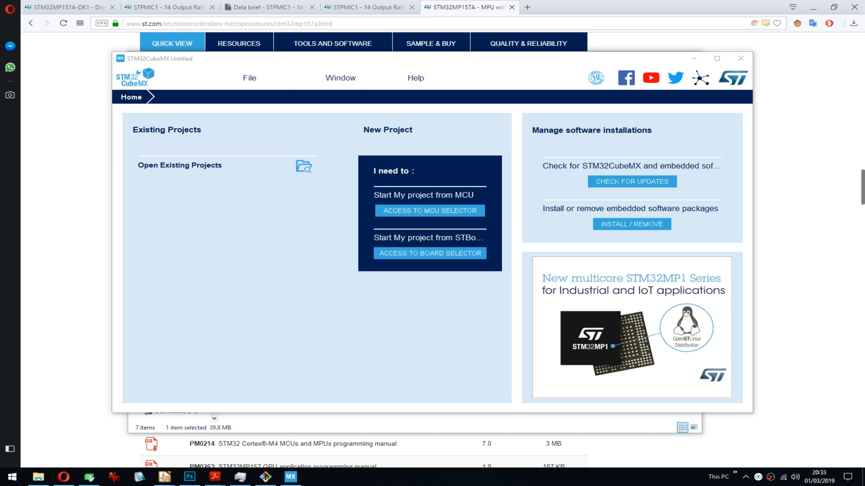
{"action": "left_click", "coordinate": [430, 211]}
{"action": "left_click", "coordinate": [430, 210]}
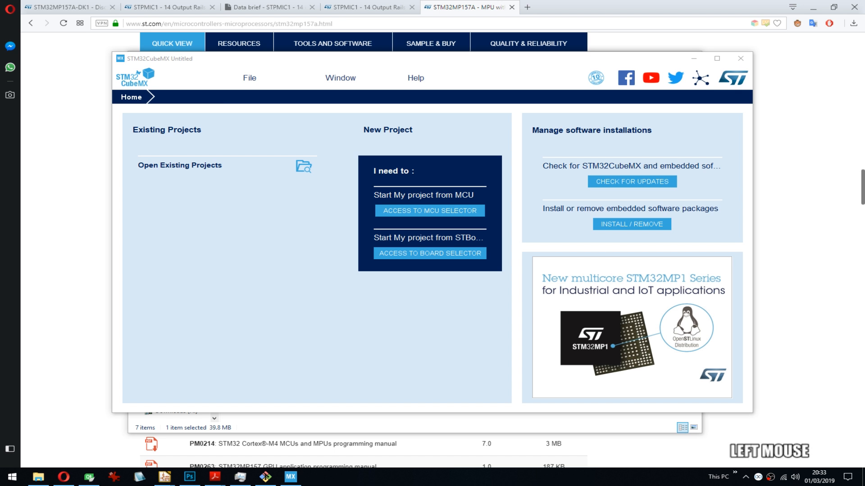
{"action": "left_click", "coordinate": [430, 211]}
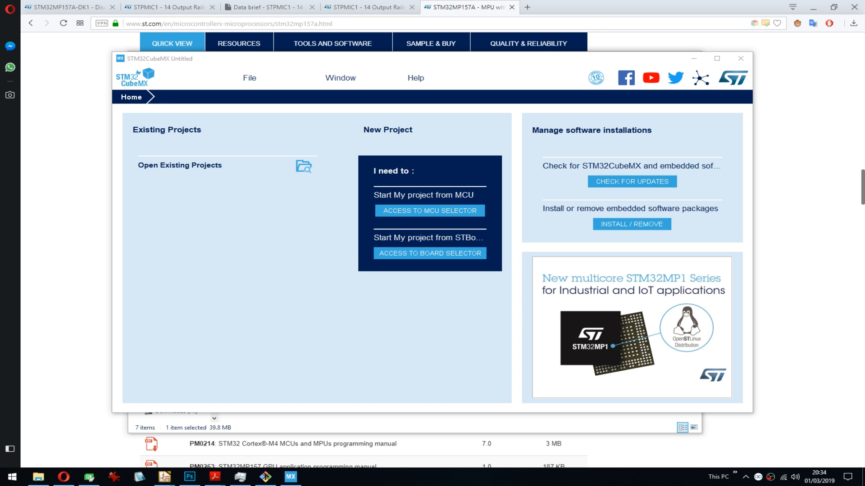
{"action": "key", "text": "BackSpace"}
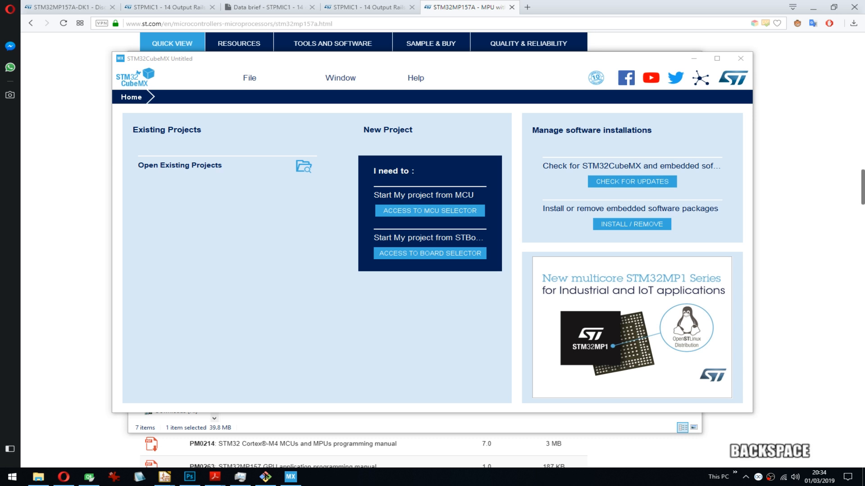
{"action": "left_click", "coordinate": [430, 211]}
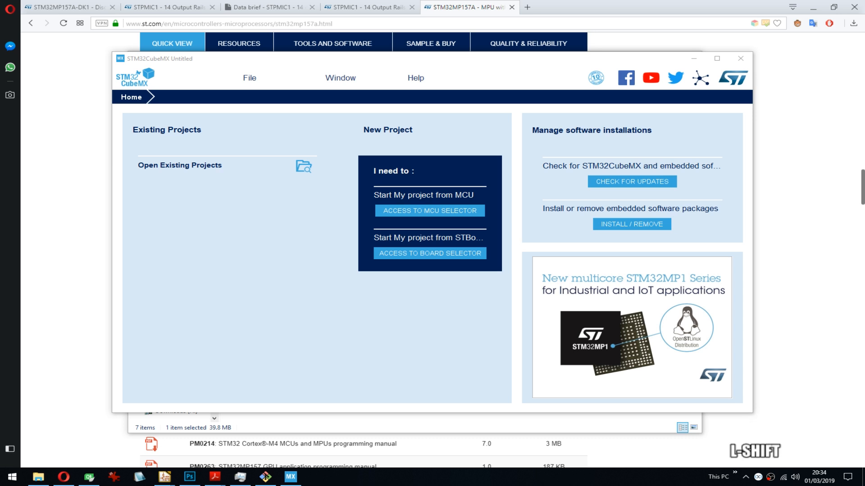
{"action": "type", "text": "STM32MP1"}
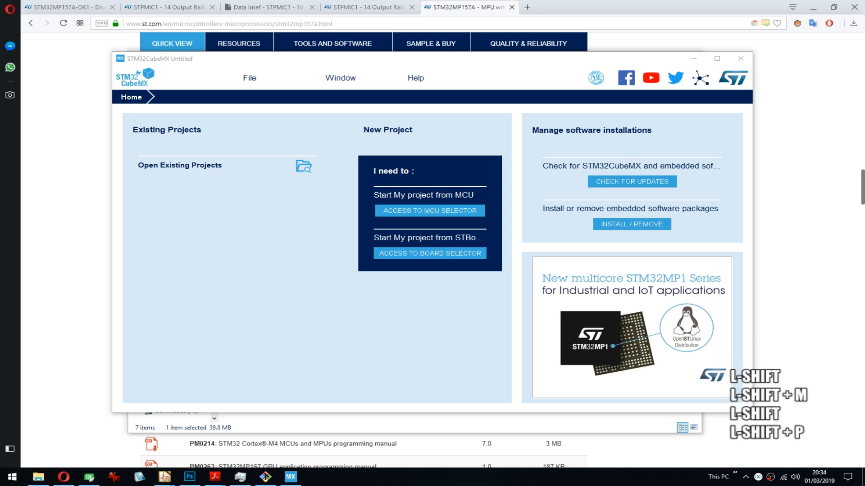
{"action": "type", "text": "57"}
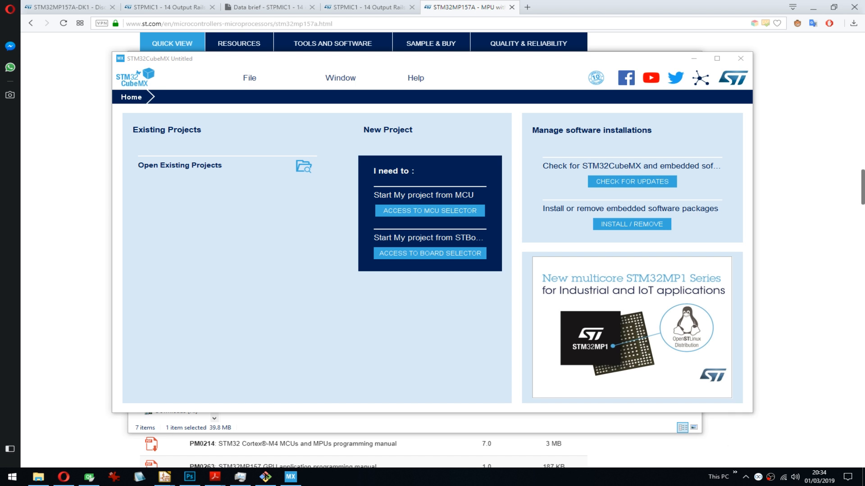
{"action": "key", "text": "Return"}
- Open the MCU selector for a new project and browse to the end of the MCU list
{"action": "left_click", "coordinate": [427, 210]}
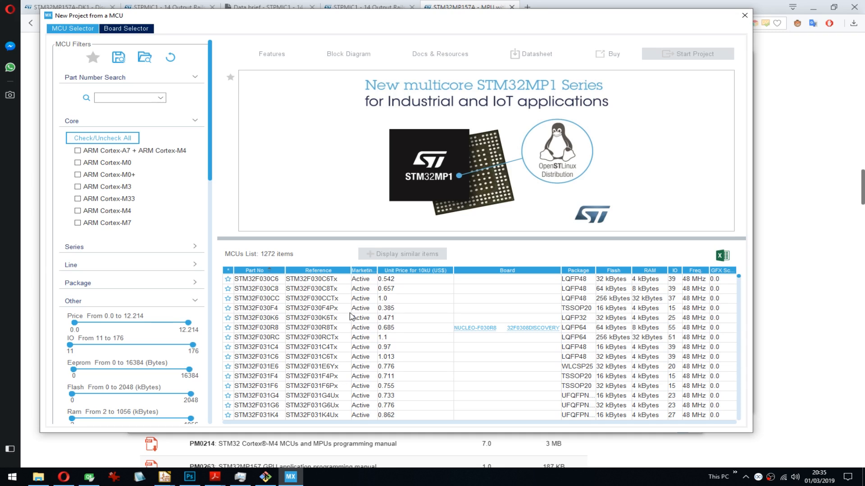
{"action": "left_click_drag", "start_coordinate": [738, 276], "coordinate": [734, 427]}
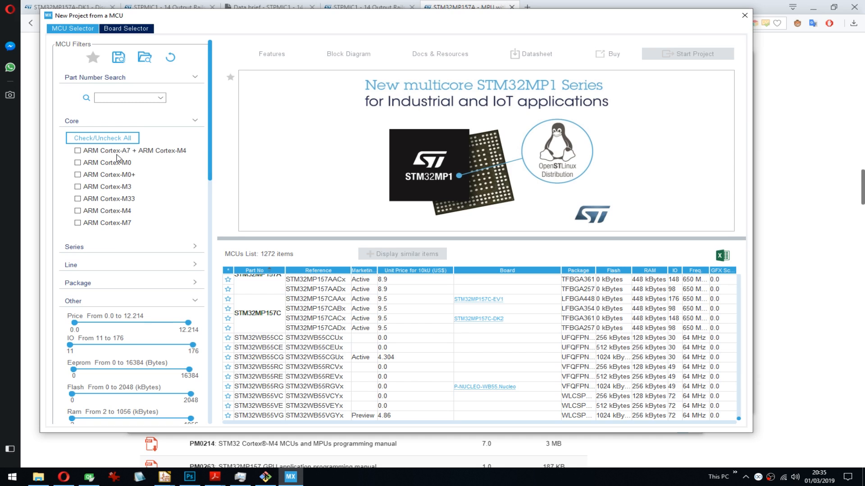
{"action": "left_click_drag", "start_coordinate": [518, 18], "coordinate": [529, 17]}
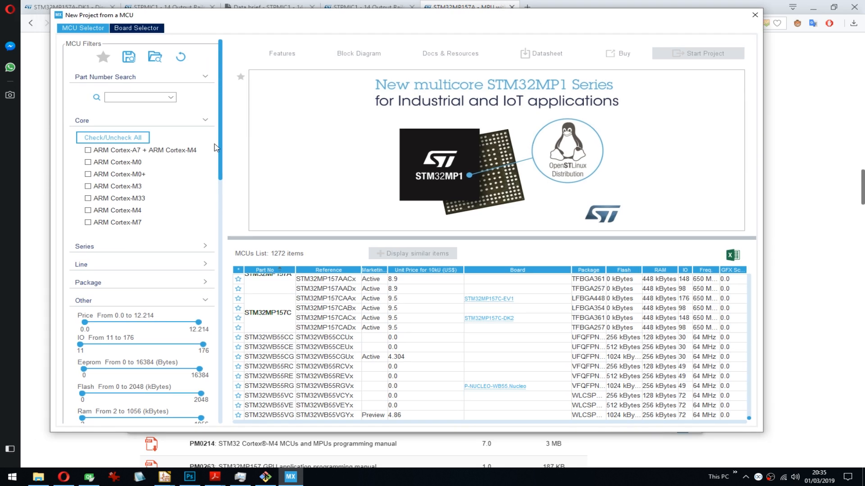
- Look through the MCU filter categories, including the available package types
{"action": "scroll", "coordinate": [90, 151], "scroll_direction": "down", "scroll_amount": 3}
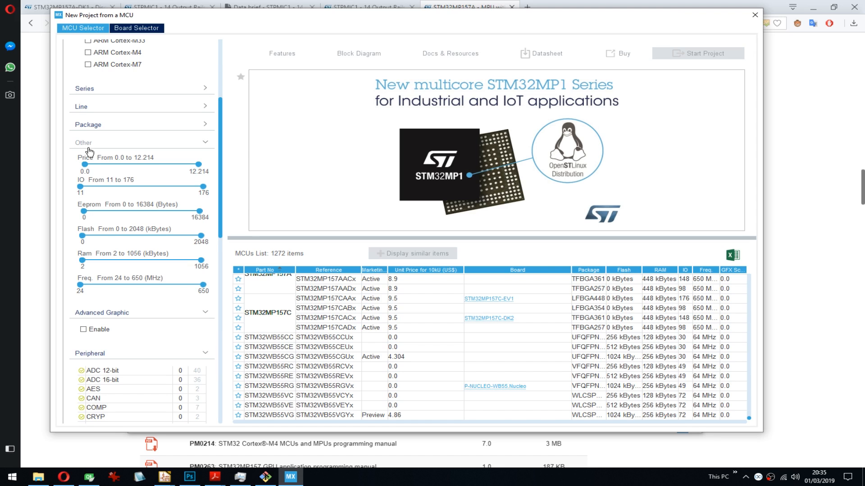
{"action": "scroll", "coordinate": [210, 128], "scroll_direction": "up", "scroll_amount": 2}
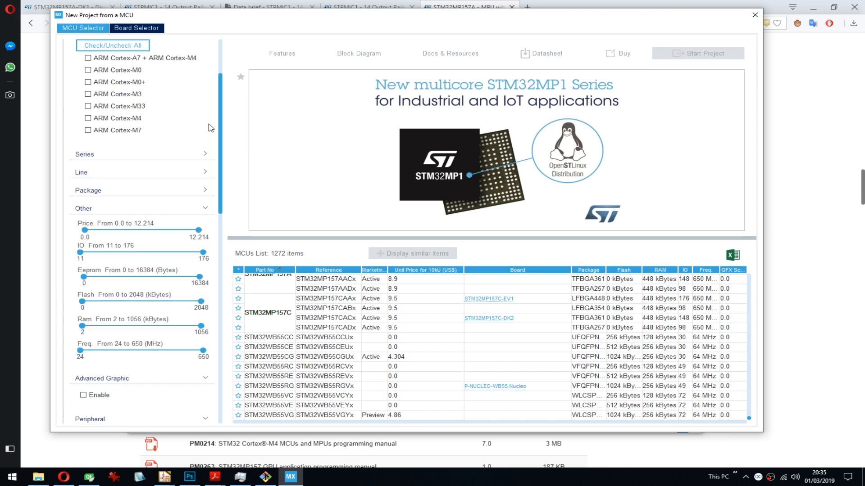
{"action": "left_click", "coordinate": [96, 188]}
{"action": "left_click", "coordinate": [221, 195]}
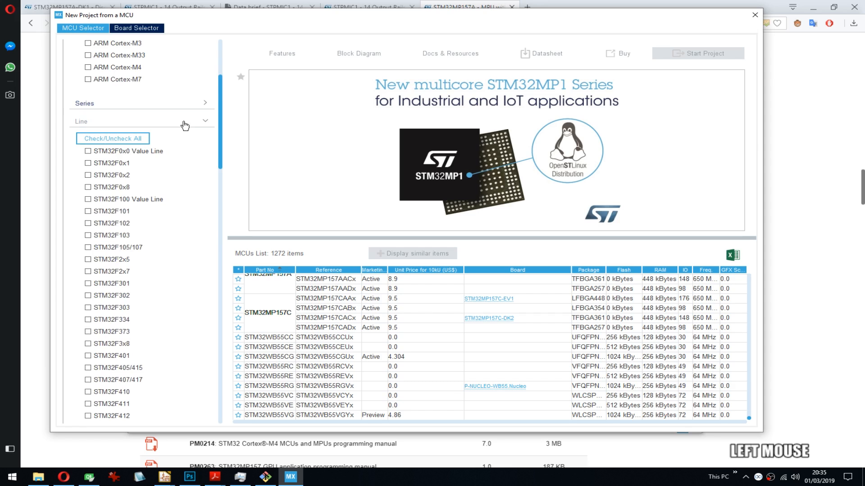
{"action": "left_click", "coordinate": [204, 119]}
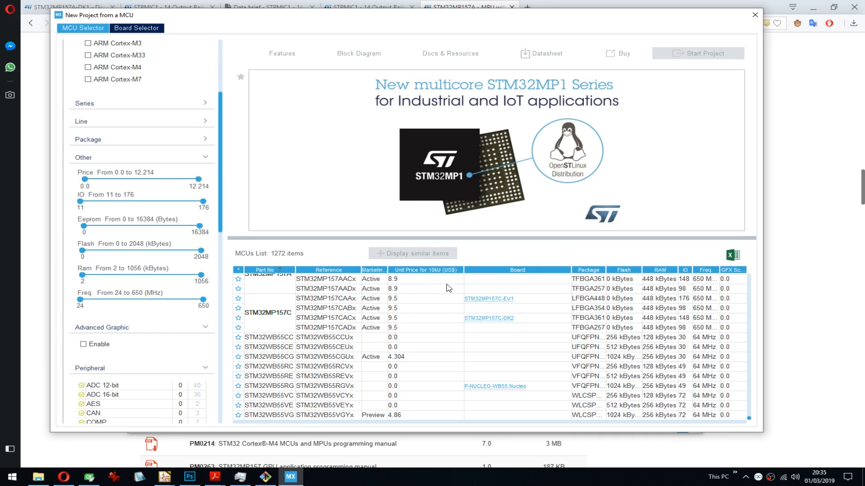
{"action": "scroll", "coordinate": [92, 154], "scroll_direction": "up", "scroll_amount": 3}
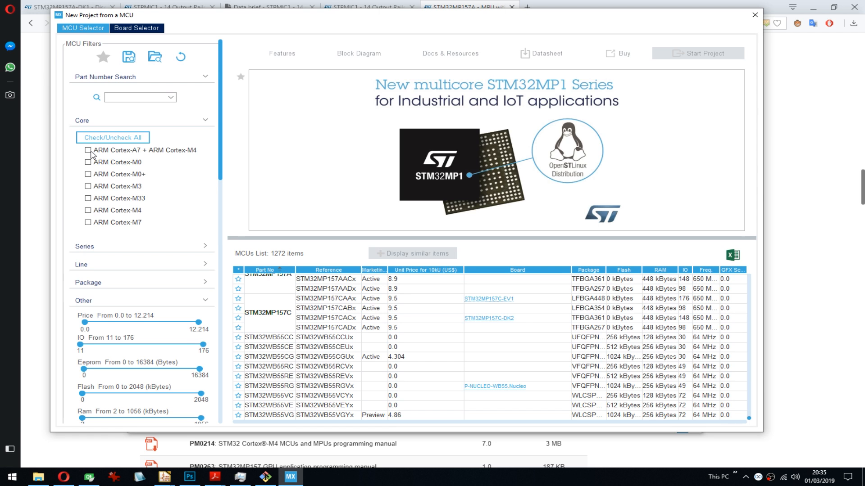
- Filter the MCU list to the ARM Cortex-A7 + ARM Cortex-M4 core and select the STM32MP157AAAx
{"action": "left_click", "coordinate": [89, 151]}
{"action": "left_click_drag", "start_coordinate": [767, 275], "coordinate": [820, 274]}
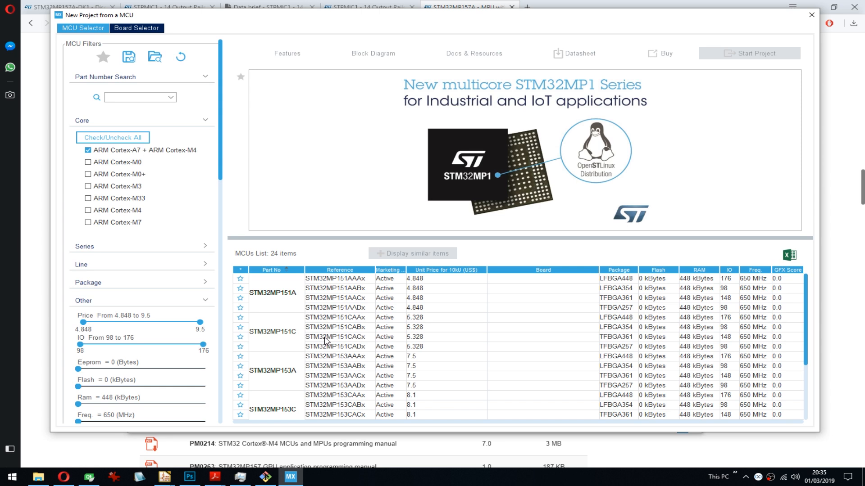
{"action": "scroll", "coordinate": [326, 340], "scroll_direction": "down", "scroll_amount": 3}
{"action": "left_click", "coordinate": [326, 345]}
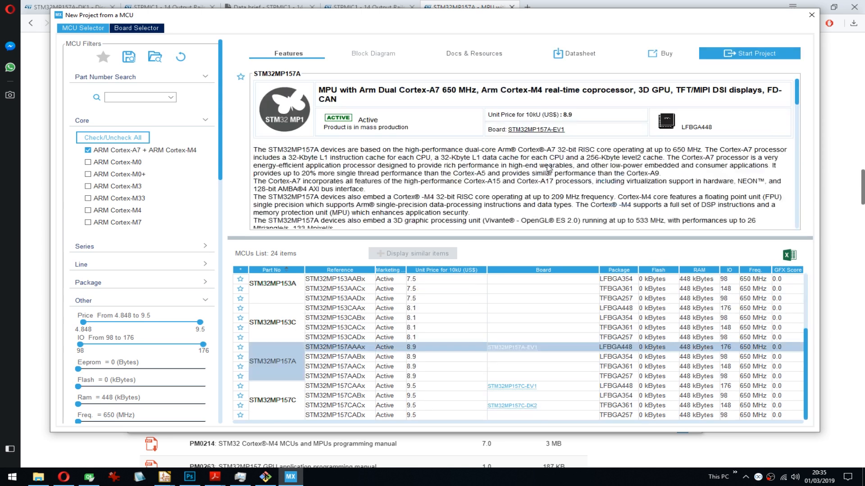
- Look through the STM32MP157A's feature description and its list of documents and resources
{"action": "left_click_drag", "start_coordinate": [796, 103], "coordinate": [789, 93]}
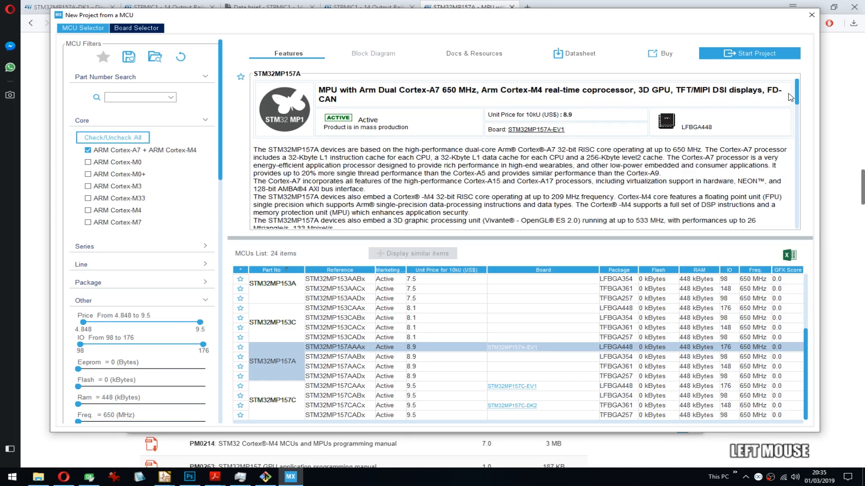
{"action": "left_click", "coordinate": [475, 54]}
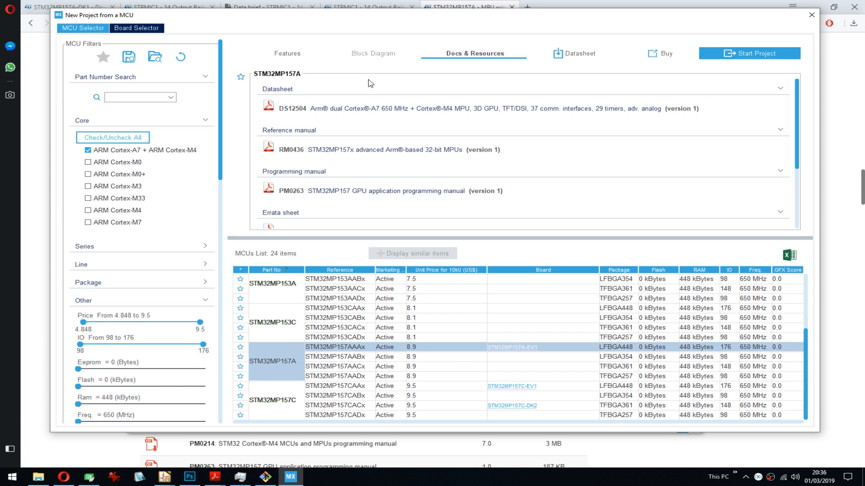
{"action": "scroll", "coordinate": [471, 147], "scroll_direction": "down", "scroll_amount": 5}
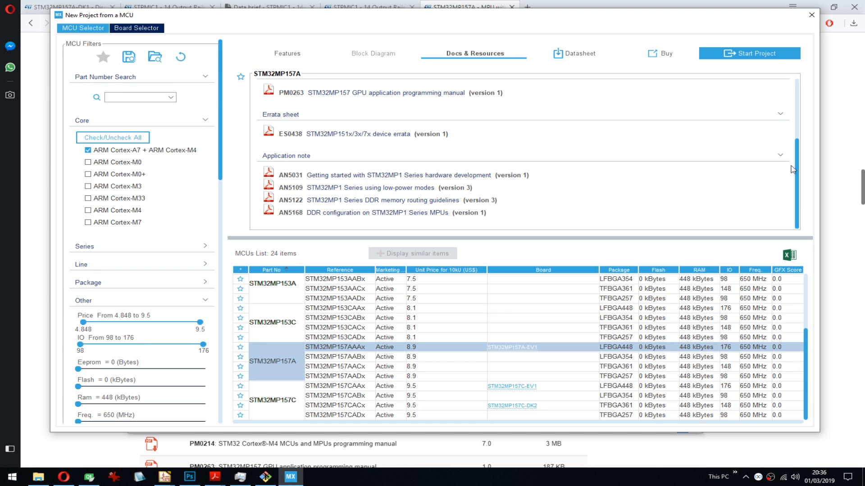
{"action": "left_click_drag", "start_coordinate": [794, 168], "coordinate": [792, 96]}
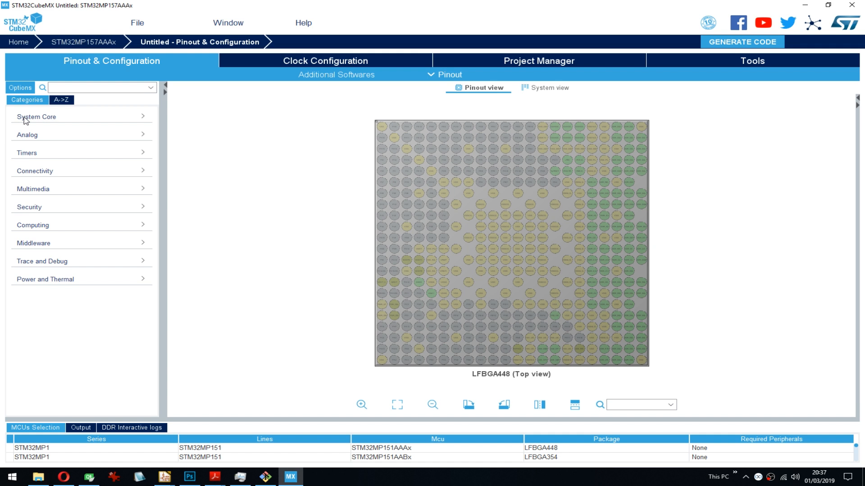
- Set the RCC High Speed Clock (HSE) to Crystal/Ceramic Resonator and enlarge the configuration area below the mode settings
{"action": "left_click", "coordinate": [87, 118]}
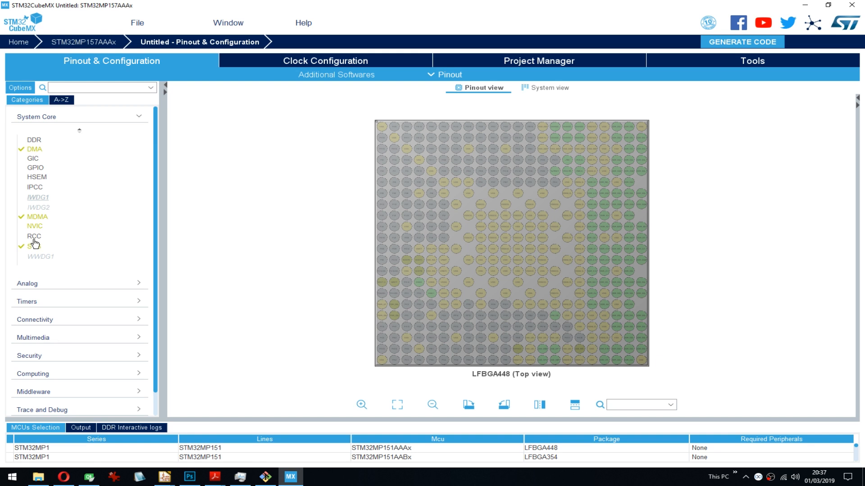
{"action": "left_click", "coordinate": [33, 237]}
{"action": "left_click", "coordinate": [288, 143]}
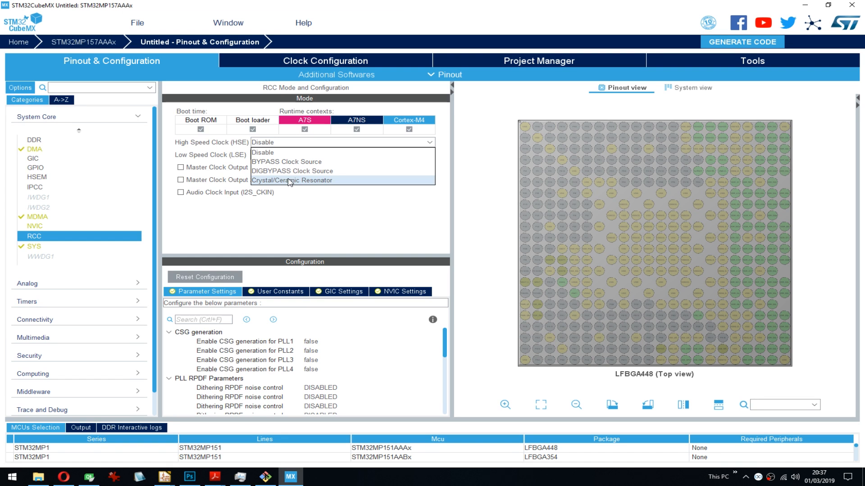
{"action": "left_click", "coordinate": [289, 180]}
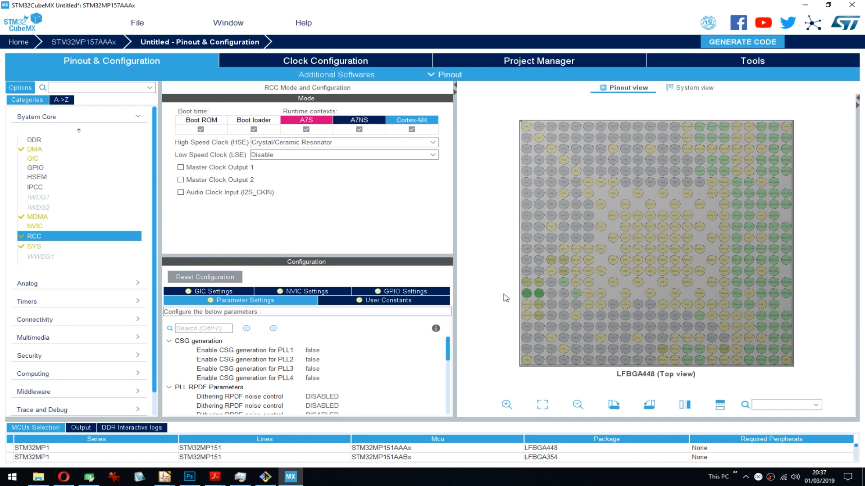
{"action": "mouse_move", "coordinate": [113, 227]}
{"action": "left_click_drag", "start_coordinate": [402, 256], "coordinate": [402, 234]}
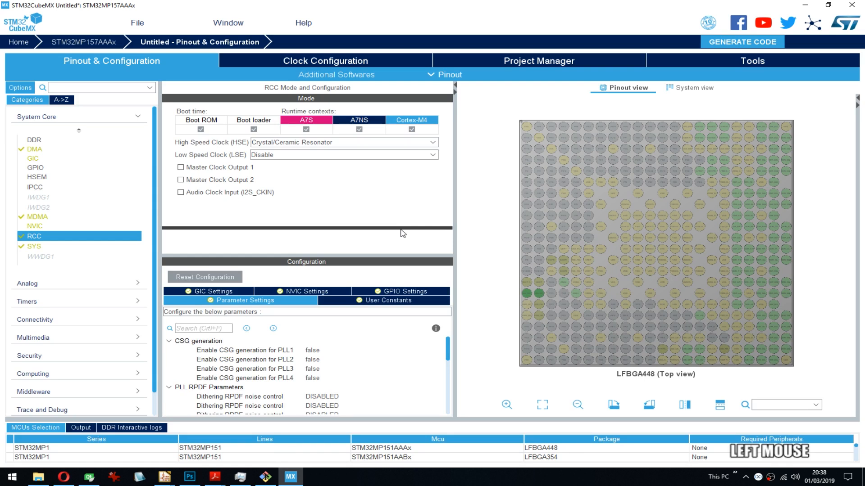
{"action": "left_click_drag", "start_coordinate": [402, 233], "coordinate": [402, 231]}
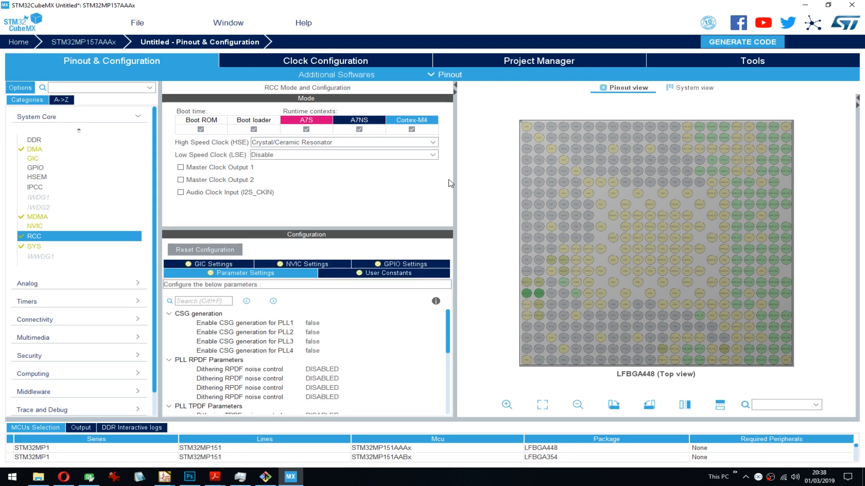
- Request code generation and examine the project settings for toolchain, linker, firmware package and OpenSTLinux
{"action": "left_click", "coordinate": [754, 42]}
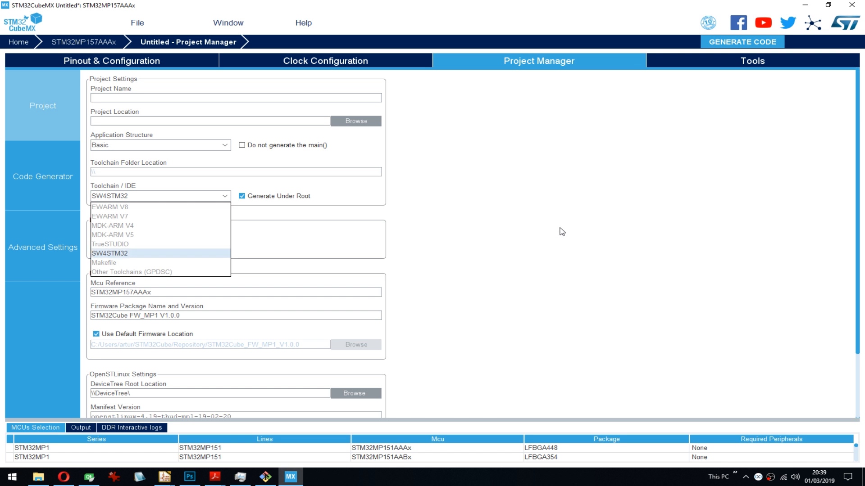
{"action": "left_click", "coordinate": [500, 278]}
{"action": "scroll", "coordinate": [504, 263], "scroll_direction": "down", "scroll_amount": 3}
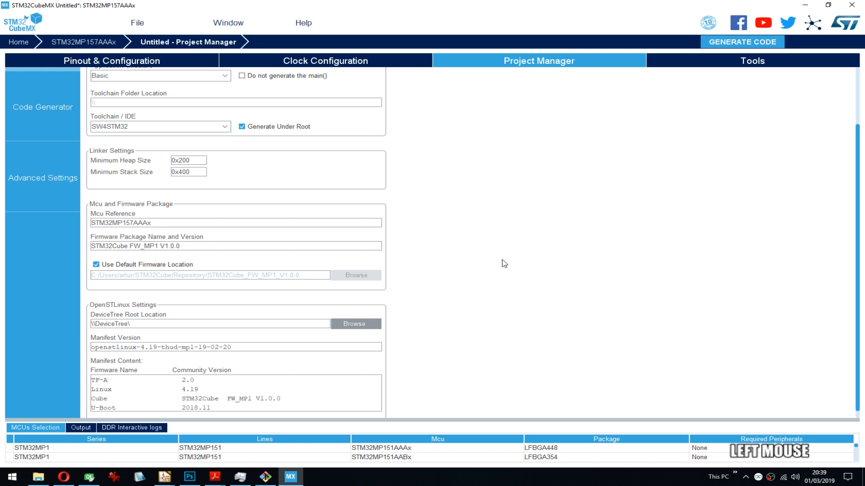
{"action": "scroll", "coordinate": [610, 211], "scroll_direction": "down", "scroll_amount": 1}
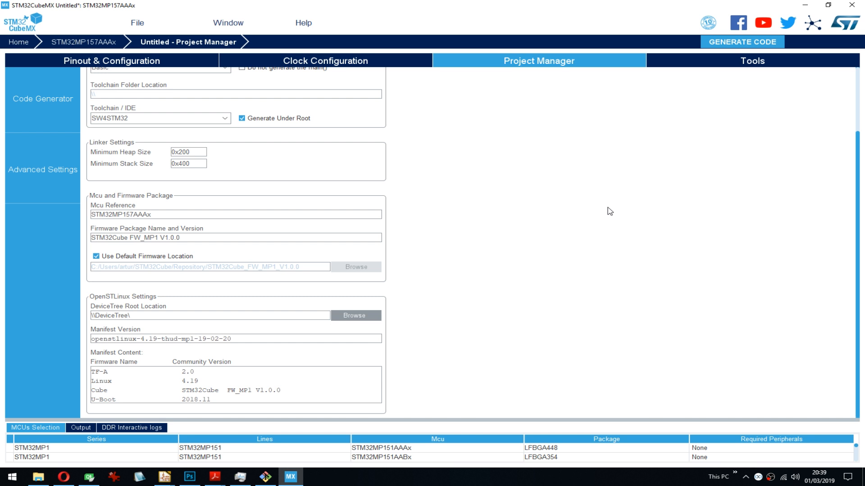
{"action": "left_click", "coordinate": [607, 207]}
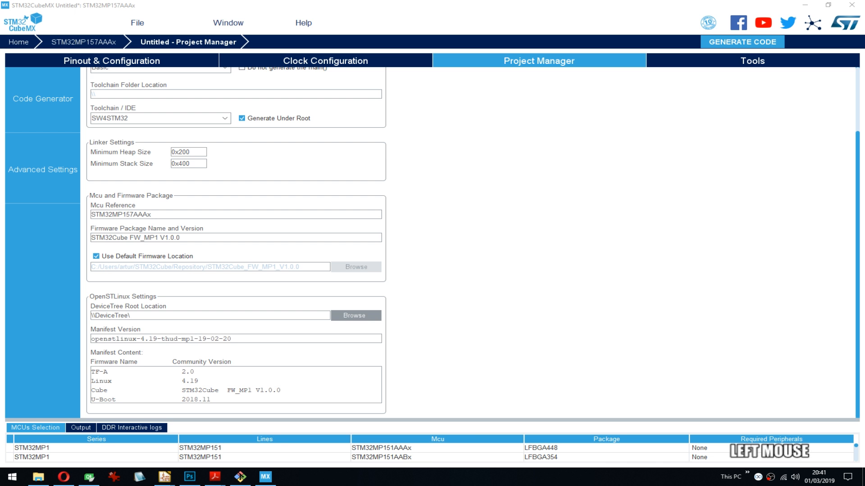
{"action": "scroll", "coordinate": [433, 243], "scroll_direction": "down", "scroll_amount": 1}
{"action": "scroll", "coordinate": [432, 243], "scroll_direction": "up", "scroll_amount": 1}
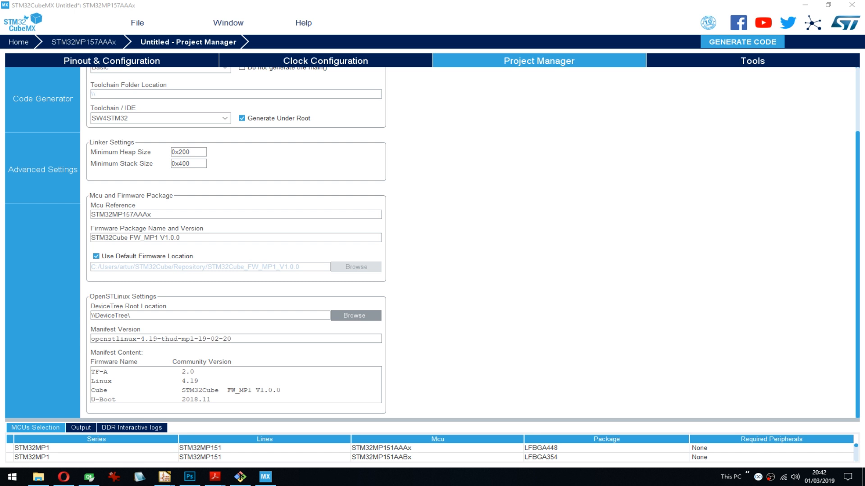
{"action": "scroll", "coordinate": [517, 332], "scroll_direction": "up", "scroll_amount": 3}
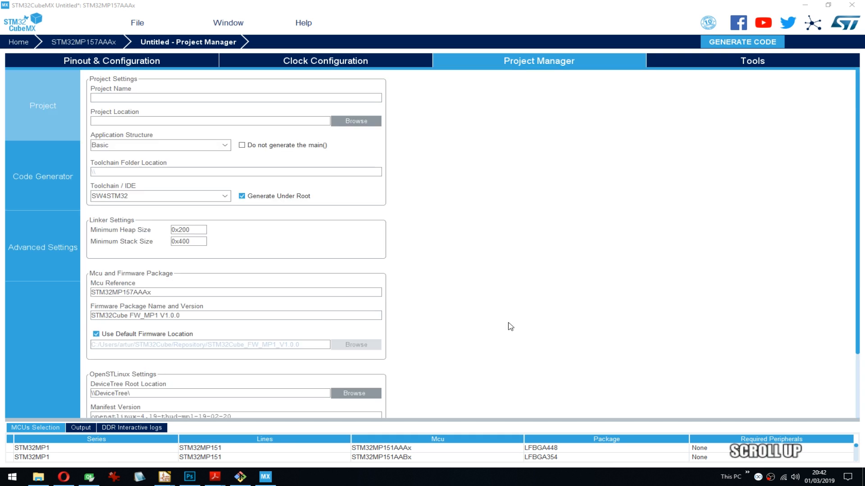
- View the clock configuration, and set the RCC Low Speed Clock (LSE) to Crystal/Ceramic Resonator in the pinout configuration
{"action": "left_click", "coordinate": [339, 63]}
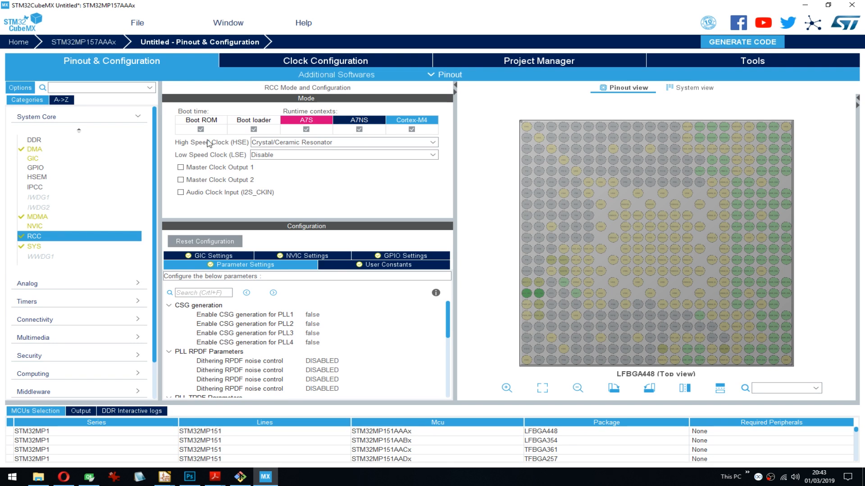
{"action": "left_click", "coordinate": [270, 155]}
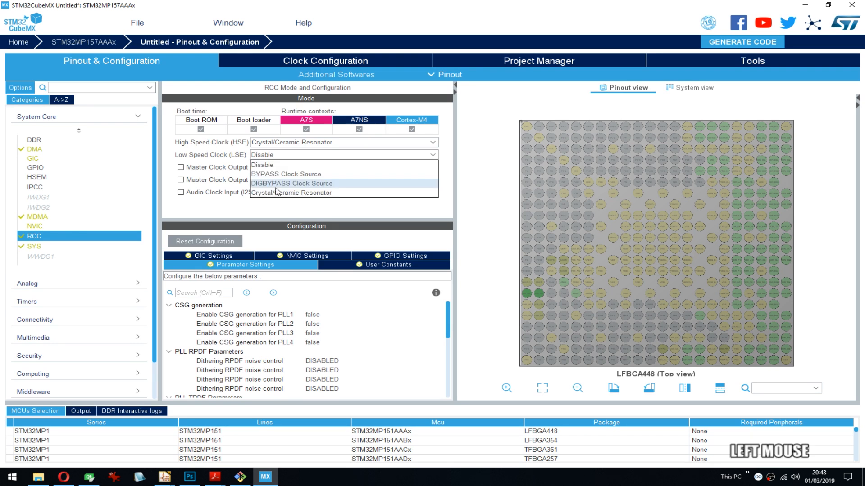
{"action": "left_click", "coordinate": [277, 192]}
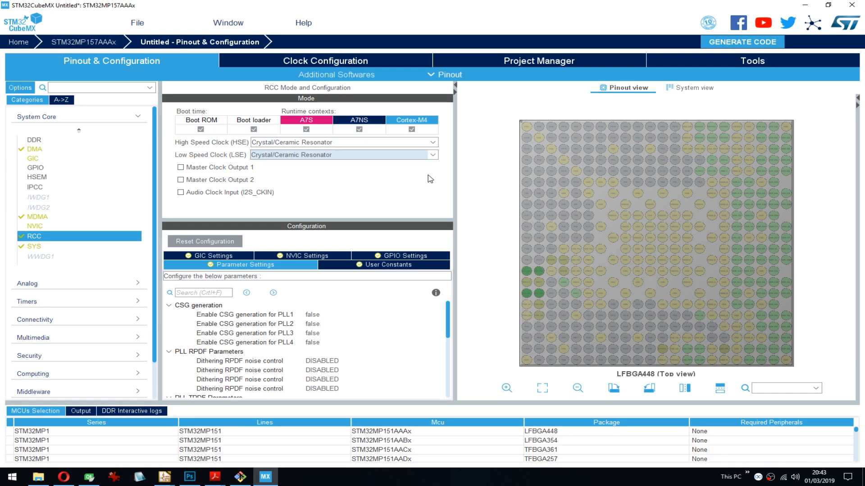
{"action": "mouse_move", "coordinate": [526, 283]}
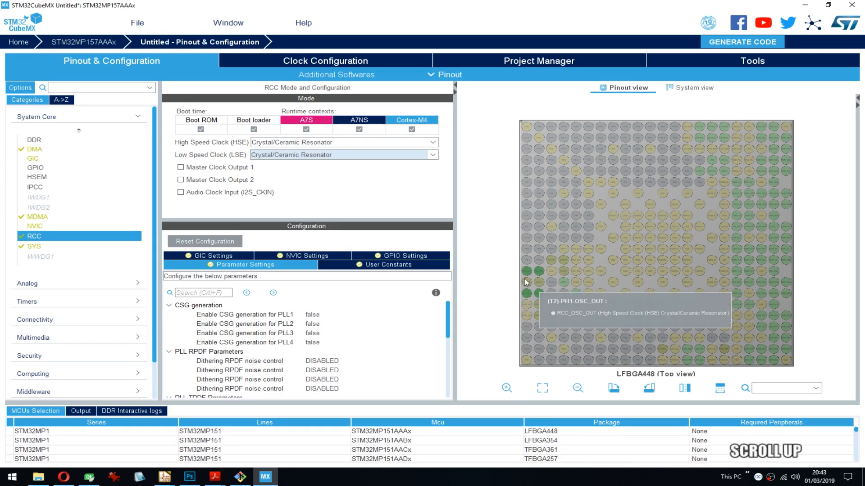
- Inspect the HSE oscillator pins on the chip pinout and reduce the height of the MCU selection list
{"action": "scroll", "coordinate": [526, 283], "scroll_direction": "up", "scroll_amount": 3}
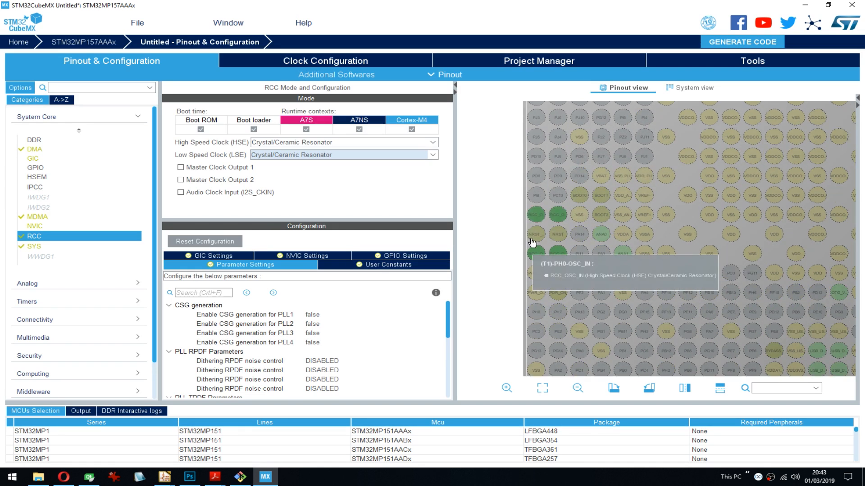
{"action": "scroll", "coordinate": [532, 243], "scroll_direction": "down", "scroll_amount": 2}
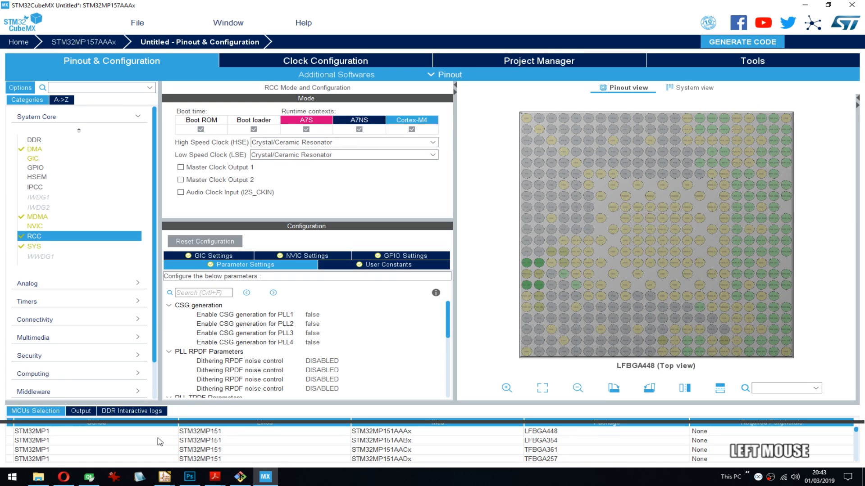
{"action": "left_click_drag", "start_coordinate": [160, 442], "coordinate": [39, 431]}
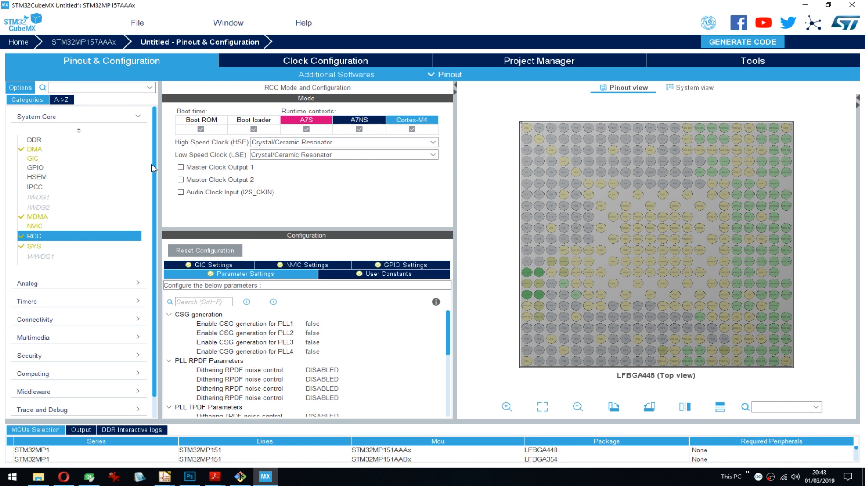
- Enable DDR3 / DDR3L in the DDR mode settings and set its width to 16bits
{"action": "left_click", "coordinate": [34, 139]}
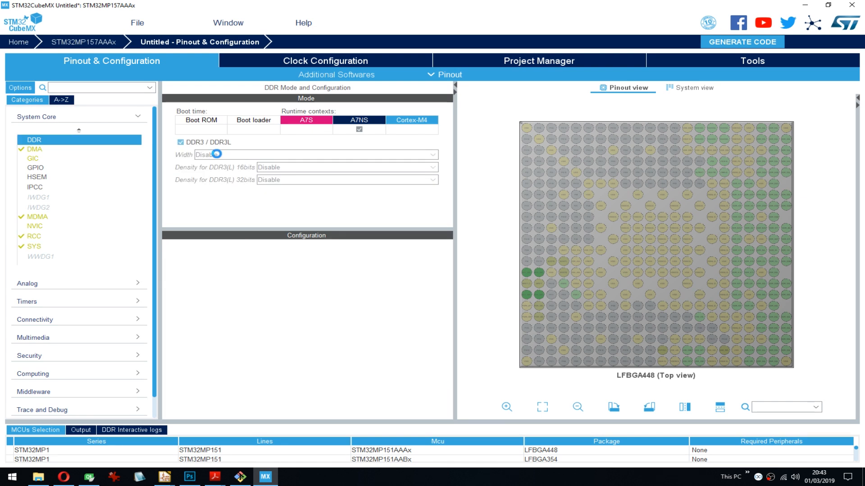
{"action": "left_click", "coordinate": [217, 154]}
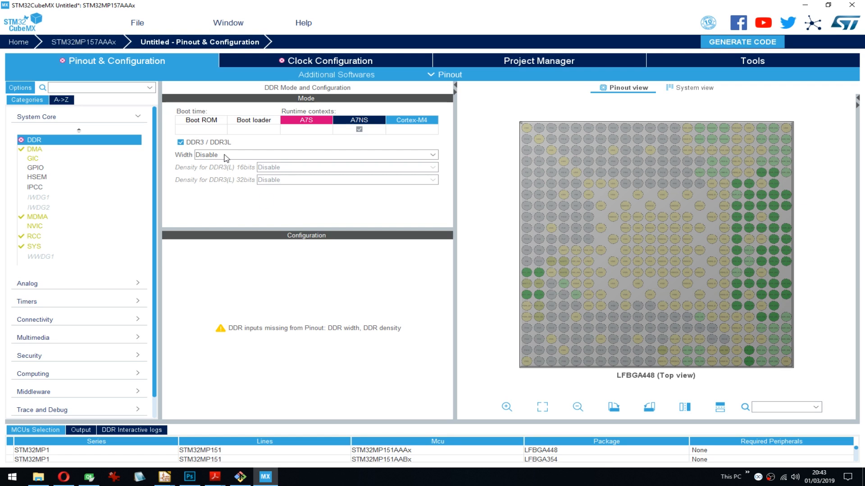
{"action": "left_click", "coordinate": [224, 155]}
{"action": "left_click", "coordinate": [229, 171]}
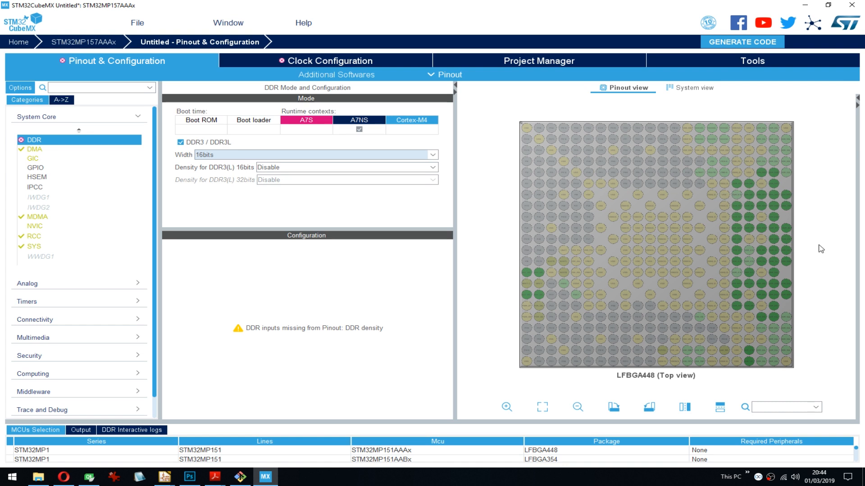
- Examine the pins assigned to the DDR interface on the LFBGA448 pinout, up close and in the whole package
{"action": "left_click_drag", "start_coordinate": [837, 240], "coordinate": [764, 236]}
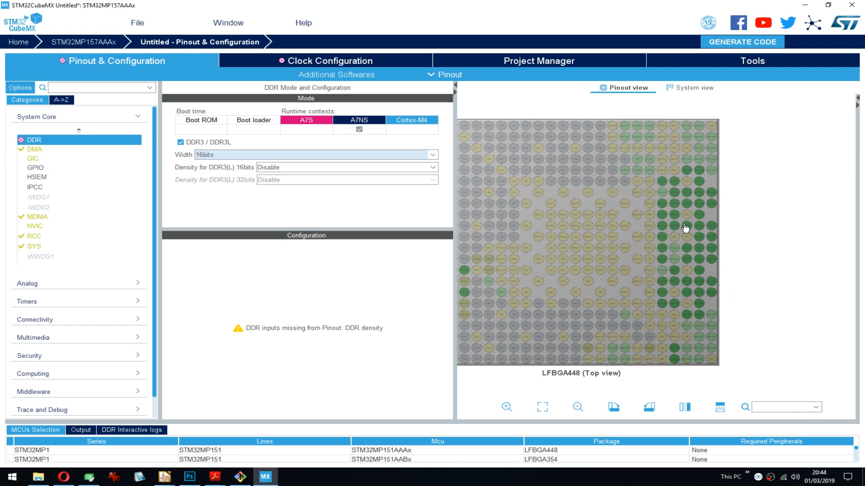
{"action": "scroll", "coordinate": [685, 228], "scroll_direction": "up", "scroll_amount": 2}
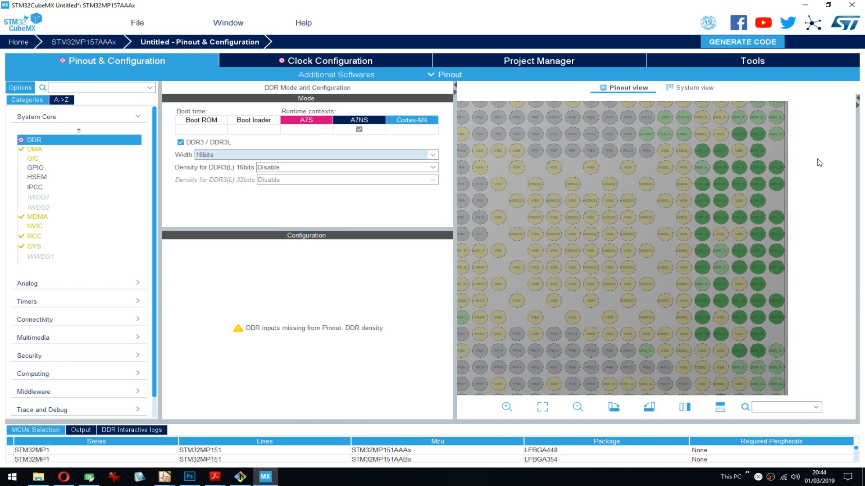
{"action": "left_click_drag", "start_coordinate": [776, 143], "coordinate": [647, 145]}
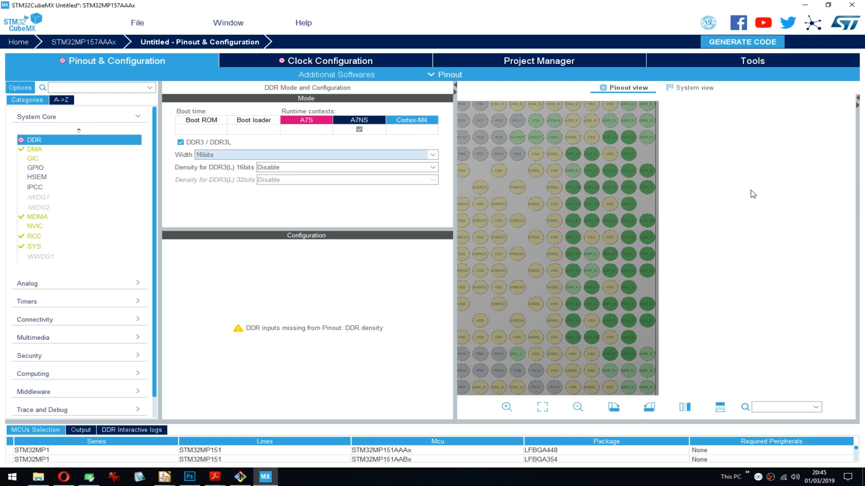
{"action": "left_click", "coordinate": [737, 207]}
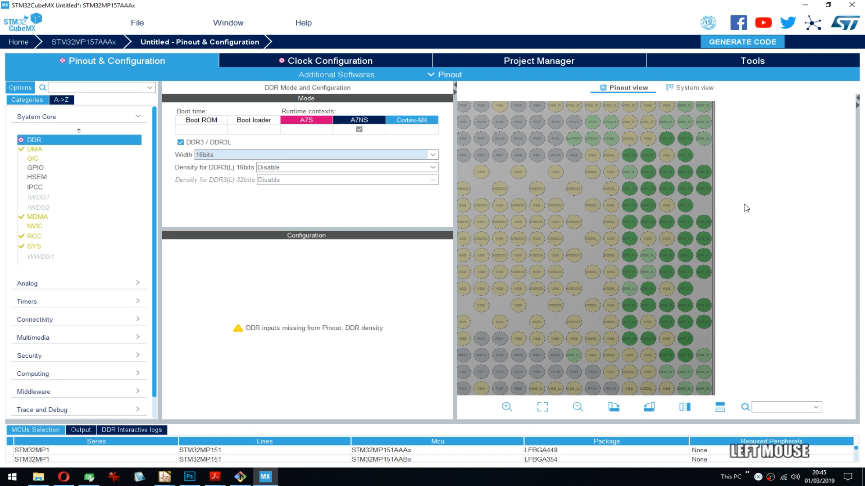
{"action": "scroll", "coordinate": [747, 208], "scroll_direction": "down", "scroll_amount": 2}
{"action": "left_click", "coordinate": [729, 211]}
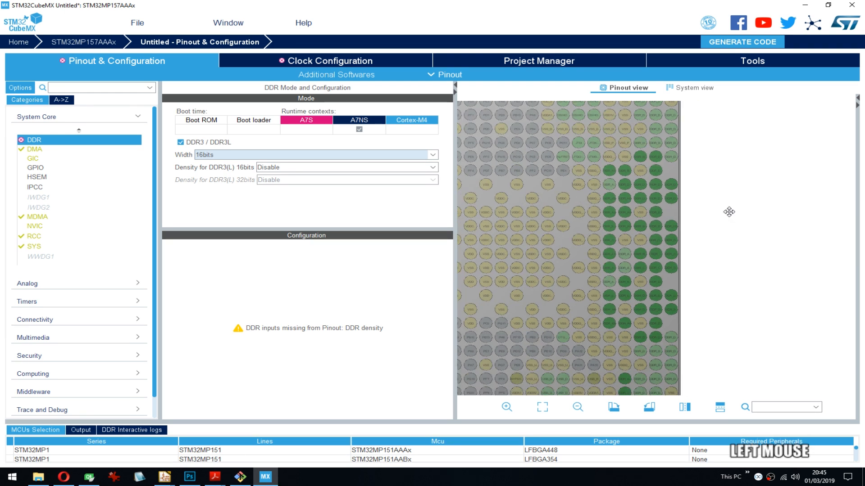
{"action": "mouse_move", "coordinate": [729, 212]}
{"action": "left_mouse_down"}
{"action": "mouse_move", "coordinate": [741, 210]}
{"action": "mouse_move", "coordinate": [720, 199]}
{"action": "left_mouse_up"}
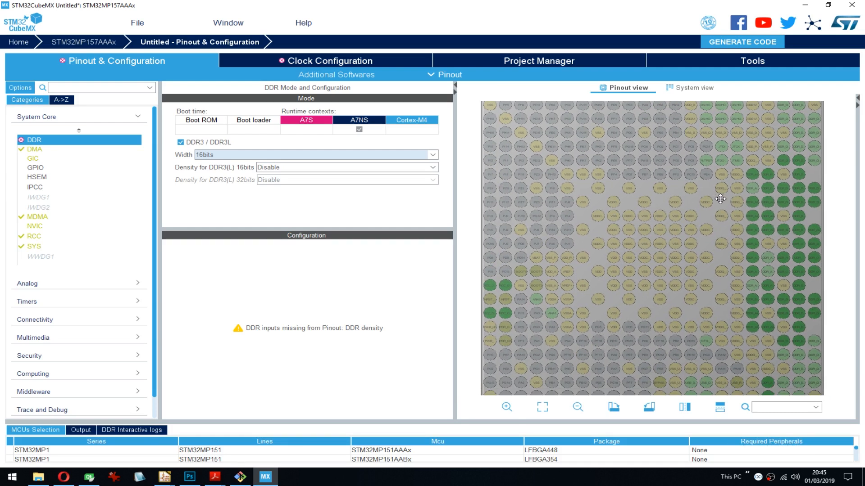
{"action": "scroll", "coordinate": [714, 202], "scroll_direction": "down", "scroll_amount": 1}
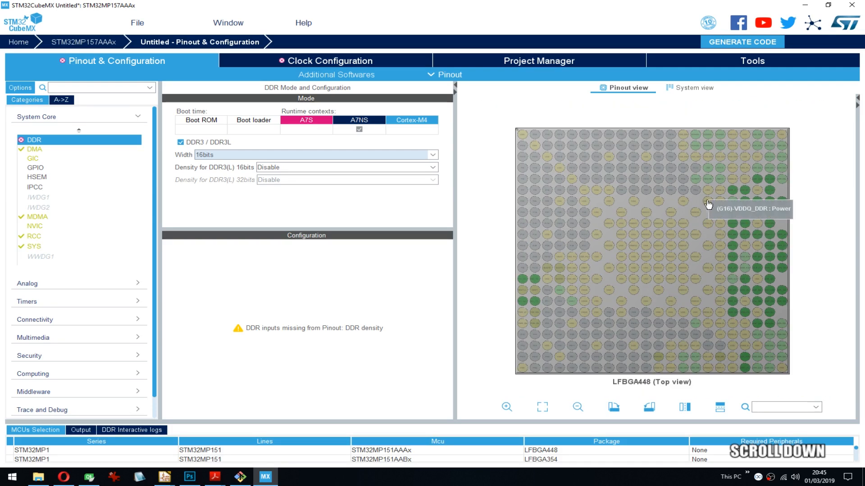
{"action": "mouse_move", "coordinate": [662, 120]}
{"action": "left_mouse_down"}
{"action": "mouse_move", "coordinate": [656, 105]}
{"action": "mouse_move", "coordinate": [663, 106]}
{"action": "left_mouse_up"}
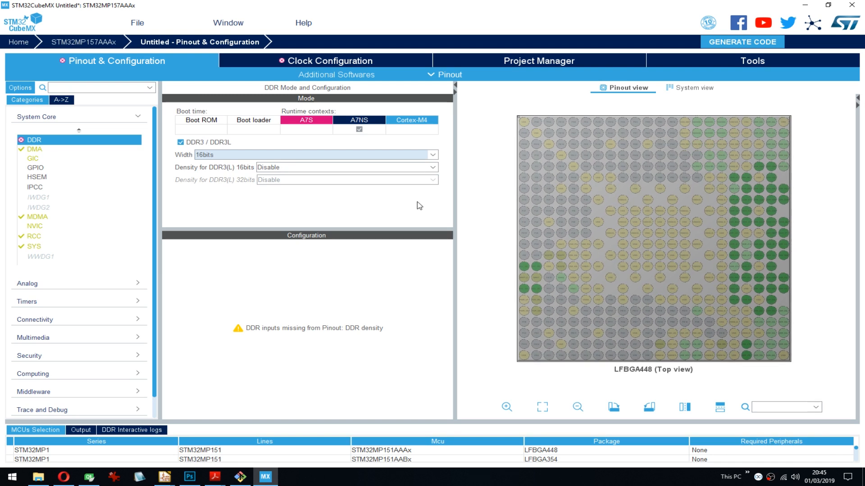
- Set the density for DDR3(L) 16bits to 4Gb and inspect the DDR pins on the chip pinout
{"action": "left_click", "coordinate": [274, 168]}
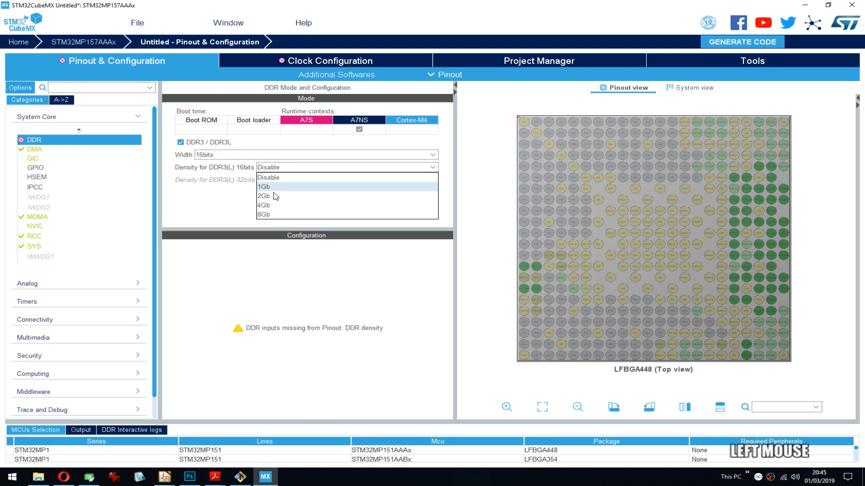
{"action": "left_click", "coordinate": [268, 205]}
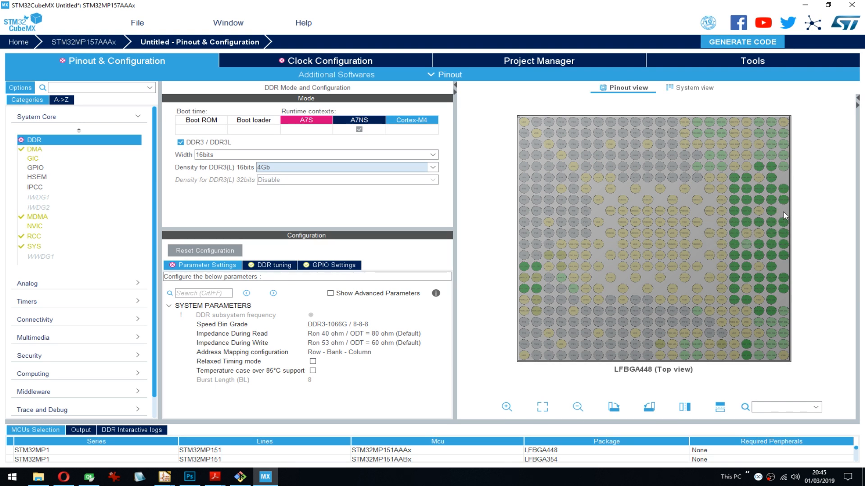
{"action": "left_click_drag", "start_coordinate": [741, 214], "coordinate": [735, 214]}
{"action": "scroll", "coordinate": [735, 214], "scroll_direction": "up", "scroll_amount": 2}
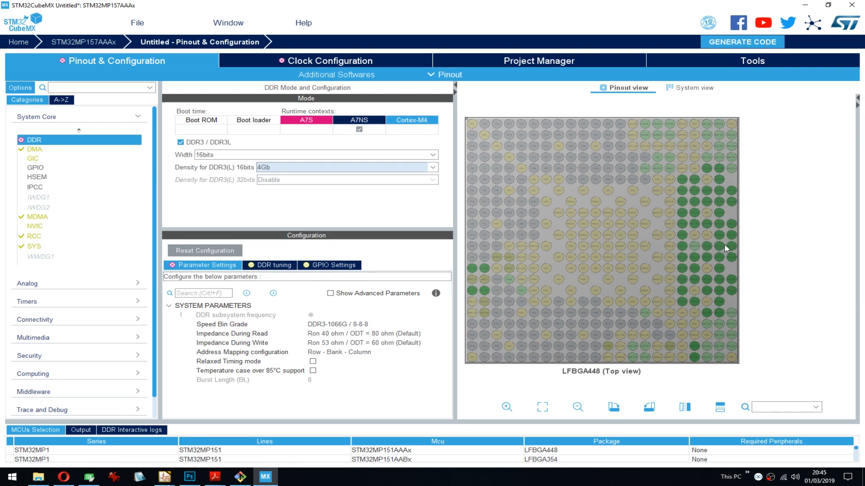
{"action": "scroll", "coordinate": [731, 245], "scroll_direction": "up", "scroll_amount": 2}
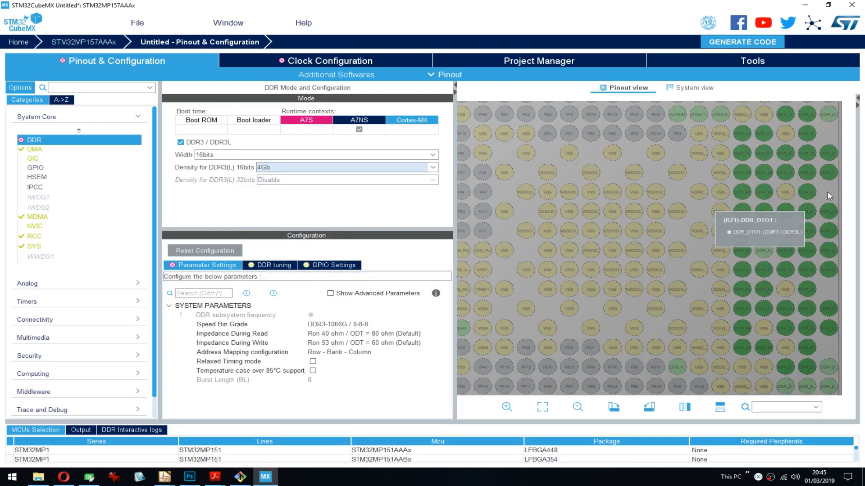
{"action": "left_click_drag", "start_coordinate": [722, 192], "coordinate": [513, 194]}
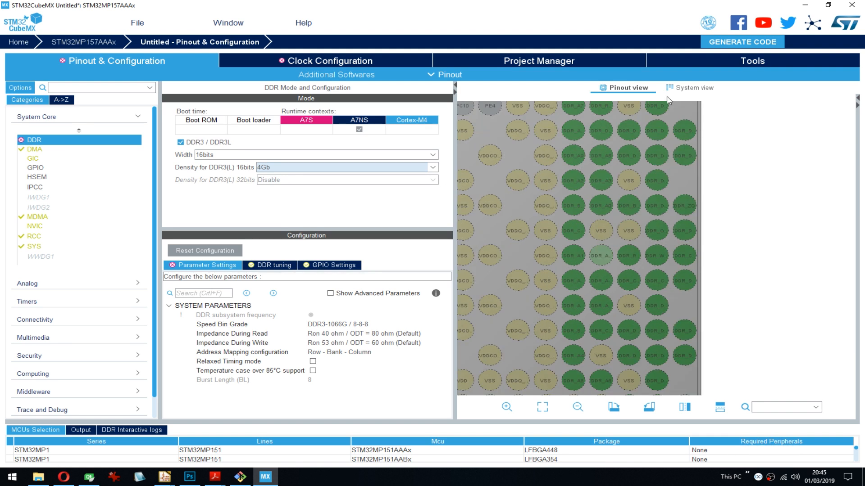
- Switch from the pinout to the system view and open the DDR block's configuration from there
{"action": "left_click", "coordinate": [691, 87]}
{"action": "left_click", "coordinate": [488, 184]}
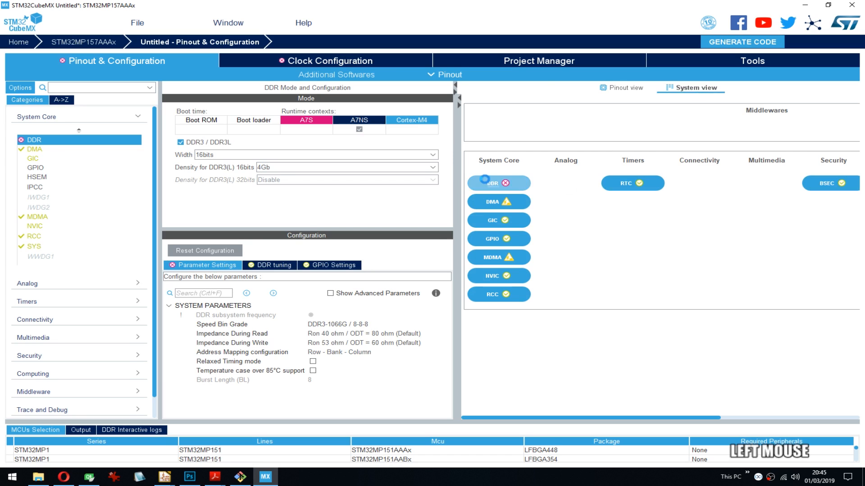
{"action": "left_click", "coordinate": [488, 184]}
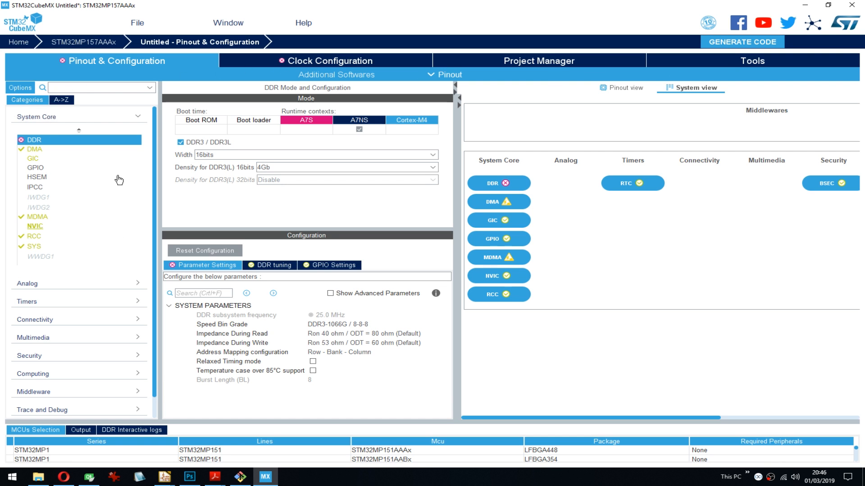
{"action": "left_click", "coordinate": [462, 75]}
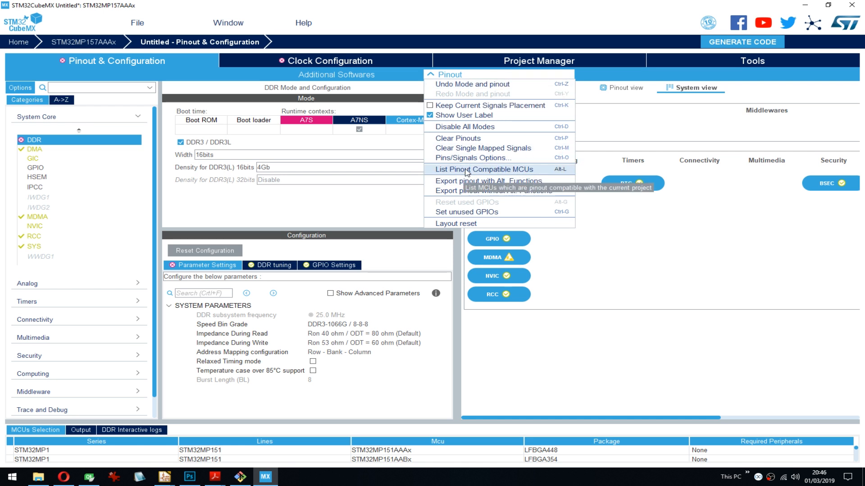
{"action": "left_click", "coordinate": [532, 173]}
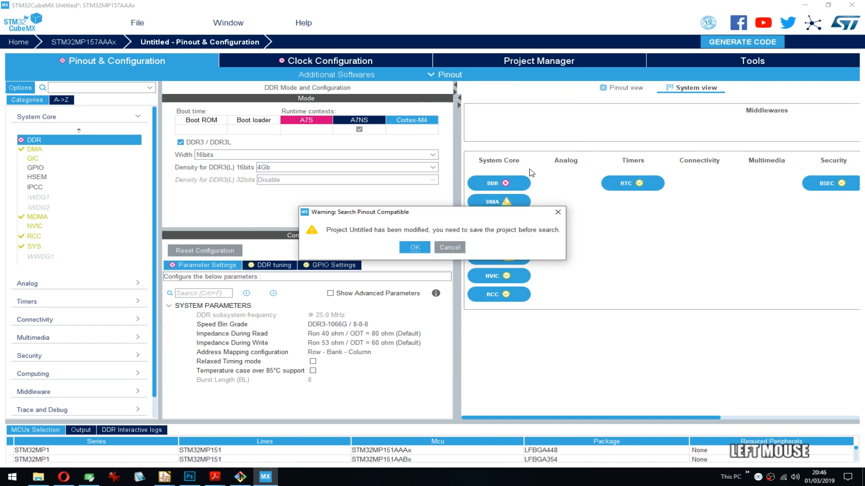
{"action": "left_click", "coordinate": [412, 247]}
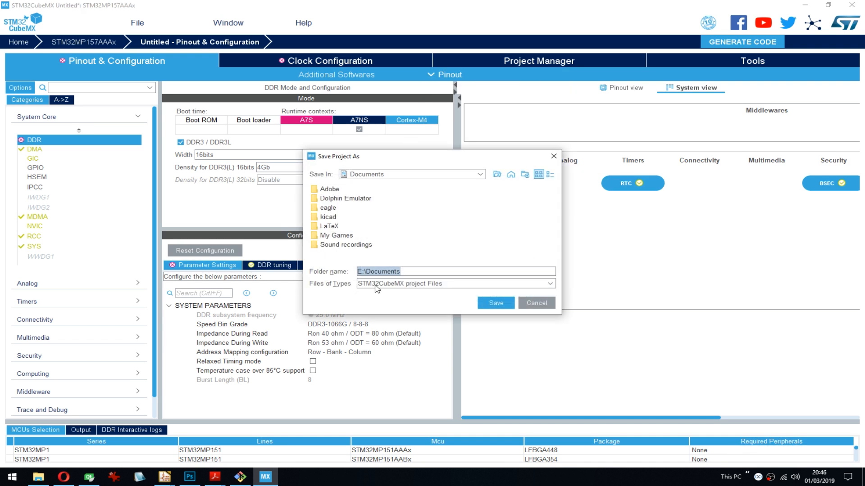
{"action": "left_click_drag", "start_coordinate": [386, 154], "coordinate": [409, 159]}
{"action": "left_click", "coordinate": [562, 157]}
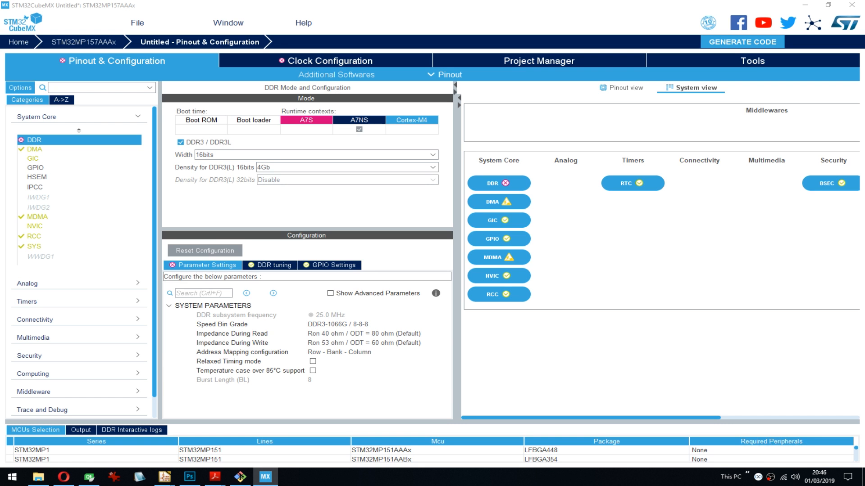
{"action": "left_click", "coordinate": [517, 237]}
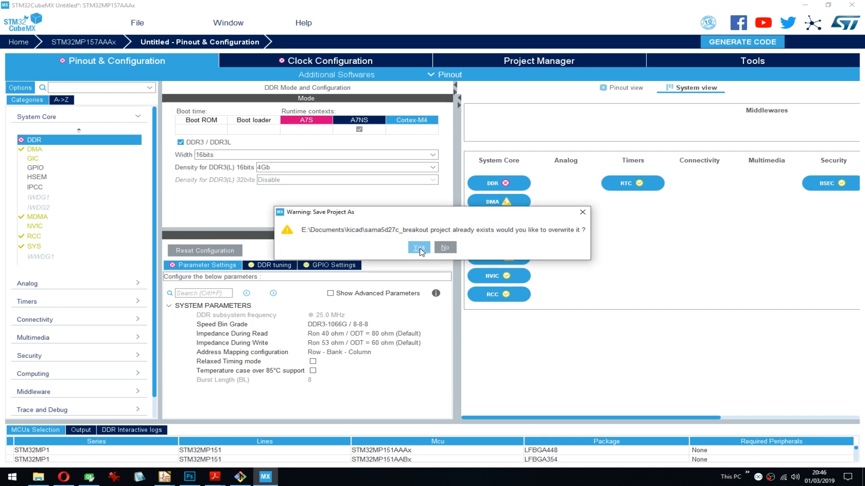
{"action": "left_click", "coordinate": [445, 249]}
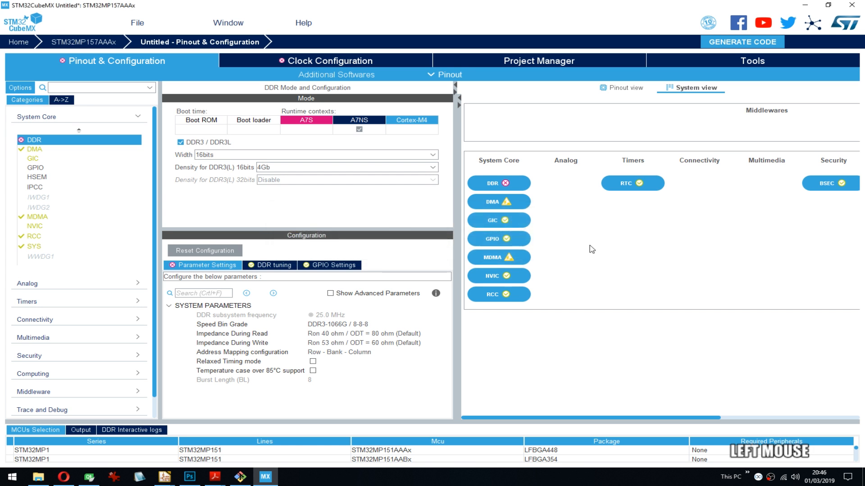
- Request the list of pinout-compatible MCUs, saving the project as sama5d27c_breakout and declining the firmware package download
{"action": "left_click", "coordinate": [486, 76]}
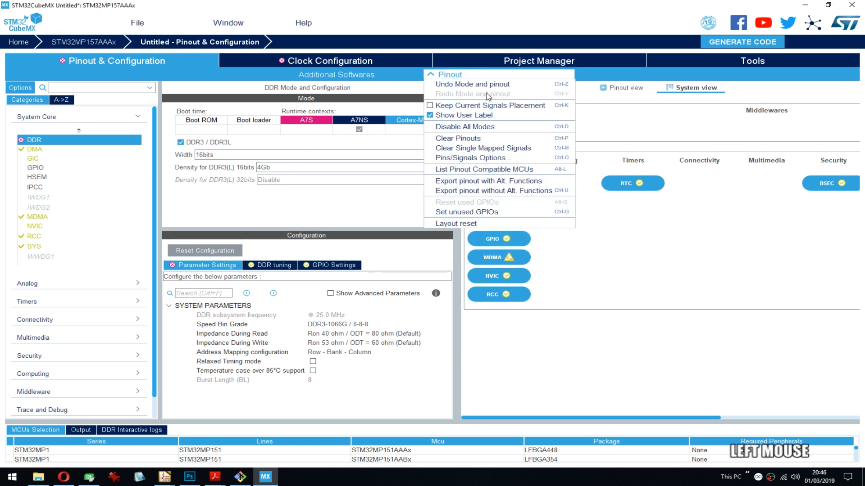
{"action": "left_click", "coordinate": [479, 171]}
{"action": "left_click", "coordinate": [414, 247]}
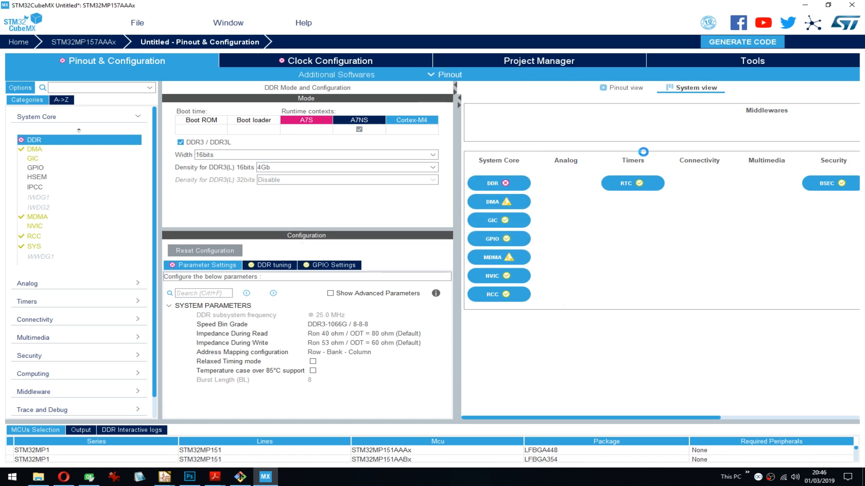
{"action": "left_click_drag", "start_coordinate": [432, 157], "coordinate": [864, 189]}
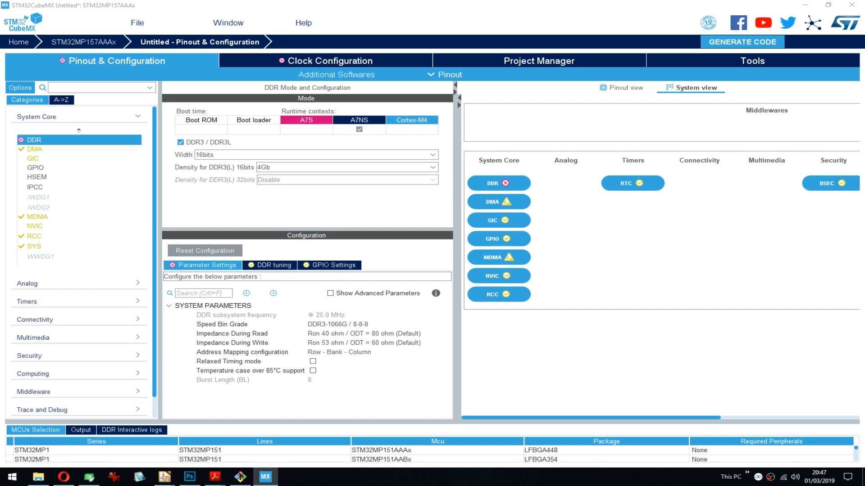
{"action": "key", "text": "Delete"}
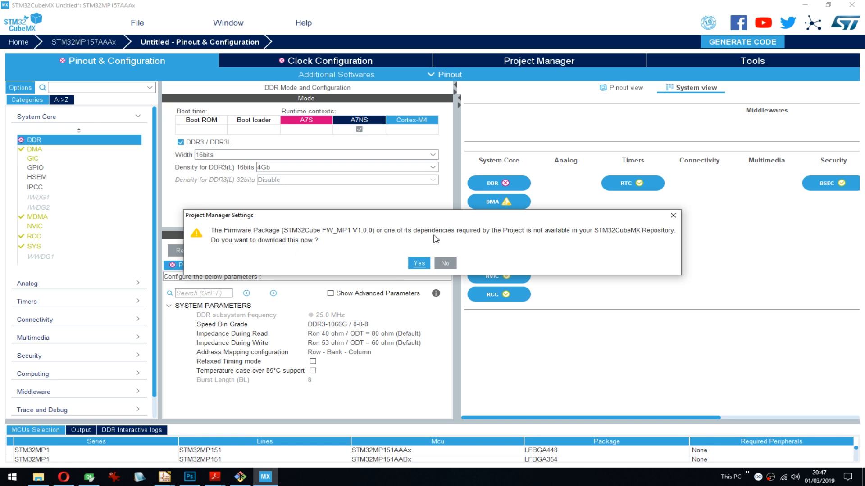
{"action": "left_click", "coordinate": [441, 264]}
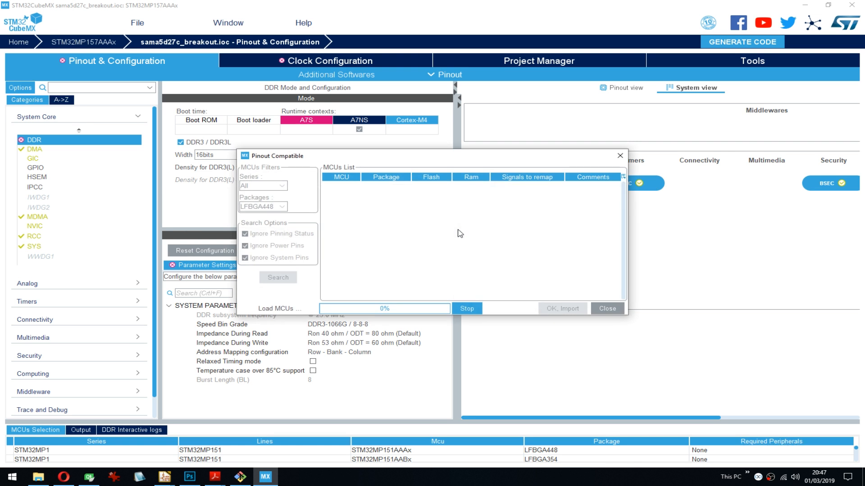
- Enlarge the Pinout Compatible dialog and examine its list of compatible MCUs
{"action": "left_click", "coordinate": [630, 315]}
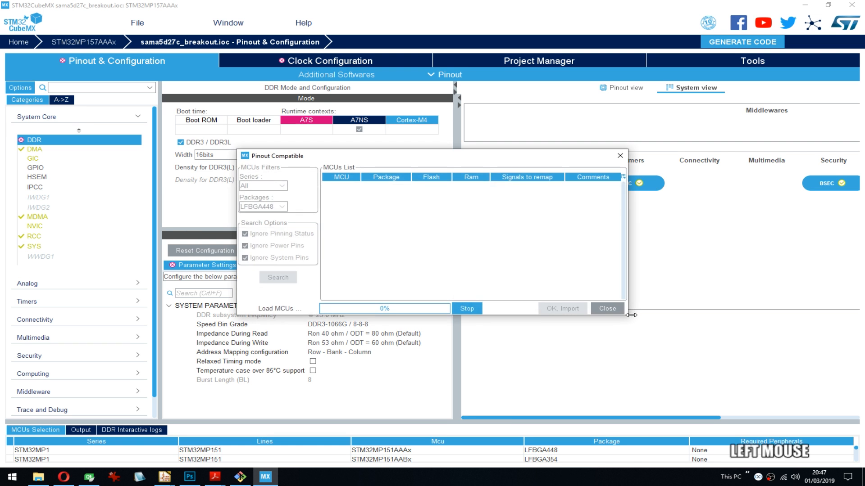
{"action": "left_click_drag", "start_coordinate": [630, 315], "coordinate": [723, 370]}
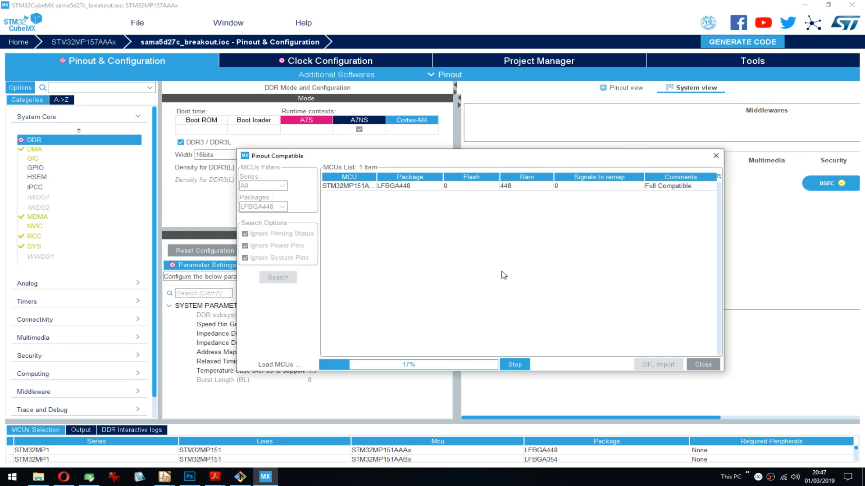
{"action": "left_click_drag", "start_coordinate": [724, 220], "coordinate": [761, 221]}
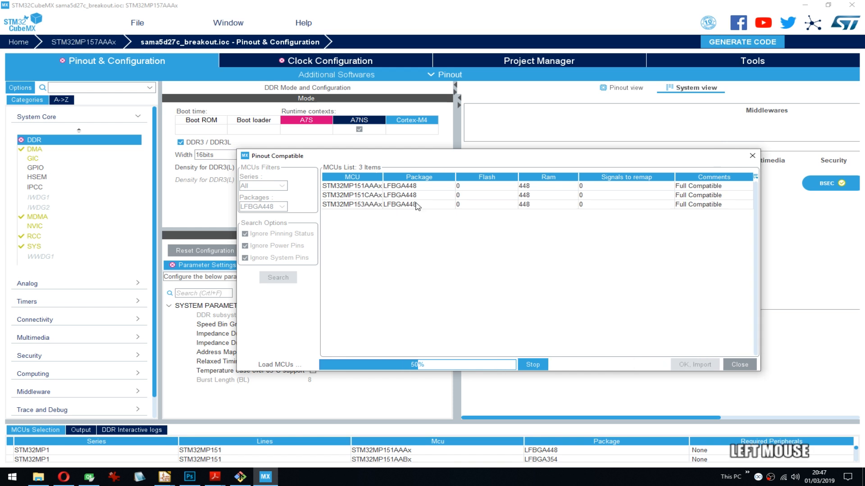
- Widen the MCU column in the compatible MCUs list and look through the available package filter options
{"action": "left_click_drag", "start_coordinate": [387, 178], "coordinate": [399, 177]}
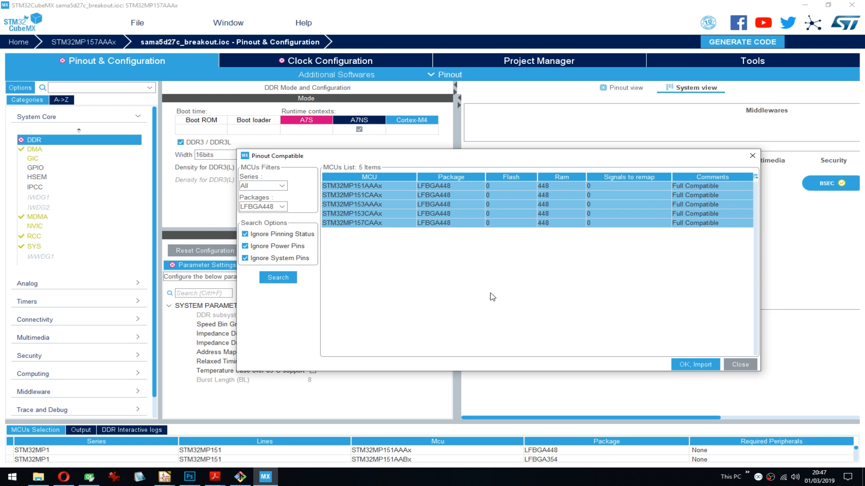
{"action": "left_click_drag", "start_coordinate": [374, 158], "coordinate": [361, 161]}
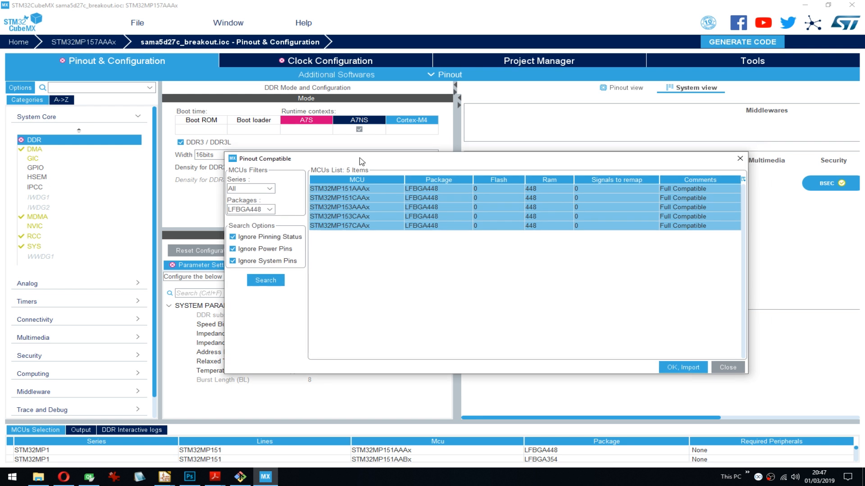
{"action": "left_click", "coordinate": [270, 209]}
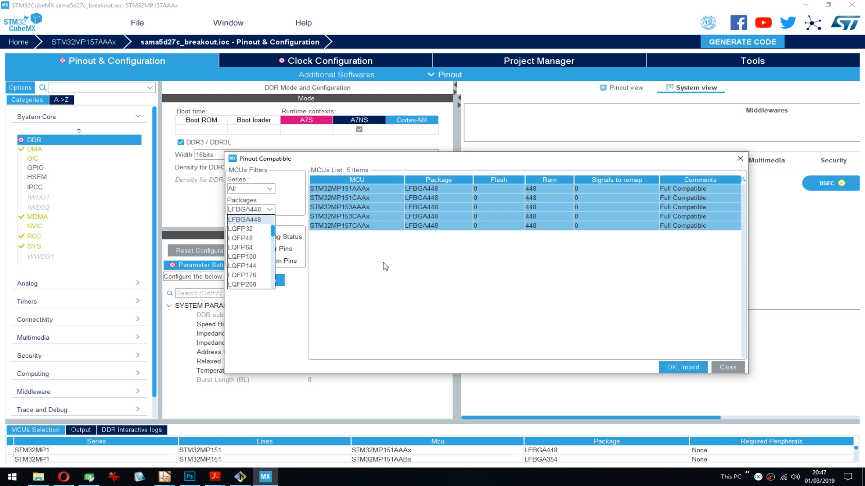
{"action": "left_click", "coordinate": [326, 195]}
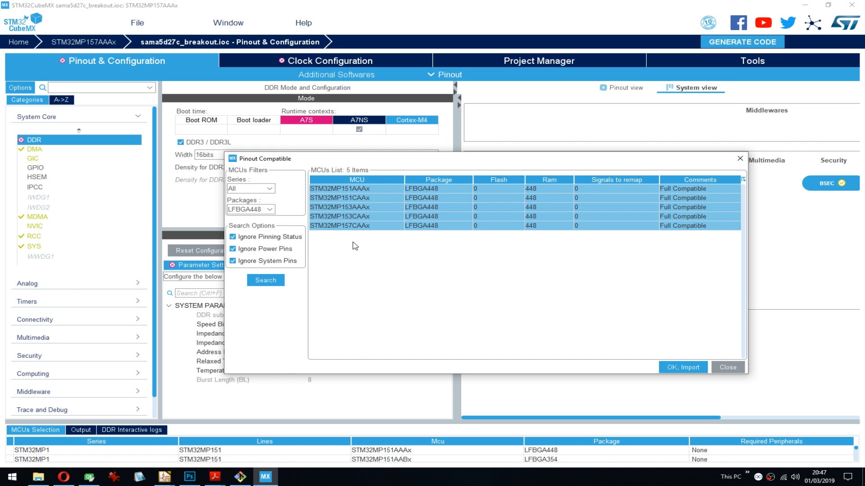
- Set the package filter to LFBGA354 and close the Pinout Compatible dialog without importing an MCU
{"action": "left_click", "coordinate": [271, 210]}
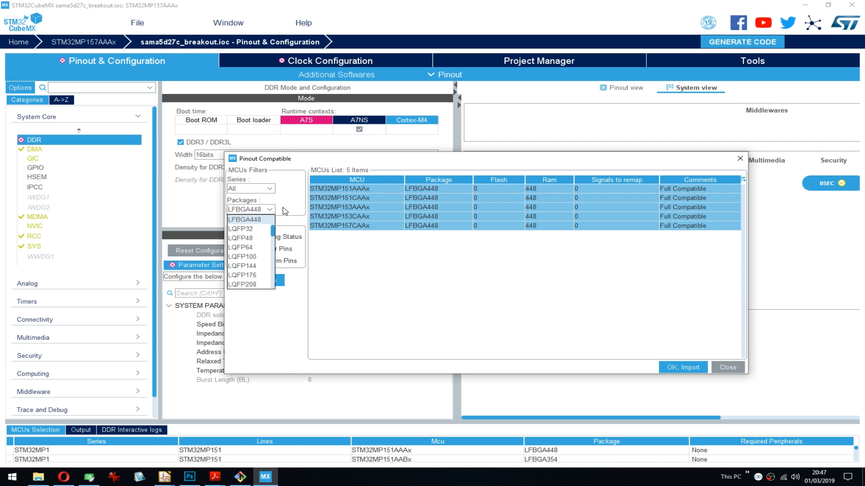
{"action": "scroll", "coordinate": [256, 232], "scroll_direction": "up", "scroll_amount": 1}
{"action": "left_click", "coordinate": [253, 237]}
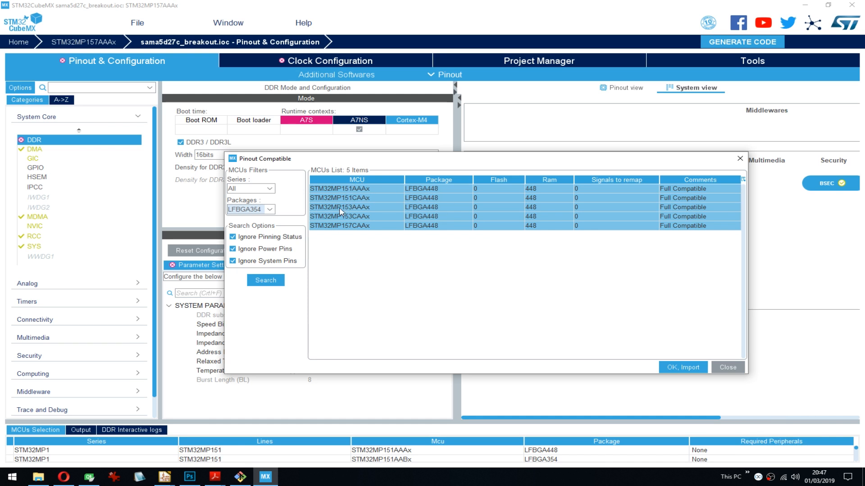
{"action": "left_click", "coordinate": [736, 369]}
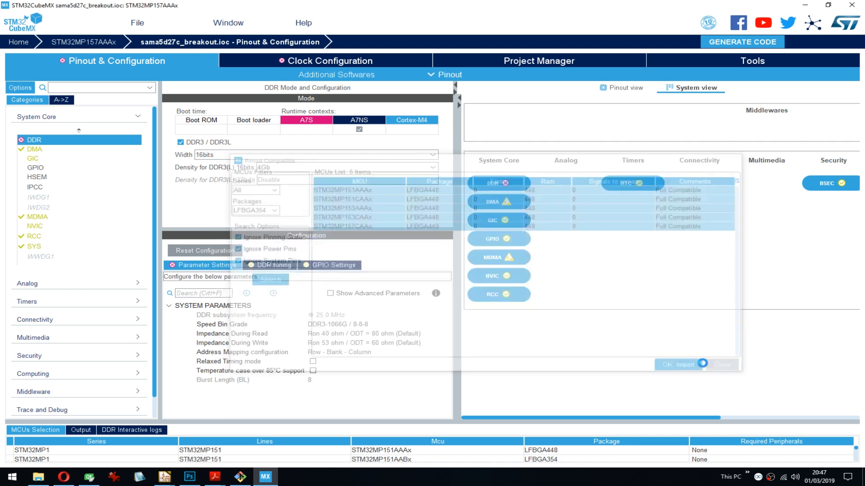
- Switch back to the pinout view and examine the DDR pins across the chip package
{"action": "left_click", "coordinate": [612, 89]}
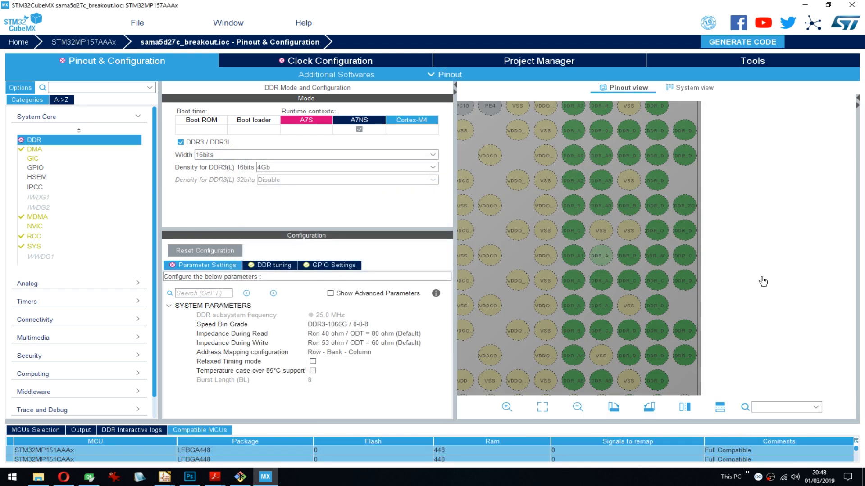
{"action": "left_click_drag", "start_coordinate": [739, 253], "coordinate": [687, 244]}
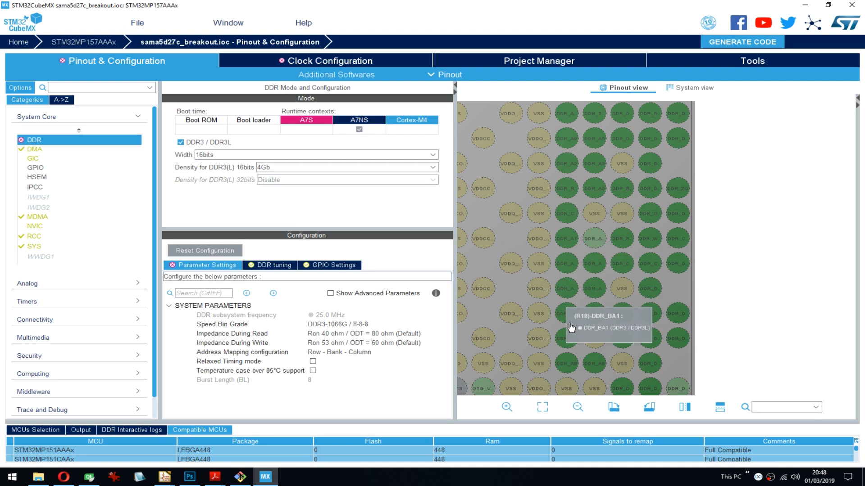
{"action": "scroll", "coordinate": [753, 232], "scroll_direction": "down", "scroll_amount": 1}
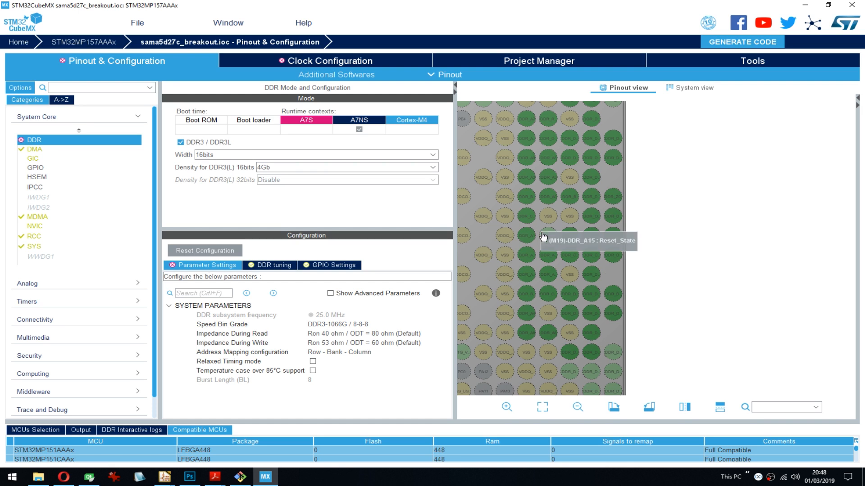
{"action": "left_click_drag", "start_coordinate": [706, 139], "coordinate": [713, 260]}
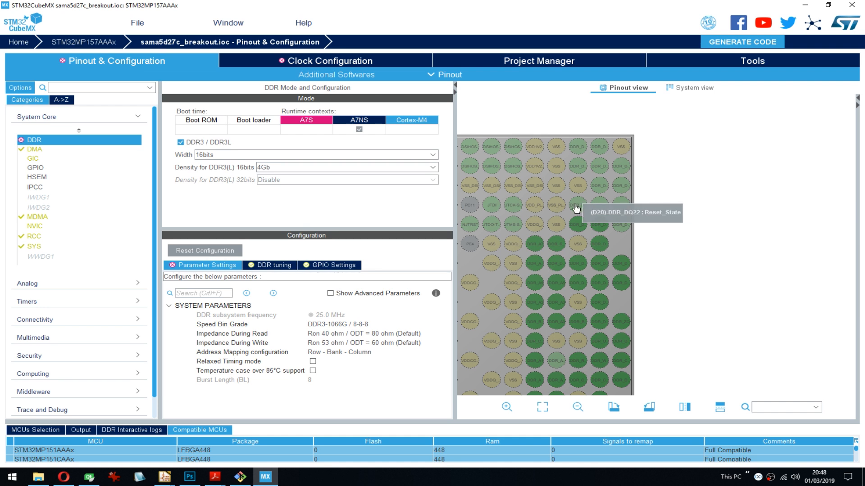
{"action": "left_click_drag", "start_coordinate": [703, 146], "coordinate": [779, 130]}
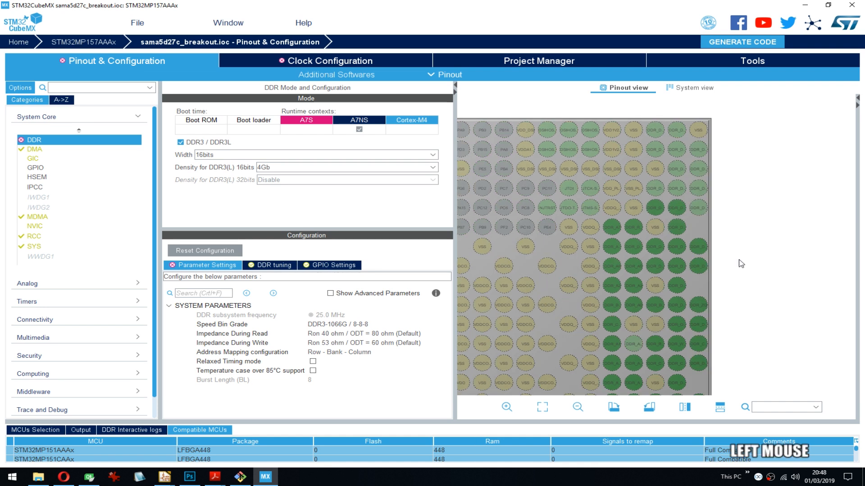
{"action": "scroll", "coordinate": [792, 304], "scroll_direction": "down", "scroll_amount": 1}
{"action": "scroll", "coordinate": [792, 304], "scroll_direction": "down", "scroll_amount": 2}
{"action": "left_click_drag", "start_coordinate": [745, 278], "coordinate": [799, 222]}
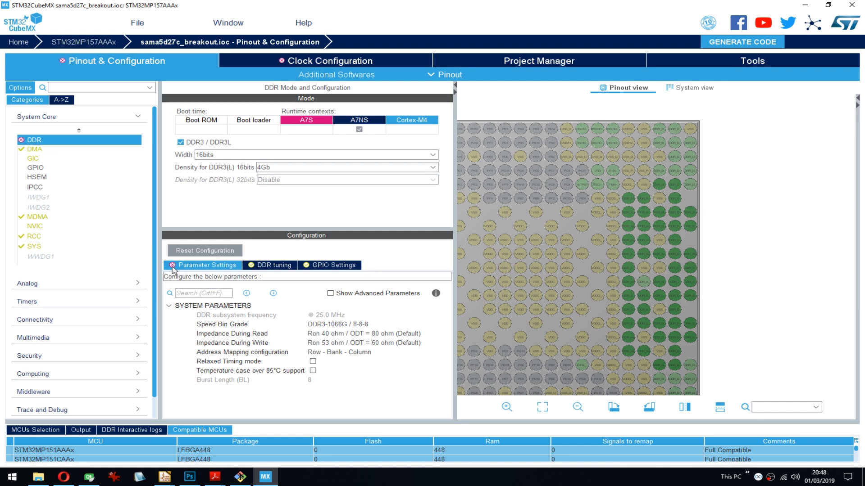
- Open the clock configuration and run the automatic clock issues solver
{"action": "left_click", "coordinate": [174, 269]}
{"action": "scroll", "coordinate": [54, 184], "scroll_direction": "up", "scroll_amount": 2}
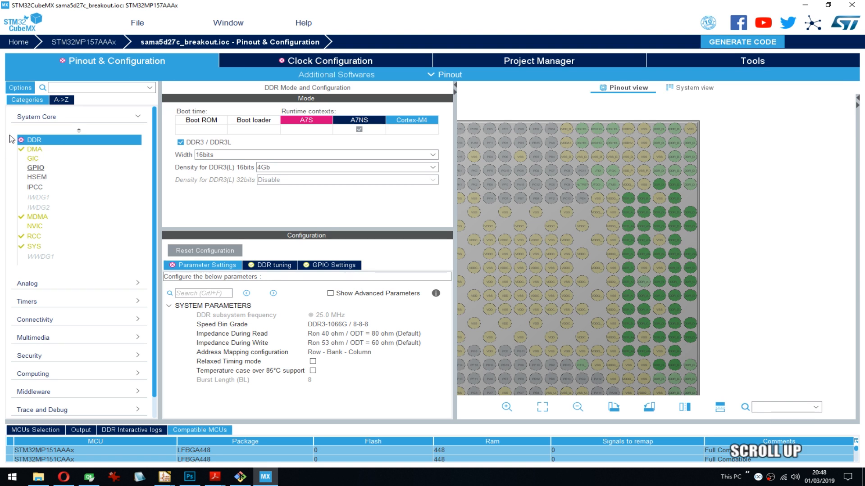
{"action": "left_click", "coordinate": [308, 64]}
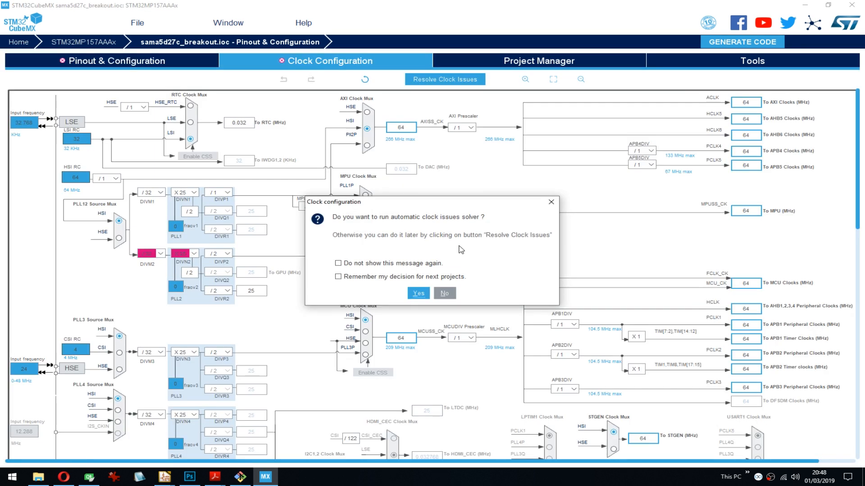
{"action": "left_click", "coordinate": [418, 293]}
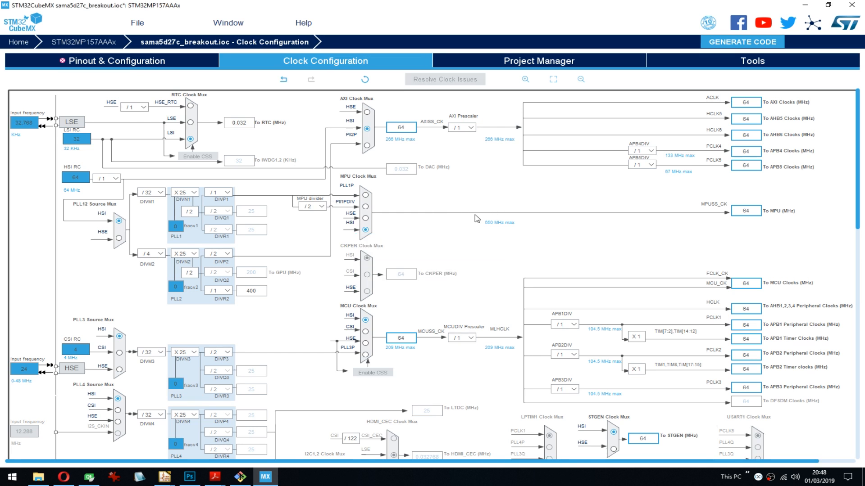
{"action": "left_click", "coordinate": [635, 239]}
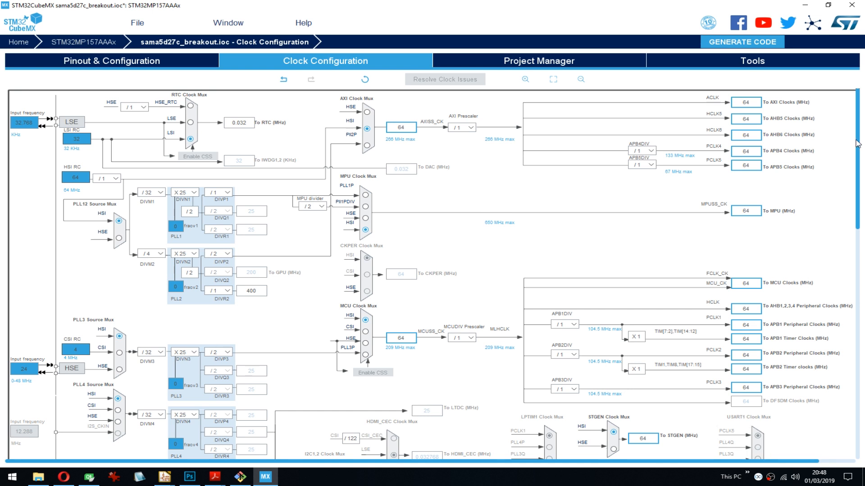
- Look over the clock tree and set the PLL3 source mux to HSE
{"action": "left_click_drag", "start_coordinate": [857, 143], "coordinate": [831, 150]}
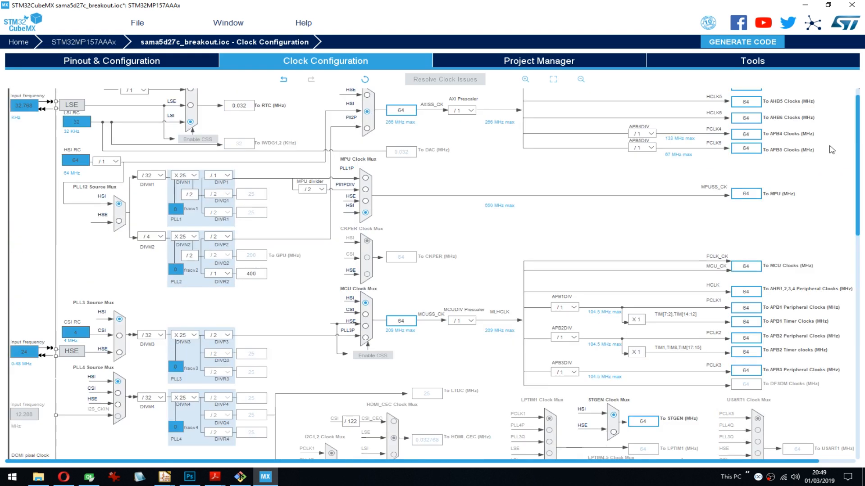
{"action": "scroll", "coordinate": [832, 153], "scroll_direction": "down", "scroll_amount": 1}
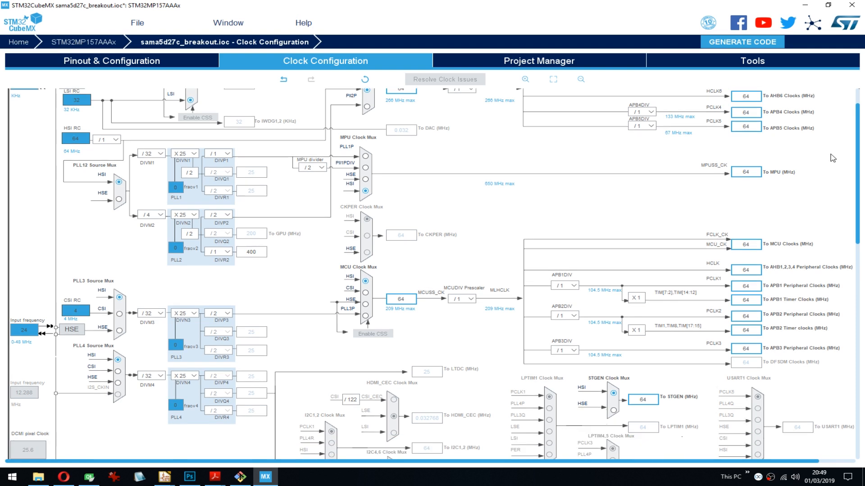
{"action": "scroll", "coordinate": [493, 250], "scroll_direction": "up", "scroll_amount": 2}
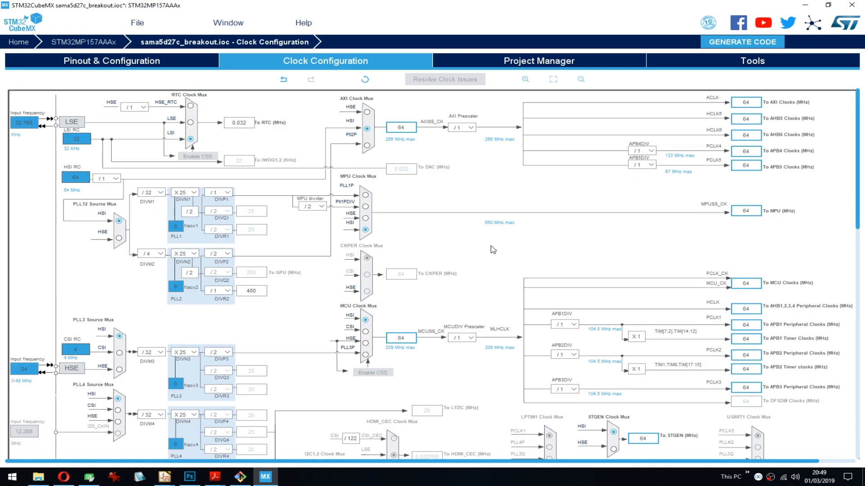
{"action": "left_click_drag", "start_coordinate": [861, 105], "coordinate": [860, 115]}
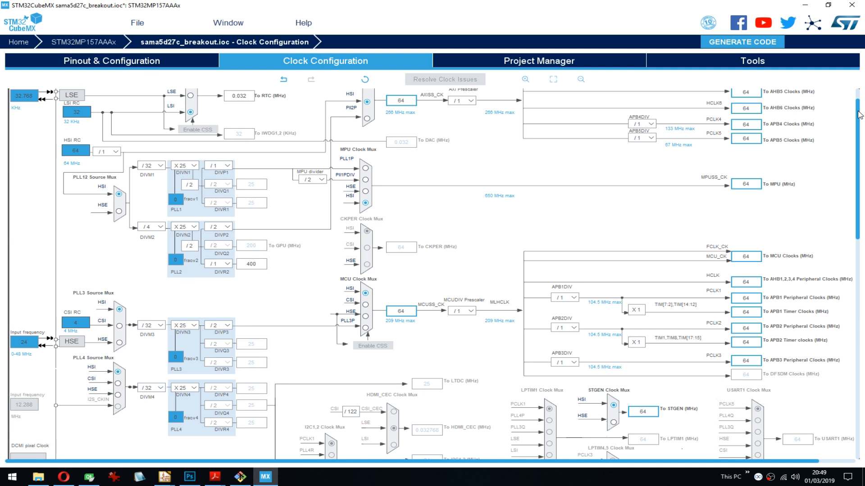
{"action": "left_click_drag", "start_coordinate": [860, 115], "coordinate": [852, 100]}
{"action": "scroll", "coordinate": [28, 248], "scroll_direction": "down", "scroll_amount": 5}
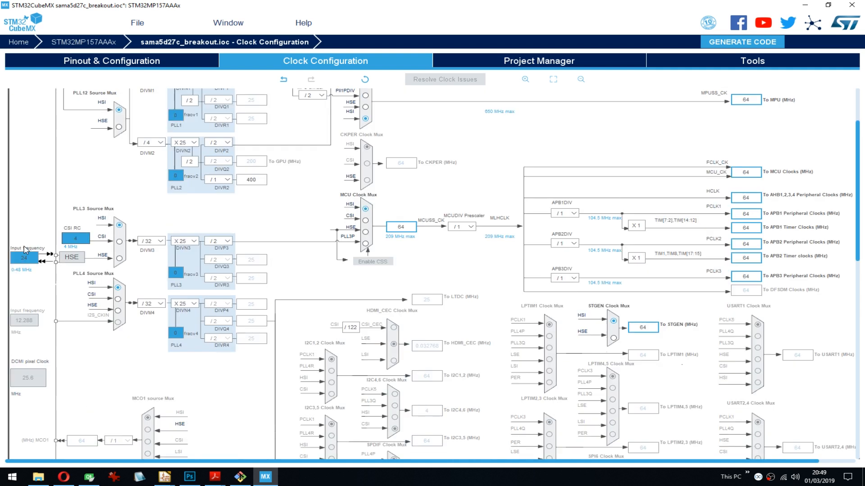
{"action": "scroll", "coordinate": [29, 249], "scroll_direction": "down", "scroll_amount": 1}
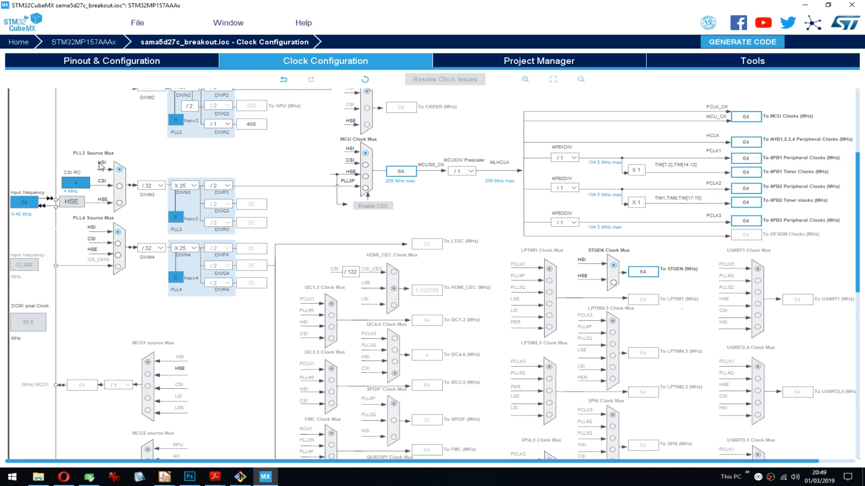
{"action": "left_click", "coordinate": [121, 204]}
{"action": "scroll", "coordinate": [456, 94], "scroll_direction": "up", "scroll_amount": 1}
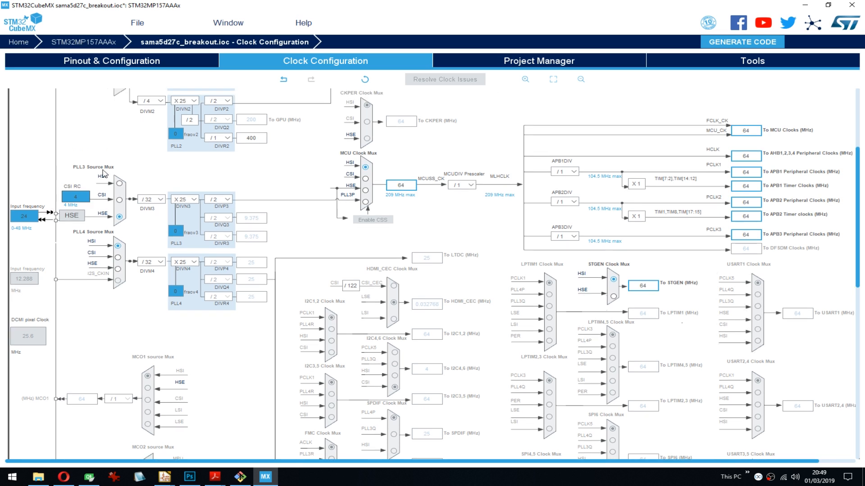
- Set the HSE input frequency to 32 MHz and select LSE as the RTC clock source
{"action": "left_click", "coordinate": [109, 243]}
{"action": "type", "text": "32"}
{"action": "key", "text": "Return"}
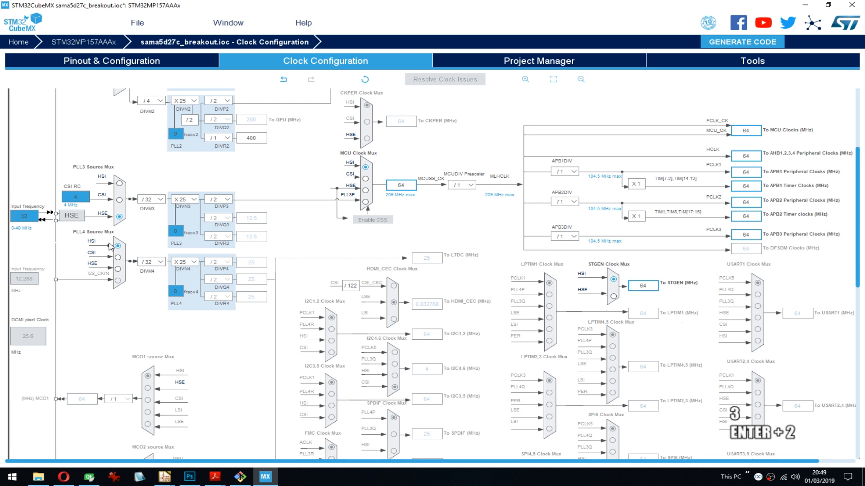
{"action": "left_click", "coordinate": [36, 221]}
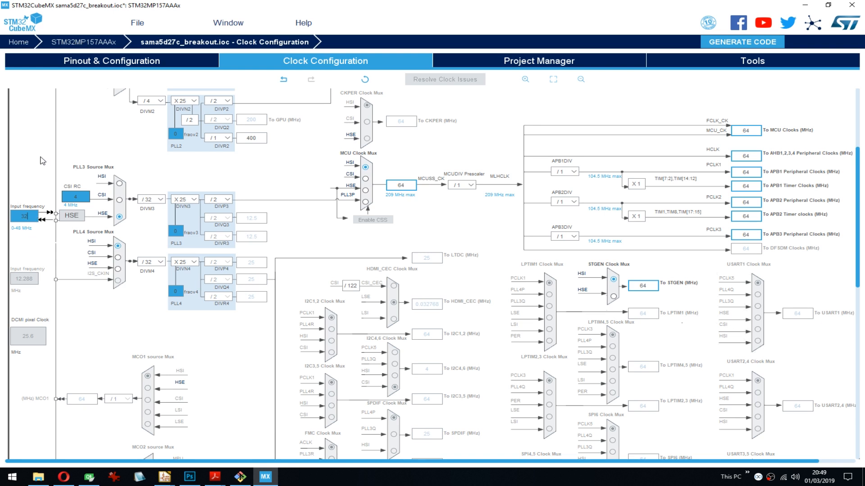
{"action": "scroll", "coordinate": [43, 160], "scroll_direction": "up", "scroll_amount": 5}
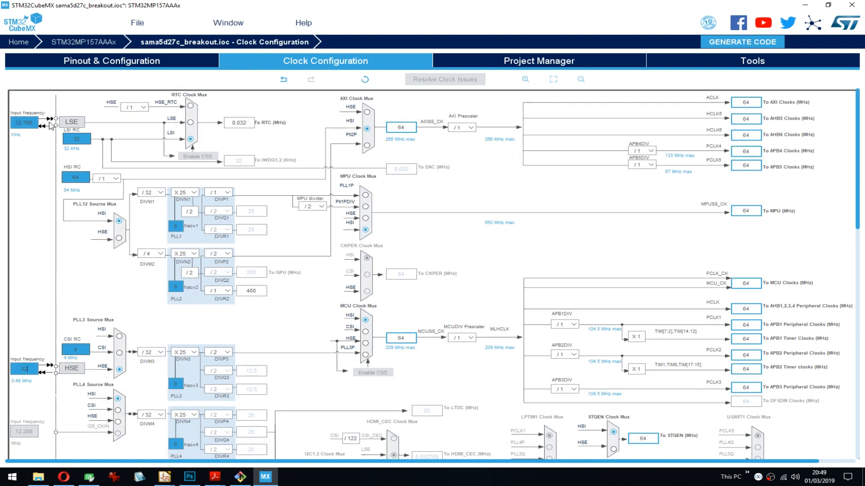
{"action": "left_click", "coordinate": [190, 123]}
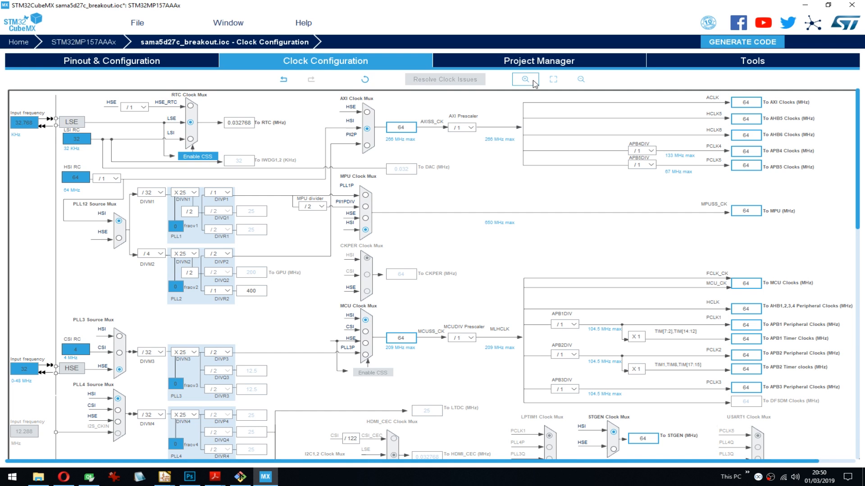
- Review the peripheral clocks in the clock tree and set the DDRC clock to 500 MHz
{"action": "left_click", "coordinate": [590, 81]}
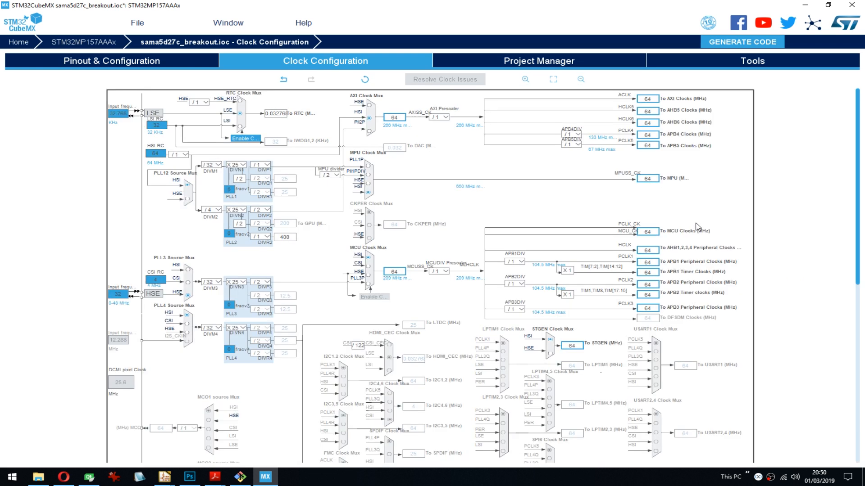
{"action": "scroll", "coordinate": [446, 228], "scroll_direction": "down", "scroll_amount": 3}
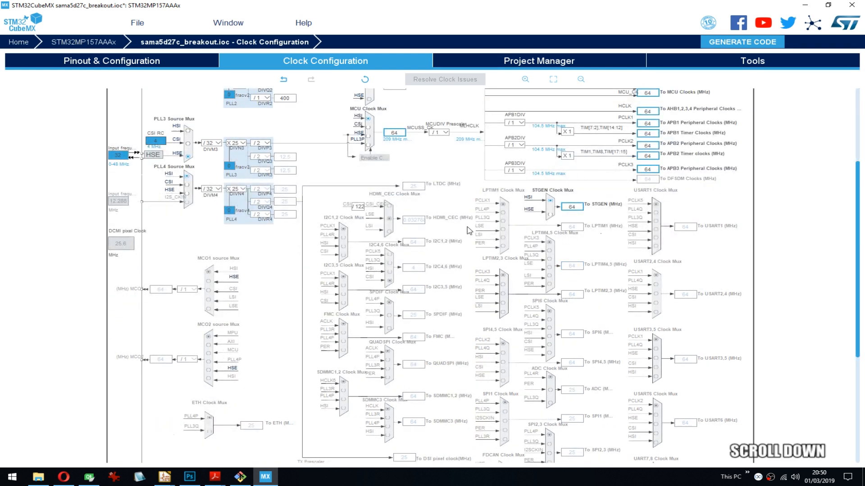
{"action": "left_click_drag", "start_coordinate": [857, 195], "coordinate": [856, 240]}
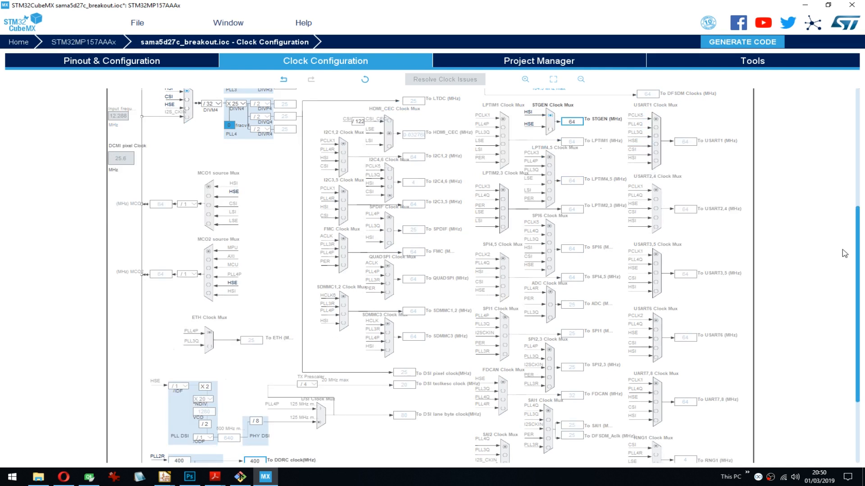
{"action": "left_click_drag", "start_coordinate": [858, 255], "coordinate": [859, 136]}
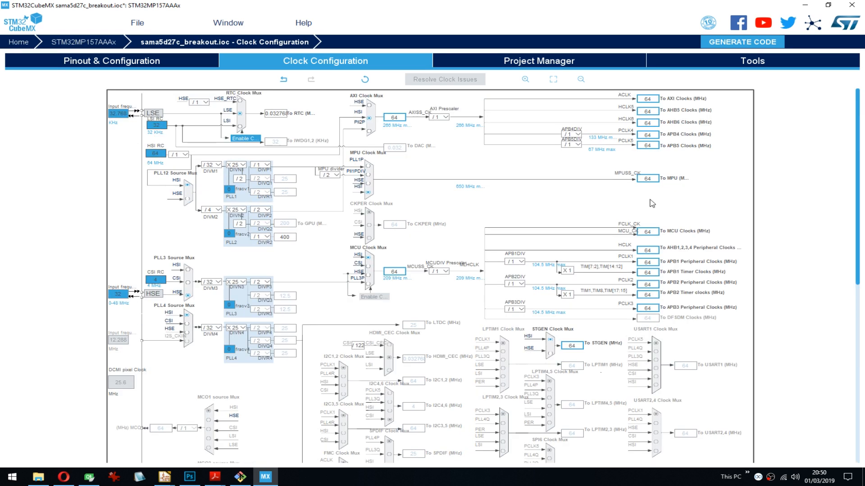
{"action": "scroll", "coordinate": [291, 293], "scroll_direction": "down", "scroll_amount": 5}
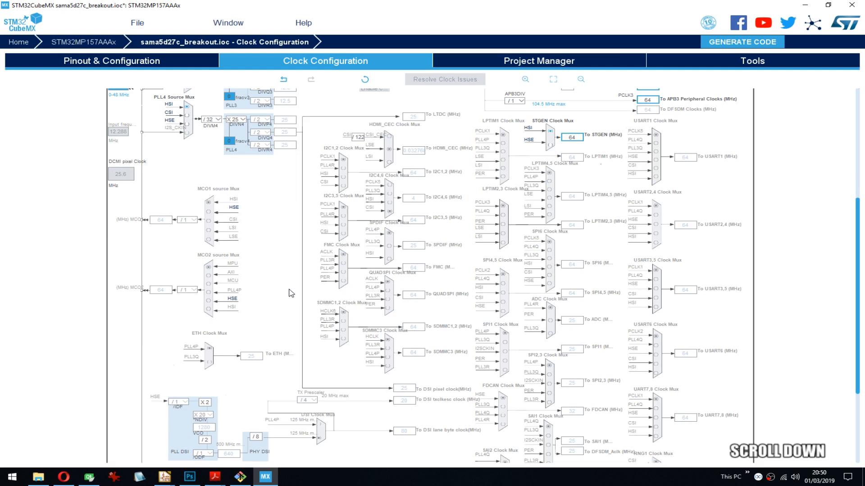
{"action": "scroll", "coordinate": [290, 293], "scroll_direction": "down", "scroll_amount": 3}
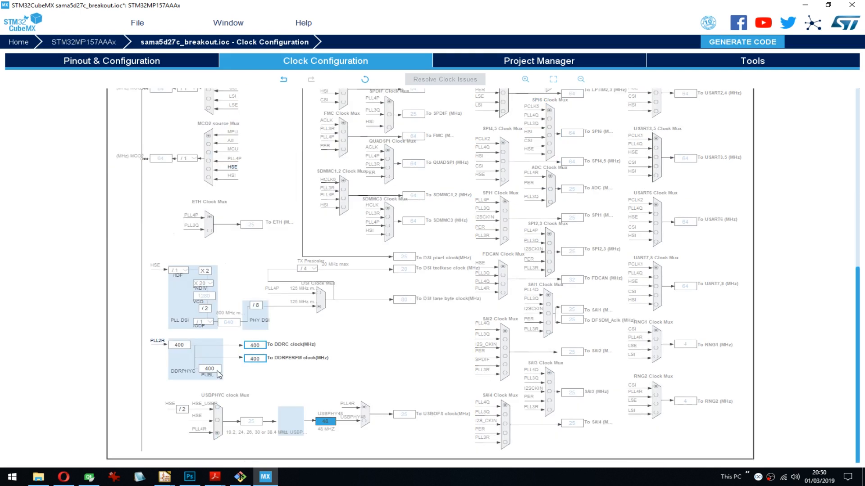
{"action": "double_click", "coordinate": [251, 346]}
{"action": "left_click", "coordinate": [255, 347]}
{"action": "right_click", "coordinate": [252, 348]}
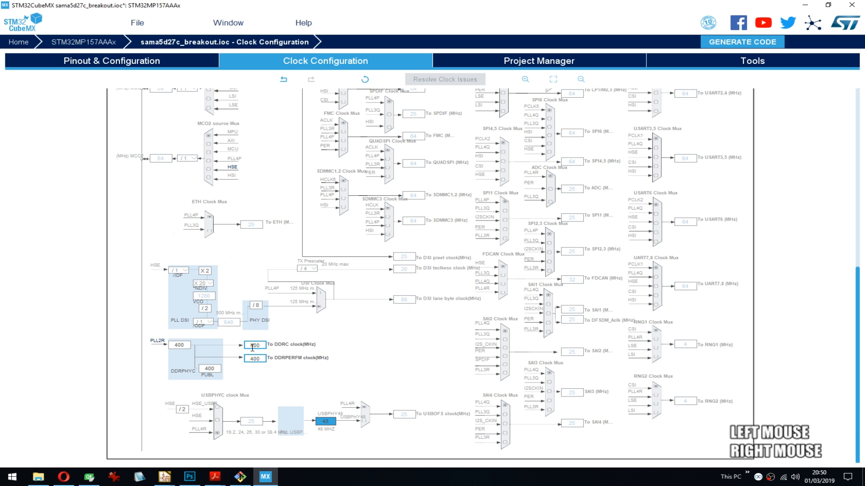
{"action": "type", "text": "500"}
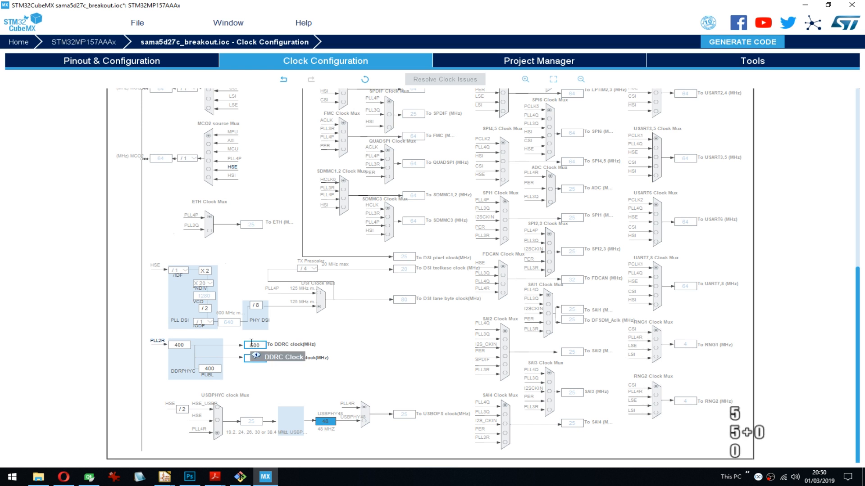
{"action": "left_click", "coordinate": [294, 380]}
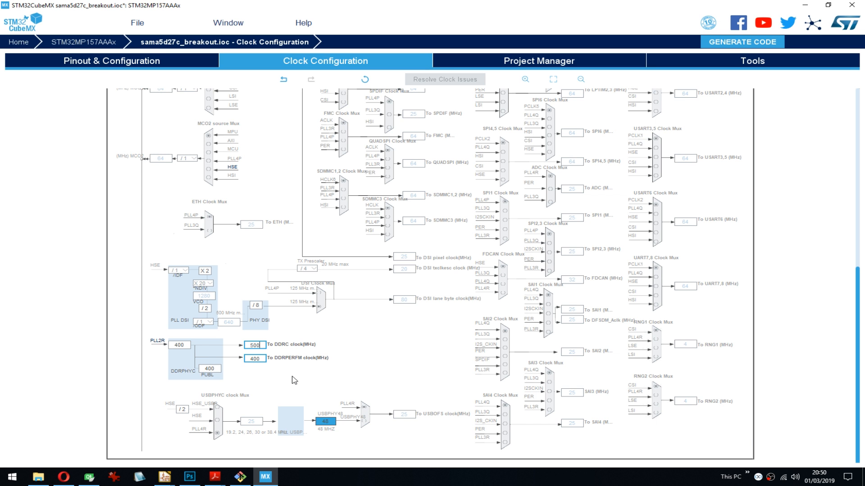
- Look over the upper part of the clock tree, including the STGEN clock mux
{"action": "left_click", "coordinate": [349, 336]}
{"action": "left_click", "coordinate": [841, 294]}
{"action": "left_click_drag", "start_coordinate": [858, 286], "coordinate": [860, 109]}
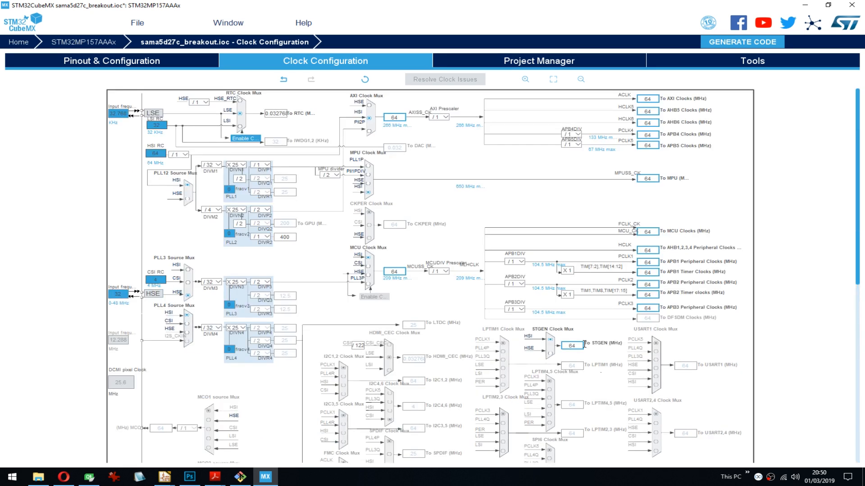
{"action": "left_click", "coordinate": [554, 344]}
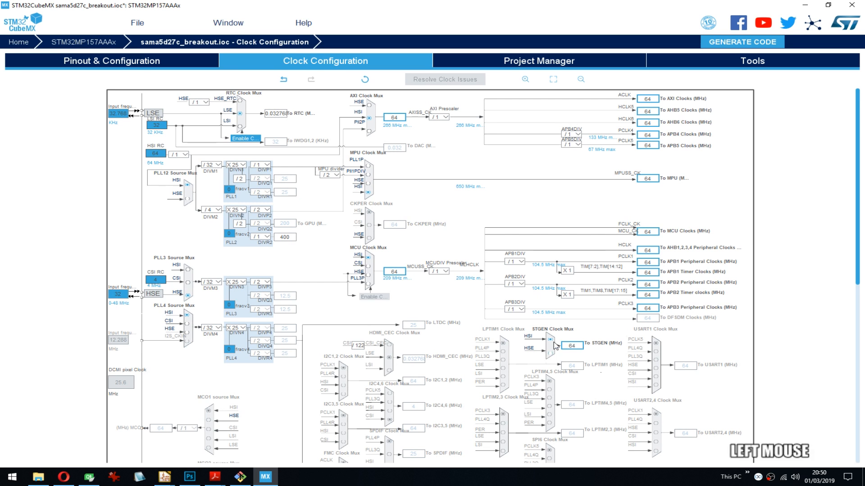
{"action": "left_click", "coordinate": [552, 342]}
- Return to the pinout configuration and look over the DDR parameters, the analog peripherals and the chip's pin map
{"action": "left_click", "coordinate": [110, 63]}
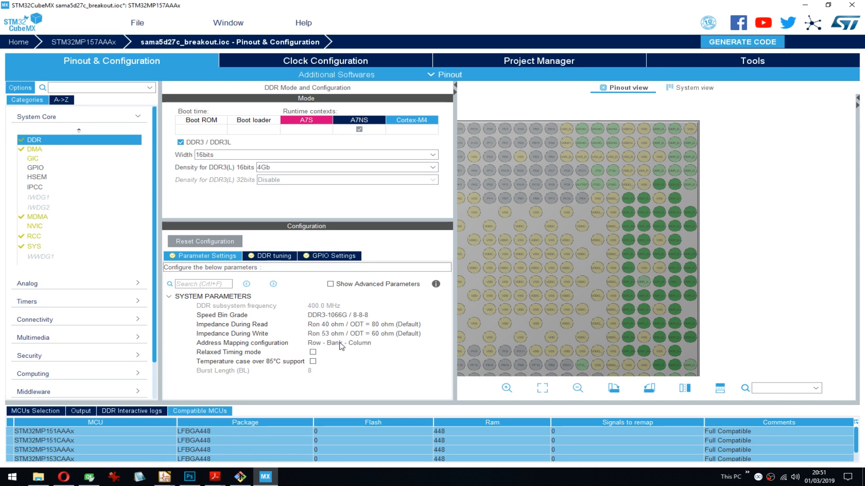
{"action": "left_click", "coordinate": [358, 315]}
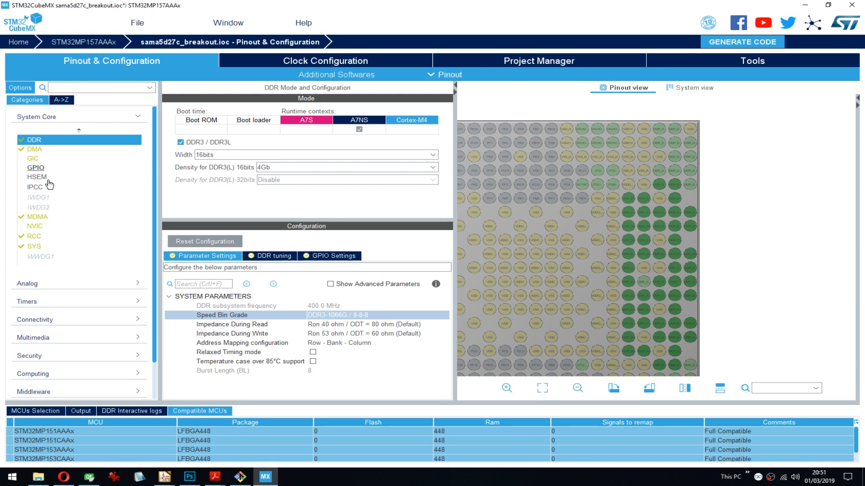
{"action": "scroll", "coordinate": [78, 218], "scroll_direction": "down", "scroll_amount": 2}
{"action": "left_click", "coordinate": [83, 241]}
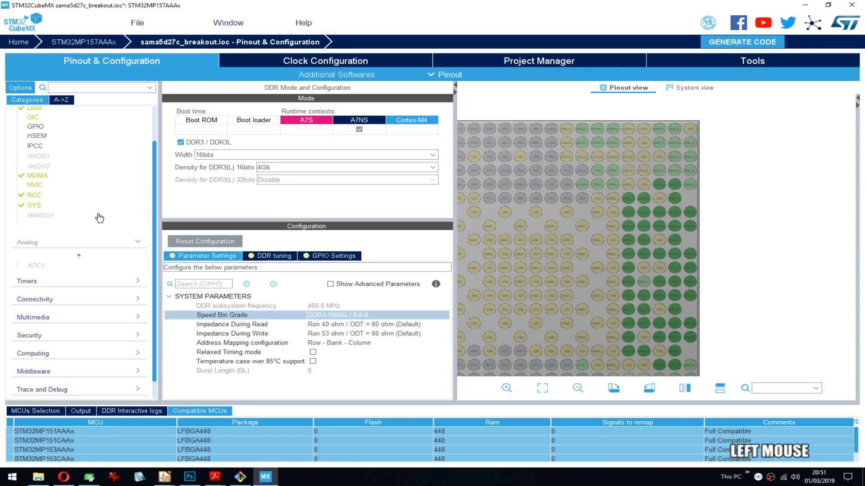
{"action": "left_click", "coordinate": [66, 237]}
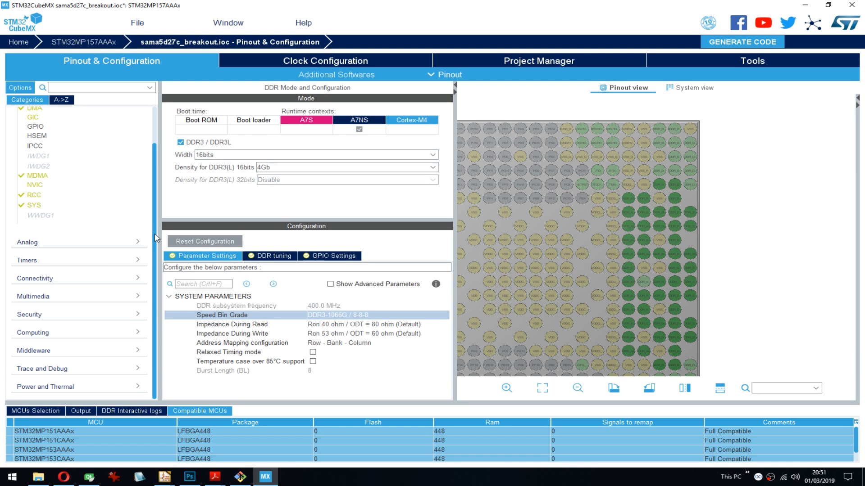
{"action": "left_click", "coordinate": [126, 243]}
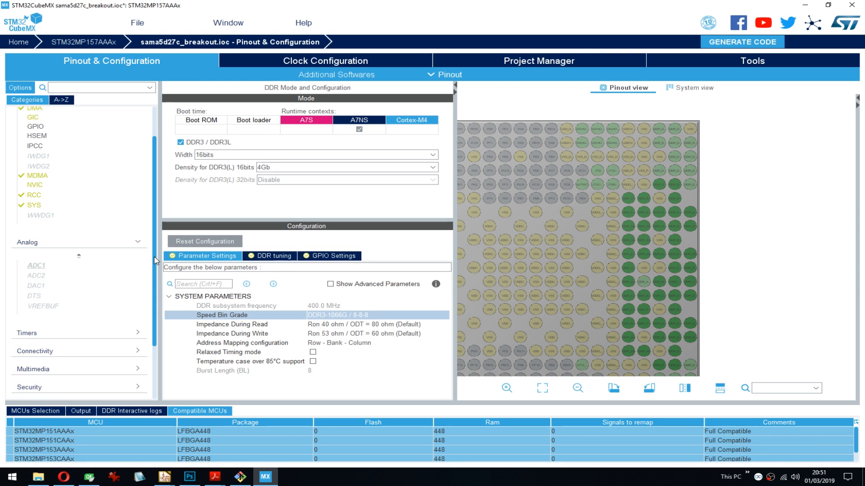
{"action": "left_click", "coordinate": [97, 243]}
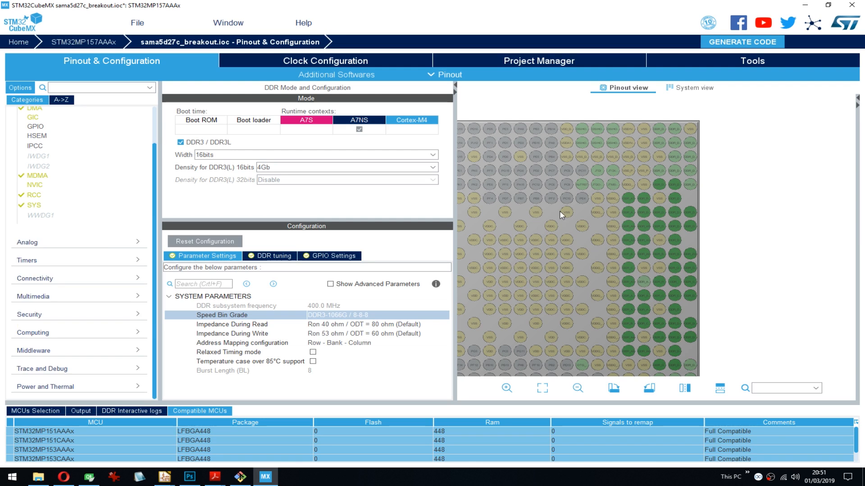
{"action": "left_click_drag", "start_coordinate": [563, 216], "coordinate": [657, 189]}
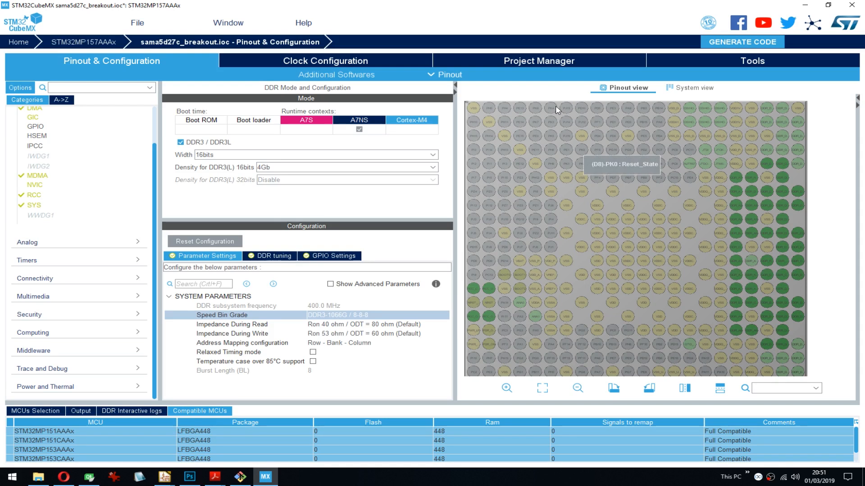
- Open the RTC settings in the timers category and activate the calendar
{"action": "left_click", "coordinate": [68, 261]}
{"action": "scroll", "coordinate": [72, 276], "scroll_direction": "down", "scroll_amount": 3}
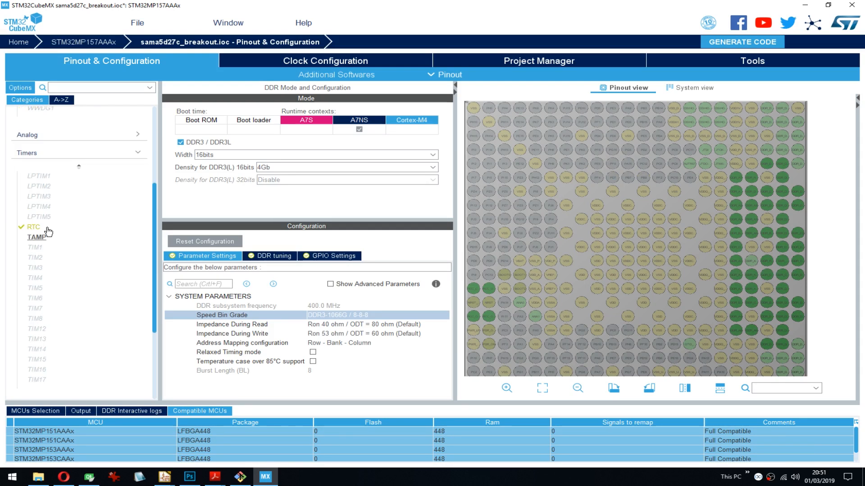
{"action": "left_click", "coordinate": [35, 227]}
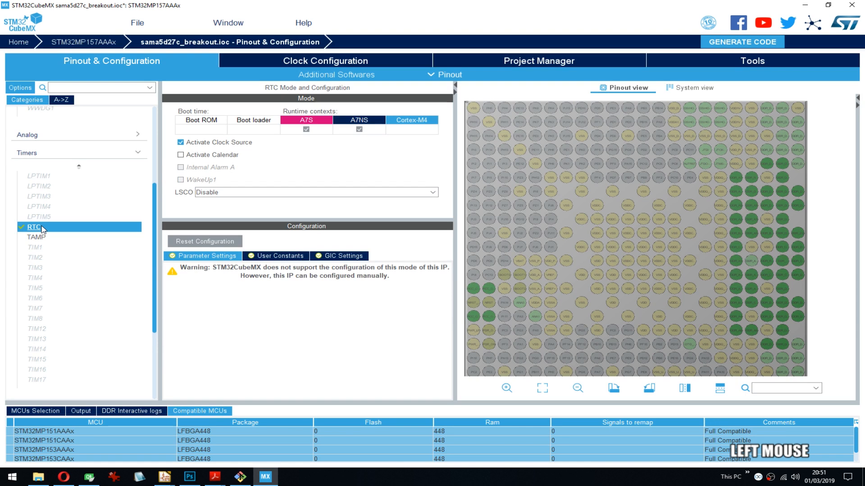
{"action": "left_click_drag", "start_coordinate": [155, 193], "coordinate": [154, 177]}
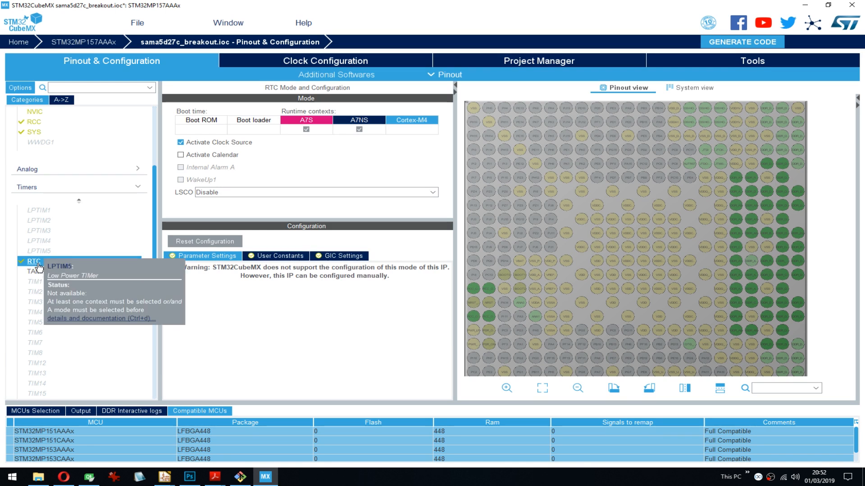
{"action": "left_click", "coordinate": [206, 159]}
{"action": "left_click", "coordinate": [180, 155]}
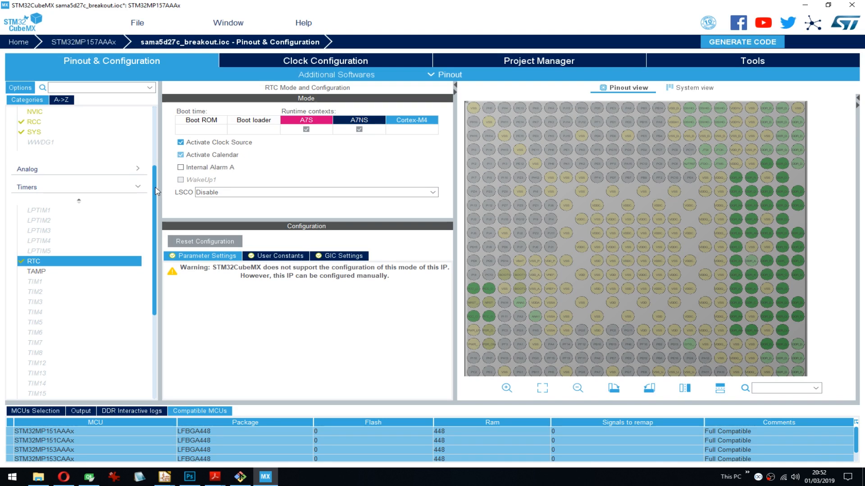
{"action": "scroll", "coordinate": [148, 176], "scroll_direction": "down", "scroll_amount": 2}
{"action": "left_click", "coordinate": [142, 156]}
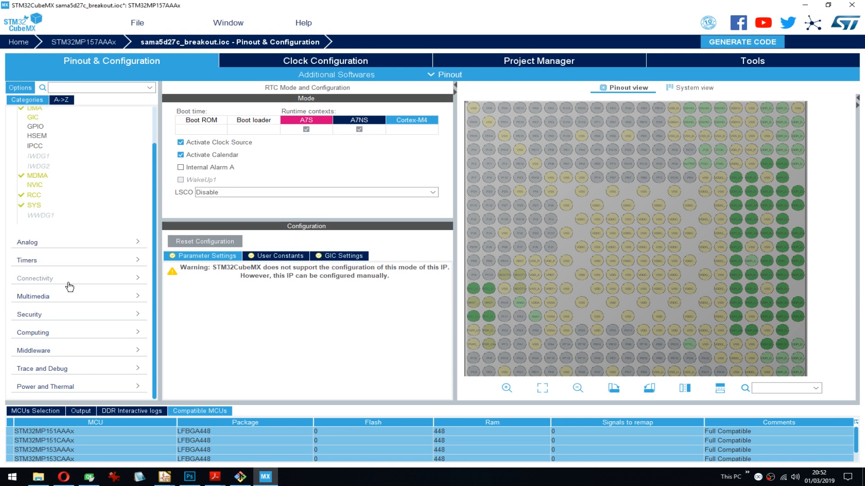
- Browse the I2C peripherals in the connectivity category and check which runtime contexts they offer
{"action": "left_click", "coordinate": [70, 280]}
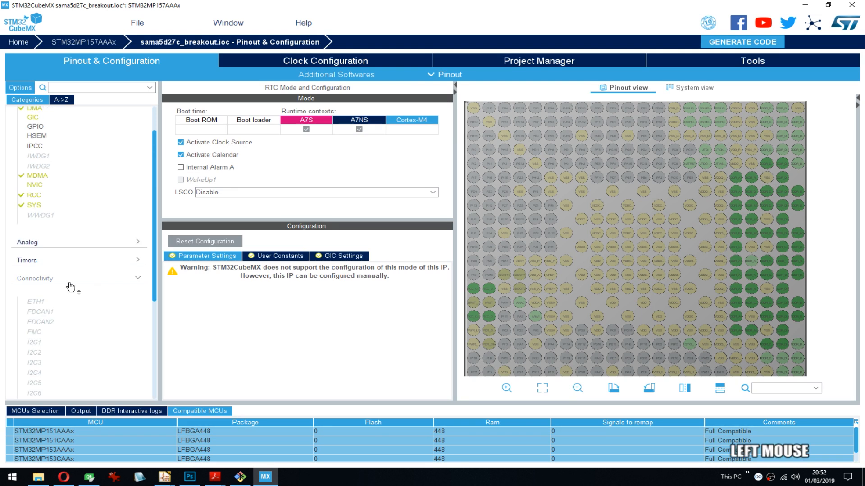
{"action": "scroll", "coordinate": [154, 219], "scroll_direction": "down", "scroll_amount": 5}
{"action": "mouse_move", "coordinate": [156, 220]}
{"action": "left_mouse_down"}
{"action": "mouse_move", "coordinate": [159, 193]}
{"action": "mouse_move", "coordinate": [164, 219]}
{"action": "left_mouse_up"}
{"action": "left_click", "coordinate": [34, 166]}
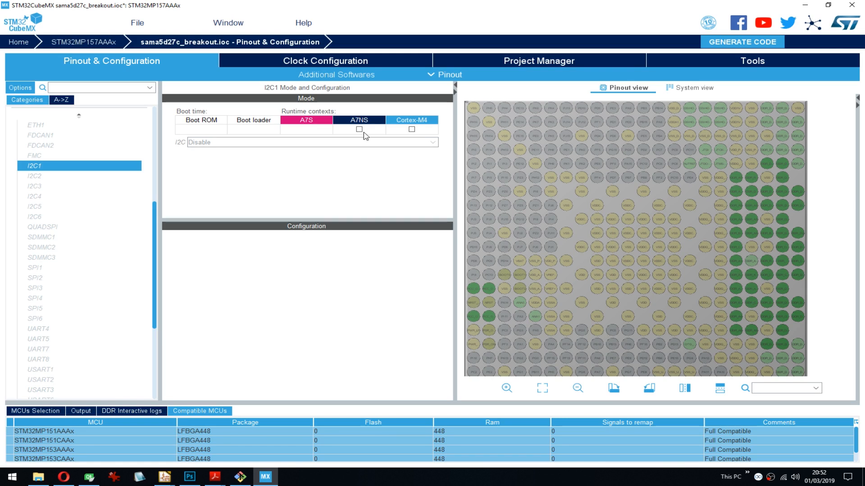
{"action": "left_click", "coordinate": [44, 176]}
{"action": "left_click", "coordinate": [44, 185]}
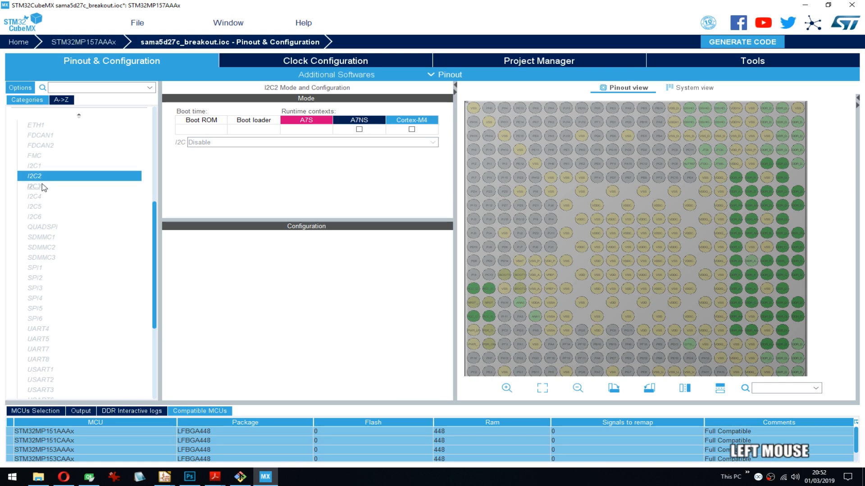
{"action": "left_click", "coordinate": [42, 194]}
{"action": "left_click", "coordinate": [43, 167]}
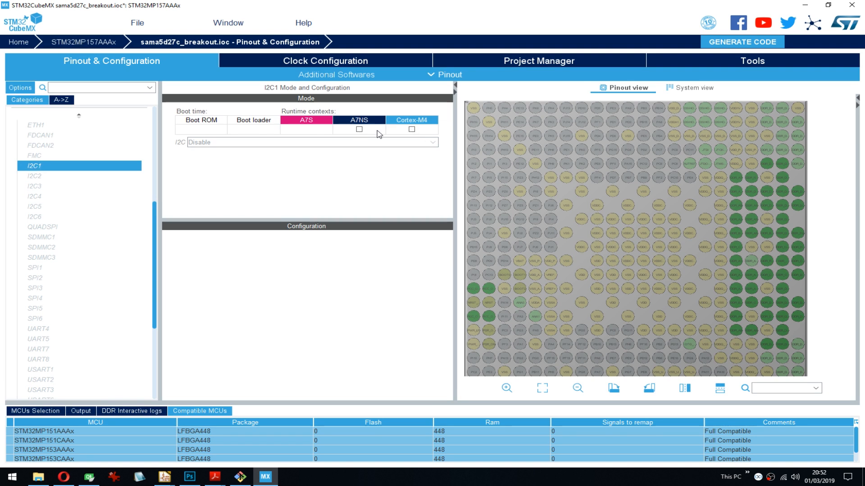
- Try assigning the I2C1 peripheral to the A7NS and Cortex-M4 runtime contexts
{"action": "left_click", "coordinate": [359, 130]}
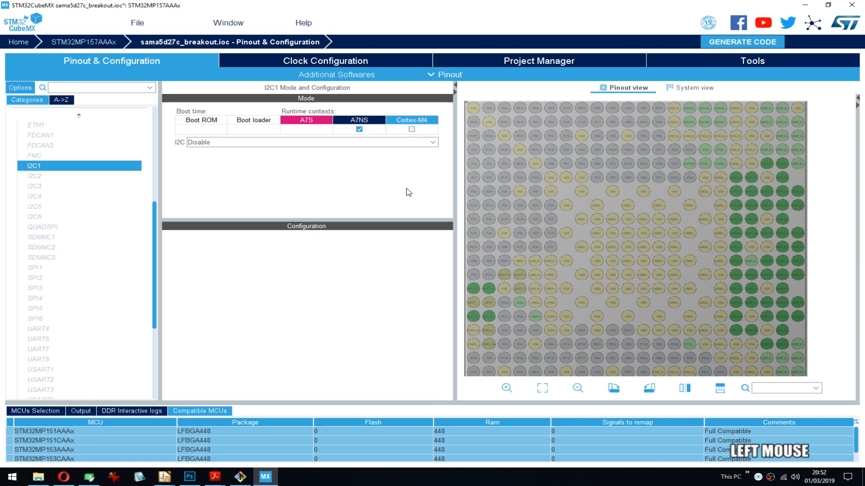
{"action": "left_click", "coordinate": [412, 131]}
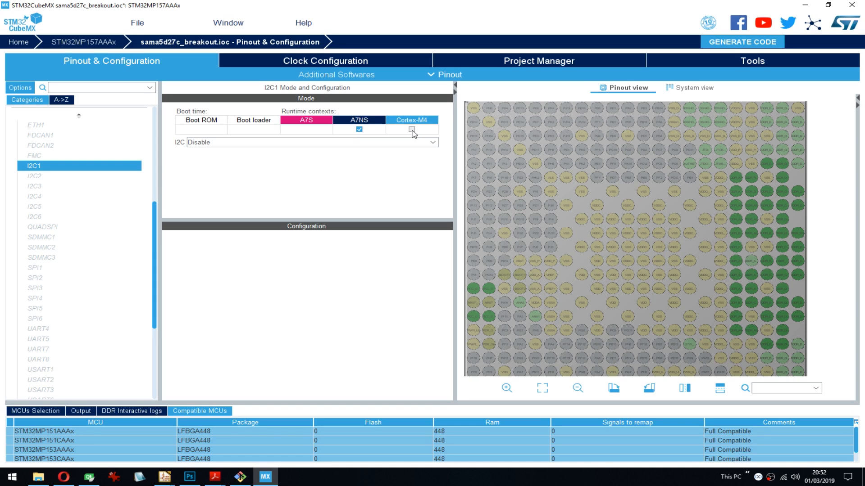
{"action": "left_click", "coordinate": [359, 129]}
- Examine the available runtime contexts of other connectivity peripherals, including QUADSPI, SDMMC1, SPI3, SPI4, ETH1 and FMC
{"action": "mouse_move", "coordinate": [47, 168]}
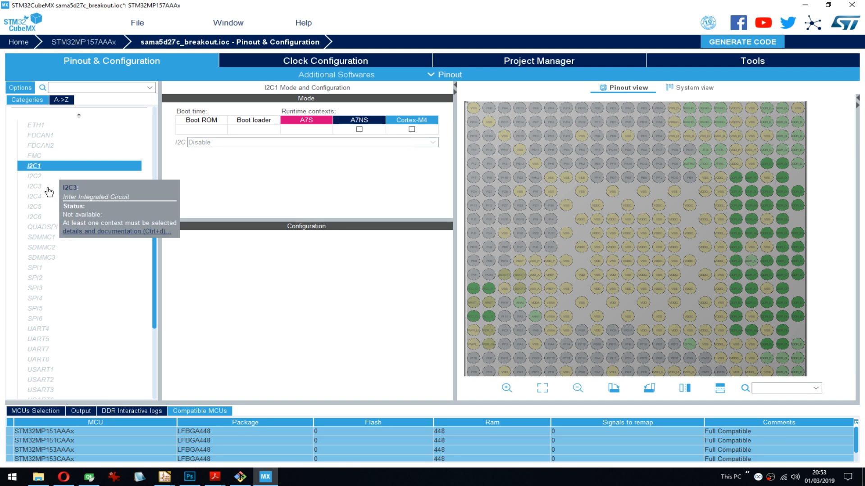
{"action": "mouse_move", "coordinate": [42, 193]}
{"action": "left_click", "coordinate": [35, 228]}
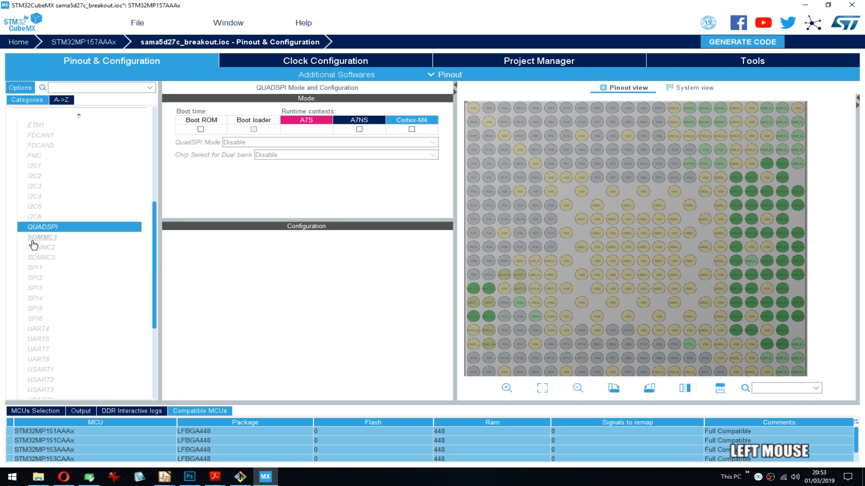
{"action": "left_click", "coordinate": [32, 240]}
{"action": "left_click", "coordinate": [48, 288]}
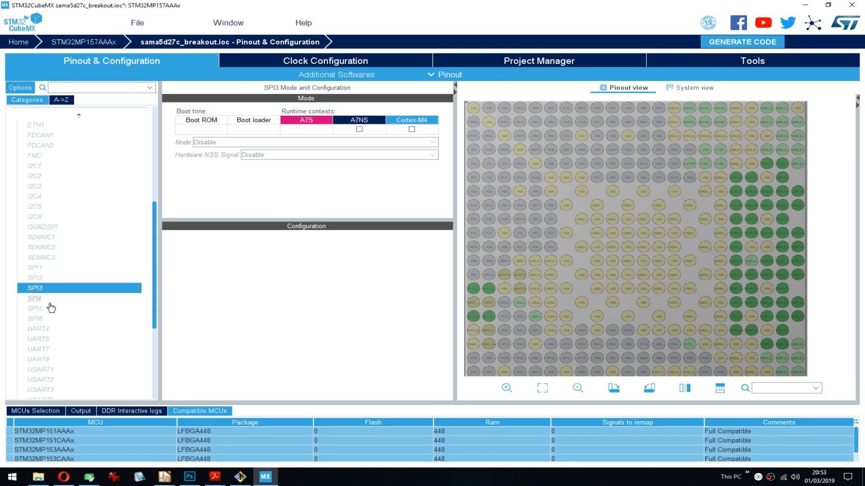
{"action": "left_click", "coordinate": [51, 299]}
{"action": "left_click", "coordinate": [50, 177]}
{"action": "scroll", "coordinate": [51, 181], "scroll_direction": "up", "scroll_amount": 1}
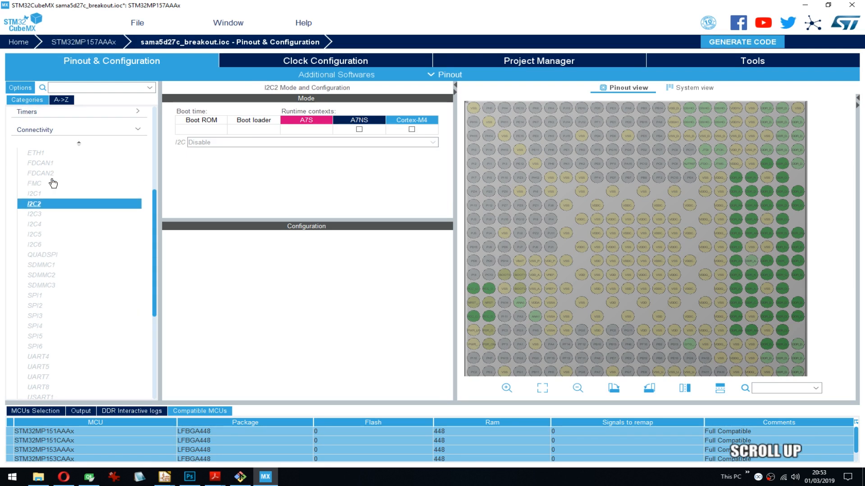
{"action": "mouse_move", "coordinate": [48, 180]}
{"action": "left_click", "coordinate": [48, 153]}
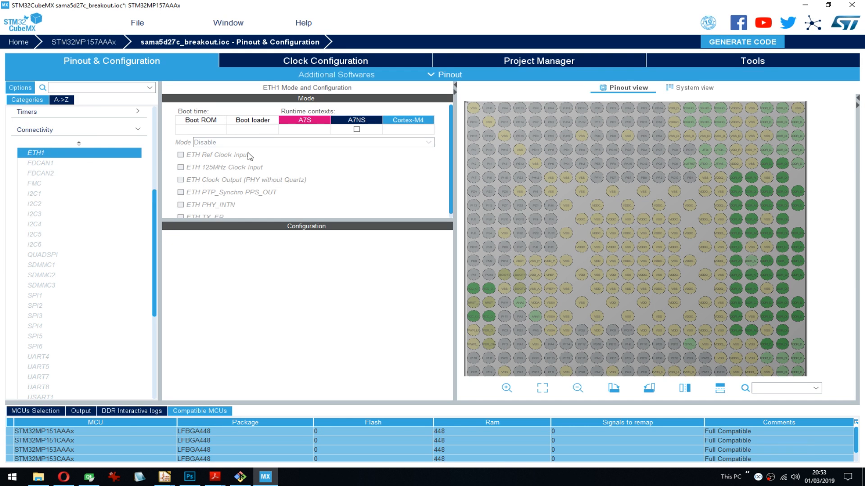
{"action": "left_click", "coordinate": [48, 186]}
- Assign I2C2 to the Cortex-M4 runtime context and set its mode to I2C
{"action": "left_click", "coordinate": [41, 202]}
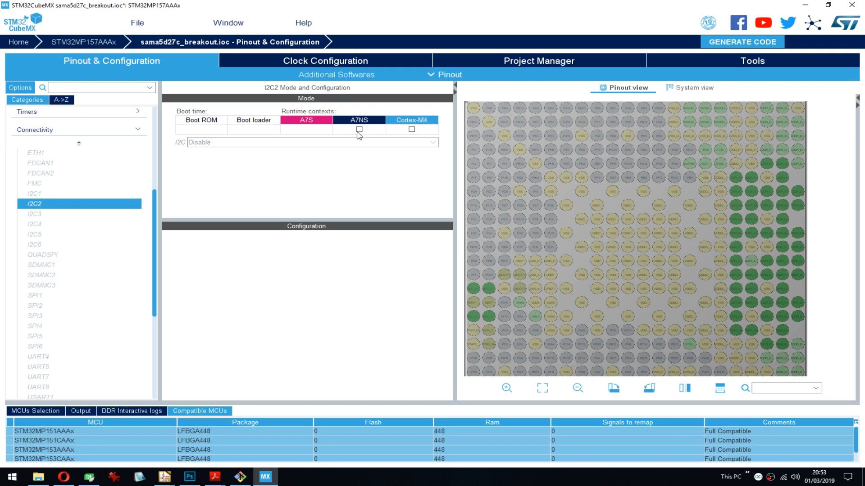
{"action": "left_click", "coordinate": [411, 129]}
{"action": "left_click", "coordinate": [301, 143]}
{"action": "left_click", "coordinate": [299, 143]}
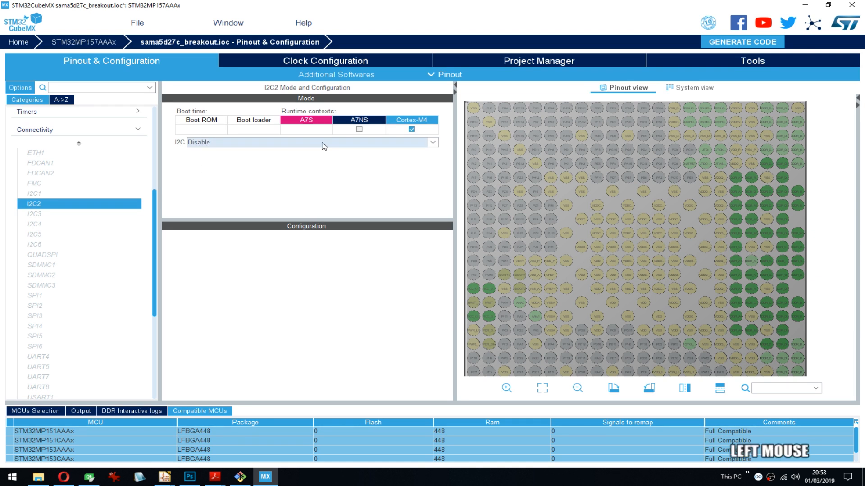
{"action": "left_click", "coordinate": [404, 144]}
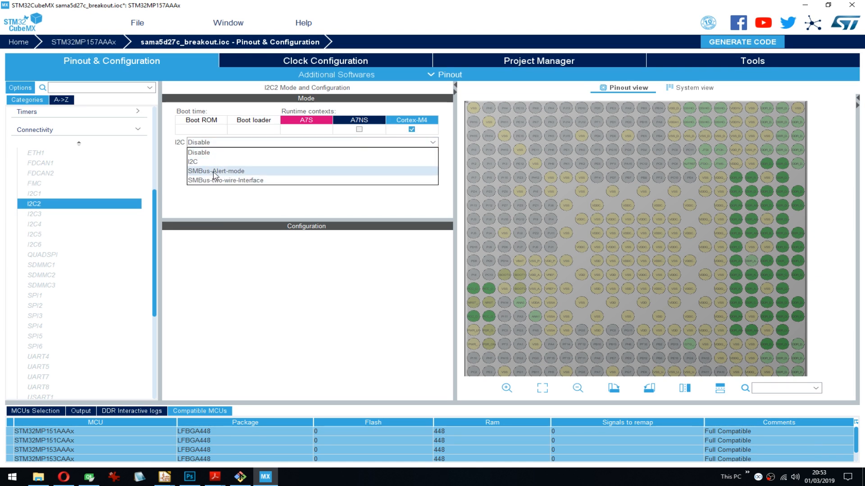
{"action": "left_click", "coordinate": [247, 162]}
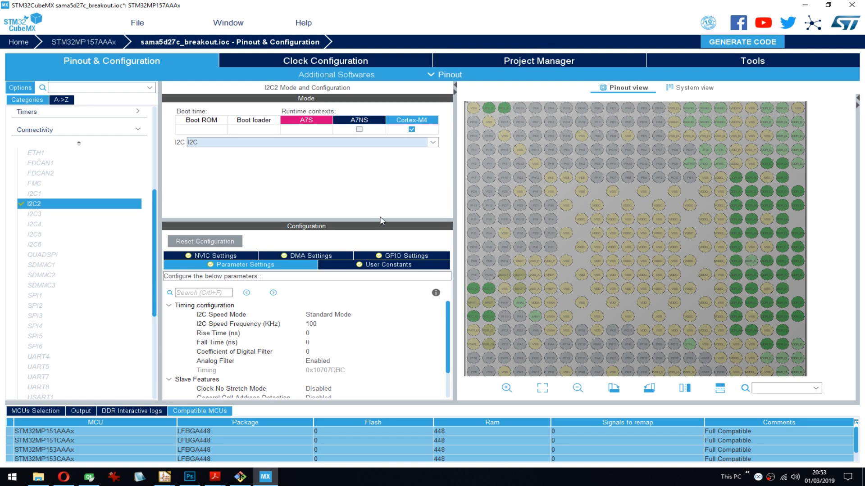
- Try the Fast Mode and Fast Mode Plus speed modes for I2C2 and return it to Standard Mode
{"action": "left_click_drag", "start_coordinate": [372, 228], "coordinate": [372, 193]}
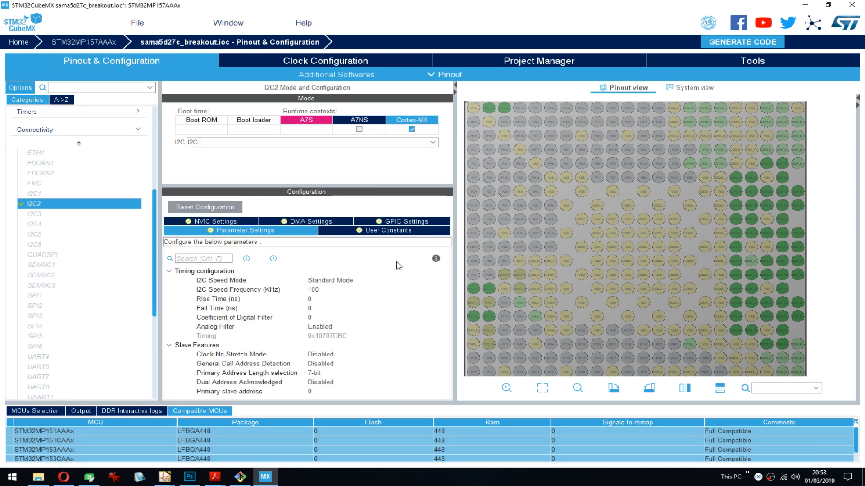
{"action": "left_click", "coordinate": [330, 293]}
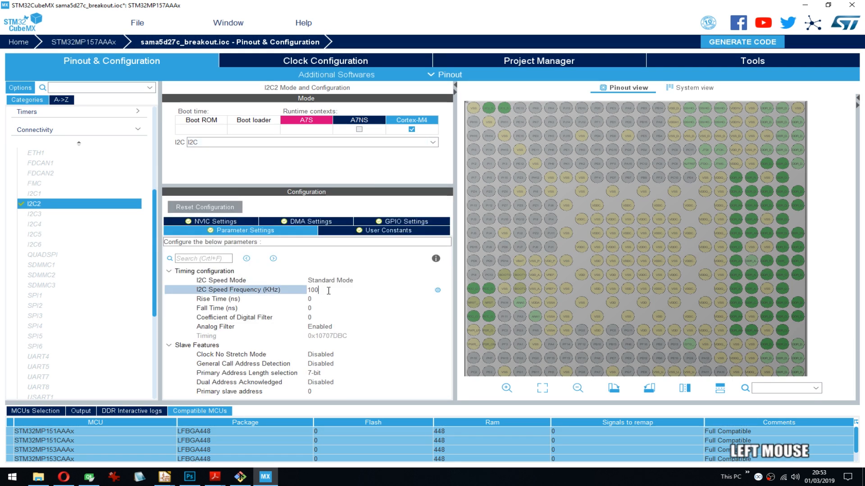
{"action": "left_click", "coordinate": [433, 290]}
{"action": "left_click", "coordinate": [391, 280]}
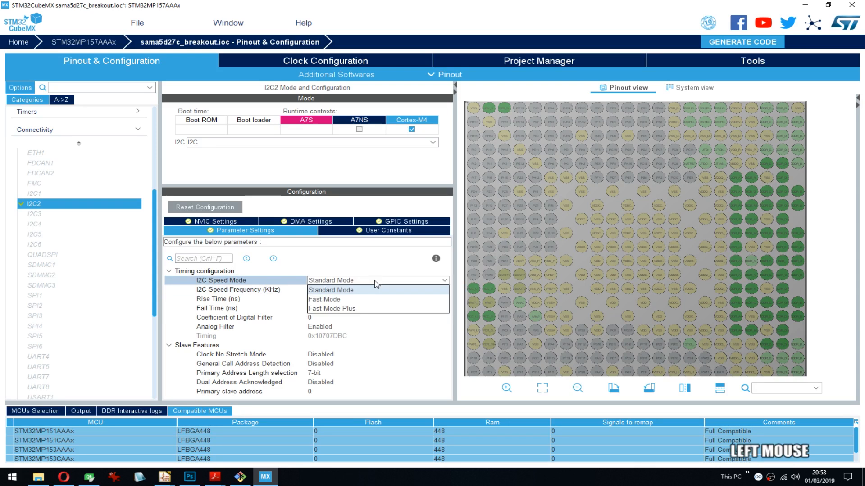
{"action": "left_click", "coordinate": [326, 251]}
{"action": "left_click", "coordinate": [333, 281]}
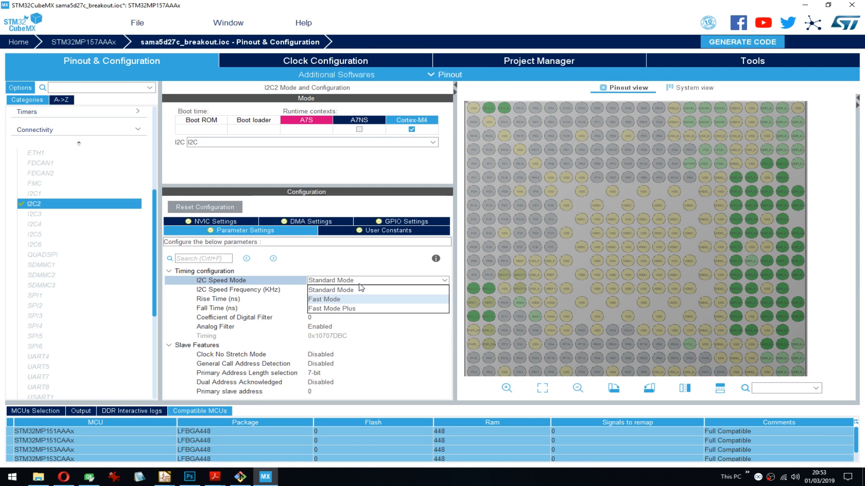
{"action": "left_click", "coordinate": [339, 299]}
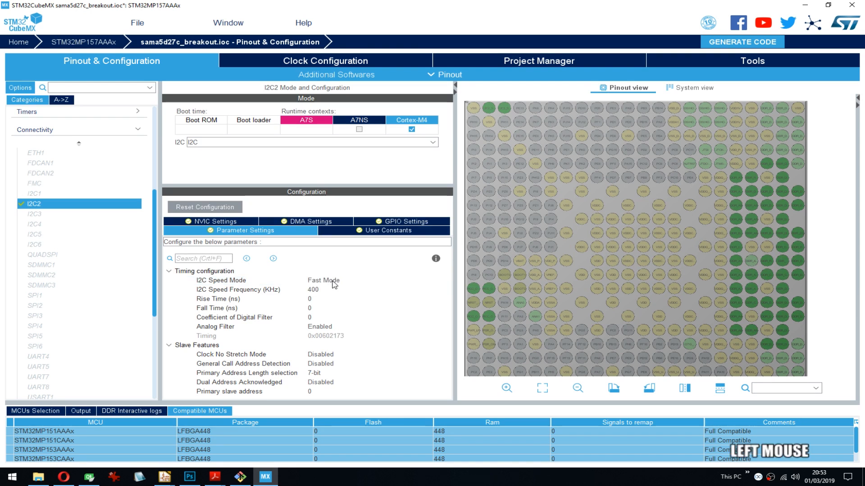
{"action": "left_click", "coordinate": [346, 281]}
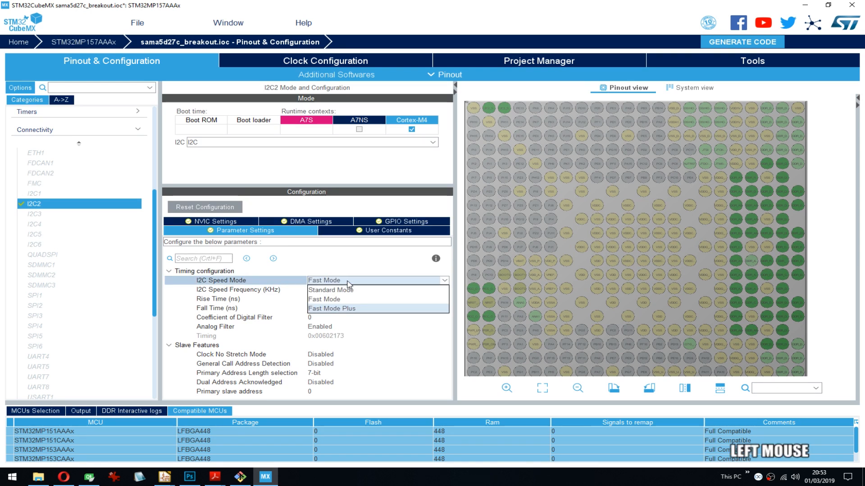
{"action": "left_click", "coordinate": [335, 309]}
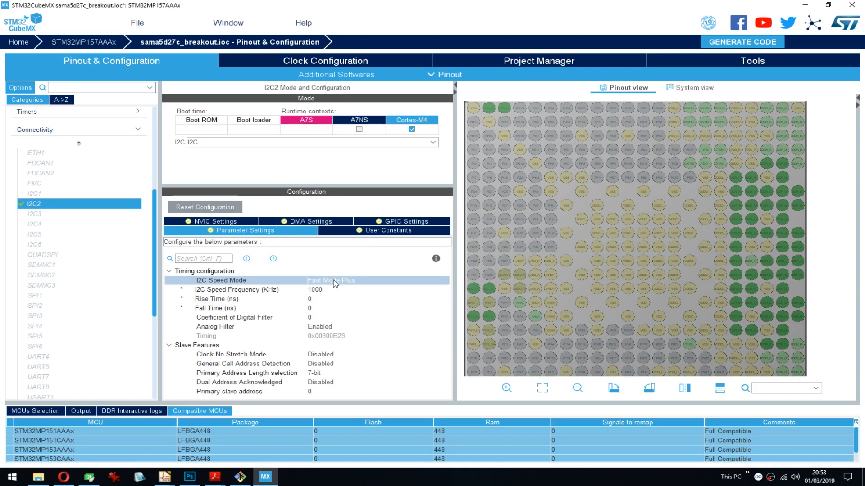
{"action": "left_click", "coordinate": [336, 282]}
{"action": "left_click", "coordinate": [334, 290]}
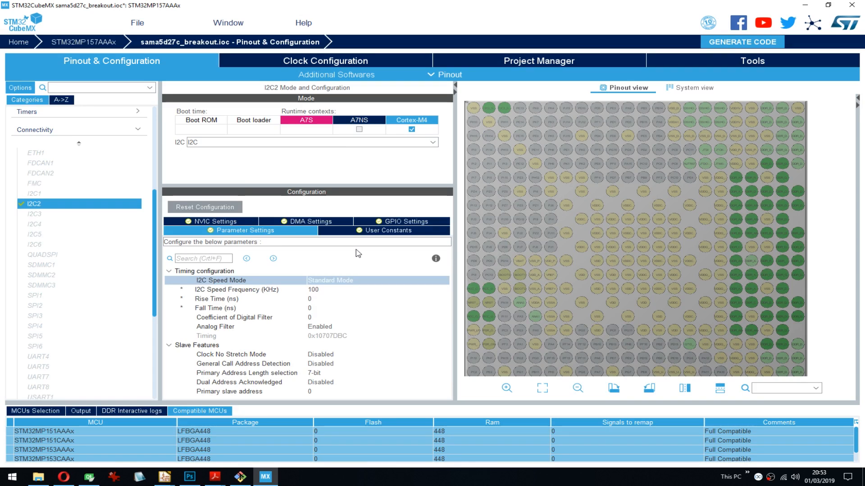
- Reassign I2C2 to the A7NS runtime context and set its mode to I2C
{"action": "left_click", "coordinate": [360, 131]}
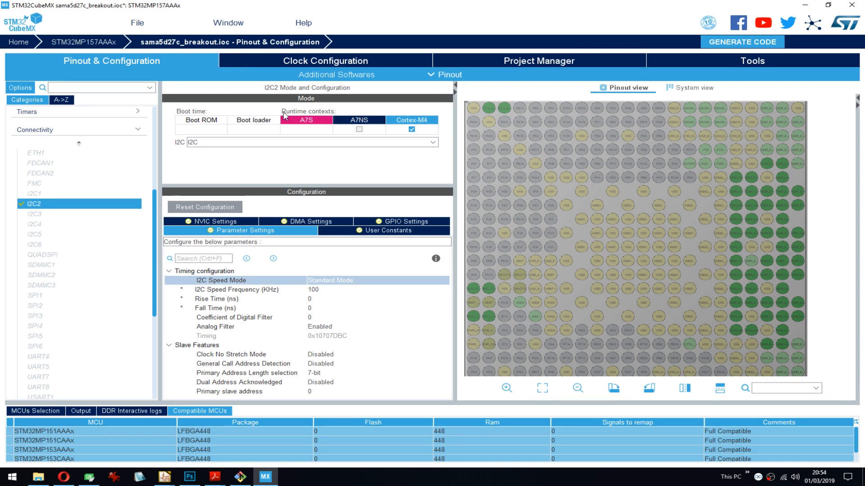
{"action": "left_click", "coordinate": [371, 132]}
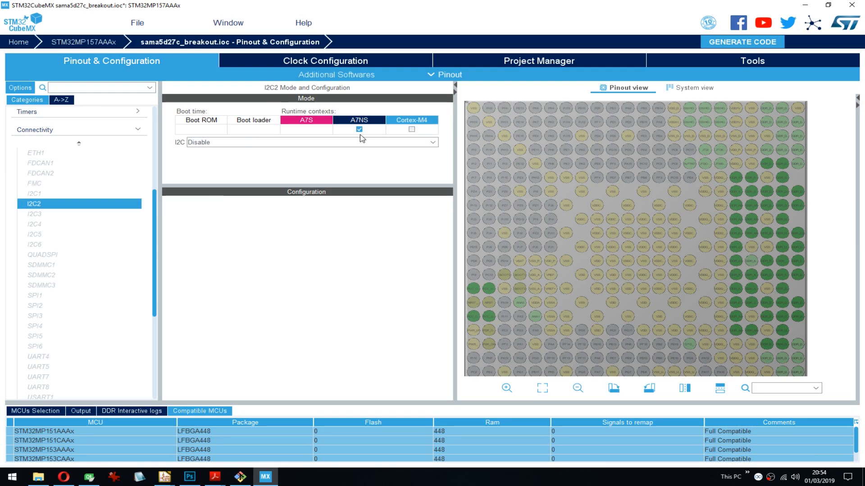
{"action": "left_click", "coordinate": [259, 143]}
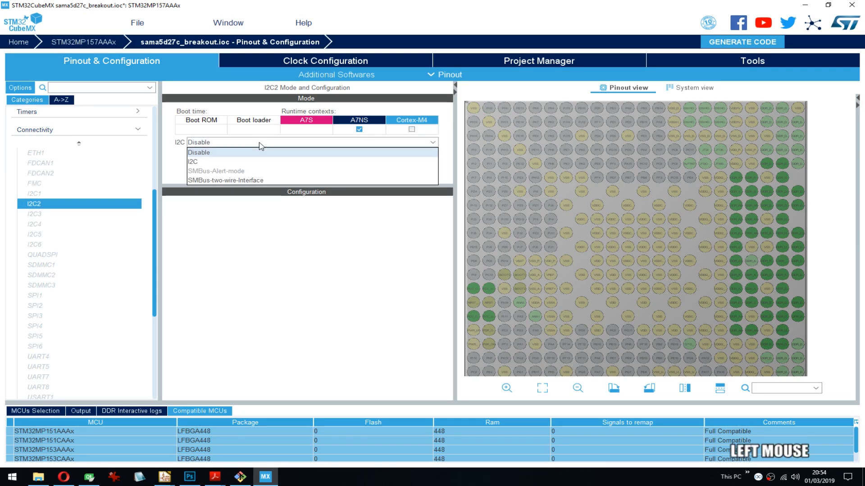
{"action": "left_click", "coordinate": [244, 163]}
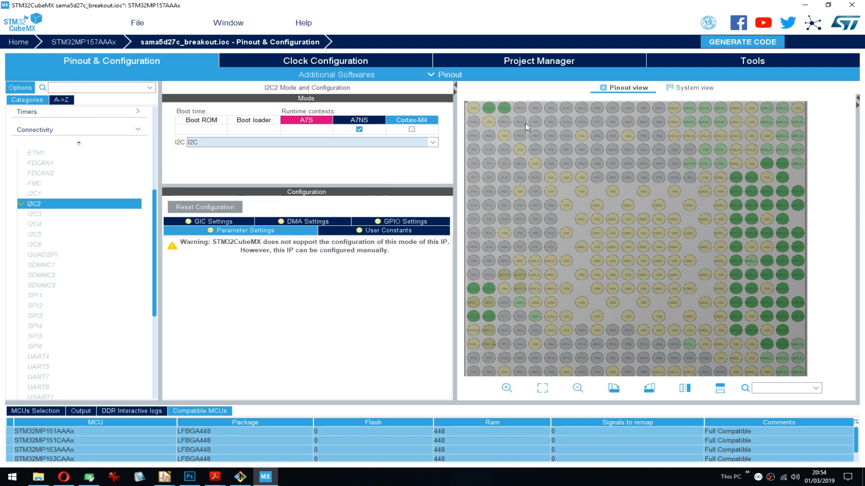
{"action": "mouse_move", "coordinate": [488, 114]}
- Assign I2C1 to the A7NS runtime context, trying its I2C mode before setting the mode back to Disable
{"action": "left_click", "coordinate": [36, 194]}
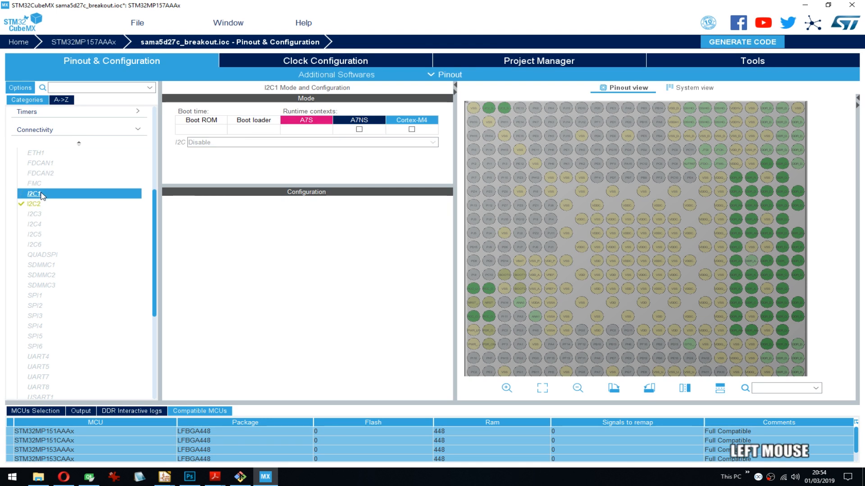
{"action": "left_click", "coordinate": [359, 130]}
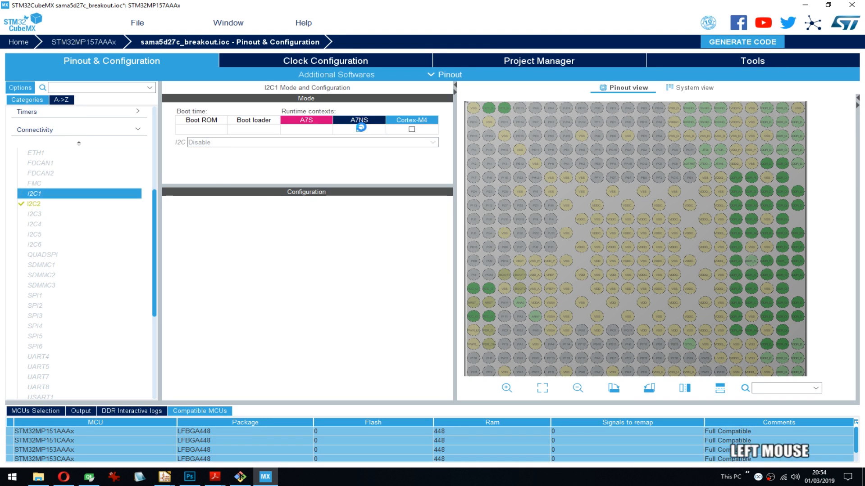
{"action": "left_click", "coordinate": [359, 142]}
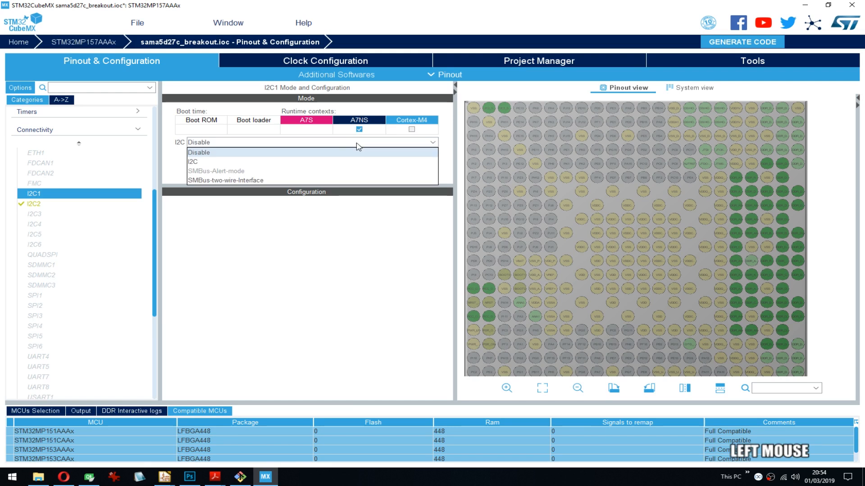
{"action": "left_click", "coordinate": [208, 162]}
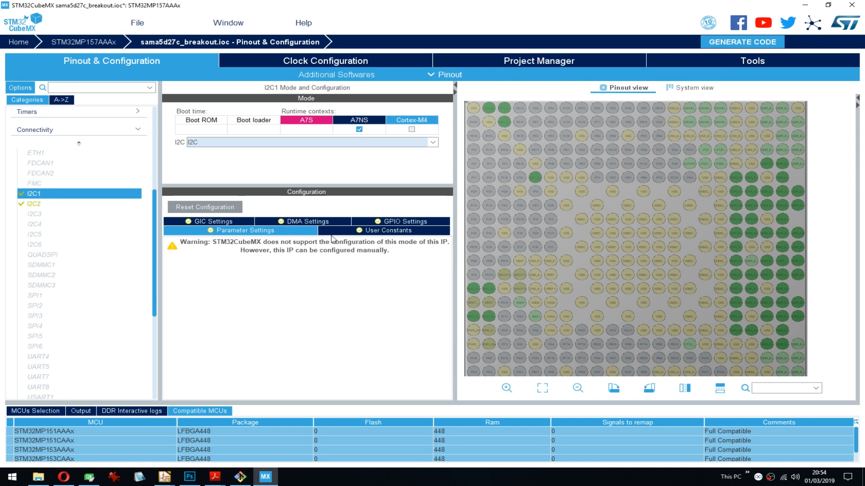
{"action": "left_click", "coordinate": [238, 142]}
{"action": "left_click", "coordinate": [198, 152]}
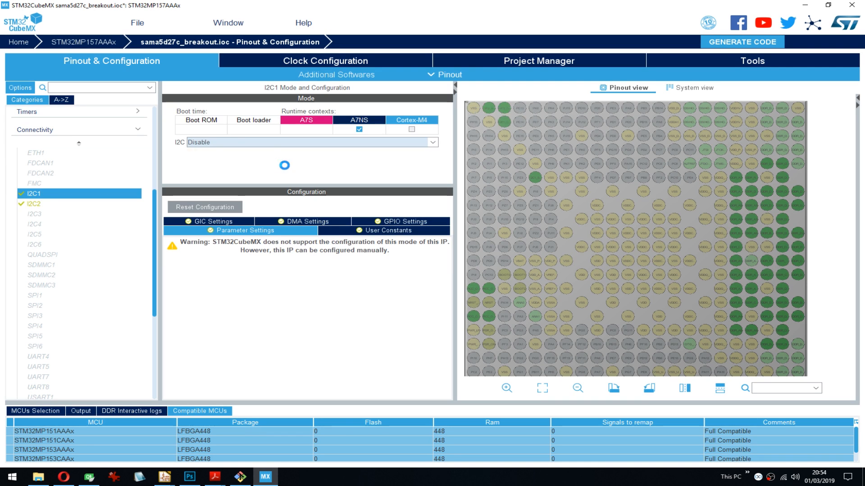
- Try assigning I2C3 to the A7NS runtime context
{"action": "left_click", "coordinate": [33, 214]}
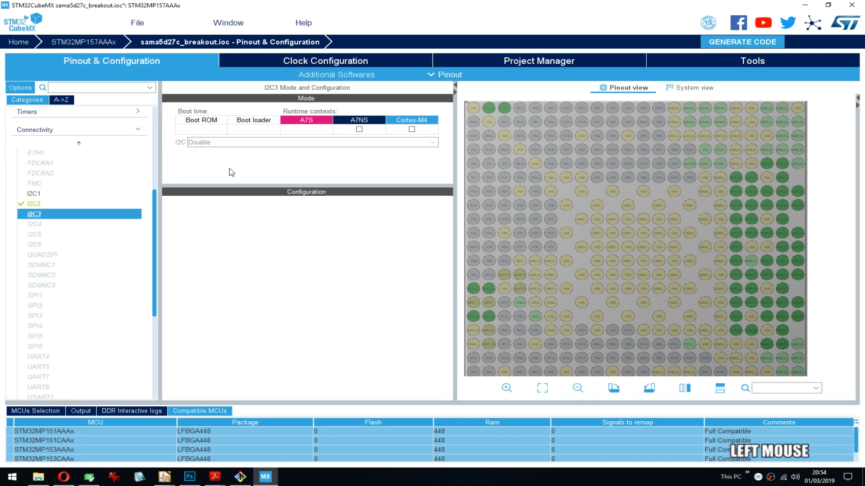
{"action": "left_click", "coordinate": [360, 130]}
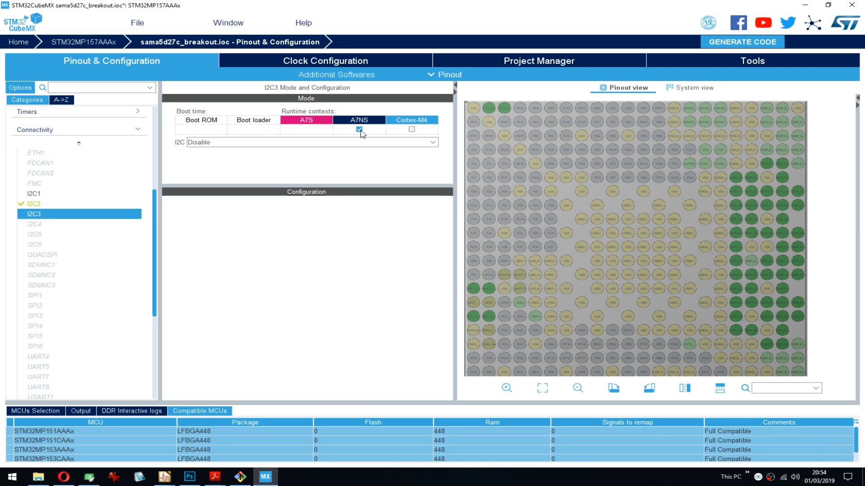
{"action": "left_click", "coordinate": [359, 131]}
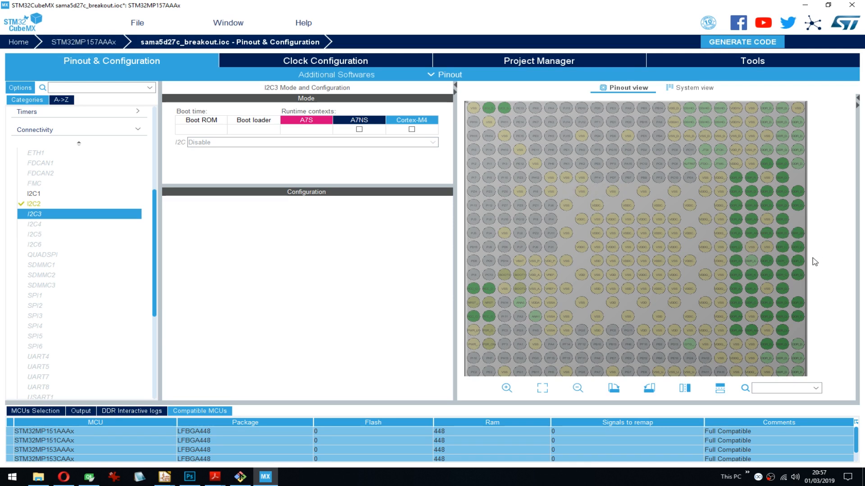
{"action": "left_click_drag", "start_coordinate": [819, 251], "coordinate": [821, 234]}
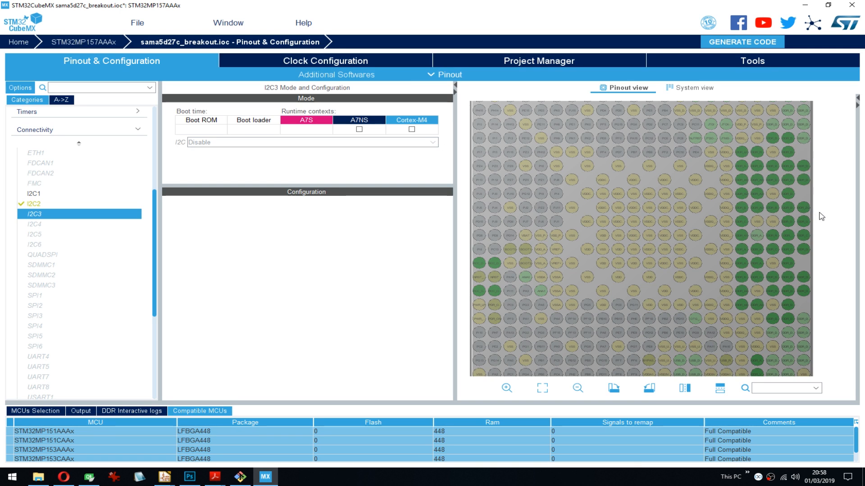
{"action": "left_click_drag", "start_coordinate": [821, 244], "coordinate": [826, 234]}
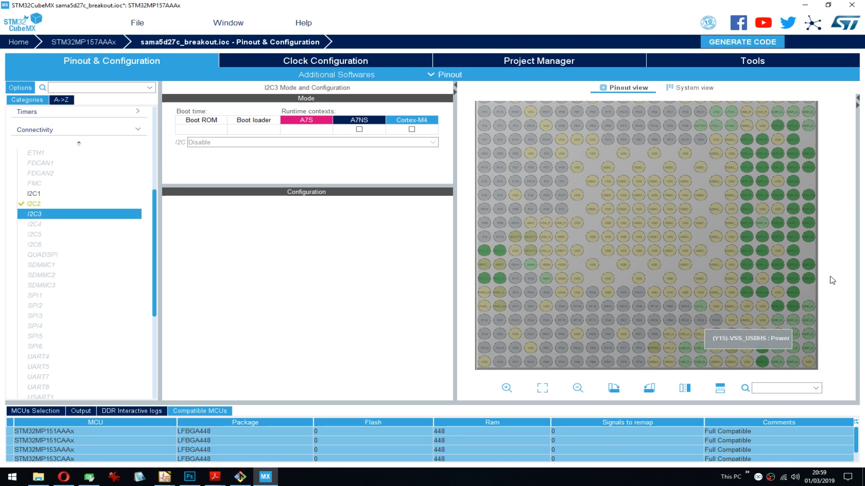
{"action": "left_click_drag", "start_coordinate": [833, 281], "coordinate": [829, 255]}
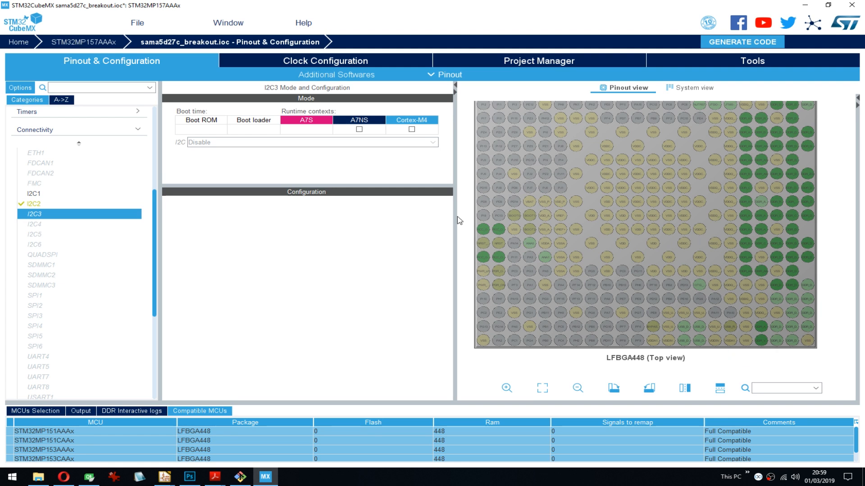
- Examine the DSI host pins and their neighbours in the upper-right area of the LFBGA448 pinout
{"action": "left_click", "coordinate": [685, 152]}
{"action": "left_click_drag", "start_coordinate": [685, 151], "coordinate": [690, 243]}
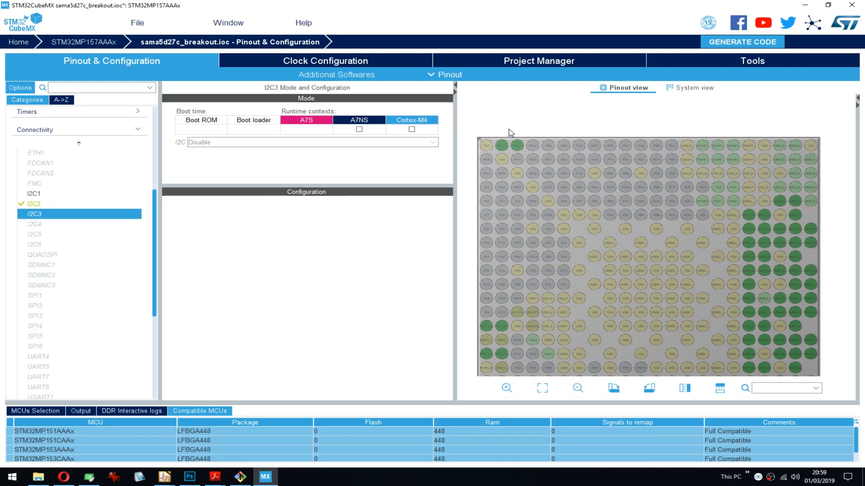
{"action": "scroll", "coordinate": [737, 150], "scroll_direction": "up", "scroll_amount": 1}
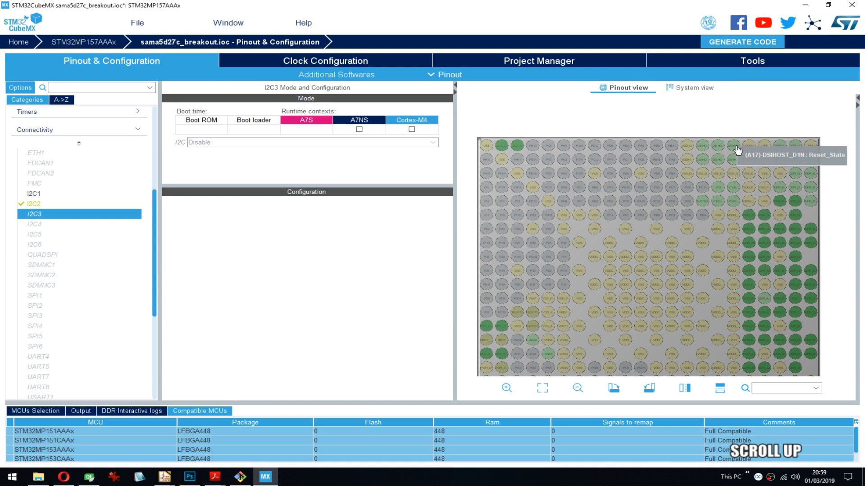
{"action": "scroll", "coordinate": [737, 150], "scroll_direction": "up", "scroll_amount": 2}
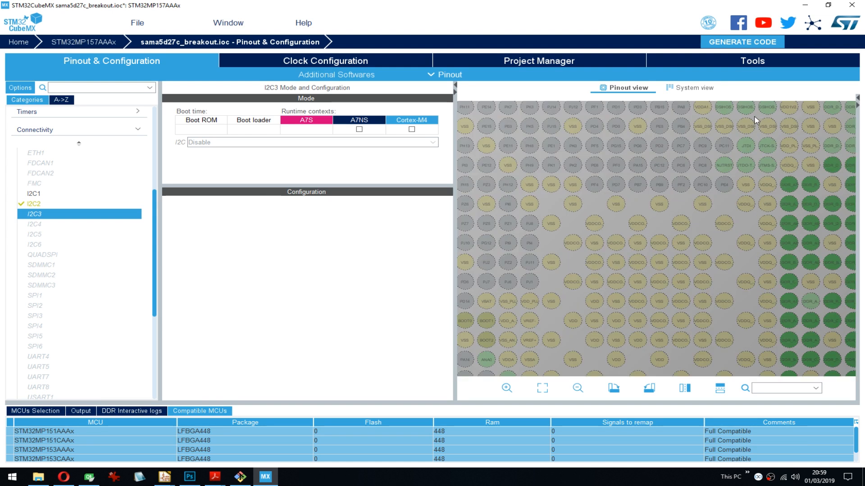
{"action": "left_click_drag", "start_coordinate": [755, 116], "coordinate": [635, 160]}
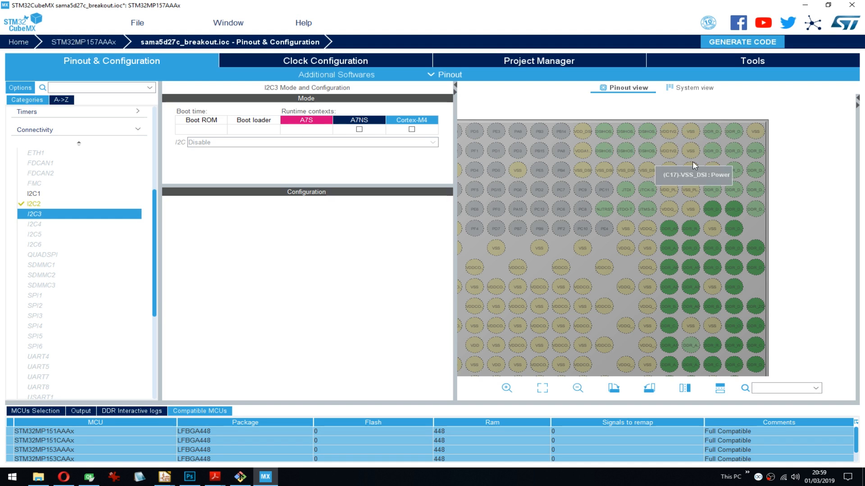
{"action": "scroll", "coordinate": [686, 192], "scroll_direction": "down", "scroll_amount": 2}
{"action": "scroll", "coordinate": [673, 184], "scroll_direction": "down", "scroll_amount": 1}
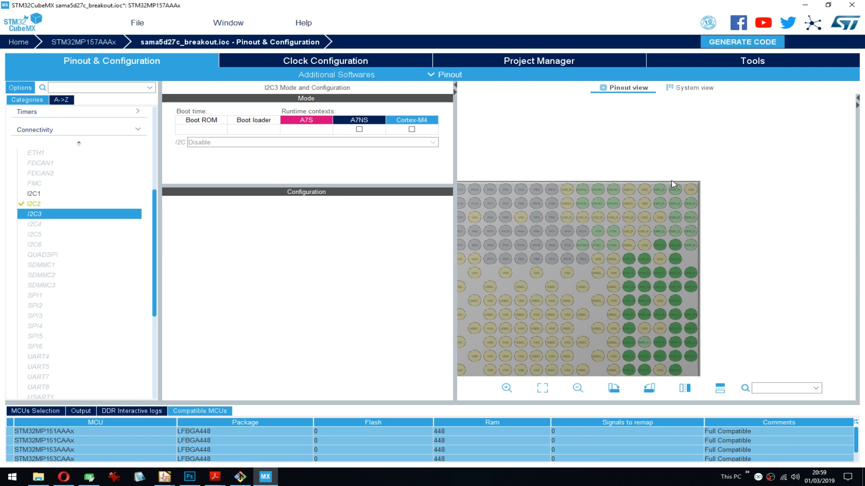
{"action": "left_click_drag", "start_coordinate": [673, 184], "coordinate": [684, 103]}
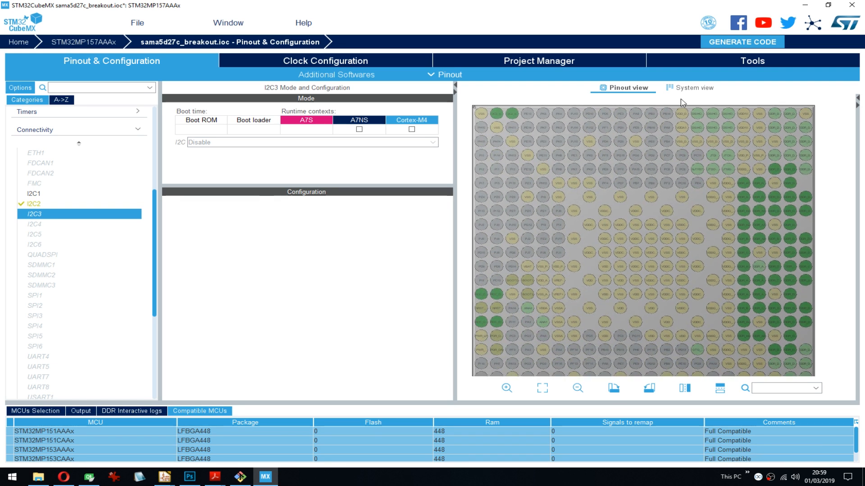
{"action": "left_click_drag", "start_coordinate": [823, 308], "coordinate": [831, 279]}
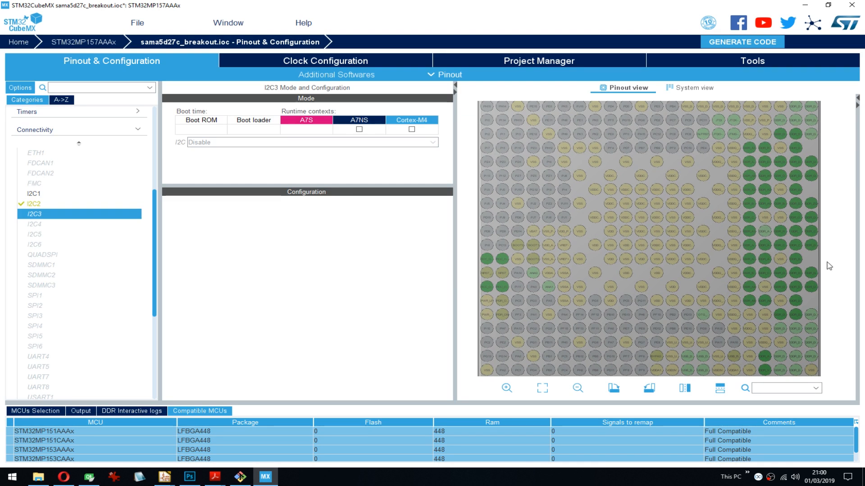
{"action": "left_click_drag", "start_coordinate": [829, 266], "coordinate": [828, 257]}
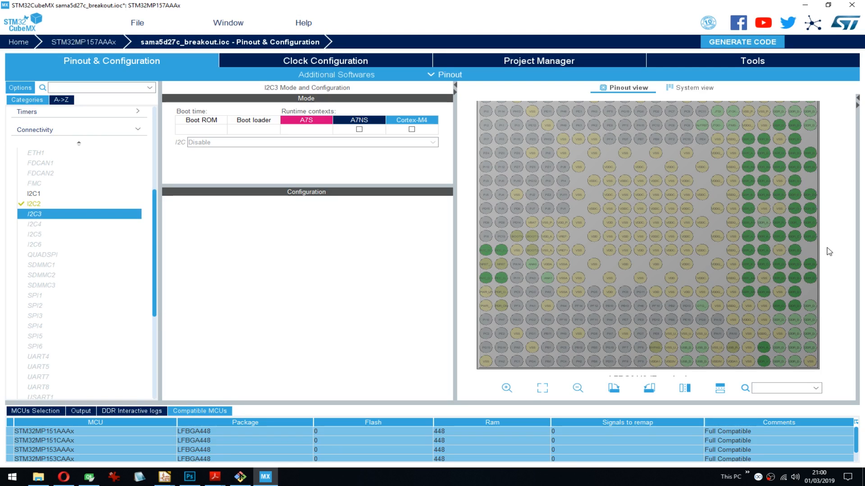
{"action": "left_click_drag", "start_coordinate": [829, 251], "coordinate": [828, 255]}
{"action": "left_click_drag", "start_coordinate": [828, 259], "coordinate": [828, 276]}
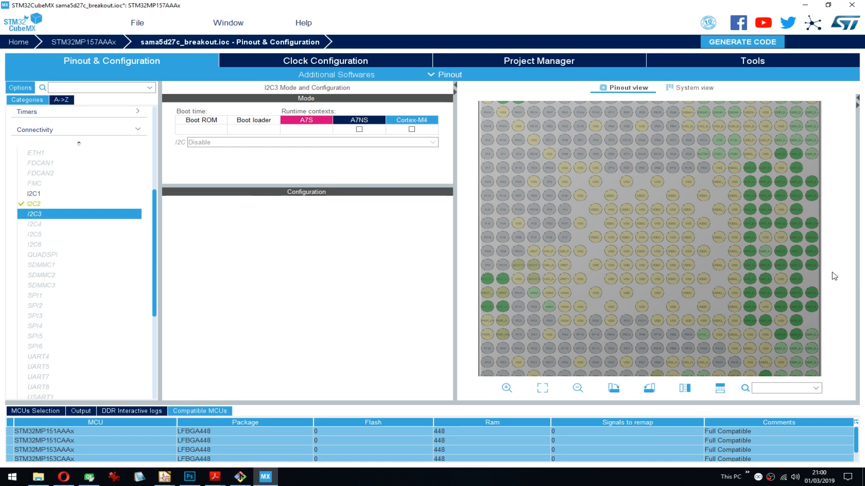
{"action": "left_click_drag", "start_coordinate": [830, 260], "coordinate": [828, 282]}
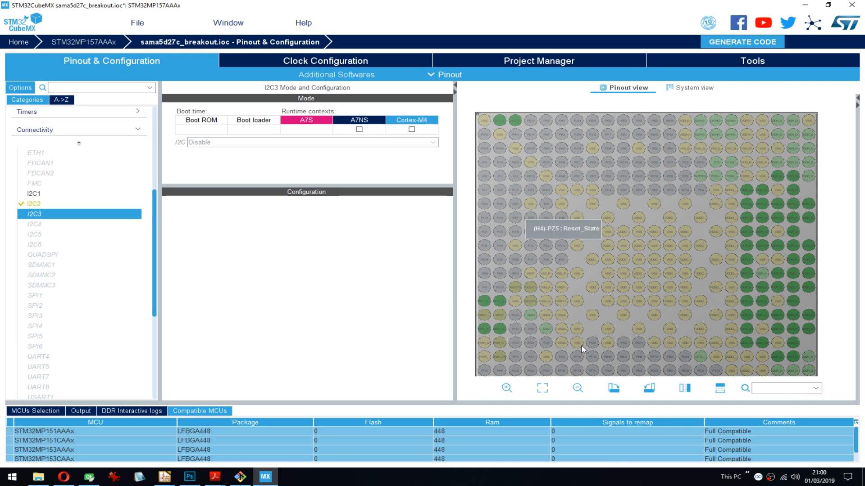
{"action": "left_click", "coordinate": [715, 106]}
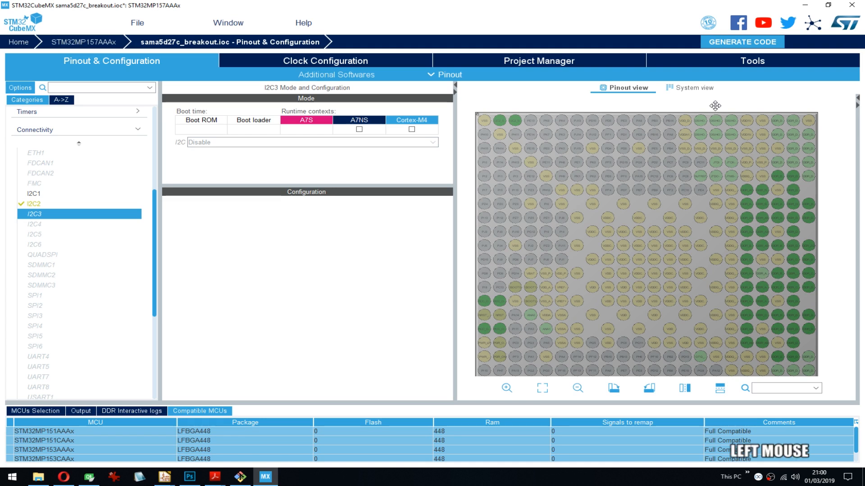
{"action": "left_click_drag", "start_coordinate": [715, 106], "coordinate": [715, 104]}
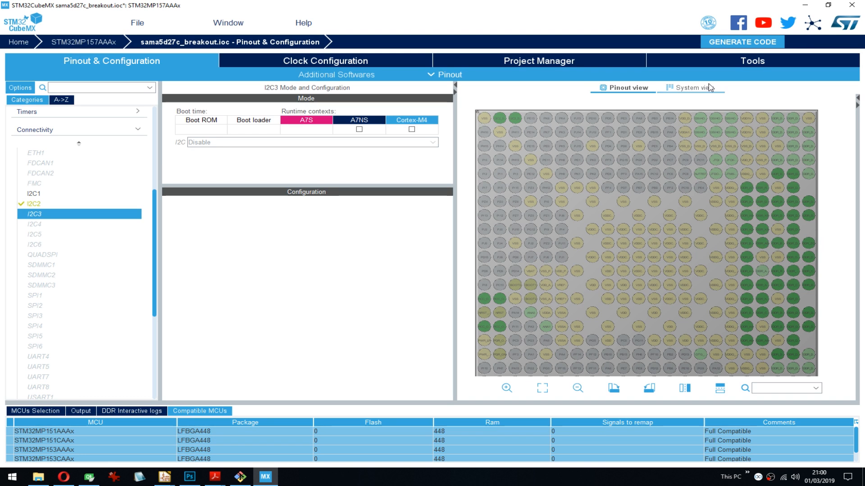
{"action": "left_click_drag", "start_coordinate": [830, 180], "coordinate": [829, 120]}
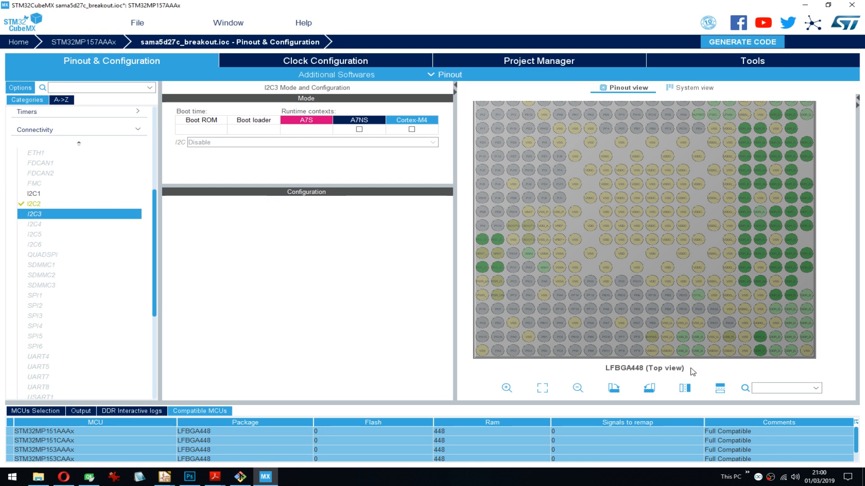
{"action": "left_click_drag", "start_coordinate": [826, 220], "coordinate": [834, 263]}
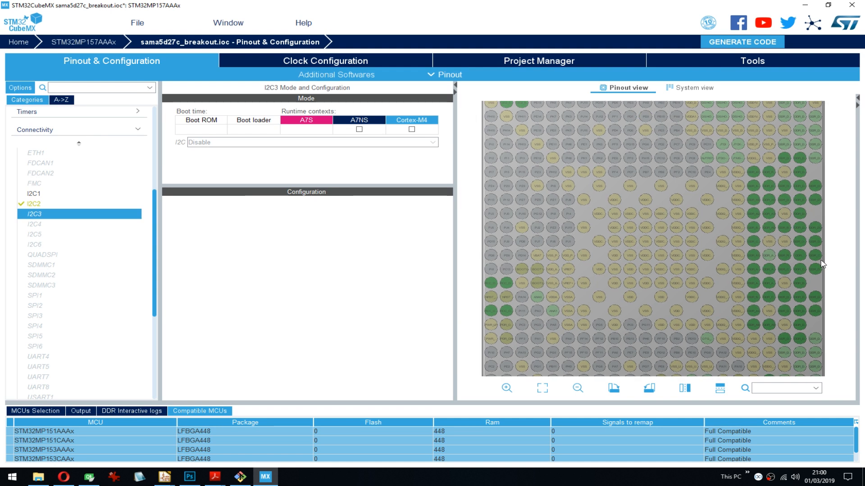
{"action": "left_click_drag", "start_coordinate": [834, 225], "coordinate": [837, 275]}
- Check the parameter settings and user constants of I2C2 in its A7NS configuration
{"action": "left_click", "coordinate": [36, 205]}
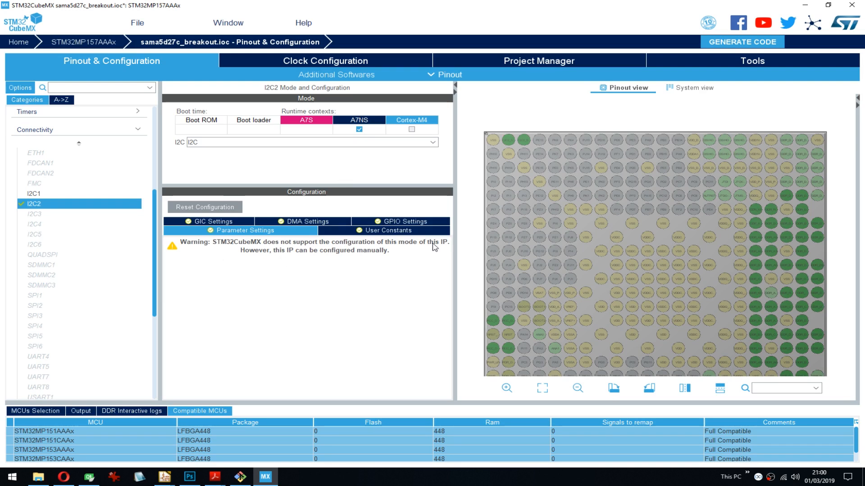
{"action": "left_click", "coordinate": [404, 252]}
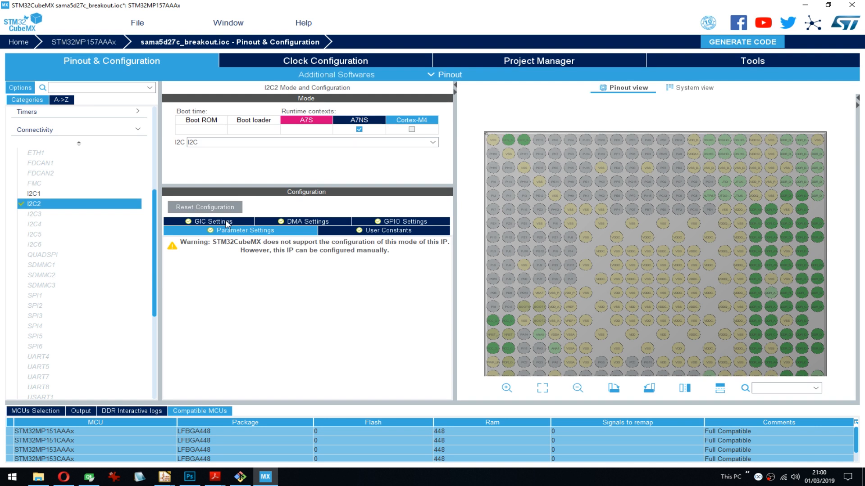
{"action": "left_click", "coordinate": [402, 230]}
{"action": "left_click", "coordinate": [274, 231]}
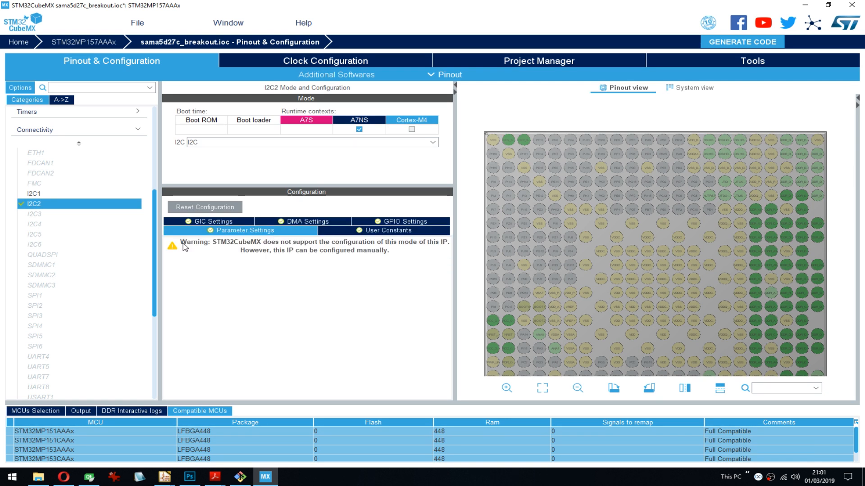
- Try I2C2 in the Cortex-M4 runtime context instead of A7NS, with its mode set to I2C
{"action": "left_click", "coordinate": [359, 129]}
{"action": "left_click", "coordinate": [359, 130]}
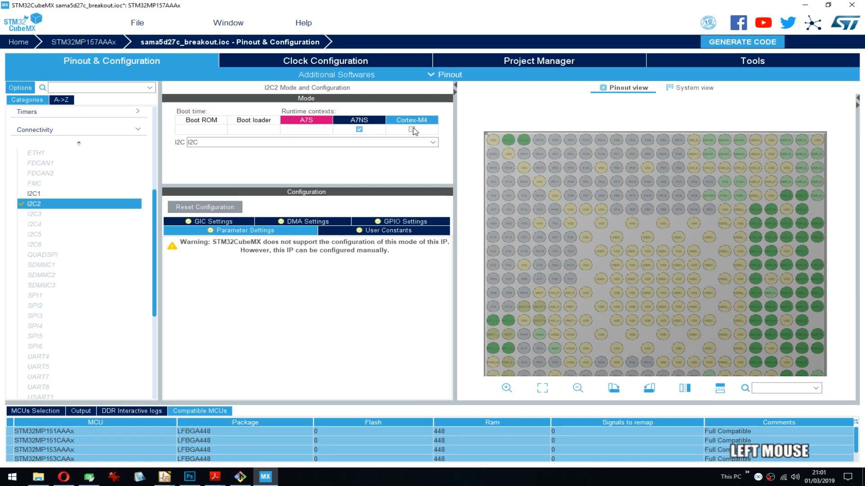
{"action": "left_click", "coordinate": [411, 130]}
{"action": "left_click", "coordinate": [221, 143]}
{"action": "left_click", "coordinate": [198, 161]}
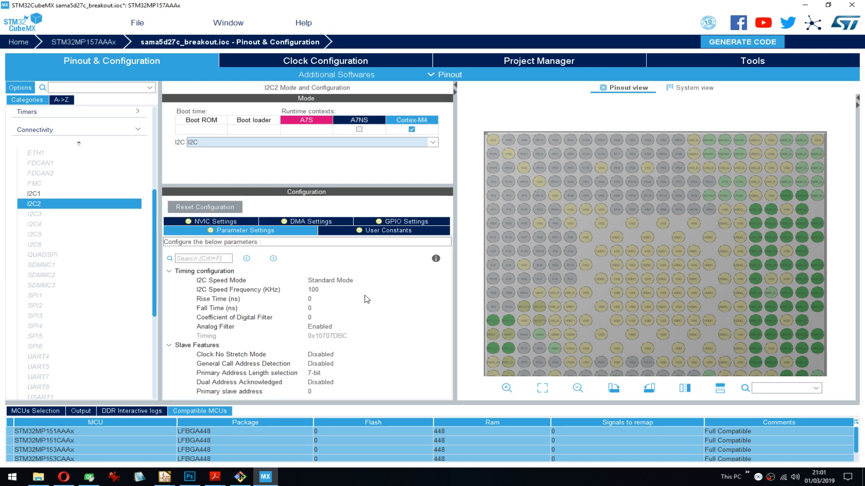
- Move I2C2 back to the A7NS runtime context in I2C mode and check its user constants and parameter settings
{"action": "left_click", "coordinate": [376, 128]}
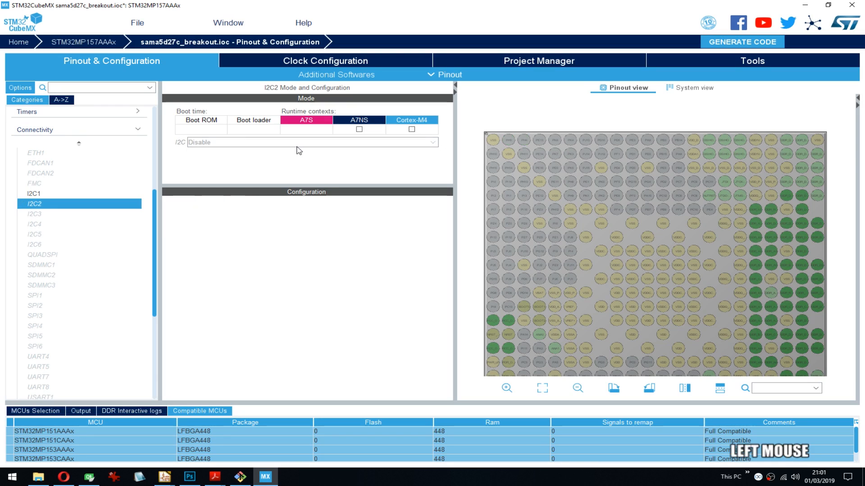
{"action": "left_click", "coordinate": [359, 129]}
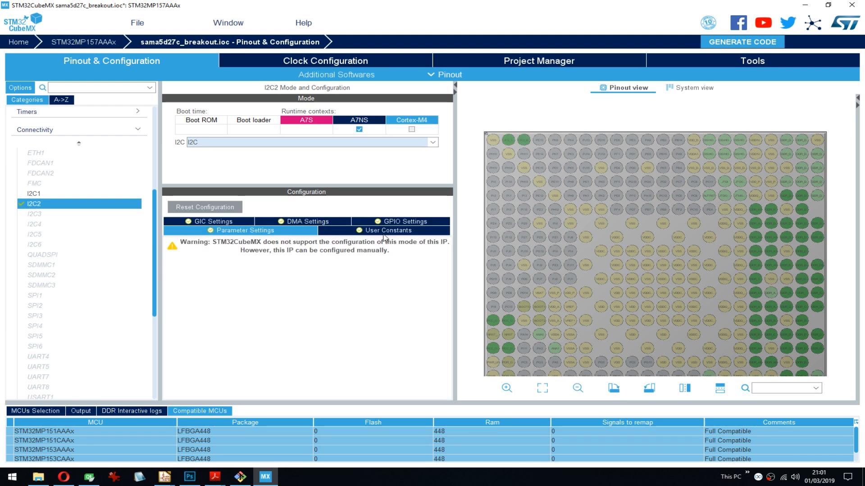
{"action": "left_click", "coordinate": [335, 232]}
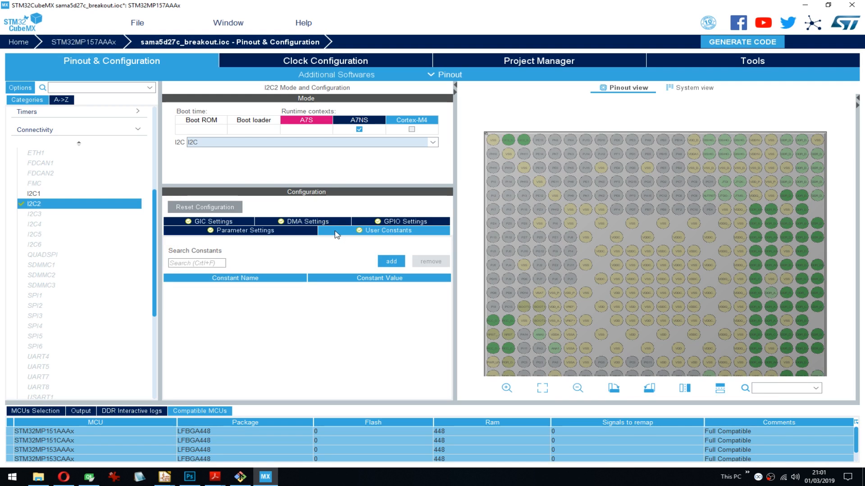
{"action": "left_click", "coordinate": [302, 231]}
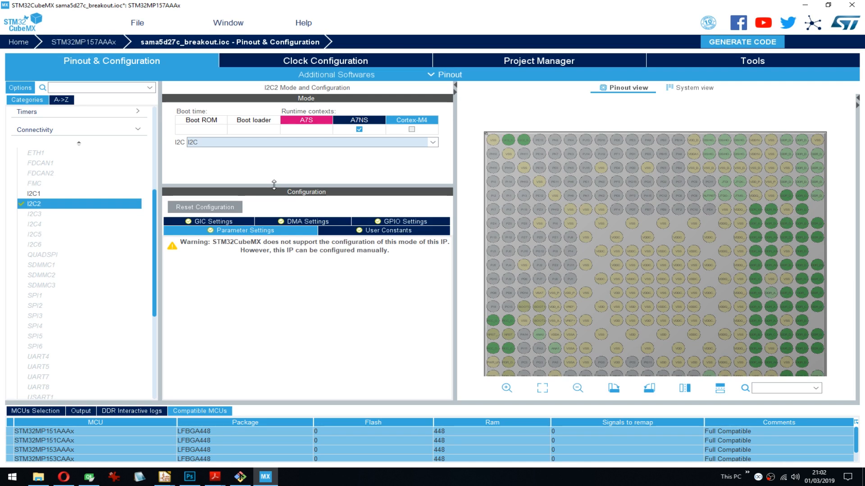
{"action": "left_click_drag", "start_coordinate": [479, 337], "coordinate": [479, 310]}
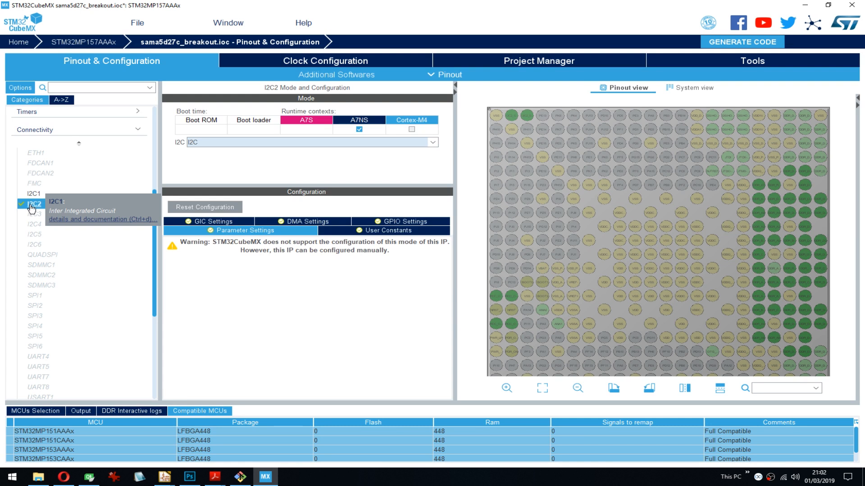
- Try the I2C mode for I2C1 in the A7NS context and set the mode back to Disable
{"action": "left_click", "coordinate": [43, 195]}
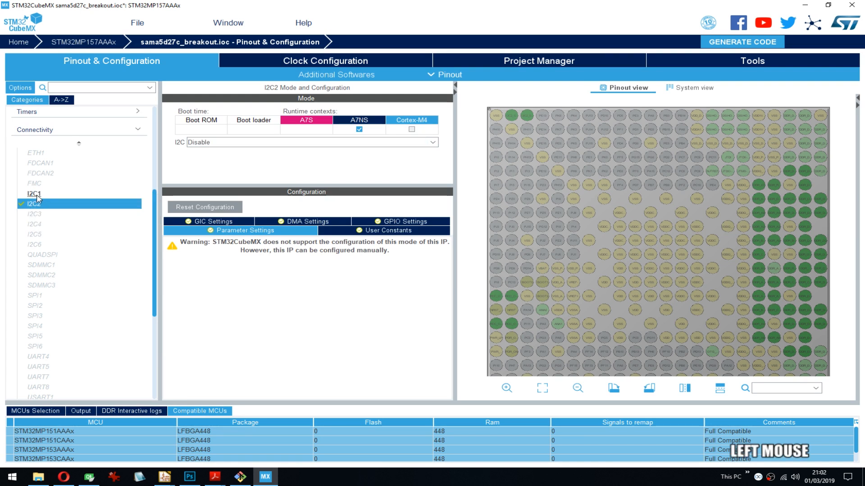
{"action": "left_click", "coordinate": [238, 143]}
{"action": "left_click", "coordinate": [226, 161]}
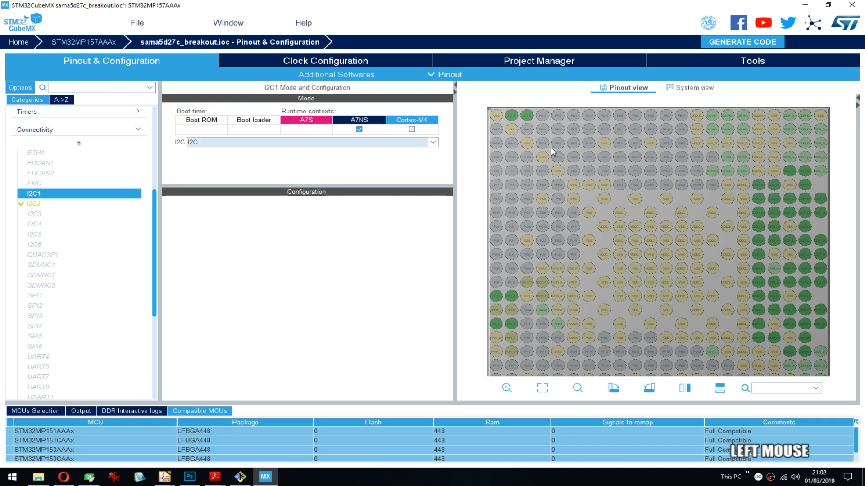
{"action": "left_click", "coordinate": [209, 143]}
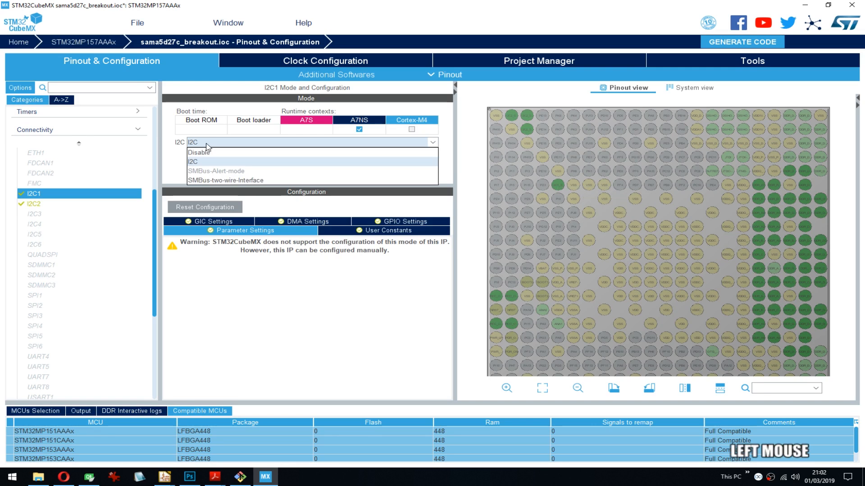
{"action": "left_click", "coordinate": [221, 152]}
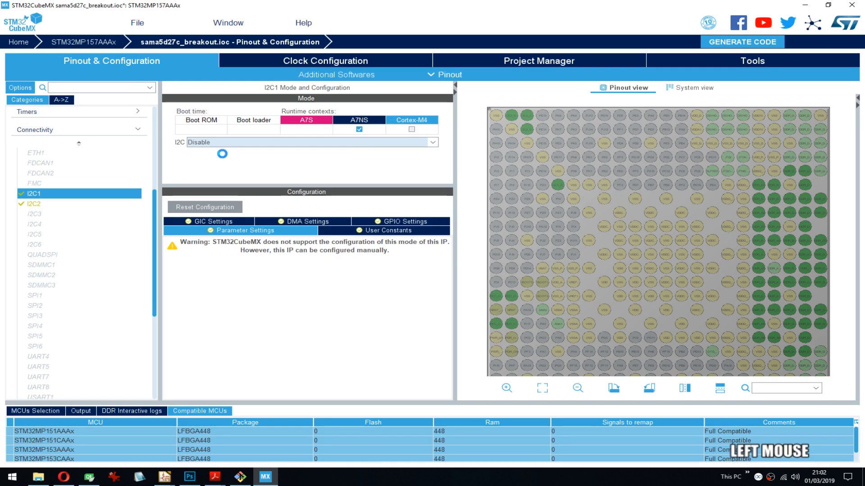
- Assign I2C3 to the Cortex-M4 runtime context after trying the A7NS context
{"action": "left_click", "coordinate": [37, 216]}
{"action": "left_click", "coordinate": [230, 142]}
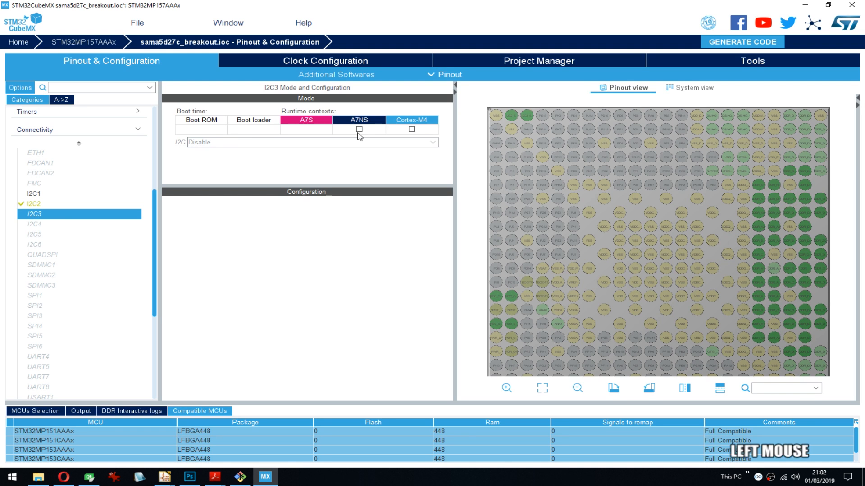
{"action": "left_click", "coordinate": [359, 130]}
{"action": "left_click", "coordinate": [359, 130]}
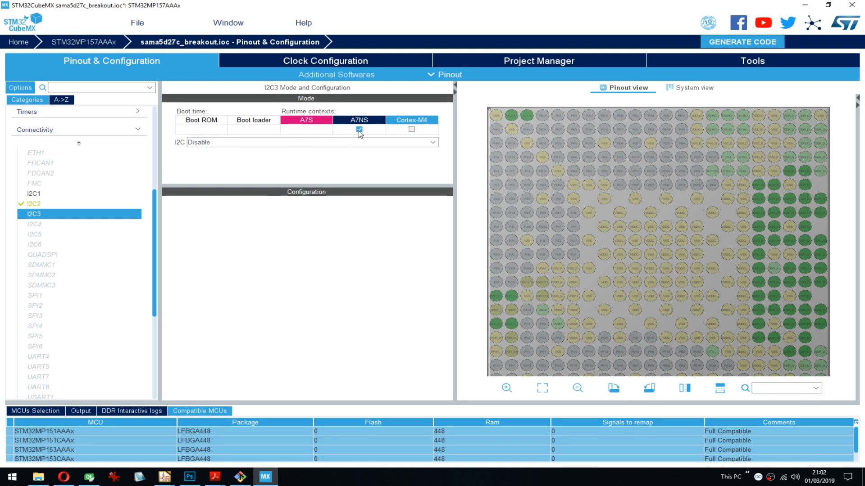
{"action": "left_click", "coordinate": [360, 130]}
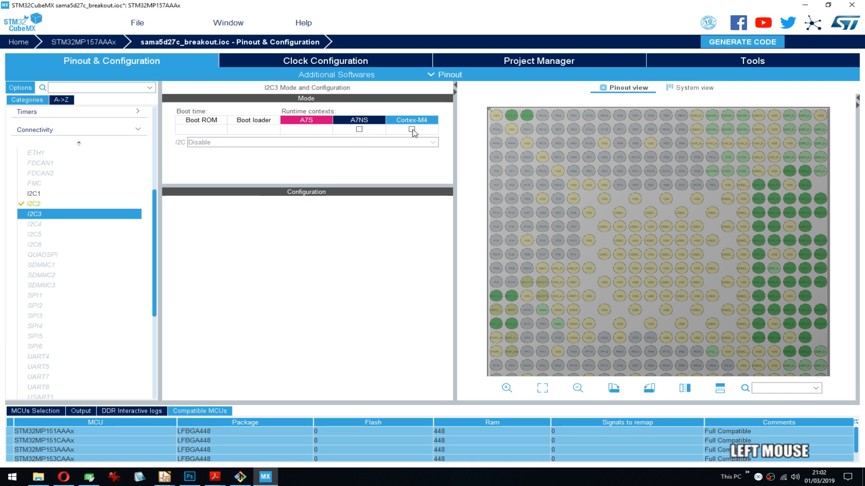
{"action": "left_click", "coordinate": [412, 130]}
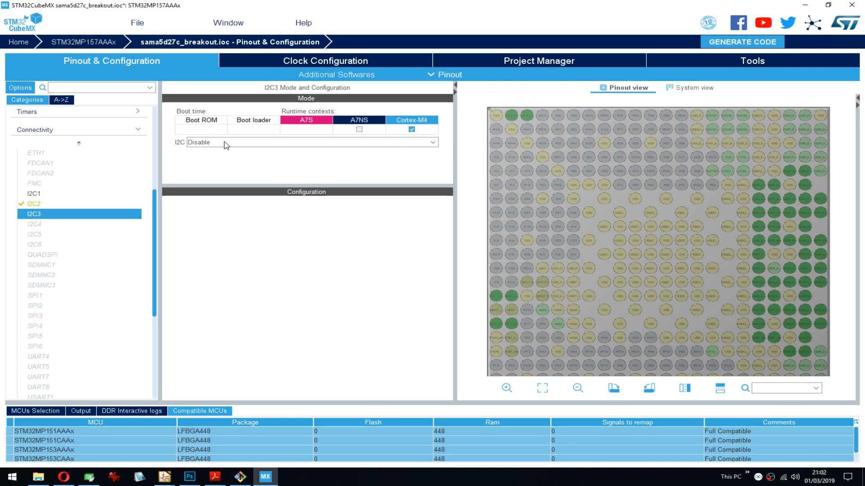
- Try the I2C mode for I2C3 in the Cortex-M4 context and set it back to Disable
{"action": "left_click", "coordinate": [226, 142]}
{"action": "left_click", "coordinate": [198, 159]}
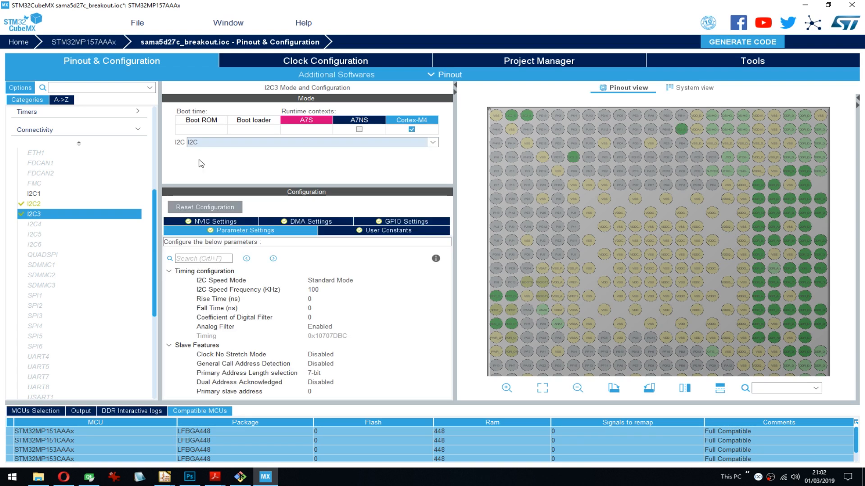
{"action": "left_click", "coordinate": [211, 142]}
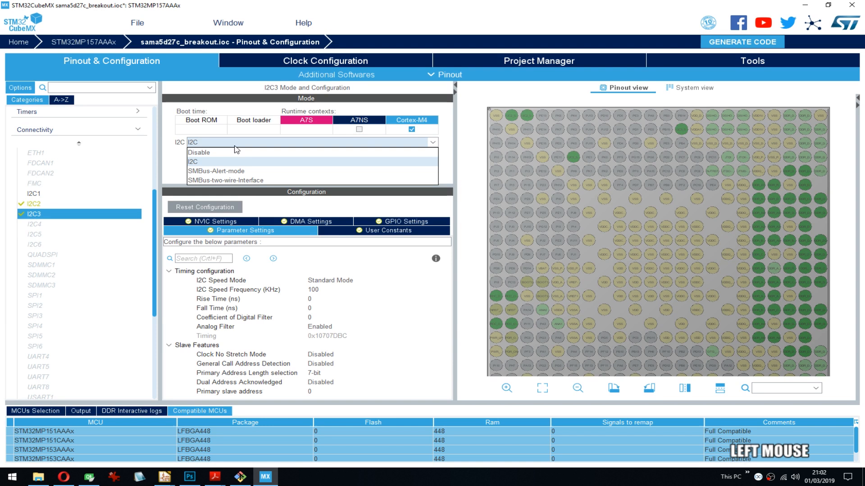
{"action": "left_click", "coordinate": [212, 153]}
{"action": "left_click", "coordinate": [39, 224]}
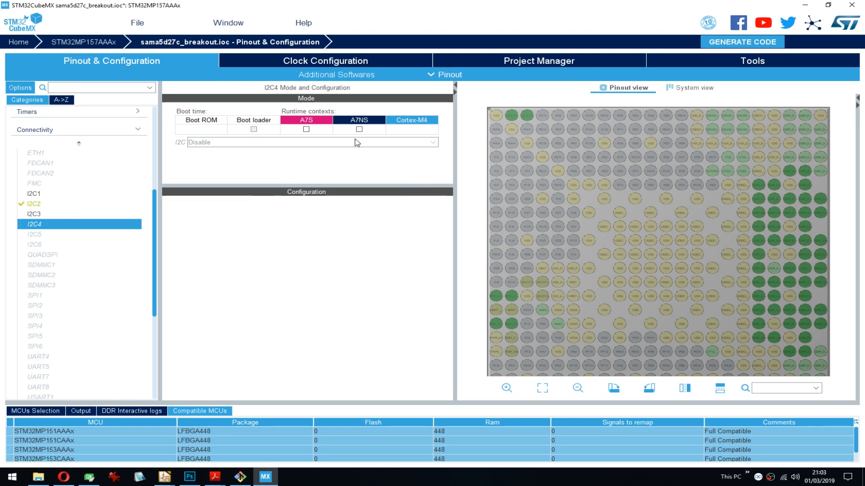
- Move I2C2 from the A7NS to the Cortex-M4 runtime context and set its mode to I2C
{"action": "left_click", "coordinate": [41, 204]}
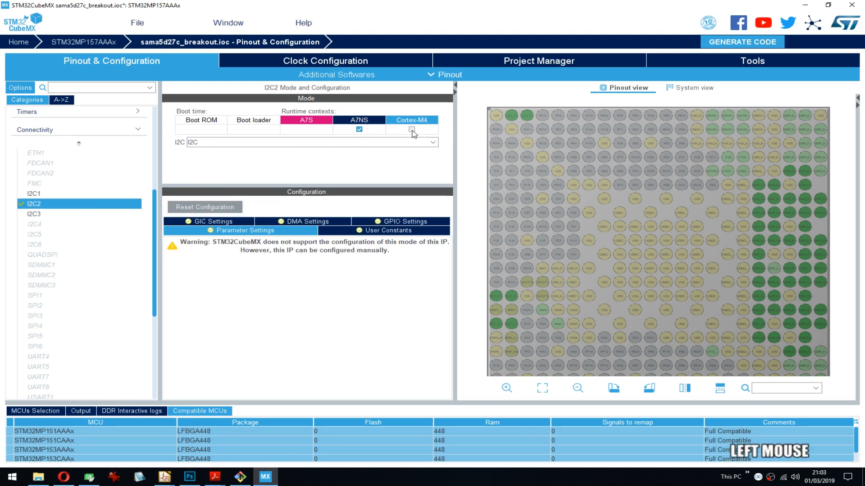
{"action": "left_click", "coordinate": [357, 131]}
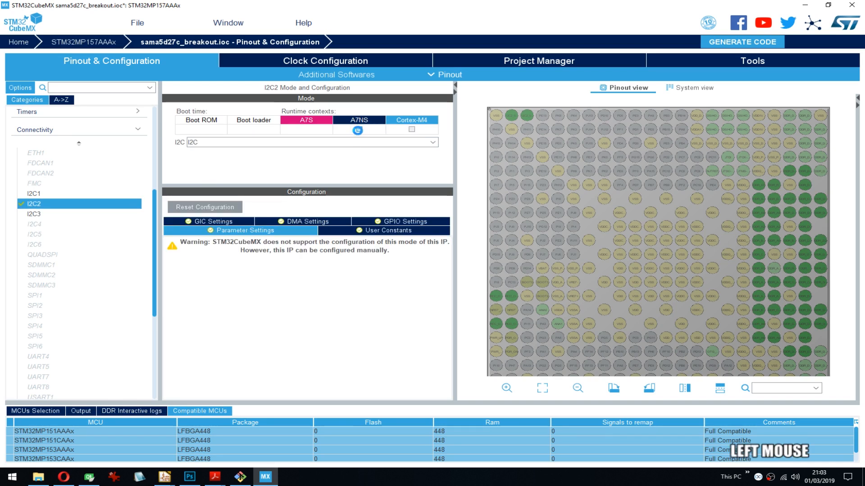
{"action": "left_click", "coordinate": [412, 131]}
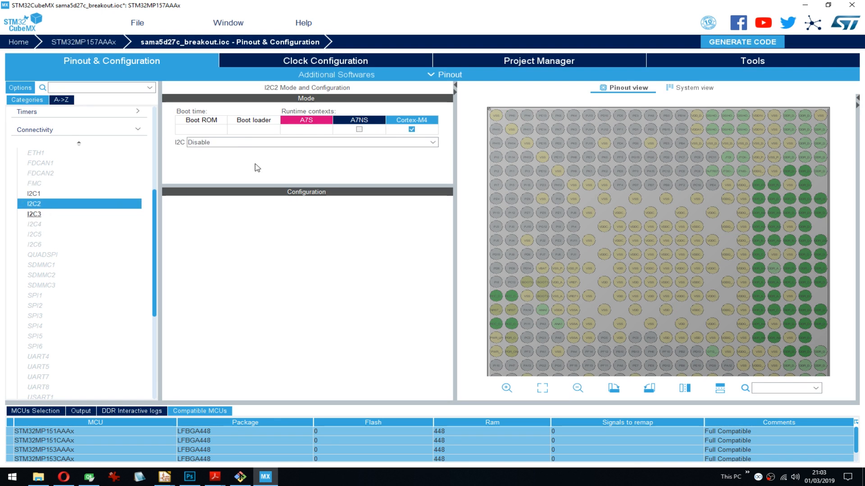
{"action": "left_click", "coordinate": [224, 145]}
{"action": "left_click", "coordinate": [210, 163]}
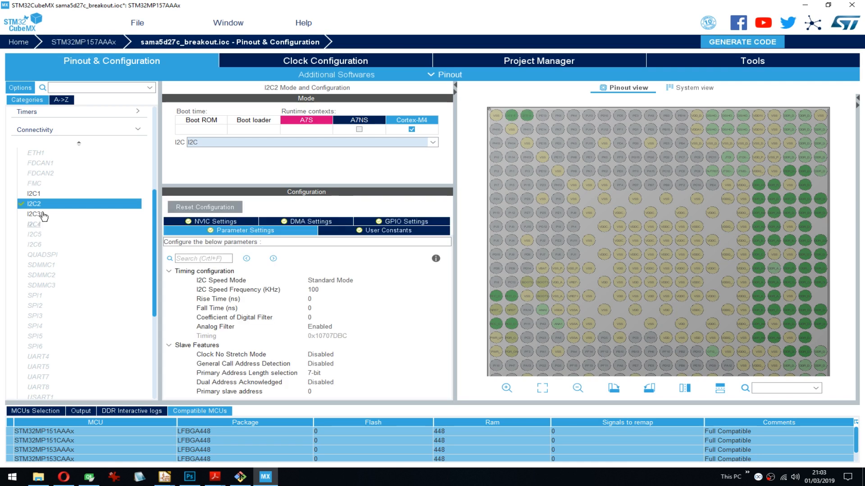
- Remove I2C3 from the Cortex-M4 runtime context and I2C1 from the A7NS context
{"action": "left_click", "coordinate": [38, 213]}
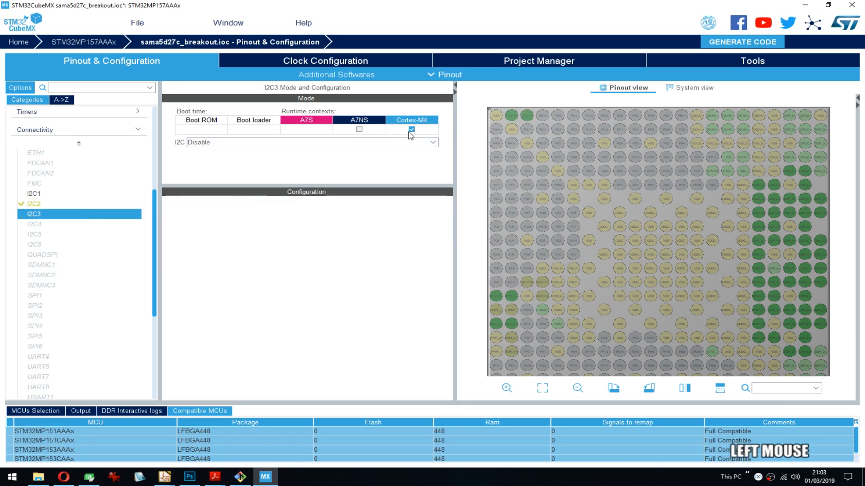
{"action": "left_click", "coordinate": [34, 194]}
{"action": "left_click", "coordinate": [359, 129]}
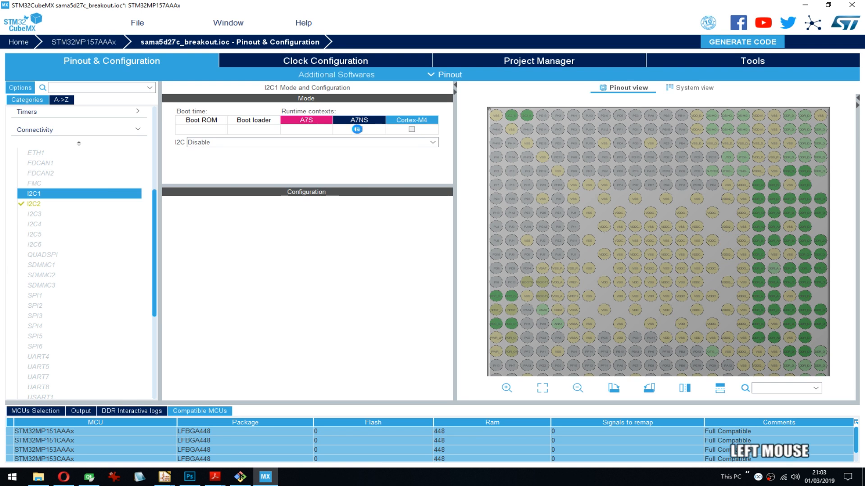
{"action": "left_click", "coordinate": [33, 224]}
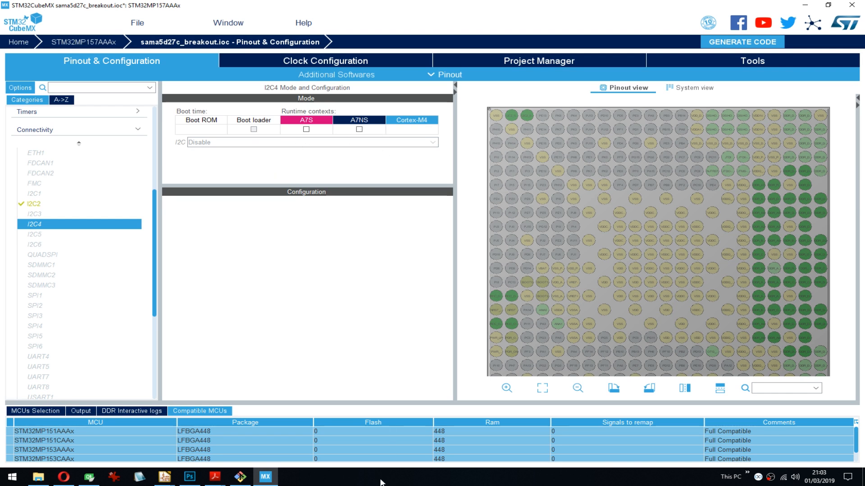
- Examine the computer's CPU usage per logical processor and its memory usage in Task Manager, closing it when done
{"action": "right_click", "coordinate": [356, 483]}
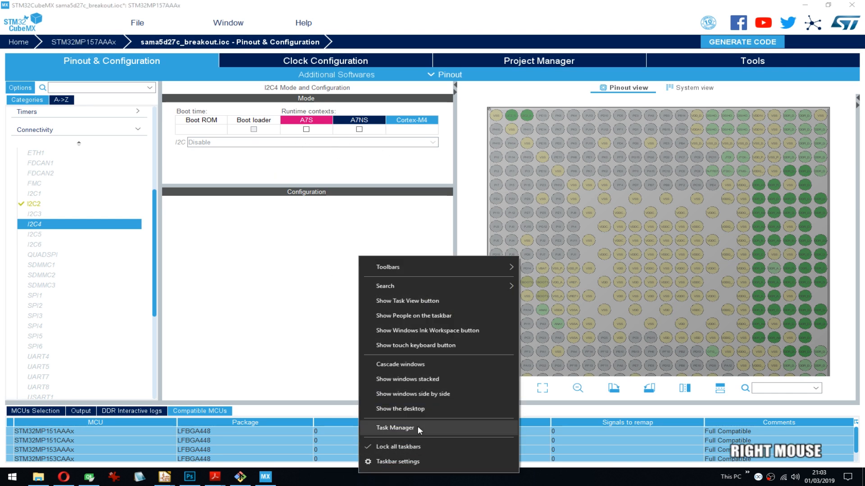
{"action": "left_click", "coordinate": [418, 426]}
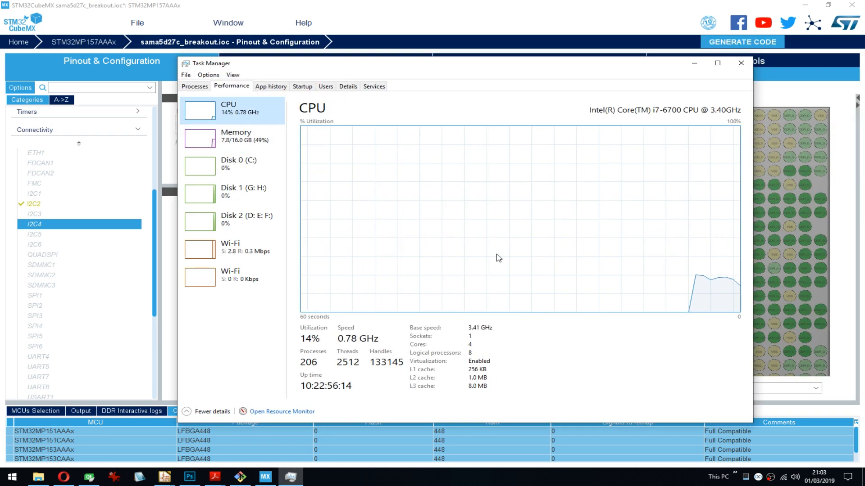
{"action": "right_click", "coordinate": [484, 247]}
{"action": "mouse_move", "coordinate": [583, 251]}
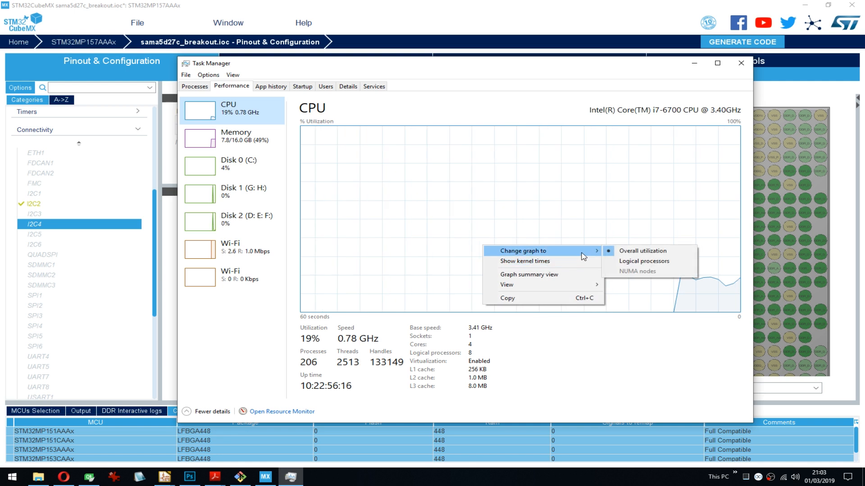
{"action": "left_click", "coordinate": [639, 263]}
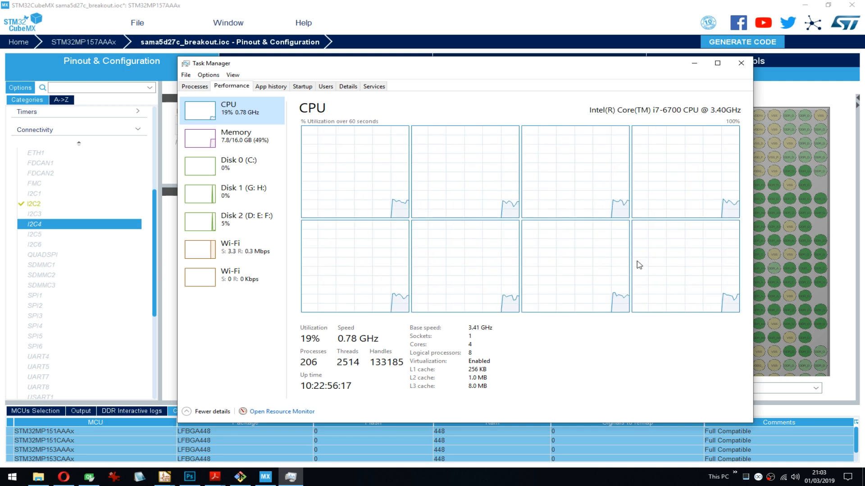
{"action": "left_click", "coordinate": [260, 134]}
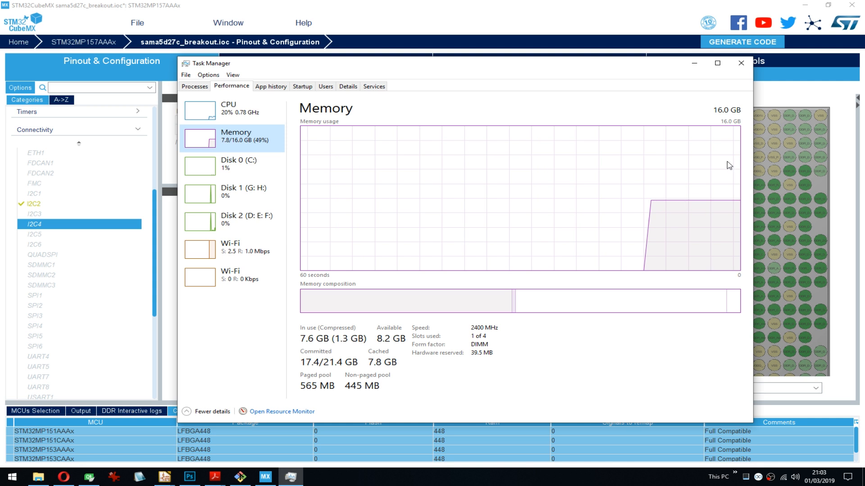
{"action": "left_click", "coordinate": [740, 64]}
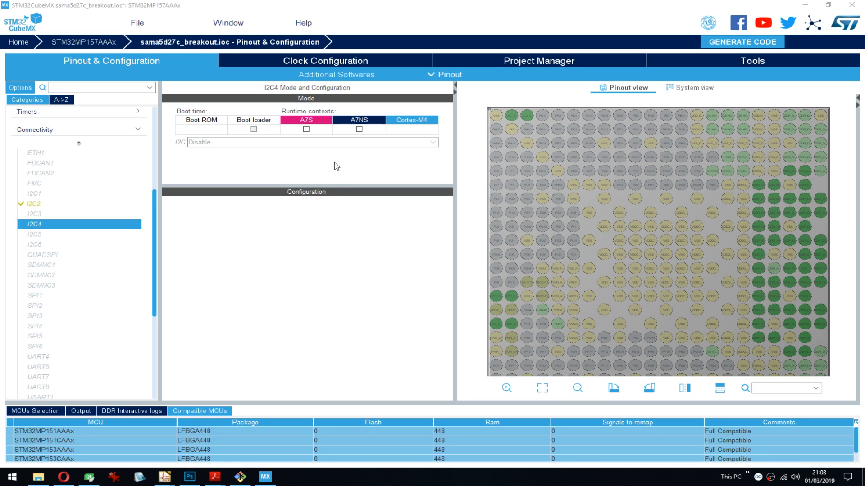
- Try I2C4 in the A7NS runtime context with the I2C mode, check its pins and clear the assignment
{"action": "left_click", "coordinate": [359, 129]}
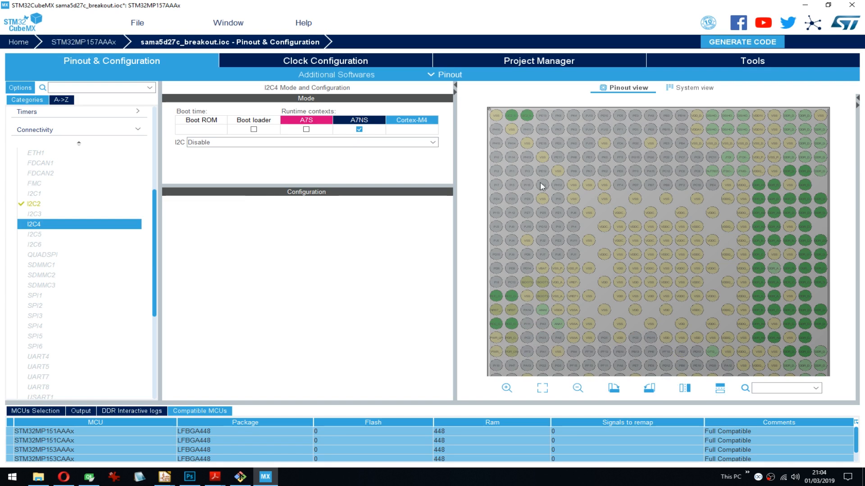
{"action": "left_click", "coordinate": [347, 147]}
{"action": "left_click", "coordinate": [217, 157]}
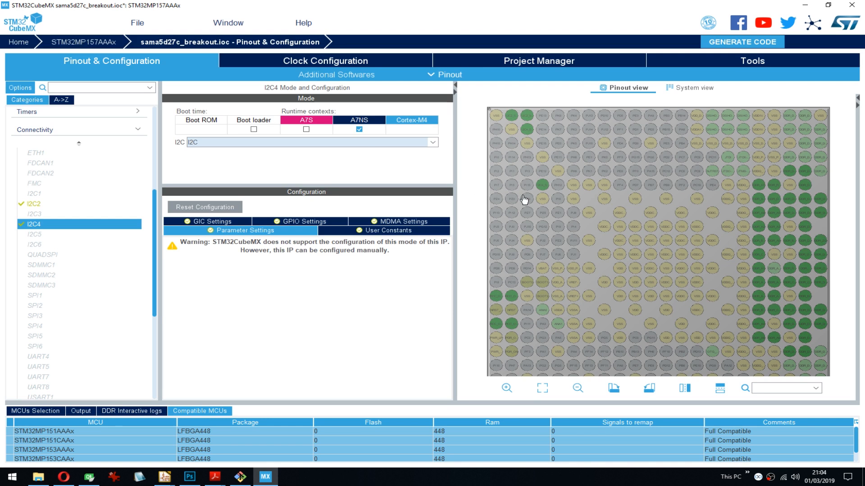
{"action": "mouse_move", "coordinate": [546, 190]}
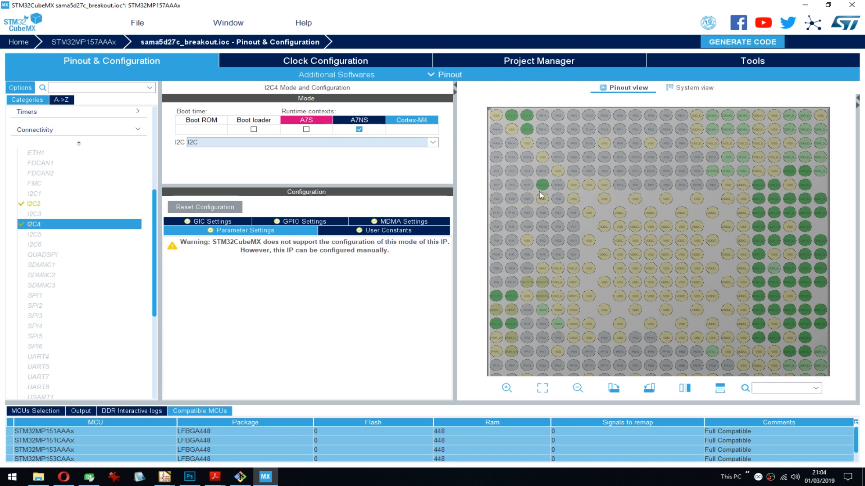
{"action": "left_click", "coordinate": [359, 130]}
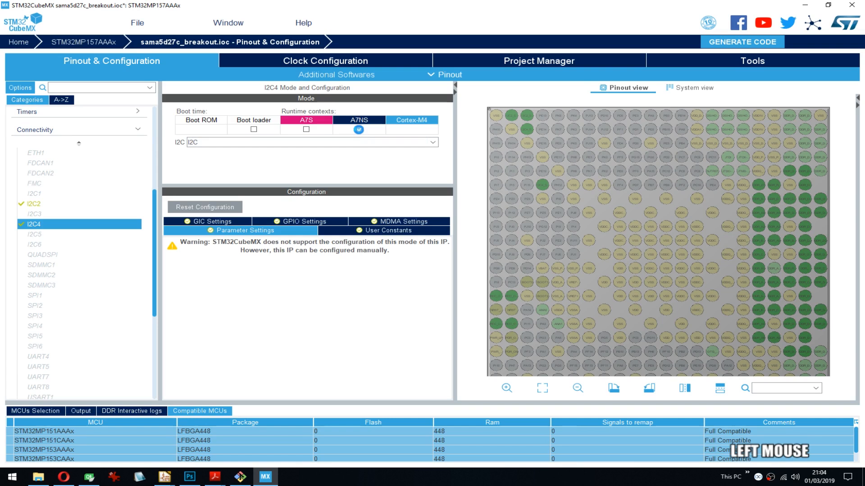
- Assign I2C5 to the A7NS runtime context and set its mode to I2C
{"action": "left_click", "coordinate": [50, 234]}
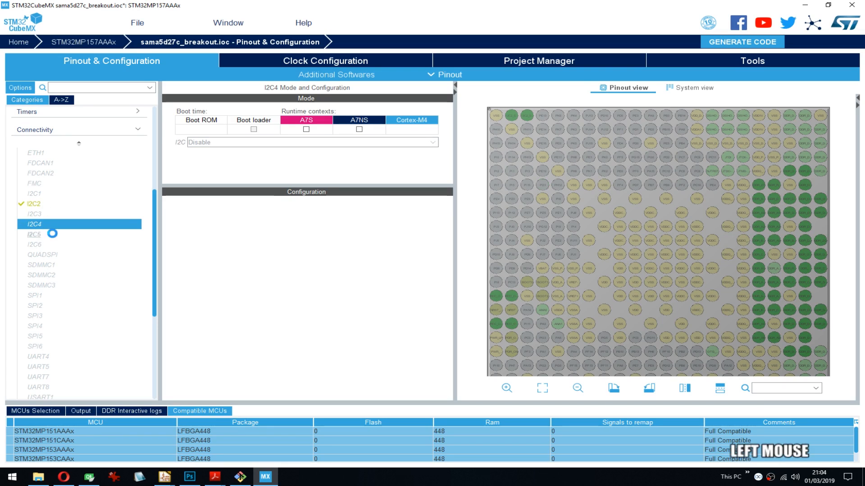
{"action": "left_click", "coordinate": [358, 130]}
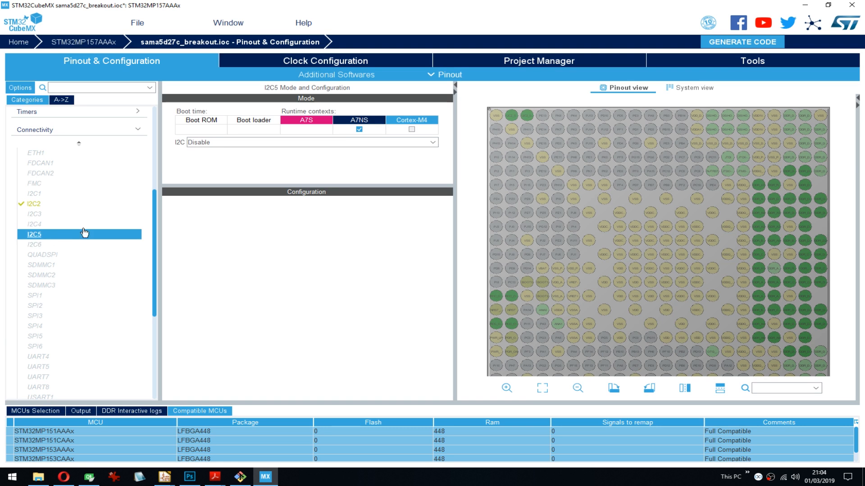
{"action": "left_click", "coordinate": [260, 143]}
{"action": "left_click", "coordinate": [198, 161]}
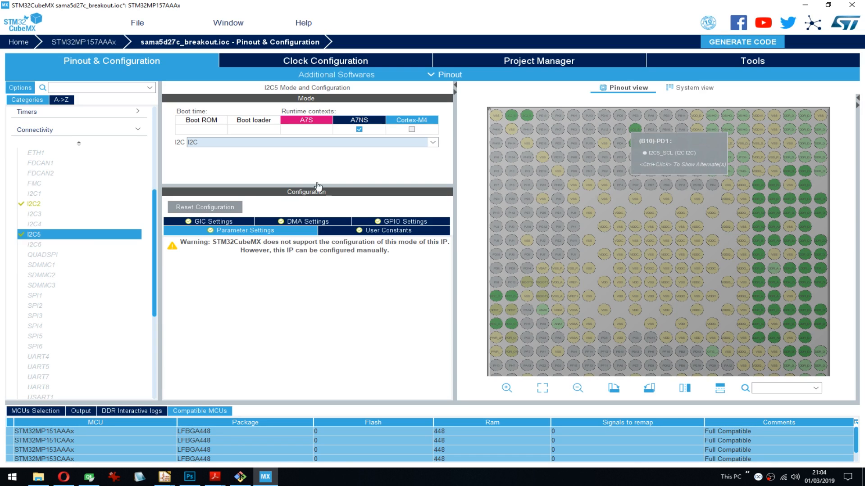
- Try I2C6 in the A7S runtime context with the I2C mode, setting it back to Disable and clearing the context
{"action": "left_click", "coordinate": [43, 245]}
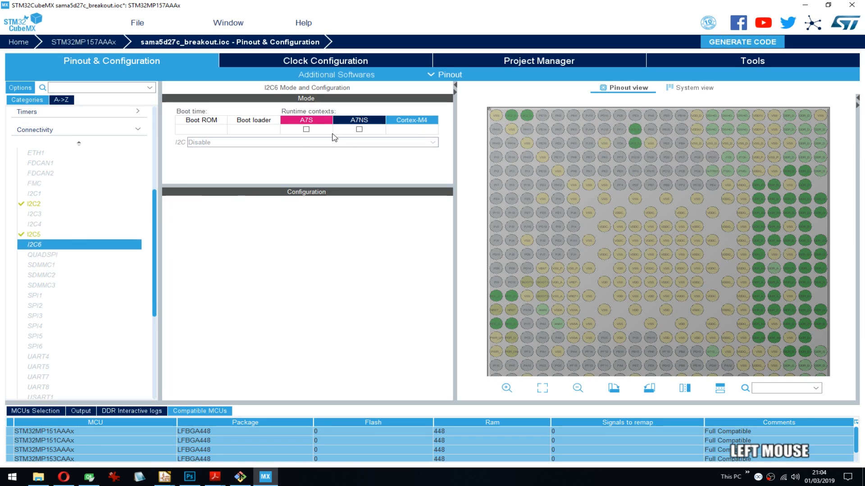
{"action": "left_click", "coordinate": [306, 129]}
{"action": "left_click", "coordinate": [198, 142]}
{"action": "left_click", "coordinate": [198, 157]}
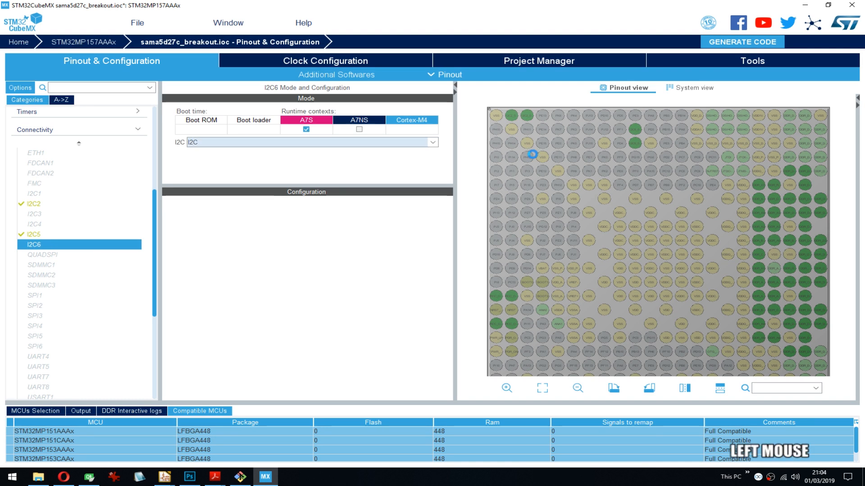
{"action": "left_click", "coordinate": [193, 143]}
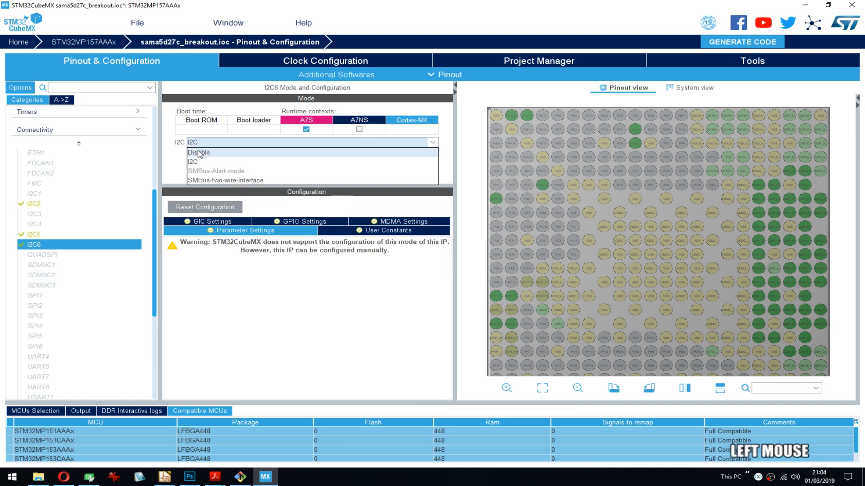
{"action": "left_click", "coordinate": [200, 153]}
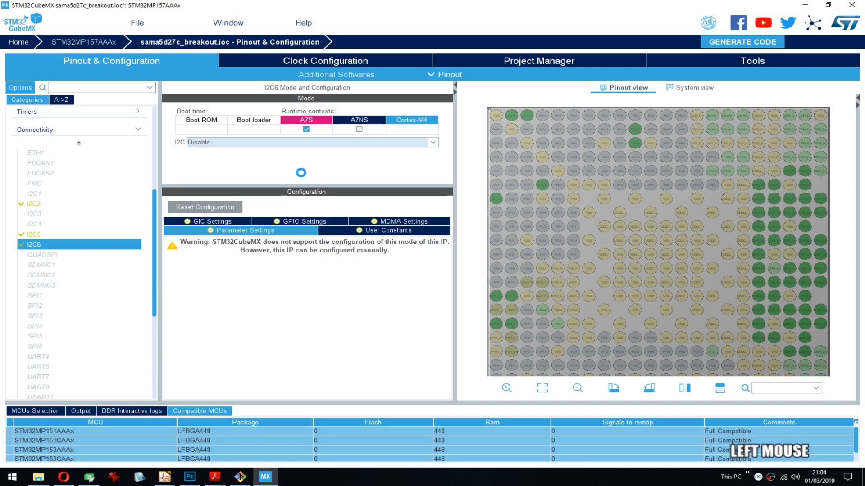
{"action": "left_click", "coordinate": [306, 130]}
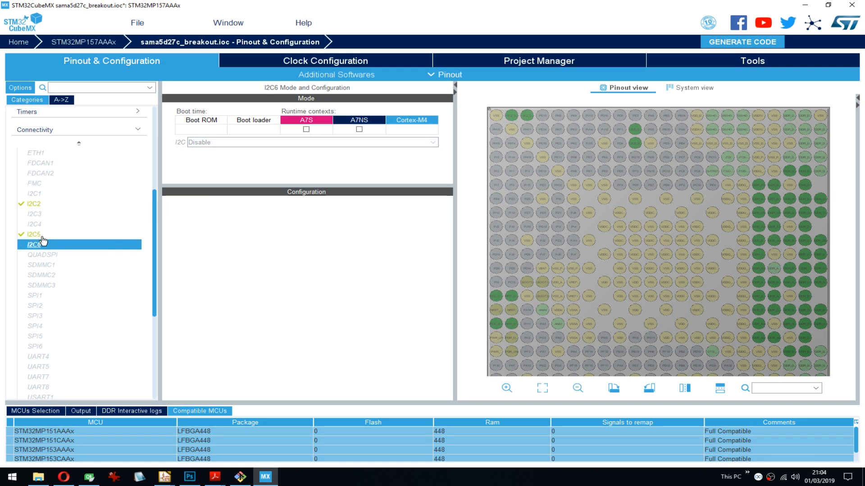
- Compare the runtime contexts and configuration of I2C5 and I2C2, including the NVIC interrupt settings of I2C2
{"action": "left_click", "coordinate": [41, 236]}
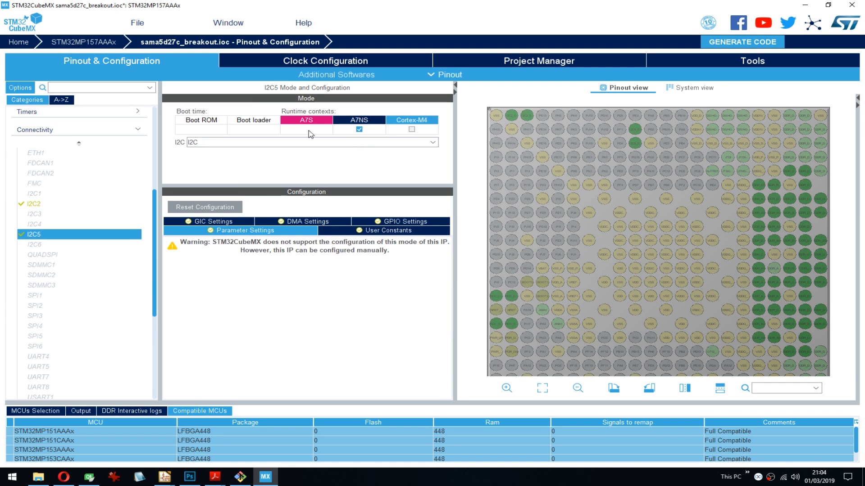
{"action": "left_click", "coordinate": [42, 204]}
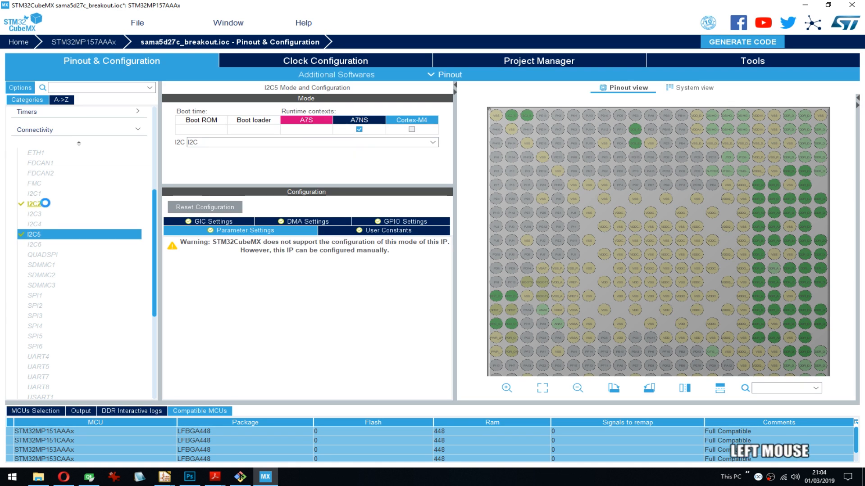
{"action": "left_click", "coordinate": [41, 235]}
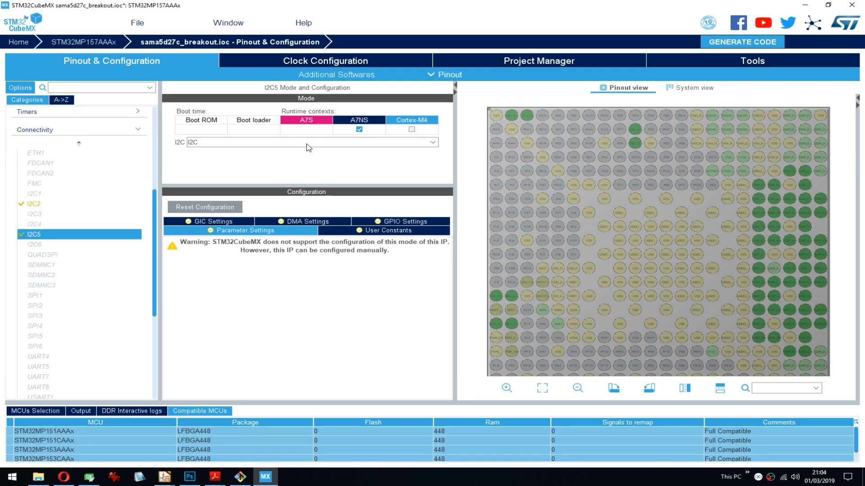
{"action": "mouse_move", "coordinate": [516, 118]}
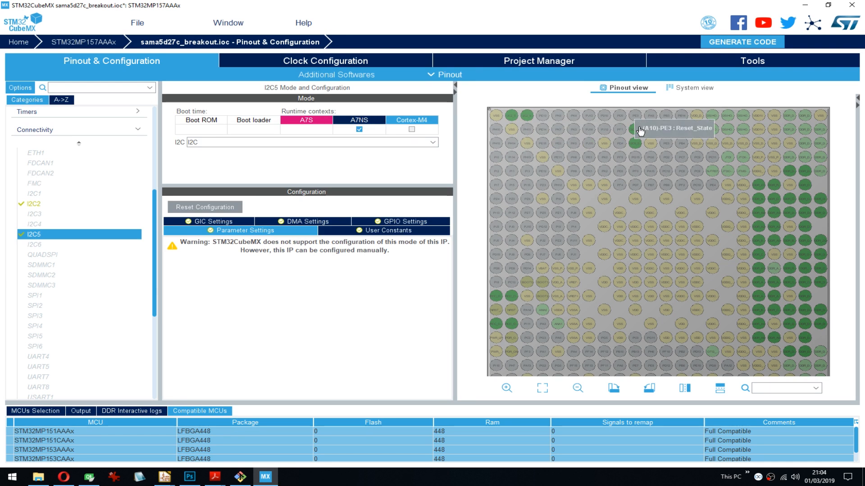
{"action": "left_click", "coordinate": [35, 204]}
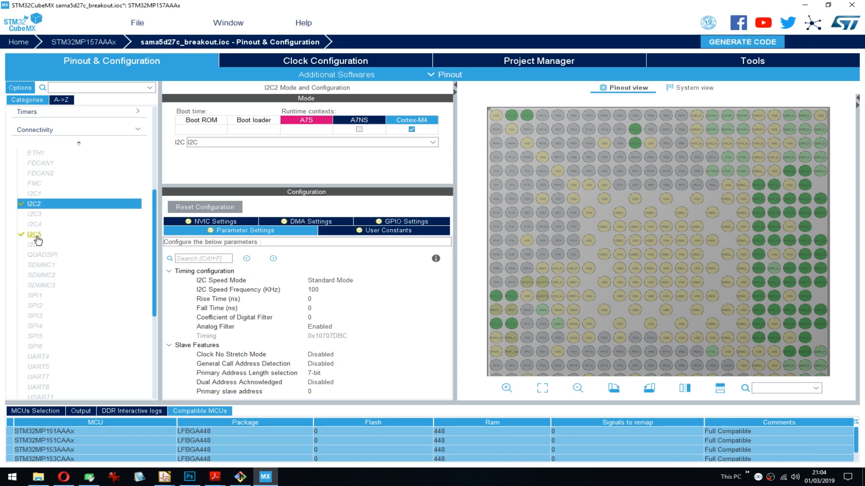
{"action": "left_click", "coordinate": [37, 236]}
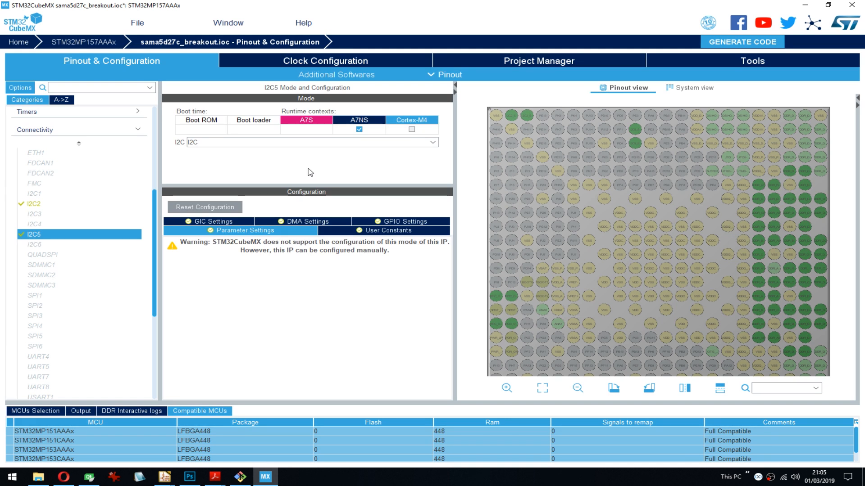
{"action": "left_click", "coordinate": [38, 204]}
{"action": "left_click", "coordinate": [220, 222]}
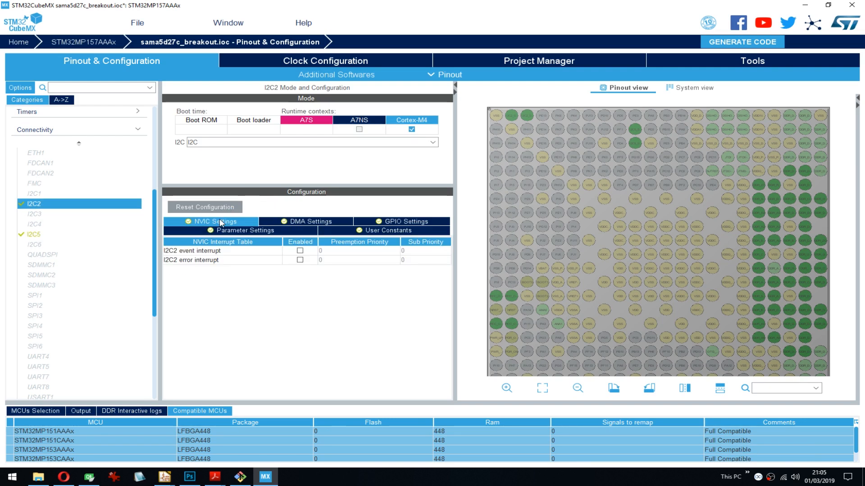
- Examine I2C2's DMA, GPIO and NVIC settings, user constants, and timing and slave parameters
{"action": "left_click", "coordinate": [288, 221]}
{"action": "left_click", "coordinate": [407, 230]}
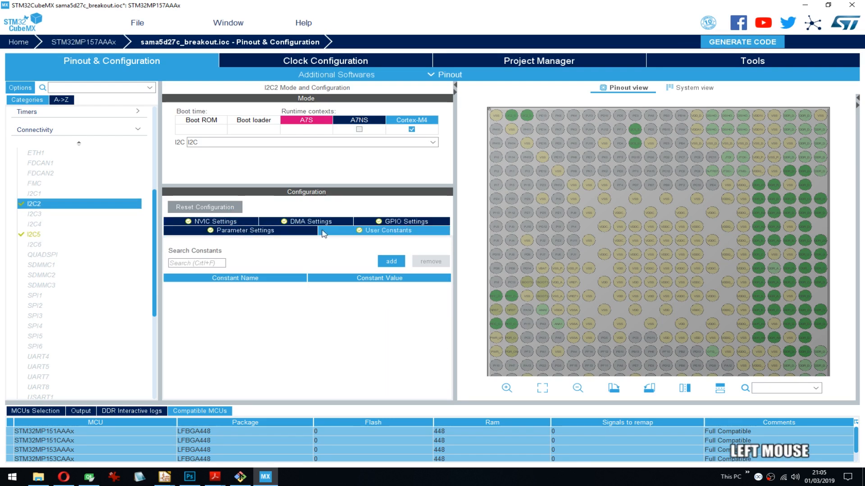
{"action": "left_click", "coordinate": [261, 233]}
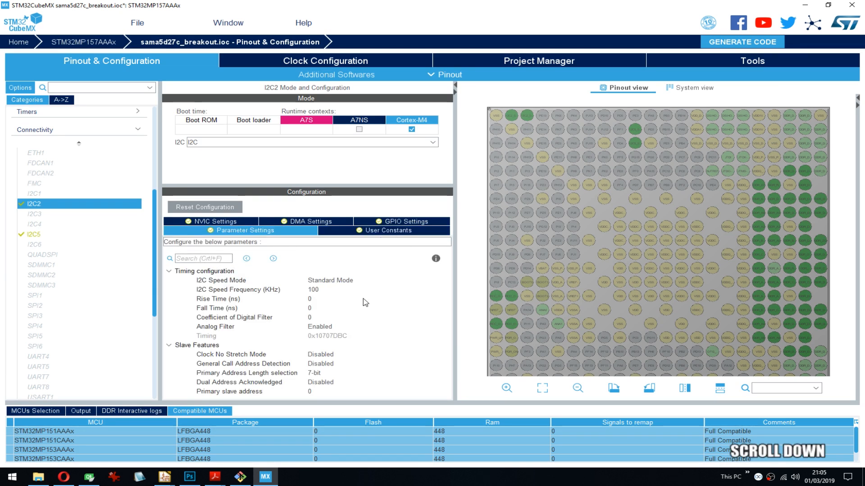
{"action": "scroll", "coordinate": [366, 302], "scroll_direction": "up", "scroll_amount": 1}
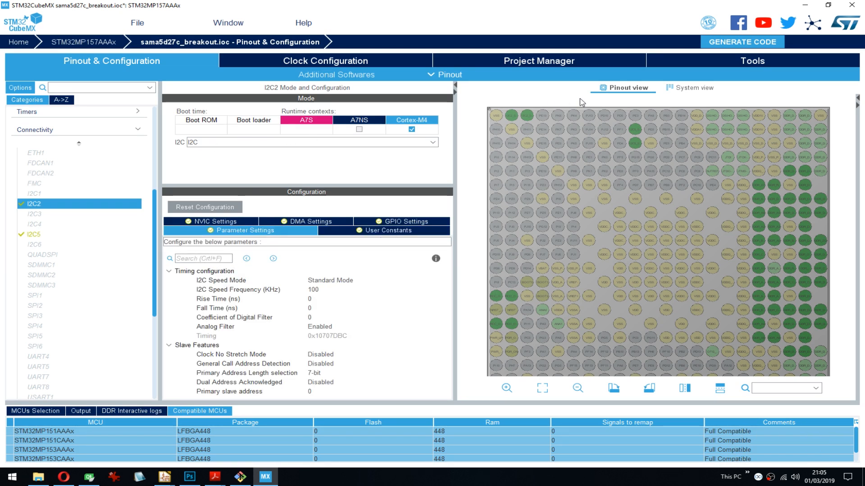
{"action": "left_click", "coordinate": [367, 233]}
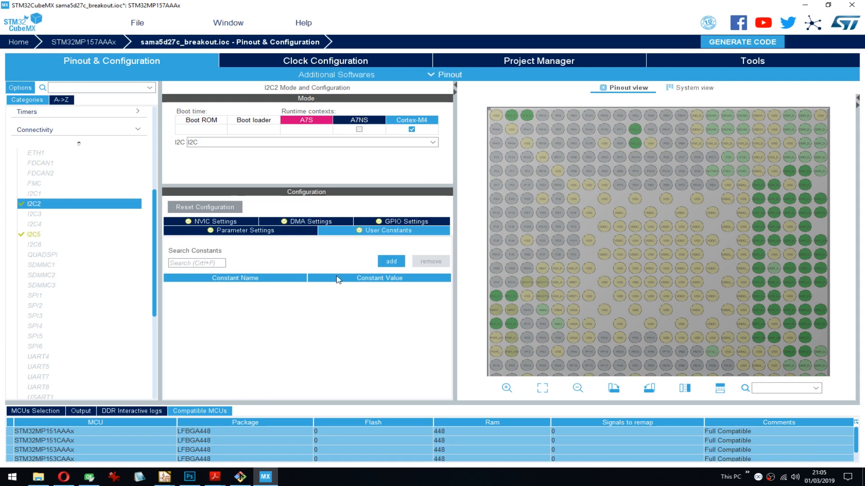
{"action": "left_click", "coordinate": [242, 223]}
{"action": "left_click", "coordinate": [304, 221]}
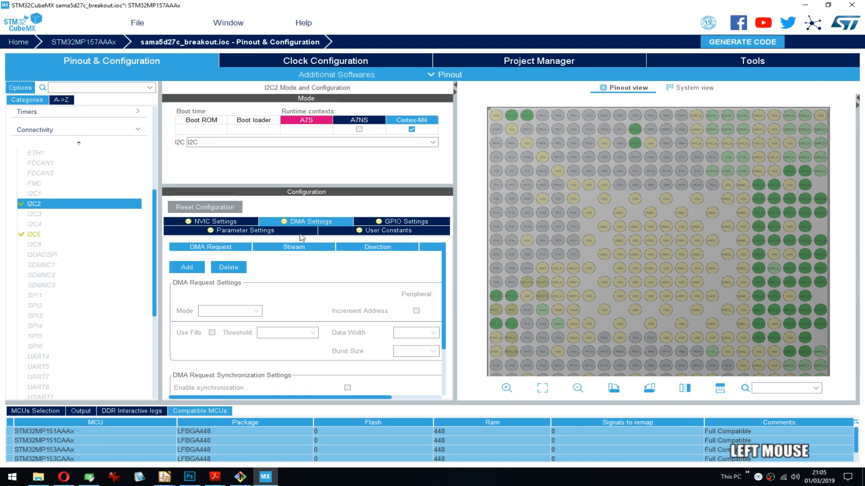
{"action": "scroll", "coordinate": [291, 272], "scroll_direction": "up", "scroll_amount": 1}
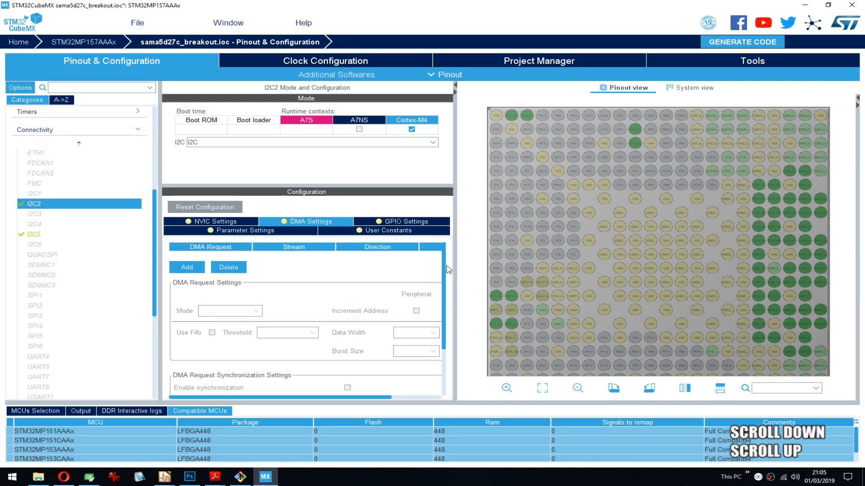
{"action": "right_click", "coordinate": [41, 207]}
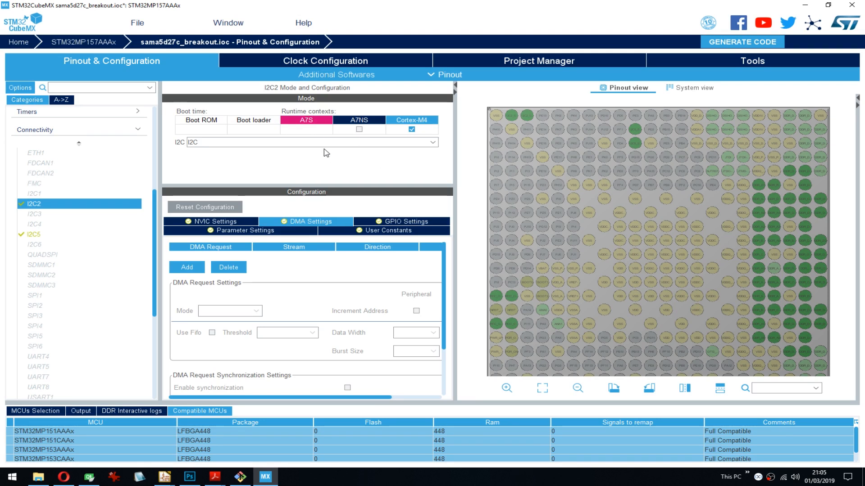
{"action": "left_click", "coordinate": [375, 222]}
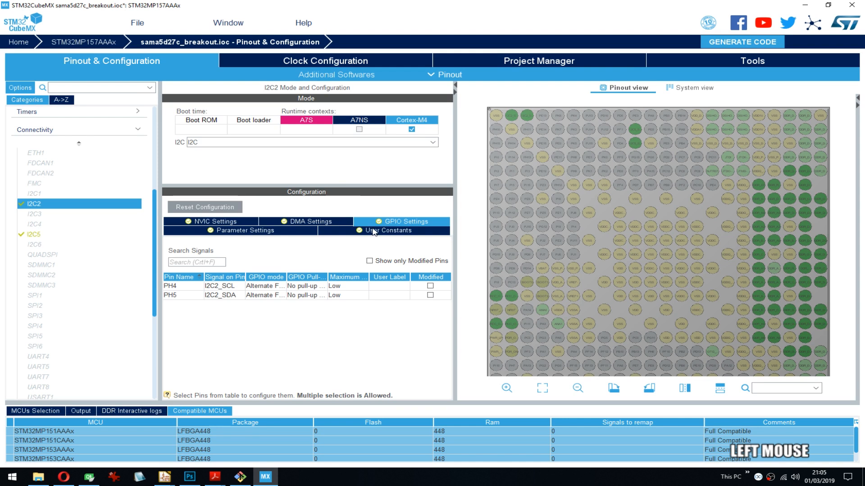
{"action": "left_click", "coordinate": [222, 229]}
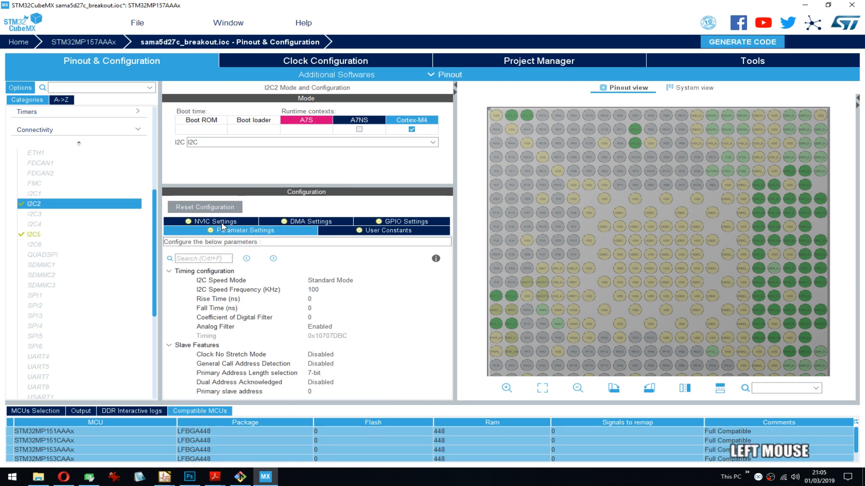
{"action": "scroll", "coordinate": [314, 372], "scroll_direction": "down", "scroll_amount": 1}
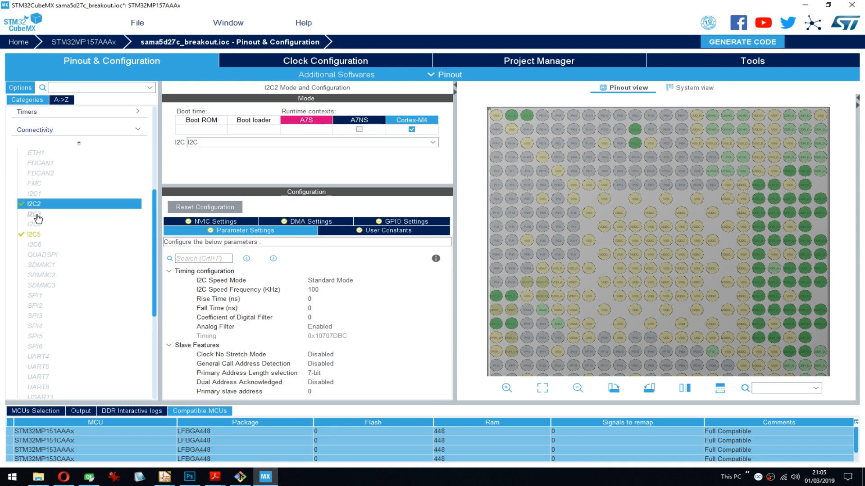
- Try I2C3 in the A7NS runtime context with the I2C mode twice, clearing the assignment each time
{"action": "mouse_move", "coordinate": [33, 219]}
{"action": "left_click", "coordinate": [30, 215]}
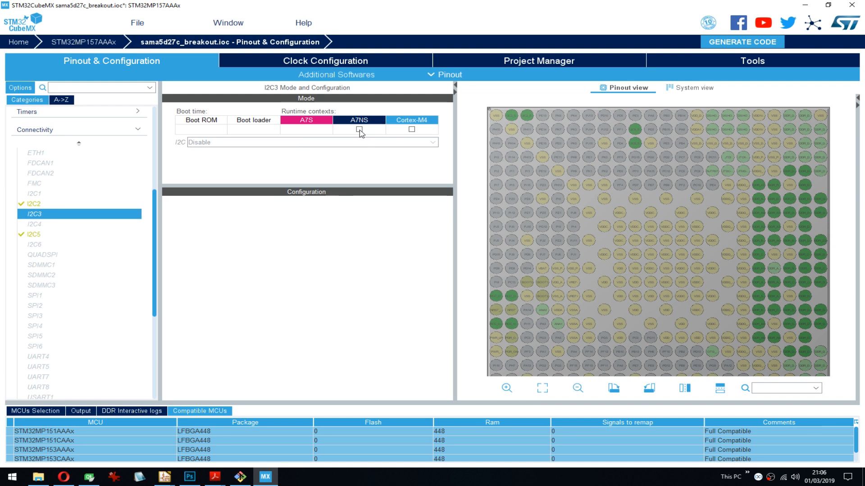
{"action": "left_click", "coordinate": [335, 142]}
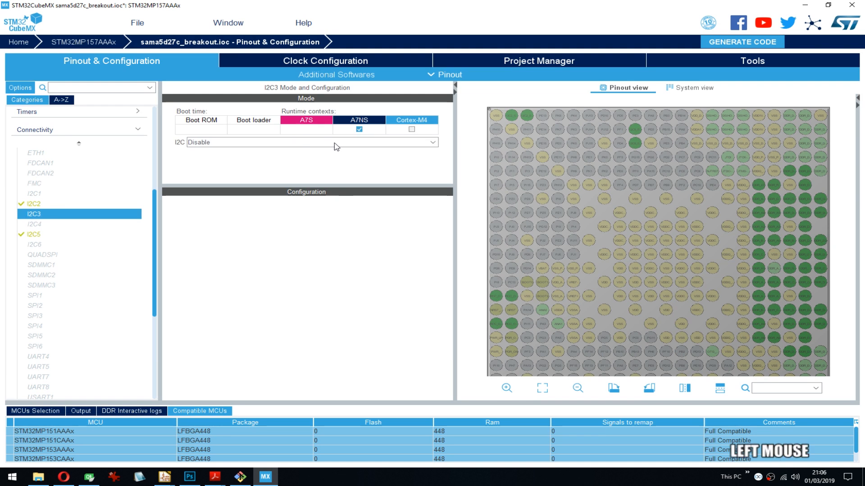
{"action": "left_click", "coordinate": [223, 164]}
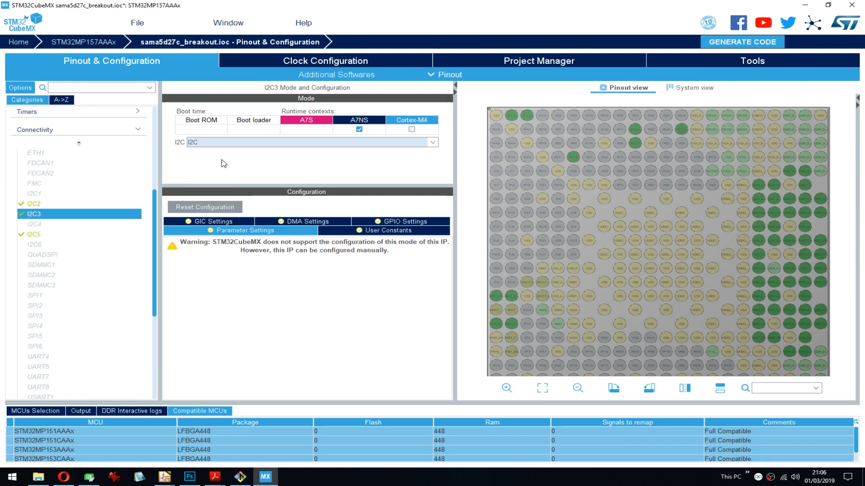
{"action": "left_click", "coordinate": [359, 129]}
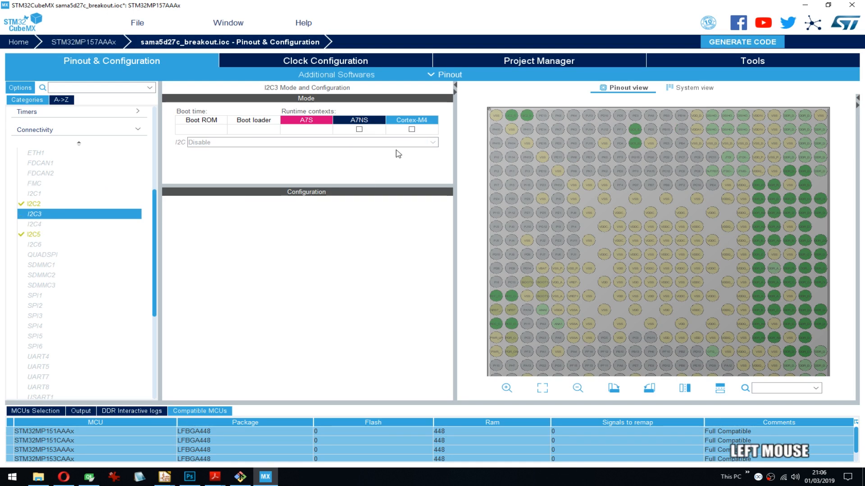
{"action": "left_click", "coordinate": [359, 129]}
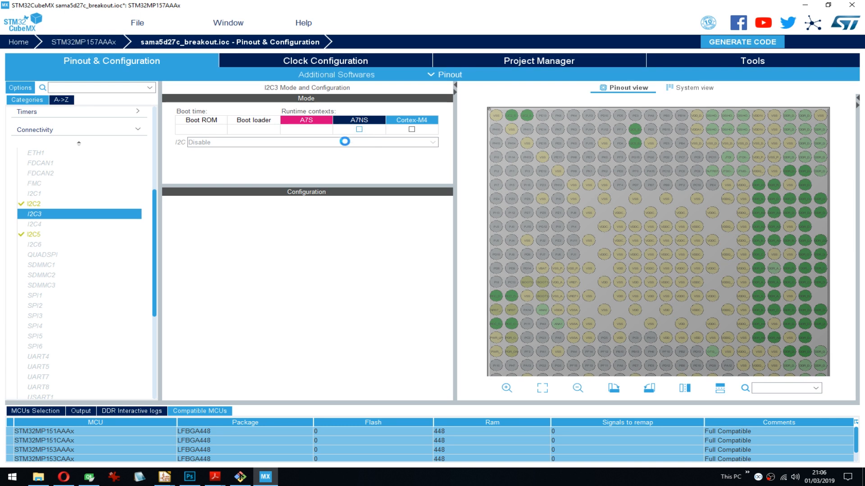
{"action": "left_click", "coordinate": [252, 142]}
{"action": "left_click", "coordinate": [198, 162]}
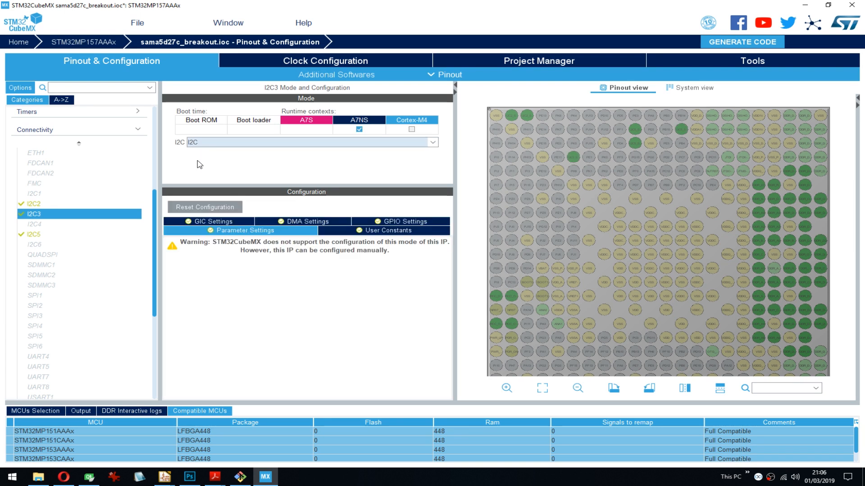
{"action": "left_click", "coordinate": [359, 129]}
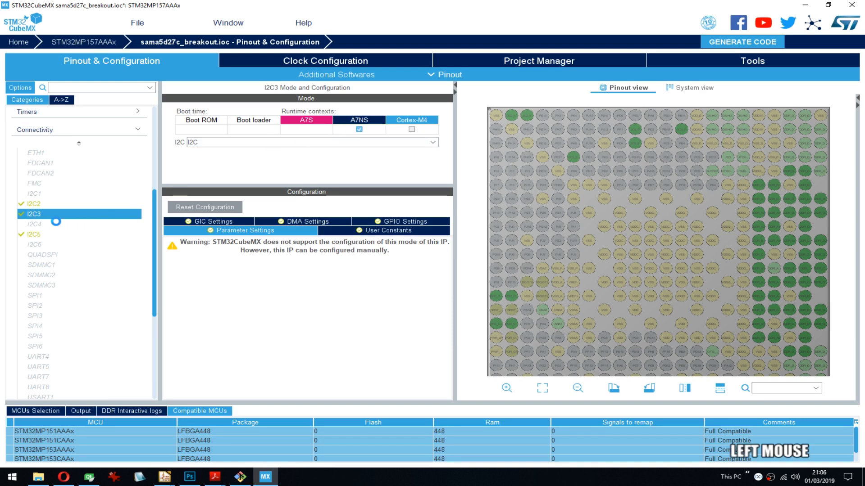
- Try I2C4 in the A7NS runtime context with the I2C mode and clear the context
{"action": "left_click", "coordinate": [34, 224]}
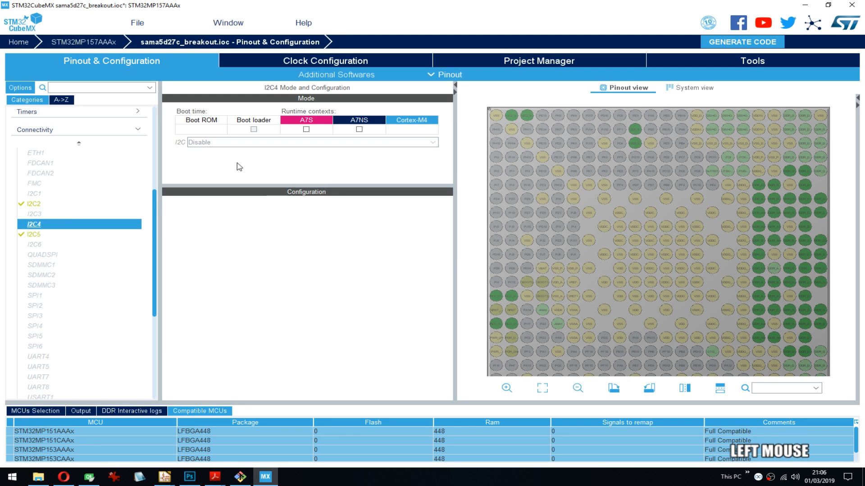
{"action": "left_click", "coordinate": [354, 130]}
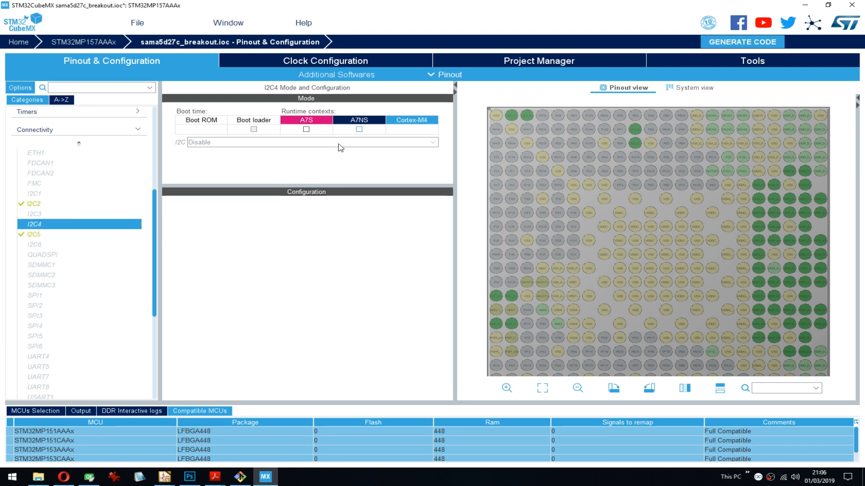
{"action": "left_click", "coordinate": [338, 143]}
{"action": "left_click", "coordinate": [218, 161]}
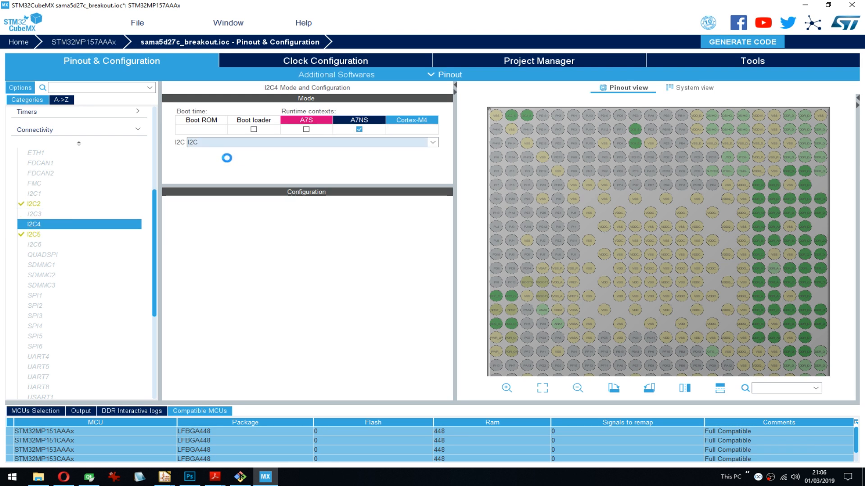
{"action": "left_click", "coordinate": [359, 130]}
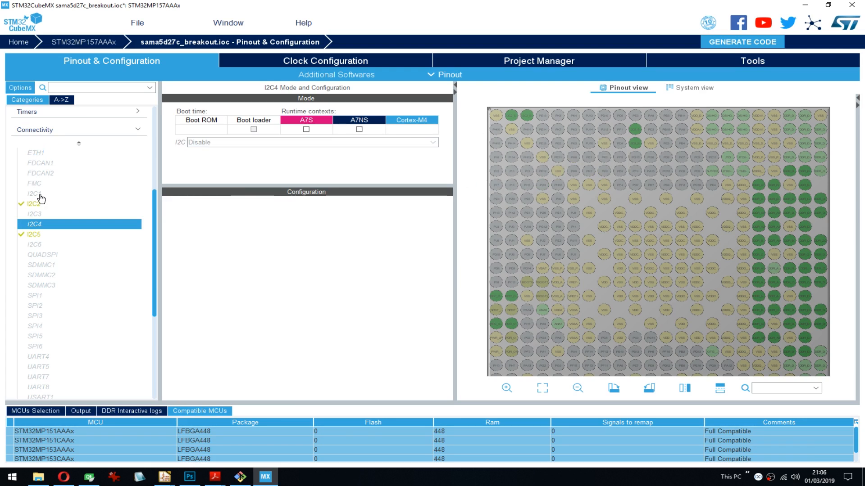
- Assign I2C4 to the A7NS runtime context and set its mode to I2C
{"action": "left_click", "coordinate": [40, 245]}
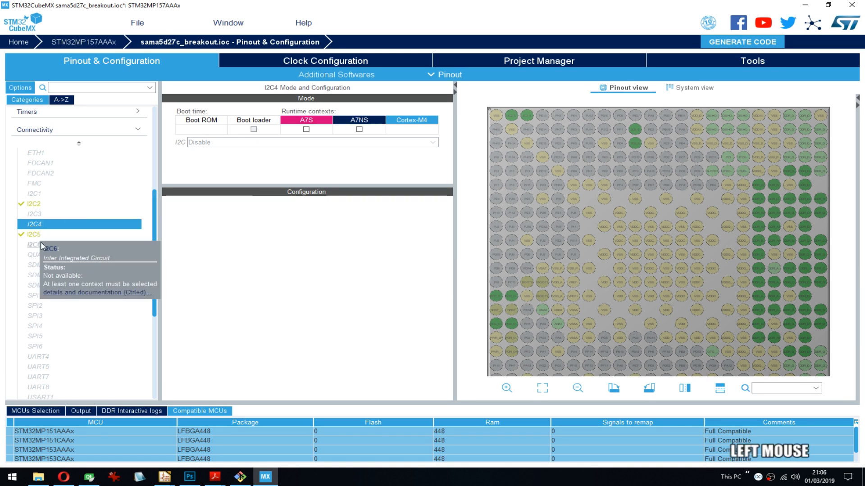
{"action": "left_click", "coordinate": [358, 130]}
{"action": "left_click", "coordinate": [243, 142]}
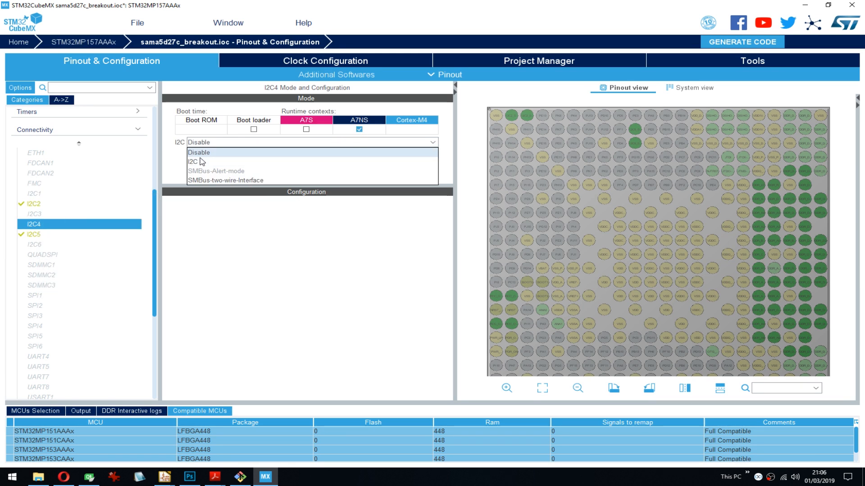
{"action": "left_click", "coordinate": [203, 160]}
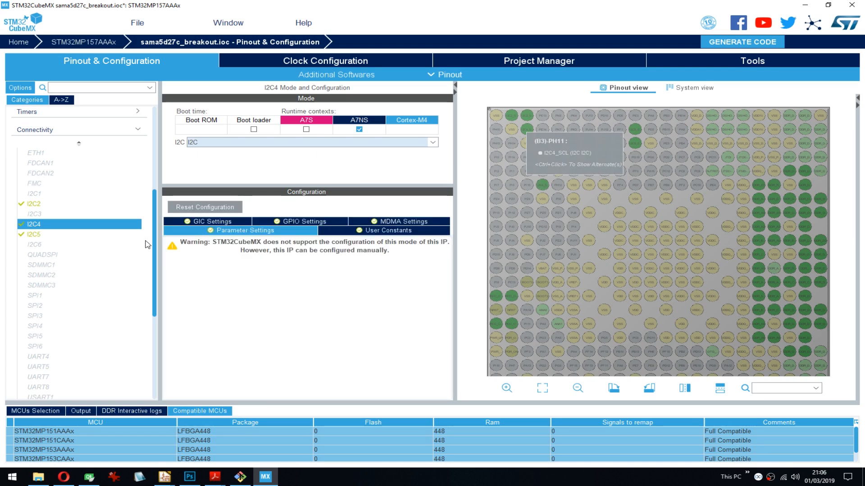
- Try I2C1 in the A7NS runtime context with the I2C mode
{"action": "left_click", "coordinate": [35, 194]}
{"action": "left_click", "coordinate": [359, 130]}
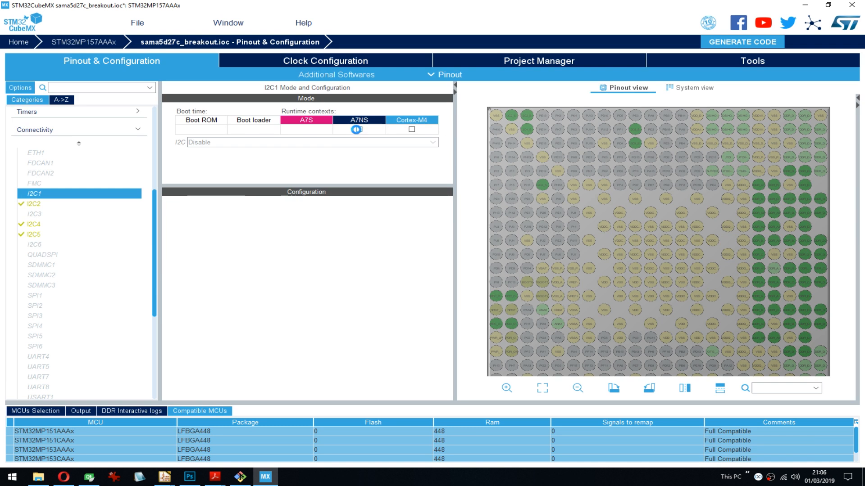
{"action": "left_click", "coordinate": [202, 143]}
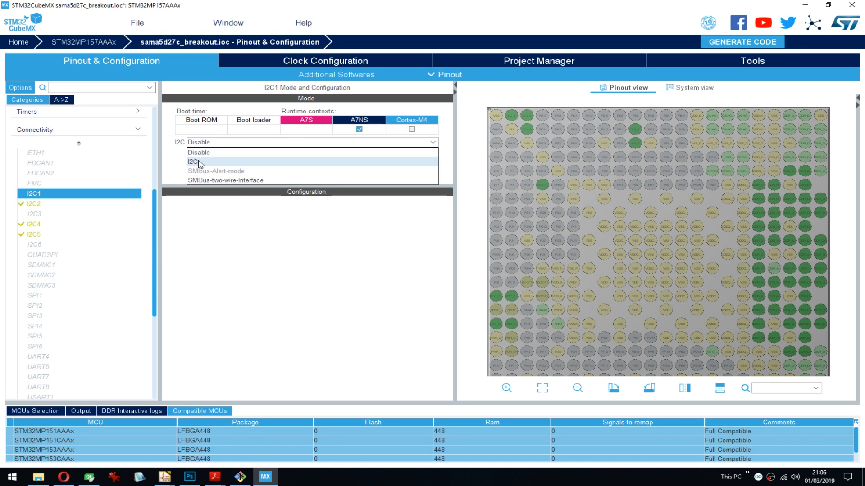
{"action": "left_click", "coordinate": [200, 162]}
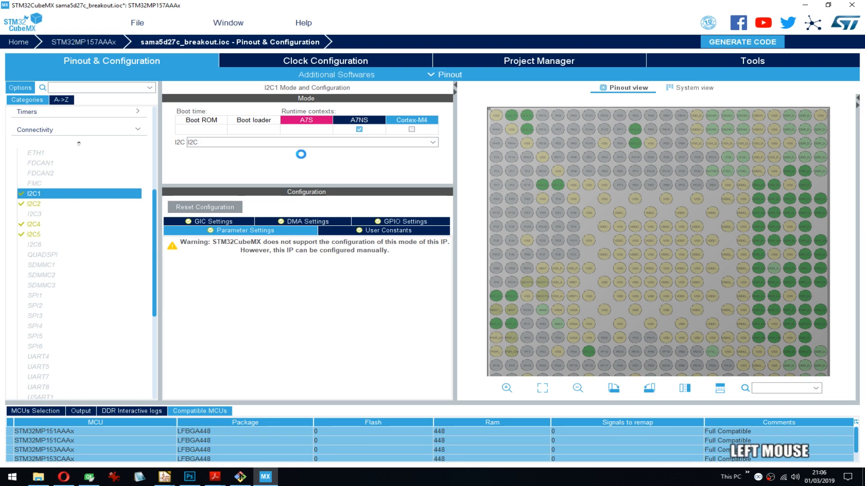
- Assign I2C6 to the A7NS runtime context and set its mode to I2C
{"action": "left_click", "coordinate": [93, 244]}
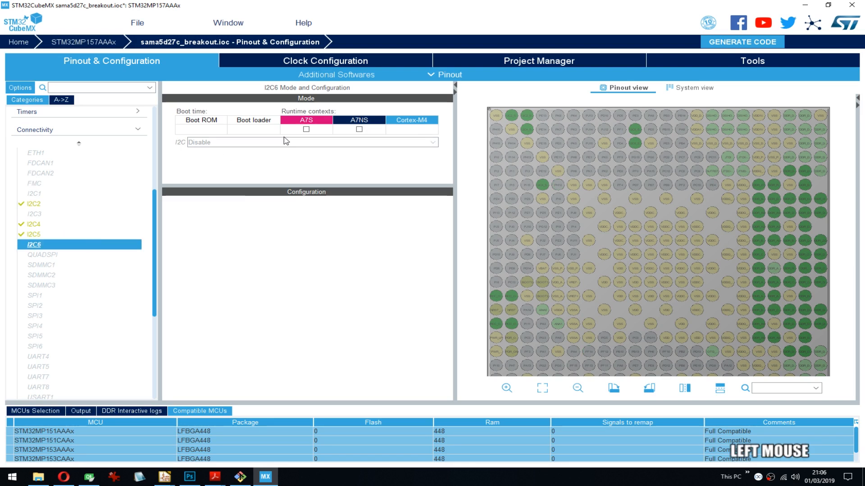
{"action": "left_click", "coordinate": [359, 129]}
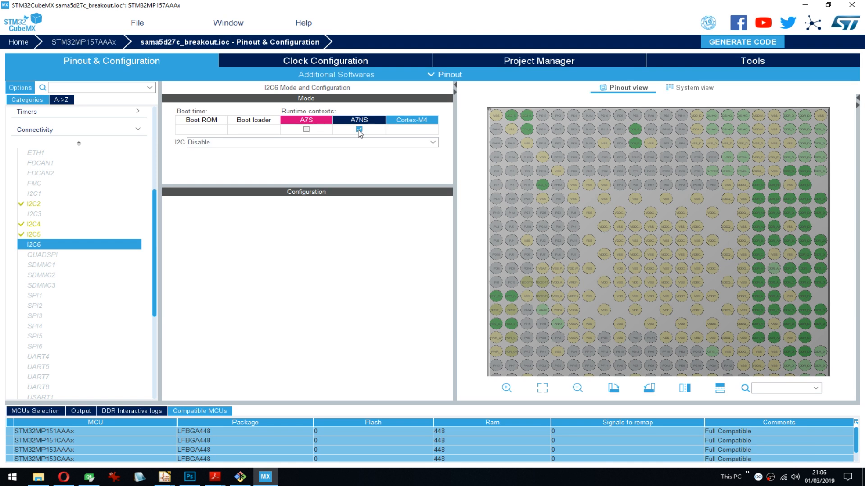
{"action": "left_click", "coordinate": [252, 142]}
{"action": "left_click", "coordinate": [190, 162]}
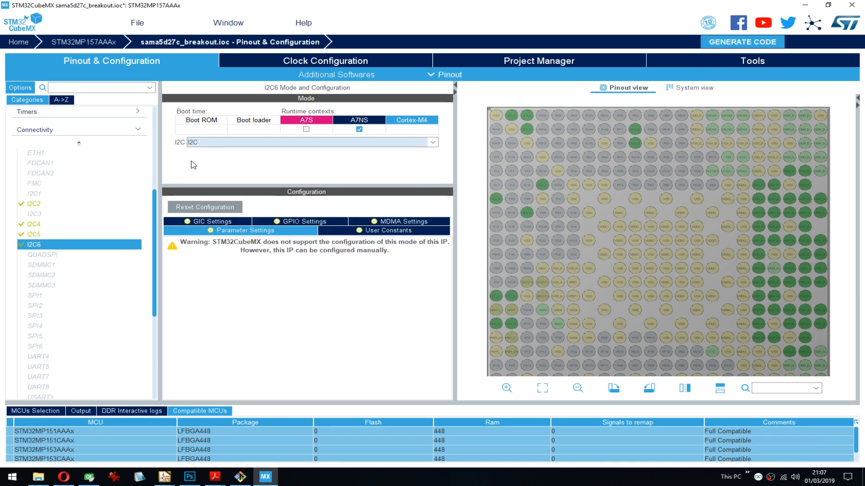
- Clear the A7NS runtime context of I2C5 and check the I2C4 and I2C6 pin locations on the pinout
{"action": "left_click", "coordinate": [52, 235]}
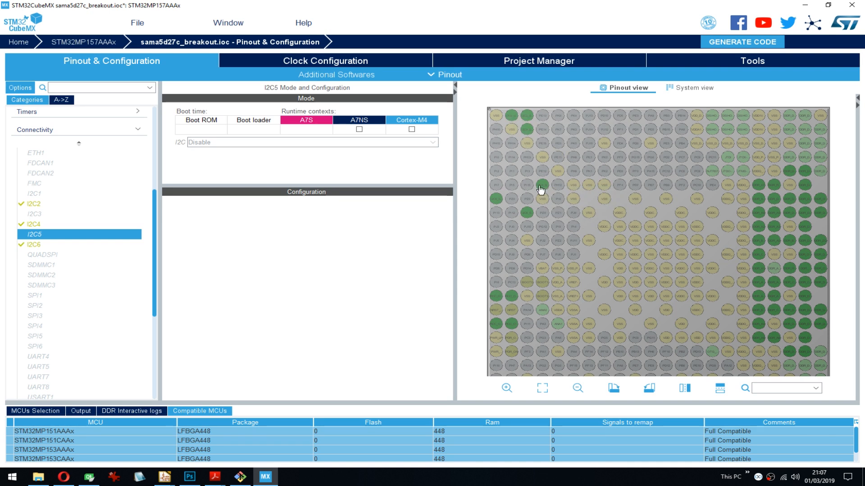
{"action": "scroll", "coordinate": [527, 132], "scroll_direction": "up", "scroll_amount": 1}
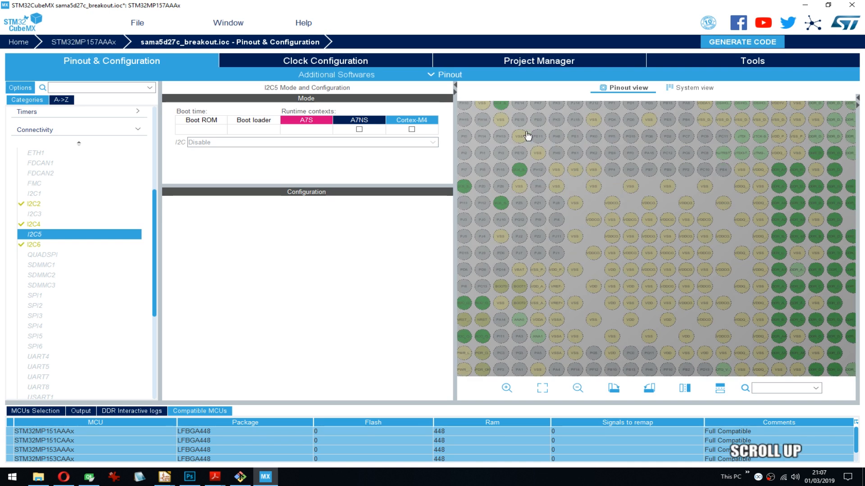
{"action": "left_click_drag", "start_coordinate": [590, 199], "coordinate": [650, 230]}
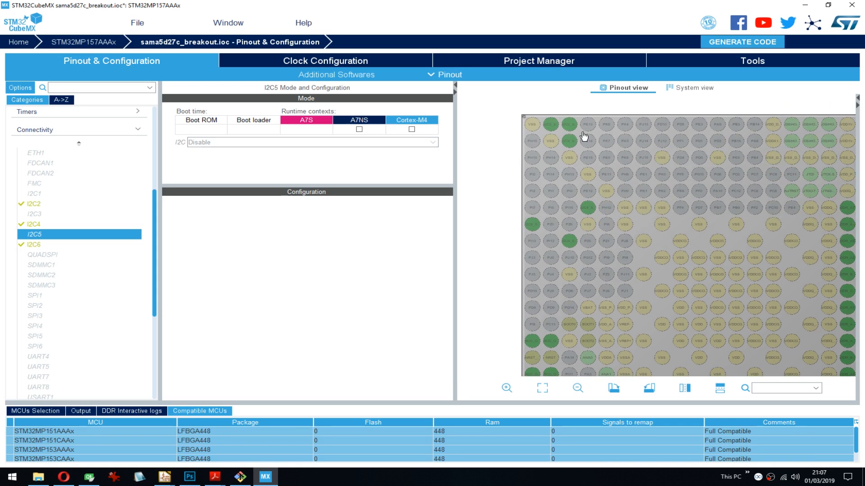
{"action": "scroll", "coordinate": [583, 135], "scroll_direction": "up", "scroll_amount": 1}
{"action": "mouse_move", "coordinate": [624, 201]}
{"action": "left_mouse_down"}
{"action": "mouse_move", "coordinate": [681, 244]}
{"action": "mouse_move", "coordinate": [667, 271]}
{"action": "left_mouse_up"}
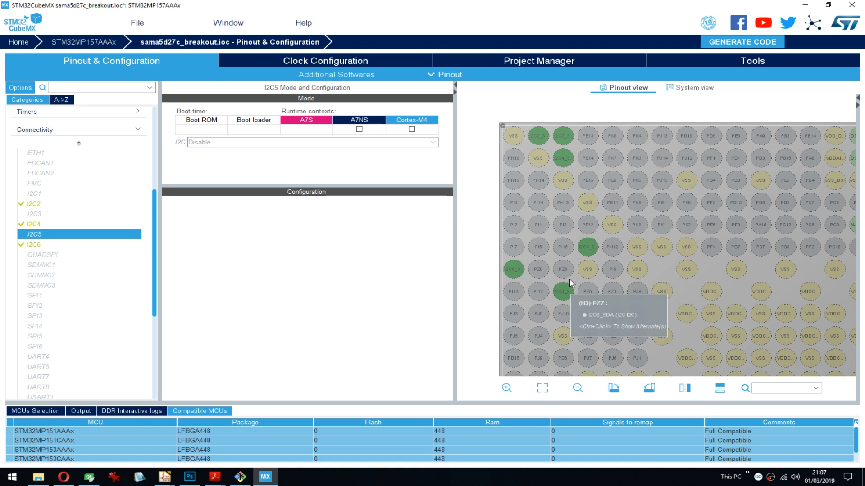
{"action": "scroll", "coordinate": [693, 295], "scroll_direction": "down", "scroll_amount": 1}
{"action": "left_click_drag", "start_coordinate": [701, 293], "coordinate": [620, 211]}
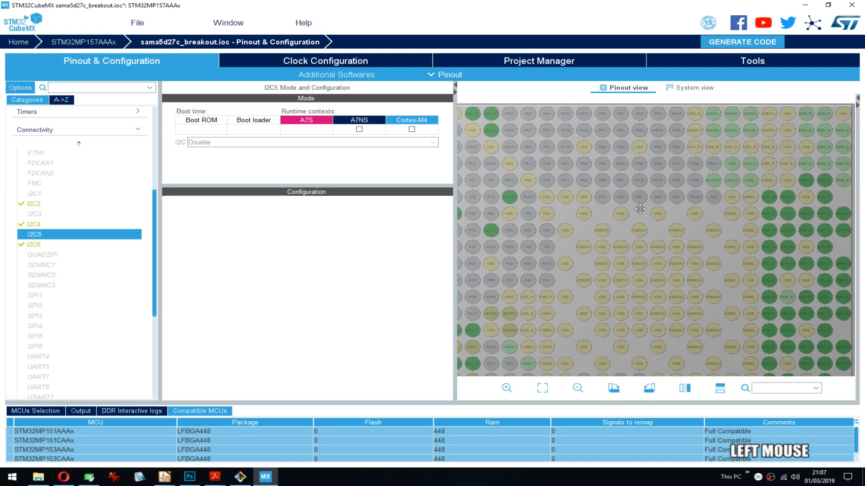
{"action": "left_click", "coordinate": [61, 245]}
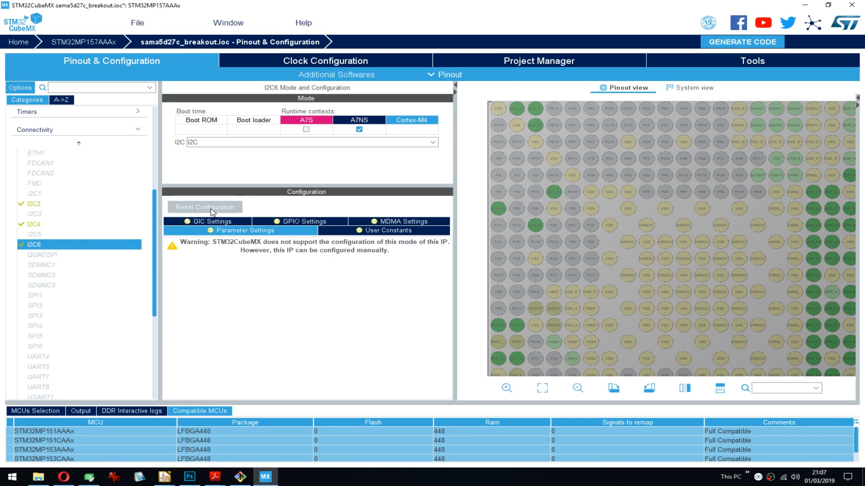
- Add a user constant to I2C6 called Name with the value "PMIC", including the quotation marks
{"action": "left_click", "coordinate": [398, 232]}
{"action": "left_click", "coordinate": [391, 261]}
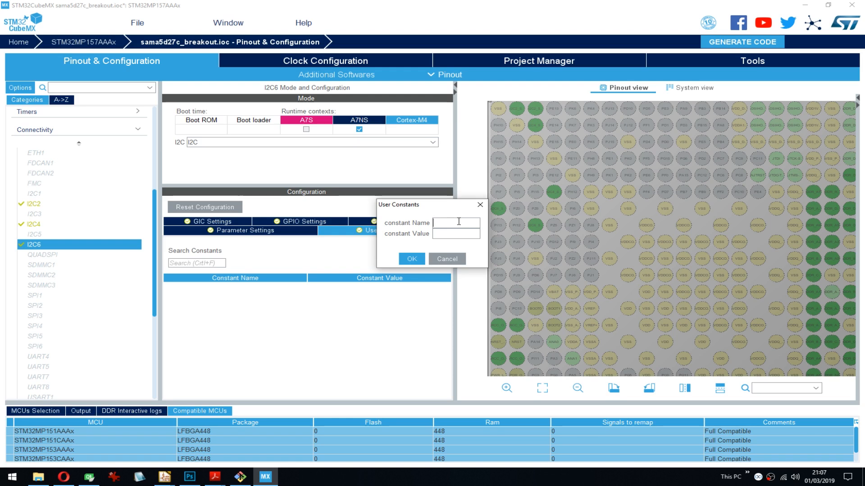
{"action": "type", "text": "Name"}
{"action": "key", "text": "Tab"}
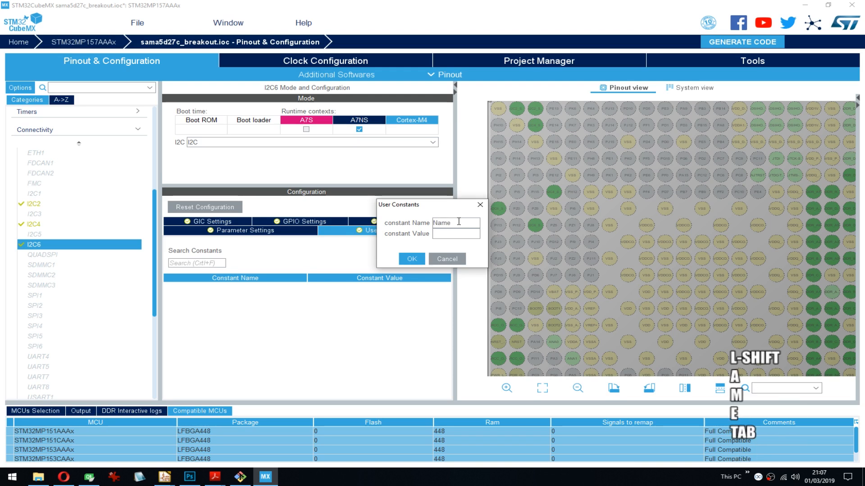
{"action": "type", "text": "PMIC"}
{"action": "left_click", "coordinate": [411, 258]}
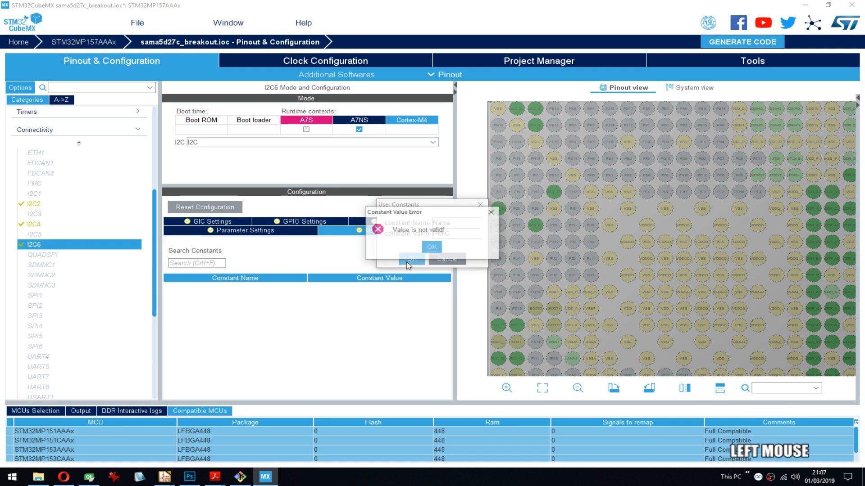
{"action": "left_click", "coordinate": [430, 250]}
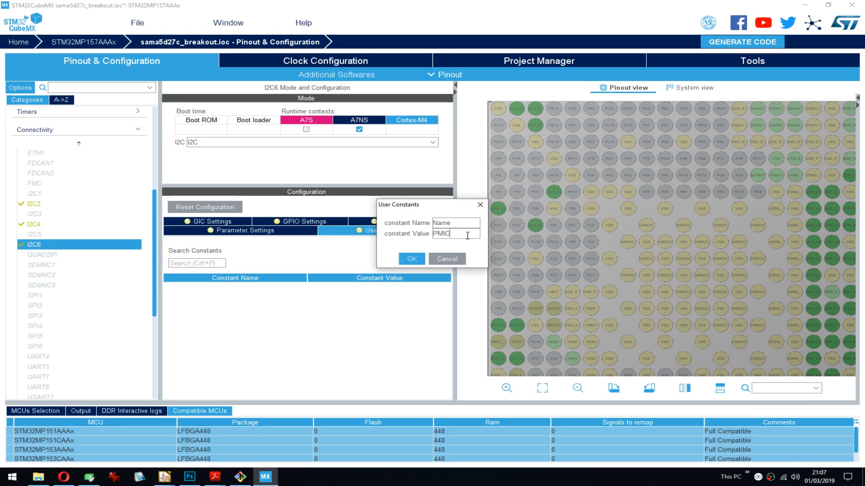
{"action": "type", "text": "\""}
{"action": "key", "text": "Home"}
{"action": "type", "text": "\""}
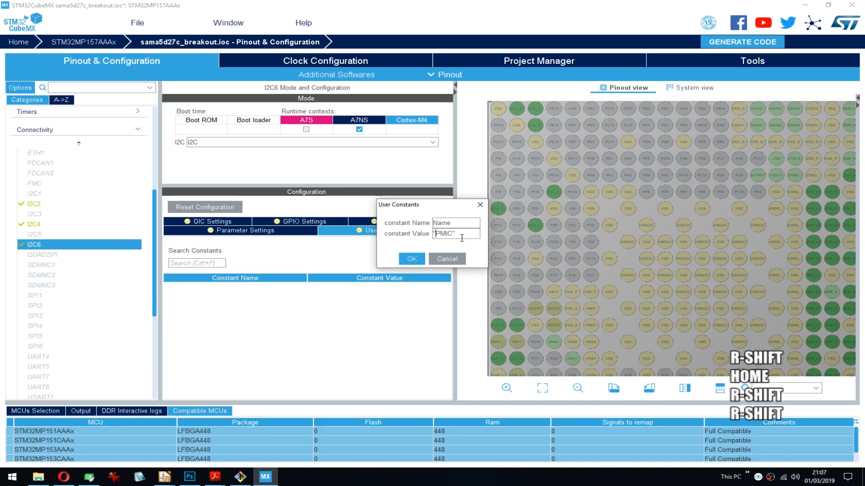
{"action": "left_click", "coordinate": [412, 259]}
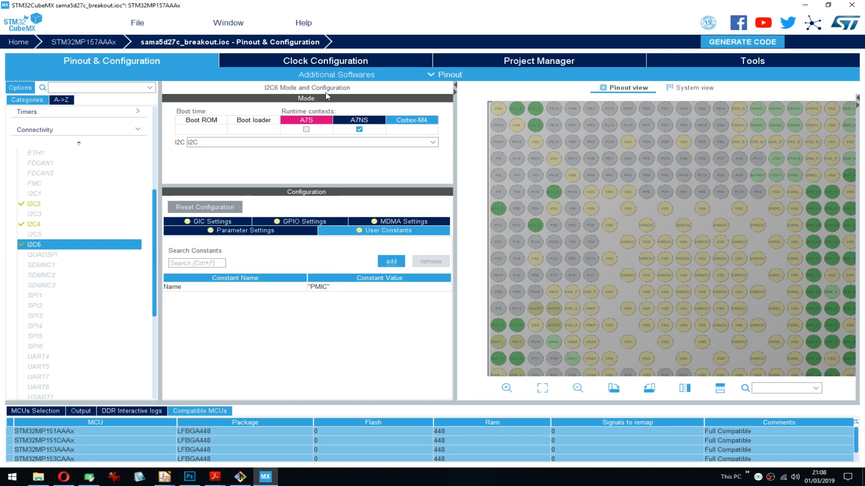
- Assign QUADSPI to the A7NS runtime context and set its mode to Bank1 with Quad SPI Lines
{"action": "left_click_drag", "start_coordinate": [154, 255], "coordinate": [154, 273]}
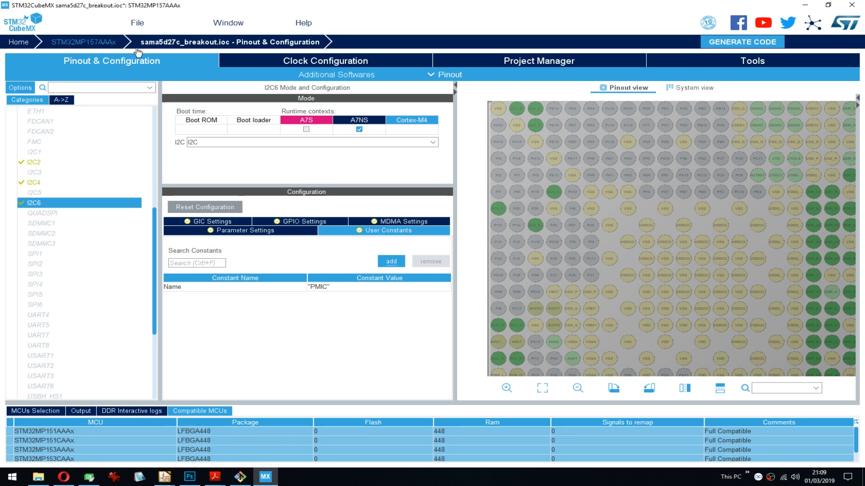
{"action": "left_click", "coordinate": [37, 217]}
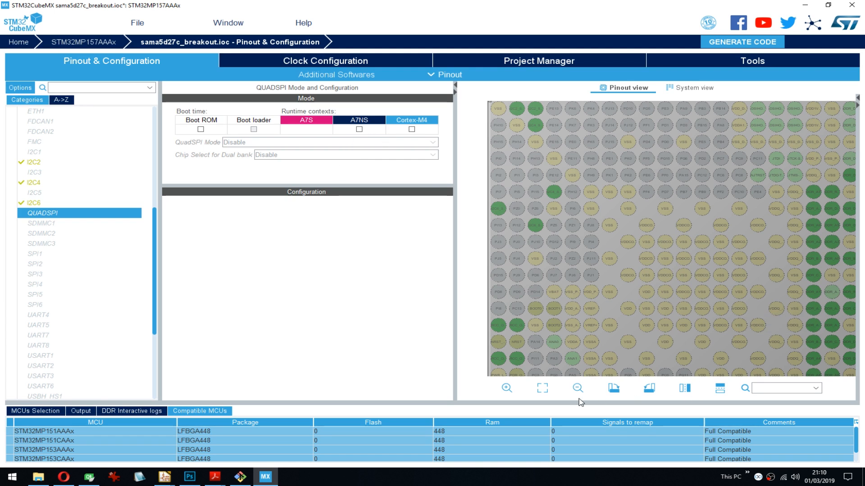
{"action": "left_click", "coordinate": [543, 389]}
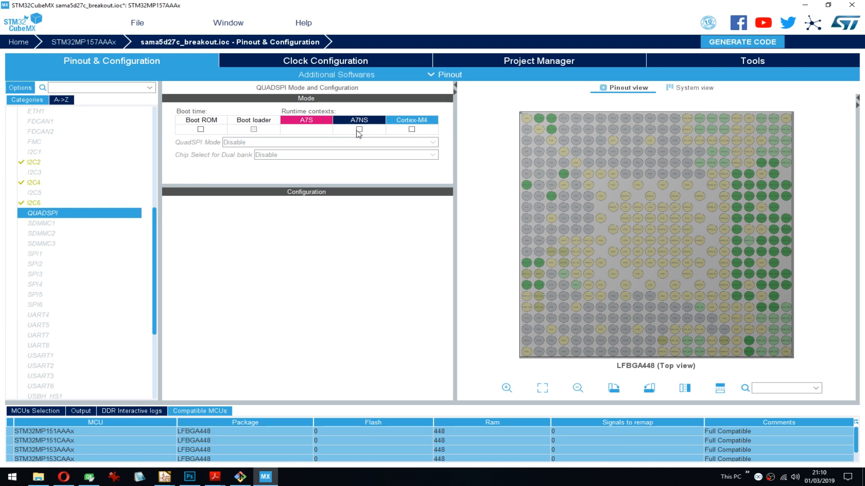
{"action": "left_click", "coordinate": [359, 130]}
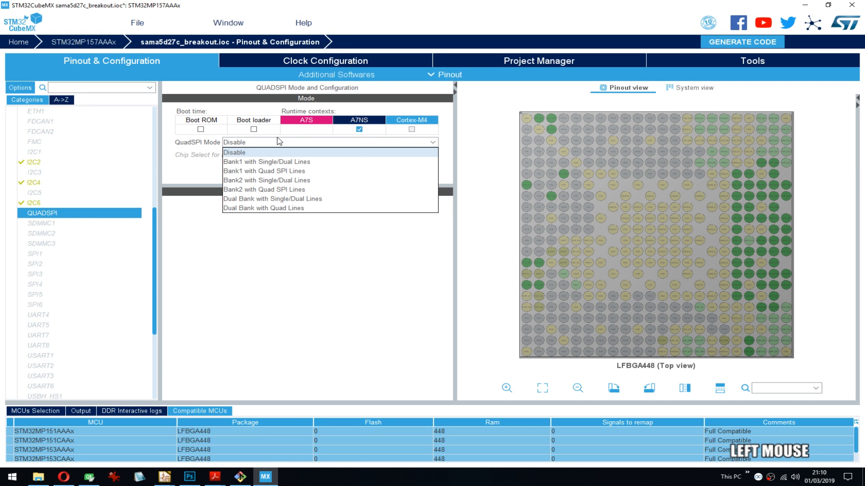
{"action": "left_click", "coordinate": [312, 171]}
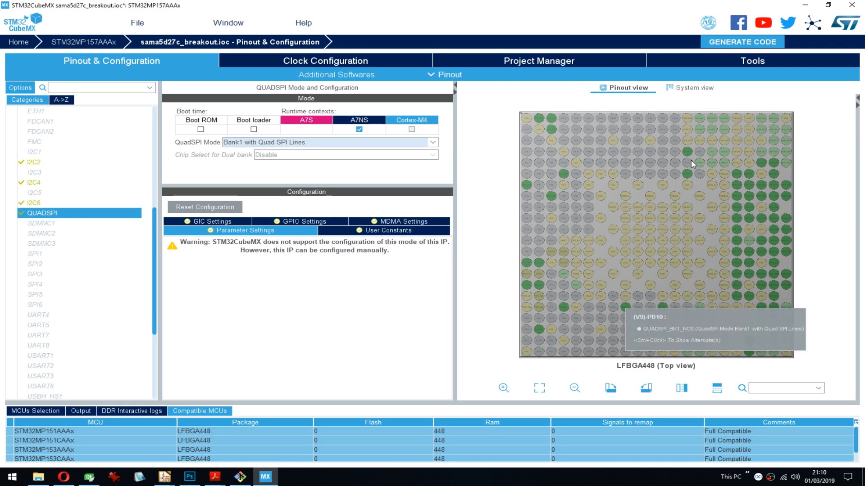
{"action": "mouse_move", "coordinate": [690, 176]}
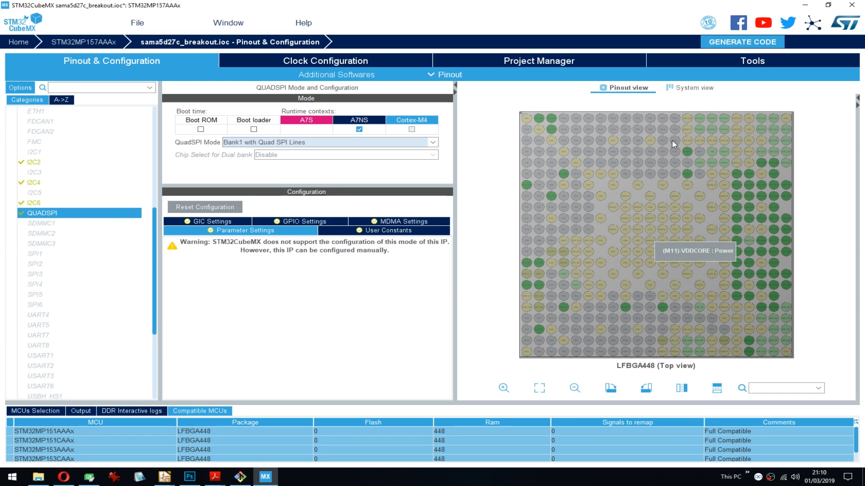
- Try Dual Bank with Quad Lines for QUADSPI and settle on the Bank2 with Quad SPI Lines mode
{"action": "left_click", "coordinate": [317, 144]}
{"action": "left_click", "coordinate": [292, 188]}
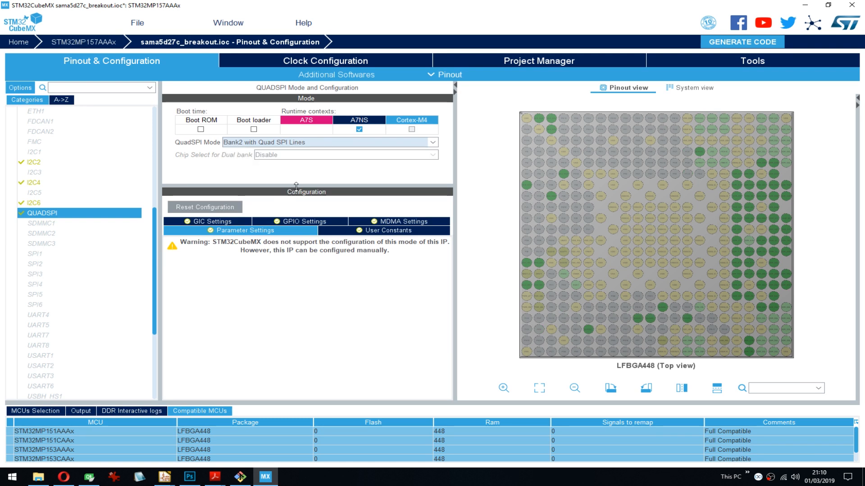
{"action": "left_click", "coordinate": [293, 143]}
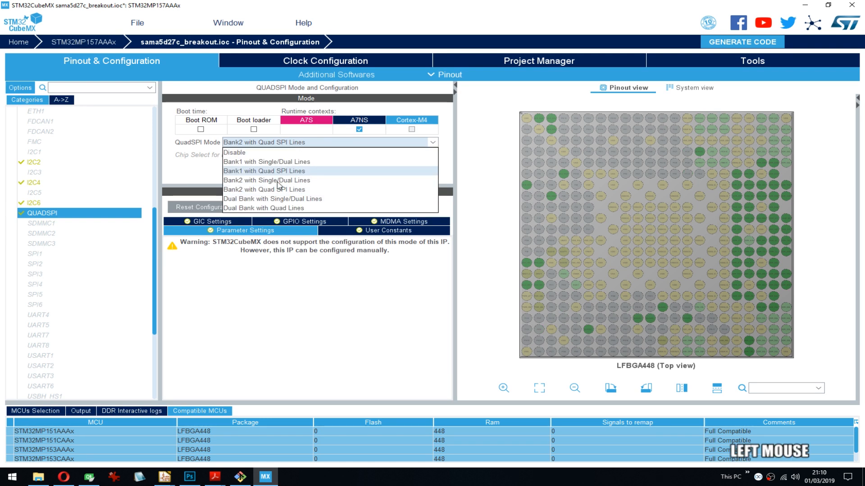
{"action": "left_click", "coordinate": [274, 208]}
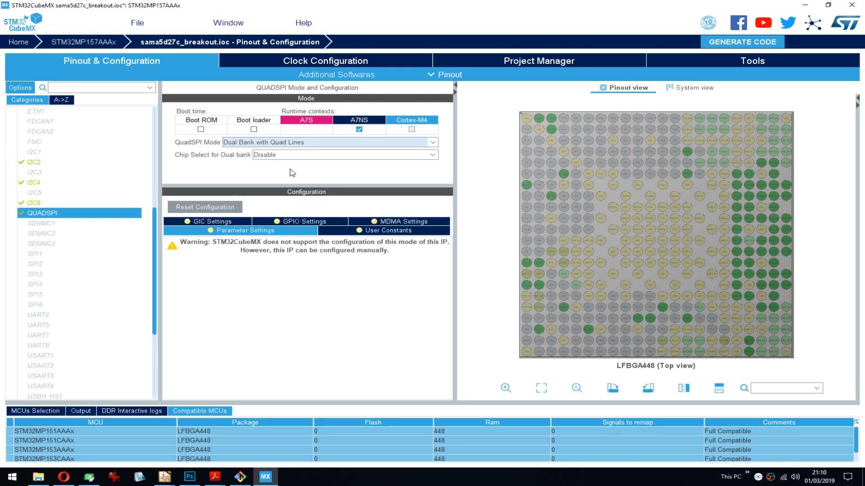
{"action": "left_click", "coordinate": [264, 142]}
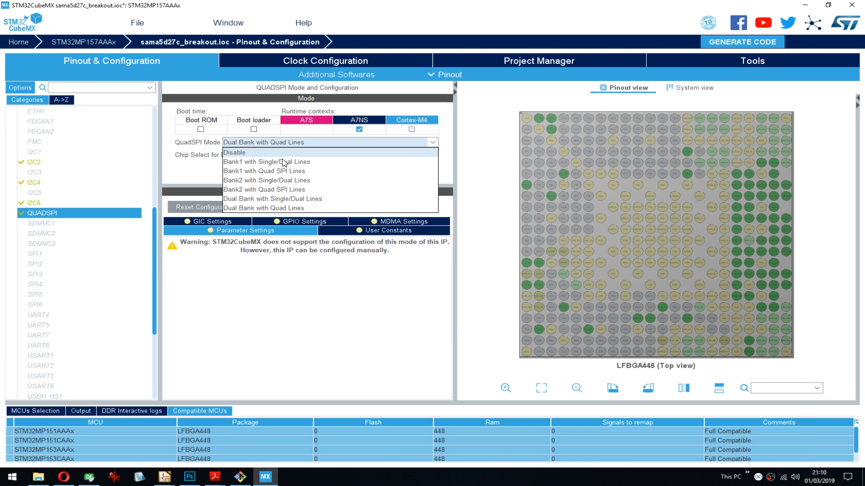
{"action": "left_click", "coordinate": [299, 190]}
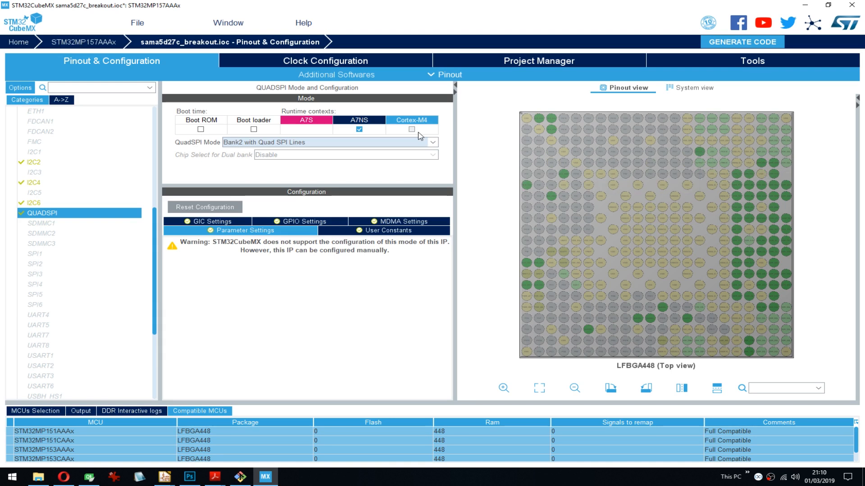
- Check the chip select, clock and data pin locations of QUADSPI Bank2 on the pinout
{"action": "mouse_move", "coordinate": [700, 155]}
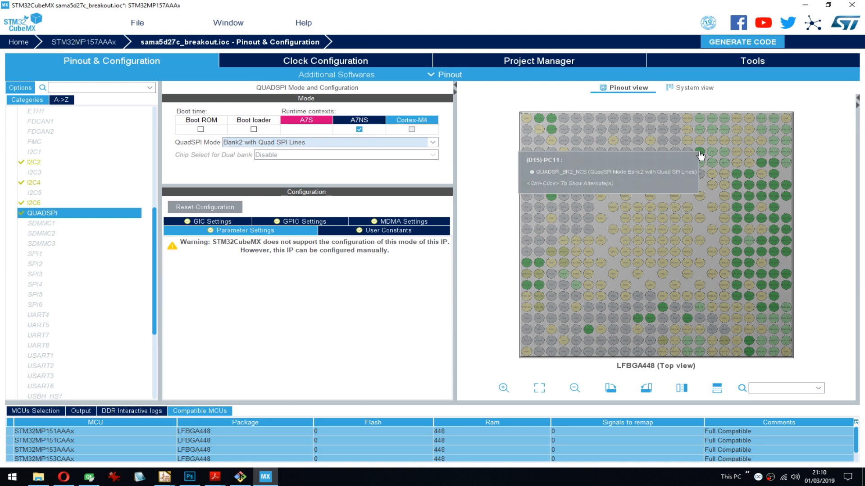
{"action": "mouse_move", "coordinate": [663, 314]}
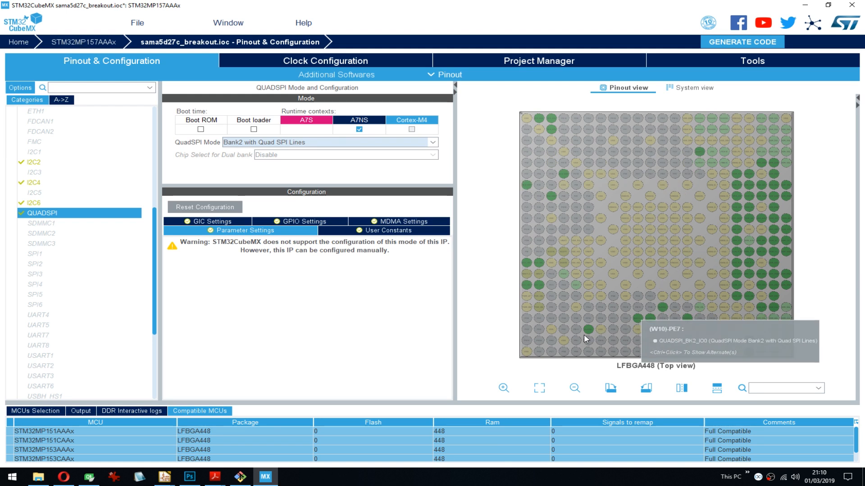
{"action": "mouse_move", "coordinate": [589, 337]}
{"action": "mouse_move", "coordinate": [687, 324]}
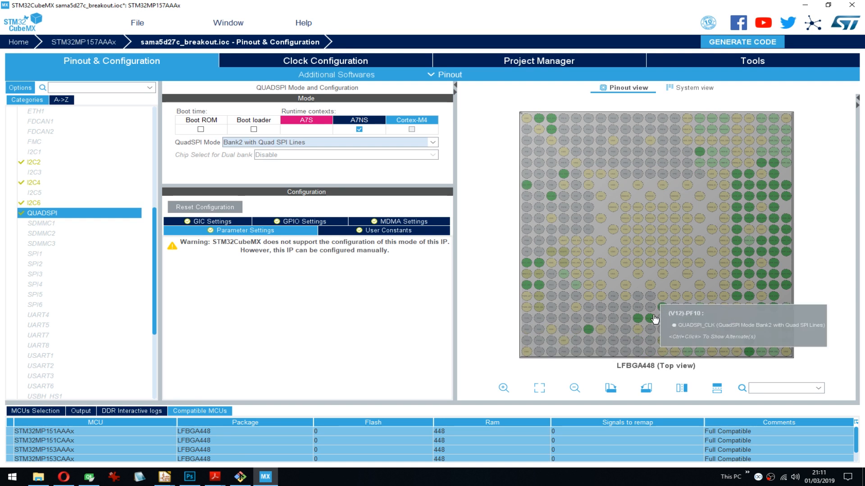
{"action": "mouse_move", "coordinate": [639, 321]}
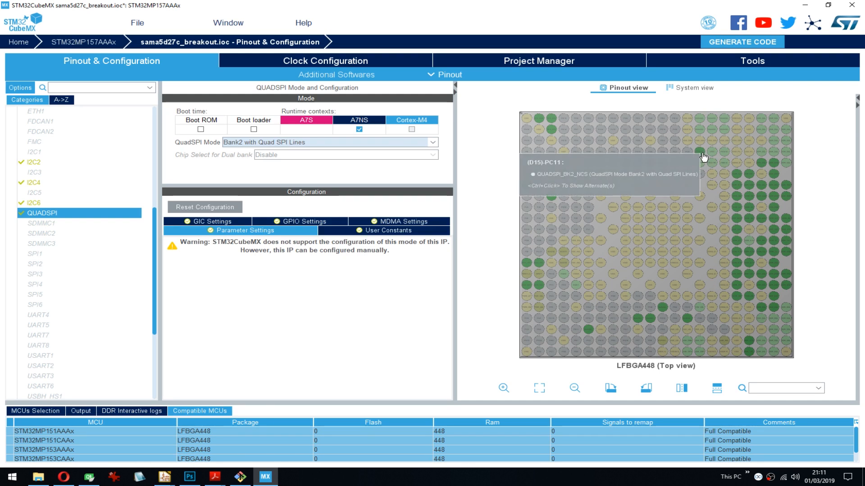
{"action": "left_click", "coordinate": [314, 146]}
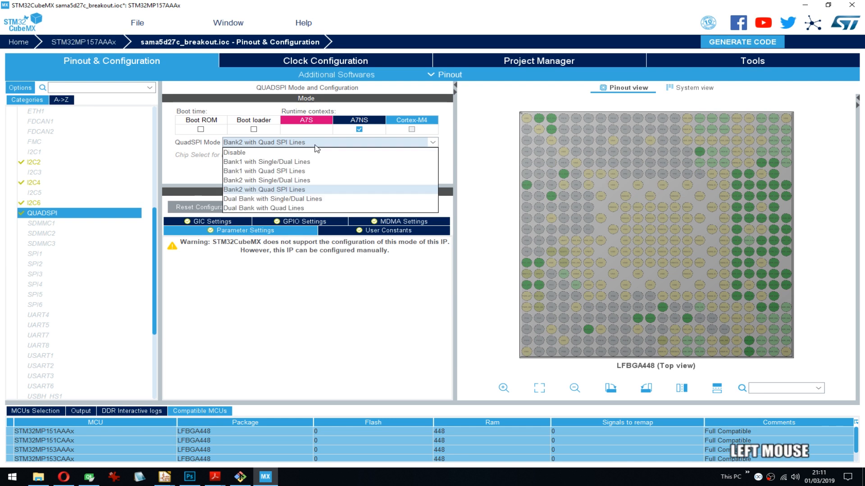
{"action": "left_click", "coordinate": [274, 154]}
- Review QUADSPI's GIC, GPIO, MDMA and user constant settings, including the GPIO configuration of pin PA1
{"action": "left_click", "coordinate": [220, 222]}
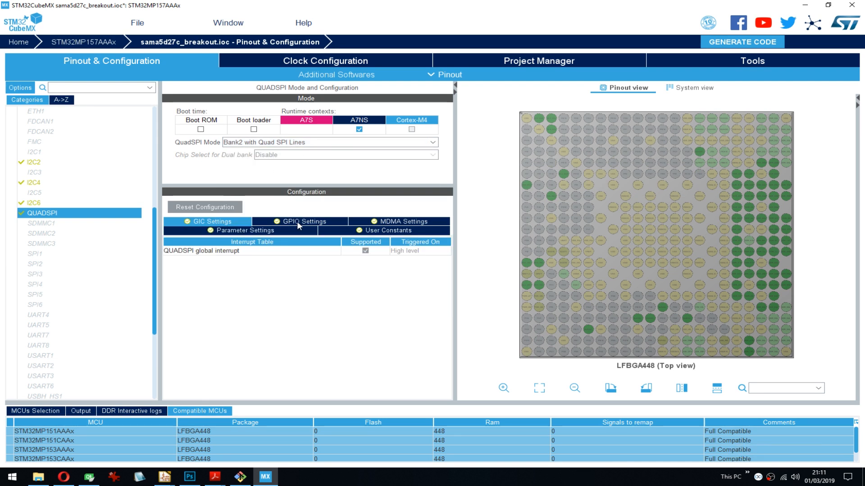
{"action": "left_click", "coordinate": [304, 222]}
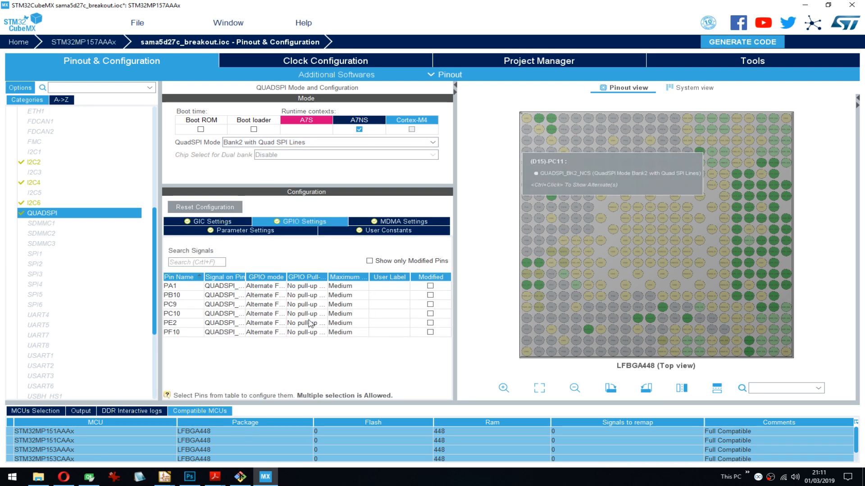
{"action": "left_click", "coordinate": [185, 287]}
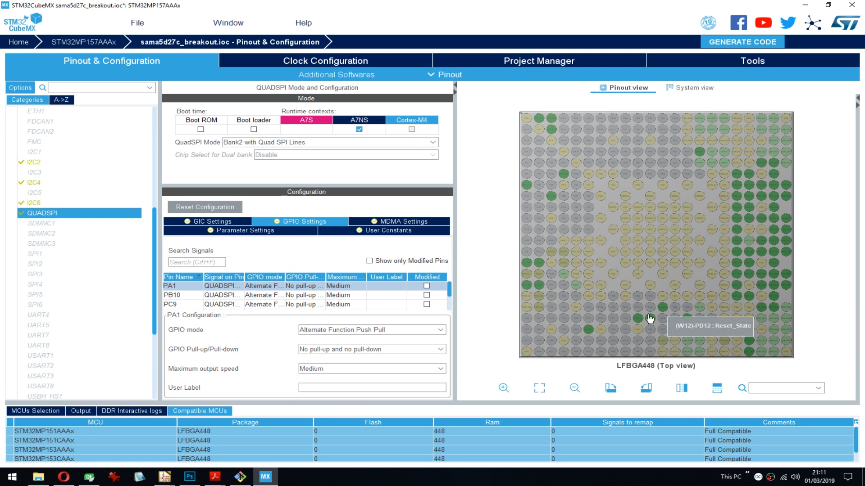
{"action": "left_click", "coordinate": [451, 291]}
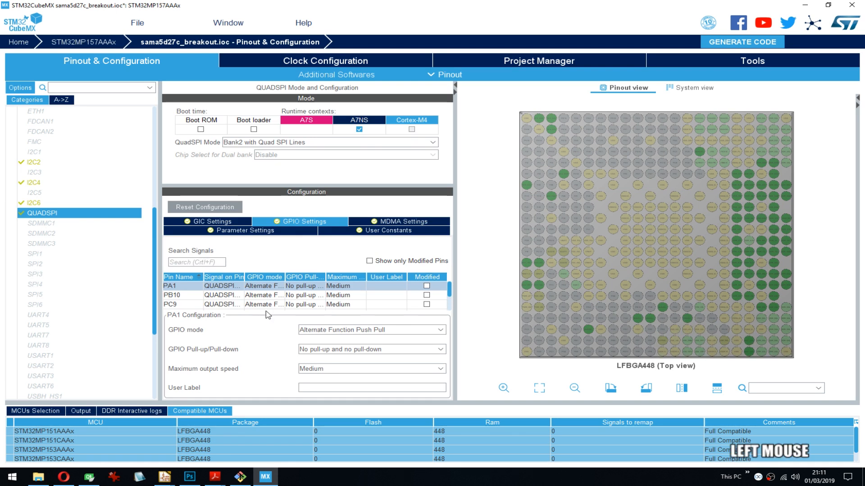
{"action": "left_click", "coordinate": [363, 229]}
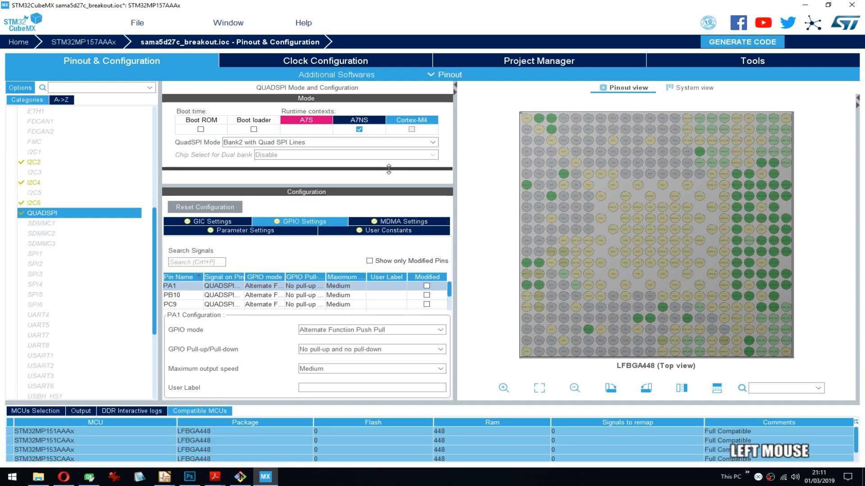
{"action": "left_click", "coordinate": [366, 212]}
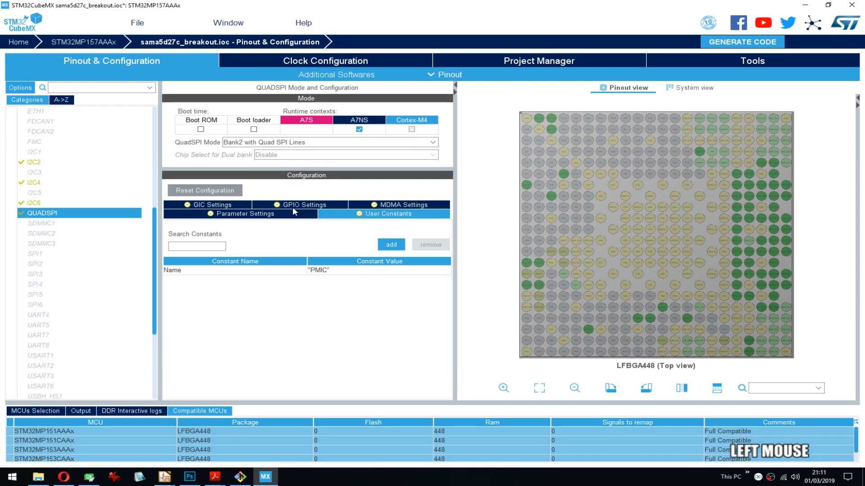
{"action": "left_click", "coordinate": [380, 204]}
{"action": "left_click", "coordinate": [231, 206]}
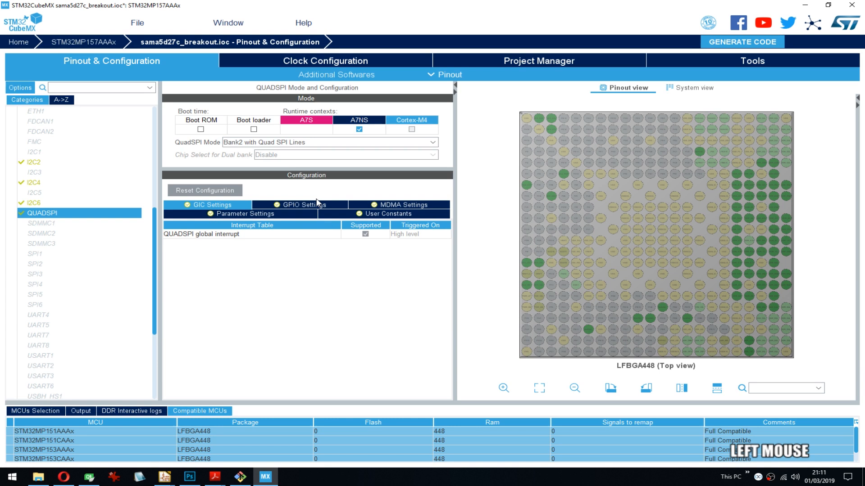
- Widen the Signal on Pin column in QUADSPI's GPIO settings and sort the pins by signal name
{"action": "left_click", "coordinate": [275, 204]}
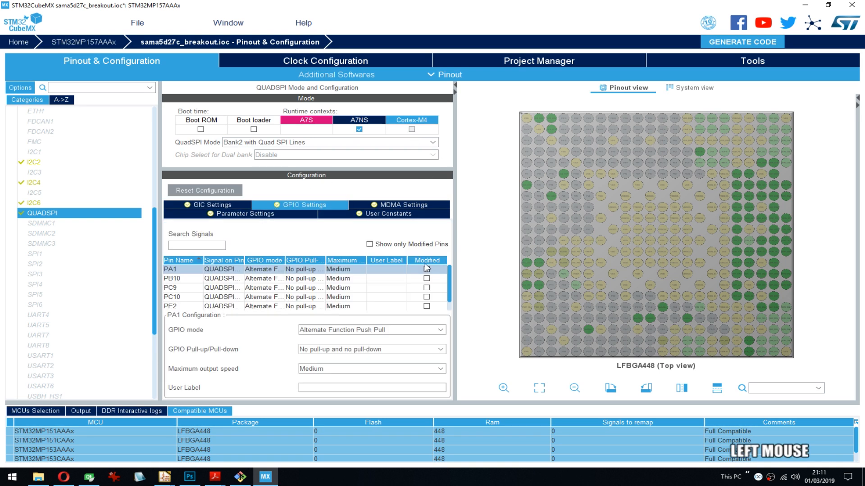
{"action": "scroll", "coordinate": [260, 269], "scroll_direction": "down", "scroll_amount": 1}
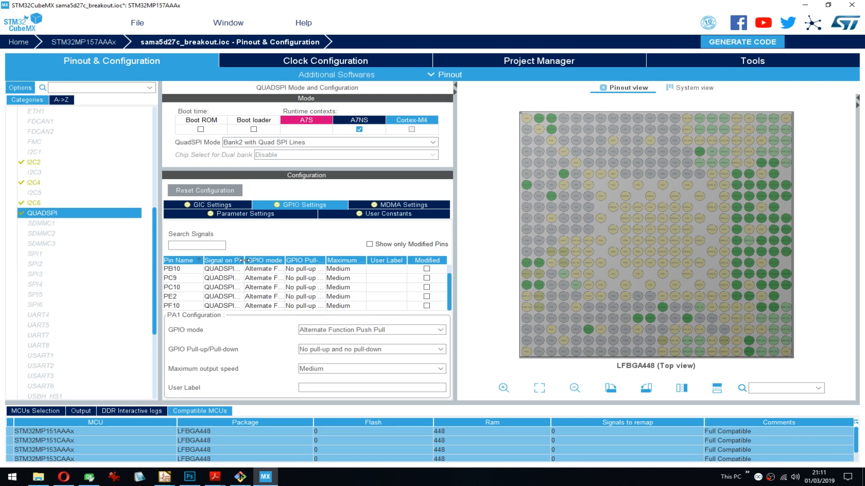
{"action": "left_click_drag", "start_coordinate": [244, 260], "coordinate": [281, 260]}
{"action": "left_click", "coordinate": [263, 261]}
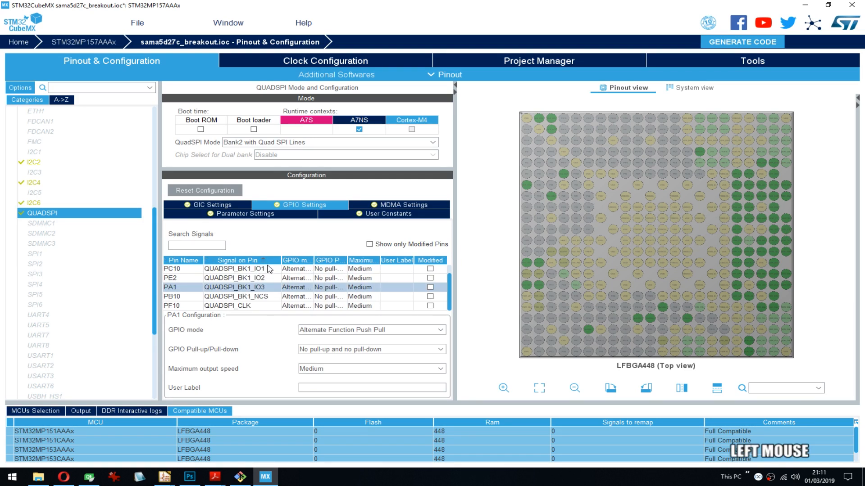
- Examine the GPIO configuration and available options of pin PB10, assigned to QUADSPI_BK1_NCS
{"action": "left_click", "coordinate": [265, 297]}
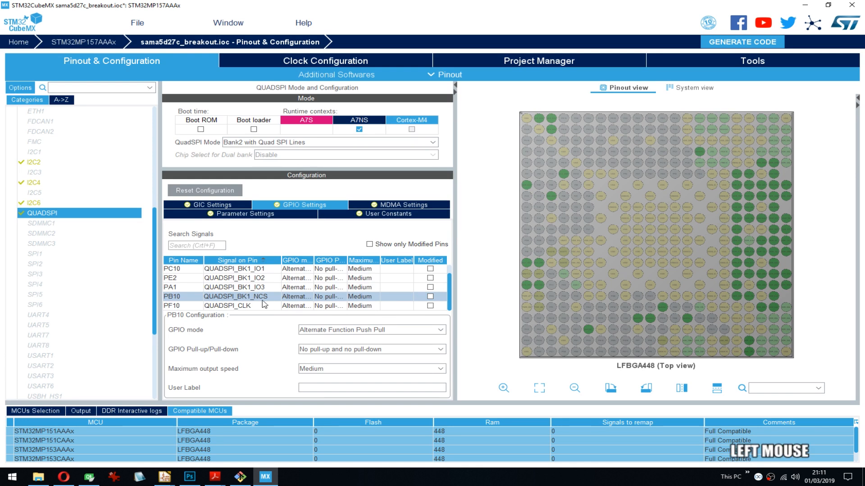
{"action": "left_click", "coordinate": [194, 297]}
{"action": "right_click", "coordinate": [186, 297]}
{"action": "left_click", "coordinate": [186, 298]}
{"action": "right_click", "coordinate": [185, 297]}
{"action": "left_click", "coordinate": [185, 297]}
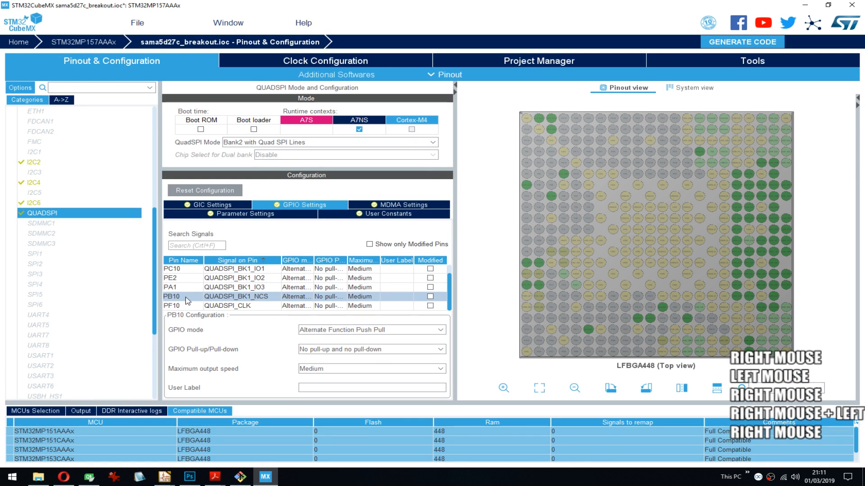
{"action": "scroll", "coordinate": [369, 347], "scroll_direction": "down", "scroll_amount": 1}
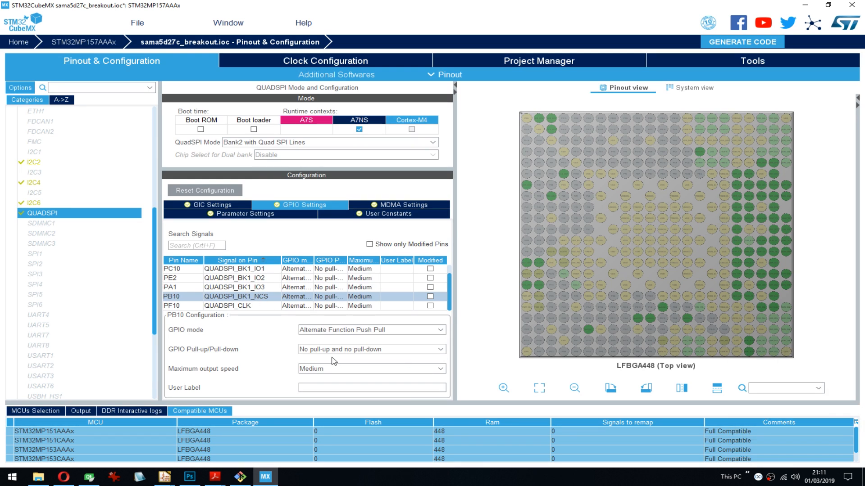
- Check the GPIO mode and pull-up/pull-down choices offered for QUADSPI pin PB10
{"action": "left_click", "coordinate": [185, 298]}
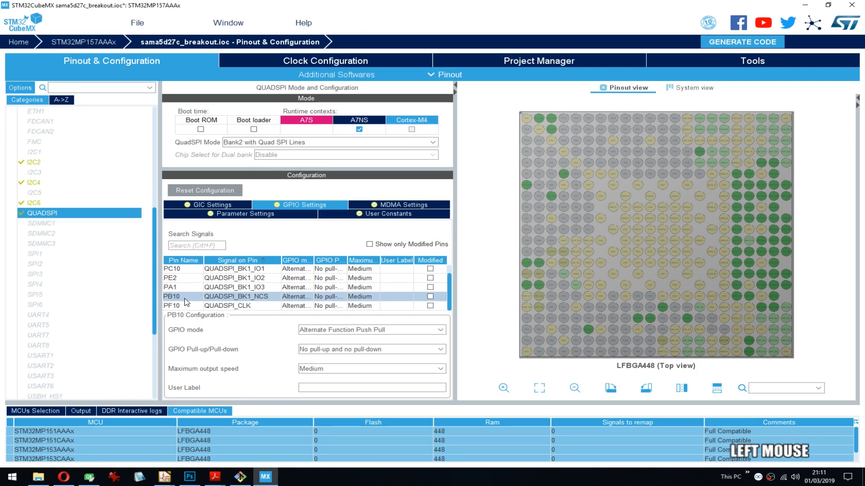
{"action": "left_click", "coordinate": [430, 298]}
{"action": "left_click", "coordinate": [309, 350]}
{"action": "left_click", "coordinate": [311, 349]}
{"action": "left_click", "coordinate": [336, 332]}
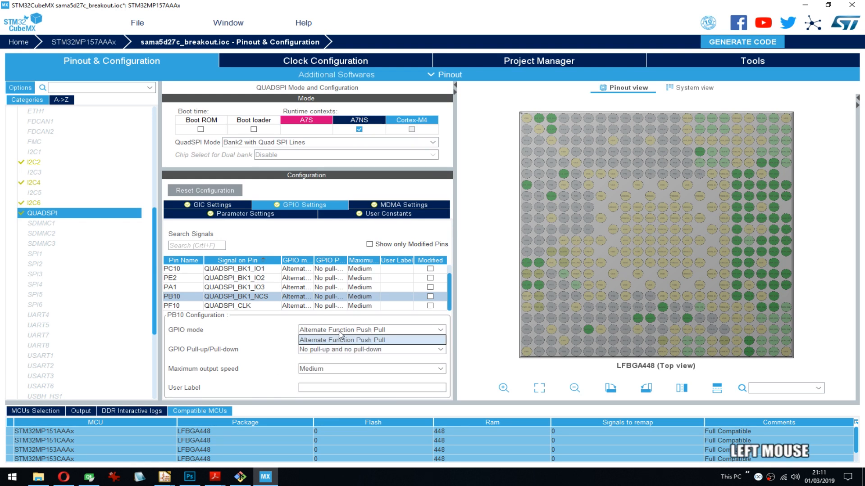
{"action": "left_click", "coordinate": [339, 332]}
- Review QUADSPI's parameter settings, user constants and GIC settings
{"action": "left_click", "coordinate": [241, 216]}
{"action": "left_click", "coordinate": [387, 215]}
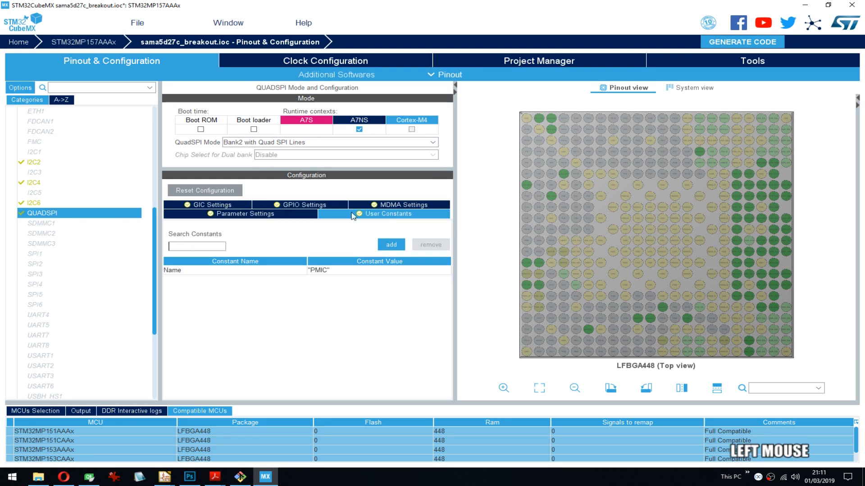
{"action": "left_click", "coordinate": [236, 206]}
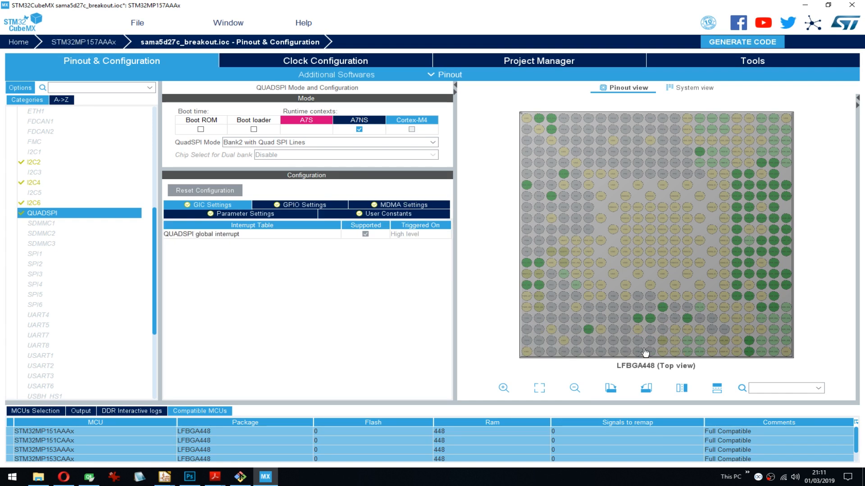
{"action": "mouse_move", "coordinate": [695, 153]}
- Try to assign QUADSPI to the Cortex-M4 runtime context
{"action": "left_click", "coordinate": [410, 132]}
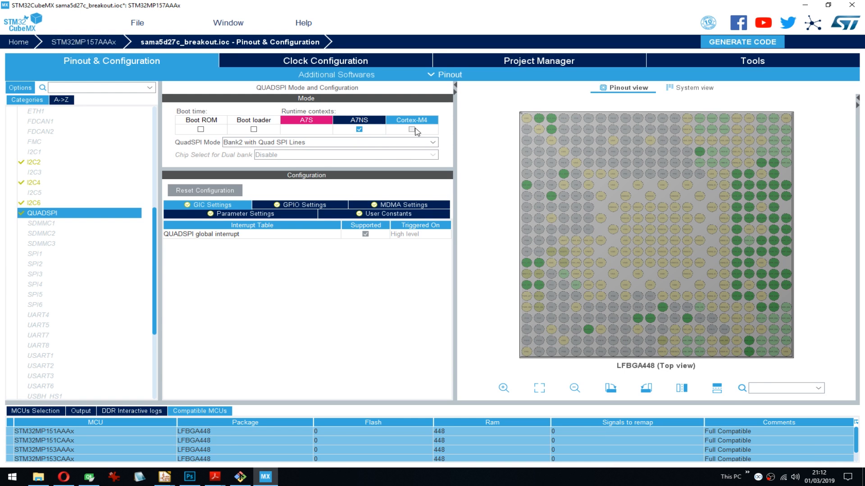
{"action": "left_click", "coordinate": [411, 130]}
{"action": "left_click", "coordinate": [402, 130]}
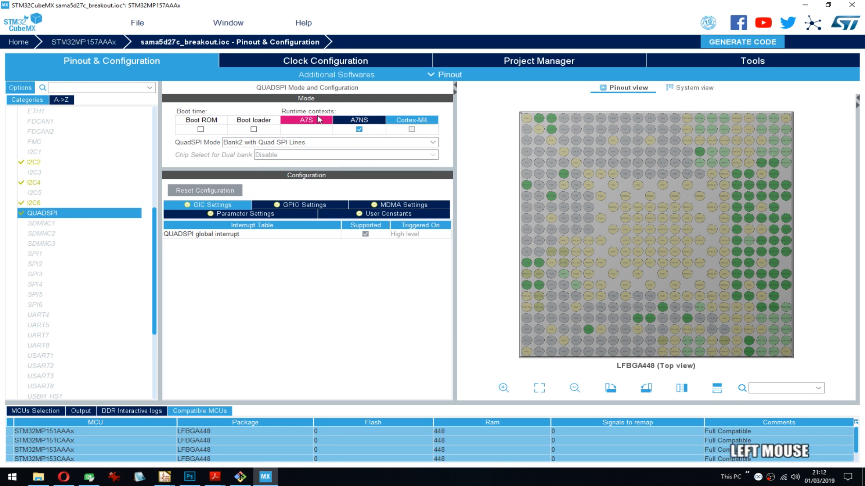
- Inspect the boot-time and runtime context options of SDMMC1 and SDMMC2
{"action": "left_click", "coordinate": [51, 224]}
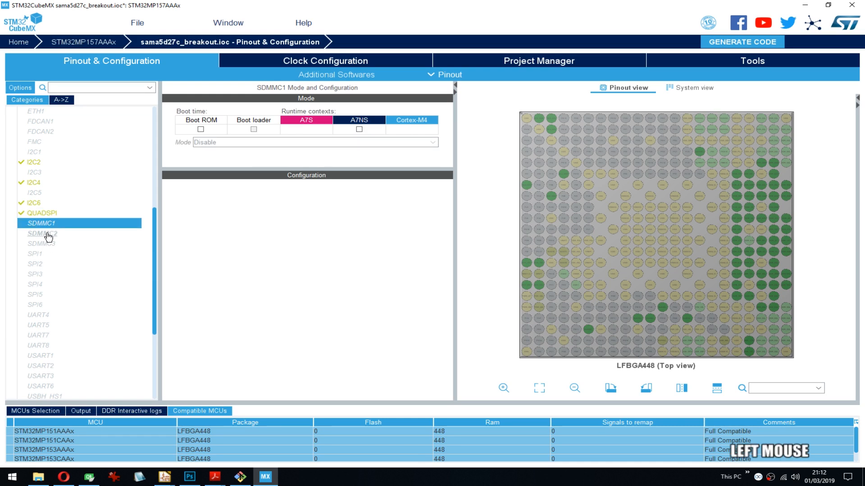
{"action": "left_click", "coordinate": [49, 236]}
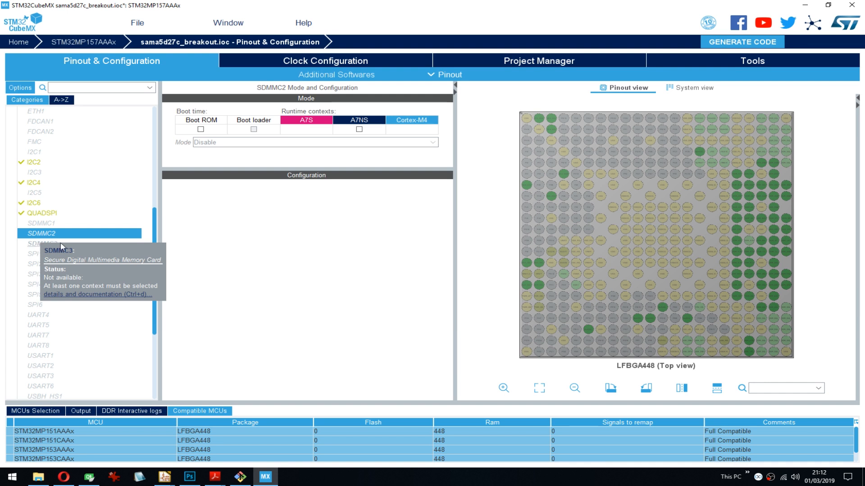
{"action": "left_click_drag", "start_coordinate": [157, 225], "coordinate": [156, 237]}
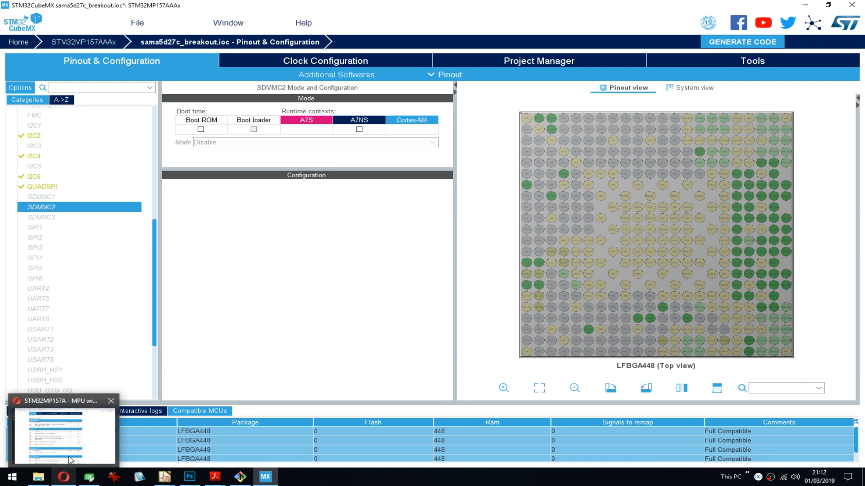
- Switch to the Opera browser and search the web for 8devices in a new tab
{"action": "left_click", "coordinate": [65, 479]}
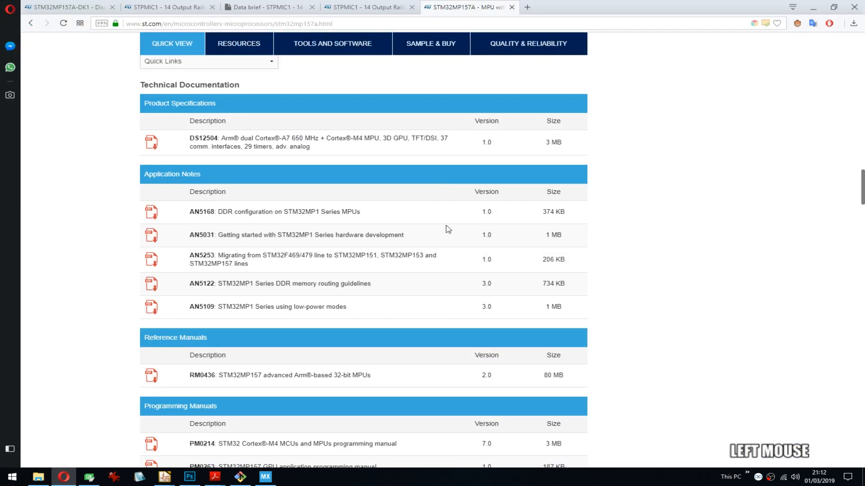
{"action": "left_click", "coordinate": [527, 7]}
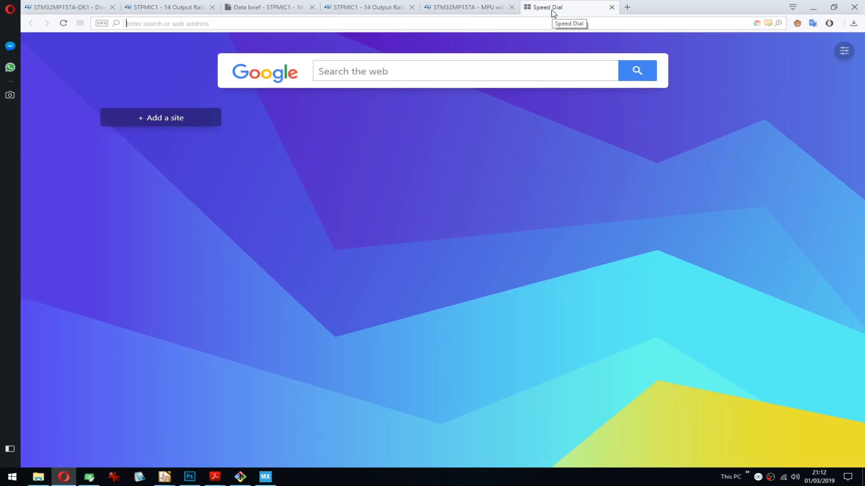
{"action": "type", "text": "8device"}
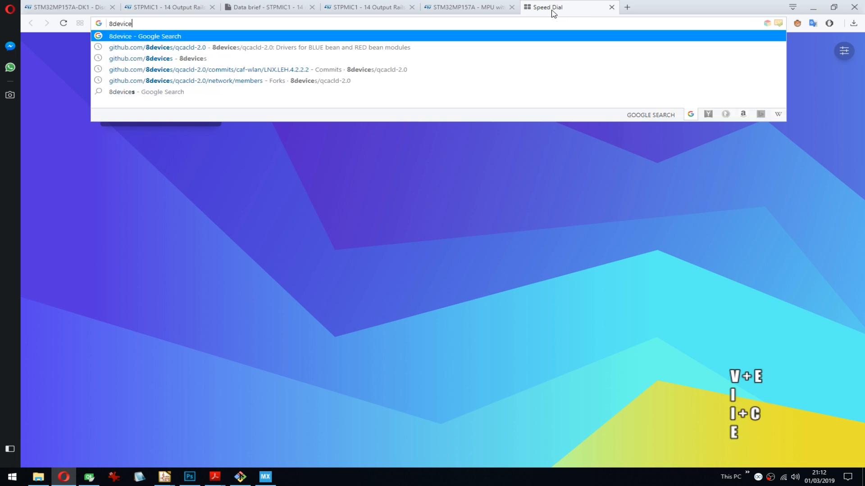
{"action": "key", "text": "Down"}
{"action": "key", "text": "Down"}
{"action": "key", "text": "Up"}
{"action": "key", "text": "Up"}
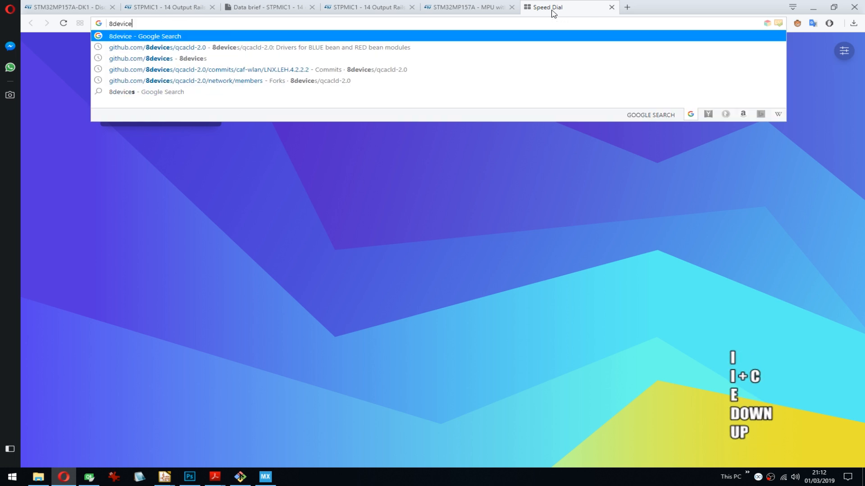
{"action": "key", "text": "Return"}
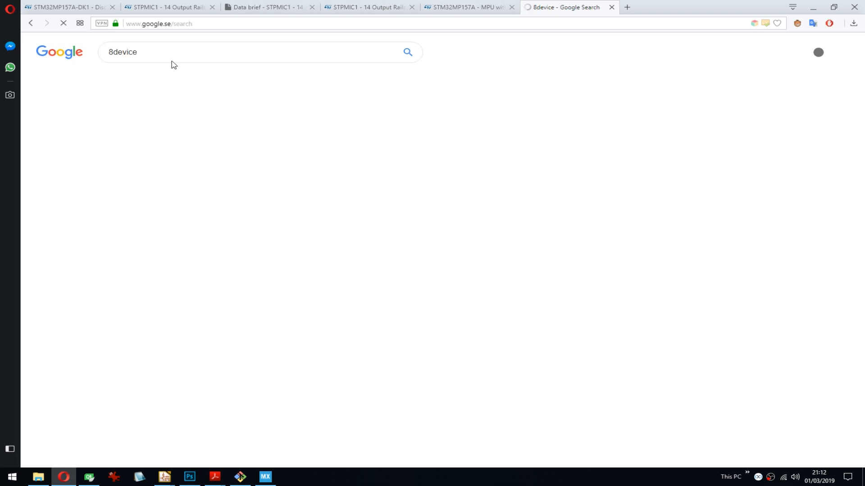
{"action": "left_click", "coordinate": [186, 56]}
{"action": "type", "text": "s"}
{"action": "key", "text": "Return"}
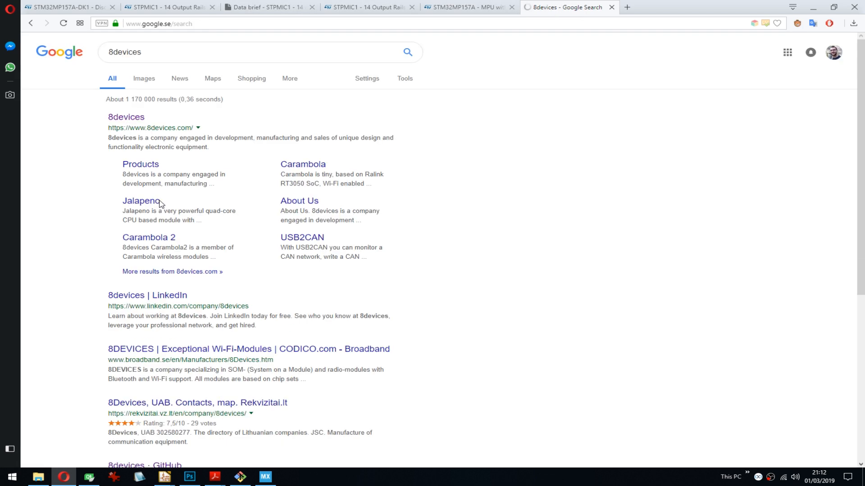
- Open the 8devices products page and go to the RED bean radio module
{"action": "left_click", "coordinate": [151, 168]}
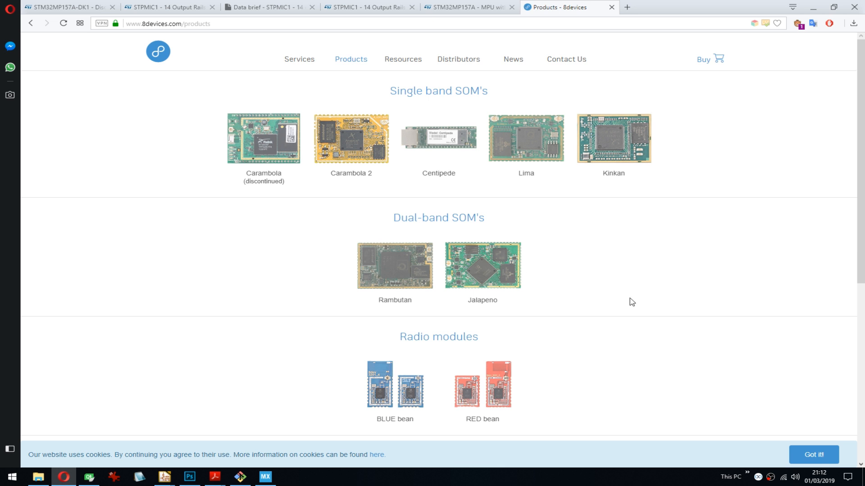
{"action": "scroll", "coordinate": [692, 313], "scroll_direction": "down", "scroll_amount": 4}
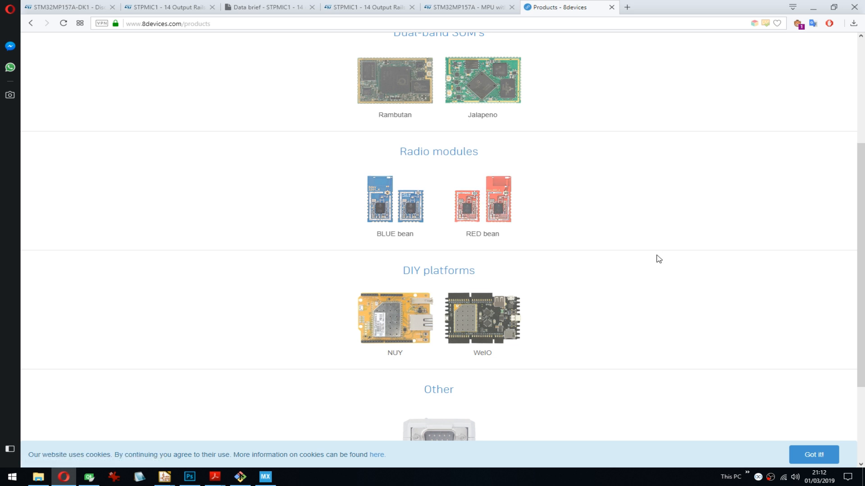
{"action": "left_click", "coordinate": [507, 228]}
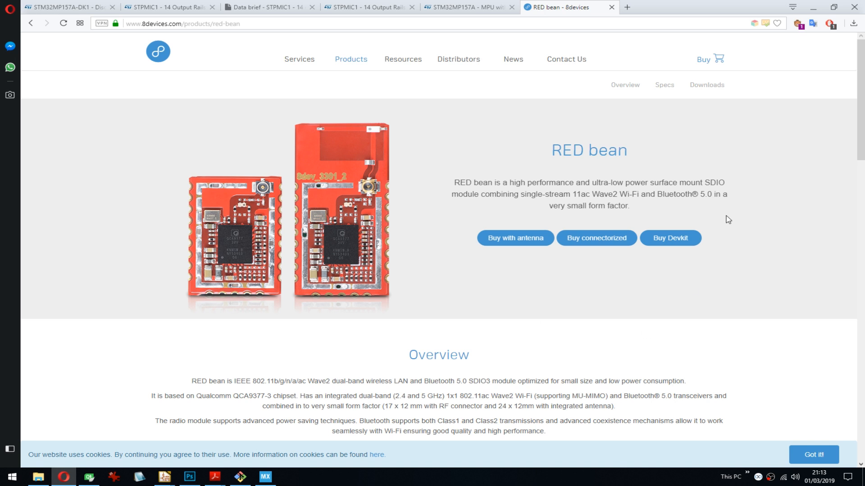
- Read the RED bean module's description, Bluetooth version, overview and specs
{"action": "scroll", "coordinate": [730, 219], "scroll_direction": "down", "scroll_amount": 1}
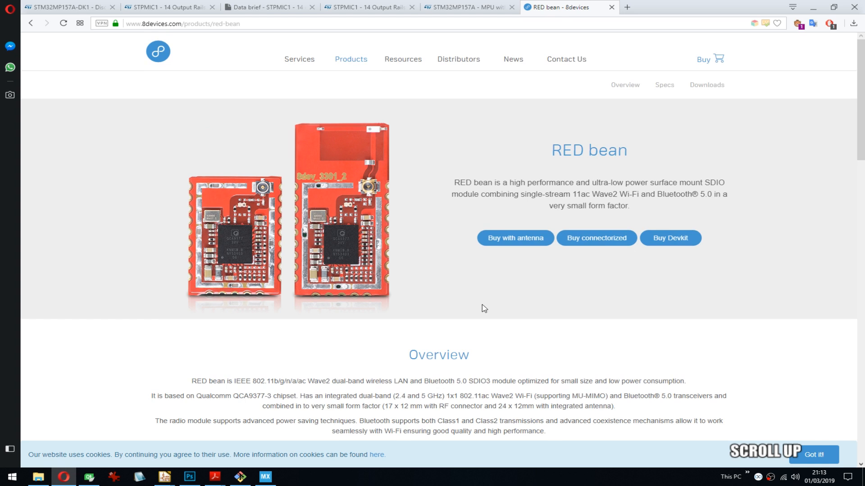
{"action": "scroll", "coordinate": [484, 309], "scroll_direction": "down", "scroll_amount": 2}
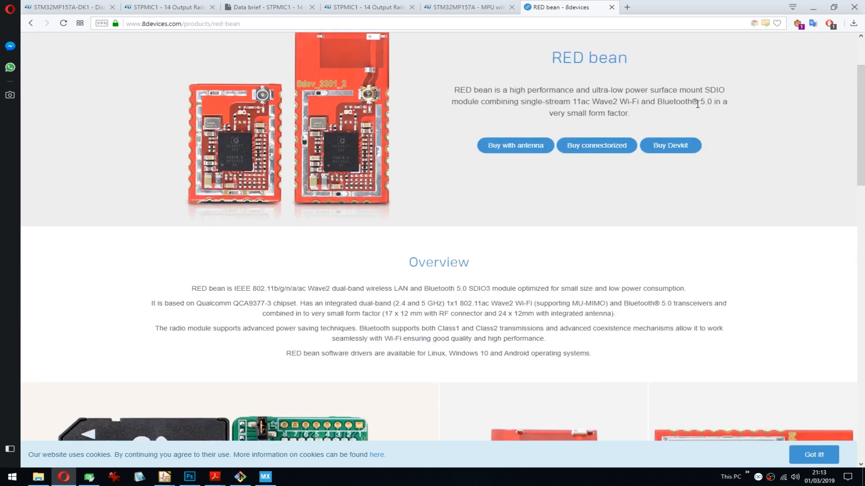
{"action": "left_click_drag", "start_coordinate": [658, 101], "coordinate": [755, 123]}
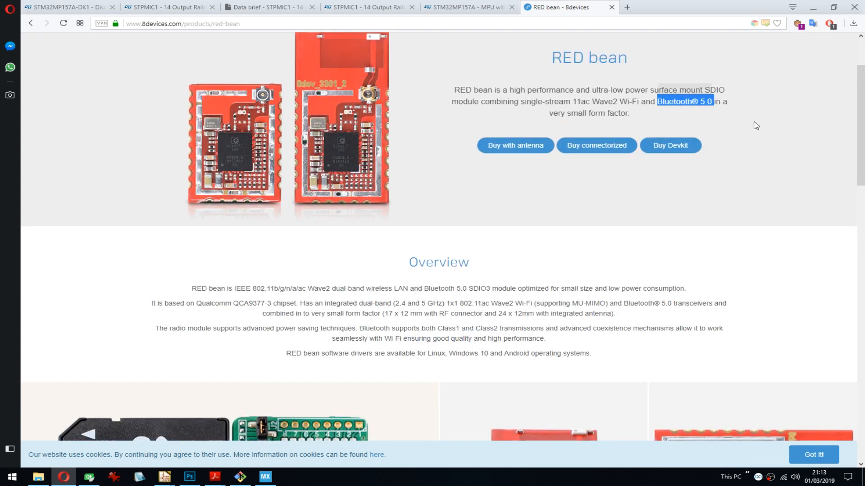
{"action": "left_click", "coordinate": [756, 126]}
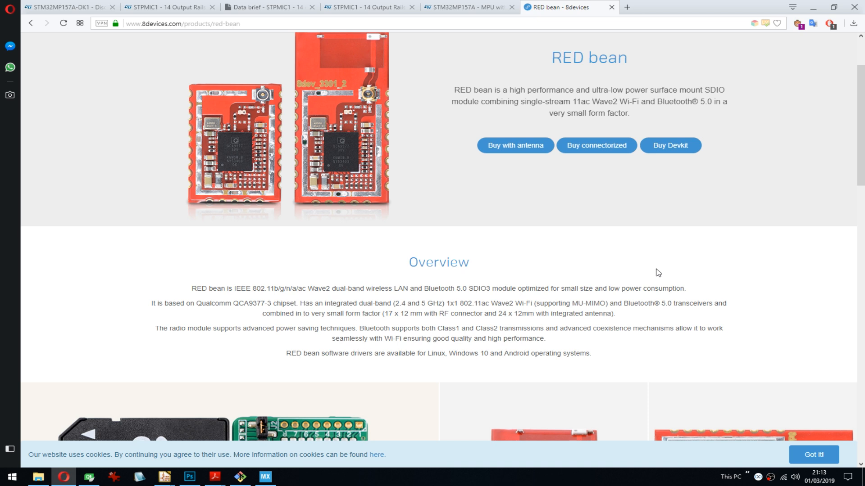
{"action": "scroll", "coordinate": [703, 244], "scroll_direction": "down", "scroll_amount": 10}
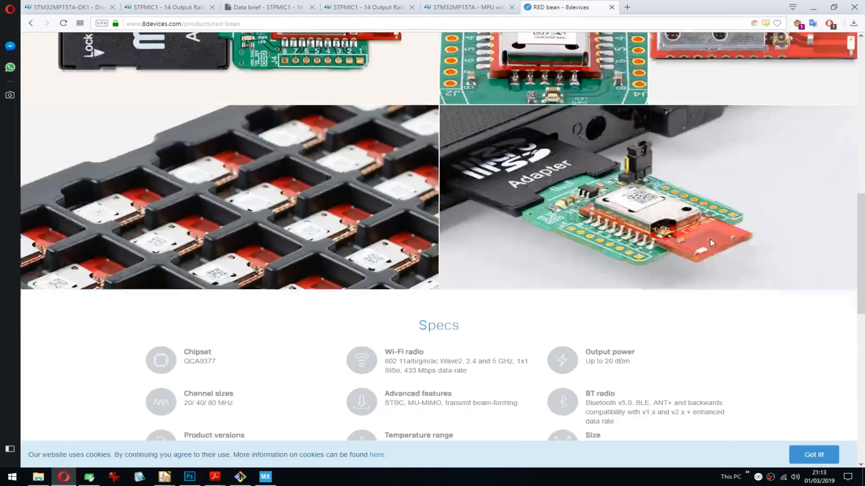
{"action": "scroll", "coordinate": [704, 242], "scroll_direction": "down", "scroll_amount": 4}
{"action": "scroll", "coordinate": [689, 240], "scroll_direction": "up", "scroll_amount": 14}
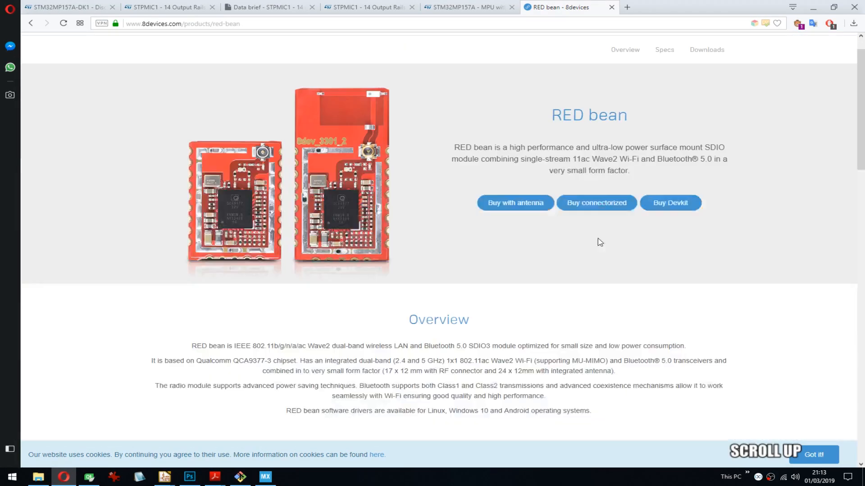
{"action": "scroll", "coordinate": [600, 243], "scroll_direction": "up", "scroll_amount": 1}
- Return to the product list and review the BLUE bean module's overview, specs and development board details
{"action": "key", "text": "alt+Left"}
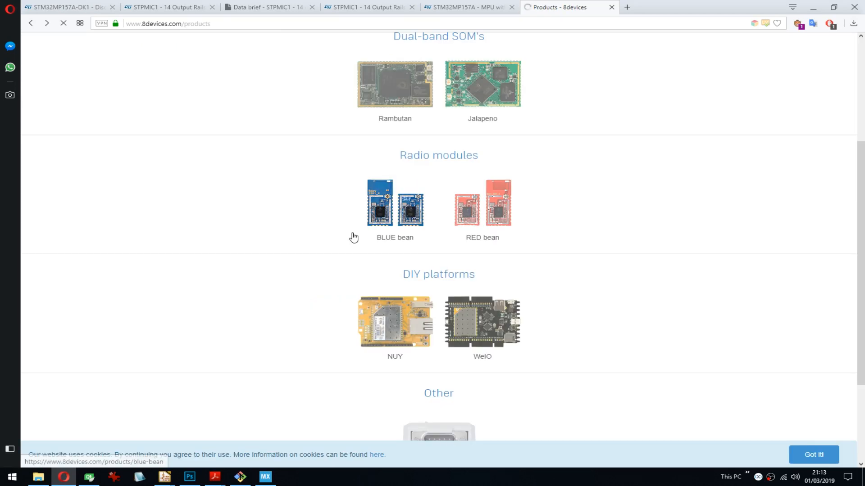
{"action": "left_click", "coordinate": [385, 212]}
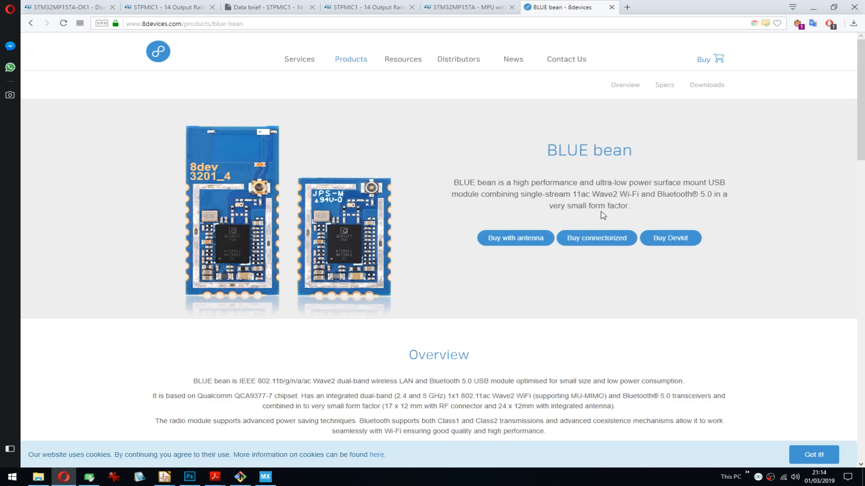
{"action": "scroll", "coordinate": [486, 272], "scroll_direction": "down", "scroll_amount": 4}
{"action": "scroll", "coordinate": [486, 271], "scroll_direction": "down", "scroll_amount": 14}
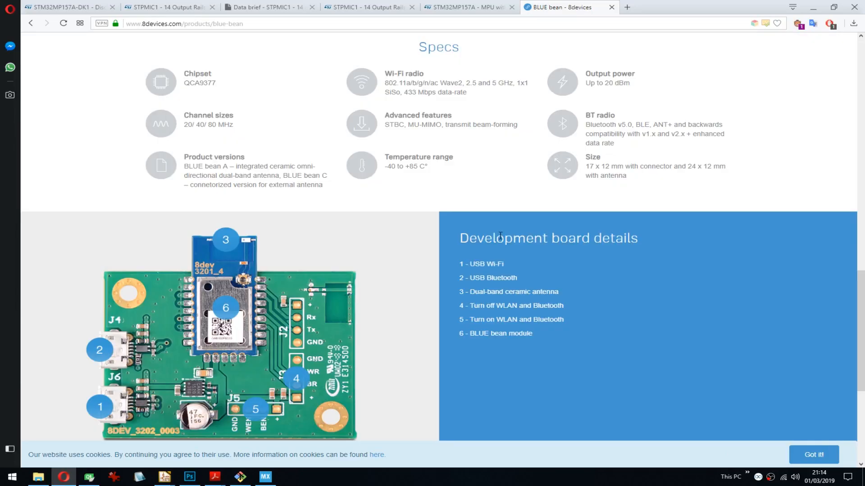
{"action": "scroll", "coordinate": [609, 250], "scroll_direction": "down", "scroll_amount": 3}
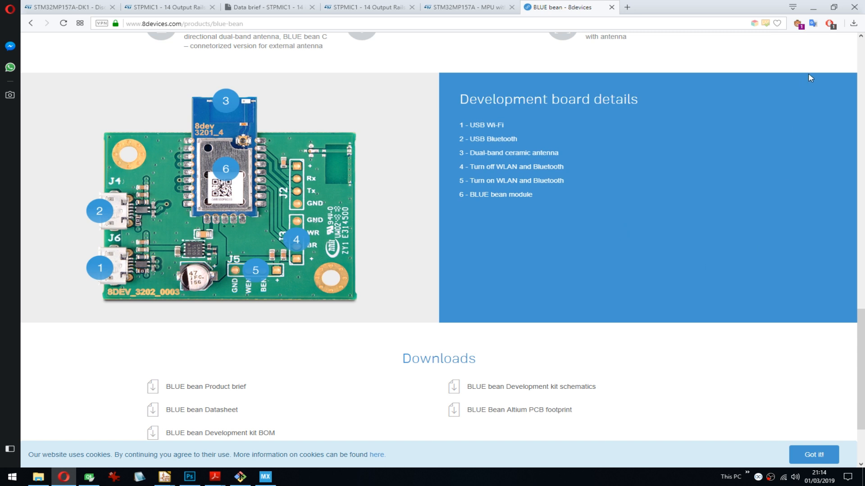
- Return to STM32CubeMX and compare the runtime contexts available for SDMMC1, SDMMC2 and SDMMC3
{"action": "left_click", "coordinate": [817, 11]}
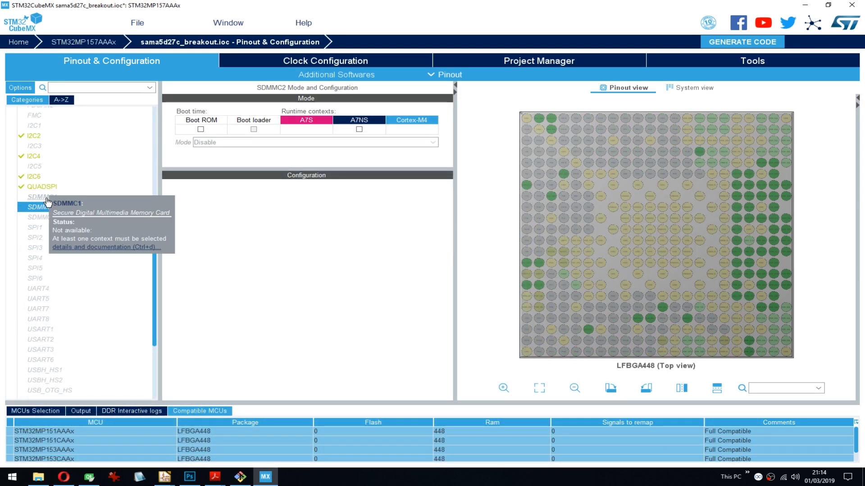
{"action": "left_click", "coordinate": [48, 202]}
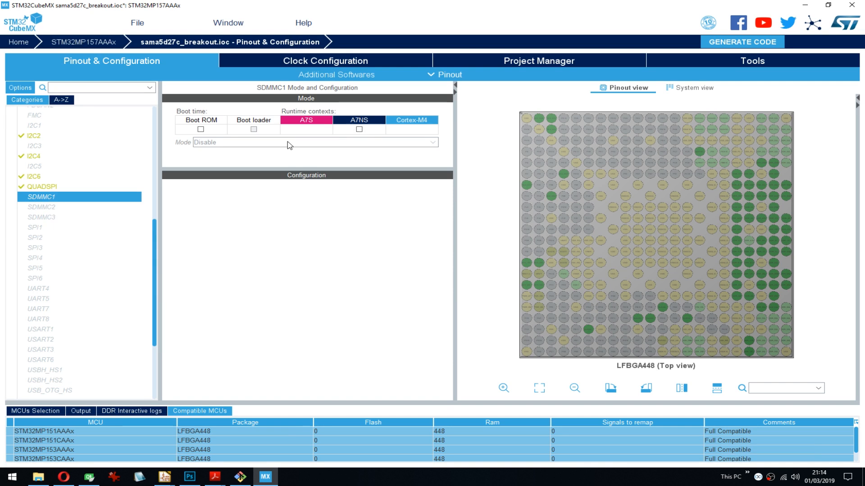
{"action": "left_click", "coordinate": [57, 209]}
{"action": "left_click", "coordinate": [52, 218]}
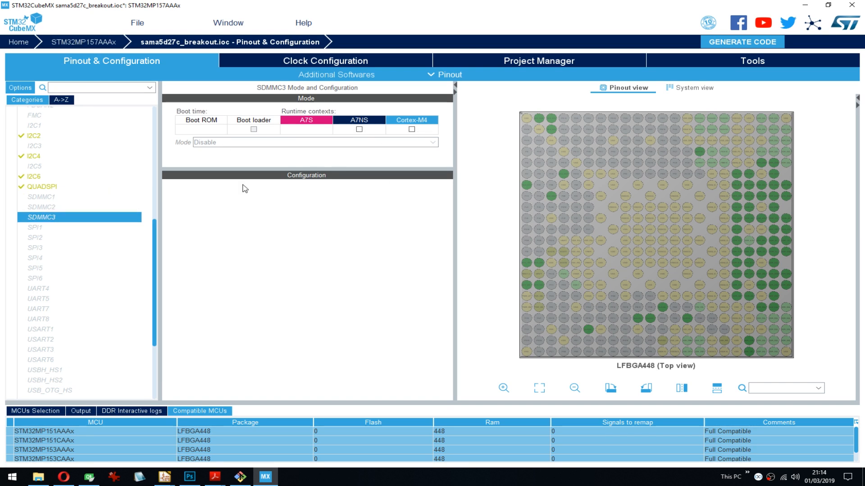
- Enable SDMMC1 for the A7NS context and set its mode to SD 4 bits Wide bus
{"action": "left_click", "coordinate": [48, 197]}
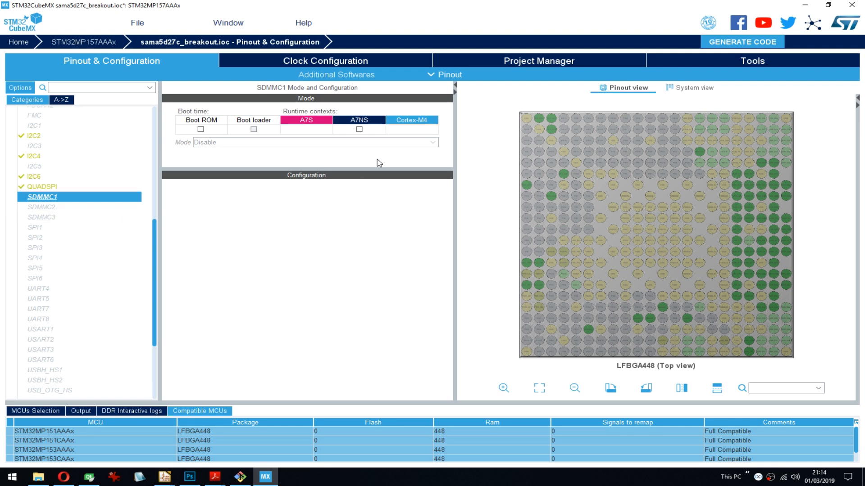
{"action": "left_click", "coordinate": [359, 129]}
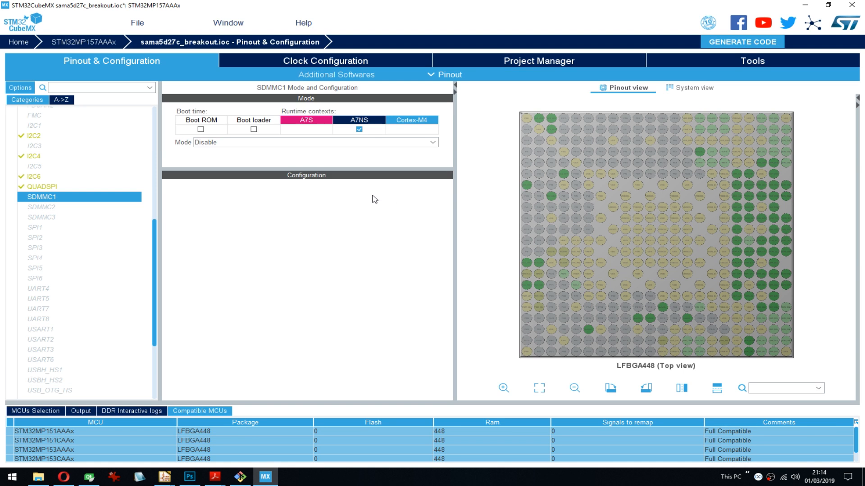
{"action": "left_click", "coordinate": [260, 143]}
{"action": "scroll", "coordinate": [270, 155], "scroll_direction": "down", "scroll_amount": 1}
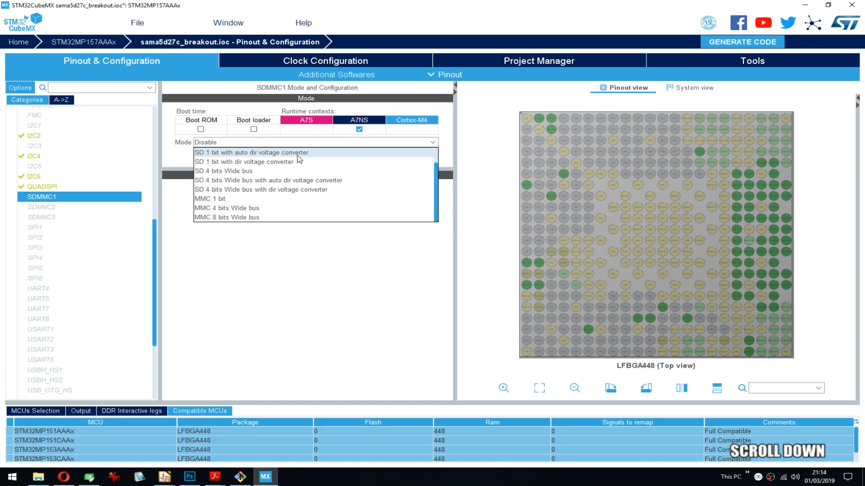
{"action": "scroll", "coordinate": [283, 160], "scroll_direction": "up", "scroll_amount": 1}
{"action": "scroll", "coordinate": [281, 185], "scroll_direction": "down", "scroll_amount": 1}
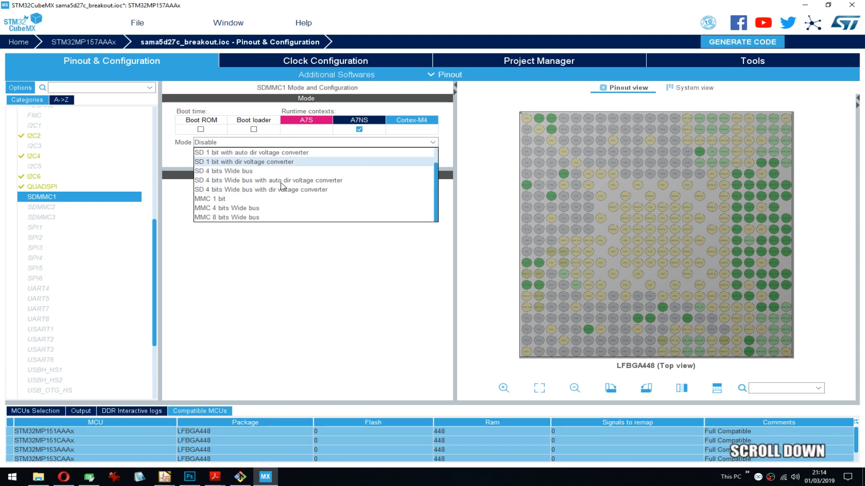
{"action": "scroll", "coordinate": [277, 171], "scroll_direction": "up", "scroll_amount": 1}
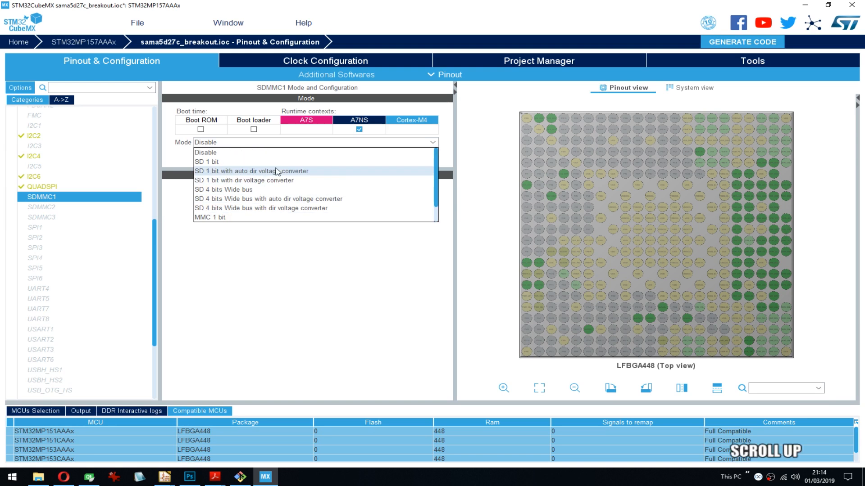
{"action": "left_click", "coordinate": [264, 194]}
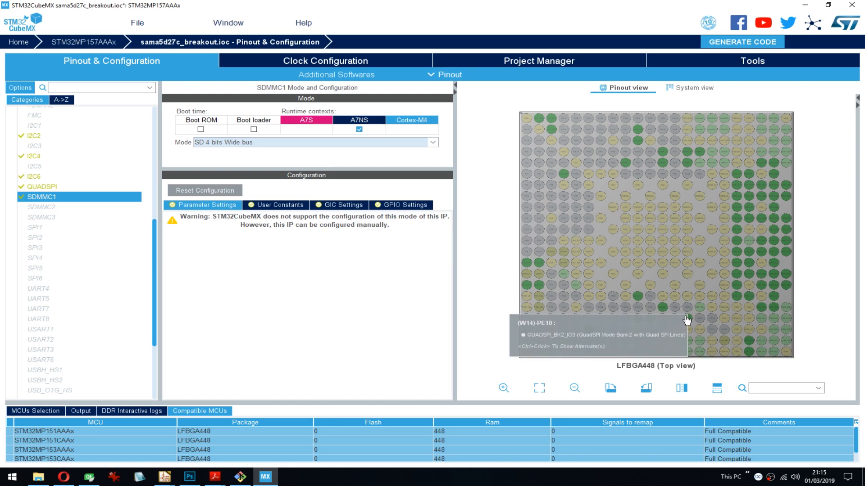
- Set SDMMC1's mode to Disable and back to SD 4 bits Wide bus to compare the pins it occupies
{"action": "left_click", "coordinate": [271, 143]}
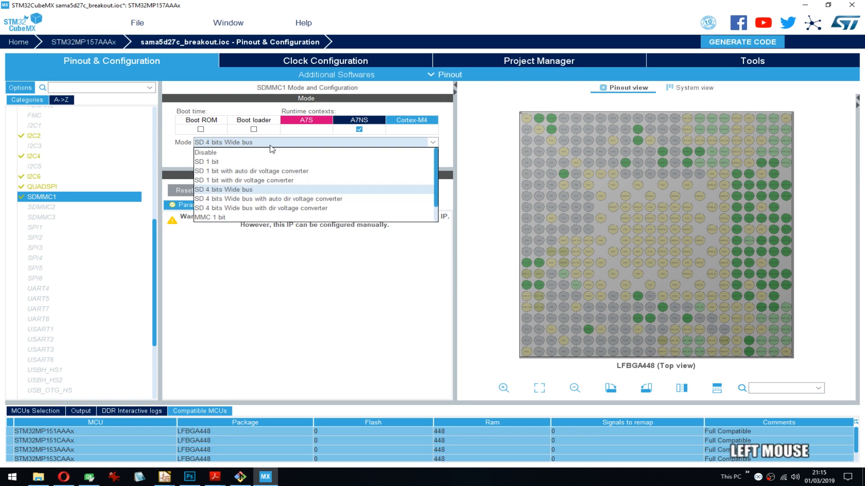
{"action": "left_click", "coordinate": [212, 152]}
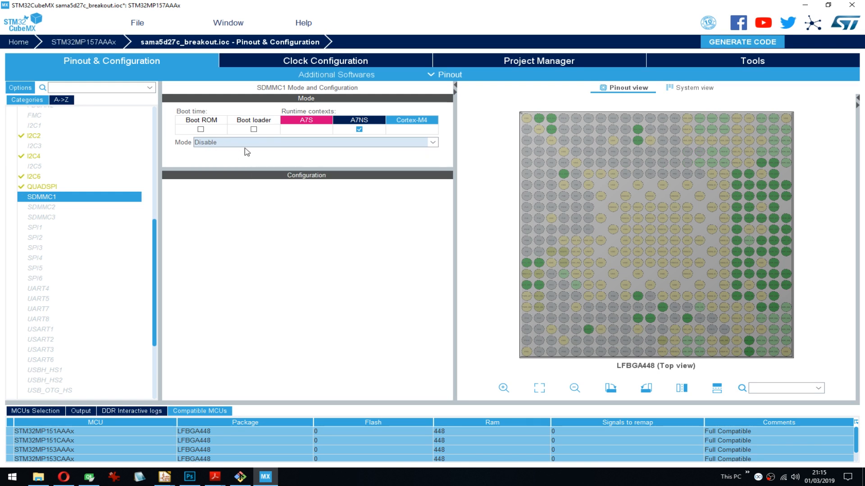
{"action": "left_click", "coordinate": [258, 143]}
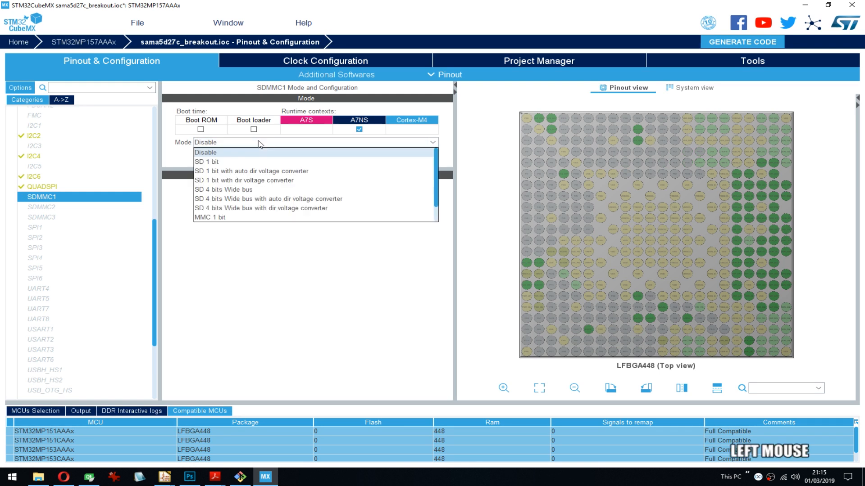
{"action": "left_click", "coordinate": [234, 190]}
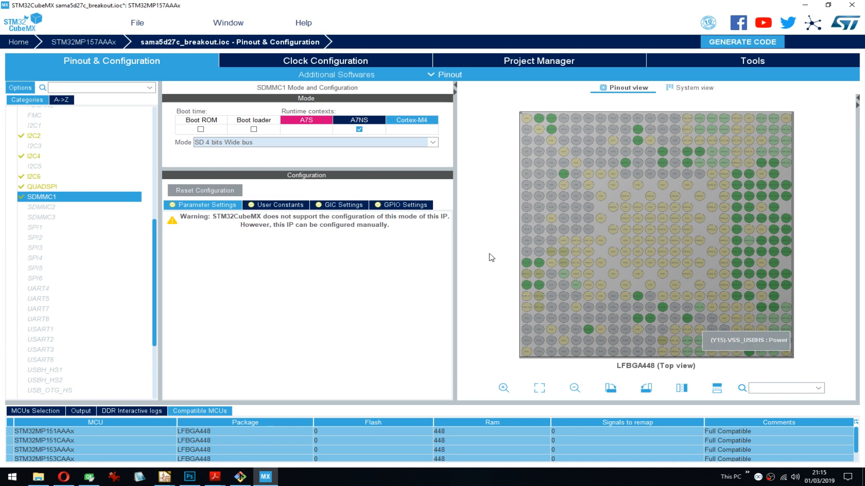
{"action": "left_click", "coordinate": [263, 143]}
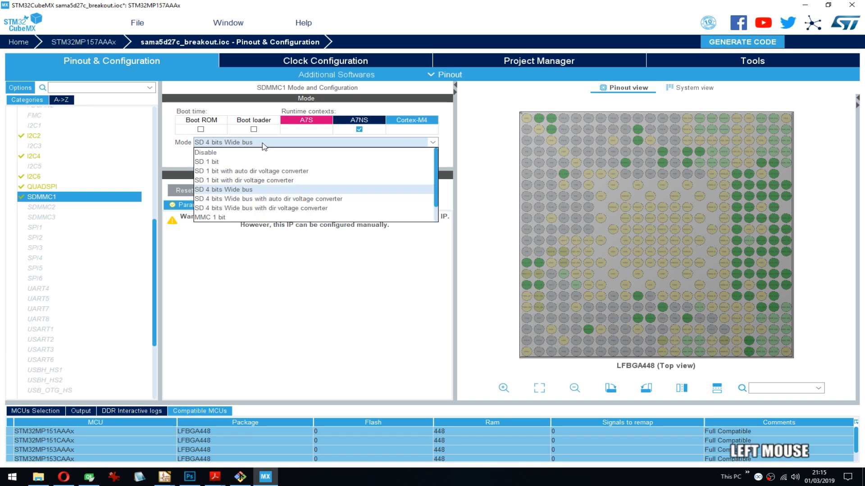
{"action": "left_click", "coordinate": [263, 143]}
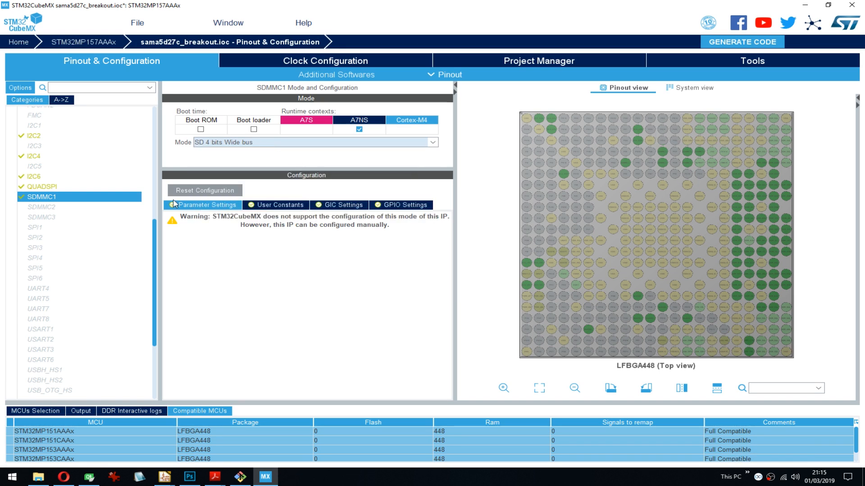
- Enable SDMMC2 for the A7NS context in the SD 4 bits Wide bus with auto dir voltage converter mode
{"action": "left_click", "coordinate": [41, 208]}
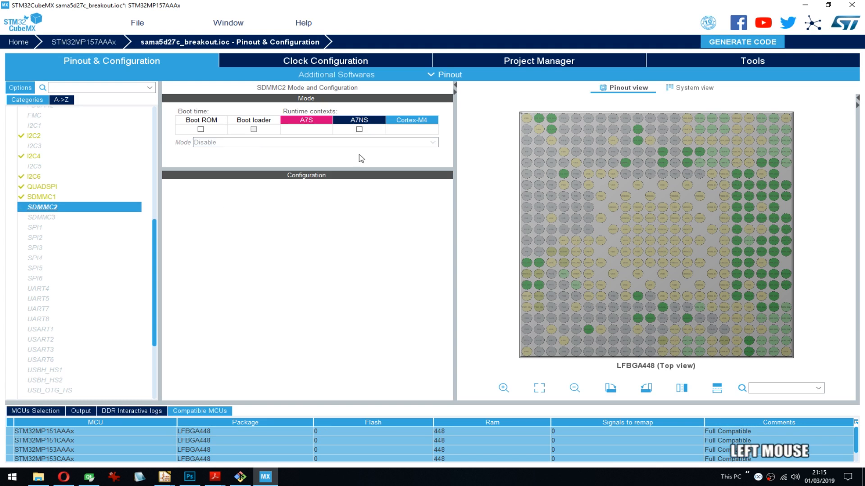
{"action": "left_click", "coordinate": [359, 129]}
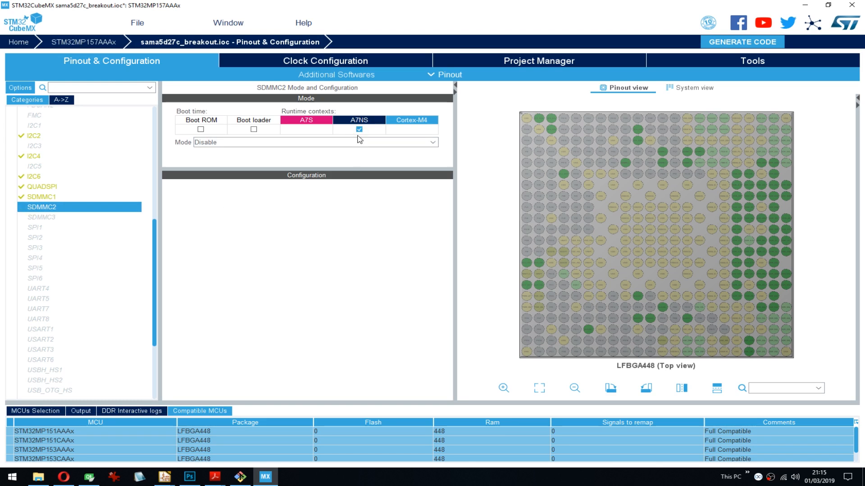
{"action": "left_click", "coordinate": [359, 130]}
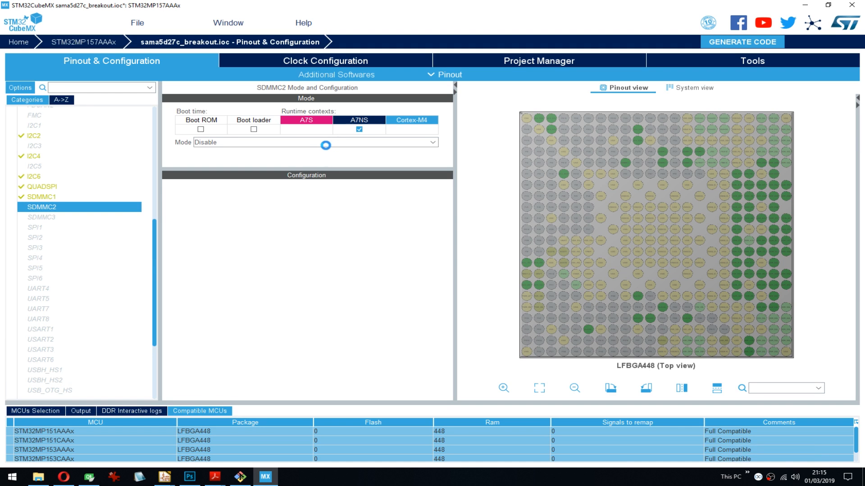
{"action": "left_click", "coordinate": [360, 130]}
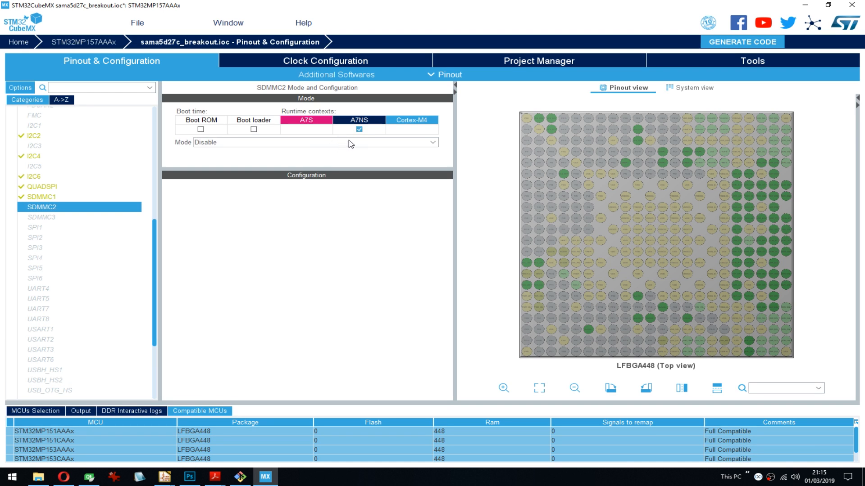
{"action": "left_click", "coordinate": [351, 144]}
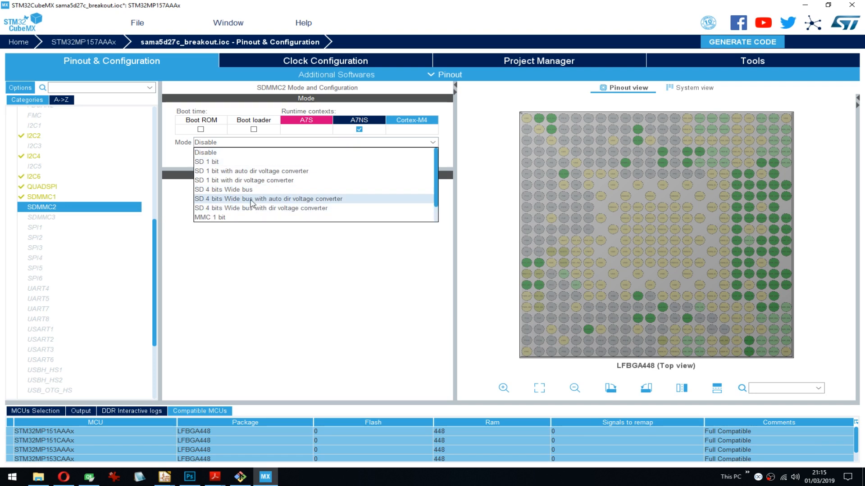
{"action": "left_click", "coordinate": [341, 201]}
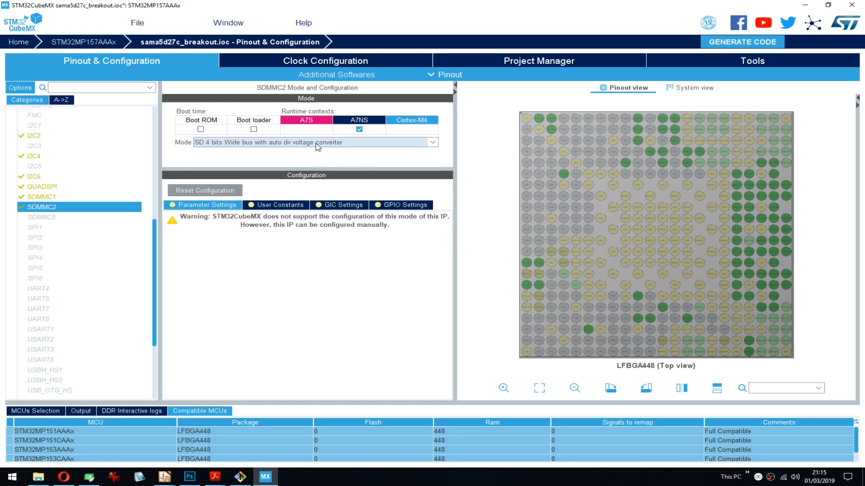
- Disable SDMMC2's current mode and set it to SD 4 bits Wide bus
{"action": "left_click", "coordinate": [341, 145]}
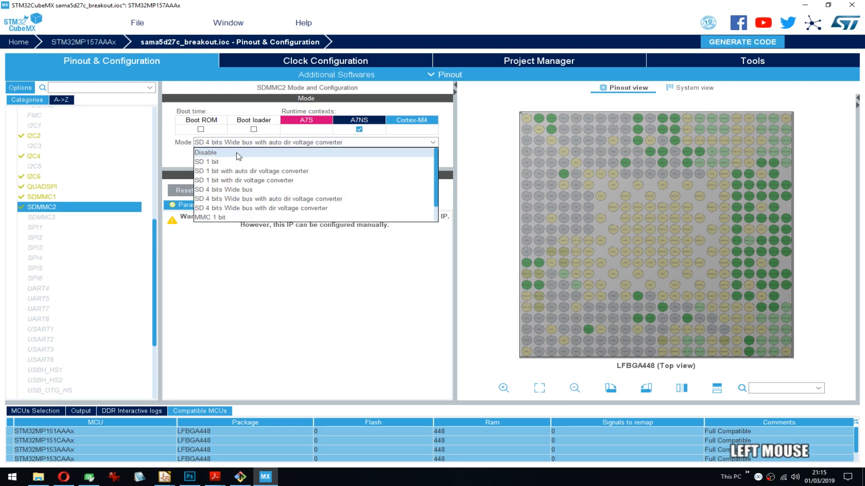
{"action": "left_click", "coordinate": [238, 152]}
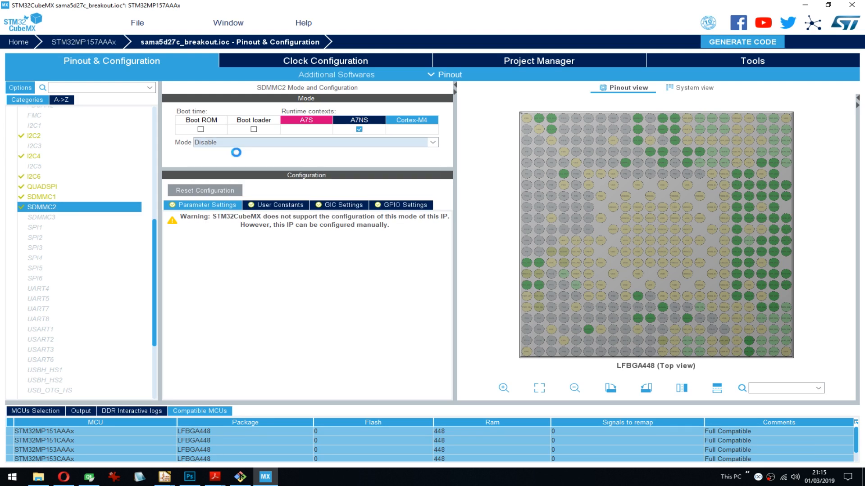
{"action": "left_click", "coordinate": [285, 143]}
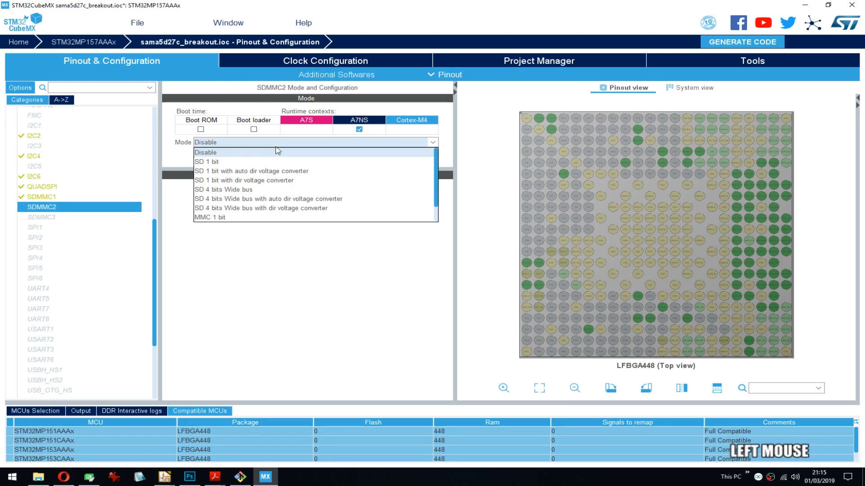
{"action": "left_click", "coordinate": [262, 192]}
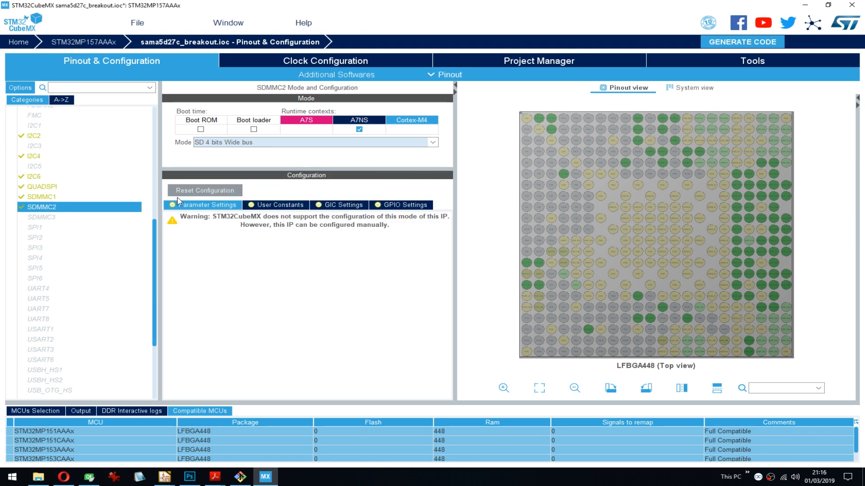
- Remove SDMMC1 from the A7NS runtime context
{"action": "left_click", "coordinate": [43, 197]}
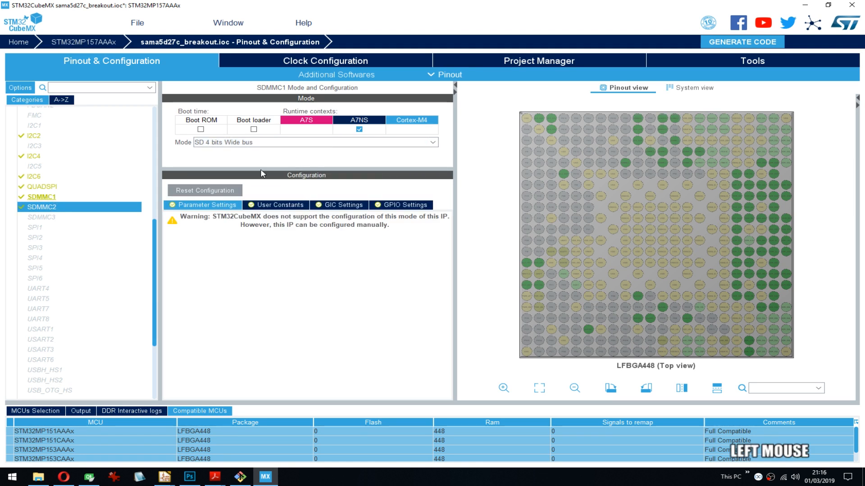
{"action": "left_click", "coordinate": [359, 128]}
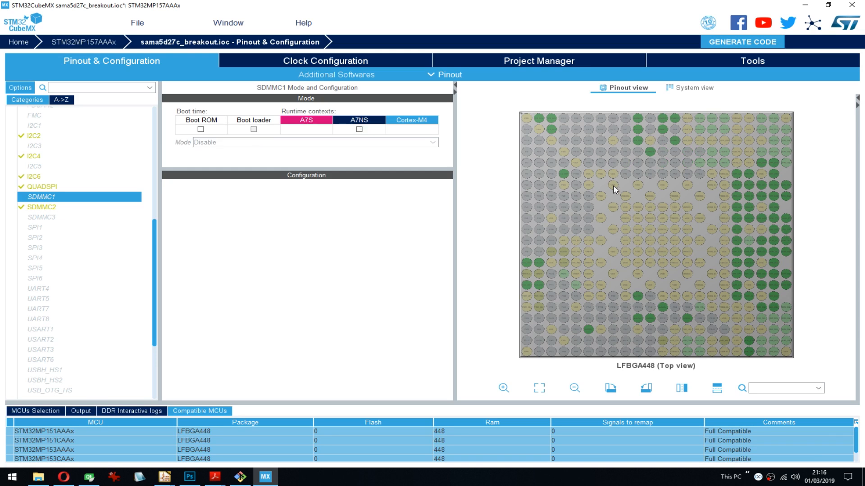
{"action": "mouse_move", "coordinate": [637, 123]}
- Enable SDMMC3 for the A7NS context and set its mode to SD 4 bits Wide bus
{"action": "left_click", "coordinate": [43, 218]}
{"action": "left_click", "coordinate": [359, 129]}
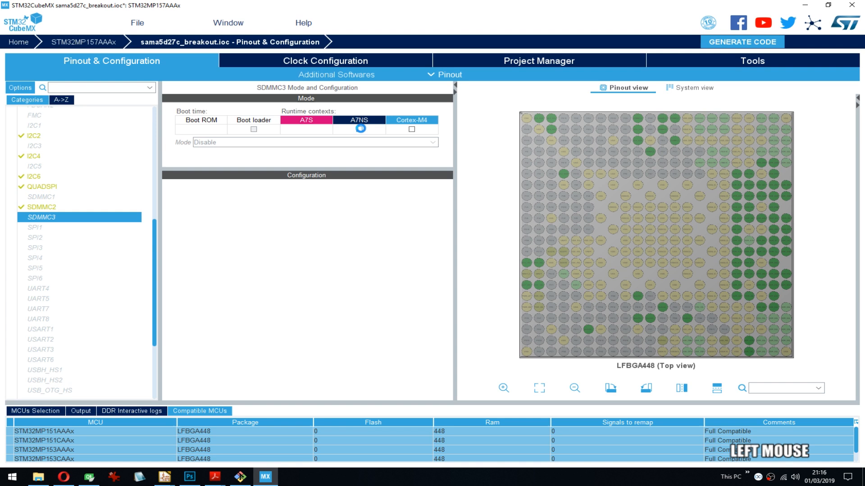
{"action": "left_click", "coordinate": [271, 144]}
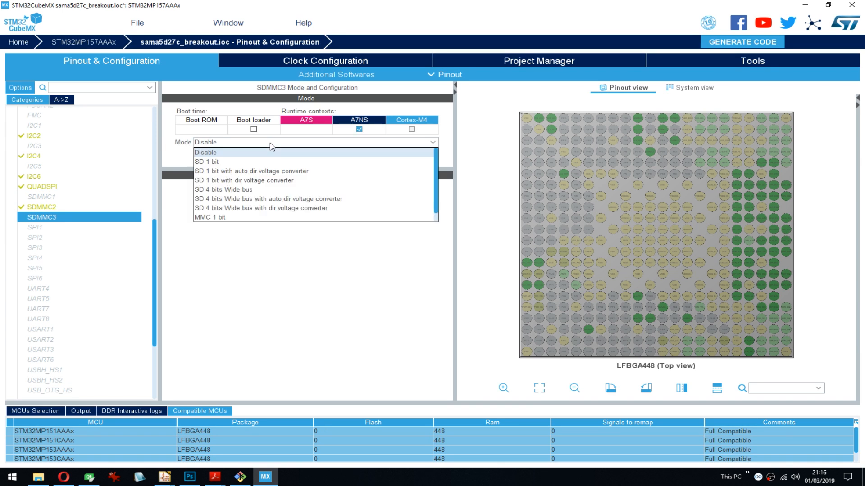
{"action": "left_click", "coordinate": [266, 190]}
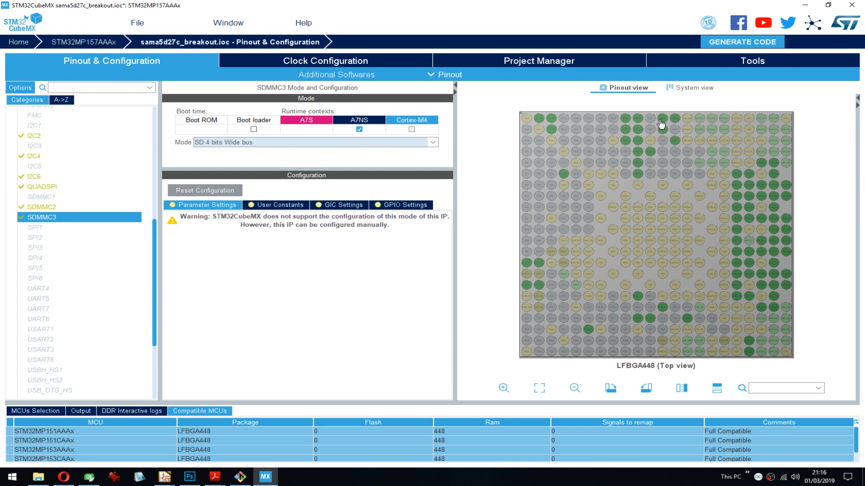
- Examine the SDMMC and I2C6 pin assignments along the chip's upper rows and the functions available on pin PA9
{"action": "scroll", "coordinate": [649, 134], "scroll_direction": "up", "scroll_amount": 2}
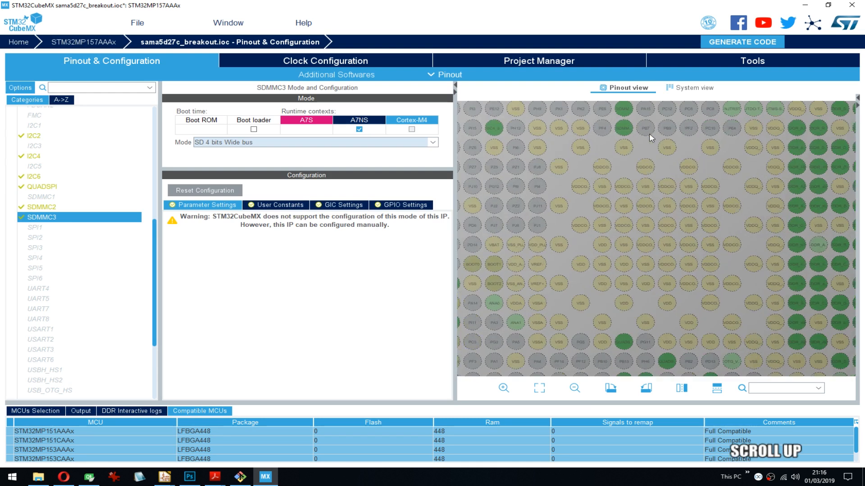
{"action": "left_click_drag", "start_coordinate": [647, 145], "coordinate": [636, 249]}
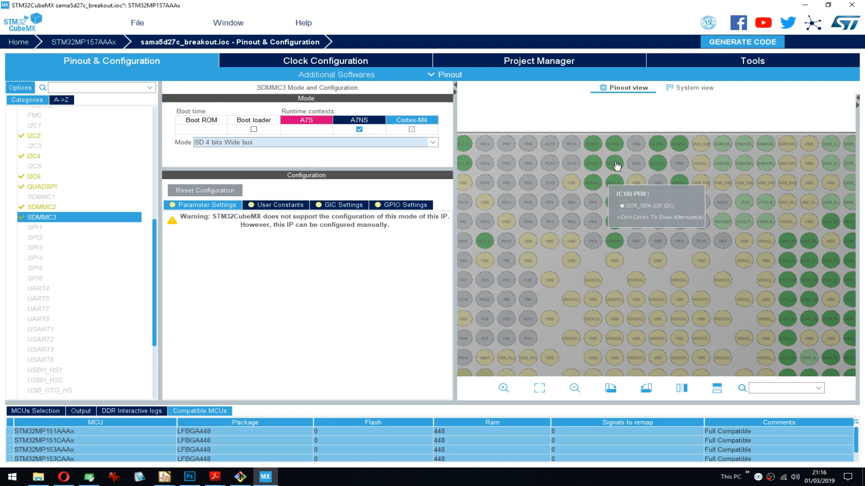
{"action": "scroll", "coordinate": [618, 166], "scroll_direction": "up", "scroll_amount": 2}
{"action": "left_click_drag", "start_coordinate": [600, 158], "coordinate": [581, 208]}
{"action": "scroll", "coordinate": [582, 207], "scroll_direction": "up", "scroll_amount": 1}
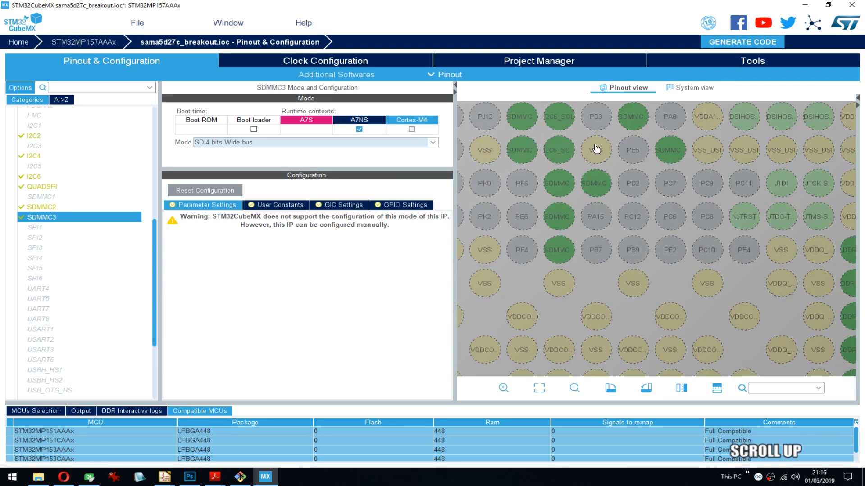
{"action": "left_click_drag", "start_coordinate": [596, 149], "coordinate": [586, 195]}
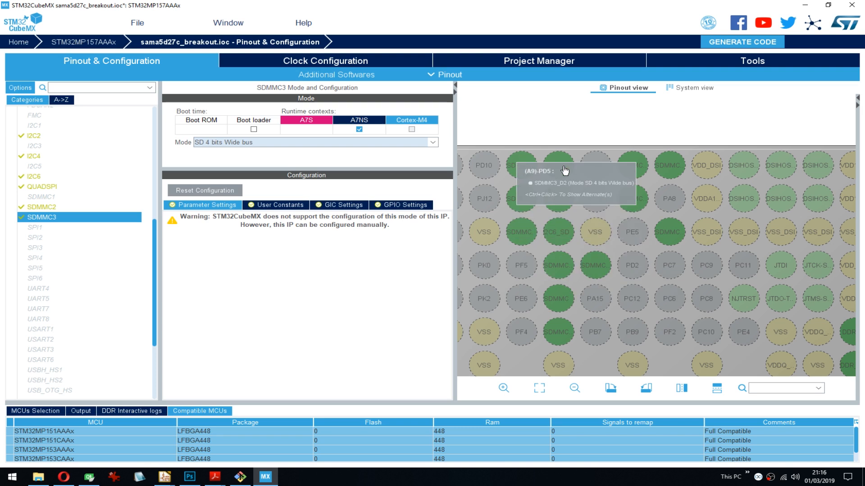
{"action": "scroll", "coordinate": [694, 223], "scroll_direction": "down", "scroll_amount": 1}
{"action": "left_click_drag", "start_coordinate": [673, 150], "coordinate": [682, 117]}
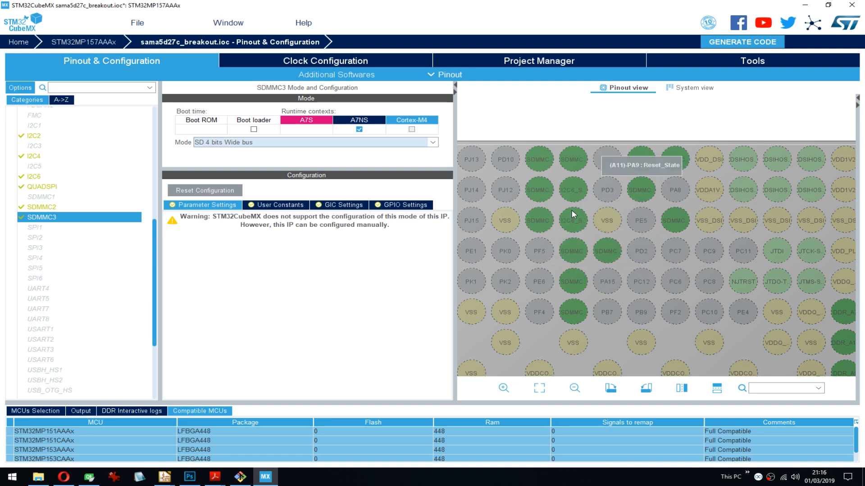
{"action": "left_click", "coordinate": [607, 161]}
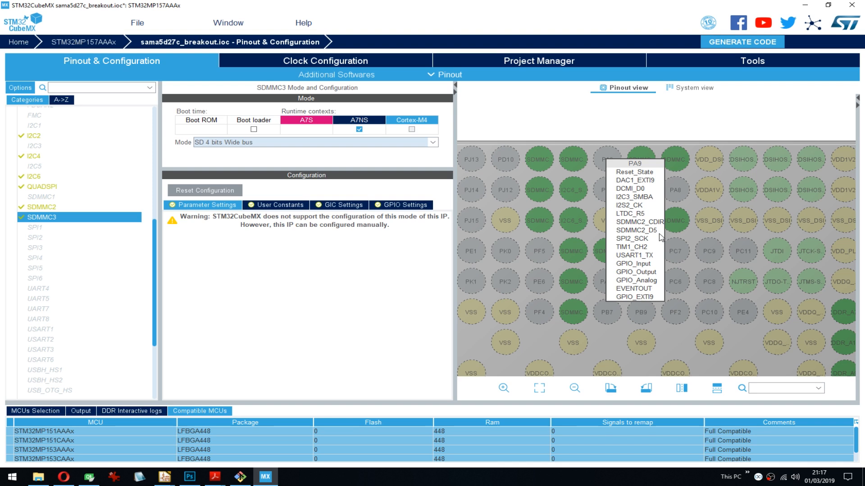
{"action": "left_click", "coordinate": [596, 125]}
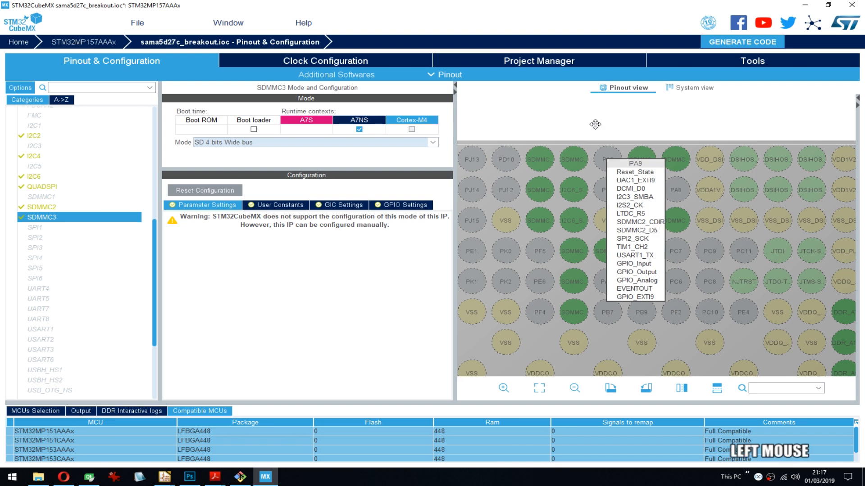
- Try SDMMC3's SD 4 bits Wide bus modes with auto dir and with dir voltage converter, and restore SD 4 bits Wide bus
{"action": "left_click", "coordinate": [236, 141]}
{"action": "scroll", "coordinate": [237, 181], "scroll_direction": "down", "scroll_amount": 1}
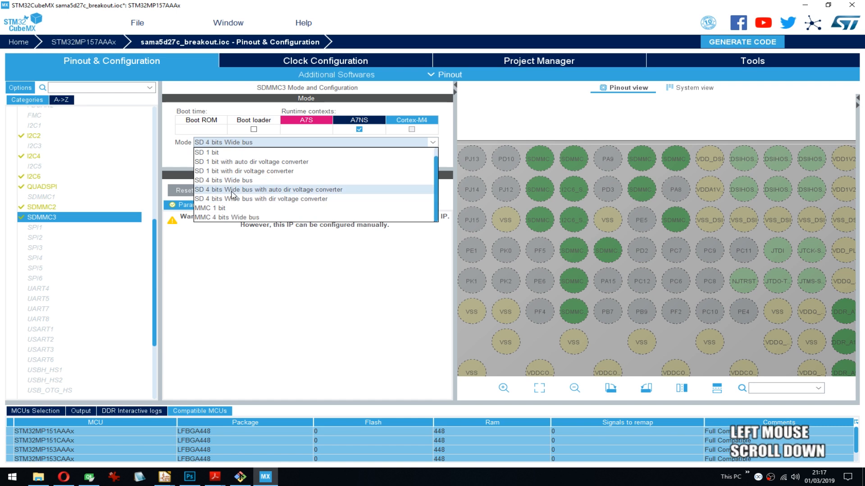
{"action": "scroll", "coordinate": [252, 195], "scroll_direction": "up", "scroll_amount": 1}
{"action": "left_click", "coordinate": [261, 201]}
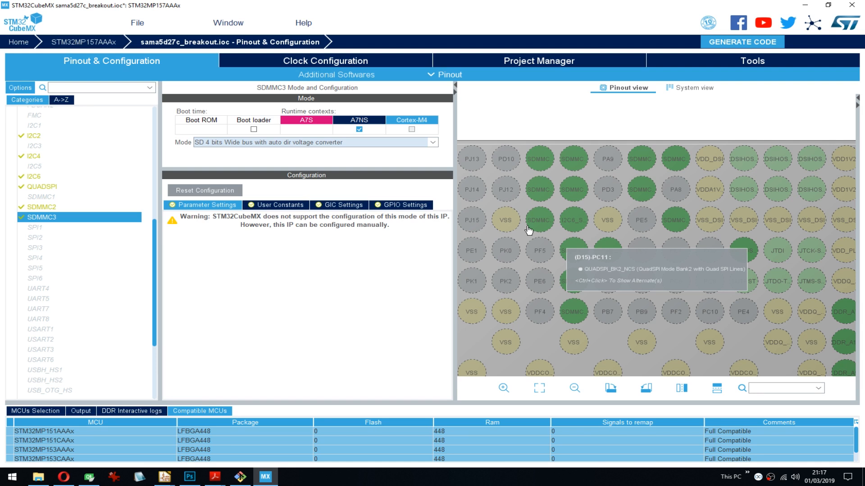
{"action": "left_click", "coordinate": [264, 144]}
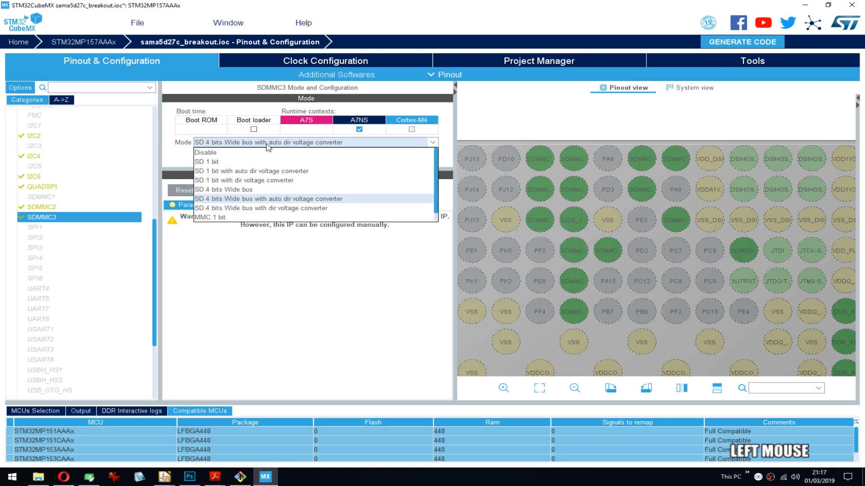
{"action": "left_click", "coordinate": [255, 208]}
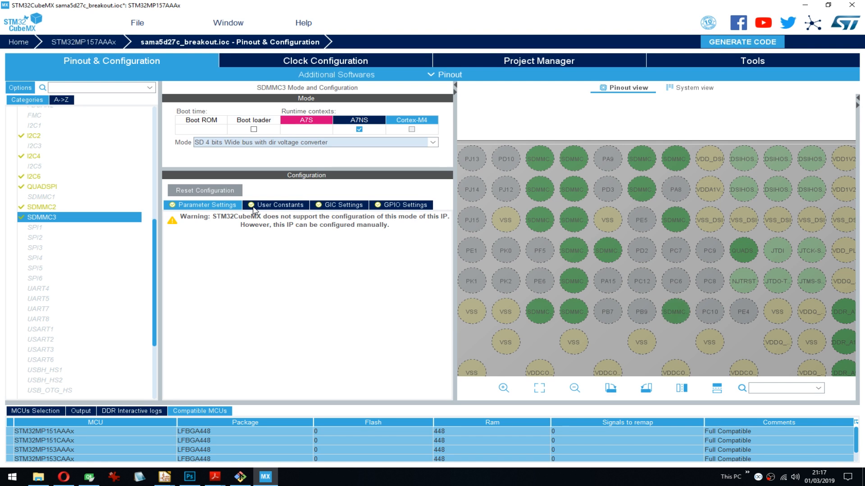
{"action": "mouse_move", "coordinate": [532, 312]}
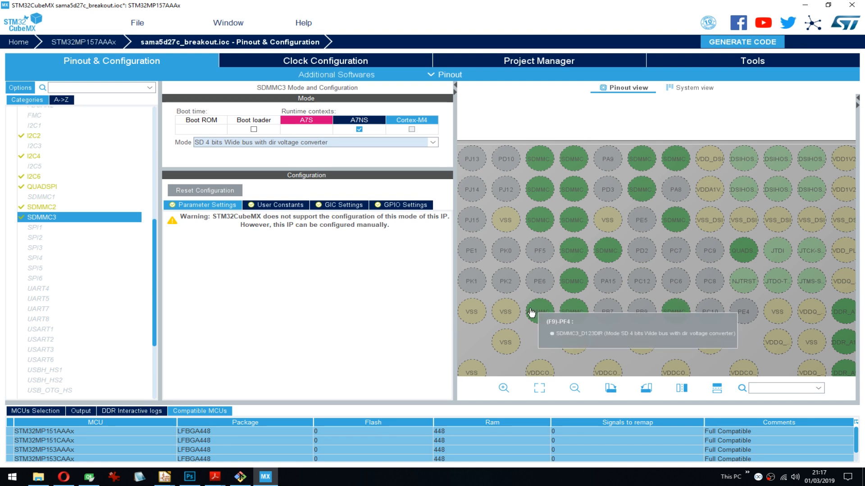
{"action": "left_click", "coordinate": [306, 142]}
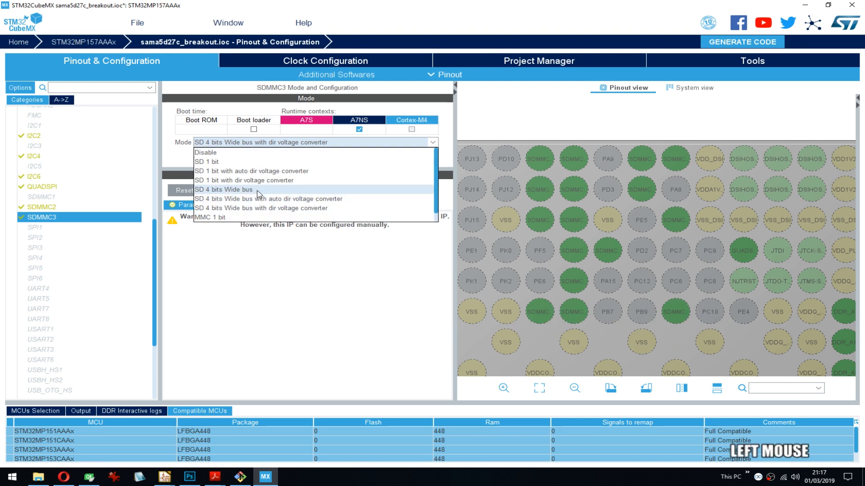
{"action": "left_click", "coordinate": [246, 189]}
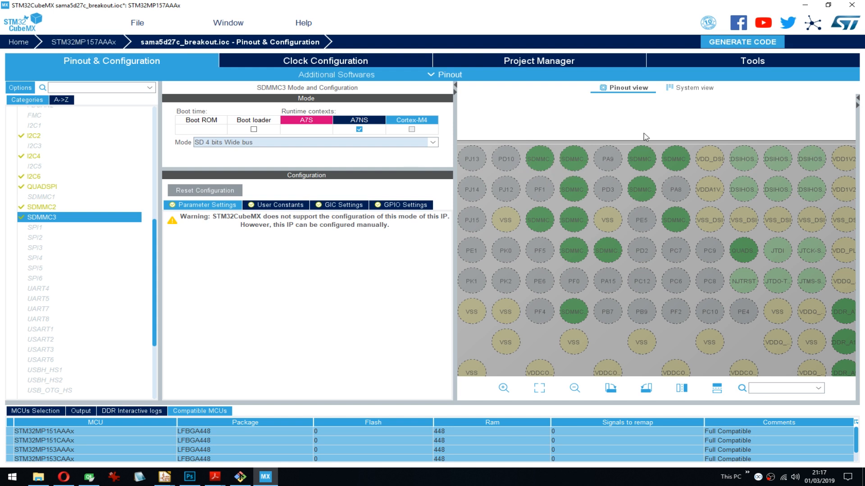
- Try enabling FMC for the A7NS context, look through its NAND Flash 1 options, and remove the context again
{"action": "left_click_drag", "start_coordinate": [648, 137], "coordinate": [673, 126]}
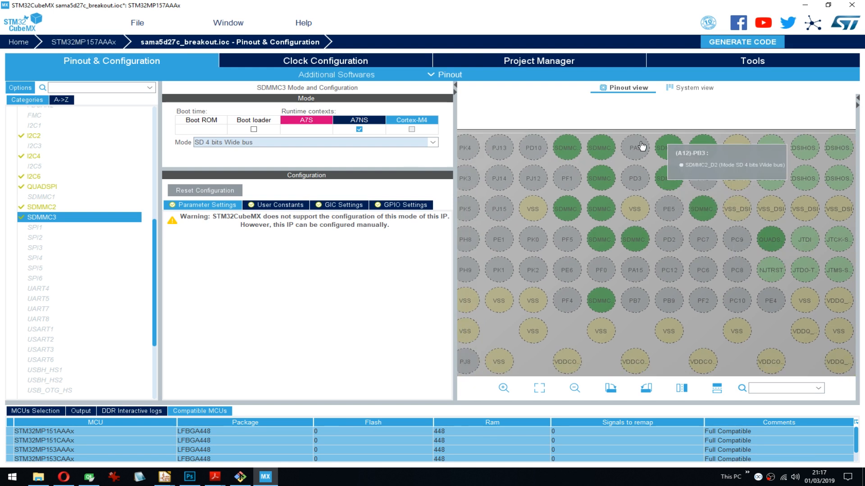
{"action": "left_click", "coordinate": [539, 388]}
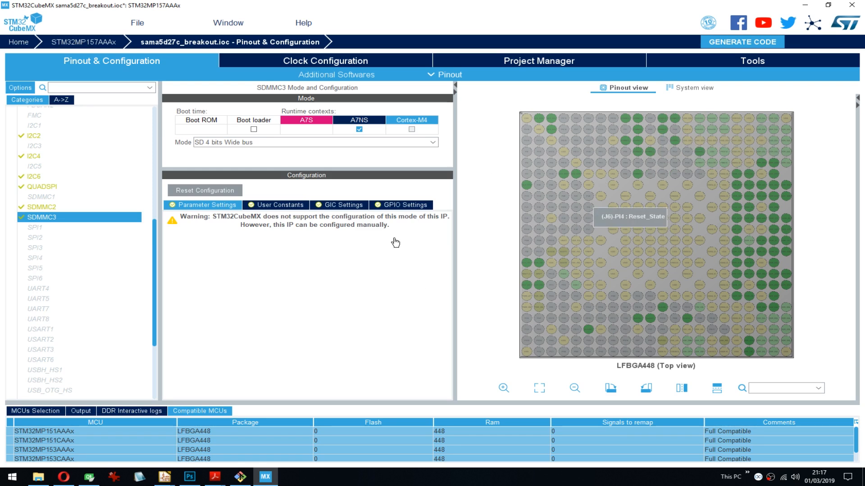
{"action": "left_click", "coordinate": [155, 231]}
{"action": "left_click_drag", "start_coordinate": [154, 231], "coordinate": [143, 206]}
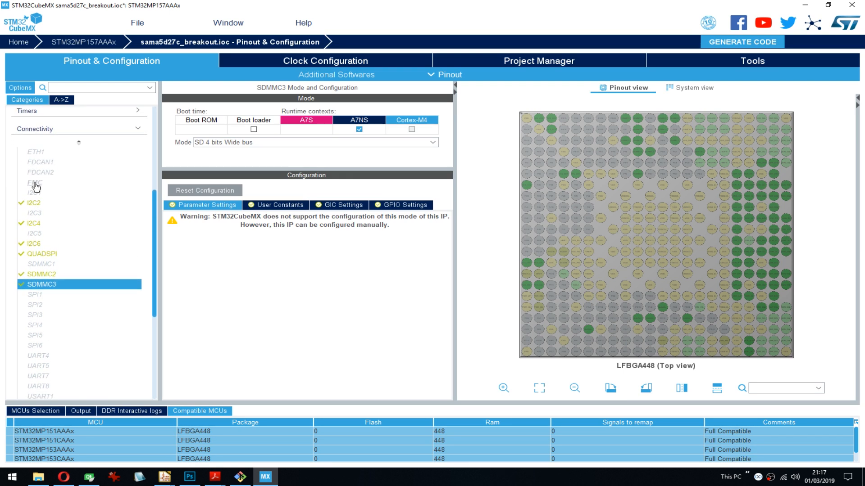
{"action": "mouse_move", "coordinate": [36, 186]}
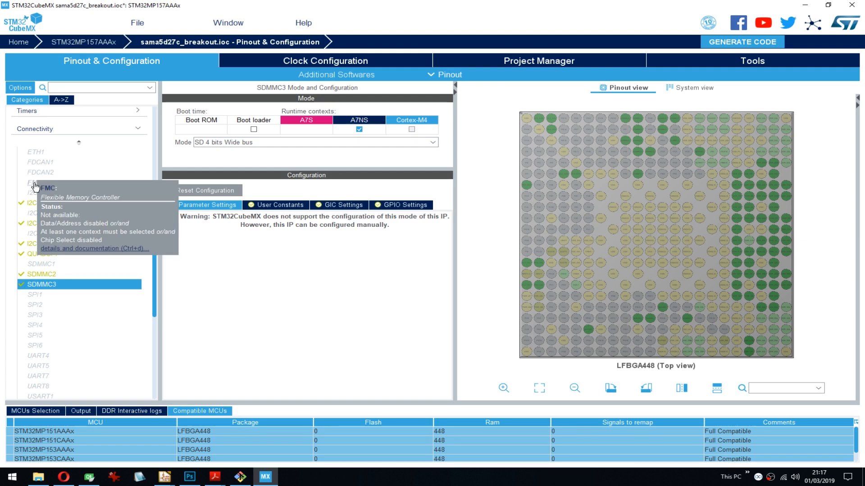
{"action": "left_click", "coordinate": [36, 186]}
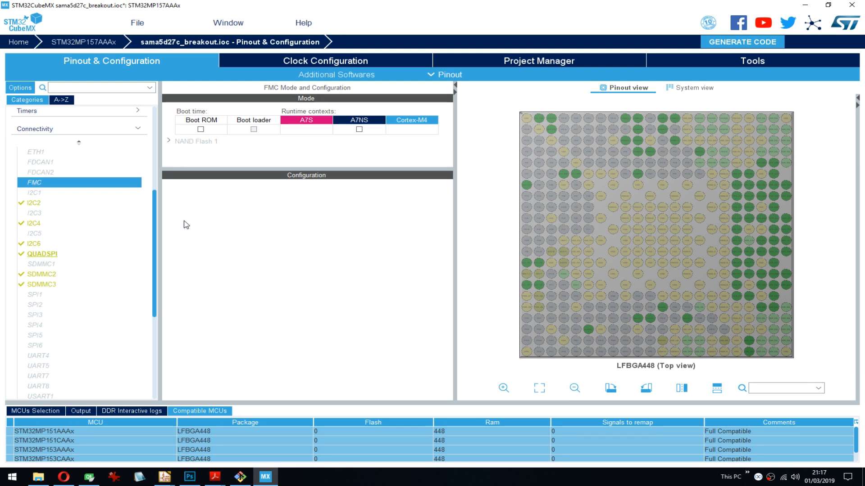
{"action": "left_click", "coordinate": [359, 129]}
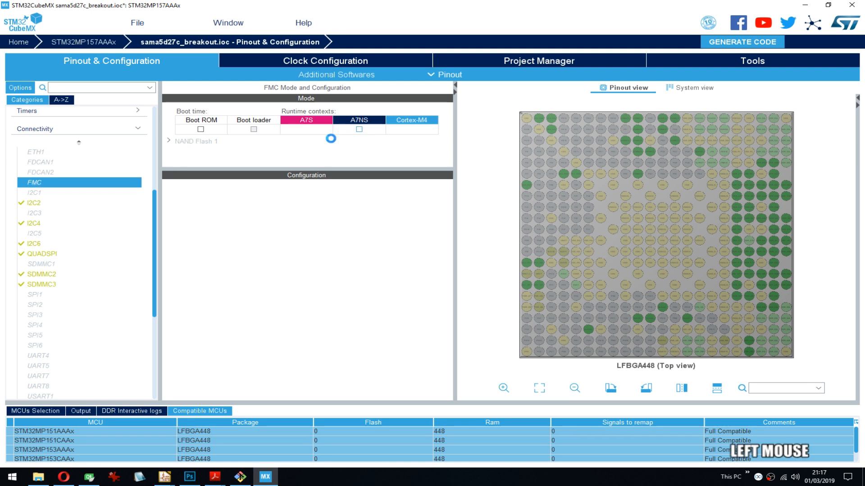
{"action": "left_click", "coordinate": [169, 141]}
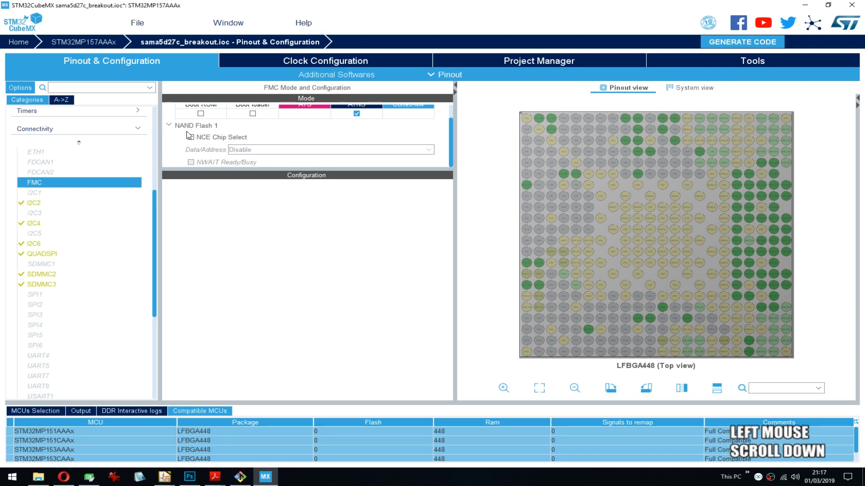
{"action": "left_click", "coordinate": [169, 126]}
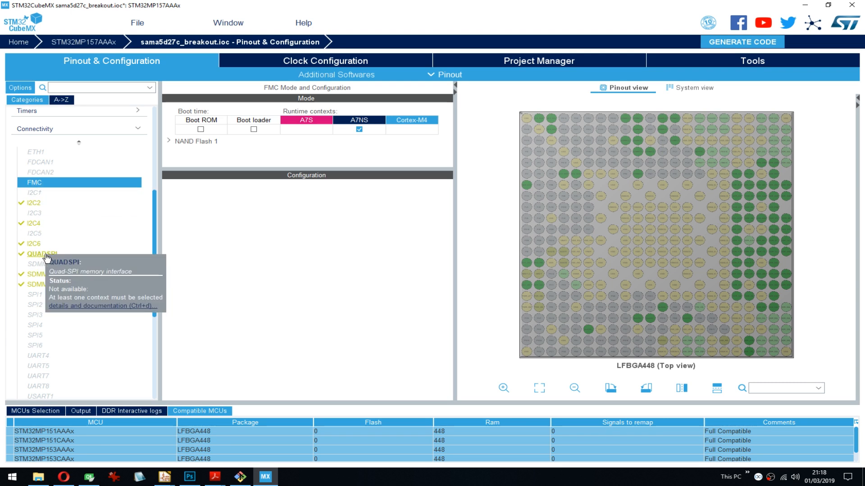
{"action": "left_click", "coordinate": [360, 131]}
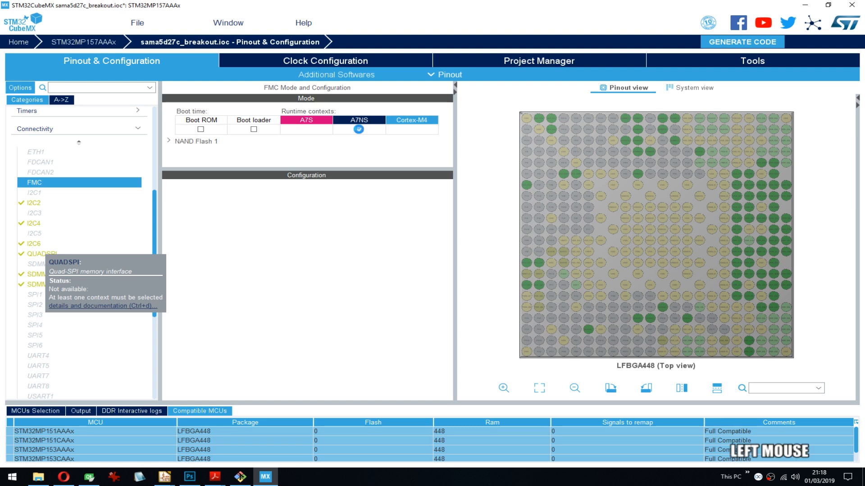
- Review the GPIO, MDMA, user constant and parameter settings of QUADSPI
{"action": "left_click", "coordinate": [32, 254]}
{"action": "left_click", "coordinate": [293, 207]}
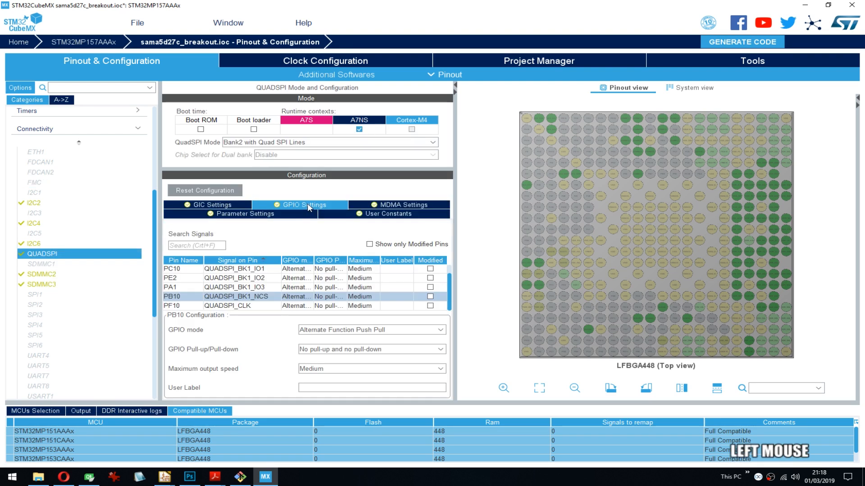
{"action": "left_click", "coordinate": [377, 206]}
{"action": "left_click", "coordinate": [290, 215]}
{"action": "left_click", "coordinate": [330, 215]}
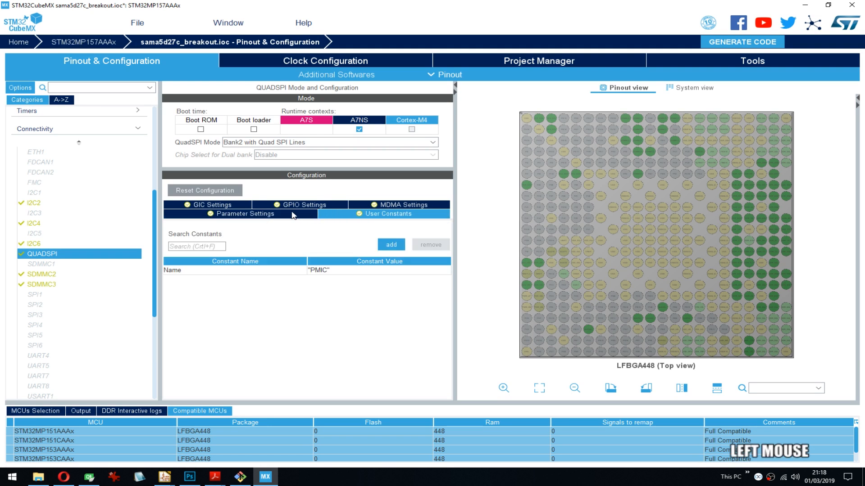
{"action": "left_click", "coordinate": [287, 214]}
- Open the mode and configuration of SPI1 in the Connectivity category
{"action": "scroll", "coordinate": [83, 169], "scroll_direction": "down", "scroll_amount": 5}
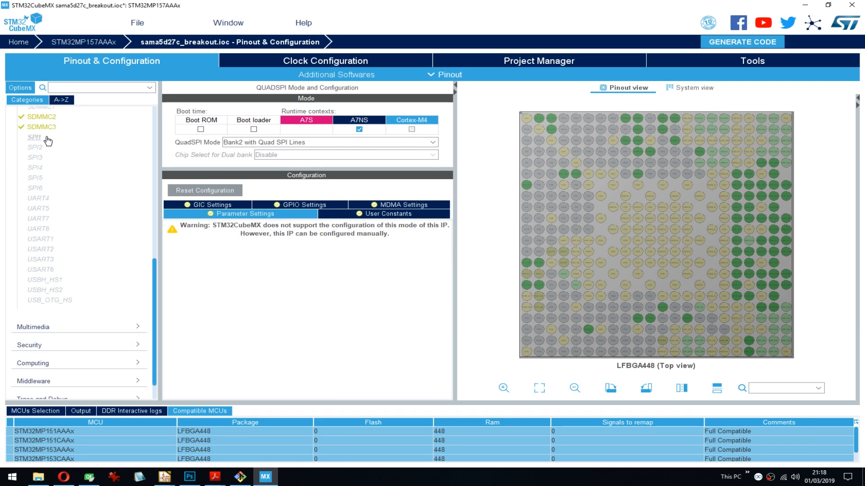
{"action": "left_click", "coordinate": [48, 141]}
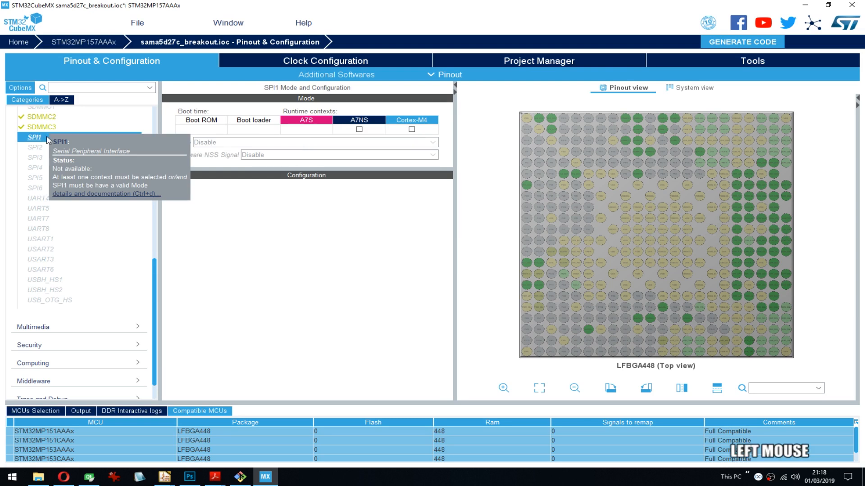
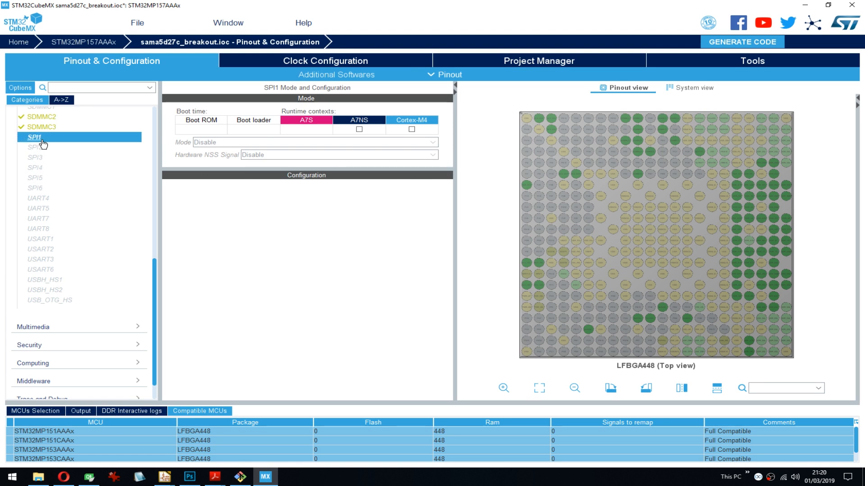
- Assign SPI1 to the A7NS runtime context and set its mode to Full-Duplex Master
{"action": "mouse_move", "coordinate": [43, 143]}
{"action": "left_click_drag", "start_coordinate": [326, 168], "coordinate": [325, 171]}
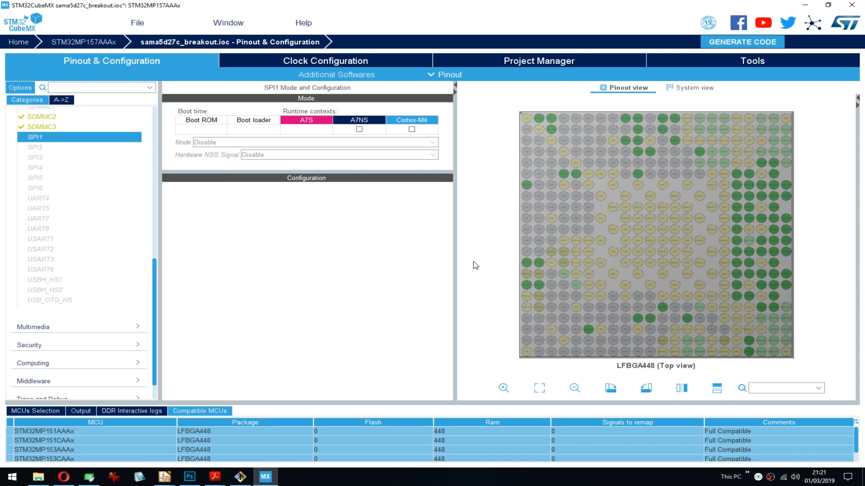
{"action": "left_click", "coordinate": [359, 130]}
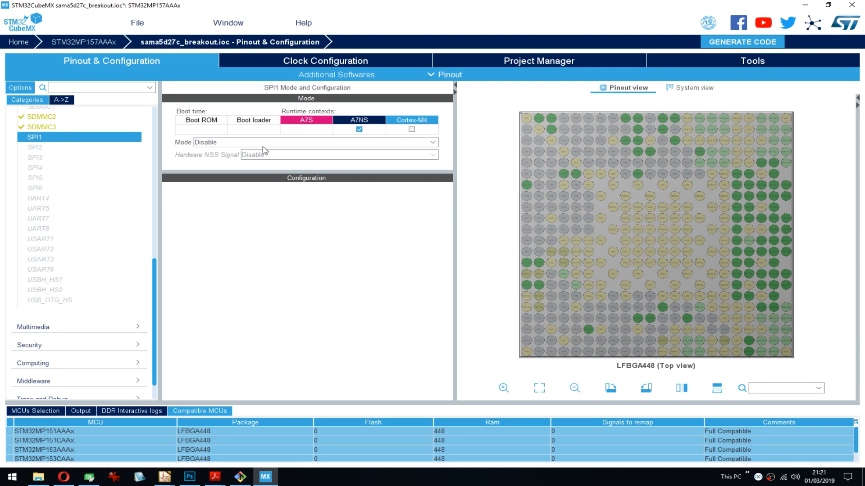
{"action": "left_click", "coordinate": [380, 143]}
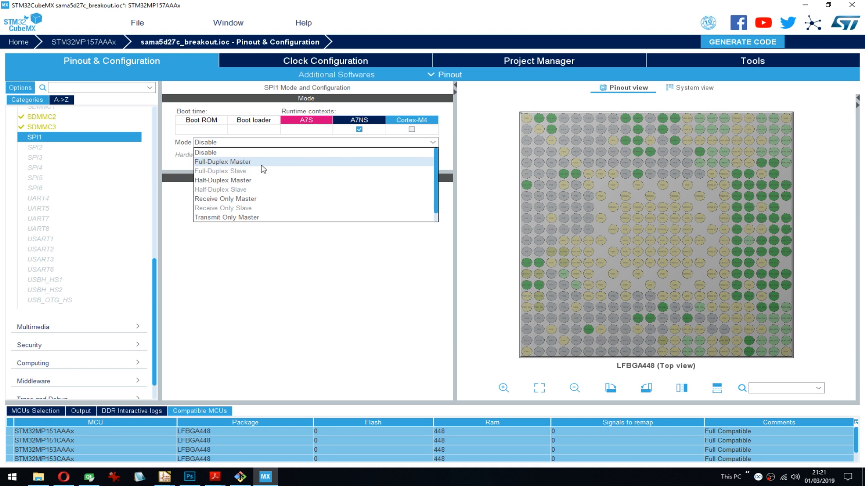
{"action": "left_click", "coordinate": [242, 163]}
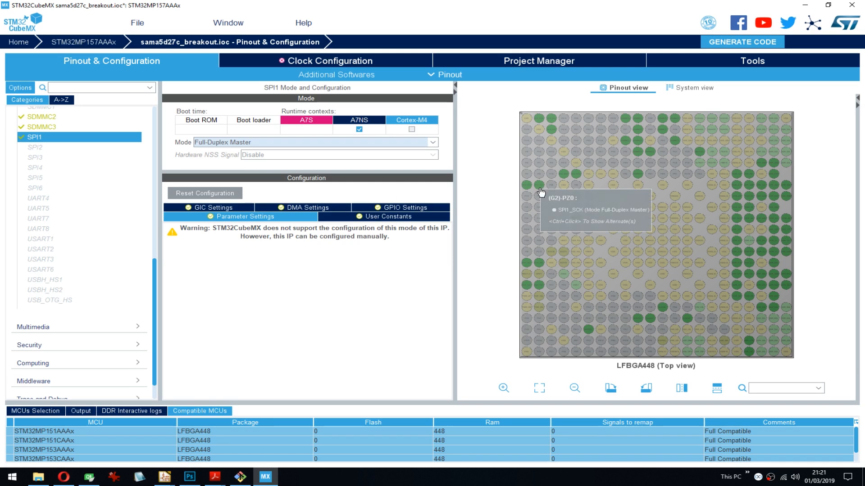
- Switch SPI1's mode to Disable and back to Full-Duplex Master to locate its pins, and check whether Hardware NSS Signal is available
{"action": "left_click", "coordinate": [240, 143]}
{"action": "left_click", "coordinate": [212, 154]}
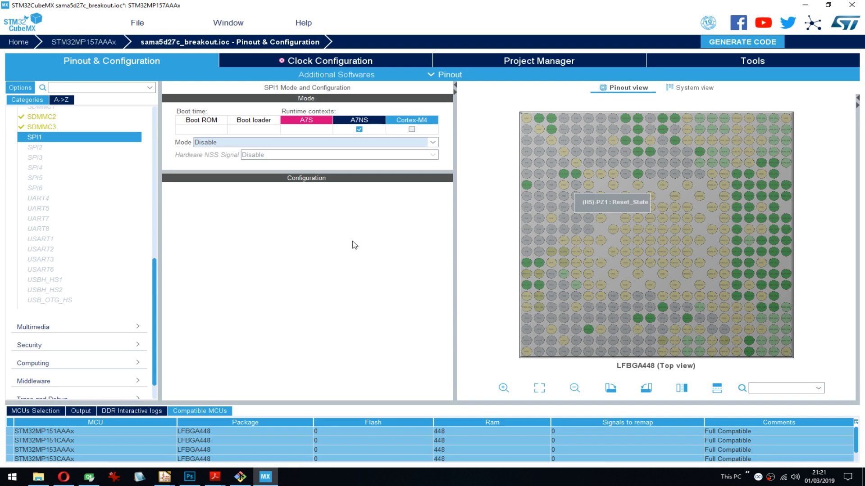
{"action": "left_click", "coordinate": [249, 143]}
{"action": "scroll", "coordinate": [224, 161], "scroll_direction": "up", "scroll_amount": 1}
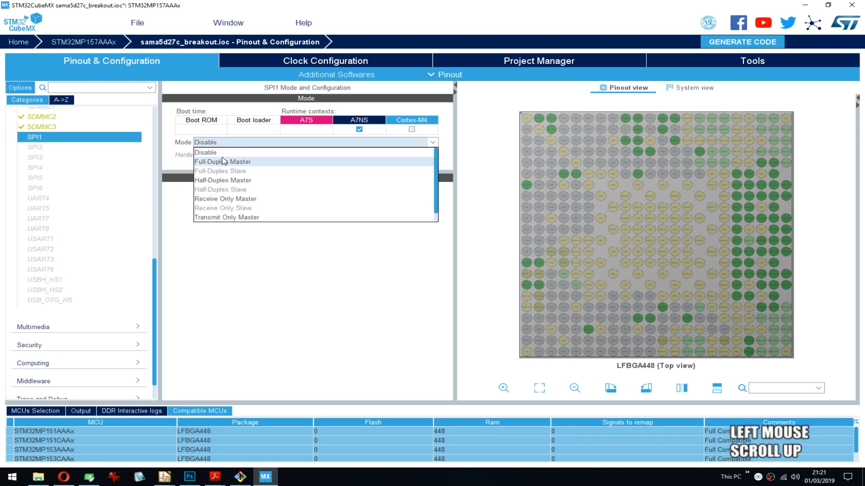
{"action": "scroll", "coordinate": [223, 163], "scroll_direction": "down", "scroll_amount": 1}
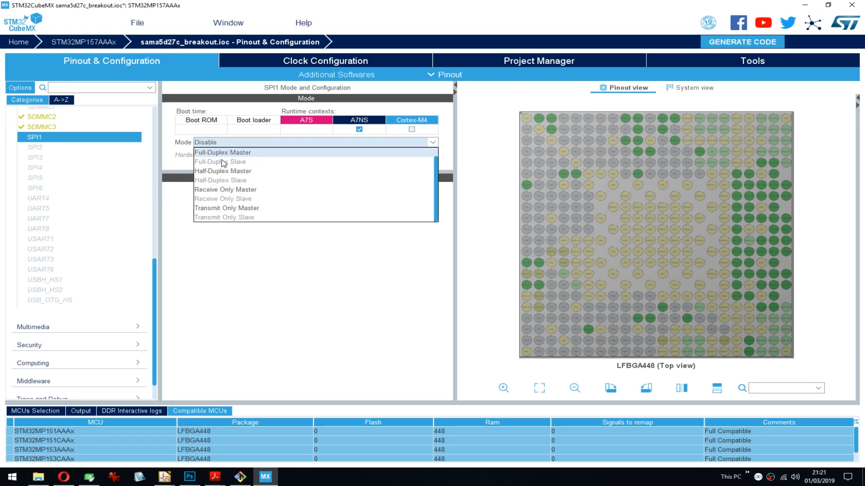
{"action": "scroll", "coordinate": [248, 163], "scroll_direction": "up", "scroll_amount": 1}
{"action": "left_click", "coordinate": [248, 162]}
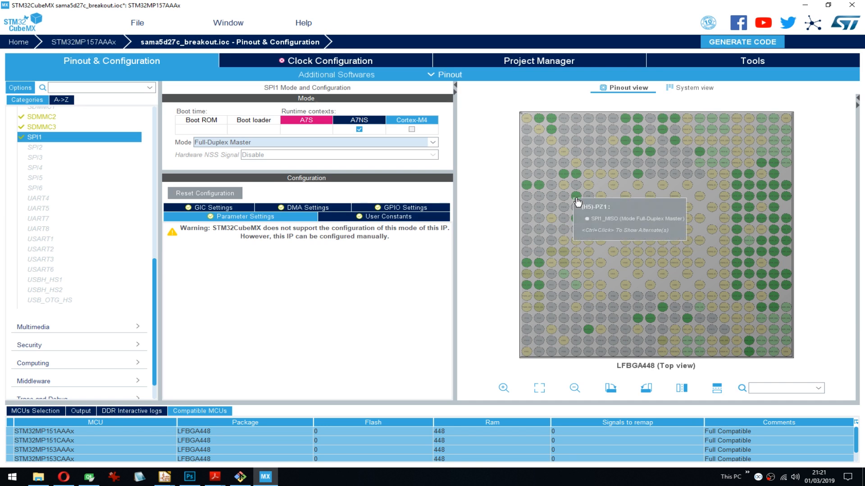
{"action": "mouse_move", "coordinate": [579, 225]}
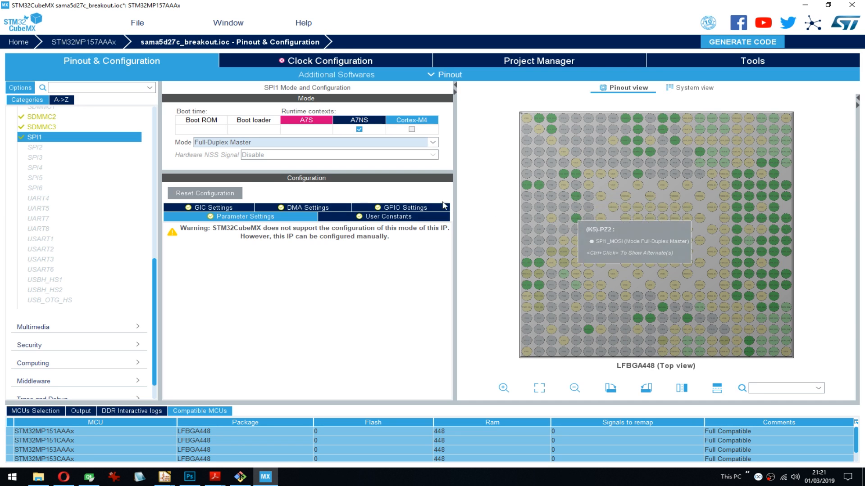
{"action": "left_click", "coordinate": [226, 158]}
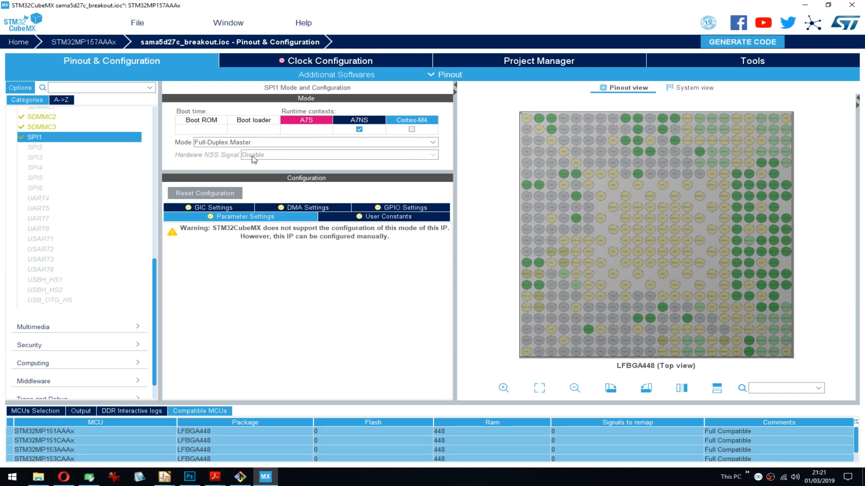
{"action": "mouse_move", "coordinate": [258, 159]}
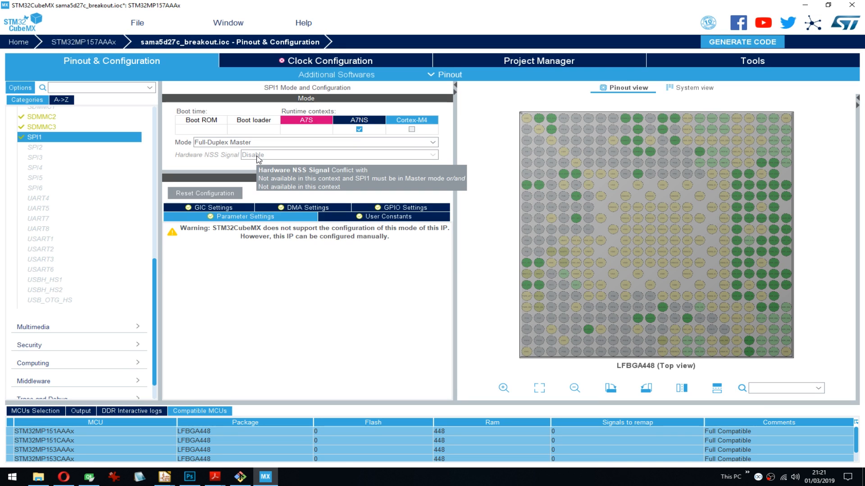
- Try Half-Duplex Master as the SPI1 mode and restore Full-Duplex Master
{"action": "left_click", "coordinate": [261, 145]}
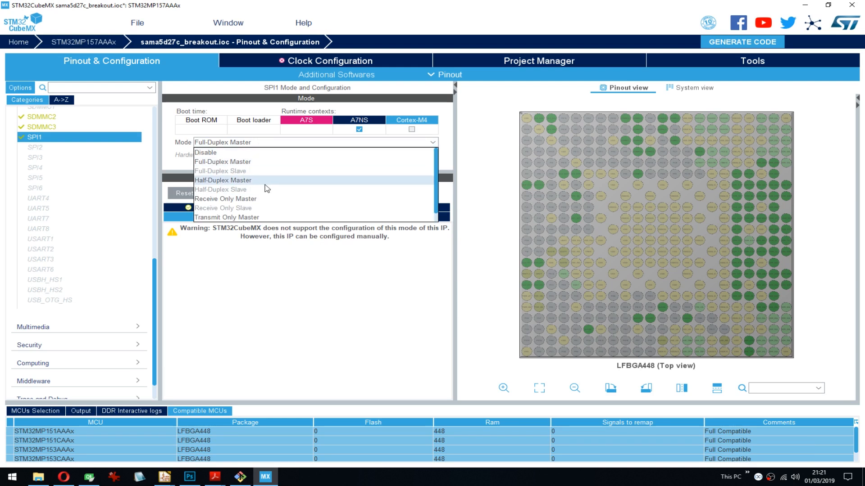
{"action": "scroll", "coordinate": [267, 183], "scroll_direction": "down", "scroll_amount": 1}
{"action": "scroll", "coordinate": [258, 184], "scroll_direction": "up", "scroll_amount": 1}
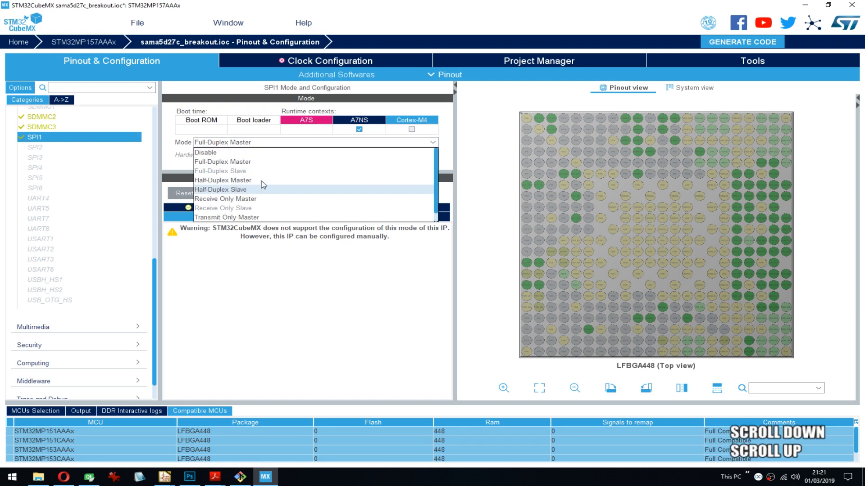
{"action": "left_click", "coordinate": [237, 181]}
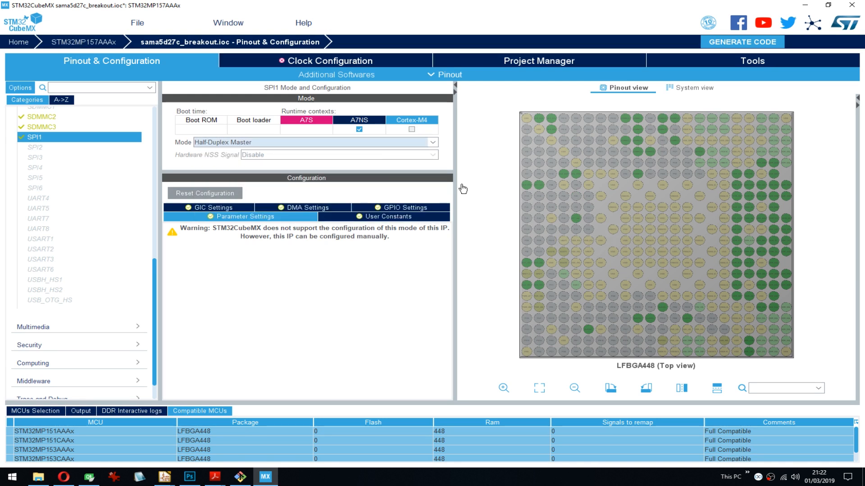
{"action": "left_click", "coordinate": [238, 143]}
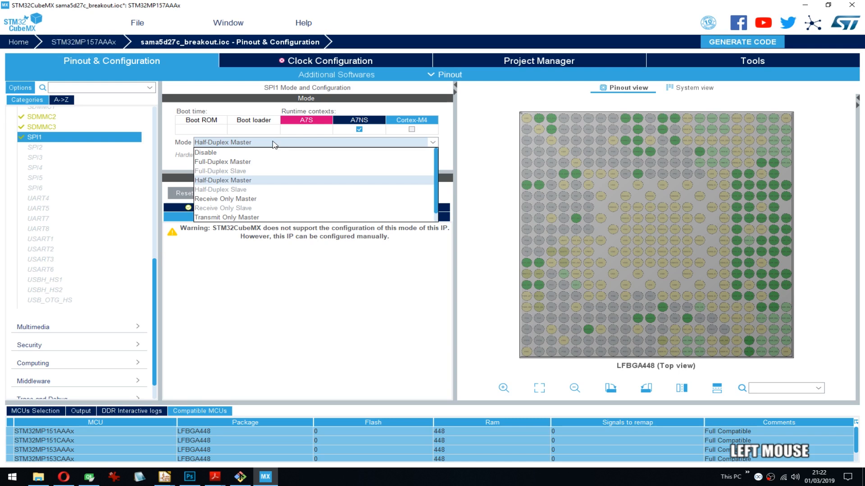
{"action": "left_click", "coordinate": [239, 162]}
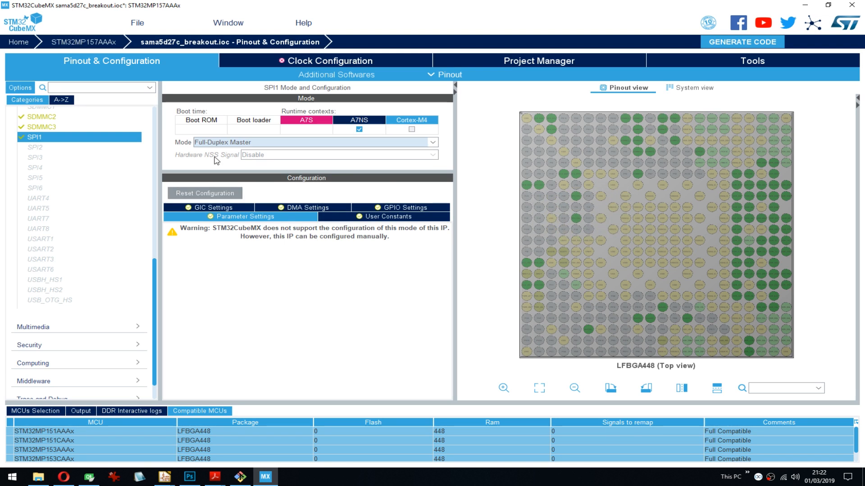
{"action": "mouse_move", "coordinate": [267, 159]}
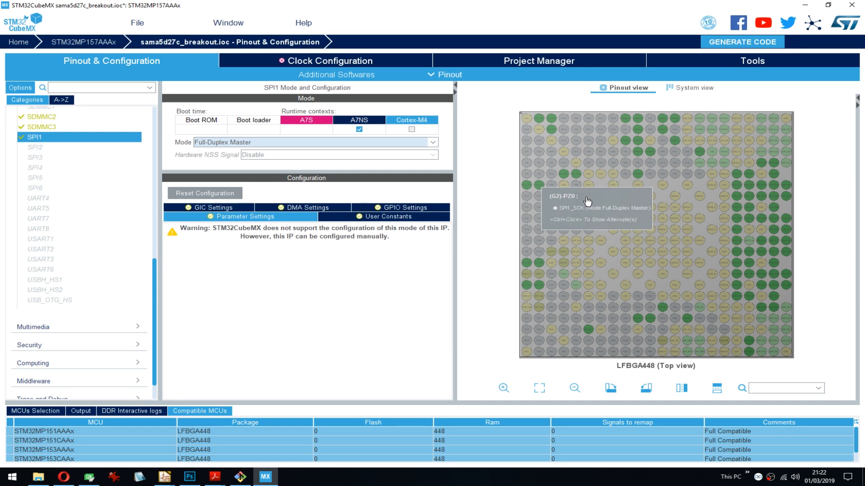
- Try enabling SPI2 for the Cortex-M4 context as Full-Duplex Master, then disable the mode and remove the context again
{"action": "left_click", "coordinate": [52, 148]}
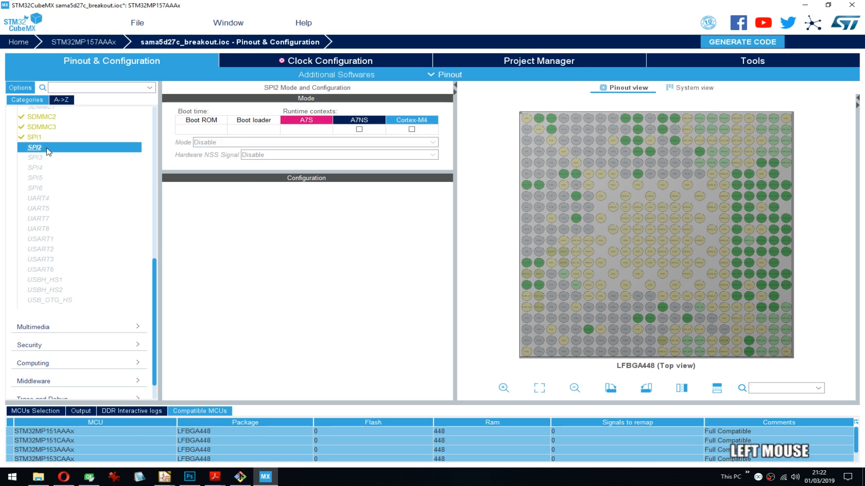
{"action": "left_click", "coordinate": [36, 137]}
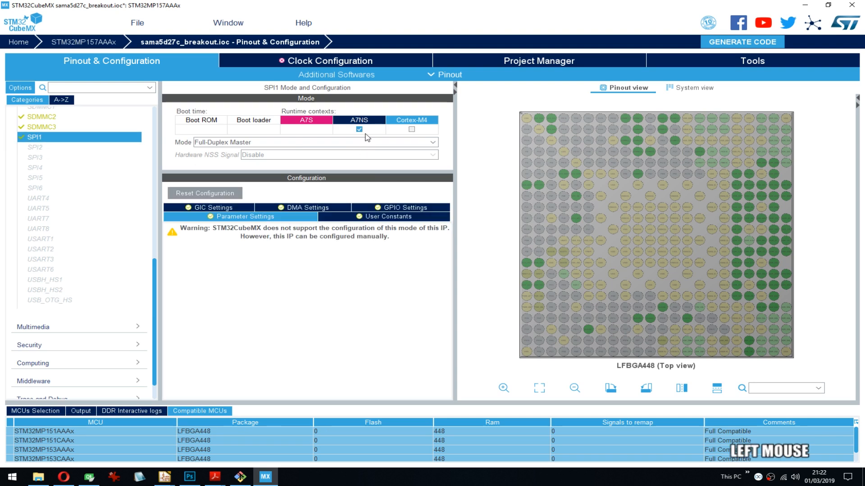
{"action": "left_click", "coordinate": [35, 148]}
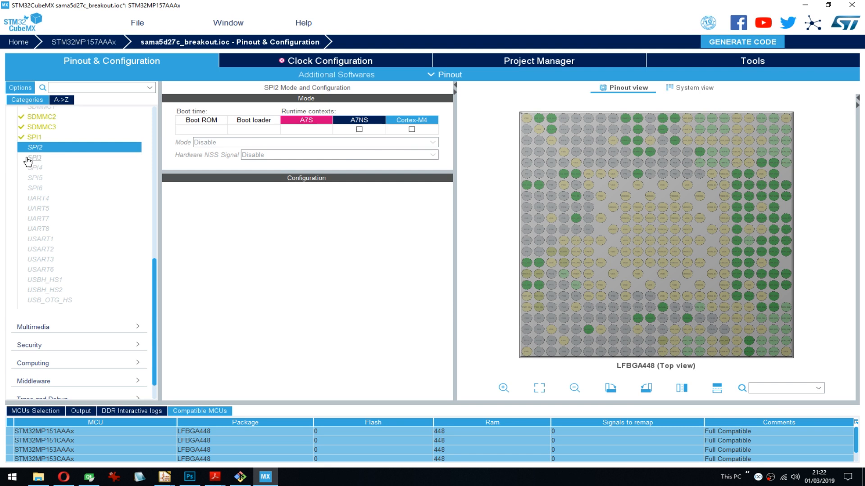
{"action": "left_click", "coordinate": [249, 143]}
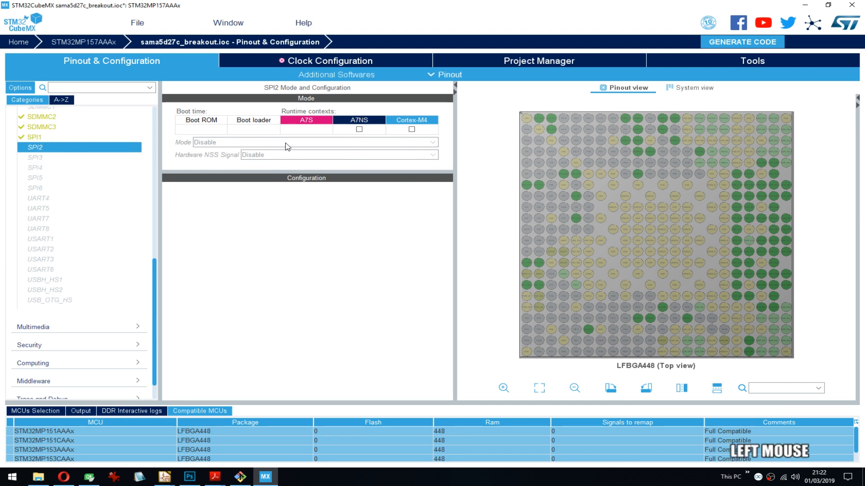
{"action": "left_click", "coordinate": [411, 129]}
{"action": "left_click", "coordinate": [261, 143]}
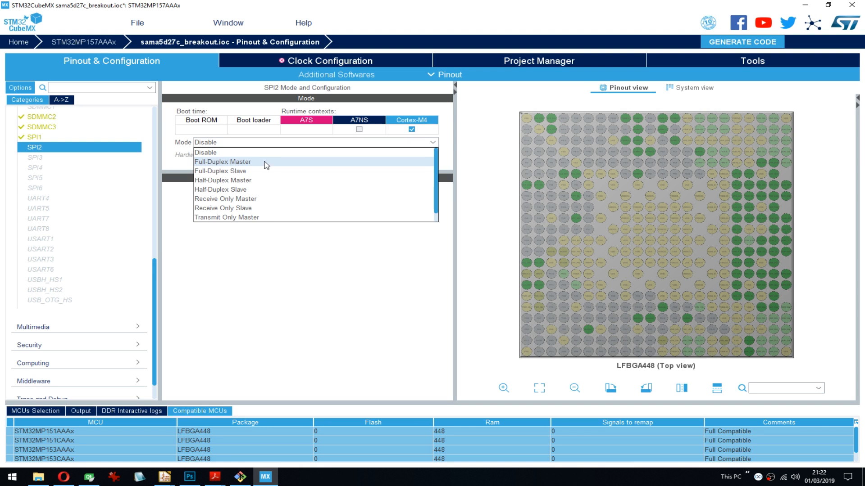
{"action": "left_click", "coordinate": [266, 163]}
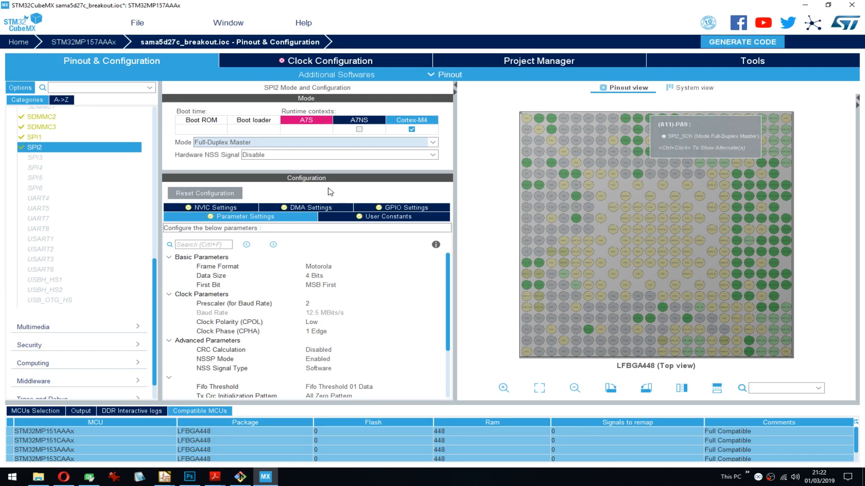
{"action": "left_click", "coordinate": [231, 144]}
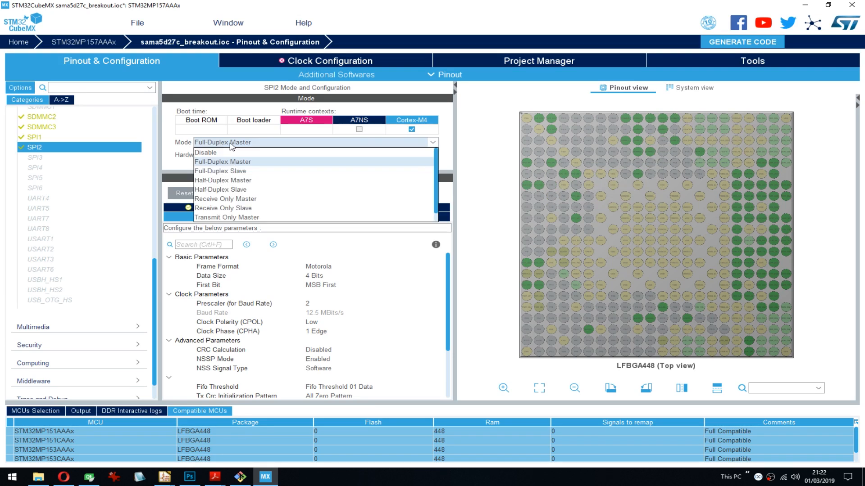
{"action": "left_click", "coordinate": [220, 153]}
{"action": "left_click", "coordinate": [411, 130]}
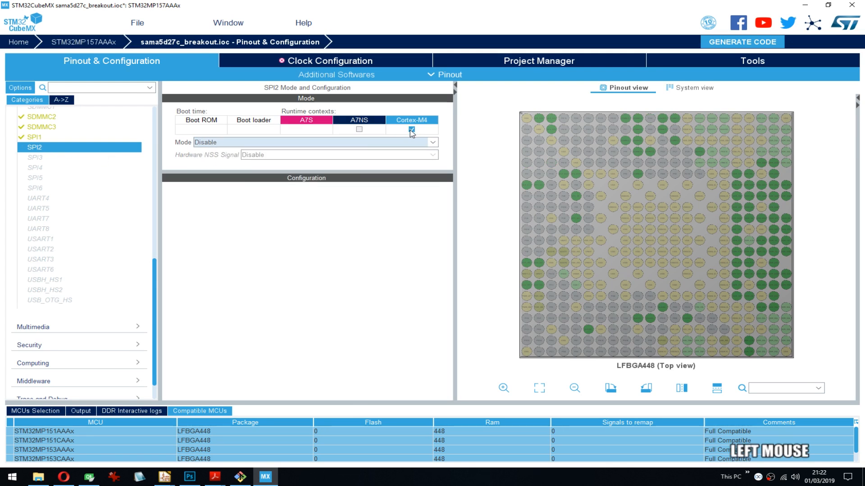
{"action": "left_click", "coordinate": [411, 130]}
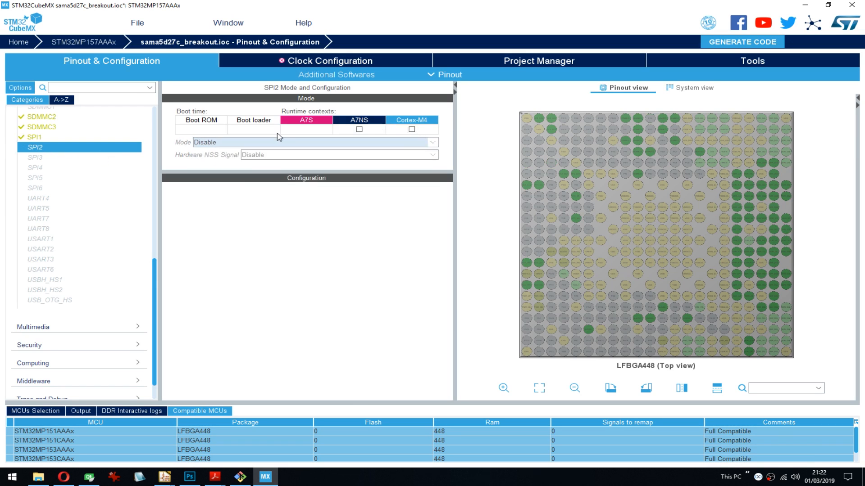
- Try enabling SPI3 for the Cortex-M4 context as Full-Duplex Master, and set its mode back to Disable
{"action": "left_click", "coordinate": [36, 158]}
{"action": "left_click", "coordinate": [411, 130]}
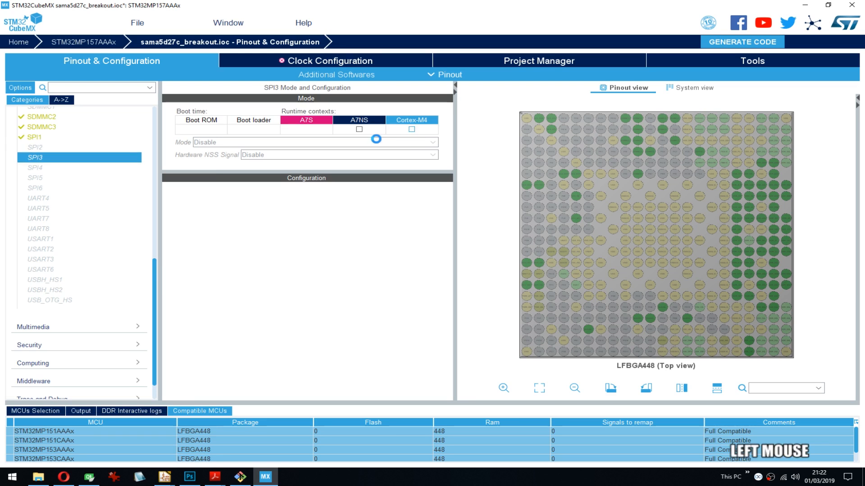
{"action": "left_click", "coordinate": [218, 144]}
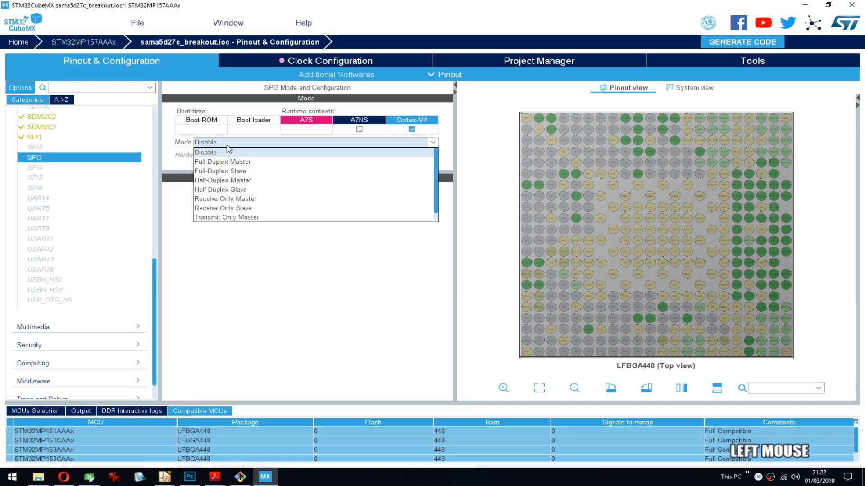
{"action": "left_click", "coordinate": [220, 161]}
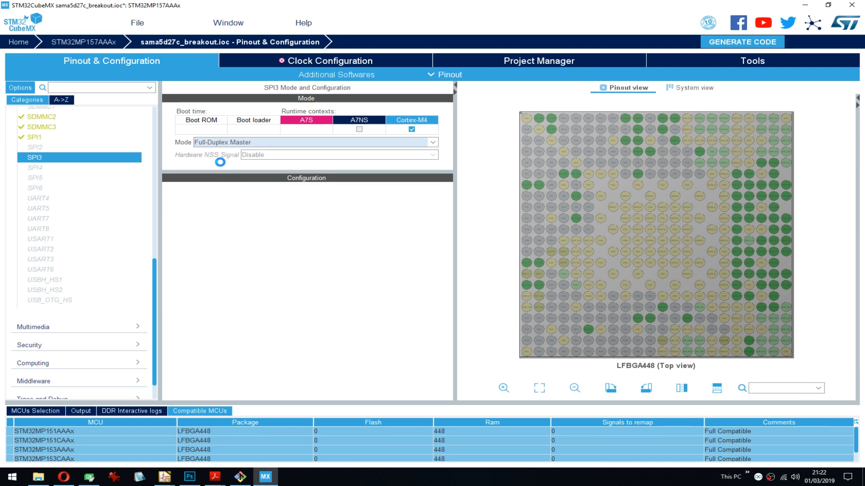
{"action": "left_click", "coordinate": [291, 143]}
{"action": "left_click", "coordinate": [229, 151]}
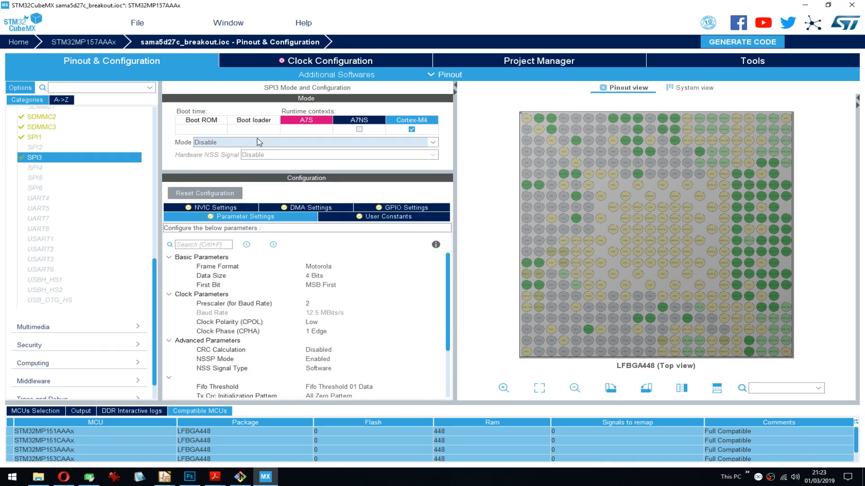
- Try Full-Duplex Master on SPI3 once more to compare its pins, disable it, and check SPI4 before reopening SPI3
{"action": "left_click", "coordinate": [234, 148]}
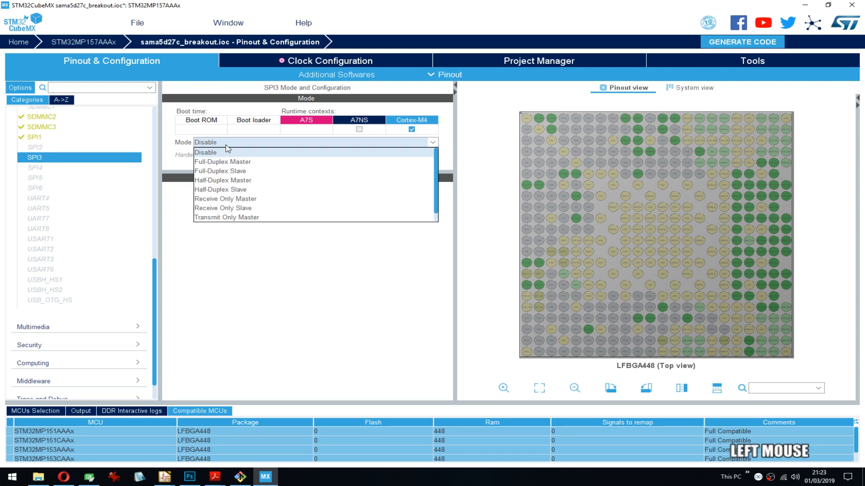
{"action": "left_click", "coordinate": [230, 161]}
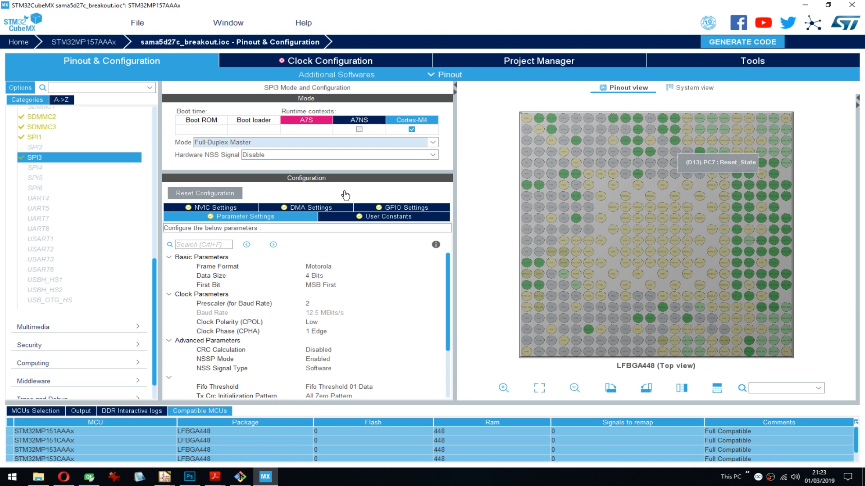
{"action": "left_click", "coordinate": [252, 143]}
{"action": "left_click", "coordinate": [237, 150]}
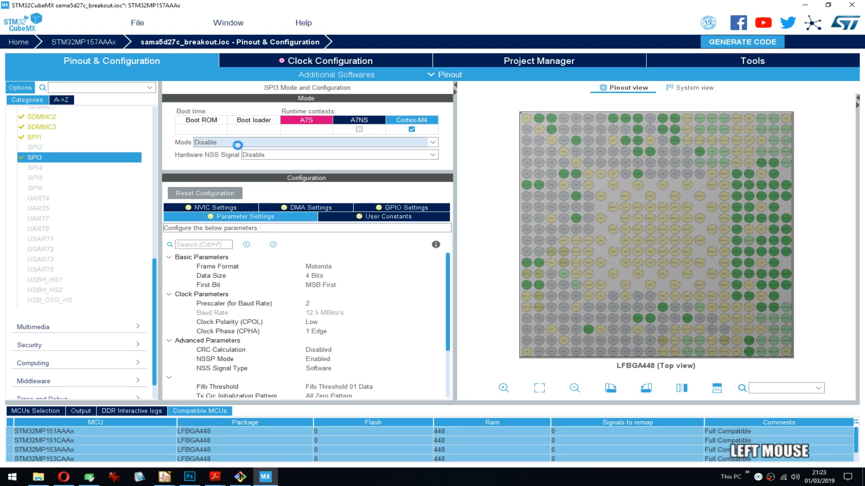
{"action": "left_click", "coordinate": [238, 145]}
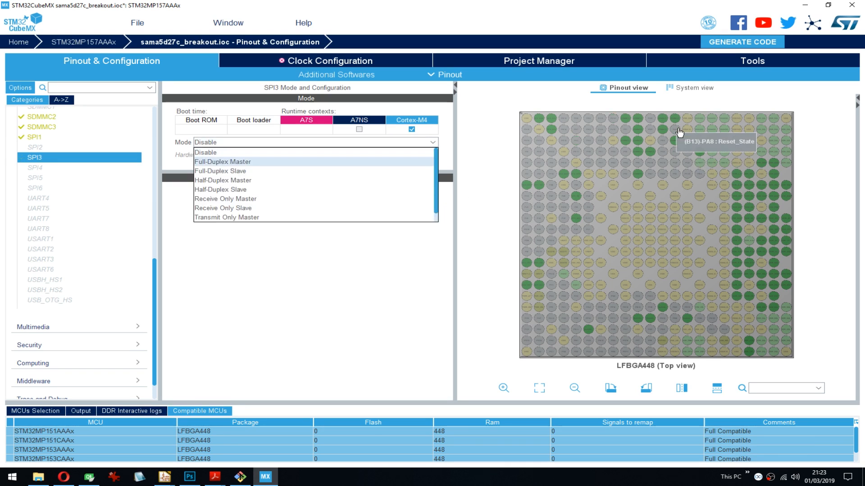
{"action": "left_click", "coordinate": [268, 295]}
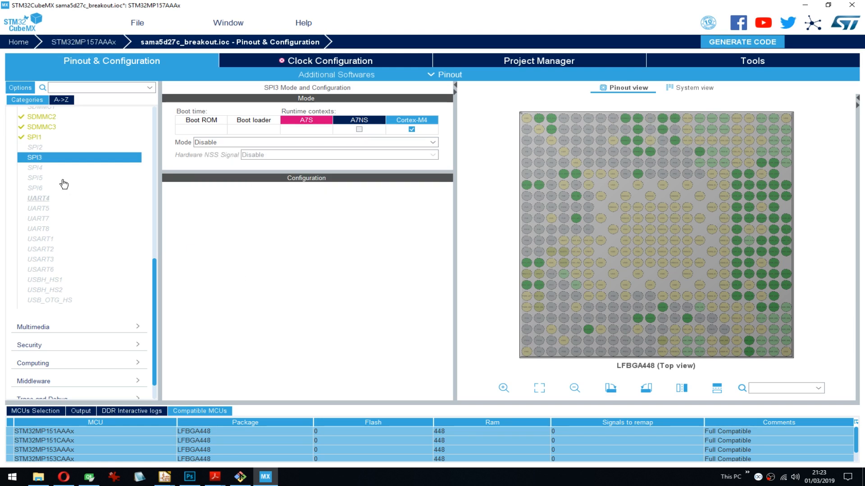
{"action": "left_click", "coordinate": [59, 168]}
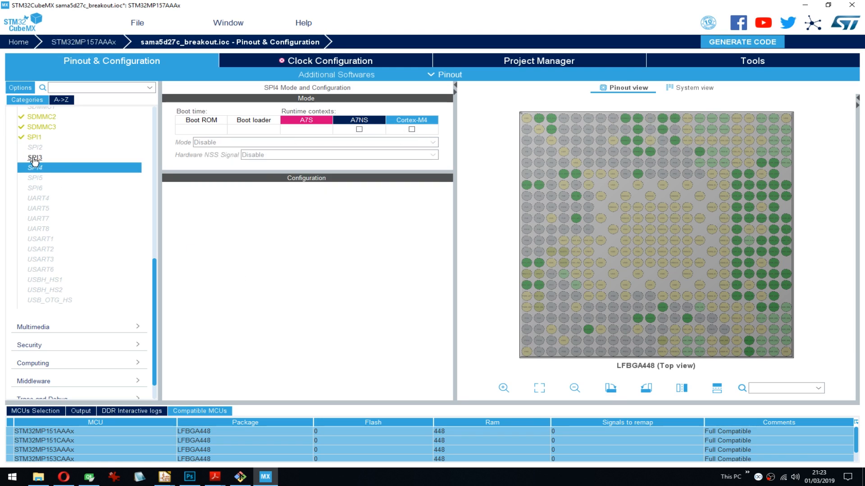
{"action": "left_click", "coordinate": [34, 158]}
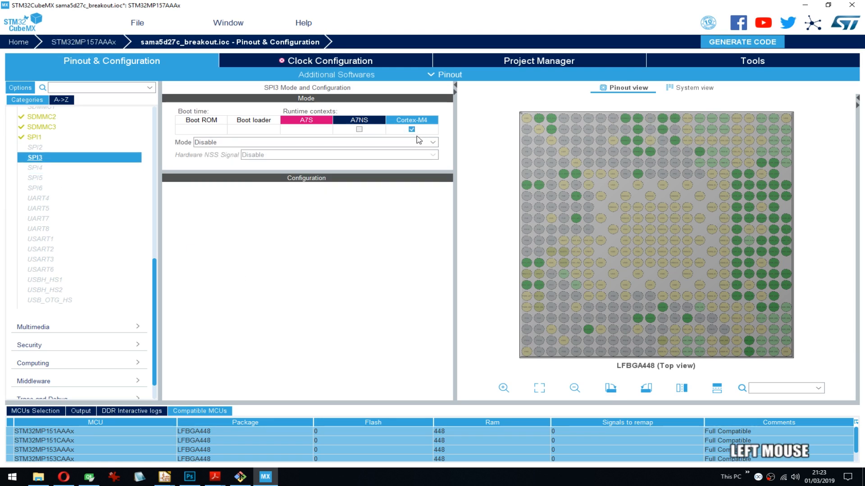
- Enable SPI4 for the Cortex-M4 context and set its mode to Full-Duplex Master
{"action": "left_click", "coordinate": [45, 169]}
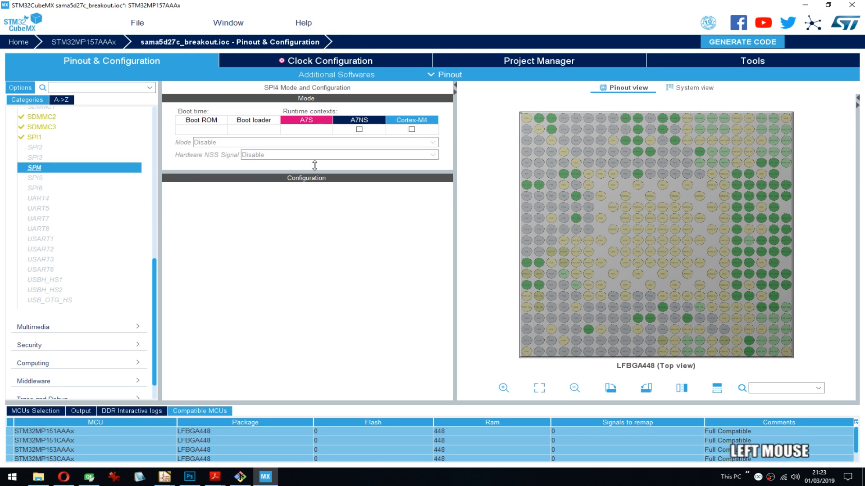
{"action": "left_click", "coordinate": [412, 130]}
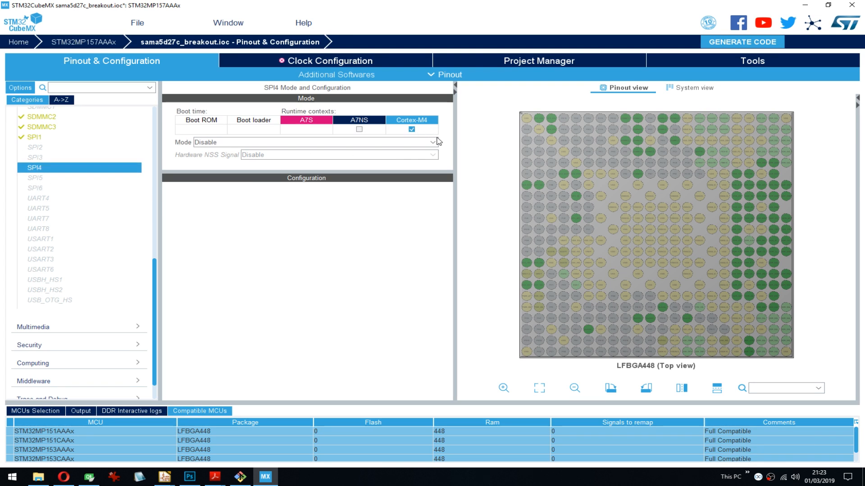
{"action": "left_click", "coordinate": [222, 142]}
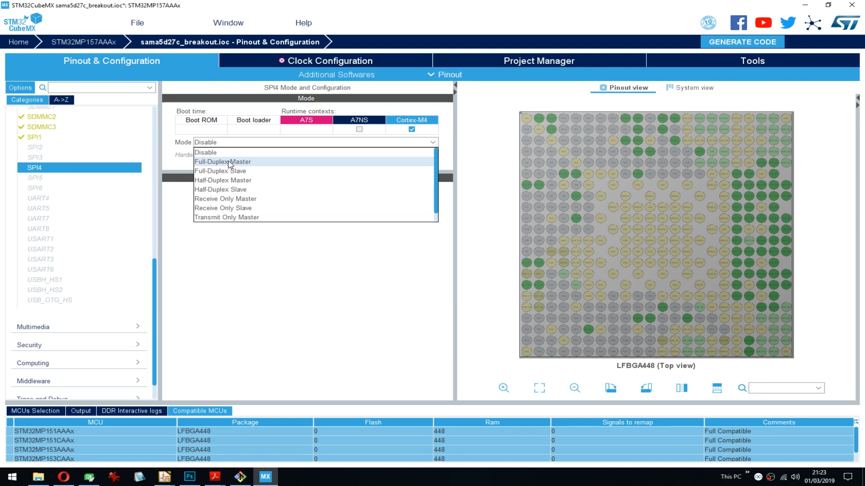
{"action": "left_click", "coordinate": [230, 162]}
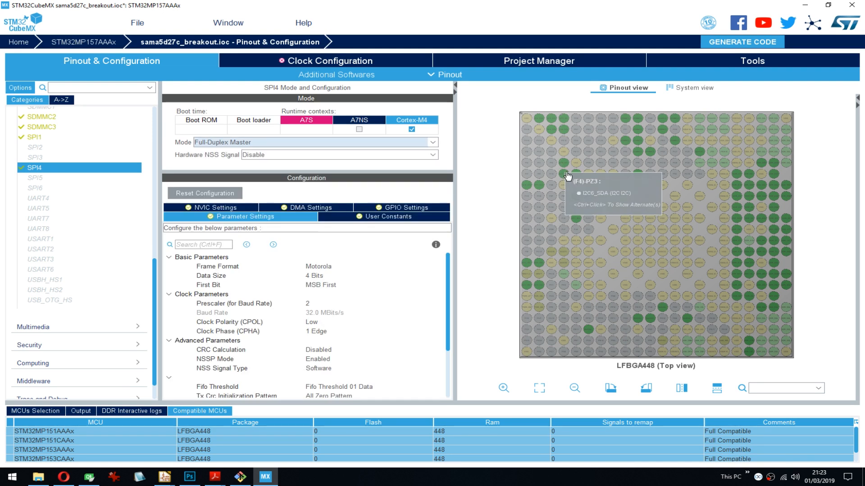
{"action": "mouse_move", "coordinate": [566, 166]}
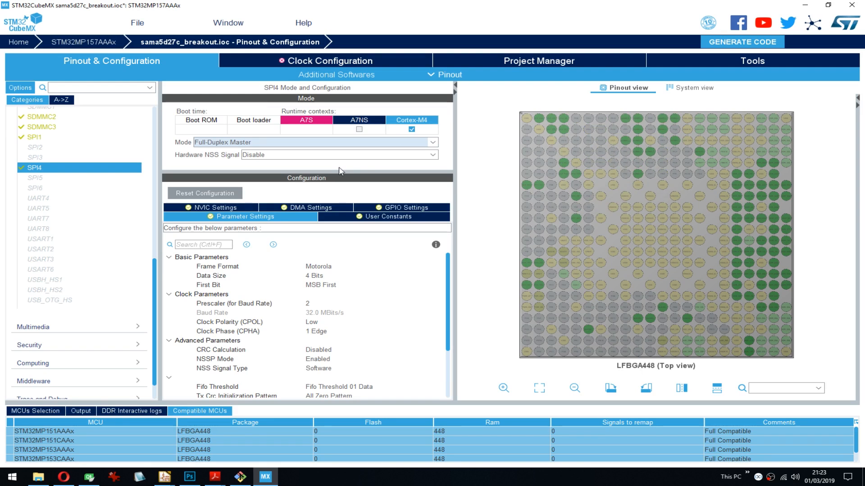
- Try enabling SPI5 for the Cortex-M4 context as Full-Duplex Master, then remove the context again
{"action": "mouse_move", "coordinate": [49, 181]}
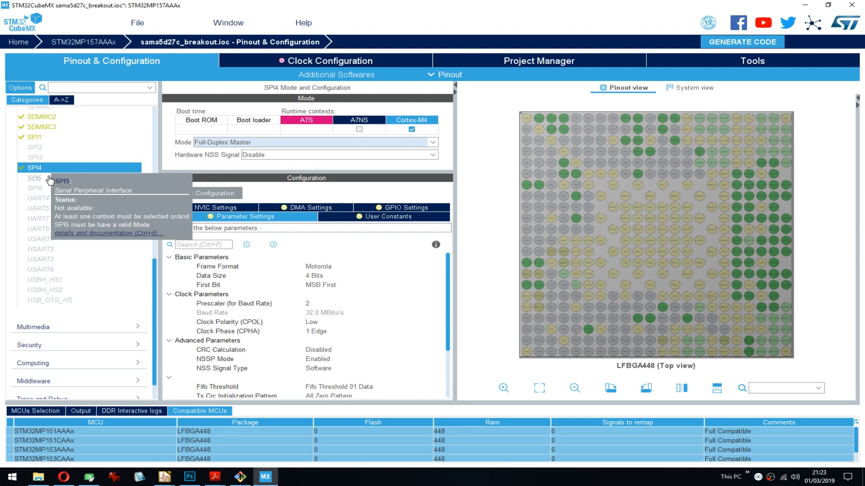
{"action": "left_click", "coordinate": [45, 179]}
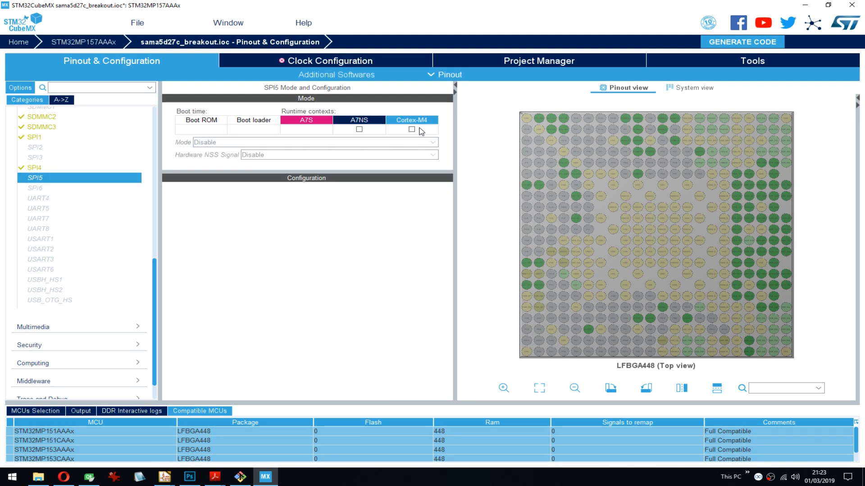
{"action": "left_click", "coordinate": [269, 148]}
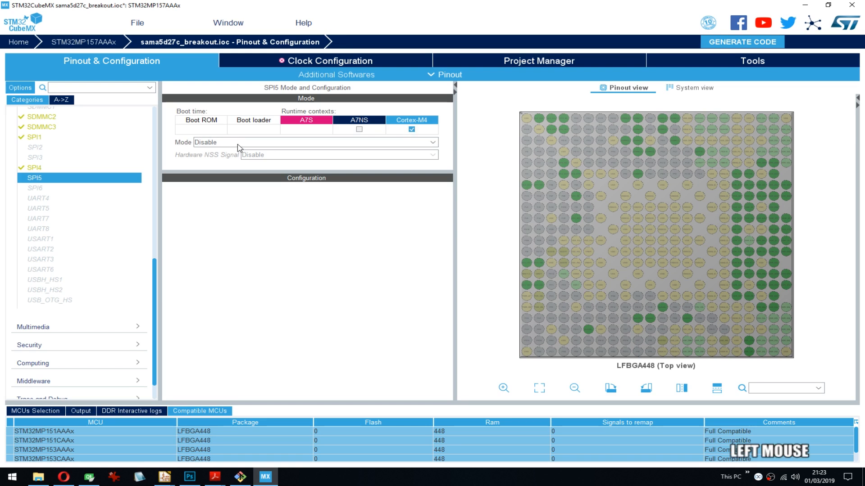
{"action": "left_click", "coordinate": [240, 147]}
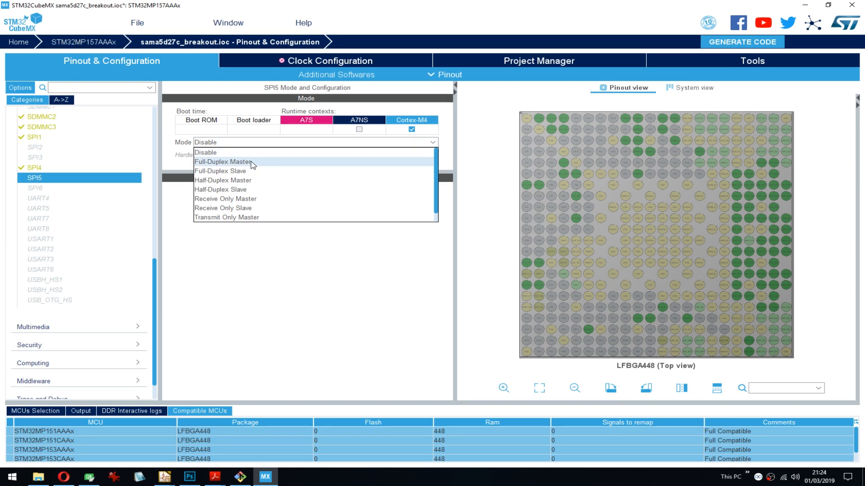
{"action": "left_click", "coordinate": [253, 163]}
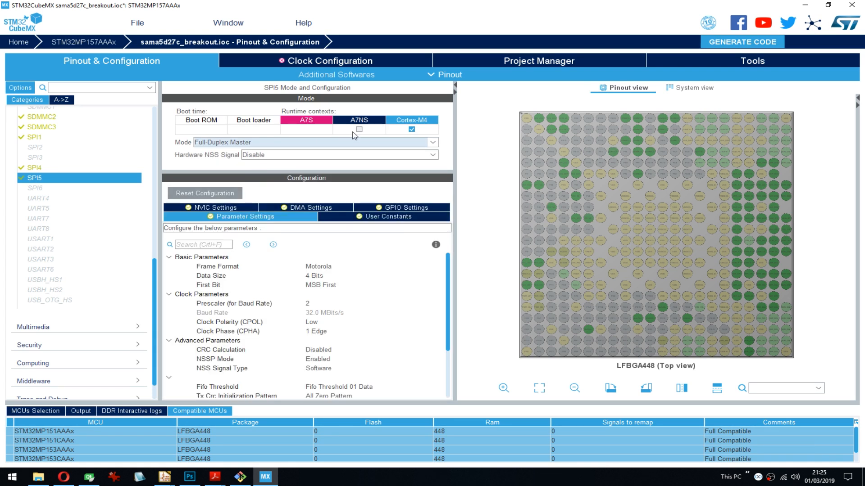
{"action": "left_click", "coordinate": [411, 130]}
{"action": "left_click", "coordinate": [74, 182]}
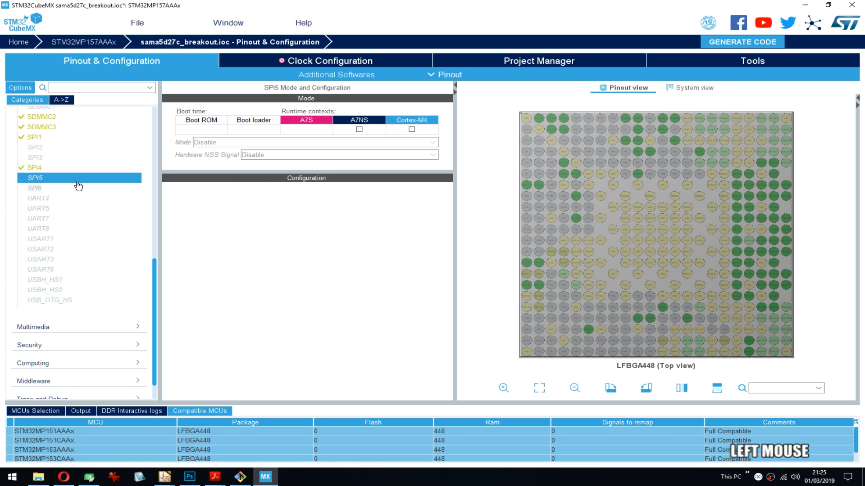
- Try SPI5 in the A7NS context, switching its mode between Full-Duplex Master and Disable and leaving it on Full-Duplex Master
{"action": "left_click", "coordinate": [359, 130]}
{"action": "left_click", "coordinate": [238, 143]}
{"action": "left_click", "coordinate": [220, 162]}
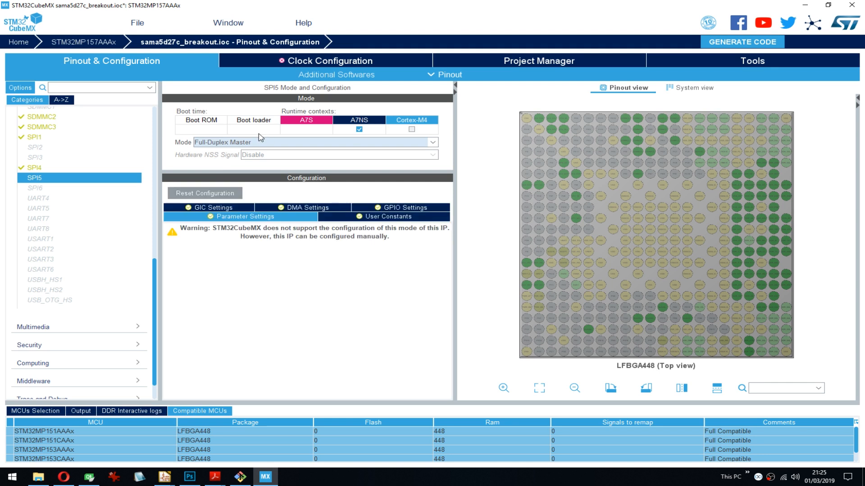
{"action": "left_click", "coordinate": [228, 143]}
{"action": "left_click", "coordinate": [219, 151]}
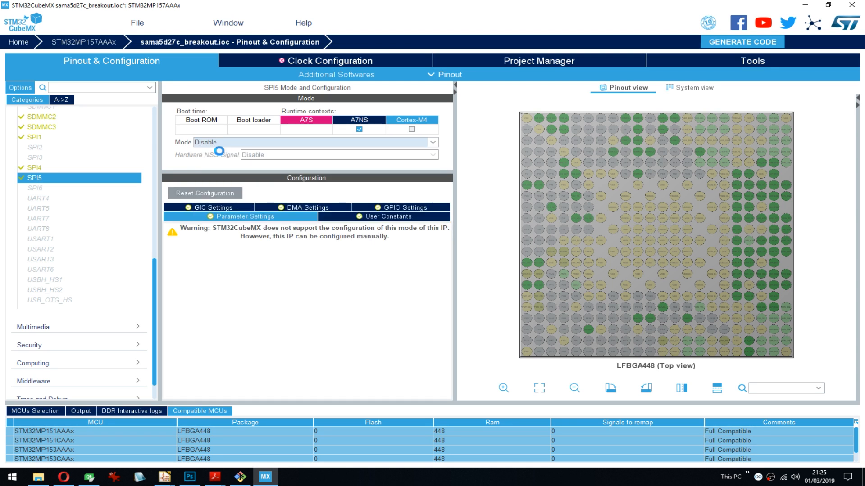
{"action": "left_click", "coordinate": [254, 146]}
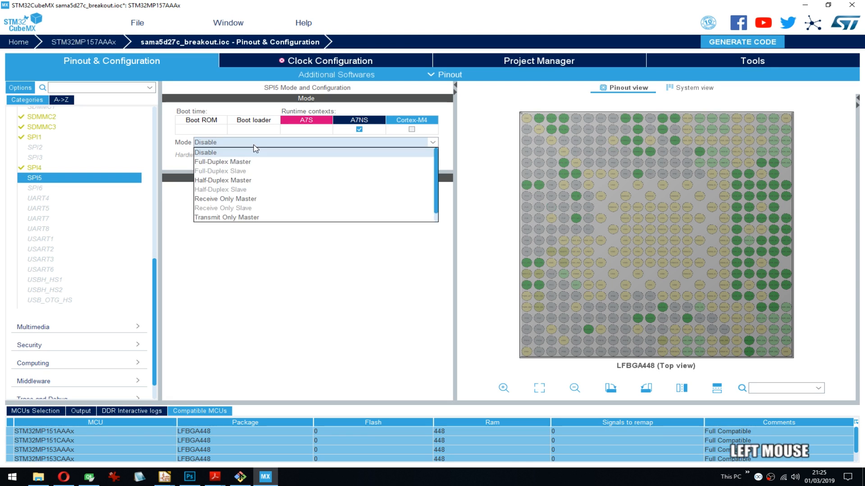
{"action": "left_click", "coordinate": [226, 163]}
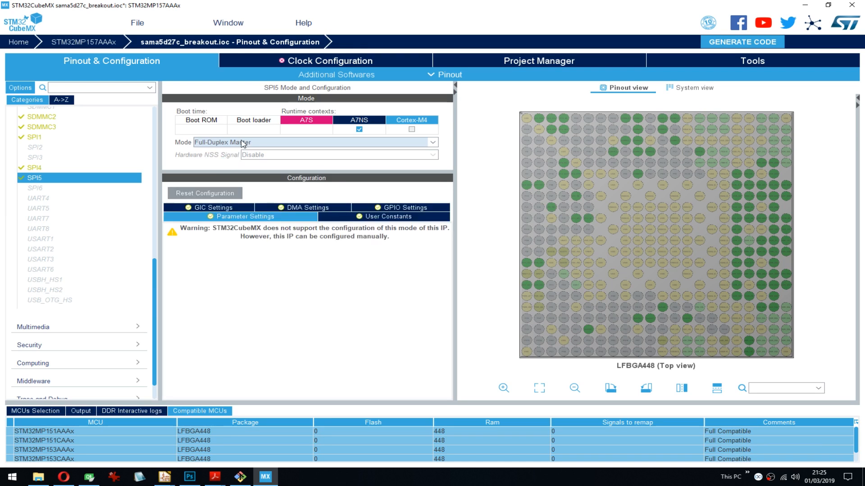
{"action": "right_click", "coordinate": [39, 181]}
{"action": "left_click", "coordinate": [39, 181]}
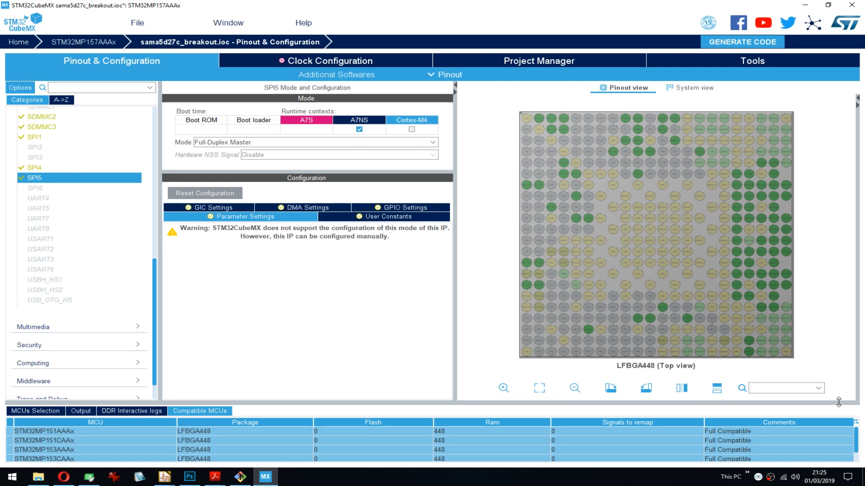
- Search the pinout for the SPI5, SPI1 and SPI4 signals to compare their pins, then remove SPI5's A7NS context
{"action": "left_click", "coordinate": [771, 389]}
{"action": "type", "text": "spi5"}
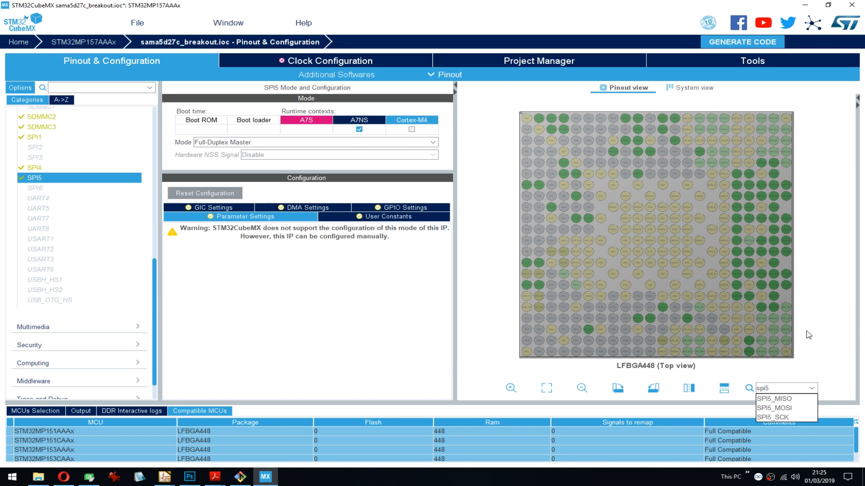
{"action": "key", "text": "BackSpace"}
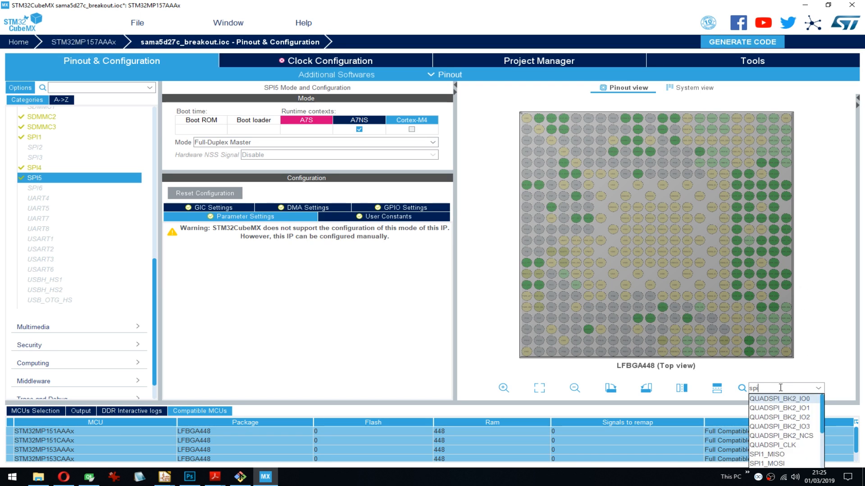
{"action": "key", "text": "shift"}
{"action": "key", "text": "shift"}
{"action": "key", "text": "shift"}
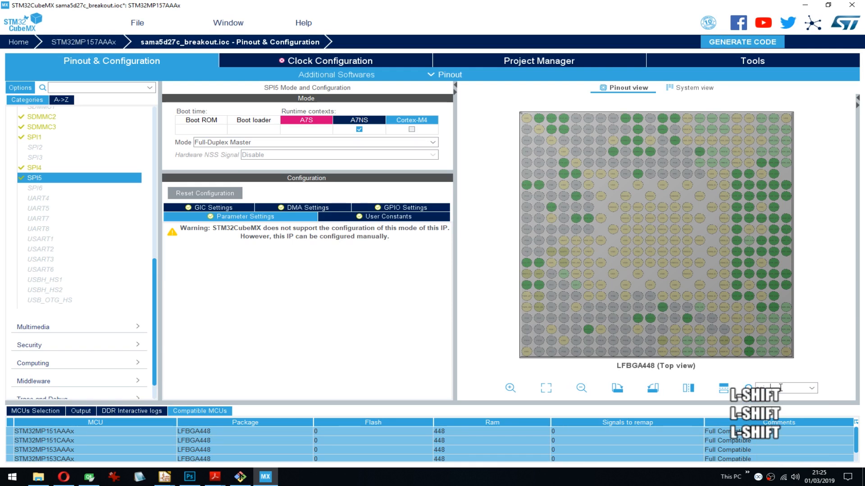
{"action": "key", "text": "BackSpace"}
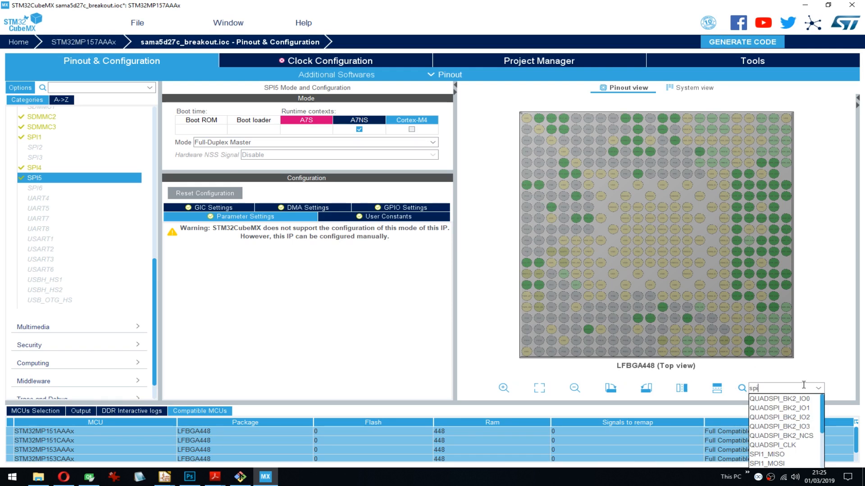
{"action": "type", "text": "1"}
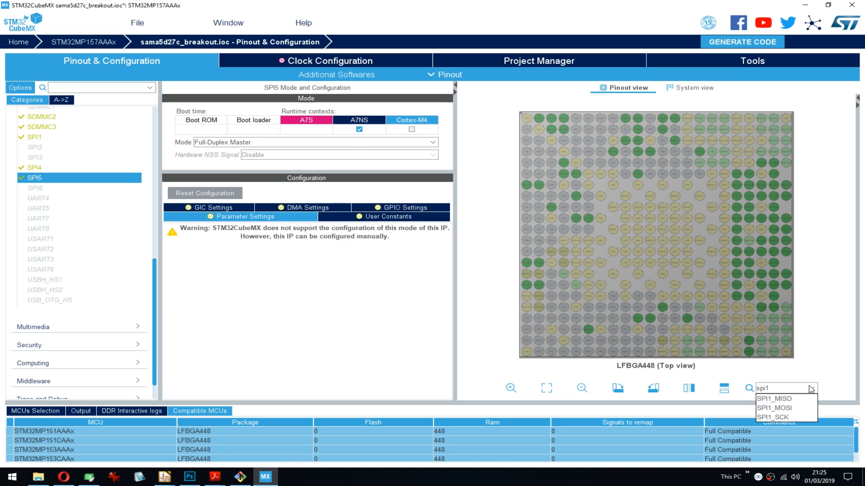
{"action": "key", "text": "BackSpace"}
{"action": "type", "text": "4"}
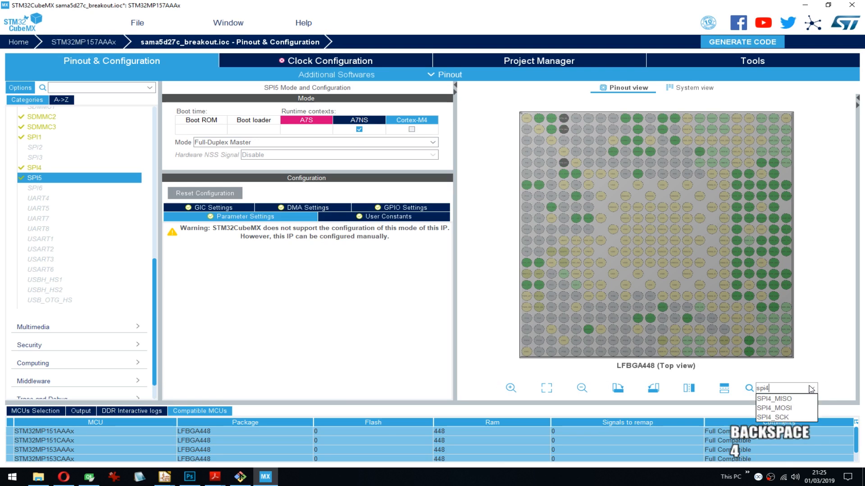
{"action": "key", "text": "BackSpace"}
{"action": "type", "text": "5"}
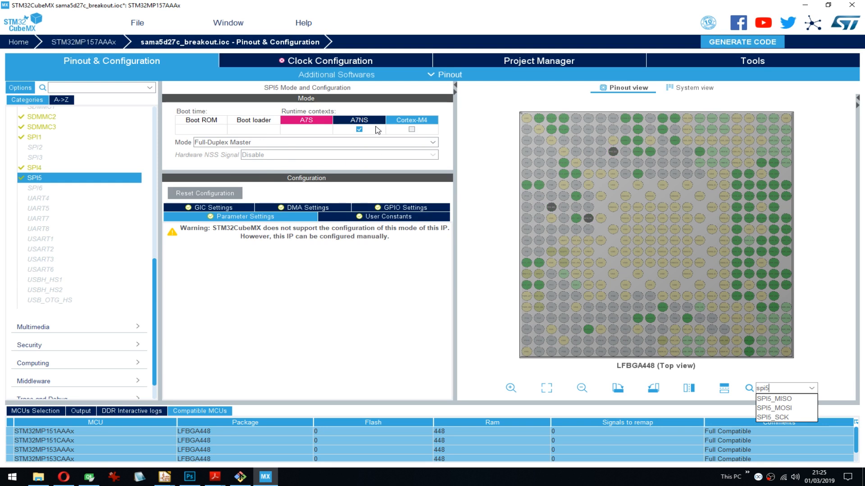
{"action": "left_click", "coordinate": [359, 129]}
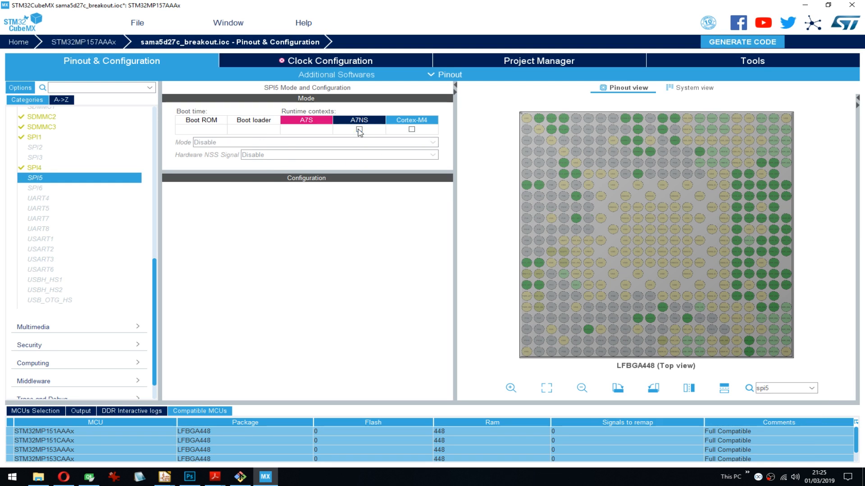
- Open the SPI6 configuration and search the pinout for "spi6", then clear the search
{"action": "left_click", "coordinate": [35, 189]}
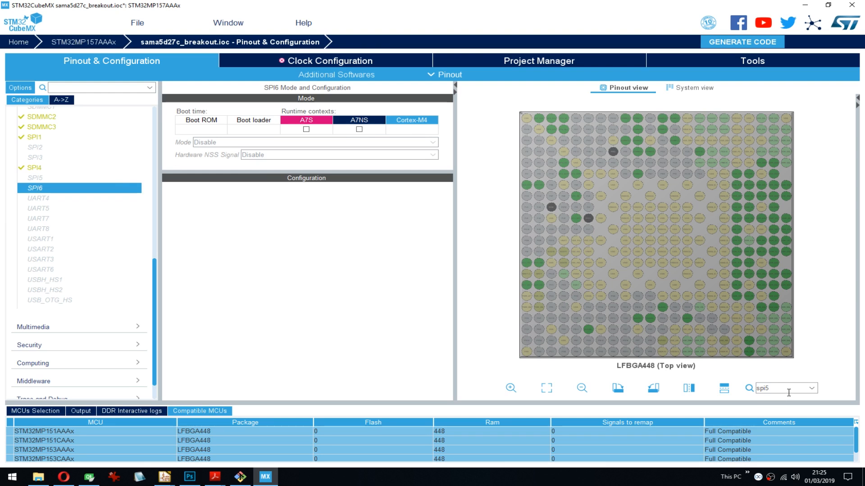
{"action": "left_click_drag", "start_coordinate": [788, 393], "coordinate": [756, 392]}
{"action": "key", "text": "BackSpace"}
{"action": "type", "text": "sp"}
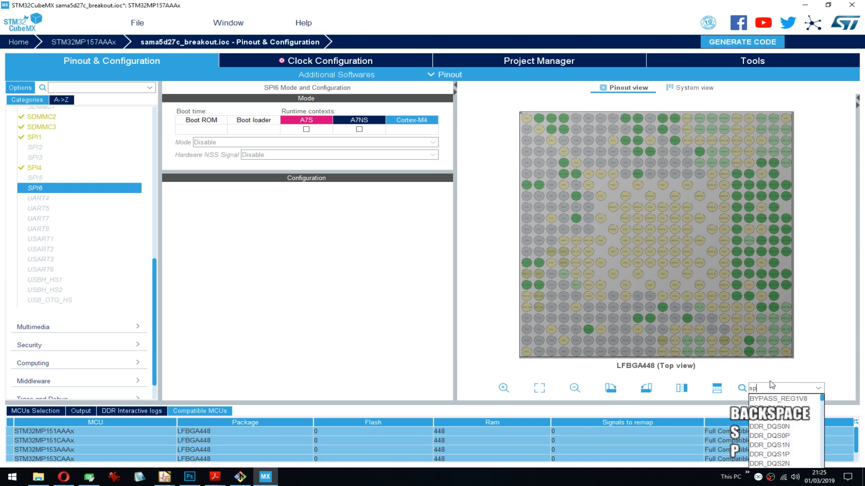
{"action": "type", "text": "i6"}
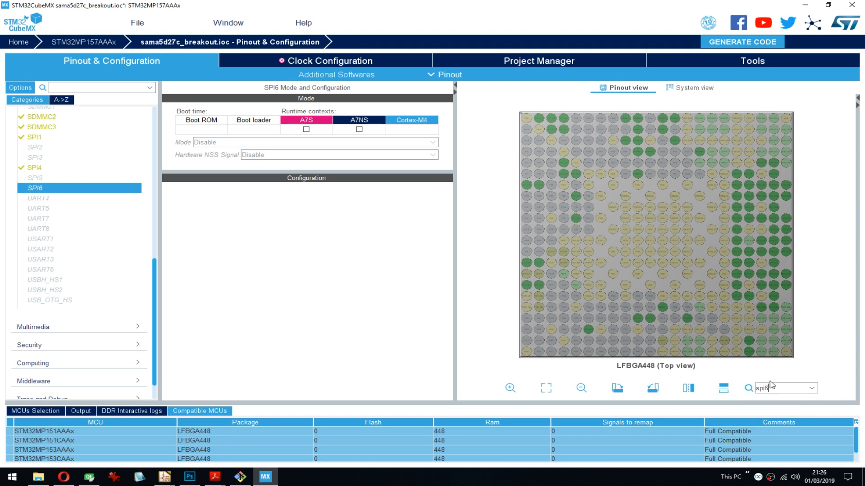
{"action": "key", "text": "BackSpace"}
{"action": "key", "text": "BackSpace"}
{"action": "key", "text": "BackSpace"}
{"action": "key", "text": "BackSpace"}
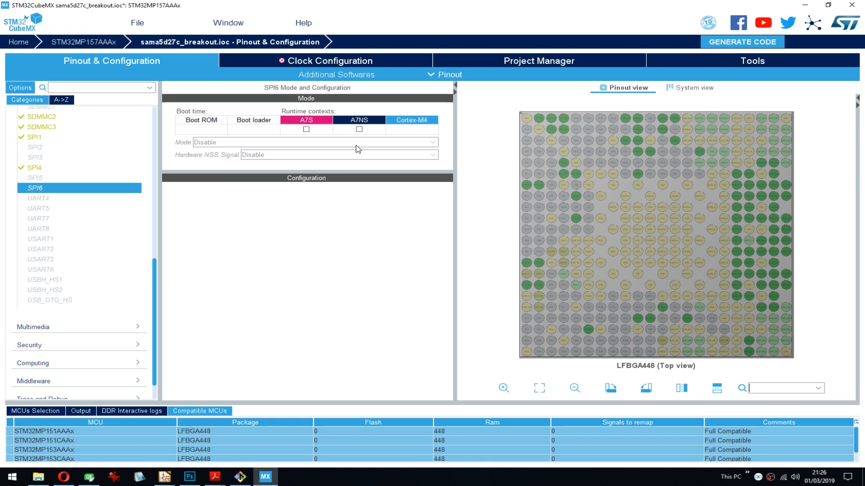
- Try enabling SPI6 for the A7NS context as Full-Duplex Master, then remove the context again
{"action": "left_click", "coordinate": [358, 130]}
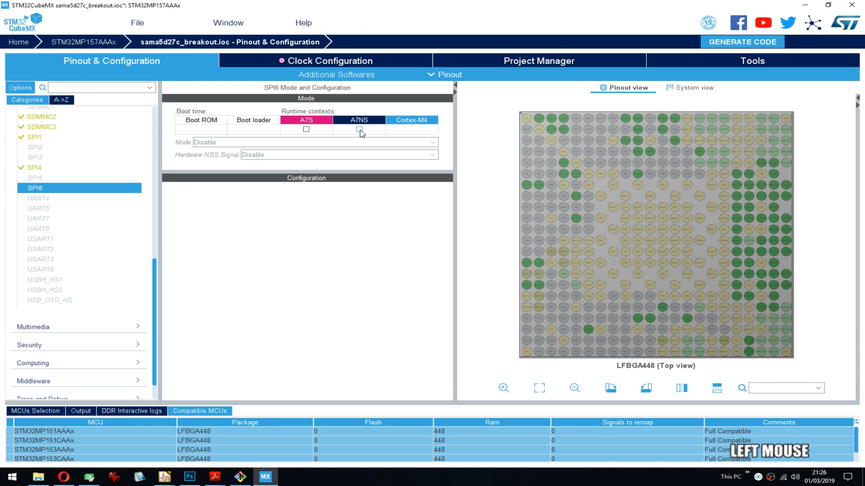
{"action": "left_click", "coordinate": [220, 144]}
{"action": "left_click", "coordinate": [219, 161]}
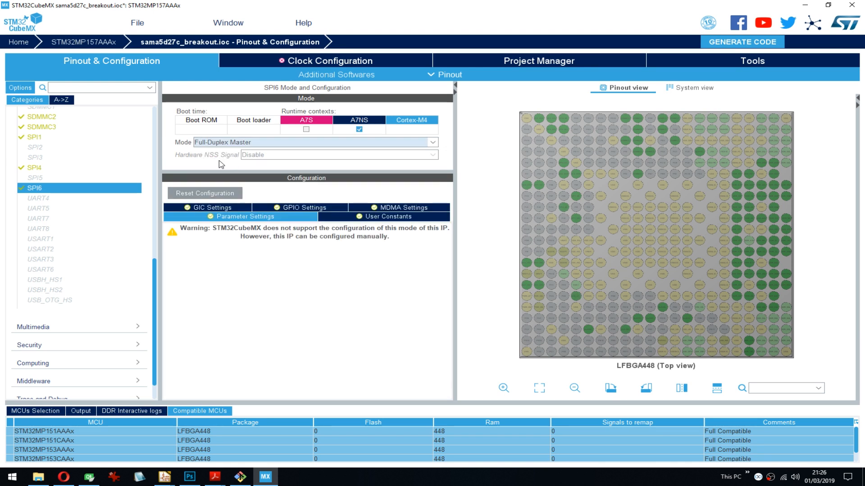
{"action": "left_click", "coordinate": [357, 130]}
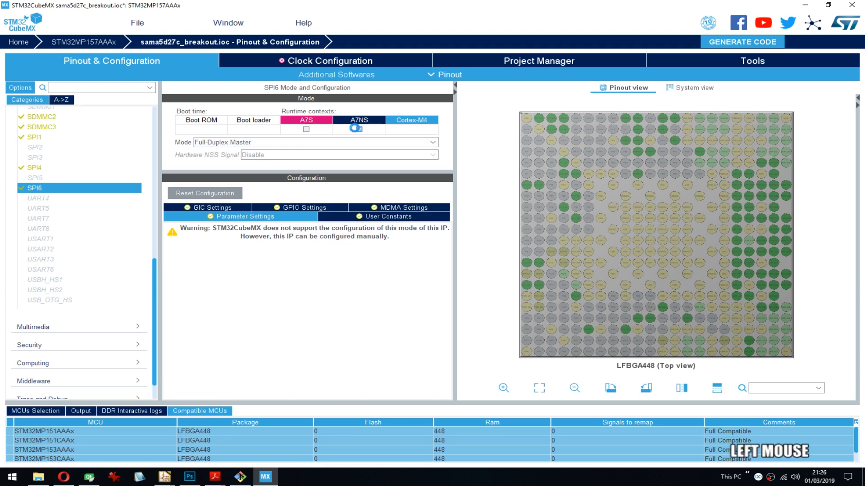
- Open the SPI1 configuration and search the pinout for "spi1" and "spi4" to locate their pins
{"action": "left_click", "coordinate": [35, 136]}
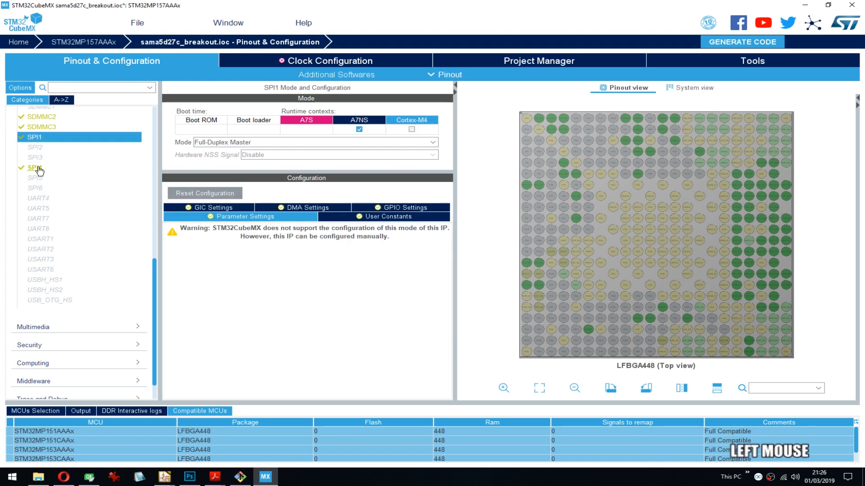
{"action": "left_click", "coordinate": [784, 389]}
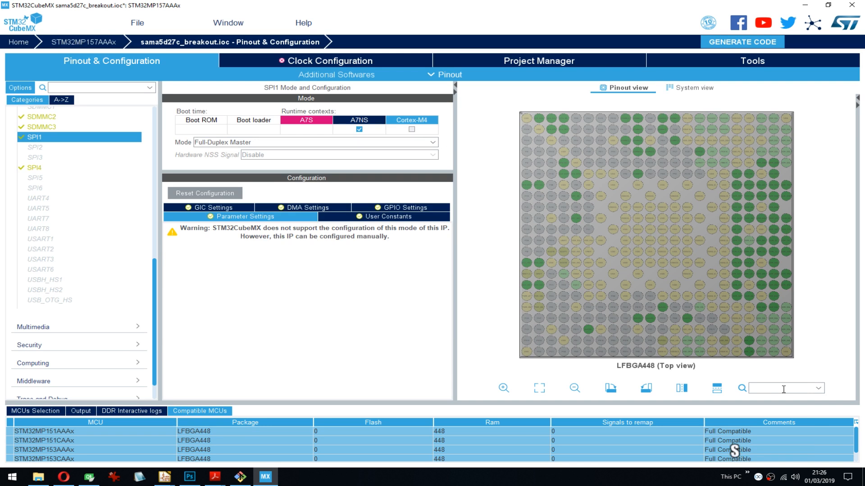
{"action": "type", "text": "spi1"}
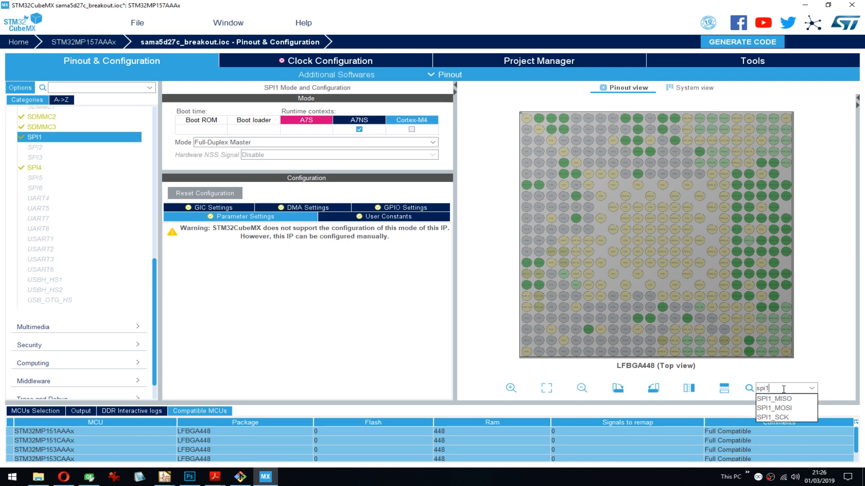
{"action": "key", "text": "BackSpace"}
{"action": "type", "text": "4"}
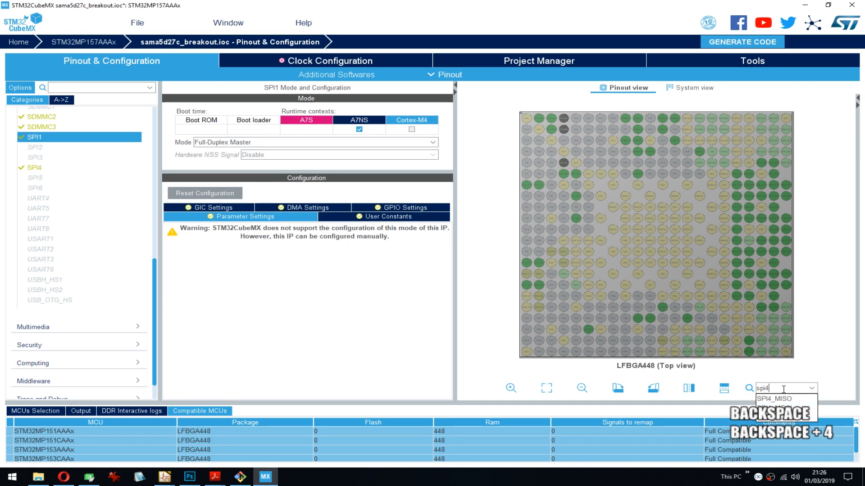
- Search the pinout for "sdmmc2" and "sdmmc3" to locate the pins of each SD interface
{"action": "key", "text": "ctrl+a"}
{"action": "type", "text": "s"}
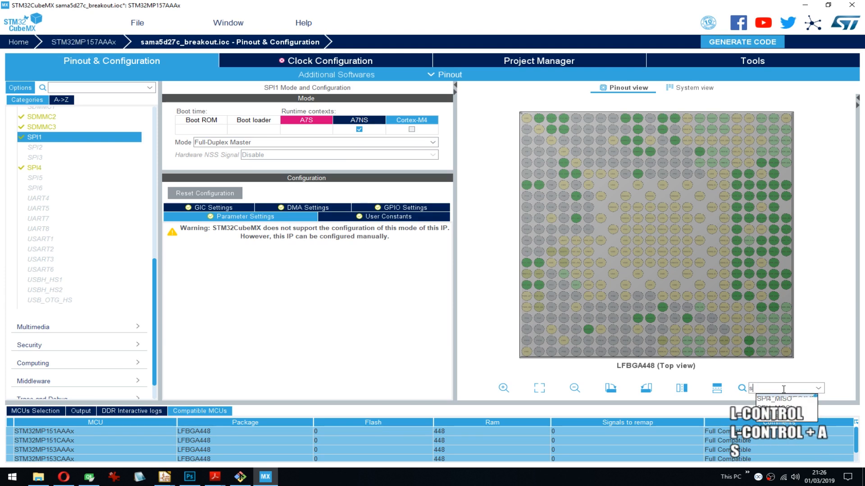
{"action": "type", "text": "dmi"}
{"action": "key", "text": "BackSpace"}
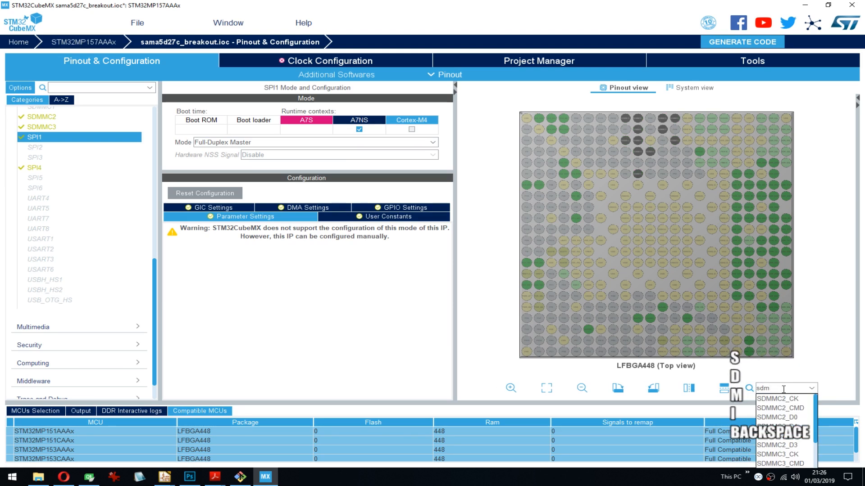
{"action": "type", "text": "mc2"}
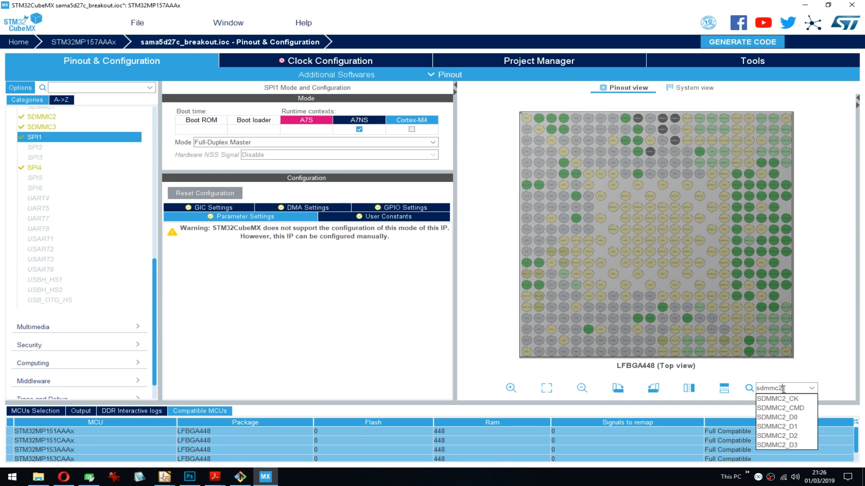
{"action": "key", "text": "BackSpace"}
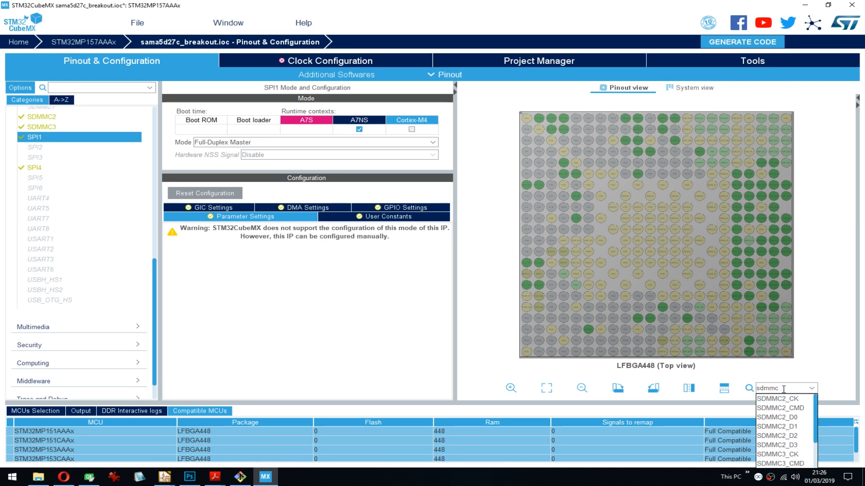
{"action": "type", "text": "3"}
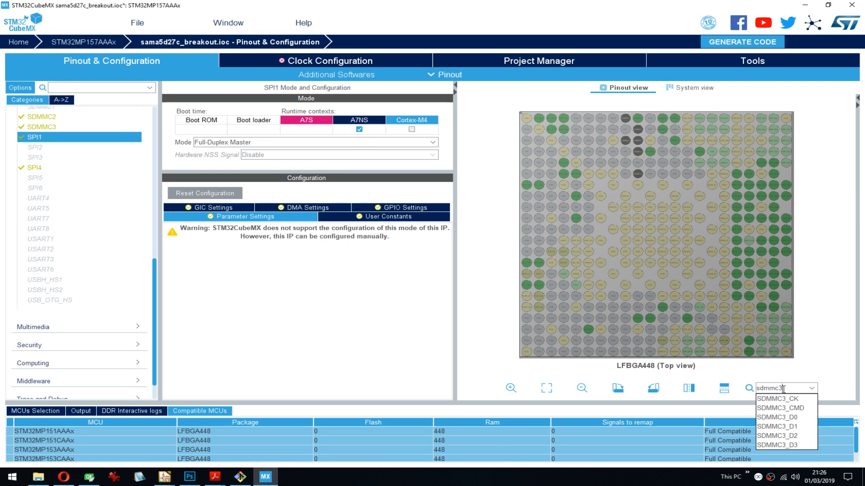
{"action": "key", "text": "ctrl"}
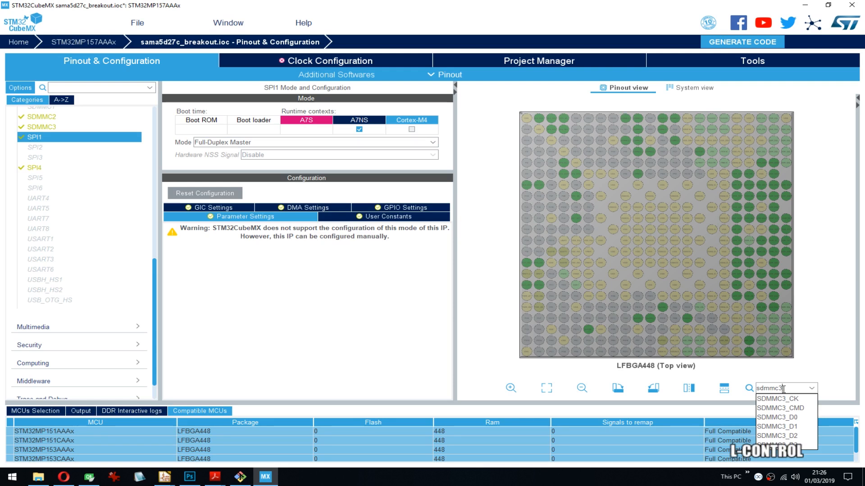
- Search the pinout for "ddr_a", "ddr_" and "ddr_d" to locate the DDR pins, then clear the search
{"action": "key", "text": "ctrl+a"}
{"action": "type", "text": "s"}
{"action": "key", "text": "BackSpace"}
{"action": "type", "text": "d"}
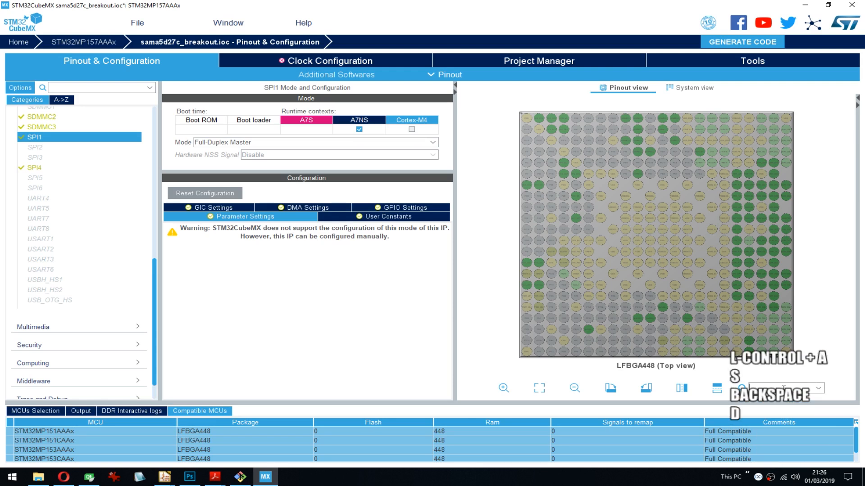
{"action": "type", "text": "dr_a"}
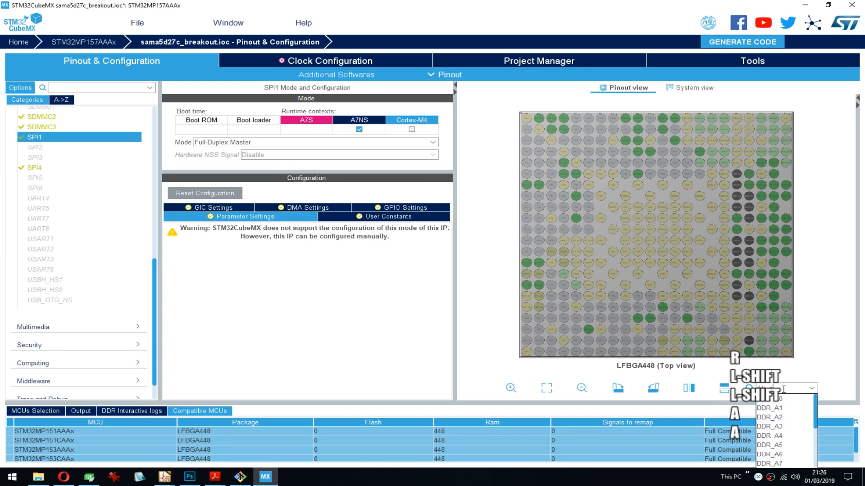
{"action": "key", "text": "BackSpace"}
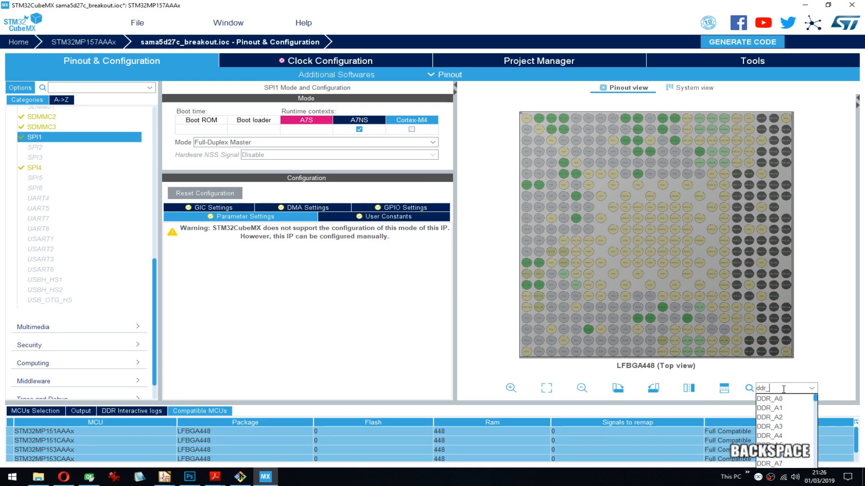
{"action": "type", "text": "d"}
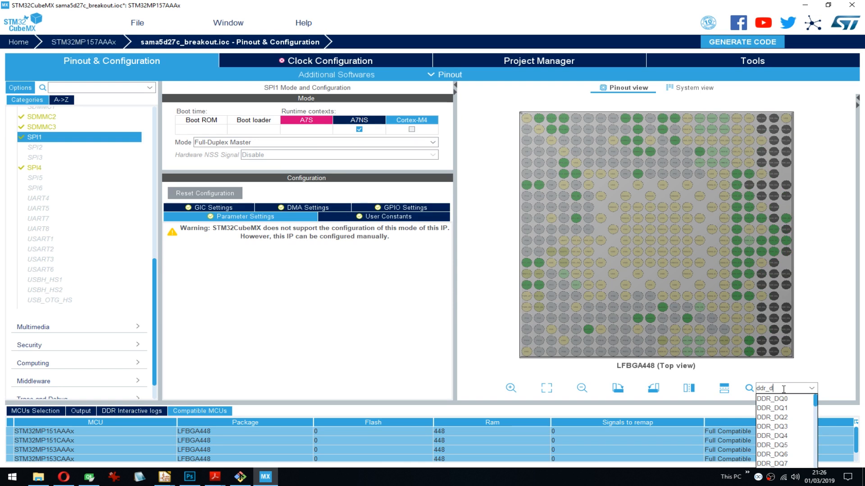
{"action": "double_click", "coordinate": [783, 388]}
{"action": "key", "text": "ctrl+x"}
{"action": "left_click", "coordinate": [816, 339]}
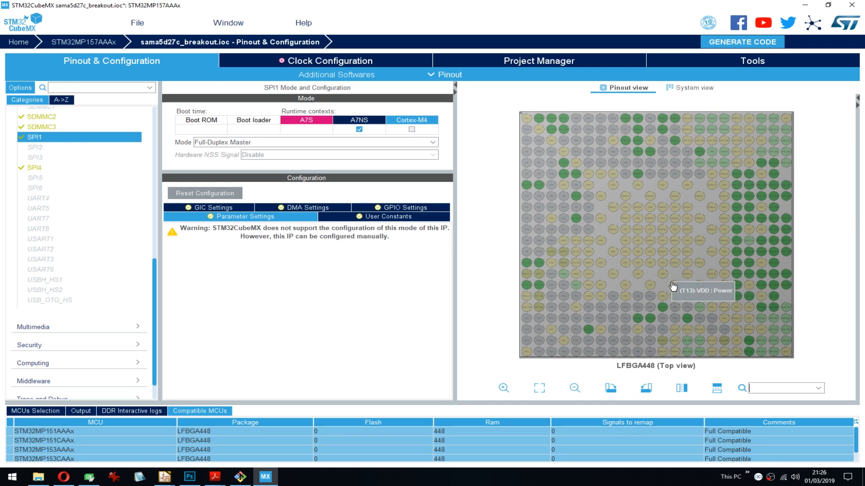
- Examine the boot-time and runtime contexts offered for the UART and USART peripherals, from UART4 through USART6
{"action": "left_click", "coordinate": [42, 200]}
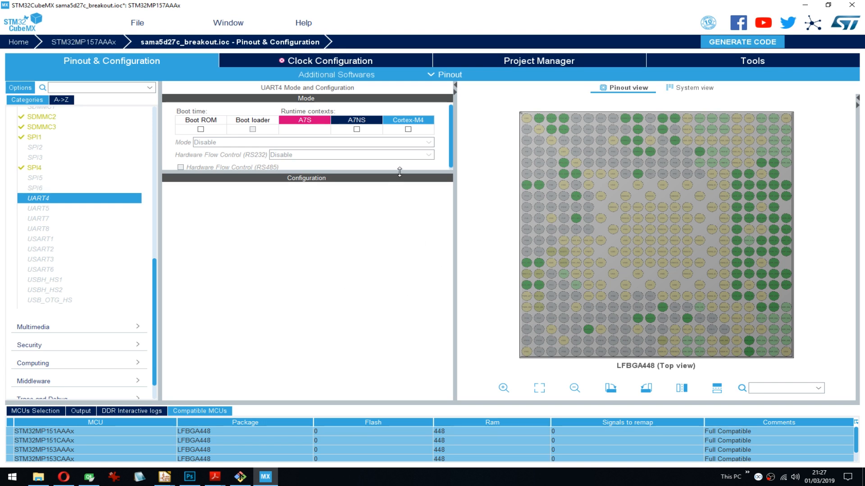
{"action": "left_click_drag", "start_coordinate": [399, 171], "coordinate": [403, 177]}
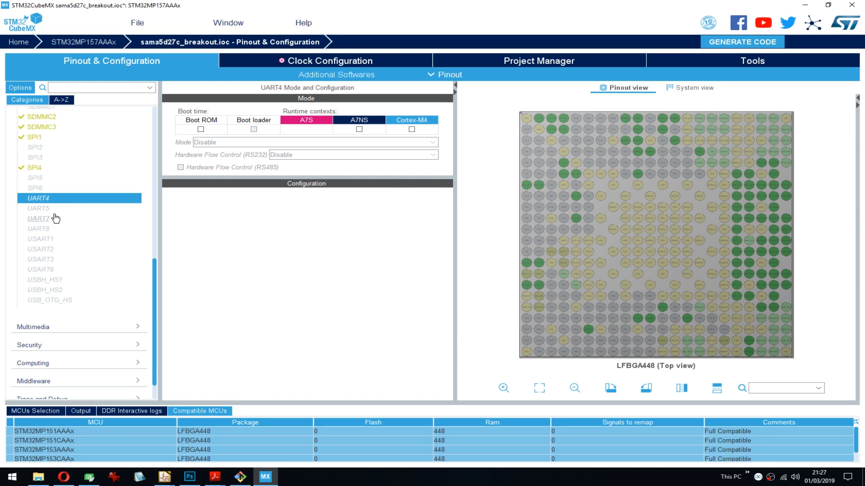
{"action": "mouse_move", "coordinate": [67, 213]}
{"action": "left_click", "coordinate": [41, 210]}
{"action": "left_click", "coordinate": [46, 220]}
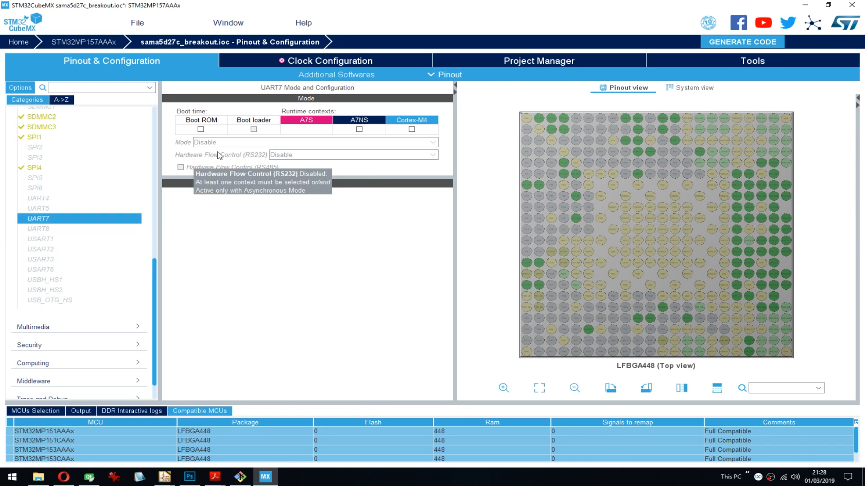
{"action": "left_click", "coordinate": [47, 229]}
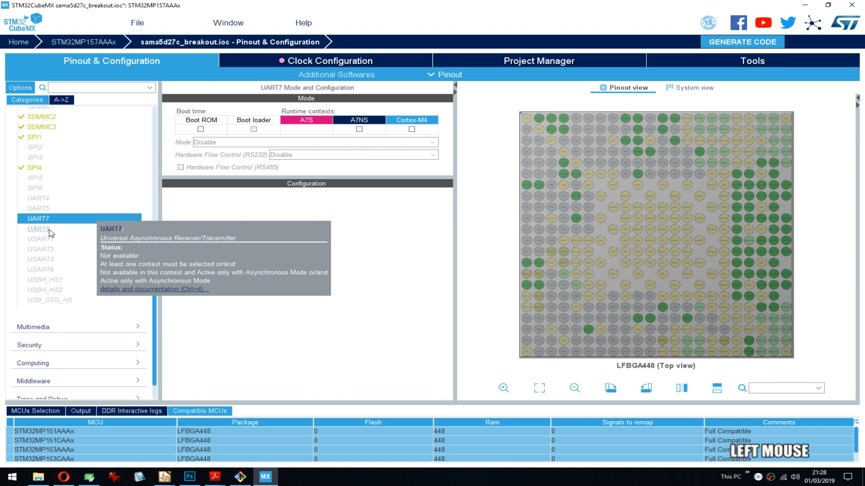
{"action": "left_click", "coordinate": [45, 240]}
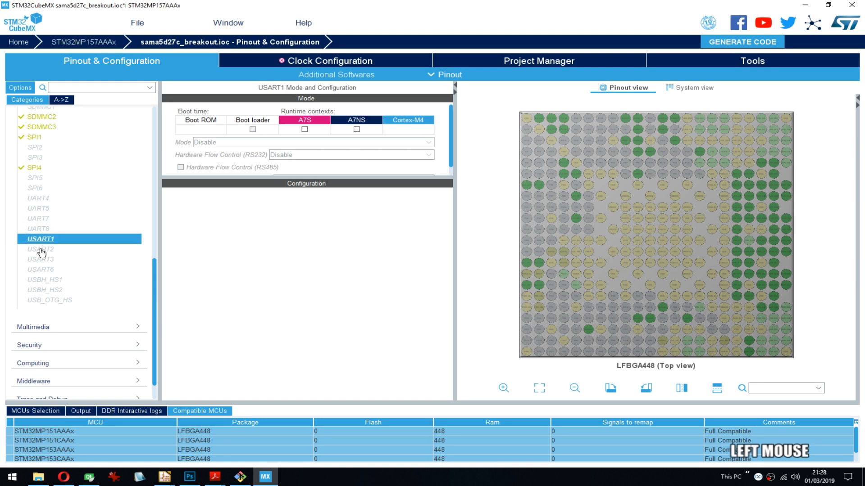
{"action": "left_click", "coordinate": [41, 249]}
{"action": "left_click", "coordinate": [42, 259]}
{"action": "left_click", "coordinate": [42, 272]}
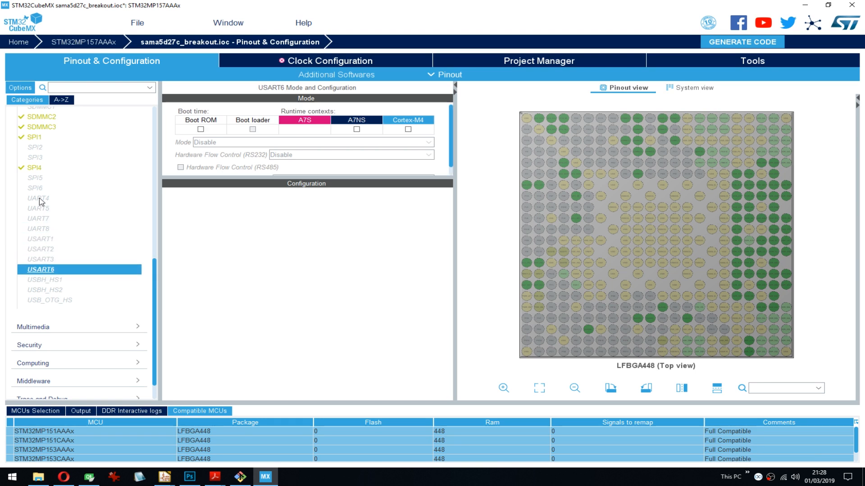
{"action": "left_click", "coordinate": [42, 197]}
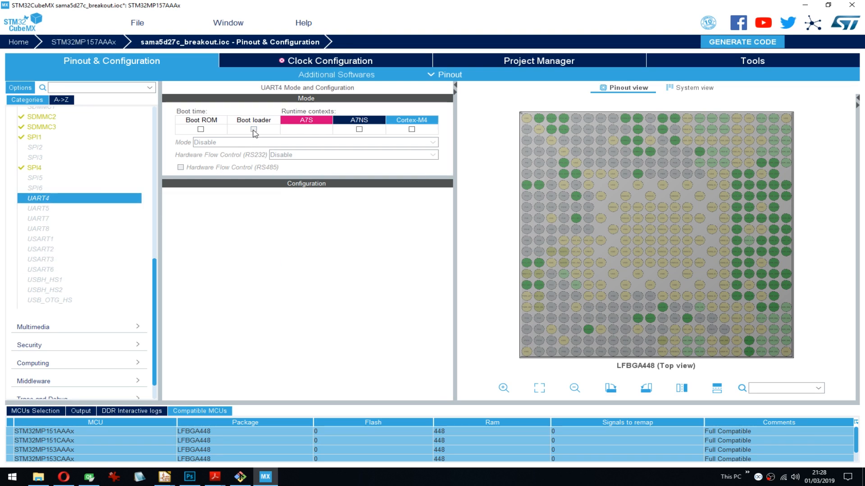
{"action": "left_click", "coordinate": [55, 212]}
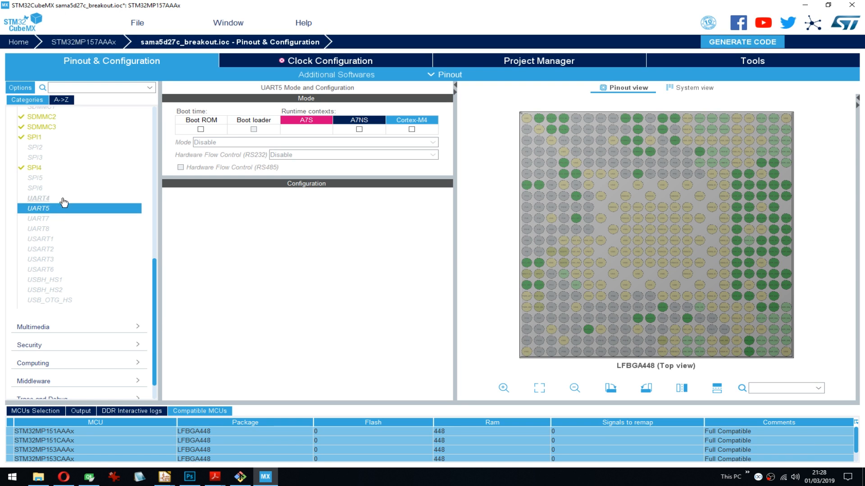
- Assign UART4 to the A7NS context and set its mode to Asynchronous
{"action": "left_click", "coordinate": [63, 198]}
{"action": "left_click", "coordinate": [53, 229]}
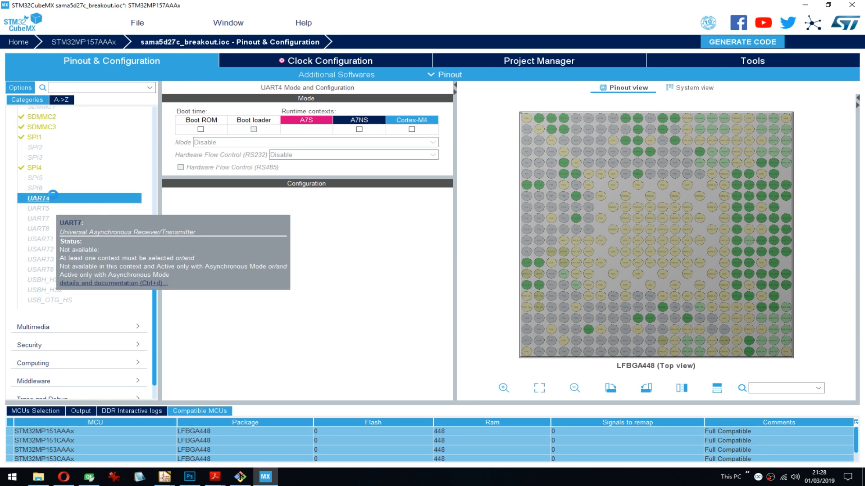
{"action": "left_click", "coordinate": [359, 129]}
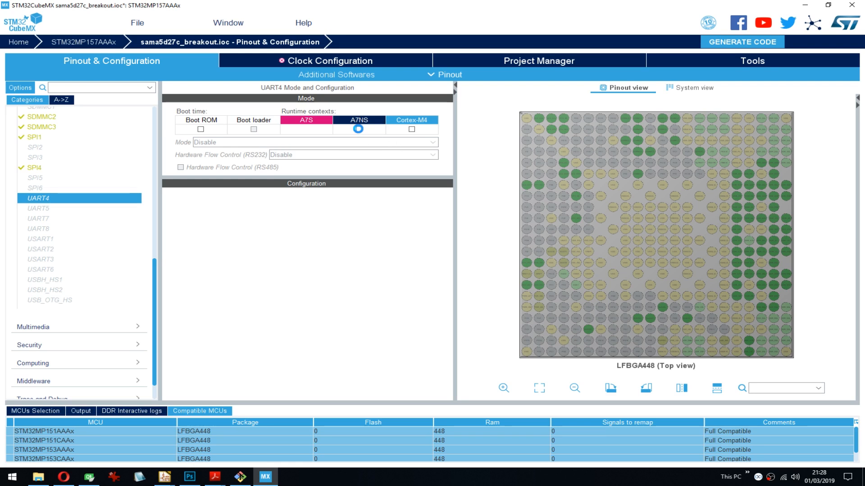
{"action": "left_click", "coordinate": [218, 143]}
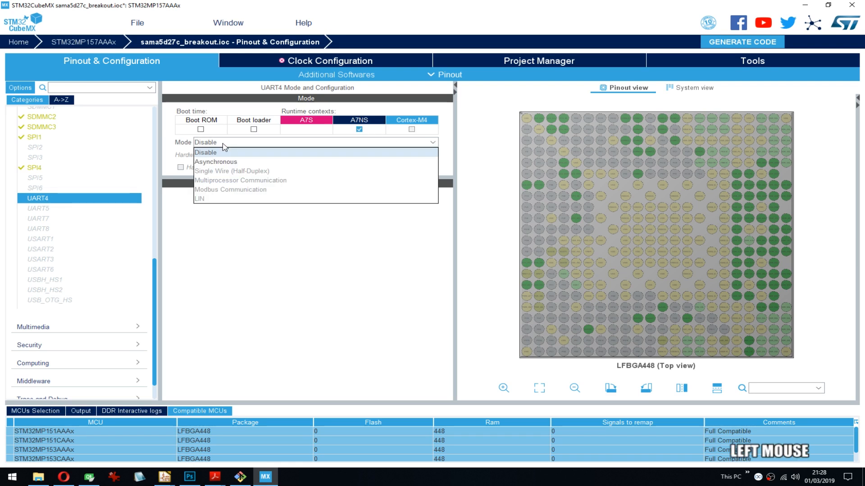
{"action": "left_click", "coordinate": [228, 162]}
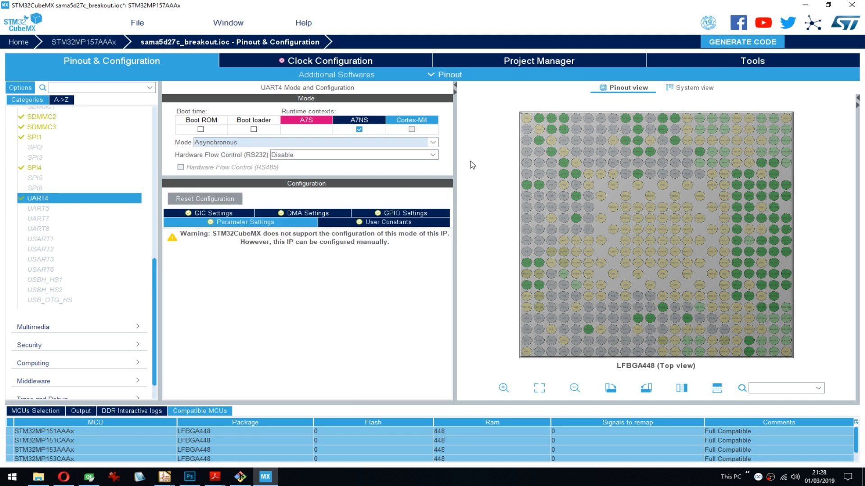
- Assign UART5 to the Cortex-M4 context and set its mode to Asynchronous
{"action": "left_click", "coordinate": [55, 209]}
{"action": "left_click", "coordinate": [411, 130]}
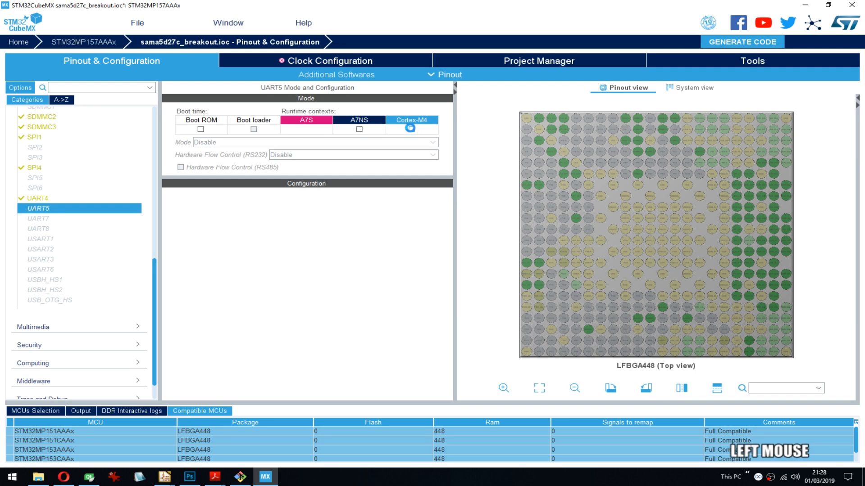
{"action": "left_click", "coordinate": [225, 143]}
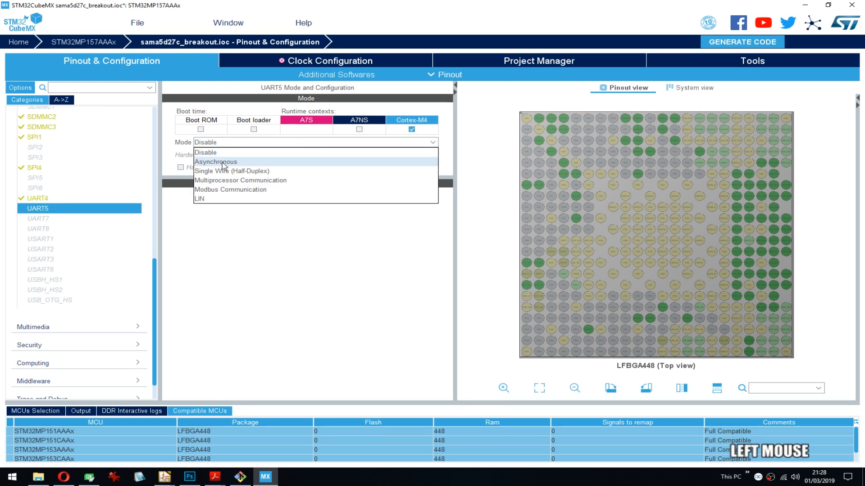
{"action": "left_click", "coordinate": [247, 162]}
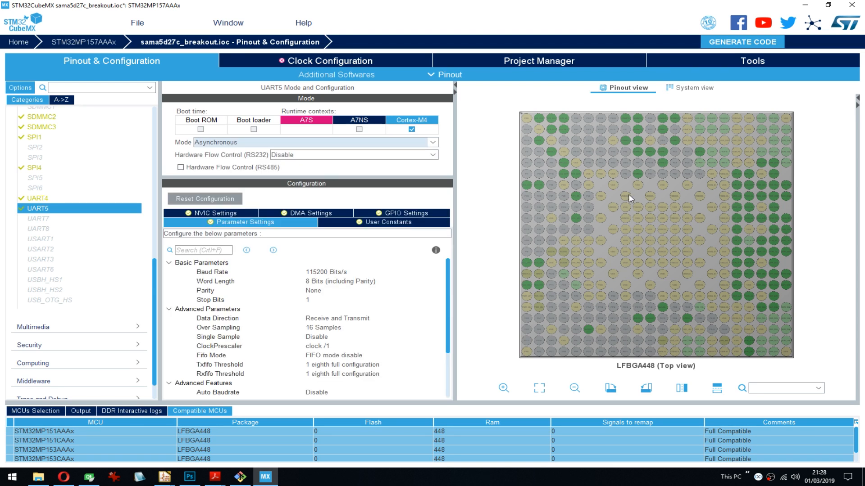
- Assign UART7 to the A7NS context, try the Asynchronous mode, and set the mode back to Disable
{"action": "mouse_move", "coordinate": [668, 157]}
{"action": "left_click", "coordinate": [82, 223]}
{"action": "left_click", "coordinate": [358, 129]}
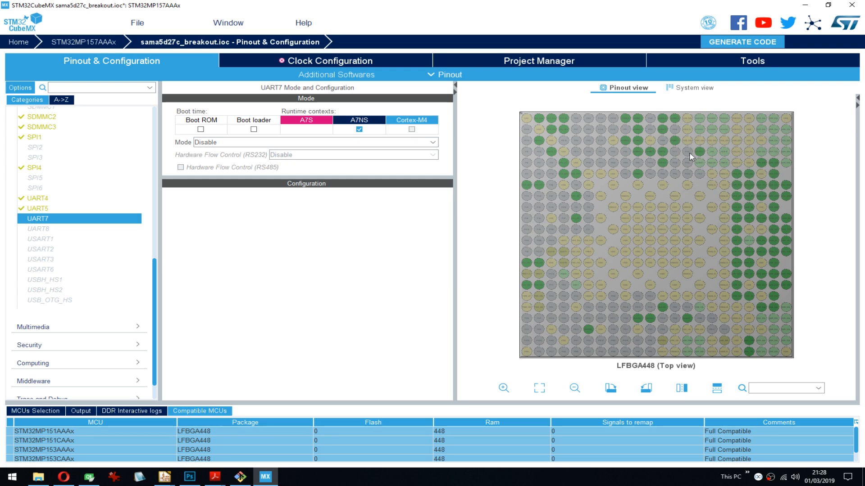
{"action": "left_click", "coordinate": [240, 143]}
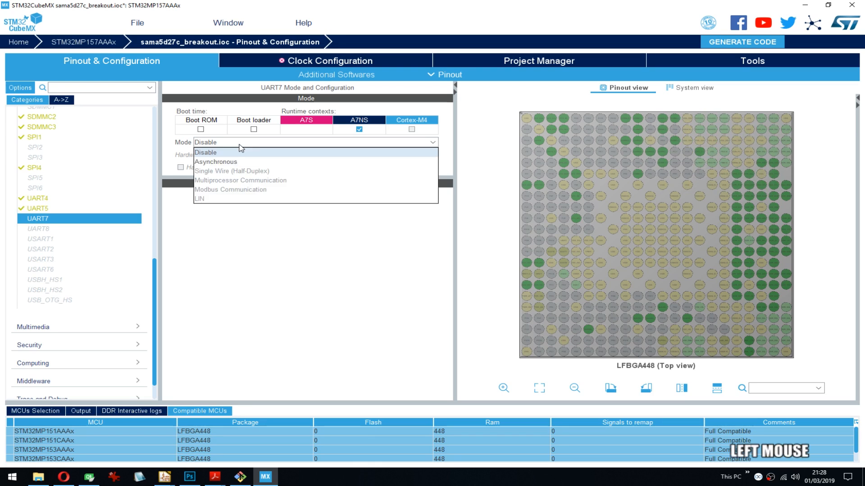
{"action": "left_click", "coordinate": [225, 162]}
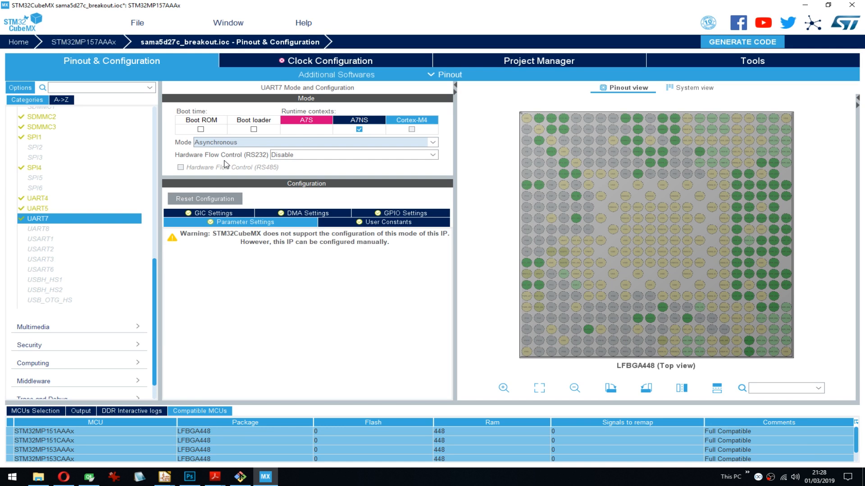
{"action": "left_click", "coordinate": [289, 148]}
{"action": "left_click", "coordinate": [246, 152]}
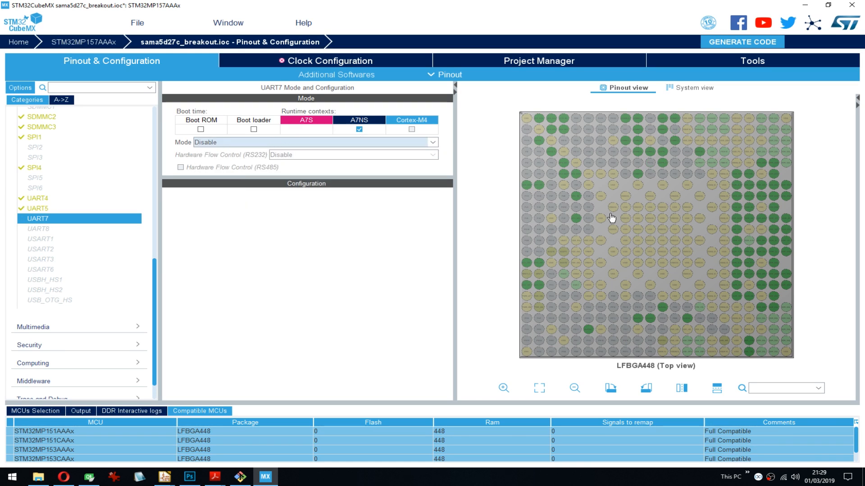
- Assign UART8 to the A7NS context and set its mode to Asynchronous
{"action": "left_click", "coordinate": [63, 229]}
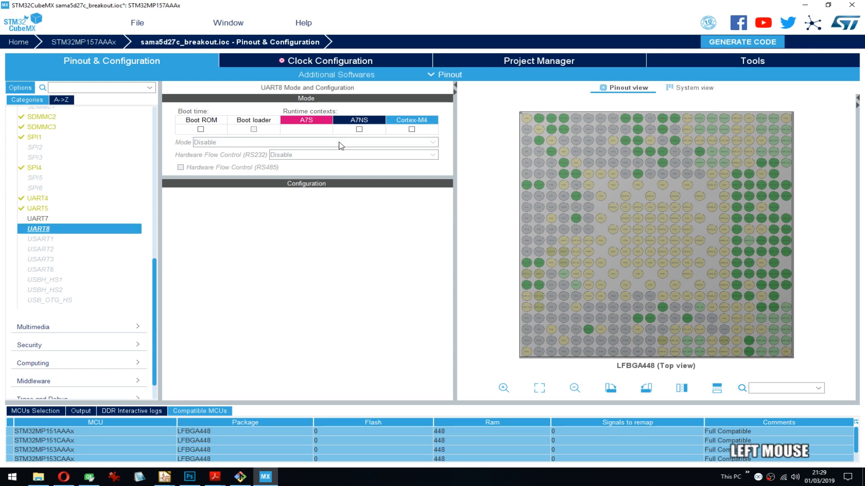
{"action": "left_click", "coordinate": [359, 129]}
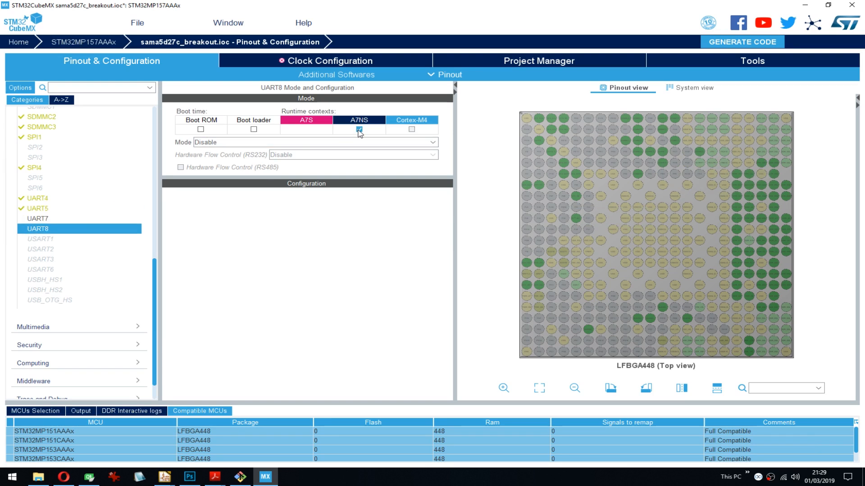
{"action": "left_click", "coordinate": [228, 144]}
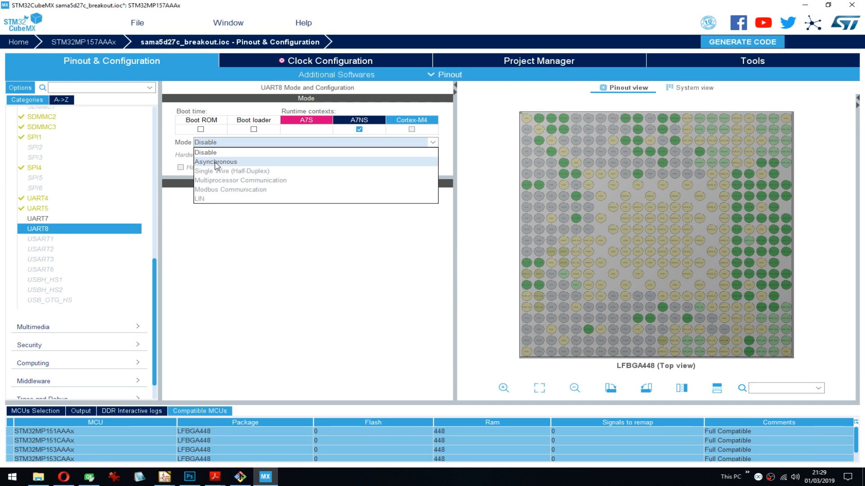
{"action": "left_click", "coordinate": [216, 162]}
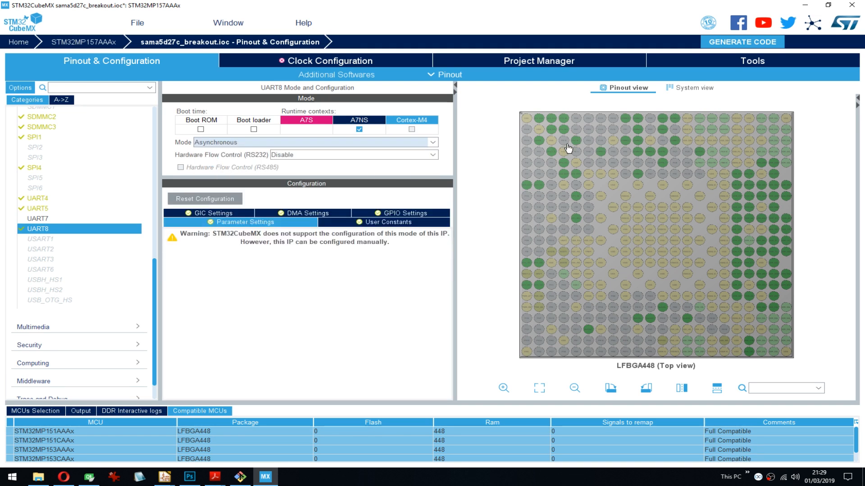
- Remove UART7 from the A7NS runtime context
{"action": "left_click", "coordinate": [68, 215]}
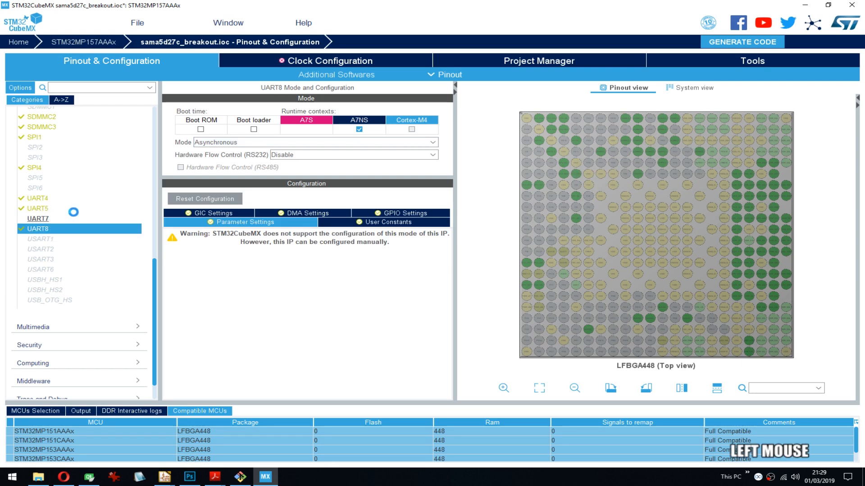
{"action": "left_click", "coordinate": [360, 130]}
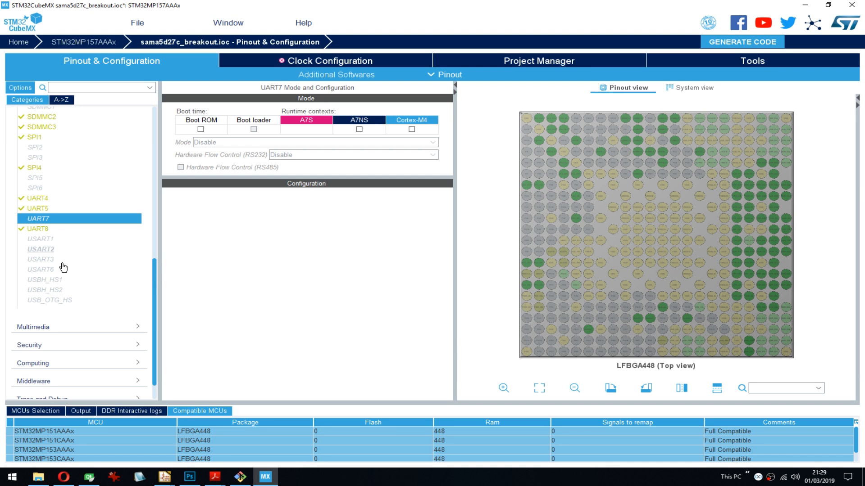
- Assign USBH_HS1 to the A7NS context and enable its USB Host controller
{"action": "mouse_move", "coordinate": [57, 283]}
{"action": "mouse_move", "coordinate": [151, 295]}
{"action": "left_mouse_down"}
{"action": "mouse_move", "coordinate": [160, 320]}
{"action": "mouse_move", "coordinate": [166, 303]}
{"action": "left_mouse_up"}
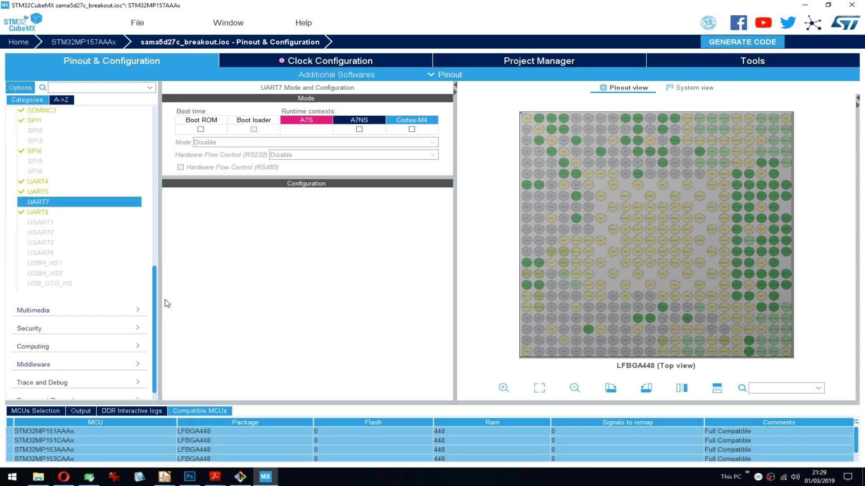
{"action": "left_click", "coordinate": [49, 266]}
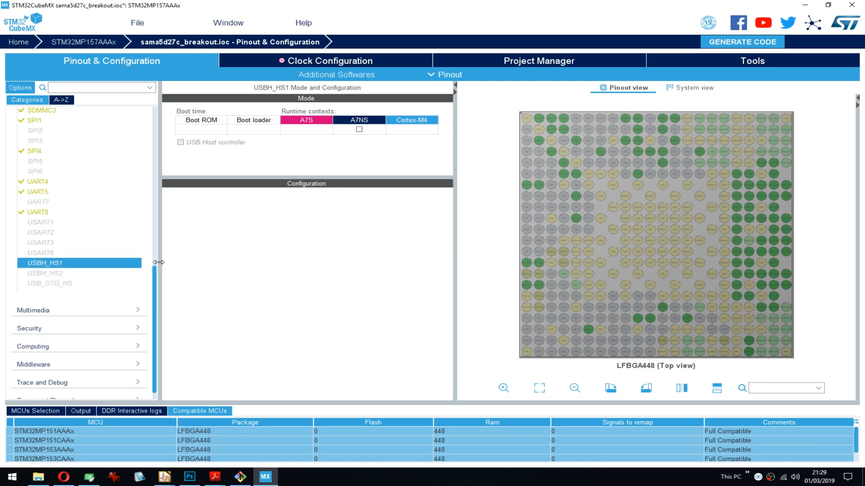
{"action": "left_click", "coordinate": [47, 273]}
{"action": "left_click", "coordinate": [45, 284]}
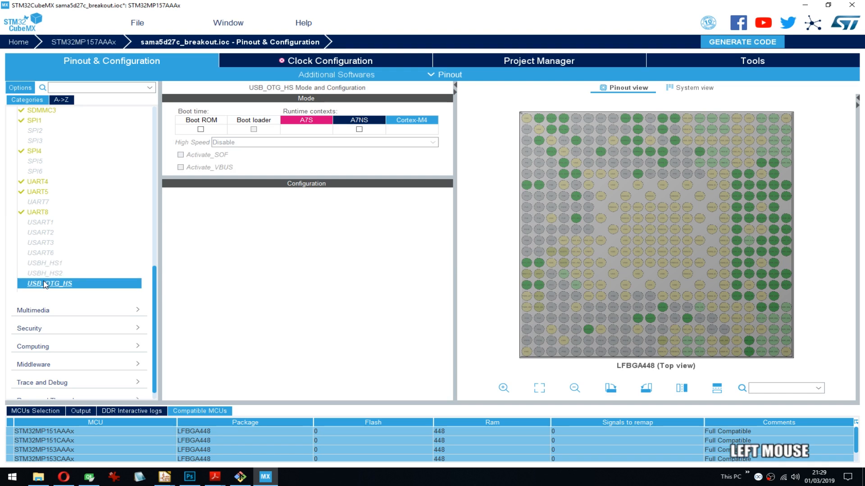
{"action": "left_click", "coordinate": [61, 263]}
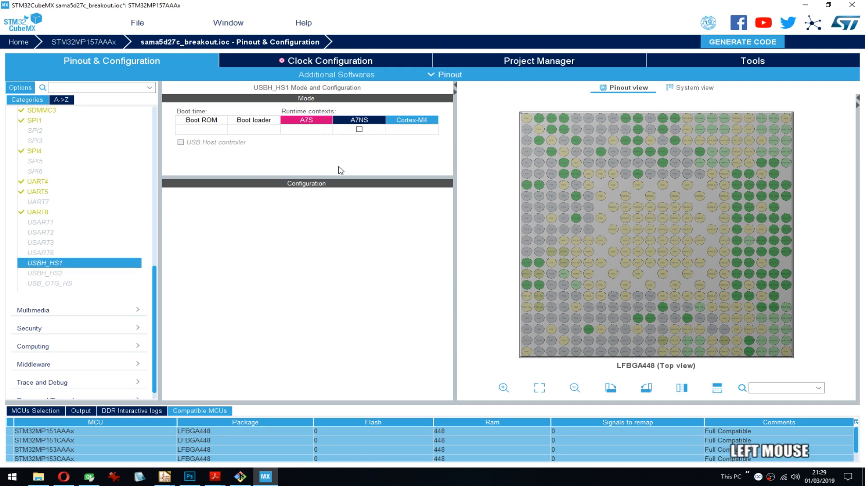
{"action": "left_click", "coordinate": [359, 130]}
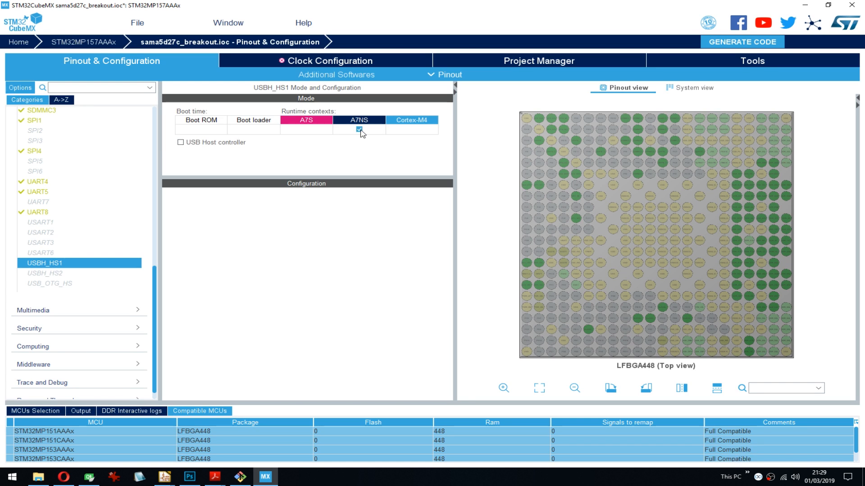
{"action": "left_click", "coordinate": [181, 143]}
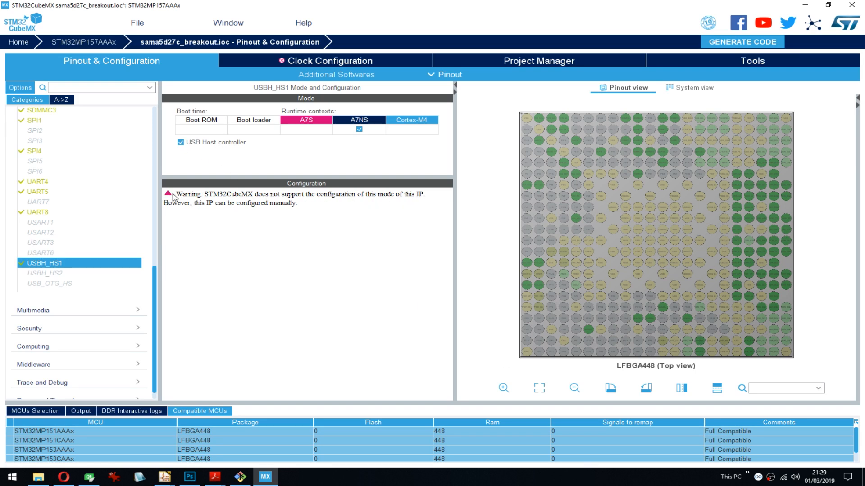
{"action": "left_click", "coordinate": [317, 219]}
{"action": "right_click", "coordinate": [323, 223]}
{"action": "left_click", "coordinate": [259, 226]}
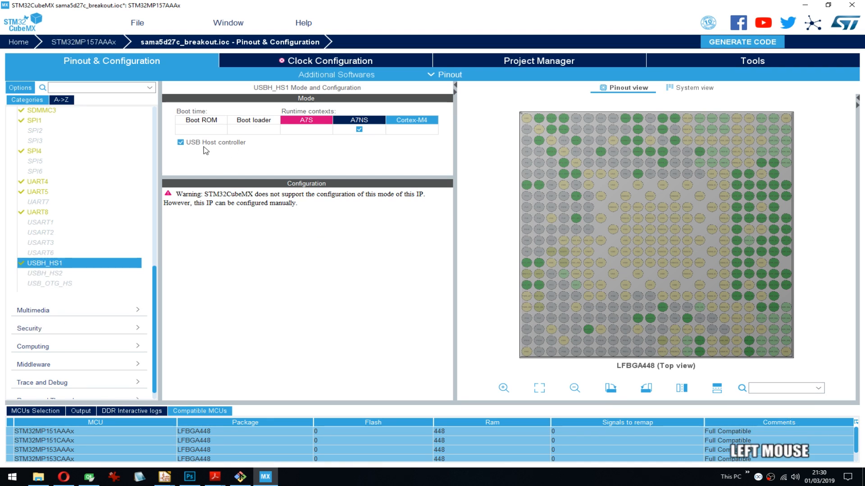
- Assign USBH_HS2 to the A7NS context and enable its USB Host controller
{"action": "left_click", "coordinate": [49, 278]}
{"action": "left_click", "coordinate": [45, 276]}
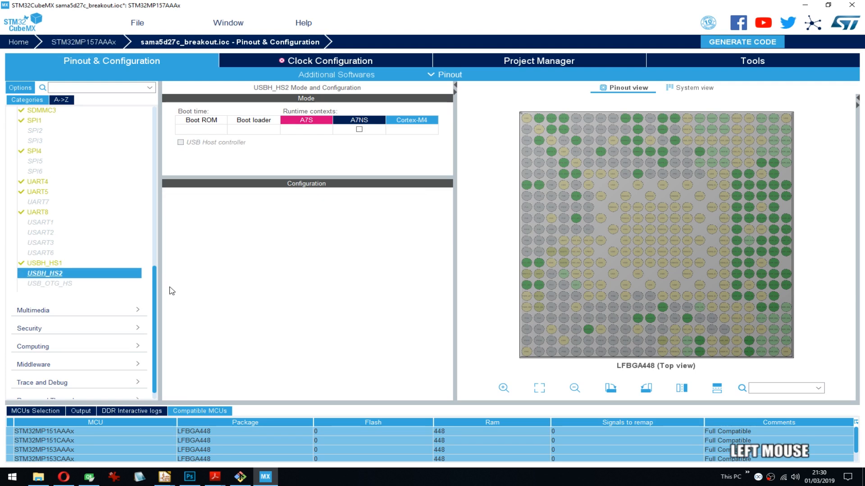
{"action": "left_click", "coordinate": [359, 130]}
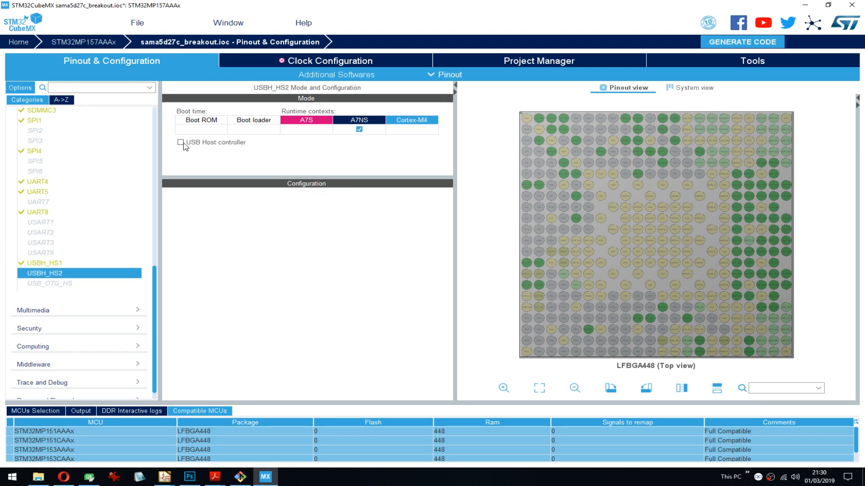
{"action": "left_click", "coordinate": [180, 142]}
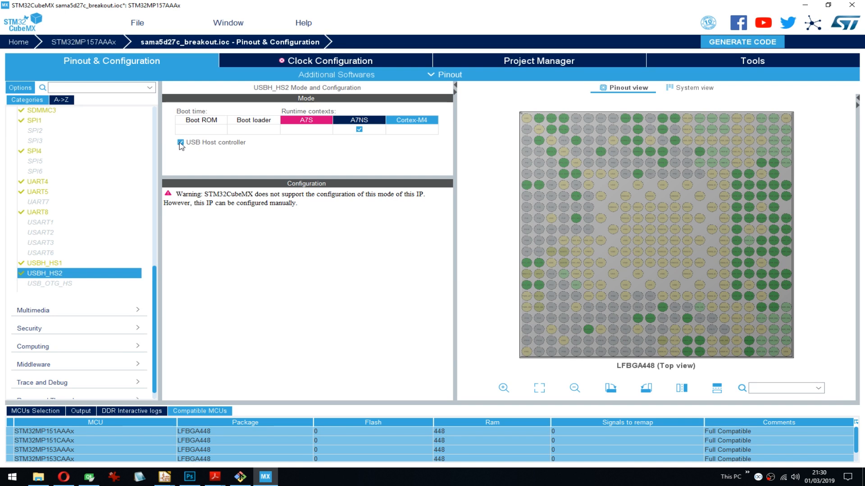
- Assign USB_OTG_HS to the A7NS context and check its High Speed mode options for conflicts
{"action": "left_click", "coordinate": [65, 287]}
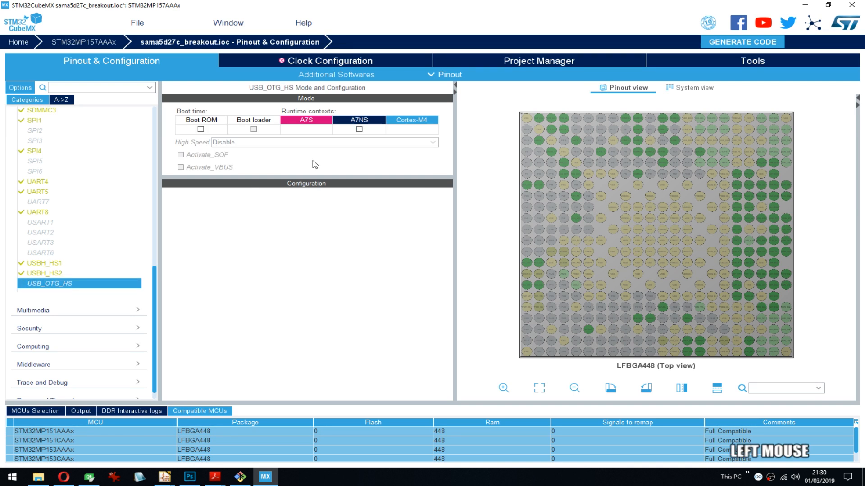
{"action": "left_click", "coordinate": [359, 129]}
{"action": "left_click", "coordinate": [227, 143]}
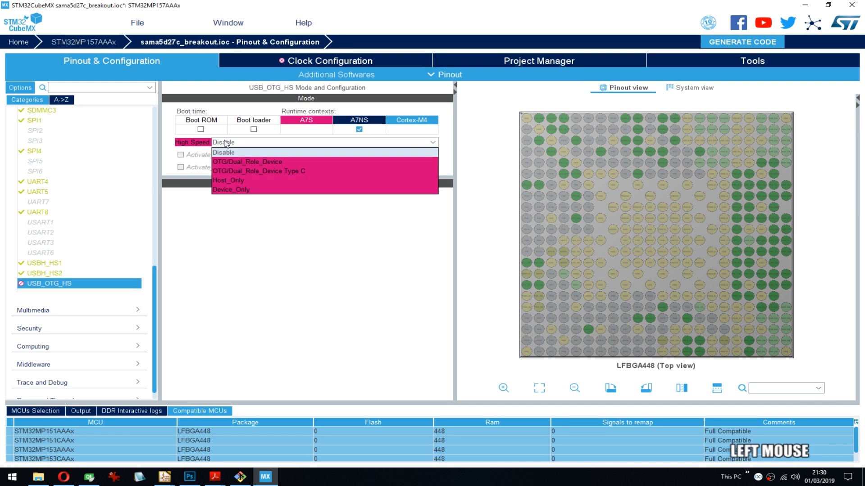
{"action": "left_click", "coordinate": [240, 144]}
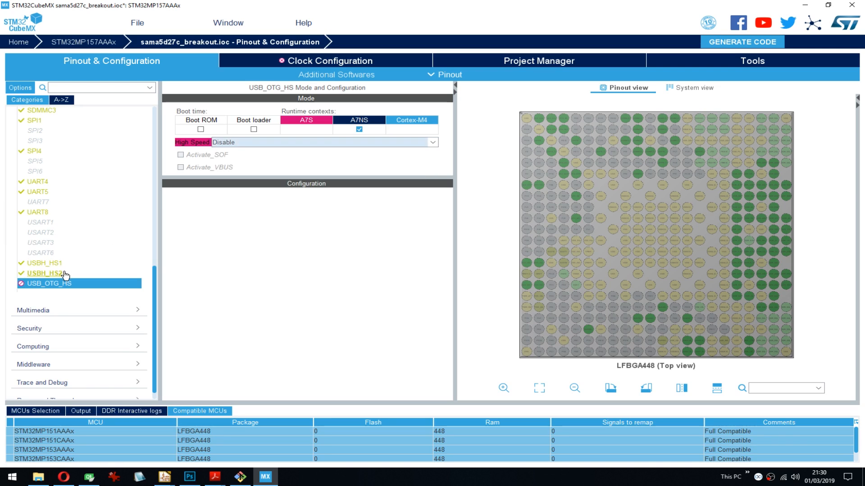
{"action": "left_click", "coordinate": [234, 144]}
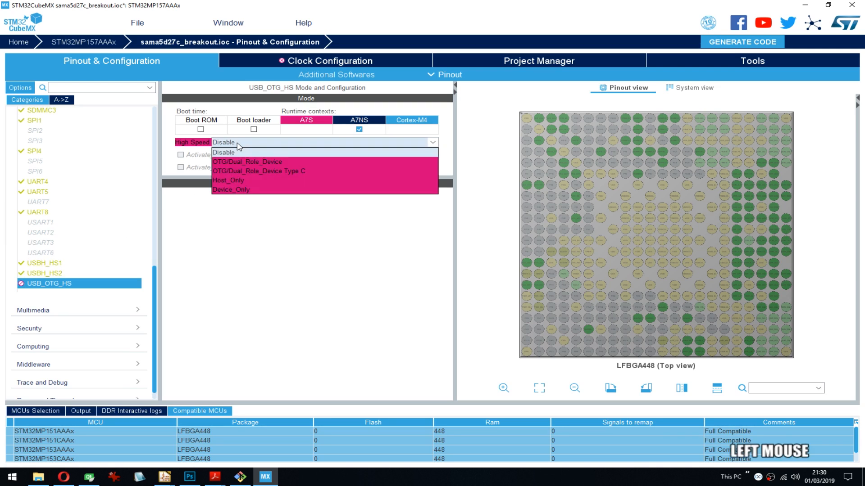
{"action": "left_click", "coordinate": [271, 143]}
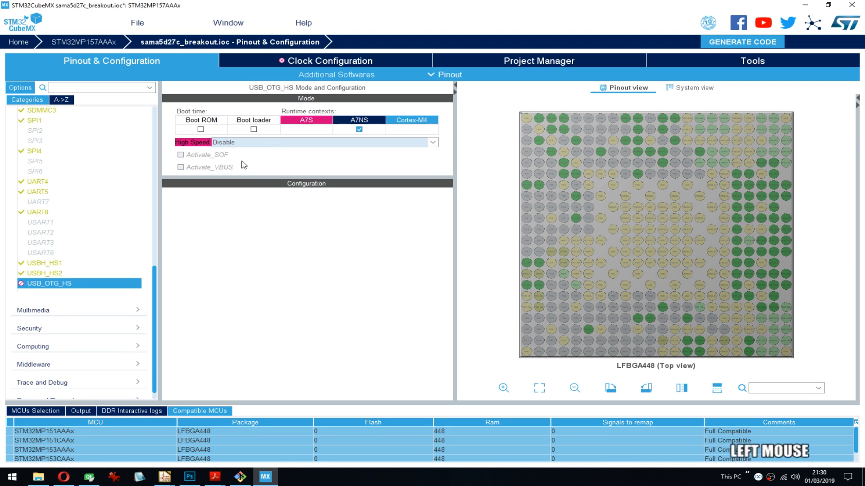
- Remove USBH_HS2 from the A7NS context and return to the USB_OTG_HS configuration
{"action": "left_click", "coordinate": [54, 273]}
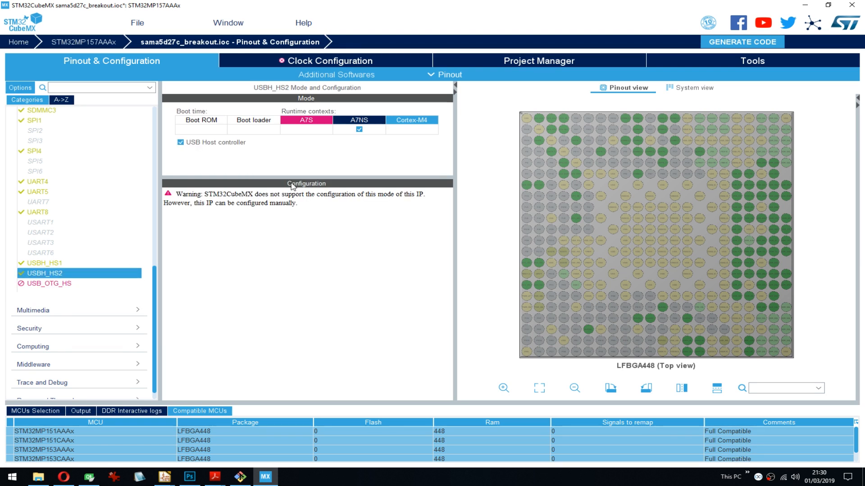
{"action": "left_click", "coordinate": [359, 130]}
{"action": "left_click", "coordinate": [54, 283]}
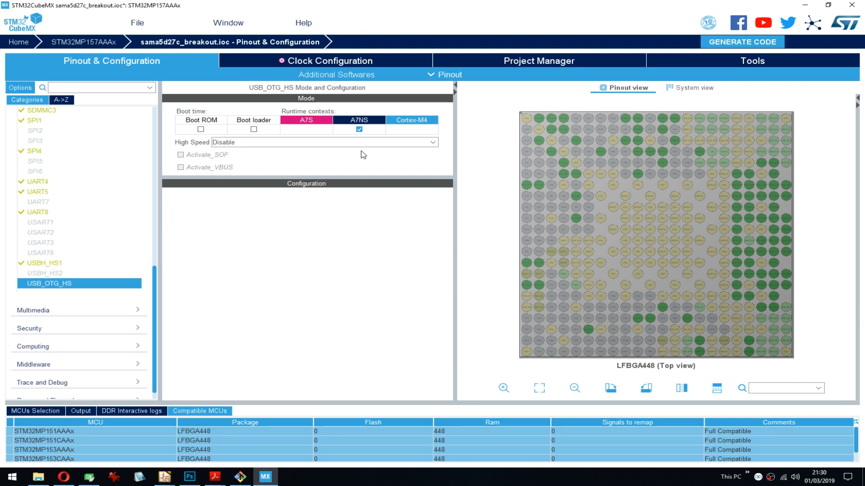
- Set the High Speed mode of USB_OTG_HS to OTG/Dual_Role_Device Type C
{"action": "left_click", "coordinate": [56, 266]}
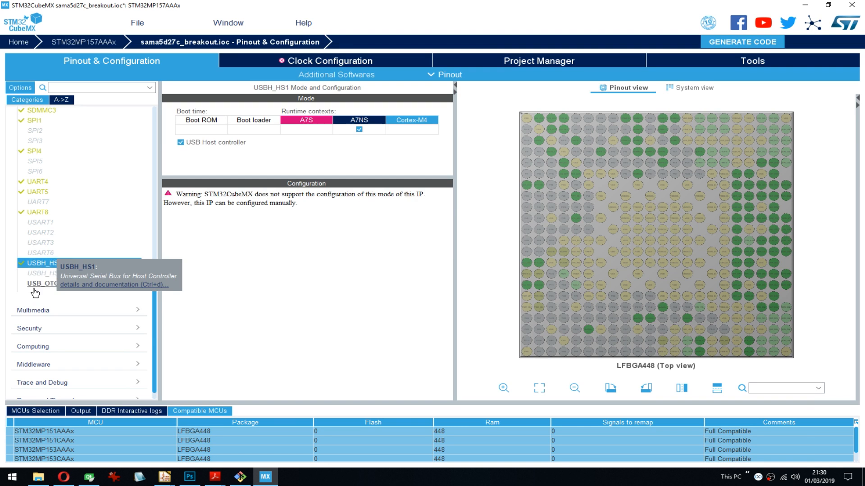
{"action": "left_click", "coordinate": [36, 284]}
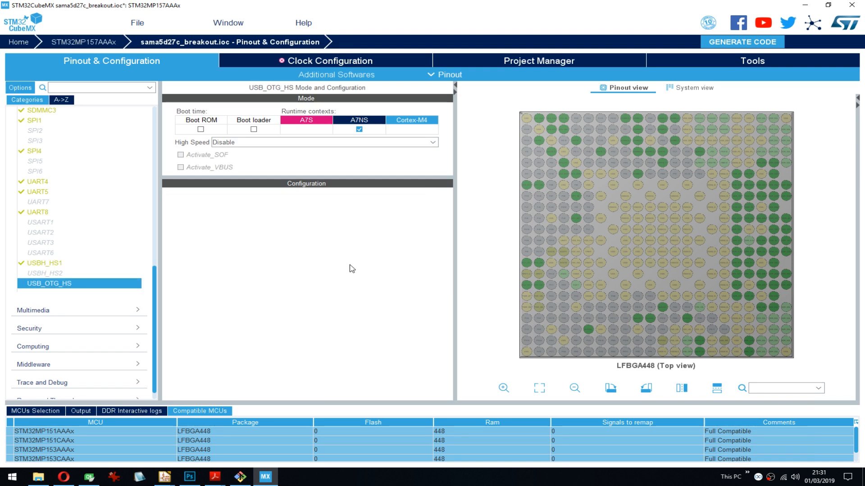
{"action": "left_click", "coordinate": [223, 143]}
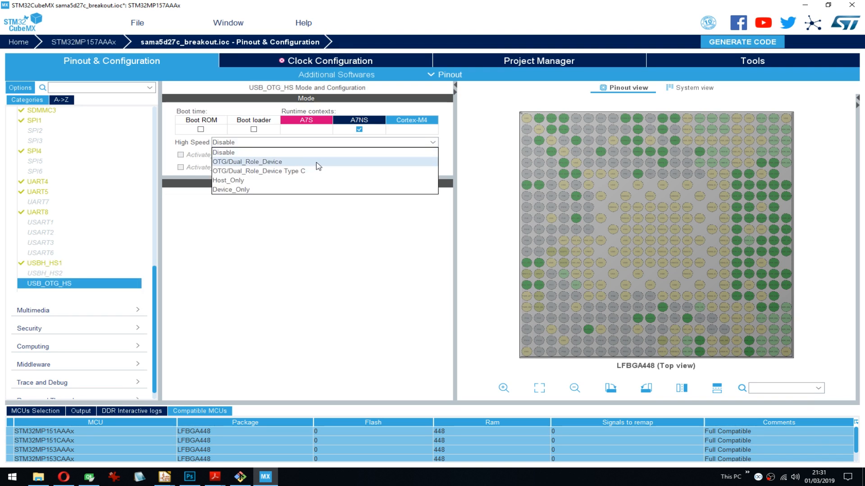
{"action": "left_click", "coordinate": [287, 174]}
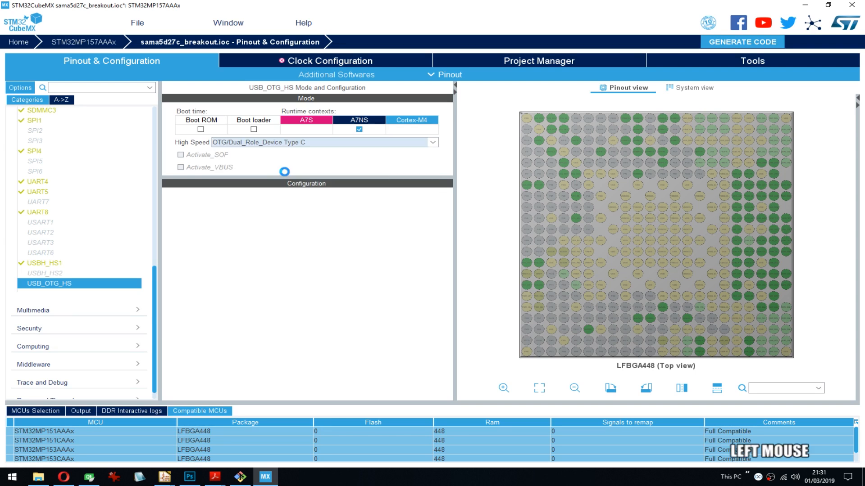
- Try the OTG/Dual_Role_Device mode for USB_OTG_HS, inspect pin PA10, and set the mode back to OTG/Dual_Role_Device Type C
{"action": "left_click", "coordinate": [285, 143]}
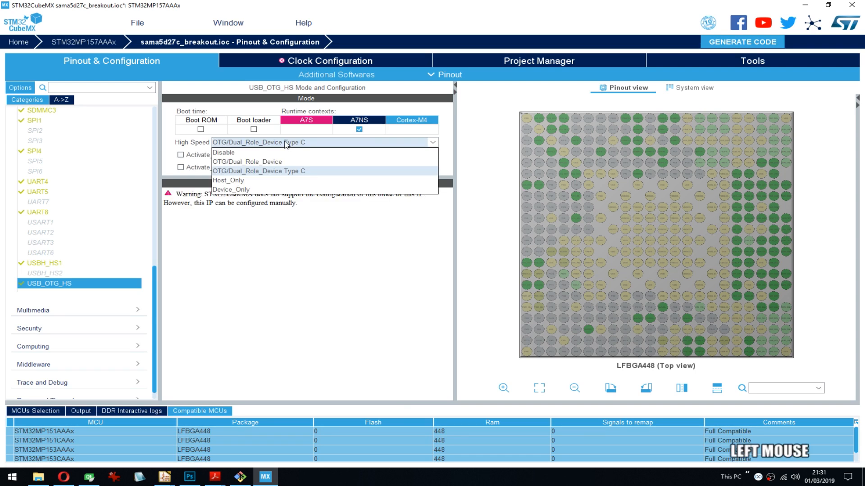
{"action": "left_click", "coordinate": [266, 163]}
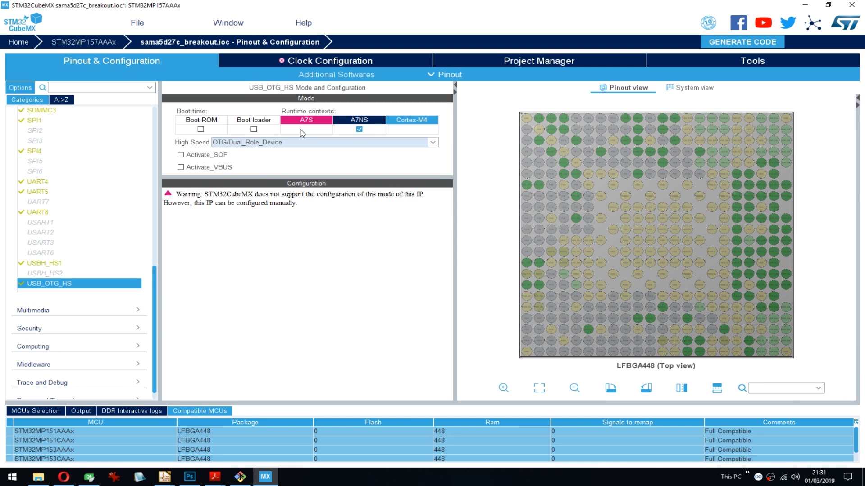
{"action": "mouse_move", "coordinate": [725, 331]}
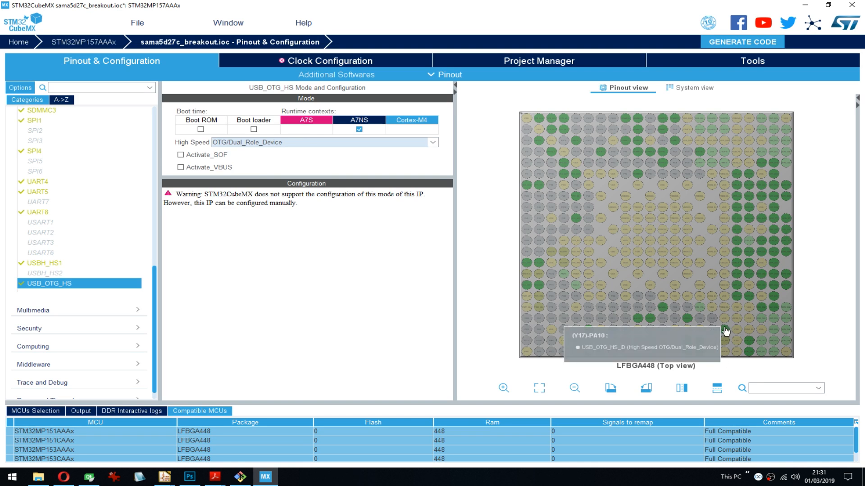
{"action": "left_click", "coordinate": [300, 144]}
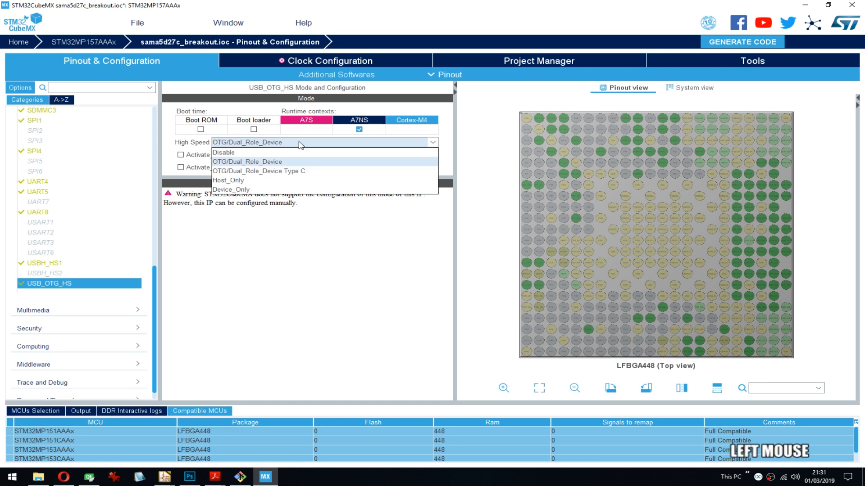
{"action": "left_click", "coordinate": [301, 172]}
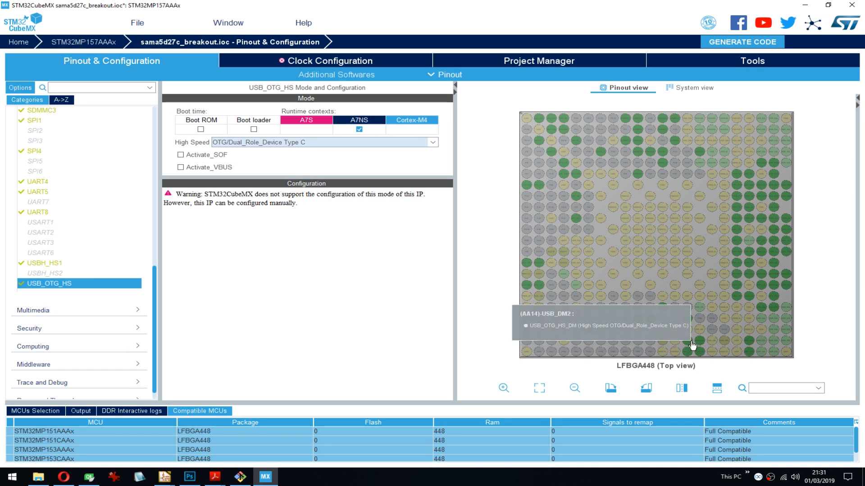
- Try Activate_VBUS for USB_OTG_HS, inspect the OTG_VBUS pin and the High Speed options, and turn Activate_VBUS off again
{"action": "left_click", "coordinate": [224, 172]}
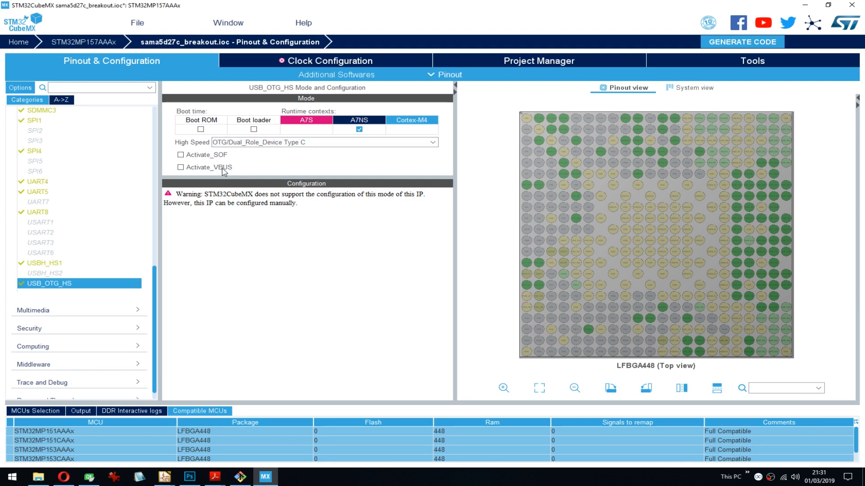
{"action": "left_click", "coordinate": [180, 167]}
{"action": "mouse_move", "coordinate": [701, 310]}
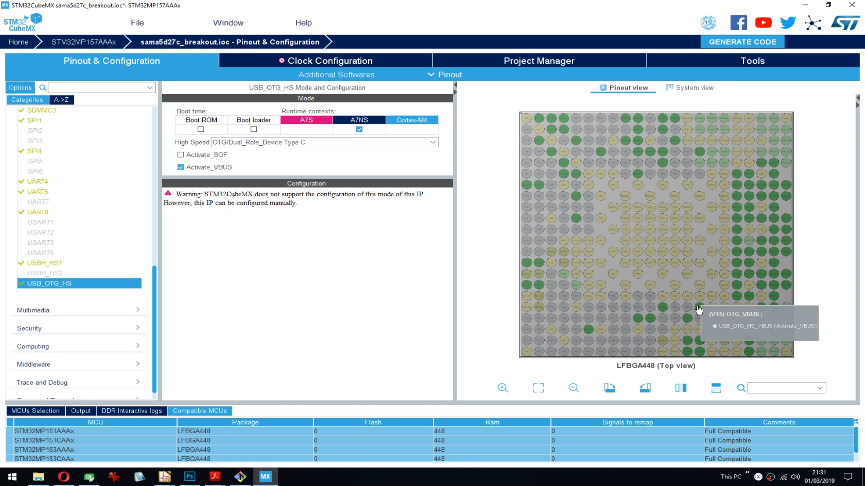
{"action": "left_click", "coordinate": [187, 179]}
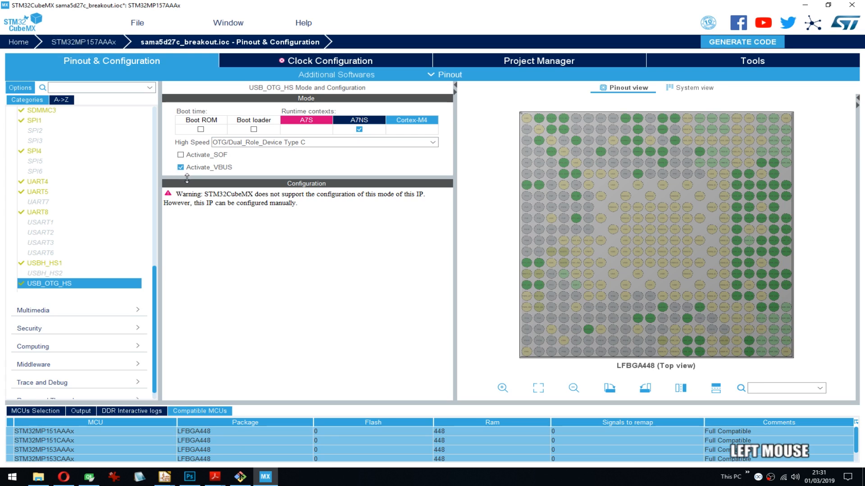
{"action": "left_click_drag", "start_coordinate": [187, 179], "coordinate": [184, 181]}
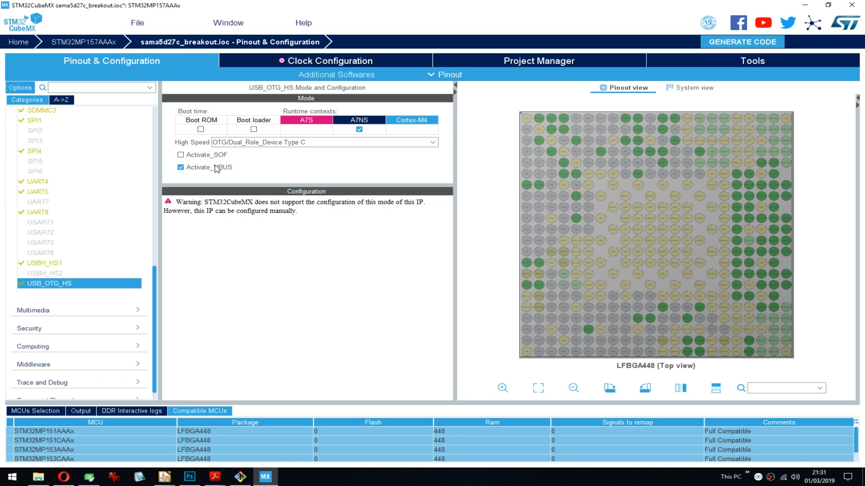
{"action": "left_click", "coordinate": [247, 143]}
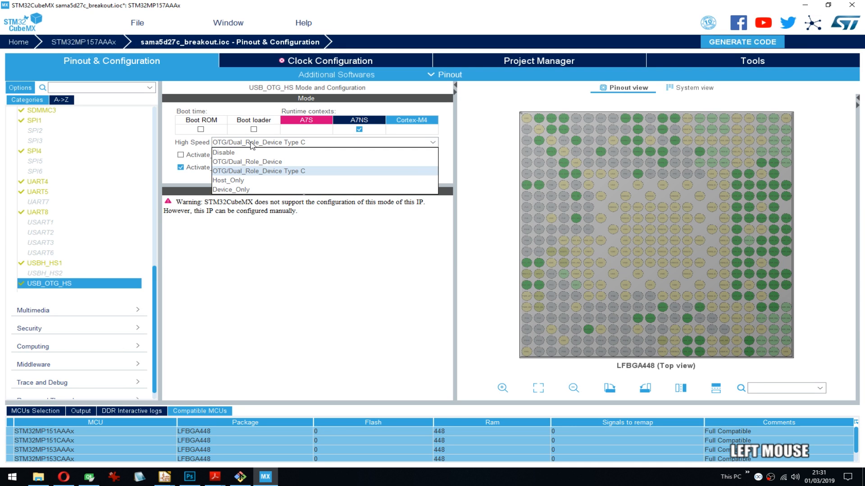
{"action": "left_click", "coordinate": [251, 145]}
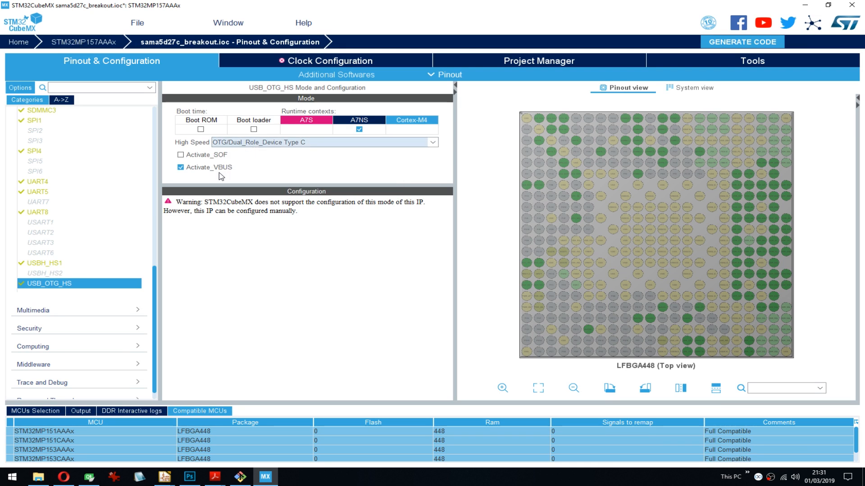
{"action": "left_click", "coordinate": [188, 169]}
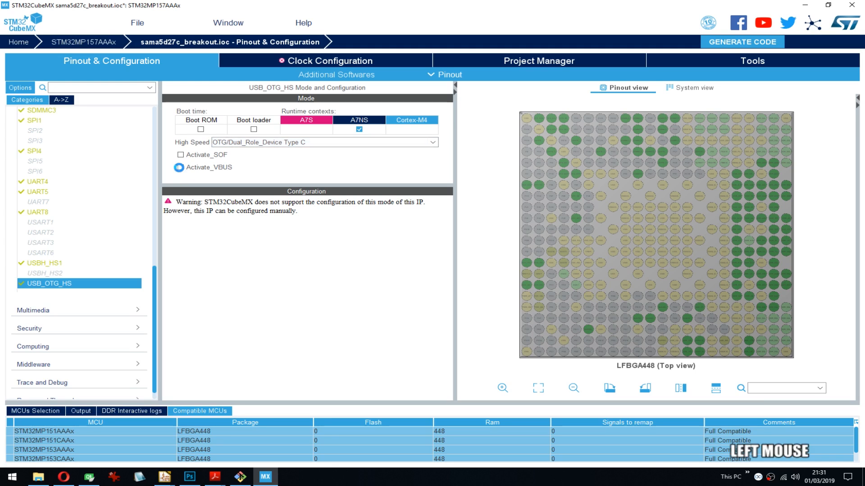
{"action": "left_click", "coordinate": [180, 168]}
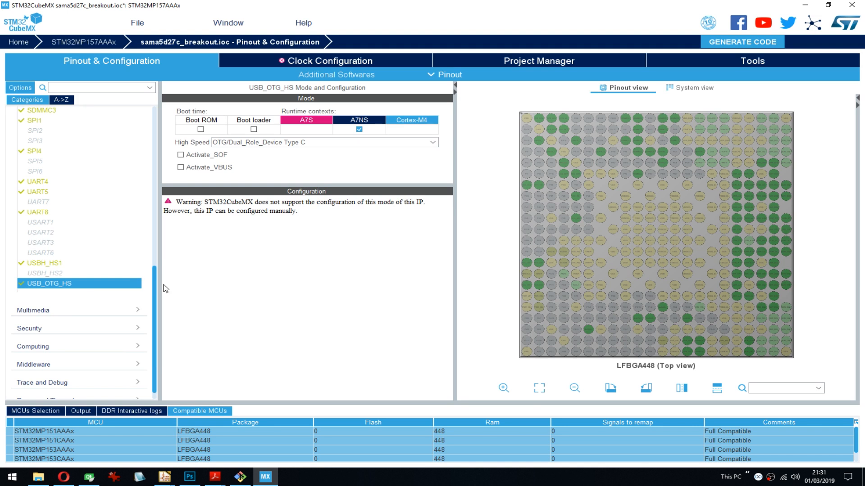
- Review the enabled peripherals in the Connectivity category and collapse the category
{"action": "left_click_drag", "start_coordinate": [156, 289], "coordinate": [143, 203]}
{"action": "scroll", "coordinate": [142, 204], "scroll_direction": "down", "scroll_amount": 2}
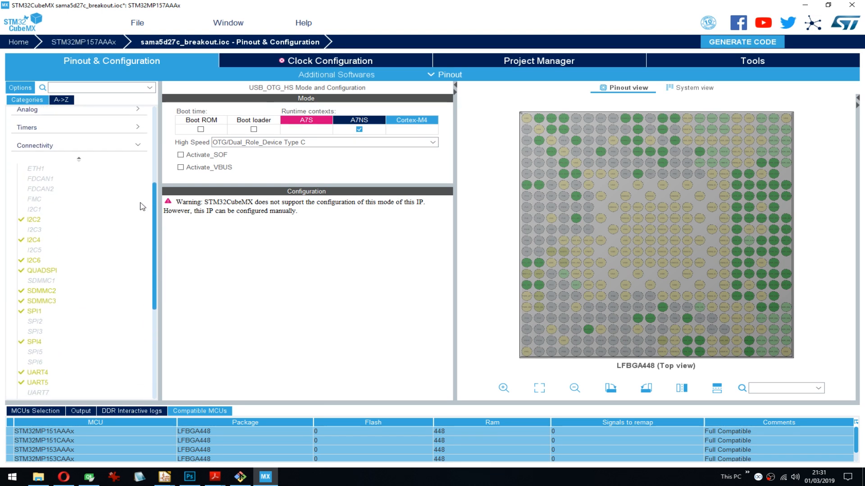
{"action": "left_click", "coordinate": [81, 142]}
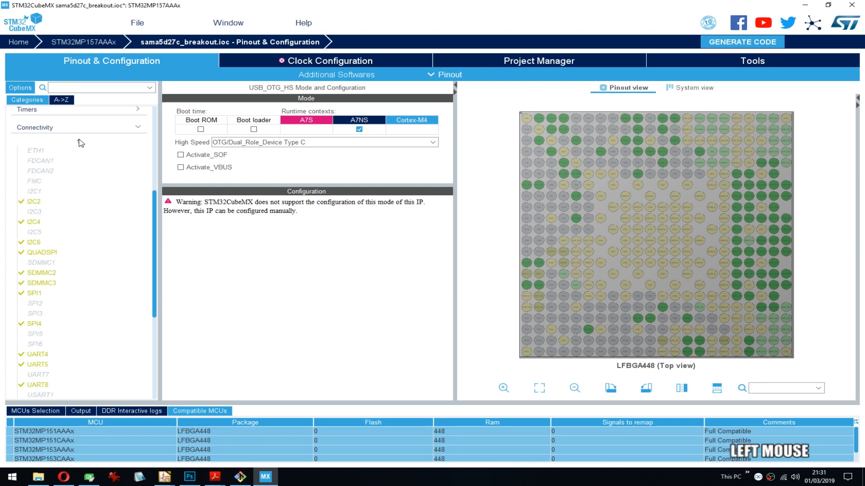
{"action": "left_click", "coordinate": [79, 142]}
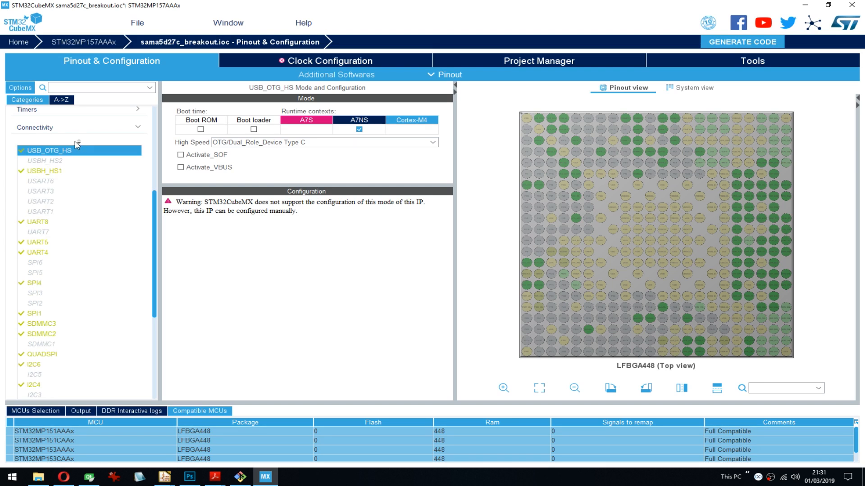
{"action": "left_click", "coordinate": [80, 142]}
{"action": "mouse_move", "coordinate": [156, 204]}
{"action": "left_mouse_down"}
{"action": "mouse_move", "coordinate": [155, 196]}
{"action": "mouse_move", "coordinate": [165, 213]}
{"action": "left_mouse_up"}
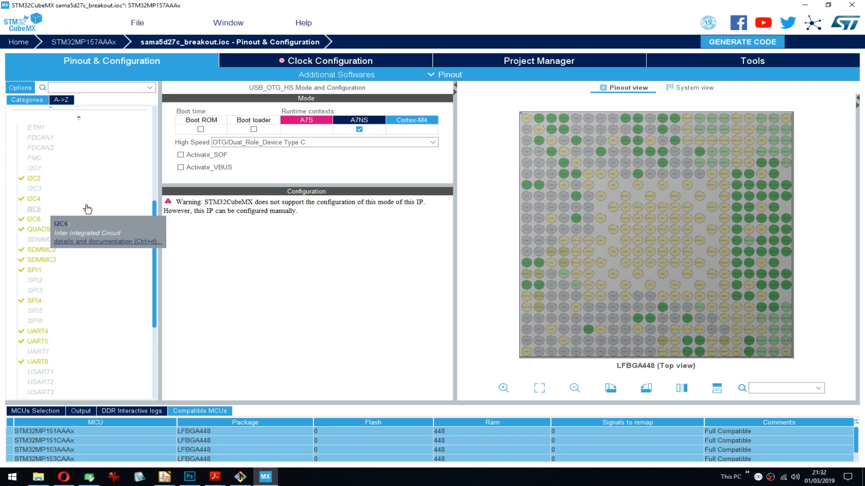
{"action": "scroll", "coordinate": [41, 224], "scroll_direction": "down", "scroll_amount": 1}
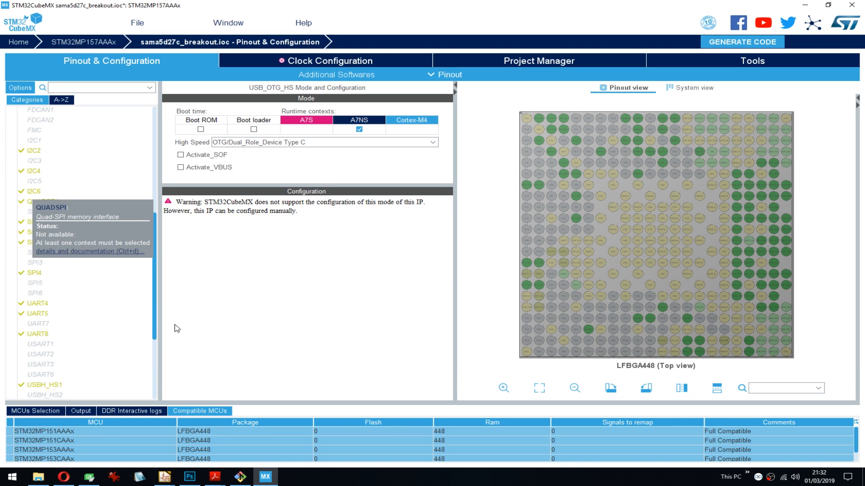
{"action": "left_click", "coordinate": [340, 288]}
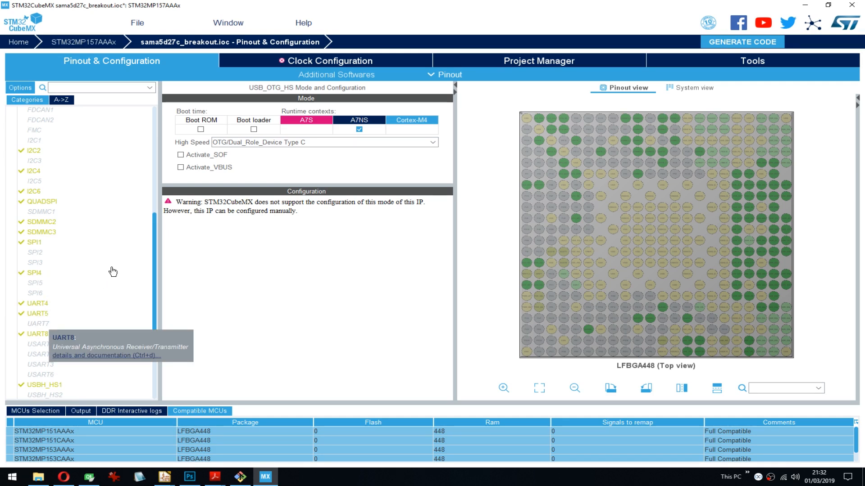
{"action": "scroll", "coordinate": [113, 273], "scroll_direction": "down", "scroll_amount": 4}
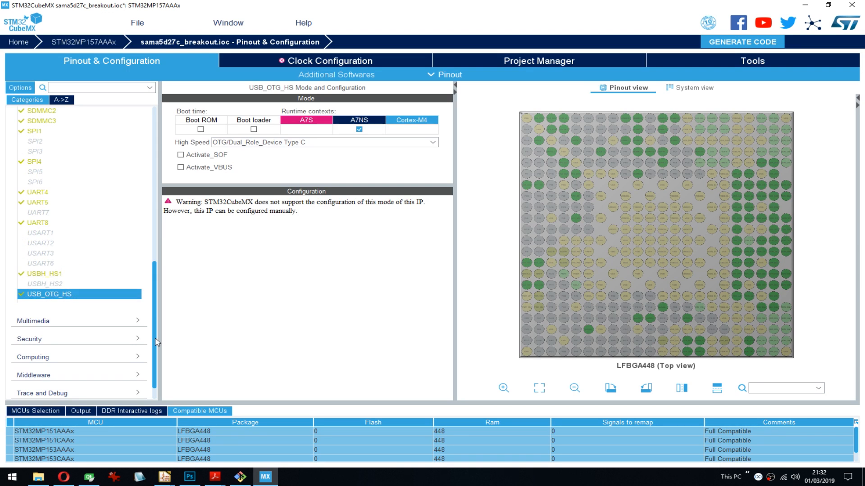
{"action": "left_click_drag", "start_coordinate": [154, 339], "coordinate": [152, 165]}
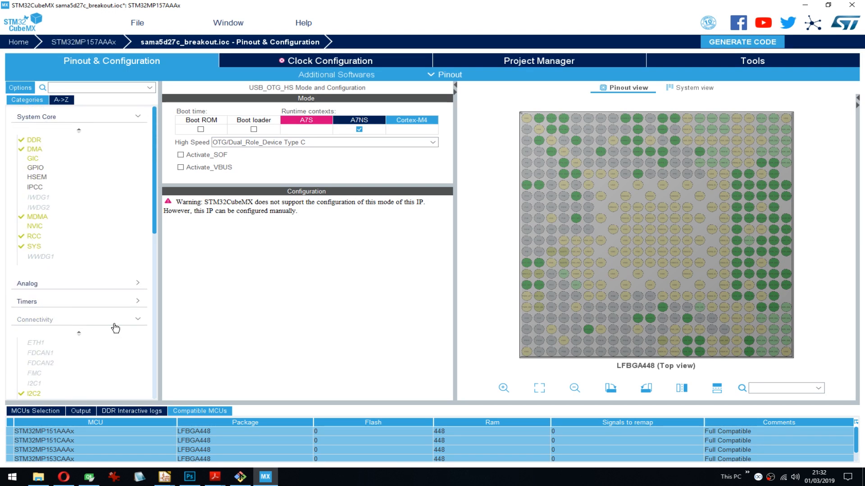
{"action": "left_click", "coordinate": [131, 324]}
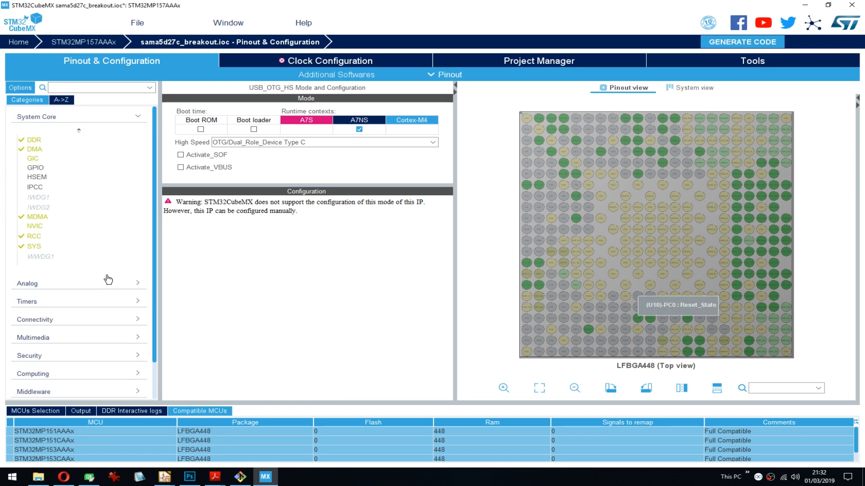
- Open the GPIO configuration in System Core and inspect the functions available for pin PF9
{"action": "left_click", "coordinate": [47, 168]}
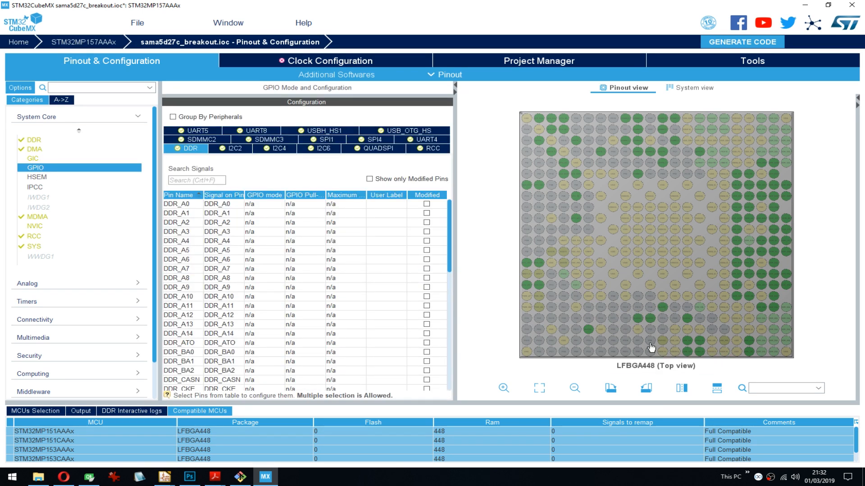
{"action": "left_click", "coordinate": [654, 354]}
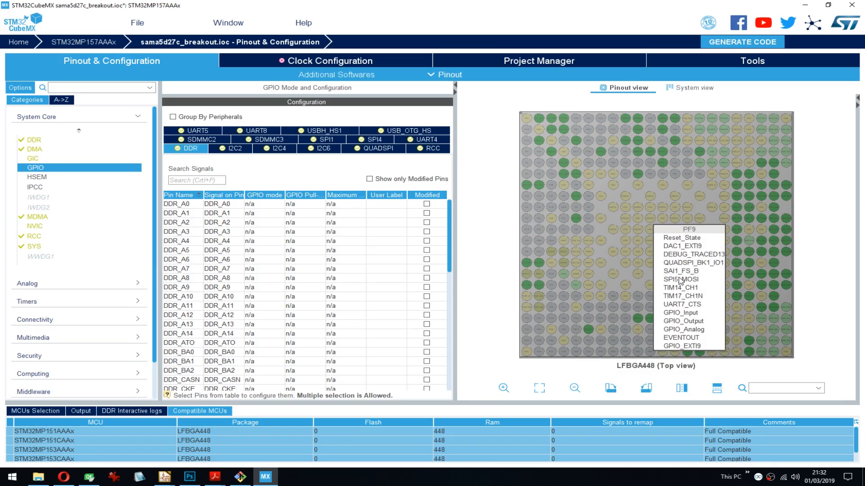
{"action": "left_click", "coordinate": [491, 224]}
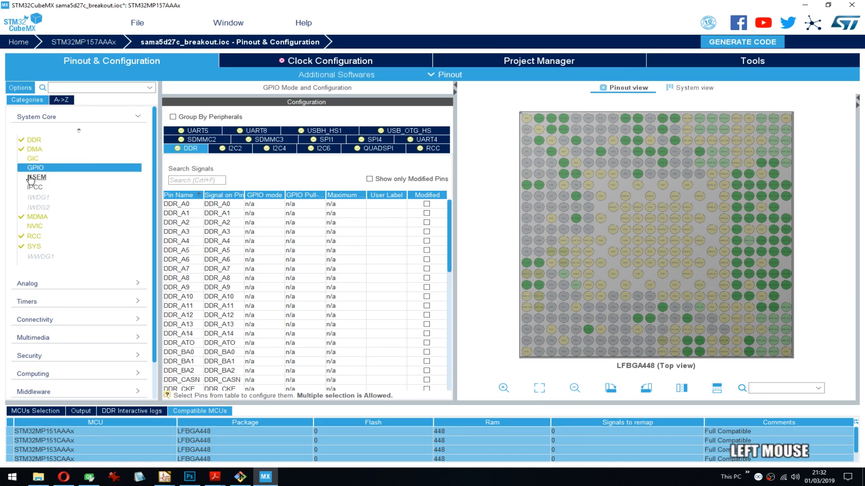
- Look at the HSEM configuration, then activate IPCC and inspect its GIC interrupt settings
{"action": "mouse_move", "coordinate": [39, 180]}
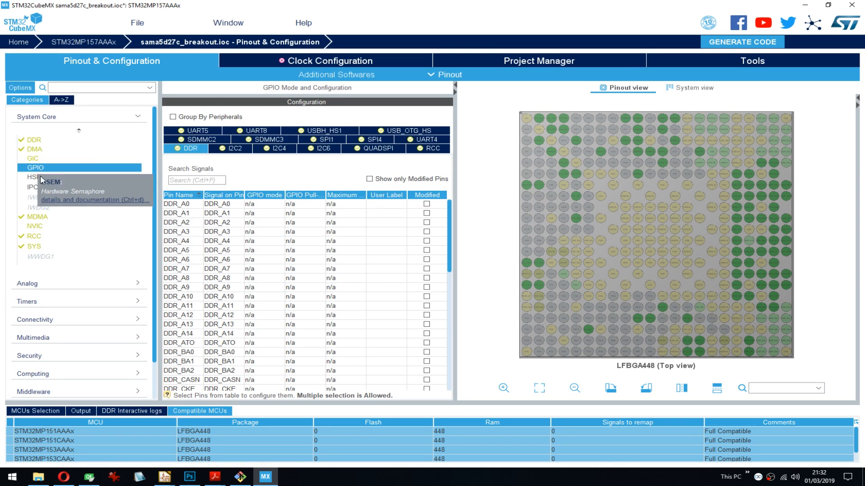
{"action": "left_click", "coordinate": [40, 177]}
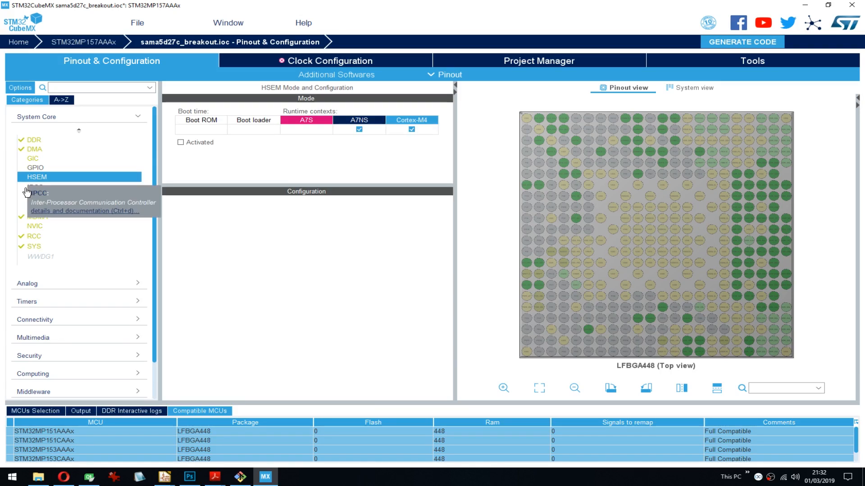
{"action": "left_click", "coordinate": [26, 193]}
{"action": "left_click", "coordinate": [180, 142]}
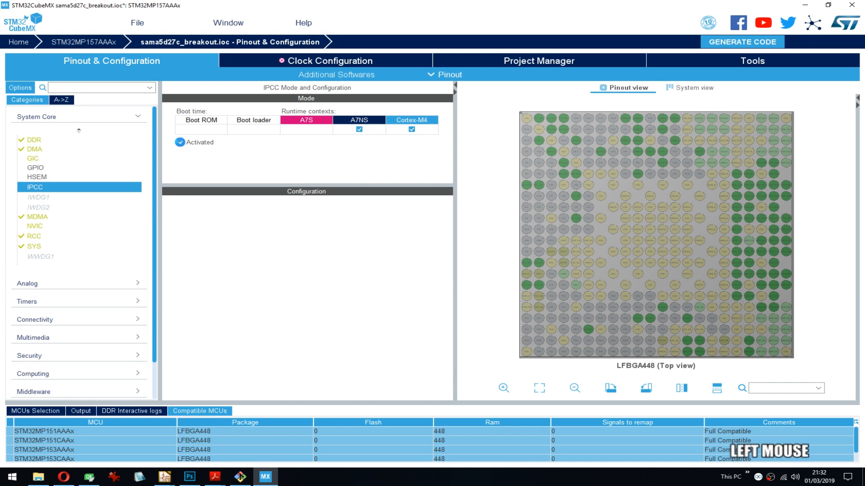
{"action": "left_click", "coordinate": [276, 221]}
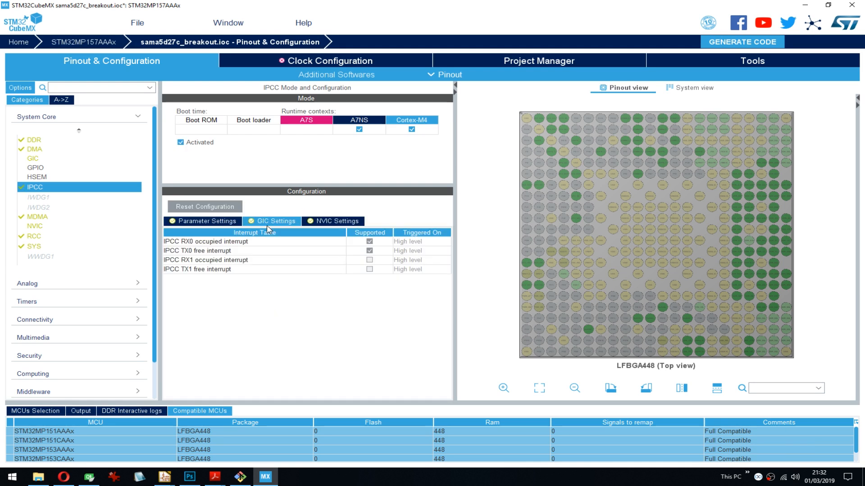
{"action": "left_click", "coordinate": [328, 222]}
{"action": "left_click", "coordinate": [57, 188]}
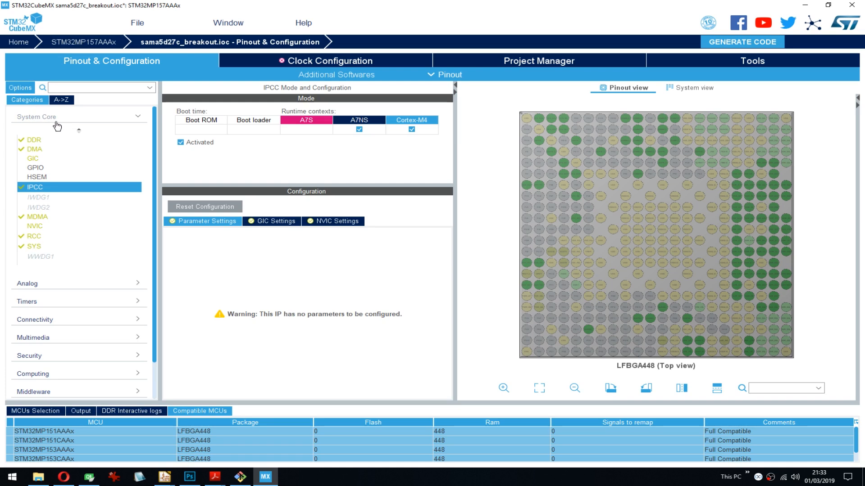
- Look through the peripherals in the Timers, Connectivity and Security categories
{"action": "left_click", "coordinate": [77, 122]}
{"action": "left_click", "coordinate": [60, 154]}
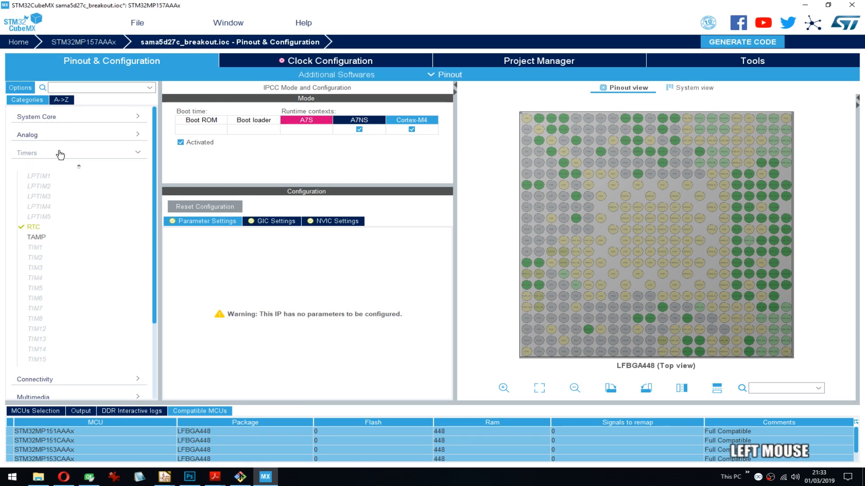
{"action": "left_click", "coordinate": [60, 155]}
{"action": "left_click", "coordinate": [54, 153]}
{"action": "scroll", "coordinate": [52, 224], "scroll_direction": "down", "scroll_amount": 2}
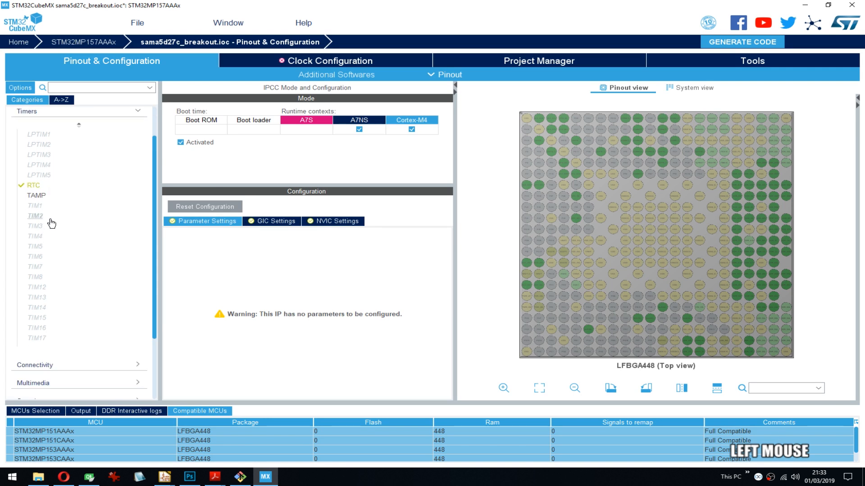
{"action": "scroll", "coordinate": [76, 226], "scroll_direction": "up", "scroll_amount": 2}
{"action": "left_click", "coordinate": [63, 154]}
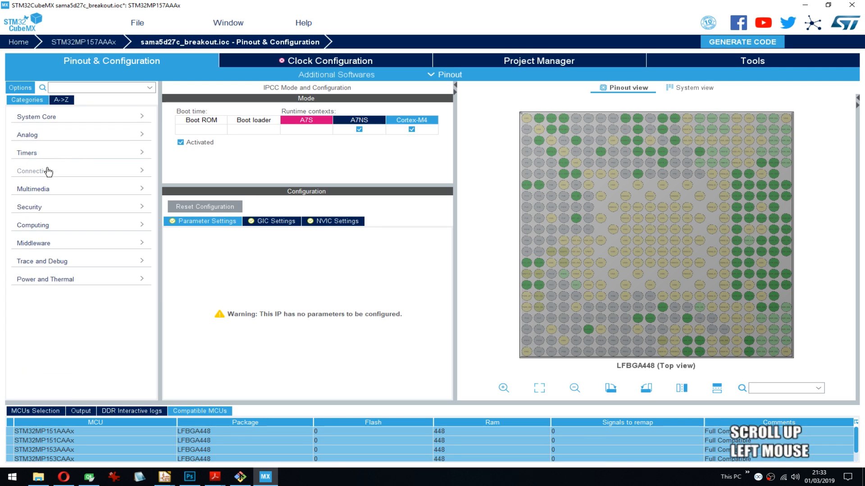
{"action": "left_click", "coordinate": [49, 172]}
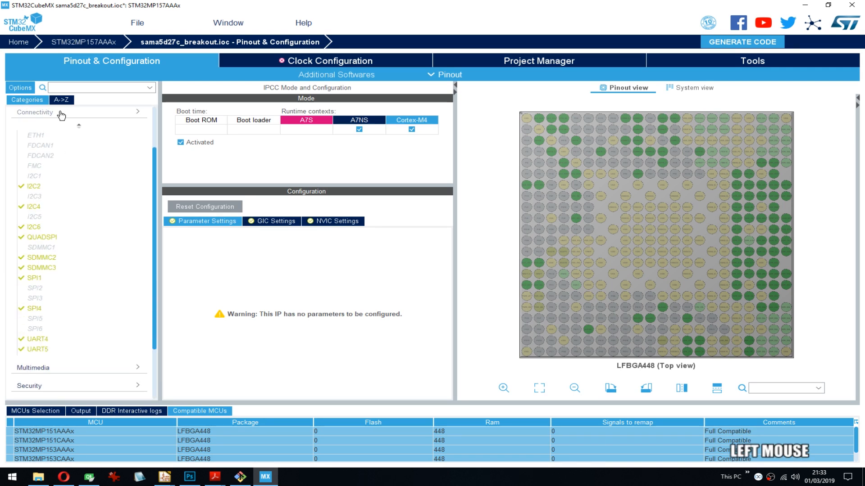
{"action": "left_click", "coordinate": [61, 116]}
{"action": "left_click", "coordinate": [45, 207]}
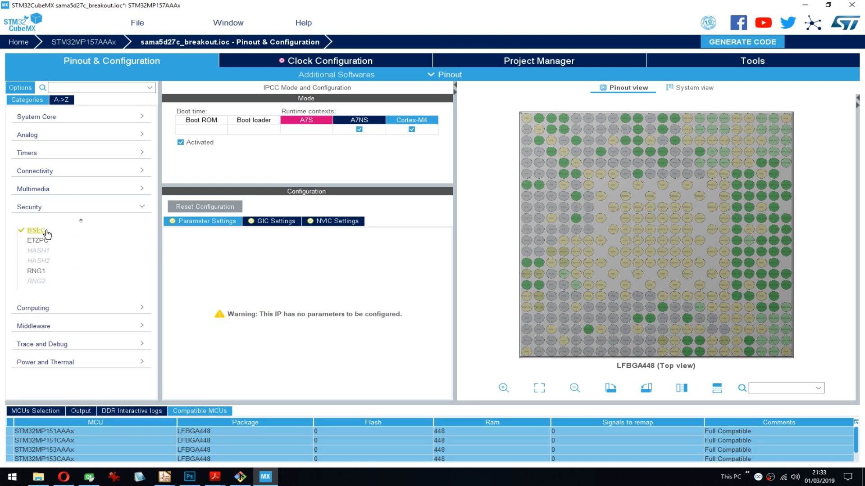
{"action": "left_click", "coordinate": [70, 211]}
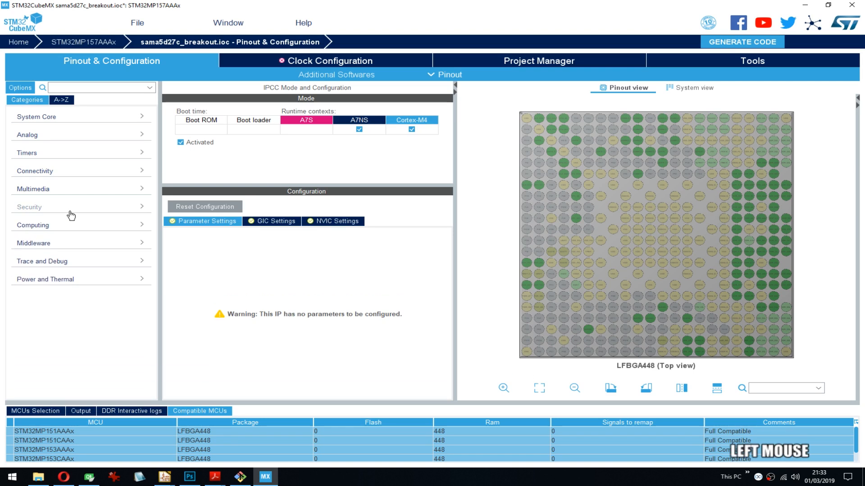
- Inspect the mode and contexts of DFSDM1 in the Computing category
{"action": "left_click", "coordinate": [56, 226]}
{"action": "left_click", "coordinate": [56, 226]}
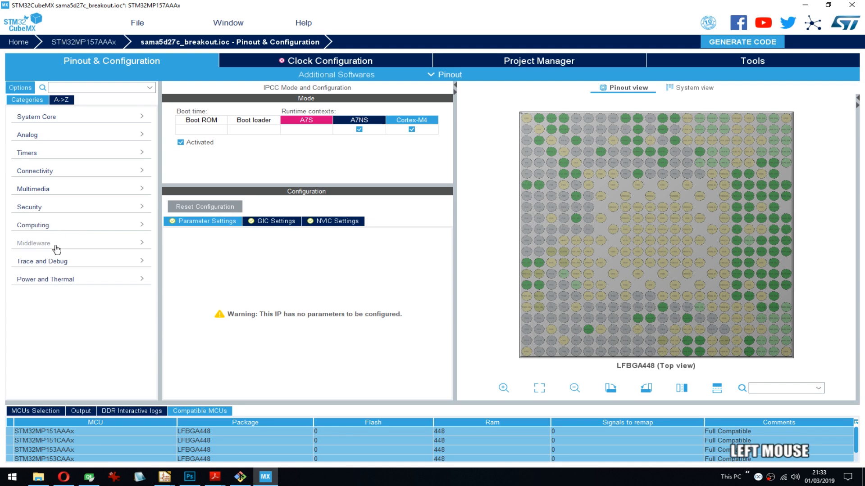
{"action": "left_click", "coordinate": [58, 225]}
{"action": "left_click", "coordinate": [44, 270]}
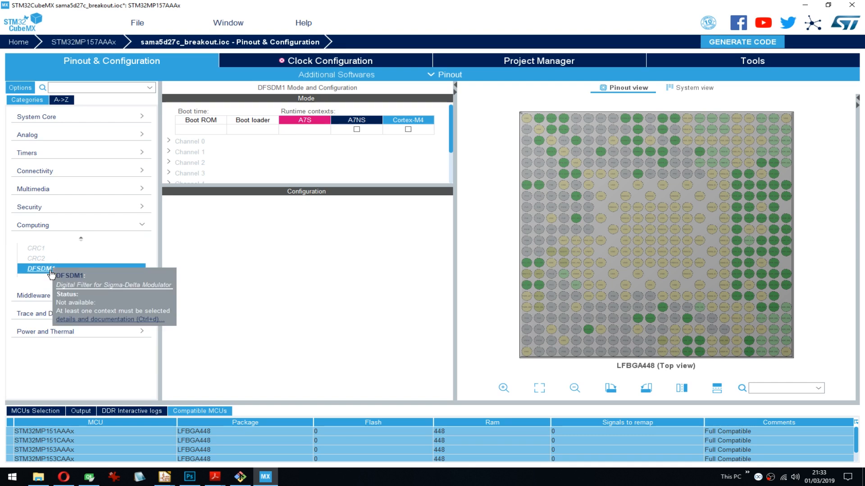
{"action": "left_click", "coordinate": [42, 226]}
- Check the available Middleware components and open the DEBUG configuration in the Trace and Debug category
{"action": "left_click", "coordinate": [43, 244]}
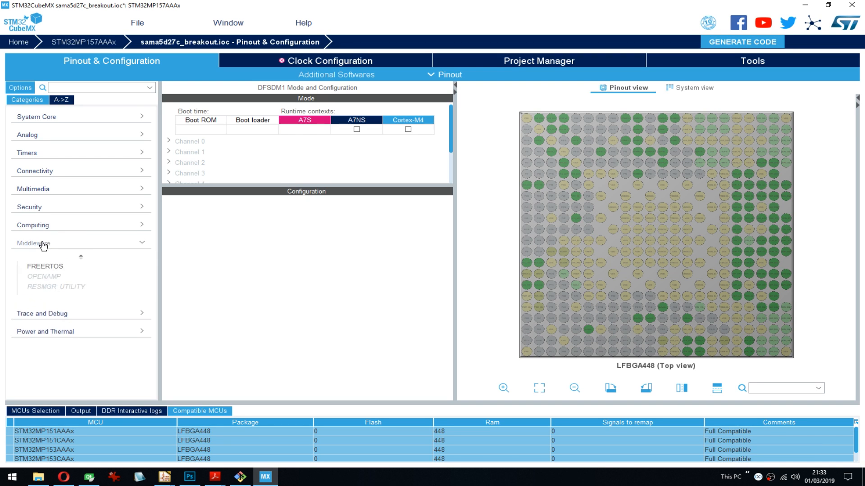
{"action": "left_click", "coordinate": [43, 244]}
{"action": "left_click", "coordinate": [54, 261]}
{"action": "left_click", "coordinate": [45, 285]}
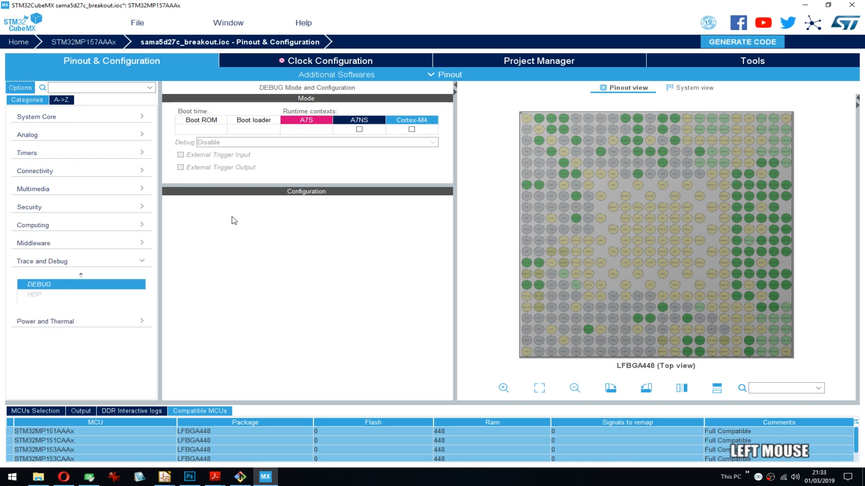
- Try the JTAG (4 pins) debug mode for DEBUG in the A7NS context and set the mode back to Disable
{"action": "left_click", "coordinate": [359, 130]}
{"action": "left_click", "coordinate": [412, 131]}
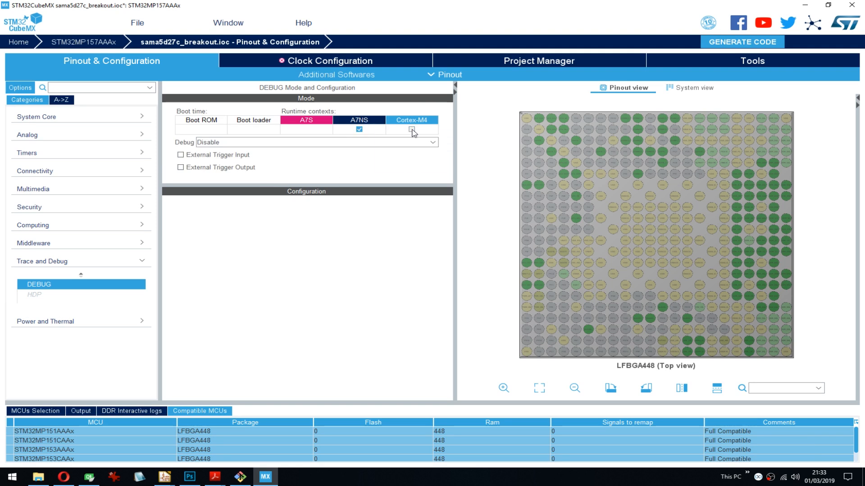
{"action": "left_click", "coordinate": [248, 143]}
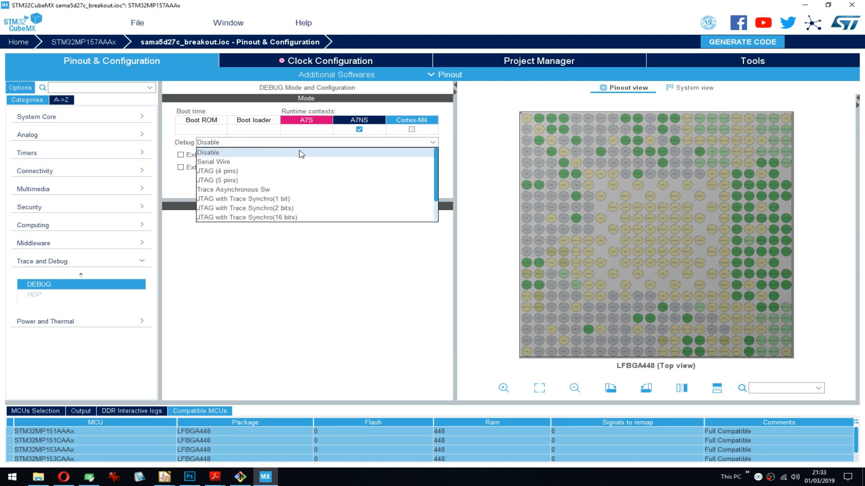
{"action": "scroll", "coordinate": [302, 155], "scroll_direction": "down", "scroll_amount": 1}
{"action": "scroll", "coordinate": [301, 155], "scroll_direction": "up", "scroll_amount": 1}
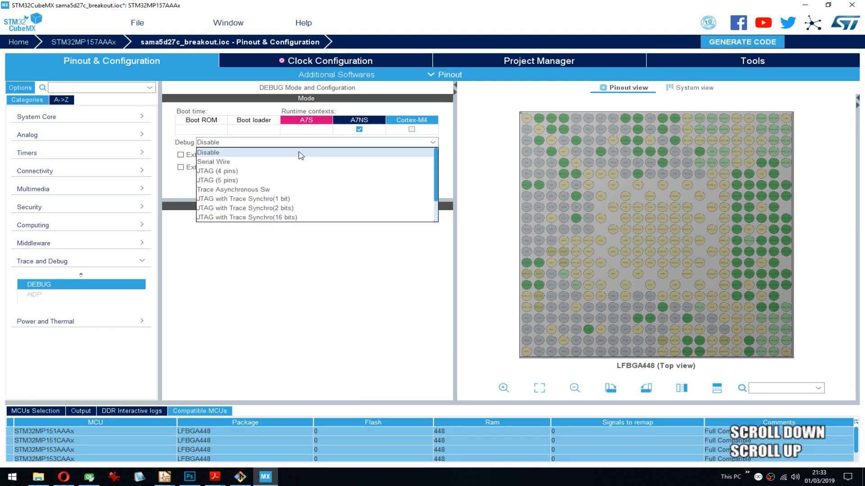
{"action": "left_click", "coordinate": [228, 171]}
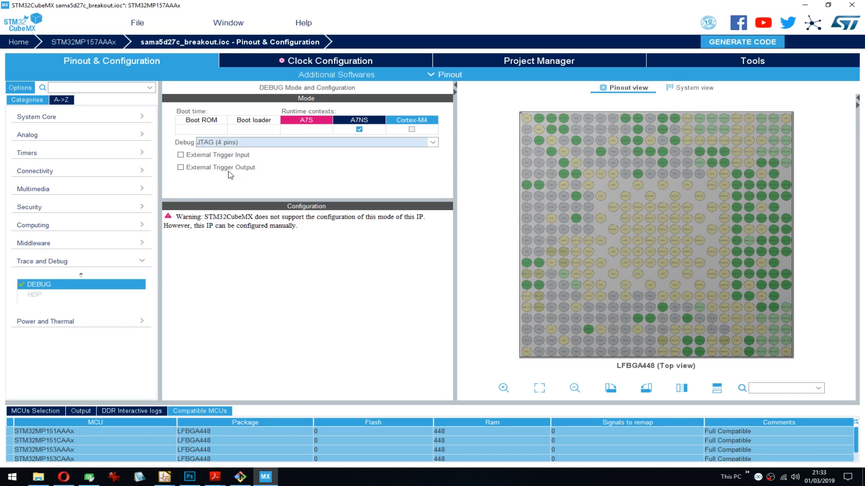
{"action": "left_click", "coordinate": [387, 141]}
{"action": "left_click", "coordinate": [228, 150]}
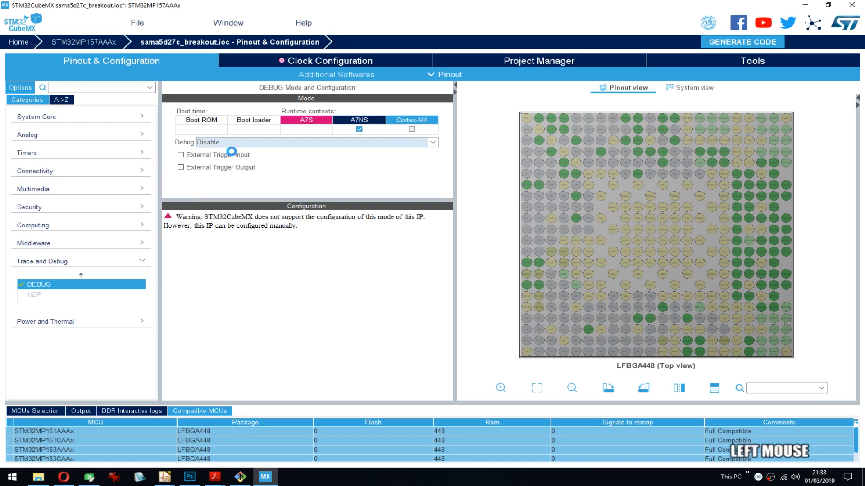
- Assign DEBUG to the Cortex-M4 context instead of A7NS and set its debug mode to JTAG (4 pins)
{"action": "left_click", "coordinate": [412, 131]}
{"action": "left_click", "coordinate": [363, 130]}
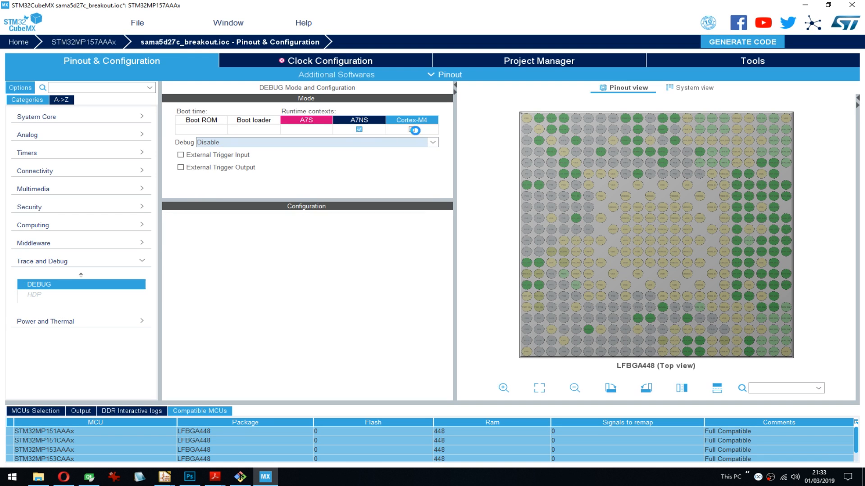
{"action": "left_click", "coordinate": [412, 130]}
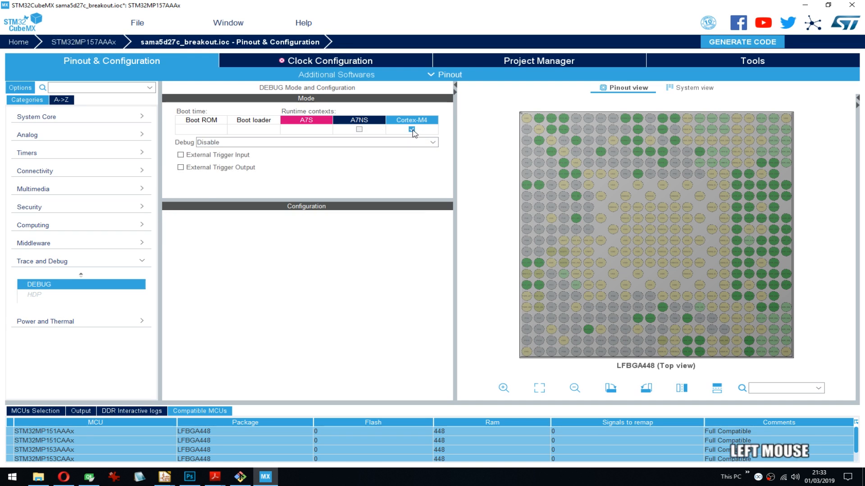
{"action": "left_click", "coordinate": [269, 144]}
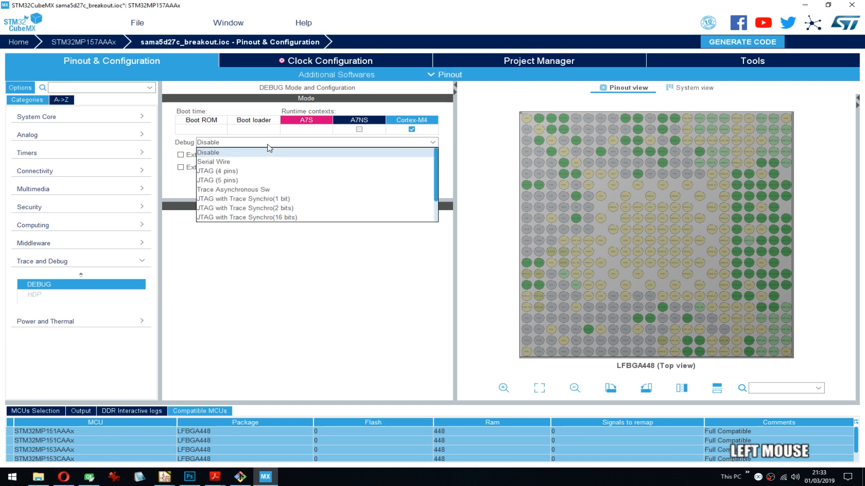
{"action": "left_click", "coordinate": [259, 172]}
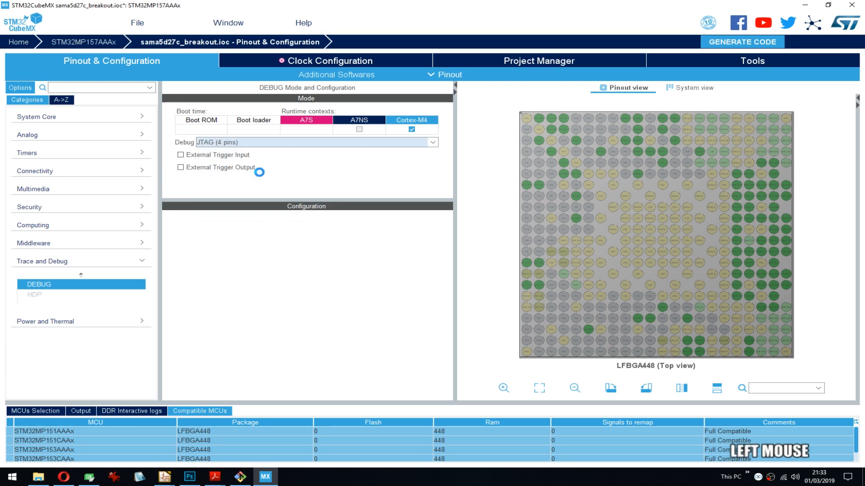
- Examine the DEBUG pins on the chip pinout and the list of available debug modes
{"action": "scroll", "coordinate": [752, 163], "scroll_direction": "up", "scroll_amount": 2}
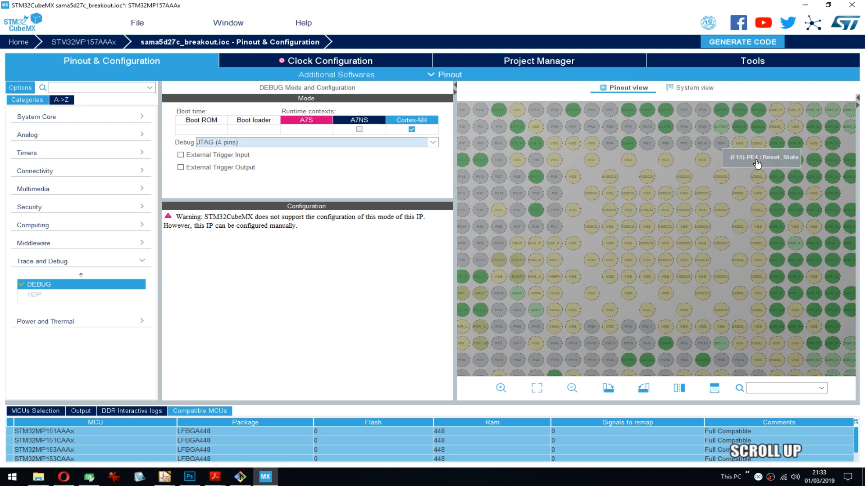
{"action": "left_click_drag", "start_coordinate": [660, 150], "coordinate": [577, 178]}
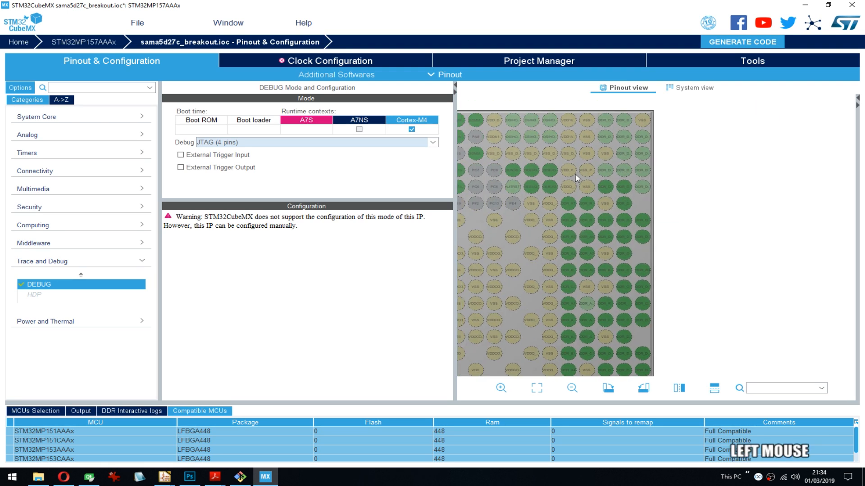
{"action": "left_click", "coordinate": [257, 144]}
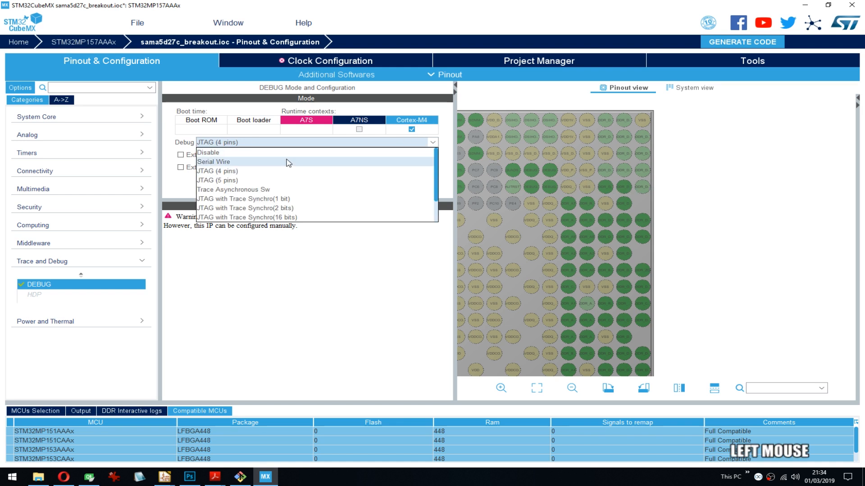
{"action": "scroll", "coordinate": [288, 163], "scroll_direction": "down", "scroll_amount": 1}
{"action": "scroll", "coordinate": [288, 163], "scroll_direction": "up", "scroll_amount": 1}
{"action": "scroll", "coordinate": [298, 163], "scroll_direction": "down", "scroll_amount": 1}
{"action": "scroll", "coordinate": [297, 167], "scroll_direction": "up", "scroll_amount": 1}
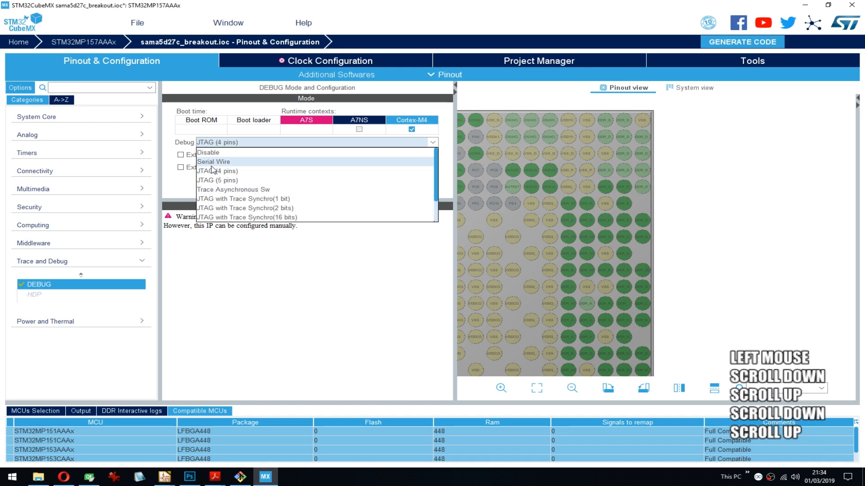
{"action": "left_click", "coordinate": [550, 175]}
{"action": "scroll", "coordinate": [550, 175], "scroll_direction": "up", "scroll_amount": 2}
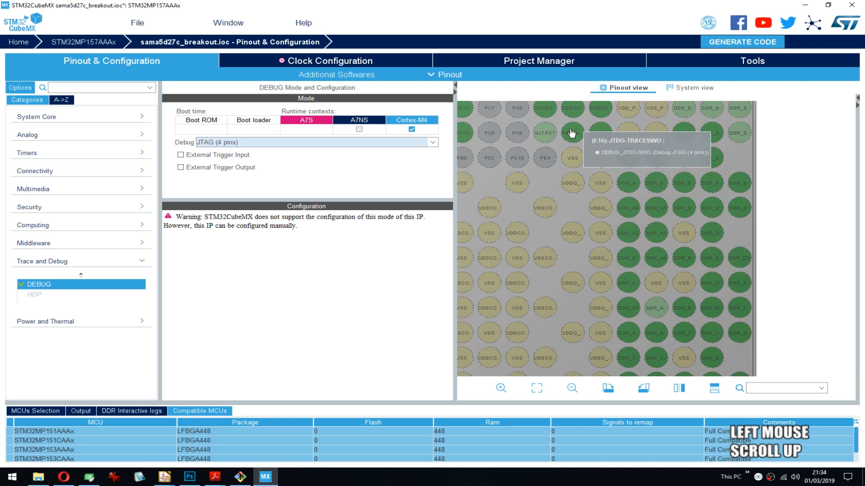
{"action": "left_click_drag", "start_coordinate": [571, 133], "coordinate": [561, 157]}
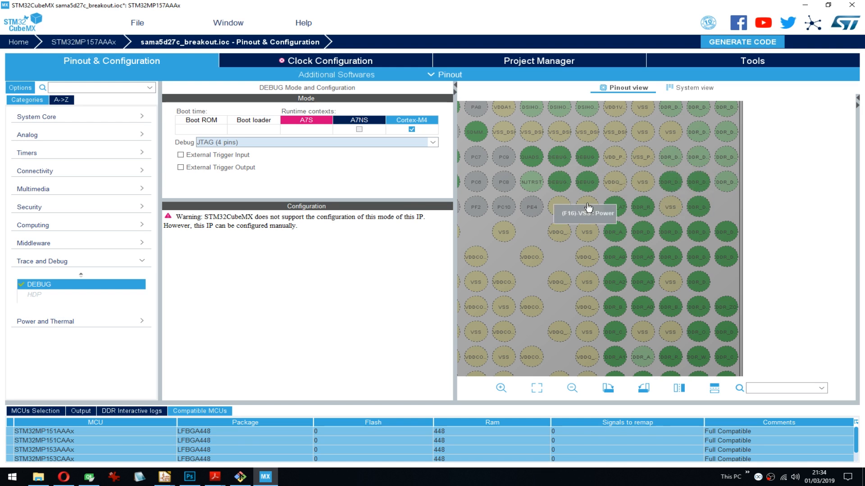
- Try the JTAG (5 pins) debug mode for the Cortex-M4 context and set it back to JTAG (4 pins)
{"action": "left_click", "coordinate": [238, 144]}
{"action": "left_click", "coordinate": [235, 180]}
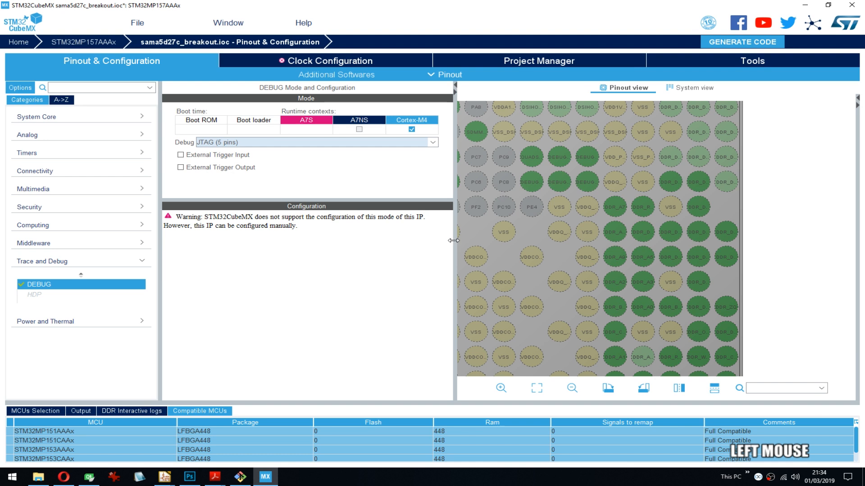
{"action": "left_click", "coordinate": [247, 143]}
{"action": "left_click", "coordinate": [224, 171]}
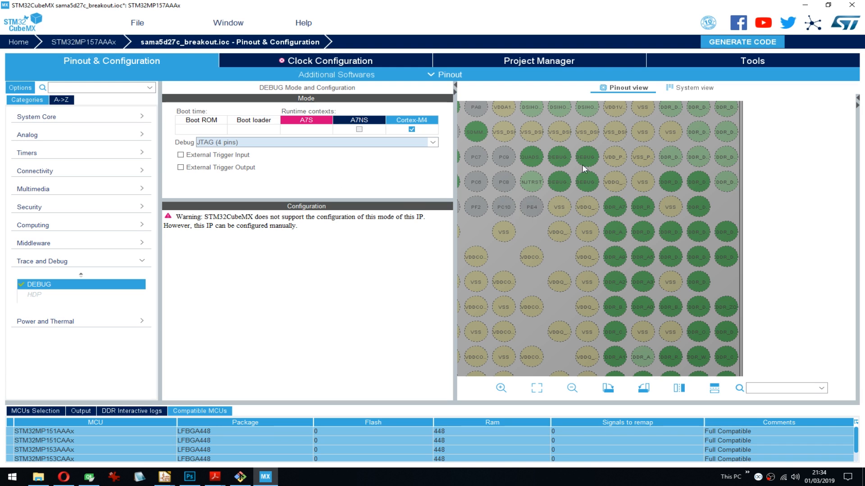
- Inspect the HDP and PWR modes and contexts, and look over the LFBGA448 pinout
{"action": "left_click", "coordinate": [47, 298]}
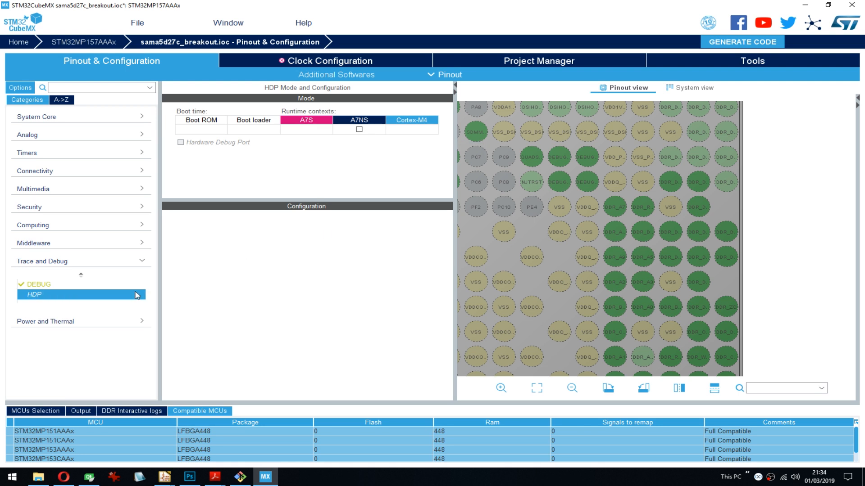
{"action": "left_click", "coordinate": [61, 262]}
{"action": "left_click", "coordinate": [54, 283]}
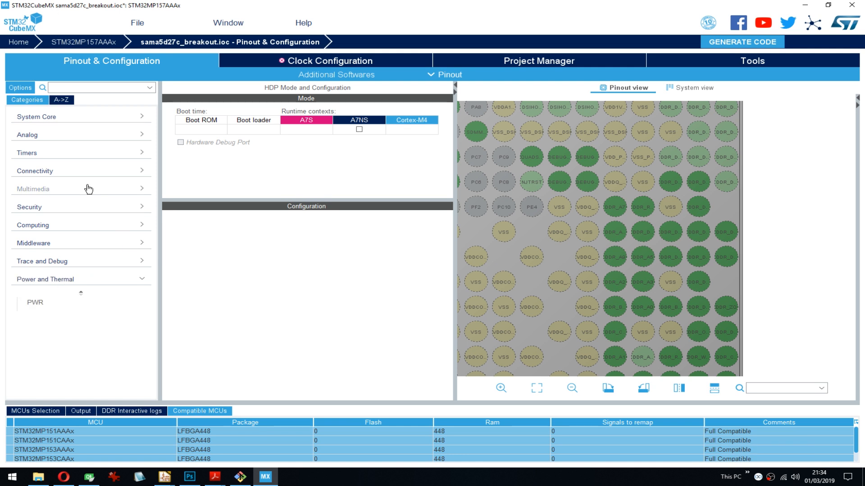
{"action": "left_click", "coordinate": [35, 304]}
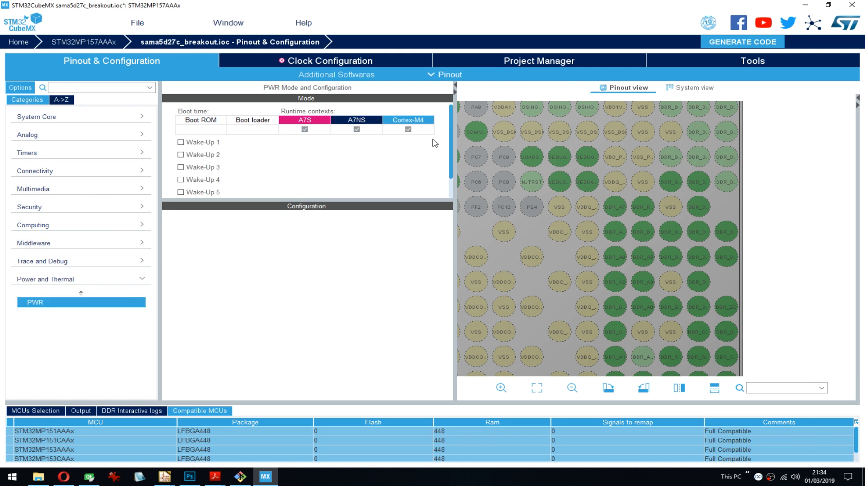
{"action": "left_click_drag", "start_coordinate": [455, 133], "coordinate": [449, 92]}
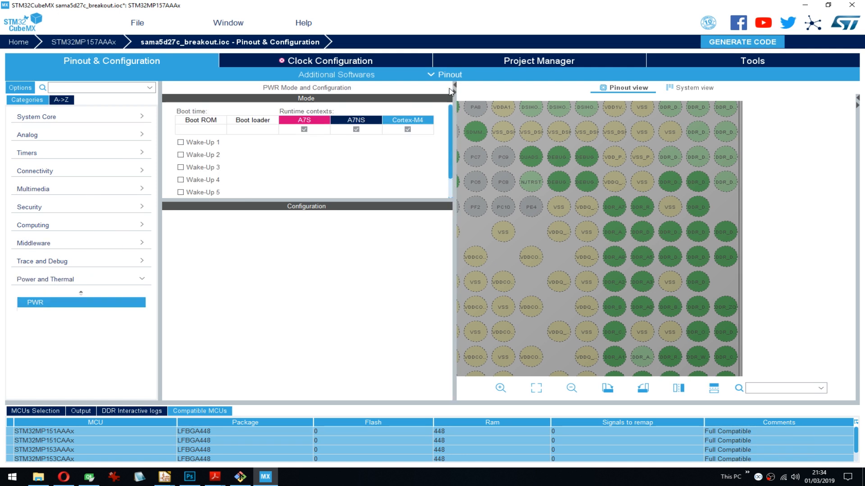
{"action": "scroll", "coordinate": [732, 227], "scroll_direction": "down", "scroll_amount": 3}
{"action": "left_click_drag", "start_coordinate": [555, 140], "coordinate": [686, 108]}
{"action": "left_click_drag", "start_coordinate": [631, 239], "coordinate": [685, 156]}
{"action": "scroll", "coordinate": [653, 227], "scroll_direction": "down", "scroll_amount": 1}
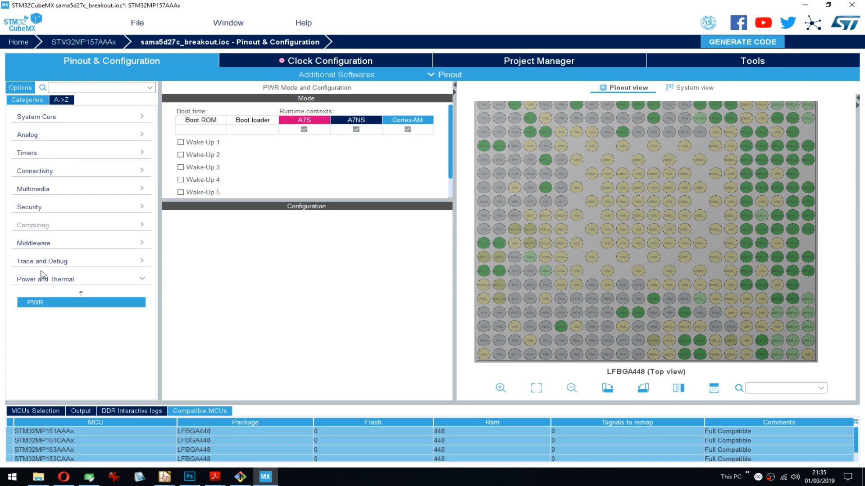
- Inspect the DCMI and DSIHOST contexts in the Multimedia category and read the restrictions on the DSIHost mode
{"action": "left_click", "coordinate": [34, 189]}
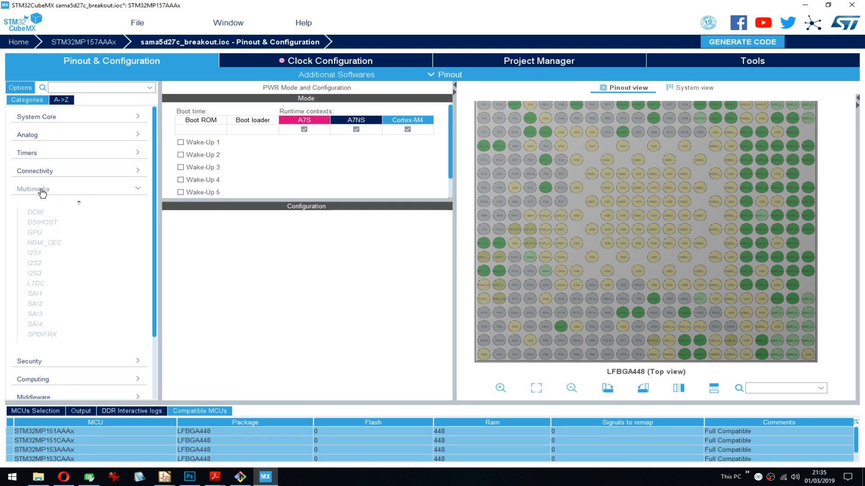
{"action": "left_click", "coordinate": [42, 212]}
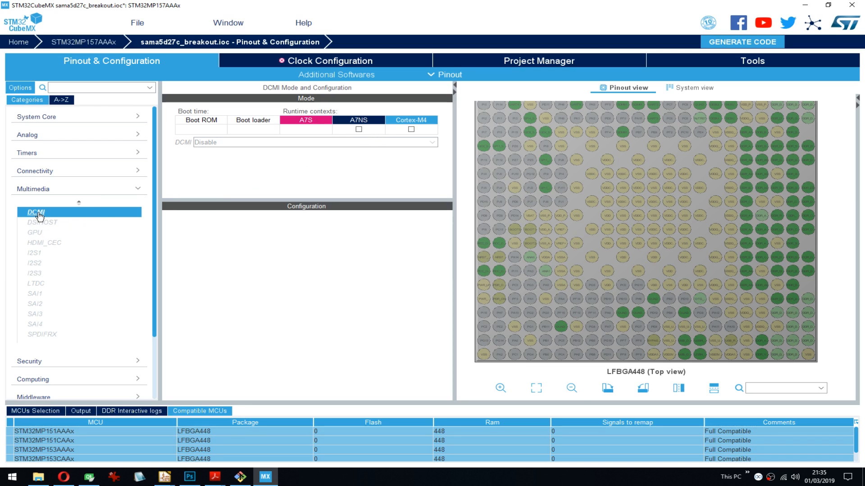
{"action": "left_click", "coordinate": [40, 222]}
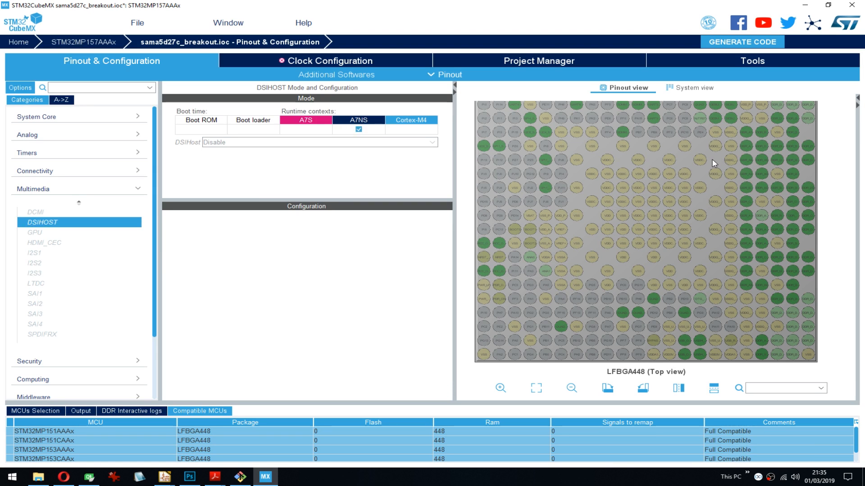
{"action": "left_click_drag", "start_coordinate": [712, 160], "coordinate": [712, 227]}
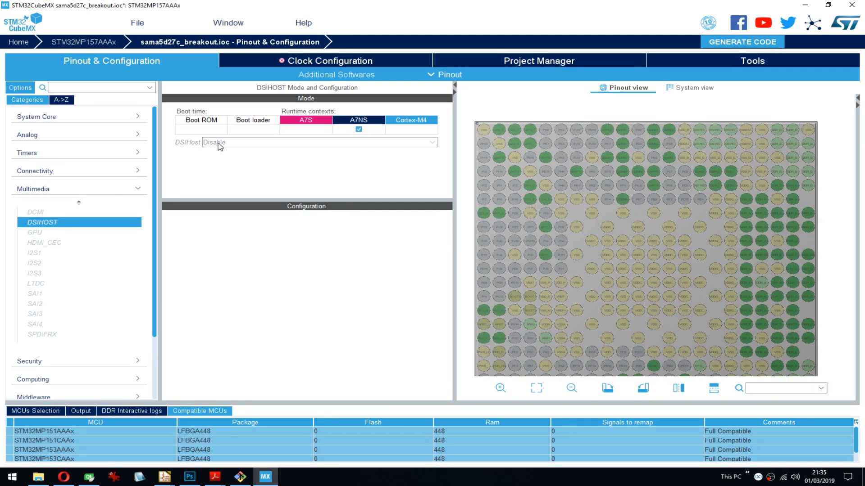
{"action": "left_click", "coordinate": [377, 129]}
{"action": "mouse_move", "coordinate": [214, 144]}
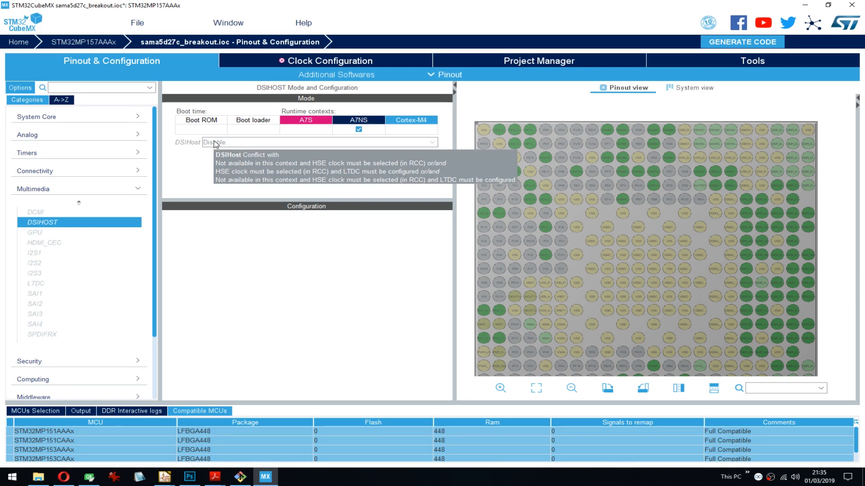
- Run the automatic clock issue solver for the clock configuration and save the project
{"action": "left_click", "coordinate": [325, 63]}
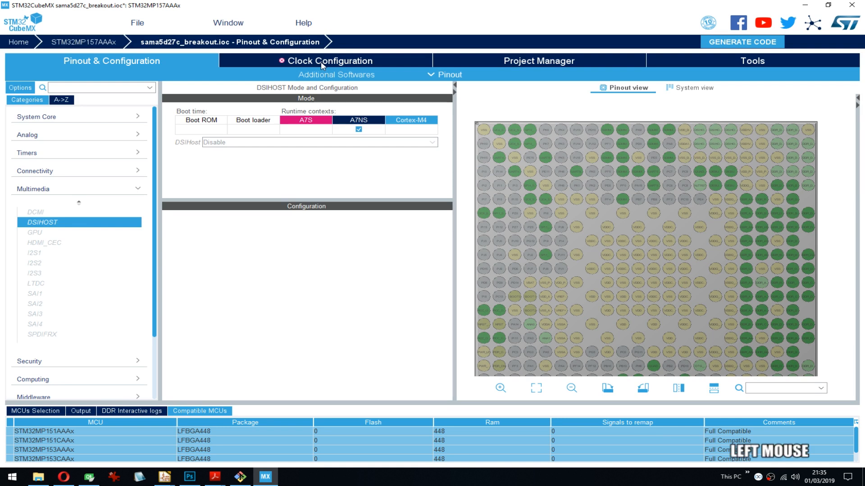
{"action": "left_click", "coordinate": [418, 293]}
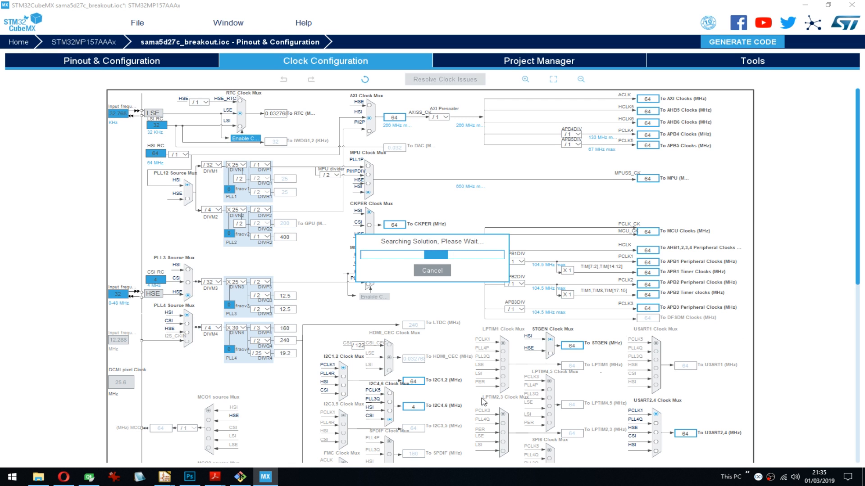
{"action": "left_click", "coordinate": [138, 23]}
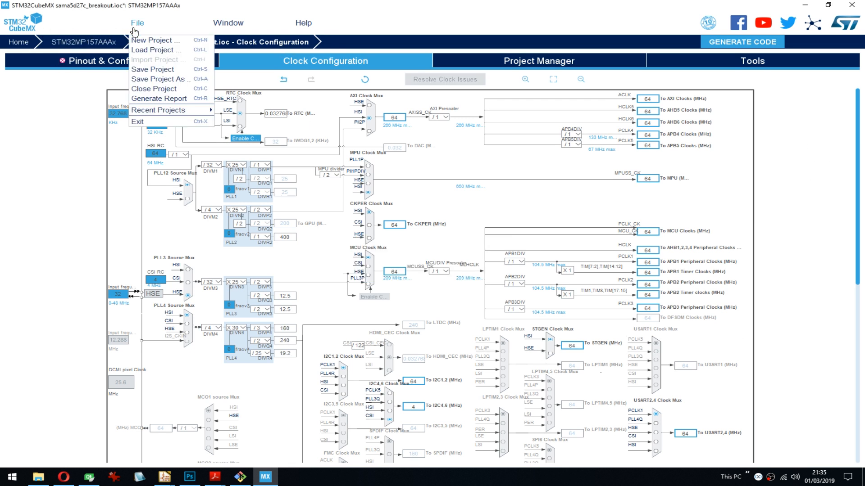
{"action": "left_click", "coordinate": [170, 71]}
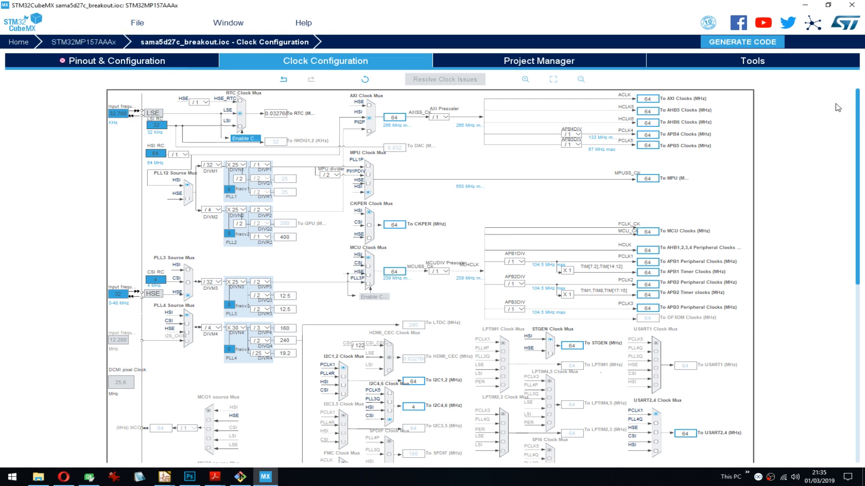
- Try PLL4Q, HSE and CSI as the source of the SPI4,5 clock mux and set it back to PCLK2
{"action": "left_click_drag", "start_coordinate": [859, 99], "coordinate": [829, 207]}
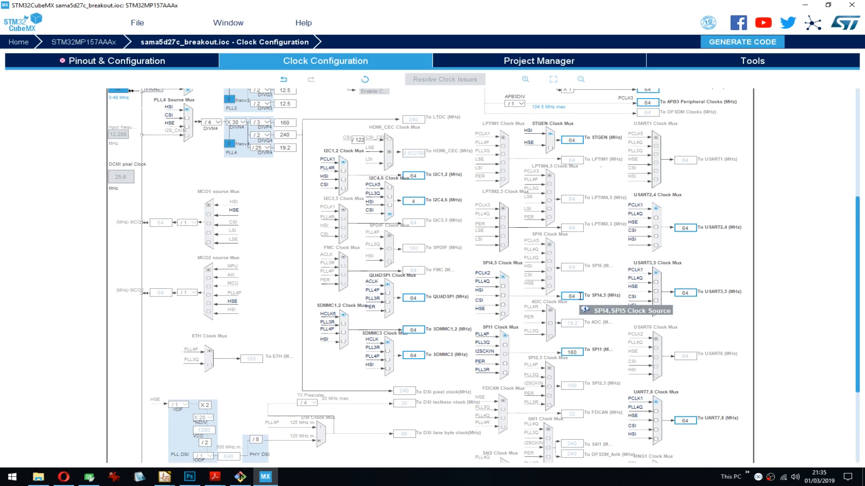
{"action": "left_click", "coordinate": [503, 288]}
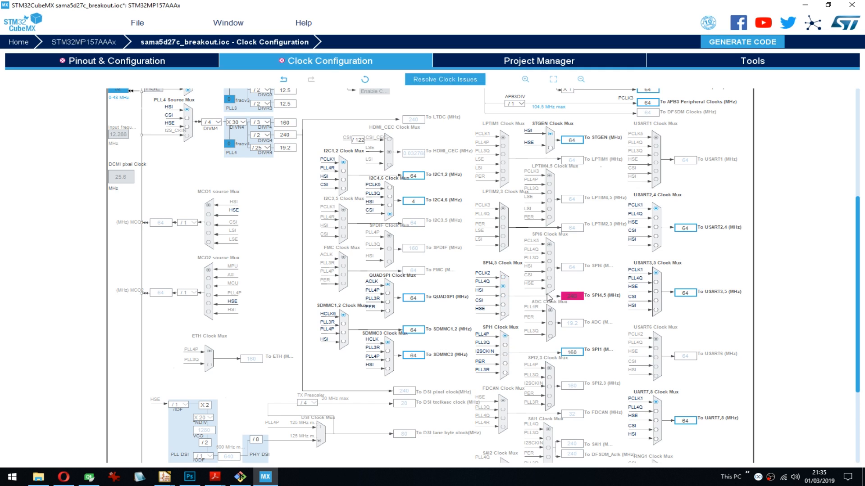
{"action": "left_click", "coordinate": [571, 295]}
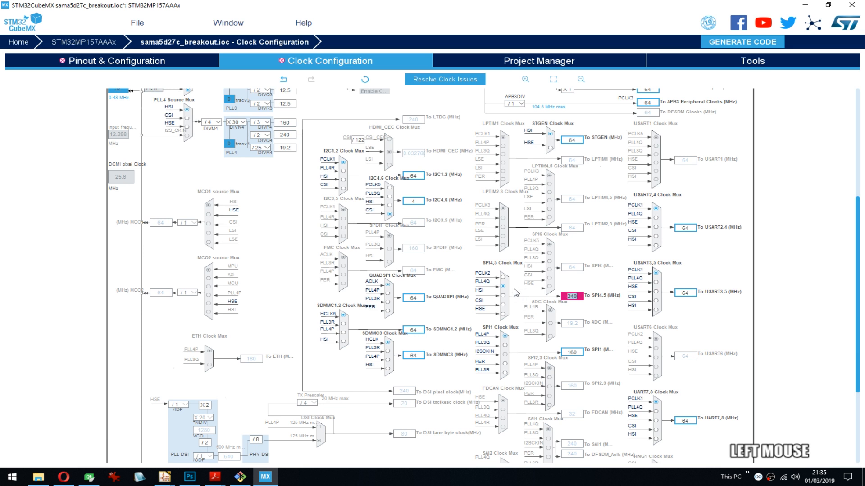
{"action": "left_click", "coordinate": [503, 314]}
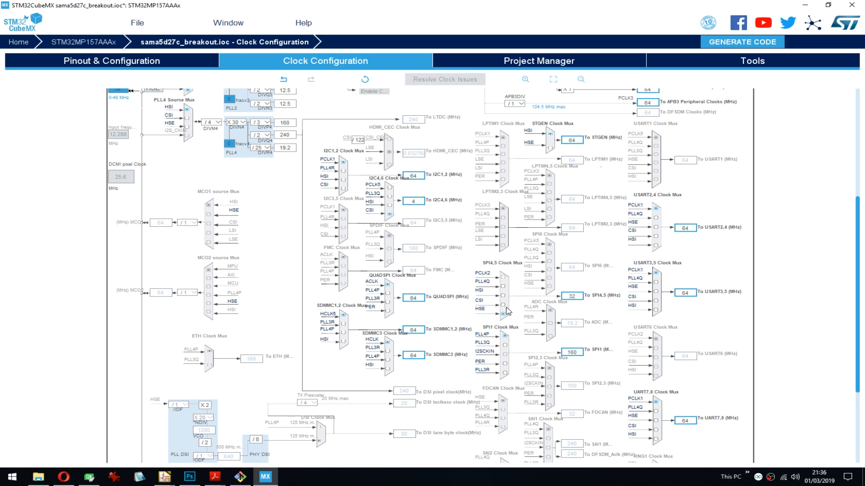
{"action": "left_click", "coordinate": [504, 305]}
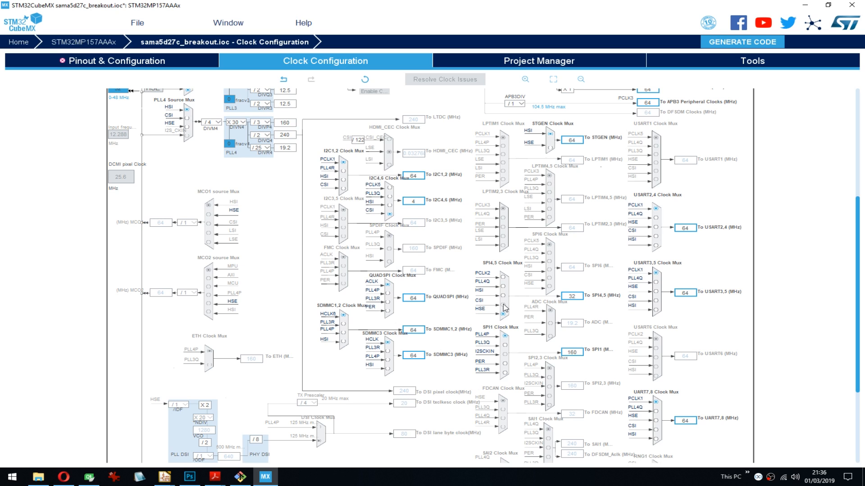
{"action": "left_click", "coordinate": [502, 276]}
- Review the clock tree and examine the peripheral clock muxes at a larger zoom
{"action": "scroll", "coordinate": [411, 204], "scroll_direction": "up", "scroll_amount": 5}
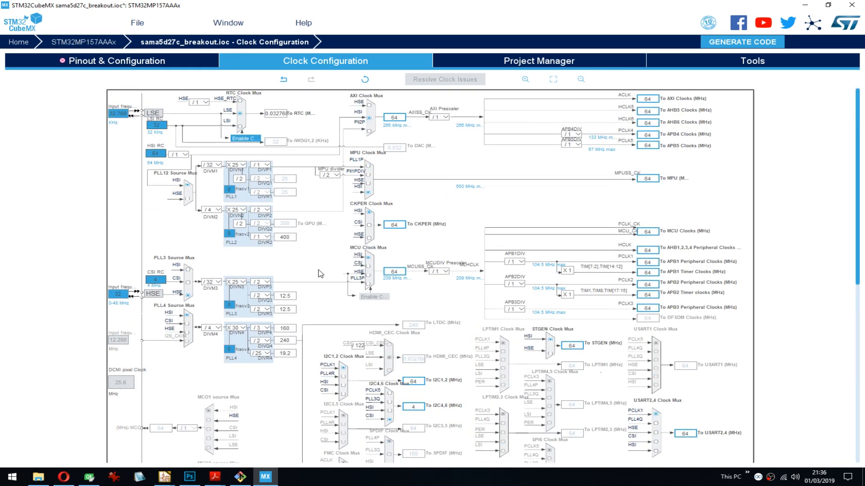
{"action": "scroll", "coordinate": [321, 273], "scroll_direction": "down", "scroll_amount": 5}
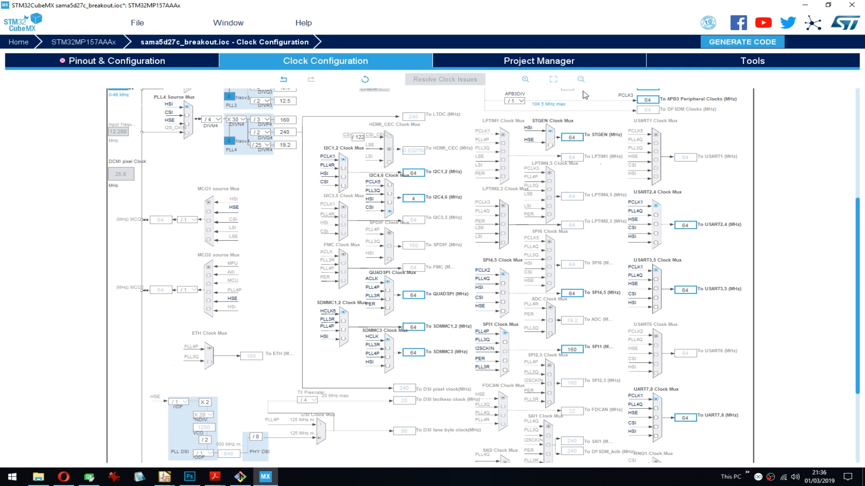
{"action": "left_click", "coordinate": [525, 79]}
{"action": "scroll", "coordinate": [663, 351], "scroll_direction": "down", "scroll_amount": 1}
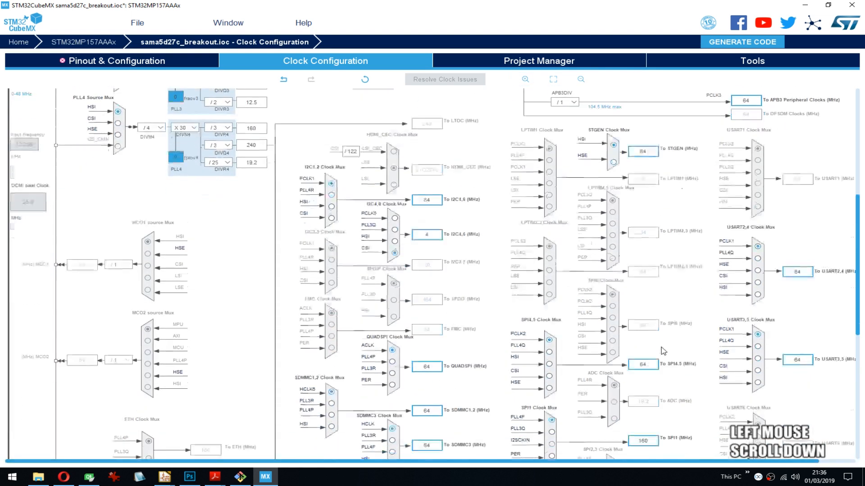
- Compare the peripheral clock muxes in the clock tree with the peripherals enabled in the Connectivity category
{"action": "scroll", "coordinate": [663, 351], "scroll_direction": "down", "scroll_amount": 2}
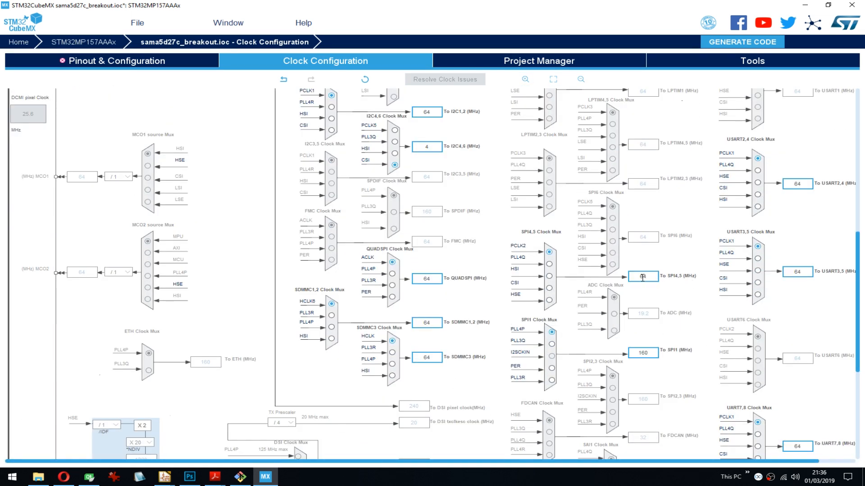
{"action": "left_click", "coordinate": [685, 369]}
{"action": "left_click", "coordinate": [118, 64]}
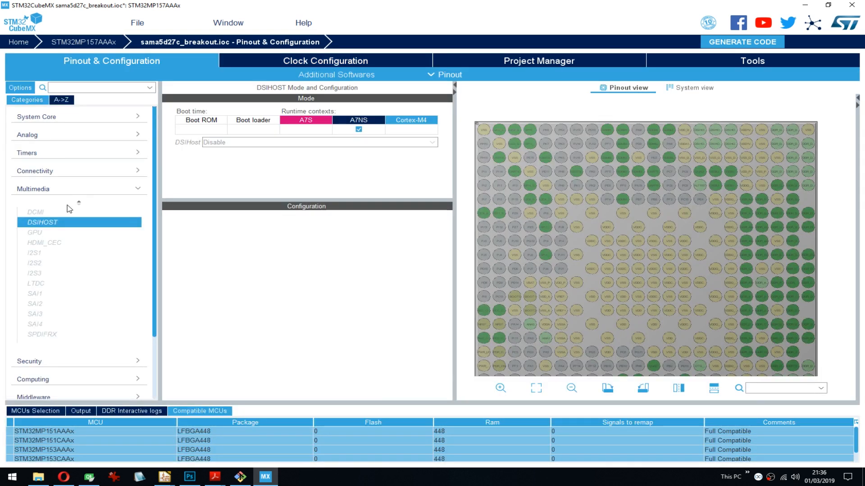
{"action": "left_click", "coordinate": [48, 171]}
{"action": "scroll", "coordinate": [77, 186], "scroll_direction": "down", "scroll_amount": 5}
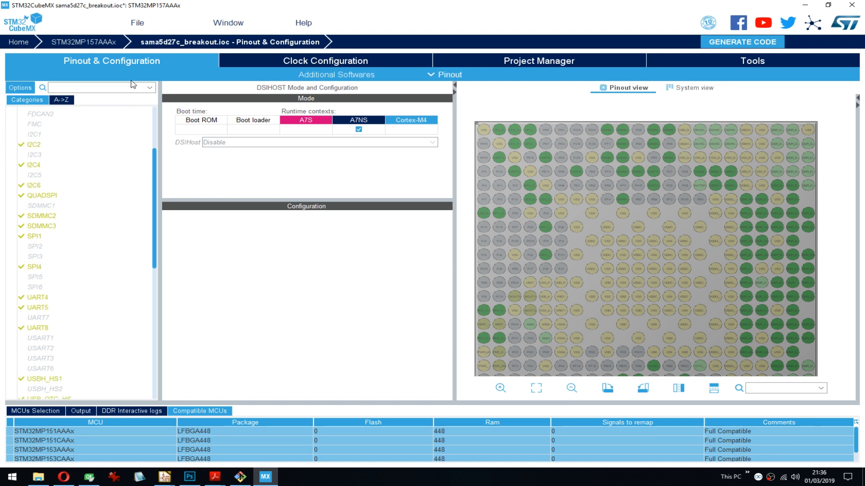
{"action": "left_click", "coordinate": [272, 64]}
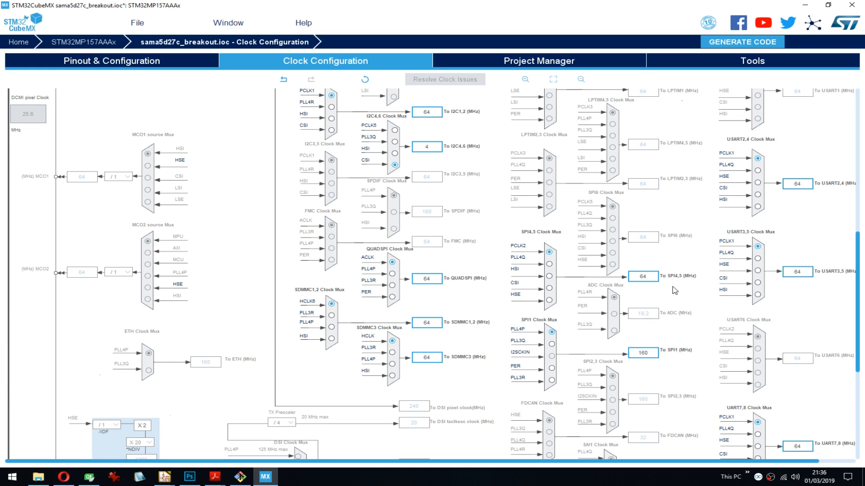
{"action": "left_click_drag", "start_coordinate": [858, 276], "coordinate": [859, 282]}
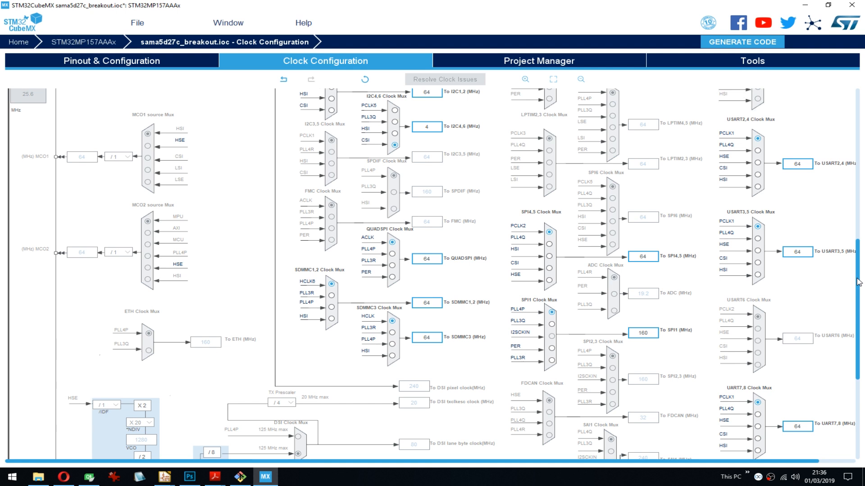
{"action": "left_click_drag", "start_coordinate": [857, 278], "coordinate": [825, 118]}
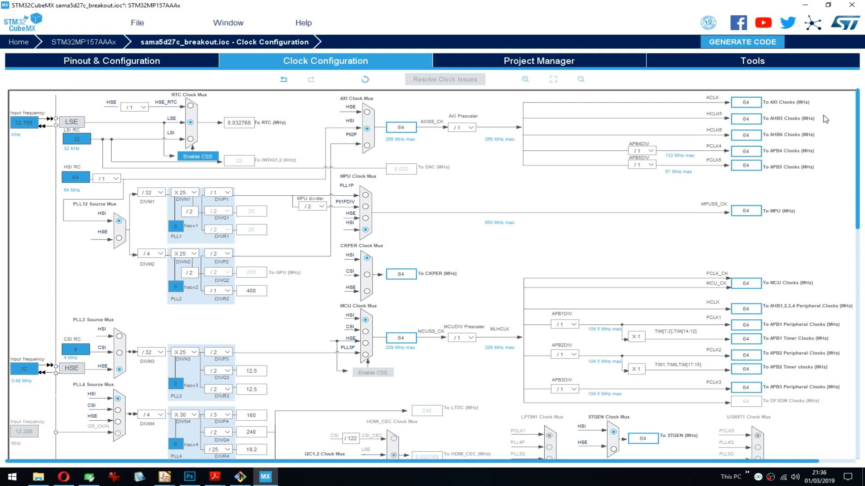
- Try a /2 prescaler for APB2DIV and set it back to /1
{"action": "scroll", "coordinate": [826, 119], "scroll_direction": "down", "scroll_amount": 3}
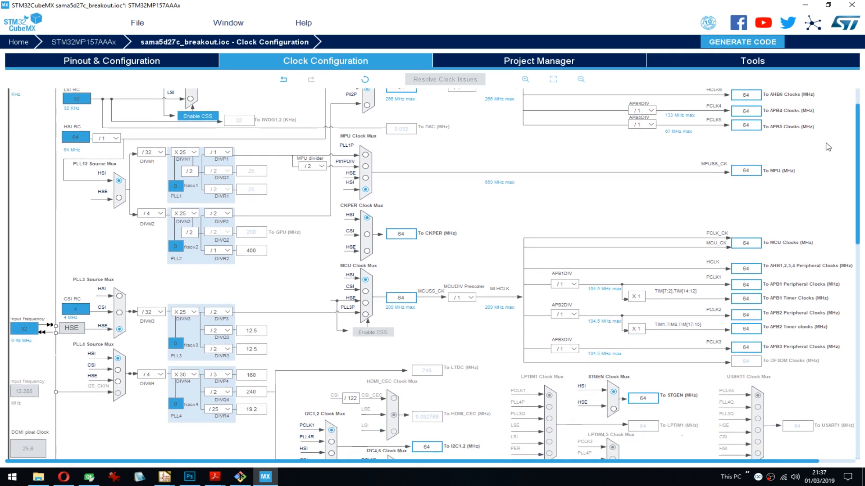
{"action": "scroll", "coordinate": [828, 147], "scroll_direction": "down", "scroll_amount": 3}
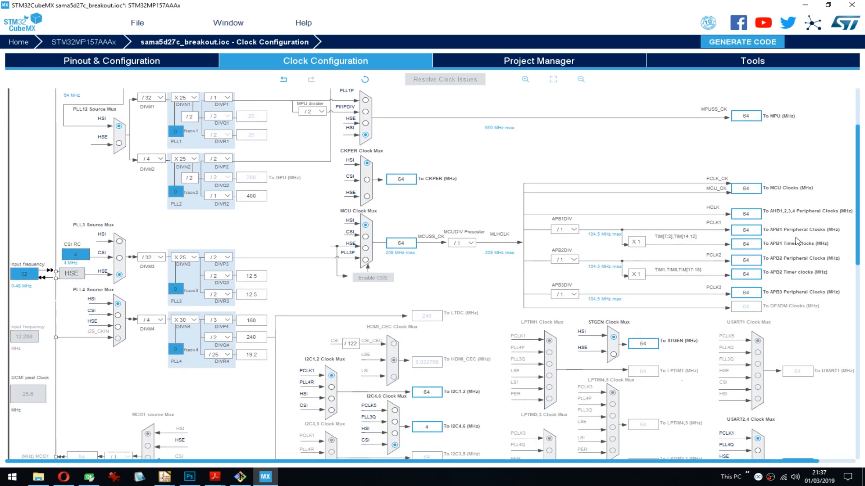
{"action": "left_click", "coordinate": [573, 260]}
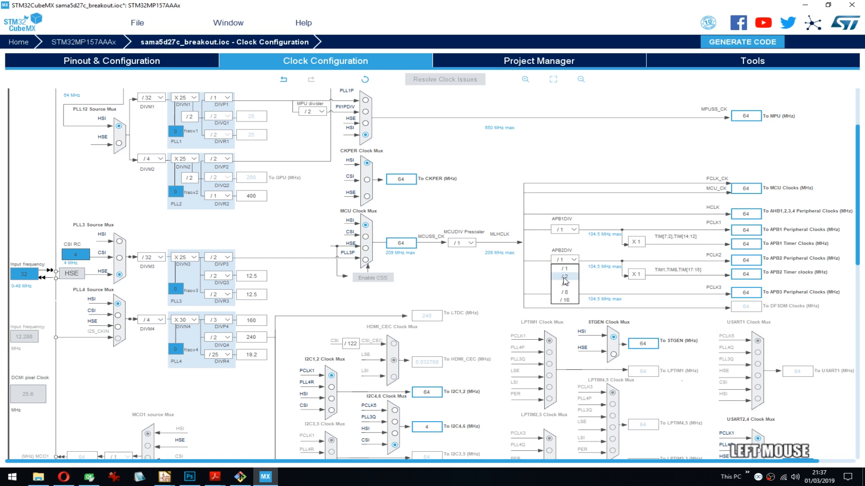
{"action": "left_click", "coordinate": [563, 277]}
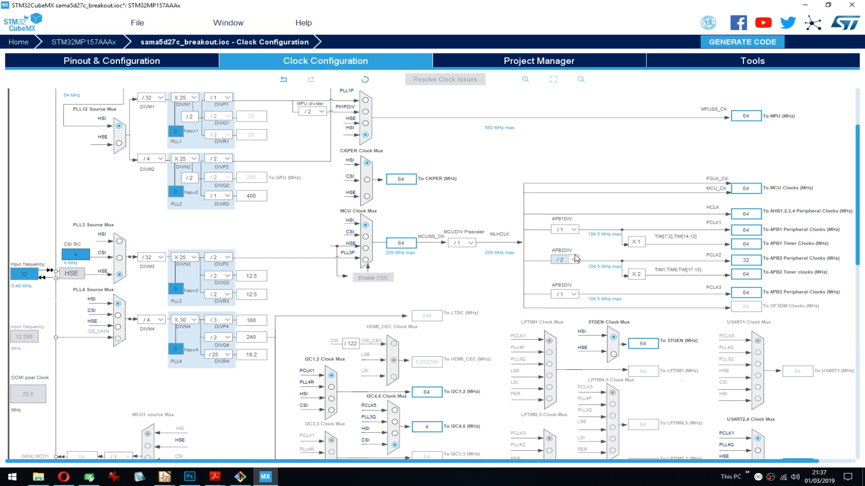
{"action": "left_click", "coordinate": [574, 260]}
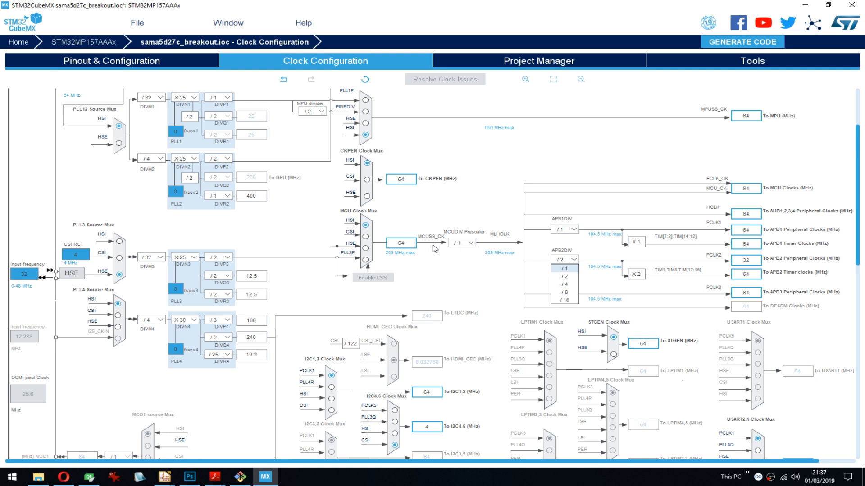
{"action": "key", "text": "Return"}
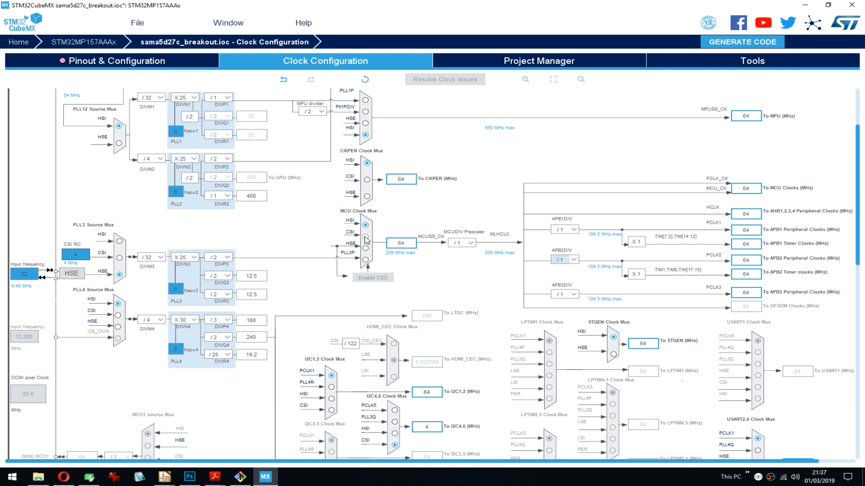
- Select PLL3P as the source of the MCU clock mux and run the automatic clock issue solver
{"action": "left_click", "coordinate": [366, 261]}
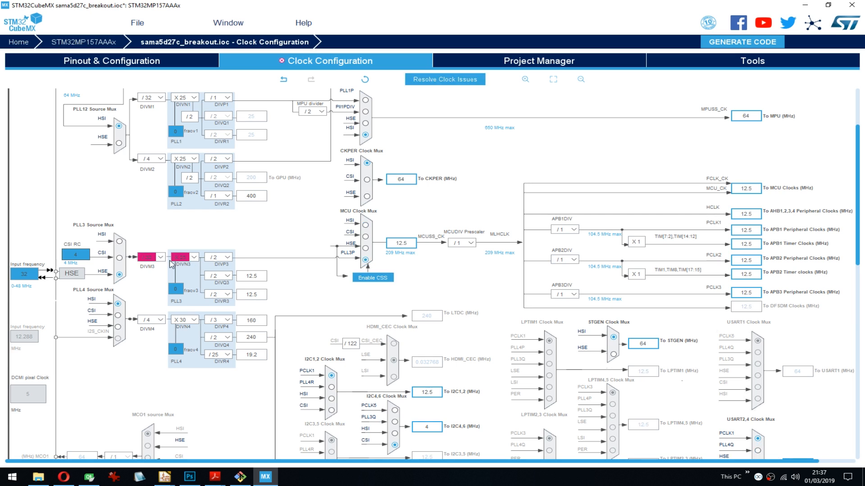
{"action": "left_click", "coordinate": [439, 80]}
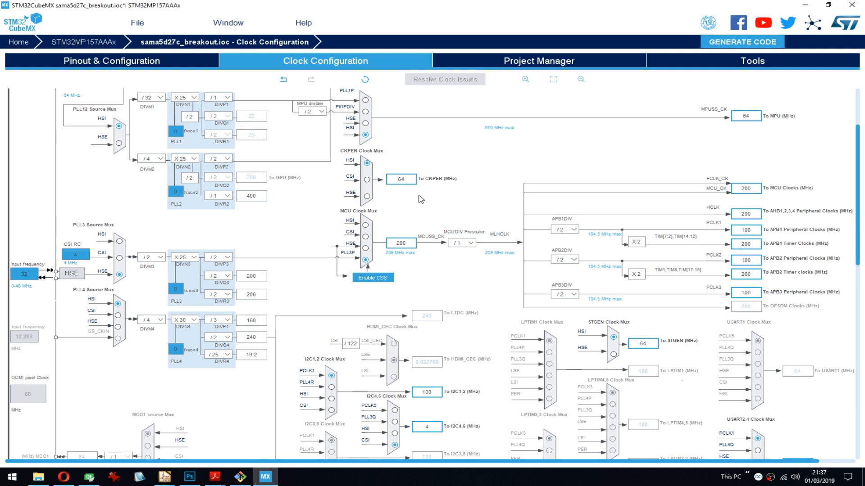
{"action": "left_click_drag", "start_coordinate": [858, 183], "coordinate": [844, 305]}
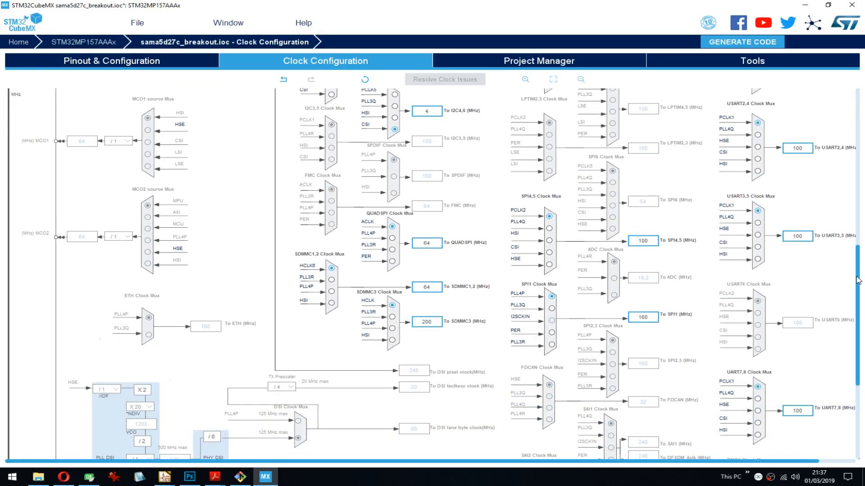
- Try a /1 prescaler for APB2DIV and set it back to /2
{"action": "left_click_drag", "start_coordinate": [858, 280], "coordinate": [843, 179]}
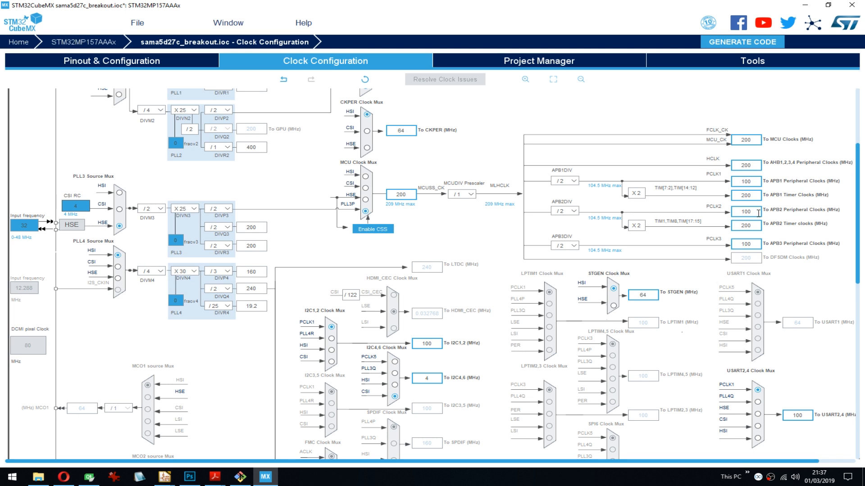
{"action": "left_click", "coordinate": [566, 211]}
{"action": "left_click", "coordinate": [569, 220]}
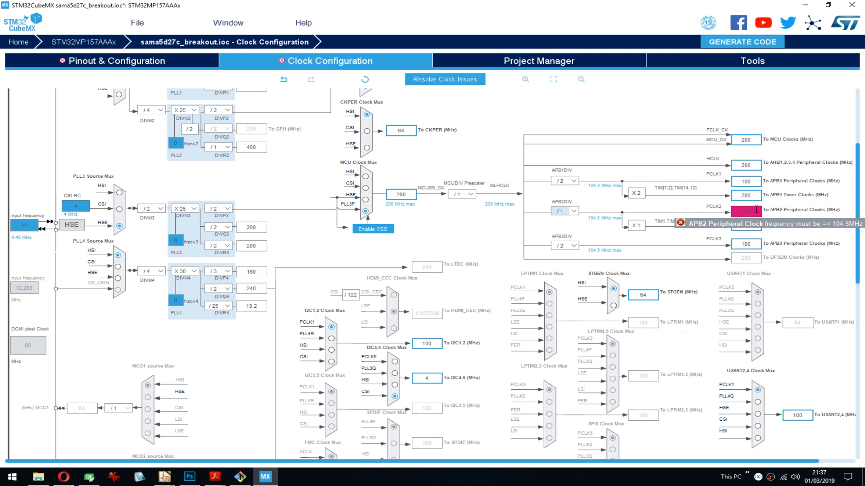
{"action": "left_click", "coordinate": [569, 211]}
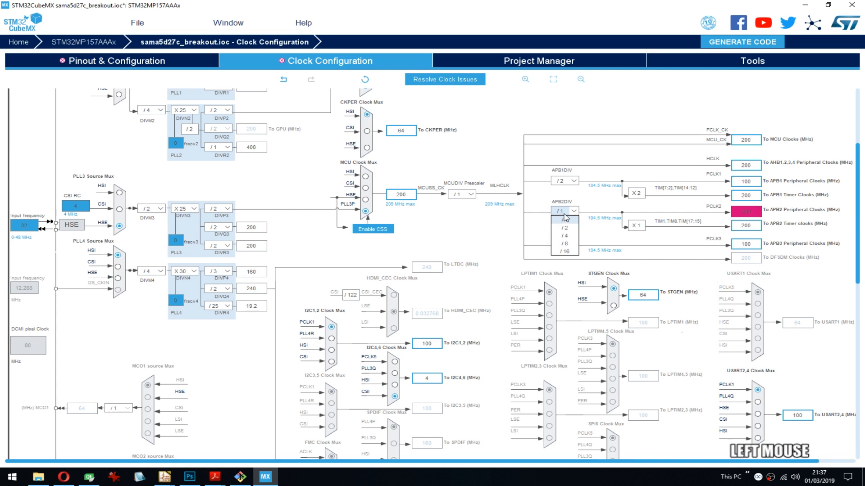
{"action": "left_click", "coordinate": [565, 228]}
- Set the SDMMC1,2 and QUADSPI clock muxes to the PLL3R source, trying PLL4P on each as well
{"action": "left_click_drag", "start_coordinate": [857, 189], "coordinate": [857, 283]}
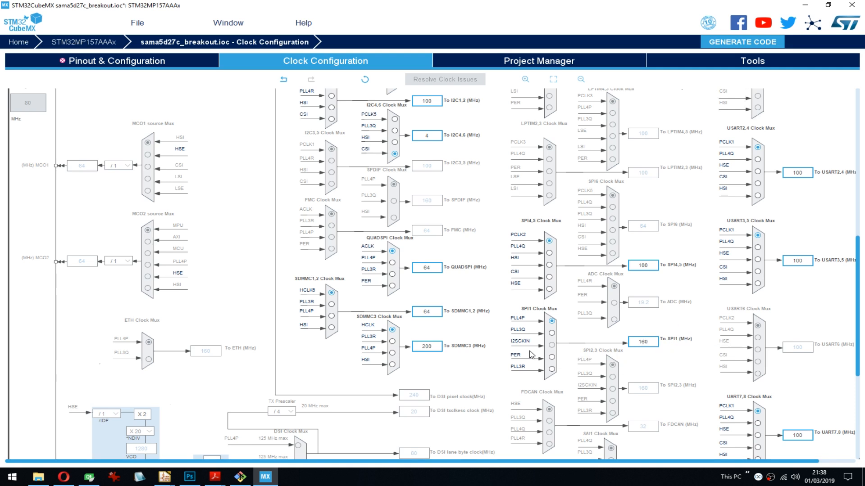
{"action": "left_click_drag", "start_coordinate": [861, 295], "coordinate": [840, 127]}
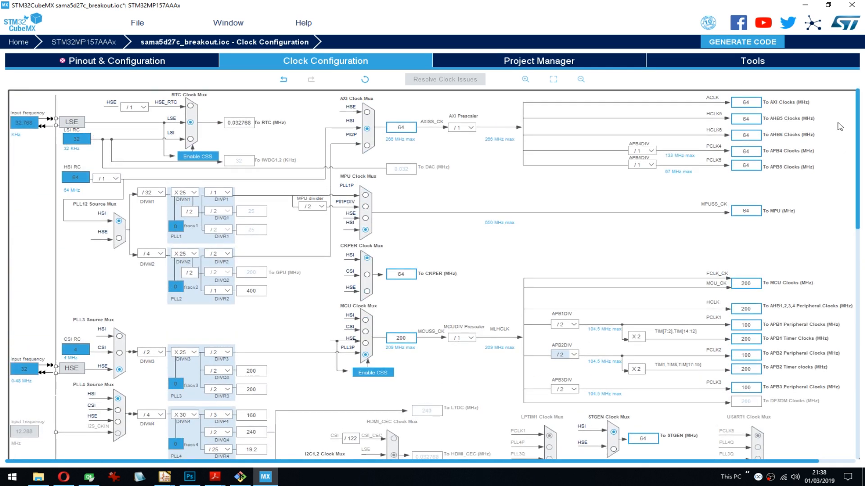
{"action": "left_click_drag", "start_coordinate": [840, 127], "coordinate": [840, 410]}
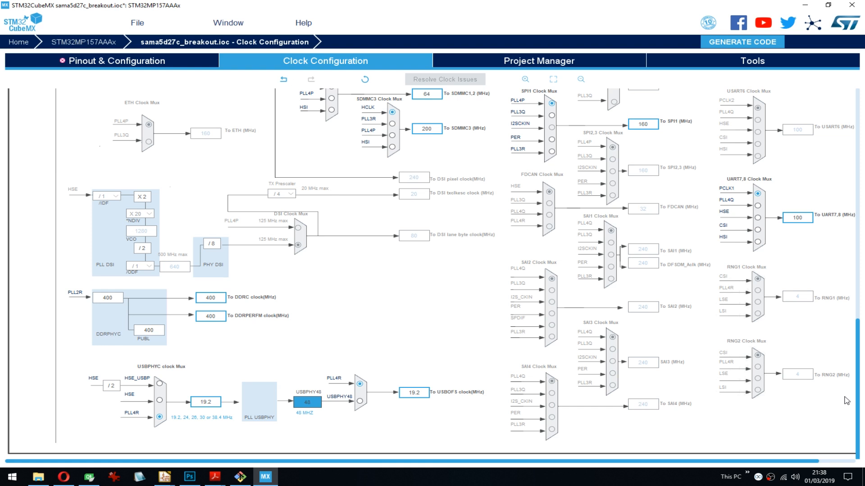
{"action": "left_click_drag", "start_coordinate": [849, 390], "coordinate": [847, 289]}
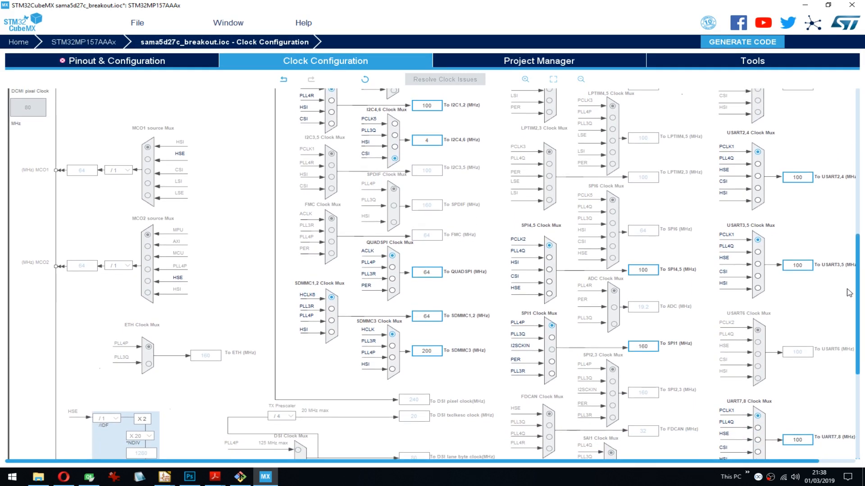
{"action": "left_click", "coordinate": [331, 309]}
{"action": "left_click", "coordinate": [392, 267]}
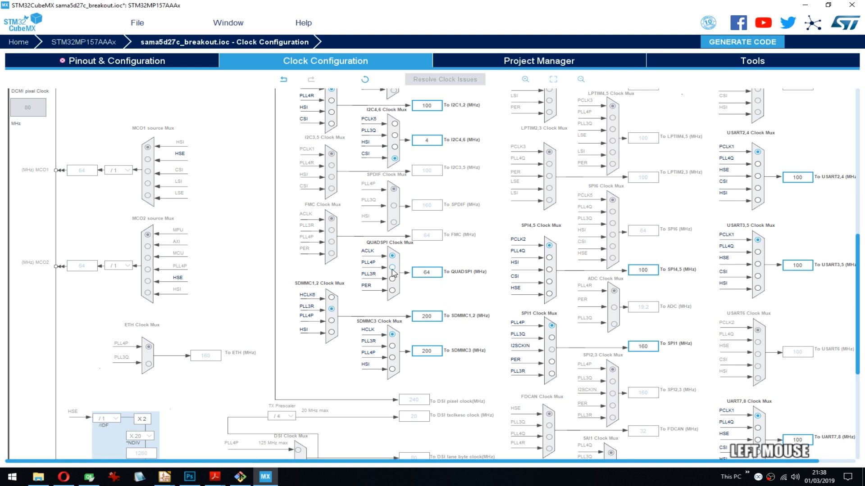
{"action": "left_click", "coordinate": [393, 279]}
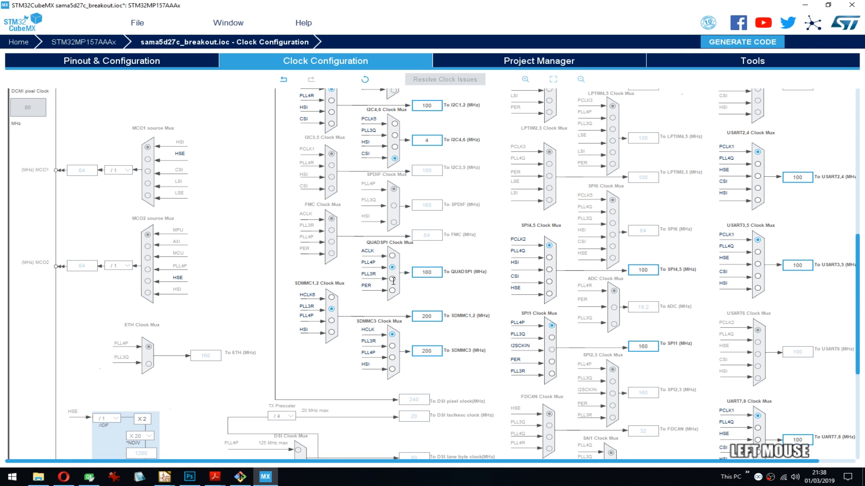
{"action": "left_click", "coordinate": [392, 280]}
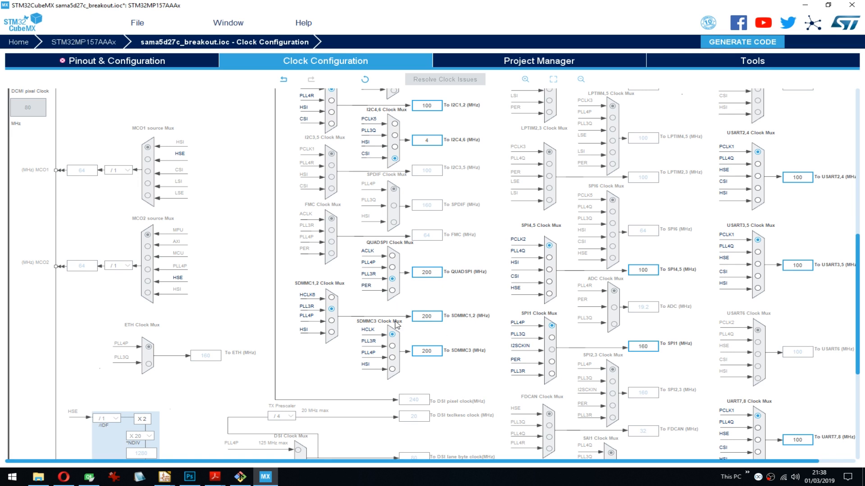
{"action": "left_click", "coordinate": [332, 319]}
{"action": "left_click", "coordinate": [332, 309]}
- Try PLL3Q as the source of the I2C4,6 clock mux and set it to PCLK5
{"action": "left_click", "coordinate": [395, 136]}
{"action": "left_click", "coordinate": [396, 128]}
{"action": "left_click", "coordinate": [855, 207]}
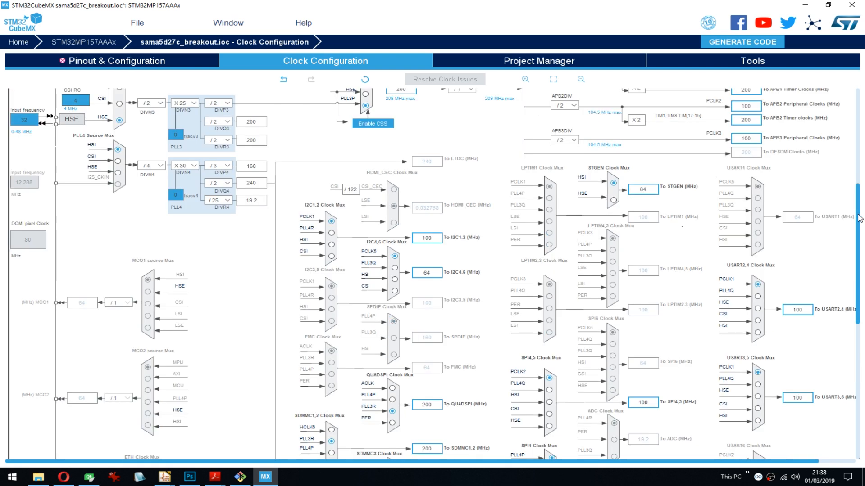
{"action": "left_click_drag", "start_coordinate": [858, 218], "coordinate": [858, 159]}
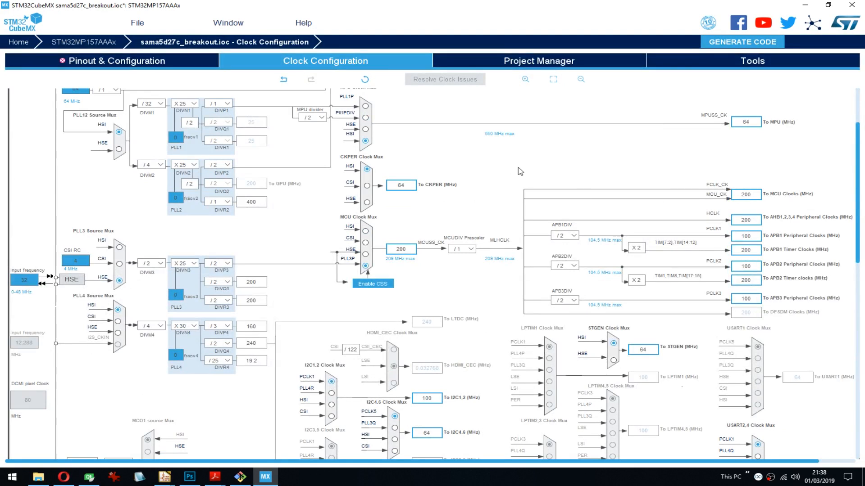
- Search the peripheral categories for LTDC and open its mode and configuration
{"action": "left_click", "coordinate": [158, 63]}
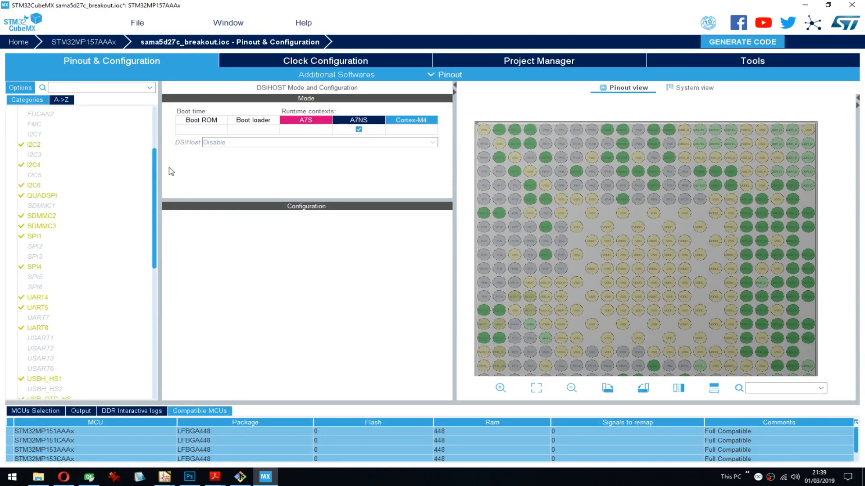
{"action": "scroll", "coordinate": [145, 108], "scroll_direction": "up", "scroll_amount": 3}
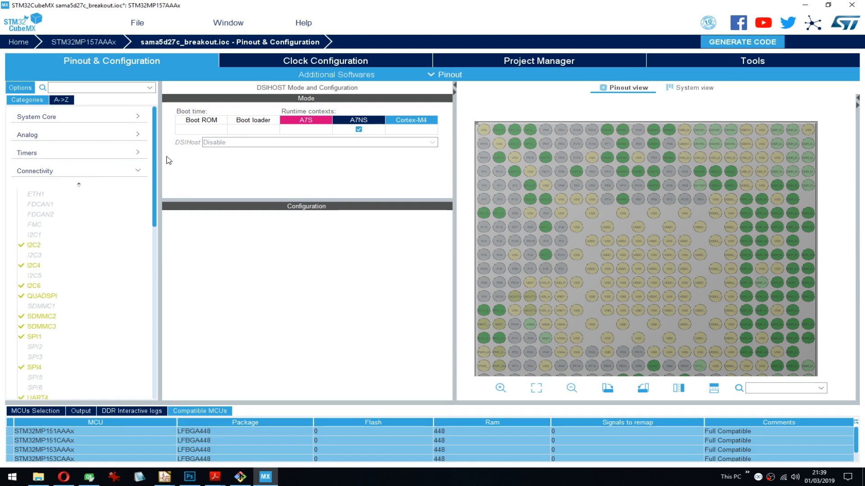
{"action": "scroll", "coordinate": [156, 168], "scroll_direction": "down", "scroll_amount": 10}
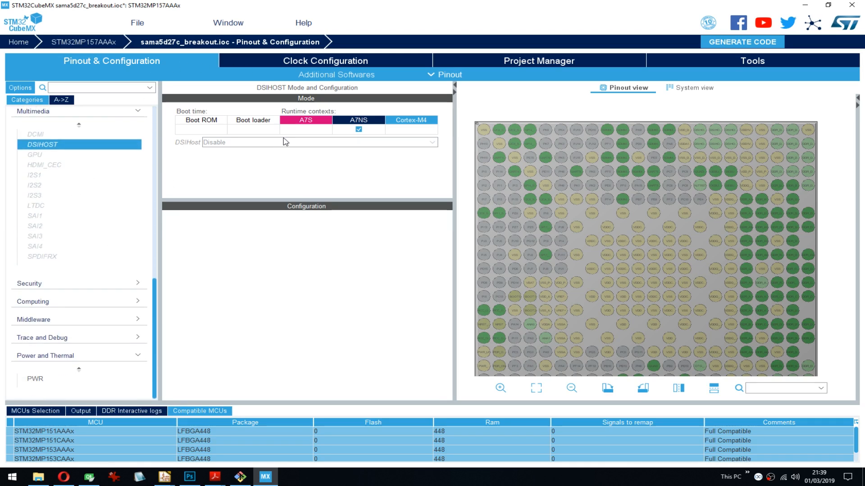
{"action": "mouse_move", "coordinate": [314, 147]}
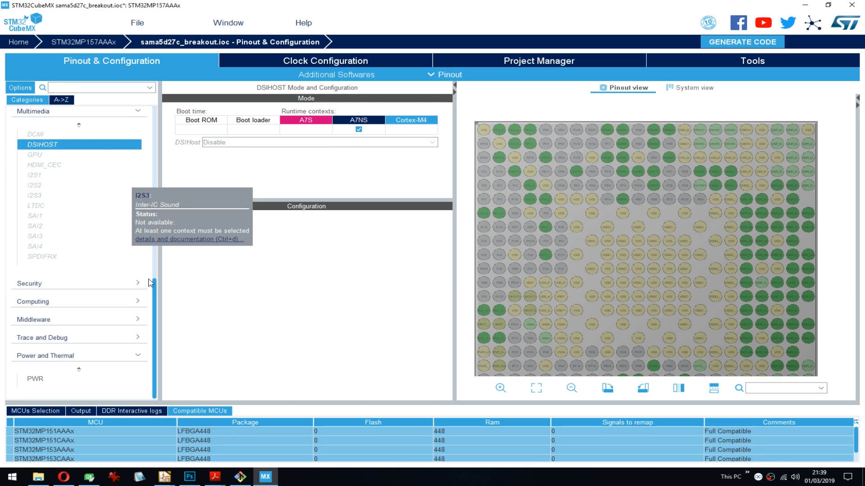
{"action": "left_click", "coordinate": [89, 92]}
{"action": "type", "text": "ltdc"}
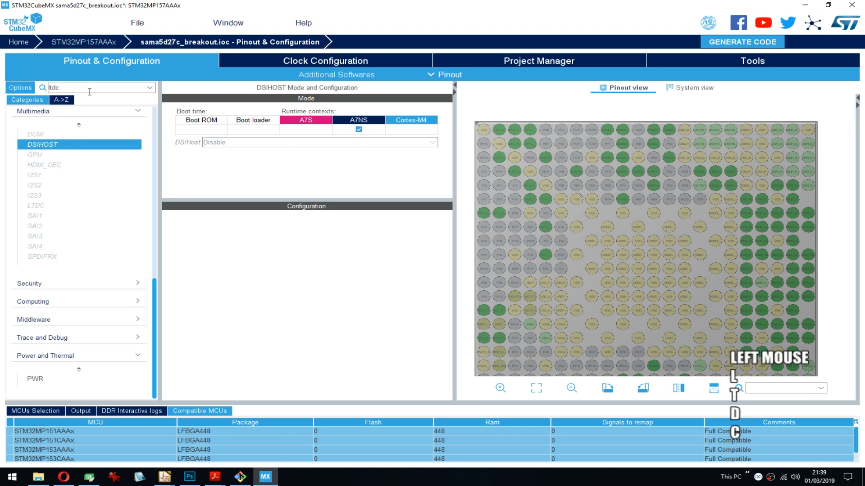
{"action": "key", "text": "BackSpace"}
{"action": "left_click", "coordinate": [80, 98]}
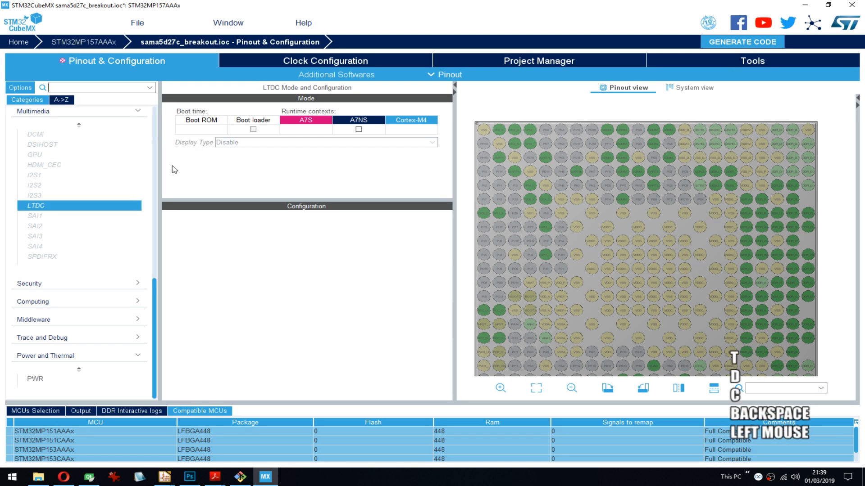
- Assign LTDC to the A7NS runtime context and set its display type to RGB888 (24 bits) - DSI mode
{"action": "left_click", "coordinate": [359, 129]}
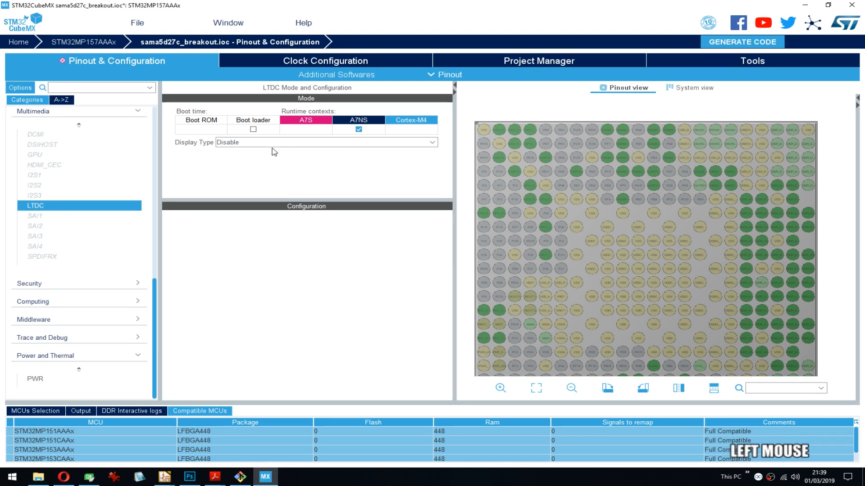
{"action": "left_click", "coordinate": [254, 143]}
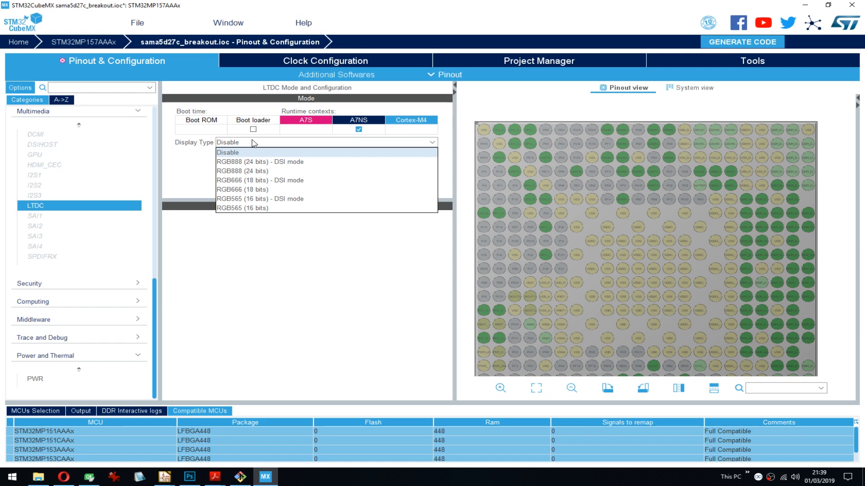
{"action": "left_click", "coordinate": [264, 163]}
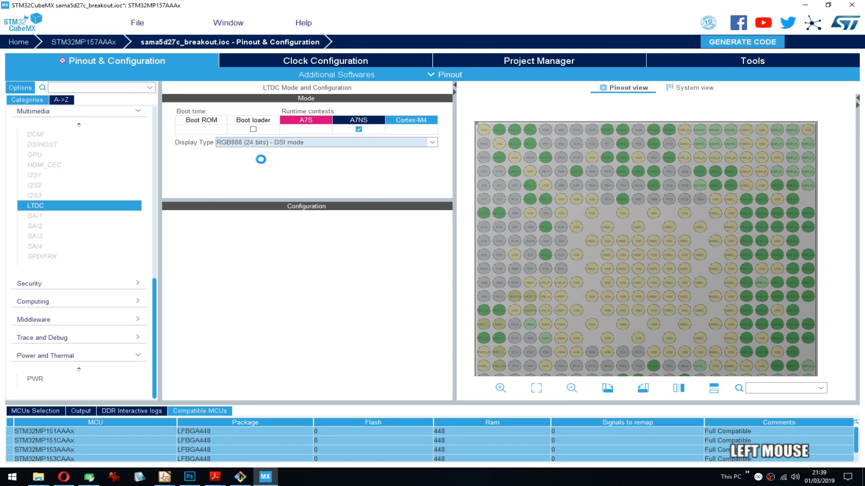
- Configure the DSIHOST peripheral to run in Video Mode
{"action": "left_click", "coordinate": [47, 144]}
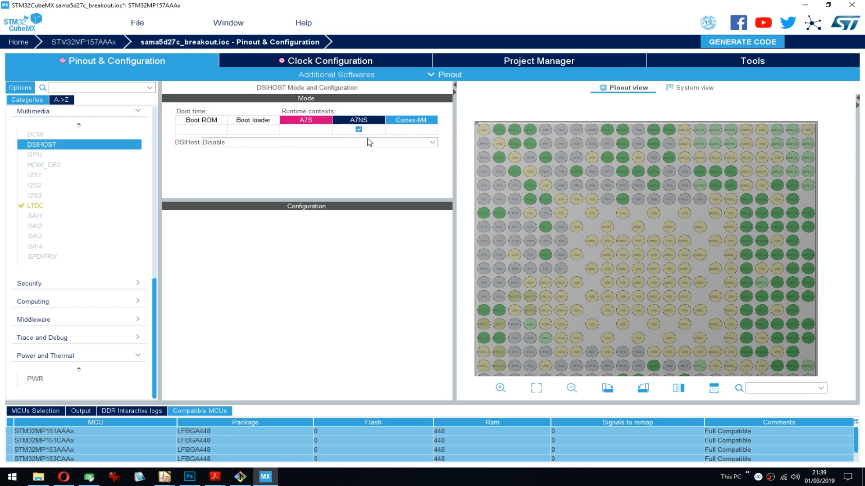
{"action": "left_click", "coordinate": [333, 144]}
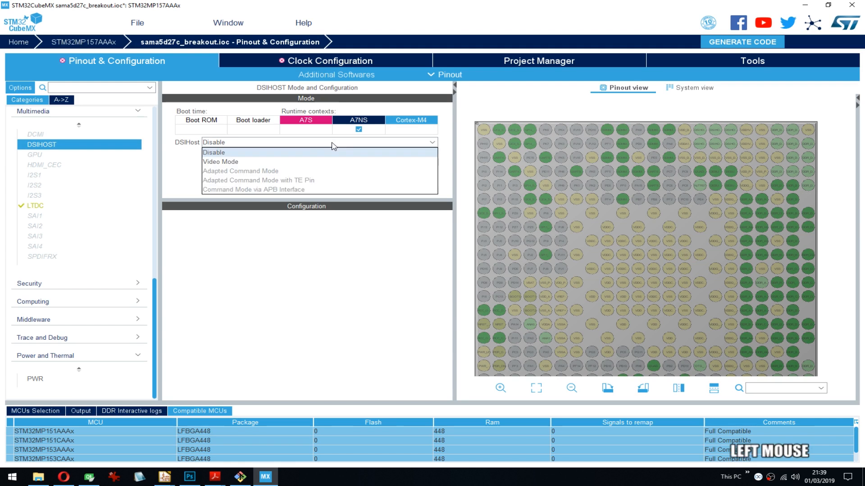
{"action": "left_click", "coordinate": [320, 163]}
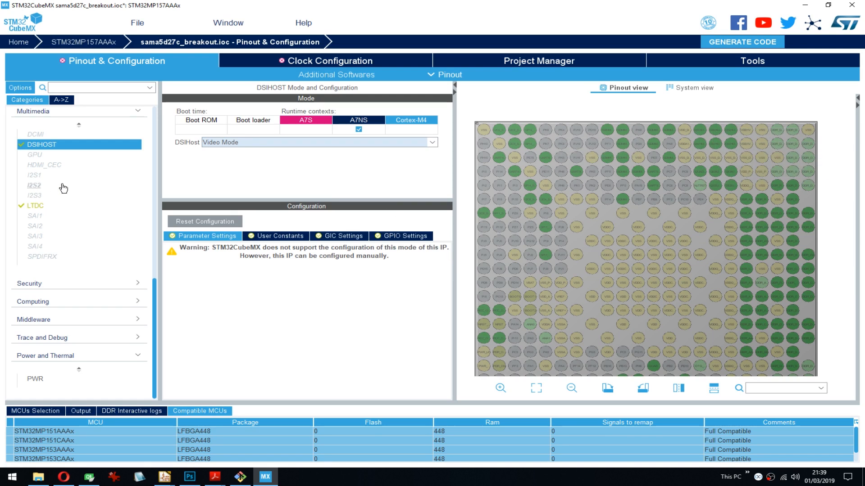
- Assign the GPU to the A7NS runtime context and activate it
{"action": "left_click", "coordinate": [34, 154]}
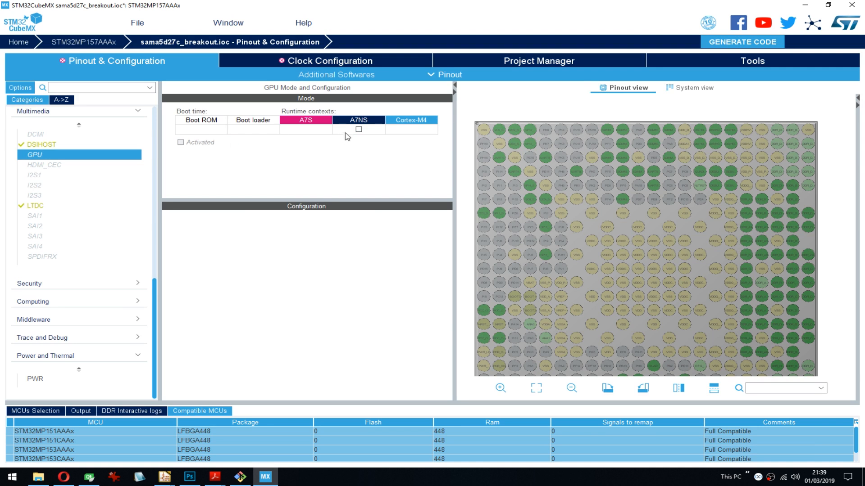
{"action": "left_click", "coordinate": [358, 129]}
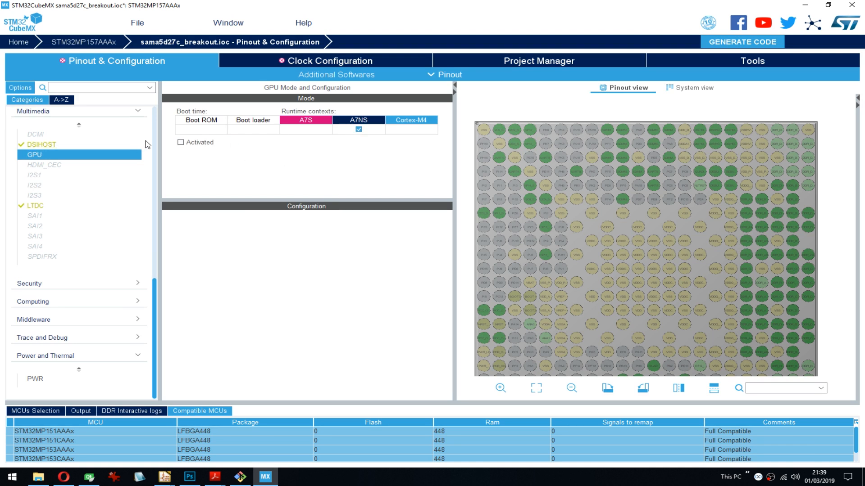
{"action": "left_click", "coordinate": [180, 142]}
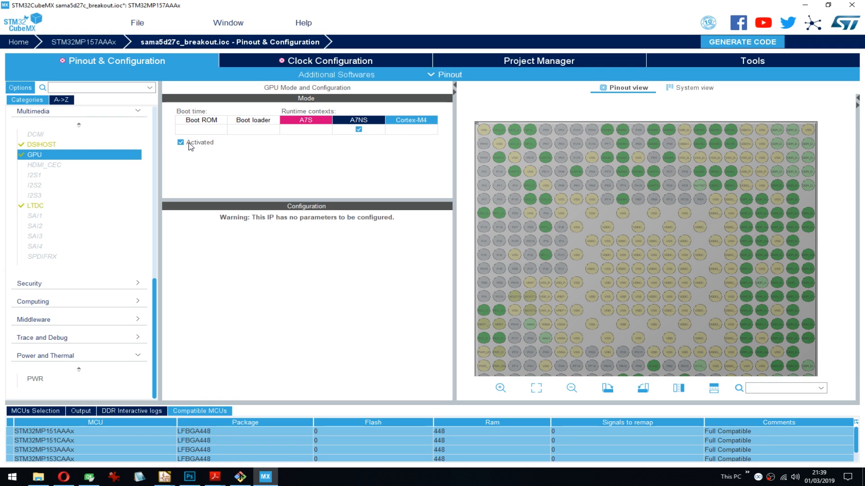
- Examine the HDMI_CEC mode options and the availability status of the SAI1 and I2S1 audio peripherals
{"action": "left_click", "coordinate": [70, 165]}
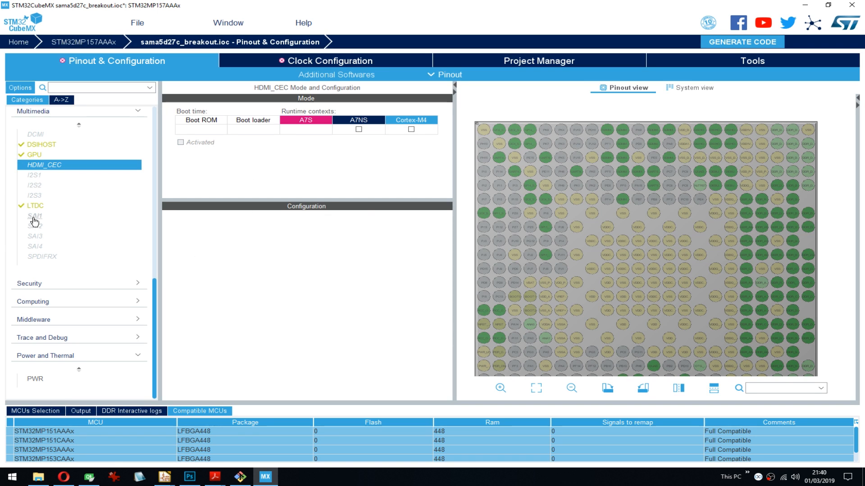
{"action": "mouse_move", "coordinate": [34, 221]}
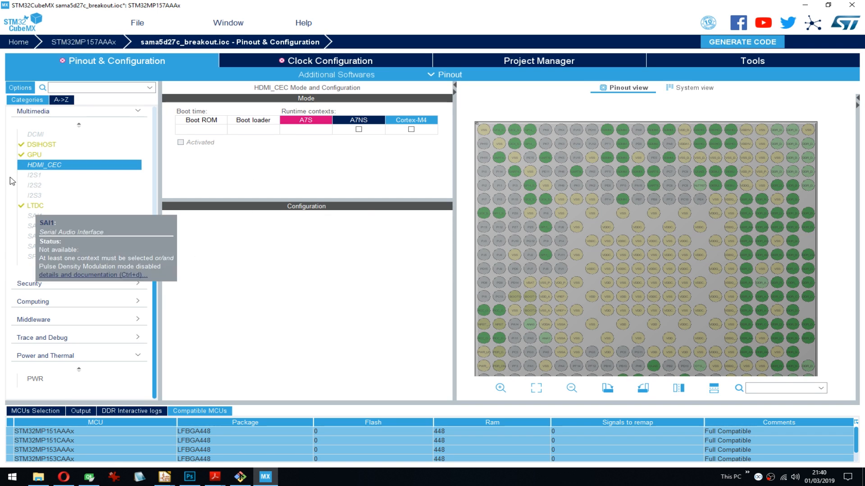
{"action": "mouse_move", "coordinate": [39, 180]}
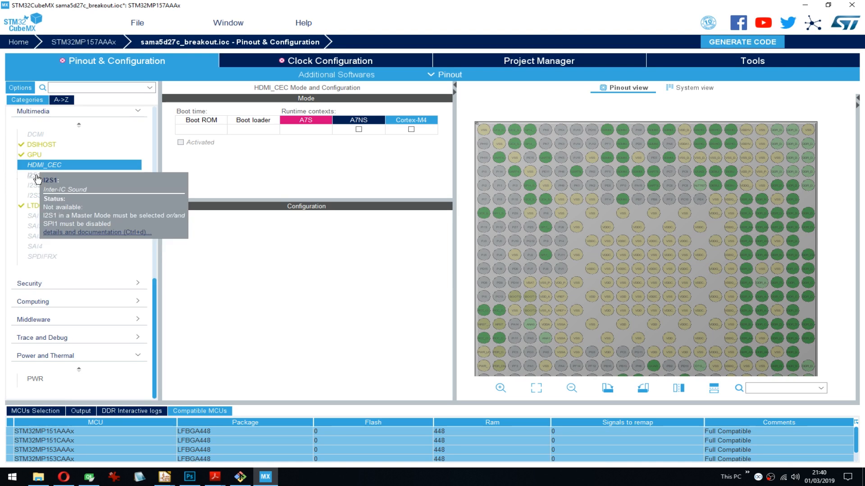
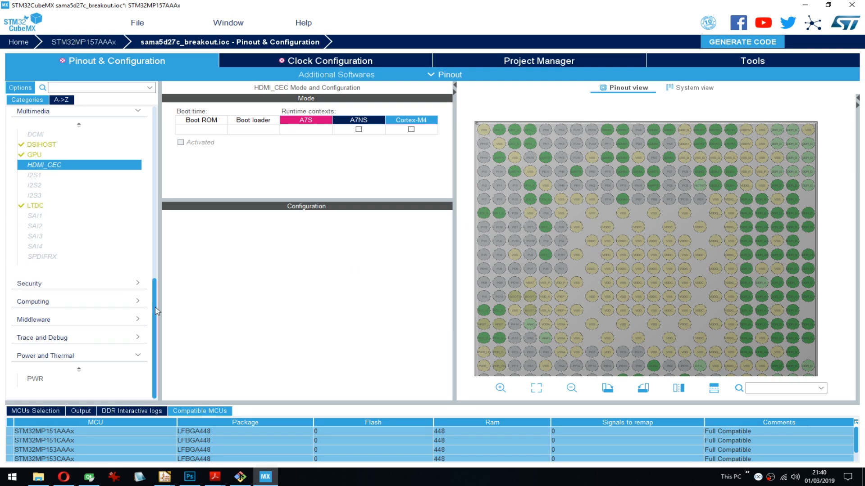
- Run the automatic clock issues solver on the project's clock configuration
{"action": "left_click_drag", "start_coordinate": [153, 316], "coordinate": [161, 196]}
{"action": "left_click", "coordinate": [53, 201]}
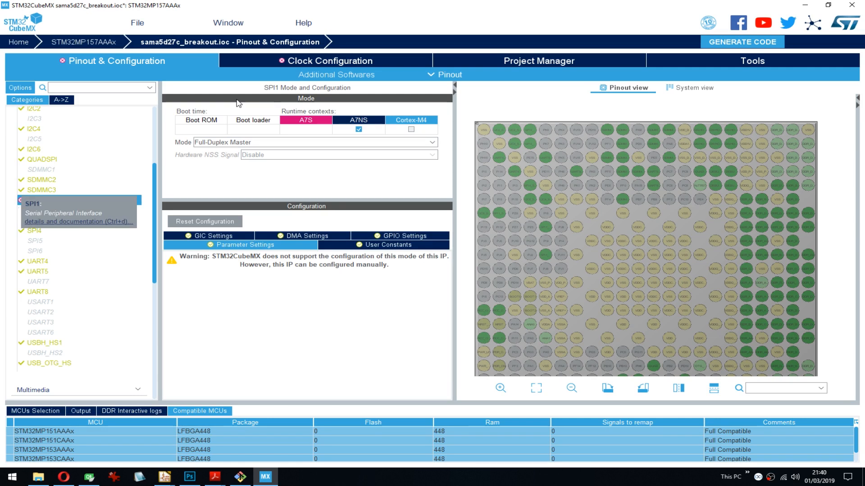
{"action": "left_click", "coordinate": [338, 61]}
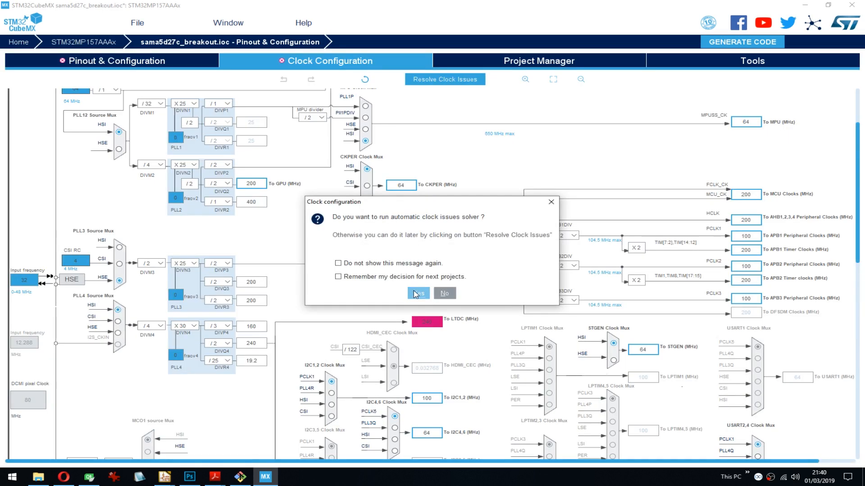
{"action": "left_click", "coordinate": [417, 293]}
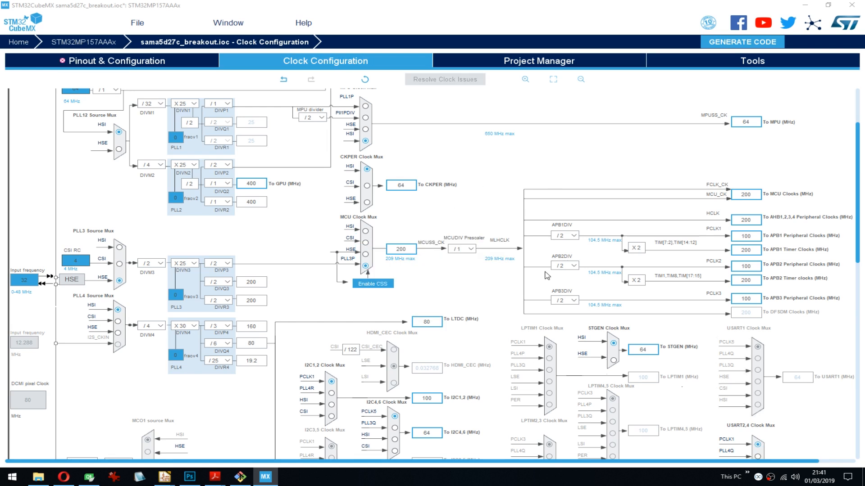
- Try dividers /7, /1 and /2 for DIVQ4 of PLL4, which feeds the LTDC clock
{"action": "left_click_drag", "start_coordinate": [861, 146], "coordinate": [813, 147]}
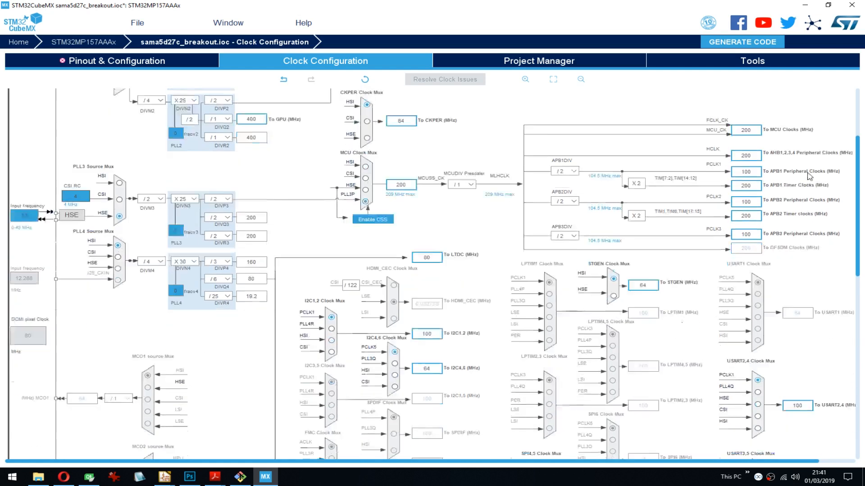
{"action": "scroll", "coordinate": [463, 274], "scroll_direction": "down", "scroll_amount": 3}
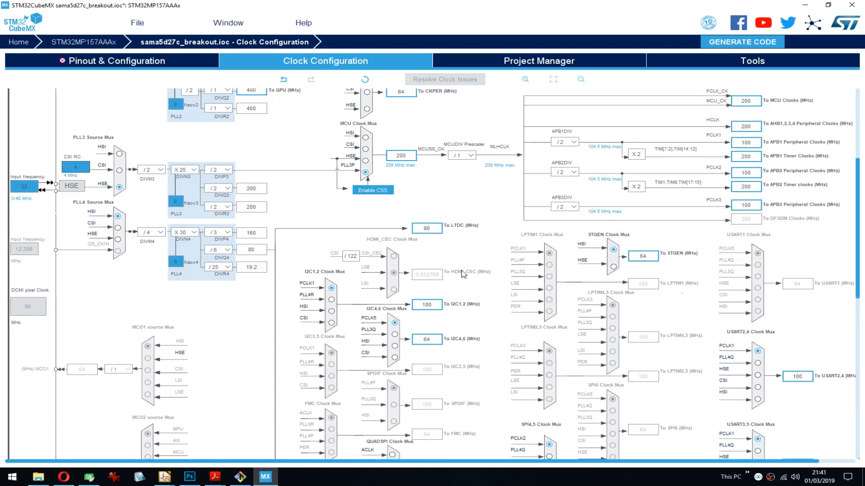
{"action": "left_click", "coordinate": [229, 253]}
{"action": "left_click", "coordinate": [215, 258]}
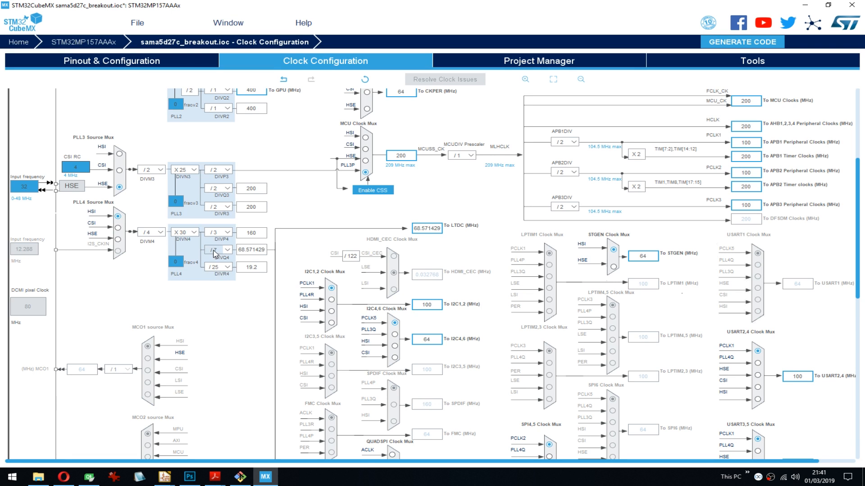
{"action": "left_click", "coordinate": [230, 251]}
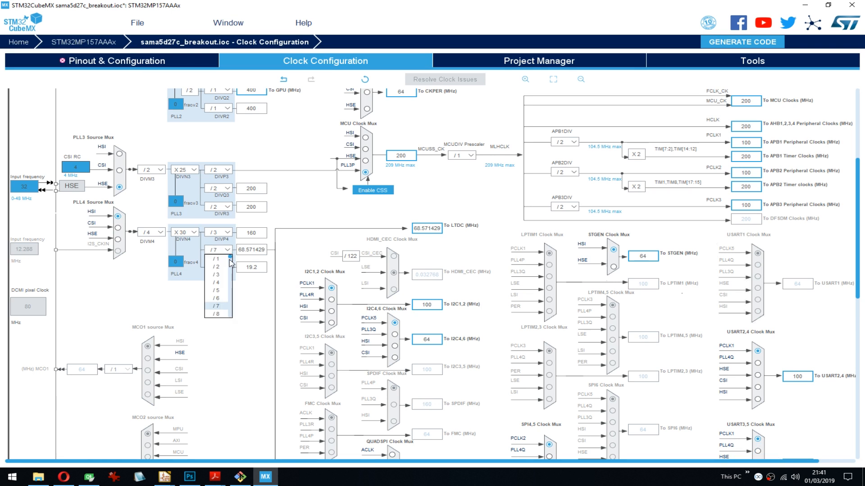
{"action": "left_click", "coordinate": [217, 259]}
{"action": "left_click", "coordinate": [225, 251]}
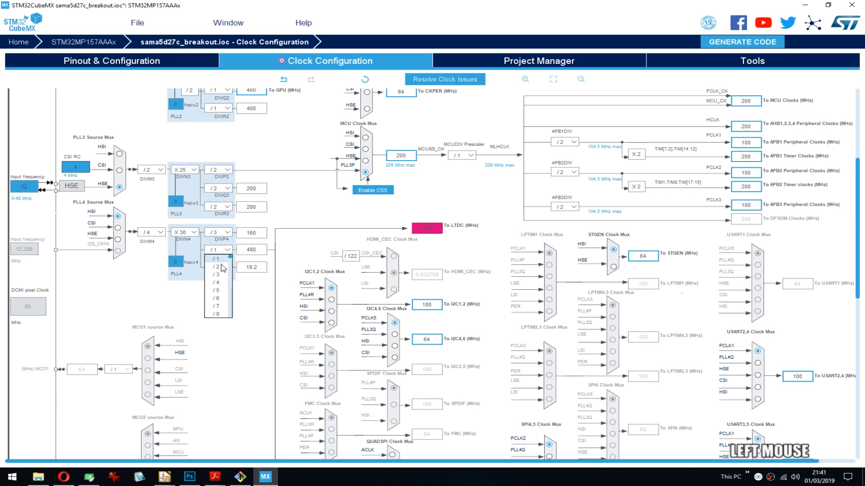
{"action": "key", "text": "Down"}
{"action": "key", "text": "Return"}
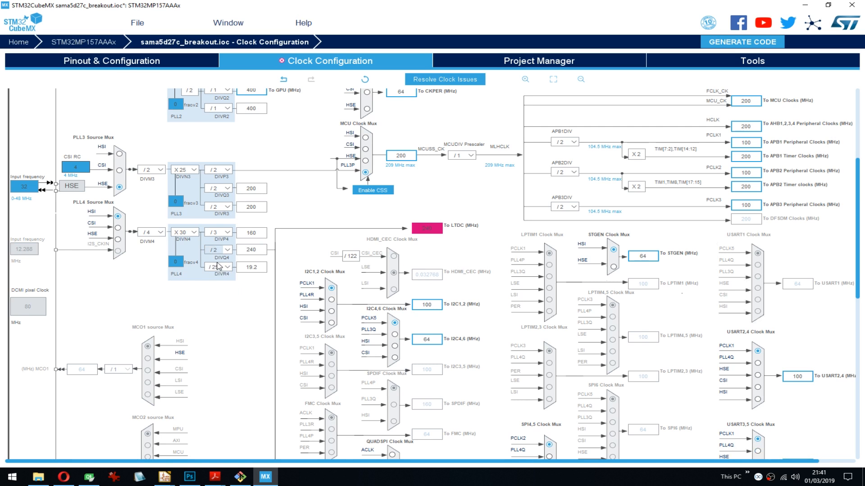
- Try dividers /3, /4 and /5 for DIVQ4 of PLL4 and set it back to /6
{"action": "left_click", "coordinate": [229, 251]}
{"action": "key", "text": "Down"}
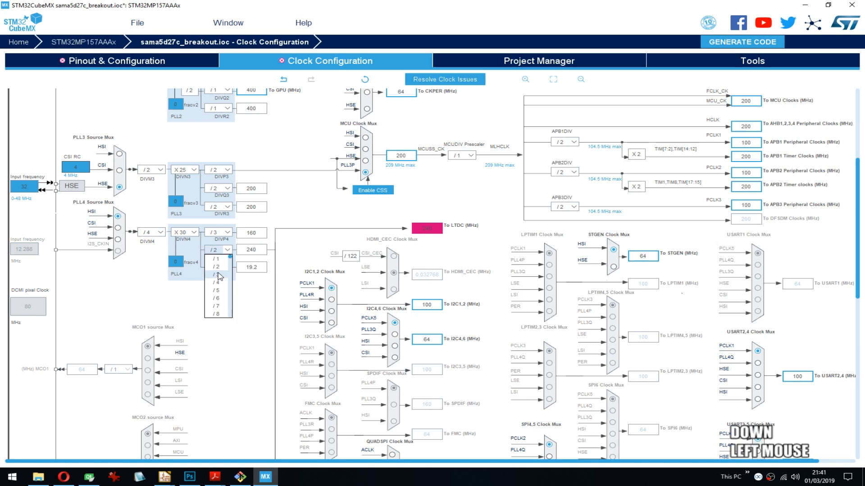
{"action": "left_click", "coordinate": [219, 275]}
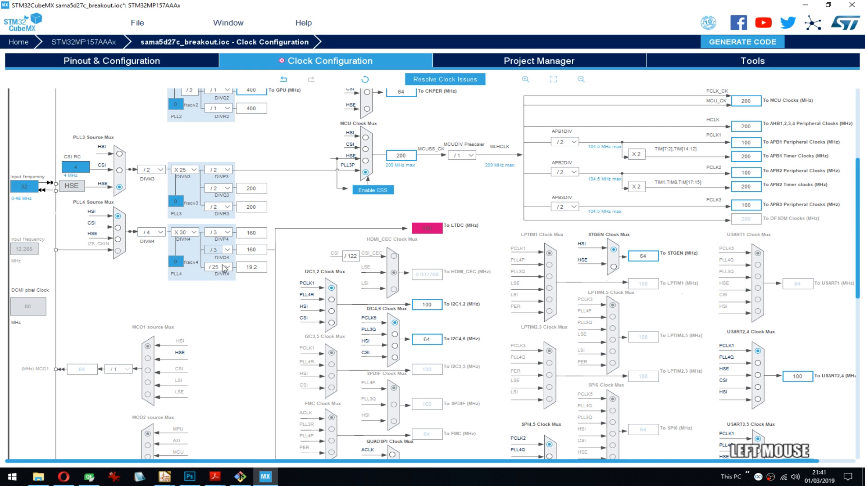
{"action": "left_click", "coordinate": [228, 250]}
{"action": "left_click", "coordinate": [221, 284]}
{"action": "mouse_move", "coordinate": [423, 228]}
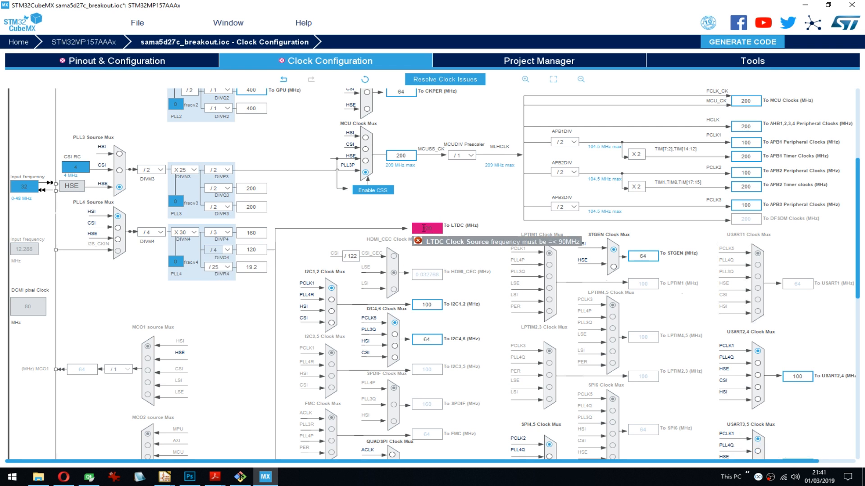
{"action": "left_click", "coordinate": [227, 250]}
{"action": "left_click", "coordinate": [220, 294]}
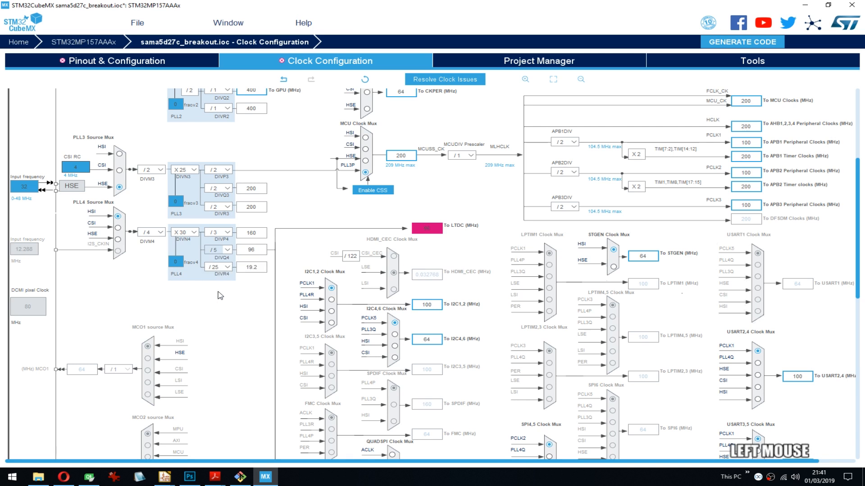
{"action": "left_click", "coordinate": [228, 250]}
{"action": "left_click", "coordinate": [221, 304]}
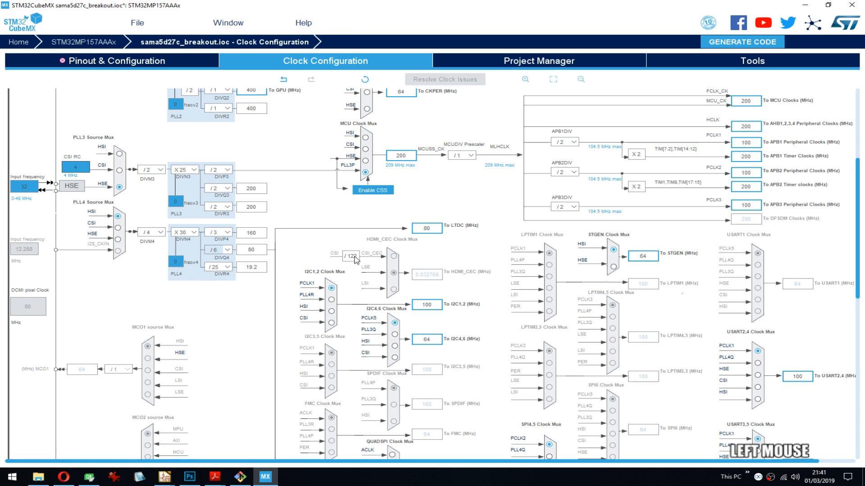
- Check the DSI clock outputs in the clock tree, return to the pinout configuration and save the project
{"action": "left_click_drag", "start_coordinate": [857, 167], "coordinate": [833, 297]}
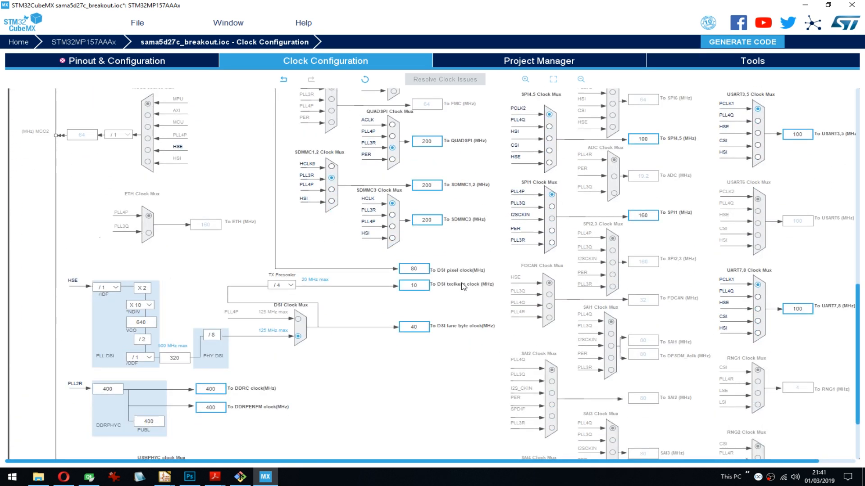
{"action": "left_click_drag", "start_coordinate": [854, 295], "coordinate": [822, 175]}
{"action": "left_click", "coordinate": [131, 65]}
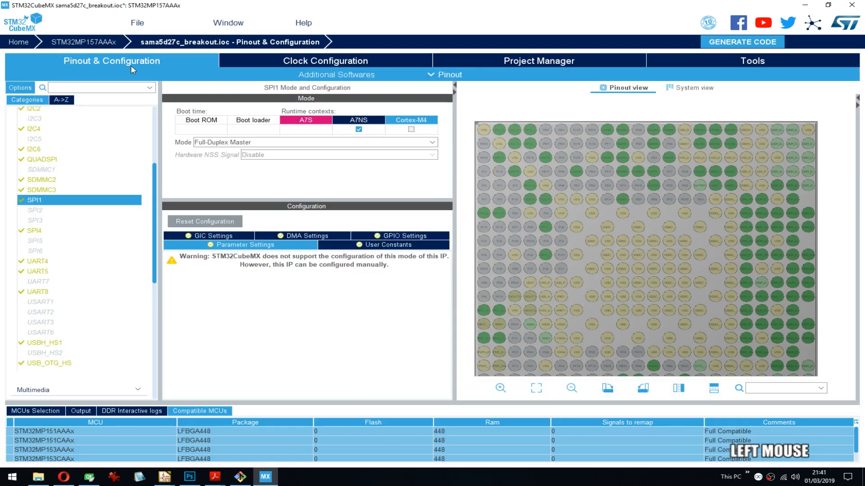
{"action": "left_click_drag", "start_coordinate": [154, 295], "coordinate": [144, 189]}
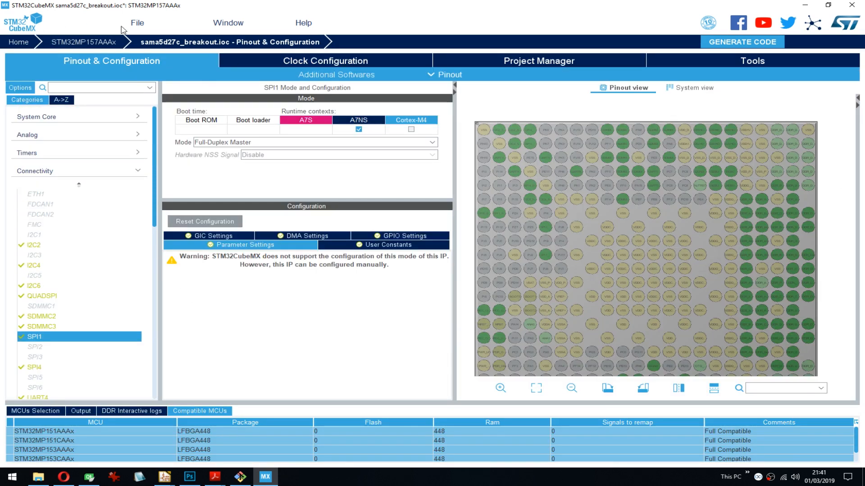
{"action": "left_click", "coordinate": [135, 23]}
{"action": "left_click", "coordinate": [154, 70]}
{"action": "left_click_drag", "start_coordinate": [154, 160], "coordinate": [156, 159]}
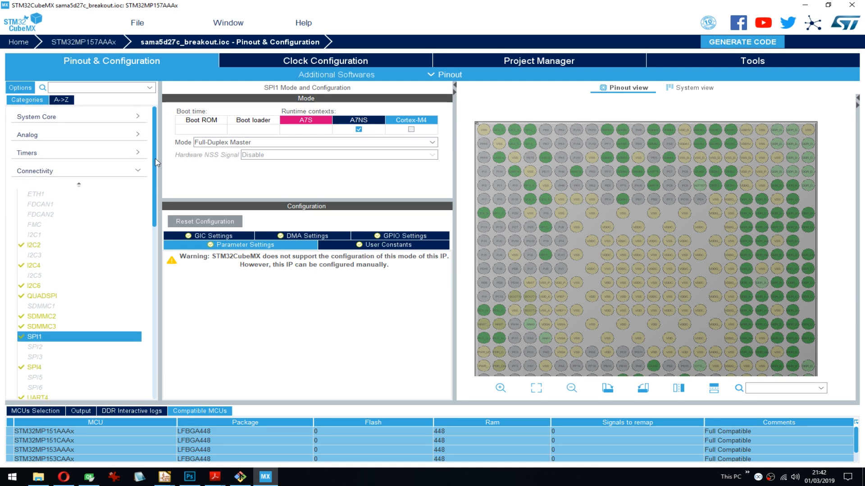
- List the peripherals alphabetically and open the DDR mode and configuration
{"action": "left_click", "coordinate": [62, 99]}
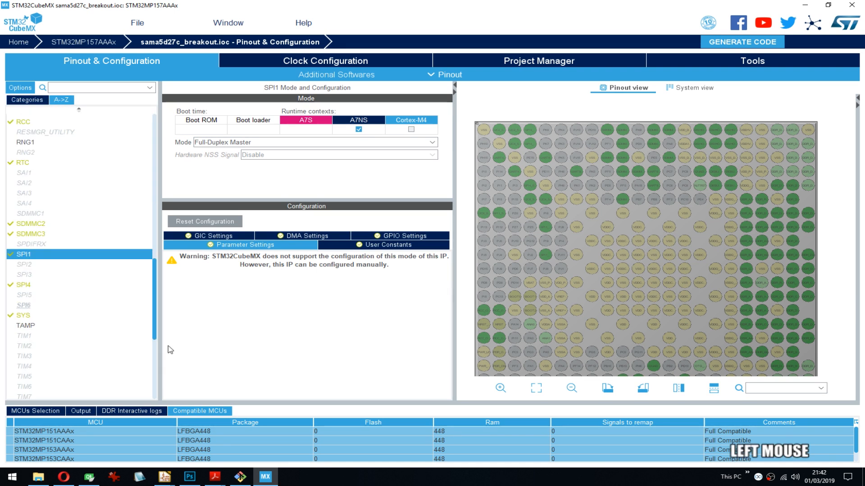
{"action": "left_click_drag", "start_coordinate": [157, 329], "coordinate": [152, 396]}
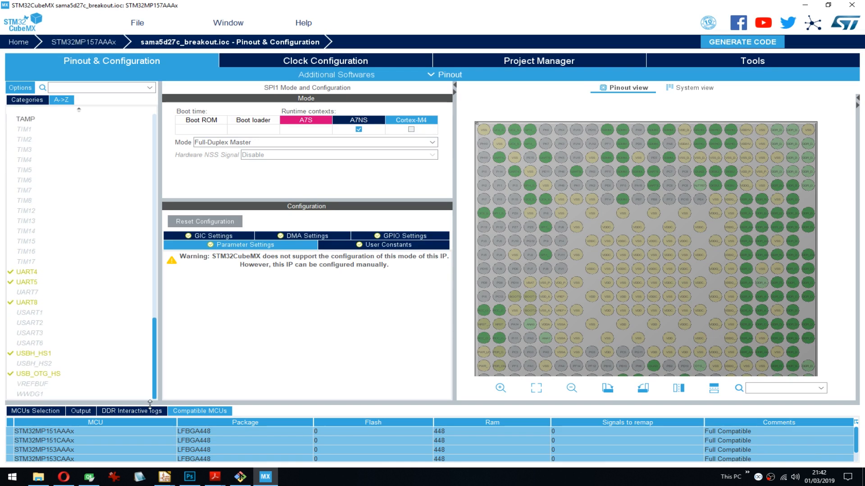
{"action": "scroll", "coordinate": [157, 387], "scroll_direction": "up", "scroll_amount": 1}
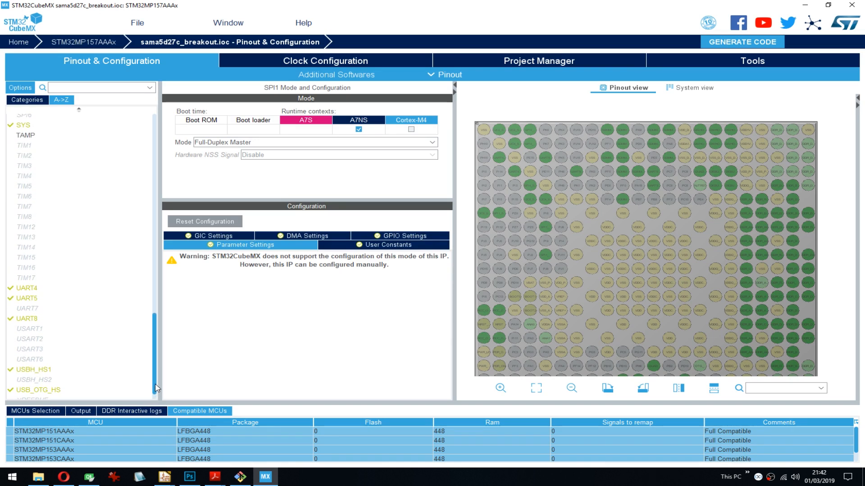
{"action": "left_click_drag", "start_coordinate": [157, 387], "coordinate": [125, 135]}
{"action": "left_click", "coordinate": [22, 190]}
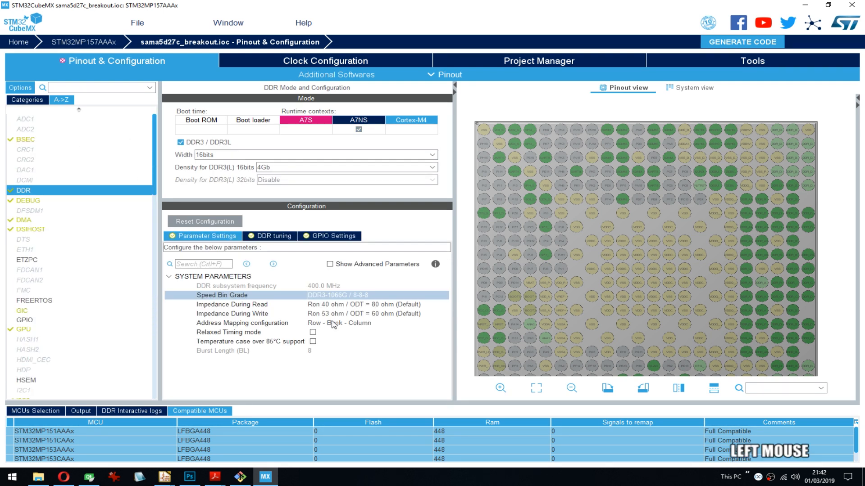
- Examine the DDR tuning parameters for byte lanes 0 and 1
{"action": "left_click", "coordinate": [274, 237]}
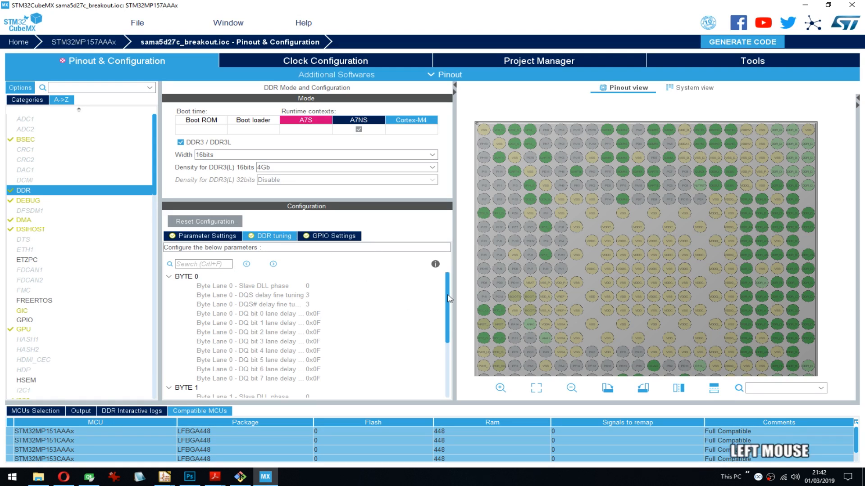
{"action": "scroll", "coordinate": [437, 380], "scroll_direction": "down", "scroll_amount": 4}
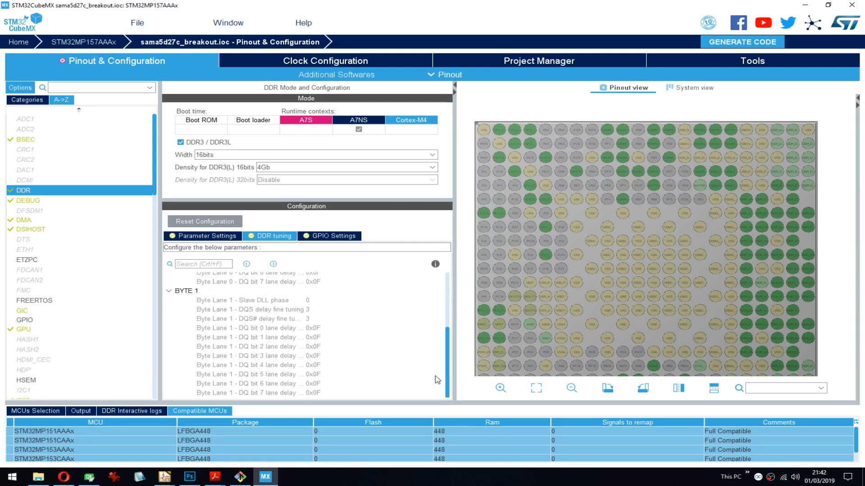
{"action": "scroll", "coordinate": [437, 380], "scroll_direction": "up", "scroll_amount": 4}
{"action": "left_click", "coordinate": [273, 264]}
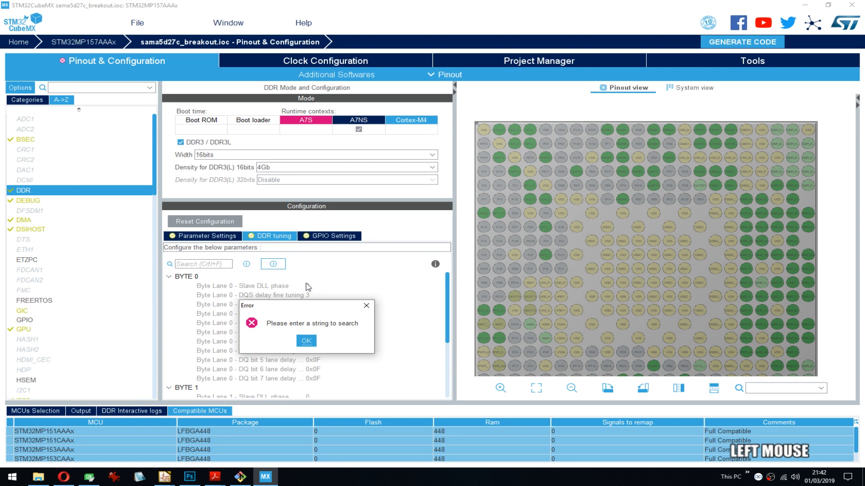
{"action": "left_click", "coordinate": [311, 342]}
- Examine the DDR GPIO settings, including pins DDR_DQ12 and DDR_DQ11, and return to the DDR parameter settings
{"action": "left_click", "coordinate": [334, 236]}
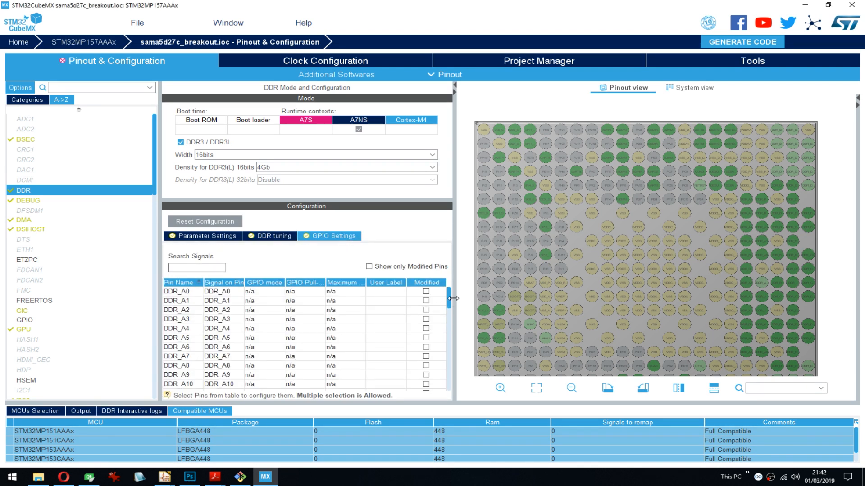
{"action": "left_click_drag", "start_coordinate": [449, 299], "coordinate": [446, 390]}
{"action": "scroll", "coordinate": [223, 344], "scroll_direction": "up", "scroll_amount": 2}
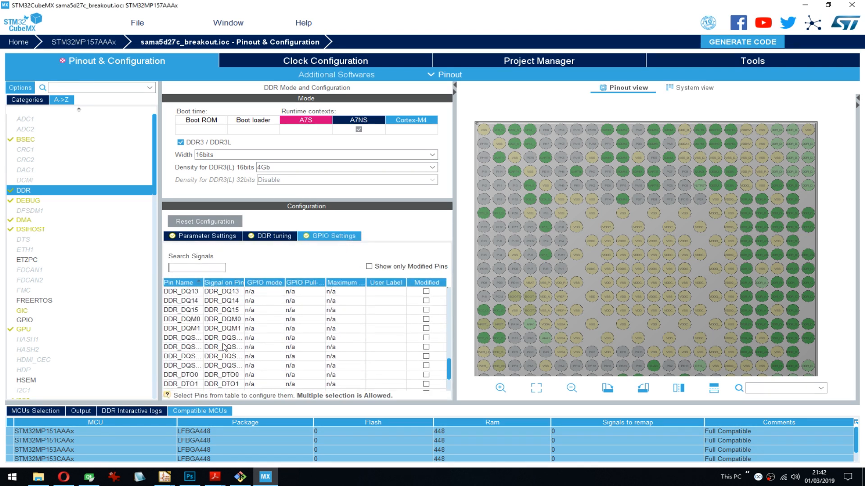
{"action": "scroll", "coordinate": [224, 334], "scroll_direction": "up", "scroll_amount": 1}
{"action": "left_click", "coordinate": [226, 311]}
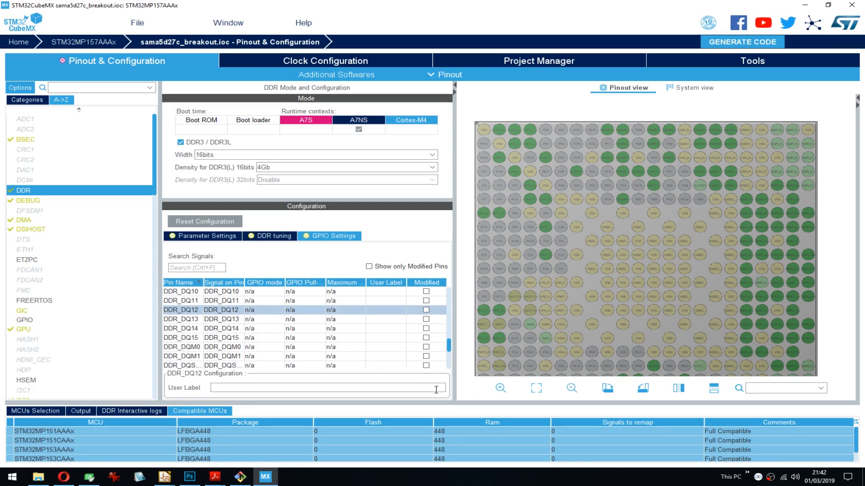
{"action": "right_click", "coordinate": [218, 312]}
{"action": "left_click", "coordinate": [215, 314]}
{"action": "left_click", "coordinate": [180, 301]}
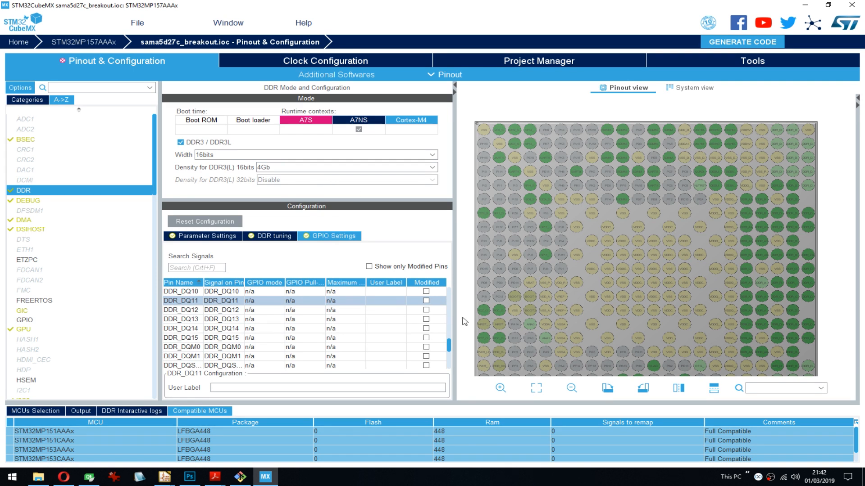
{"action": "left_click_drag", "start_coordinate": [449, 346], "coordinate": [449, 349]}
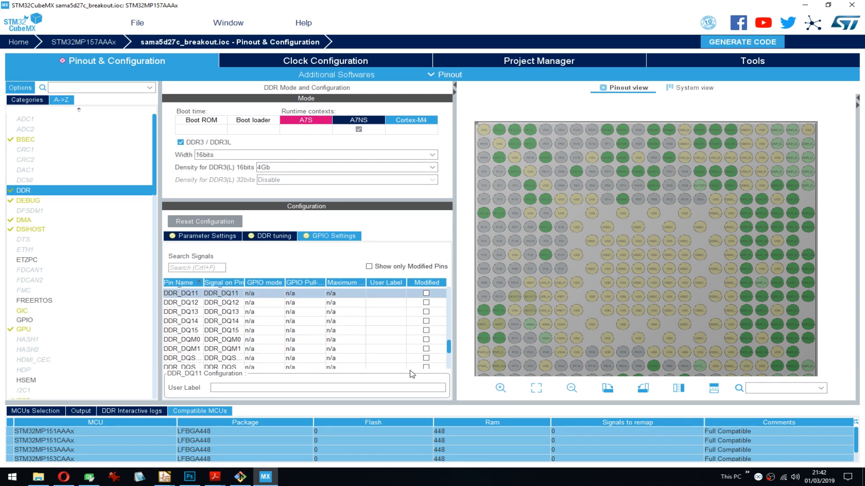
{"action": "left_click_drag", "start_coordinate": [449, 349], "coordinate": [469, 230]}
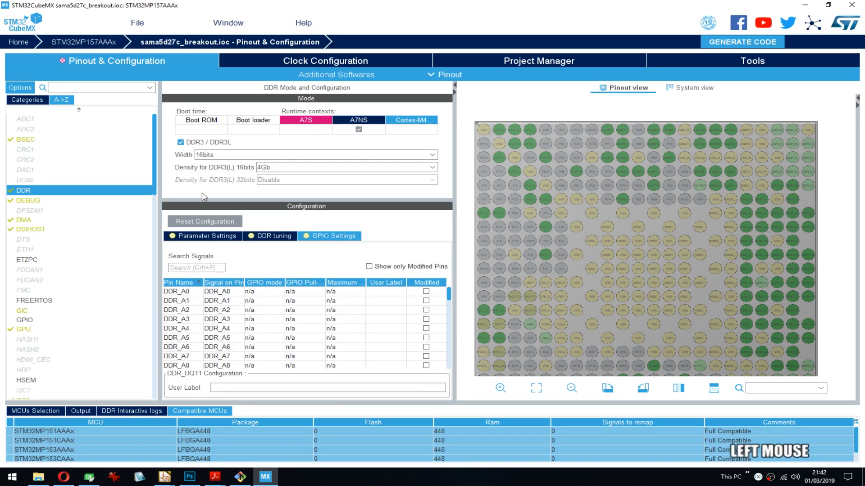
{"action": "left_click", "coordinate": [215, 235]}
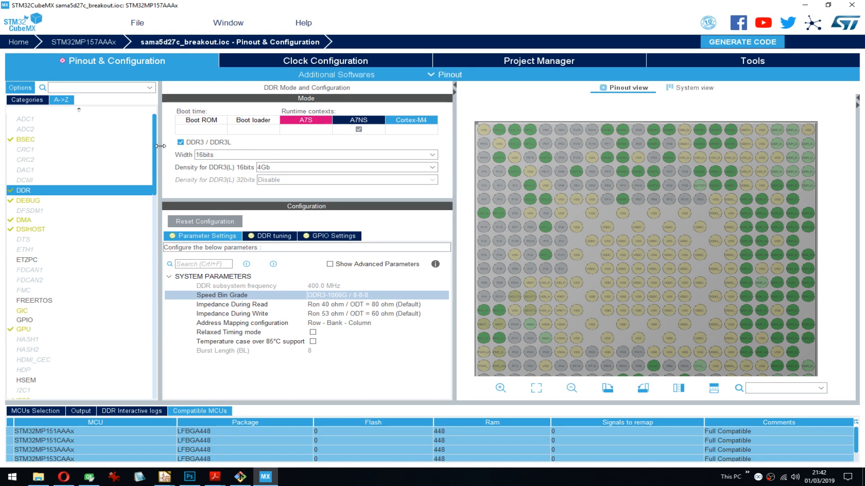
- Examine the ADC1 runtime contexts, input channels and conversion trigger option, and look further through the peripheral list
{"action": "left_click_drag", "start_coordinate": [156, 146], "coordinate": [154, 143]}
{"action": "left_click", "coordinate": [25, 119]}
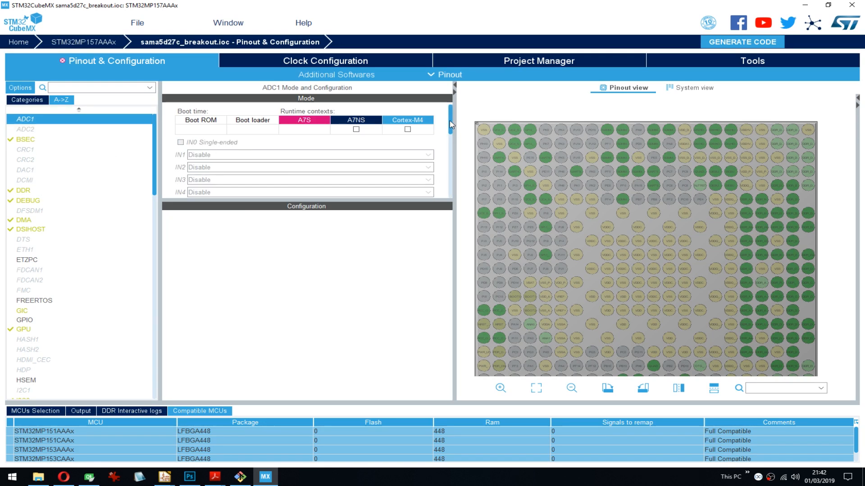
{"action": "left_click_drag", "start_coordinate": [450, 125], "coordinate": [450, 189]}
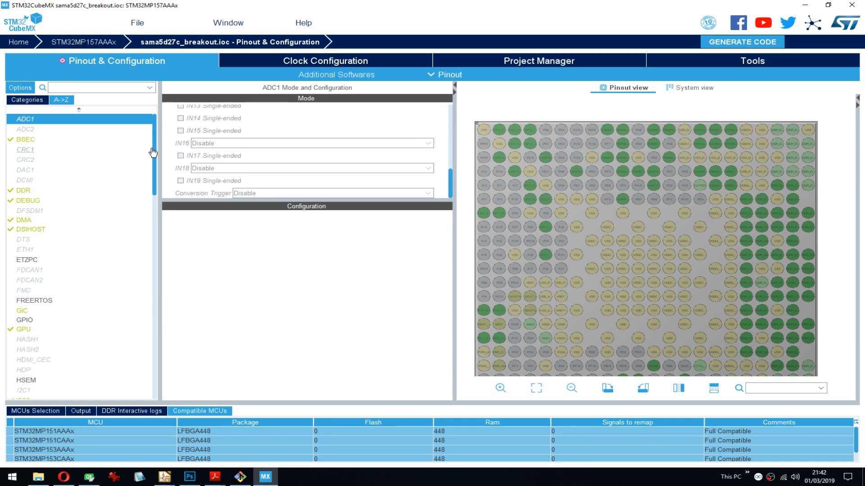
{"action": "left_click_drag", "start_coordinate": [154, 153], "coordinate": [157, 183]}
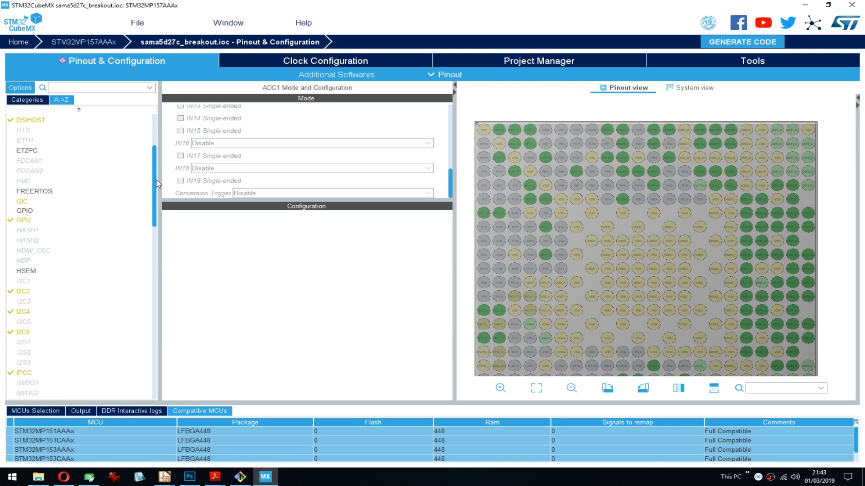
- Assign the DTS digital temperature sensor to the A7NS runtime context and activate it
{"action": "left_click", "coordinate": [22, 133]}
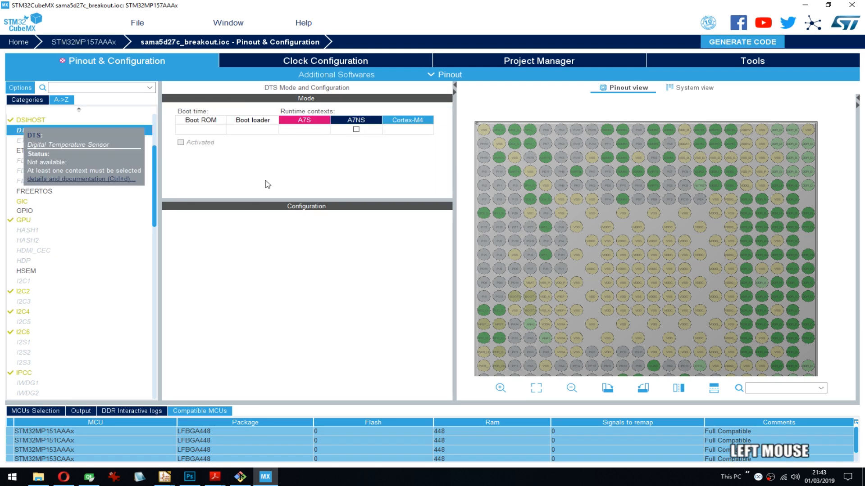
{"action": "left_click", "coordinate": [359, 130]}
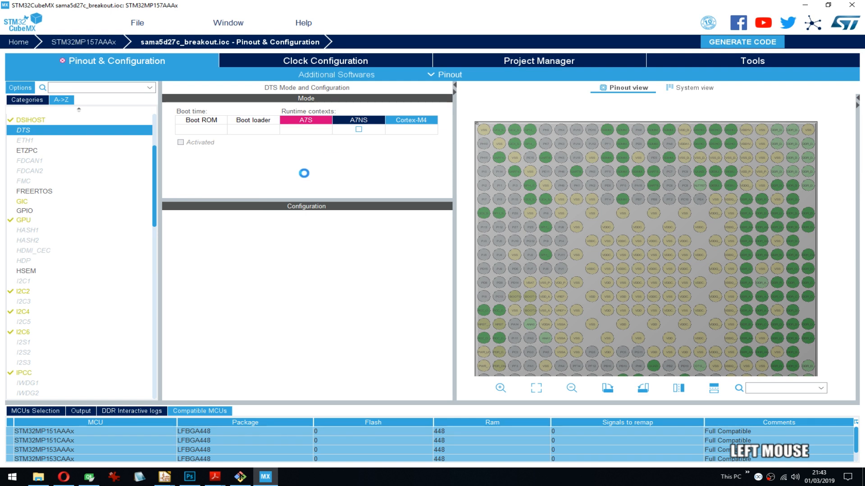
{"action": "left_click", "coordinate": [181, 142]}
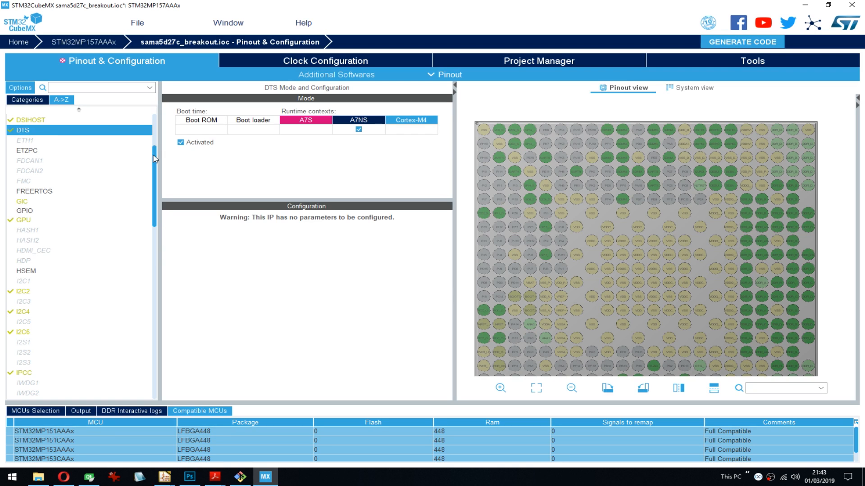
- Open the GPIO configuration and group its pin signals by peripherals, viewing the UART pins
{"action": "left_click_drag", "start_coordinate": [157, 158], "coordinate": [146, 172]}
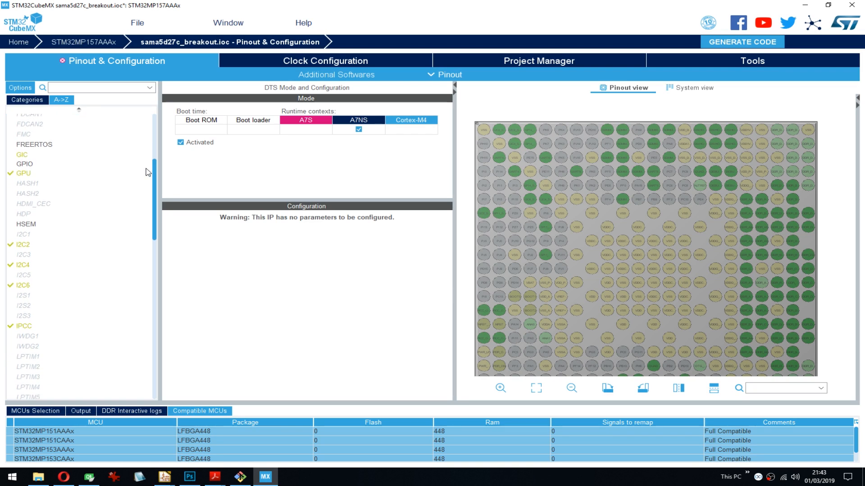
{"action": "left_click", "coordinate": [31, 165]}
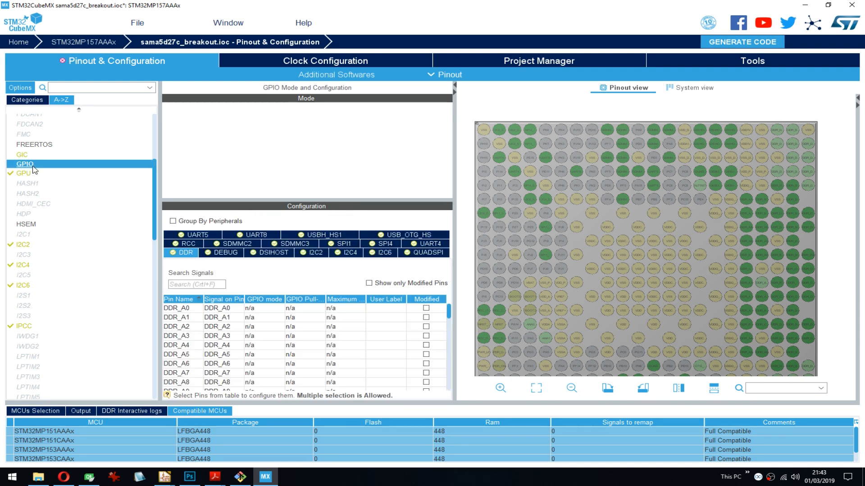
{"action": "left_click", "coordinate": [204, 128]}
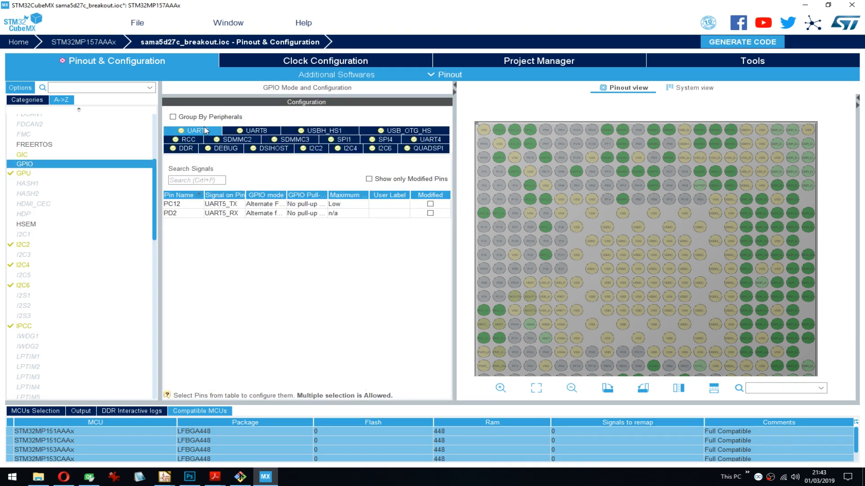
{"action": "left_click", "coordinate": [246, 130]}
{"action": "left_click", "coordinate": [228, 118]}
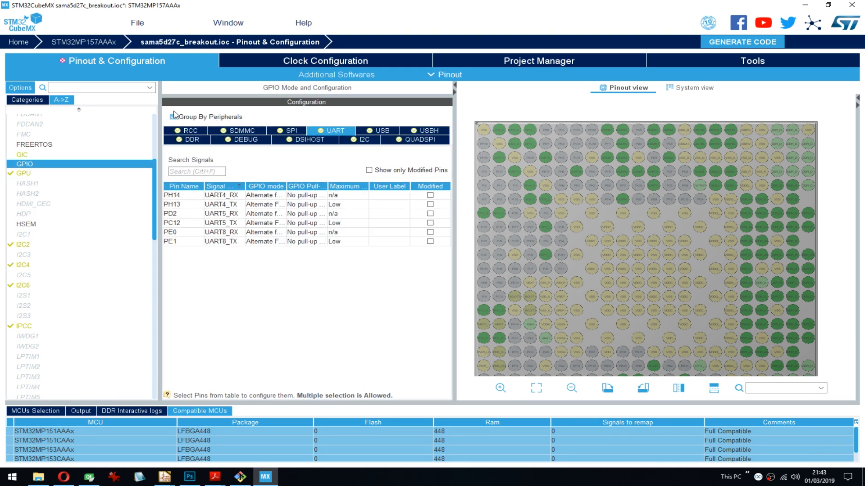
{"action": "left_click", "coordinate": [200, 118]}
{"action": "left_click", "coordinate": [212, 118]}
- Export the pinout with alternate functions to a CSV file named test in the Documents folder
{"action": "left_click_drag", "start_coordinate": [831, 303], "coordinate": [829, 262]}
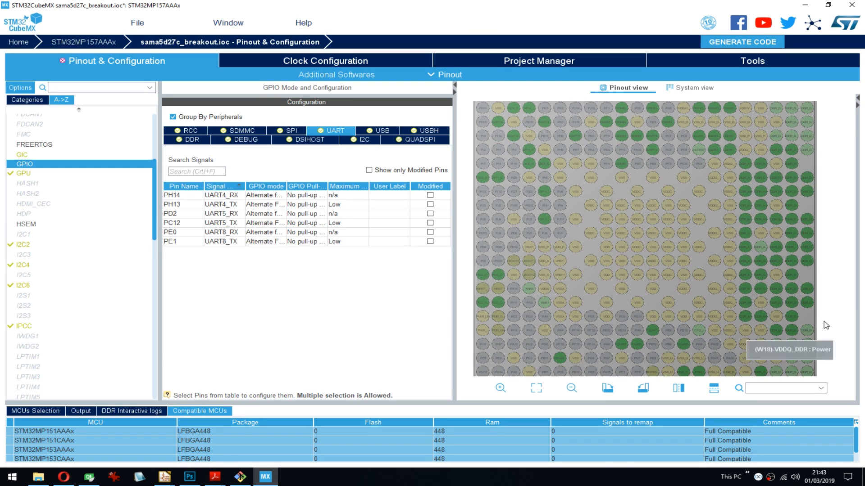
{"action": "left_click_drag", "start_coordinate": [827, 320], "coordinate": [829, 298]}
{"action": "left_click_drag", "start_coordinate": [832, 327], "coordinate": [825, 344]}
{"action": "left_click", "coordinate": [449, 79]}
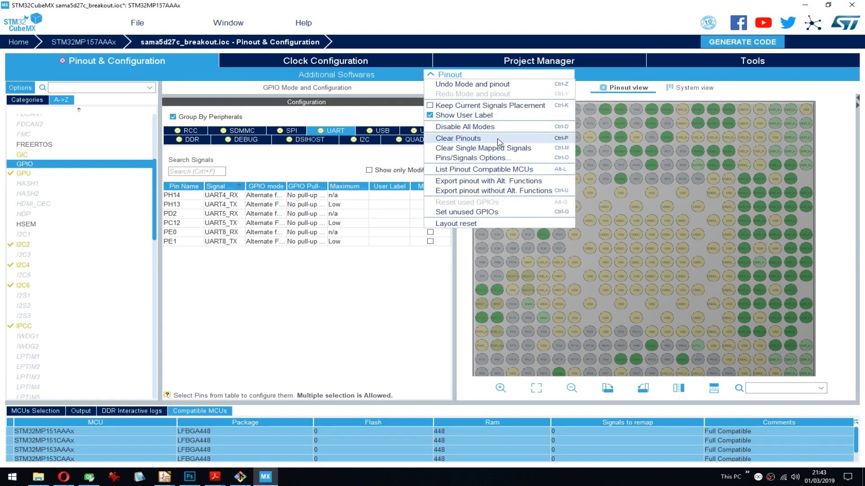
{"action": "left_click", "coordinate": [513, 183]}
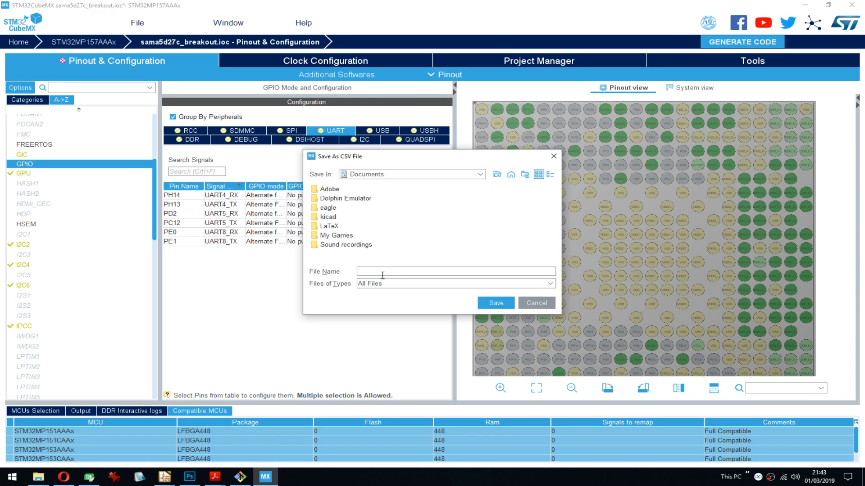
{"action": "type", "text": "test"}
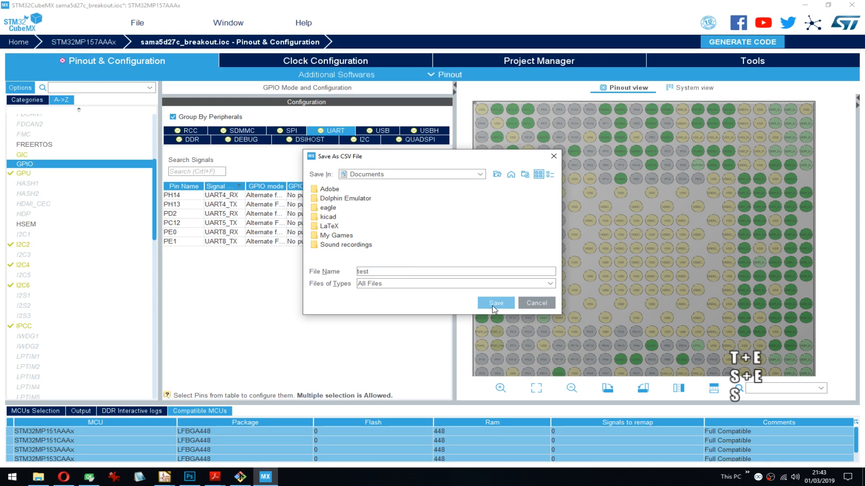
{"action": "left_click", "coordinate": [489, 307]}
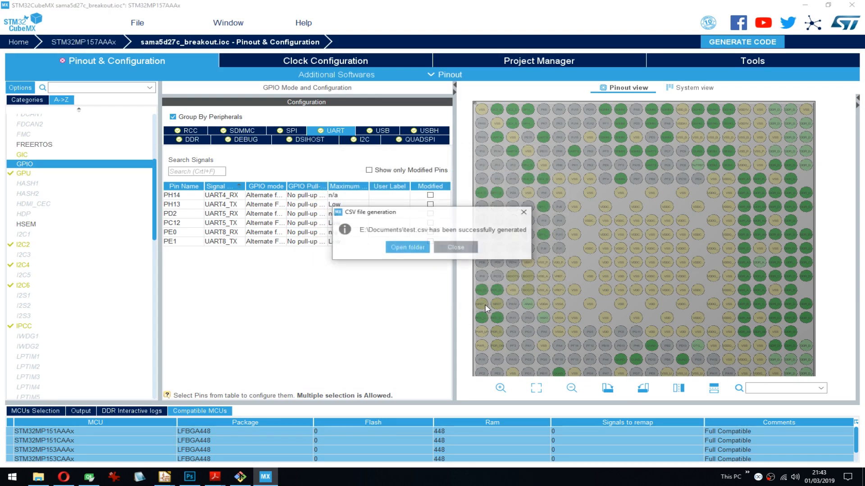
- Open the exported test.csv in Notepad2-mod, examine its pin and alternate function rows, and close it
{"action": "left_click", "coordinate": [408, 251]}
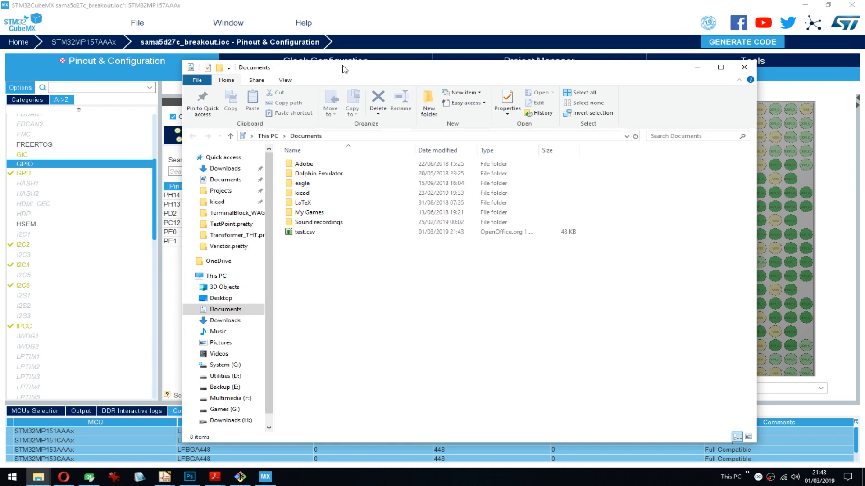
{"action": "left_click_drag", "start_coordinate": [345, 69], "coordinate": [864, 70]}
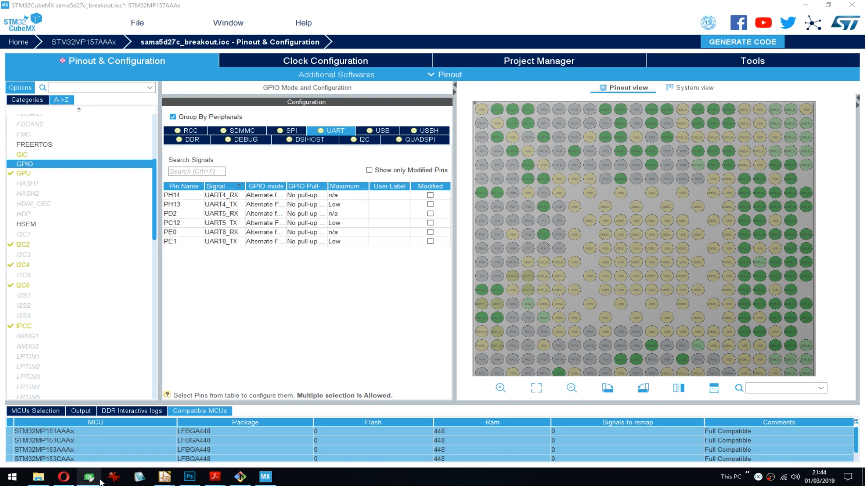
{"action": "left_click", "coordinate": [140, 477]}
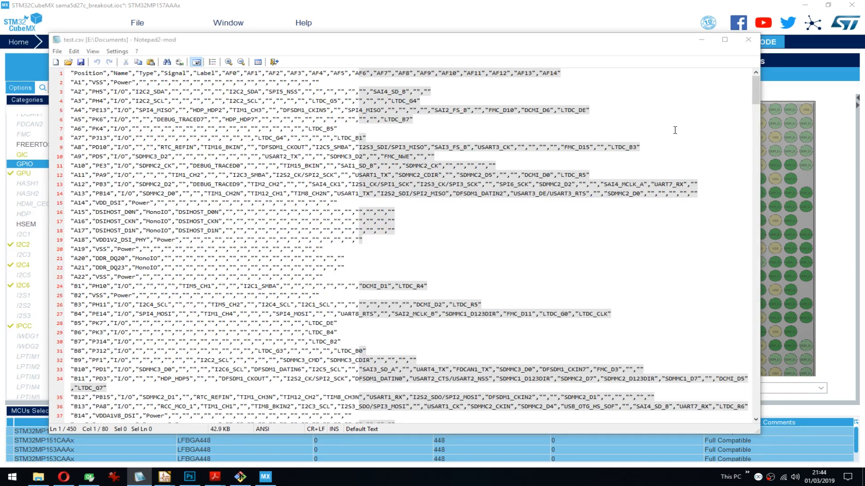
{"action": "left_click_drag", "start_coordinate": [754, 90], "coordinate": [755, 432]}
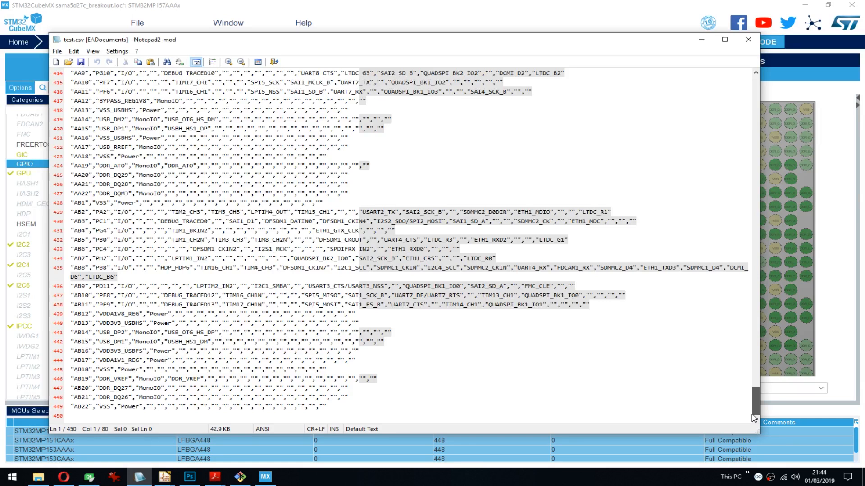
{"action": "left_click_drag", "start_coordinate": [755, 418], "coordinate": [762, 43]}
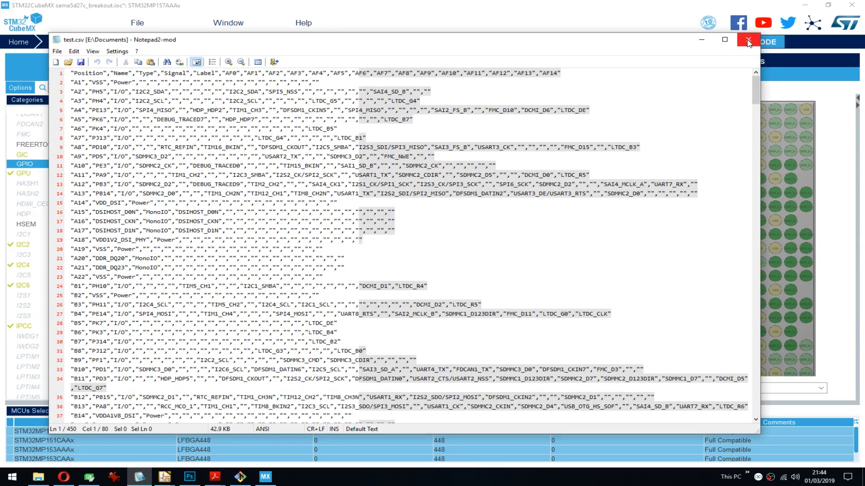
{"action": "left_click", "coordinate": [827, 211]}
- Examine the peripheral system view, the project settings and the DDR Test Suite, ending in the PCC power calculator
{"action": "left_click", "coordinate": [691, 87]}
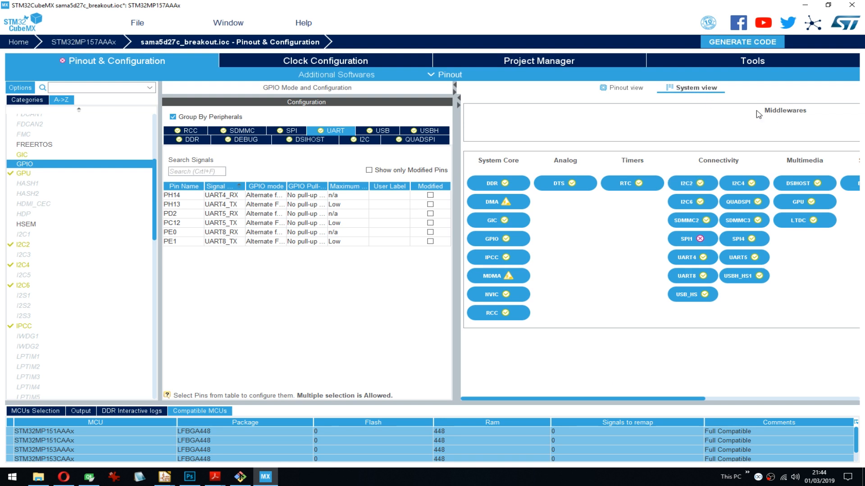
{"action": "left_click", "coordinate": [576, 67]}
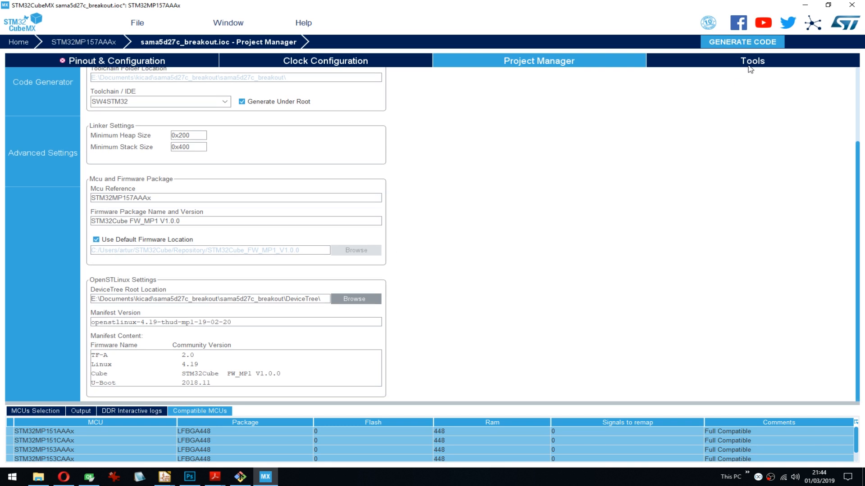
{"action": "left_click", "coordinate": [750, 67]}
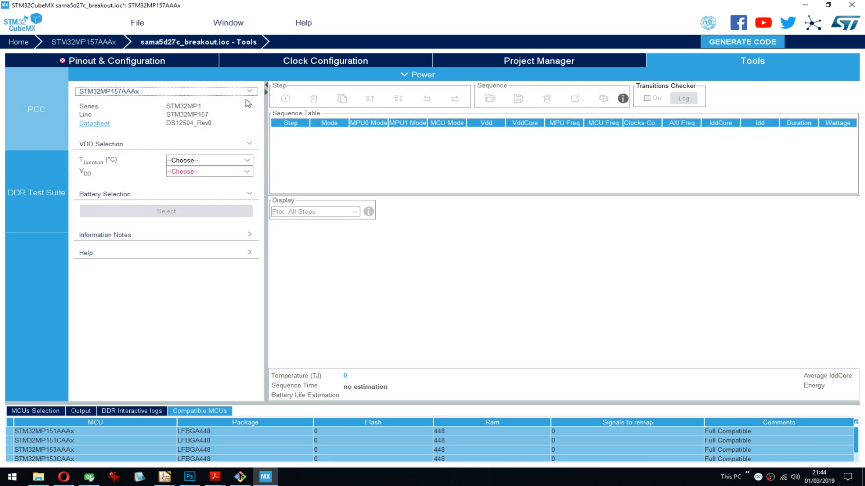
{"action": "left_click", "coordinate": [50, 188]}
{"action": "left_click", "coordinate": [37, 115]}
{"action": "left_click", "coordinate": [418, 75]}
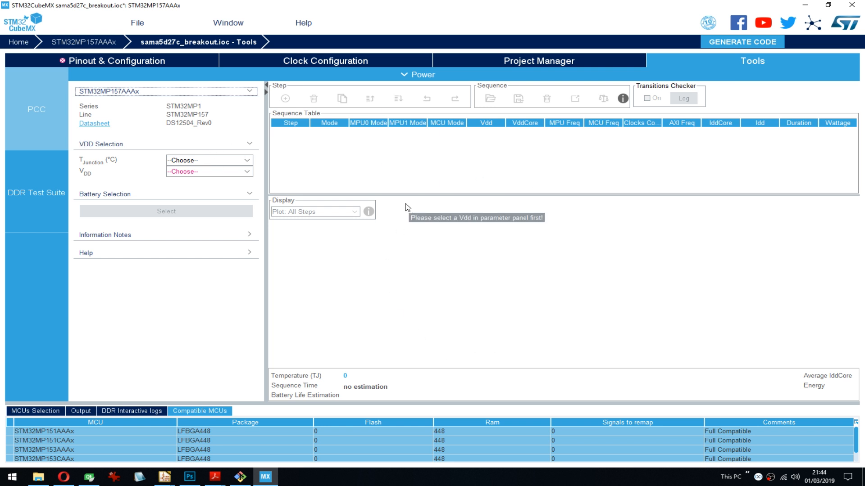
- Set the power calculation's junction temperature to 25 °C and VDD to 3.3 V
{"action": "left_click", "coordinate": [202, 161]}
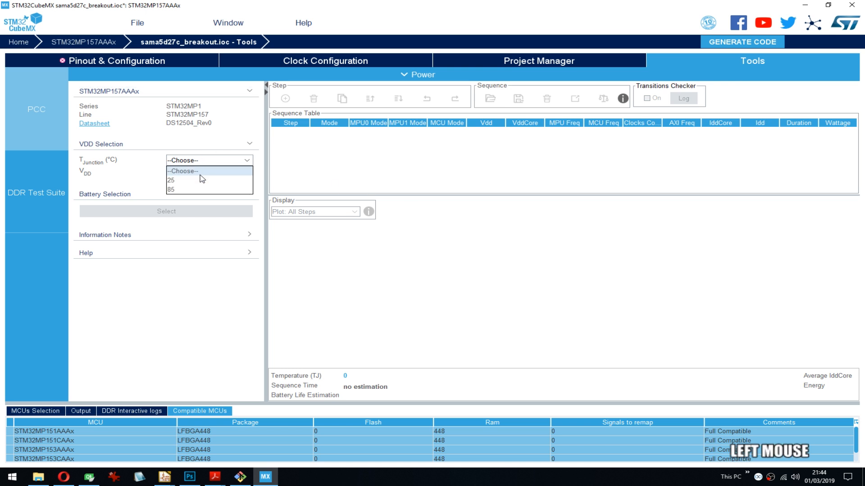
{"action": "left_click", "coordinate": [201, 179]}
{"action": "left_click", "coordinate": [203, 172]}
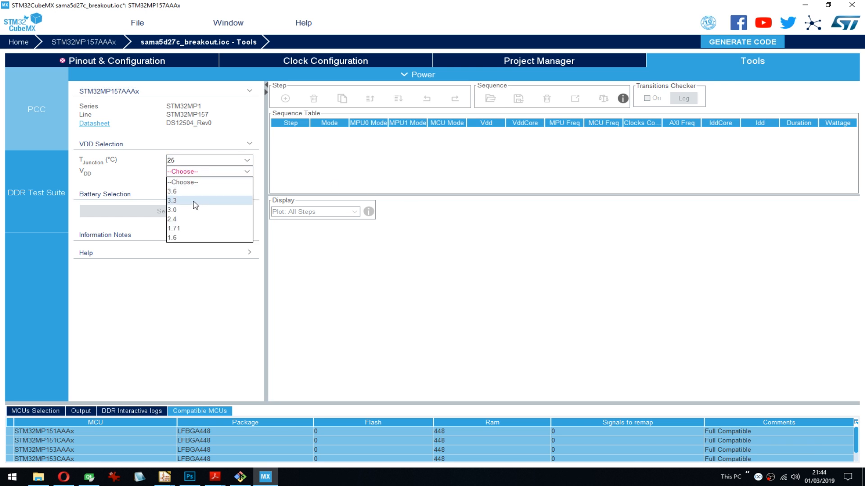
{"action": "left_click", "coordinate": [195, 201]}
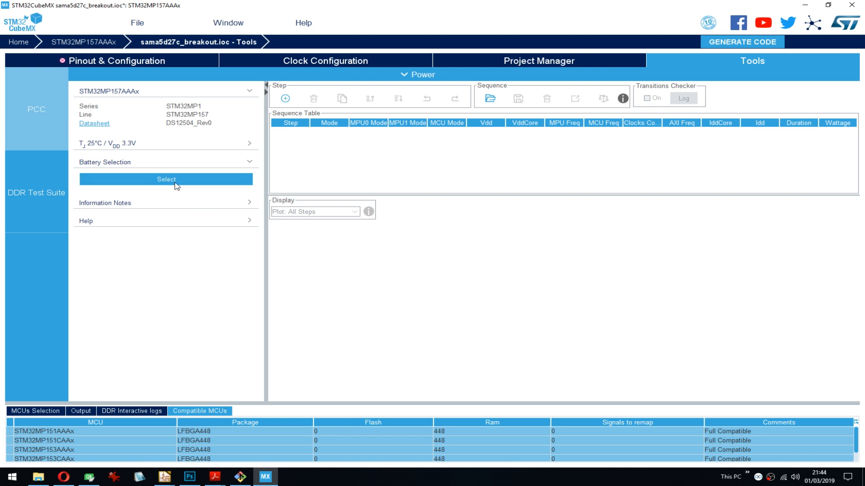
- Look through the battery database and select the Li-SOCL2(AAA700) battery for the power calculation
{"action": "left_click", "coordinate": [125, 174]}
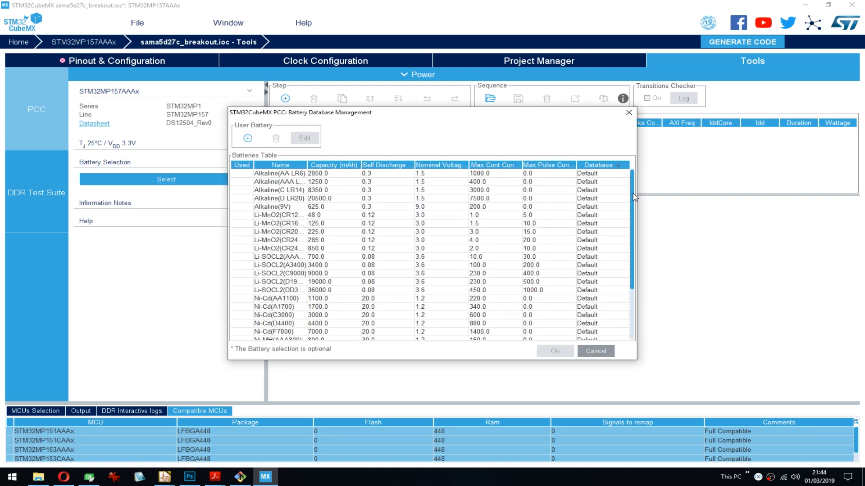
{"action": "left_click_drag", "start_coordinate": [635, 198], "coordinate": [613, 188]}
{"action": "scroll", "coordinate": [615, 207], "scroll_direction": "down", "scroll_amount": 2}
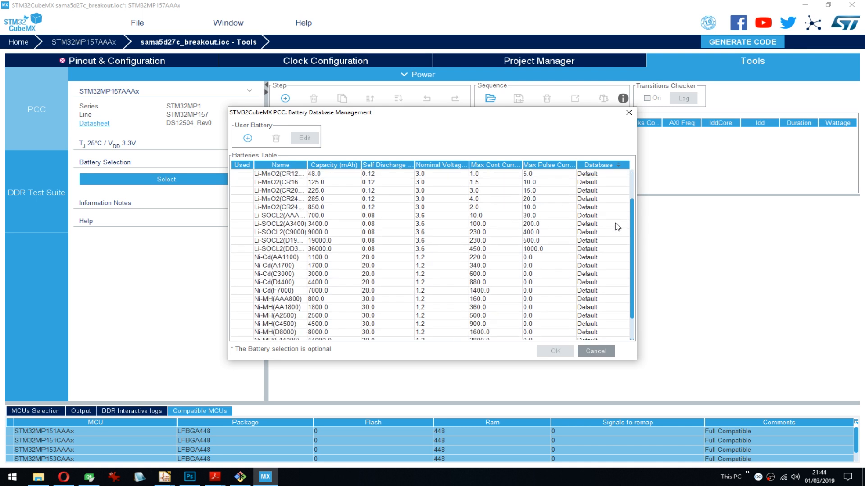
{"action": "scroll", "coordinate": [617, 216], "scroll_direction": "up", "scroll_amount": 3}
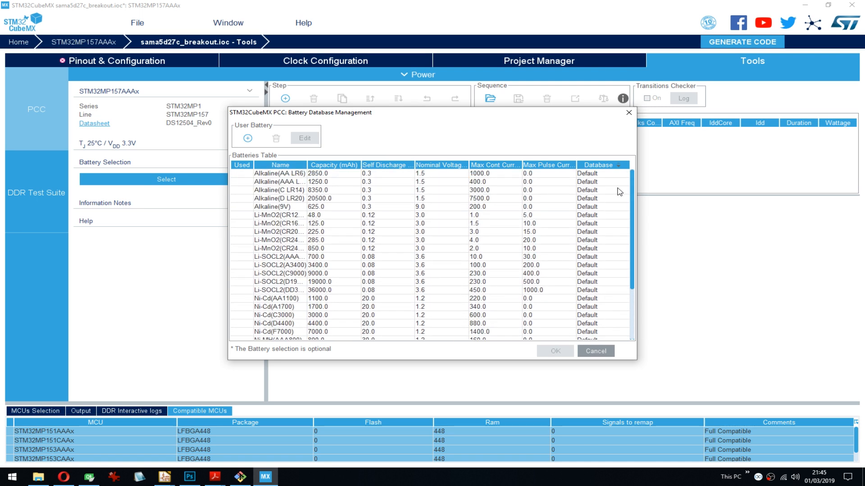
{"action": "scroll", "coordinate": [620, 193], "scroll_direction": "down", "scroll_amount": 3}
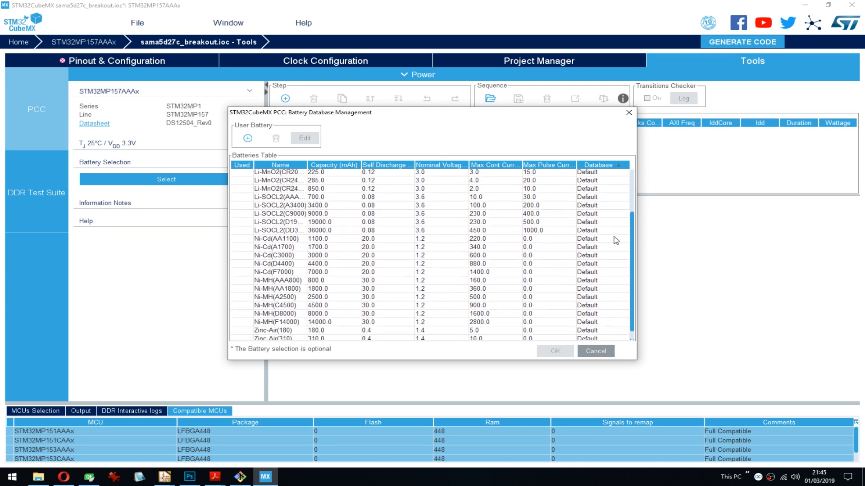
{"action": "scroll", "coordinate": [616, 241], "scroll_direction": "down", "scroll_amount": 1}
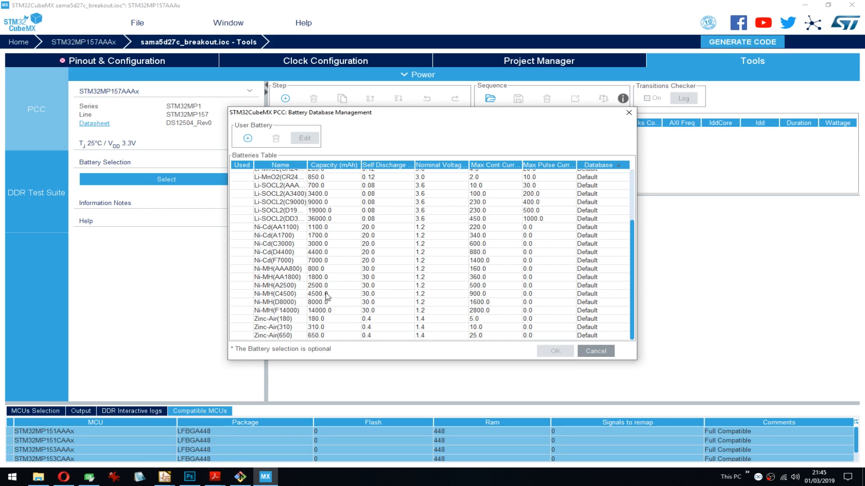
{"action": "left_click", "coordinate": [277, 270]}
{"action": "left_click", "coordinate": [281, 278]}
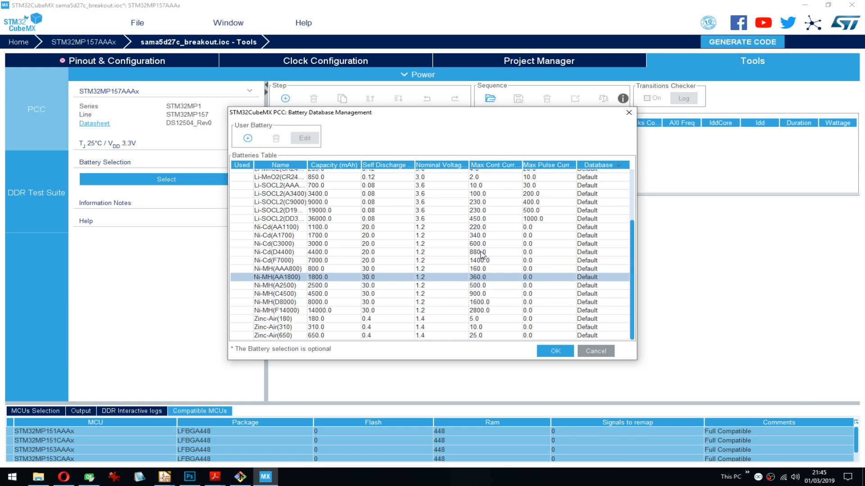
{"action": "left_click_drag", "start_coordinate": [634, 306], "coordinate": [632, 220]}
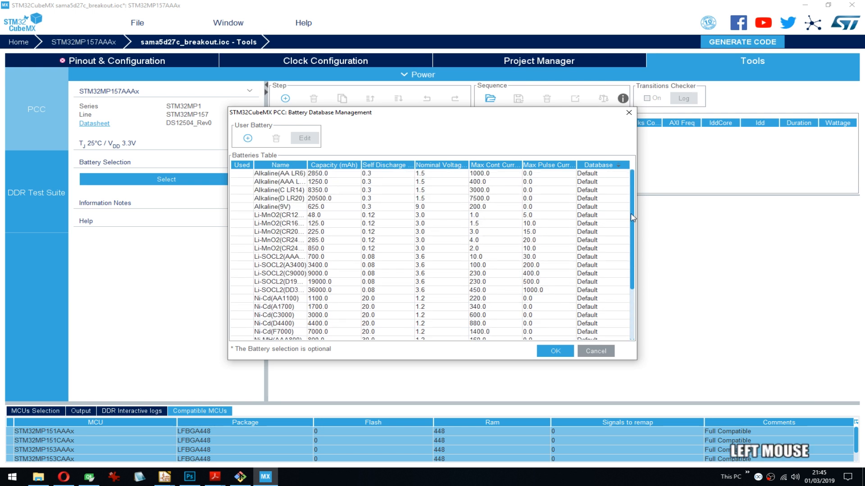
{"action": "left_click", "coordinate": [297, 266]}
{"action": "left_click", "coordinate": [291, 258]}
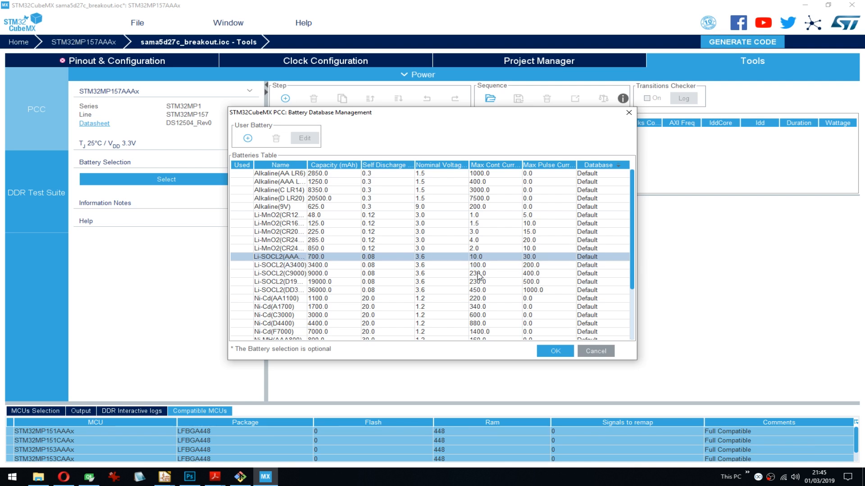
{"action": "left_click", "coordinate": [555, 351]}
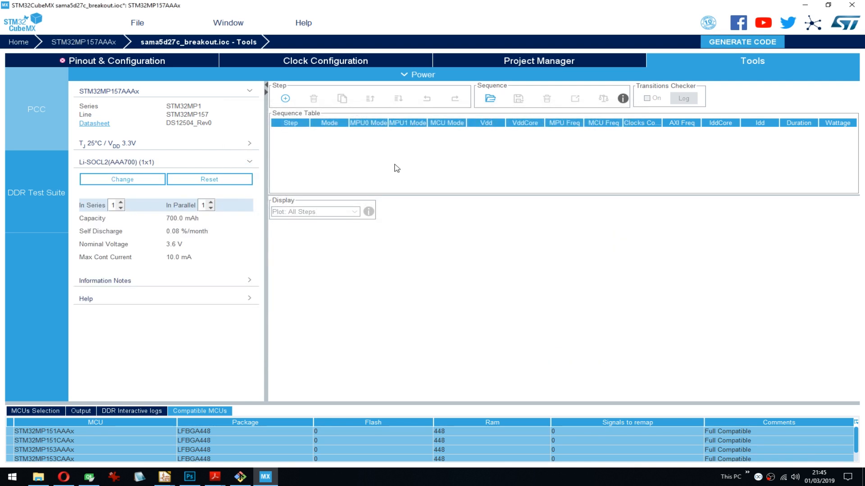
{"action": "right_click", "coordinate": [345, 145]}
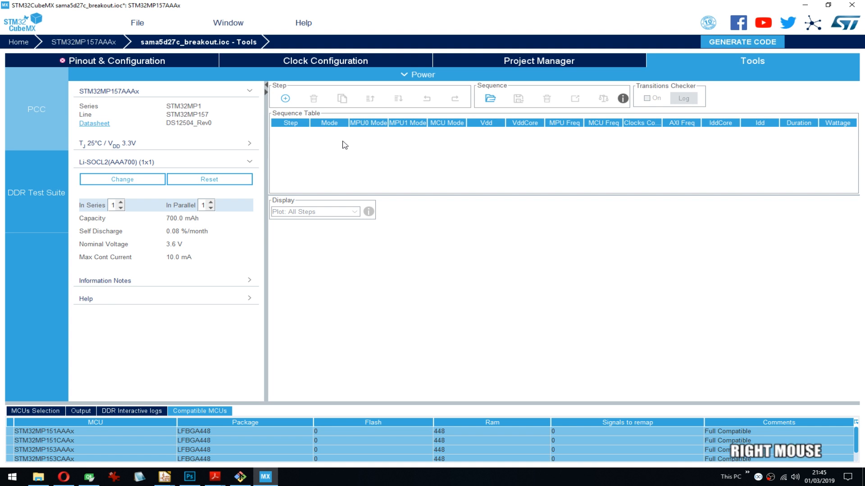
- Start a new power sequence step in RUN mode with VDDCORE 1.2 and Battery as the voltage source
{"action": "left_click", "coordinate": [286, 99]}
{"action": "left_click", "coordinate": [301, 77]}
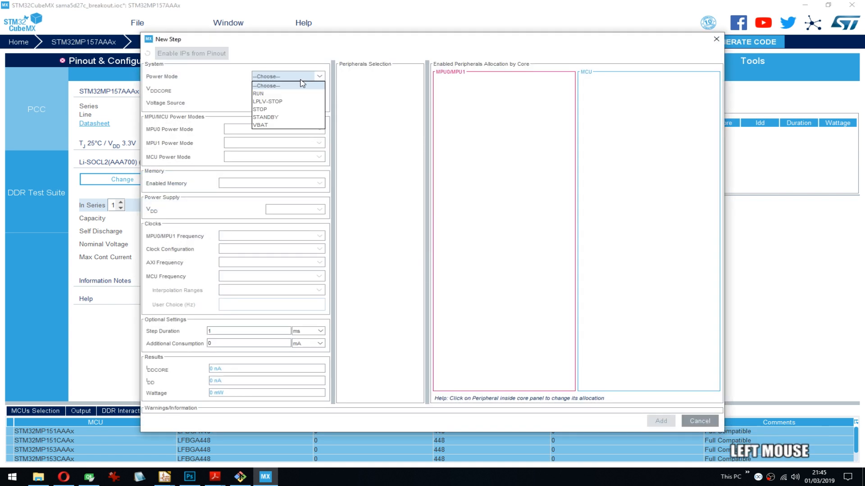
{"action": "left_click", "coordinate": [285, 93]}
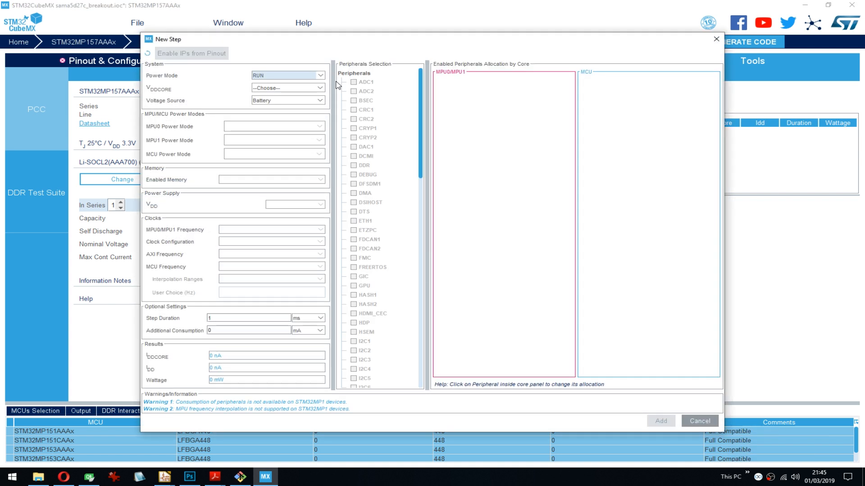
{"action": "left_click_drag", "start_coordinate": [422, 94], "coordinate": [433, 64]}
{"action": "left_click", "coordinate": [314, 181]}
{"action": "left_click", "coordinate": [354, 83]}
{"action": "left_click", "coordinate": [301, 89]}
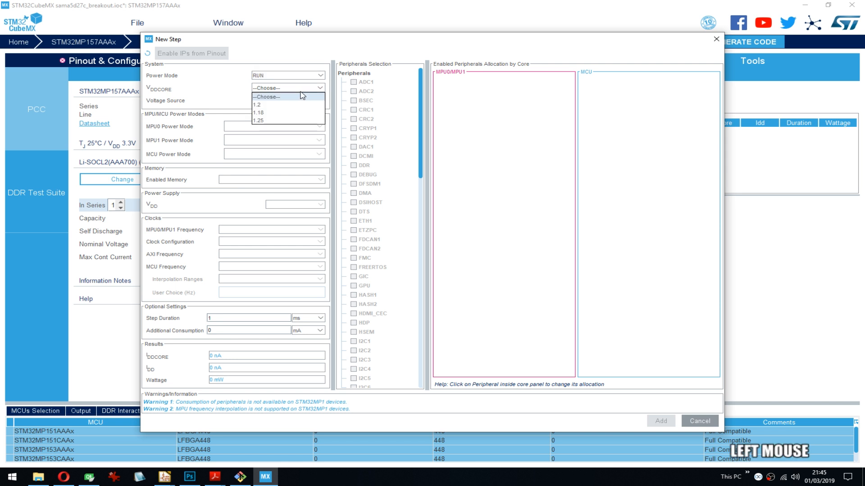
{"action": "left_click", "coordinate": [276, 103]}
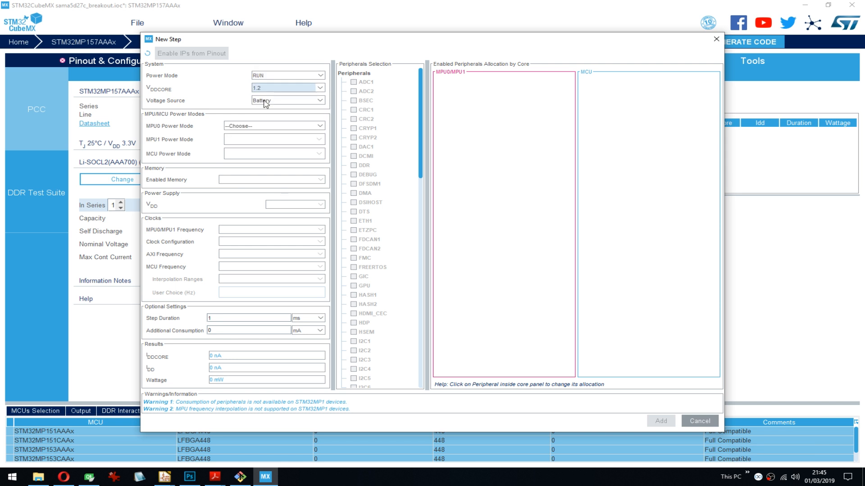
{"action": "left_click", "coordinate": [266, 104]}
{"action": "left_click", "coordinate": [273, 109]}
- Set the new step's power modes to P0RUN for MPU0, P1RUN for MPU1 and CRUN for the MCU
{"action": "left_click", "coordinate": [244, 130]}
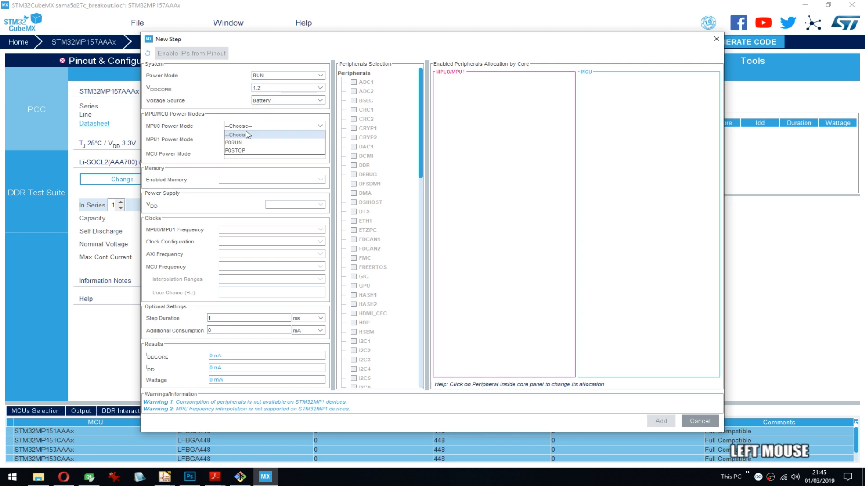
{"action": "left_click", "coordinate": [257, 141]}
{"action": "left_click", "coordinate": [261, 139]}
{"action": "left_click", "coordinate": [263, 156]}
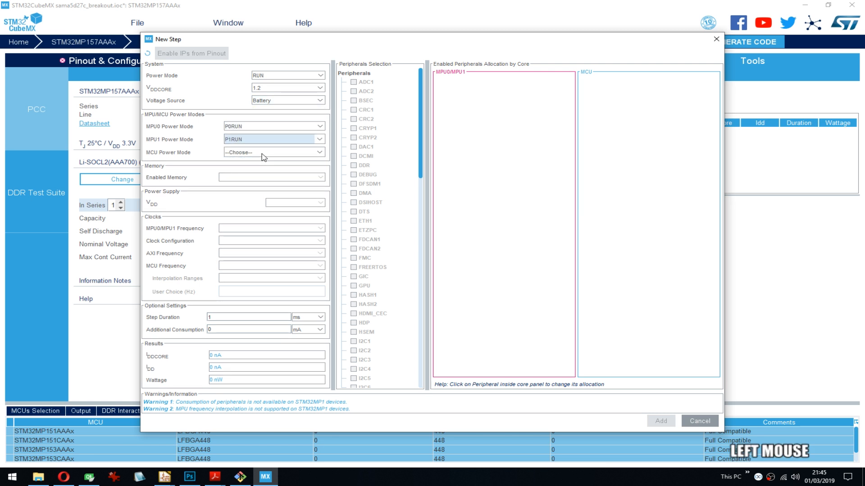
{"action": "left_click", "coordinate": [263, 154]}
{"action": "left_click", "coordinate": [266, 169]}
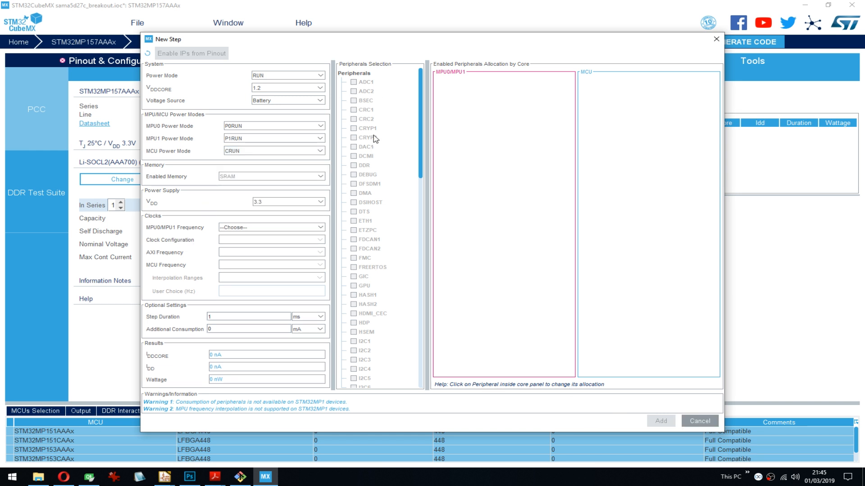
- Set the MPU0/MPU1 frequency to 648 MHz with the HSE HSI PLL clock configuration and add the step to the sequence
{"action": "left_click_drag", "start_coordinate": [421, 94], "coordinate": [415, 259]}
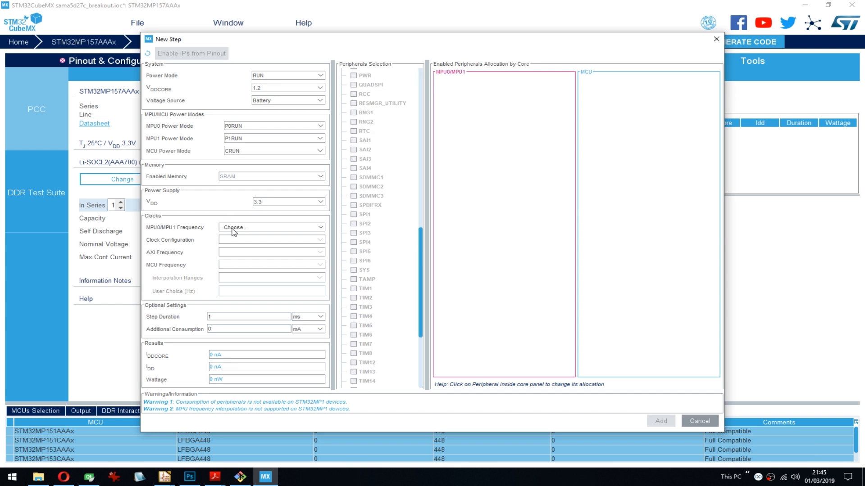
{"action": "left_click", "coordinate": [247, 227]}
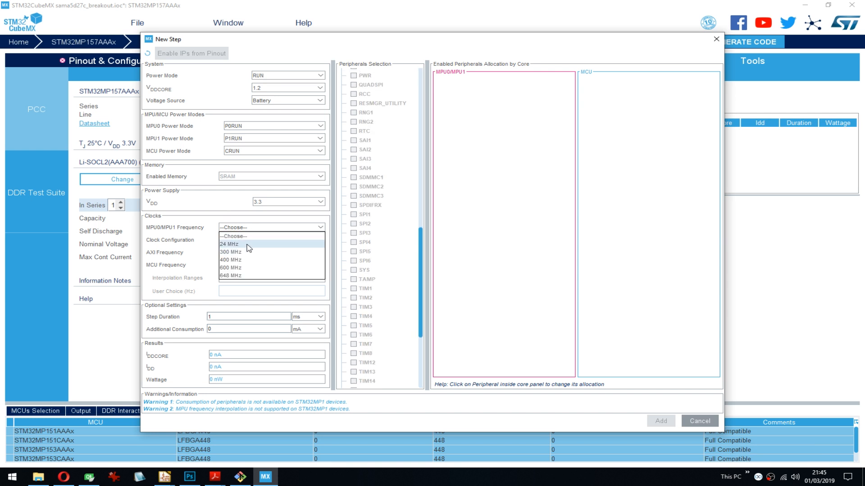
{"action": "left_click", "coordinate": [243, 276]}
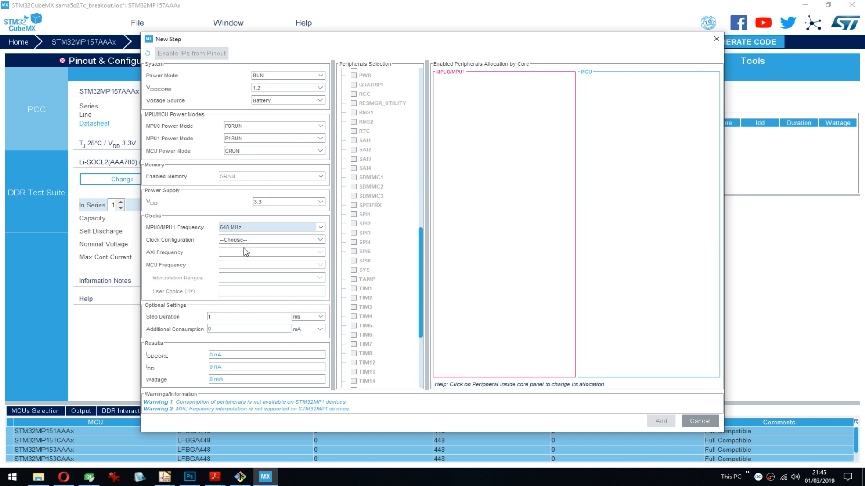
{"action": "left_click", "coordinate": [246, 241]}
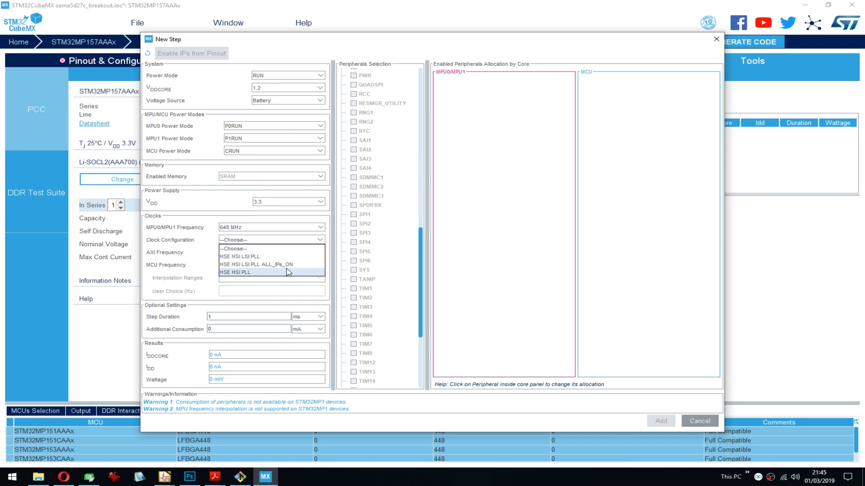
{"action": "left_click", "coordinate": [265, 272]}
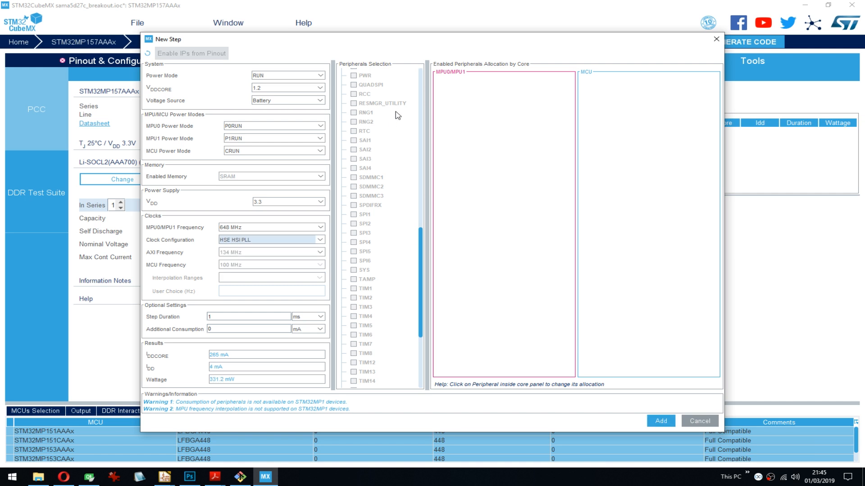
{"action": "left_click", "coordinate": [363, 104]}
{"action": "left_click", "coordinate": [662, 421]}
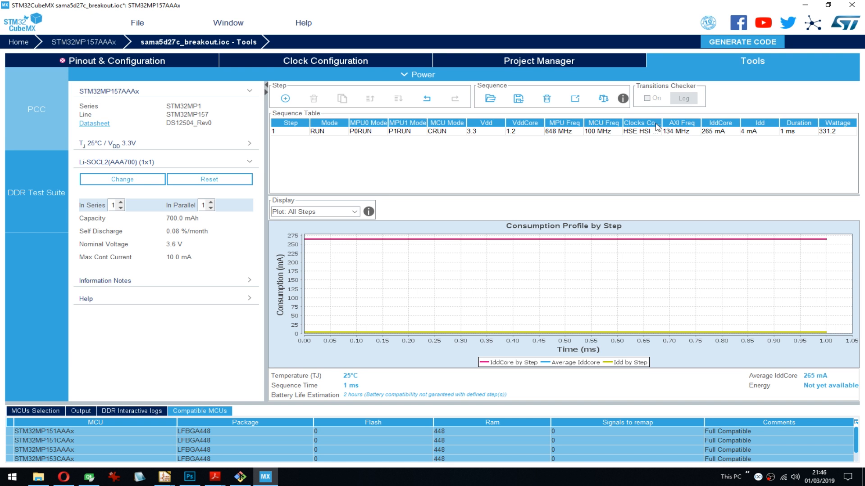
- Delete the RUN step from the power sequence table
{"action": "right_click", "coordinate": [558, 131]}
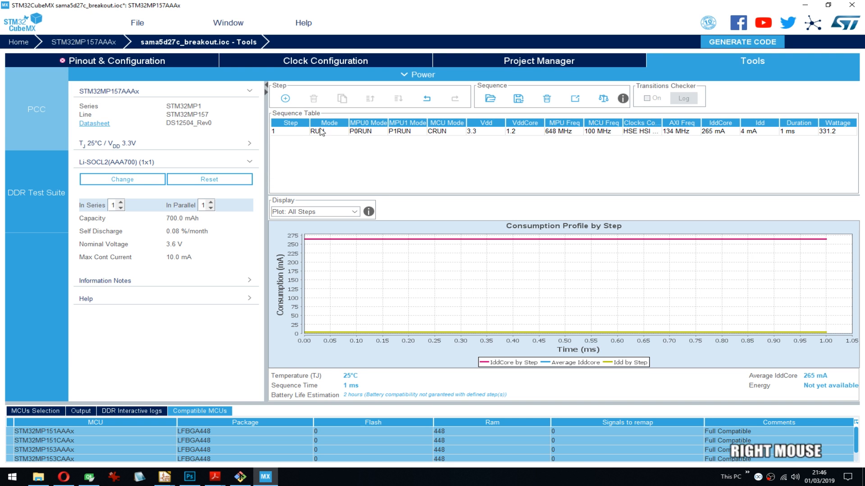
{"action": "left_click", "coordinate": [319, 132]}
{"action": "left_click", "coordinate": [314, 98]}
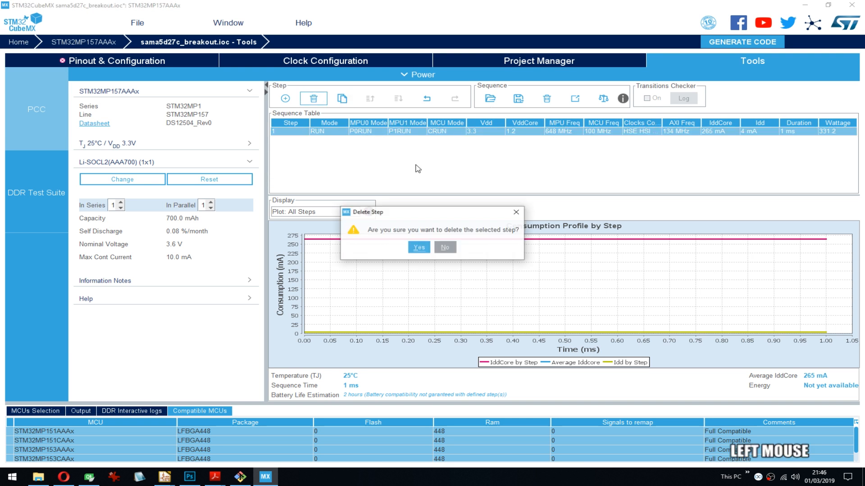
{"action": "left_click", "coordinate": [418, 246]}
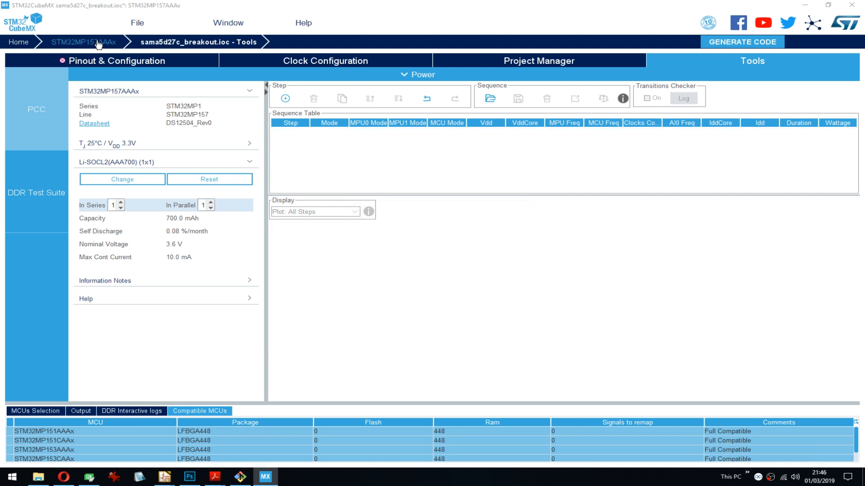
- Return to the pinout configuration and generate the project report, saving the sama5d27c_breakout project first
{"action": "left_click", "coordinate": [136, 63]}
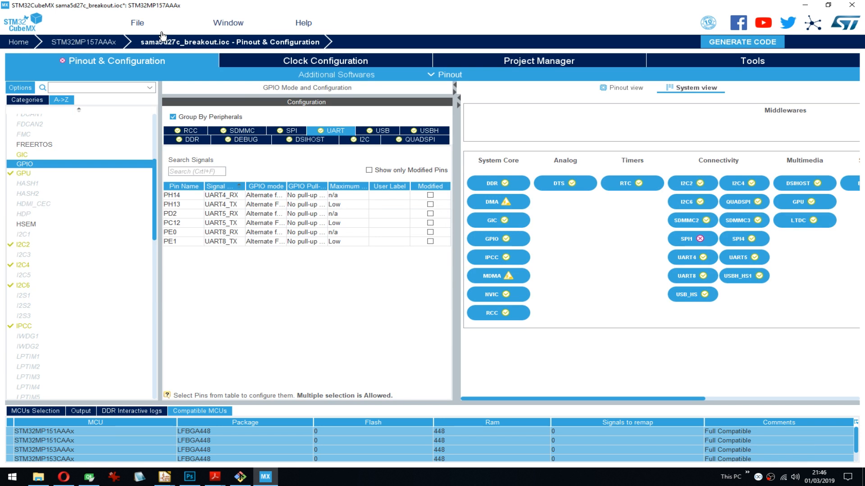
{"action": "left_click", "coordinate": [138, 25]}
{"action": "mouse_move", "coordinate": [239, 26]}
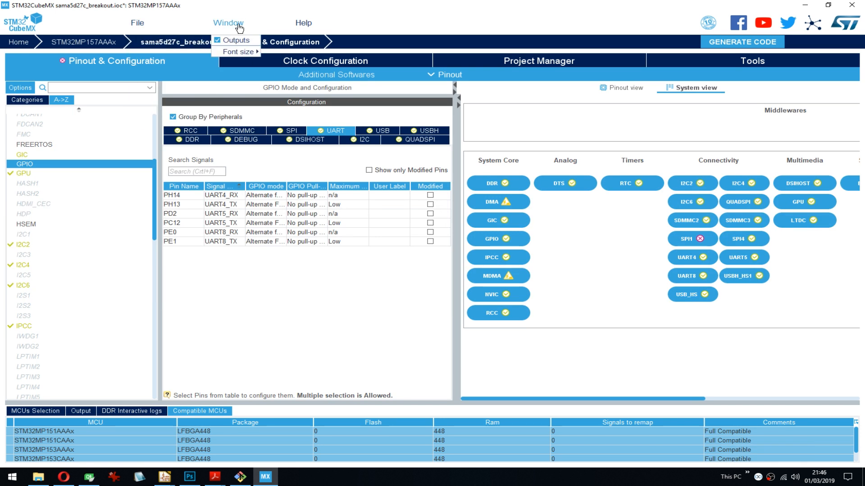
{"action": "mouse_move", "coordinate": [138, 23]}
{"action": "left_click", "coordinate": [149, 100]}
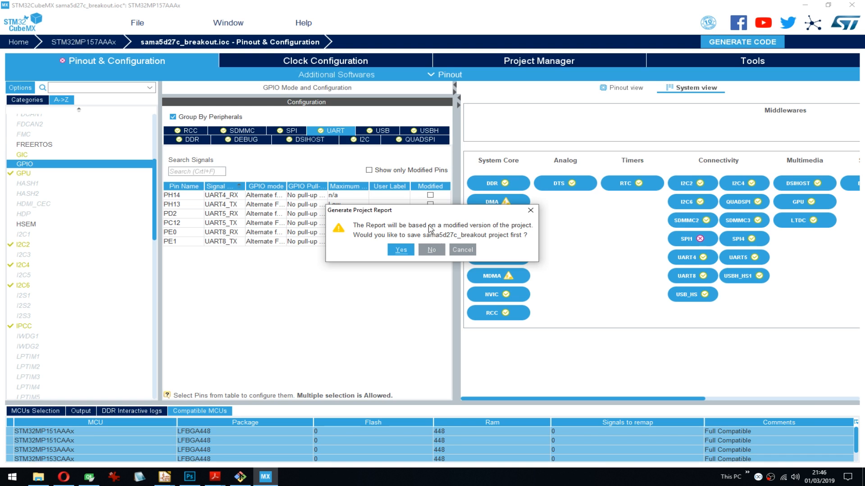
{"action": "left_click", "coordinate": [399, 249]}
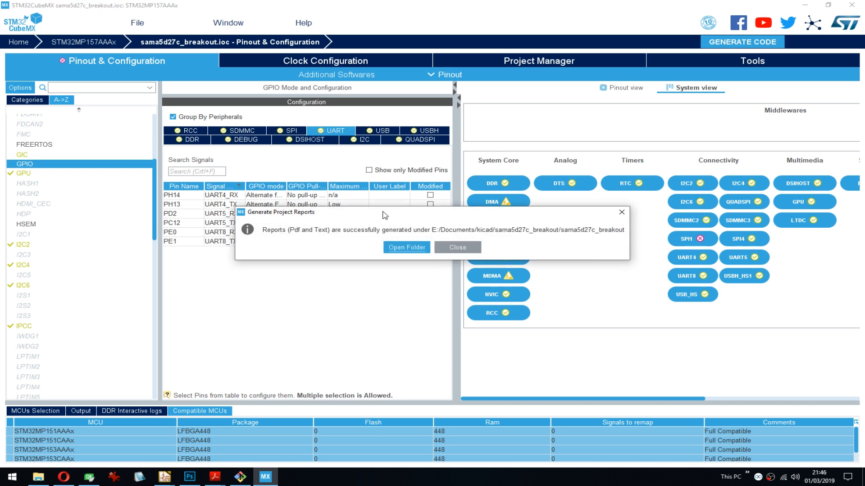
- Open the generated sama5d27c_breakout.pdf report and examine its pin configuration, clock tree, software project and power consumption sections
{"action": "left_click", "coordinate": [409, 249]}
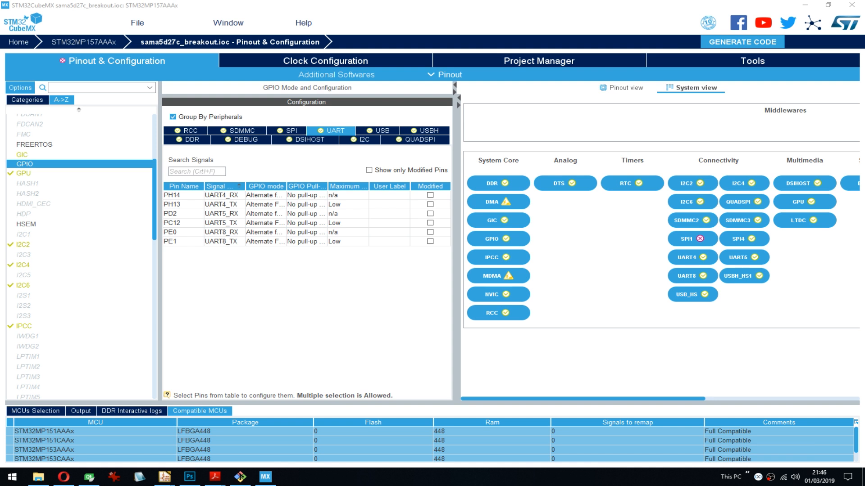
{"action": "left_click", "coordinate": [363, 59]}
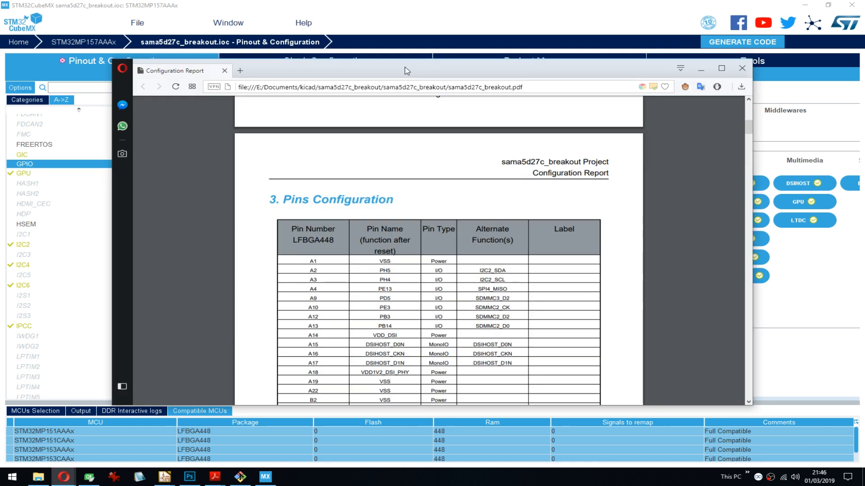
{"action": "left_click_drag", "start_coordinate": [407, 71], "coordinate": [359, 46]}
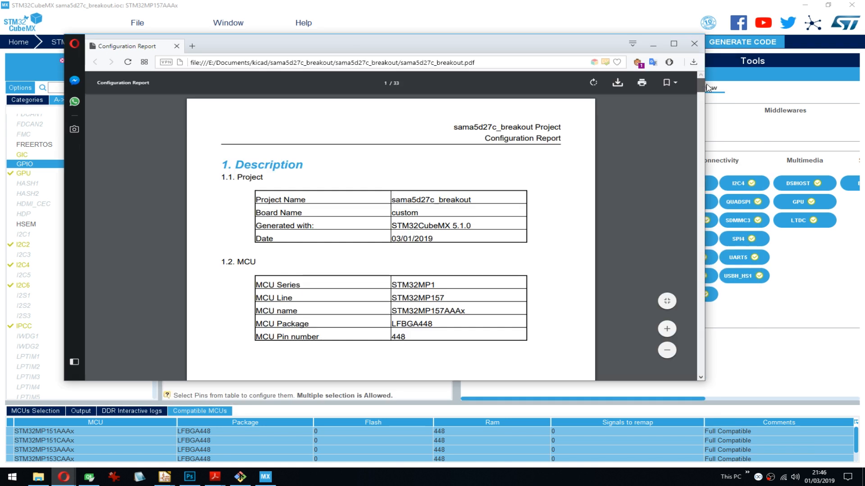
{"action": "left_click_drag", "start_coordinate": [706, 87], "coordinate": [700, 127]}
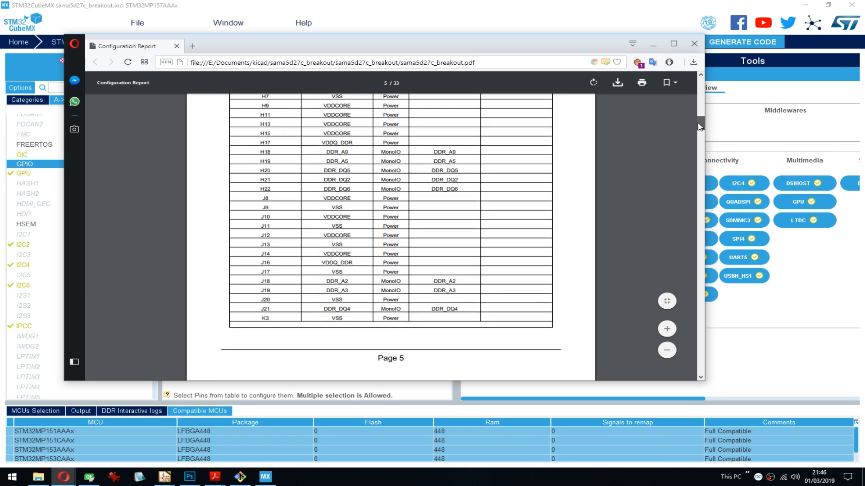
{"action": "left_click_drag", "start_coordinate": [701, 127], "coordinate": [689, 176]}
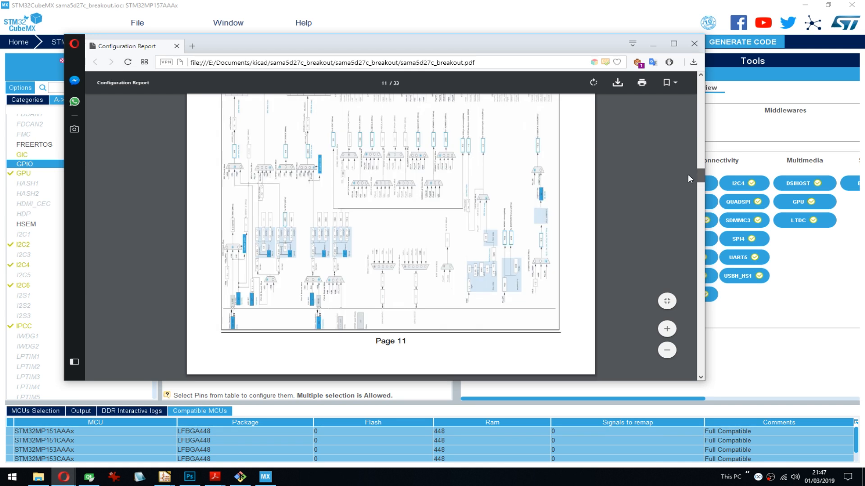
{"action": "scroll", "coordinate": [685, 174], "scroll_direction": "down", "scroll_amount": 1}
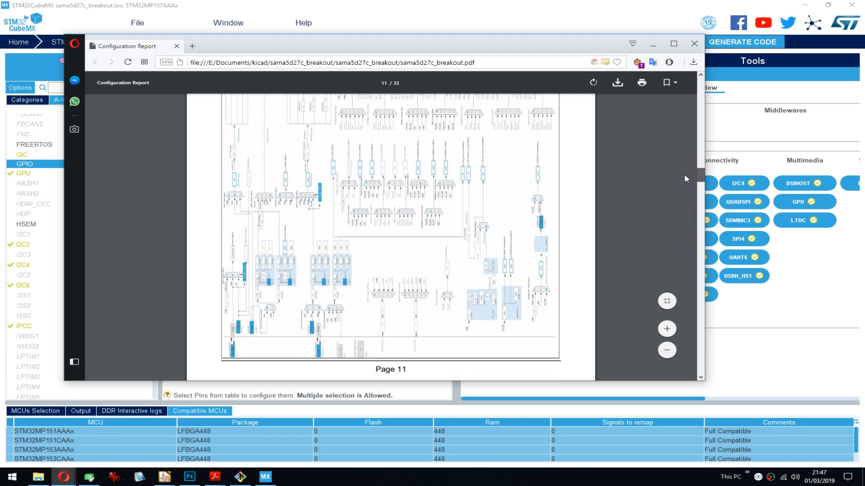
{"action": "scroll", "coordinate": [685, 173], "scroll_direction": "down", "scroll_amount": 5}
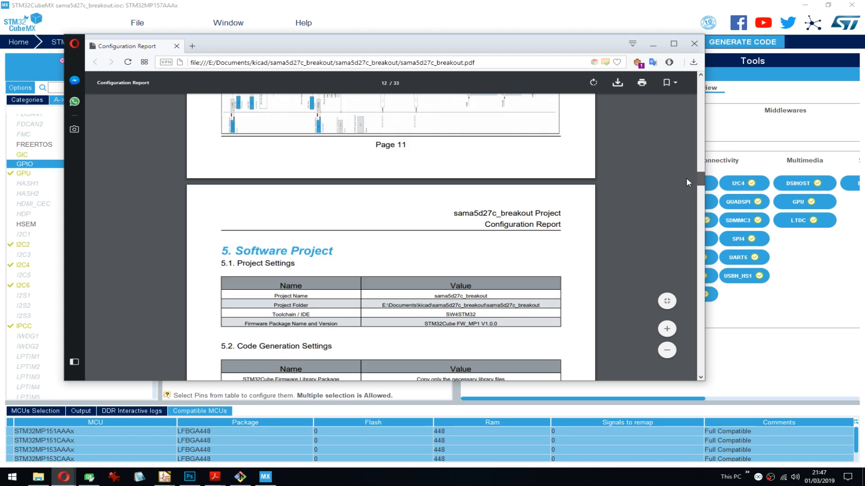
{"action": "scroll", "coordinate": [687, 184], "scroll_direction": "down", "scroll_amount": 10}
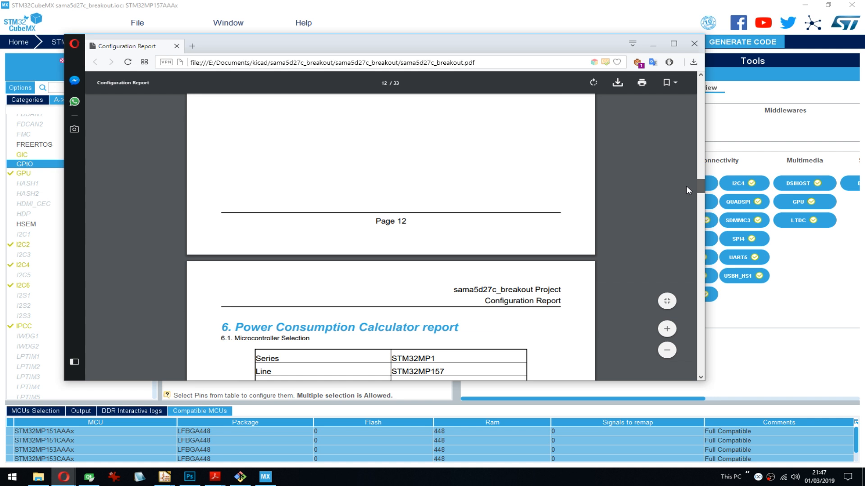
{"action": "left_click_drag", "start_coordinate": [701, 187], "coordinate": [864, 76]}
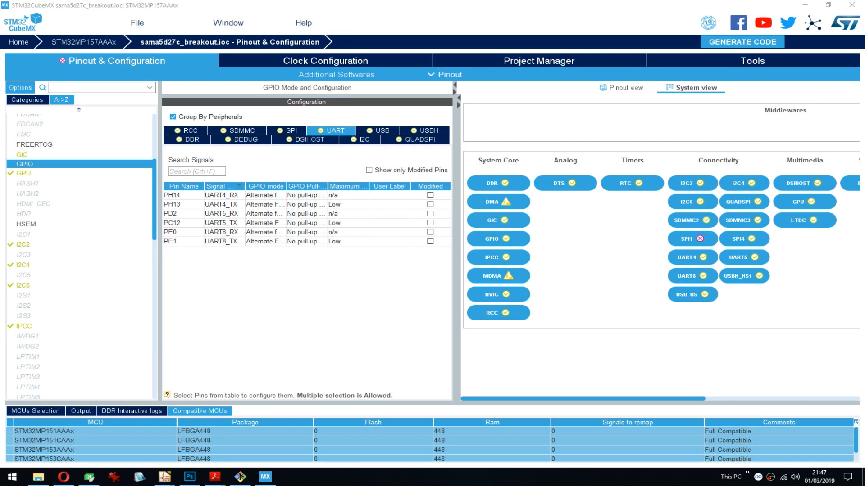
{"action": "scroll", "coordinate": [864, 77], "scroll_direction": "down", "scroll_amount": 1}
{"action": "scroll", "coordinate": [864, 76], "scroll_direction": "up", "scroll_amount": 1}
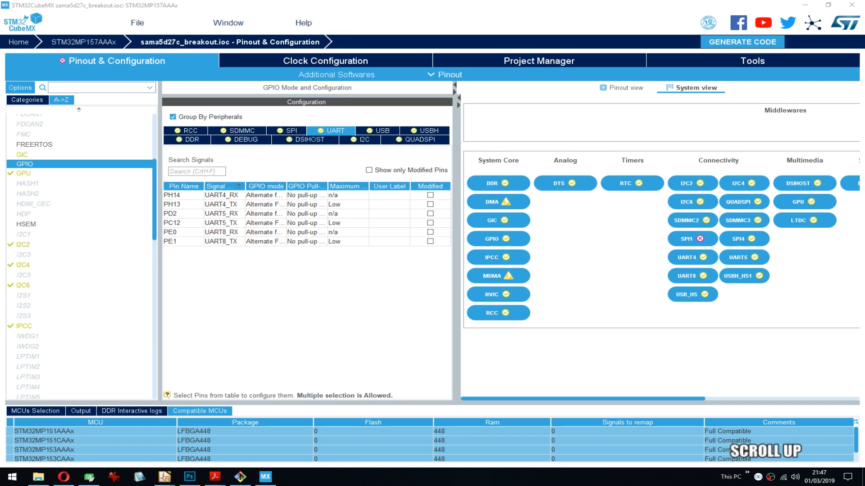
{"action": "scroll", "coordinate": [864, 77], "scroll_direction": "up", "scroll_amount": 1}
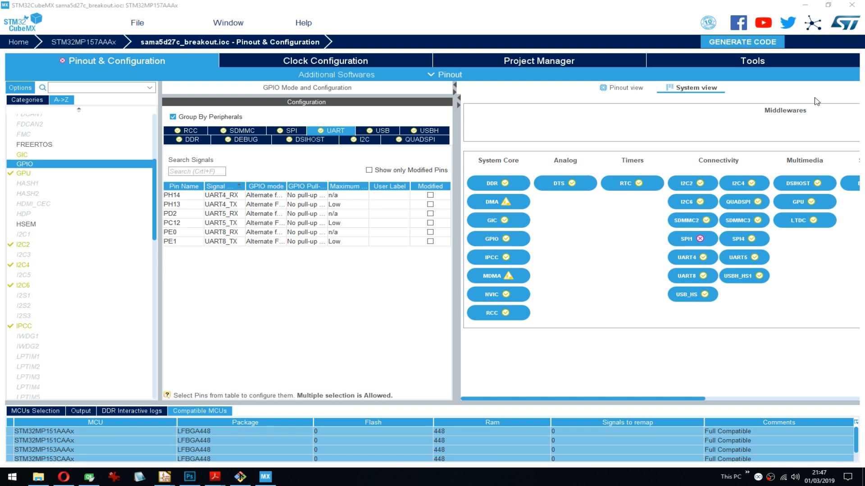
- Switch to the stm32mp1_breakout schematic in Eeschema and look over its STM32MP1 and STPMIC1 symbols
{"action": "left_click", "coordinate": [804, 5]}
{"action": "left_click", "coordinate": [649, 57]}
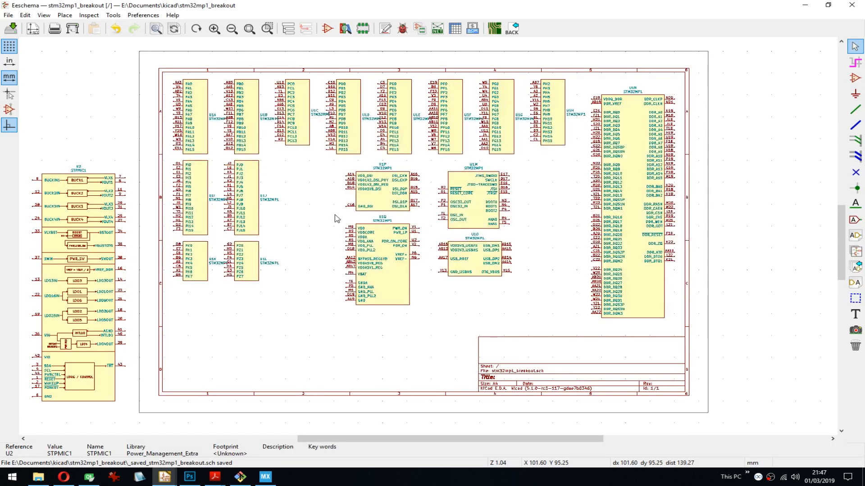
{"action": "scroll", "coordinate": [393, 194], "scroll_direction": "down", "scroll_amount": 1}
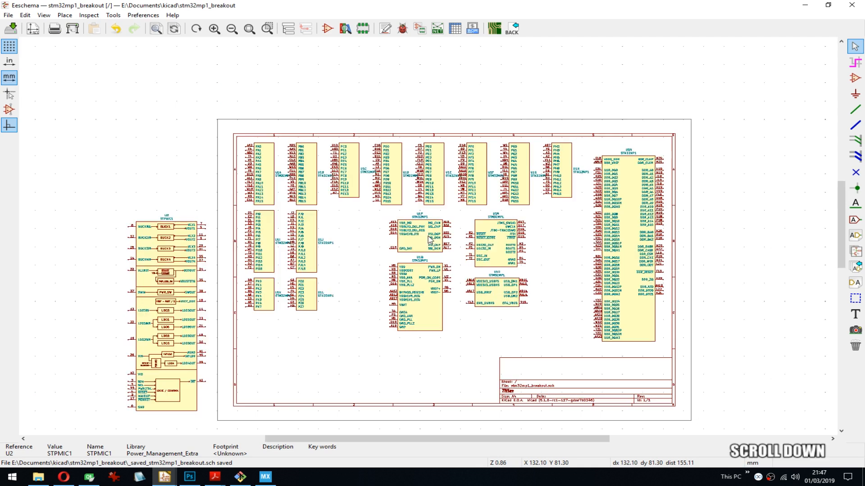
{"action": "middle_click_drag", "start_coordinate": [464, 234], "coordinate": [427, 191]}
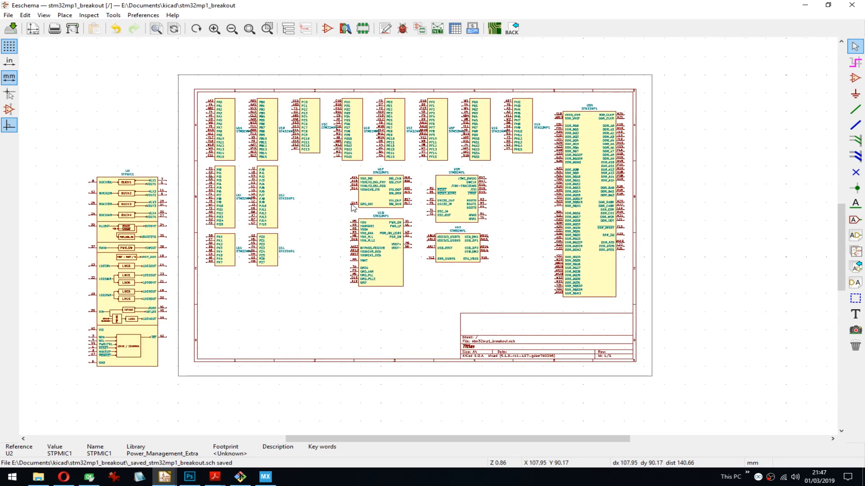
{"action": "middle_click_drag", "start_coordinate": [292, 169], "coordinate": [362, 155]}
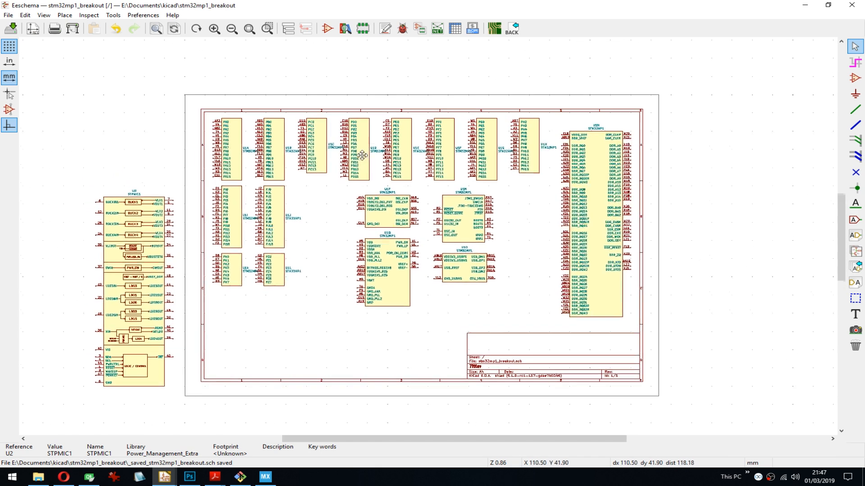
- Mirror the STM32MP1 port units PA through PH horizontally so that their pins point outward to the opposite side
{"action": "key", "text": "y"}
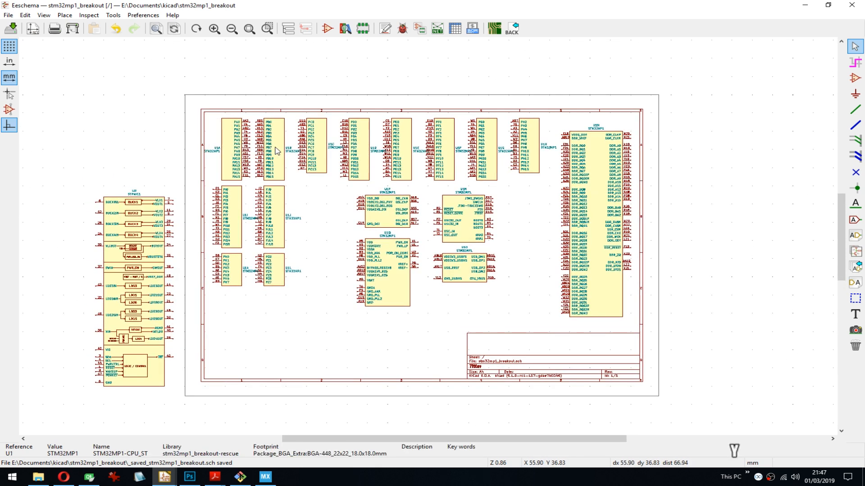
{"action": "key", "text": "y"}
{"action": "key", "text": "y"}
{"action": "key", "text": "y"}
{"action": "key", "text": "y"}
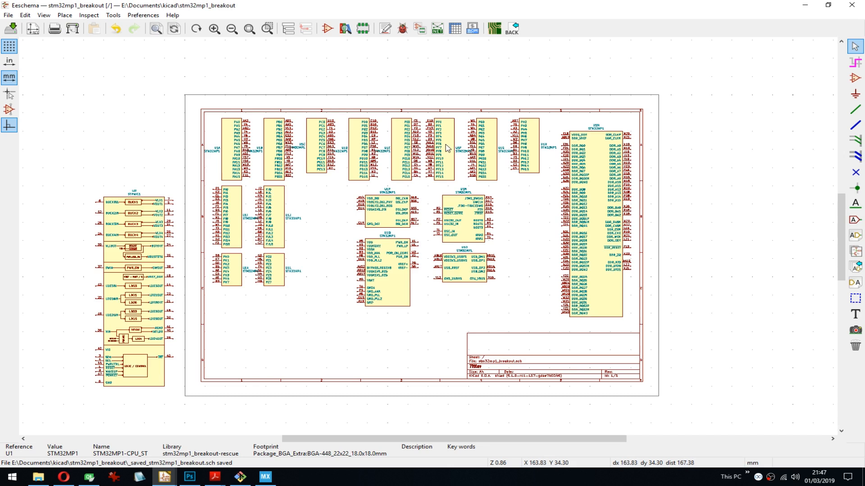
{"action": "key", "text": "y"}
{"action": "key", "text": "y"}
{"action": "key", "text": "y"}
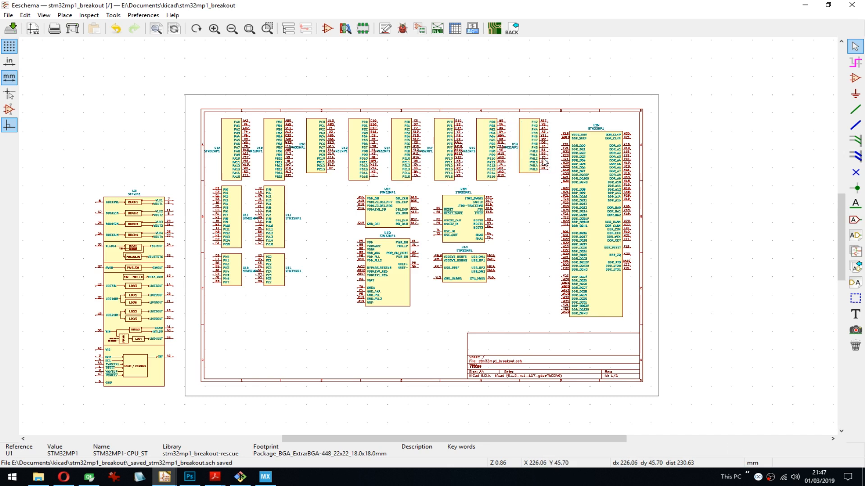
- Move the STM32MP1 port PH unit out of its row to the empty area above the sheet border
{"action": "middle_click_drag", "start_coordinate": [545, 163], "coordinate": [526, 238]}
{"action": "key", "text": "m"}
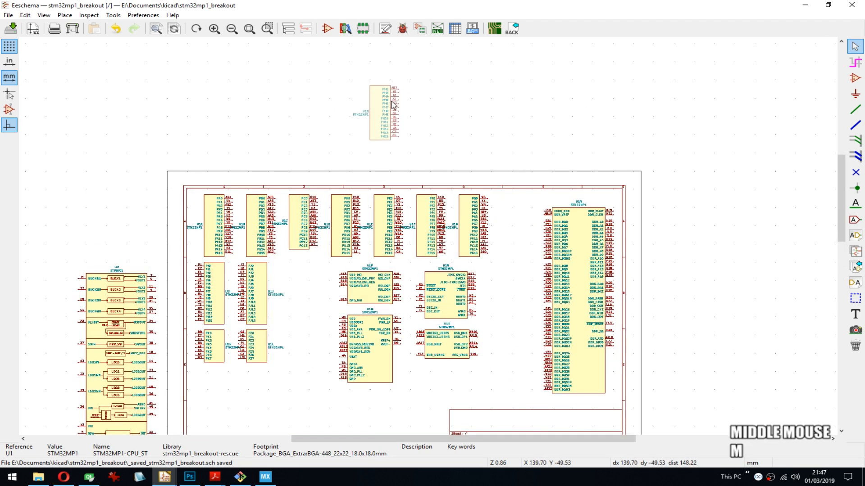
{"action": "left_click", "coordinate": [393, 105]}
{"action": "scroll", "coordinate": [393, 105], "scroll_direction": "up", "scroll_amount": 6}
{"action": "middle_click_drag", "start_coordinate": [429, 241], "coordinate": [377, 228]}
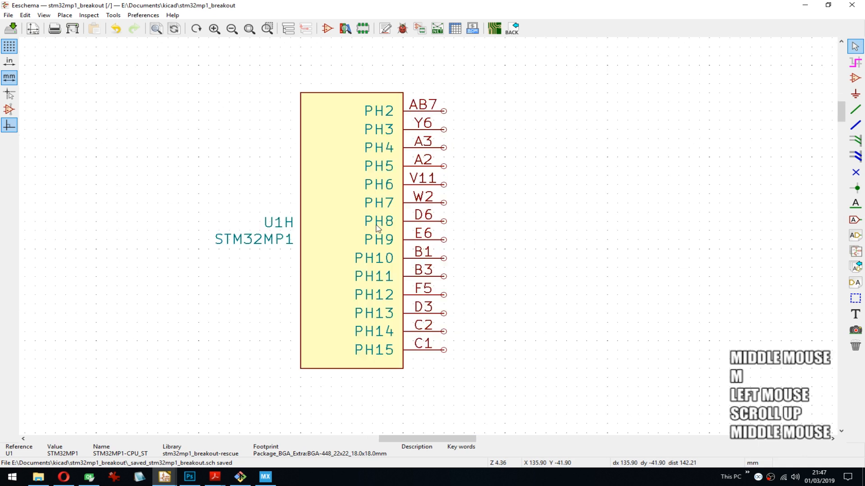
{"action": "scroll", "coordinate": [377, 228], "scroll_direction": "down", "scroll_amount": 6}
{"action": "middle_click_drag", "start_coordinate": [363, 407], "coordinate": [343, 315]}
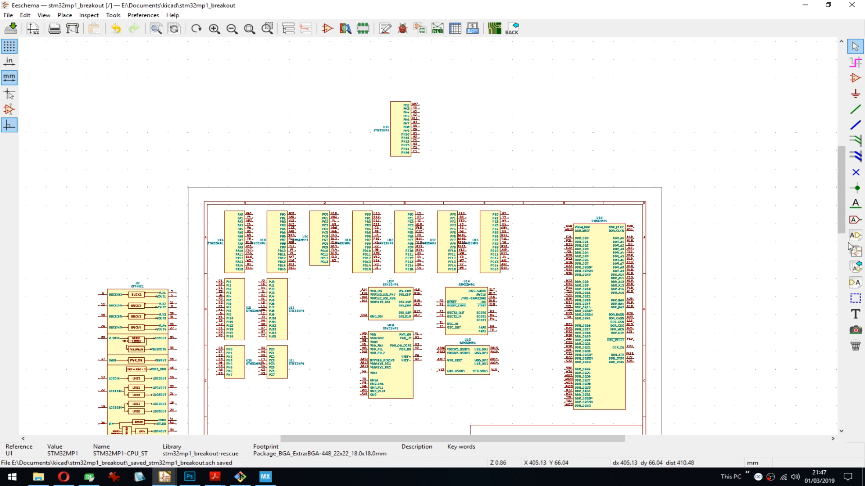
- Arrange the schematic and the Configuration Report side by side, with the PH unit and the report's pin table enlarged
{"action": "scroll", "coordinate": [448, 131], "scroll_direction": "up", "scroll_amount": 3}
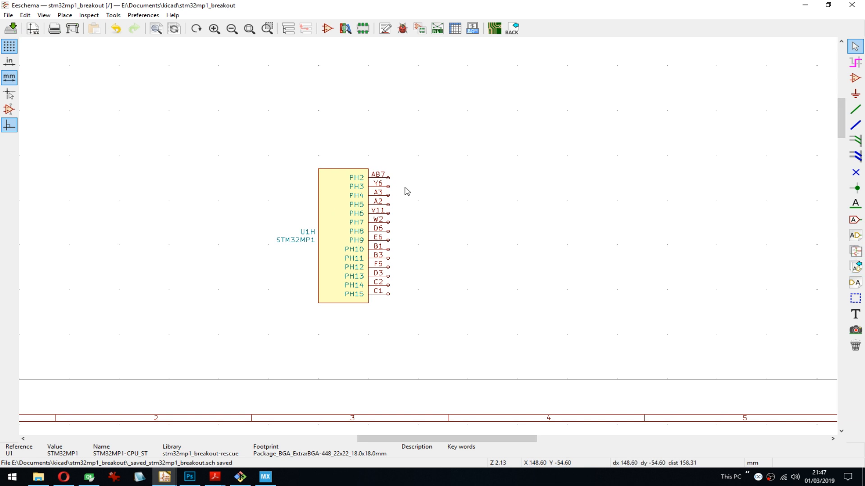
{"action": "scroll", "coordinate": [407, 191], "scroll_direction": "up", "scroll_amount": 3}
{"action": "left_click_drag", "start_coordinate": [864, 68], "coordinate": [638, 59]}
{"action": "key", "text": "super+Right"}
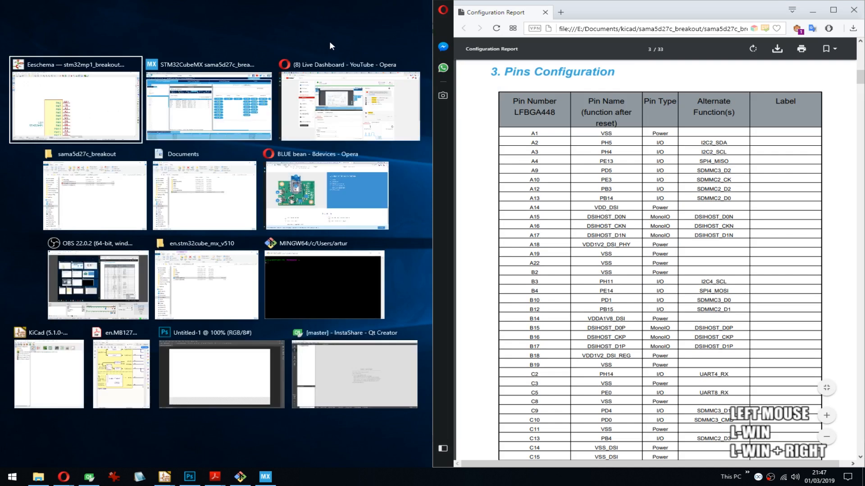
{"action": "left_click", "coordinate": [120, 101]}
{"action": "middle_click_drag", "start_coordinate": [242, 266], "coordinate": [253, 150]}
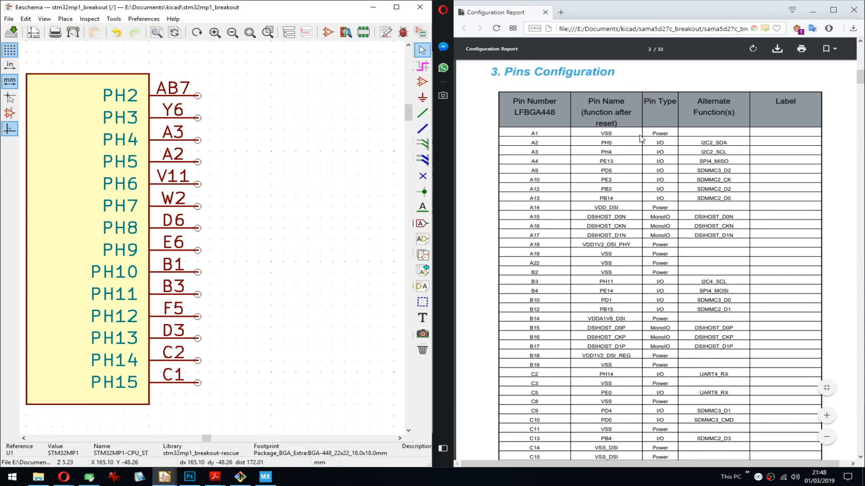
{"action": "left_click", "coordinate": [633, 137]}
{"action": "scroll", "coordinate": [633, 137], "scroll_direction": "up", "scroll_amount": 3, "text": "ctrl"}
{"action": "scroll", "coordinate": [633, 137], "scroll_direction": "up", "scroll_amount": 2}
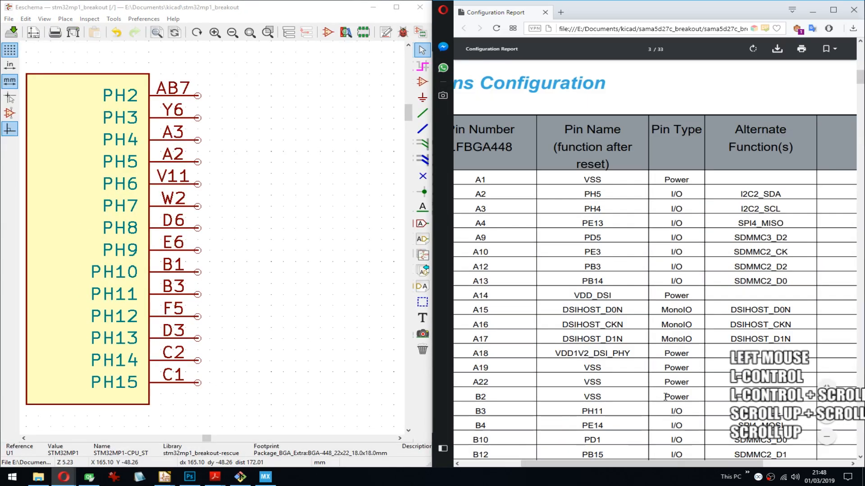
{"action": "left_click_drag", "start_coordinate": [649, 466], "coordinate": [588, 465]}
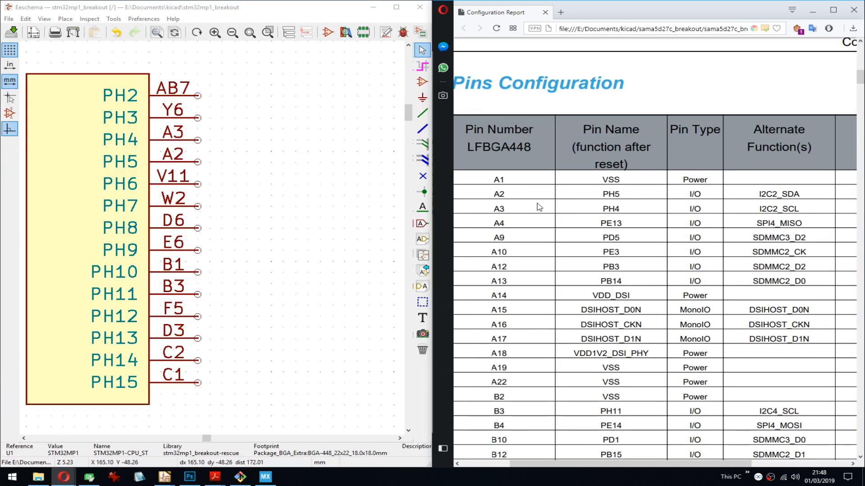
- Copy the alternate function name I2C2_SDA of pin A2 from the report's pin table
{"action": "double_click", "coordinate": [502, 180]}
{"action": "left_click", "coordinate": [523, 180]}
{"action": "scroll", "coordinate": [508, 161], "scroll_direction": "down", "scroll_amount": 1}
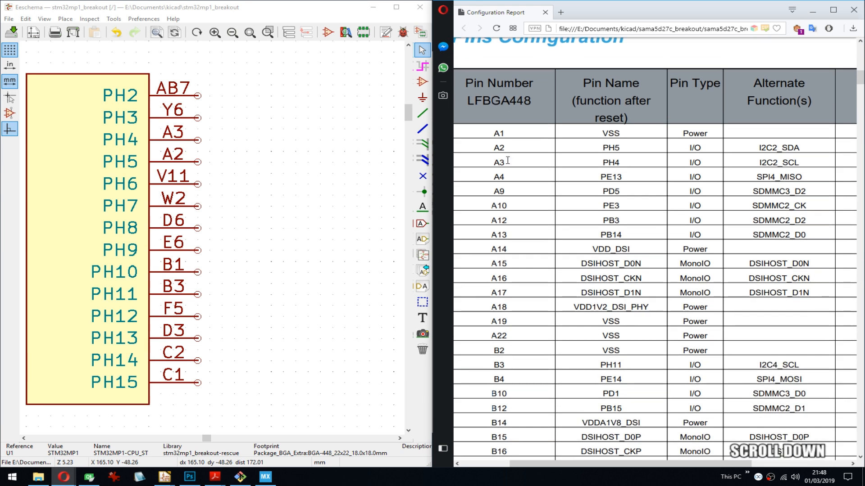
{"action": "scroll", "coordinate": [508, 160], "scroll_direction": "down", "scroll_amount": 1}
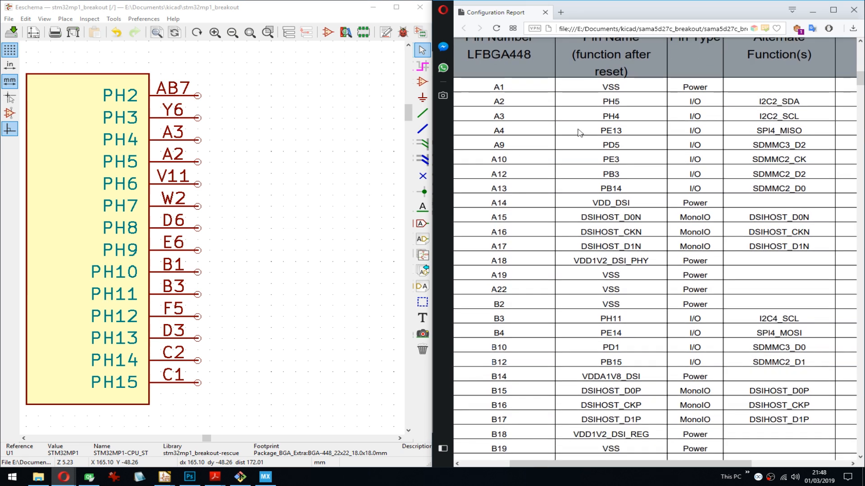
{"action": "double_click", "coordinate": [784, 101]}
{"action": "key", "text": "ctrl+c"}
- Draw wire stubs about 1.27 mm long from all pins PH2 to PH15 of the port PH unit
{"action": "middle_click", "coordinate": [219, 170]}
{"action": "key", "text": "w"}
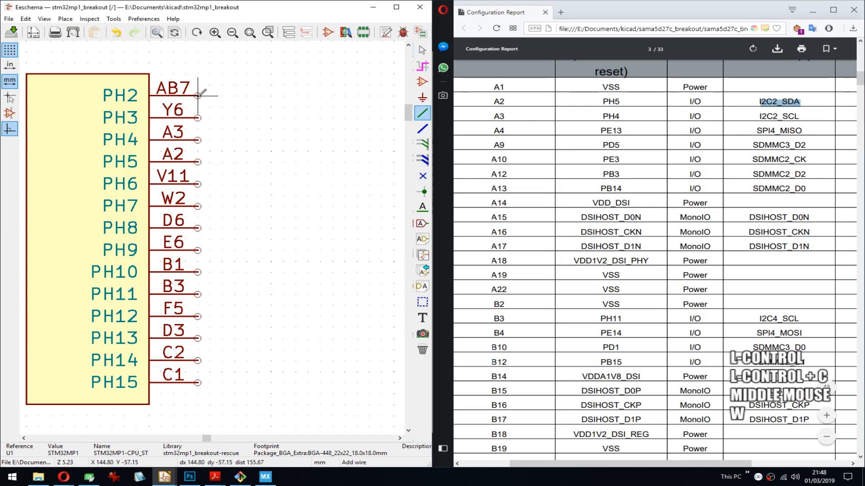
{"action": "double_click", "coordinate": [210, 96]}
{"action": "key", "text": "Insert"}
{"action": "key", "text": "Insert"}
{"action": "key", "text": "Insert"}
{"action": "key", "text": "Insert"}
{"action": "key", "text": "Insert"}
{"action": "key", "text": "Insert"}
{"action": "key", "text": "Insert"}
{"action": "key", "text": "Insert"}
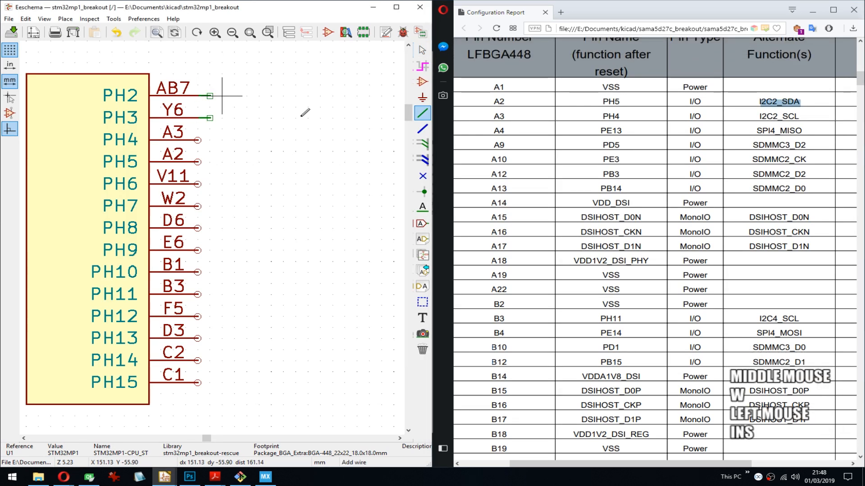
{"action": "key", "text": "Insert"}
{"action": "key", "text": "Insert"}
{"action": "key", "text": "Insert"}
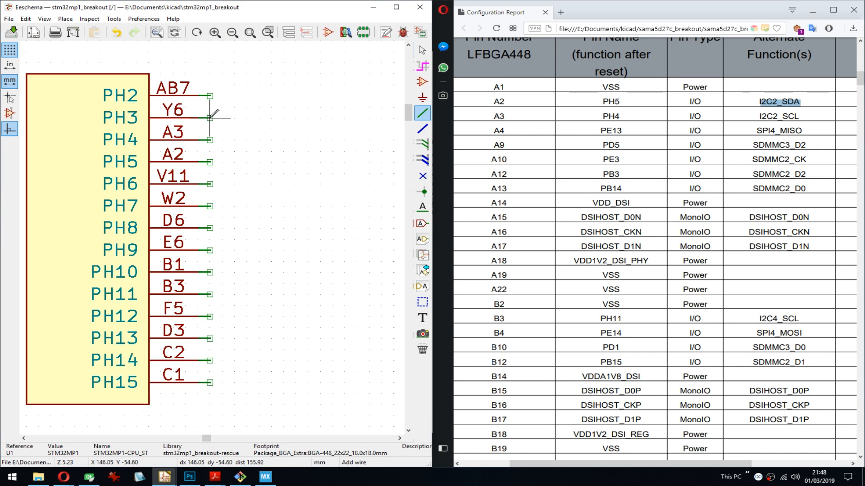
- Place the copied net label I2C2_SDA on the wire stub of pin PH5
{"action": "key", "text": "l"}
{"action": "key", "text": "Escape"}
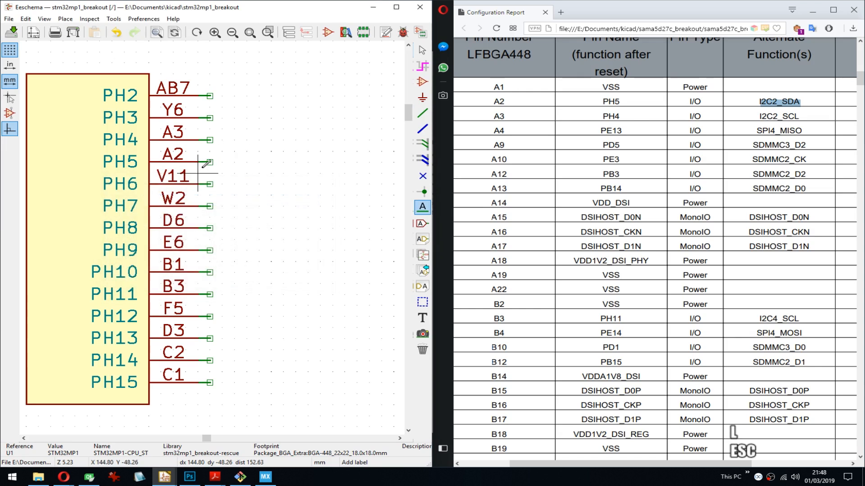
{"action": "key", "text": "l"}
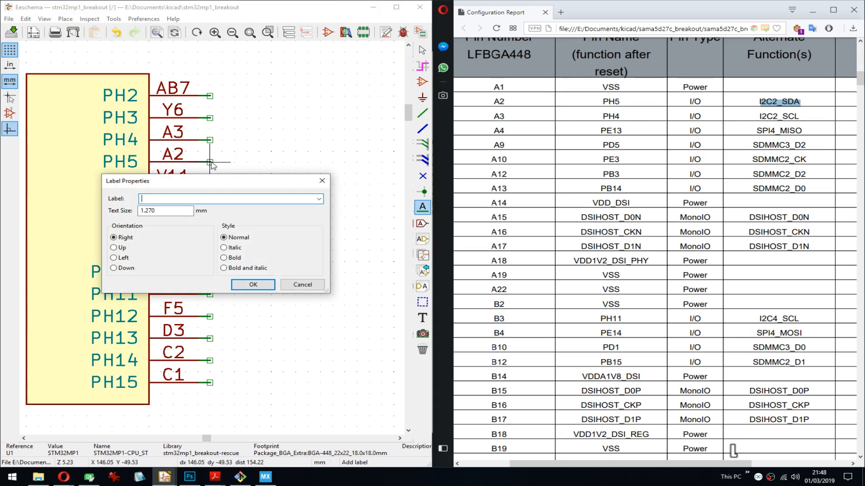
{"action": "key", "text": "ctrl+v"}
{"action": "key", "text": "Return"}
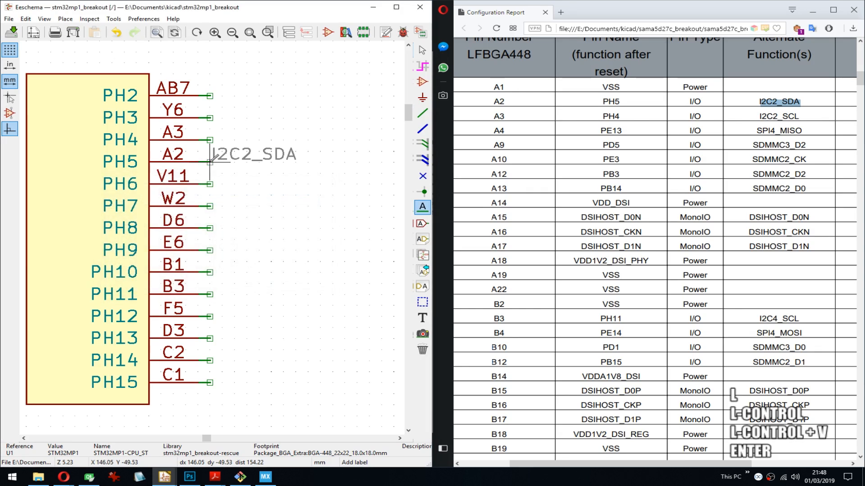
{"action": "left_click", "coordinate": [211, 157]}
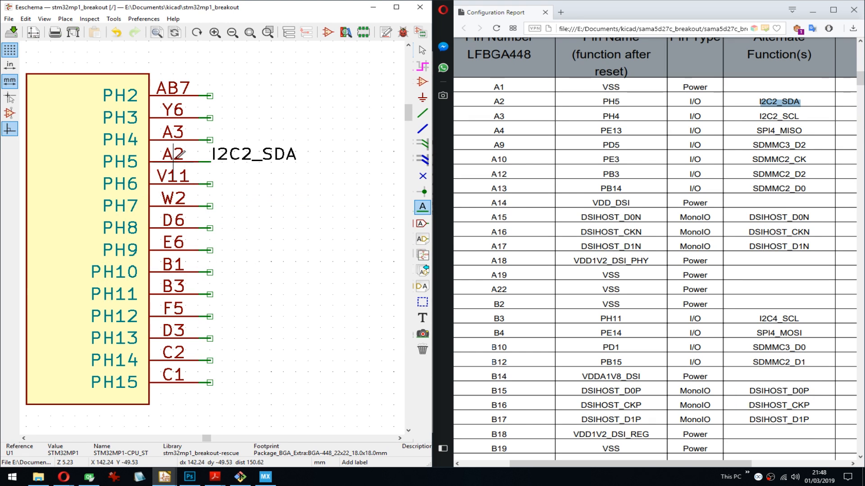
- Place a net label I2C2_SCL on the wire stub of pin PH4
{"action": "left_click", "coordinate": [210, 139]}
{"action": "key", "text": "ctrl+v"}
{"action": "key", "text": "BackSpace"}
{"action": "key", "text": "BackSpace"}
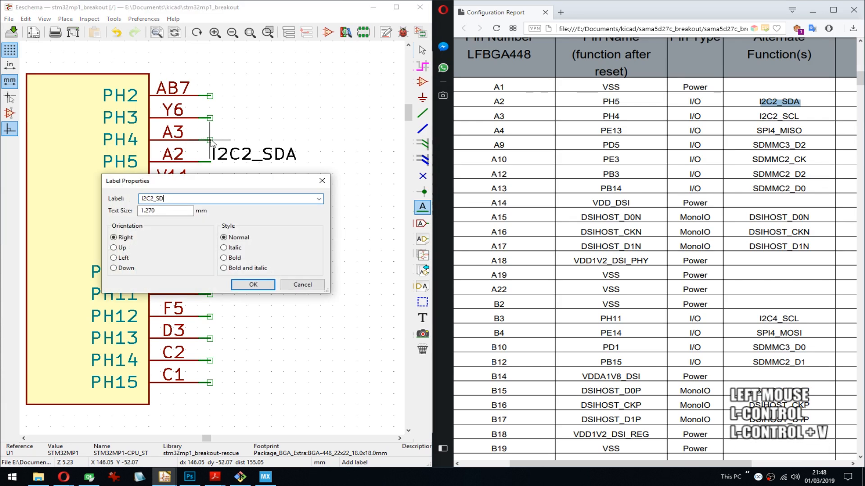
{"action": "type", "text": "CL"}
{"action": "key", "text": "Return"}
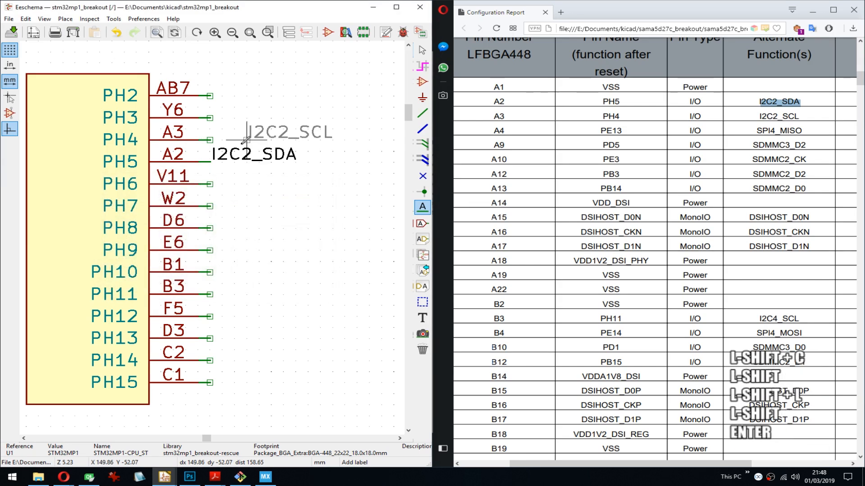
{"action": "left_click", "coordinate": [209, 139]}
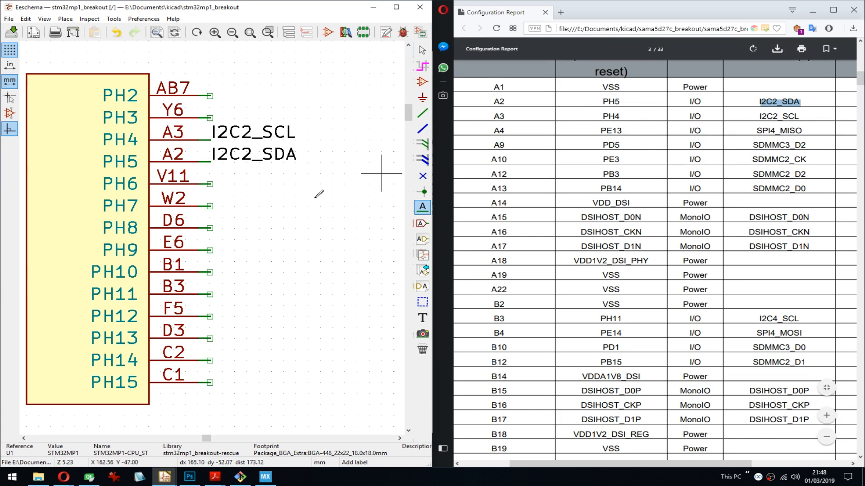
- Move the STM32MP1 port PE unit above the sheet border, beside the PH unit
{"action": "scroll", "coordinate": [386, 174], "scroll_direction": "down", "scroll_amount": 3}
{"action": "scroll", "coordinate": [218, 236], "scroll_direction": "down", "scroll_amount": 2}
{"action": "middle_click_drag", "start_coordinate": [220, 241], "coordinate": [232, 158]}
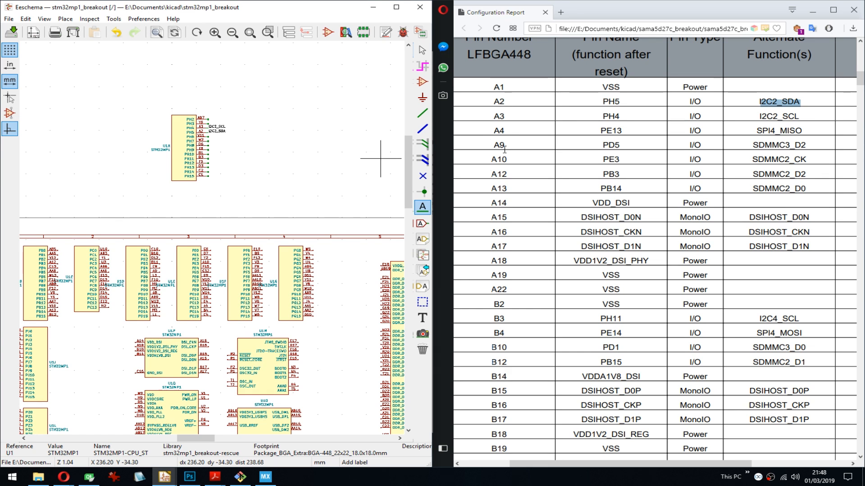
{"action": "middle_click_drag", "start_coordinate": [244, 206], "coordinate": [239, 189]}
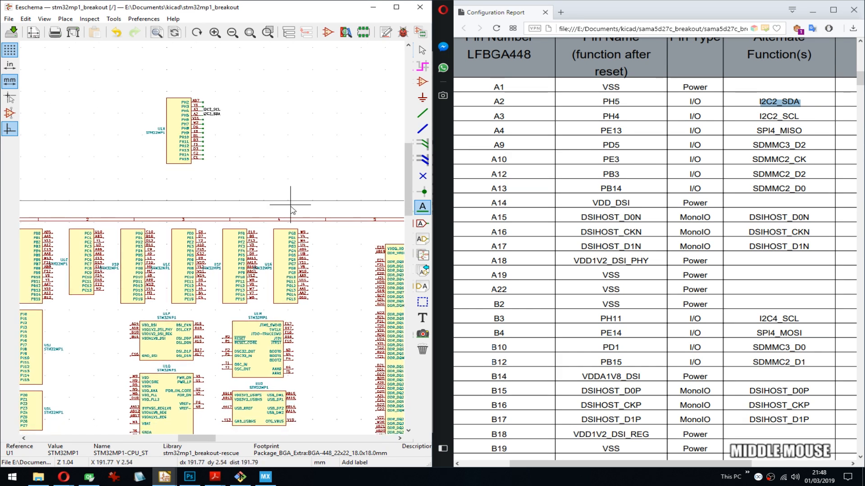
{"action": "key", "text": "m"}
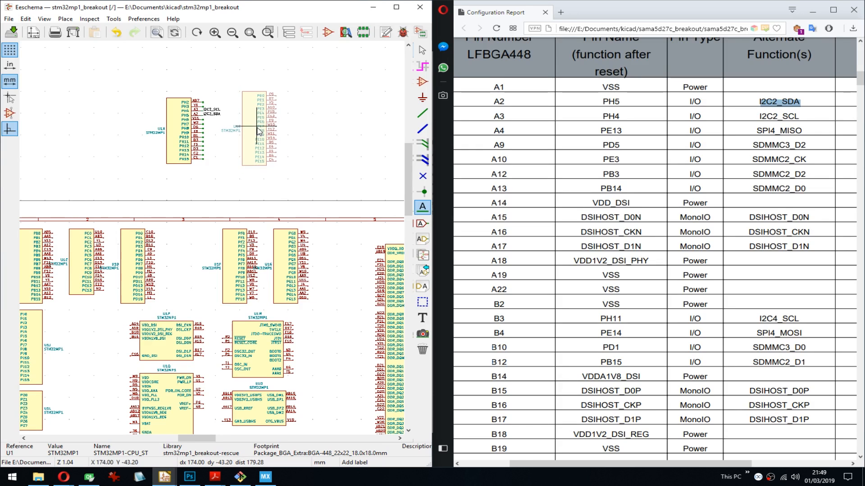
{"action": "left_click", "coordinate": [258, 133]}
- Draw short wire stubs from all pins PE0 to PE15 of the port PE unit
{"action": "scroll", "coordinate": [259, 133], "scroll_direction": "up", "scroll_amount": 6}
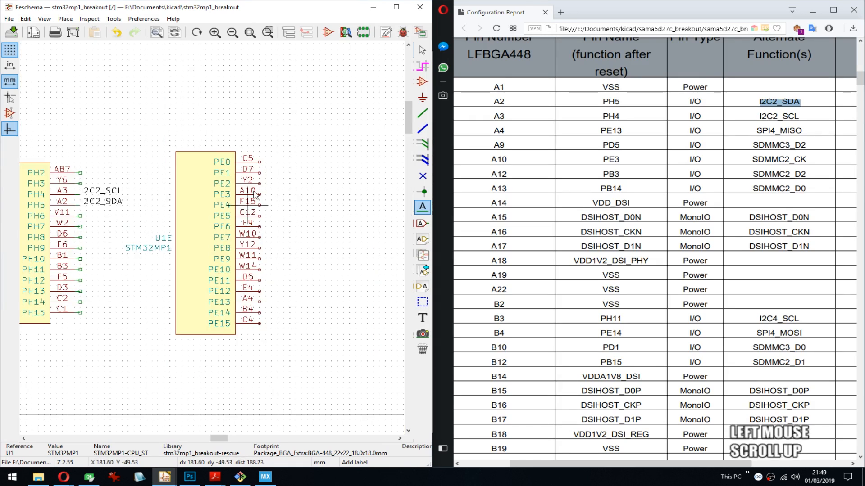
{"action": "key", "text": "w"}
{"action": "left_click", "coordinate": [240, 211]}
{"action": "middle_click_drag", "start_coordinate": [242, 199], "coordinate": [327, 211]}
{"action": "key", "text": "Insert"}
{"action": "key", "text": "Insert"}
{"action": "key", "text": "Insert"}
{"action": "key", "text": "Insert"}
{"action": "key", "text": "Insert"}
{"action": "key", "text": "Insert"}
{"action": "key", "text": "Insert"}
{"action": "key", "text": "Insert"}
{"action": "key", "text": "Insert"}
{"action": "key", "text": "Insert"}
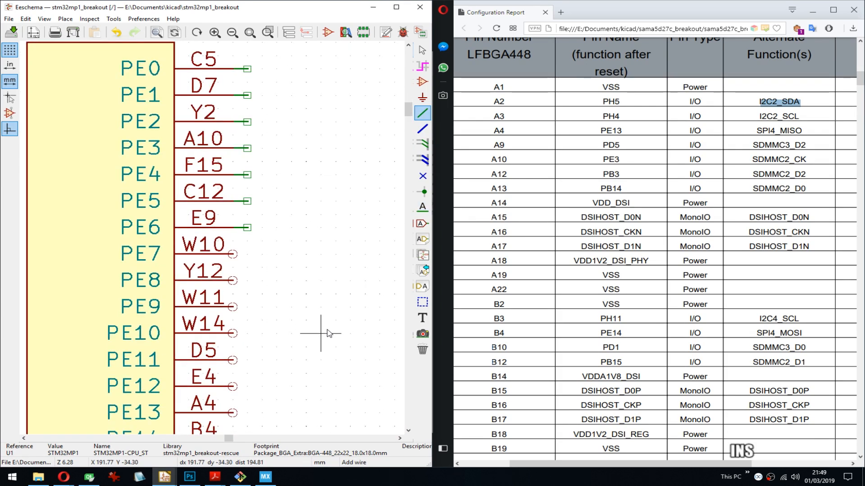
{"action": "middle_click_drag", "start_coordinate": [331, 293], "coordinate": [333, 195]}
{"action": "key", "text": "Insert"}
{"action": "key", "text": "Insert"}
{"action": "key", "text": "Insert"}
{"action": "key", "text": "Insert"}
{"action": "key", "text": "Insert"}
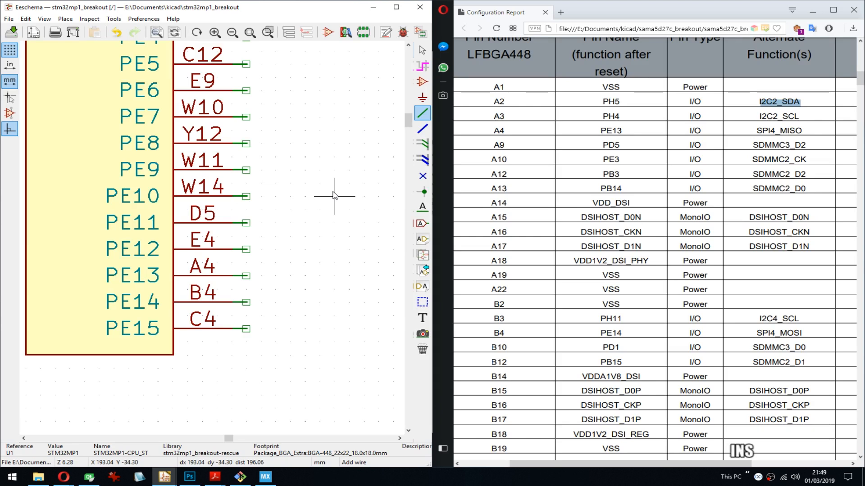
- Copy SPI4_MISO from the report's pin A4 row and place it as a net label on the PE13 wire stub
{"action": "mouse_move", "coordinate": [320, 131]}
{"action": "middle_mouse_down"}
{"action": "mouse_move", "coordinate": [289, 257]}
{"action": "mouse_move", "coordinate": [309, 199]}
{"action": "mouse_move", "coordinate": [316, 122]}
{"action": "middle_mouse_up"}
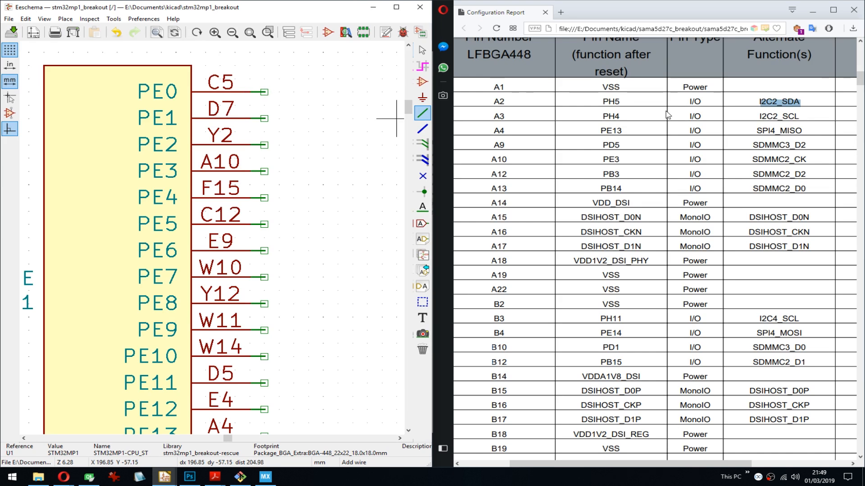
{"action": "double_click", "coordinate": [778, 130]}
{"action": "key", "text": "ctrl+c"}
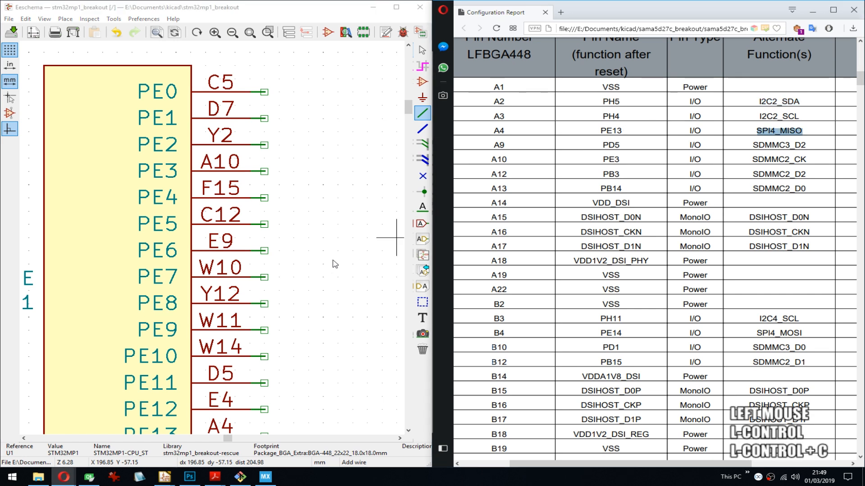
{"action": "middle_click_drag", "start_coordinate": [332, 263], "coordinate": [334, 137]}
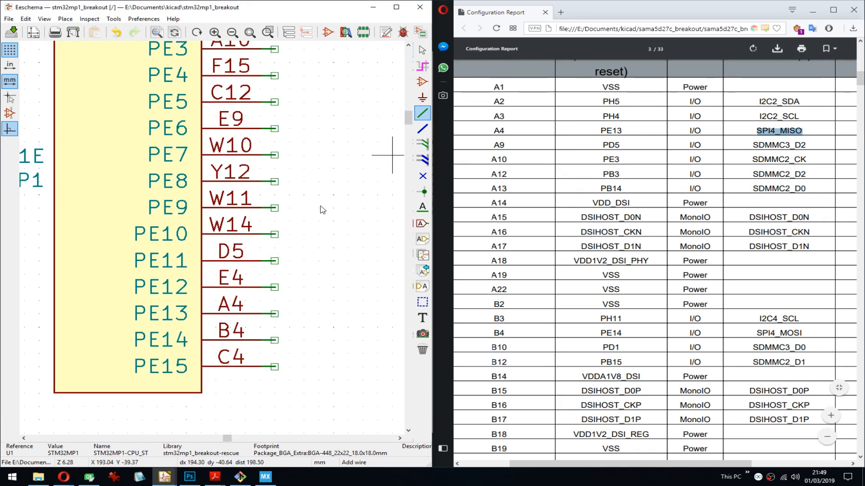
{"action": "left_click", "coordinate": [276, 313]}
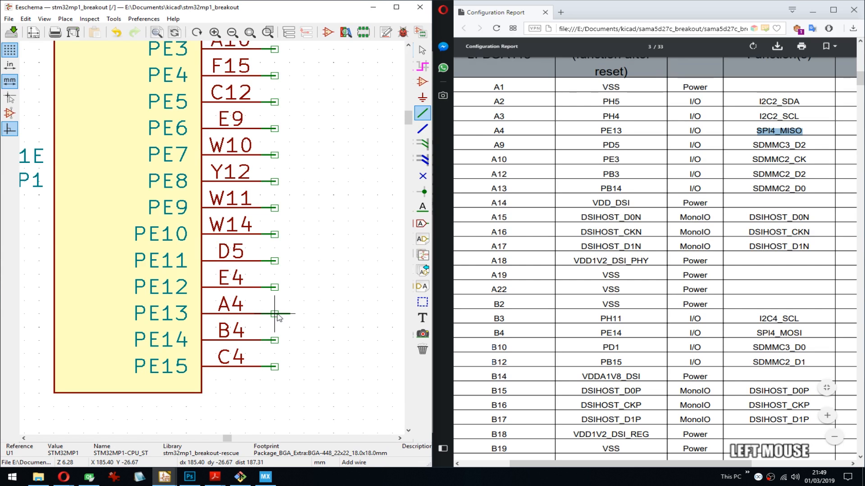
{"action": "key", "text": "Escape"}
{"action": "key", "text": "l"}
{"action": "key", "text": "ctrl+v"}
{"action": "key", "text": "Return"}
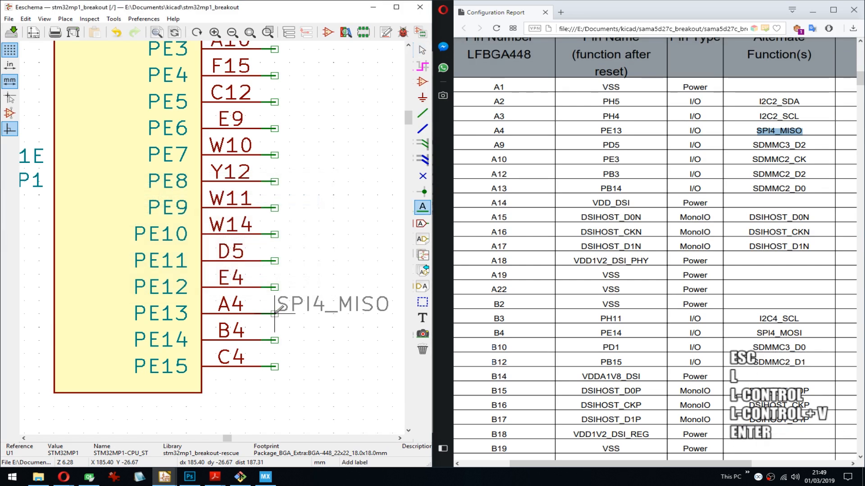
{"action": "left_click", "coordinate": [275, 314]}
{"action": "middle_click_drag", "start_coordinate": [354, 262], "coordinate": [287, 286]}
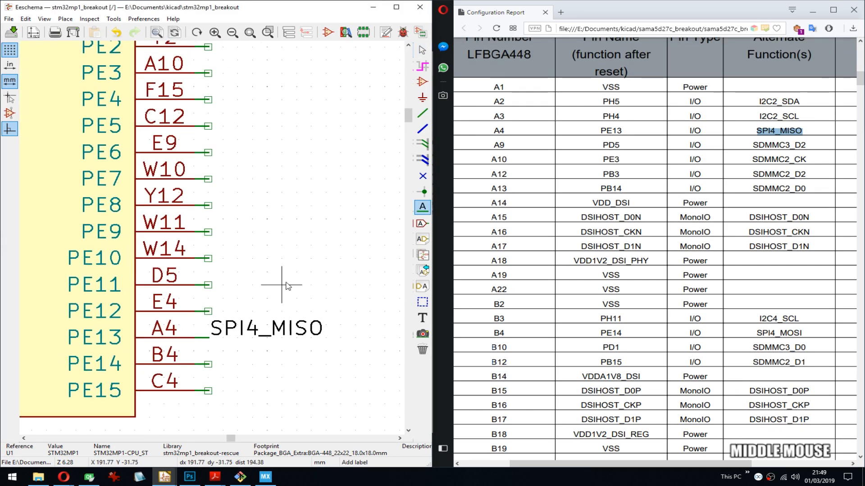
- Look over the label properties of the SPI4_MISO net label at PE13, including its orientation and style options
{"action": "scroll", "coordinate": [252, 284], "scroll_direction": "down", "scroll_amount": 3}
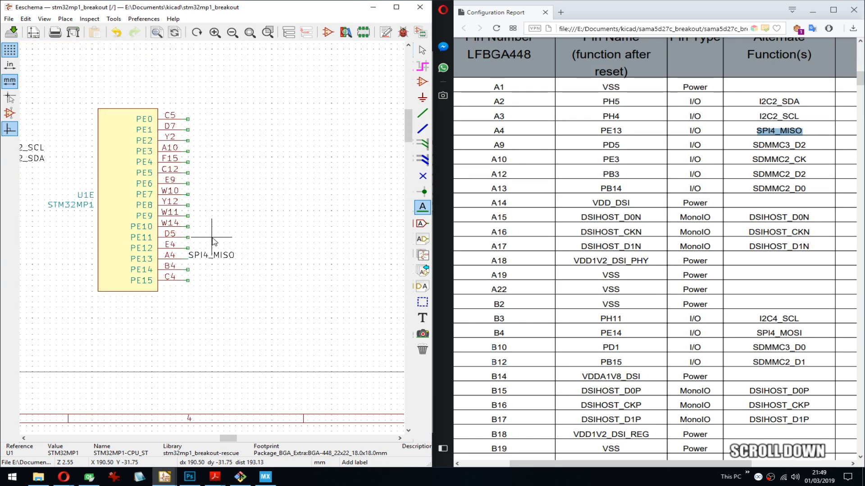
{"action": "middle_click_drag", "start_coordinate": [174, 227], "coordinate": [274, 214]}
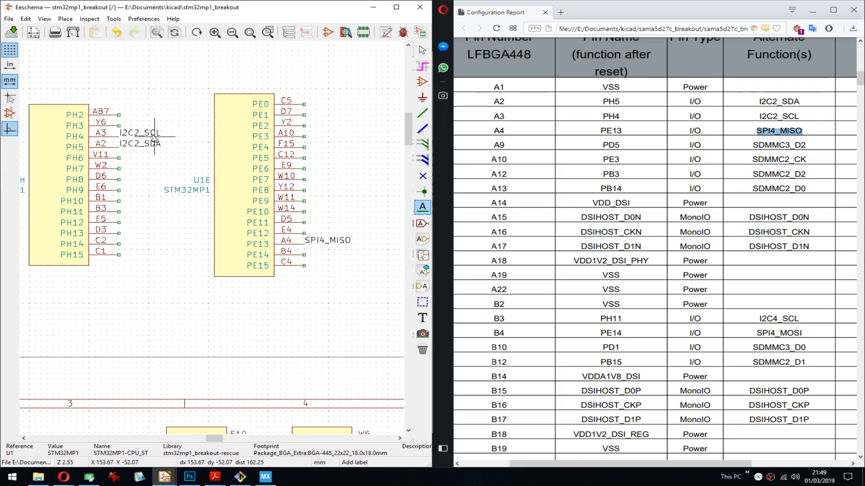
{"action": "scroll", "coordinate": [199, 240], "scroll_direction": "down", "scroll_amount": 2}
{"action": "scroll", "coordinate": [277, 244], "scroll_direction": "up", "scroll_amount": 2}
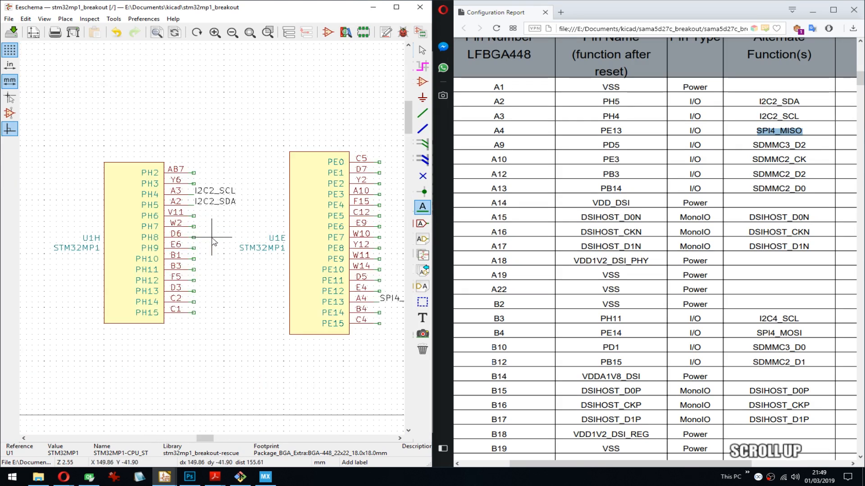
{"action": "middle_click_drag", "start_coordinate": [277, 244], "coordinate": [185, 225]}
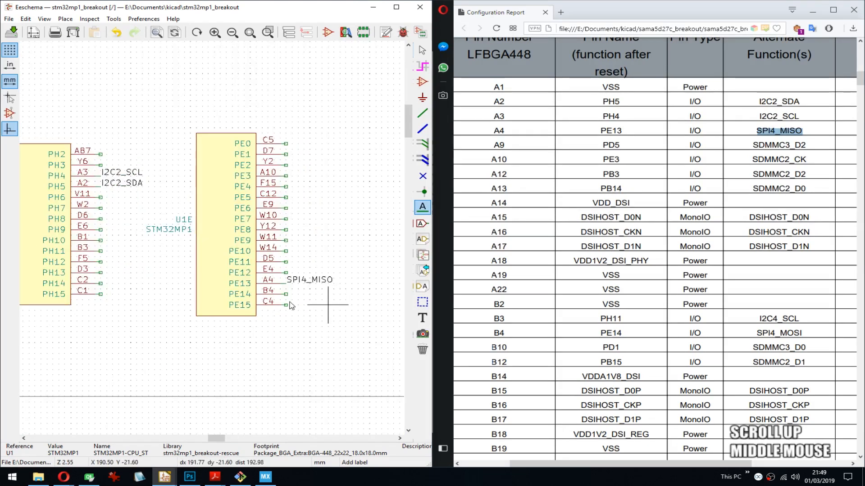
{"action": "left_click", "coordinate": [316, 279]}
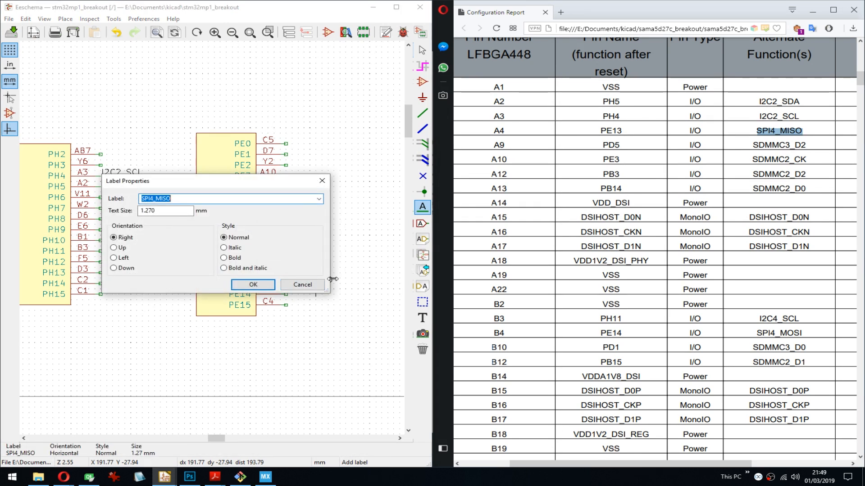
{"action": "key", "text": "Escape"}
{"action": "scroll", "coordinate": [327, 282], "scroll_direction": "up", "scroll_amount": 2}
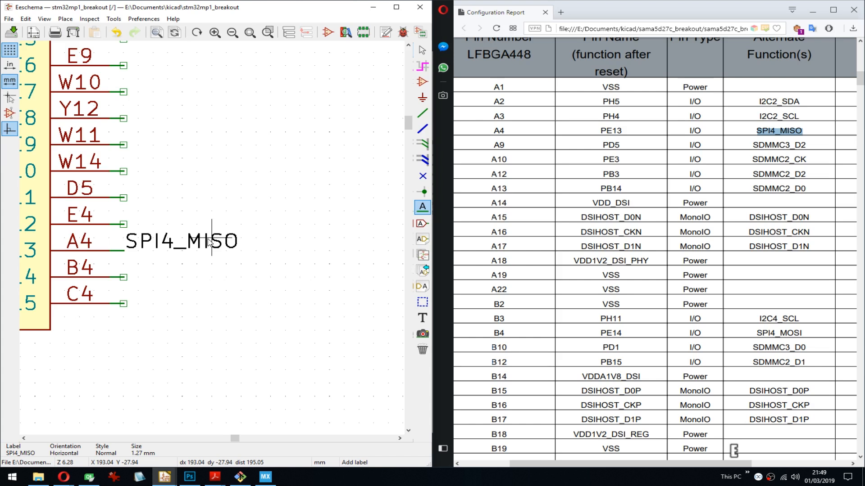
{"action": "double_click", "coordinate": [209, 242]}
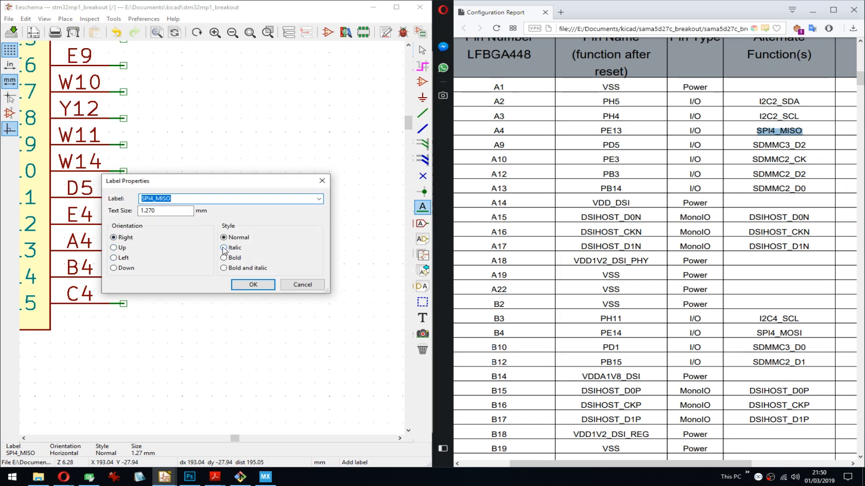
{"action": "key", "text": "Escape"}
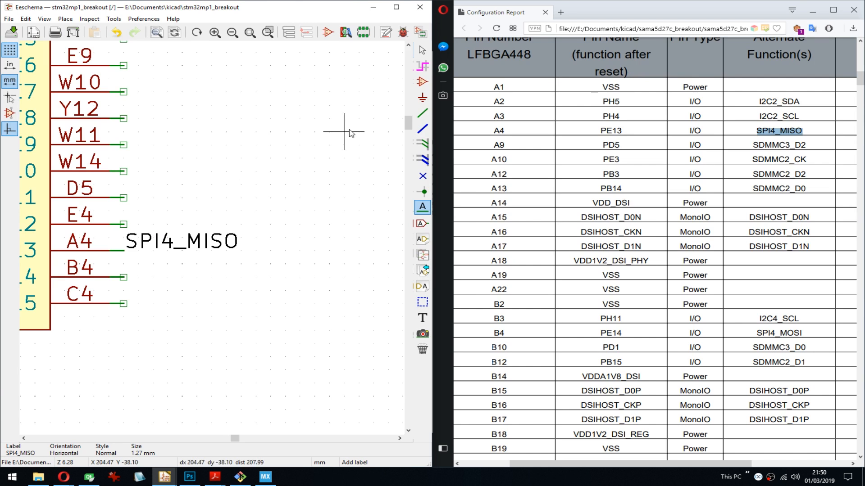
- Draw a short L-shaped dashed graphic line in the empty area beside the port PE unit
{"action": "left_click", "coordinate": [423, 302]}
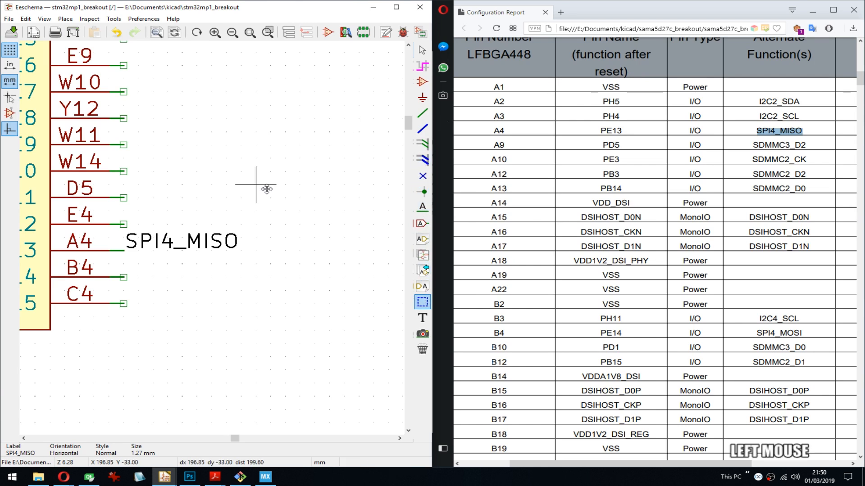
{"action": "left_click", "coordinate": [315, 184]}
{"action": "key", "text": "Escape"}
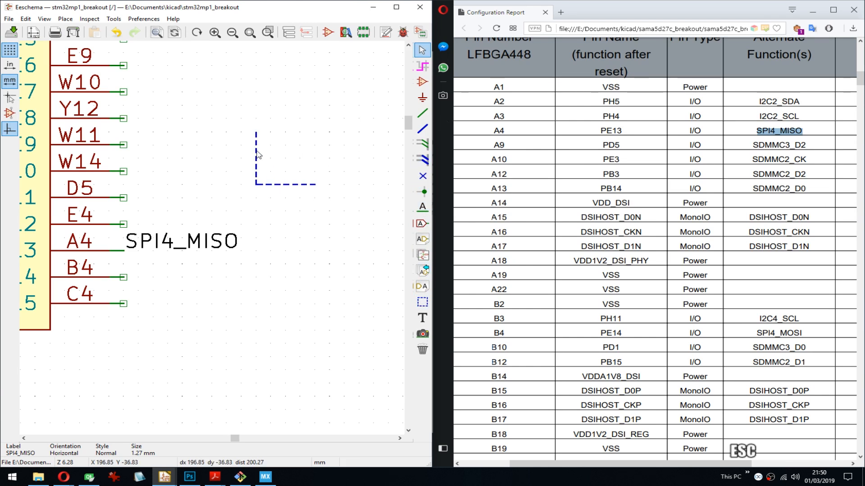
- Try out custom and predefined colors for the dashed line, then restore its default line style
{"action": "key", "text": "e"}
{"action": "left_click", "coordinate": [206, 234]}
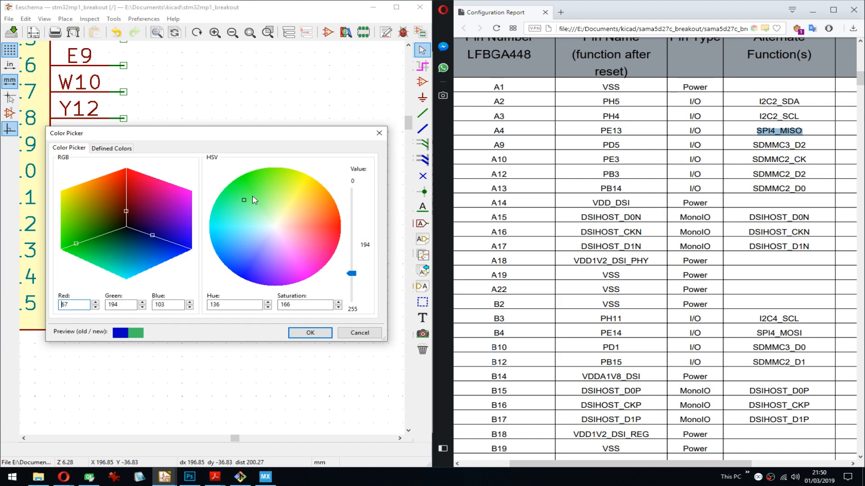
{"action": "mouse_move", "coordinate": [259, 214]}
{"action": "left_mouse_down"}
{"action": "mouse_move", "coordinate": [254, 241]}
{"action": "mouse_move", "coordinate": [274, 219]}
{"action": "left_mouse_up"}
{"action": "left_click", "coordinate": [109, 148]}
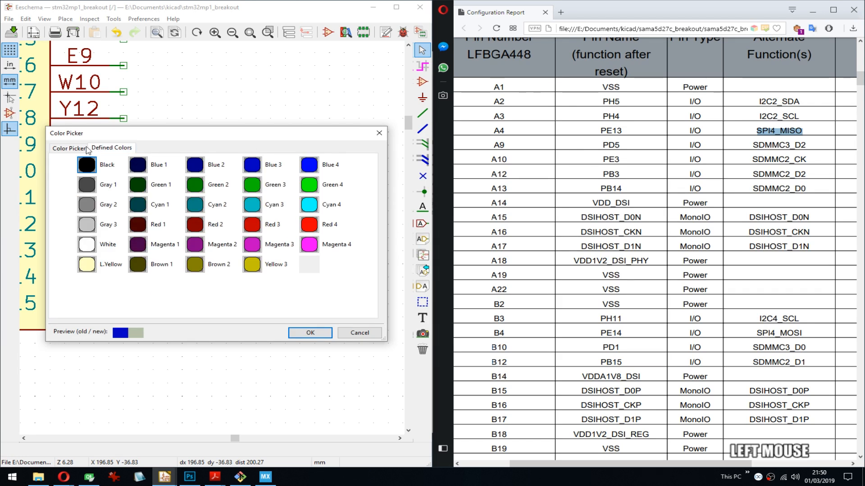
{"action": "left_click", "coordinate": [72, 148]}
{"action": "key", "text": "Escape"}
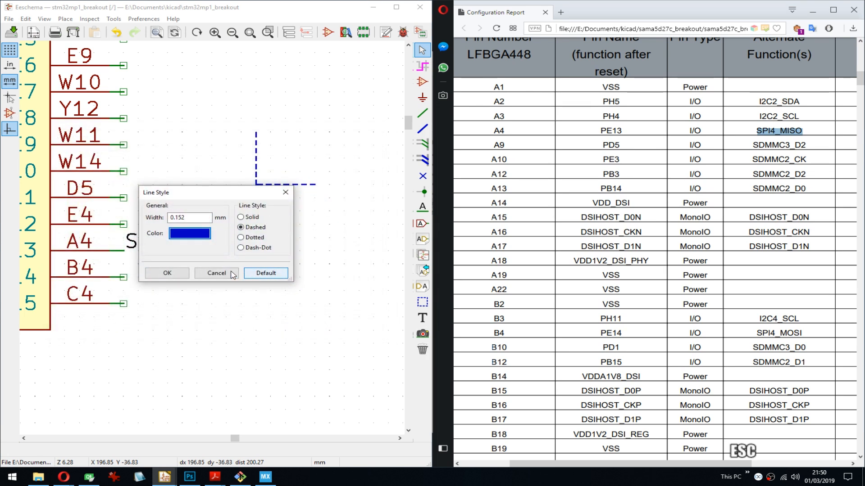
{"action": "left_click", "coordinate": [273, 273]}
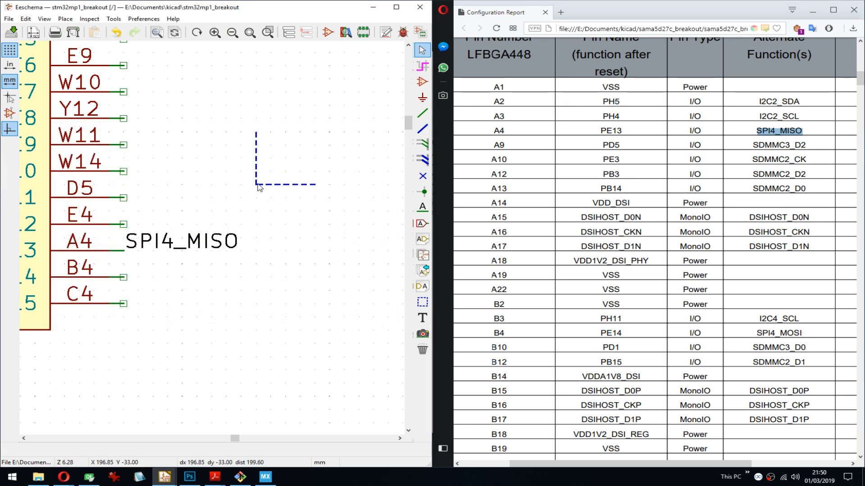
- Delete both segments of the dashed graphic line beside the port PE unit
{"action": "key", "text": "Delete"}
{"action": "left_click", "coordinate": [264, 211]}
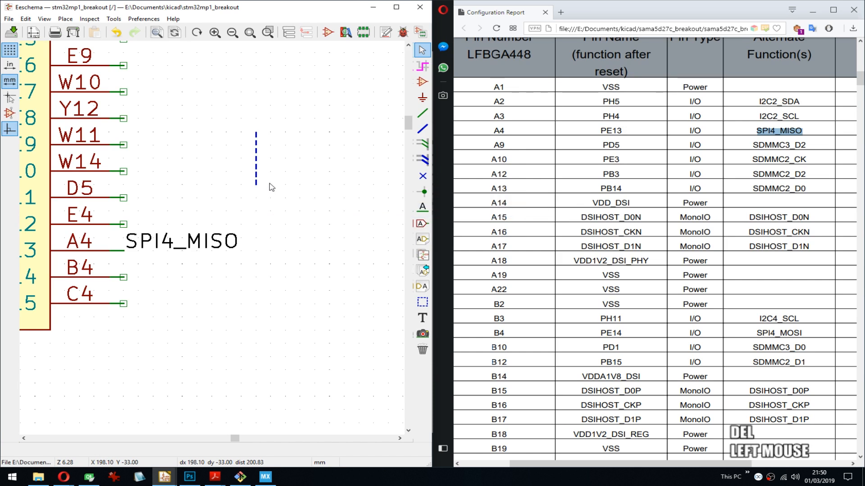
{"action": "key", "text": "Delete"}
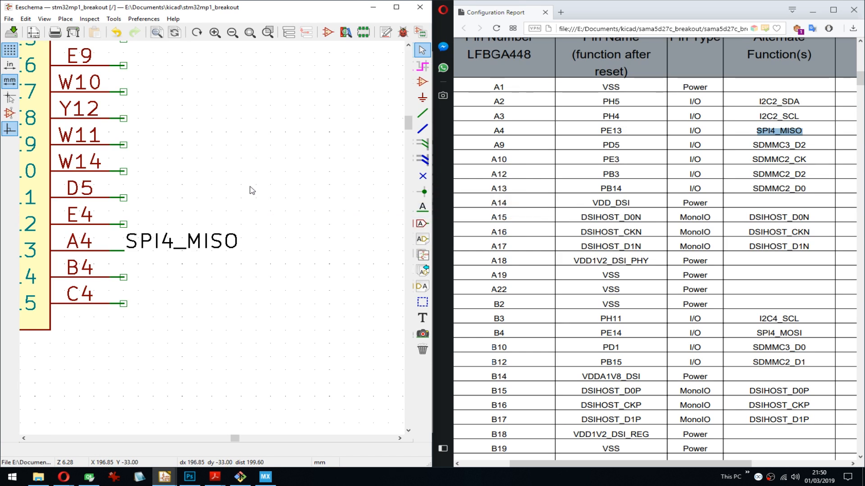
- Copy SDMMC3_D2 from the alternate function entry in the report's pin A9 row
{"action": "middle_click_drag", "start_coordinate": [291, 208], "coordinate": [291, 205]}
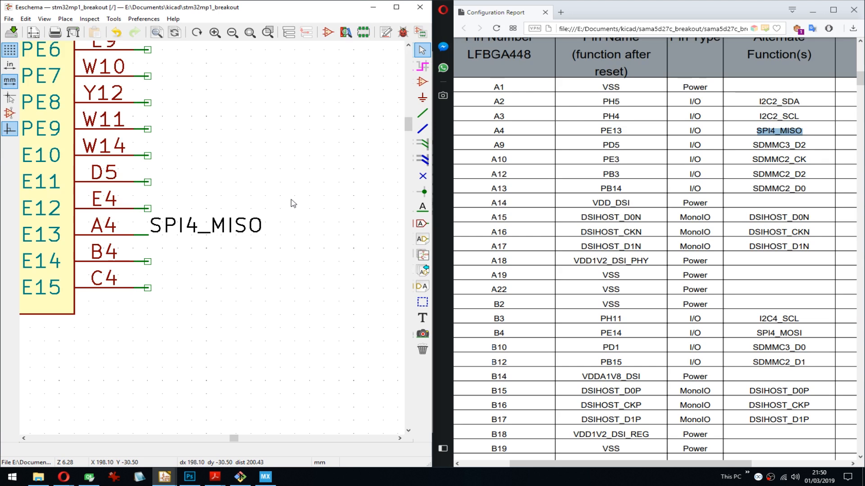
{"action": "double_click", "coordinate": [779, 144]}
{"action": "key", "text": "ctrl+c"}
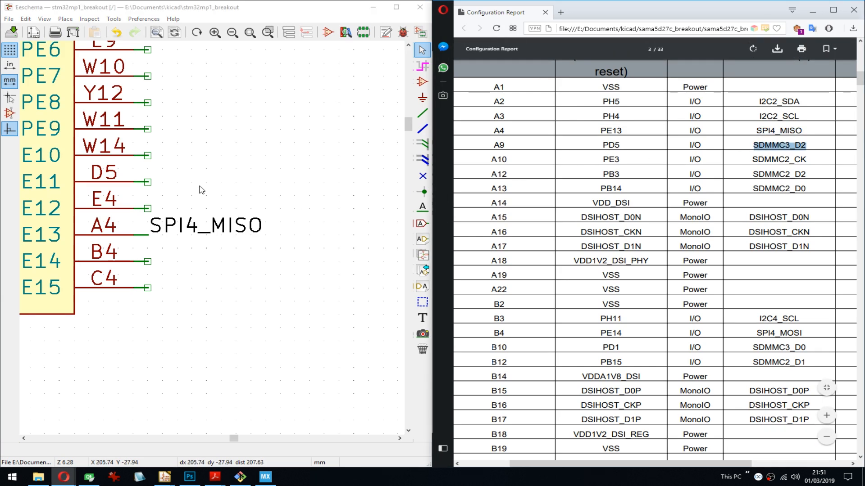
- Move the STM32MP1 port PD unit above the sheet border, beside the PH unit
{"action": "scroll", "coordinate": [199, 189], "scroll_direction": "down", "scroll_amount": 8}
{"action": "middle_click_drag", "start_coordinate": [114, 337], "coordinate": [209, 286]}
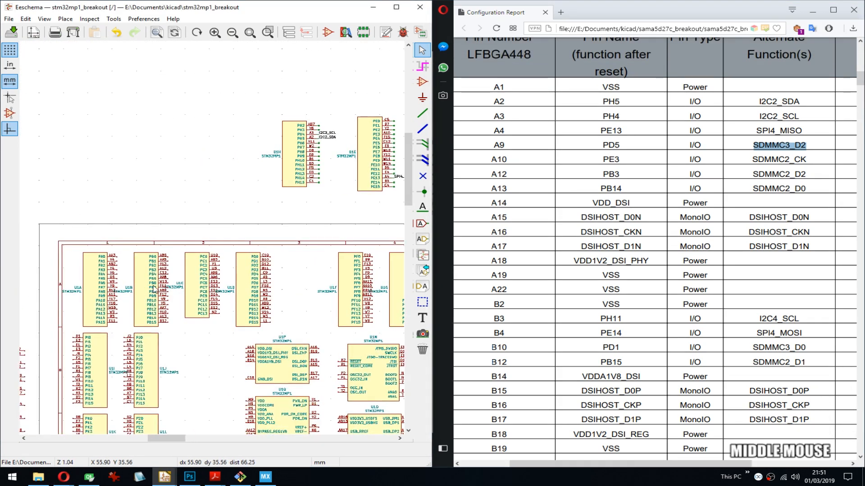
{"action": "left_click_drag", "start_coordinate": [257, 294], "coordinate": [219, 161]}
{"action": "left_click", "coordinate": [220, 161]}
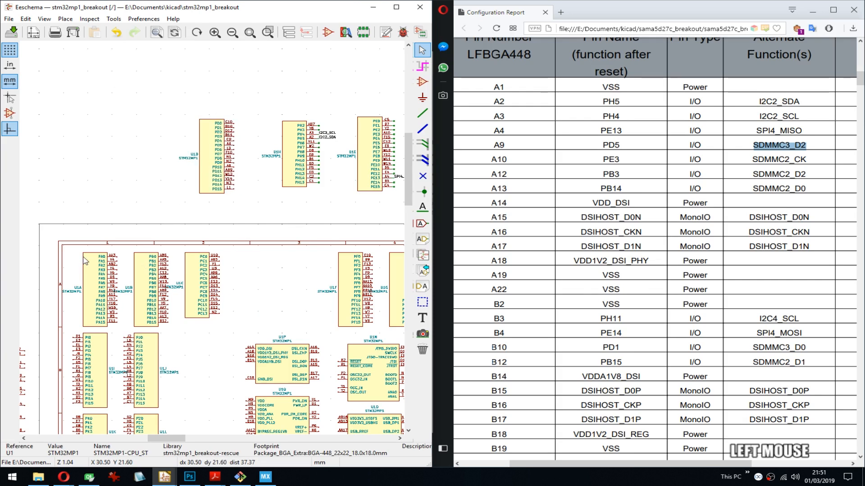
- Move the port PA, PB and PC units together as a block above the sheet border, beside the PD unit
{"action": "left_click_drag", "start_coordinate": [59, 247], "coordinate": [200, 294]}
{"action": "middle_click_drag", "start_coordinate": [126, 176], "coordinate": [181, 173]}
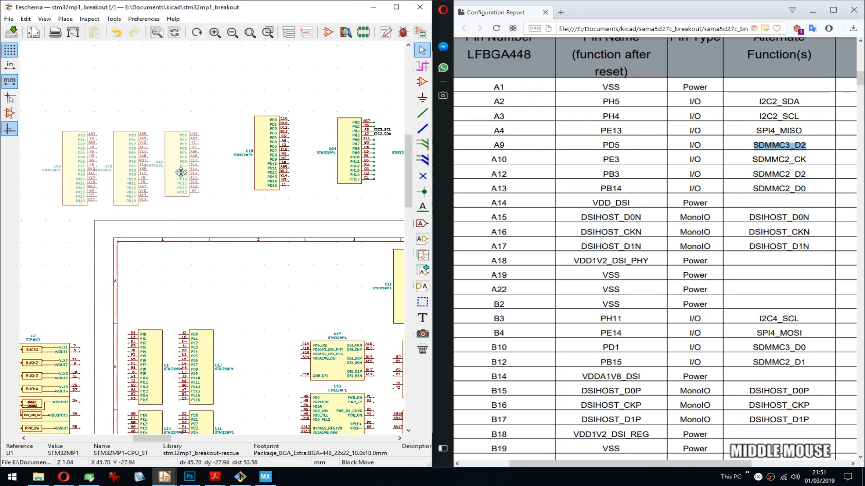
{"action": "left_click", "coordinate": [190, 164]}
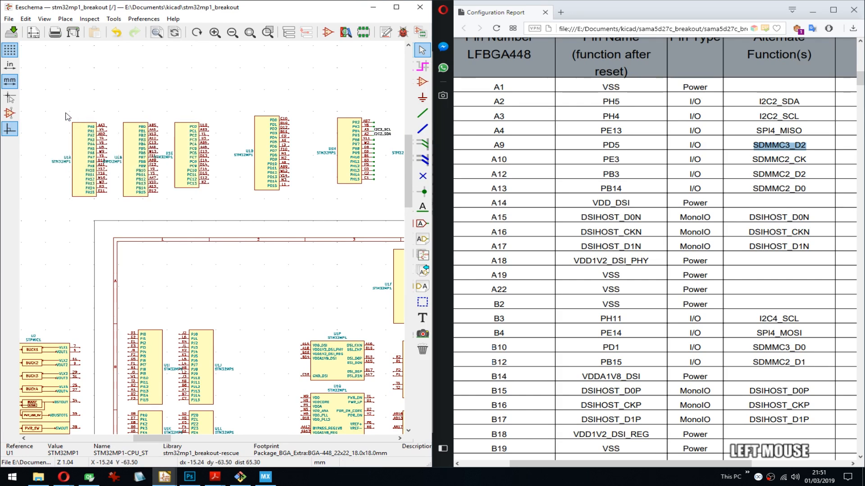
- Spread out the port PA, PB and PC units so there is room for labels beside each unit's pins
{"action": "left_click_drag", "start_coordinate": [66, 113], "coordinate": [141, 185]}
{"action": "left_click", "coordinate": [119, 183]}
{"action": "middle_click_drag", "start_coordinate": [86, 186], "coordinate": [208, 186]}
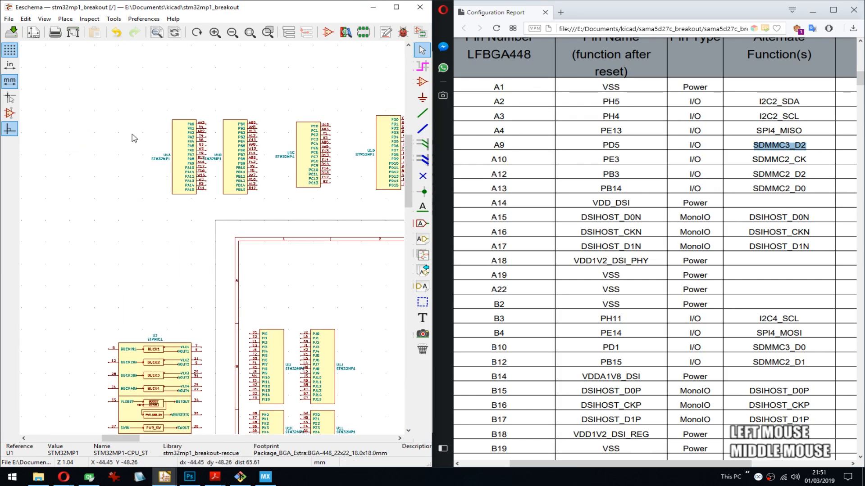
{"action": "left_click_drag", "start_coordinate": [132, 134], "coordinate": [188, 177]}
{"action": "left_click", "coordinate": [165, 177]}
- Draw short wire stubs from all pins PA0 to PA15 of the port PA unit
{"action": "scroll", "coordinate": [183, 130], "scroll_direction": "up", "scroll_amount": 1}
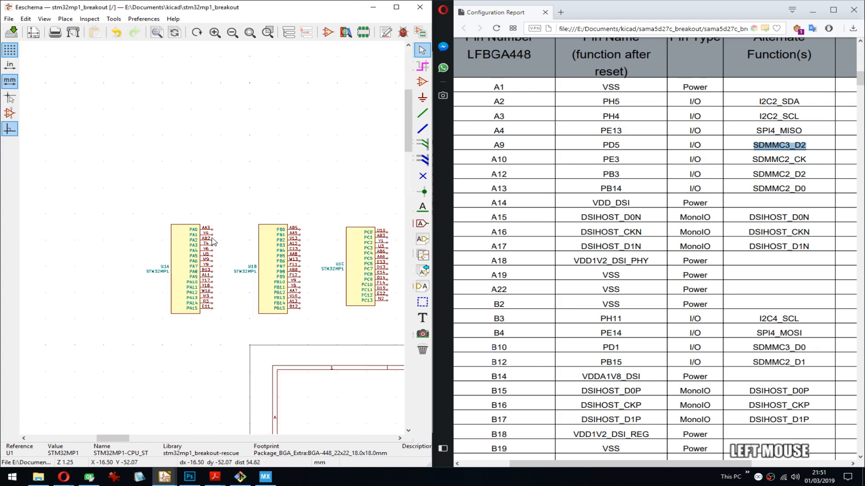
{"action": "scroll", "coordinate": [214, 242], "scroll_direction": "up", "scroll_amount": 7}
{"action": "key", "text": "w"}
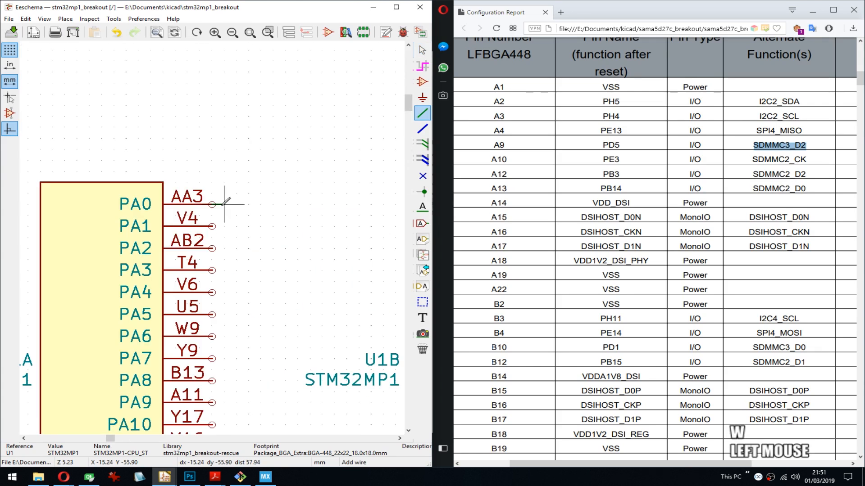
{"action": "key", "text": "Insert"}
{"action": "key", "text": "Insert"}
{"action": "key", "text": "Insert"}
{"action": "key", "text": "Insert"}
{"action": "middle_click_drag", "start_coordinate": [297, 315], "coordinate": [301, 154]}
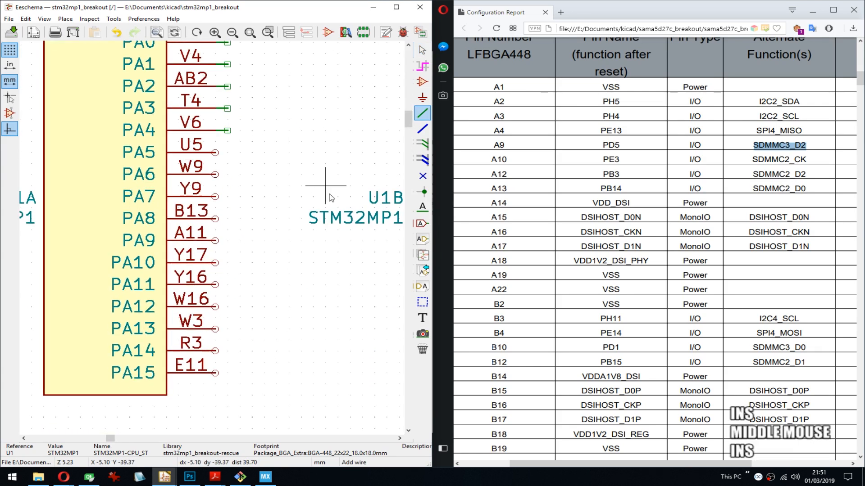
{"action": "key", "text": "Insert"}
{"action": "key", "text": "Insert"}
{"action": "key", "text": "Insert"}
{"action": "key", "text": "Insert"}
{"action": "key", "text": "Insert"}
{"action": "key", "text": "Insert"}
{"action": "key", "text": "Insert"}
{"action": "key", "text": "Insert"}
- Draw short wire stubs from all pins PB0 to PB15 of the port PB unit
{"action": "middle_click_drag", "start_coordinate": [336, 201], "coordinate": [183, 113]}
{"action": "left_click", "coordinate": [287, 79]}
{"action": "double_click", "coordinate": [298, 79]}
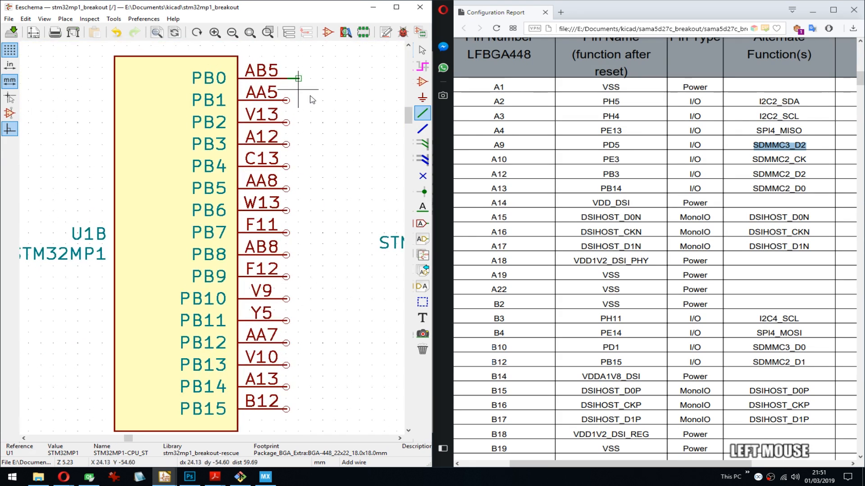
{"action": "key", "text": "Insert"}
{"action": "key", "text": "Insert"}
{"action": "key", "text": "Insert"}
{"action": "key", "text": "Insert"}
{"action": "key", "text": "Insert"}
{"action": "key", "text": "Insert"}
{"action": "key", "text": "Insert"}
{"action": "key", "text": "Insert"}
{"action": "key", "text": "Insert"}
{"action": "key", "text": "Insert"}
{"action": "middle_click_drag", "start_coordinate": [338, 293], "coordinate": [212, 211]}
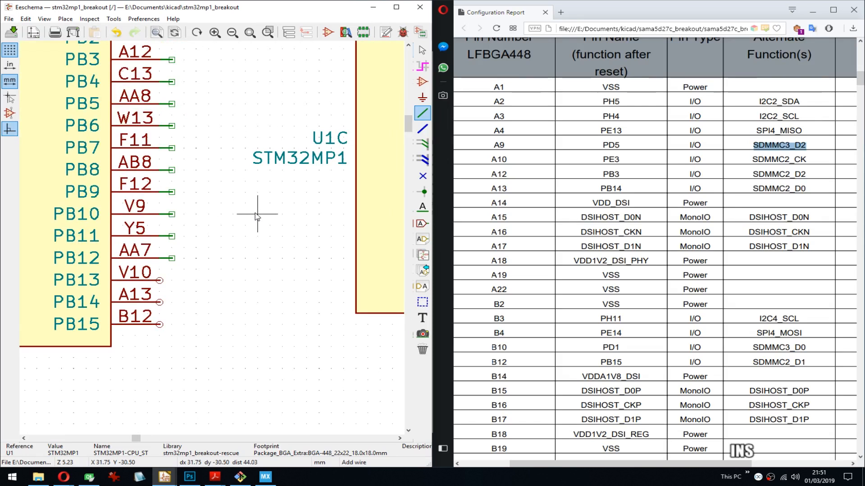
- Draw short wire stubs from all pins PC0 to PC13 of the port PC unit
{"action": "middle_click_drag", "start_coordinate": [332, 147], "coordinate": [283, 87]}
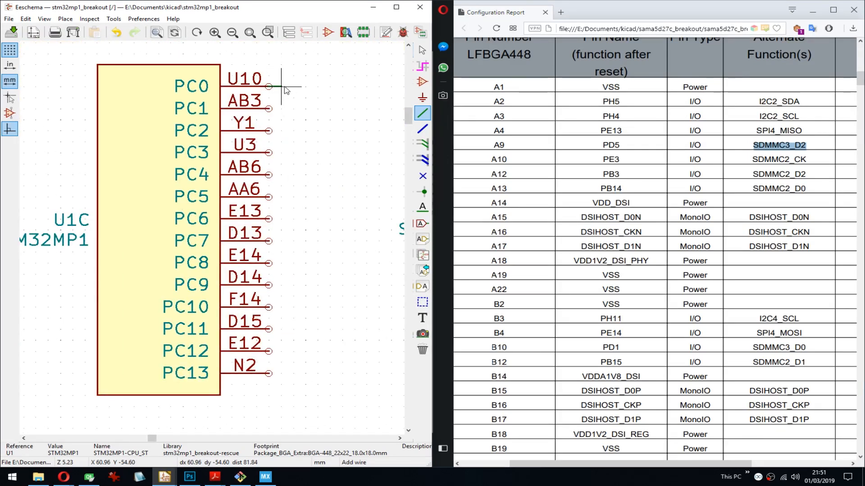
{"action": "left_click", "coordinate": [283, 87]}
{"action": "double_click", "coordinate": [281, 86]}
{"action": "key", "text": "Insert"}
{"action": "key", "text": "Insert"}
{"action": "key", "text": "Insert"}
{"action": "key", "text": "Insert"}
{"action": "key", "text": "Insert"}
{"action": "key", "text": "Insert"}
{"action": "key", "text": "Insert"}
{"action": "key", "text": "Insert"}
{"action": "key", "text": "Insert"}
{"action": "key", "text": "Insert"}
{"action": "key", "text": "Insert"}
{"action": "key", "text": "Insert"}
{"action": "key", "text": "Insert"}
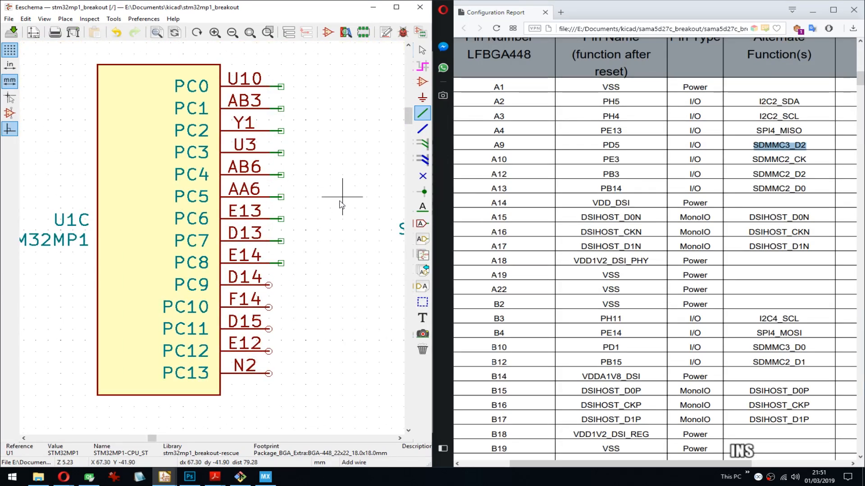
- Draw short wire stubs from all pins PD0 to PD15 of the port PD unit and save the schematic
{"action": "mouse_move", "coordinate": [343, 203]}
{"action": "middle_mouse_down"}
{"action": "mouse_move", "coordinate": [139, 237]}
{"action": "mouse_move", "coordinate": [211, 75]}
{"action": "middle_mouse_up"}
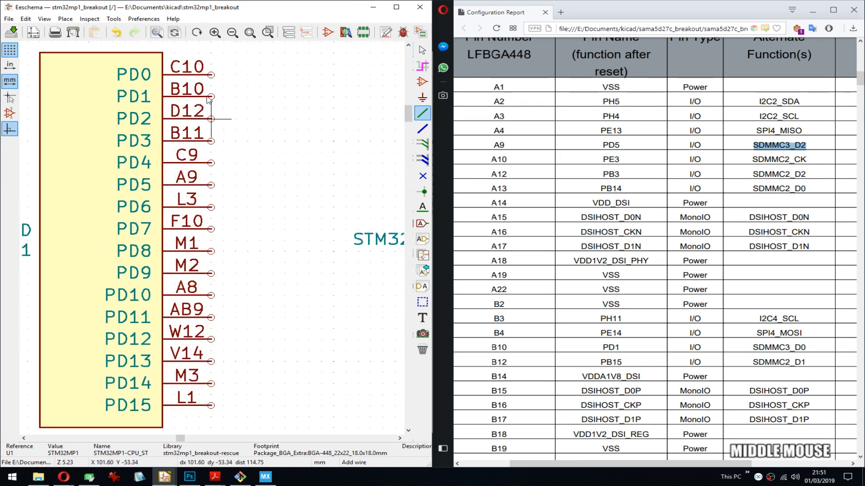
{"action": "left_click", "coordinate": [211, 74]}
{"action": "double_click", "coordinate": [223, 74]}
{"action": "key", "text": "Insert"}
{"action": "key", "text": "Insert"}
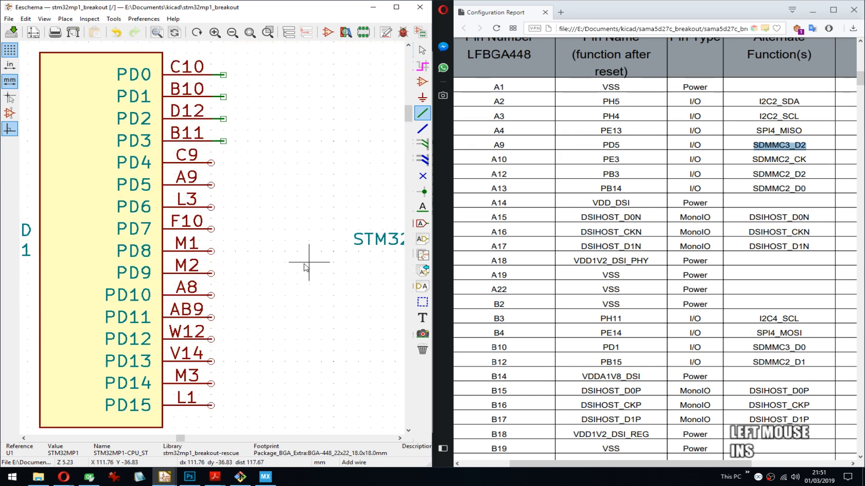
{"action": "key", "text": "Insert"}
{"action": "key", "text": "Insert"}
{"action": "key", "text": "Insert"}
{"action": "key", "text": "Insert"}
{"action": "key", "text": "Insert"}
{"action": "key", "text": "Insert"}
{"action": "key", "text": "Insert"}
{"action": "key", "text": "Insert"}
{"action": "key", "text": "Insert"}
{"action": "key", "text": "Insert"}
{"action": "key", "text": "Insert"}
{"action": "key", "text": "Insert"}
{"action": "key", "text": "Insert"}
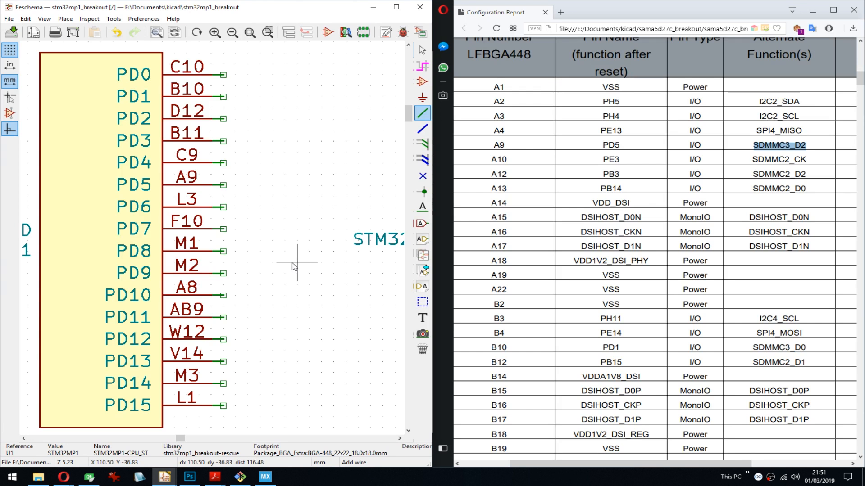
{"action": "key", "text": "ctrl+s"}
{"action": "left_click", "coordinate": [422, 317]}
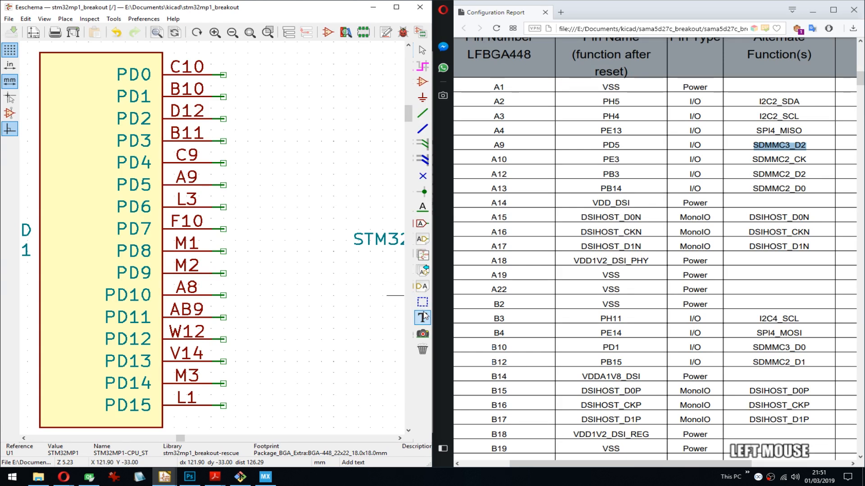
{"action": "left_click", "coordinate": [224, 184]}
{"action": "key", "text": "ctrl+c"}
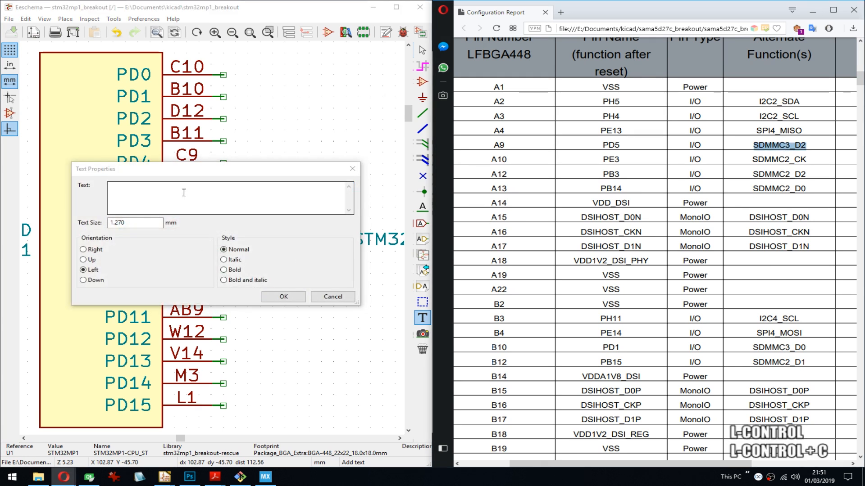
{"action": "left_click", "coordinate": [183, 193]}
{"action": "key", "text": "ctrl+v"}
{"action": "left_click", "coordinate": [283, 296]}
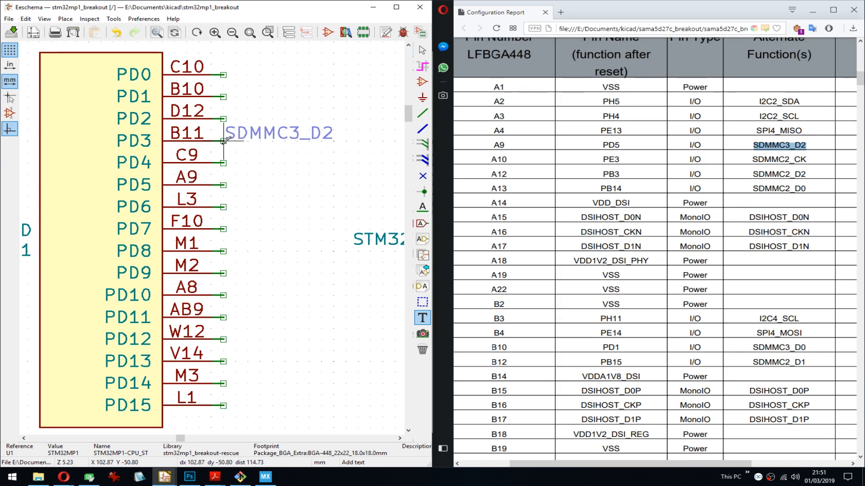
{"action": "left_click", "coordinate": [224, 185]}
{"action": "key", "text": "e"}
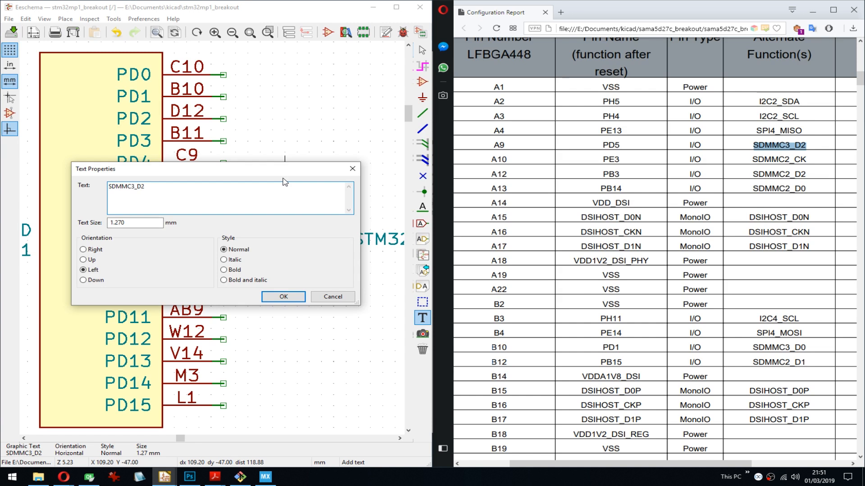
{"action": "key", "text": "Escape"}
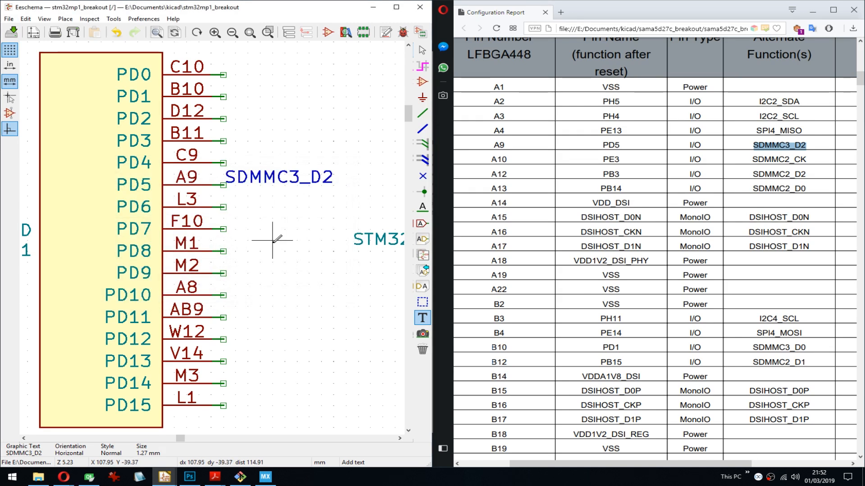
{"action": "key", "text": "Delete"}
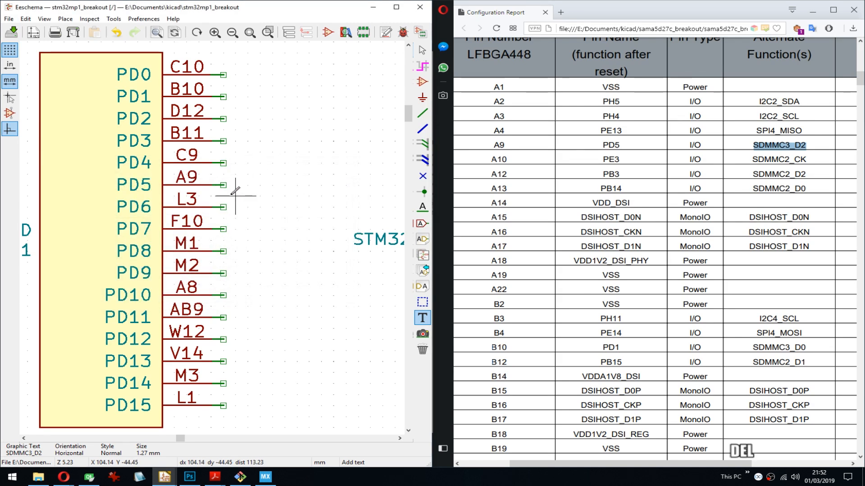
{"action": "left_click", "coordinate": [424, 319]}
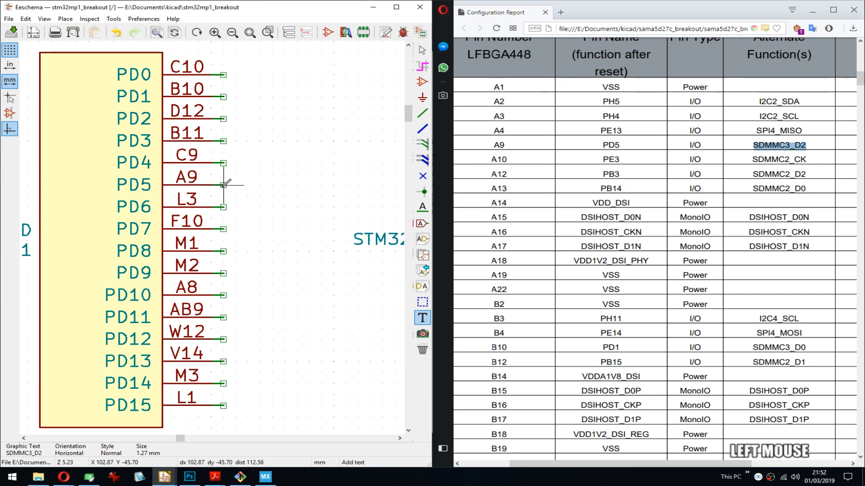
{"action": "left_click", "coordinate": [224, 186]}
{"action": "key", "text": "Escape"}
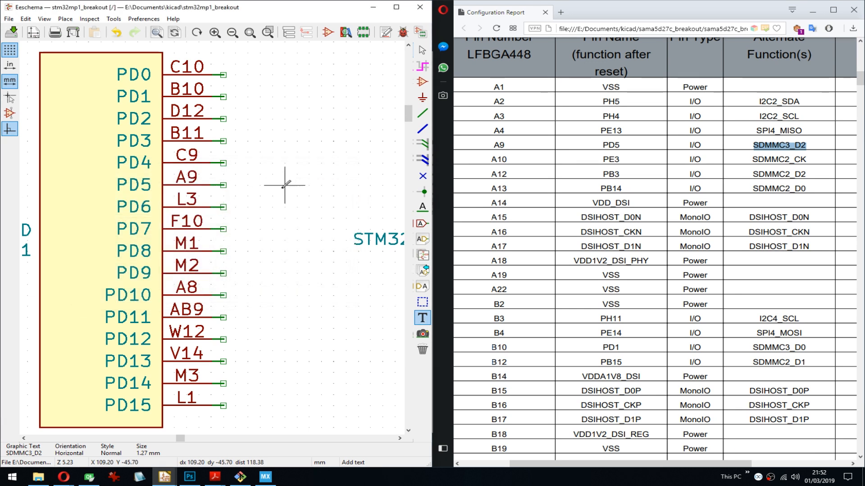
- Place the net label SDMMC3_D2 on the wire stub of pin PD5
{"action": "key", "text": "l"}
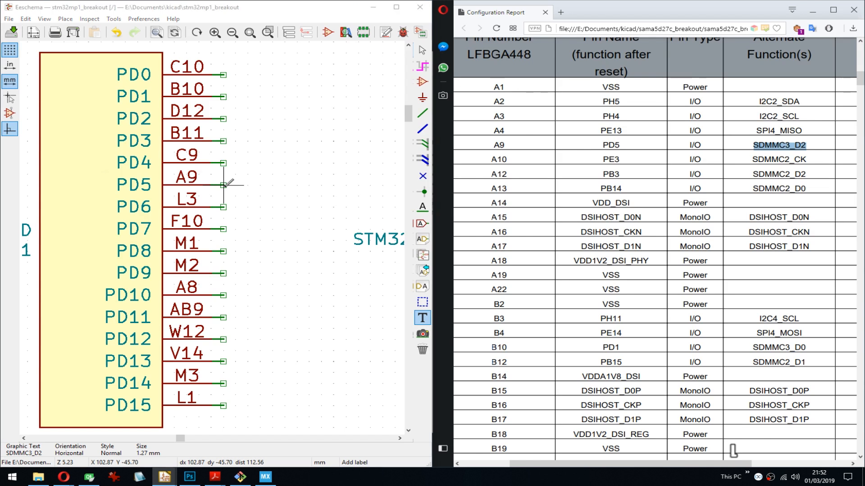
{"action": "key", "text": "ctrl+v"}
{"action": "key", "text": "Return"}
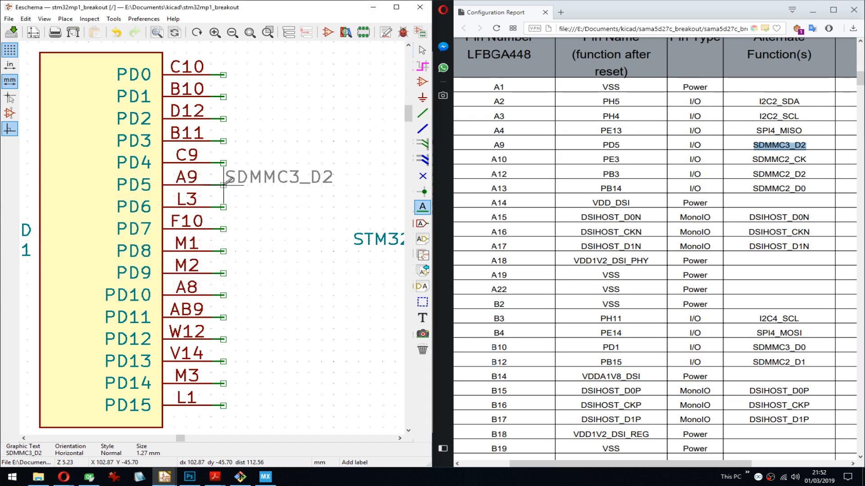
{"action": "left_click", "coordinate": [224, 185]}
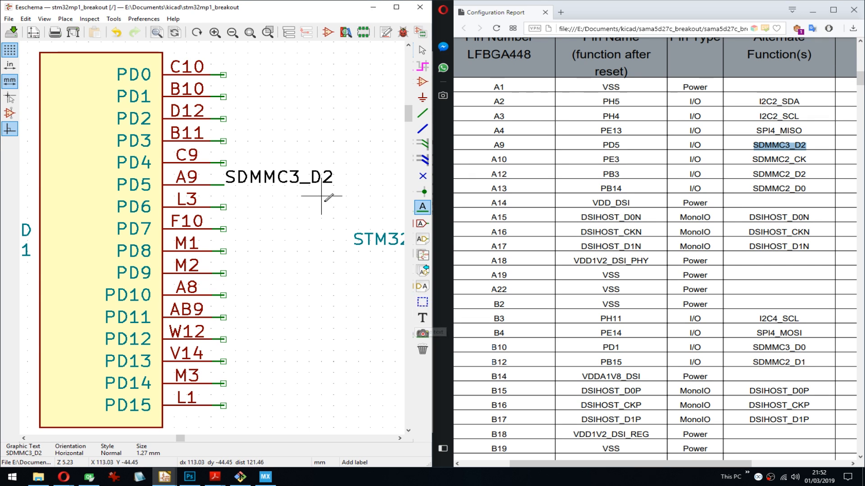
- Copy SDMMC2_CK from the configuration report and place it as a net label on the PE3 wire stub
{"action": "middle_click_drag", "start_coordinate": [326, 205], "coordinate": [241, 210]}
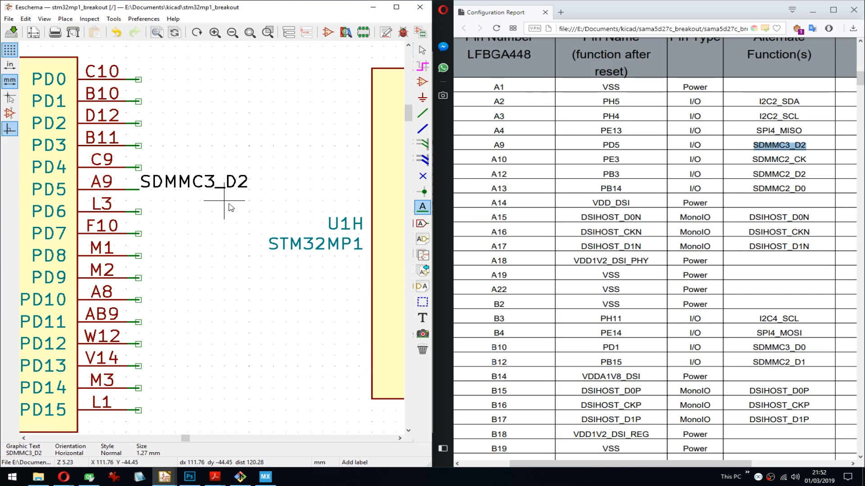
{"action": "middle_click_drag", "start_coordinate": [250, 203], "coordinate": [237, 149]}
{"action": "double_click", "coordinate": [774, 160]}
{"action": "key", "text": "ctrl+c"}
{"action": "left_click", "coordinate": [267, 146]}
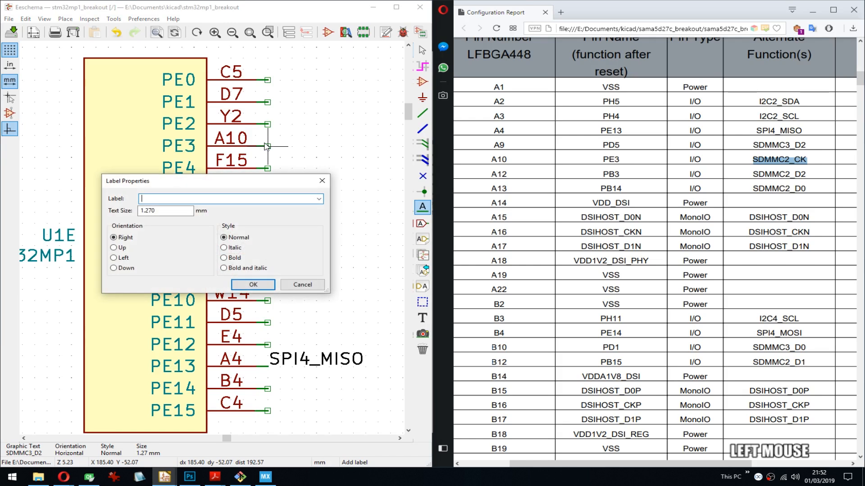
{"action": "key", "text": "ctrl+v"}
{"action": "key", "text": "Return"}
- Copy SDMMC2_D2 from the configuration report and place it as a net label on the PB3 wire stub
{"action": "double_click", "coordinate": [784, 175]}
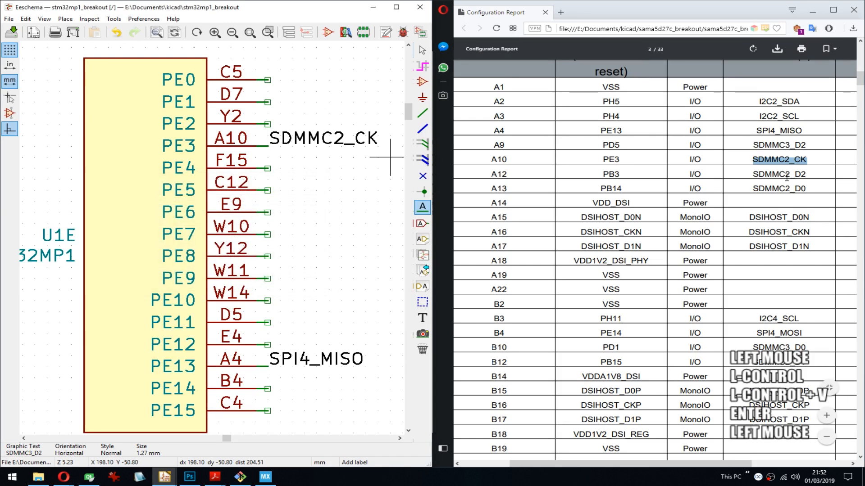
{"action": "key", "text": "ctrl+c"}
{"action": "mouse_move", "coordinate": [135, 194]}
{"action": "middle_mouse_down"}
{"action": "mouse_move", "coordinate": [387, 221]}
{"action": "mouse_move", "coordinate": [217, 229]}
{"action": "mouse_move", "coordinate": [387, 209]}
{"action": "middle_mouse_up"}
{"action": "middle_click_drag", "start_coordinate": [83, 206], "coordinate": [309, 203]}
{"action": "middle_click_drag", "start_coordinate": [127, 209], "coordinate": [251, 196]}
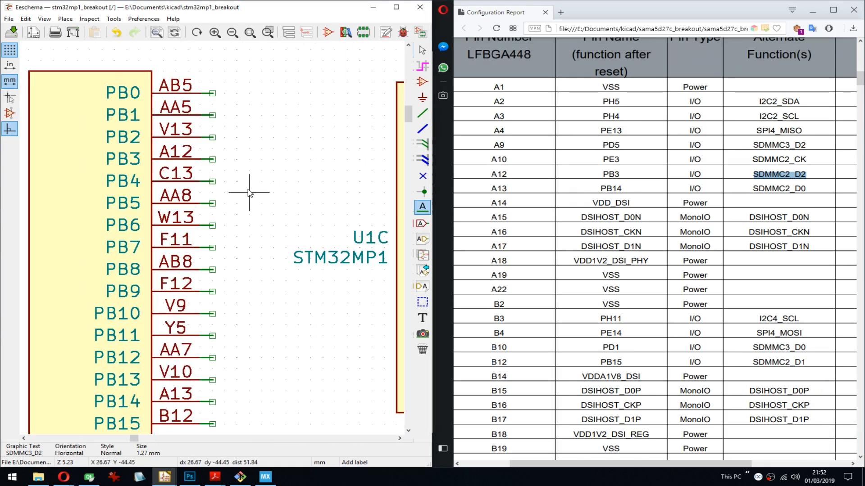
{"action": "left_click", "coordinate": [213, 160]}
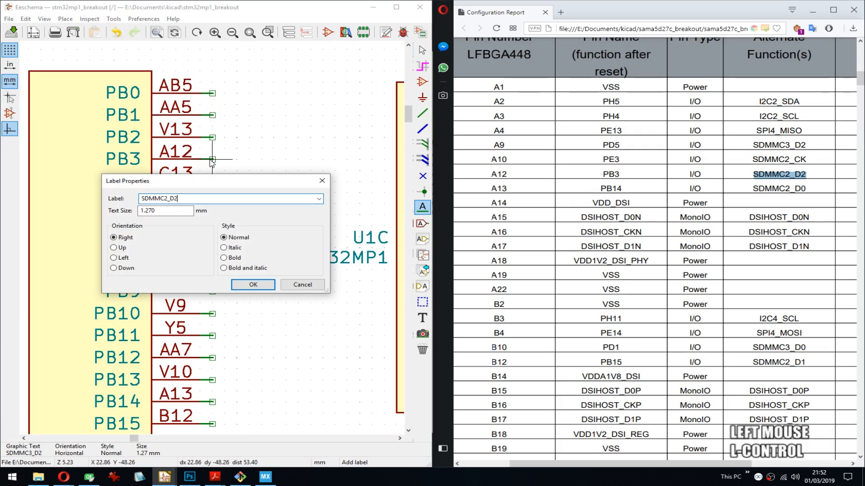
{"action": "key", "text": "ctrl+v"}
{"action": "key", "text": "Return"}
{"action": "left_click", "coordinate": [213, 159]}
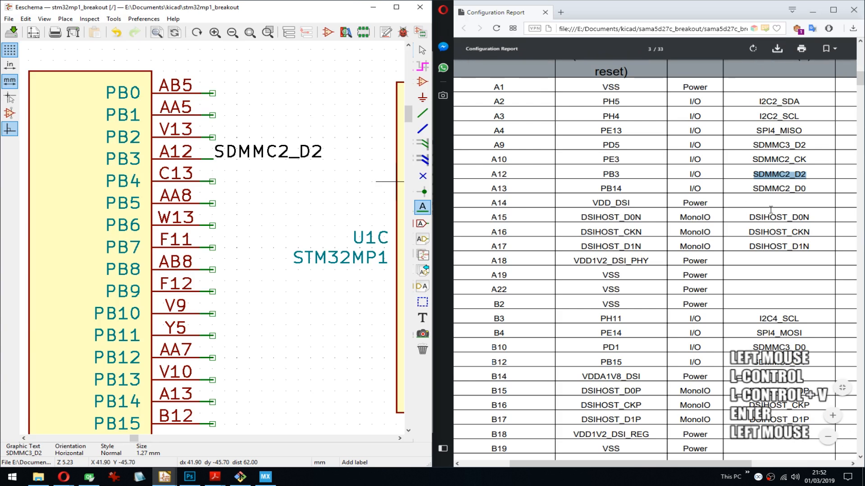
- Copy SDMMC2_D0 from the configuration report and place it as a net label on the PB14 wire stub
{"action": "double_click", "coordinate": [792, 189]}
{"action": "key", "text": "ctrl+c"}
{"action": "middle_click_drag", "start_coordinate": [285, 313], "coordinate": [272, 215]}
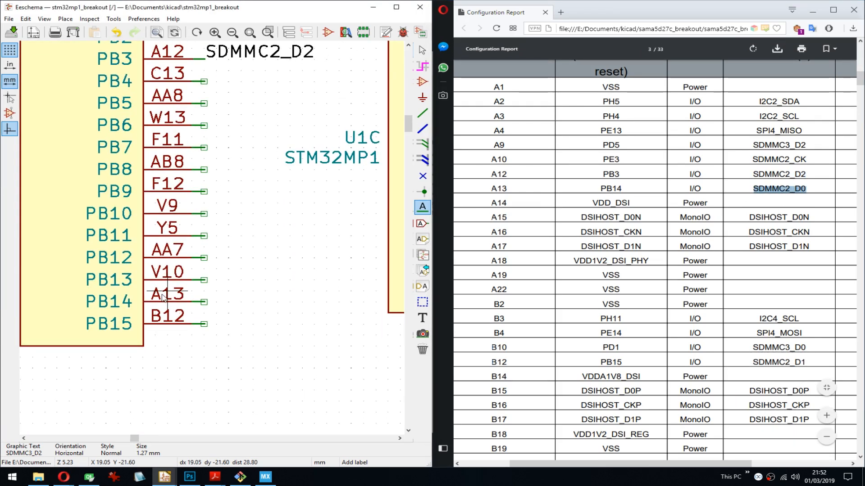
{"action": "left_click", "coordinate": [205, 302]}
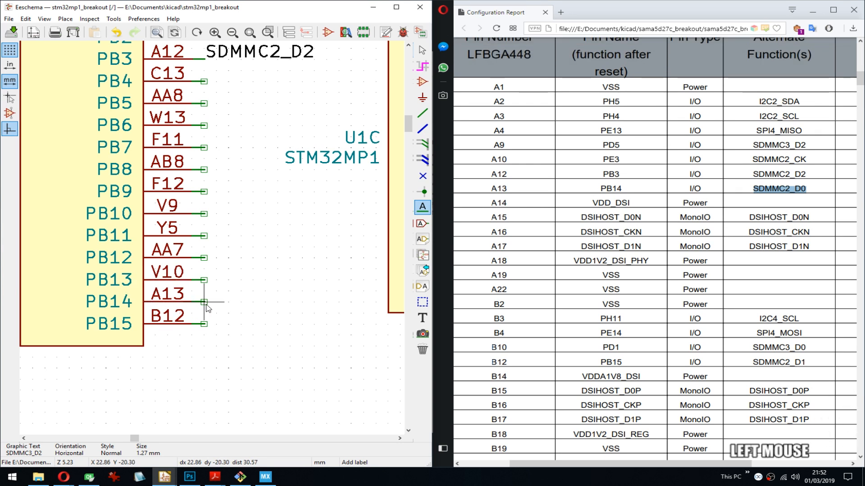
{"action": "key", "text": "ctrl+v"}
{"action": "key", "text": "Return"}
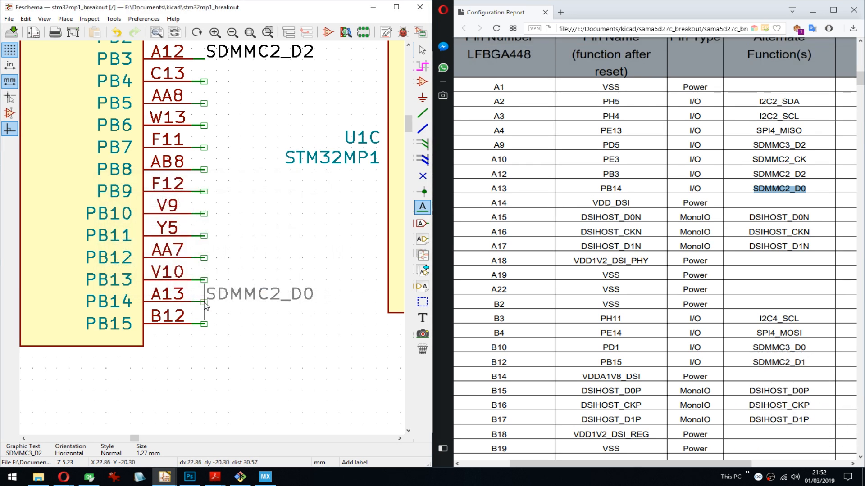
{"action": "left_click", "coordinate": [204, 304]}
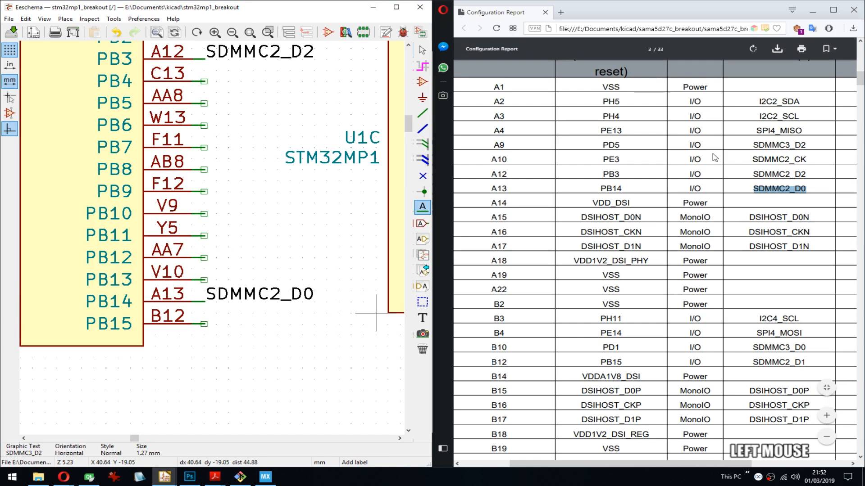
- Copy DSIHOST_D0N from the configuration report and move the DSI unit U1P up and away from unit U1Q
{"action": "double_click", "coordinate": [769, 218]}
{"action": "key", "text": "ctrl+c"}
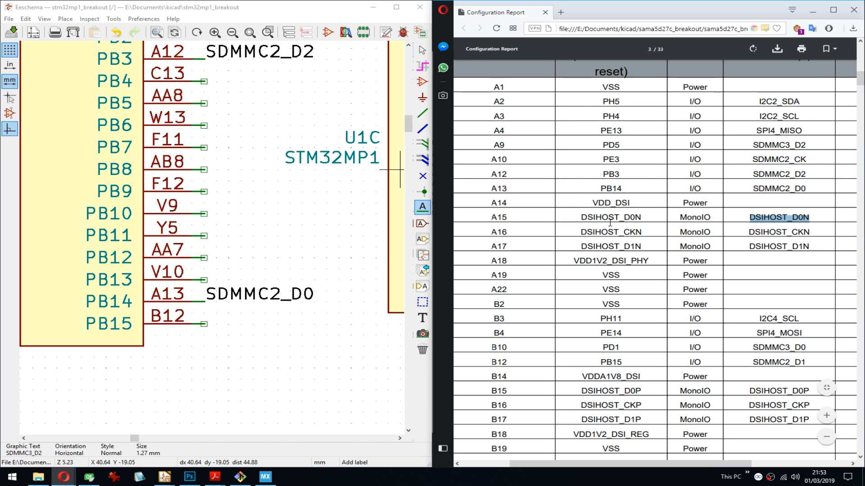
{"action": "middle_click_drag", "start_coordinate": [337, 149], "coordinate": [253, 190]}
{"action": "scroll", "coordinate": [209, 236], "scroll_direction": "down", "scroll_amount": 4}
{"action": "middle_click_drag", "start_coordinate": [283, 420], "coordinate": [297, 129]}
{"action": "middle_click_drag", "start_coordinate": [300, 238], "coordinate": [173, 234]}
{"action": "middle_click_drag", "start_coordinate": [316, 205], "coordinate": [252, 231]}
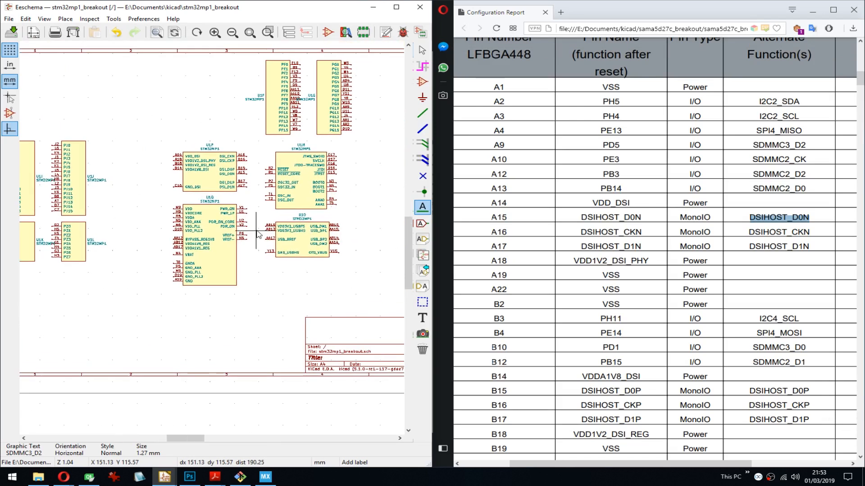
{"action": "scroll", "coordinate": [206, 170], "scroll_direction": "up", "scroll_amount": 4}
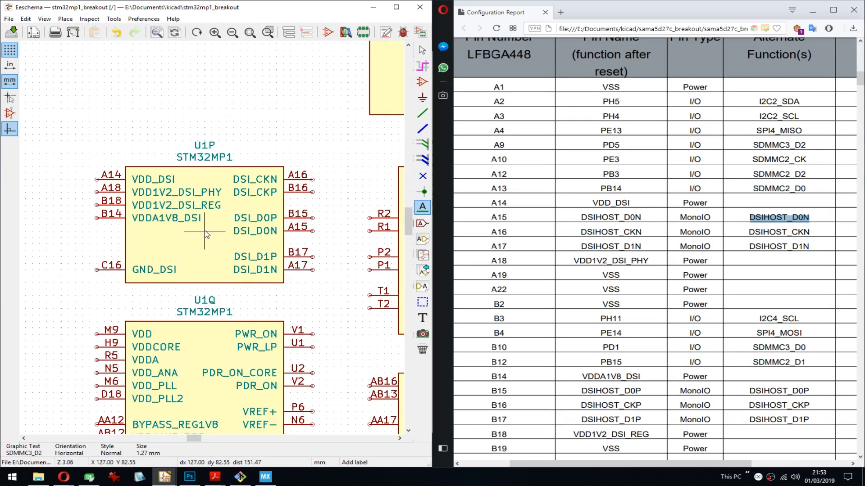
{"action": "left_click", "coordinate": [195, 228]}
{"action": "left_click", "coordinate": [138, 176]}
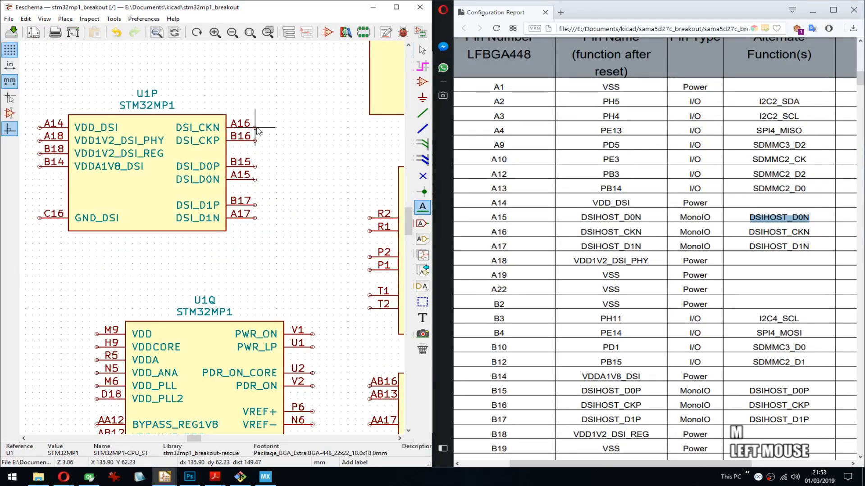
- Draw short wire stubs from the six DSI signal pins of U1P and delete the stray segments that touch no pin
{"action": "key", "text": "w"}
{"action": "double_click", "coordinate": [262, 128]}
{"action": "key", "text": "Insert"}
{"action": "key", "text": "Insert"}
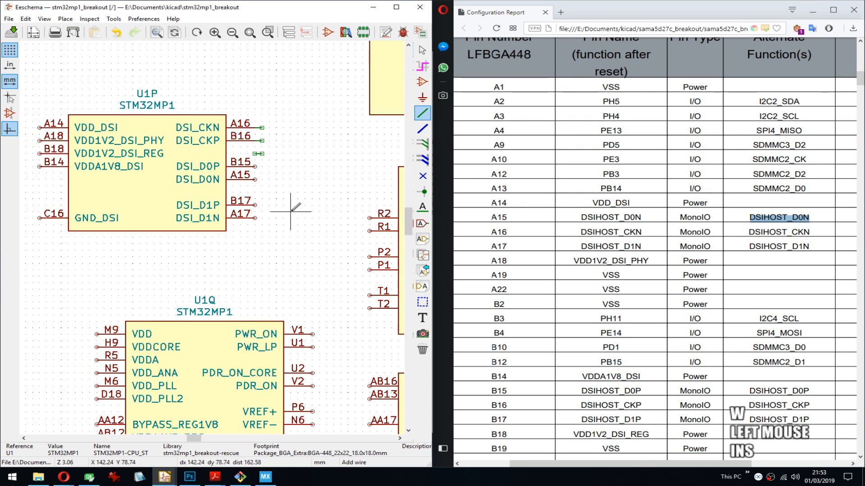
{"action": "key", "text": "Insert"}
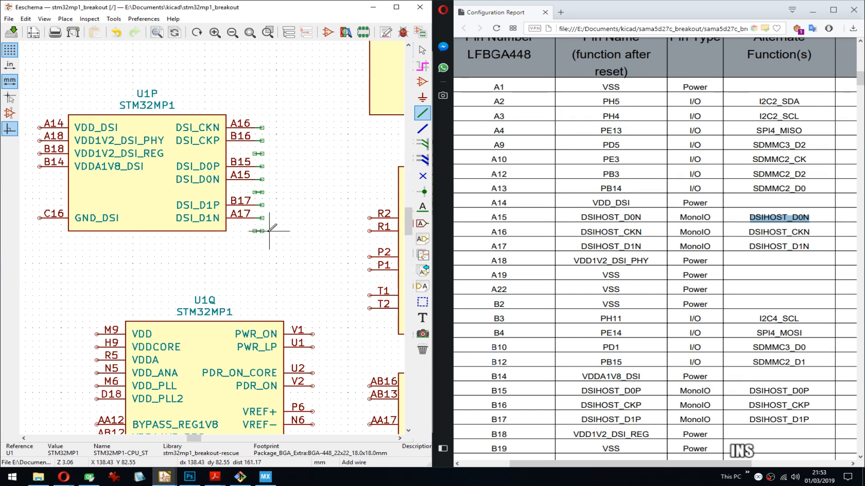
{"action": "key", "text": "Delete"}
{"action": "key", "text": "Delete"}
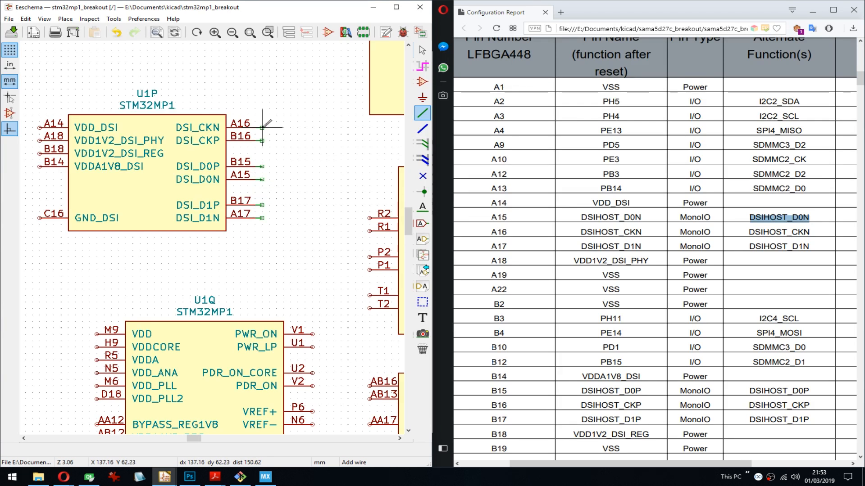
- Place the net label DSIHOST_D0N on the wire stub of U1P pin A15, DSI_D0N
{"action": "left_click", "coordinate": [262, 179]}
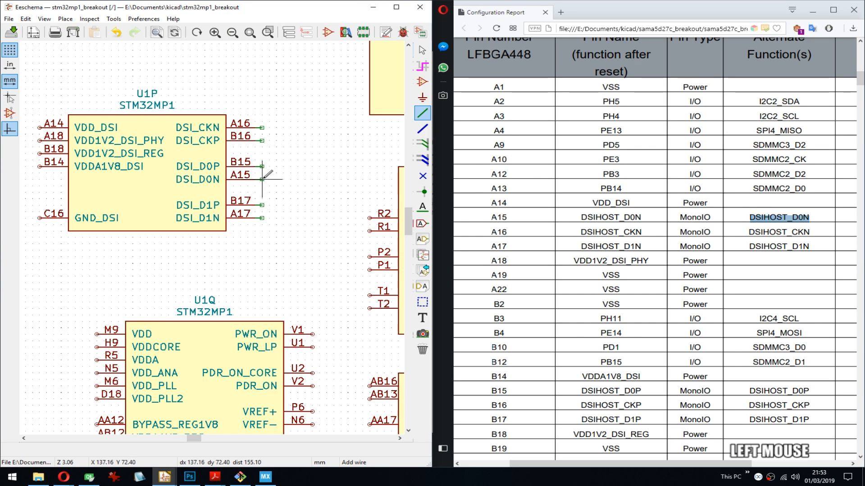
{"action": "key", "text": "ctrl+v"}
{"action": "key", "text": "Escape"}
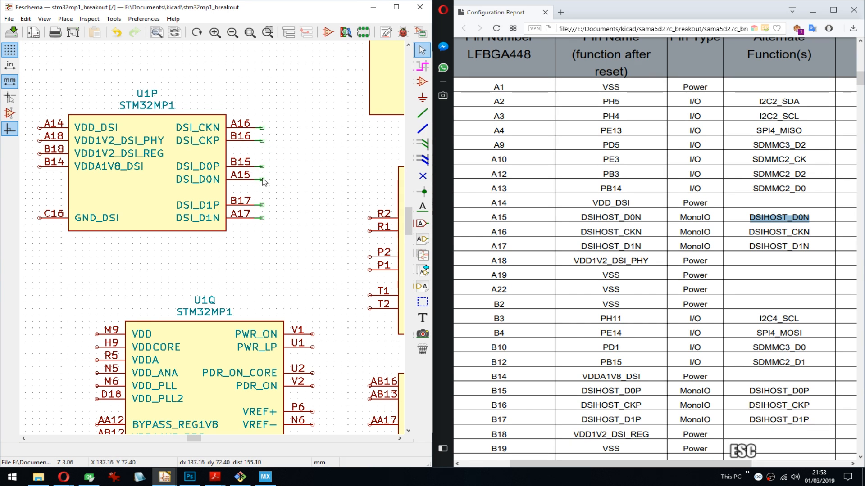
{"action": "key", "text": "l"}
{"action": "key", "text": "ctrl+v"}
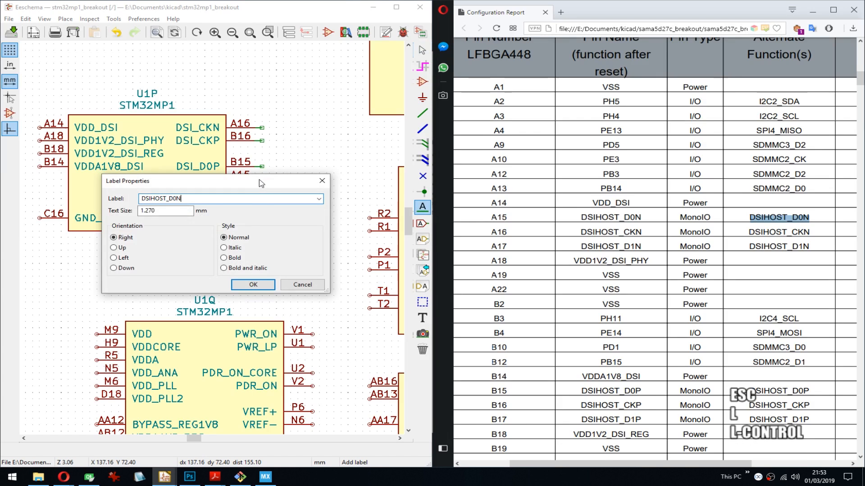
{"action": "key", "text": "Return"}
{"action": "left_click", "coordinate": [262, 174]}
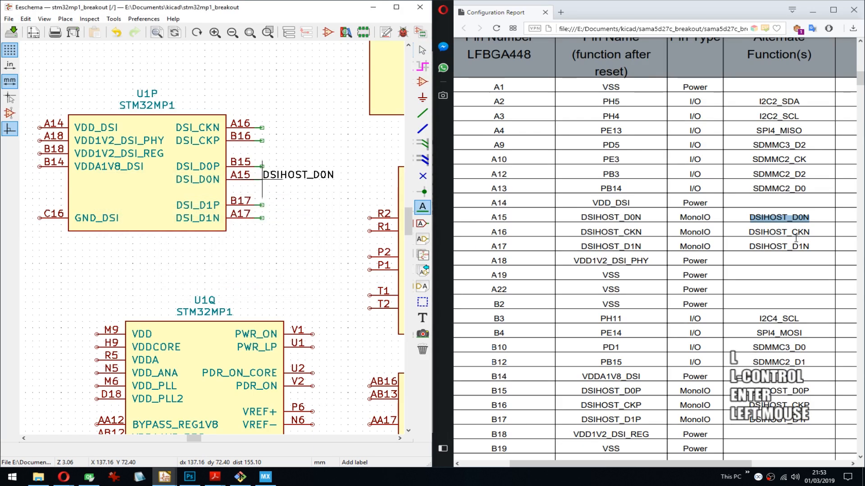
- Try to label the wire stub of U1P pin A16, DSI_CKN, with DSIHOST_CKN copied from the configuration report
{"action": "double_click", "coordinate": [756, 232]}
{"action": "key", "text": "ctrl+c"}
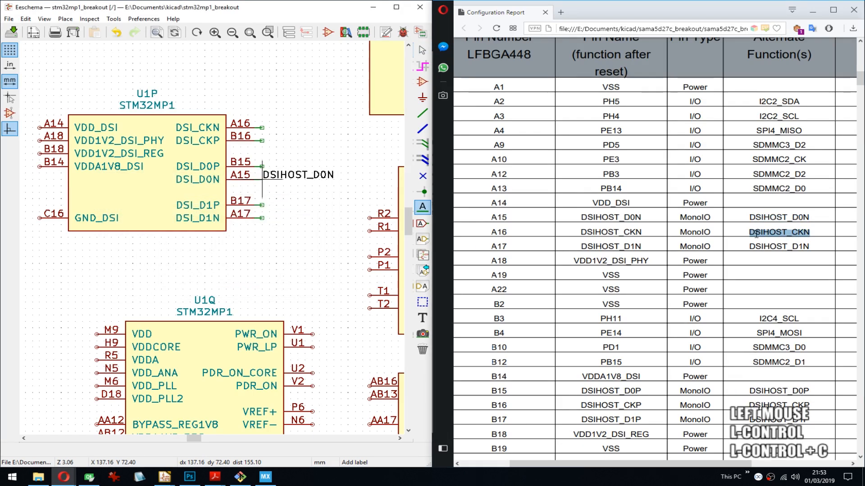
{"action": "left_click", "coordinate": [262, 128]}
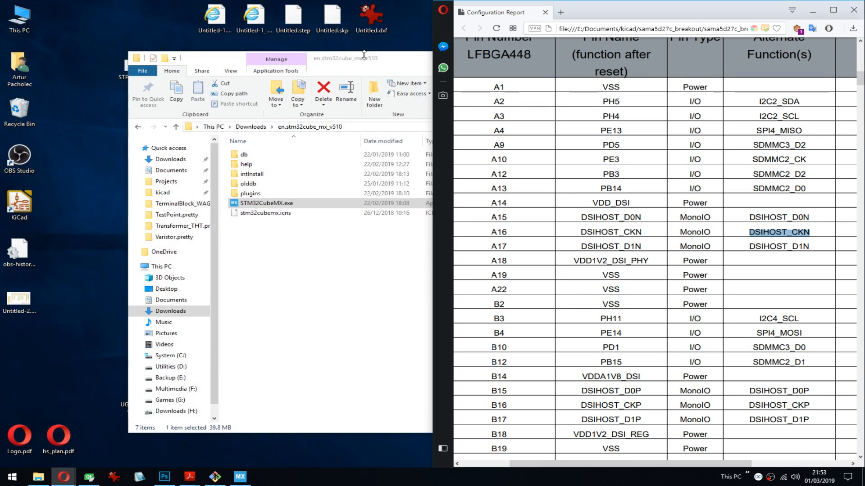
- Start KiCad again, open the stm32mp1_breakout schematic and tile its editor beside the configuration report
{"action": "left_click", "coordinate": [28, 201]}
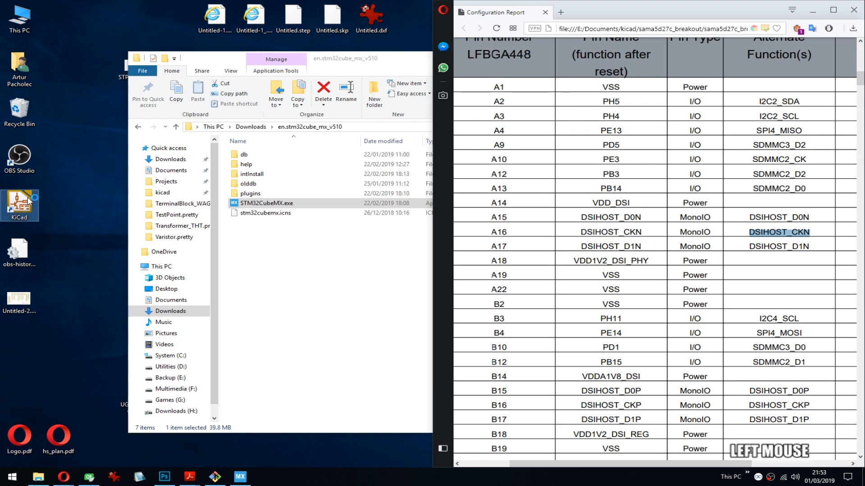
{"action": "left_click", "coordinate": [28, 201]}
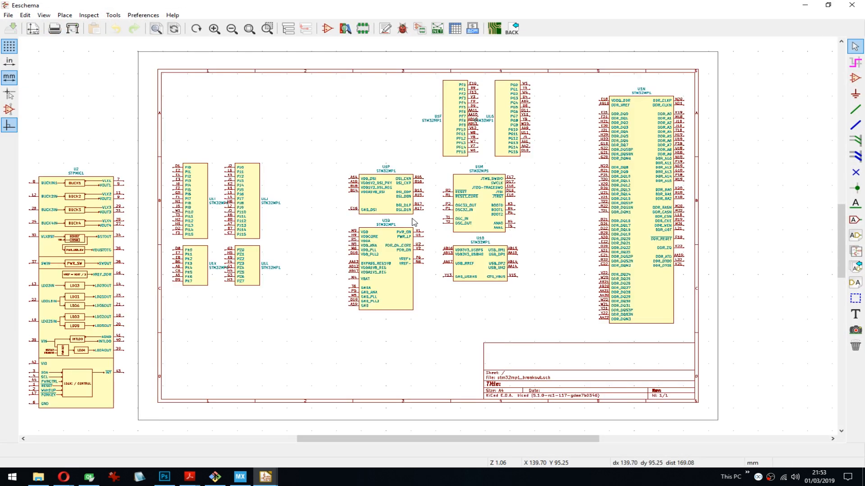
{"action": "scroll", "coordinate": [414, 222], "scroll_direction": "down", "scroll_amount": 2}
{"action": "middle_click_drag", "start_coordinate": [414, 184], "coordinate": [404, 232]}
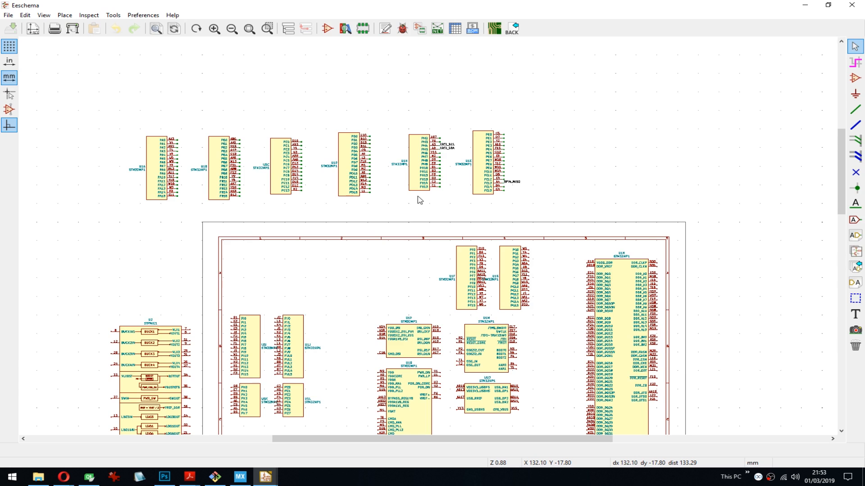
{"action": "key", "text": "super+Left"}
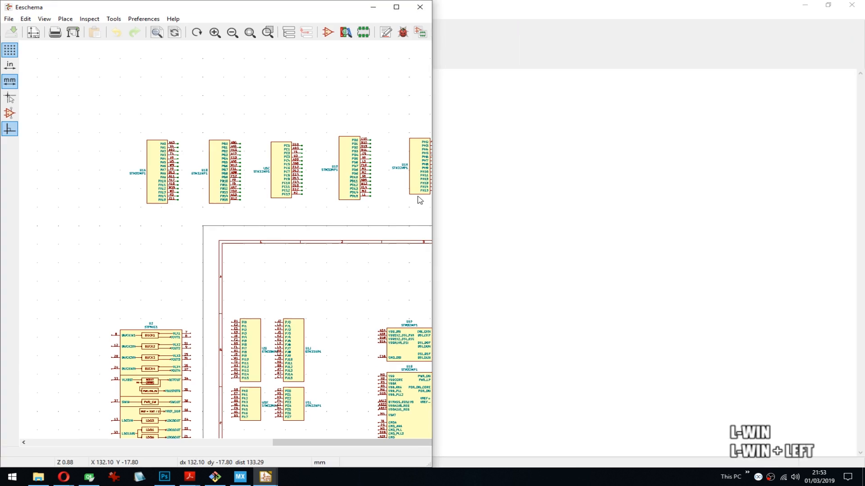
{"action": "left_click", "coordinate": [630, 85]}
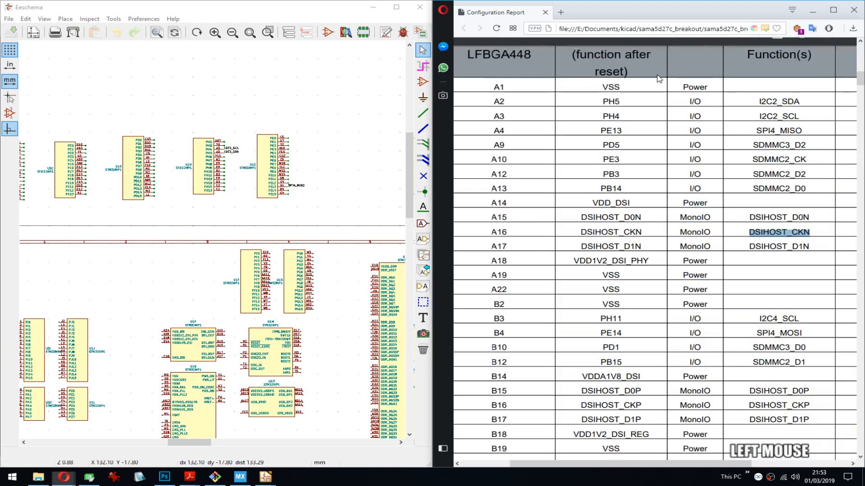
{"action": "middle_click_drag", "start_coordinate": [305, 162], "coordinate": [339, 170]}
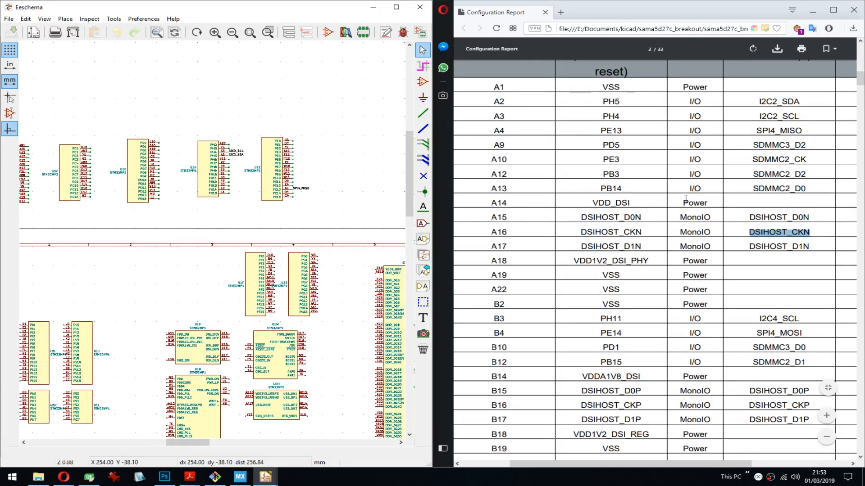
{"action": "left_click", "coordinate": [264, 20]}
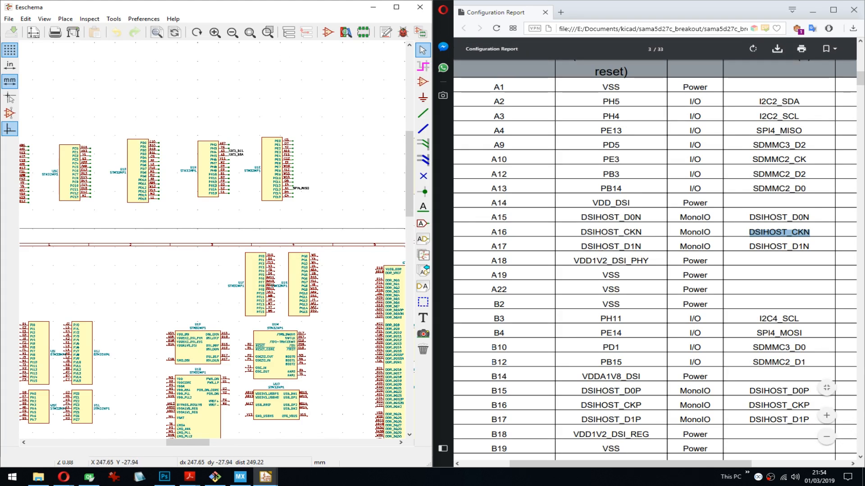
{"action": "type", "text": "h tim"}
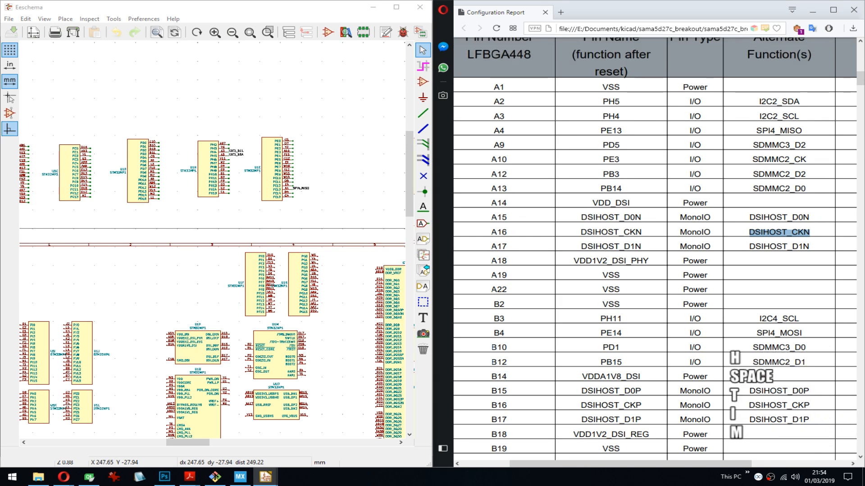
{"action": "type", "text": "estamp"}
{"action": "key", "text": "Return"}
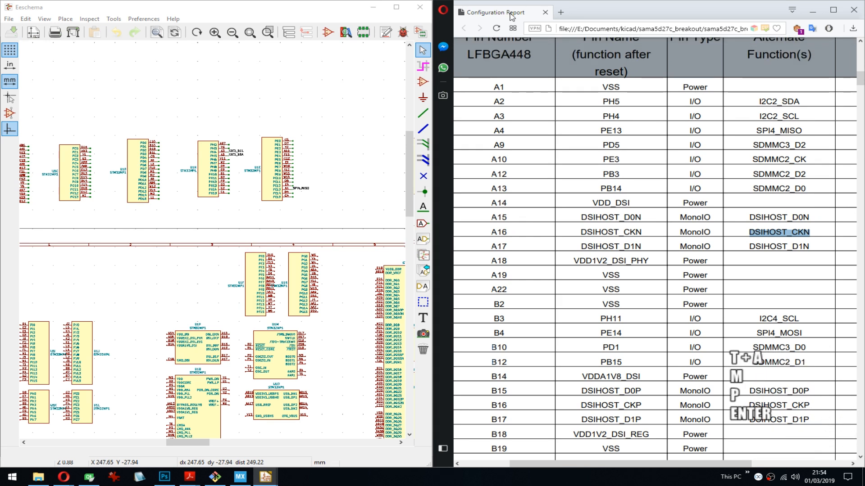
- Copy SDMMC3_D2, the alternate function of PD5, from the configuration report
{"action": "scroll", "coordinate": [195, 229], "scroll_direction": "up", "scroll_amount": 3}
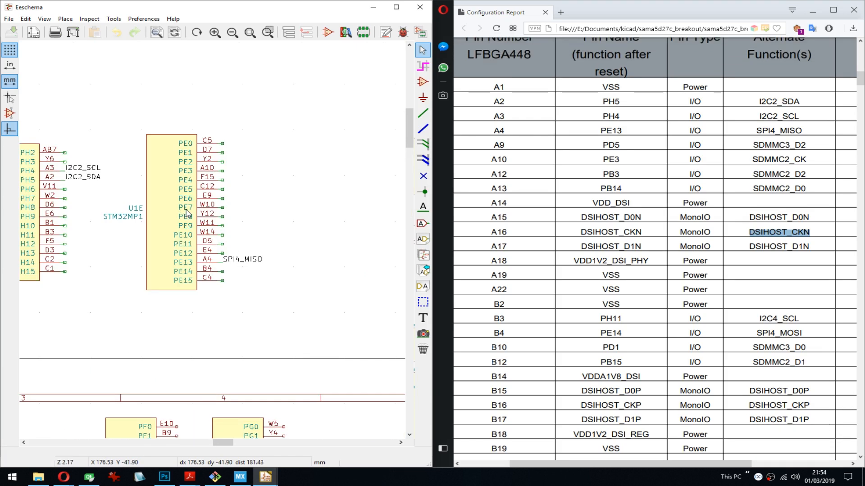
{"action": "middle_click_drag", "start_coordinate": [187, 213], "coordinate": [261, 202]}
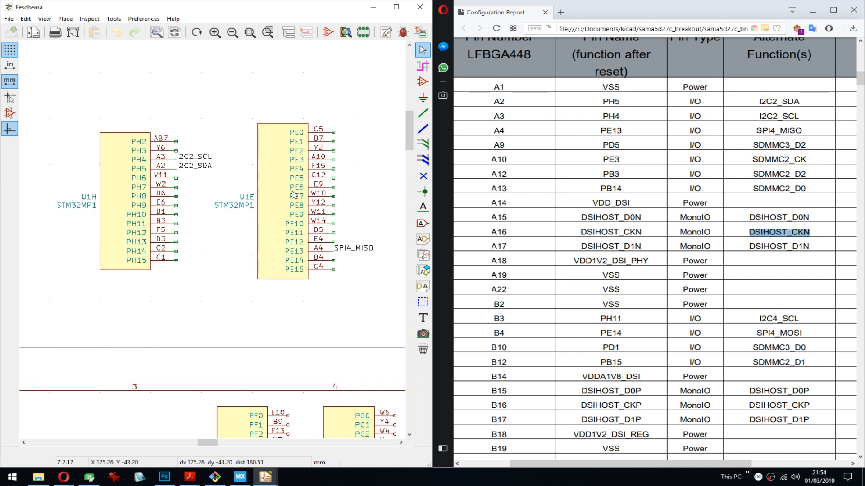
{"action": "middle_click_drag", "start_coordinate": [329, 204], "coordinate": [327, 204]}
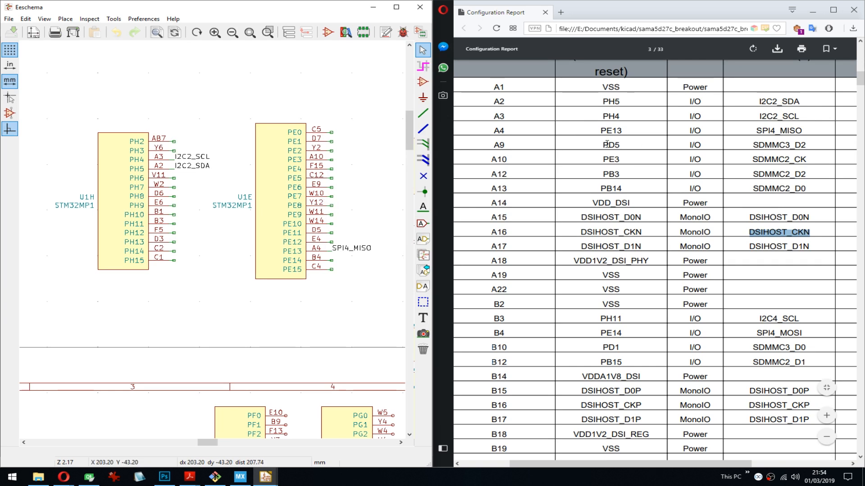
{"action": "double_click", "coordinate": [734, 132]}
{"action": "key", "text": "ctrl+c"}
{"action": "middle_click_drag", "start_coordinate": [181, 226], "coordinate": [196, 217]}
{"action": "double_click", "coordinate": [797, 146]}
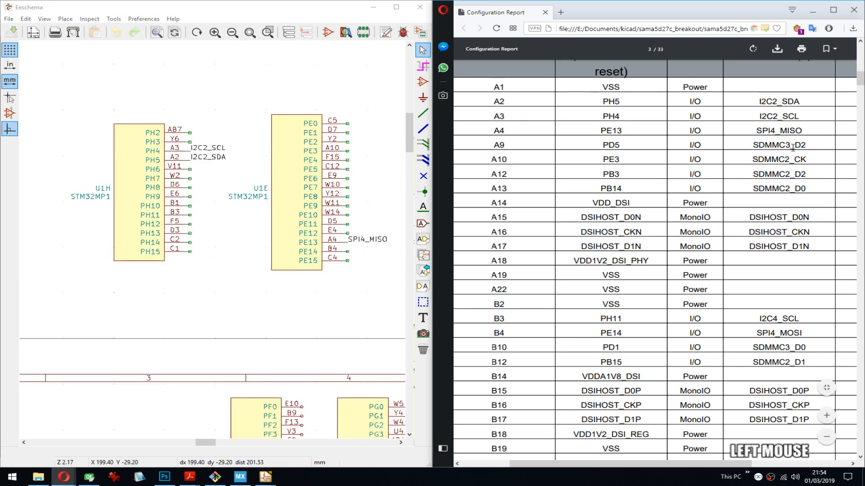
{"action": "key", "text": "ctrl+c"}
{"action": "key", "text": "ctrl+c"}
- Place the net label SDMMC3_D2 on pin A9, PD5, of unit U1D
{"action": "middle_click_drag", "start_coordinate": [200, 239], "coordinate": [356, 231]}
{"action": "middle_click_drag", "start_coordinate": [118, 222], "coordinate": [297, 223]}
{"action": "middle_click_drag", "start_coordinate": [334, 179], "coordinate": [221, 173]}
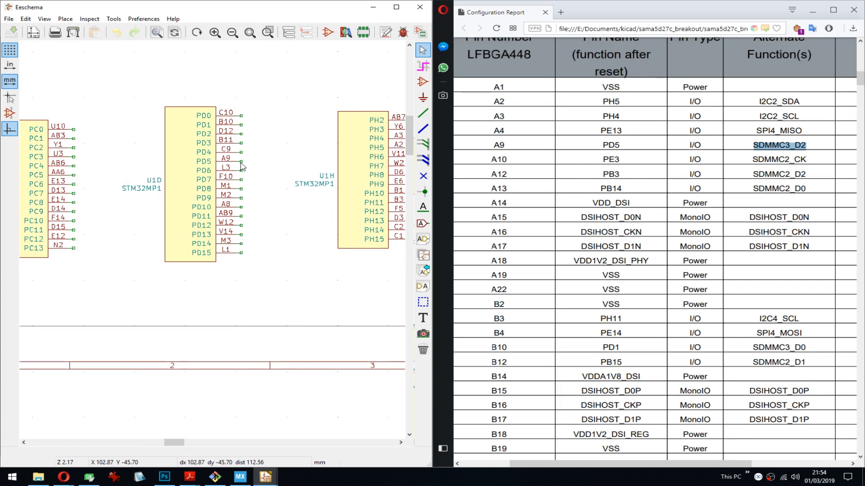
{"action": "key", "text": "l"}
{"action": "key", "text": "ctrl+v"}
{"action": "key", "text": "Return"}
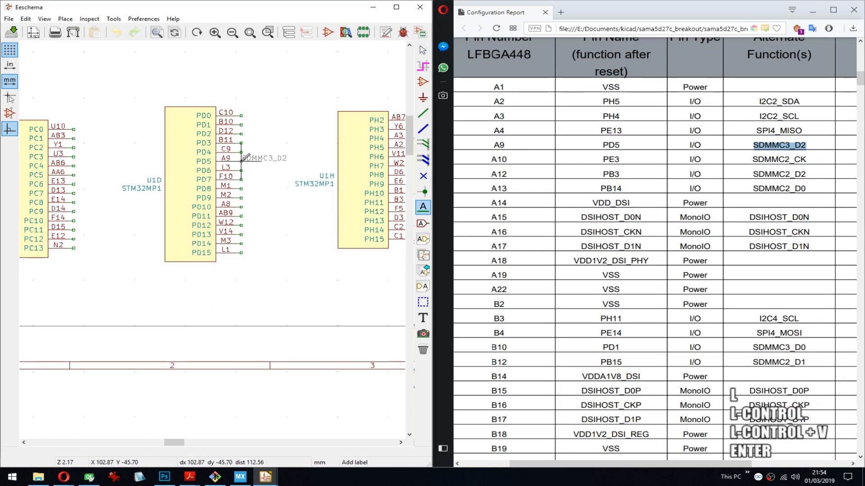
{"action": "left_click", "coordinate": [243, 158]}
- Label pin A10, PE3, of unit U1E with SDMMC2_CK copied from the report, and save the schematic
{"action": "double_click", "coordinate": [779, 159]}
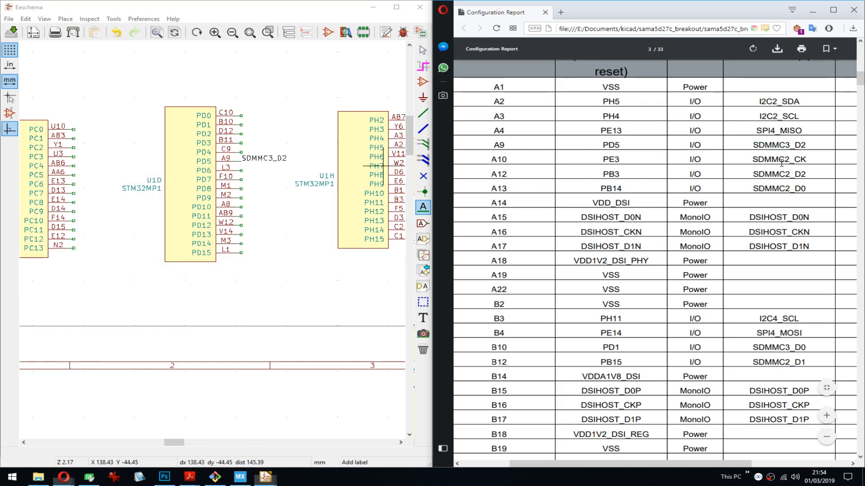
{"action": "key", "text": "ctrl+c"}
{"action": "middle_click_drag", "start_coordinate": [332, 193], "coordinate": [238, 186]}
{"action": "middle_click_drag", "start_coordinate": [327, 156], "coordinate": [153, 155]}
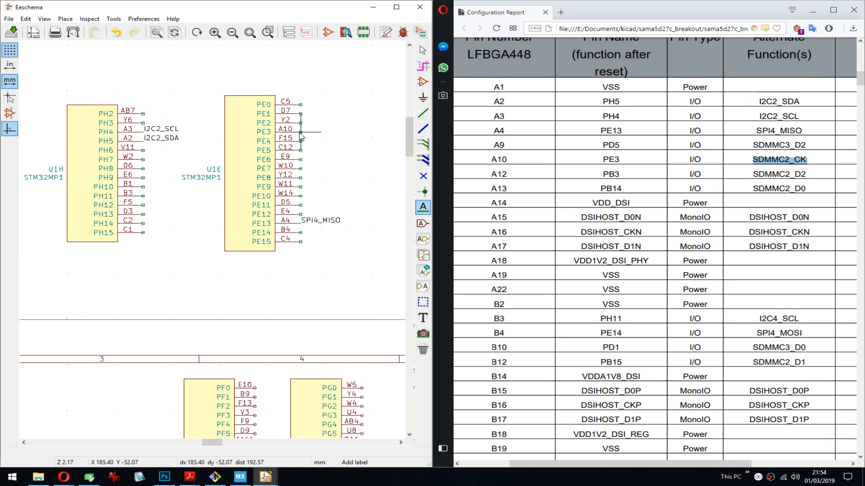
{"action": "left_click", "coordinate": [301, 133]}
{"action": "key", "text": "ctrl+v"}
{"action": "key", "text": "Return"}
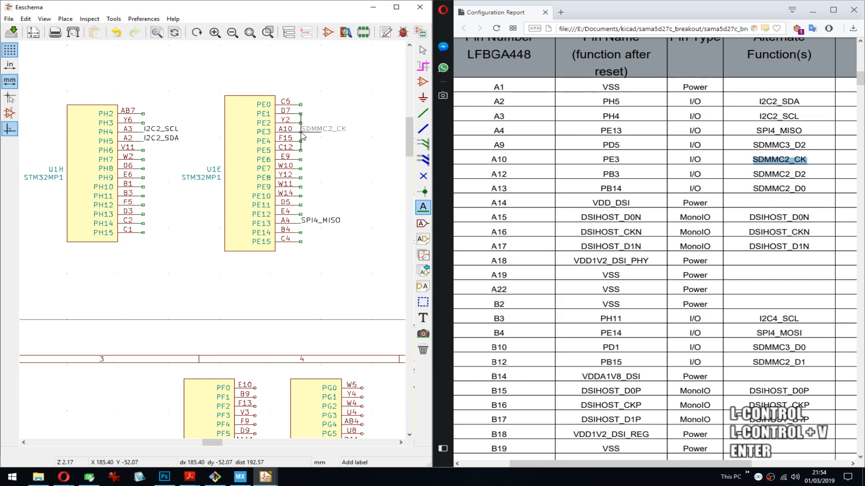
{"action": "left_click", "coordinate": [303, 136]}
{"action": "key", "text": "ctrl+s"}
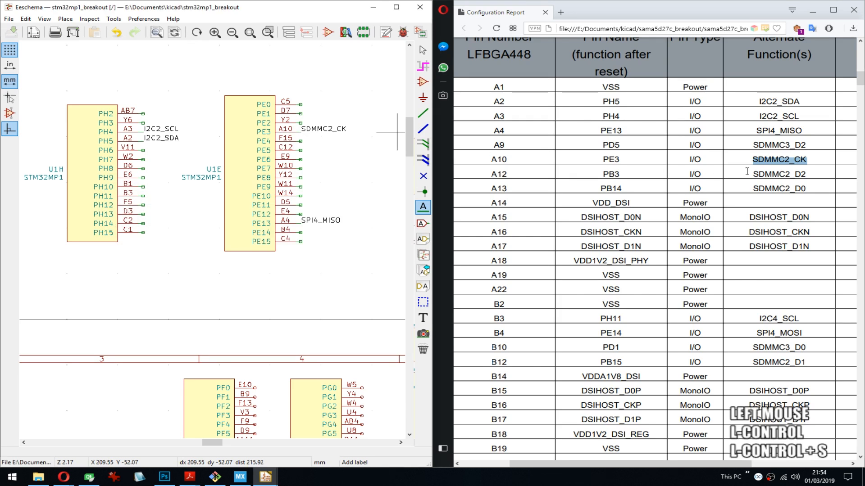
- Label pin A12, PB3, of unit U1B with SDMMC2_D2 copied from the configuration report
{"action": "double_click", "coordinate": [772, 176]}
{"action": "key", "text": "ctrl+c"}
{"action": "middle_click_drag", "start_coordinate": [95, 194], "coordinate": [332, 192]}
{"action": "middle_click_drag", "start_coordinate": [130, 201], "coordinate": [288, 189]}
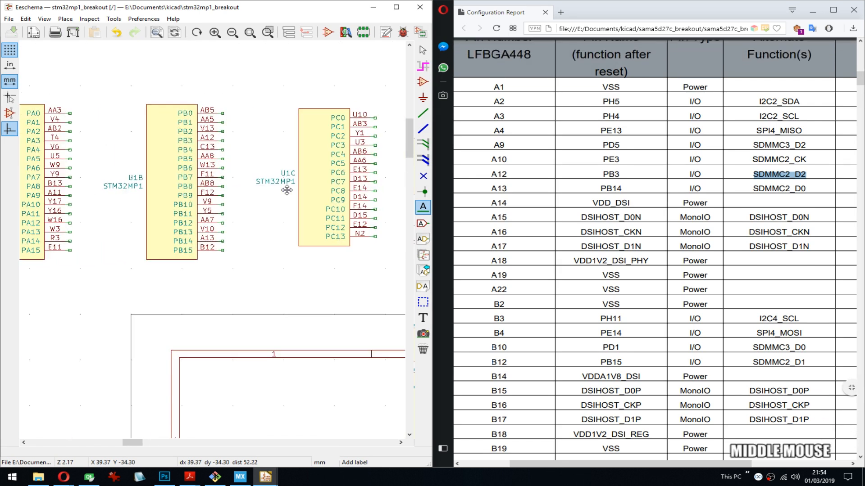
{"action": "left_click", "coordinate": [222, 141]}
{"action": "key", "text": "ctrl+v"}
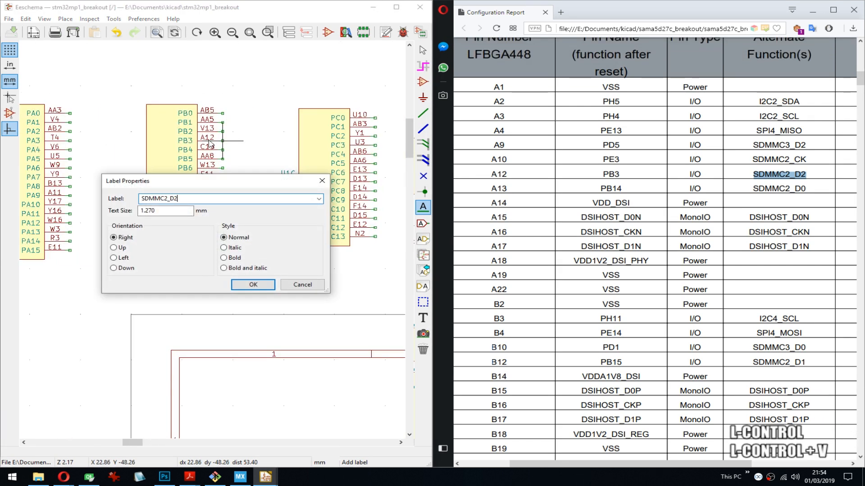
{"action": "key", "text": "Return"}
{"action": "left_click", "coordinate": [224, 142]}
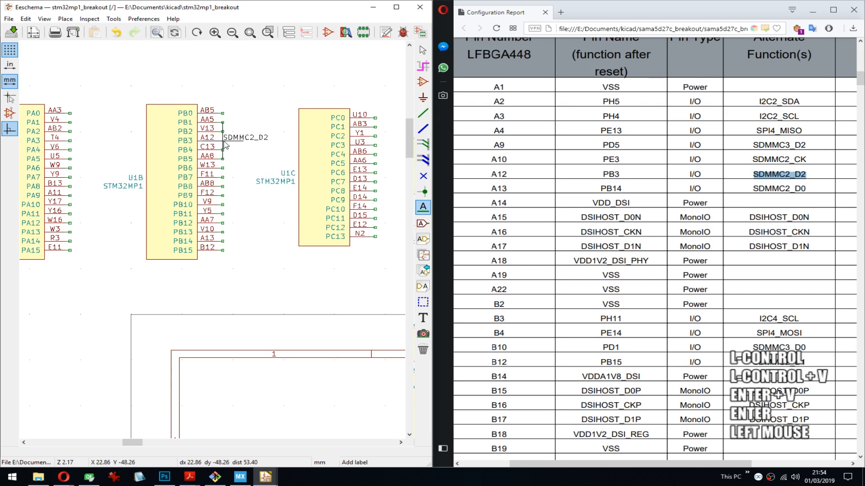
- Copy SDMMC2_D0 from the configuration report and place it as a net label beside pin A13, PB14, of unit U1B
{"action": "double_click", "coordinate": [779, 188]}
{"action": "key", "text": "ctrl+c"}
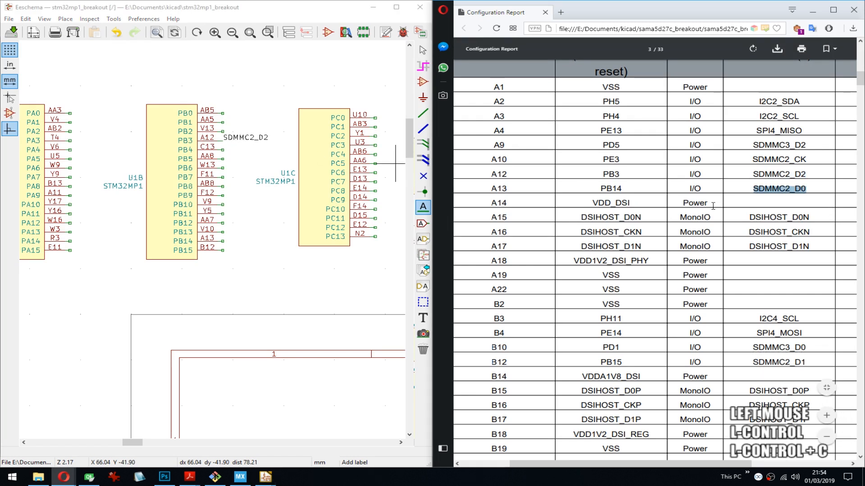
{"action": "left_click", "coordinate": [228, 243]}
{"action": "key", "text": "ctrl+v"}
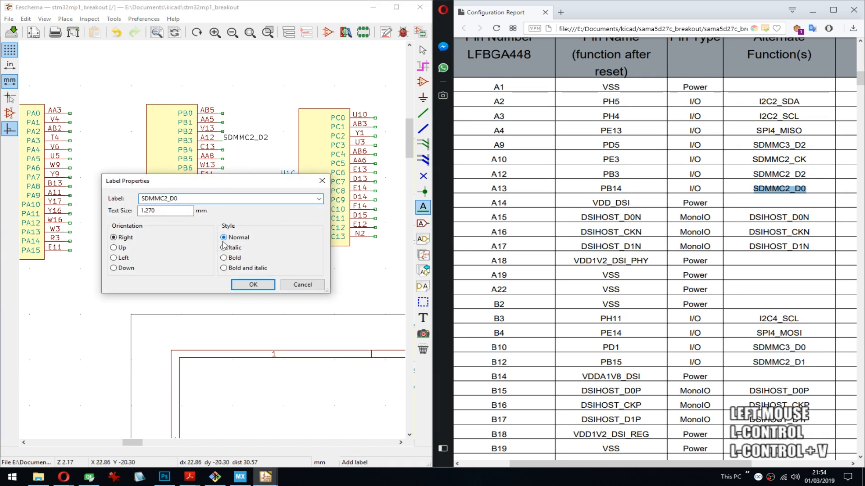
{"action": "key", "text": "Return"}
{"action": "key", "text": "ctrl+s"}
{"action": "left_click", "coordinate": [208, 240]}
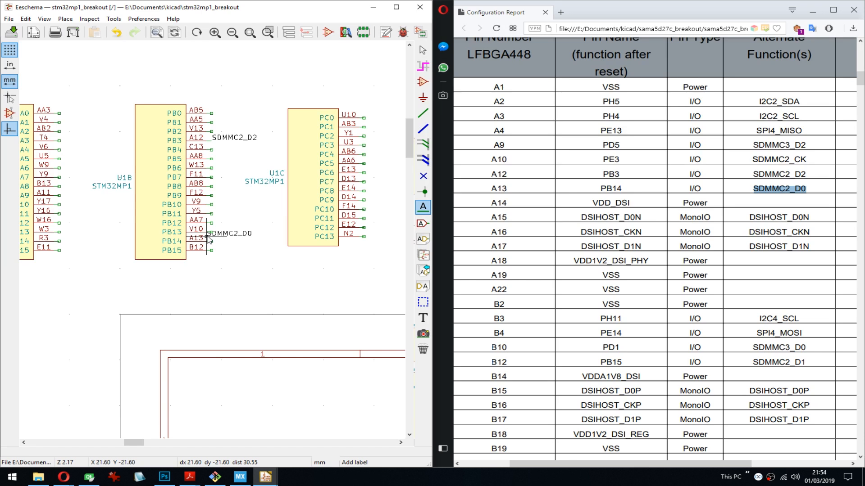
- Move the SDMMC2_D0 label onto the end of pin A13, PB14, and save the schematic
{"action": "left_click", "coordinate": [209, 238]}
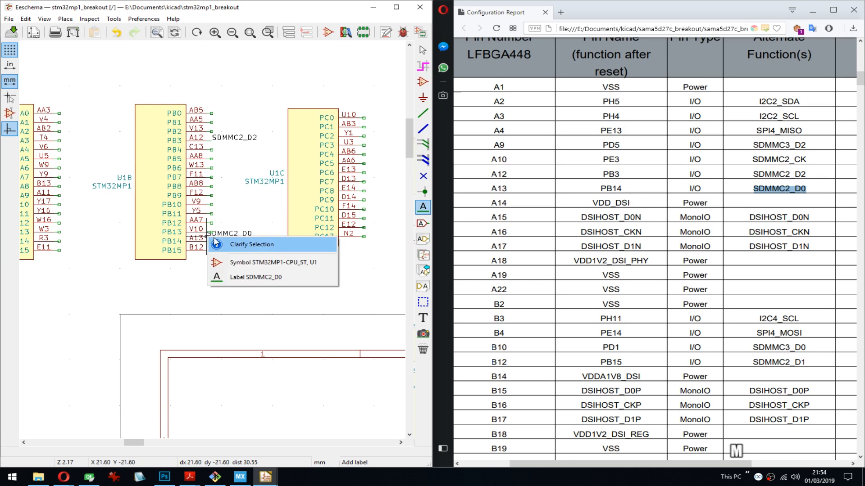
{"action": "left_click", "coordinate": [243, 277]}
{"action": "key", "text": "ctrl+s"}
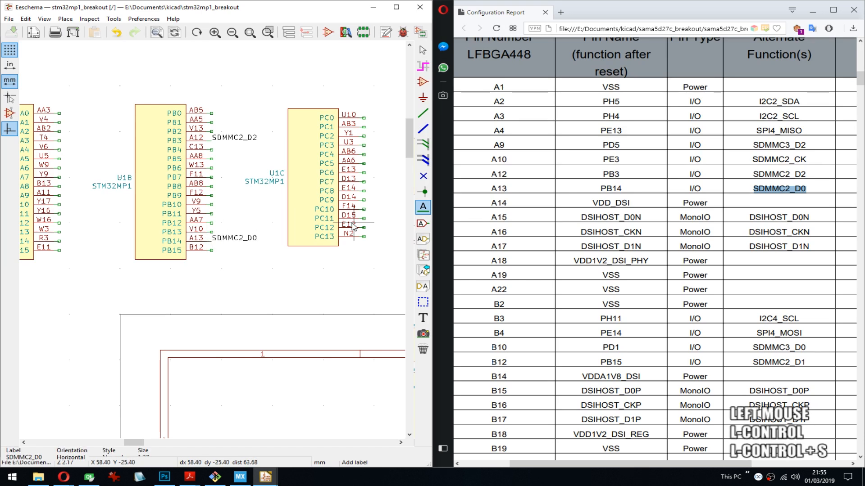
{"action": "middle_click_drag", "start_coordinate": [354, 226], "coordinate": [332, 231]}
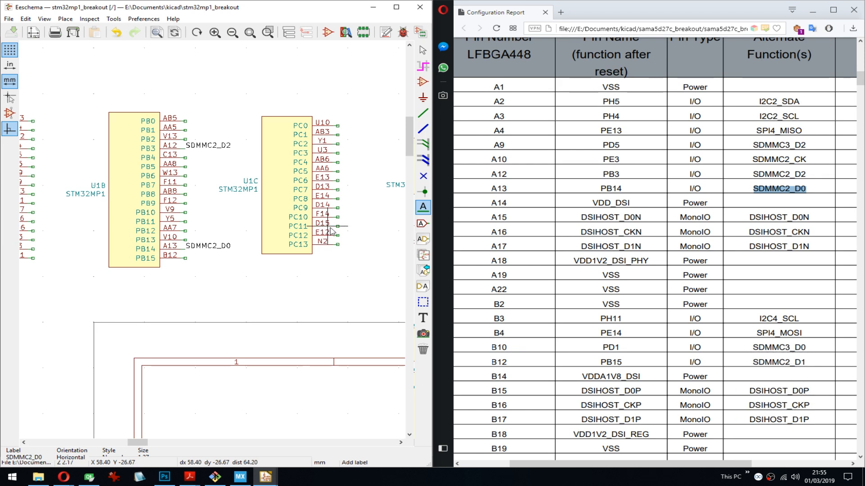
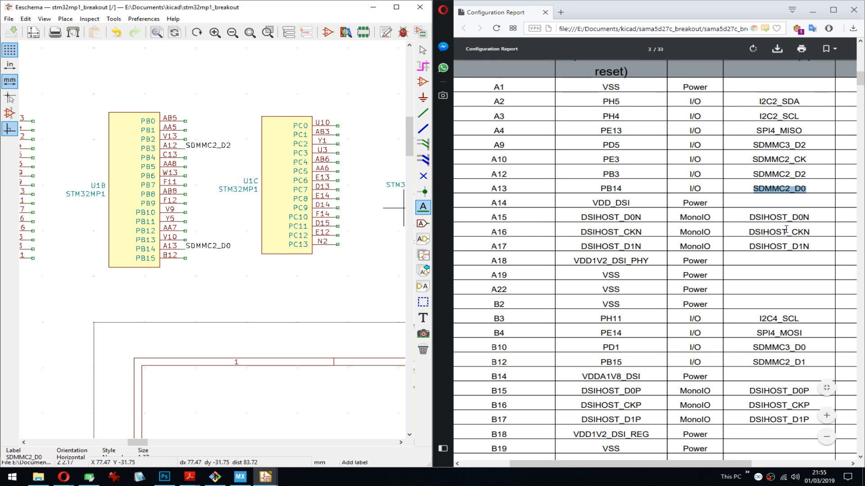
- Move the U1P and U1Q symbol units left as a block, leaving more room before the neighbouring symbols
{"action": "middle_click_drag", "start_coordinate": [325, 311], "coordinate": [204, 149]}
{"action": "middle_click_drag", "start_coordinate": [304, 266], "coordinate": [211, 111]}
{"action": "middle_click_drag", "start_coordinate": [288, 306], "coordinate": [168, 144]}
{"action": "middle_click_drag", "start_coordinate": [298, 143], "coordinate": [287, 194]}
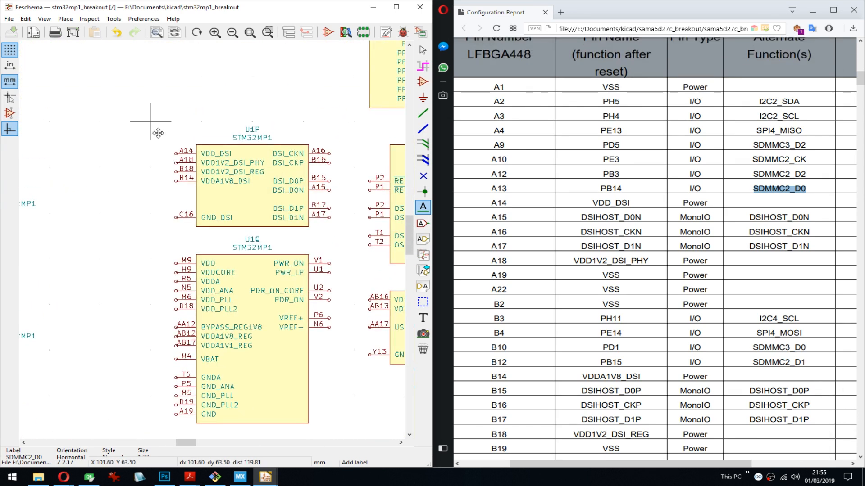
{"action": "left_click_drag", "start_coordinate": [145, 125], "coordinate": [280, 275]}
{"action": "left_click", "coordinate": [228, 282]}
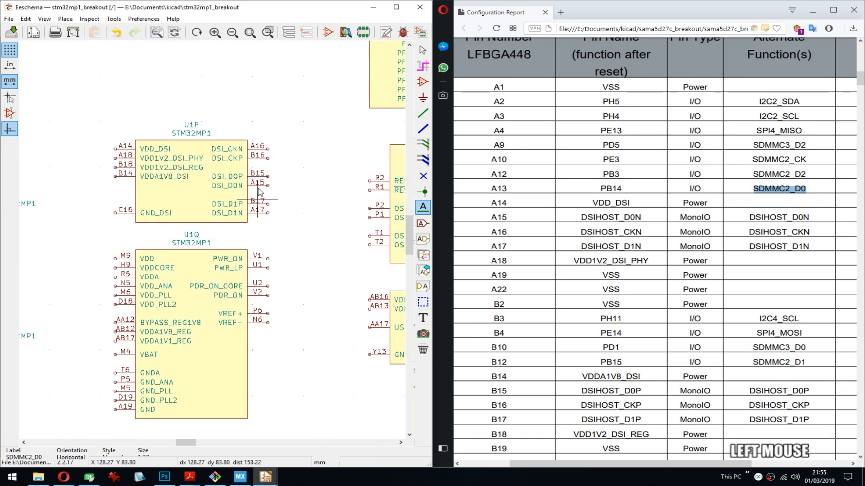
- Add short wire stubs to the DSI pins of U1P, starting at DSI_CKN and repeating down to DSI_D1N
{"action": "key", "text": "w"}
{"action": "double_click", "coordinate": [273, 149]}
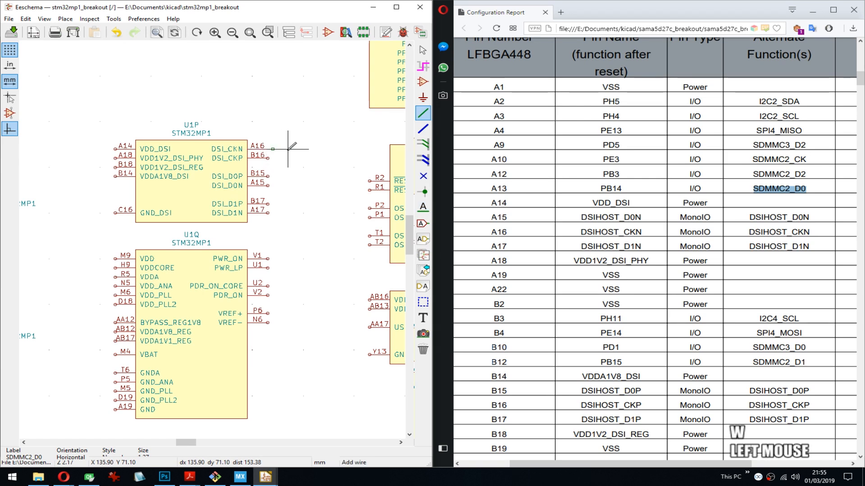
{"action": "scroll", "coordinate": [289, 149], "scroll_direction": "up", "scroll_amount": 4}
{"action": "middle_click_drag", "start_coordinate": [243, 249], "coordinate": [288, 160]}
{"action": "key", "text": "Insert"}
{"action": "key", "text": "Insert"}
{"action": "key", "text": "Insert"}
{"action": "key", "text": "Insert"}
{"action": "key", "text": "Insert"}
{"action": "key", "text": "Insert"}
{"action": "key", "text": "Insert"}
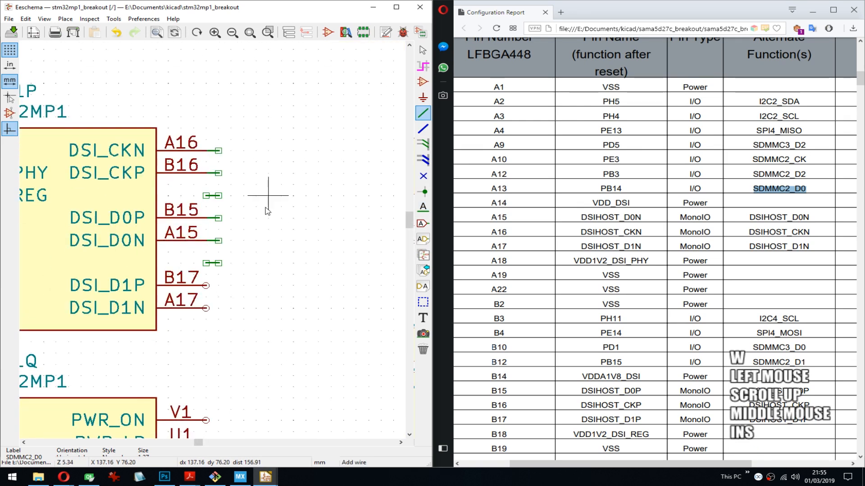
- Delete the two stray wire stubs in the gaps between the U1P DSI pin pairs and save the schematic
{"action": "key", "text": "Delete"}
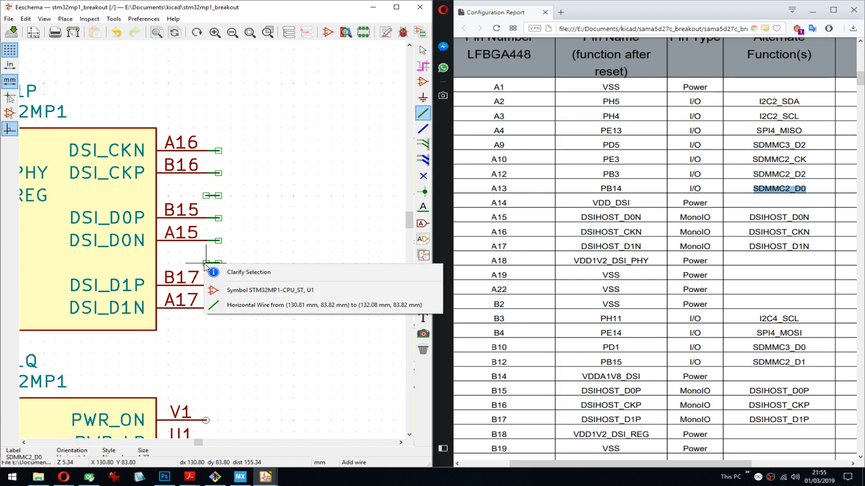
{"action": "left_click", "coordinate": [243, 307]}
{"action": "key", "text": "Delete"}
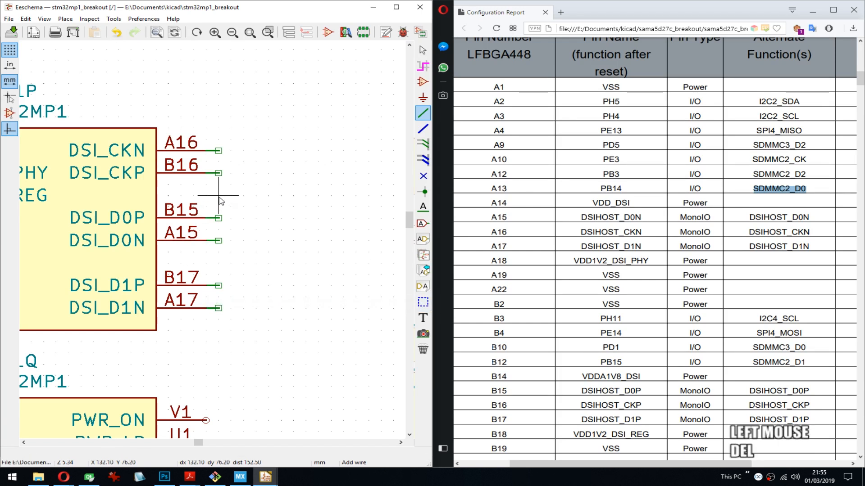
{"action": "key", "text": "ctrl+s"}
- Copy DSIHOST_D0N from the configuration report and place it as a label on the wire stub at pin A15
{"action": "double_click", "coordinate": [778, 217]}
{"action": "key", "text": "ctrl+c"}
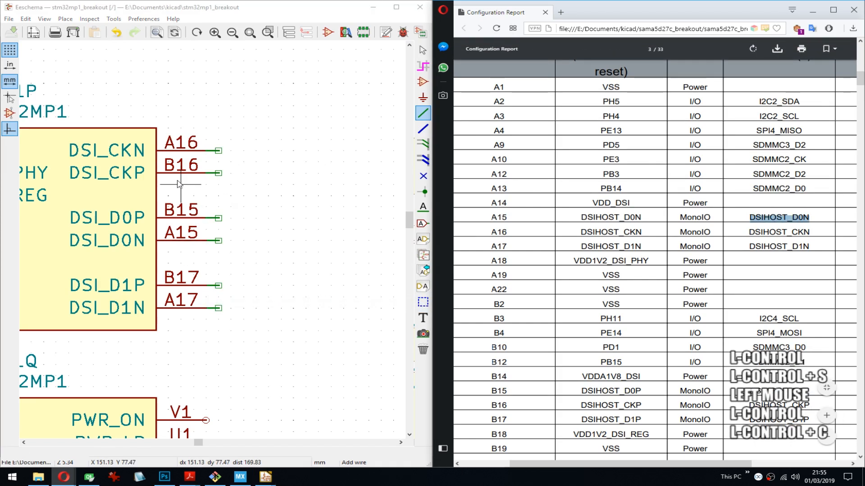
{"action": "left_click", "coordinate": [220, 242]}
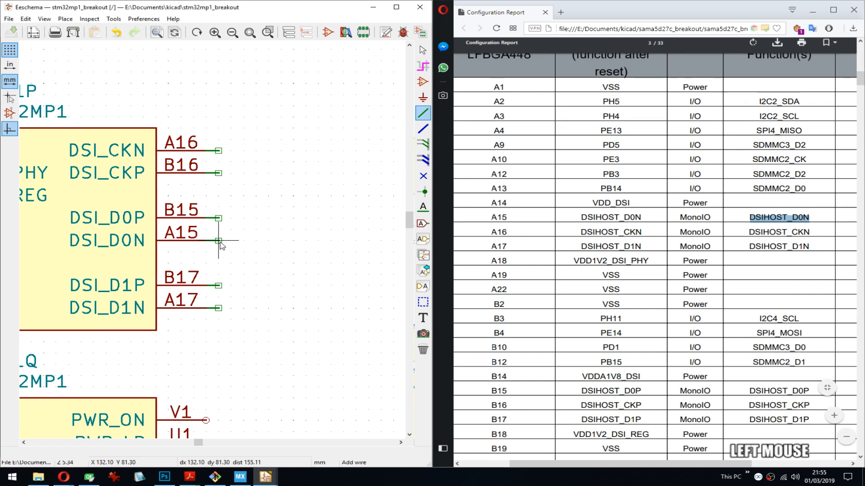
{"action": "left_click", "coordinate": [219, 242]}
{"action": "key", "text": "Escape"}
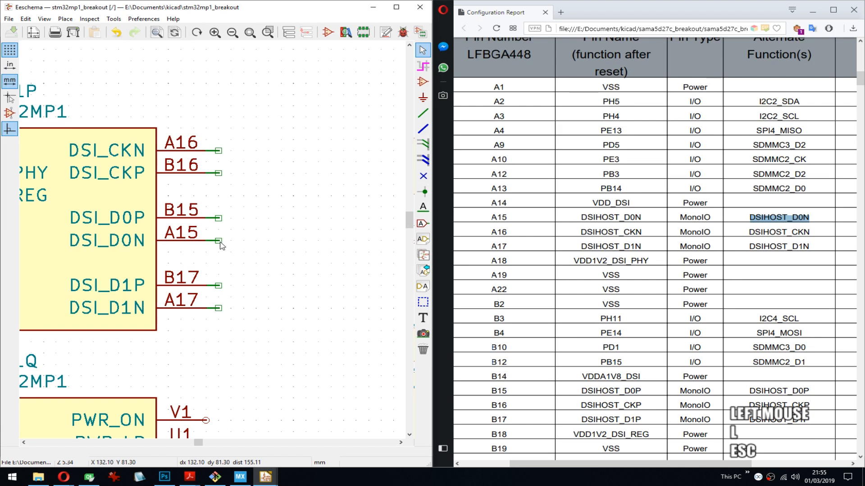
{"action": "key", "text": "l"}
{"action": "key", "text": "ctrl+v"}
{"action": "key", "text": "Return"}
{"action": "left_click", "coordinate": [219, 240]}
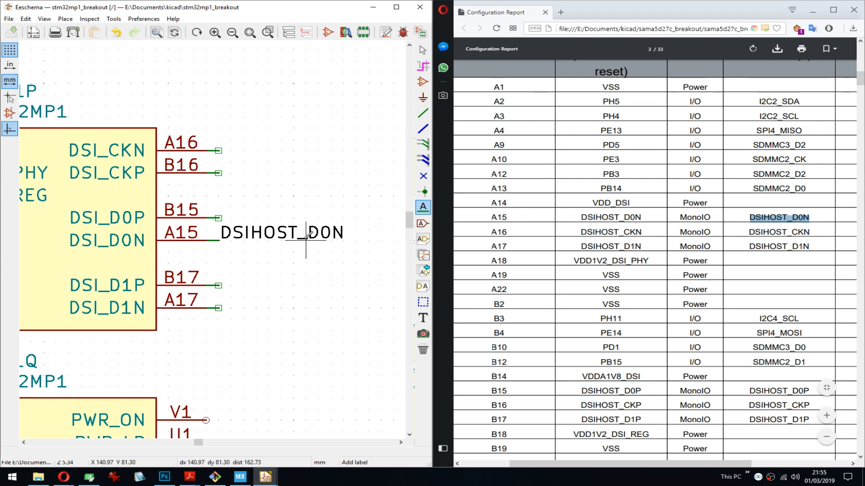
- Copy DSIHOST_CKN from the report and place it as a label on the wire stub at pin A16
{"action": "double_click", "coordinate": [783, 233]}
{"action": "key", "text": "ctrl+c"}
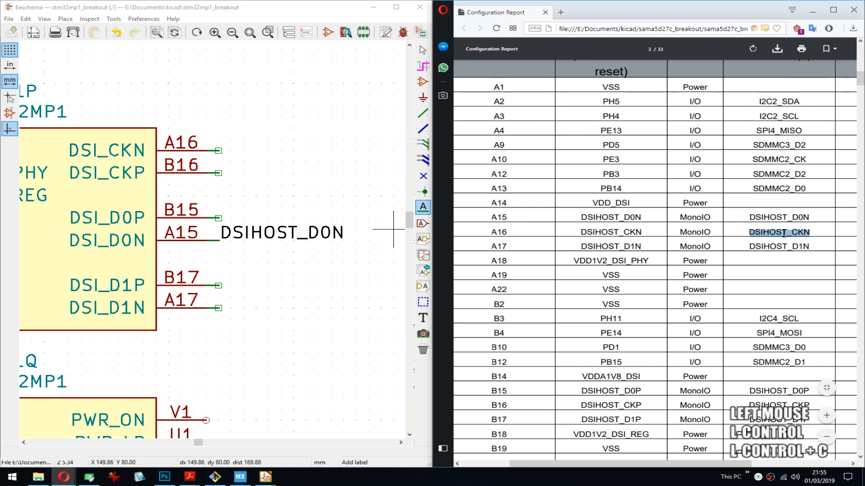
{"action": "left_click", "coordinate": [218, 151]}
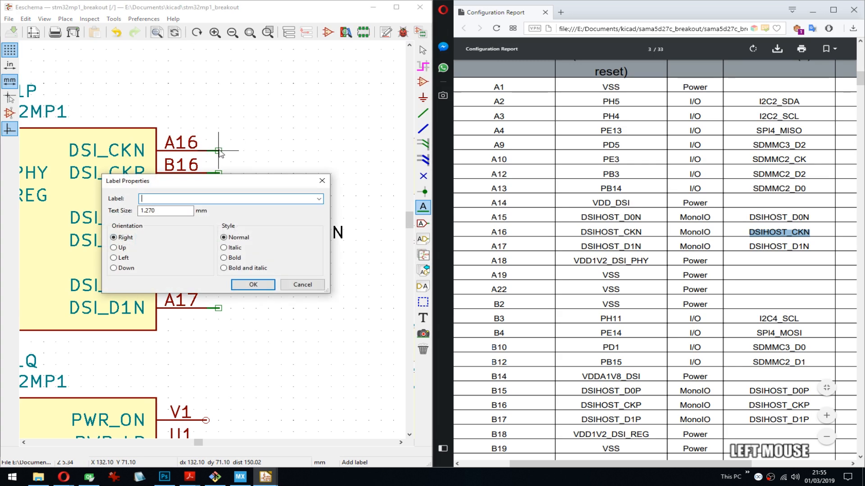
{"action": "key", "text": "ctrl+v"}
{"action": "key", "text": "Return"}
{"action": "left_click", "coordinate": [219, 150]}
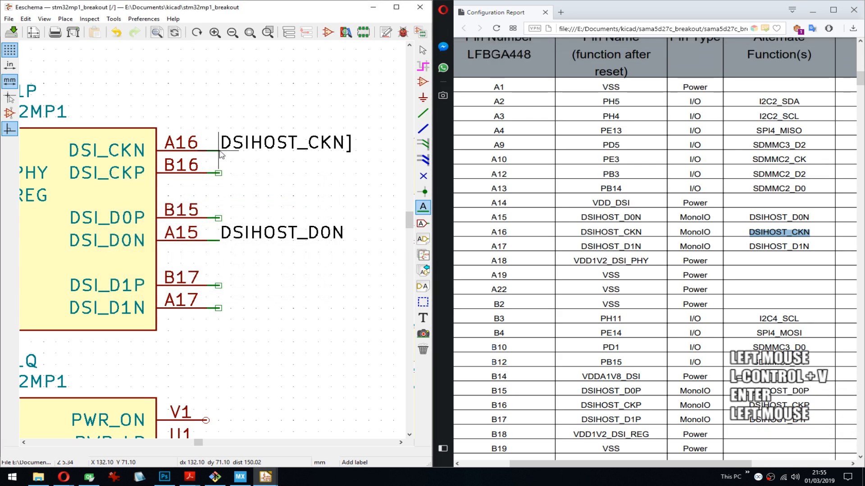
- Remove the stray closing bracket from the label at pin A16 so it reads DSIHOST_CKN, and save
{"action": "key", "text": "e"}
{"action": "key", "text": "Up"}
{"action": "key", "text": "Return"}
{"action": "key", "text": "End"}
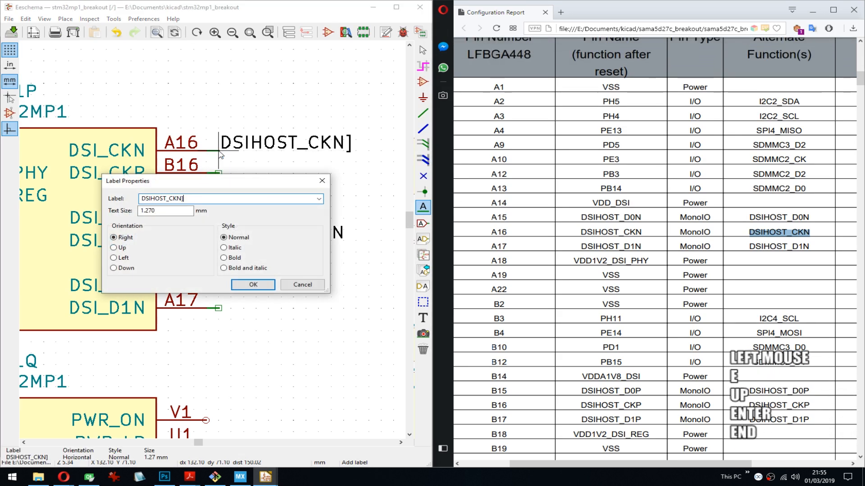
{"action": "key", "text": "BackSpace"}
{"action": "key", "text": "Return"}
{"action": "key", "text": "ctrl+s"}
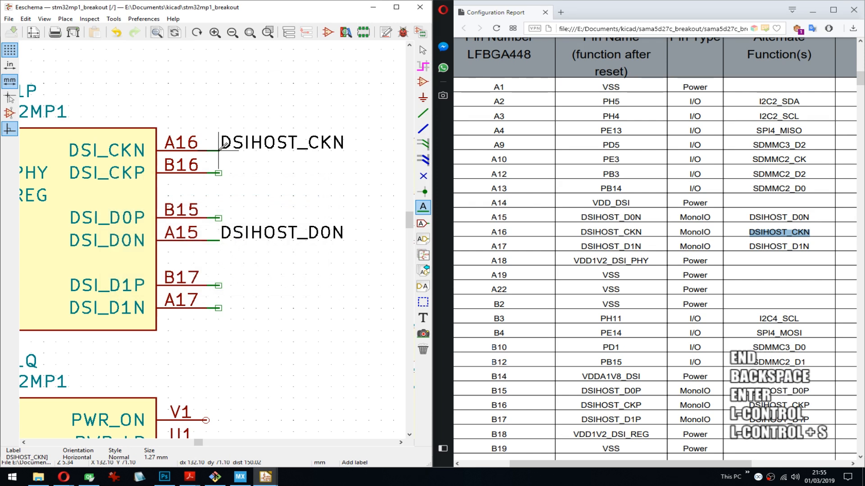
- Copy DSIHOST_D1N from the report and place it as a label on the wire stub at pin A17
{"action": "double_click", "coordinate": [780, 246]}
{"action": "key", "text": "ctrl+c"}
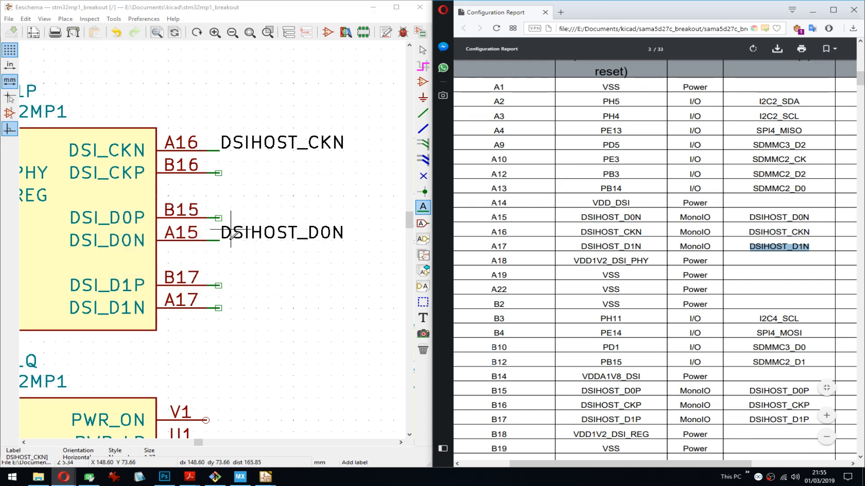
{"action": "left_click", "coordinate": [218, 308]}
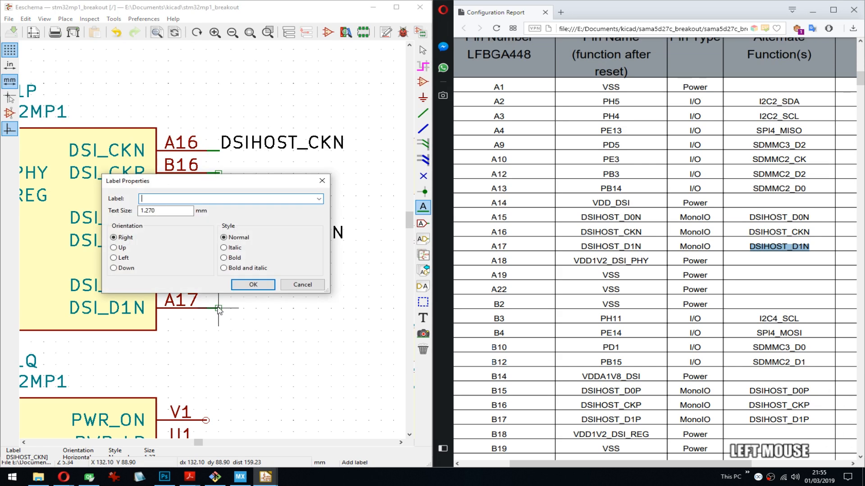
{"action": "key", "text": "ctrl+v"}
{"action": "key", "text": "Return"}
{"action": "left_click", "coordinate": [219, 308]}
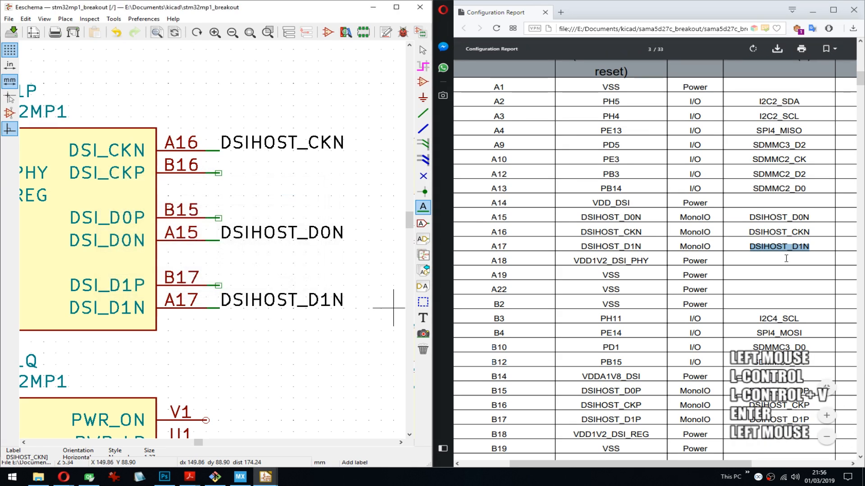
- Copy DSIHOST_D0P from the report and place it as a label on the wire stub at pin B15
{"action": "double_click", "coordinate": [787, 392]}
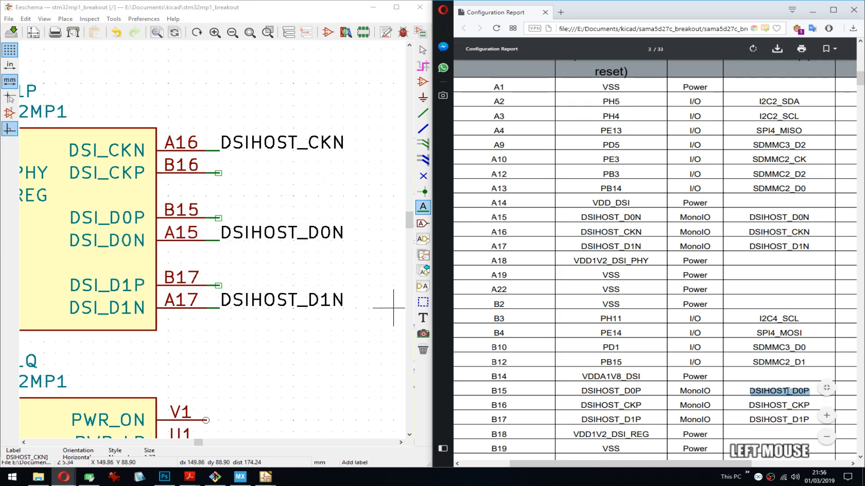
{"action": "key", "text": "ctrl+c"}
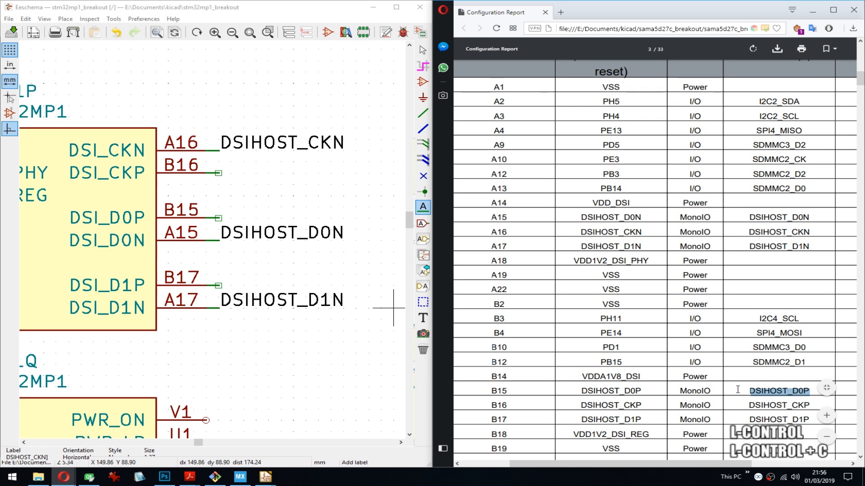
{"action": "left_click", "coordinate": [219, 218]}
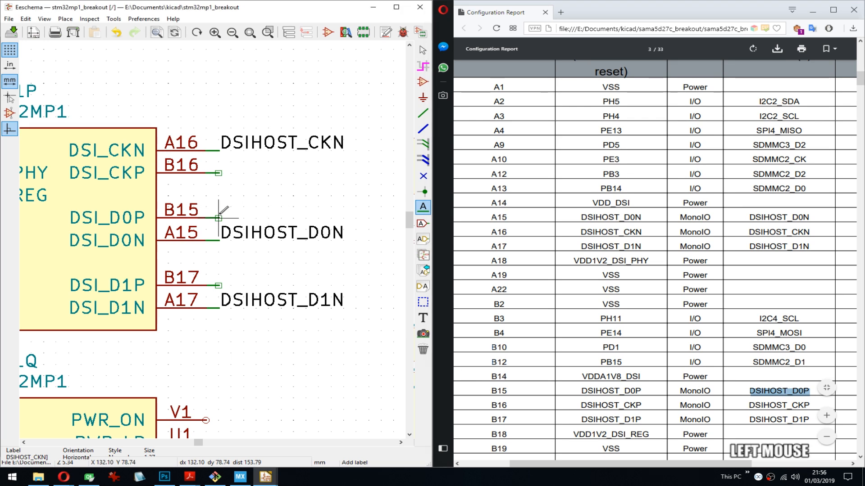
{"action": "key", "text": "ctrl+v"}
{"action": "key", "text": "Return"}
{"action": "left_click", "coordinate": [219, 218]}
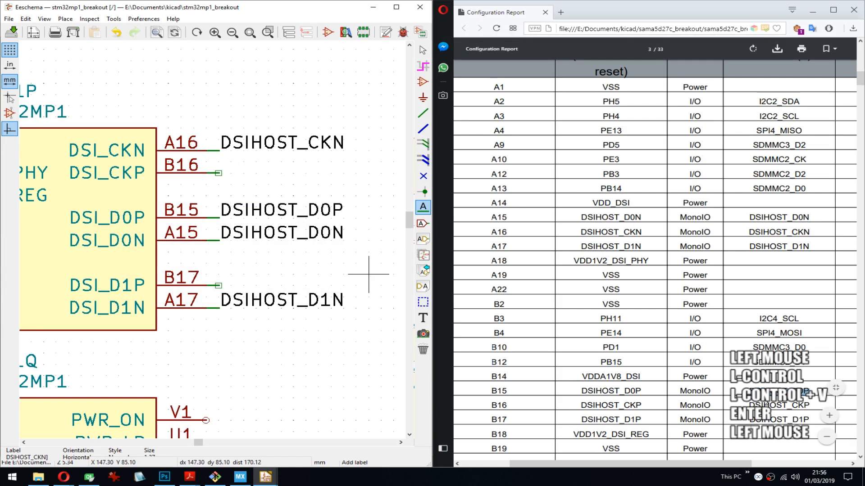
- Label the wire stub at pin B16 with DSIHOST_CKP, copied from the report, and save the schematic
{"action": "double_click", "coordinate": [776, 403]}
{"action": "key", "text": "ctrl+c"}
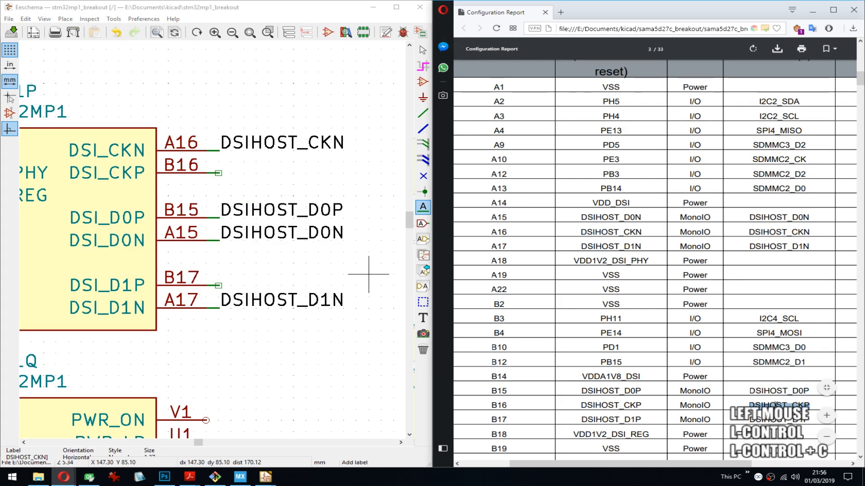
{"action": "left_click", "coordinate": [219, 173]}
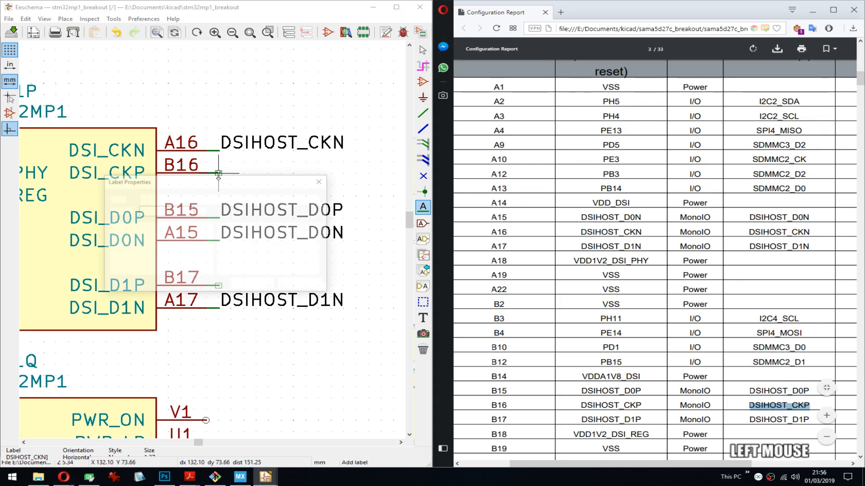
{"action": "key", "text": "ctrl+v"}
{"action": "key", "text": "Return"}
{"action": "left_click", "coordinate": [219, 173]}
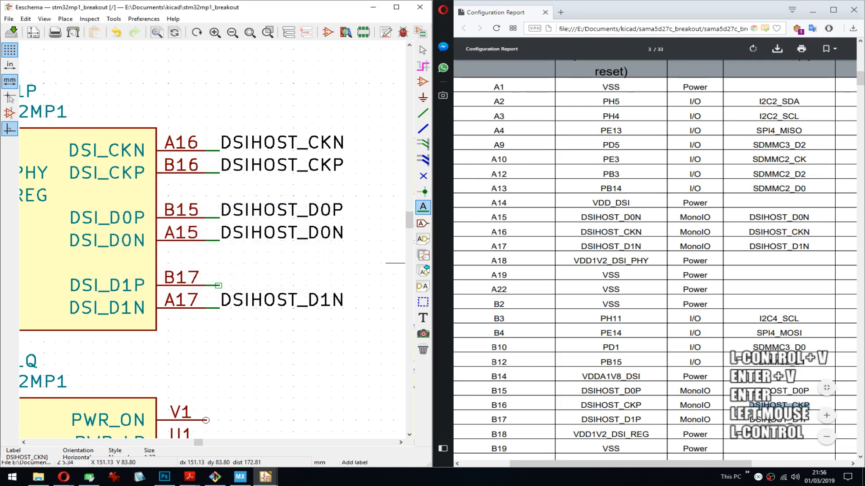
{"action": "key", "text": "ctrl+s"}
- Label the wire stub at pin B17 with DSIHOST_D1P, copied from the report, and save the schematic
{"action": "double_click", "coordinate": [779, 419]}
{"action": "key", "text": "ctrl+c"}
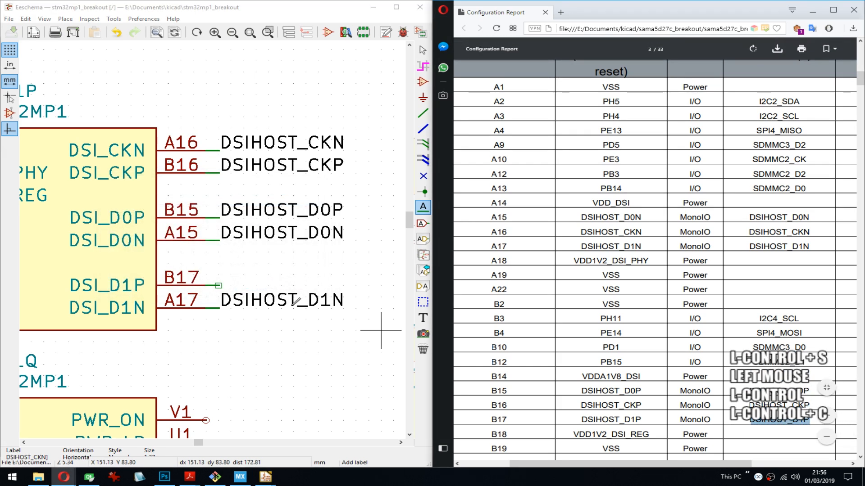
{"action": "left_click", "coordinate": [218, 286]}
{"action": "key", "text": "ctrl+v"}
{"action": "key", "text": "Return"}
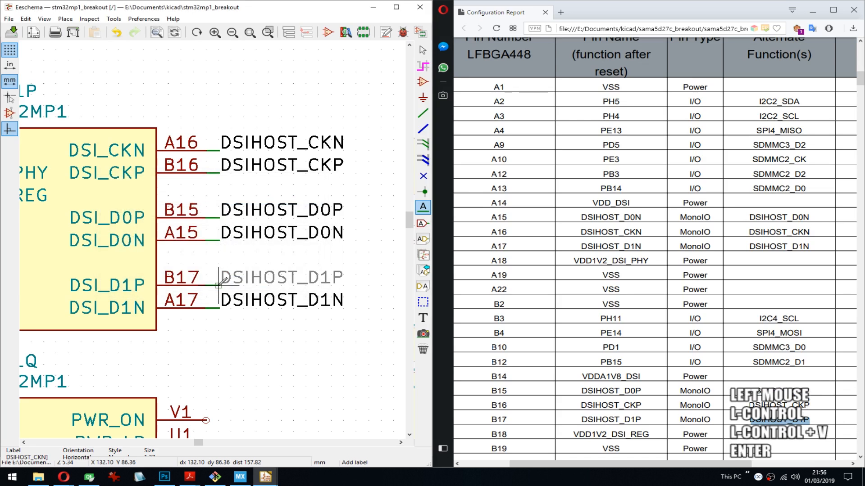
{"action": "left_click", "coordinate": [218, 285]}
{"action": "key", "text": "ctrl+s"}
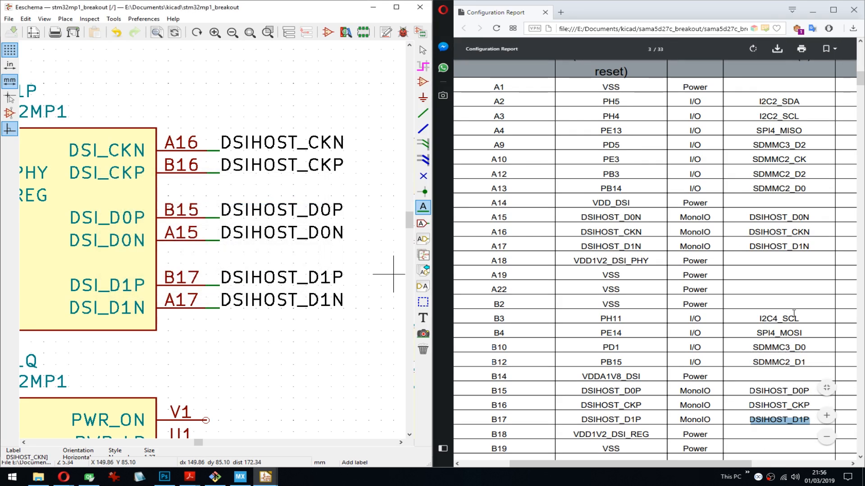
- Move the U1F and U1G symbol units above the sheet frame beside U1E, with extra space between the two
{"action": "scroll", "coordinate": [702, 285], "scroll_direction": "down", "scroll_amount": 3}
{"action": "scroll", "coordinate": [701, 285], "scroll_direction": "down", "scroll_amount": 1}
{"action": "scroll", "coordinate": [182, 163], "scroll_direction": "down", "scroll_amount": 3}
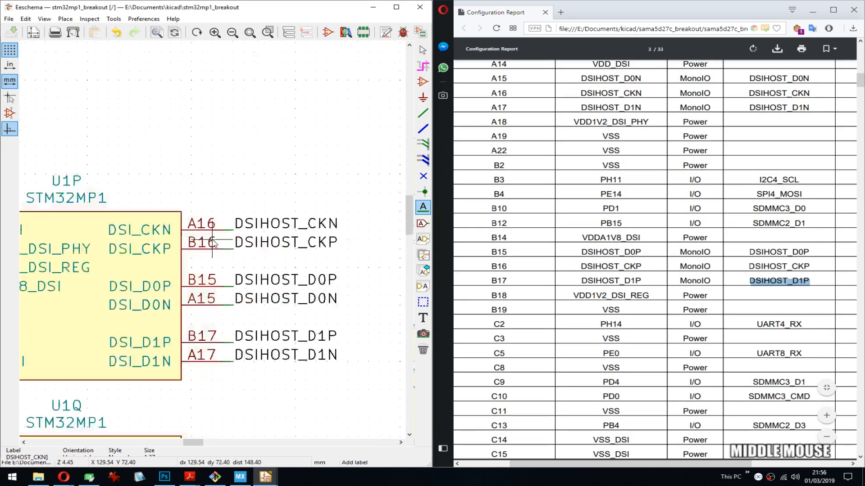
{"action": "middle_click_drag", "start_coordinate": [274, 139], "coordinate": [175, 194]}
{"action": "left_click_drag", "start_coordinate": [145, 182], "coordinate": [270, 244]}
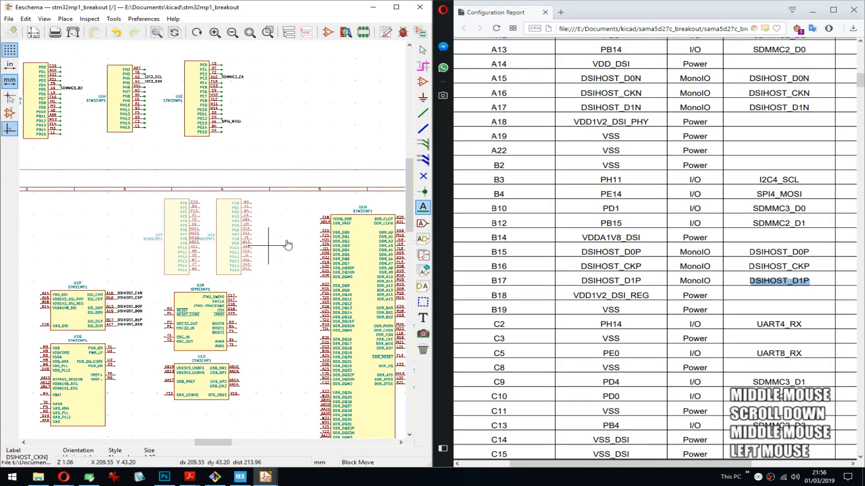
{"action": "middle_click_drag", "start_coordinate": [334, 170], "coordinate": [219, 233]}
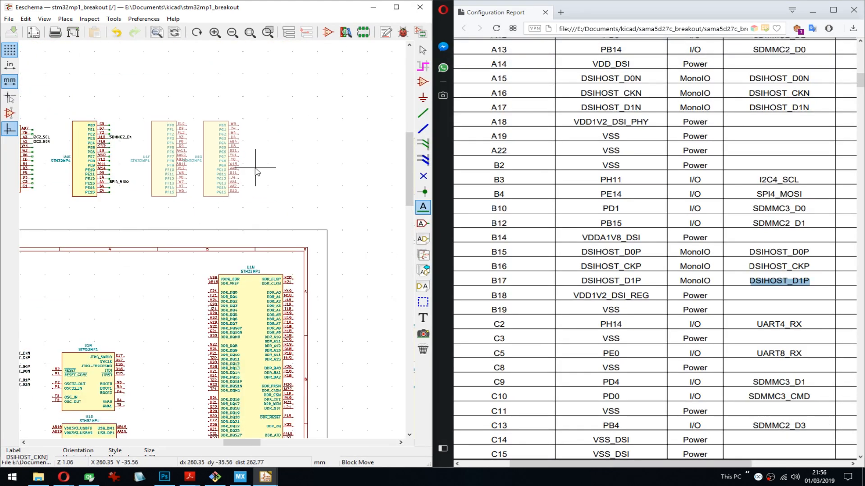
{"action": "left_click", "coordinate": [255, 168]}
{"action": "left_click_drag", "start_coordinate": [299, 100], "coordinate": [224, 192]}
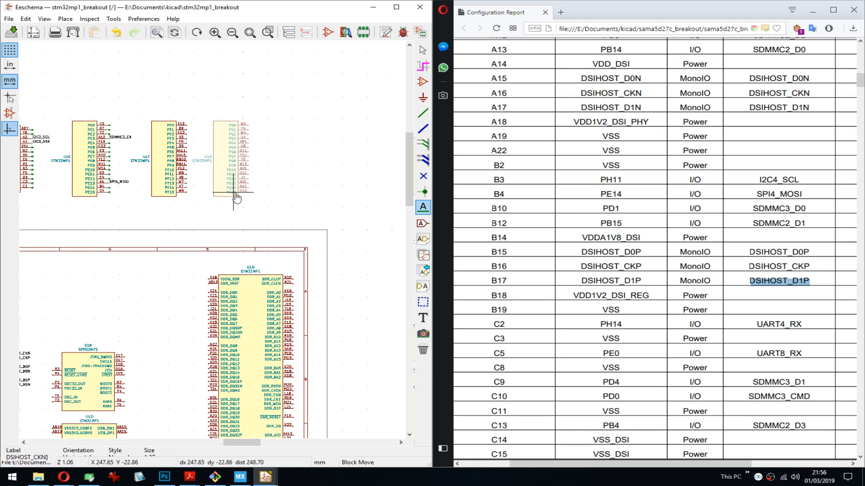
{"action": "left_click", "coordinate": [247, 194]}
- Add short wire stubs to pins PF0 through PF15 of the U1F unit
{"action": "scroll", "coordinate": [186, 125], "scroll_direction": "up", "scroll_amount": 3}
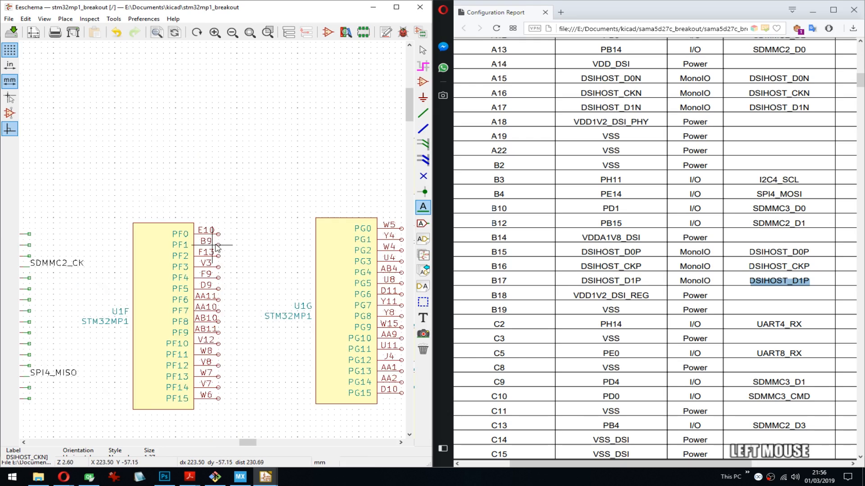
{"action": "key", "text": "w"}
{"action": "left_click", "coordinate": [224, 233]}
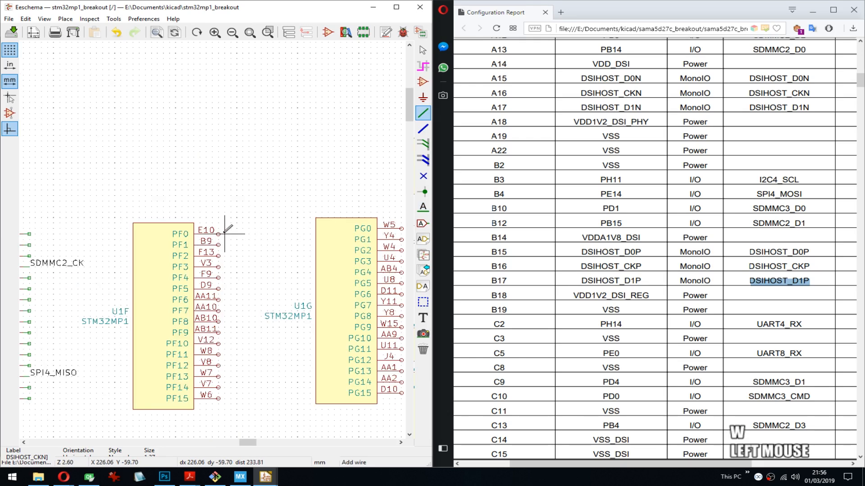
{"action": "middle_click_drag", "start_coordinate": [270, 271], "coordinate": [189, 95]}
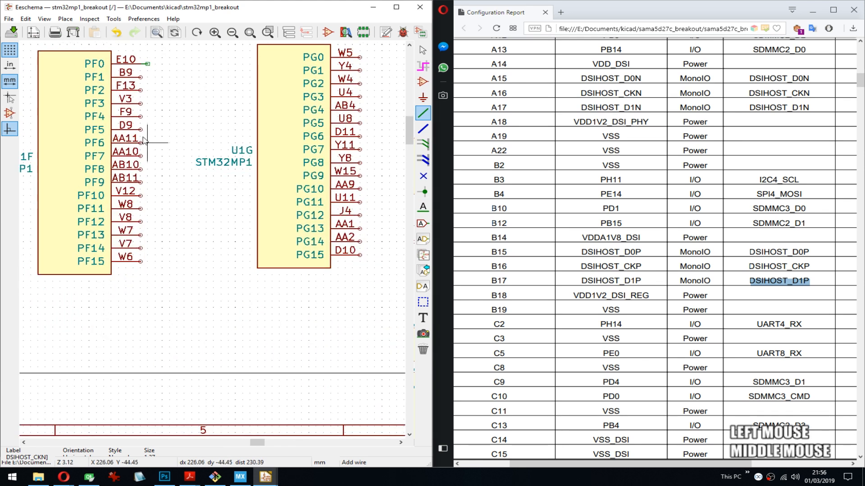
{"action": "scroll", "coordinate": [189, 95], "scroll_direction": "up", "scroll_amount": 1}
{"action": "middle_click_drag", "start_coordinate": [262, 240], "coordinate": [252, 204]}
{"action": "key", "text": "Insert"}
{"action": "key", "text": "Insert"}
{"action": "key", "text": "Insert"}
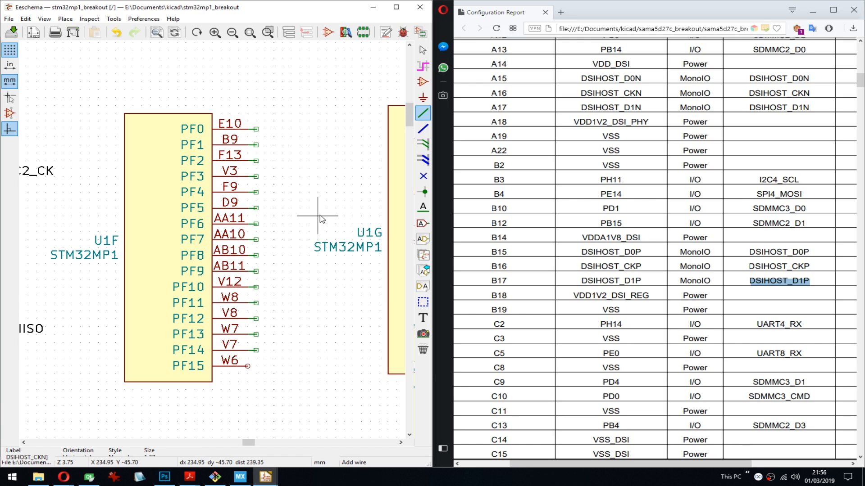
- Add short wire stubs to pins PG0 through PG15 of the U1G unit and save the schematic
{"action": "middle_click_drag", "start_coordinate": [323, 216], "coordinate": [127, 203]}
{"action": "left_click", "coordinate": [292, 107]}
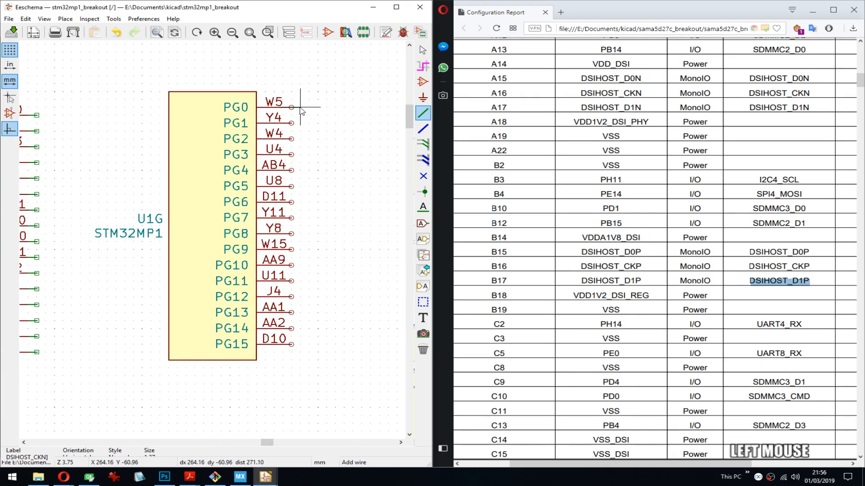
{"action": "double_click", "coordinate": [301, 107]}
{"action": "key", "text": "Insert"}
{"action": "key", "text": "Insert"}
{"action": "key", "text": "Insert"}
{"action": "key", "text": "Insert"}
{"action": "key", "text": "Insert"}
{"action": "key", "text": "Insert"}
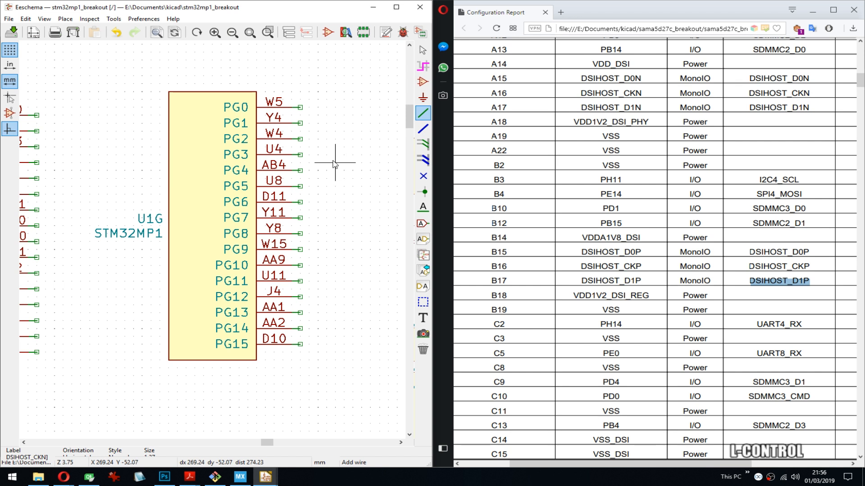
{"action": "key", "text": "ctrl+s"}
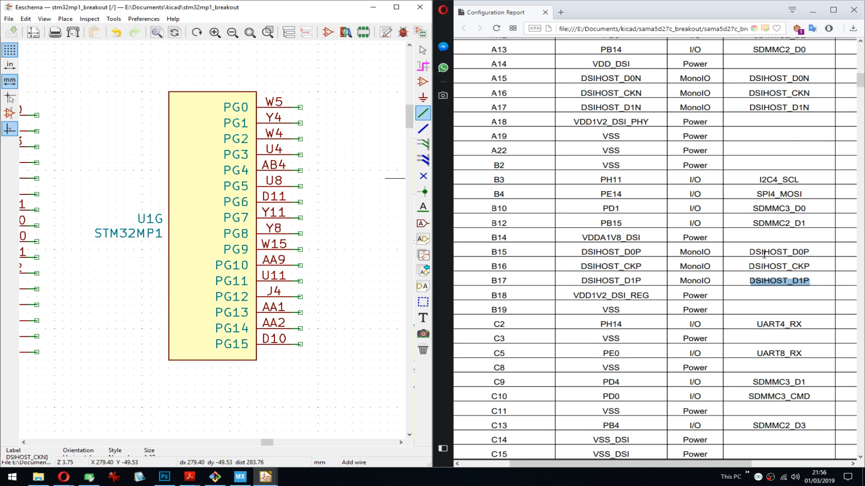
- Copy UART4_RX, the alternate function of pin C2, from the configuration report
{"action": "double_click", "coordinate": [772, 325]}
{"action": "key", "text": "ctrl+c"}
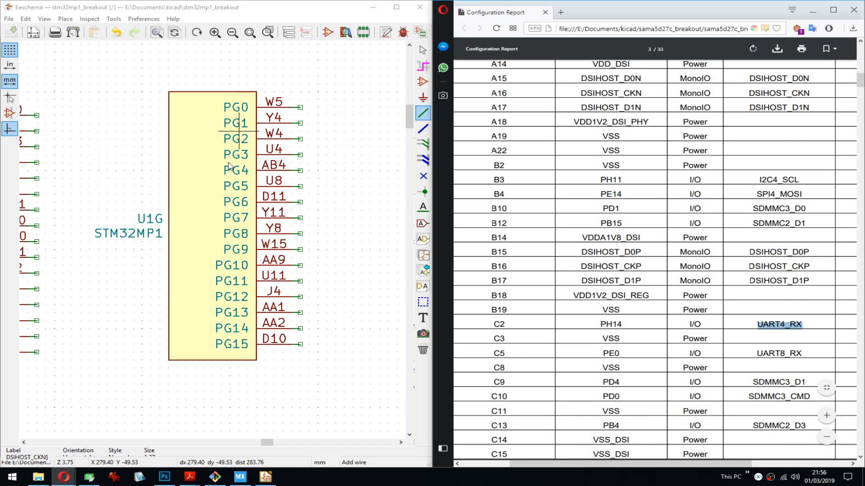
{"action": "middle_click_drag", "start_coordinate": [166, 256], "coordinate": [296, 259]}
{"action": "middle_click_drag", "start_coordinate": [119, 298], "coordinate": [52, 285]}
{"action": "middle_click_drag", "start_coordinate": [282, 297], "coordinate": [75, 287]}
{"action": "middle_click_drag", "start_coordinate": [202, 294], "coordinate": [212, 241]}
- Move the U1I and U1J symbol units out of the sheet frame into the row above it, beside U1G
{"action": "scroll", "coordinate": [208, 241], "scroll_direction": "down", "scroll_amount": 6}
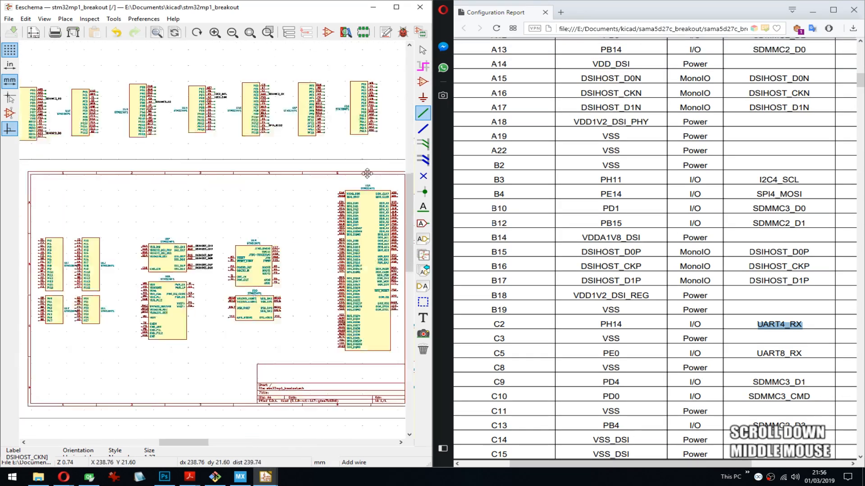
{"action": "left_click_drag", "start_coordinate": [114, 194], "coordinate": [197, 237]}
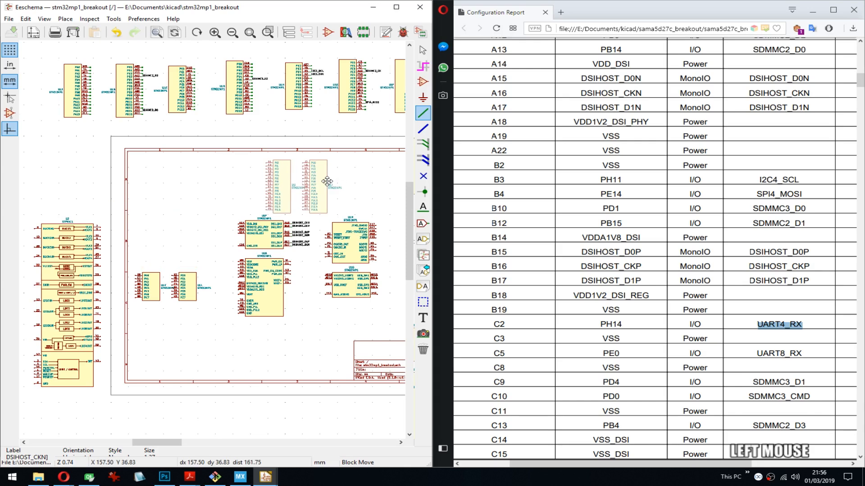
{"action": "middle_click_drag", "start_coordinate": [326, 181], "coordinate": [68, 220]}
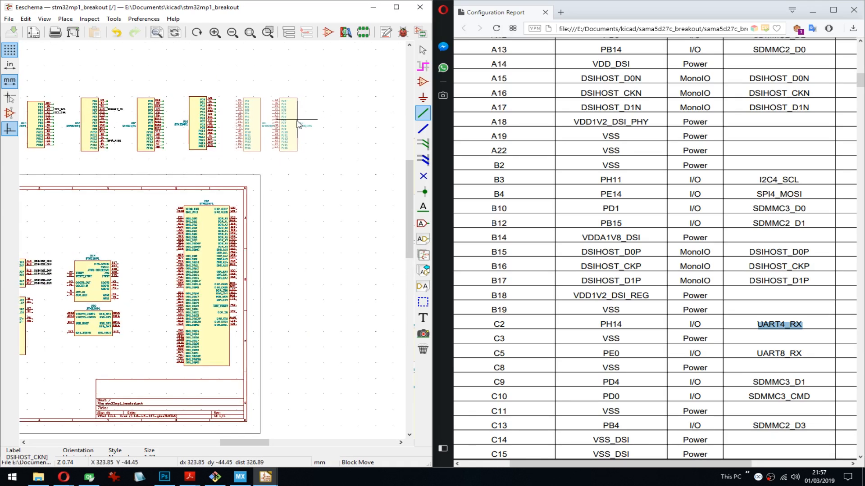
{"action": "left_click", "coordinate": [298, 122]}
- Mirror U1I and U1J horizontally so their pins face right, and move U1J further away from U1I
{"action": "key", "text": "y"}
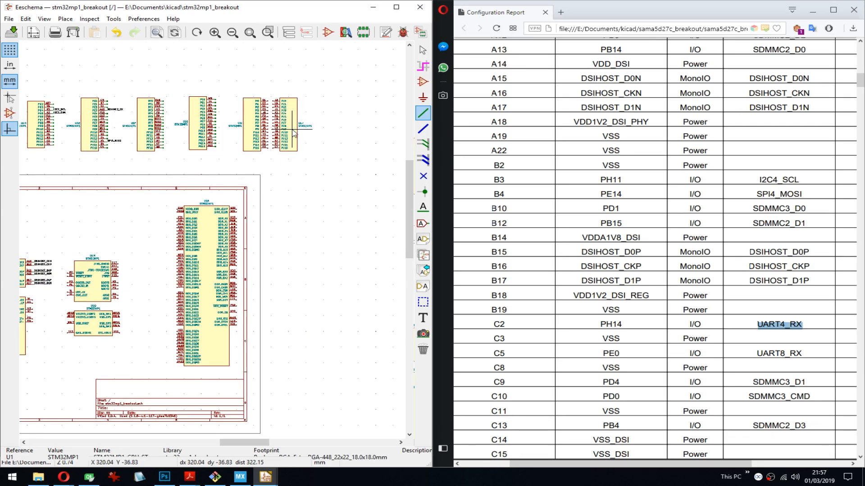
{"action": "key", "text": "y"}
{"action": "key", "text": "m"}
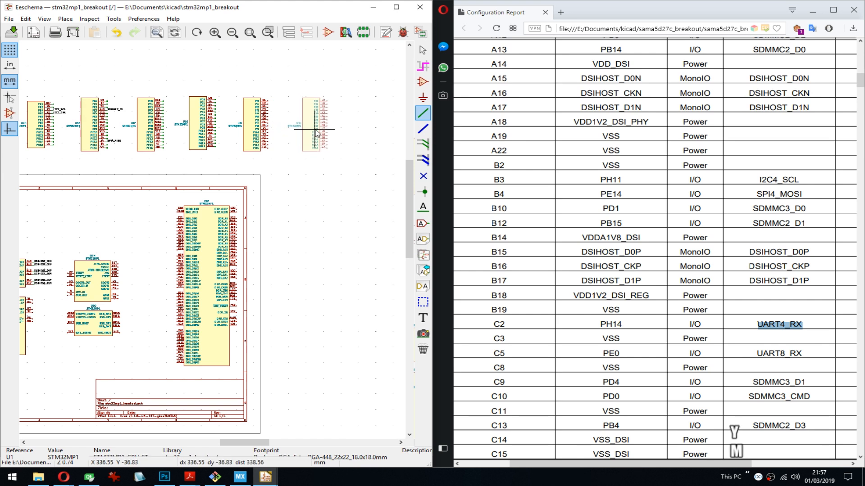
{"action": "left_click", "coordinate": [316, 133]}
- Add short wire stubs to pins PI0 through PI15 of the U1I unit
{"action": "scroll", "coordinate": [315, 133], "scroll_direction": "up", "scroll_amount": 5}
{"action": "key", "text": "w"}
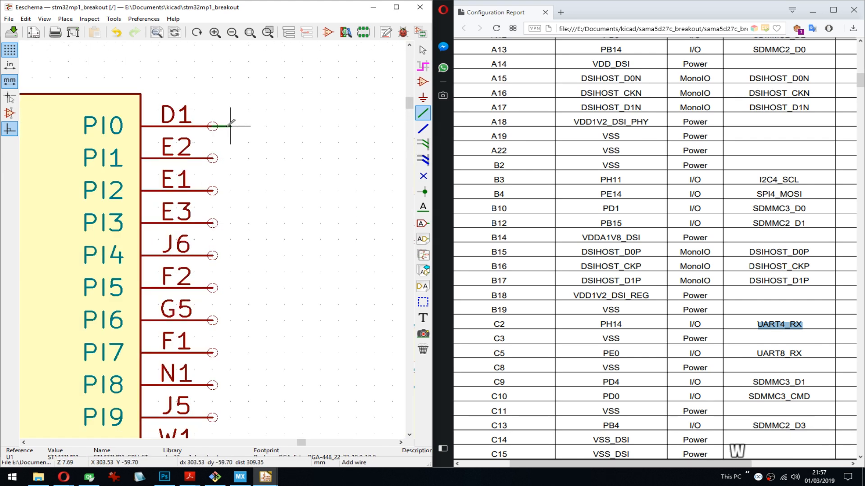
{"action": "left_click", "coordinate": [230, 126]}
{"action": "key", "text": "Insert"}
{"action": "key", "text": "Insert"}
{"action": "key", "text": "Insert"}
{"action": "key", "text": "Insert"}
{"action": "key", "text": "Insert"}
{"action": "key", "text": "Insert"}
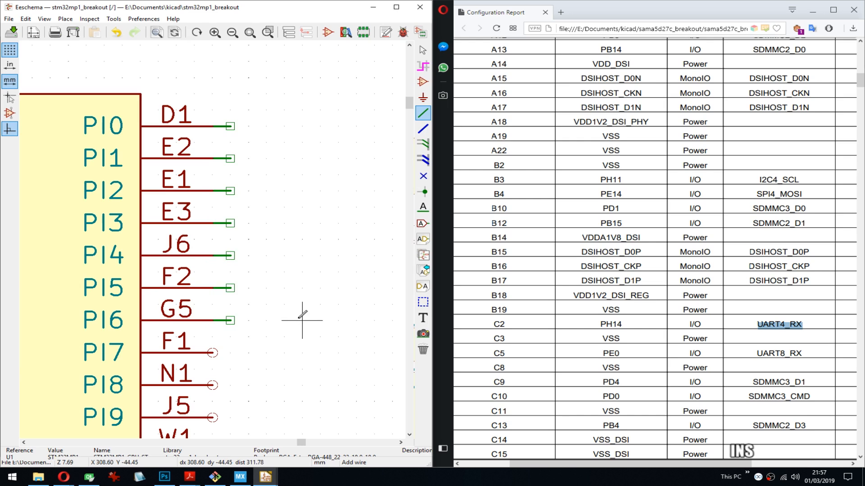
{"action": "middle_click_drag", "start_coordinate": [320, 433], "coordinate": [336, 290]}
{"action": "key", "text": "Insert"}
{"action": "key", "text": "Insert"}
{"action": "key", "text": "Insert"}
{"action": "scroll", "coordinate": [337, 321], "scroll_direction": "down", "scroll_amount": 4}
{"action": "key", "text": "Insert"}
{"action": "key", "text": "Insert"}
{"action": "key", "text": "Insert"}
{"action": "key", "text": "Insert"}
{"action": "key", "text": "Insert"}
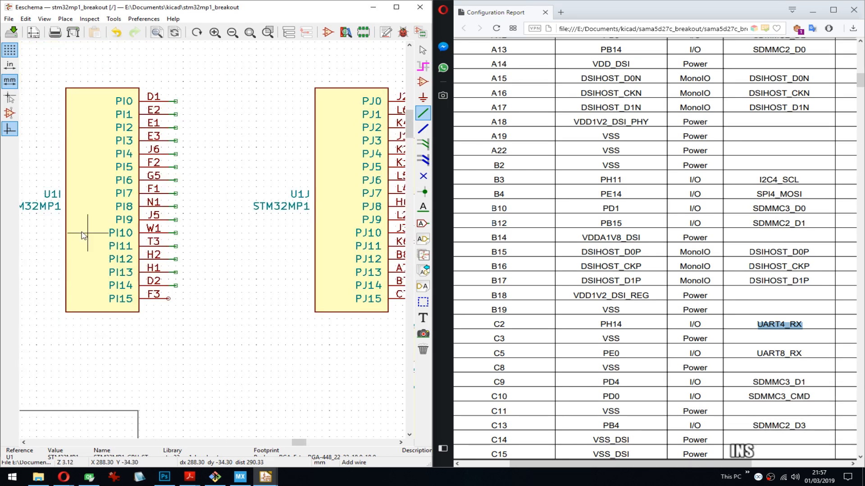
- Search the schematic for pin C2 (PH14) and check the order of the port units above the sheet frame
{"action": "middle_click_drag", "start_coordinate": [64, 222], "coordinate": [226, 205]}
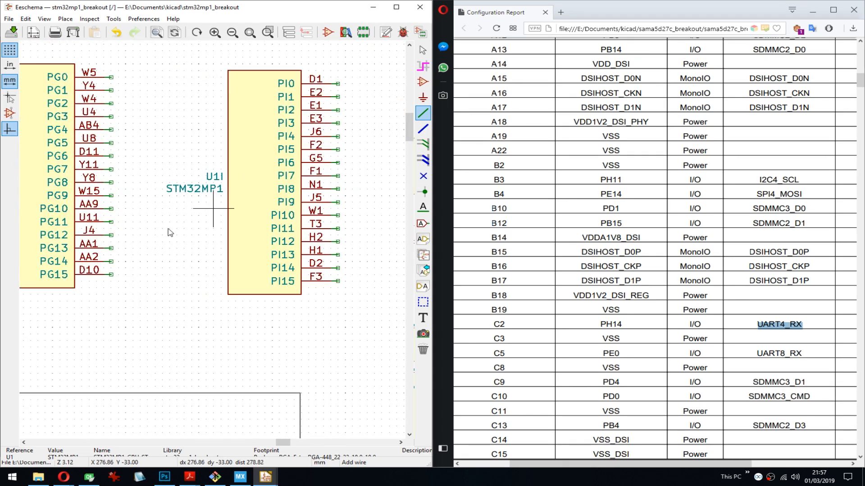
{"action": "scroll", "coordinate": [169, 233], "scroll_direction": "down", "scroll_amount": 4}
{"action": "middle_click_drag", "start_coordinate": [57, 423], "coordinate": [362, 176]}
{"action": "middle_click_drag", "start_coordinate": [150, 265], "coordinate": [324, 208]}
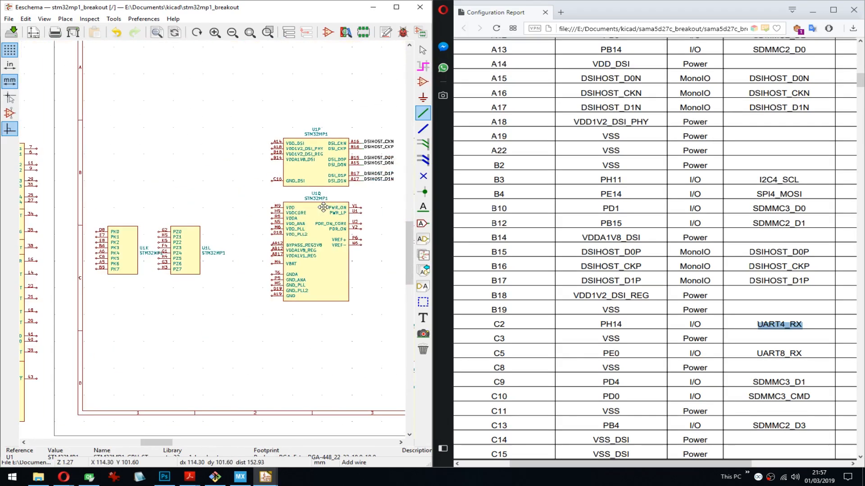
{"action": "scroll", "coordinate": [138, 208], "scroll_direction": "down", "scroll_amount": 4}
{"action": "middle_click_drag", "start_coordinate": [367, 250], "coordinate": [227, 257]}
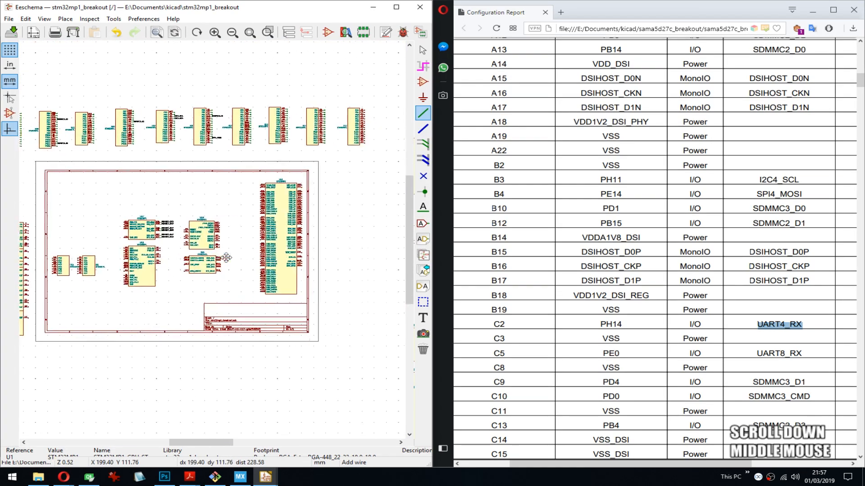
{"action": "scroll", "coordinate": [278, 153], "scroll_direction": "up", "scroll_amount": 2}
{"action": "scroll", "coordinate": [214, 243], "scroll_direction": "up", "scroll_amount": 2}
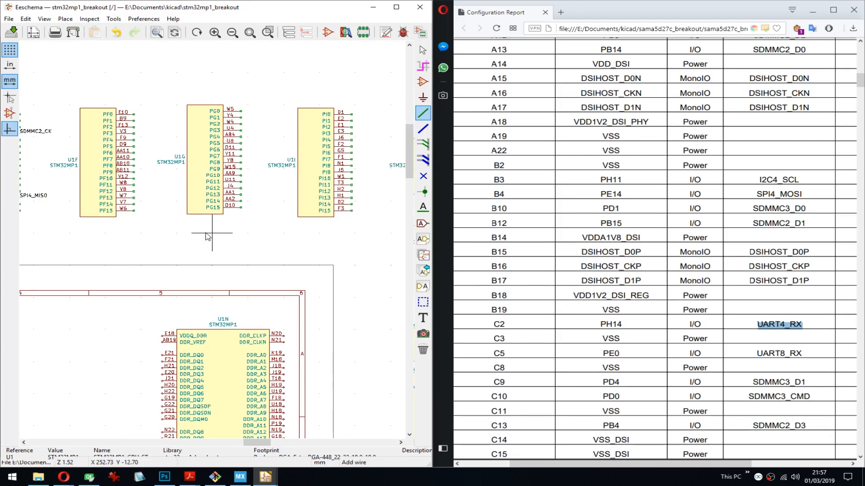
{"action": "middle_click_drag", "start_coordinate": [143, 229], "coordinate": [354, 246]}
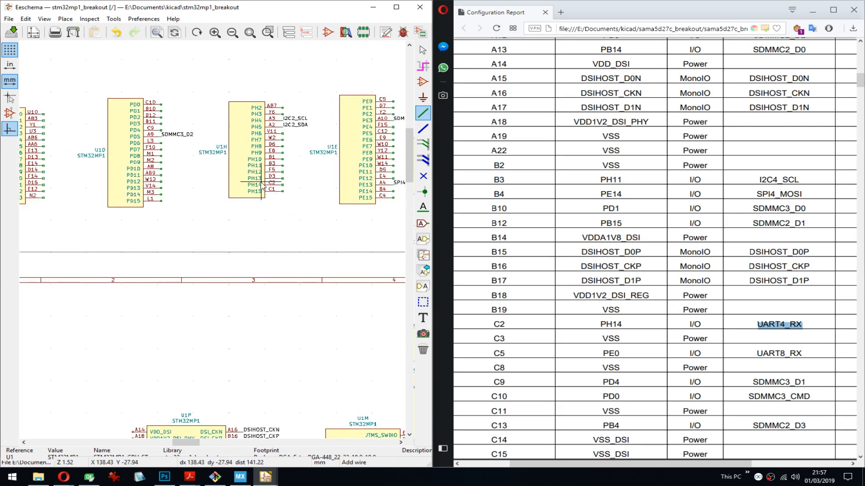
{"action": "left_click_drag", "start_coordinate": [229, 86], "coordinate": [293, 166]}
{"action": "middle_click_drag", "start_coordinate": [294, 158], "coordinate": [264, 253]}
{"action": "key", "text": "ctrl+z"}
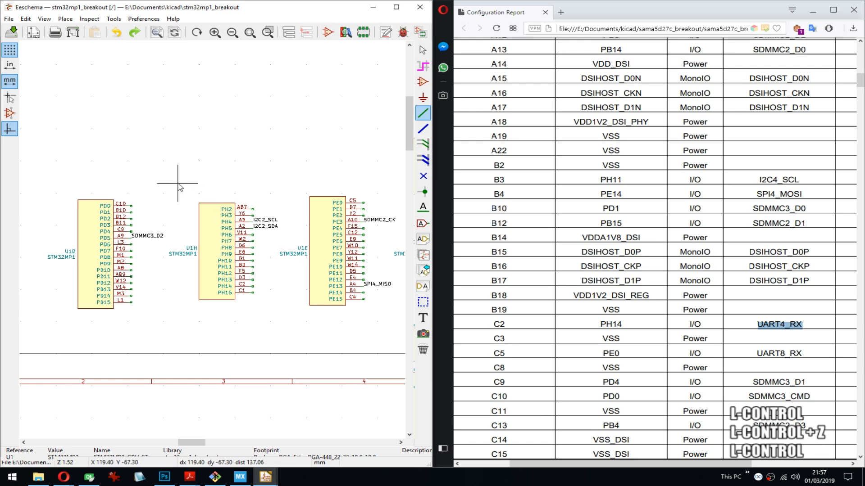
- Move the U1H unit with its wire stubs and I2C2 labels out of the row to the free area above it
{"action": "left_click_drag", "start_coordinate": [178, 184], "coordinate": [309, 338]}
{"action": "left_click", "coordinate": [299, 170]}
{"action": "scroll", "coordinate": [345, 205], "scroll_direction": "down", "scroll_amount": 3}
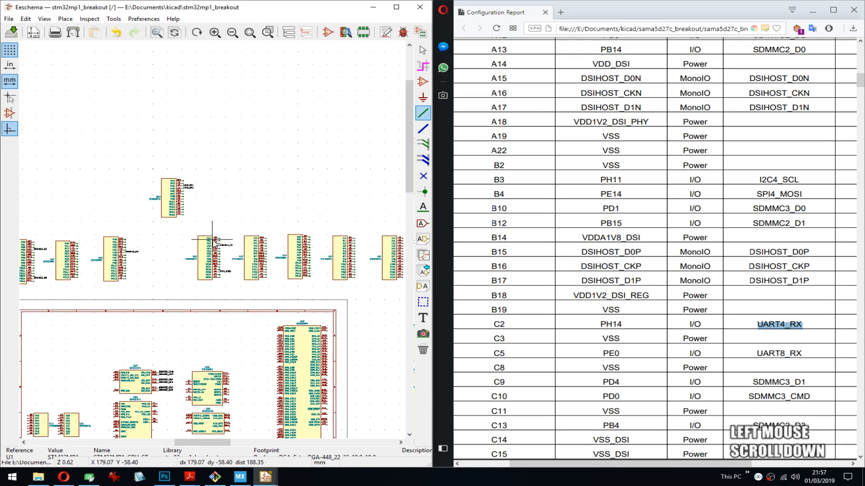
{"action": "scroll", "coordinate": [214, 242], "scroll_direction": "up", "scroll_amount": 3}
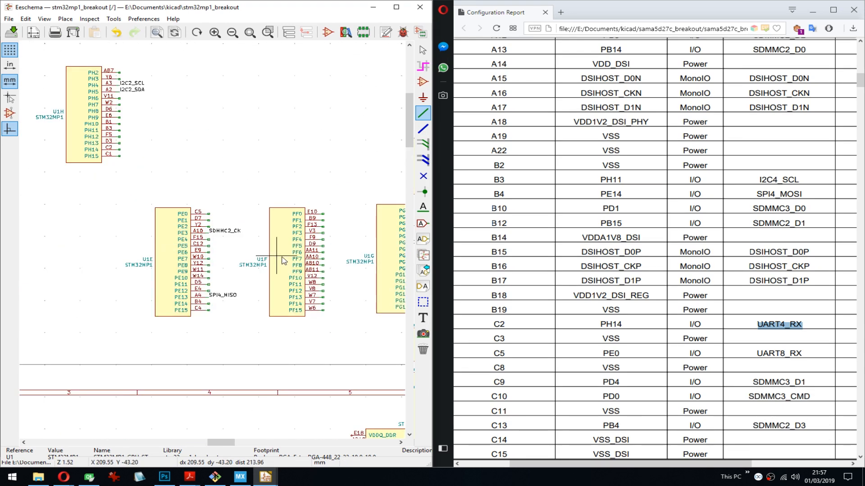
- Shift U1E, U1F and U1G together with their labels toward U1D to close the gap left by U1H
{"action": "middle_click_drag", "start_coordinate": [361, 265], "coordinate": [335, 230]}
{"action": "scroll", "coordinate": [298, 238], "scroll_direction": "down", "scroll_amount": 1}
{"action": "scroll", "coordinate": [213, 240], "scroll_direction": "down", "scroll_amount": 4}
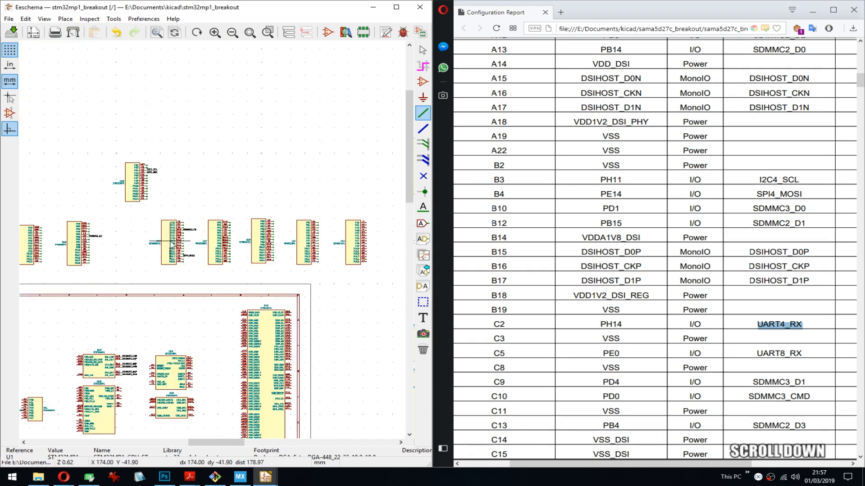
{"action": "middle_click_drag", "start_coordinate": [208, 243], "coordinate": [249, 236]}
{"action": "left_click_drag", "start_coordinate": [183, 214], "coordinate": [316, 277]}
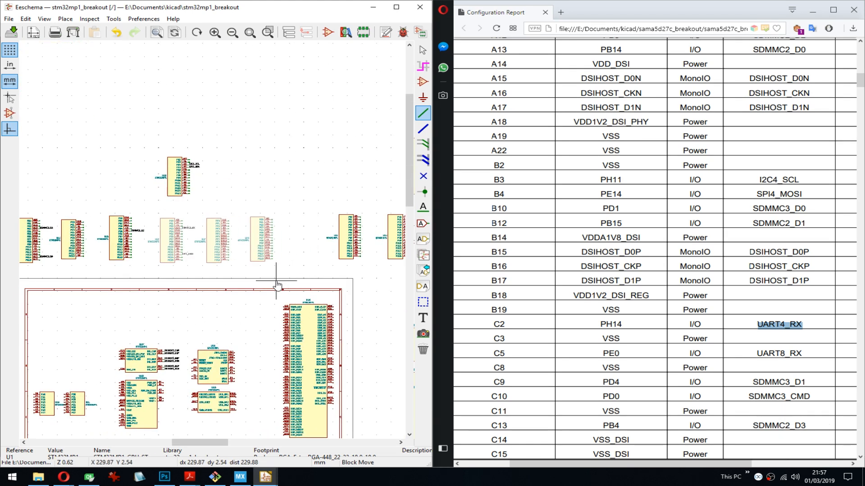
{"action": "left_click", "coordinate": [278, 283]}
- Place U1H with its labels between U1G and U1I, and shift U1I and U1J slightly away from it
{"action": "left_click_drag", "start_coordinate": [138, 143], "coordinate": [216, 212]}
{"action": "left_click", "coordinate": [334, 260]}
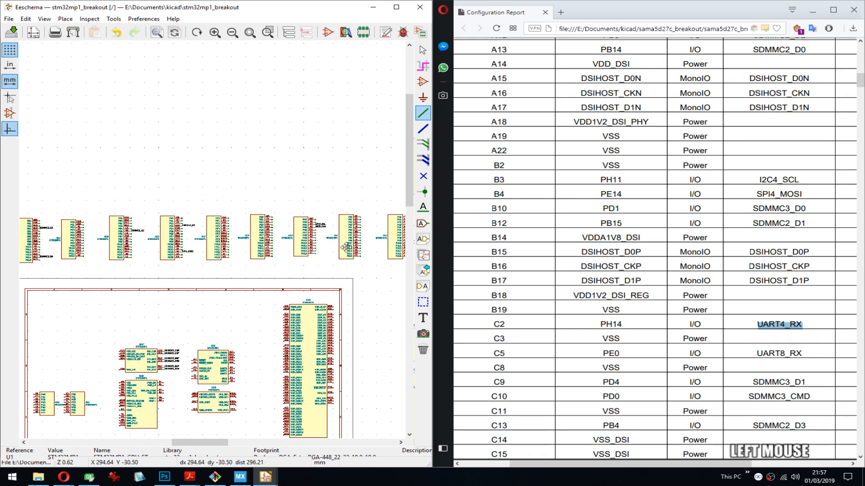
{"action": "middle_click_drag", "start_coordinate": [405, 203], "coordinate": [348, 203]}
{"action": "left_click_drag", "start_coordinate": [345, 203], "coordinate": [265, 273]}
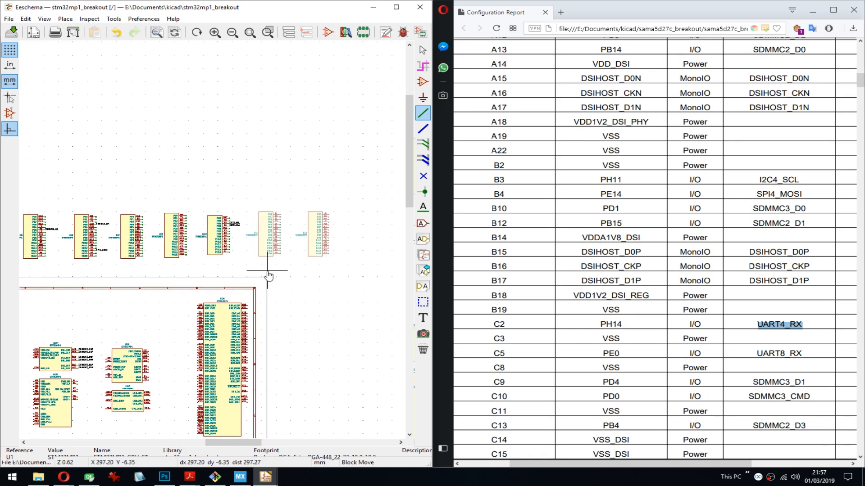
{"action": "left_click", "coordinate": [266, 273]}
- Add short wire stubs to pins PJ0 through PJ15 of the U1J unit and save the schematic
{"action": "middle_click_drag", "start_coordinate": [158, 311], "coordinate": [346, 251]}
{"action": "scroll", "coordinate": [346, 251], "scroll_direction": "up", "scroll_amount": 6}
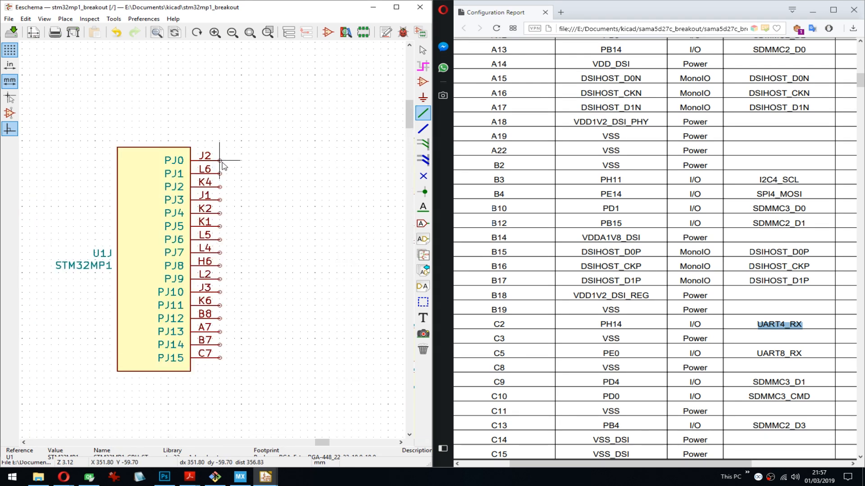
{"action": "key", "text": "w"}
{"action": "left_click", "coordinate": [227, 161]}
{"action": "key", "text": "Insert"}
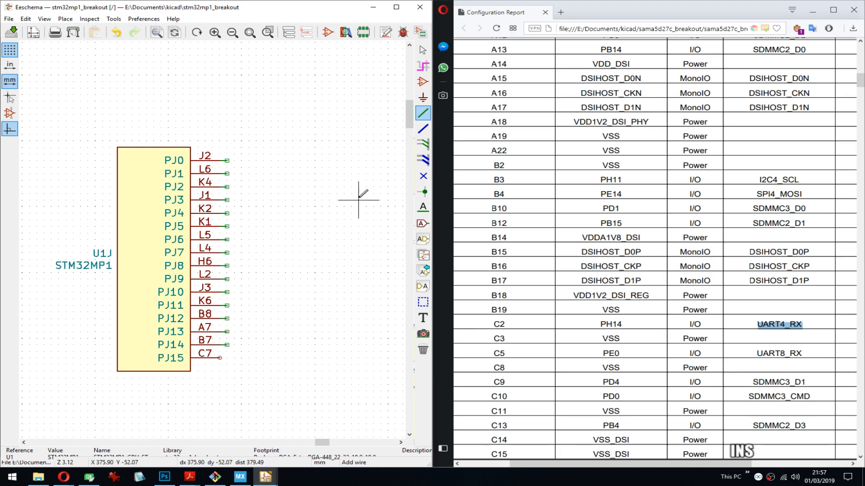
{"action": "key", "text": "ctrl+s"}
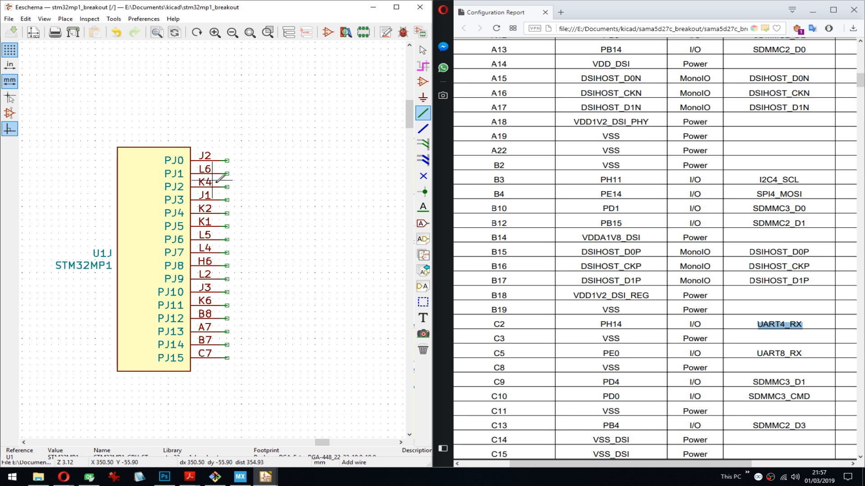
- Label pin PH14 of the U1H unit UART4_RX, copying the name from the configuration report, and save the schematic
{"action": "left_click", "coordinate": [756, 331]}
{"action": "key", "text": "ctrl+c"}
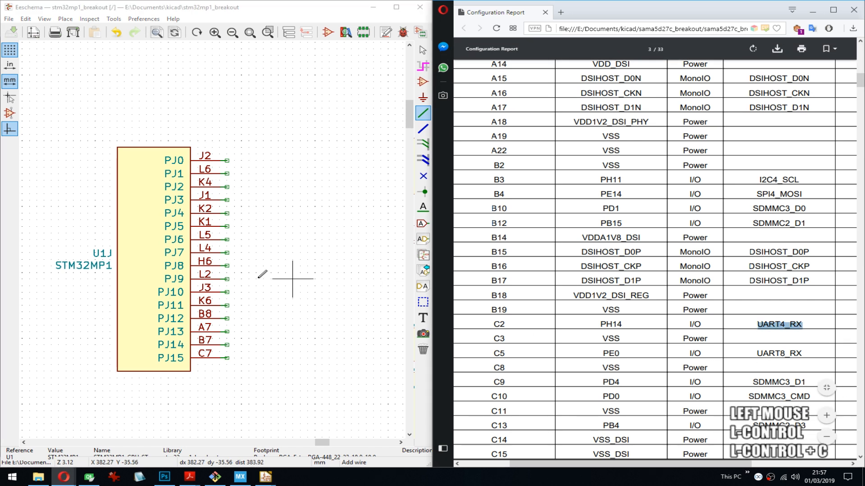
{"action": "middle_click_drag", "start_coordinate": [95, 266], "coordinate": [268, 246]}
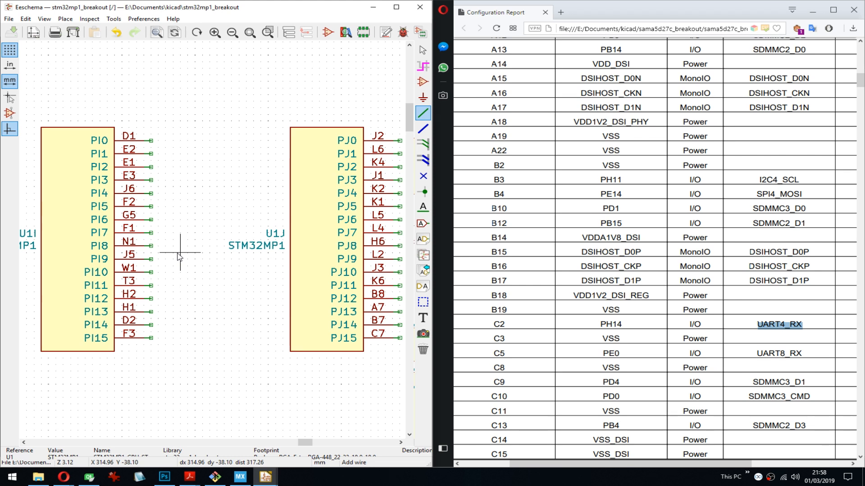
{"action": "middle_click_drag", "start_coordinate": [179, 255], "coordinate": [249, 219]}
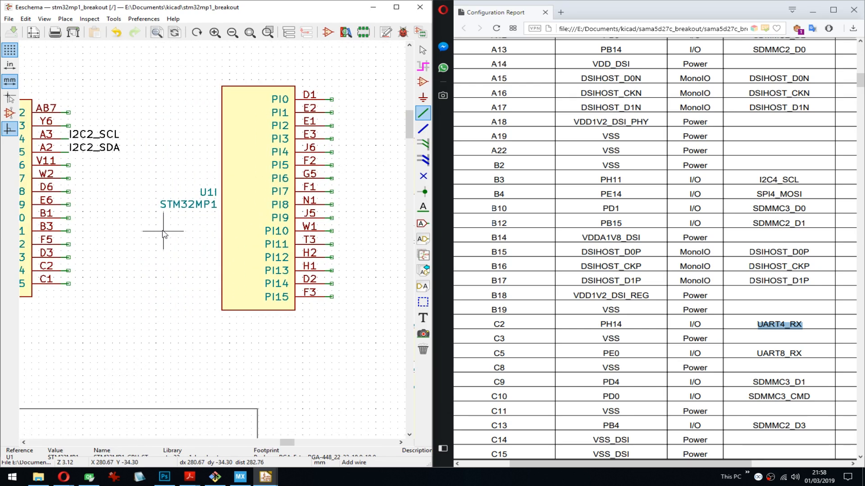
{"action": "middle_click_drag", "start_coordinate": [162, 234], "coordinate": [225, 236]}
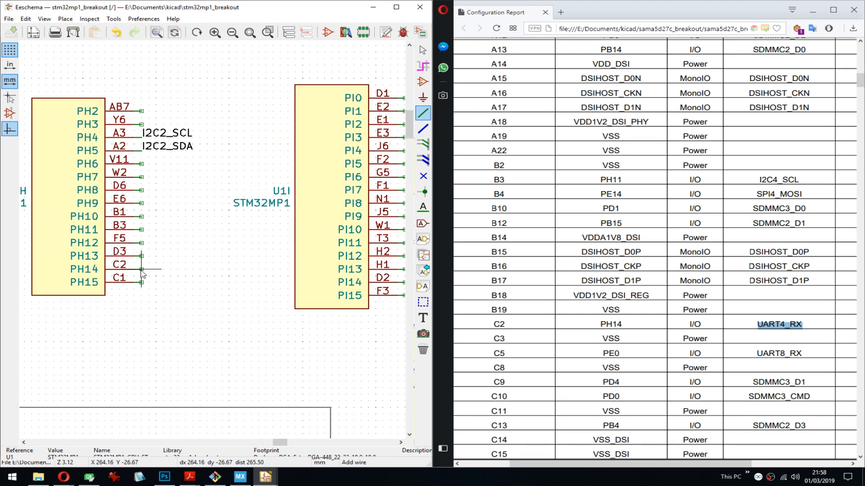
{"action": "scroll", "coordinate": [141, 270], "scroll_direction": "up", "scroll_amount": 3}
{"action": "key", "text": "l"}
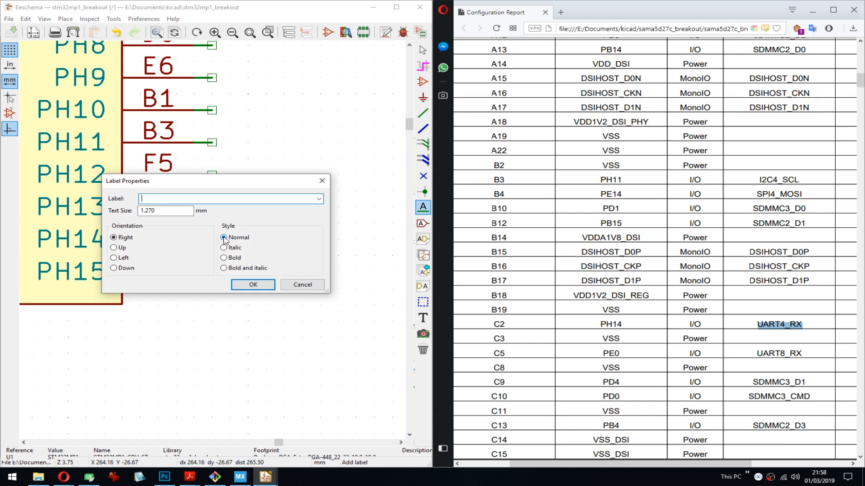
{"action": "left_click", "coordinate": [252, 284]}
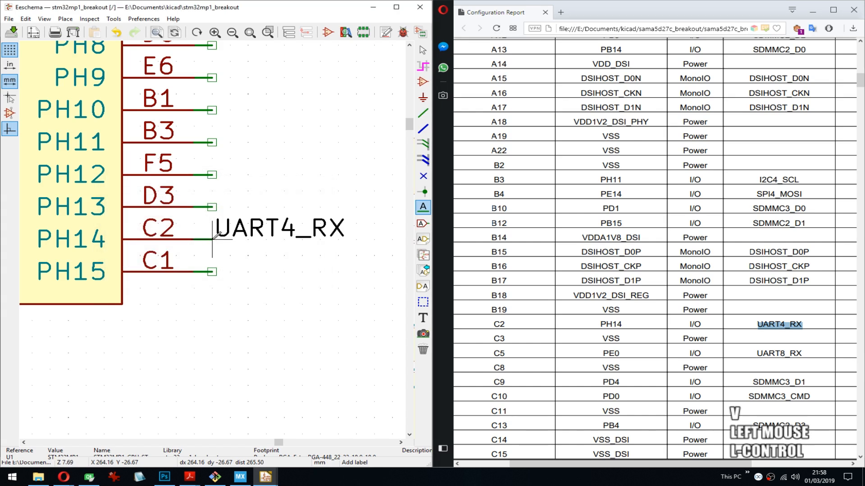
{"action": "key", "text": "ctrl+s"}
- Copy UART8_RX from the report and place it as a net label on the PE0 wire stub of U1E
{"action": "double_click", "coordinate": [779, 353]}
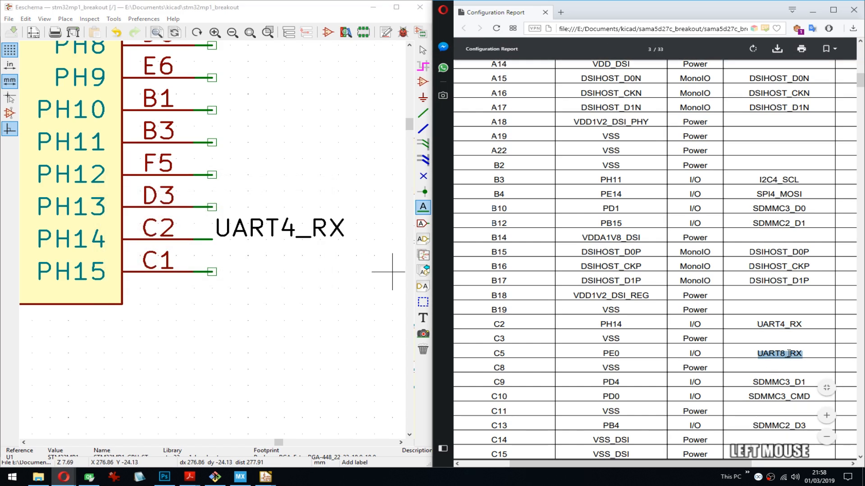
{"action": "key", "text": "ctrl+c"}
{"action": "middle_click_drag", "start_coordinate": [318, 207], "coordinate": [201, 271]}
{"action": "scroll", "coordinate": [204, 271], "scroll_direction": "down", "scroll_amount": 4}
{"action": "middle_click_drag", "start_coordinate": [270, 187], "coordinate": [301, 202]}
{"action": "middle_click_drag", "start_coordinate": [188, 214], "coordinate": [212, 215]}
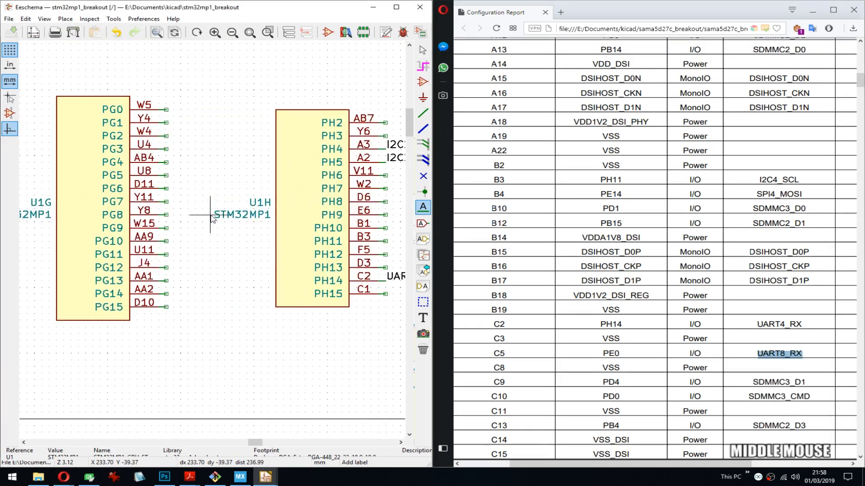
{"action": "middle_click_drag", "start_coordinate": [134, 229], "coordinate": [250, 211]}
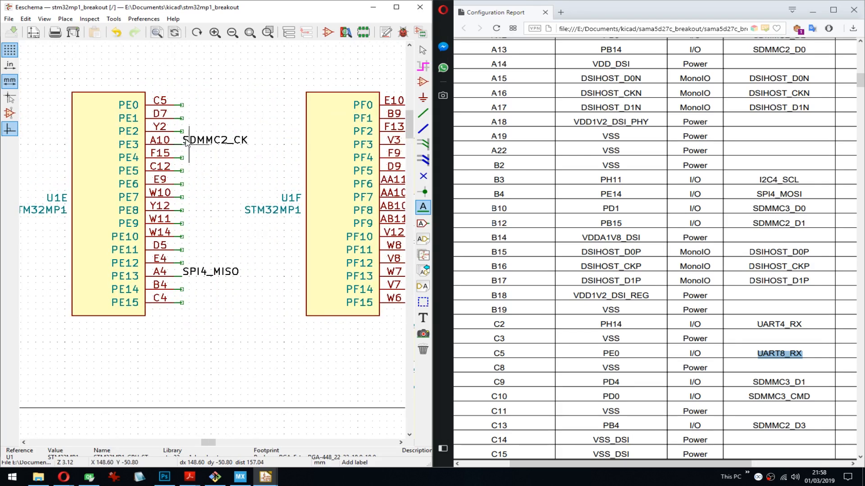
{"action": "left_click", "coordinate": [182, 105]}
{"action": "key", "text": "ctrl+v"}
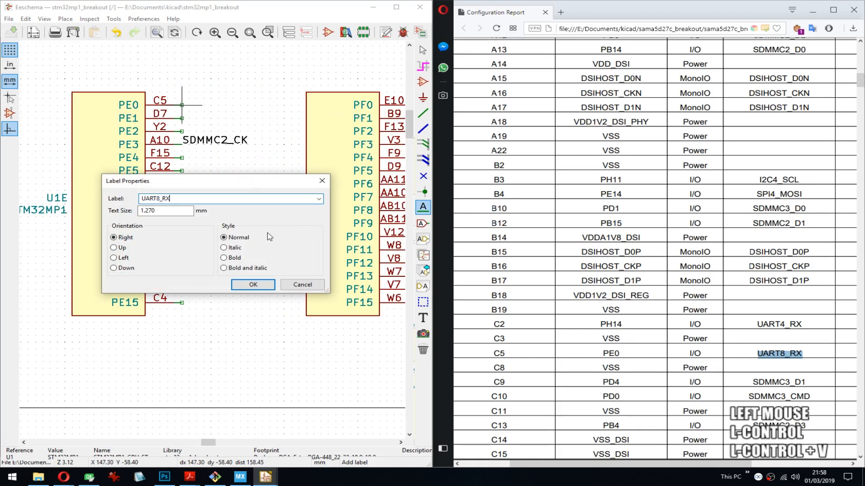
{"action": "left_click", "coordinate": [253, 284]}
{"action": "left_click", "coordinate": [182, 105]}
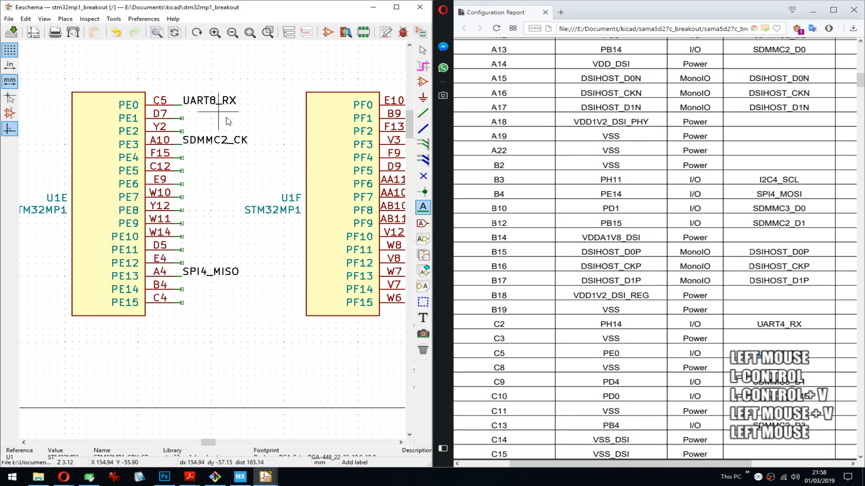
- Copy SDMMC3_D1 from the report and place it as a net label on the PD4 wire stub of U1D
{"action": "double_click", "coordinate": [773, 381]}
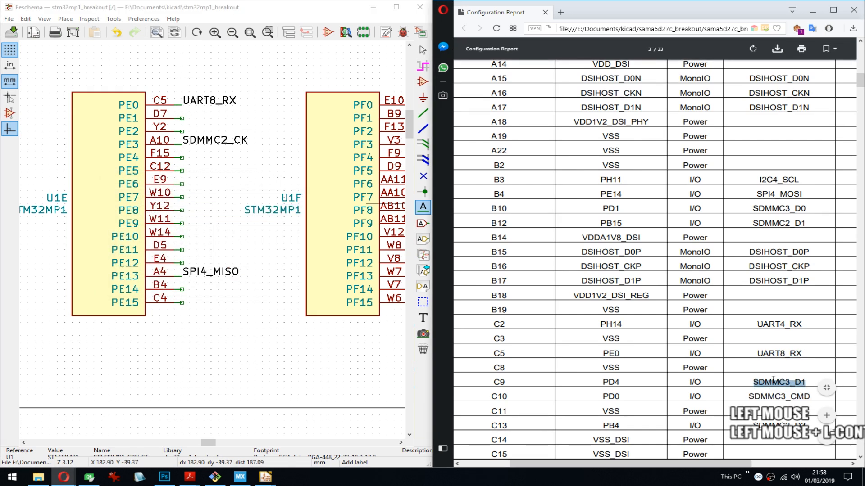
{"action": "key", "text": "ctrl+c"}
{"action": "middle_click_drag", "start_coordinate": [137, 223], "coordinate": [330, 228], "text": "ctrl"}
{"action": "middle_click_drag", "start_coordinate": [207, 228], "coordinate": [288, 225]}
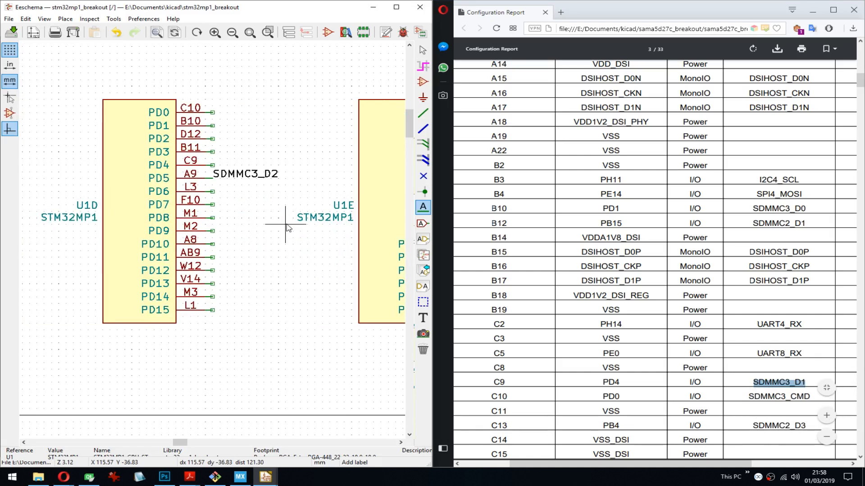
{"action": "left_click", "coordinate": [215, 166]}
{"action": "key", "text": "ctrl+v"}
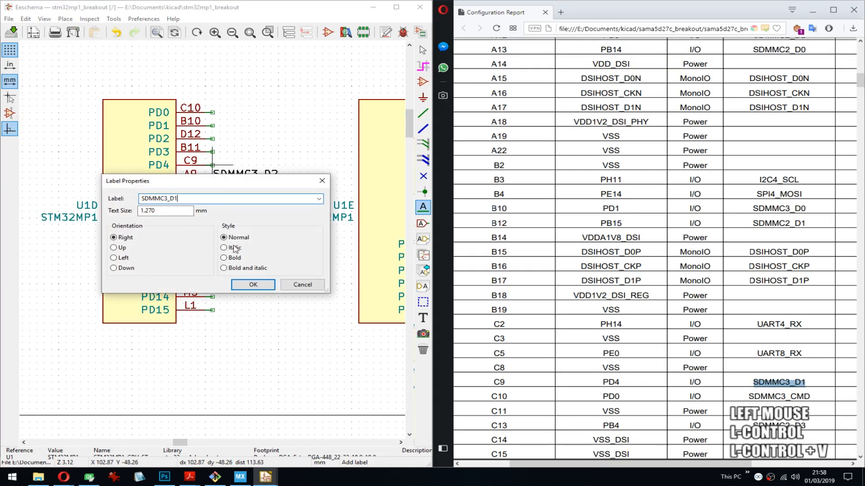
{"action": "left_click", "coordinate": [254, 285]}
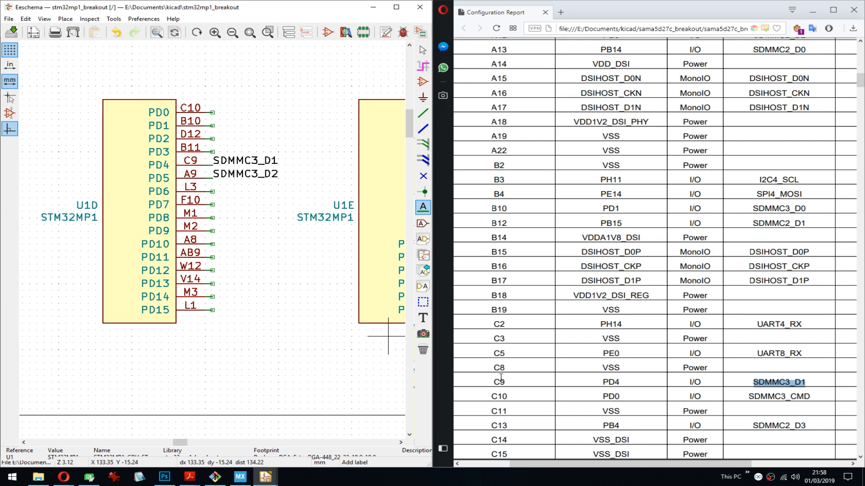
- Add the SDMMC2_D3 label from the report to pin PB4 of the U1B unit and save the schematic
{"action": "middle_click_drag", "start_coordinate": [367, 193], "coordinate": [251, 189]}
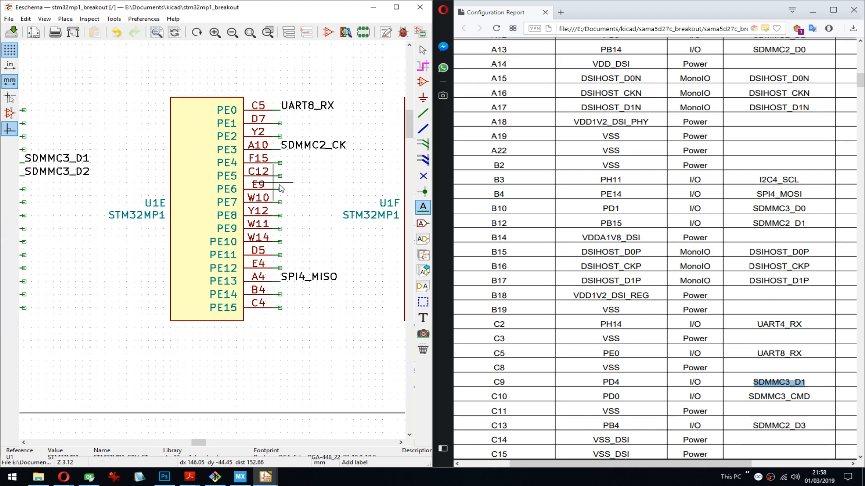
{"action": "middle_click_drag", "start_coordinate": [296, 197], "coordinate": [175, 243]}
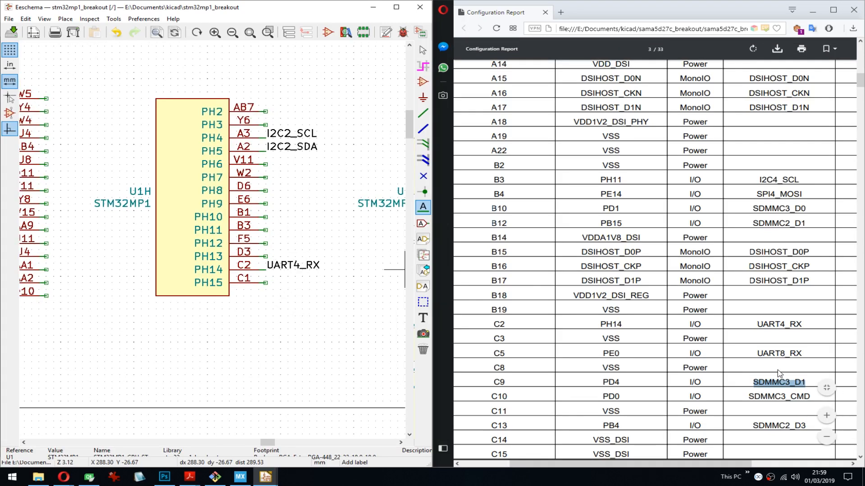
{"action": "scroll", "coordinate": [676, 300], "scroll_direction": "down", "scroll_amount": 4}
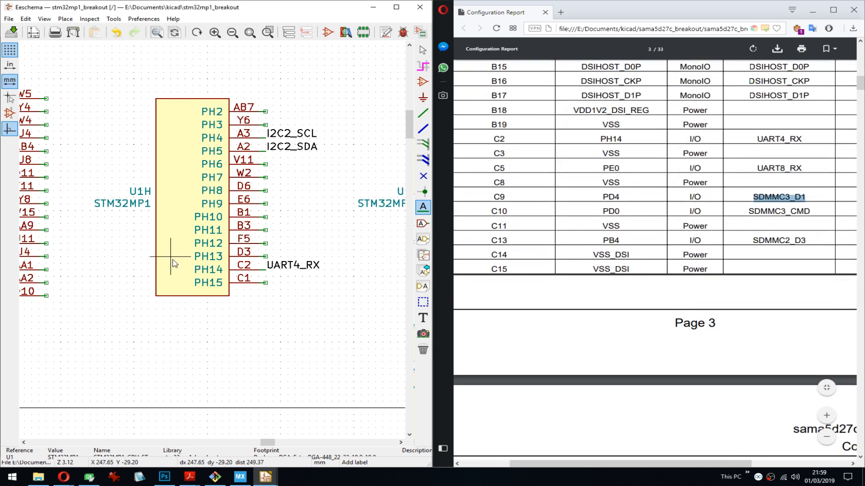
{"action": "middle_click_drag", "start_coordinate": [175, 264], "coordinate": [296, 232]}
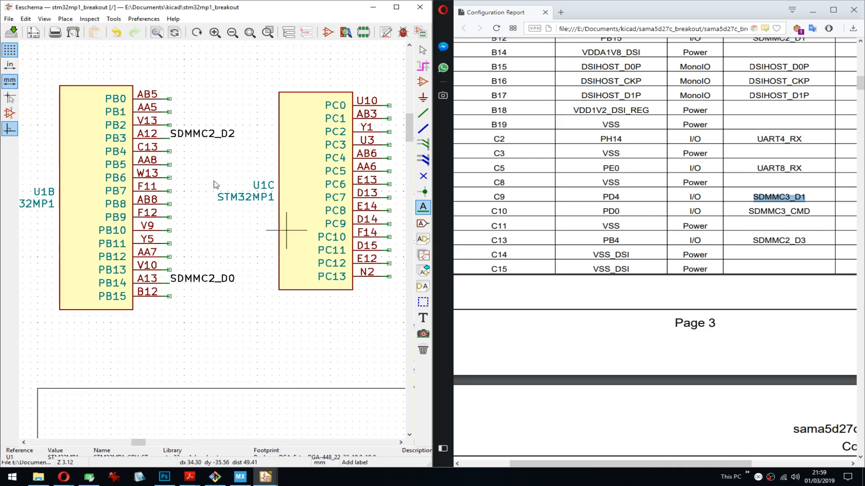
{"action": "double_click", "coordinate": [780, 240]}
{"action": "key", "text": "ctrl+c"}
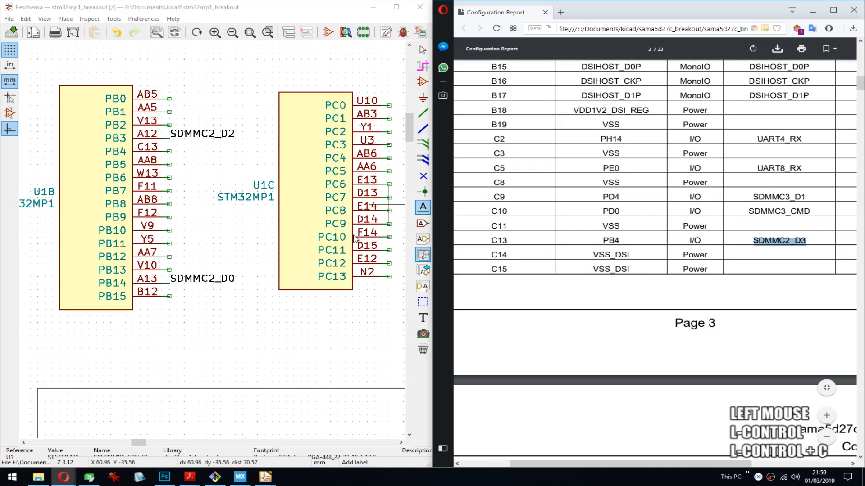
{"action": "left_click", "coordinate": [171, 156]}
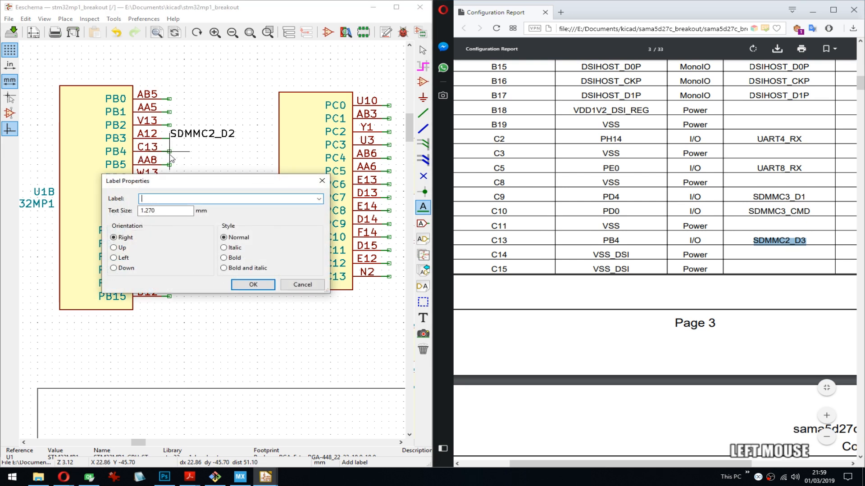
{"action": "key", "text": "ctrl+v"}
{"action": "key", "text": "Return"}
{"action": "key", "text": "ctrl+s"}
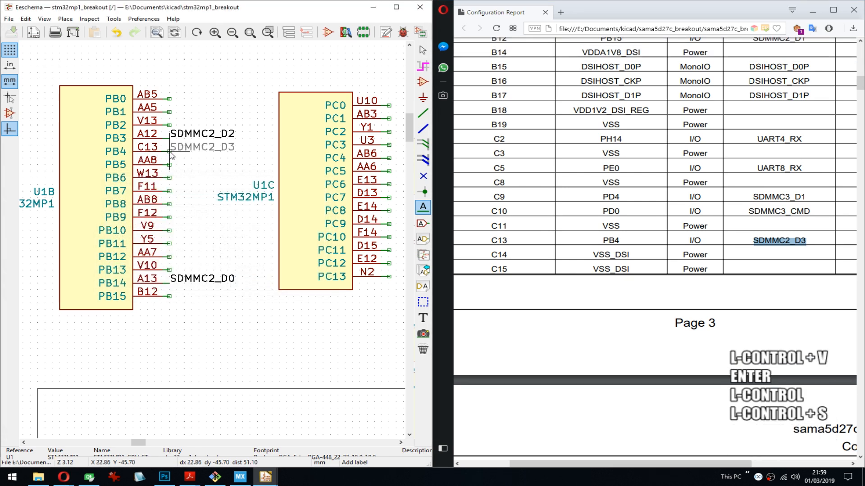
{"action": "left_click", "coordinate": [171, 156]}
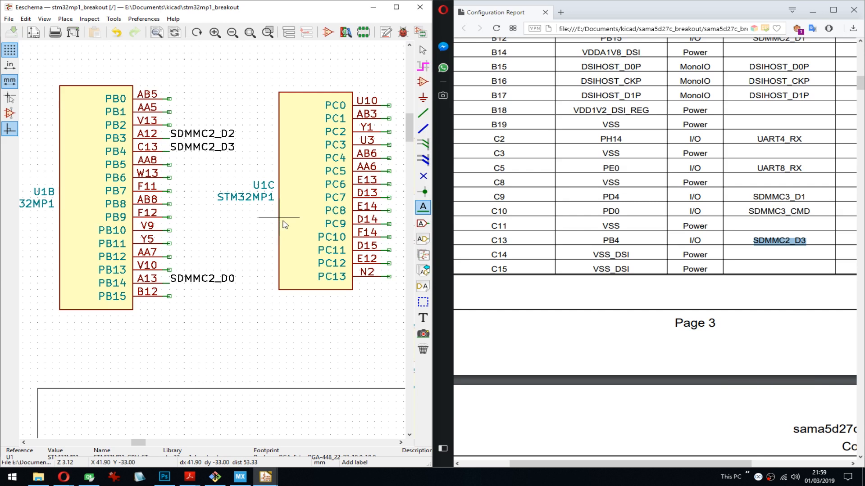
- Copy UART4_TX from the report's next page and place it as a label on pin PH13 of U1H
{"action": "scroll", "coordinate": [767, 220], "scroll_direction": "down", "scroll_amount": 10}
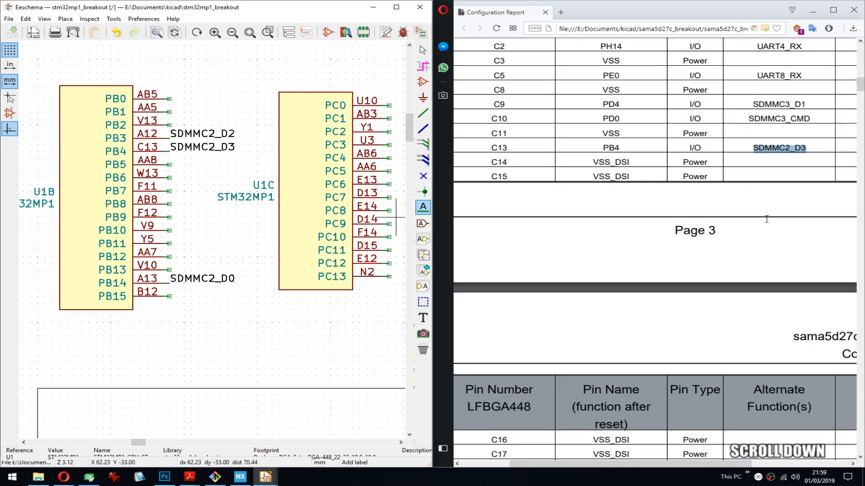
{"action": "double_click", "coordinate": [778, 188]}
{"action": "key", "text": "ctrl+c"}
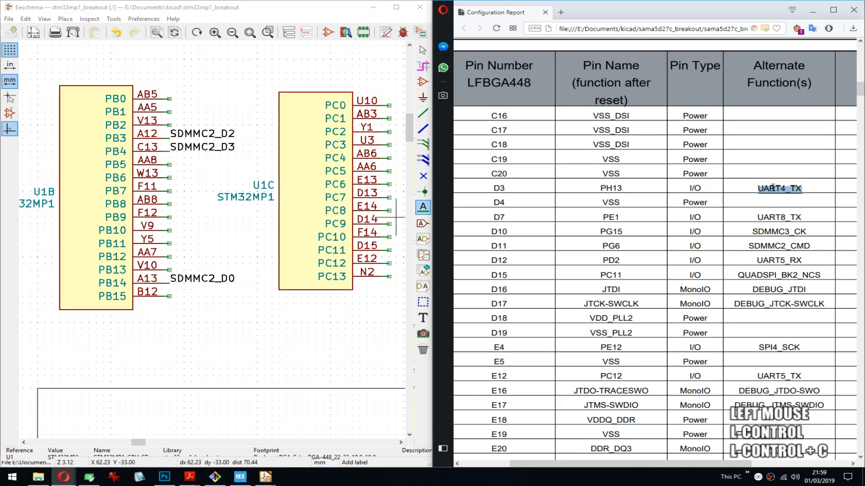
{"action": "middle_click_drag", "start_coordinate": [315, 176], "coordinate": [13, 181]}
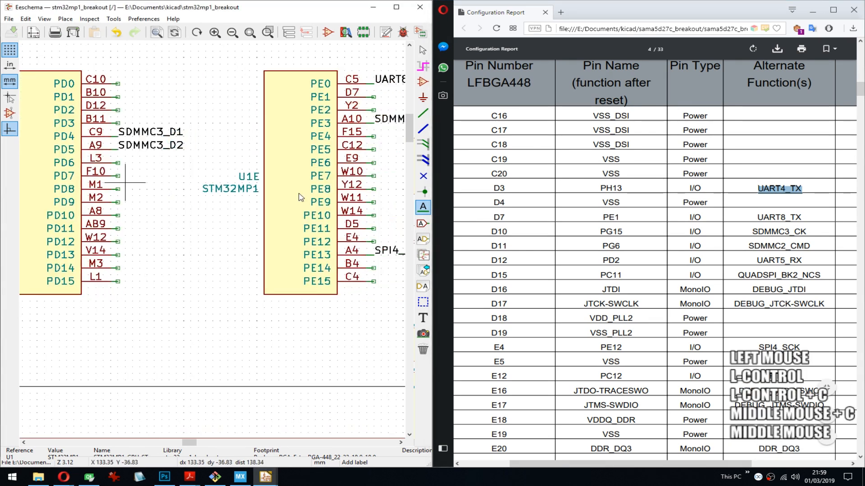
{"action": "middle_click_drag", "start_coordinate": [316, 193], "coordinate": [195, 203]}
{"action": "middle_click_drag", "start_coordinate": [290, 208], "coordinate": [180, 209]}
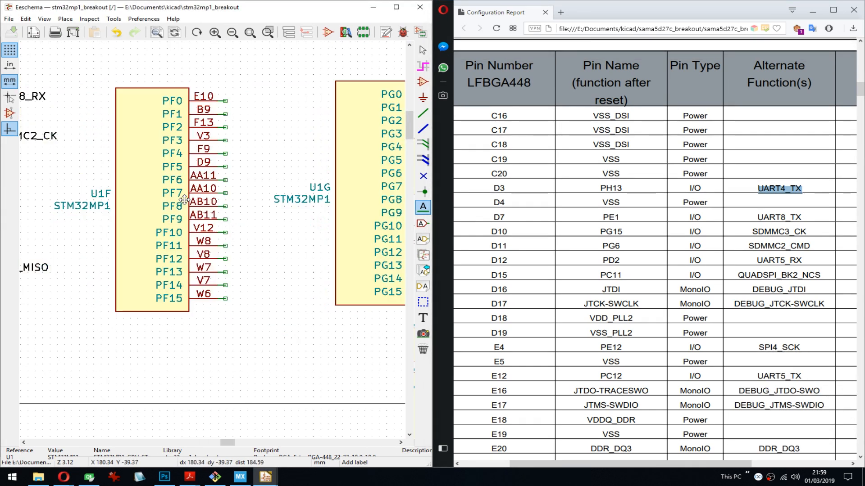
{"action": "middle_click_drag", "start_coordinate": [299, 213], "coordinate": [90, 211]}
{"action": "middle_click_drag", "start_coordinate": [406, 209], "coordinate": [255, 207]}
{"action": "left_click", "coordinate": [299, 260]}
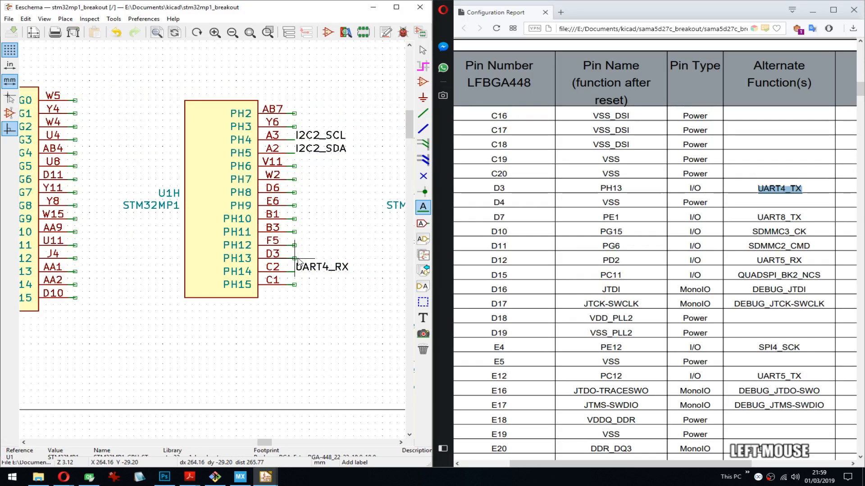
{"action": "key", "text": "ctrl+v"}
{"action": "key", "text": "Return"}
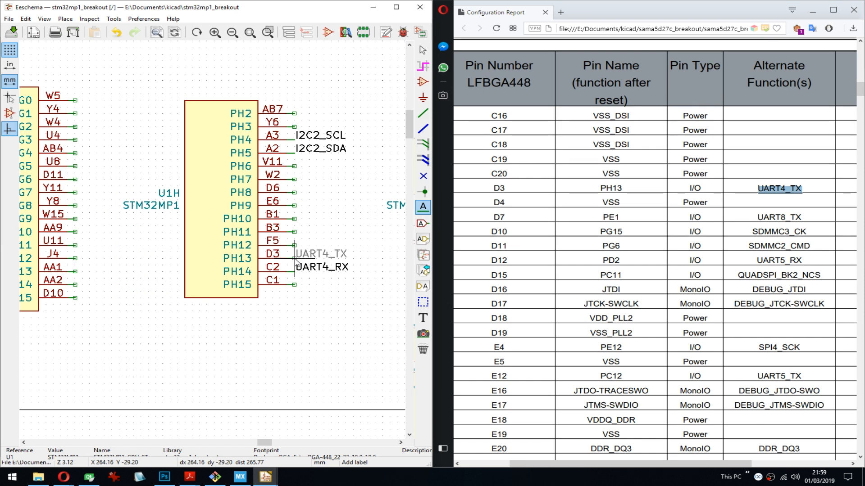
{"action": "left_click", "coordinate": [296, 260]}
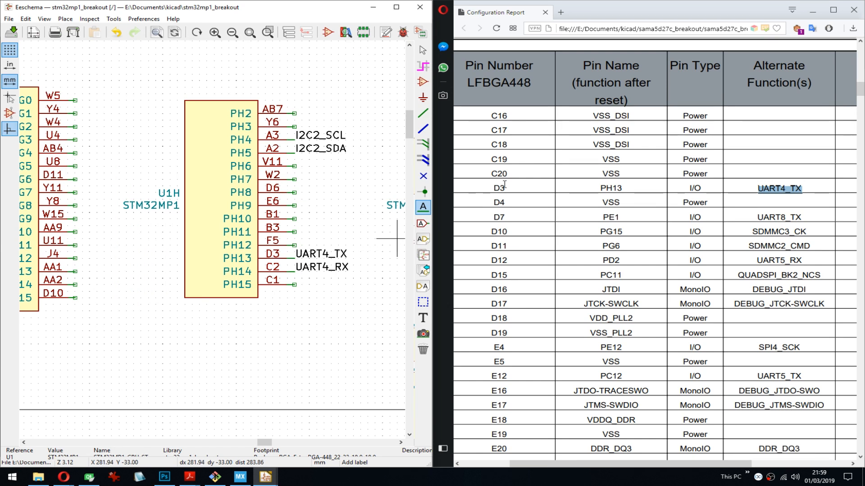
- Copy UART8_TX from the report, place it as a net label on the PE1 wire stub of U1E, and save the schematic
{"action": "double_click", "coordinate": [784, 218]}
{"action": "key", "text": "ctrl+c"}
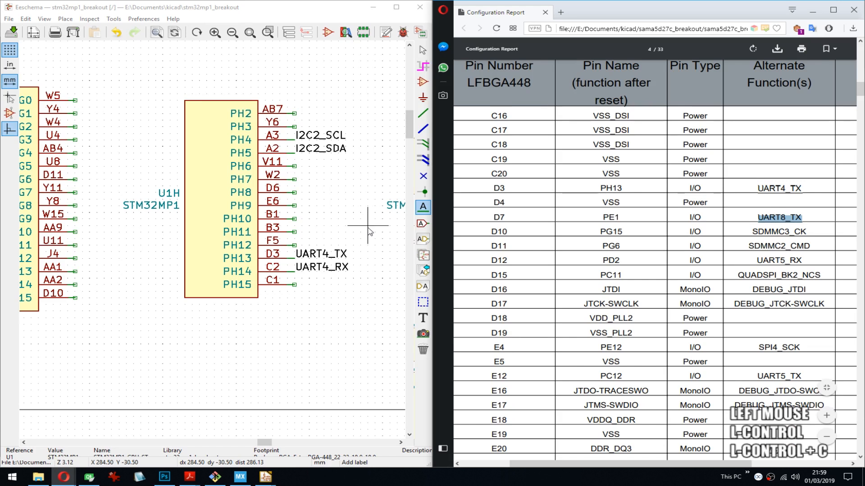
{"action": "middle_click_drag", "start_coordinate": [378, 228], "coordinate": [185, 235]}
{"action": "middle_click_drag", "start_coordinate": [283, 231], "coordinate": [345, 219]}
{"action": "middle_click_drag", "start_coordinate": [133, 223], "coordinate": [370, 208]}
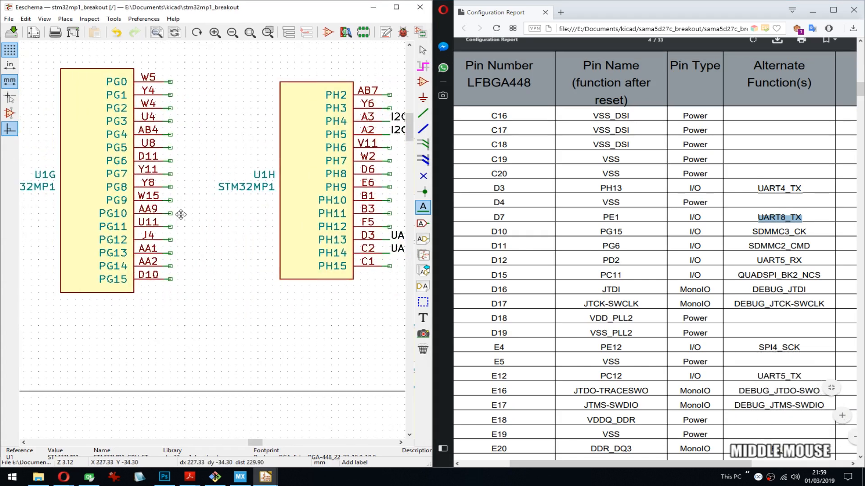
{"action": "middle_click_drag", "start_coordinate": [207, 222], "coordinate": [358, 216]}
{"action": "middle_click_drag", "start_coordinate": [183, 202], "coordinate": [328, 207]}
{"action": "middle_click_drag", "start_coordinate": [135, 215], "coordinate": [344, 214]}
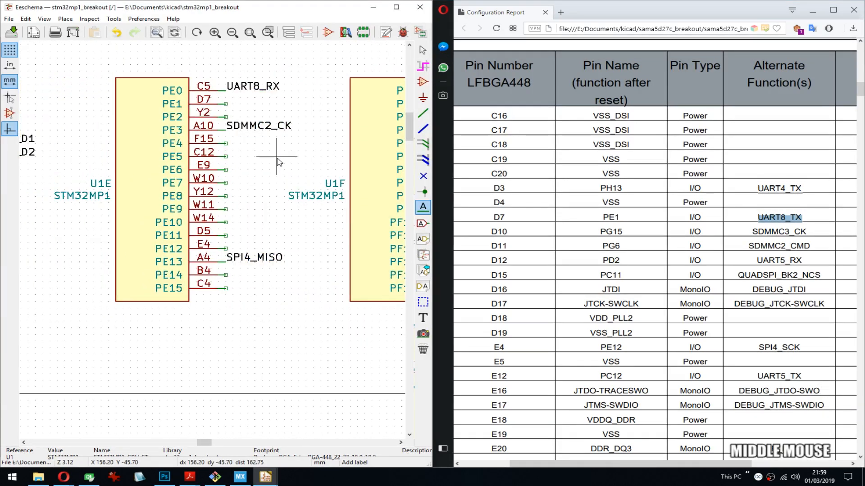
{"action": "middle_click_drag", "start_coordinate": [276, 158], "coordinate": [263, 163]}
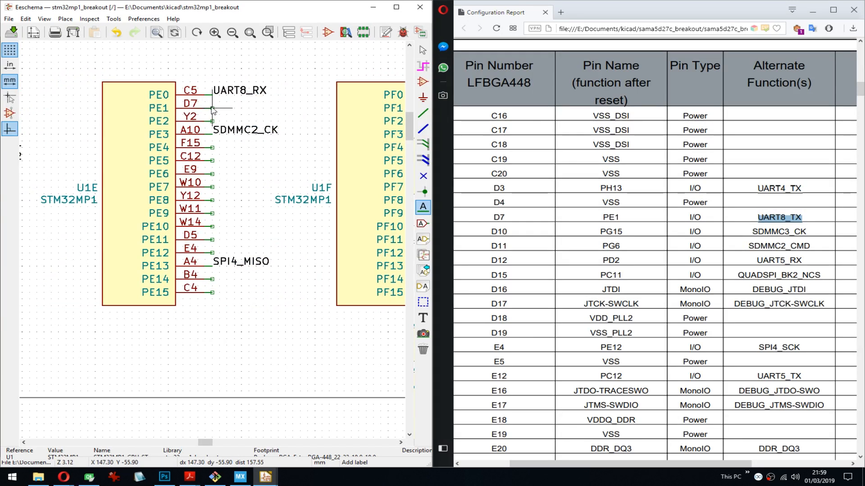
{"action": "left_click", "coordinate": [213, 110]}
{"action": "key", "text": "ctrl+v"}
{"action": "left_click", "coordinate": [252, 283]}
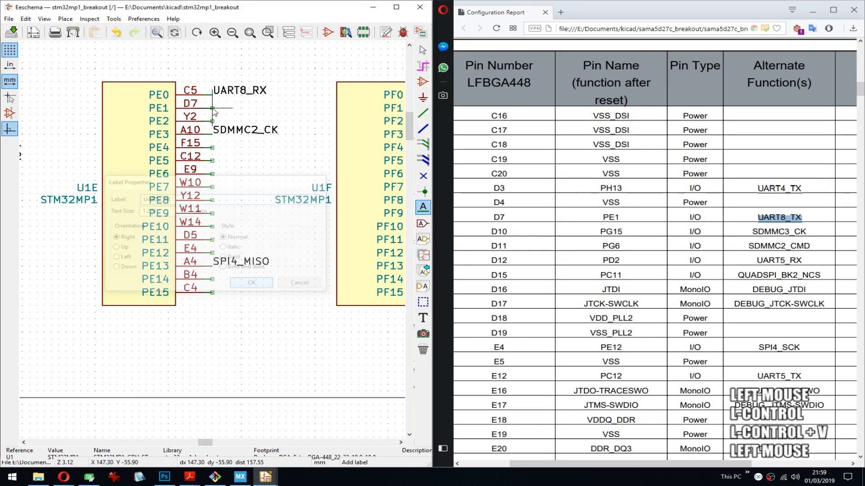
{"action": "left_click", "coordinate": [213, 109]}
{"action": "key", "text": "ctrl+s"}
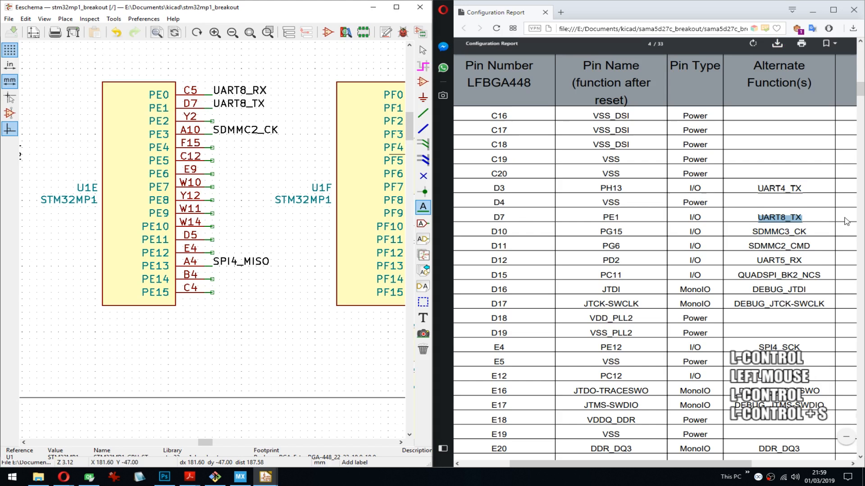
- Copy SDMMC3_CK from the report, place it as a net label on the PG15 stub of U1G, and save the schematic
{"action": "double_click", "coordinate": [796, 231]}
{"action": "key", "text": "ctrl+c"}
{"action": "scroll", "coordinate": [296, 225], "scroll_direction": "right", "scroll_amount": 10}
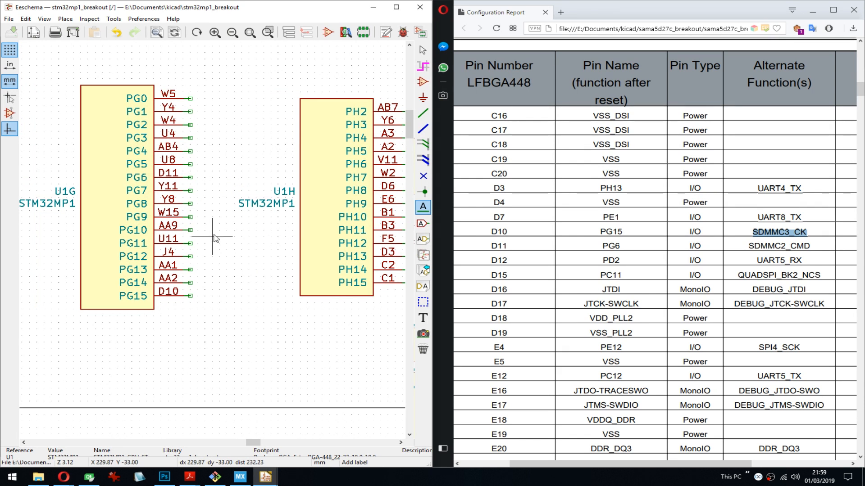
{"action": "left_click", "coordinate": [189, 296]}
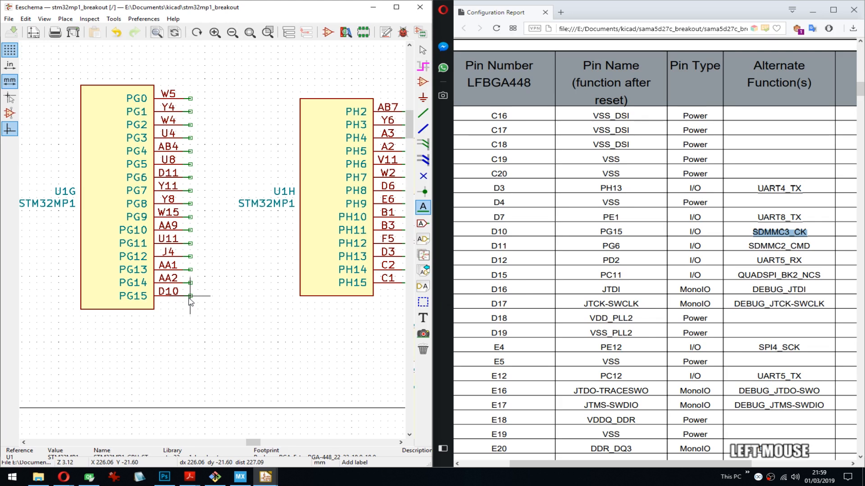
{"action": "key", "text": "ctrl+v"}
{"action": "left_click", "coordinate": [251, 283]}
{"action": "left_click", "coordinate": [190, 297]}
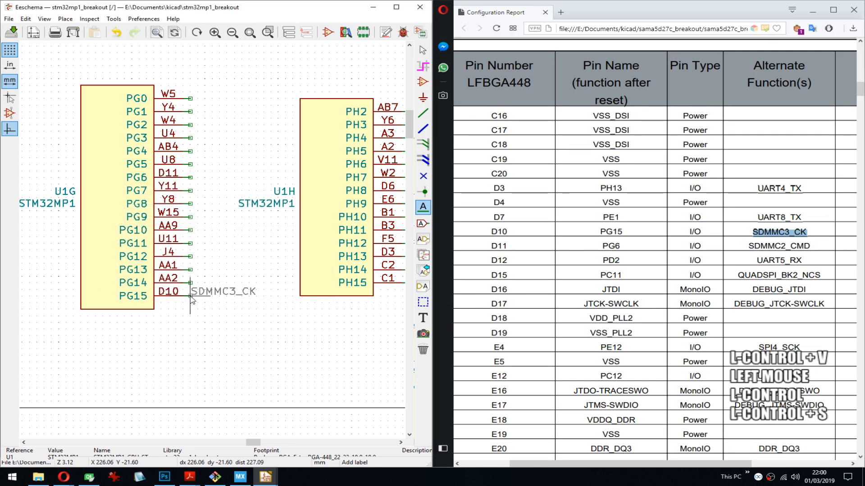
{"action": "key", "text": "ctrl+s"}
- Copy SDMMC2_CMD from the report and place it as a net label on the PG6 wire stub of U1G
{"action": "double_click", "coordinate": [783, 246]}
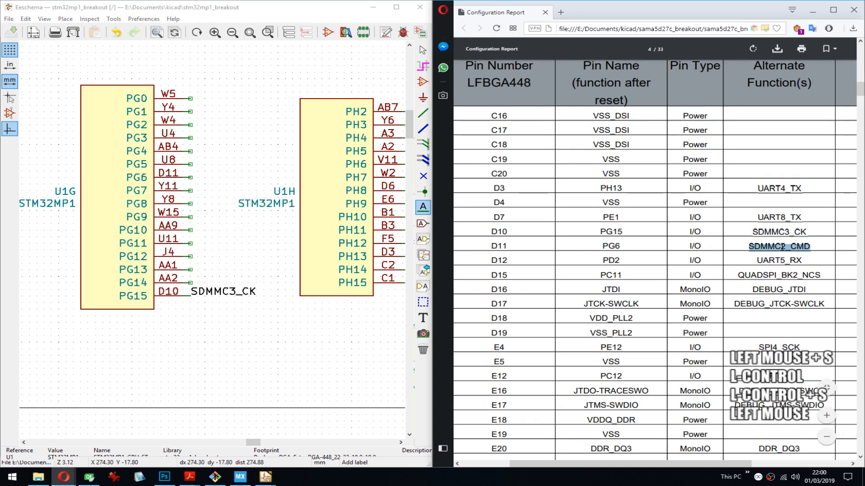
{"action": "key", "text": "ctrl+c"}
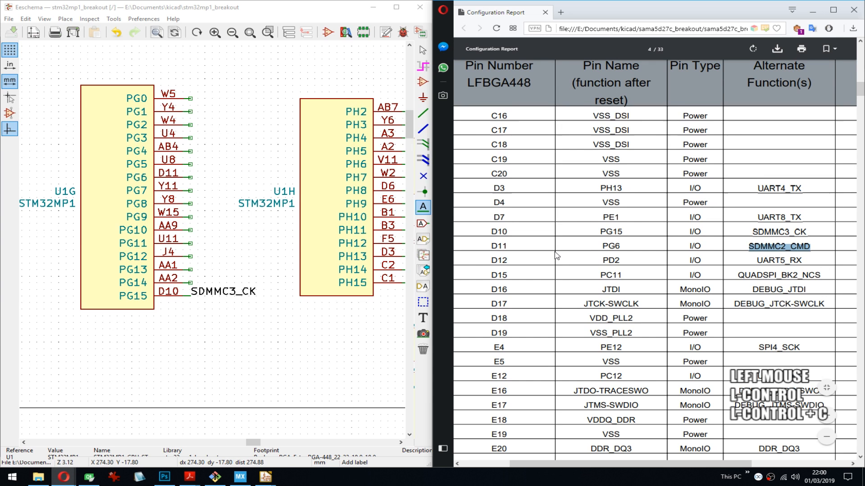
{"action": "left_click", "coordinate": [189, 179]}
{"action": "key", "text": "ctrl+v"}
{"action": "left_click", "coordinate": [248, 284]}
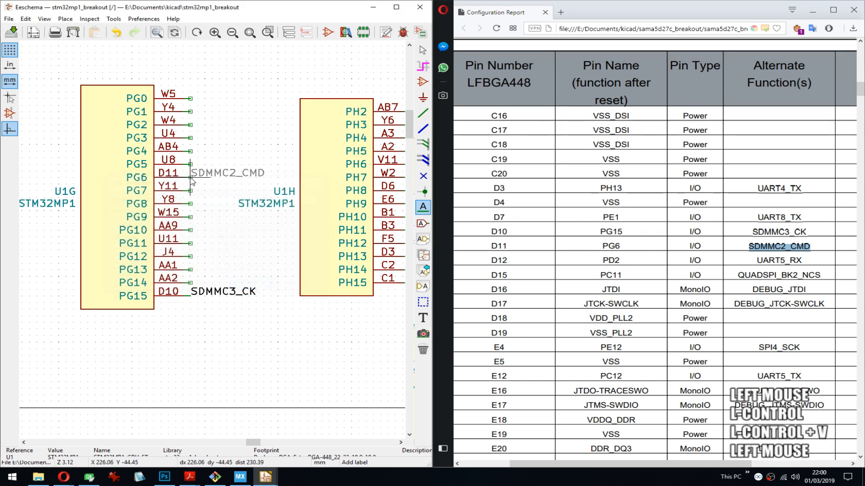
- Copy UART5_RX from the report and place it as a net label on the PD2 wire stub of U1D
{"action": "double_click", "coordinate": [783, 261]}
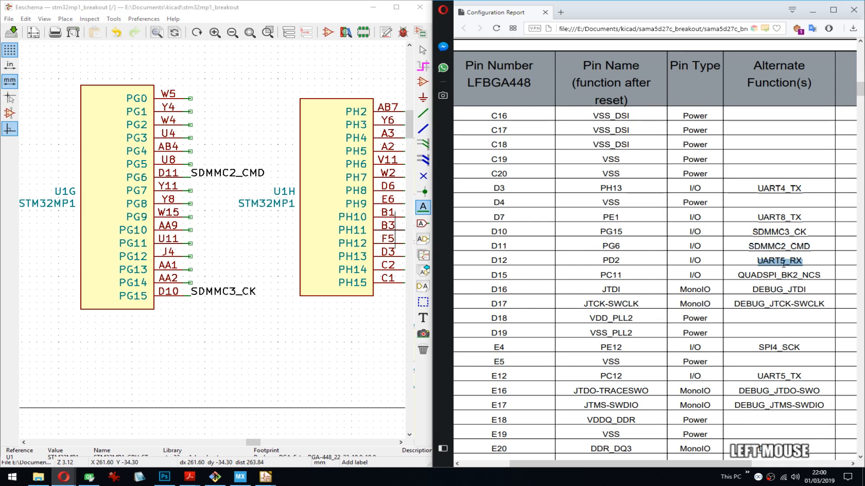
{"action": "key", "text": "ctrl+c"}
{"action": "middle_click_drag", "start_coordinate": [115, 149], "coordinate": [371, 157]}
{"action": "middle_click_drag", "start_coordinate": [168, 175], "coordinate": [430, 182]}
{"action": "middle_click_drag", "start_coordinate": [269, 192], "coordinate": [394, 167]}
{"action": "middle_click_drag", "start_coordinate": [188, 177], "coordinate": [216, 162]}
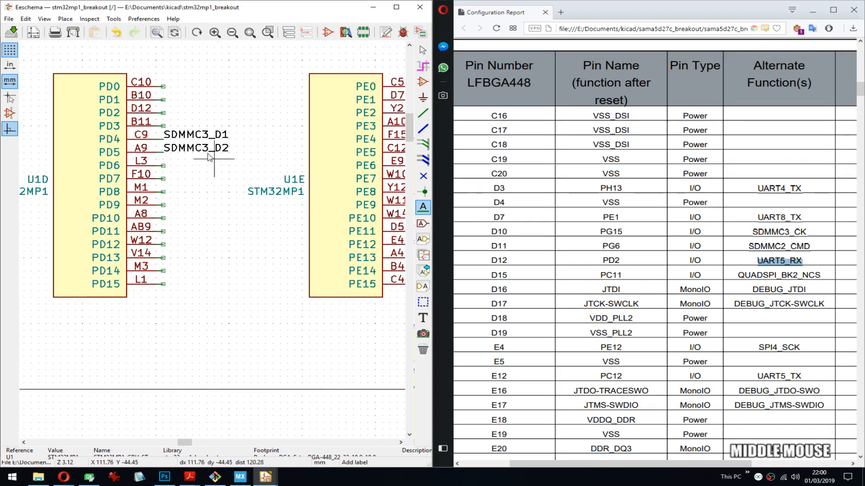
{"action": "left_click", "coordinate": [164, 116]}
{"action": "key", "text": "ctrl+v"}
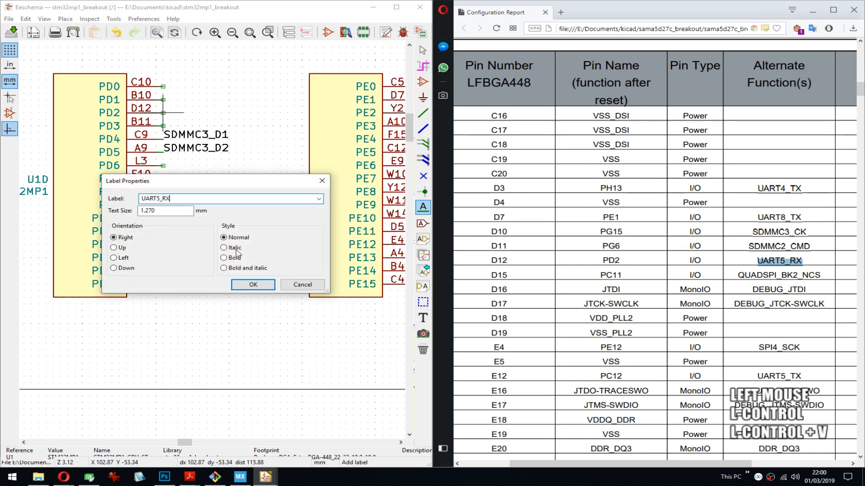
{"action": "left_click", "coordinate": [163, 113]}
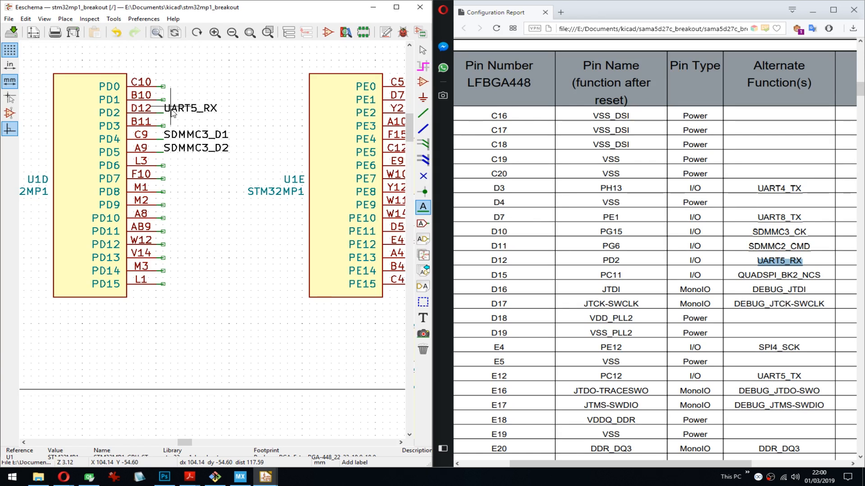
- Copy QUADSPI_BK2_NCS from the report and place it as a net label on the PC11 wire stub of U1C
{"action": "double_click", "coordinate": [789, 275]}
{"action": "key", "text": "ctrl+c"}
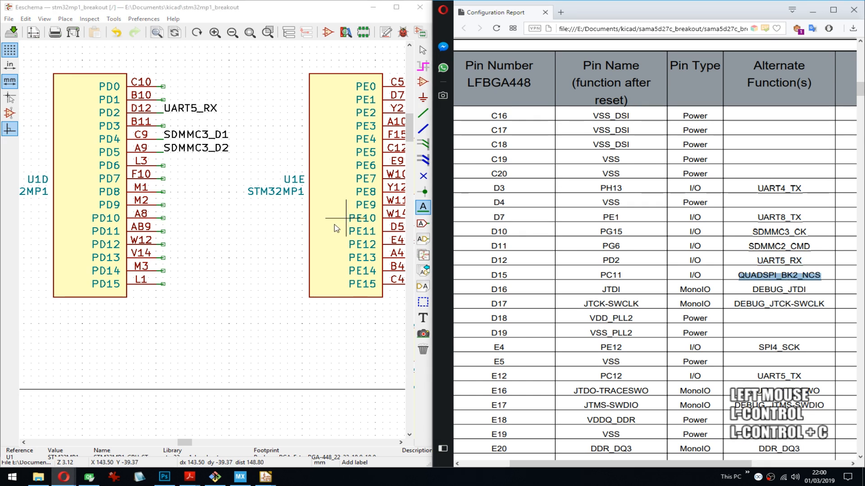
{"action": "middle_click_drag", "start_coordinate": [105, 202], "coordinate": [291, 202]}
{"action": "middle_click_drag", "start_coordinate": [116, 205], "coordinate": [175, 198]}
{"action": "left_click", "coordinate": [168, 245]}
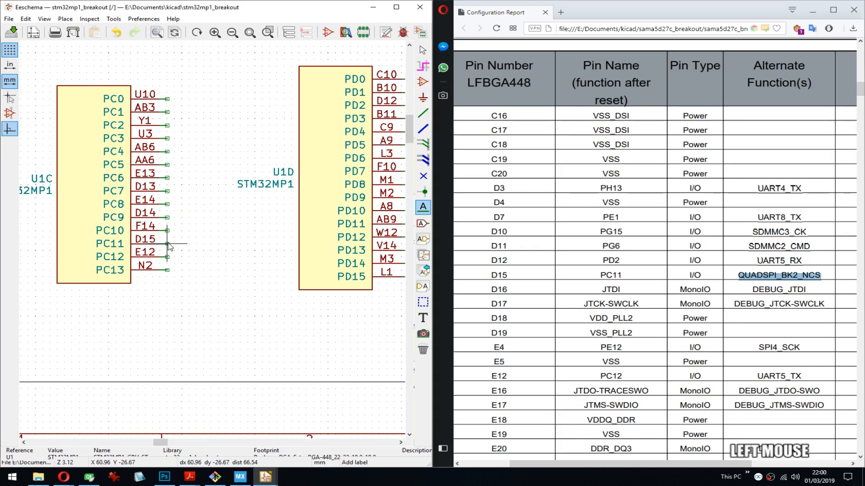
{"action": "key", "text": "ctrl+v"}
{"action": "key", "text": "Return"}
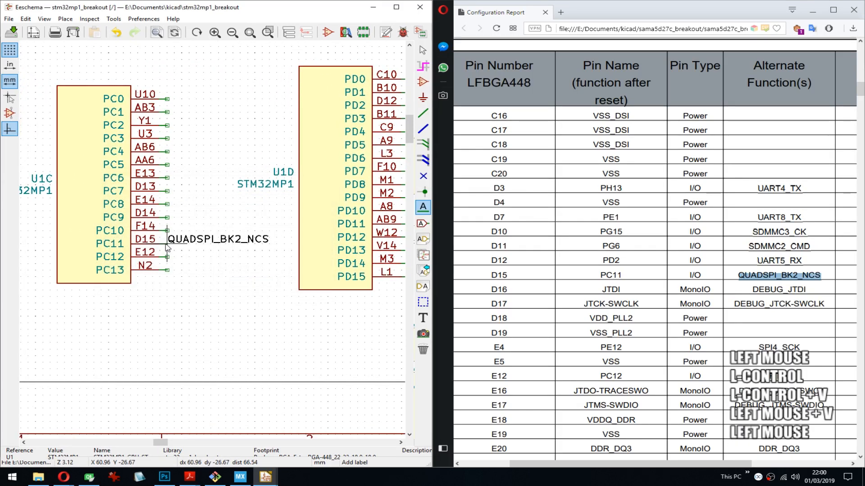
- Move the U1D reference above its symbol body and its STM32MP1 value below the body
{"action": "middle_click_drag", "start_coordinate": [318, 214], "coordinate": [208, 194]}
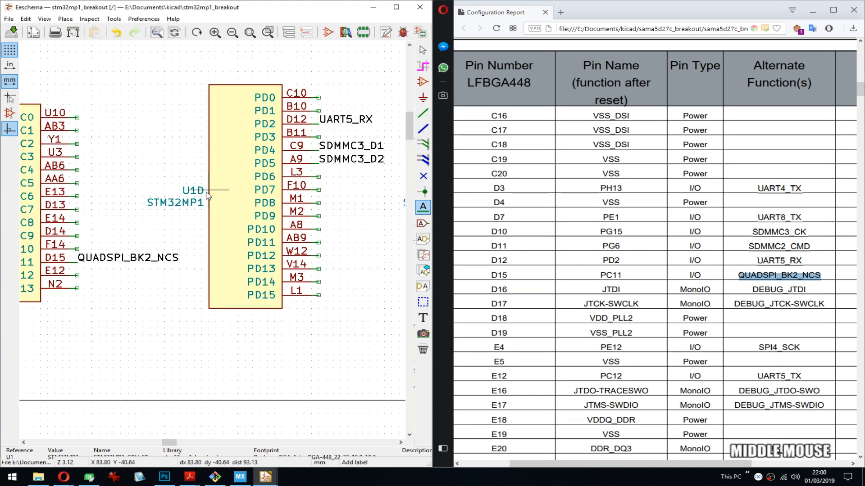
{"action": "key", "text": "m"}
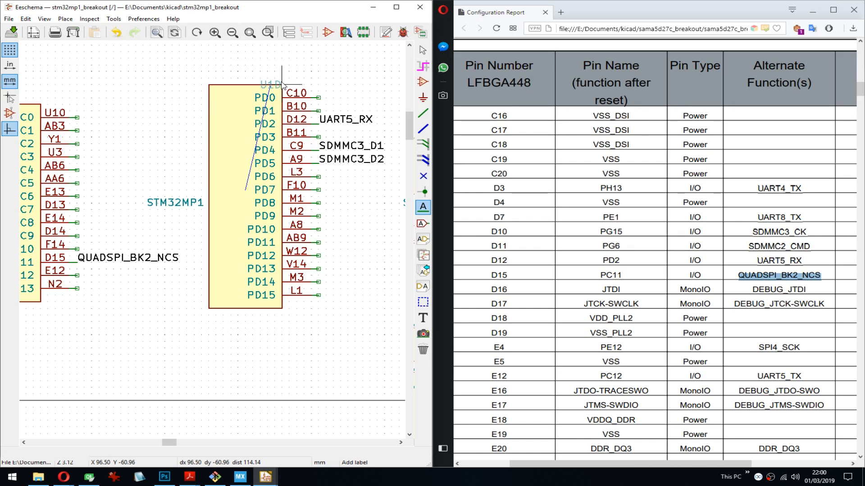
{"action": "left_click", "coordinate": [282, 80]}
{"action": "key", "text": "m"}
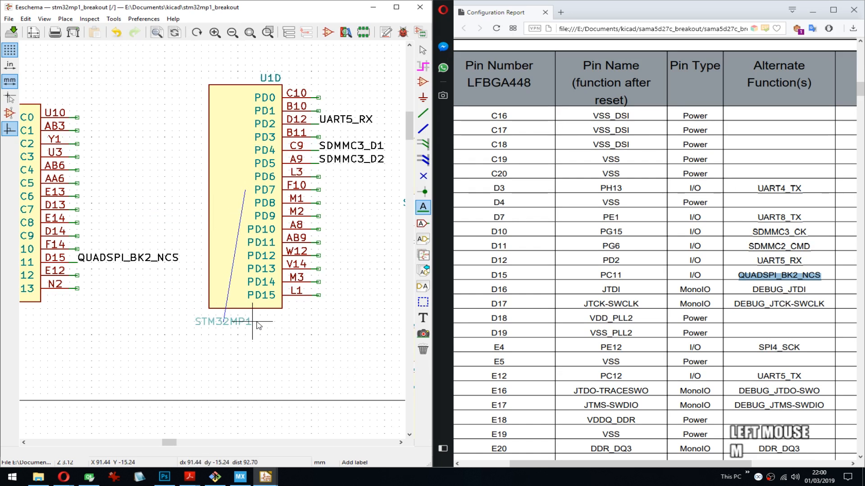
{"action": "left_click", "coordinate": [270, 317]}
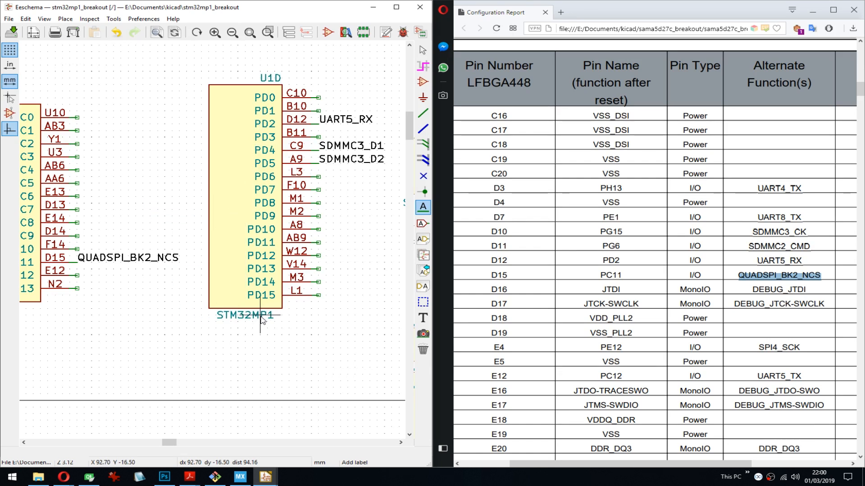
- Set the horizontal alignment of U1D's STM32MP1 value to Center and move the text to the middle beneath the symbol
{"action": "key", "text": "e"}
{"action": "left_click", "coordinate": [327, 247]}
{"action": "left_click", "coordinate": [320, 259]}
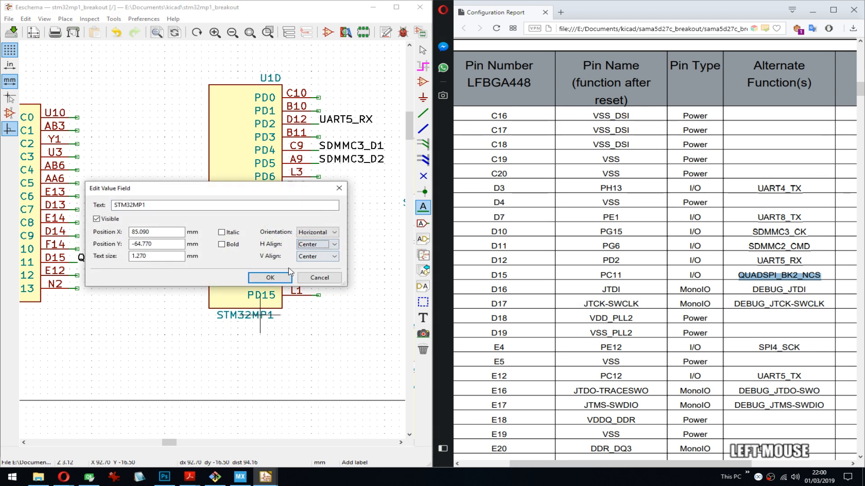
{"action": "left_click", "coordinate": [273, 278]}
{"action": "key", "text": "m"}
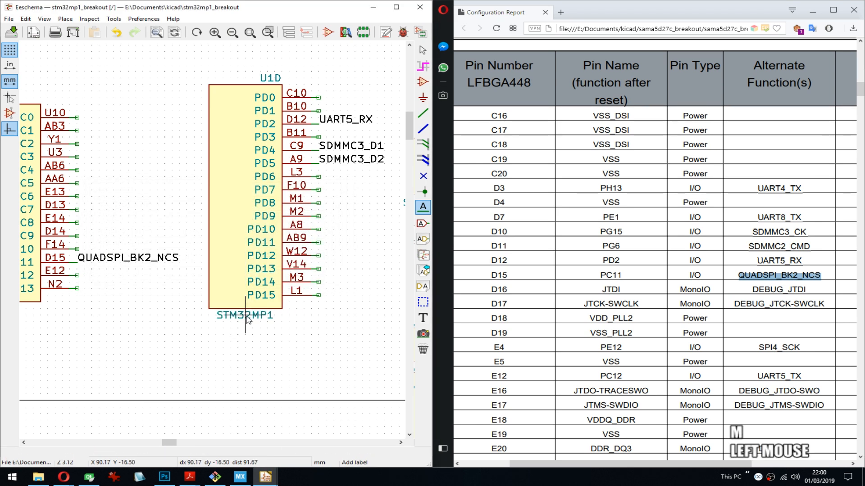
- Move the U1E reference above its symbol body and its STM32MP1 value below the body
{"action": "middle_click_drag", "start_coordinate": [371, 286], "coordinate": [301, 209]}
{"action": "left_click", "coordinate": [301, 210]}
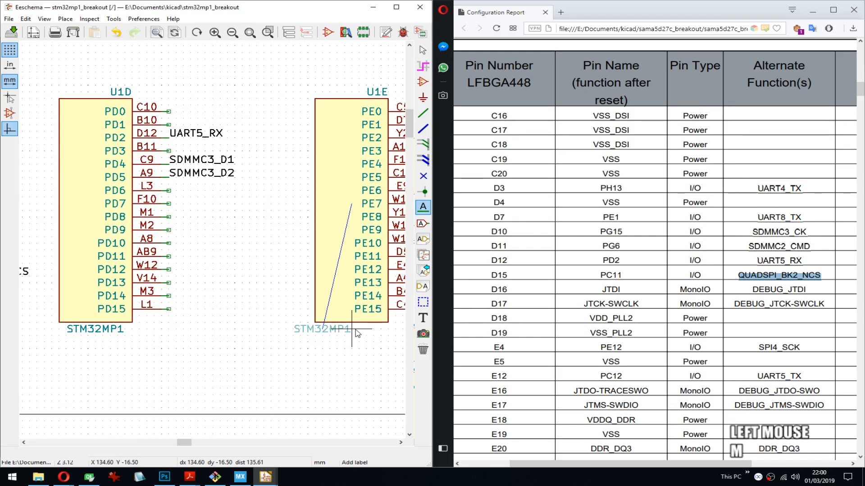
{"action": "left_click", "coordinate": [355, 335]}
- Move U1F's STM32MP1 value below its symbol body and the U1F reference above the body's right end
{"action": "middle_click_drag", "start_coordinate": [356, 336], "coordinate": [120, 339]}
{"action": "middle_click_drag", "start_coordinate": [305, 345], "coordinate": [117, 291]}
{"action": "middle_click_drag", "start_coordinate": [229, 104], "coordinate": [254, 138]}
{"action": "key", "text": "m"}
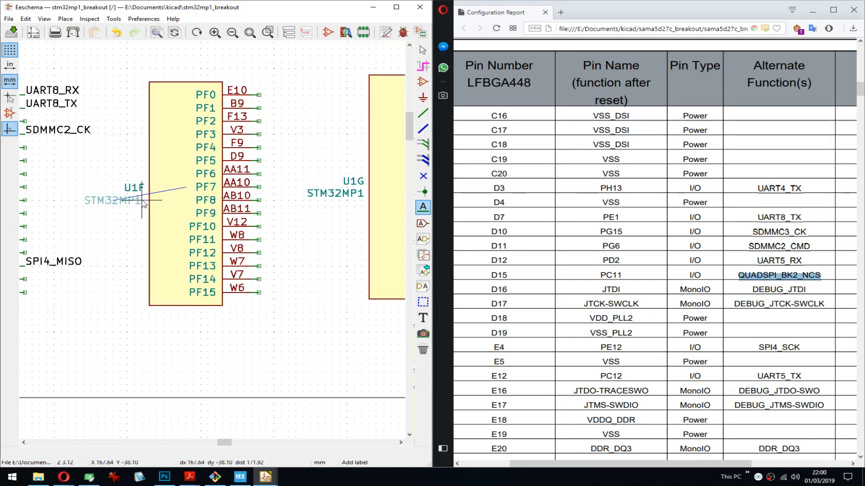
{"action": "left_click", "coordinate": [186, 312]}
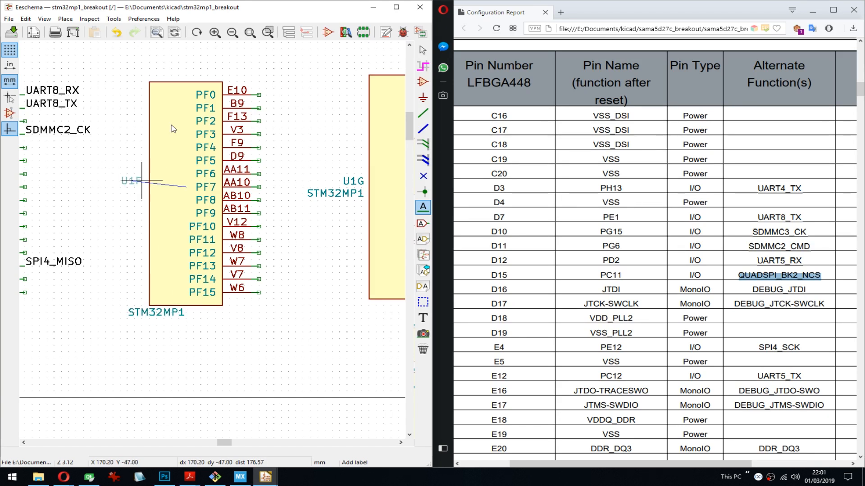
{"action": "left_click", "coordinate": [198, 82]}
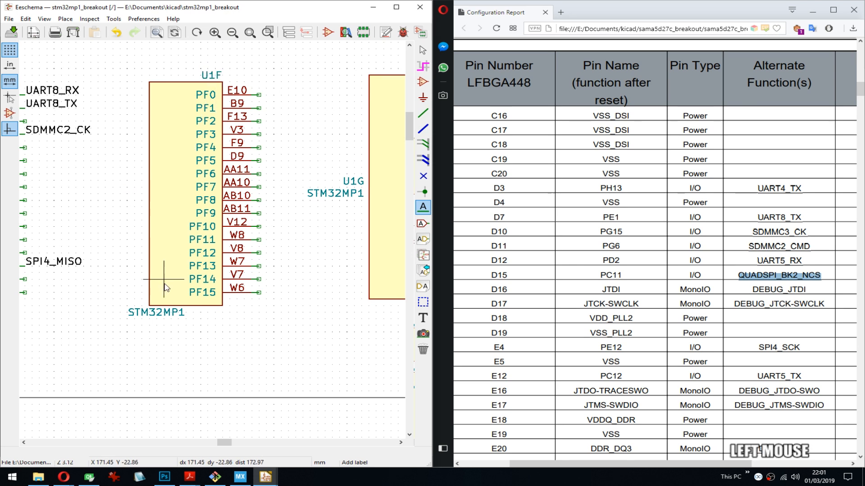
- Set the horizontal alignment of U1F's STM32MP1 value field to Center, keeping the orientation horizontal
{"action": "double_click", "coordinate": [164, 313]}
{"action": "left_click", "coordinate": [320, 234]}
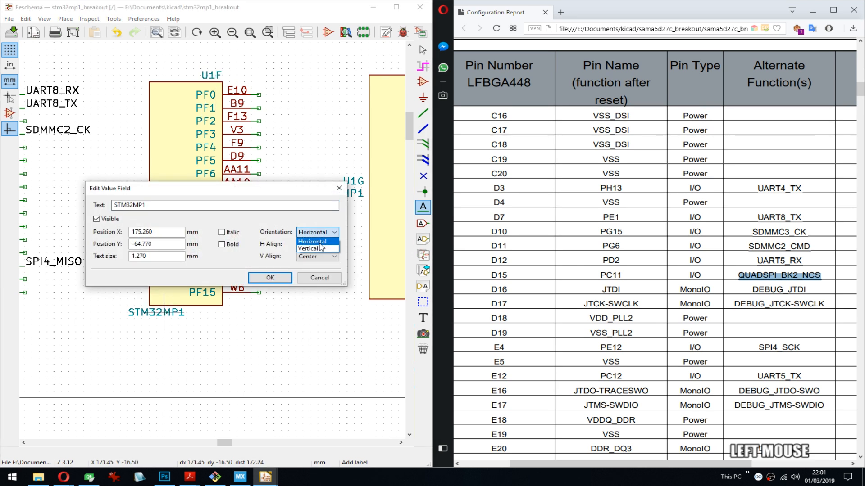
{"action": "left_click", "coordinate": [329, 213]}
{"action": "left_click", "coordinate": [321, 245]}
{"action": "left_click", "coordinate": [313, 260]}
{"action": "left_click", "coordinate": [270, 277]}
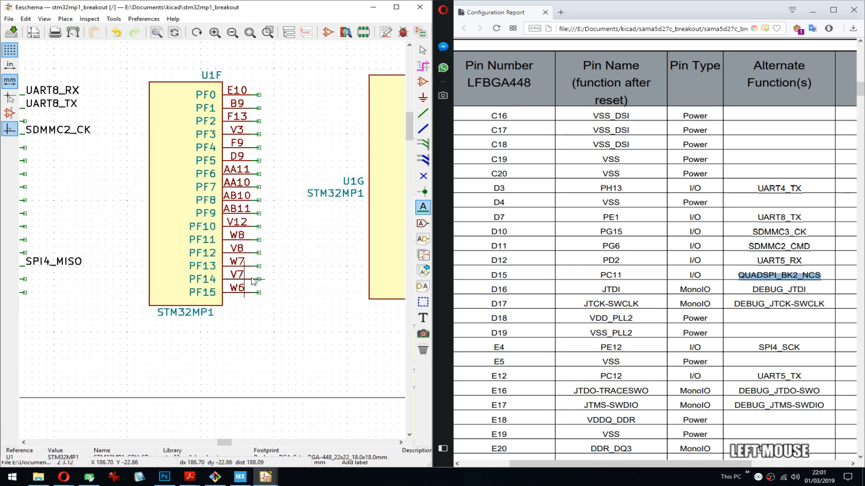
- Move U1G's STM32MP1 value below its symbol body and set the field's horizontal alignment to Center
{"action": "middle_click_drag", "start_coordinate": [300, 256], "coordinate": [281, 270]}
{"action": "key", "text": "m"}
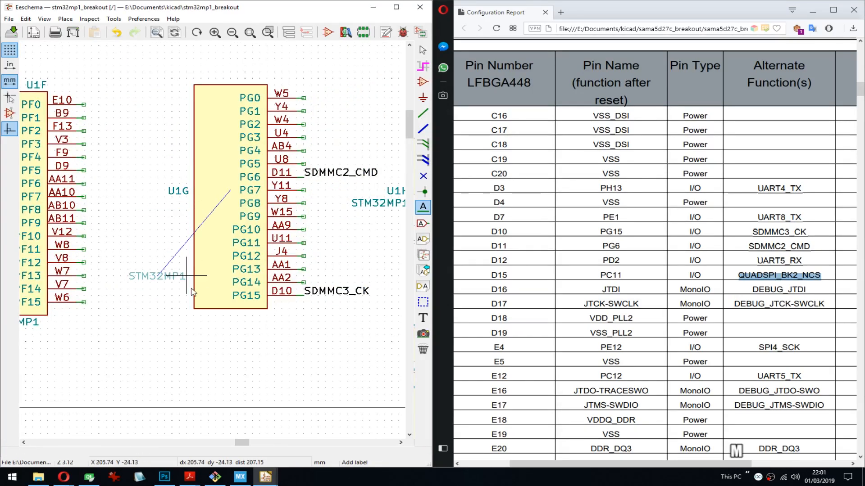
{"action": "left_click", "coordinate": [232, 318]}
{"action": "double_click", "coordinate": [208, 316]}
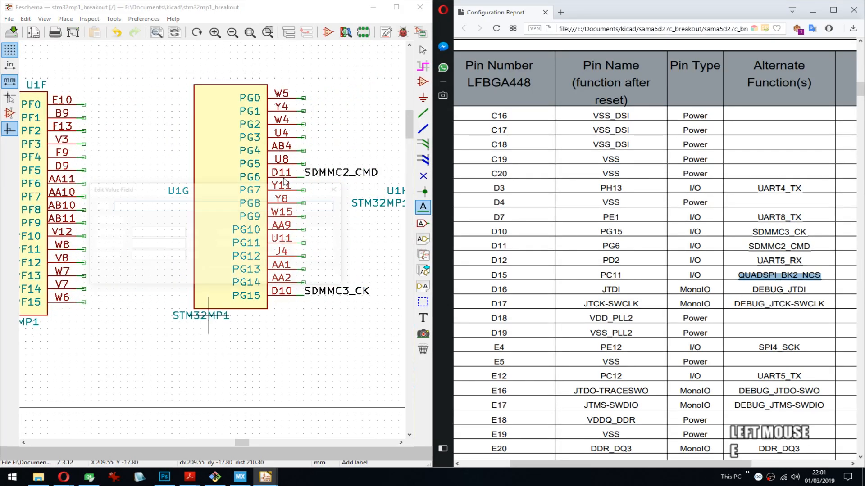
{"action": "left_click", "coordinate": [317, 244]}
{"action": "left_click", "coordinate": [307, 260]}
{"action": "left_click", "coordinate": [270, 277]}
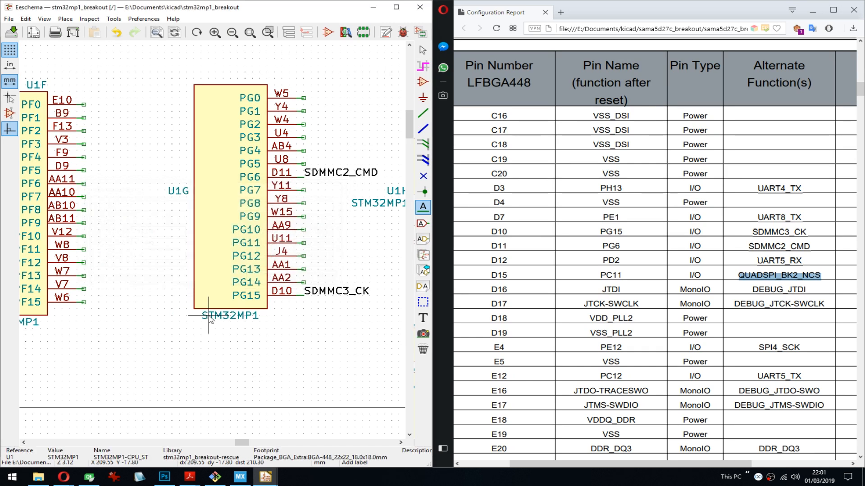
- Move the U1G and U1H reference texts above the right ends of their symbol bodies
{"action": "key", "text": "m"}
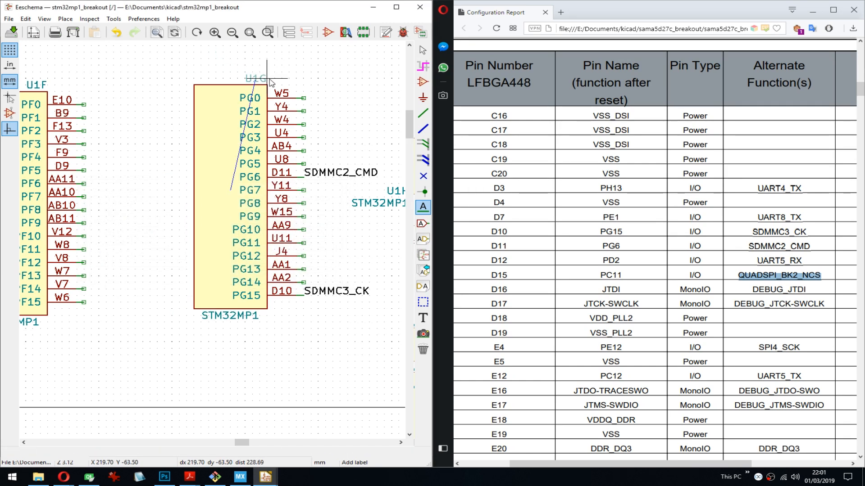
{"action": "left_click", "coordinate": [266, 78]}
{"action": "middle_click_drag", "start_coordinate": [350, 212], "coordinate": [198, 223]}
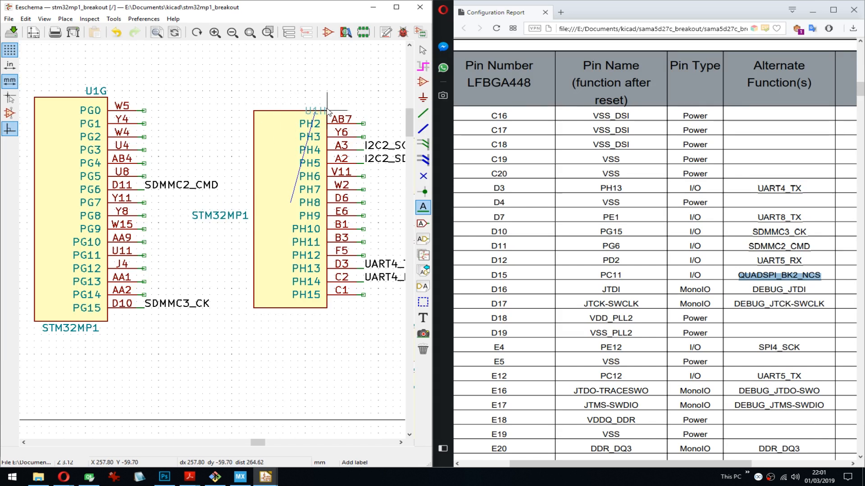
{"action": "left_click", "coordinate": [325, 104]}
- Move U1H's STM32MP1 value below its symbol body and set the field's horizontal alignment to Center
{"action": "key", "text": "m"}
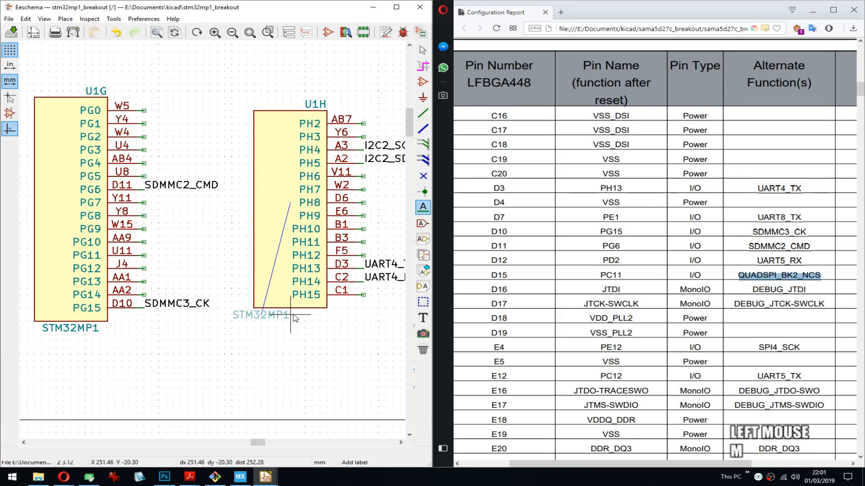
{"action": "left_click", "coordinate": [283, 315]}
{"action": "key", "text": "e"}
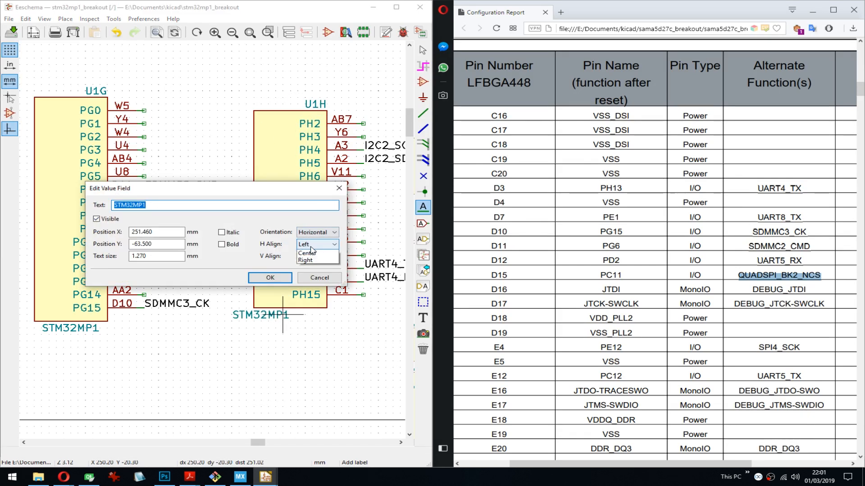
{"action": "left_click", "coordinate": [317, 244]}
{"action": "left_click", "coordinate": [315, 258]}
{"action": "left_click", "coordinate": [270, 278]}
- Move U1I's STM32MP1 value below its symbol body and the U1I reference above the body's right end
{"action": "middle_click_drag", "start_coordinate": [317, 297], "coordinate": [57, 282]}
{"action": "key", "text": "m"}
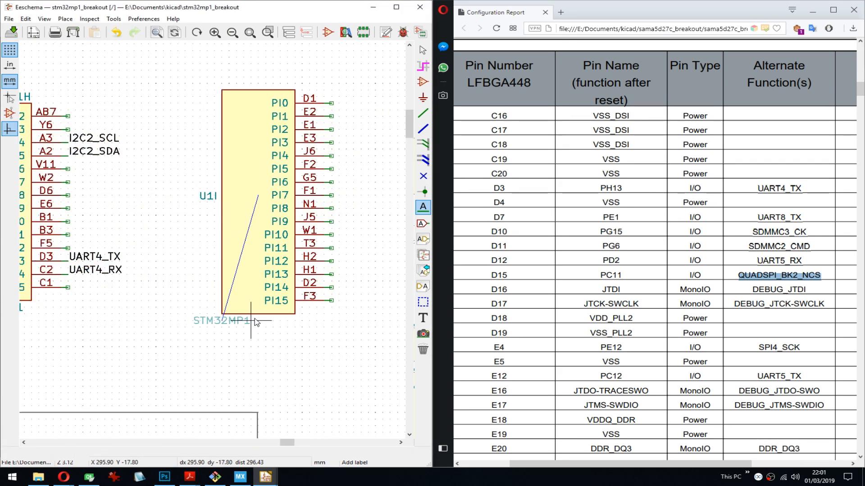
{"action": "left_click", "coordinate": [263, 327]}
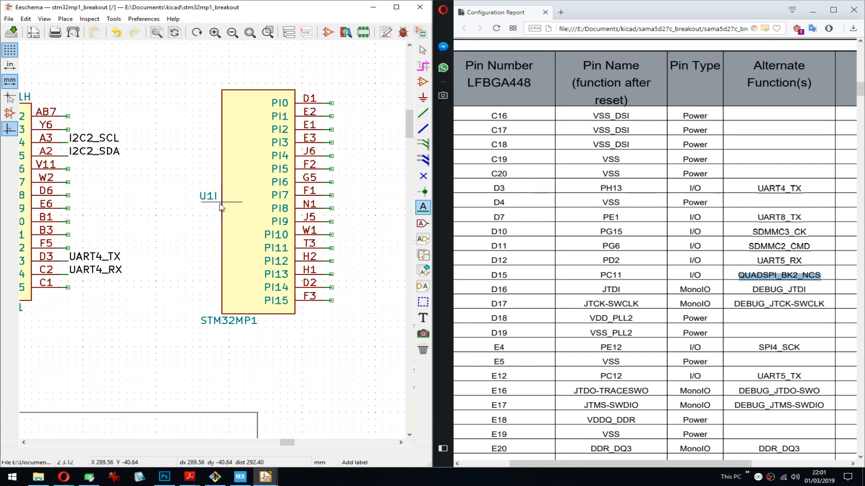
{"action": "left_click", "coordinate": [294, 92]}
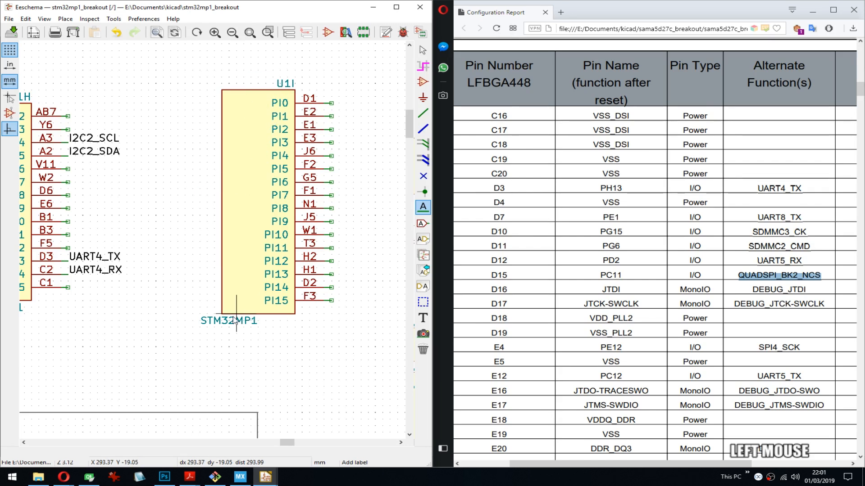
- Set the horizontal alignment of U1I's STM32MP1 value field to Center
{"action": "double_click", "coordinate": [235, 321]}
{"action": "left_click", "coordinate": [317, 245]}
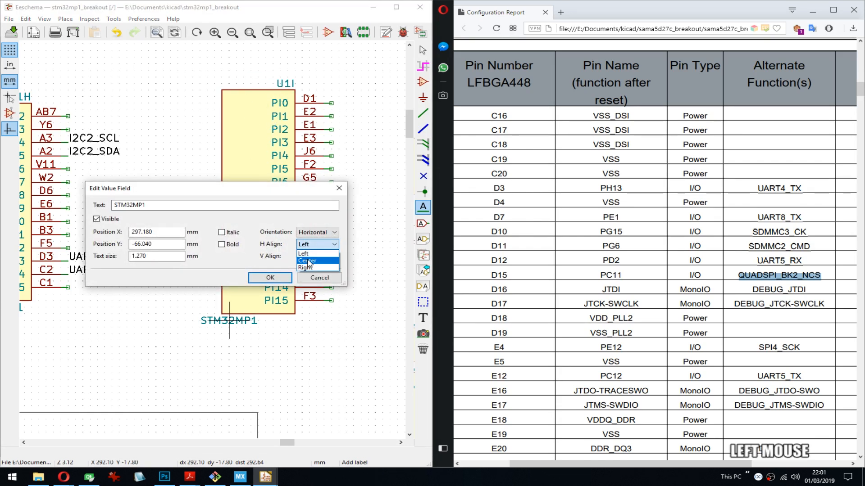
{"action": "left_click", "coordinate": [309, 263]}
{"action": "left_click", "coordinate": [278, 280]}
- Move U1J's STM32MP1 value below its symbol body and the U1J reference above the body's right end
{"action": "middle_click_drag", "start_coordinate": [362, 269], "coordinate": [170, 315]}
{"action": "middle_click_drag", "start_coordinate": [304, 314], "coordinate": [239, 275]}
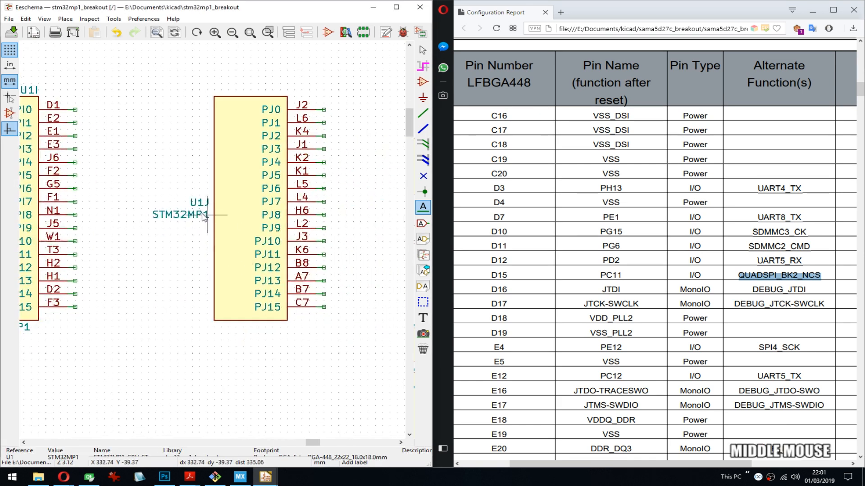
{"action": "left_click", "coordinate": [244, 328]}
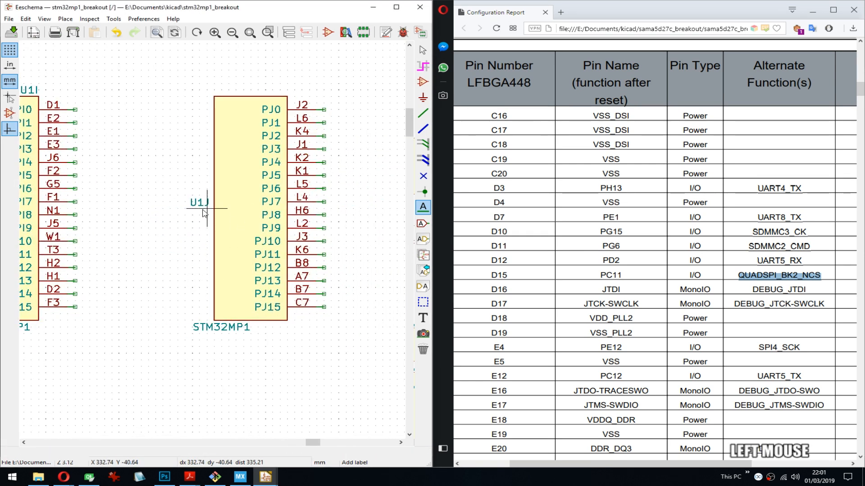
{"action": "key", "text": "m"}
{"action": "left_click", "coordinate": [287, 94]}
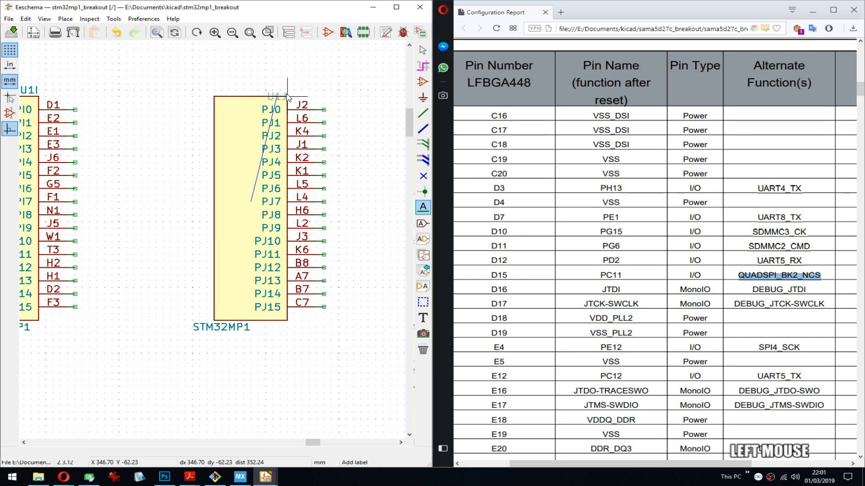
- Set the horizontal alignment of U1J's STM32MP1 value field to Center
{"action": "double_click", "coordinate": [221, 333]}
{"action": "left_click", "coordinate": [317, 244]}
{"action": "left_click", "coordinate": [315, 259]}
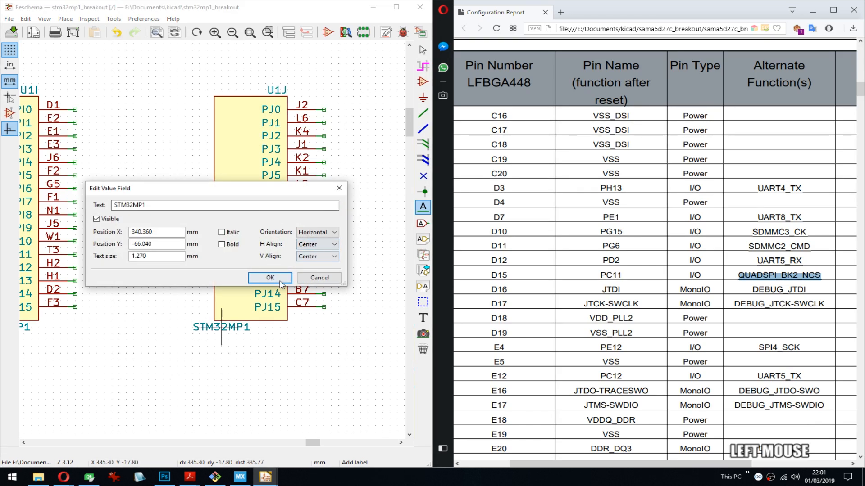
{"action": "left_click", "coordinate": [269, 277]}
- Set the horizontal alignment of U1E's STM32MP1 value field to Center and save the schematic
{"action": "scroll", "coordinate": [215, 244], "scroll_direction": "down", "scroll_amount": 3}
{"action": "middle_click_drag", "start_coordinate": [103, 255], "coordinate": [207, 254]}
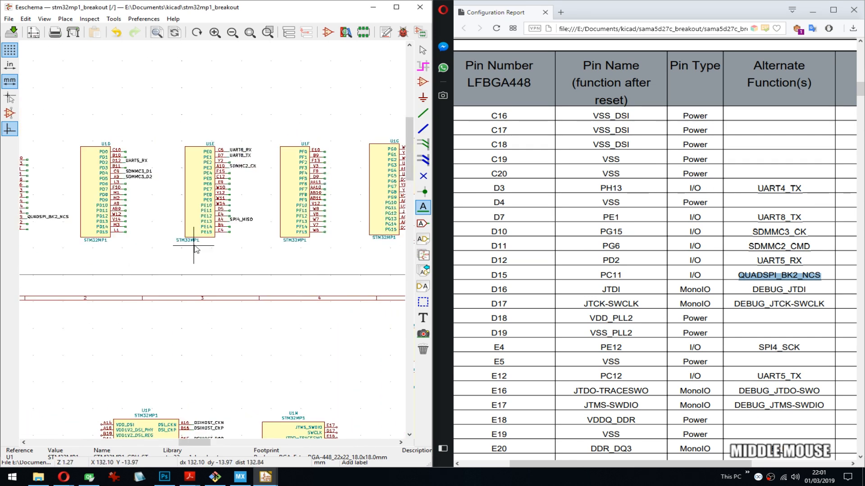
{"action": "key", "text": "v"}
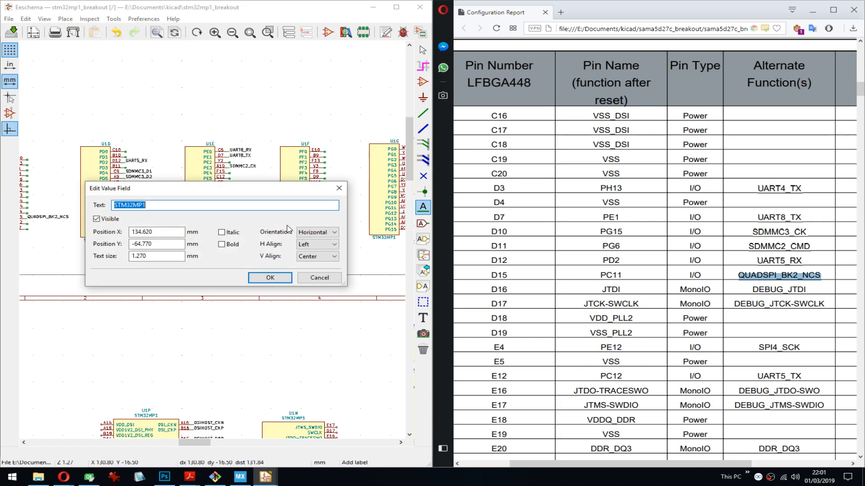
{"action": "left_click", "coordinate": [311, 244]}
{"action": "left_click", "coordinate": [315, 260]}
{"action": "left_click", "coordinate": [286, 278]}
{"action": "key", "text": "ctrl+s"}
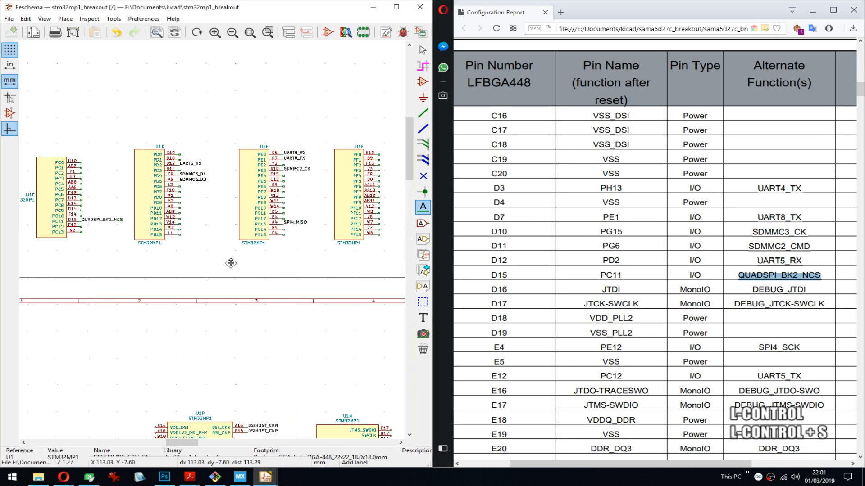
- Move U1C's STM32MP1 value below its symbol body and the U1C reference above the body's right end
{"action": "middle_click_drag", "start_coordinate": [230, 257], "coordinate": [214, 244]}
{"action": "scroll", "coordinate": [215, 244], "scroll_direction": "up", "scroll_amount": 3}
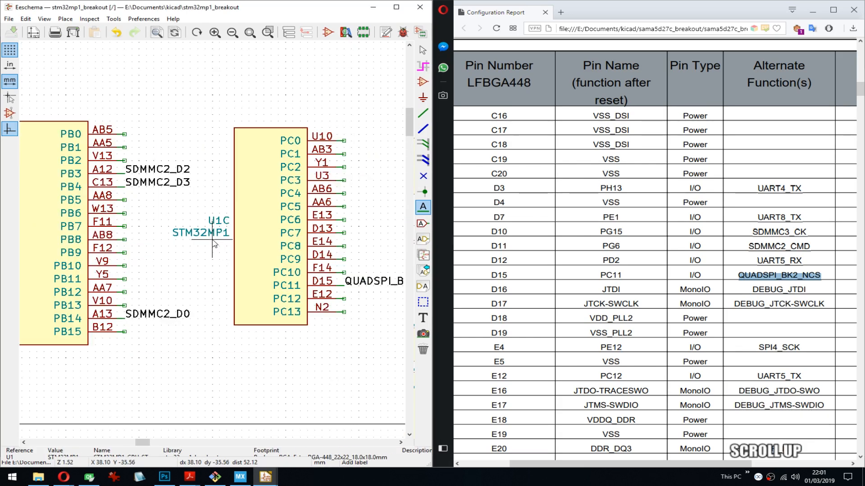
{"action": "left_click_drag", "start_coordinate": [214, 238], "coordinate": [271, 335]}
{"action": "left_click_drag", "start_coordinate": [219, 221], "coordinate": [308, 122]}
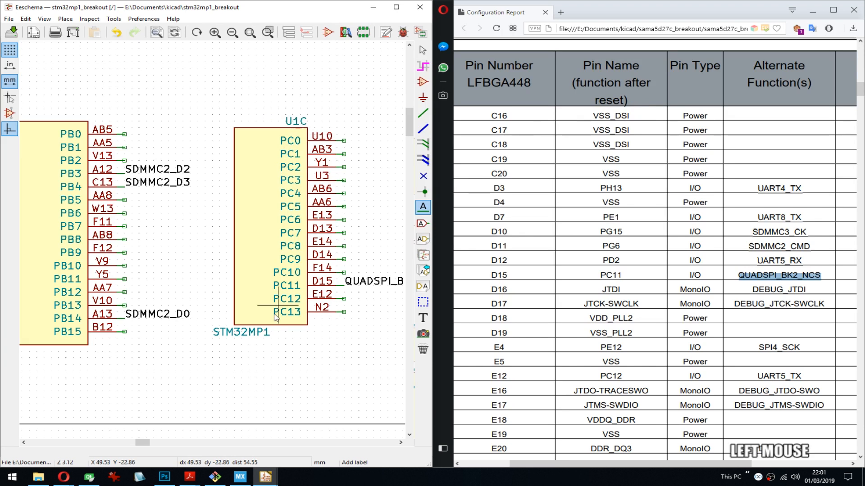
- Set the horizontal alignment of U1C's STM32MP1 value field to Center
{"action": "double_click", "coordinate": [251, 338]}
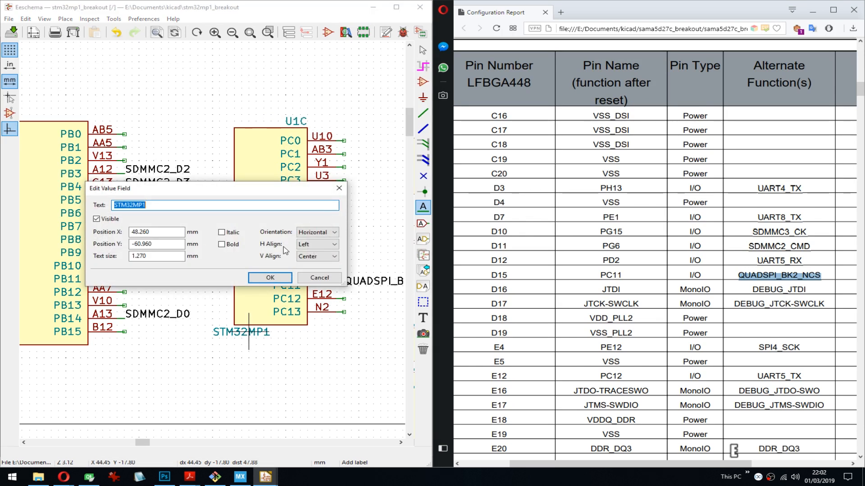
{"action": "left_click", "coordinate": [315, 244]}
{"action": "left_click", "coordinate": [308, 261]}
{"action": "left_click", "coordinate": [275, 278]}
- Move U1B's STM32MP1 value below its symbol body and the U1B reference above the body's right end
{"action": "middle_click_drag", "start_coordinate": [25, 350], "coordinate": [191, 331]}
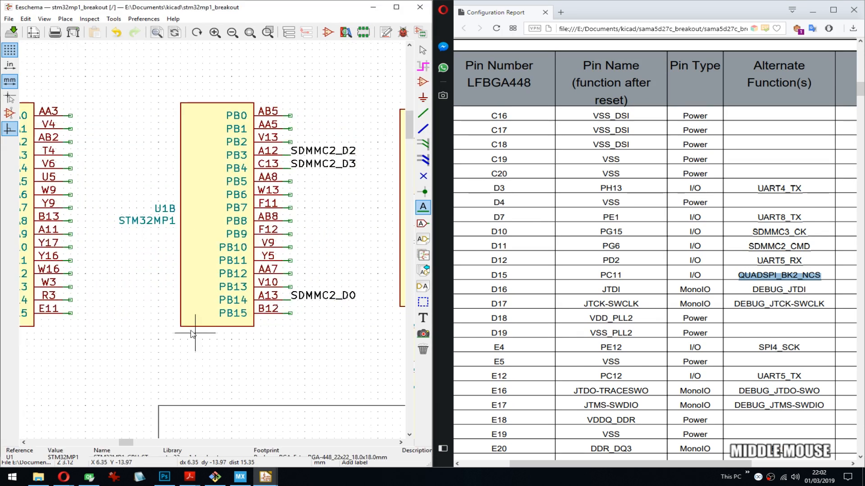
{"action": "key", "text": "m"}
{"action": "left_click", "coordinate": [210, 333]}
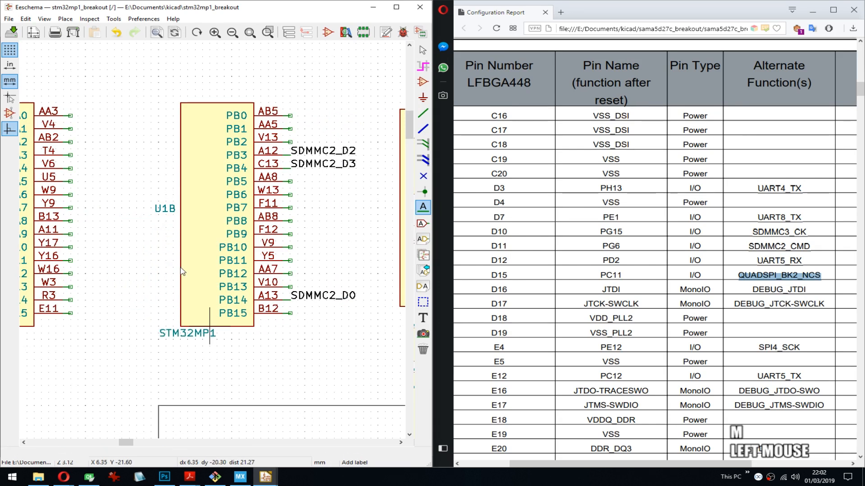
{"action": "key", "text": "m"}
{"action": "left_click", "coordinate": [251, 95]}
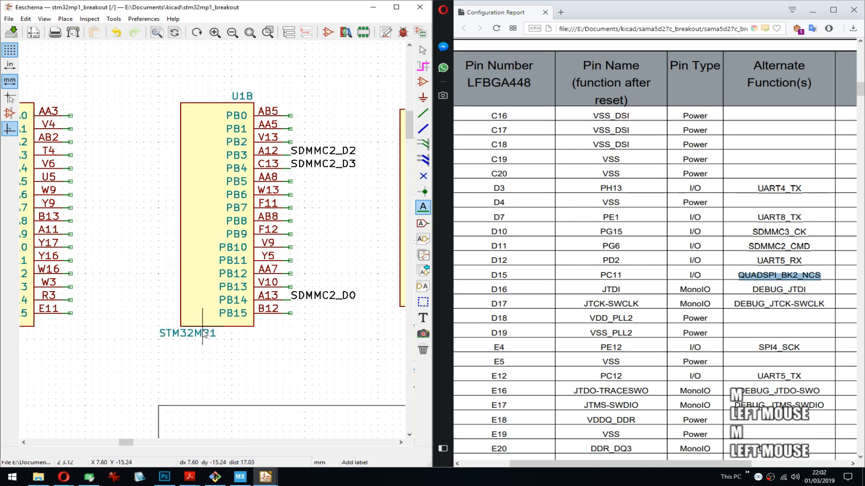
- Set the horizontal alignment of U1B's STM32MP1 value field to Center
{"action": "key", "text": "e"}
{"action": "left_click", "coordinate": [321, 245]}
{"action": "left_click", "coordinate": [309, 261]}
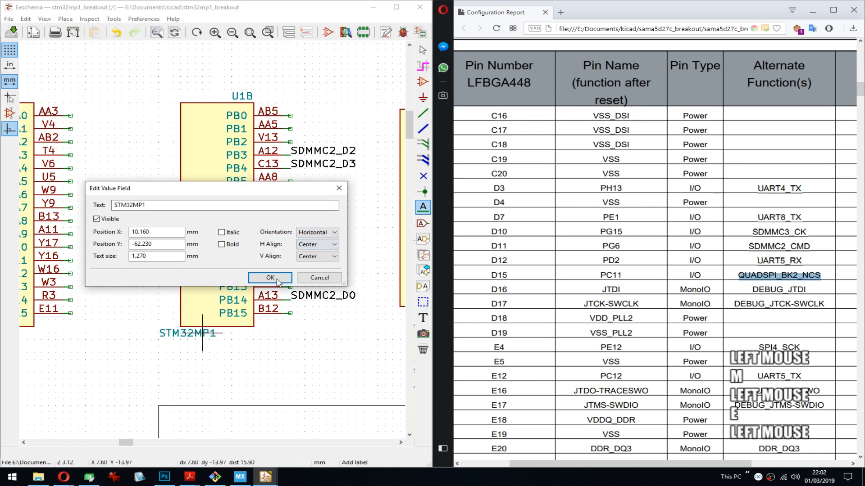
{"action": "left_click", "coordinate": [275, 278]}
- Move U1A's STM32MP1 value below its symbol body and the U1A reference above the body's right end
{"action": "middle_click_drag", "start_coordinate": [41, 329], "coordinate": [241, 330]}
{"action": "key", "text": "m"}
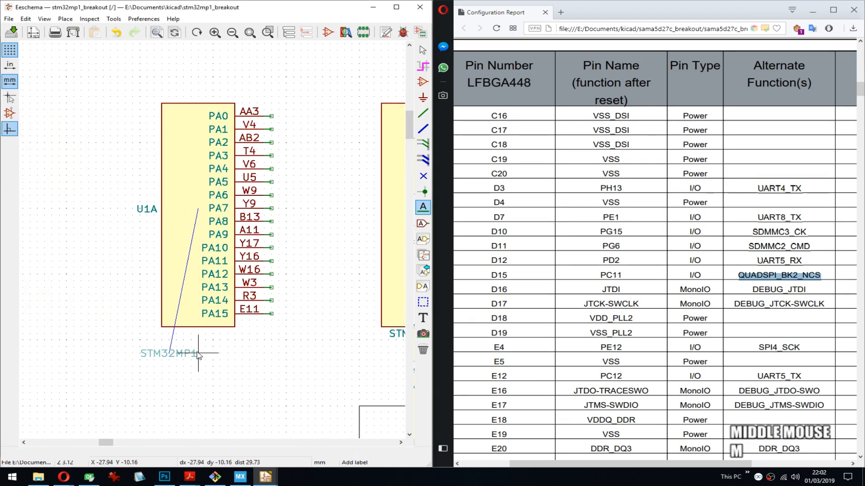
{"action": "left_click", "coordinate": [198, 337]}
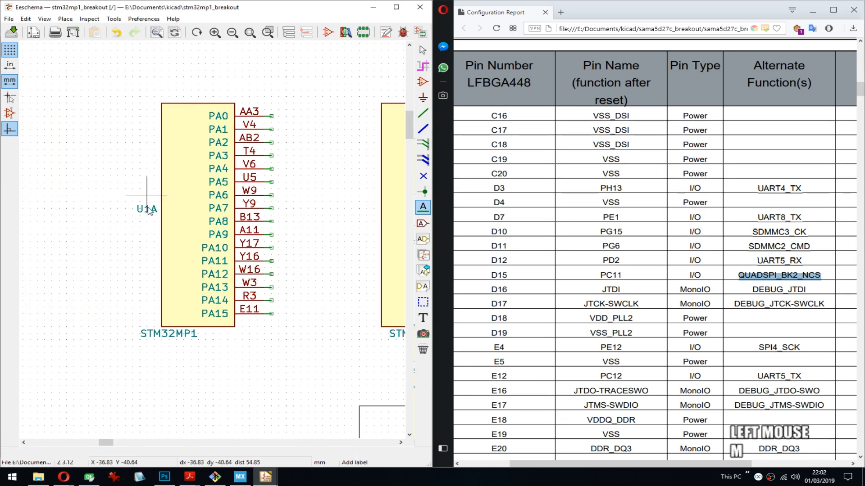
{"action": "left_click", "coordinate": [225, 98]}
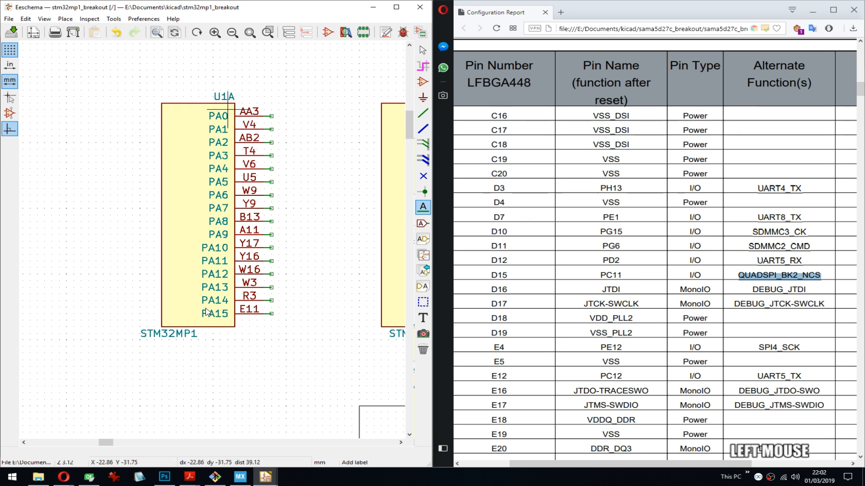
- Set the horizontal alignment of U1A's STM32MP1 value field to Center and save the schematic
{"action": "key", "text": "e"}
{"action": "left_click", "coordinate": [303, 245]}
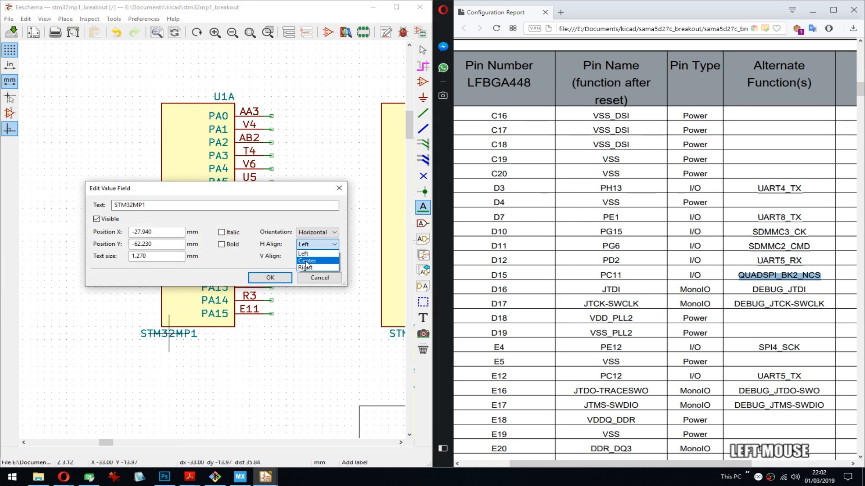
{"action": "left_click", "coordinate": [307, 261]}
{"action": "left_click", "coordinate": [272, 279]}
{"action": "key", "text": "ctrl+s"}
- Check the repositioned references and values along the row of port symbols U1A to U1J, saving the schematic again
{"action": "middle_click_drag", "start_coordinate": [333, 265], "coordinate": [239, 247]}
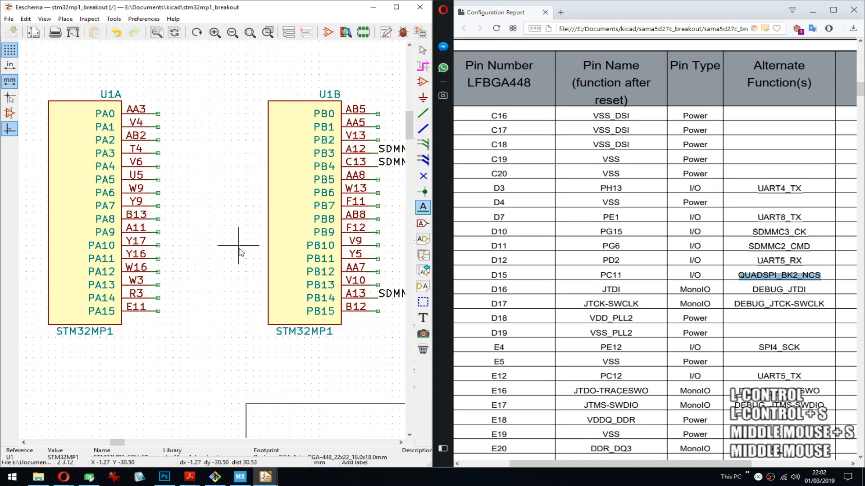
{"action": "scroll", "coordinate": [240, 247], "scroll_direction": "down", "scroll_amount": 4}
{"action": "scroll", "coordinate": [214, 244], "scroll_direction": "up", "scroll_amount": 2}
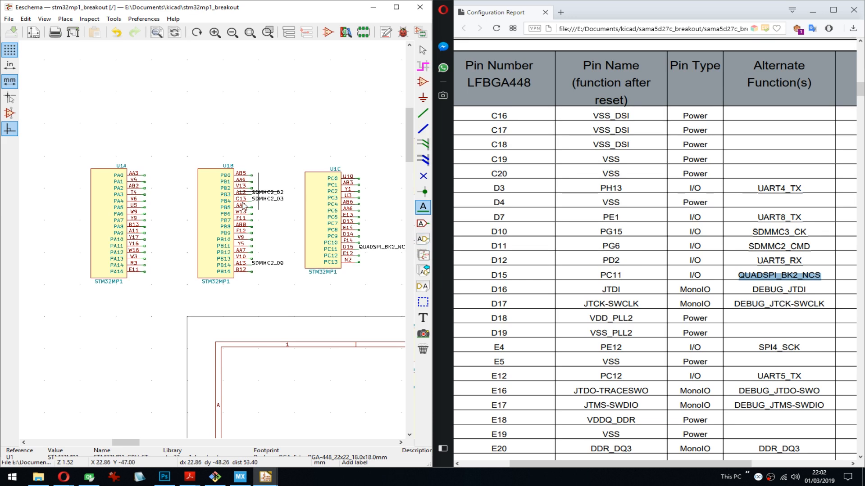
{"action": "scroll", "coordinate": [244, 207], "scroll_direction": "down", "scroll_amount": 4}
{"action": "middle_click_drag", "start_coordinate": [244, 207], "coordinate": [182, 152]}
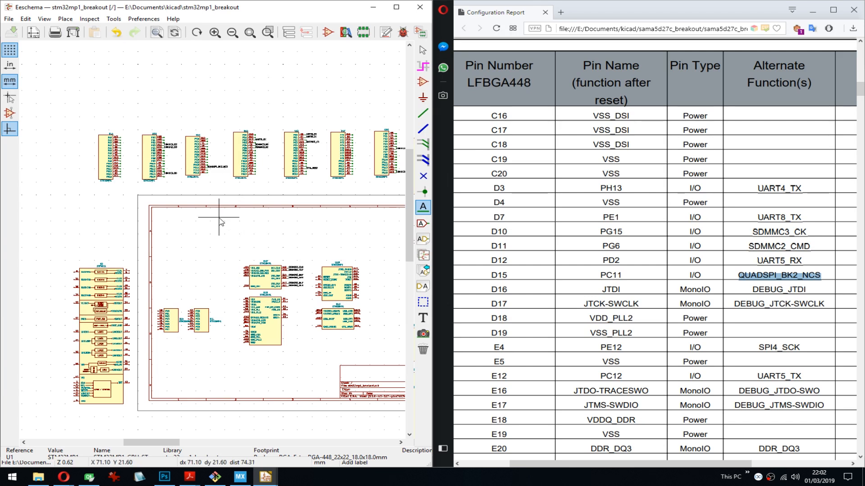
{"action": "key", "text": "ctrl+s"}
{"action": "middle_click_drag", "start_coordinate": [369, 194], "coordinate": [184, 192]}
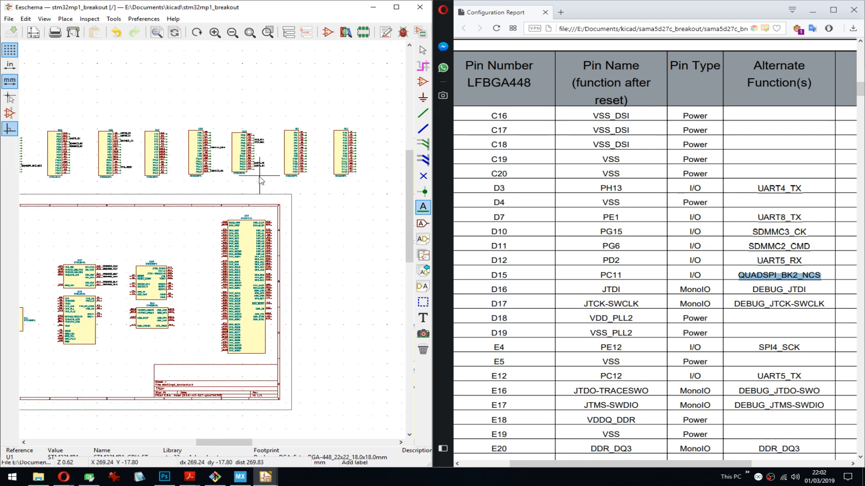
- Locate unit U1M and copy the alternate function DEBUG_JTDI from the D16 row of the configuration report
{"action": "middle_click_drag", "start_coordinate": [134, 297], "coordinate": [219, 169]}
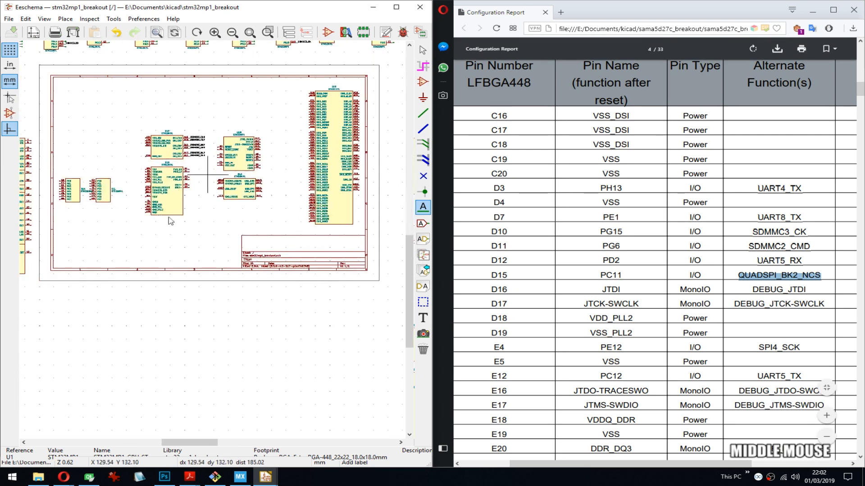
{"action": "scroll", "coordinate": [174, 189], "scroll_direction": "up", "scroll_amount": 3}
{"action": "middle_click_drag", "start_coordinate": [291, 242], "coordinate": [189, 223]}
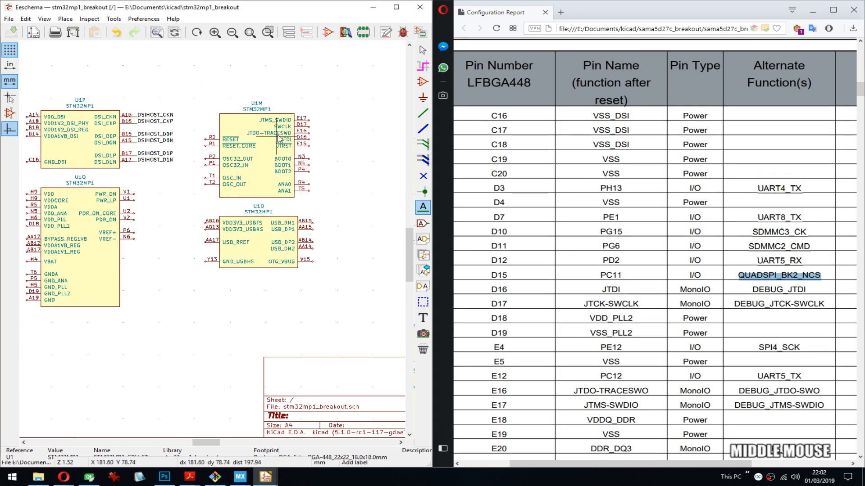
{"action": "scroll", "coordinate": [276, 136], "scroll_direction": "up", "scroll_amount": 5}
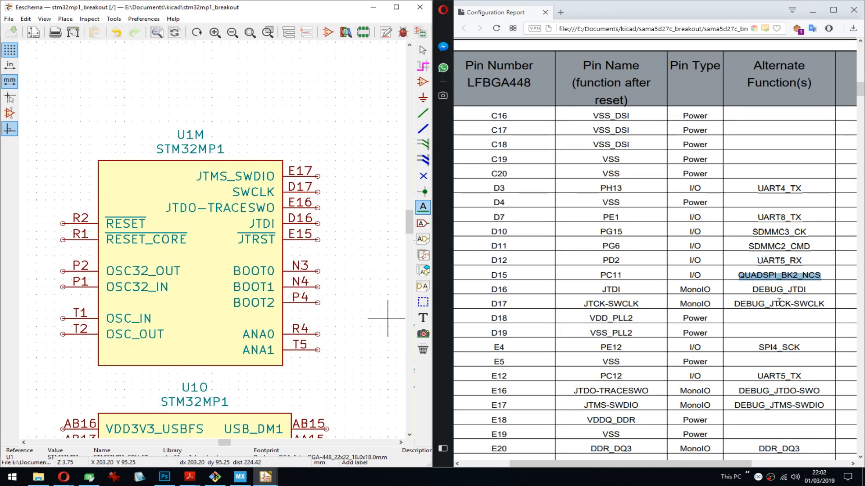
{"action": "double_click", "coordinate": [771, 290]}
{"action": "key", "text": "ctrl+c"}
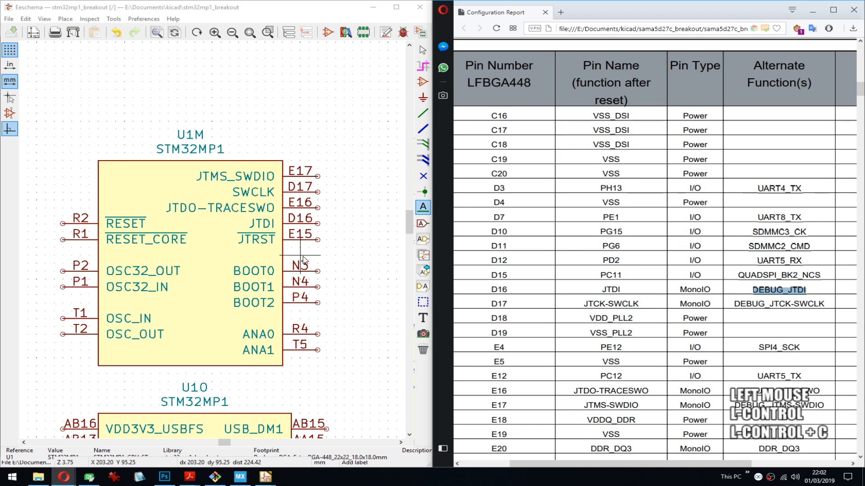
{"action": "middle_click_drag", "start_coordinate": [303, 261], "coordinate": [304, 229]}
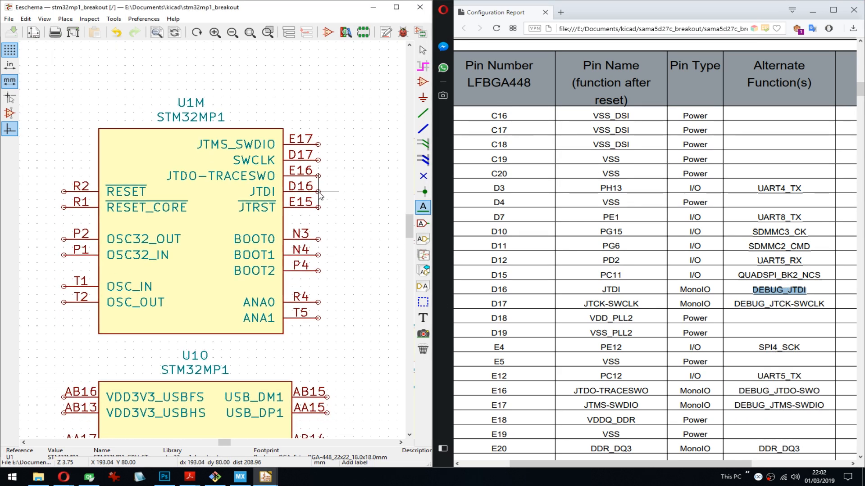
{"action": "left_click", "coordinate": [318, 193]}
{"action": "key", "text": "Escape"}
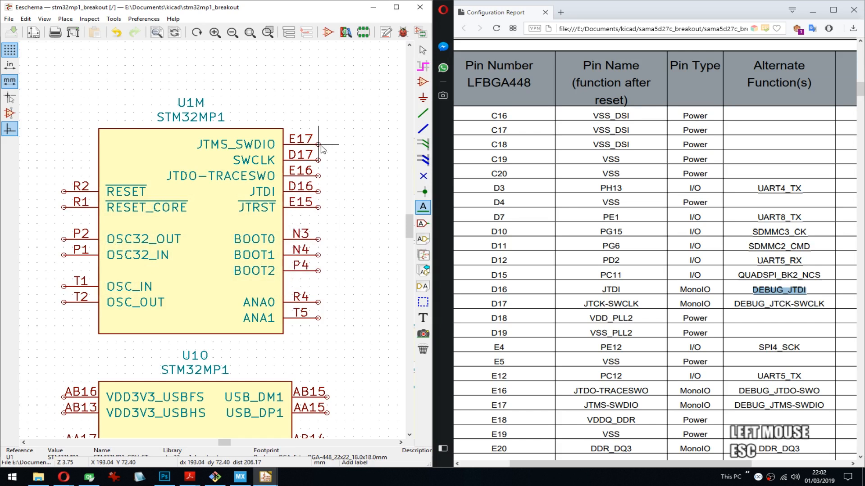
- Add short wire stubs to U1M's pins E17 through T5, deleting the stray stubs in the gaps between pin groups
{"action": "key", "text": "w"}
{"action": "double_click", "coordinate": [327, 145]}
{"action": "key", "text": "Insert"}
{"action": "key", "text": "Insert"}
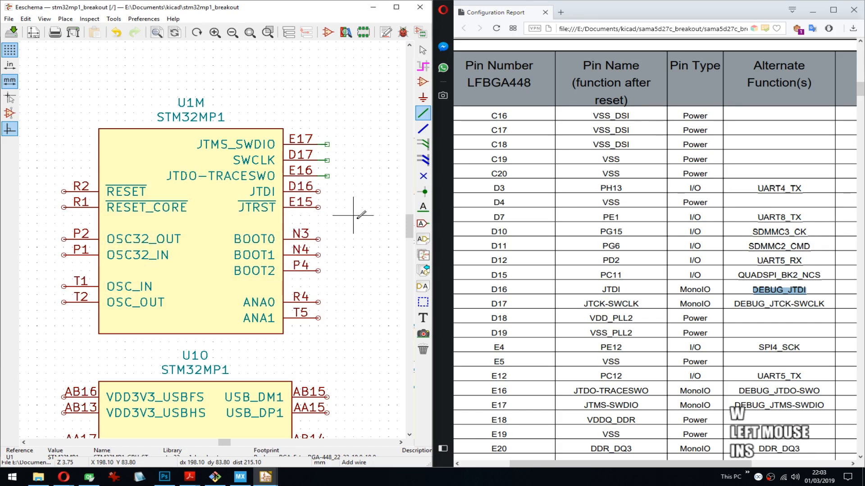
{"action": "key", "text": "Insert"}
{"action": "key", "text": "Insert"}
{"action": "key", "text": "Insert"}
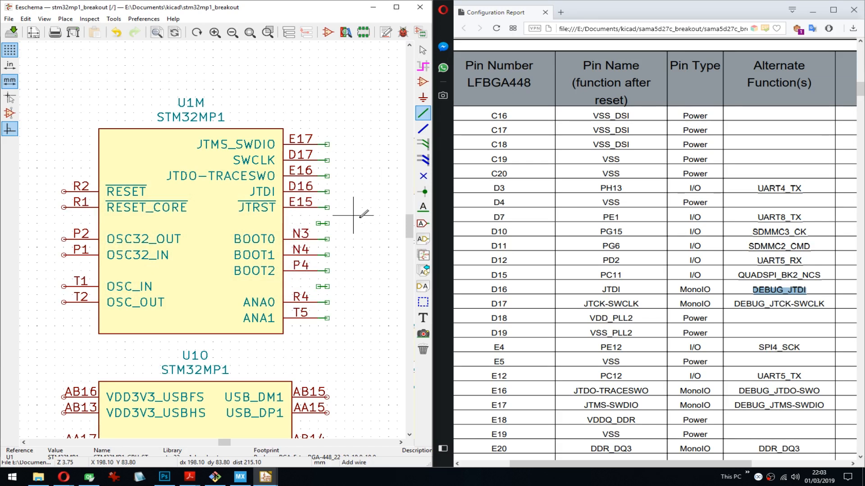
{"action": "key", "text": "Delete"}
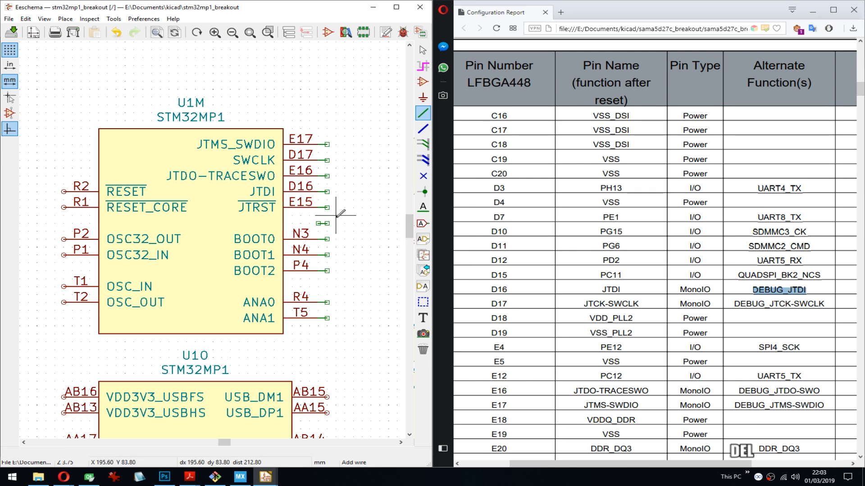
{"action": "key", "text": "Delete"}
- Label the wire stub of U1M's pin D16 (JTDI) as DEBUG_JTDI
{"action": "middle_click_drag", "start_coordinate": [335, 144], "coordinate": [280, 149]}
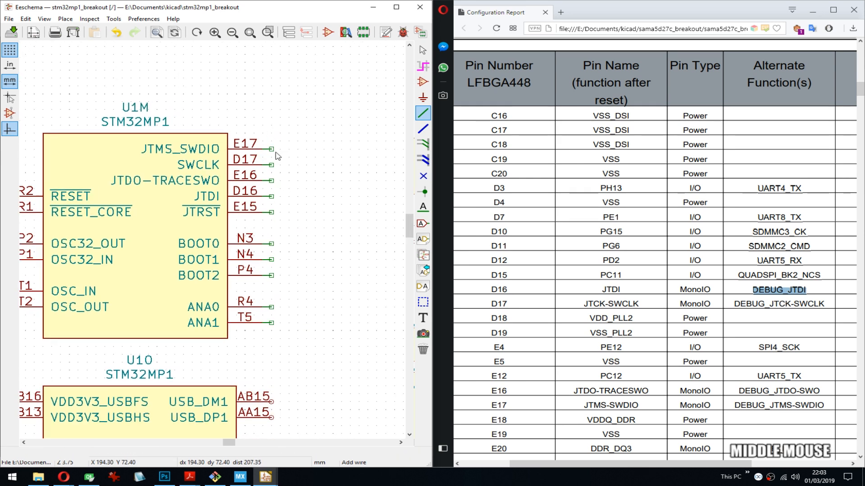
{"action": "key", "text": "Escape"}
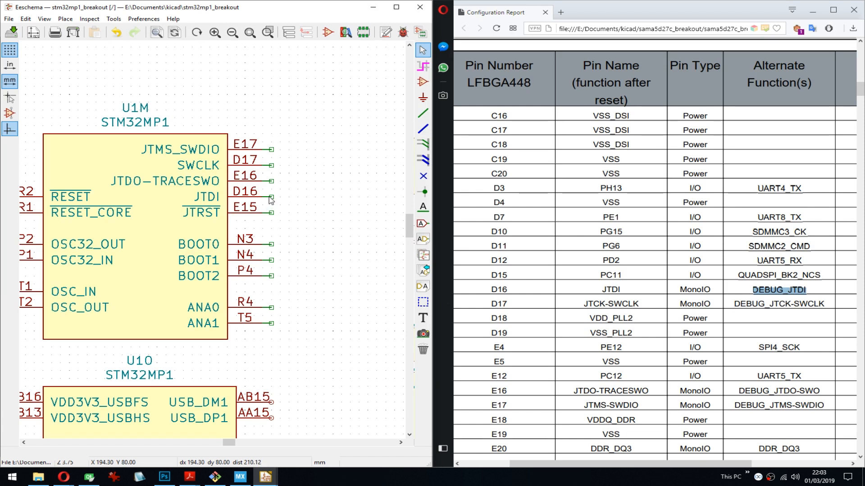
{"action": "key", "text": "l"}
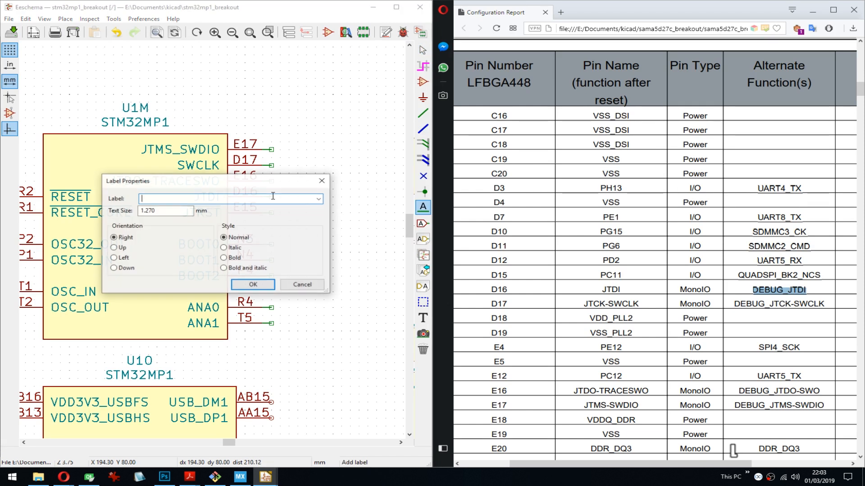
{"action": "key", "text": "ctrl+v"}
{"action": "left_click", "coordinate": [253, 285]}
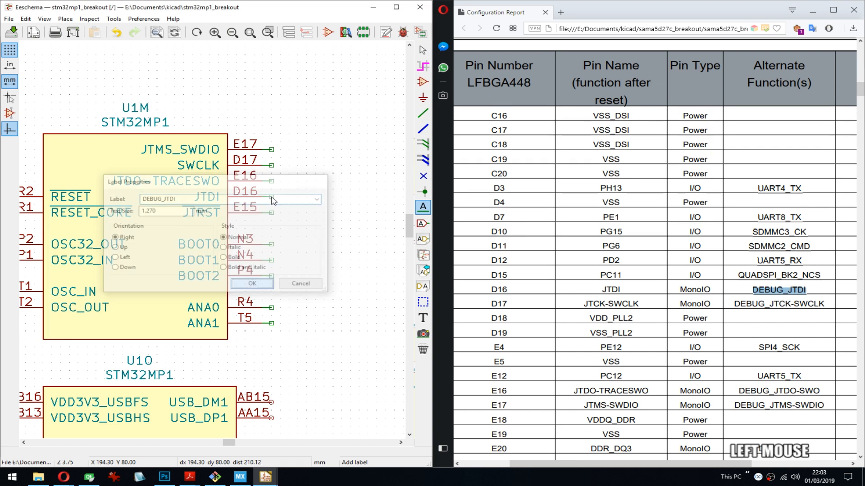
{"action": "left_click", "coordinate": [273, 191]}
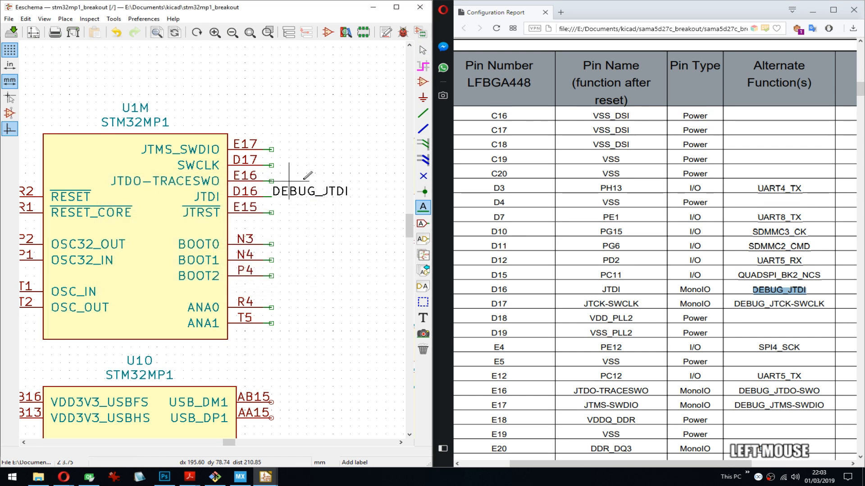
- Copy DEBUG_JTCK-SWCLK from the report's D17 row and place it as a label on U1M's pin D17 (SWCLK)
{"action": "left_click_drag", "start_coordinate": [734, 305], "coordinate": [792, 304]}
{"action": "key", "text": "ctrl+c"}
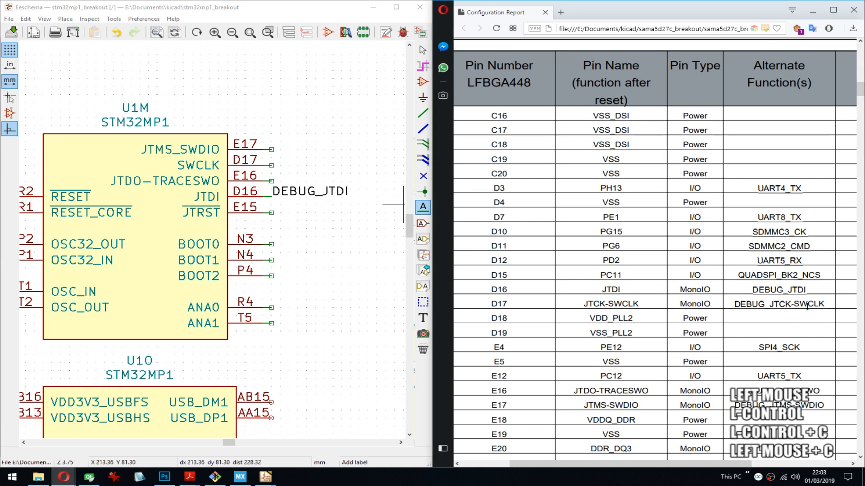
{"action": "double_click", "coordinate": [809, 304]}
{"action": "left_click_drag", "start_coordinate": [736, 304], "coordinate": [830, 306]}
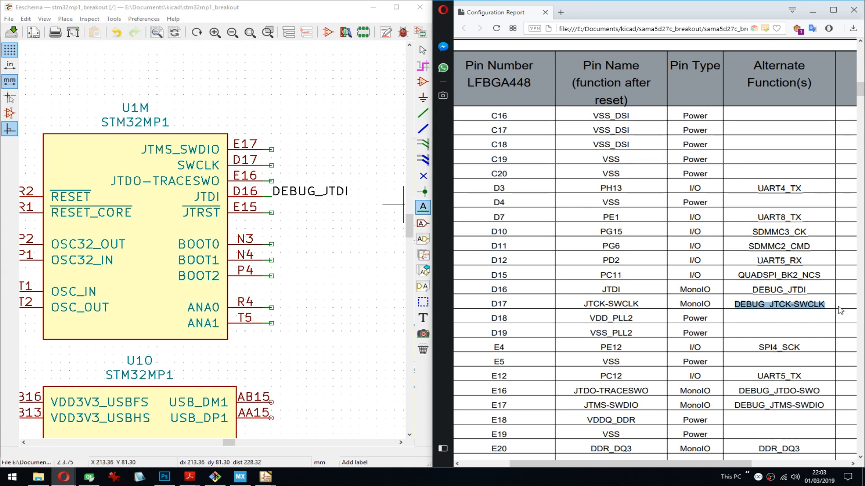
{"action": "key", "text": "ctrl+c"}
{"action": "left_click", "coordinate": [271, 165]}
{"action": "key", "text": "ctrl+v"}
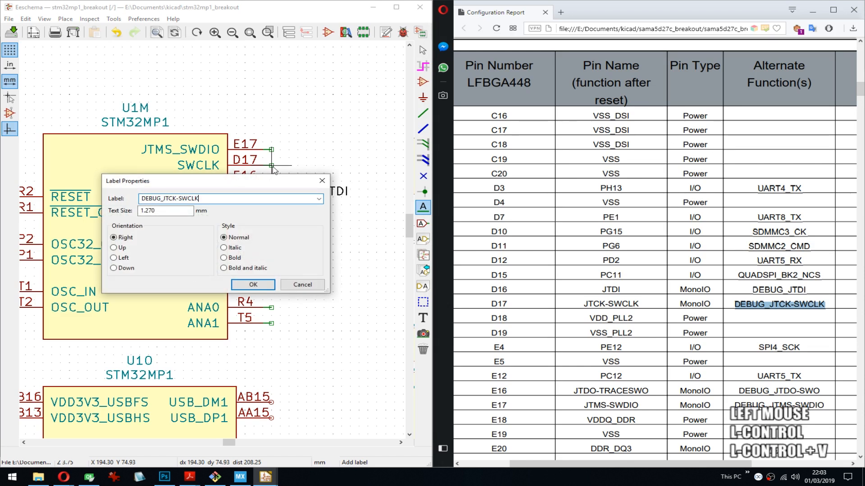
{"action": "left_click", "coordinate": [261, 286]}
{"action": "left_click", "coordinate": [274, 161]}
{"action": "middle_click_drag", "start_coordinate": [358, 165], "coordinate": [326, 150]}
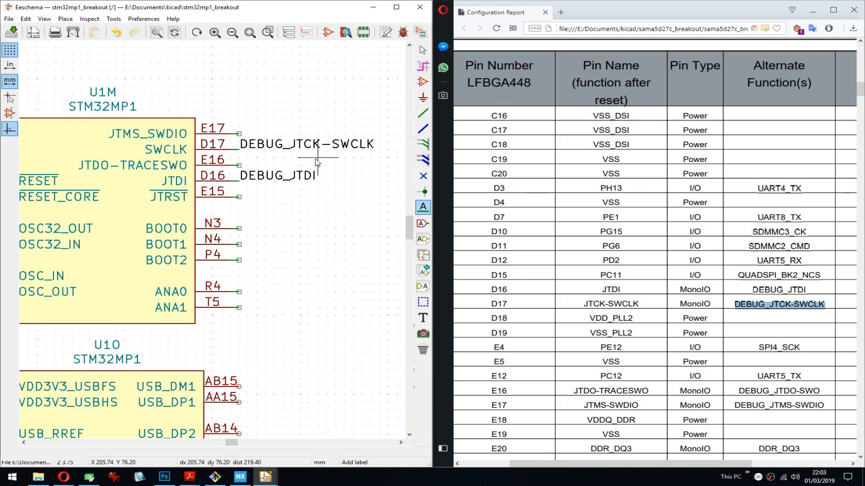
- Copy SPI4_SCK from the report's E4 row and place it as a label on U1E's pin E4 (PE12)
{"action": "middle_click_drag", "start_coordinate": [338, 165], "coordinate": [328, 164]}
{"action": "double_click", "coordinate": [779, 347]}
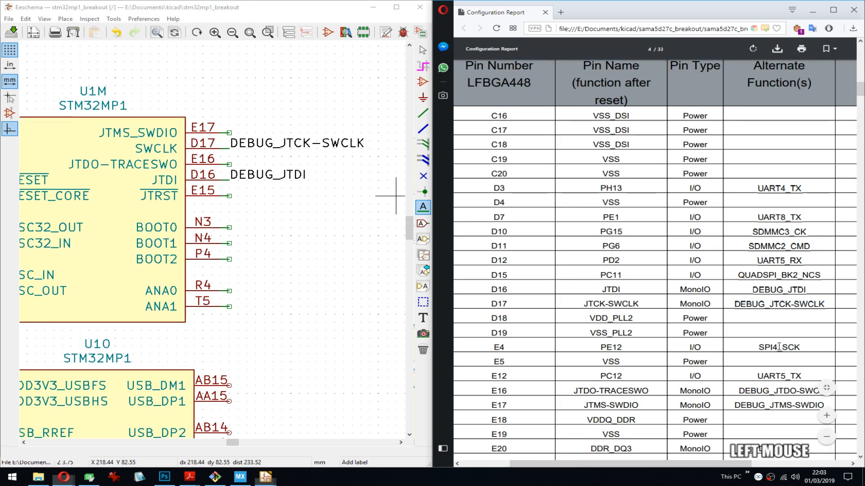
{"action": "key", "text": "ctrl+c"}
{"action": "middle_click_drag", "start_coordinate": [88, 103], "coordinate": [286, 271]}
{"action": "scroll", "coordinate": [286, 270], "scroll_direction": "down", "scroll_amount": 7}
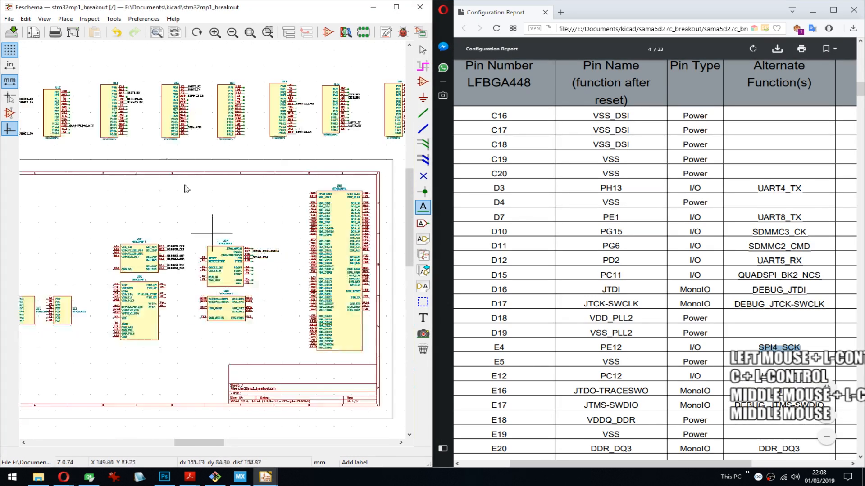
{"action": "scroll", "coordinate": [159, 111], "scroll_direction": "up", "scroll_amount": 7}
{"action": "mouse_move", "coordinate": [220, 246]}
{"action": "middle_mouse_down"}
{"action": "mouse_move", "coordinate": [166, 247]}
{"action": "mouse_move", "coordinate": [279, 230]}
{"action": "mouse_move", "coordinate": [212, 254]}
{"action": "middle_mouse_up"}
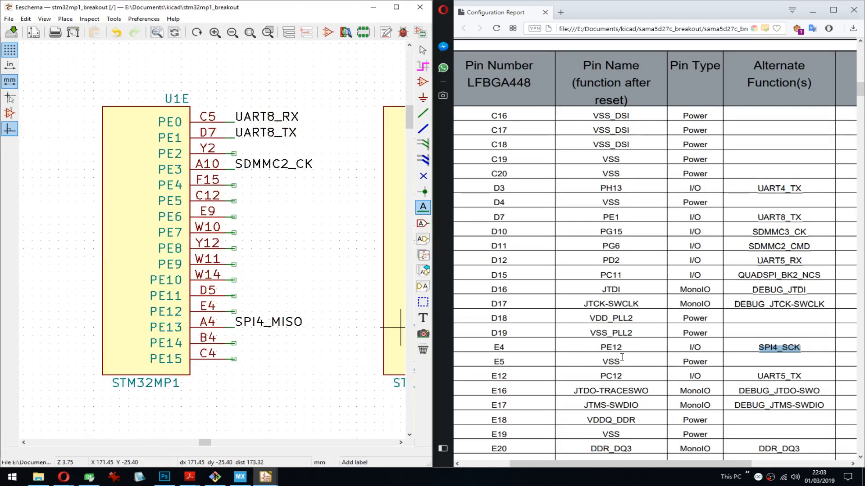
{"action": "middle_click_drag", "start_coordinate": [333, 295], "coordinate": [151, 283]}
{"action": "middle_click_drag", "start_coordinate": [295, 280], "coordinate": [133, 270]}
{"action": "middle_click_drag", "start_coordinate": [294, 281], "coordinate": [130, 270]}
{"action": "middle_click_drag", "start_coordinate": [306, 270], "coordinate": [353, 245]}
{"action": "middle_click_drag", "start_coordinate": [189, 243], "coordinate": [391, 234]}
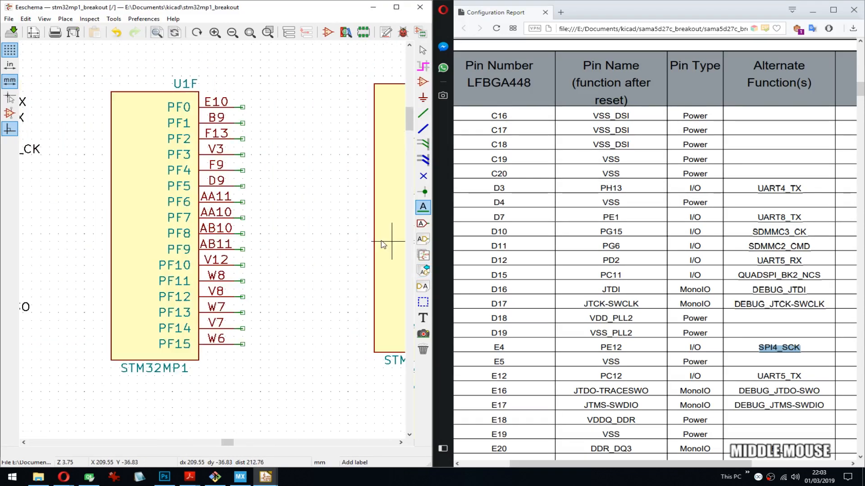
{"action": "middle_click_drag", "start_coordinate": [144, 241], "coordinate": [406, 232]}
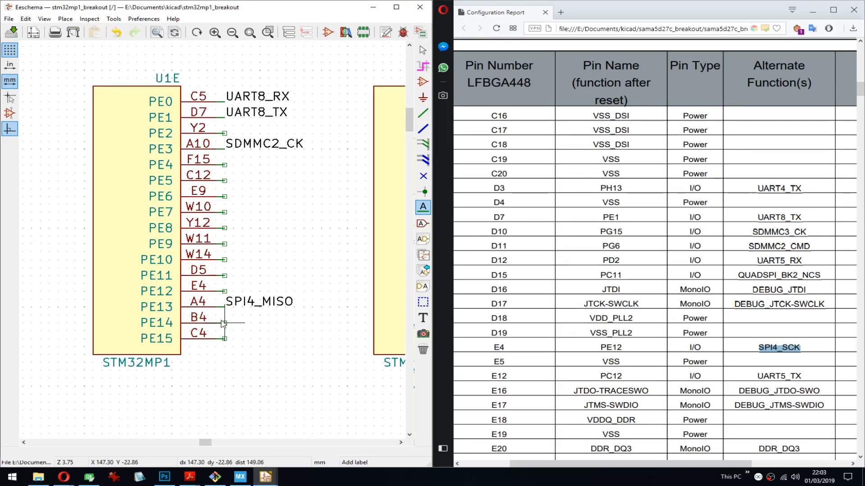
{"action": "left_click", "coordinate": [229, 292]}
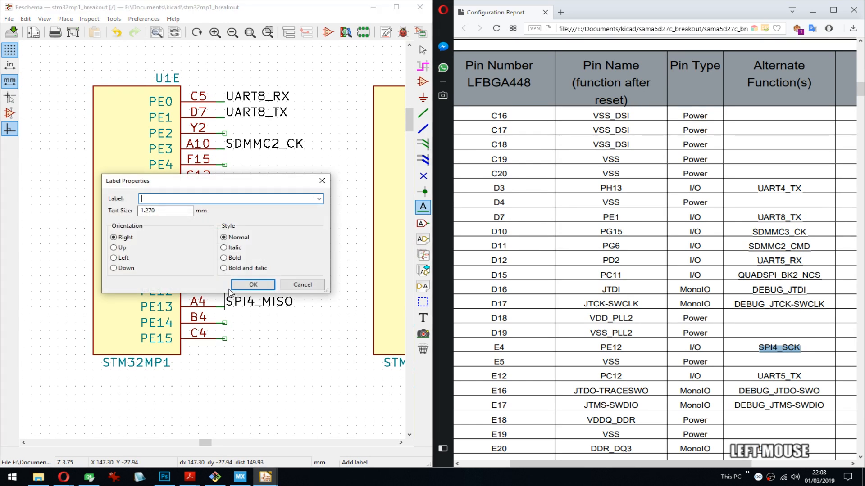
{"action": "key", "text": "ctrl+v"}
{"action": "left_click", "coordinate": [290, 285]}
{"action": "left_click", "coordinate": [225, 292]}
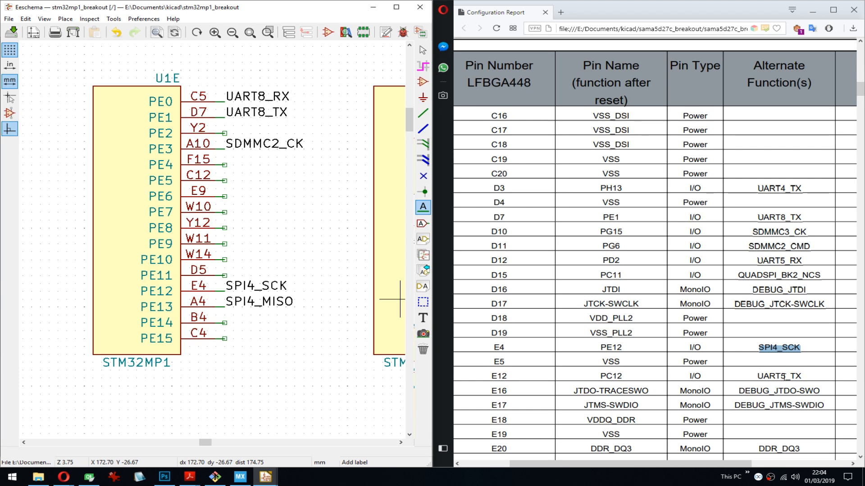
- Copy UART5_TX from the report's E12 row and place it as a label on U1C's pin E12 (PC12)
{"action": "double_click", "coordinate": [779, 376]}
{"action": "key", "text": "ctrl+c"}
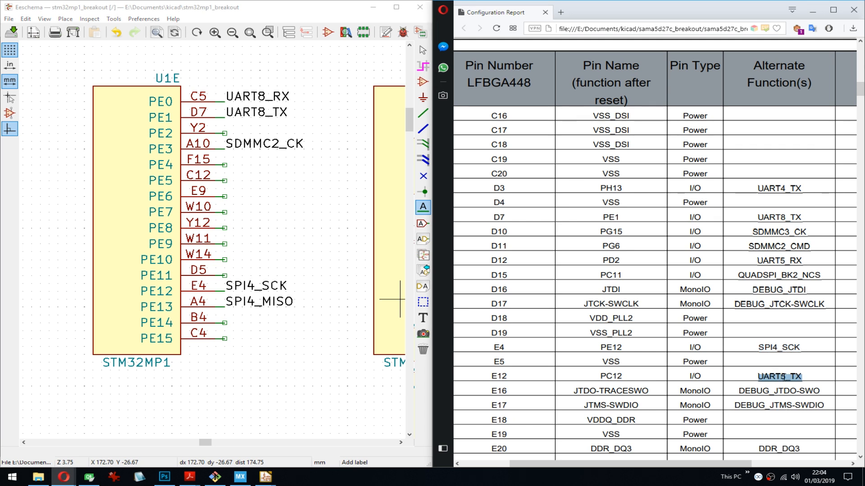
{"action": "middle_click_drag", "start_coordinate": [140, 261], "coordinate": [247, 260]}
{"action": "middle_click_drag", "start_coordinate": [110, 272], "coordinate": [246, 243]}
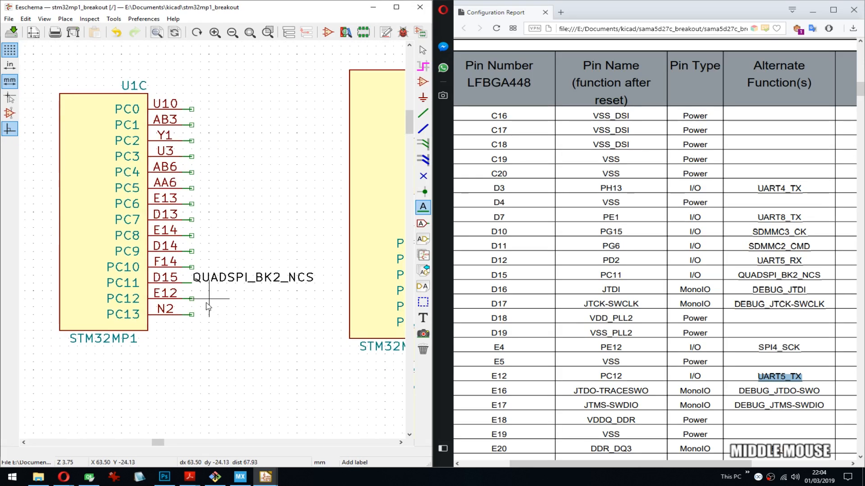
{"action": "middle_click_drag", "start_coordinate": [117, 270], "coordinate": [148, 273]}
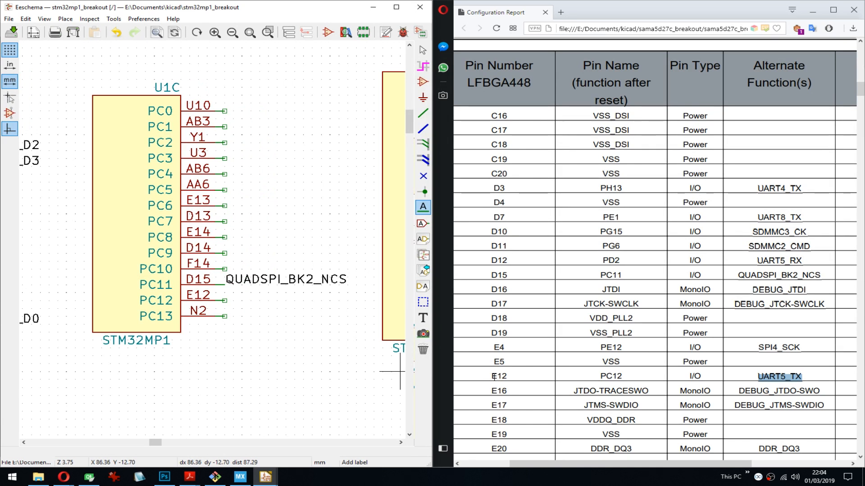
{"action": "left_click", "coordinate": [225, 301]}
{"action": "key", "text": "ctrl+v"}
{"action": "left_click", "coordinate": [246, 285]}
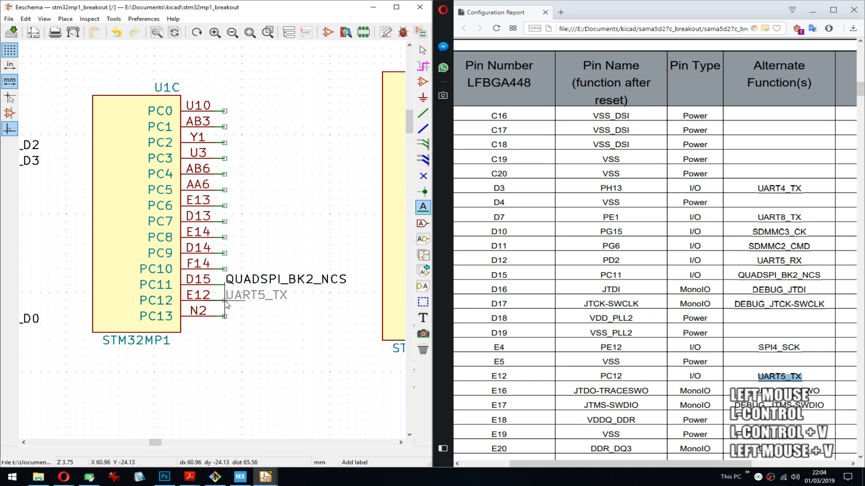
{"action": "left_click", "coordinate": [225, 302]}
- Copy DEBUG_JTDO-SWO from the report's E16 row and place it as a label on U1M's pin E16 (JTDO-TRACESWO)
{"action": "double_click", "coordinate": [747, 392]}
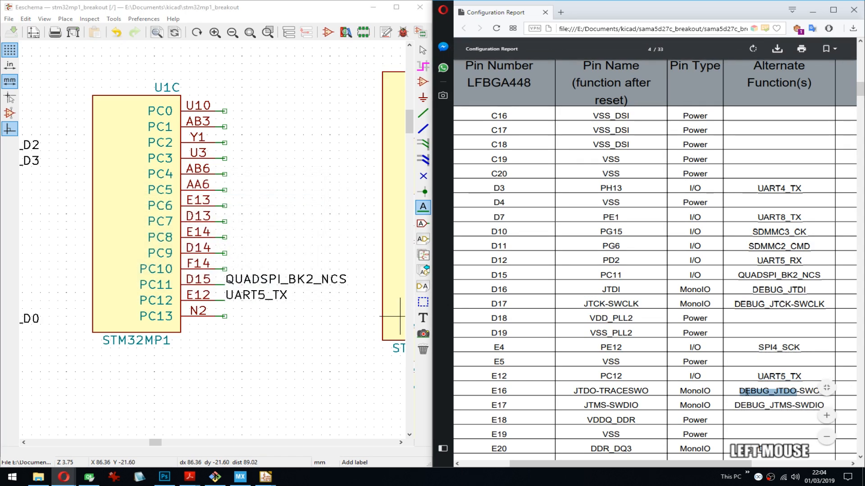
{"action": "scroll", "coordinate": [810, 394], "scroll_direction": "down", "scroll_amount": 4}
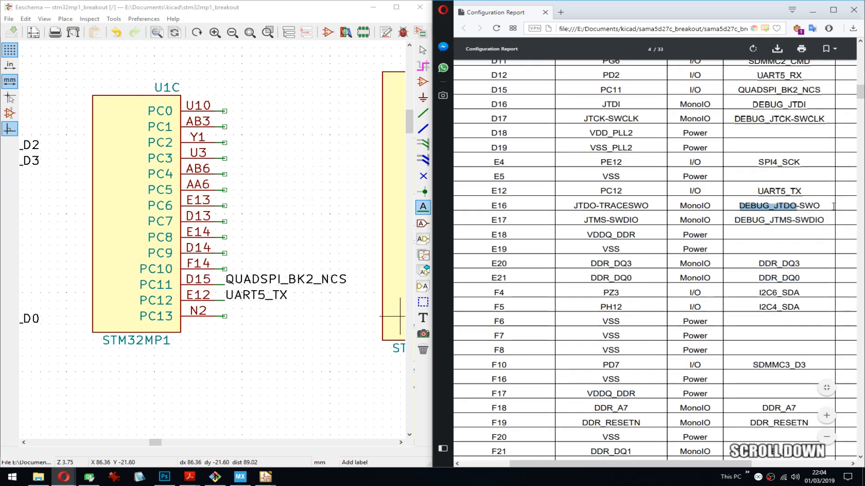
{"action": "left_click", "coordinate": [739, 206], "text": "shift"}
{"action": "key", "text": "ctrl+c"}
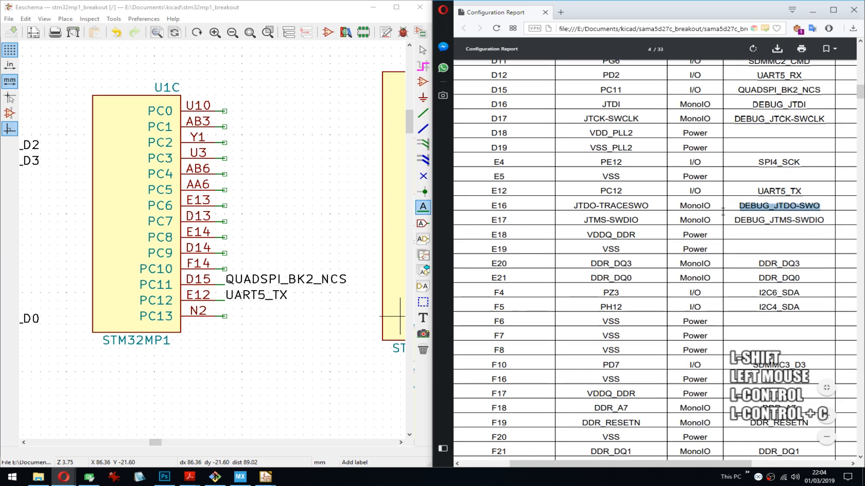
{"action": "middle_click_drag", "start_coordinate": [303, 248], "coordinate": [389, 254]}
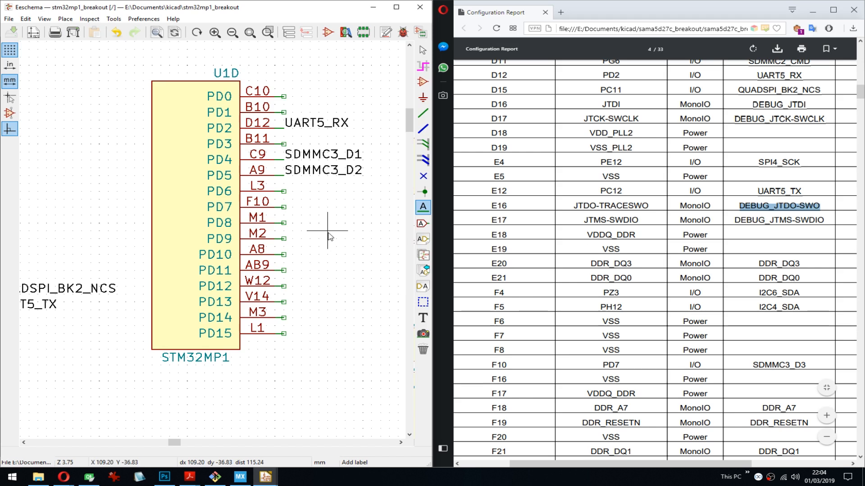
{"action": "middle_click_drag", "start_coordinate": [332, 235], "coordinate": [279, 229]}
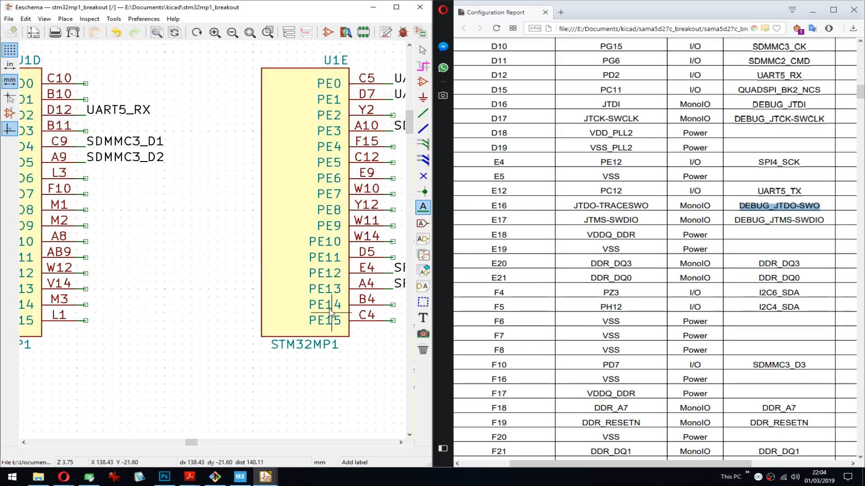
{"action": "scroll", "coordinate": [356, 252], "scroll_direction": "down", "scroll_amount": 3}
{"action": "scroll", "coordinate": [228, 264], "scroll_direction": "up", "scroll_amount": 4}
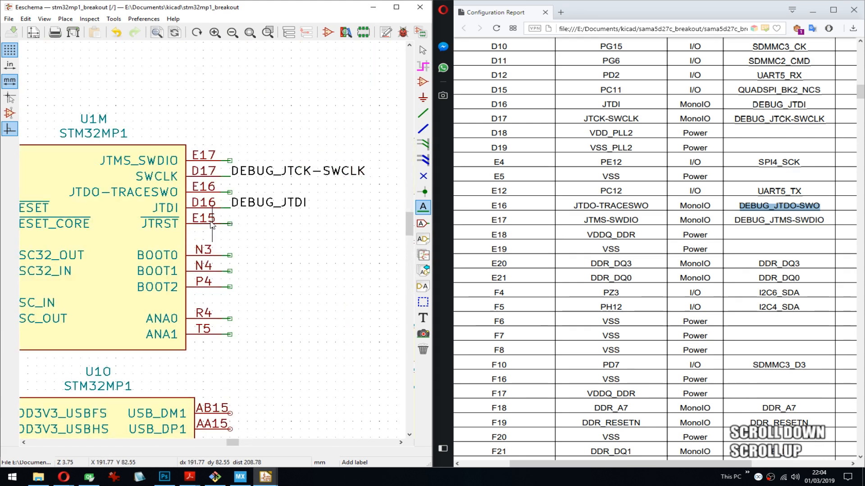
{"action": "left_click", "coordinate": [232, 193]}
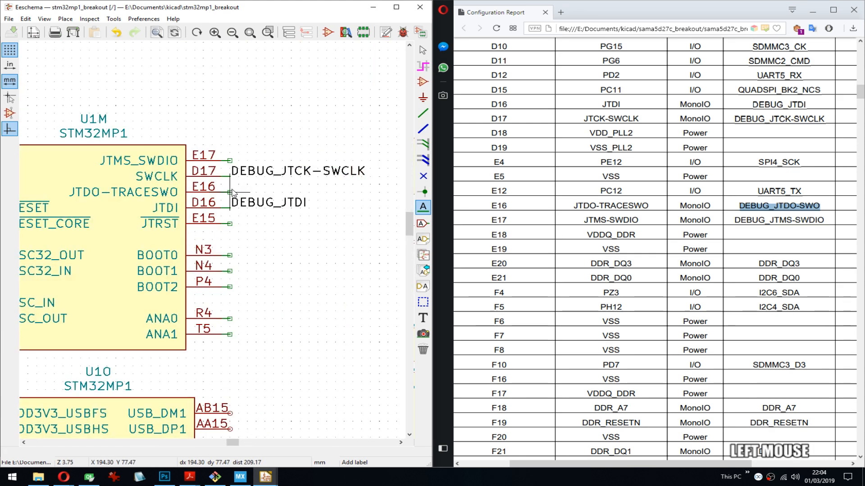
{"action": "key", "text": "ctrl+v"}
{"action": "left_click", "coordinate": [258, 284]}
{"action": "left_click", "coordinate": [231, 193]}
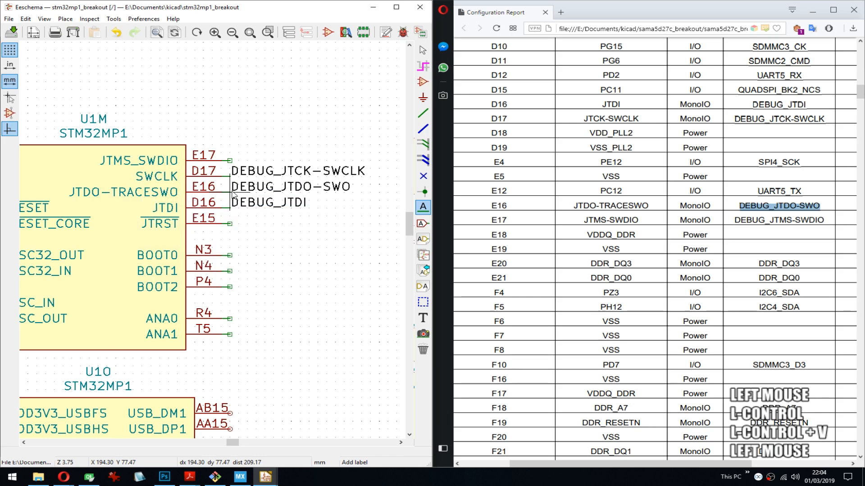
- Copy DEBUG_JTMS-SWDIO from the report's E17 row and place it as a label on U1M's pin E17 (JTMS_SWDIO)
{"action": "left_click_drag", "start_coordinate": [825, 221], "coordinate": [748, 225]}
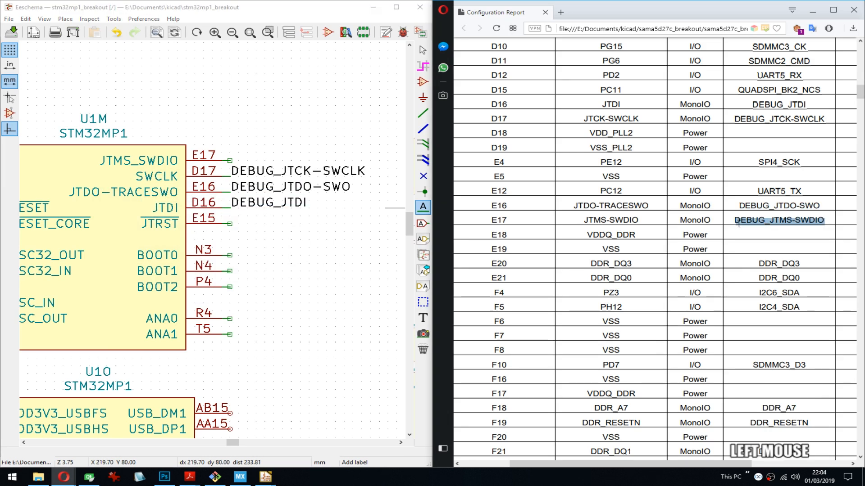
{"action": "key", "text": "ctrl+c"}
{"action": "left_click", "coordinate": [230, 161]}
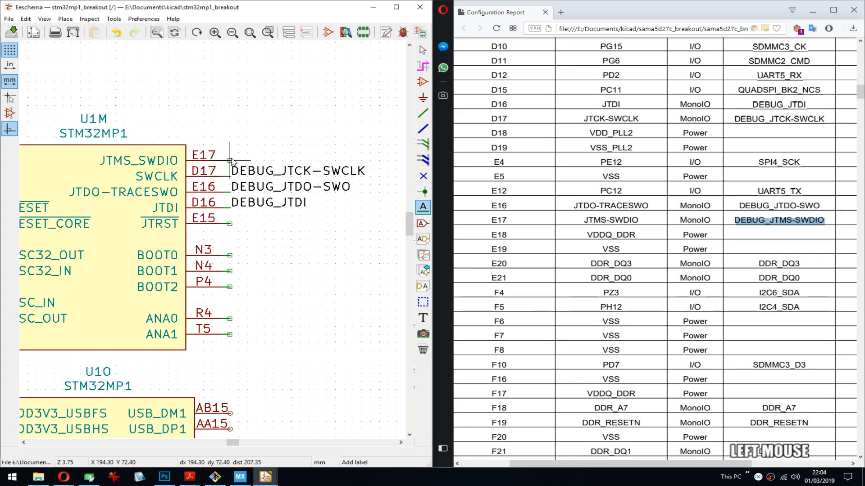
{"action": "key", "text": "ctrl+v"}
{"action": "key", "text": "Return"}
{"action": "left_click", "coordinate": [231, 160]}
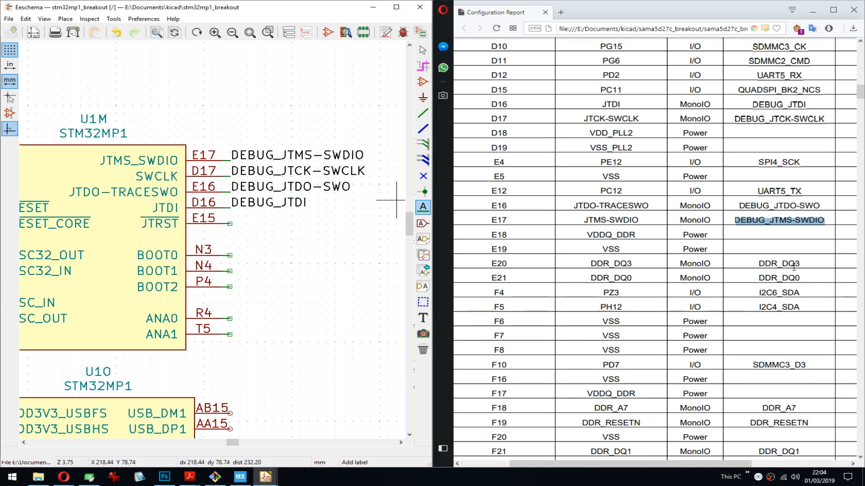
- Move the two small eight-pin units together to the upper-left corner of the sheet frame
{"action": "scroll", "coordinate": [220, 243], "scroll_direction": "down", "scroll_amount": 3}
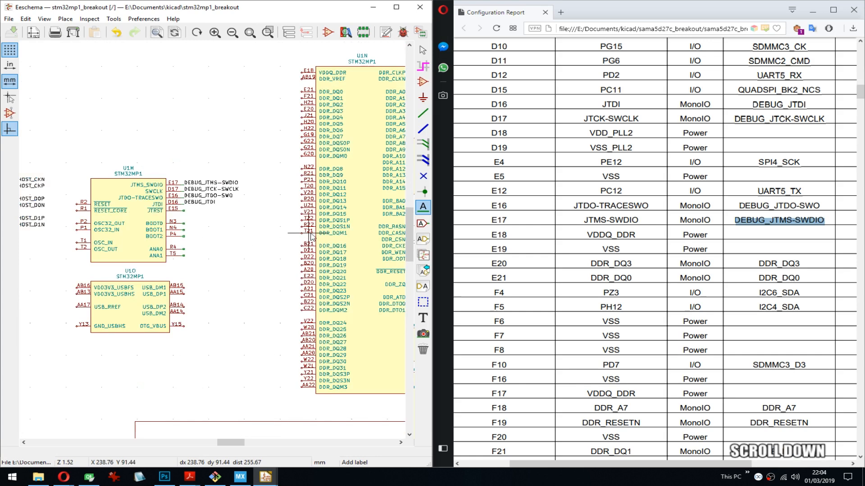
{"action": "middle_click_drag", "start_coordinate": [311, 233], "coordinate": [340, 98]}
{"action": "scroll", "coordinate": [213, 240], "scroll_direction": "down", "scroll_amount": 3}
{"action": "scroll", "coordinate": [213, 240], "scroll_direction": "up", "scroll_amount": 3}
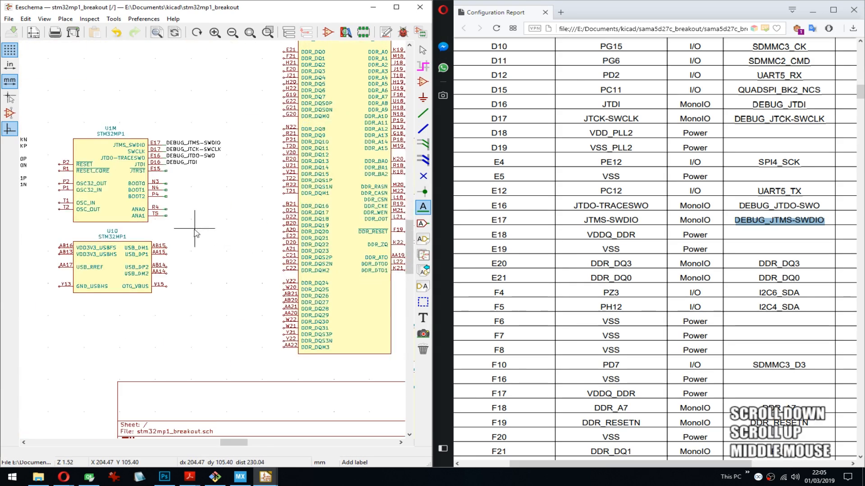
{"action": "scroll", "coordinate": [199, 229], "scroll_direction": "down", "scroll_amount": 3}
{"action": "middle_click_drag", "start_coordinate": [212, 238], "coordinate": [256, 221]}
{"action": "scroll", "coordinate": [253, 219], "scroll_direction": "up", "scroll_amount": 2}
{"action": "middle_click_drag", "start_coordinate": [169, 236], "coordinate": [285, 226]}
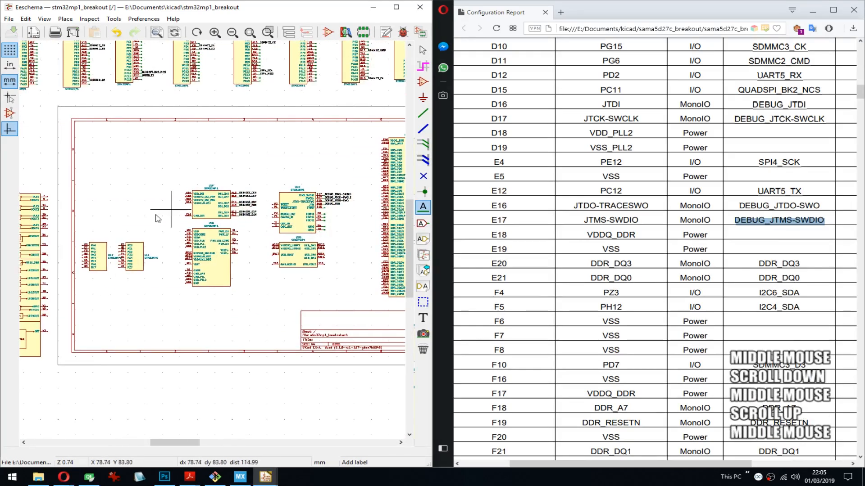
{"action": "left_click_drag", "start_coordinate": [87, 229], "coordinate": [143, 269]}
{"action": "left_click", "coordinate": [150, 158]}
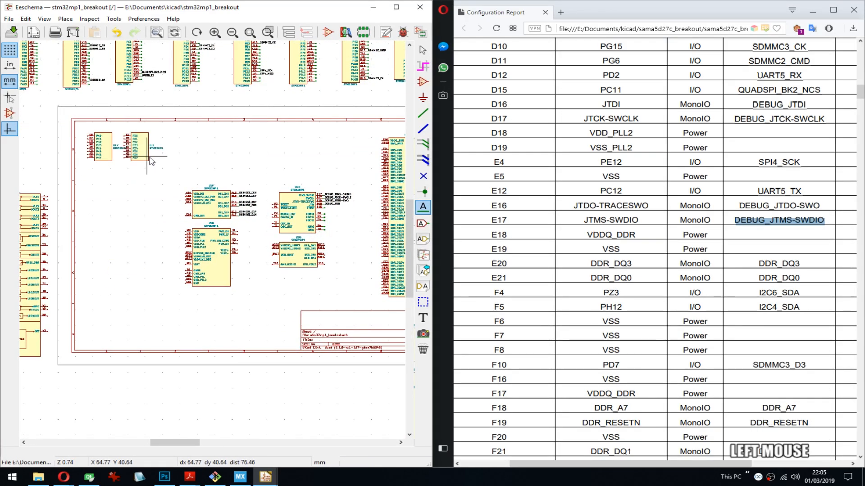
- Shift the group of units containing U1M and the DDR unit U1N leftward inside the sheet frame, and save the schematic
{"action": "left_click_drag", "start_coordinate": [176, 181], "coordinate": [342, 283]}
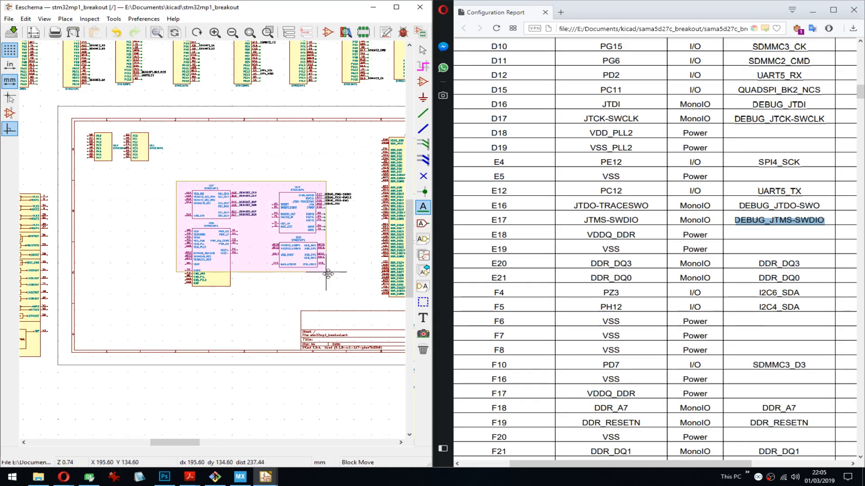
{"action": "left_click", "coordinate": [254, 297]}
{"action": "middle_click_drag", "start_coordinate": [330, 263], "coordinate": [183, 257]}
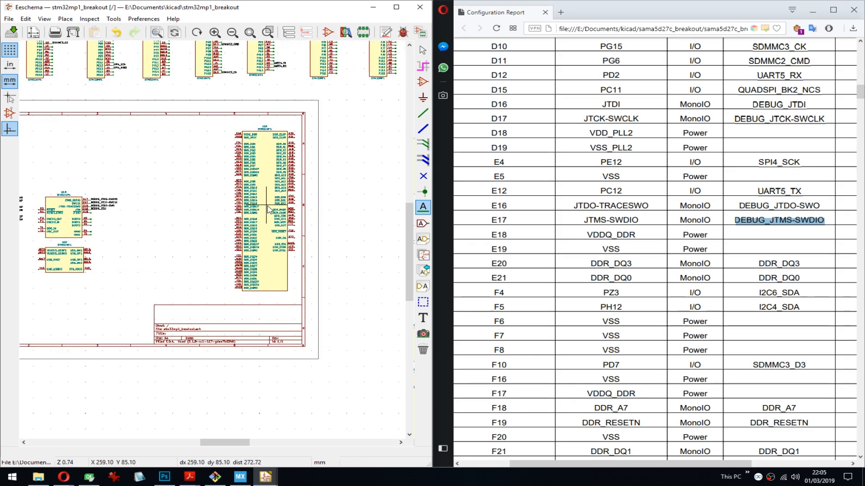
{"action": "left_click", "coordinate": [225, 208]}
{"action": "key", "text": "ctrl+s"}
- Draw a short wire stub on U1N's pin N20 (DDR_CLKP) and repeat it down the symbol's right-side pins through K21 (DDR_DTO1)
{"action": "scroll", "coordinate": [244, 138], "scroll_direction": "up", "scroll_amount": 5}
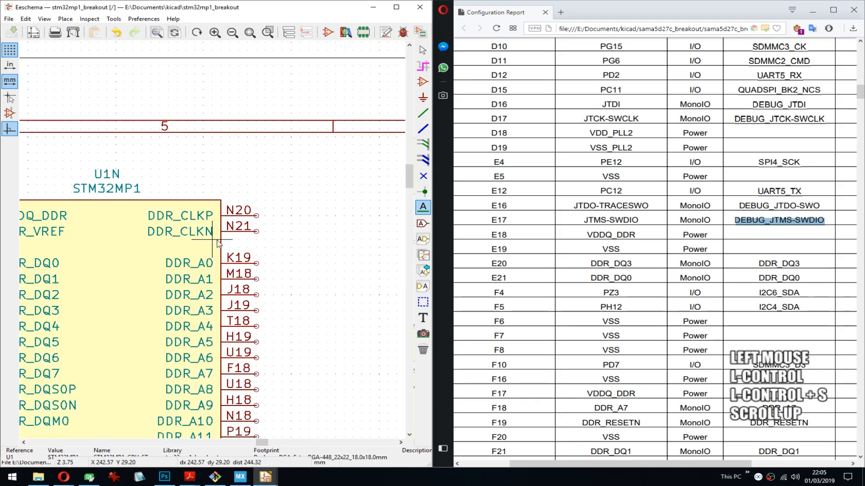
{"action": "key", "text": "w"}
{"action": "left_click", "coordinate": [256, 216]}
{"action": "middle_click_drag", "start_coordinate": [328, 314], "coordinate": [308, 158]}
{"action": "key", "text": "Insert"}
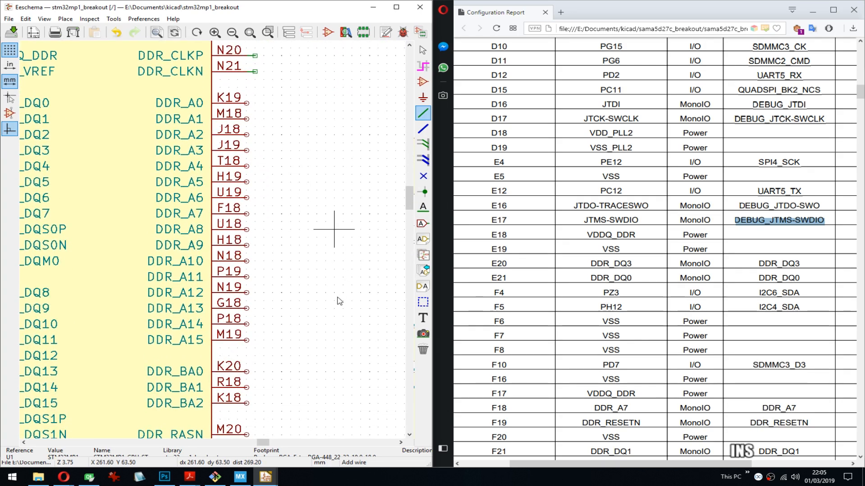
{"action": "key", "text": "Insert"}
{"action": "key", "text": "Insert"}
{"action": "key", "text": "Insert"}
{"action": "key", "text": "Insert"}
{"action": "key", "text": "Insert"}
{"action": "key", "text": "Insert"}
{"action": "key", "text": "Insert"}
{"action": "key", "text": "Insert"}
{"action": "key", "text": "Insert"}
{"action": "key", "text": "Insert"}
{"action": "key", "text": "Insert"}
{"action": "key", "text": "Insert"}
{"action": "key", "text": "Insert"}
{"action": "key", "text": "Insert"}
{"action": "key", "text": "Insert"}
{"action": "key", "text": "Insert"}
{"action": "middle_click_drag", "start_coordinate": [342, 285], "coordinate": [342, 152]}
{"action": "key", "text": "Insert"}
{"action": "middle_click_drag", "start_coordinate": [351, 312], "coordinate": [336, 244]}
{"action": "key", "text": "Insert"}
{"action": "key", "text": "Insert"}
{"action": "key", "text": "Insert"}
{"action": "key", "text": "Insert"}
{"action": "key", "text": "Insert"}
{"action": "key", "text": "Insert"}
{"action": "key", "text": "Insert"}
{"action": "key", "text": "Insert"}
{"action": "middle_click_drag", "start_coordinate": [348, 316], "coordinate": [371, 200]}
{"action": "key", "text": "Insert"}
{"action": "key", "text": "Insert"}
{"action": "key", "text": "Insert"}
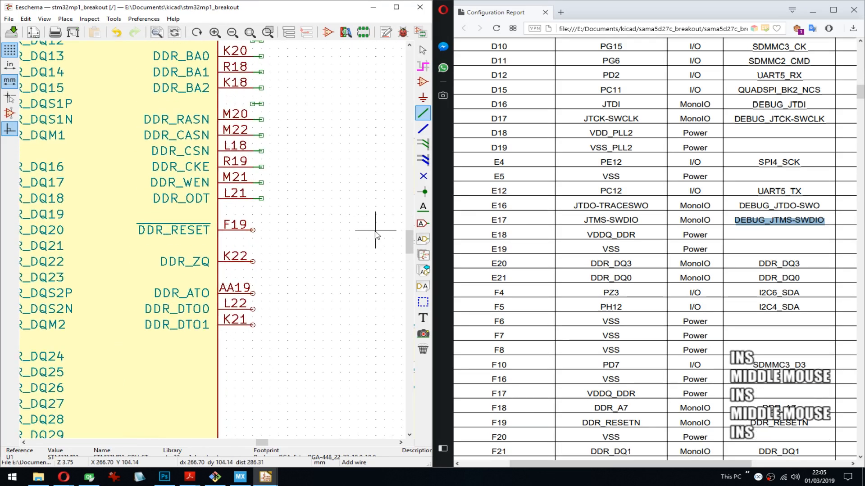
{"action": "key", "text": "Insert"}
{"action": "key", "text": "Insert"}
{"action": "key", "text": "Insert"}
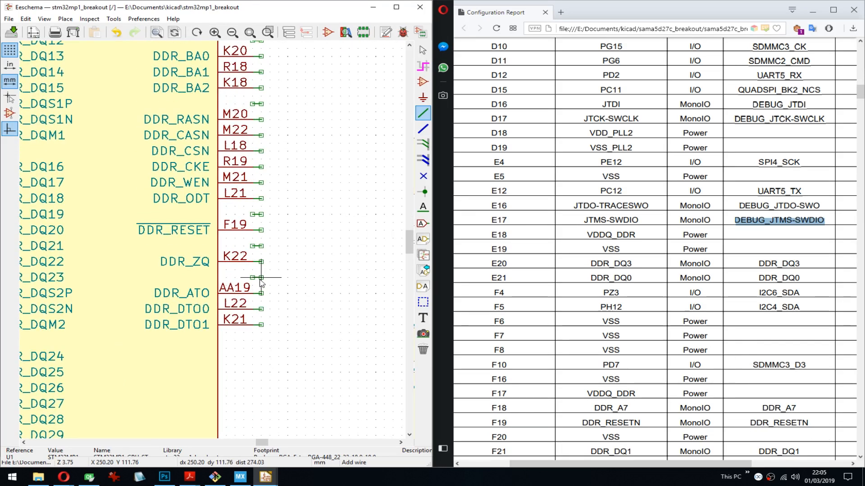
- Delete the stray wire stubs in the gaps between pin groups along U1N's right side
{"action": "key", "text": "Delete"}
{"action": "key", "text": "Delete"}
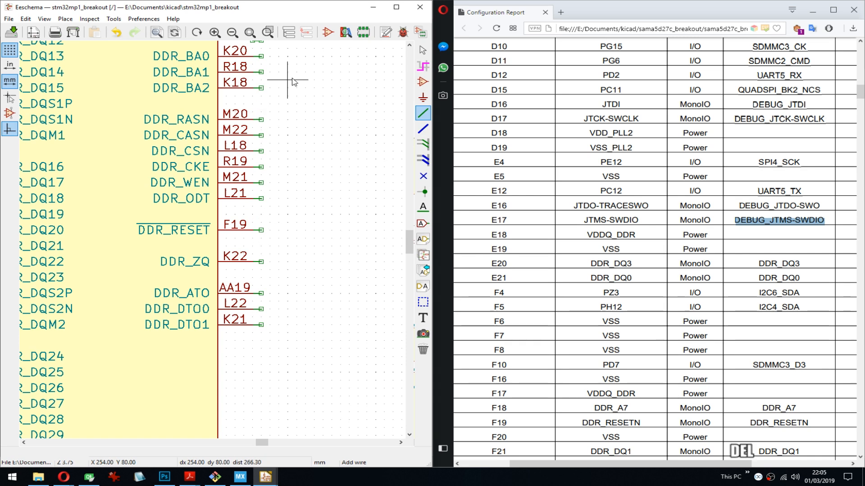
{"action": "middle_click_drag", "start_coordinate": [290, 77], "coordinate": [301, 242]}
{"action": "key", "text": "Delete"}
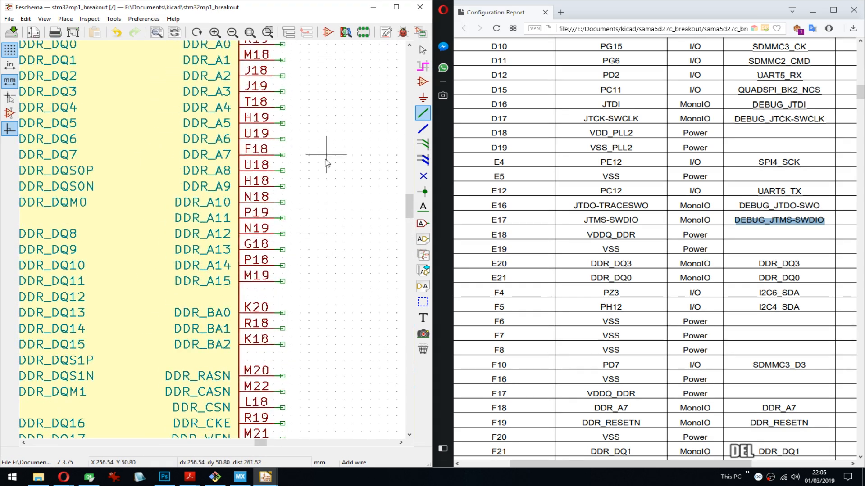
{"action": "middle_click_drag", "start_coordinate": [327, 156], "coordinate": [291, 140]}
{"action": "key", "text": "Delete"}
- Draw a short wire stub on U1N's pin E18 (VDDQ_DDR) and repeat it down the symbol's left-side pins through AA22 (DDR_DQM3)
{"action": "middle_click_drag", "start_coordinate": [164, 253], "coordinate": [301, 228]}
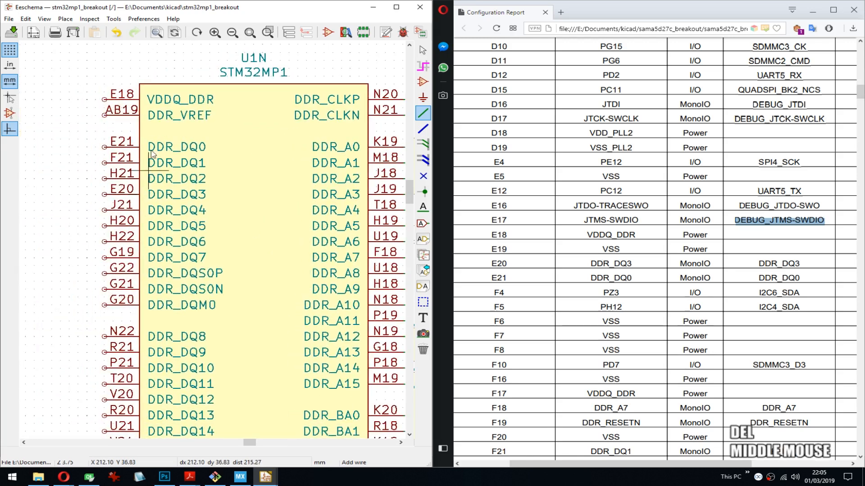
{"action": "left_click", "coordinate": [105, 100]}
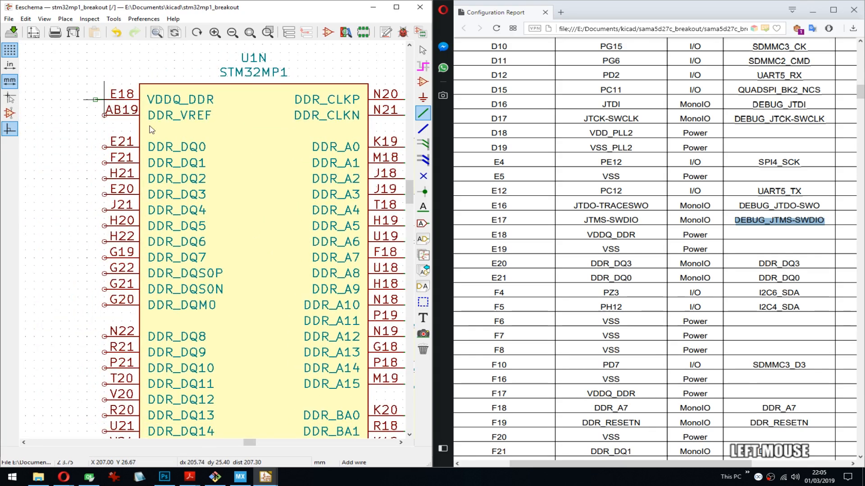
{"action": "key", "text": "Insert"}
{"action": "key", "text": "Insert"}
{"action": "key", "text": "Insert"}
{"action": "key", "text": "Insert"}
{"action": "key", "text": "Insert"}
{"action": "key", "text": "Insert"}
{"action": "key", "text": "Insert"}
{"action": "key", "text": "Insert"}
{"action": "key", "text": "Insert"}
{"action": "key", "text": "Insert"}
{"action": "key", "text": "Insert"}
{"action": "key", "text": "Insert"}
{"action": "key", "text": "Insert"}
{"action": "key", "text": "Insert"}
{"action": "key", "text": "Insert"}
{"action": "key", "text": "Insert"}
{"action": "key", "text": "Insert"}
{"action": "key", "text": "Insert"}
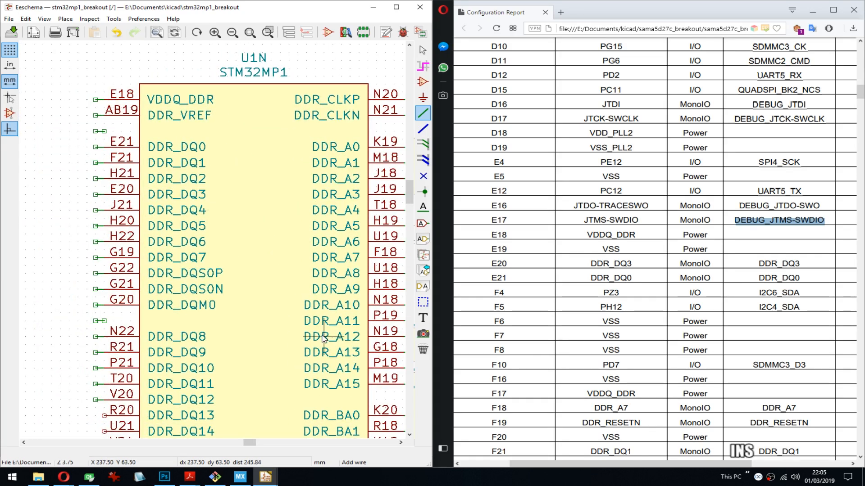
{"action": "middle_click_drag", "start_coordinate": [321, 337], "coordinate": [321, 103]}
{"action": "middle_click_drag", "start_coordinate": [308, 285], "coordinate": [309, 146]}
{"action": "key", "text": "Insert"}
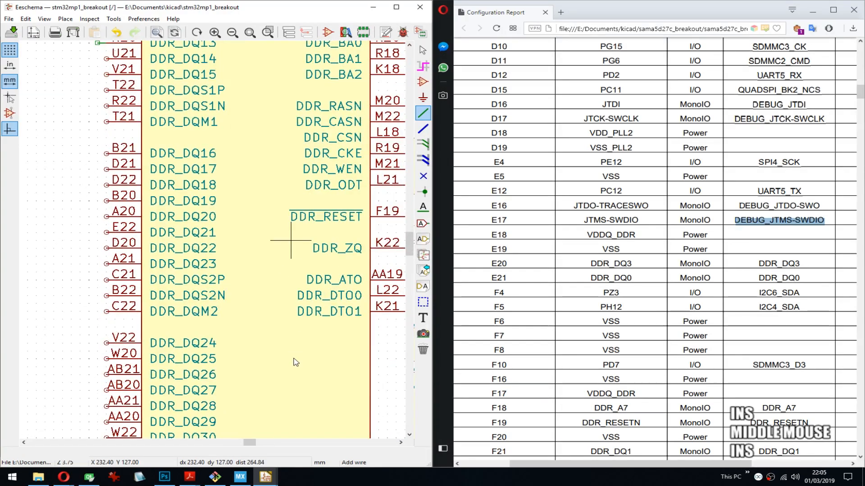
{"action": "middle_click_drag", "start_coordinate": [294, 359], "coordinate": [285, 199]}
{"action": "key", "text": "Insert"}
{"action": "key", "text": "Insert"}
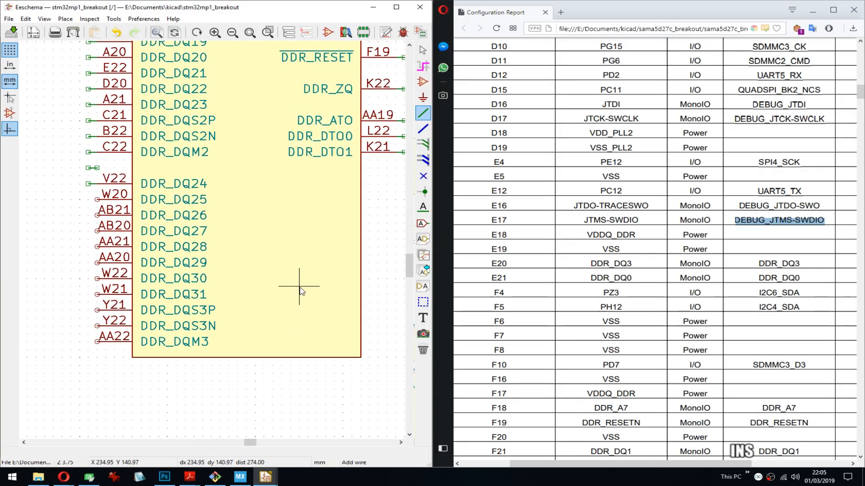
{"action": "key", "text": "Insert"}
{"action": "key", "text": "Insert"}
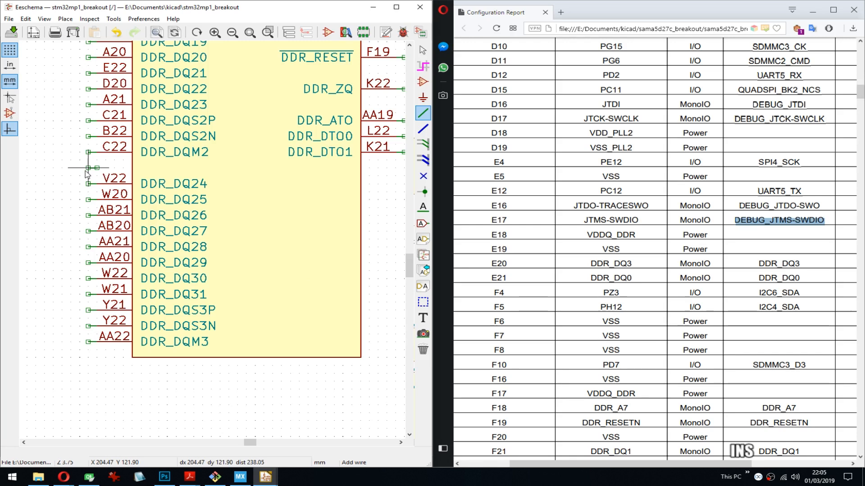
- Delete the stray wire stubs in the gaps between pin groups along U1N's left side
{"action": "middle_click_drag", "start_coordinate": [184, 111], "coordinate": [220, 273]}
{"action": "key", "text": "Delete"}
{"action": "middle_click_drag", "start_coordinate": [213, 110], "coordinate": [212, 256]}
{"action": "key", "text": "Delete"}
{"action": "middle_click_drag", "start_coordinate": [202, 99], "coordinate": [201, 229]}
{"action": "middle_click_drag", "start_coordinate": [129, 108], "coordinate": [148, 198]}
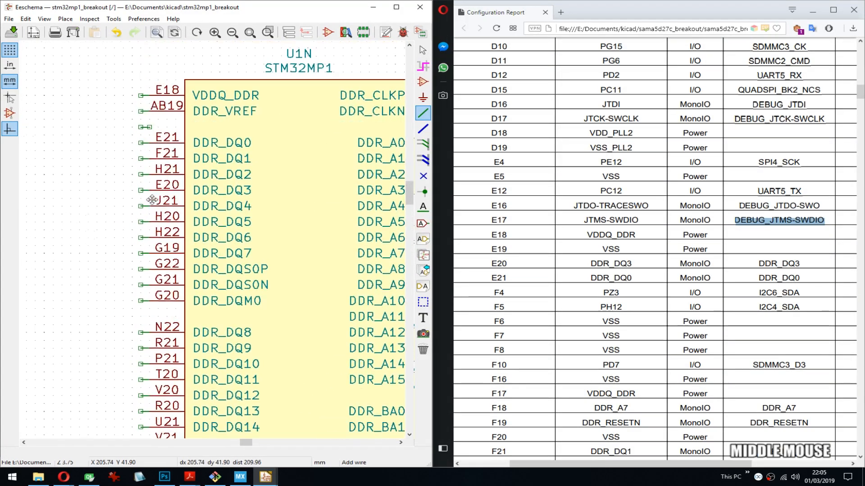
{"action": "key", "text": "Delete"}
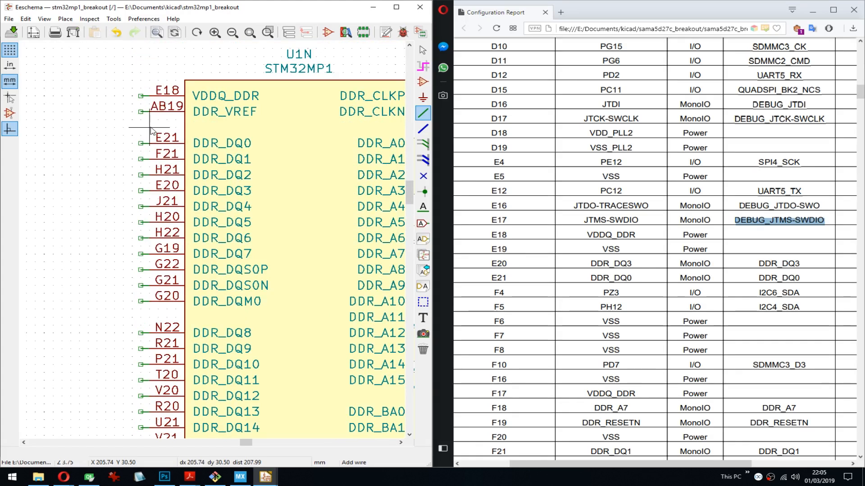
- Label U1N's pin E20 wire stub with DDR_DQ3 from the configuration report, with the text extending away from the symbol
{"action": "middle_click_drag", "start_coordinate": [272, 198], "coordinate": [193, 154]}
{"action": "scroll", "coordinate": [194, 155], "scroll_direction": "down", "scroll_amount": 5}
{"action": "scroll", "coordinate": [212, 250], "scroll_direction": "up", "scroll_amount": 3}
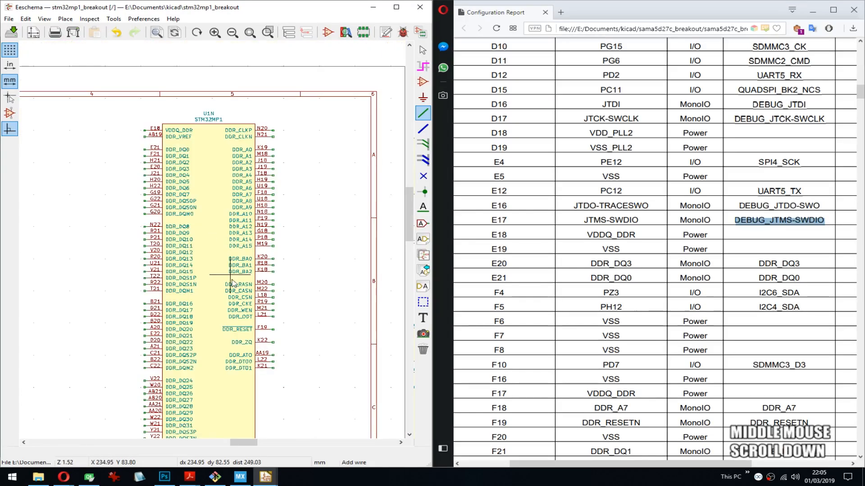
{"action": "double_click", "coordinate": [782, 264]}
{"action": "key", "text": "ctrl+c"}
{"action": "middle_click_drag", "start_coordinate": [130, 187], "coordinate": [160, 191]}
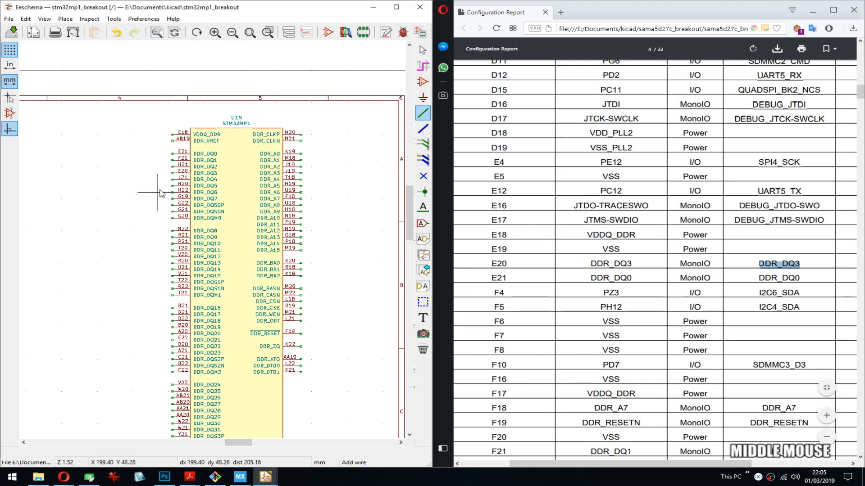
{"action": "scroll", "coordinate": [161, 185], "scroll_direction": "up", "scroll_amount": 4}
{"action": "middle_click_drag", "start_coordinate": [304, 229], "coordinate": [213, 191]}
{"action": "left_click", "coordinate": [142, 198]}
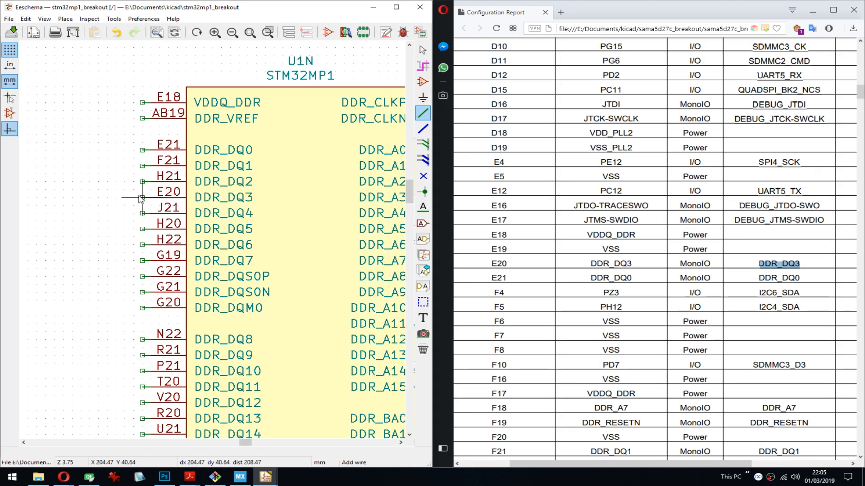
{"action": "key", "text": "Escape"}
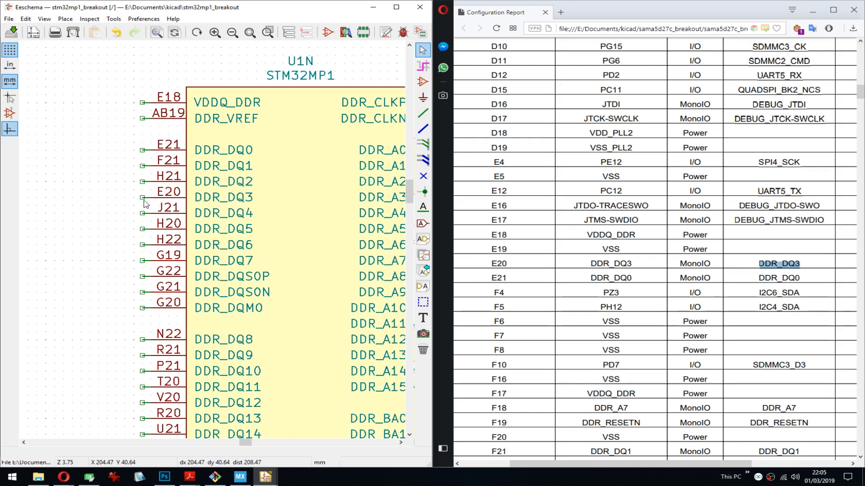
{"action": "left_click", "coordinate": [145, 196]}
{"action": "key", "text": "ctrl+v"}
{"action": "key", "text": "Return"}
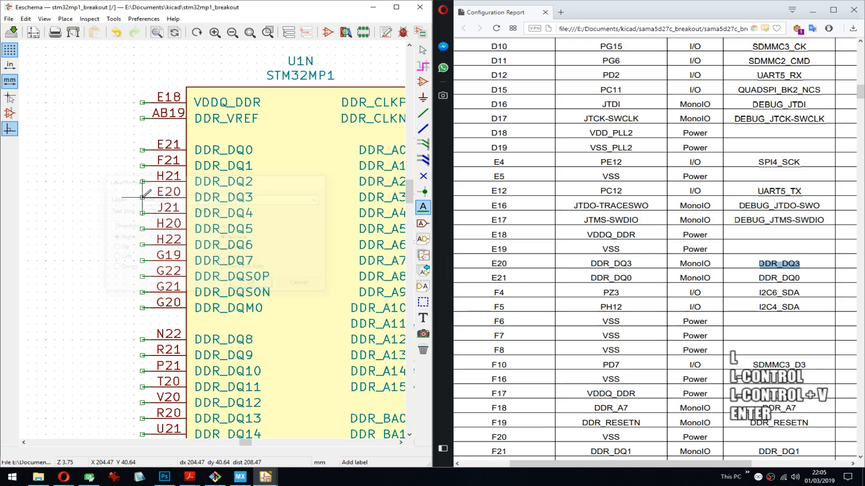
{"action": "key", "text": "r"}
{"action": "left_click", "coordinate": [143, 197]}
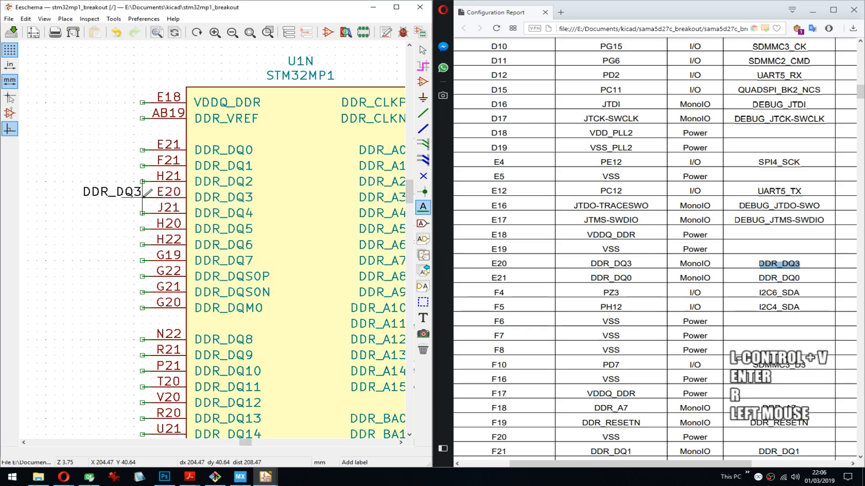
- Label U1N's pin E21 wire stub with DDR_DQ0 from the report, aligned on the stub's end, and save the schematic
{"action": "double_click", "coordinate": [779, 277]}
{"action": "key", "text": "ctrl+c"}
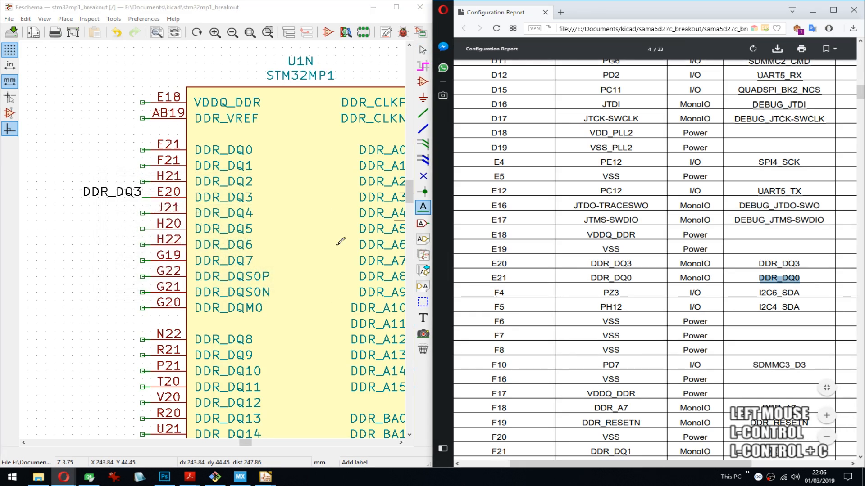
{"action": "left_click", "coordinate": [142, 149]}
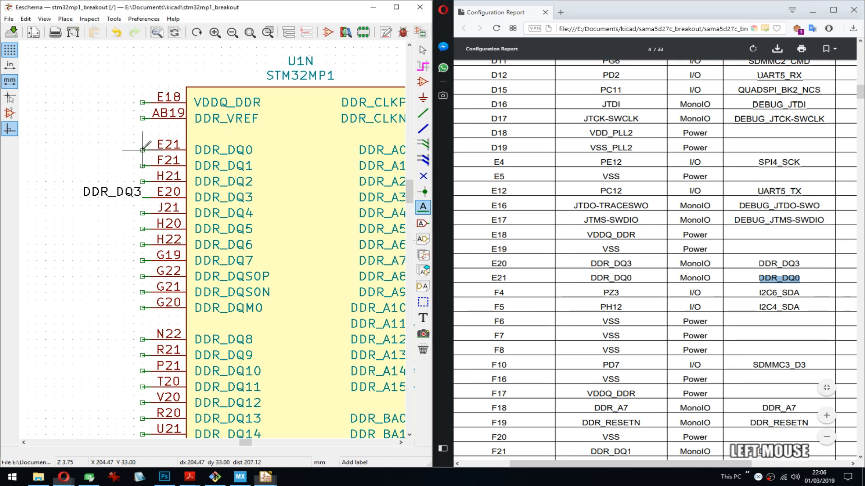
{"action": "key", "text": "ctrl+v"}
{"action": "key", "text": "Return"}
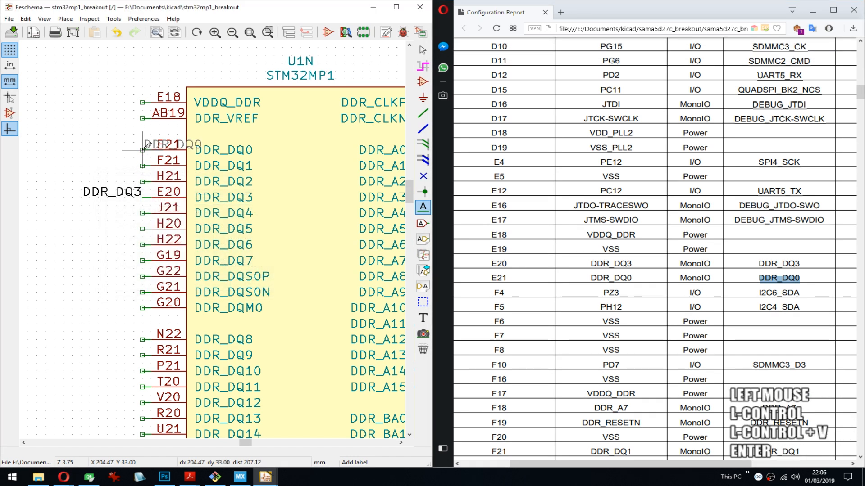
{"action": "key", "text": "r"}
{"action": "left_click", "coordinate": [160, 158]}
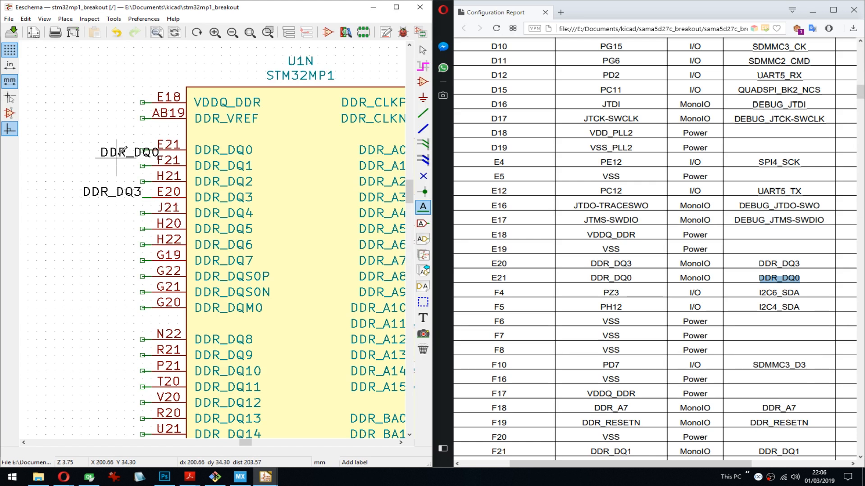
{"action": "key", "text": "m"}
{"action": "left_click", "coordinate": [142, 150]}
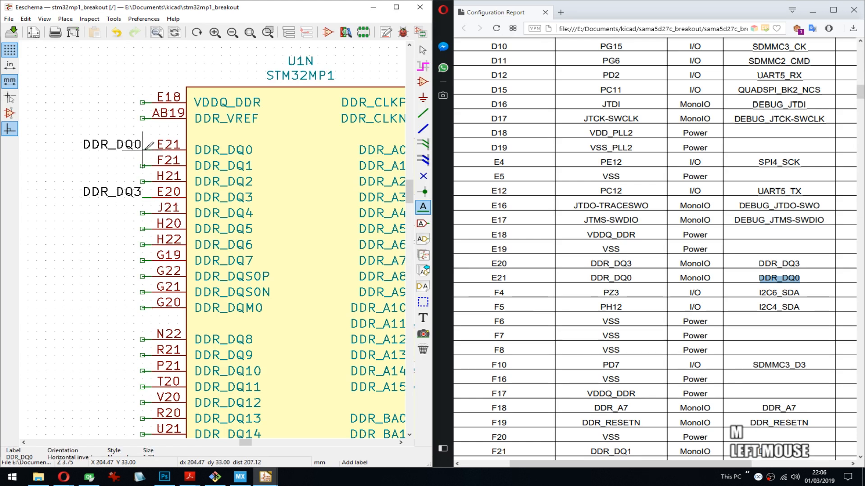
{"action": "key", "text": "ctrl+s"}
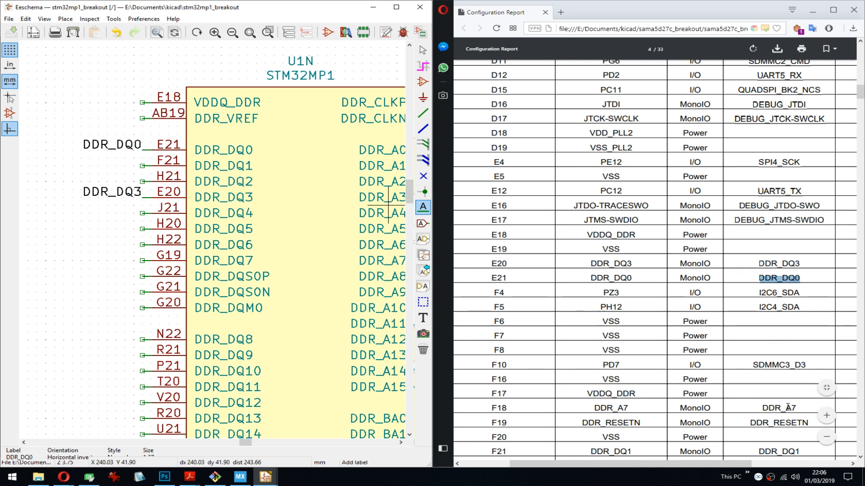
- Label U1N's pin F18 wire stub with DDR_A7 from the configuration report
{"action": "double_click", "coordinate": [788, 408]}
{"action": "key", "text": "ctrl+c"}
{"action": "middle_click_drag", "start_coordinate": [332, 396], "coordinate": [234, 200]}
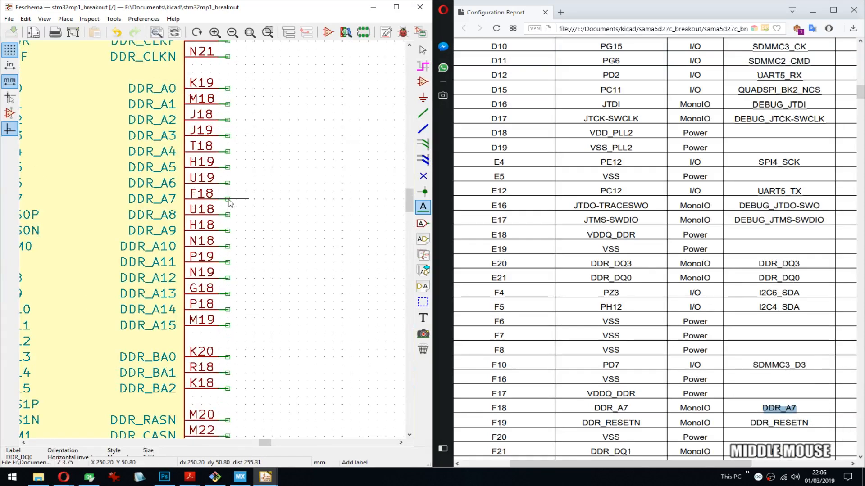
{"action": "left_click", "coordinate": [229, 199]}
{"action": "key", "text": "ctrl+v"}
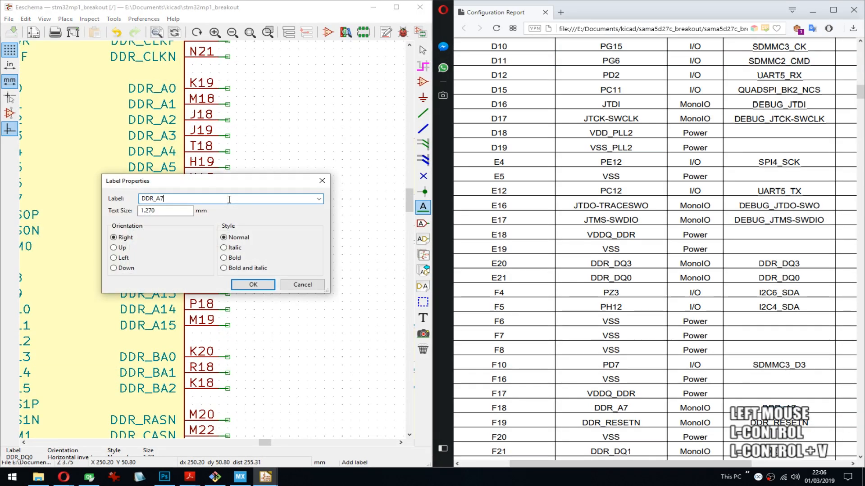
{"action": "key", "text": "Return"}
{"action": "left_click", "coordinate": [229, 200]}
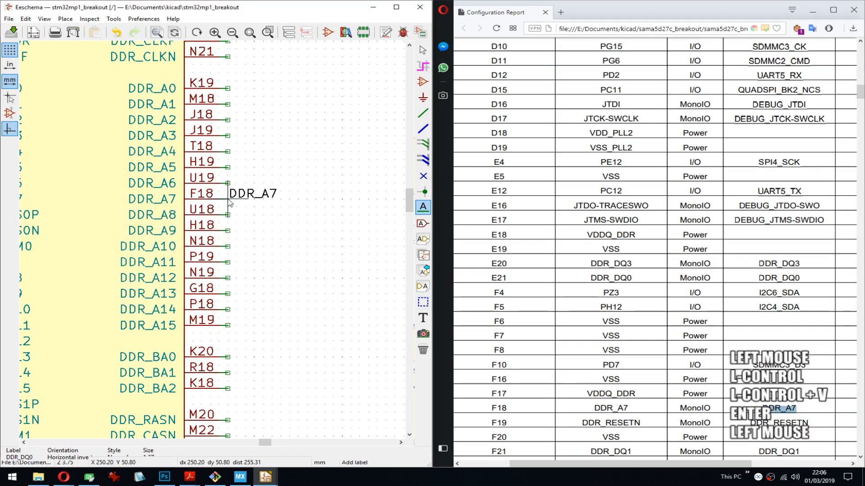
- Label the wire stub on U1N's reset pin F19 with DDR_RESETN from the configuration report
{"action": "double_click", "coordinate": [779, 424]}
{"action": "key", "text": "ctrl+c"}
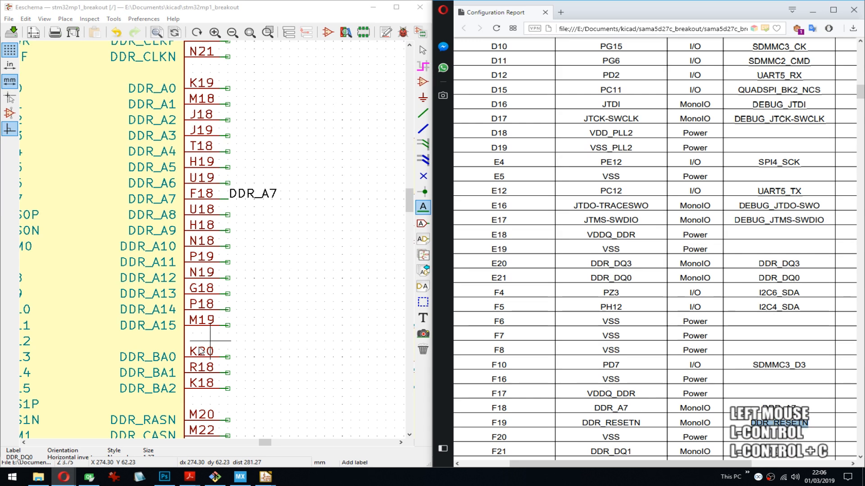
{"action": "middle_click_drag", "start_coordinate": [201, 352], "coordinate": [218, 212]}
{"action": "scroll", "coordinate": [218, 214], "scroll_direction": "down", "scroll_amount": 2}
{"action": "scroll", "coordinate": [218, 217], "scroll_direction": "up", "scroll_amount": 3}
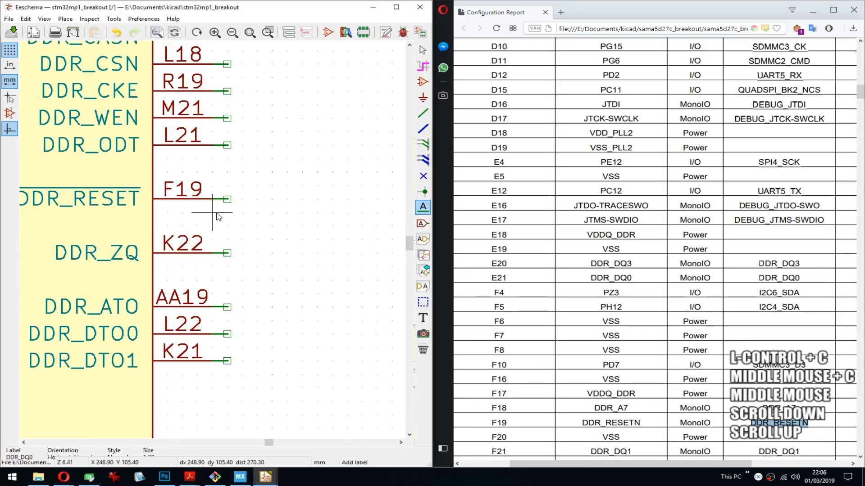
{"action": "left_click", "coordinate": [217, 216]}
{"action": "key", "text": "ctrl+v"}
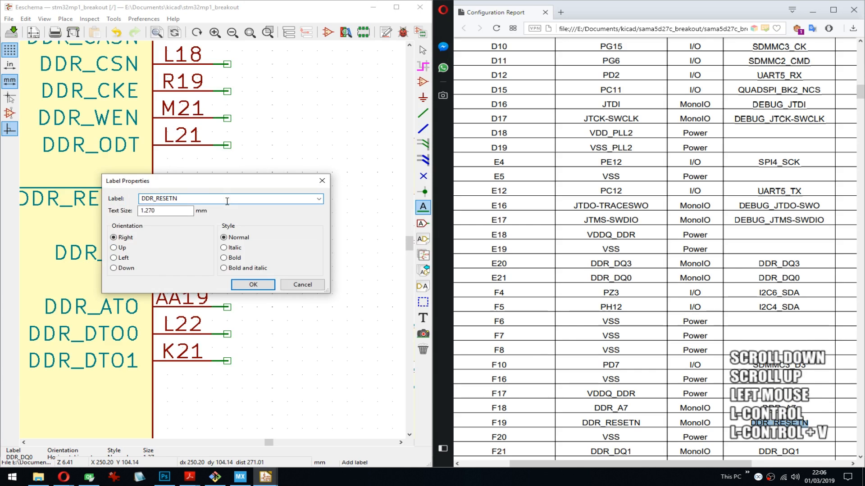
{"action": "key", "text": "Return"}
{"action": "left_click", "coordinate": [227, 201]}
- Label U1N's pin F21 wire stub with DDR_DQ1 from the configuration report, with the text extending away from the symbol
{"action": "left_click", "coordinate": [793, 451]}
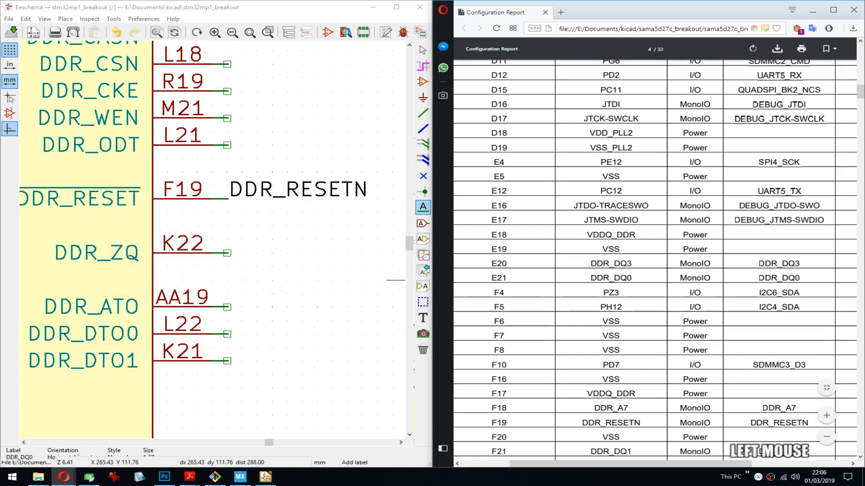
{"action": "double_click", "coordinate": [790, 452]}
{"action": "key", "text": "ctrl+c"}
{"action": "middle_click_drag", "start_coordinate": [112, 126], "coordinate": [310, 257]}
{"action": "middle_click_drag", "start_coordinate": [193, 153], "coordinate": [338, 275]}
{"action": "middle_click_drag", "start_coordinate": [90, 113], "coordinate": [261, 283]}
{"action": "middle_click_drag", "start_coordinate": [302, 67], "coordinate": [246, 221]}
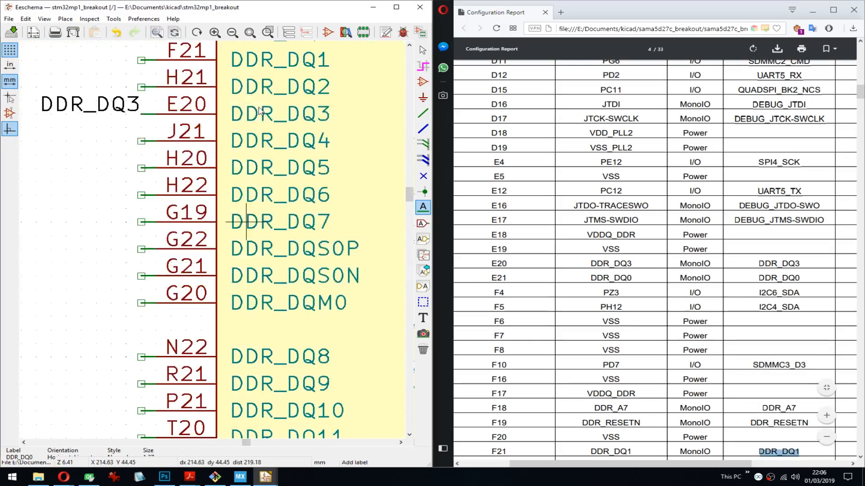
{"action": "middle_click_drag", "start_coordinate": [260, 110], "coordinate": [270, 225]}
{"action": "left_click", "coordinate": [152, 175]}
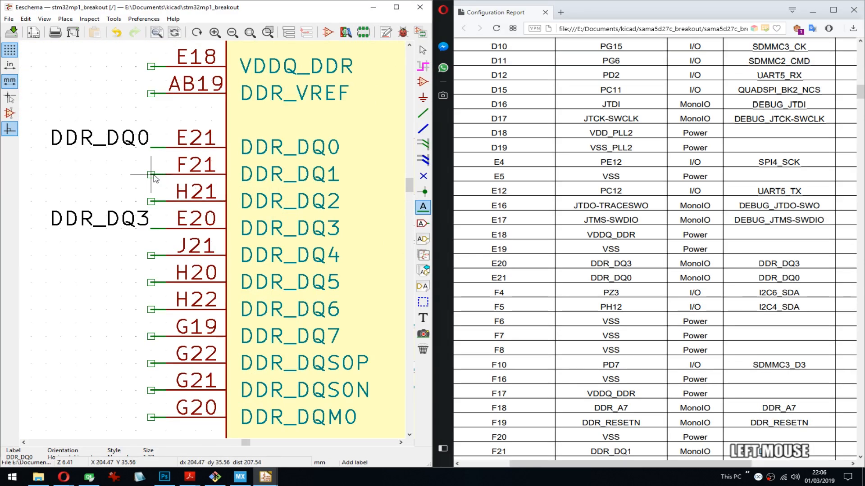
{"action": "key", "text": "ctrl+v"}
{"action": "key", "text": "Return"}
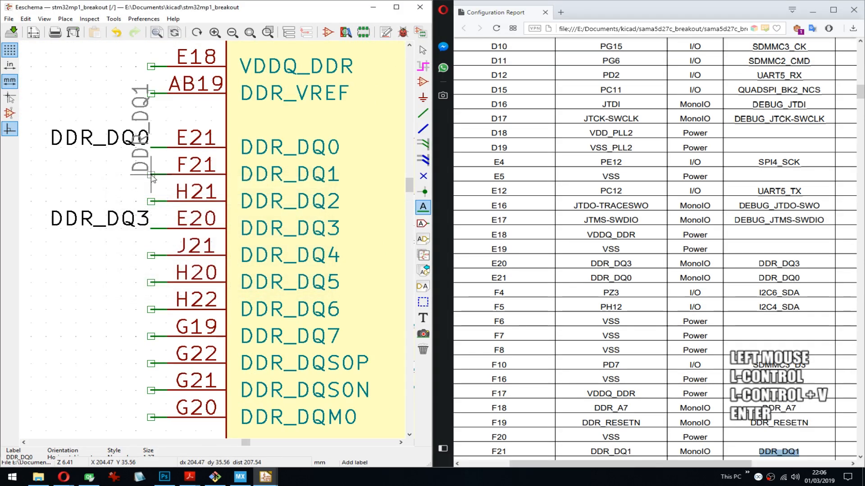
{"action": "key", "text": "r"}
{"action": "left_click", "coordinate": [152, 177]}
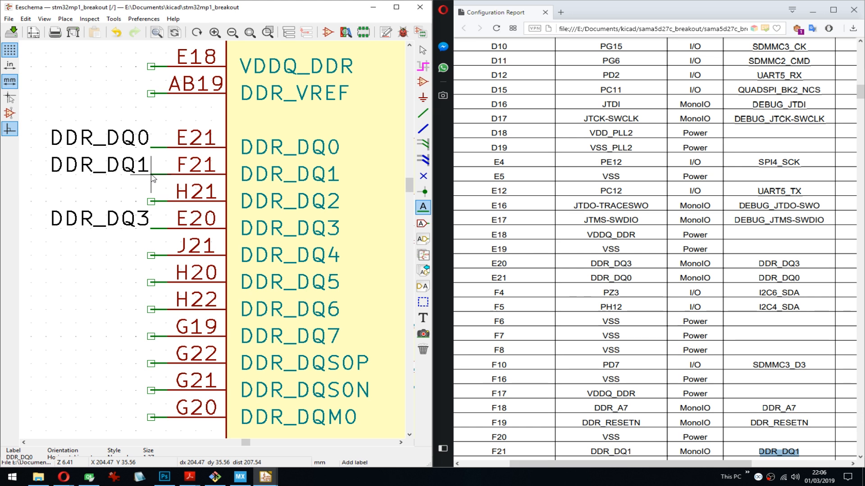
{"action": "scroll", "coordinate": [284, 239], "scroll_direction": "up", "scroll_amount": 3}
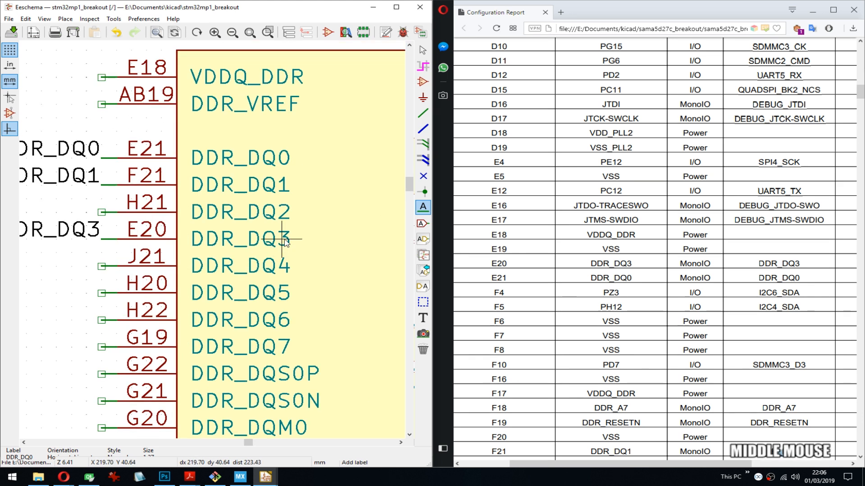
{"action": "scroll", "coordinate": [213, 243], "scroll_direction": "down", "scroll_amount": 5}
{"action": "scroll", "coordinate": [220, 237], "scroll_direction": "up", "scroll_amount": 2}
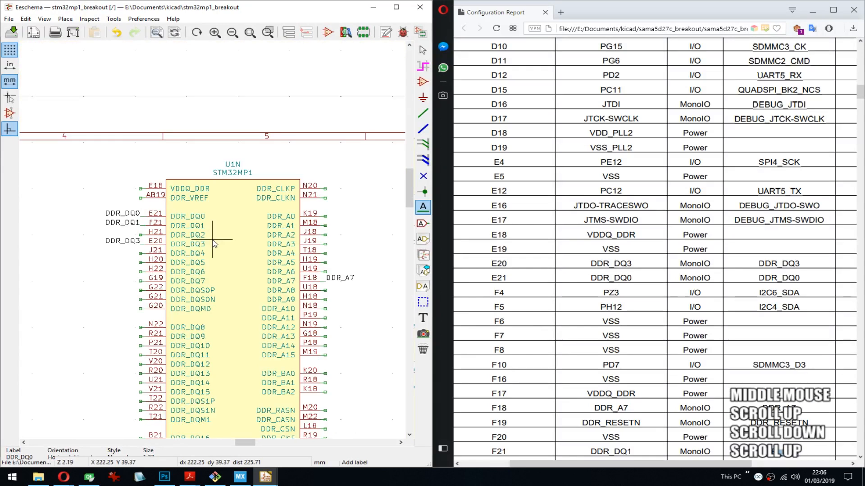
{"action": "scroll", "coordinate": [660, 312], "scroll_direction": "down", "scroll_amount": 3}
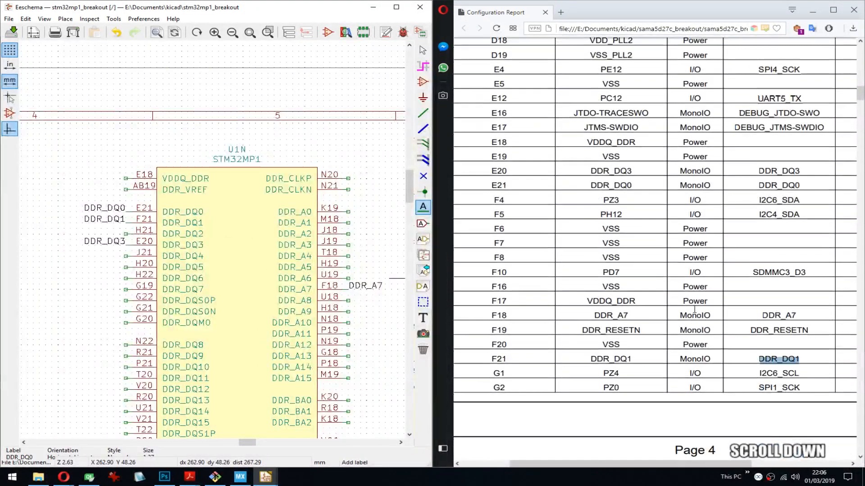
{"action": "scroll", "coordinate": [694, 309], "scroll_direction": "up", "scroll_amount": 3}
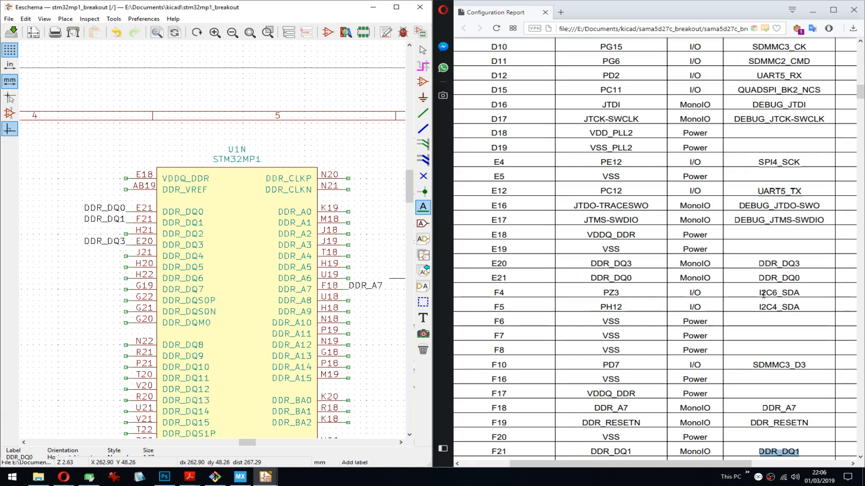
- Switch to STM32CubeMX, look at the Clock Configuration page and return to Pinout & Configuration
{"action": "mouse_move", "coordinate": [243, 477]}
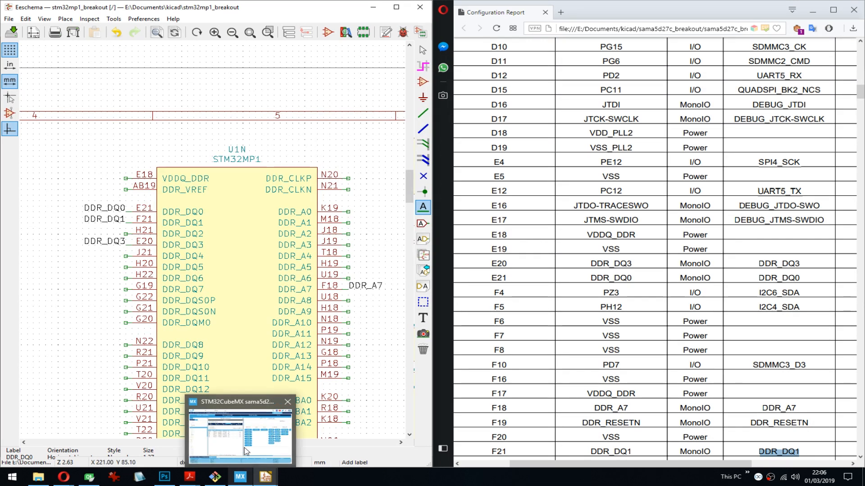
{"action": "left_click", "coordinate": [246, 451]}
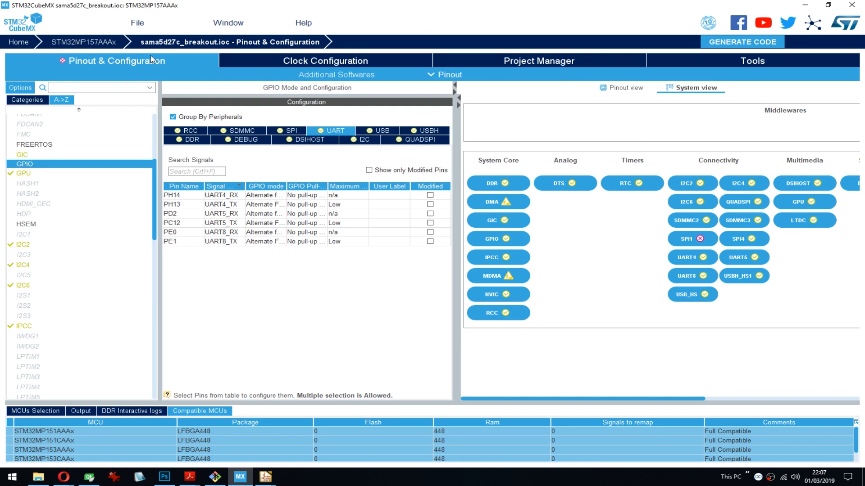
{"action": "left_click", "coordinate": [274, 62]}
{"action": "left_click", "coordinate": [128, 61]}
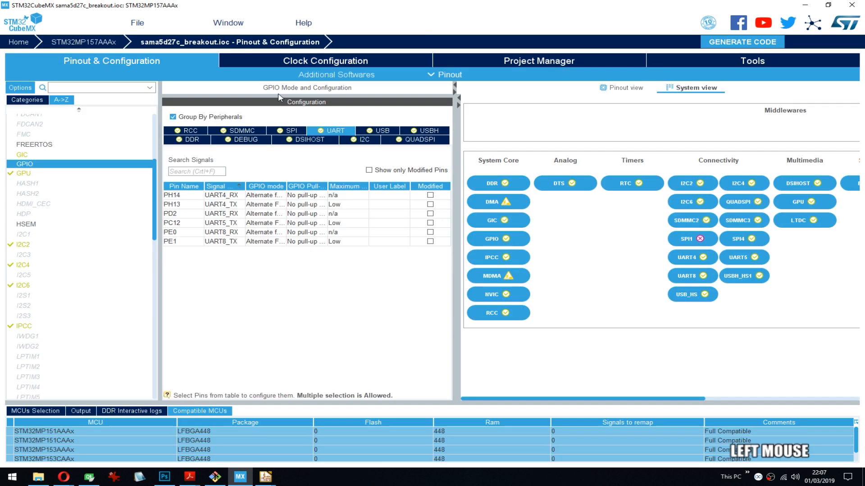
{"action": "left_click", "coordinate": [342, 77]}
{"action": "key", "text": "Escape"}
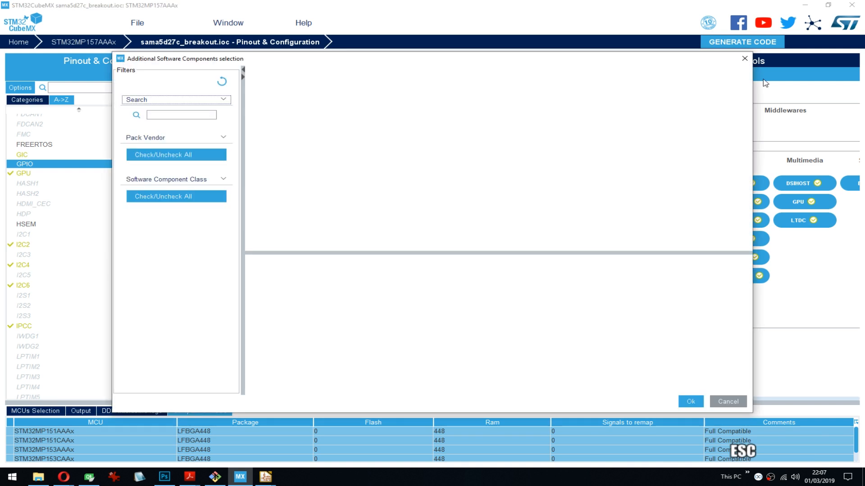
{"action": "left_click", "coordinate": [744, 58]}
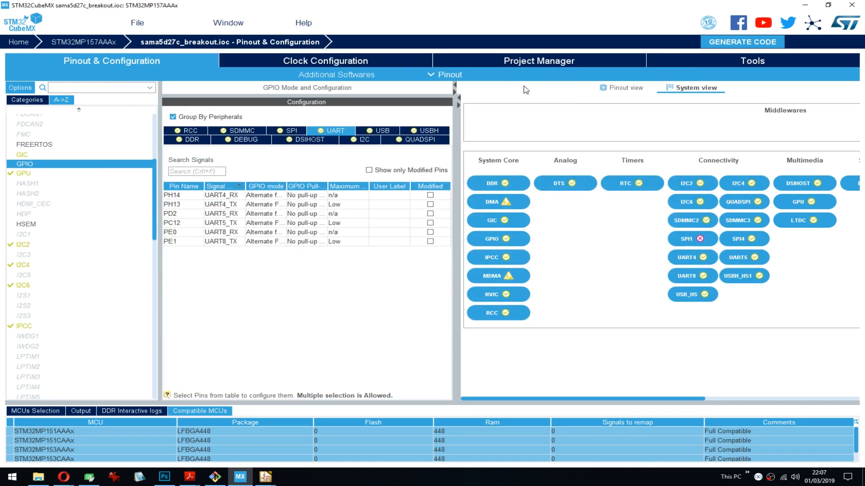
- Examine the chip's ball layout in STM32CubeMX's Pinout view and return to the schematic in Eeschema
{"action": "left_click", "coordinate": [626, 88]}
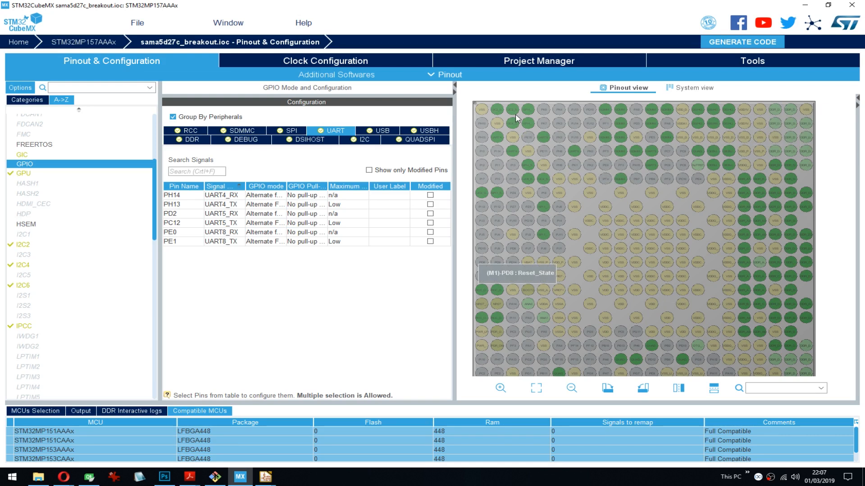
{"action": "left_click_drag", "start_coordinate": [610, 272], "coordinate": [836, 230]}
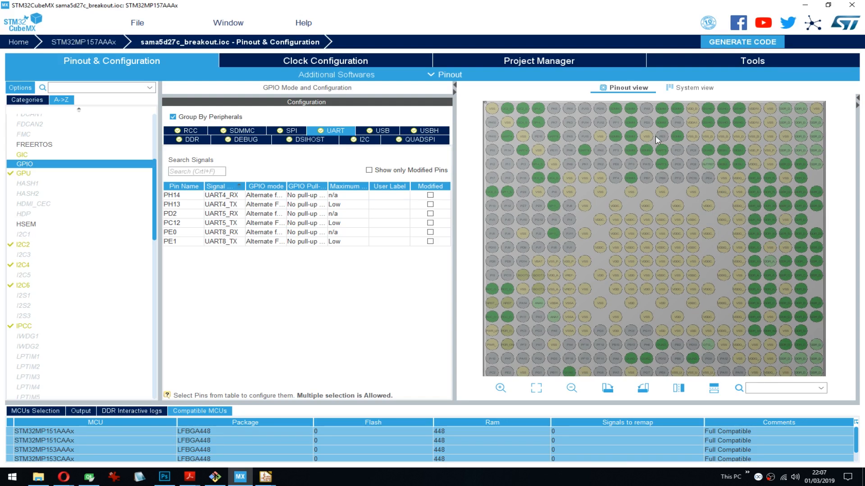
{"action": "left_click", "coordinate": [805, 5]}
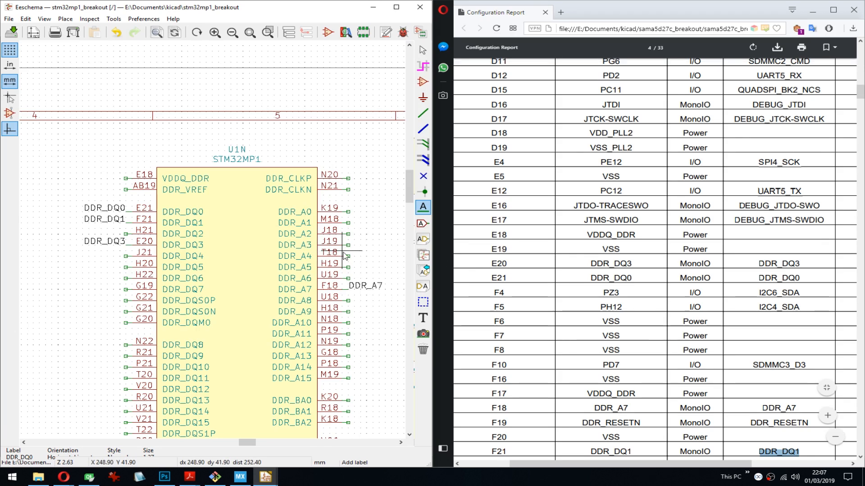
- Copy the I2C6_SDA function of ball F4 (PZ3) from the configuration report
{"action": "middle_click_drag", "start_coordinate": [327, 269], "coordinate": [300, 215]}
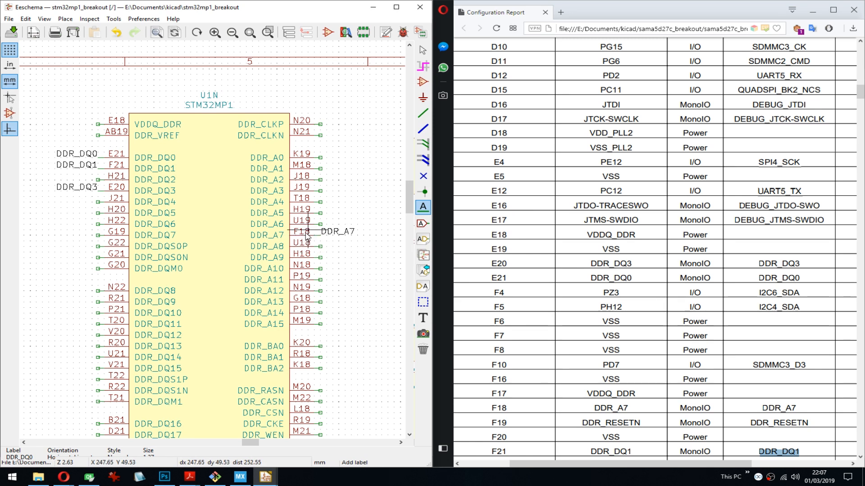
{"action": "scroll", "coordinate": [637, 412], "scroll_direction": "down", "scroll_amount": 2}
{"action": "scroll", "coordinate": [721, 315], "scroll_direction": "up", "scroll_amount": 1}
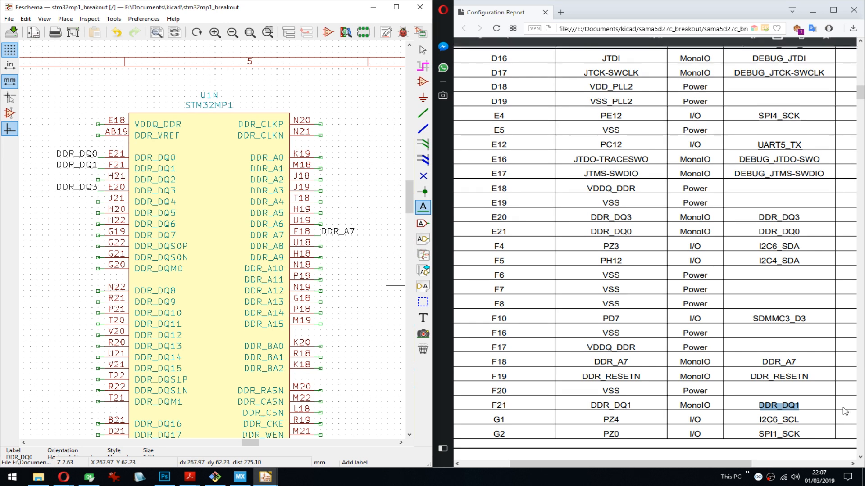
{"action": "double_click", "coordinate": [770, 246]}
{"action": "key", "text": "ctrl+c"}
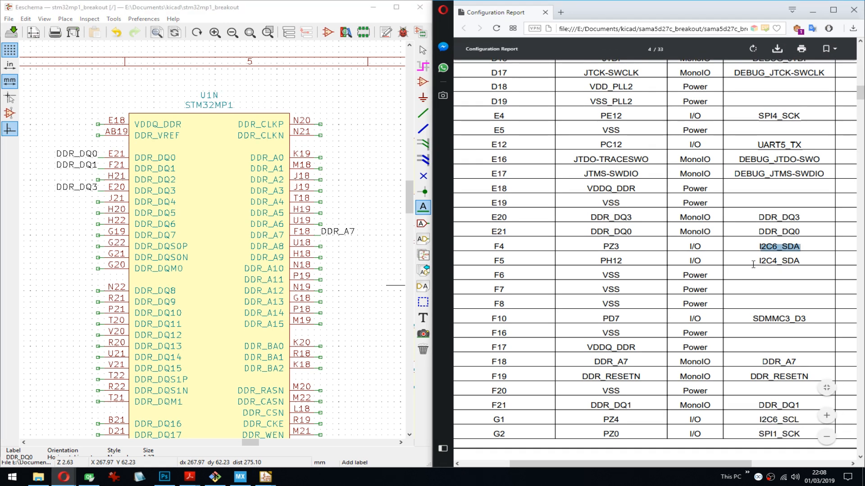
- Find the U1K and U1L port units in the schematic and move them together into the row beside U1J
{"action": "middle_click_drag", "start_coordinate": [153, 219], "coordinate": [173, 250]}
{"action": "scroll", "coordinate": [265, 208], "scroll_direction": "up", "scroll_amount": 2}
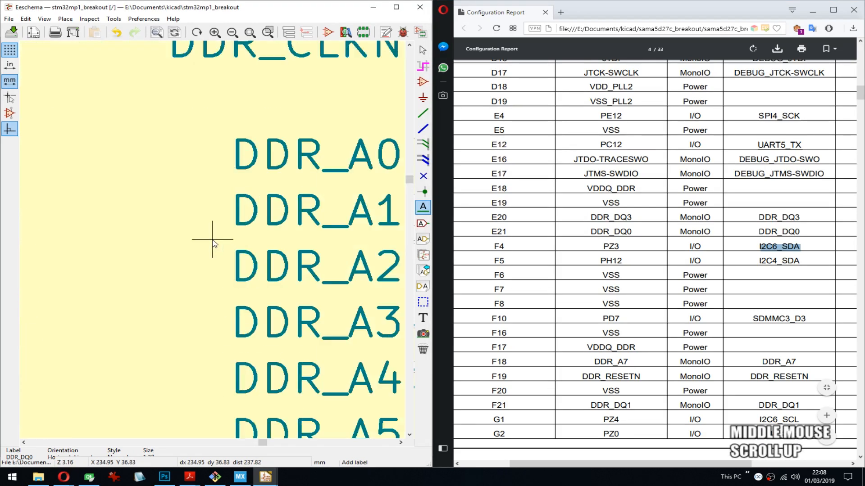
{"action": "scroll", "coordinate": [270, 193], "scroll_direction": "down", "scroll_amount": 6}
{"action": "scroll", "coordinate": [276, 174], "scroll_direction": "up", "scroll_amount": 4}
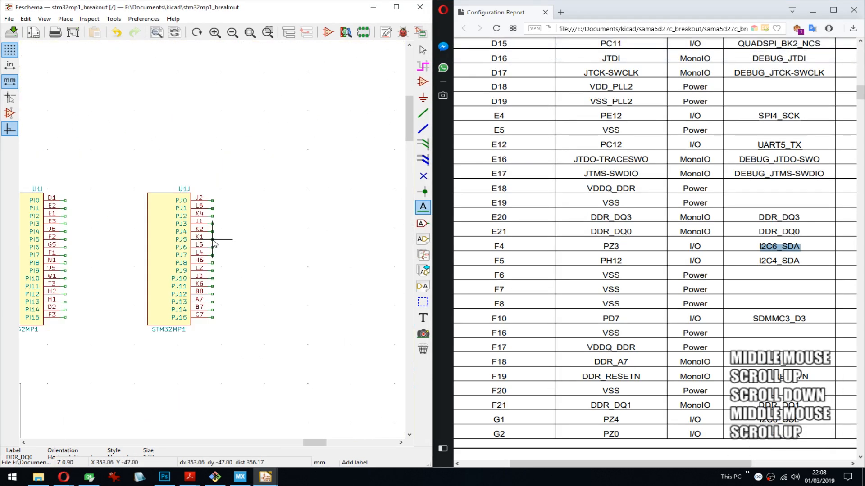
{"action": "scroll", "coordinate": [128, 318], "scroll_direction": "down", "scroll_amount": 4}
{"action": "middle_click_drag", "start_coordinate": [160, 270], "coordinate": [252, 236]}
{"action": "middle_click_drag", "start_coordinate": [112, 328], "coordinate": [338, 245]}
{"action": "key", "text": "Escape"}
{"action": "left_click_drag", "start_coordinate": [83, 171], "coordinate": [173, 232]}
{"action": "middle_click_drag", "start_coordinate": [268, 222], "coordinate": [84, 279]}
{"action": "middle_click_drag", "start_coordinate": [314, 222], "coordinate": [118, 240]}
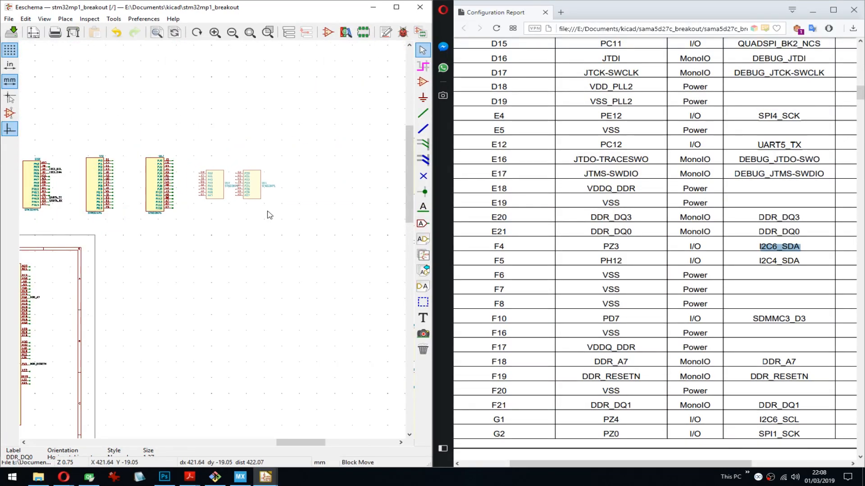
{"action": "left_click", "coordinate": [269, 215]}
- Mirror U1K and U1L so their pins point right, and move U1L farther away from U1K
{"action": "key", "text": "y"}
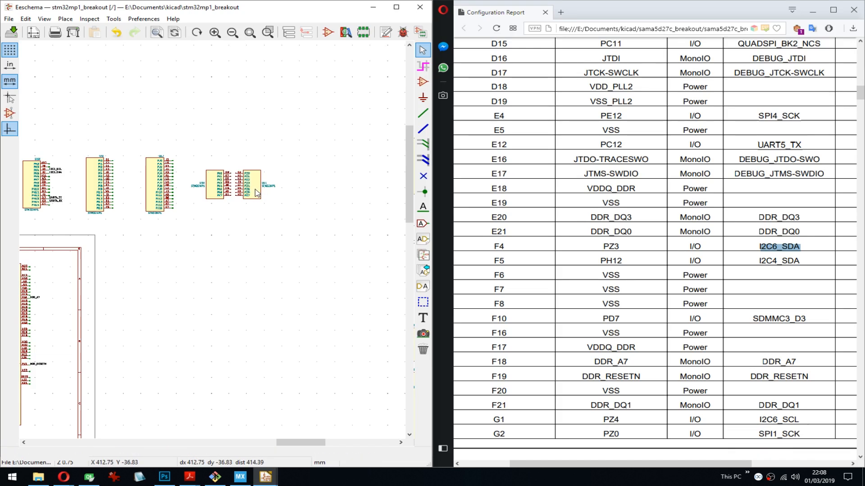
{"action": "key", "text": "m"}
{"action": "left_click", "coordinate": [269, 194]}
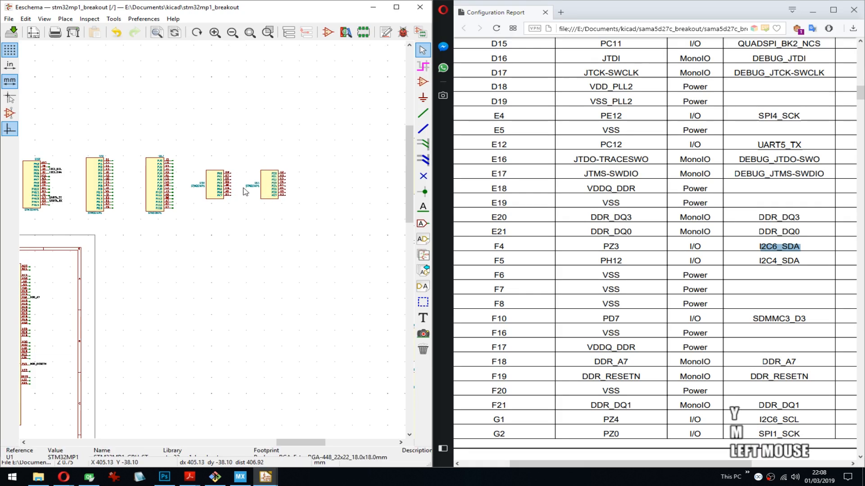
- Add short wire stubs to the PK0 to PK7 pins of U1K
{"action": "scroll", "coordinate": [236, 180], "scroll_direction": "up", "scroll_amount": 5}
{"action": "key", "text": "w"}
{"action": "double_click", "coordinate": [195, 208]}
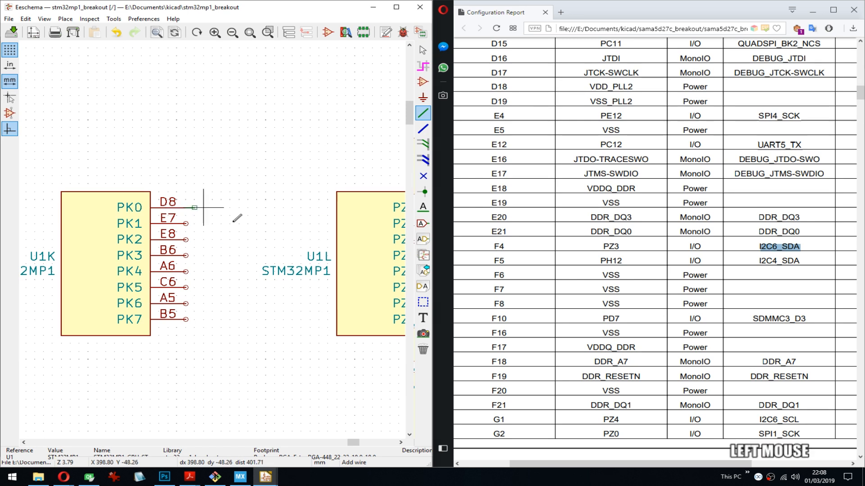
{"action": "key", "text": "Insert"}
{"action": "key", "text": "Insert"}
{"action": "key", "text": "Insert"}
{"action": "key", "text": "Insert"}
{"action": "key", "text": "Insert"}
{"action": "key", "text": "Insert"}
- Add short wire stubs to the PZ0 to PZ7 pins of U1L and save the schematic
{"action": "middle_click_drag", "start_coordinate": [318, 280], "coordinate": [106, 279]}
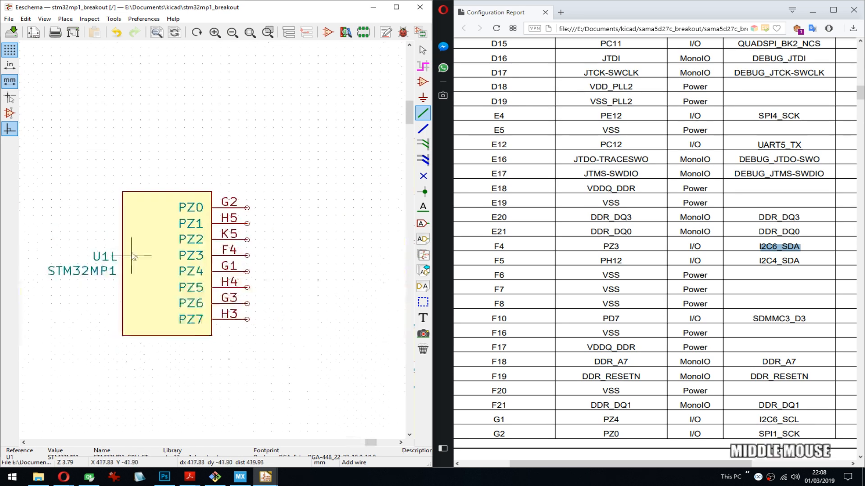
{"action": "left_click", "coordinate": [247, 208]}
{"action": "double_click", "coordinate": [255, 208]}
{"action": "key", "text": "Insert"}
{"action": "key", "text": "Insert"}
{"action": "key", "text": "Insert"}
{"action": "key", "text": "Insert"}
{"action": "key", "text": "Insert"}
{"action": "key", "text": "Insert"}
{"action": "key", "text": "Insert"}
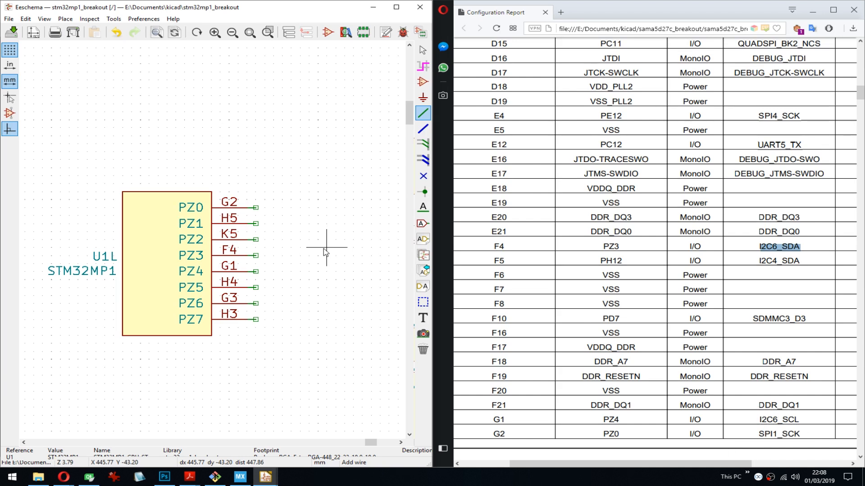
{"action": "key", "text": "Escape"}
{"action": "key", "text": "ctrl+s"}
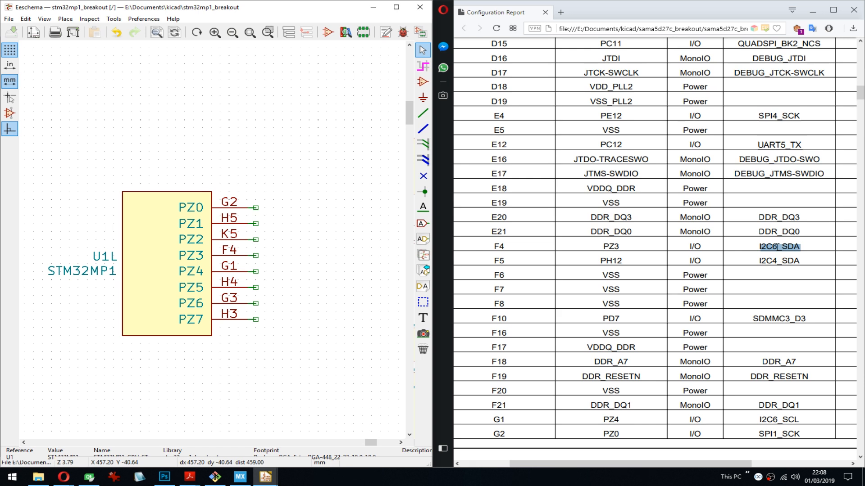
- Switch to STM32CubeMX to look at the chip's pinout
{"action": "left_click", "coordinate": [242, 476]}
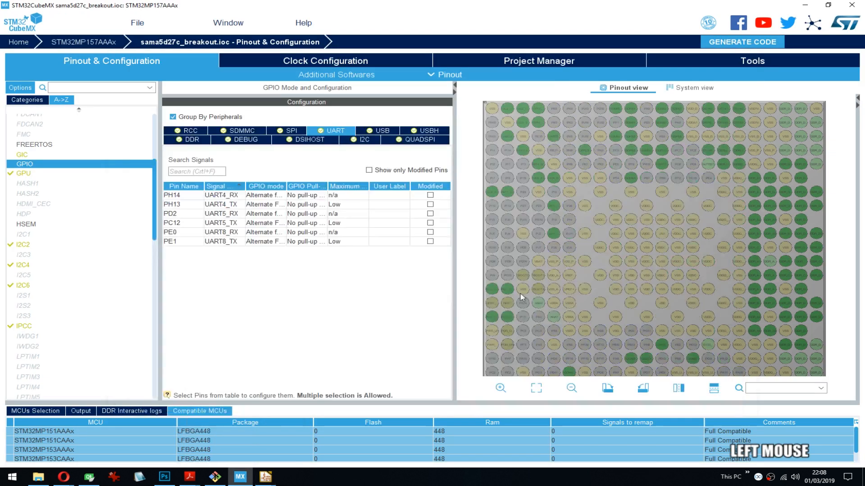
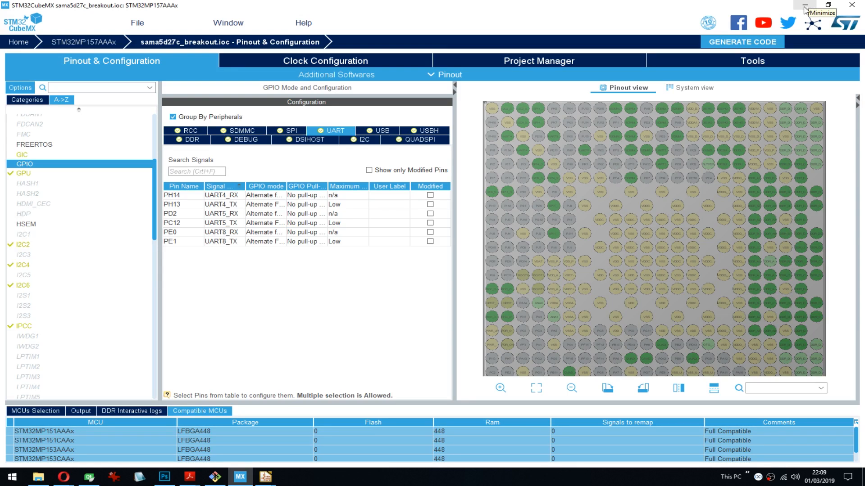
- Examine the modes and runtime contexts of I2C2, I2C3, I2C5 and I2S1
{"action": "left_click_drag", "start_coordinate": [843, 140], "coordinate": [839, 156]}
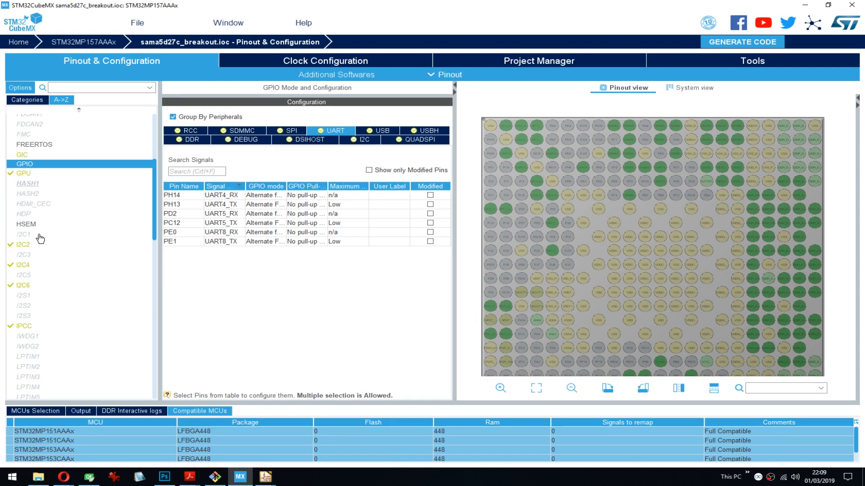
{"action": "left_click", "coordinate": [26, 246]}
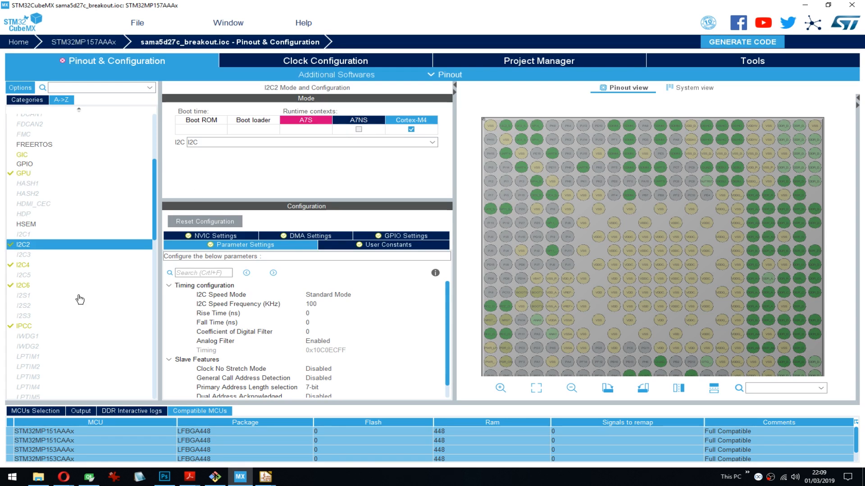
{"action": "left_click", "coordinate": [29, 256]}
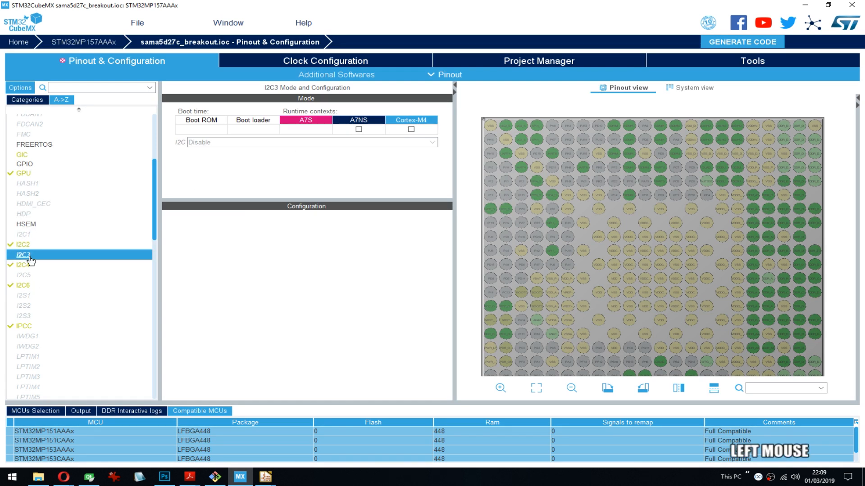
{"action": "left_click", "coordinate": [30, 276]}
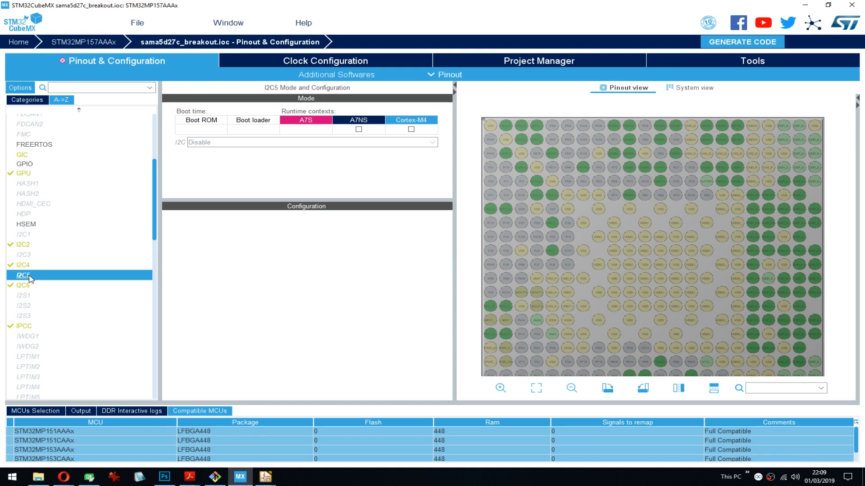
{"action": "left_click", "coordinate": [43, 298]}
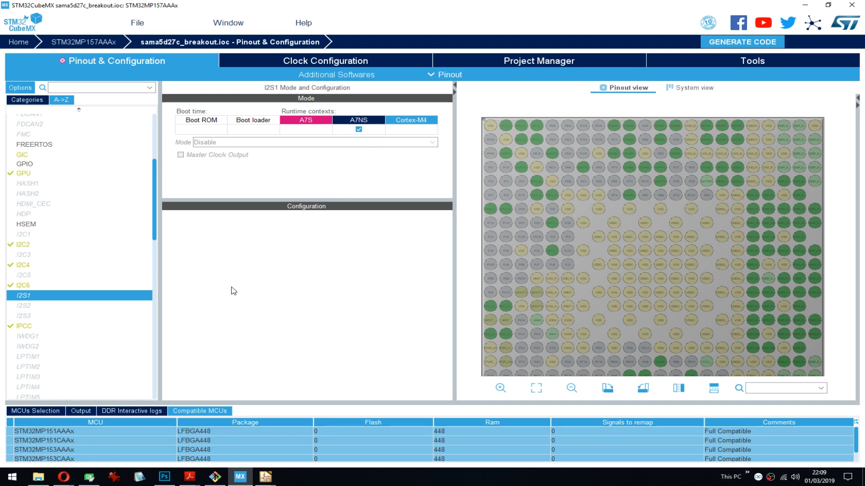
{"action": "left_click", "coordinate": [357, 129]}
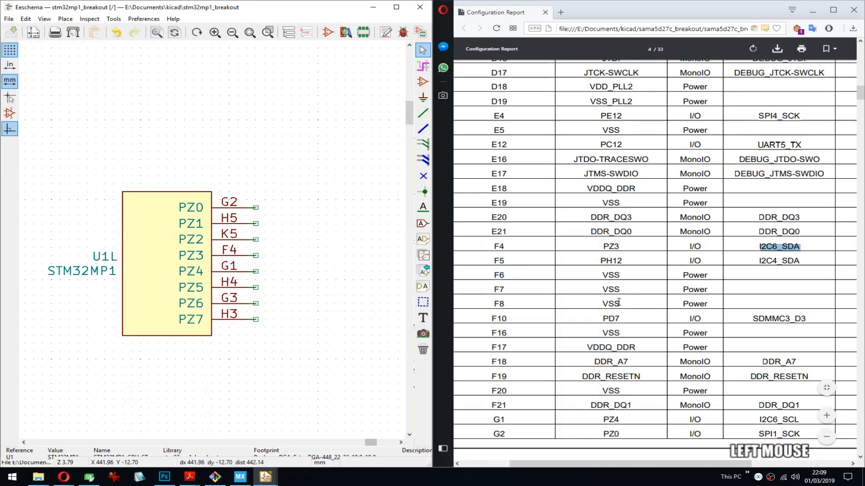
- Return to the schematic and configuration report, and label pin PZ3 of U1L with the report's signal name I2C6_SDA
{"action": "left_click", "coordinate": [770, 247]}
{"action": "key", "text": "ctrl+c"}
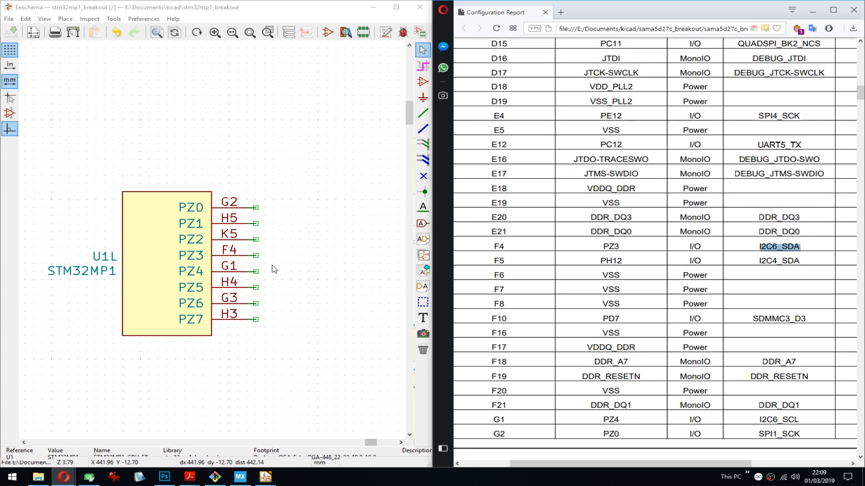
{"action": "middle_click_drag", "start_coordinate": [290, 259], "coordinate": [282, 251]}
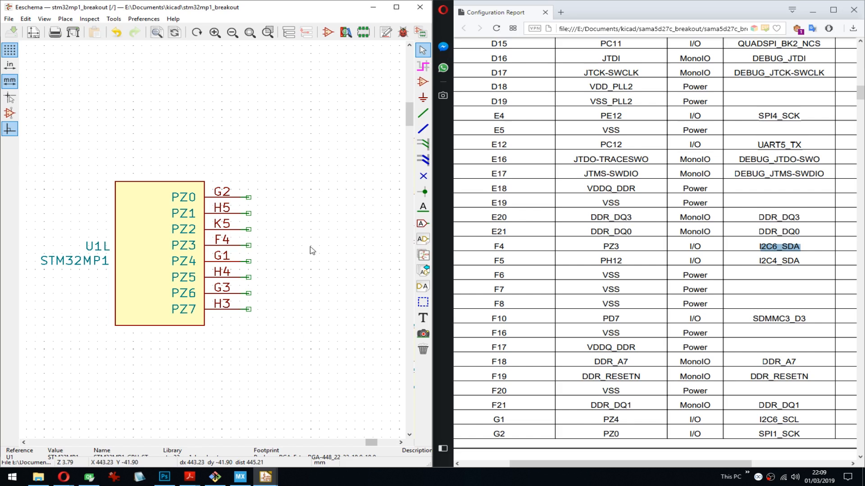
{"action": "left_click", "coordinate": [249, 249]}
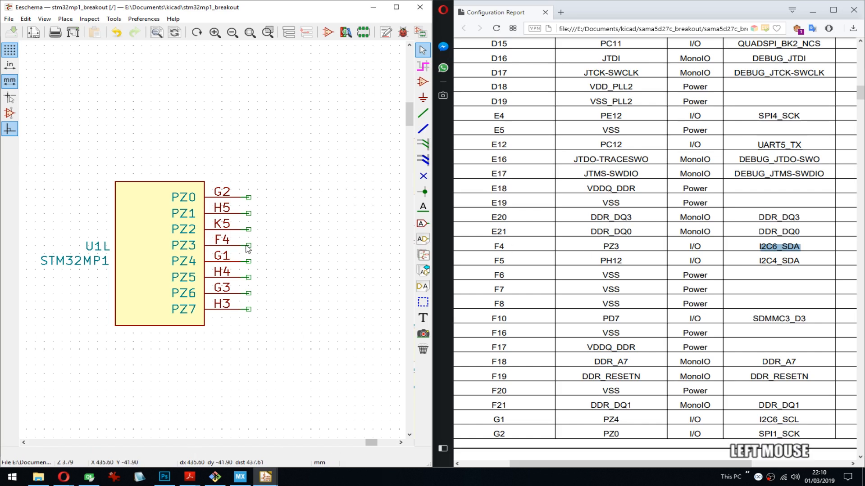
{"action": "key", "text": "l"}
{"action": "key", "text": "ctrl+v"}
{"action": "left_click", "coordinate": [253, 283]}
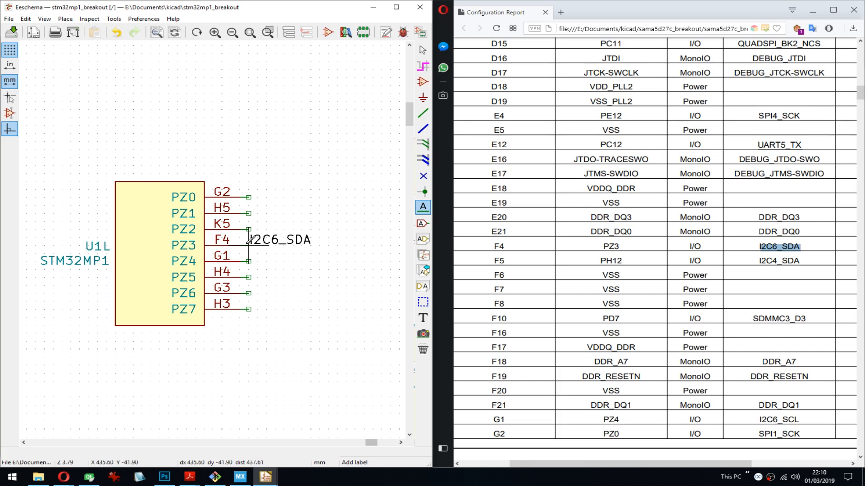
- Copy I2C4_SDA from the report and place it as a label on pin PH12 of U1H
{"action": "double_click", "coordinate": [784, 260]}
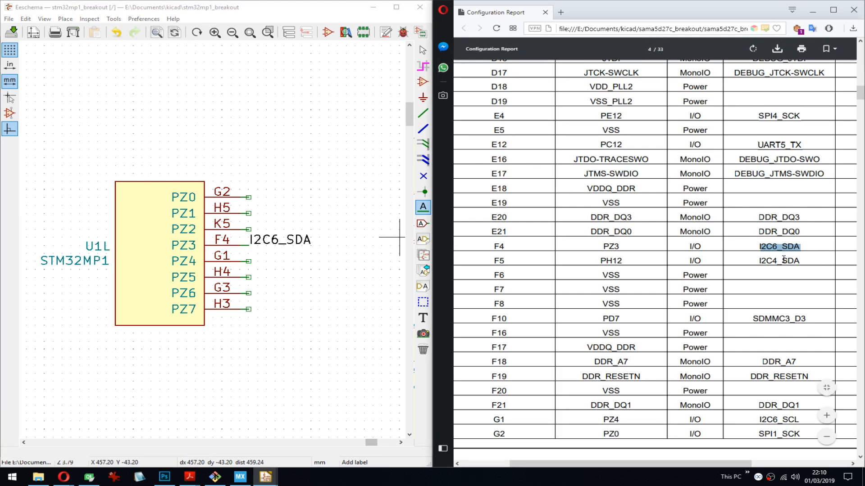
{"action": "key", "text": "ctrl+c"}
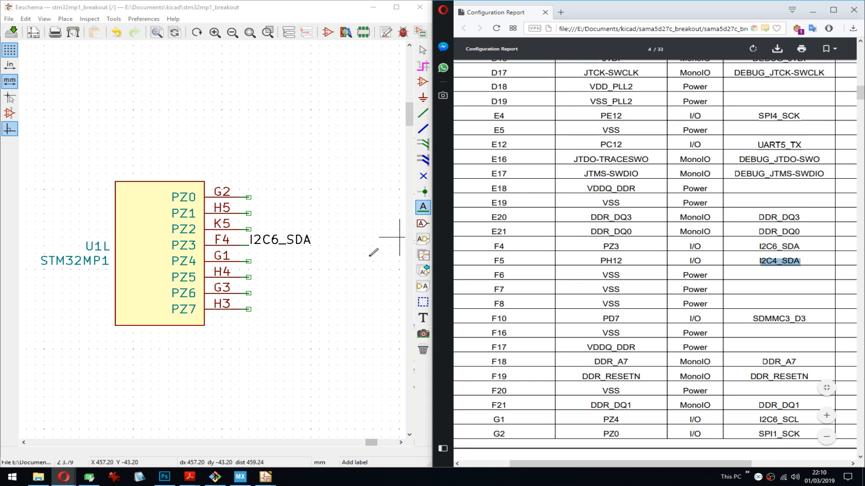
{"action": "scroll", "coordinate": [275, 243], "scroll_direction": "down", "scroll_amount": 3}
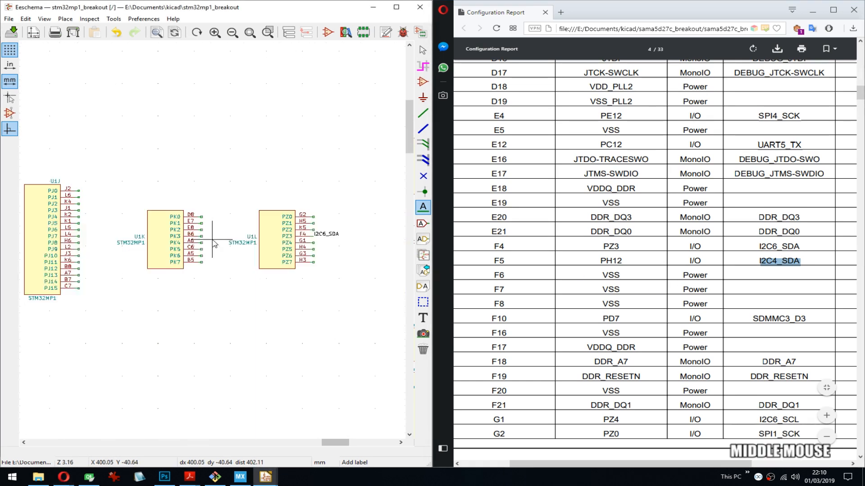
{"action": "middle_click_drag", "start_coordinate": [165, 241], "coordinate": [201, 241]}
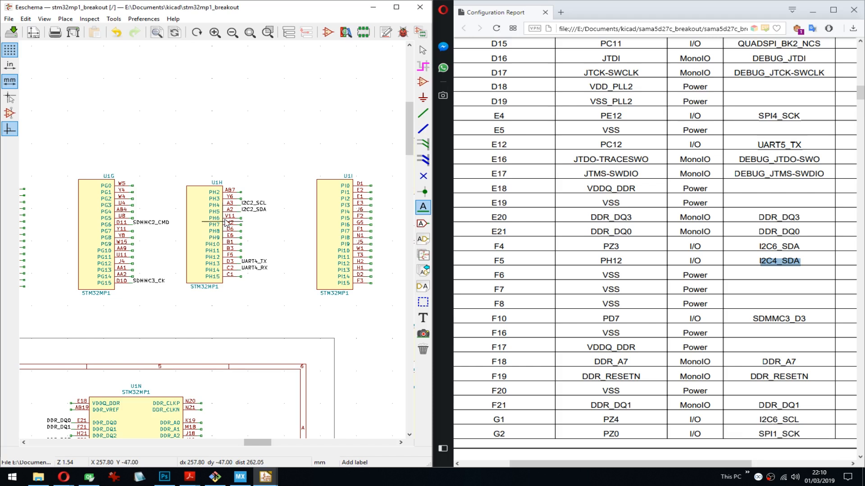
{"action": "scroll", "coordinate": [207, 239], "scroll_direction": "up", "scroll_amount": 2}
{"action": "scroll", "coordinate": [213, 244], "scroll_direction": "up", "scroll_amount": 2}
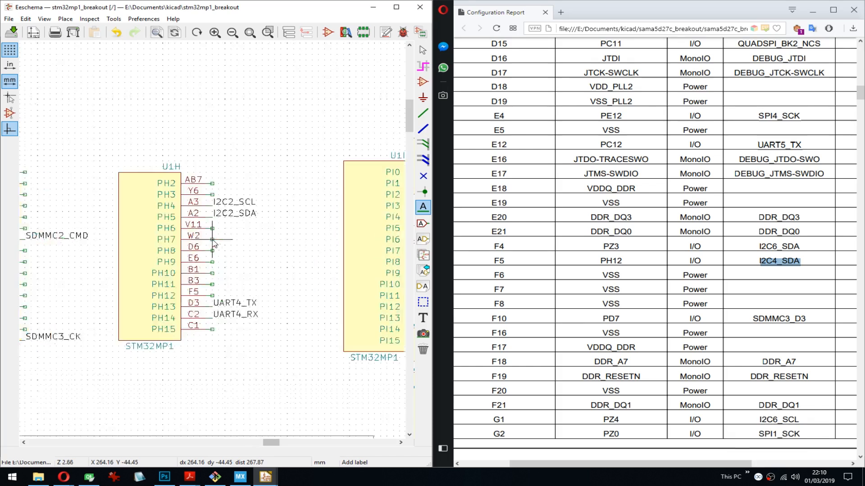
{"action": "left_click", "coordinate": [212, 296]}
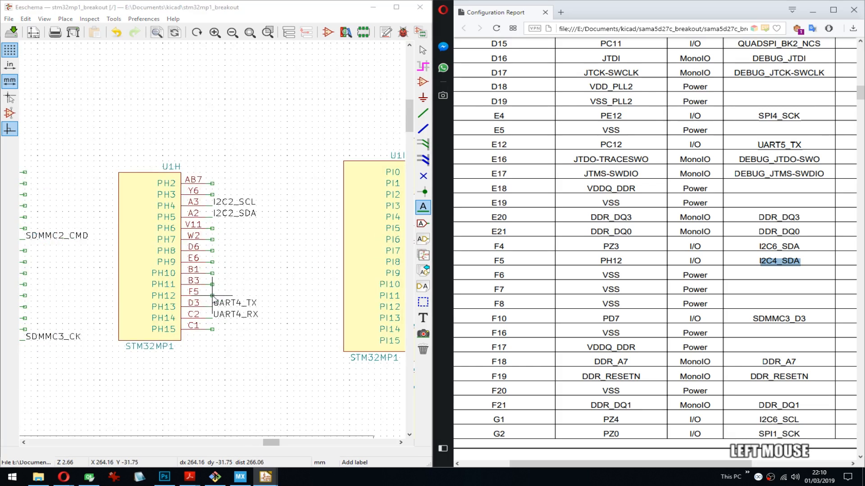
{"action": "key", "text": "ctrl+v"}
{"action": "left_click", "coordinate": [253, 286]}
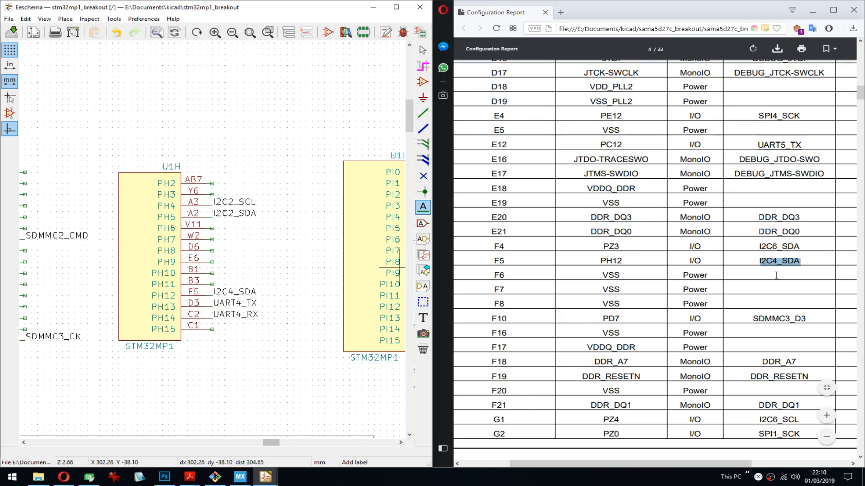
- Copy SDMMC3_D3 from the report and place it as a label on pin PD7 of U1D
{"action": "double_click", "coordinate": [767, 318]}
{"action": "key", "text": "ctrl+c"}
{"action": "middle_click", "coordinate": [306, 337]}
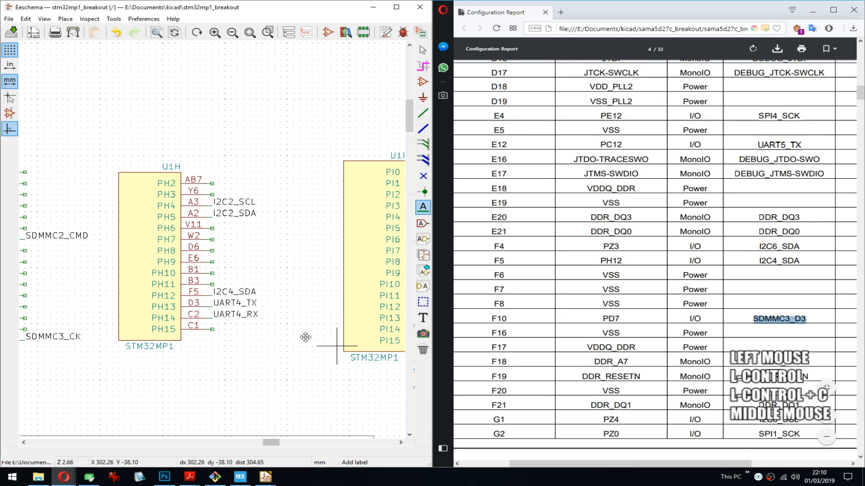
{"action": "middle_click_drag", "start_coordinate": [305, 337], "coordinate": [326, 309]}
{"action": "middle_click_drag", "start_coordinate": [126, 315], "coordinate": [324, 310]}
{"action": "middle_click_drag", "start_coordinate": [160, 302], "coordinate": [209, 300]}
{"action": "middle_click_drag", "start_coordinate": [96, 245], "coordinate": [309, 241]}
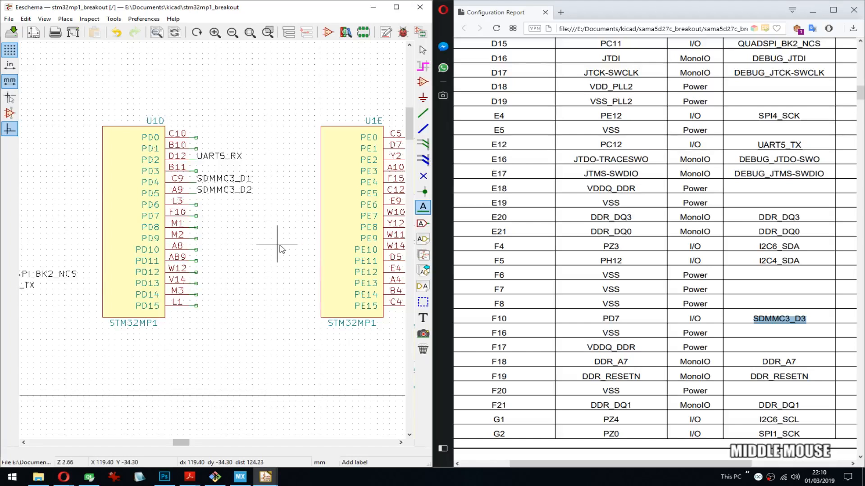
{"action": "left_click", "coordinate": [195, 218]}
{"action": "key", "text": "ctrl+v"}
{"action": "key", "text": "Return"}
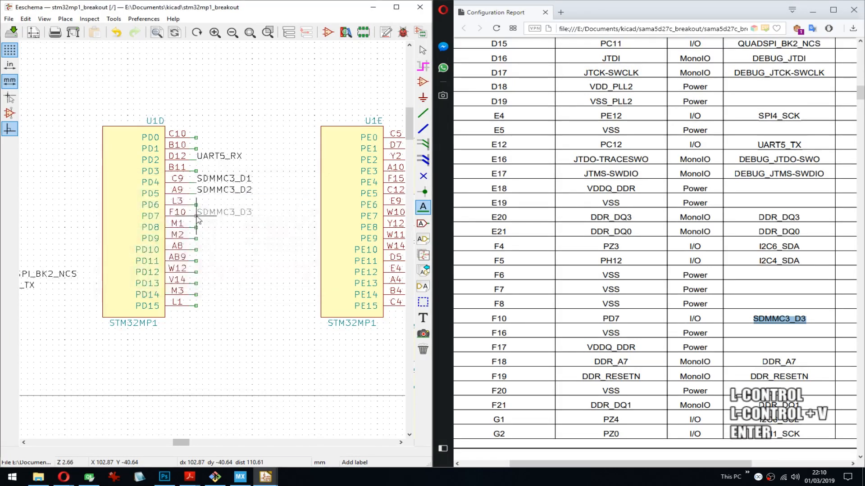
{"action": "left_click", "coordinate": [196, 217]}
- Copy DDR_A7 from the report and place it as a label on the DDR_A7 pin of U1N
{"action": "scroll", "coordinate": [696, 250], "scroll_direction": "down", "scroll_amount": 3}
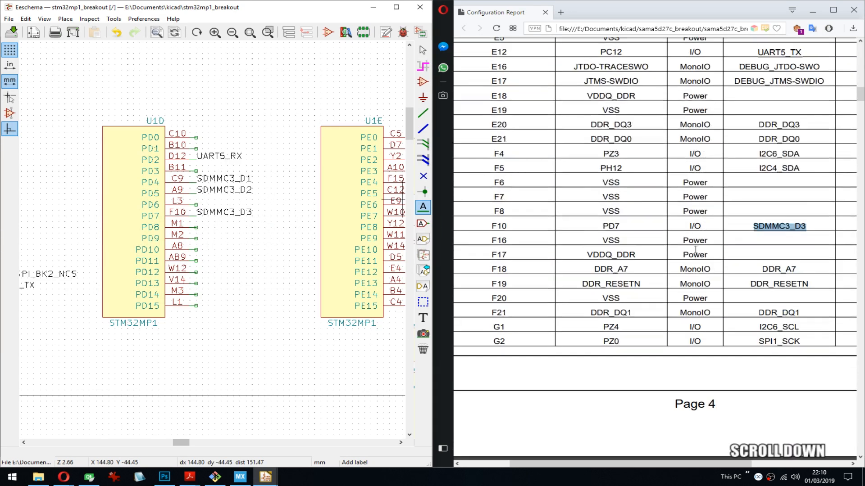
{"action": "double_click", "coordinate": [777, 270]}
{"action": "key", "text": "ctrl+c"}
{"action": "scroll", "coordinate": [202, 235], "scroll_direction": "down", "scroll_amount": 5}
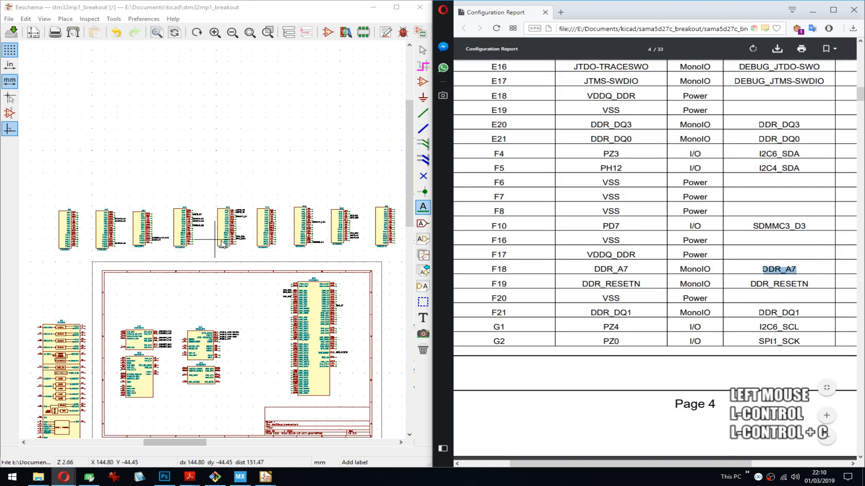
{"action": "middle_click_drag", "start_coordinate": [309, 322], "coordinate": [281, 264]}
{"action": "scroll", "coordinate": [280, 265], "scroll_direction": "up", "scroll_amount": 5}
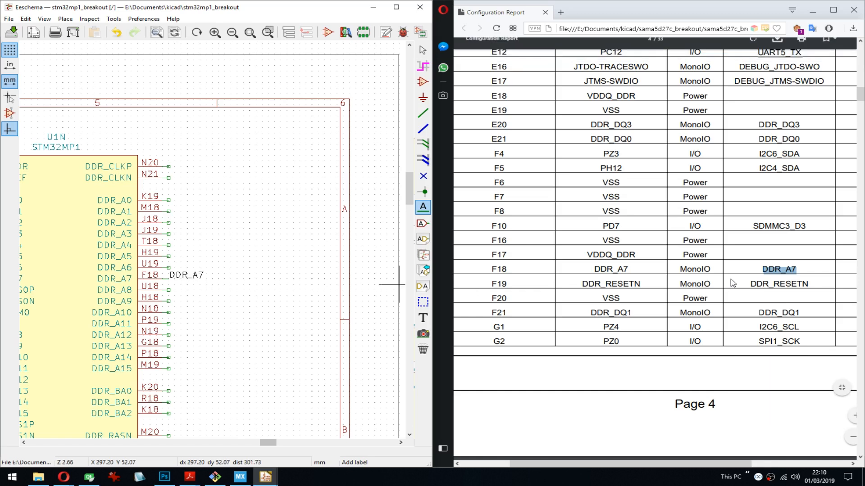
- Copy I2C6_SCL from the report, place it as a label on pin PZ4 of U1L and save the schematic
{"action": "double_click", "coordinate": [784, 327]}
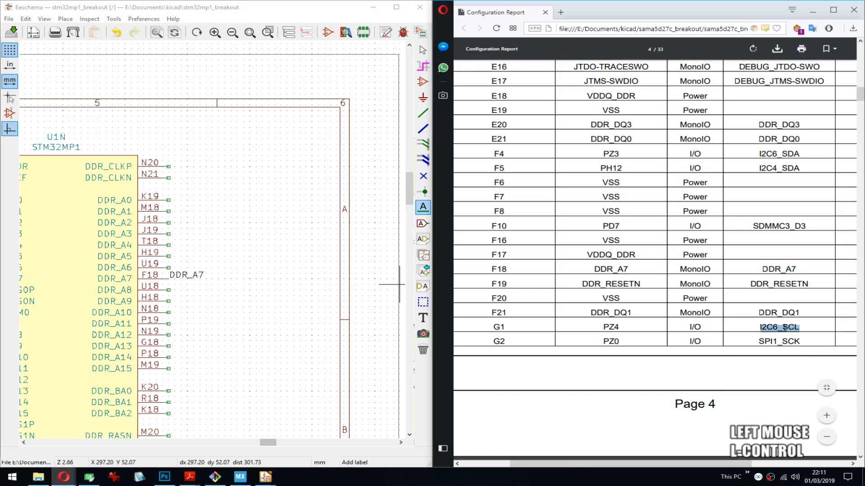
{"action": "key", "text": "ctrl+c"}
{"action": "scroll", "coordinate": [212, 207], "scroll_direction": "down", "scroll_amount": 2}
{"action": "middle_click_drag", "start_coordinate": [221, 130], "coordinate": [221, 240]}
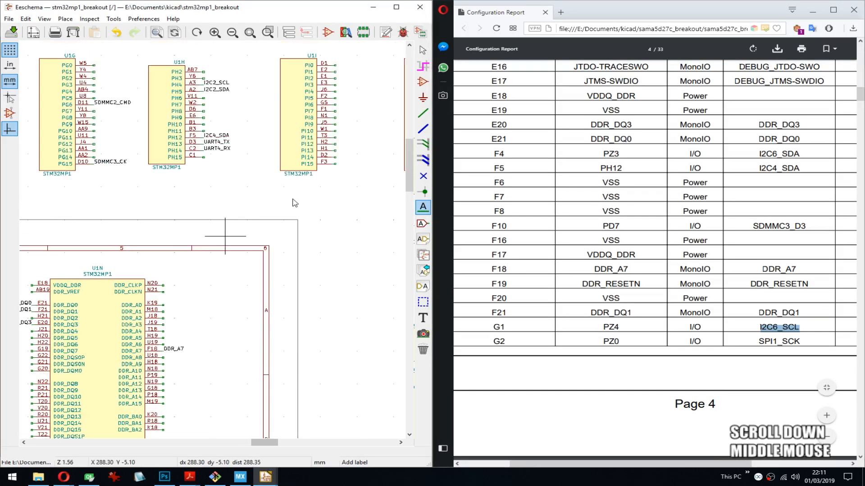
{"action": "mouse_move", "coordinate": [364, 137]}
{"action": "middle_mouse_down"}
{"action": "mouse_move", "coordinate": [264, 191]}
{"action": "mouse_move", "coordinate": [61, 201]}
{"action": "middle_mouse_up"}
{"action": "middle_click_drag", "start_coordinate": [334, 214], "coordinate": [181, 217]}
{"action": "scroll", "coordinate": [242, 188], "scroll_direction": "up", "scroll_amount": 5}
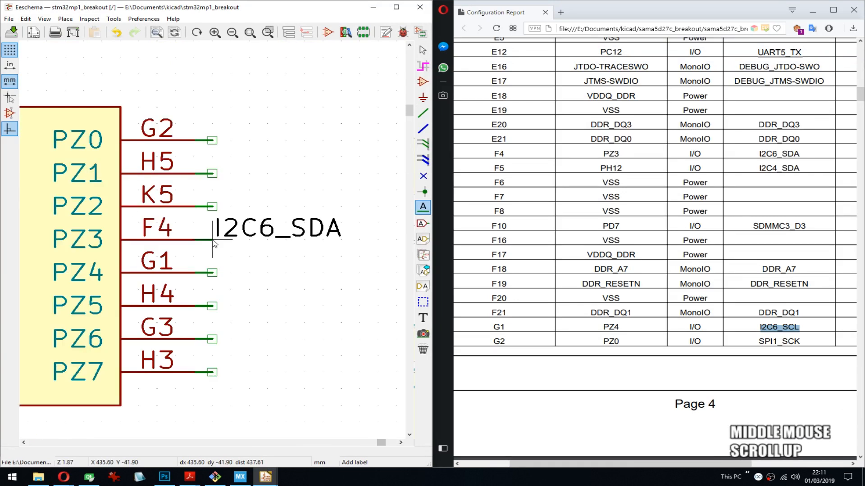
{"action": "scroll", "coordinate": [189, 243], "scroll_direction": "down", "scroll_amount": 5}
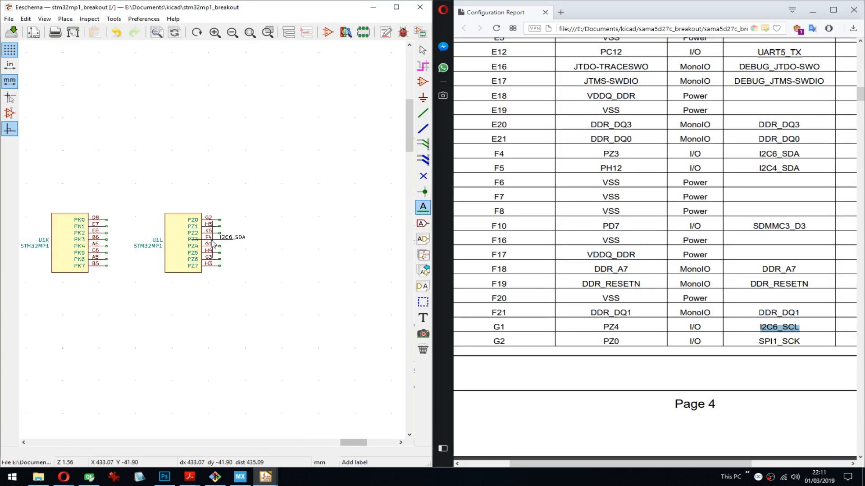
{"action": "middle_click_drag", "start_coordinate": [112, 255], "coordinate": [166, 243]}
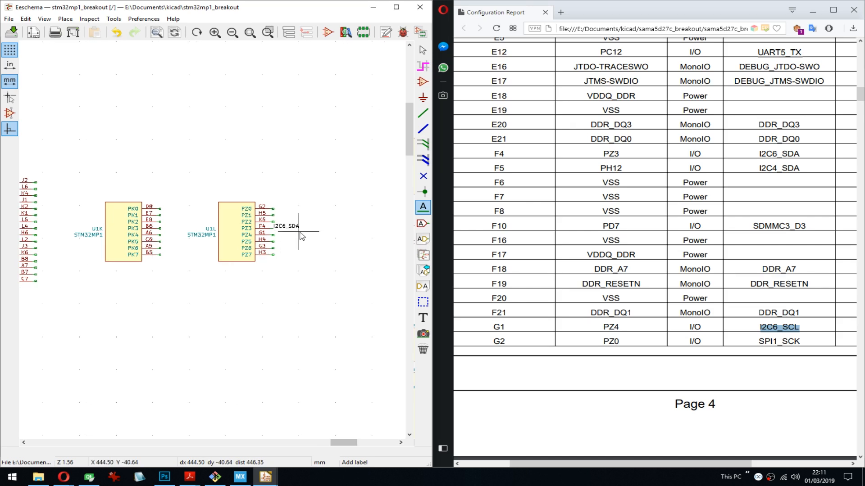
{"action": "scroll", "coordinate": [218, 237], "scroll_direction": "up", "scroll_amount": 6}
{"action": "mouse_move", "coordinate": [213, 240]}
{"action": "middle_mouse_down"}
{"action": "mouse_move", "coordinate": [173, 231]}
{"action": "mouse_move", "coordinate": [212, 231]}
{"action": "middle_mouse_up"}
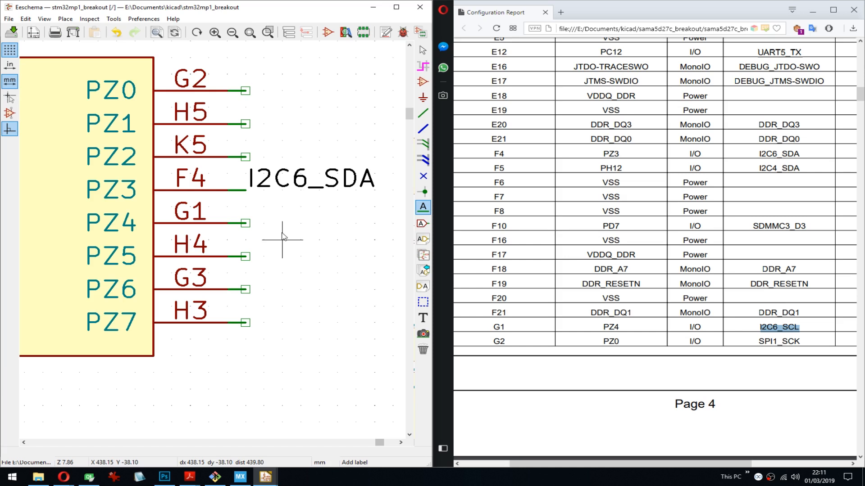
{"action": "left_click", "coordinate": [247, 225]}
{"action": "key", "text": "ctrl+v"}
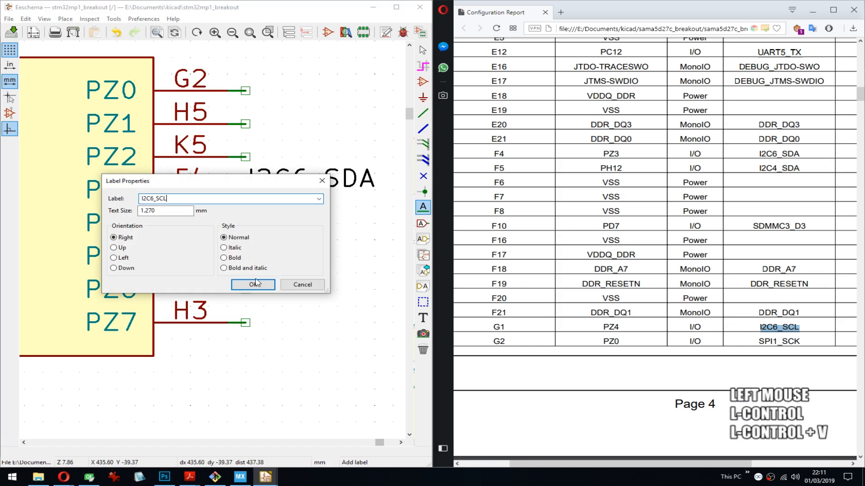
{"action": "left_click", "coordinate": [245, 283]}
{"action": "left_click", "coordinate": [247, 225]}
{"action": "key", "text": "ctrl+s"}
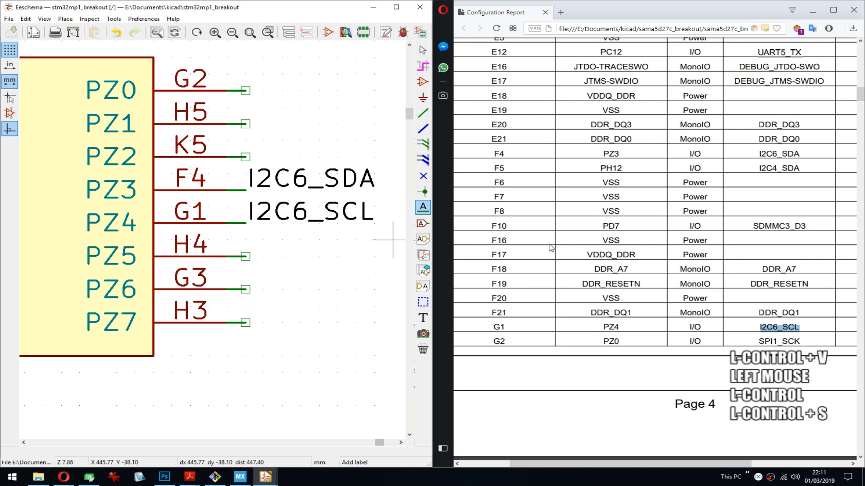
- Copy SPI1_SCK from the report, place it as a label on pin PZ0 of U1L and save the schematic
{"action": "double_click", "coordinate": [789, 341]}
{"action": "key", "text": "ctrl+c"}
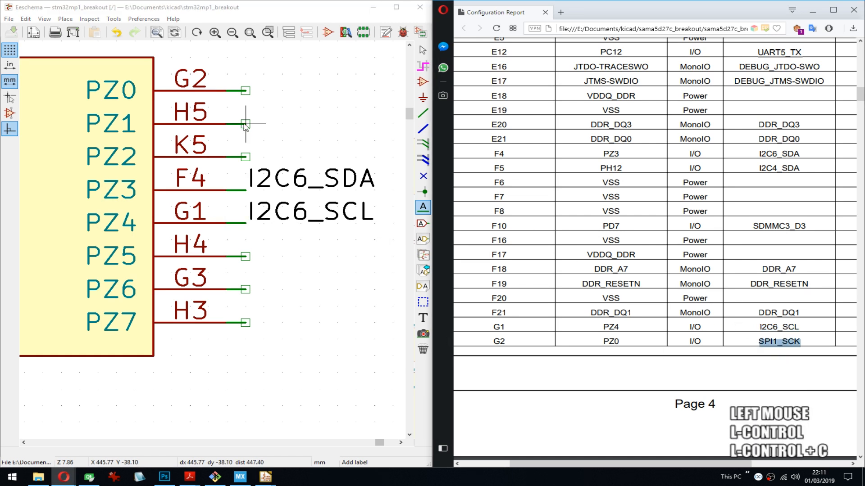
{"action": "left_click", "coordinate": [246, 90]}
{"action": "key", "text": "ctrl+v"}
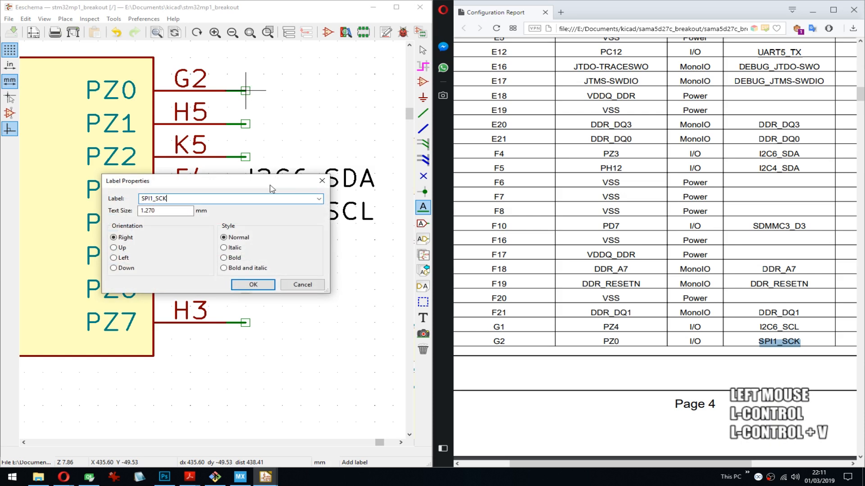
{"action": "left_click", "coordinate": [266, 286]}
{"action": "left_click", "coordinate": [249, 138]}
{"action": "key", "text": "ctrl+s"}
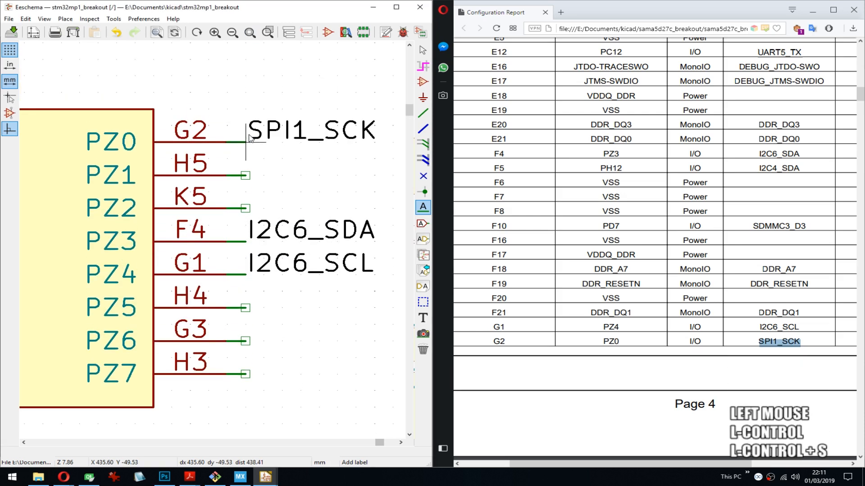
{"action": "scroll", "coordinate": [248, 138], "scroll_direction": "down", "scroll_amount": 1}
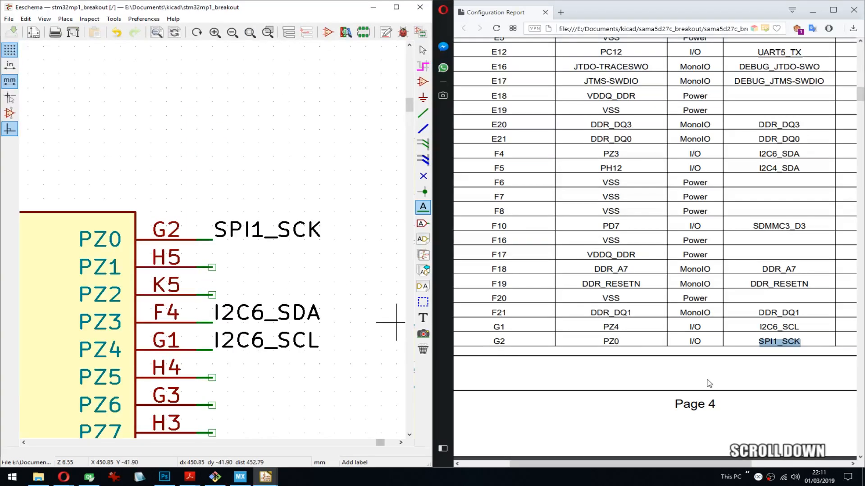
- Look through the remaining pages of the report's pin table for pins that still need alternate-function labels
{"action": "scroll", "coordinate": [710, 383], "scroll_direction": "down", "scroll_amount": 12}
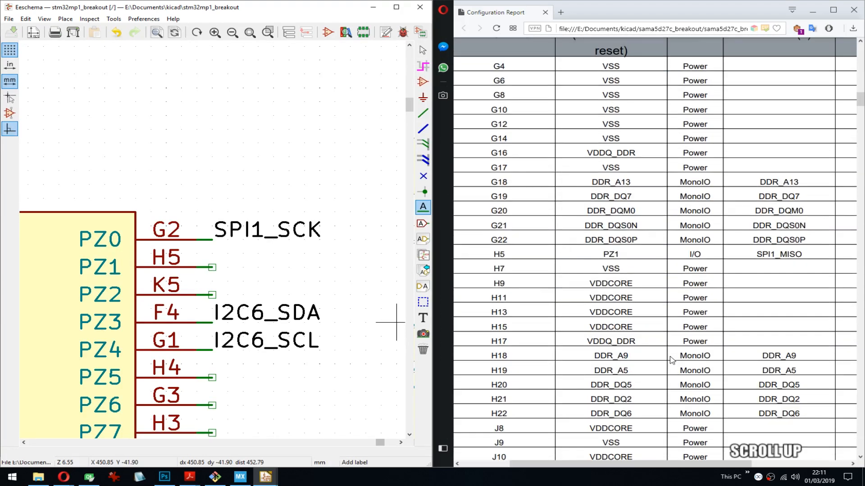
{"action": "scroll", "coordinate": [671, 359], "scroll_direction": "up", "scroll_amount": 8}
{"action": "scroll", "coordinate": [677, 356], "scroll_direction": "down", "scroll_amount": 10}
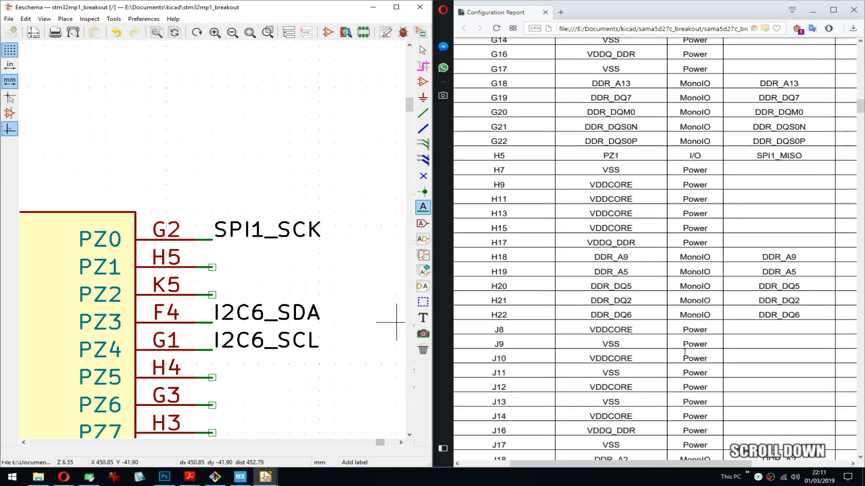
{"action": "scroll", "coordinate": [684, 353], "scroll_direction": "down", "scroll_amount": 20}
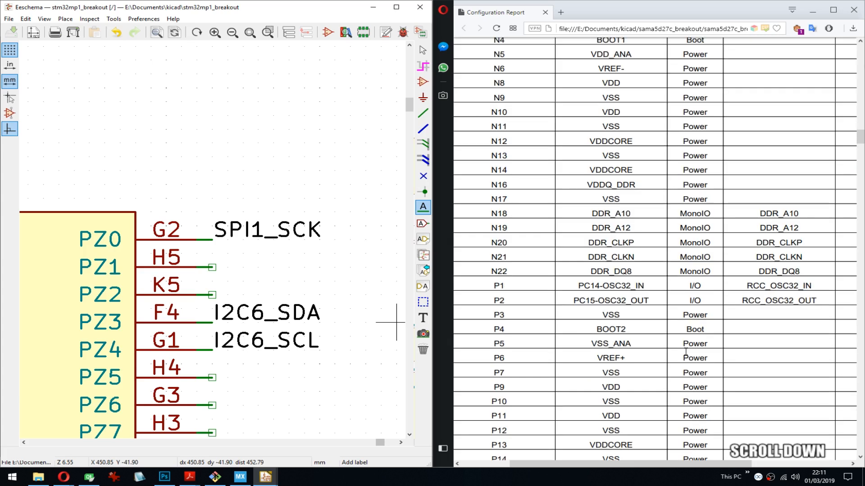
{"action": "scroll", "coordinate": [685, 352], "scroll_direction": "down", "scroll_amount": 20}
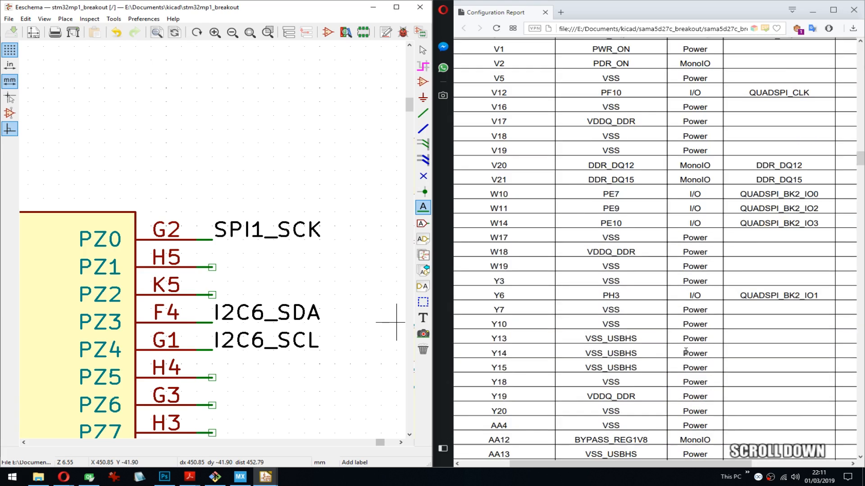
{"action": "scroll", "coordinate": [686, 352], "scroll_direction": "down", "scroll_amount": 15}
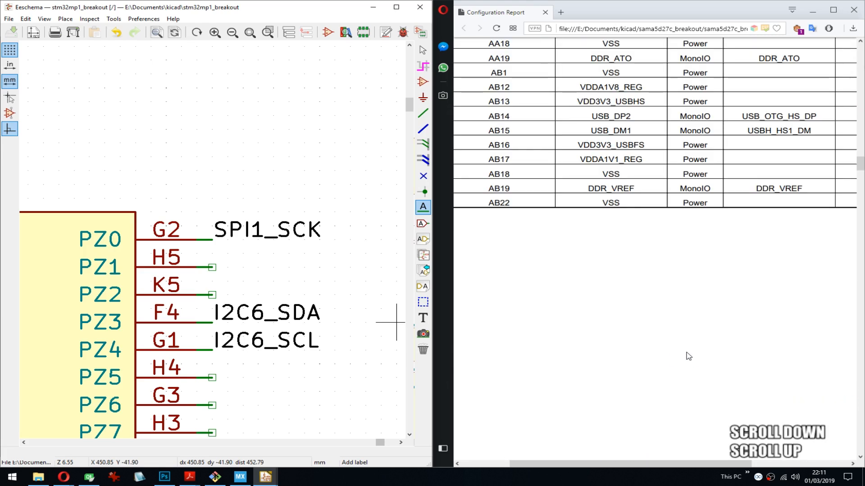
{"action": "scroll", "coordinate": [688, 356], "scroll_direction": "up", "scroll_amount": 20}
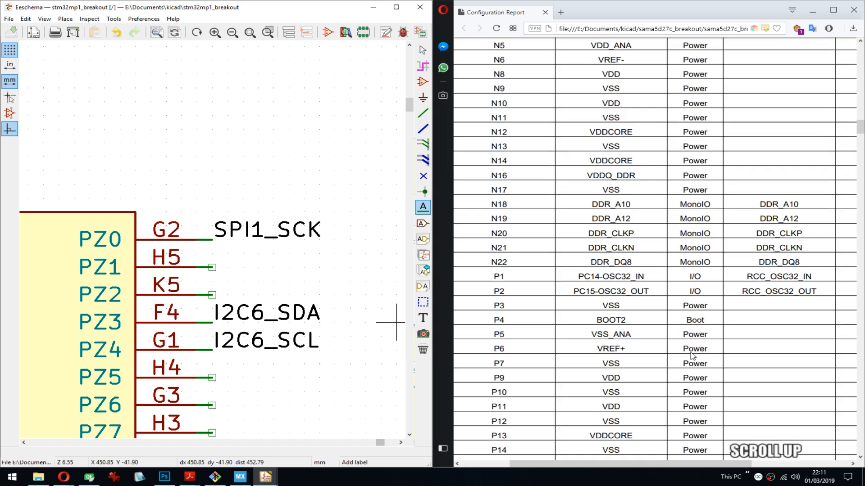
{"action": "scroll", "coordinate": [693, 356], "scroll_direction": "up", "scroll_amount": 12}
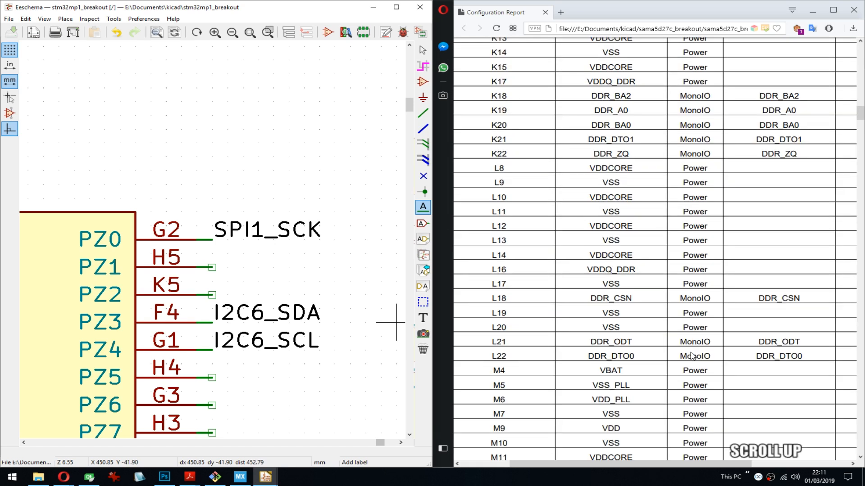
{"action": "scroll", "coordinate": [693, 355], "scroll_direction": "up", "scroll_amount": 12}
{"action": "scroll", "coordinate": [692, 356], "scroll_direction": "up", "scroll_amount": 4}
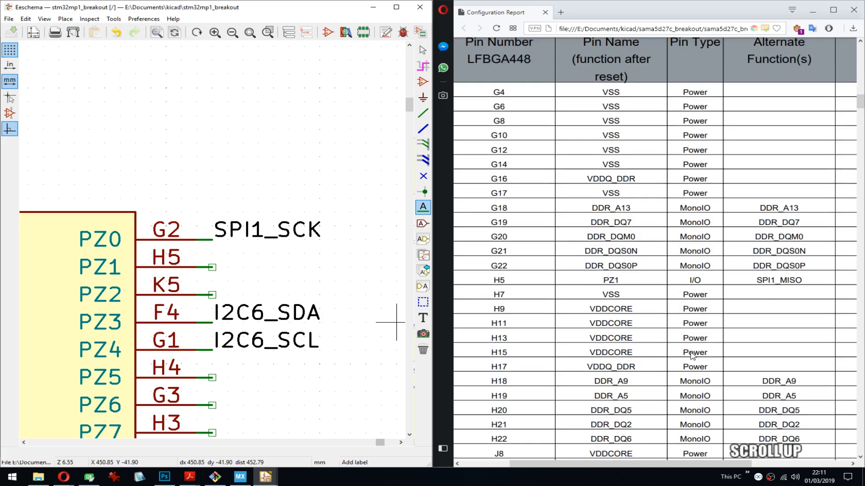
{"action": "scroll", "coordinate": [693, 356], "scroll_direction": "up", "scroll_amount": 1}
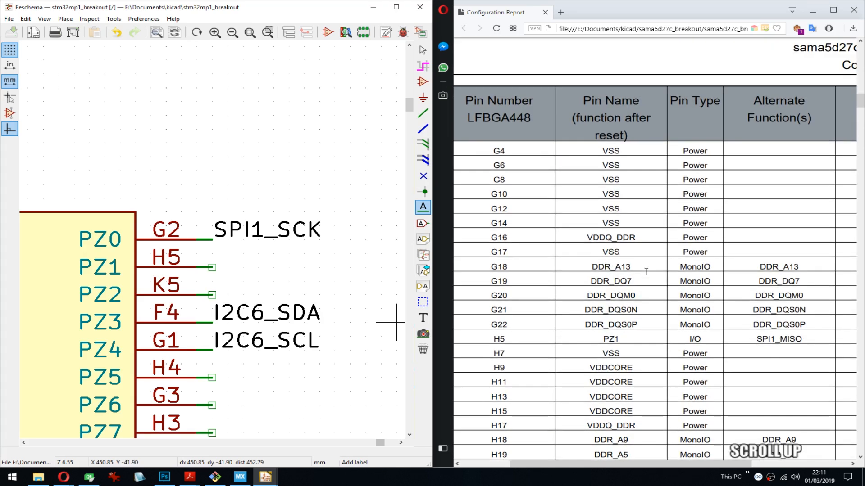
{"action": "scroll", "coordinate": [650, 270], "scroll_direction": "up", "scroll_amount": 8}
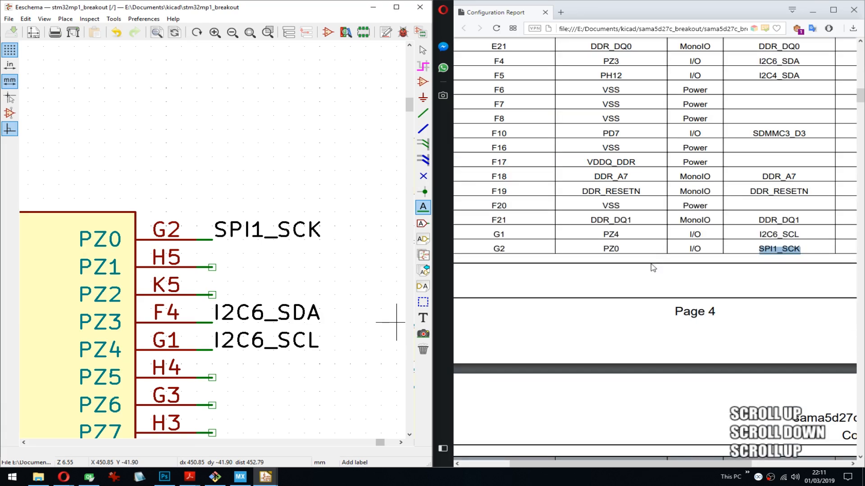
{"action": "scroll", "coordinate": [745, 254], "scroll_direction": "down", "scroll_amount": 7}
{"action": "scroll", "coordinate": [745, 254], "scroll_direction": "down", "scroll_amount": 2}
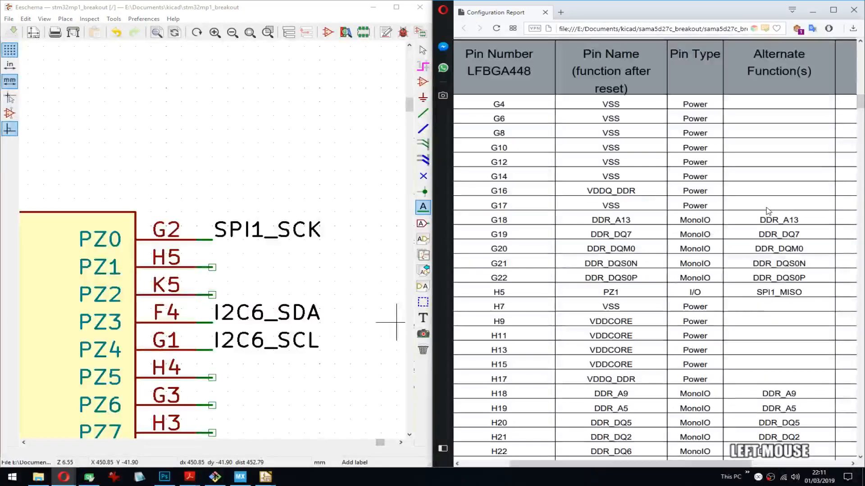
- Copy DDR_A13 from the report and place it as a label on the DDR_A13 pin of U1N
{"action": "double_click", "coordinate": [789, 220]}
{"action": "key", "text": "ctrl+c"}
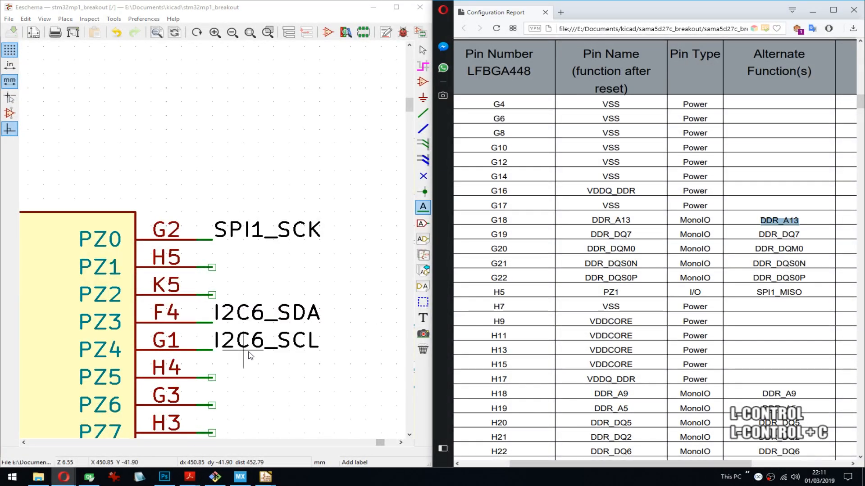
{"action": "middle_click_drag", "start_coordinate": [254, 346], "coordinate": [298, 173]}
{"action": "scroll", "coordinate": [298, 173], "scroll_direction": "down", "scroll_amount": 5}
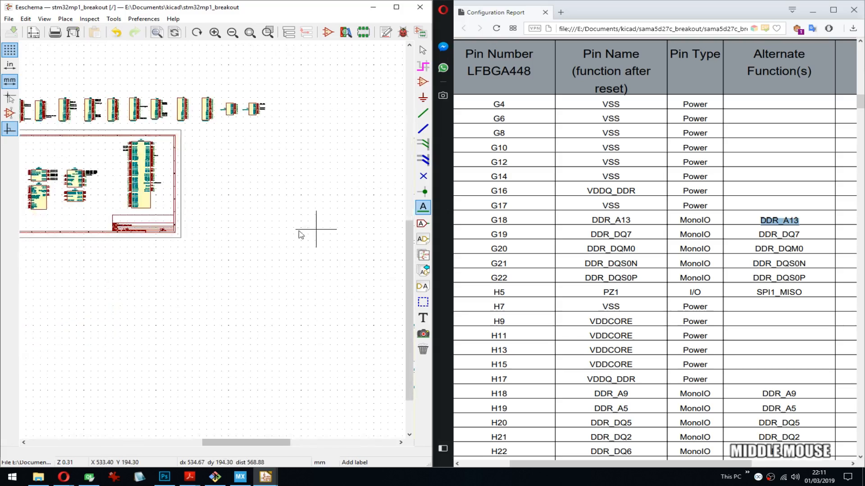
{"action": "scroll", "coordinate": [353, 232], "scroll_direction": "up", "scroll_amount": 4}
{"action": "scroll", "coordinate": [212, 240], "scroll_direction": "up", "scroll_amount": 3}
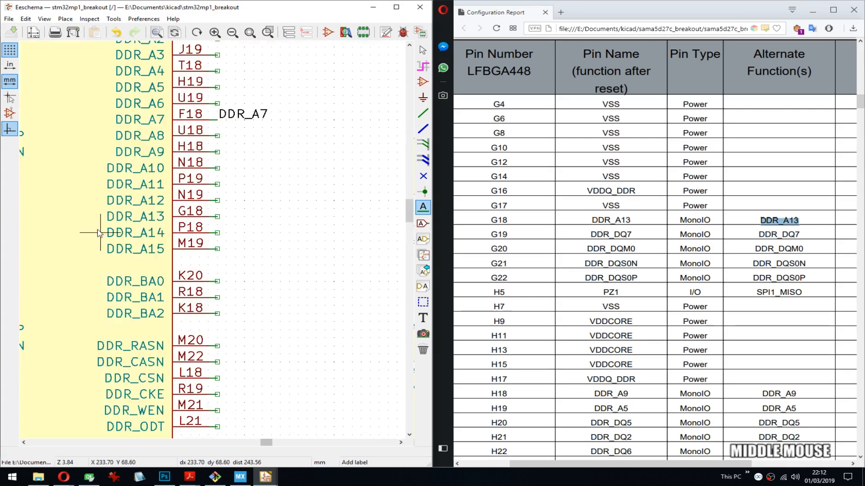
{"action": "left_click", "coordinate": [217, 217]}
{"action": "key", "text": "ctrl+v"}
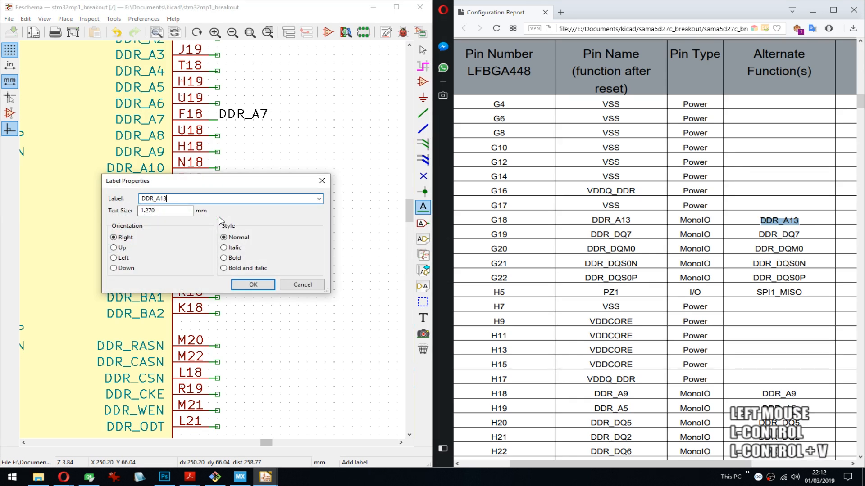
{"action": "key", "text": "Return"}
{"action": "left_click", "coordinate": [218, 217]}
- Copy DDR_DQ7 from the report, place it as an outward-facing label on the DDR_DQ7 pin of U1N and save the schematic
{"action": "double_click", "coordinate": [779, 235]}
{"action": "key", "text": "ctrl+c"}
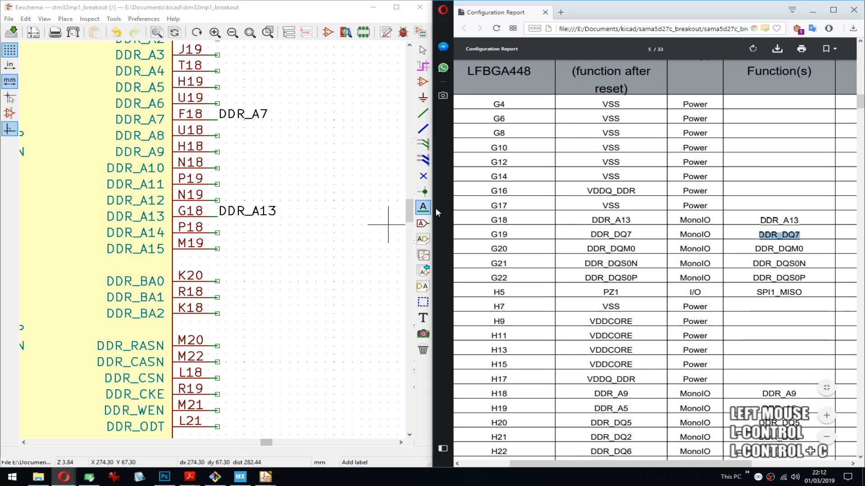
{"action": "middle_click_drag", "start_coordinate": [101, 135], "coordinate": [303, 267]}
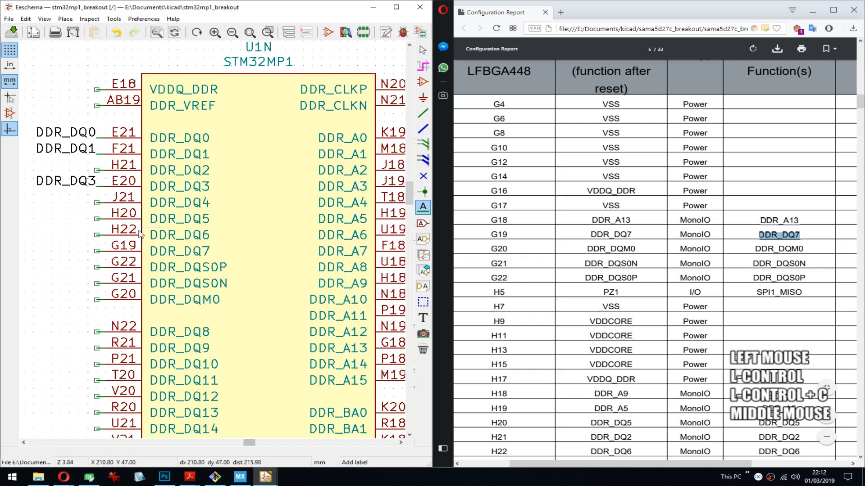
{"action": "left_click", "coordinate": [98, 251]}
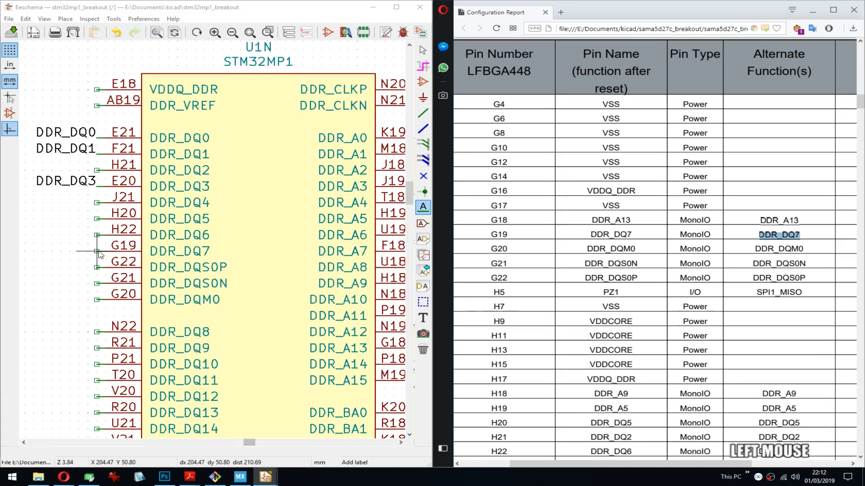
{"action": "key", "text": "ctrl+v"}
{"action": "key", "text": "Return"}
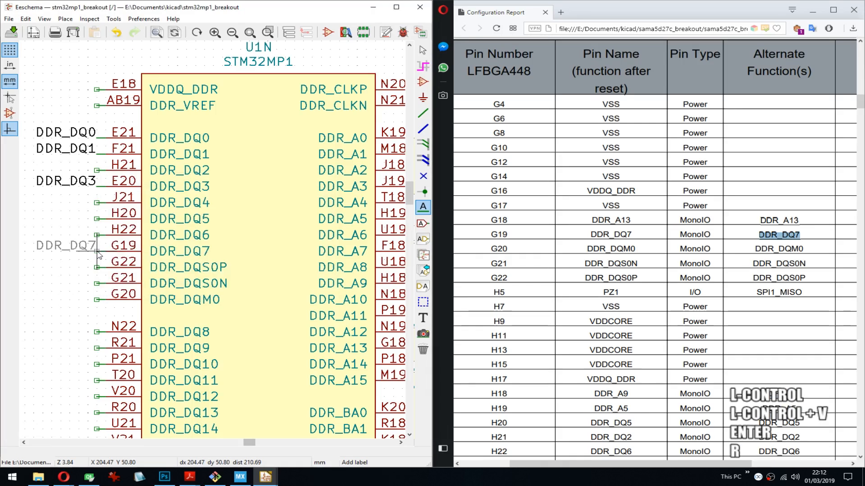
{"action": "key", "text": "Return"}
{"action": "key", "text": "ctrl+s"}
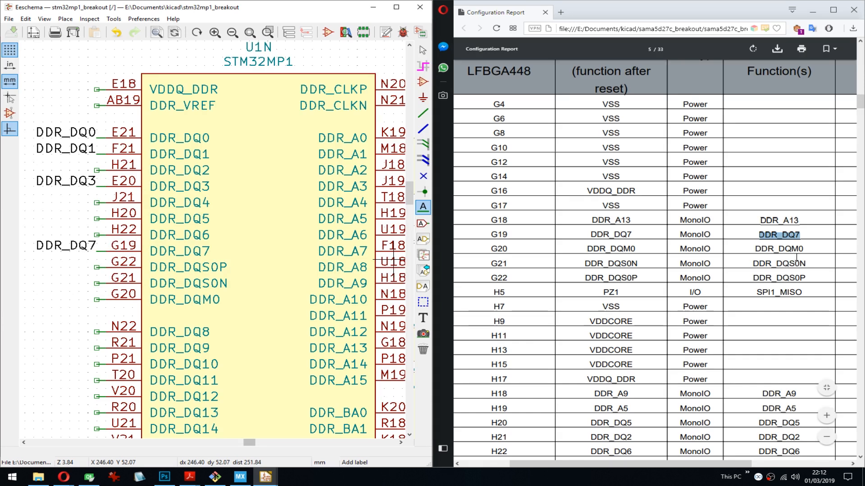
- Copy DDR_DQM0 from the report, place it rotated outward as a label on the DDR_DQM0 pin of U1N and save the schematic
{"action": "double_click", "coordinate": [779, 249]}
{"action": "key", "text": "ctrl+c"}
{"action": "middle_click_drag", "start_coordinate": [177, 304], "coordinate": [176, 273]}
{"action": "left_click", "coordinate": [99, 270]}
{"action": "key", "text": "ctrl+v"}
{"action": "key", "text": "Return"}
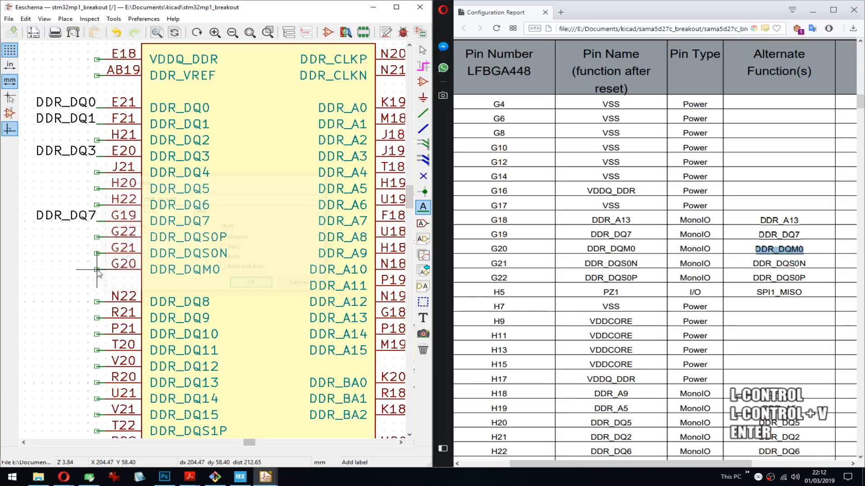
{"action": "key", "text": "r"}
{"action": "key", "text": "Return"}
{"action": "key", "text": "ctrl+s"}
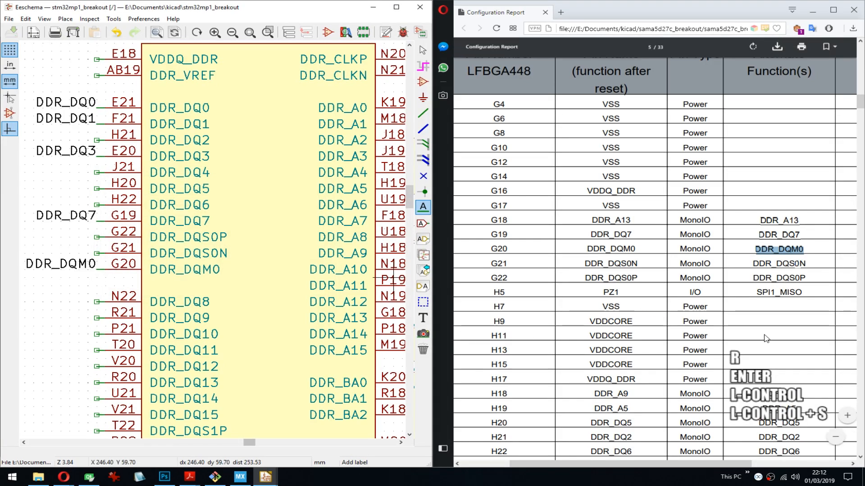
- Copy DDR_DQS0N from the report and place it as an outward-facing label on the DDR_DQS0N pin of U1N
{"action": "double_click", "coordinate": [779, 263]}
{"action": "key", "text": "ctrl+c"}
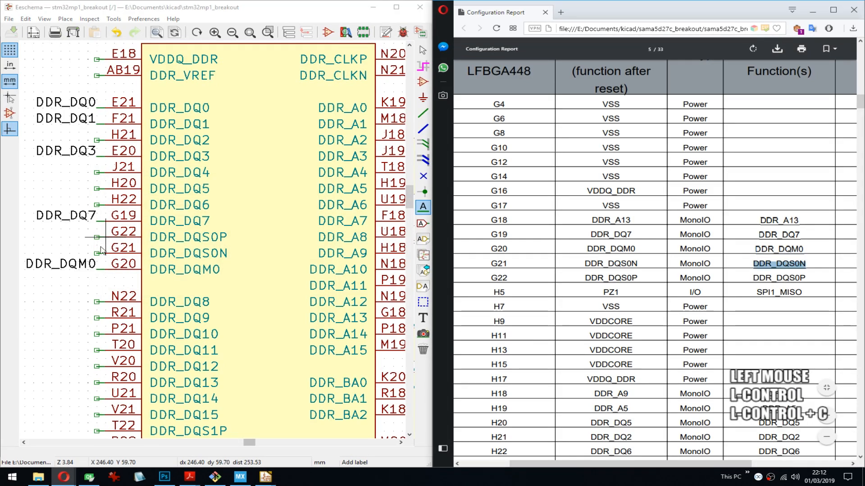
{"action": "left_click", "coordinate": [97, 254]}
{"action": "left_click", "coordinate": [97, 253]}
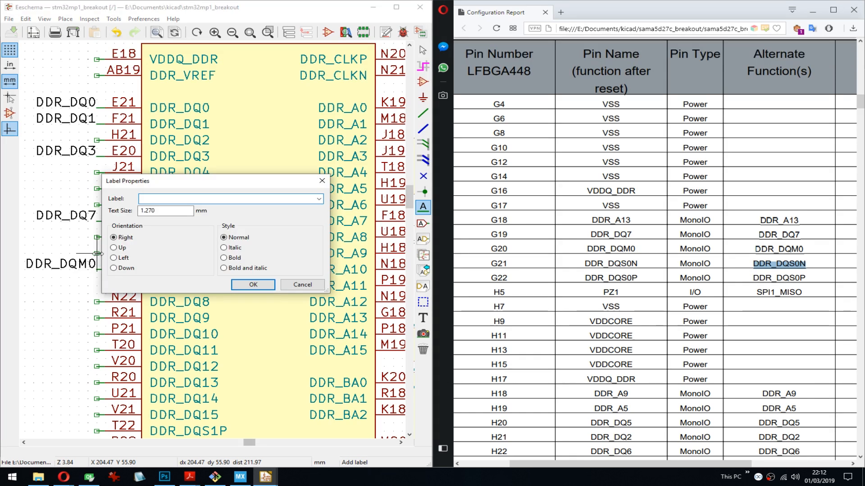
{"action": "key", "text": "ctrl+v"}
{"action": "key", "text": "Return"}
{"action": "key", "text": "r"}
{"action": "key", "text": "Return"}
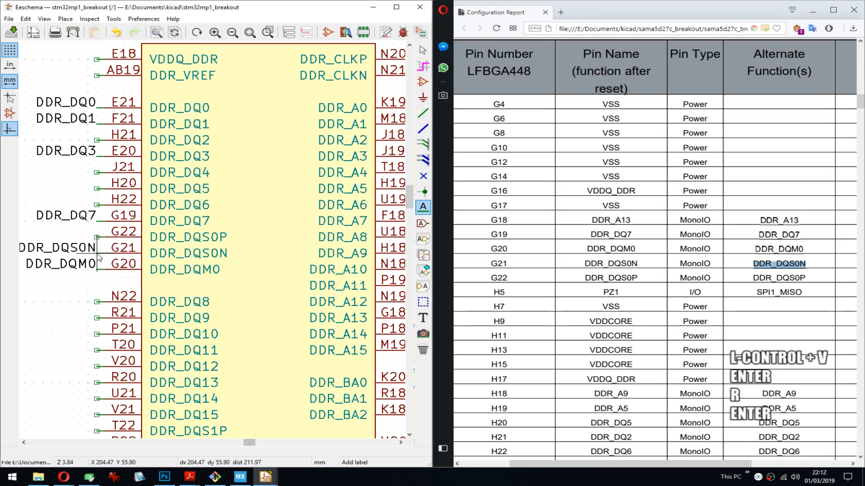
- Copy DDR_DQS0P from the report and place it as an outward-facing label on the DDR_DQS0P pin of U1N
{"action": "double_click", "coordinate": [780, 278]}
{"action": "key", "text": "ctrl+c"}
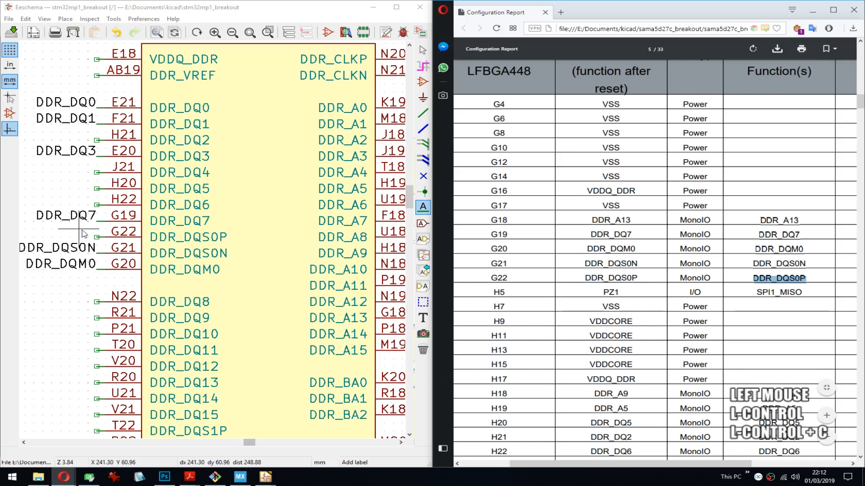
{"action": "left_click", "coordinate": [88, 235]}
{"action": "left_click", "coordinate": [98, 236]}
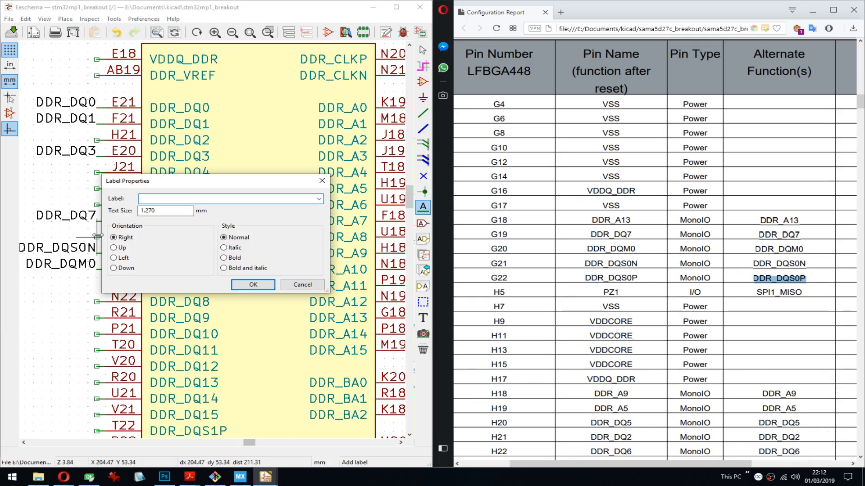
{"action": "key", "text": "ctrl+v"}
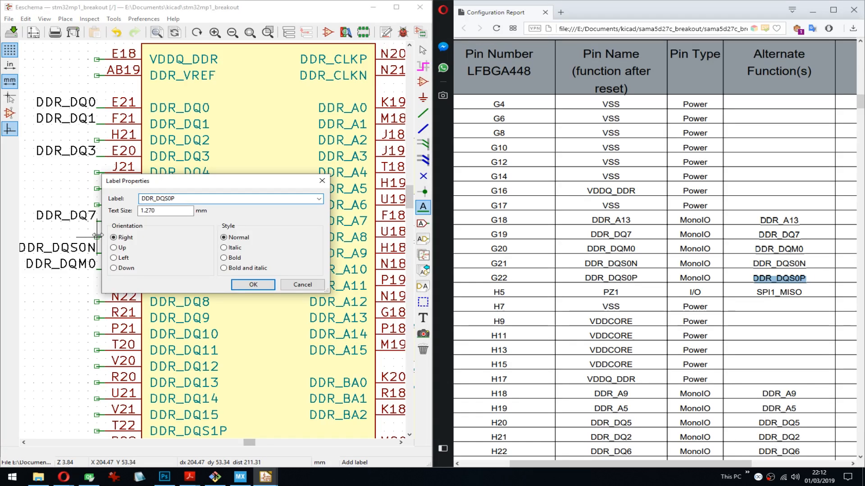
{"action": "key", "text": "Return"}
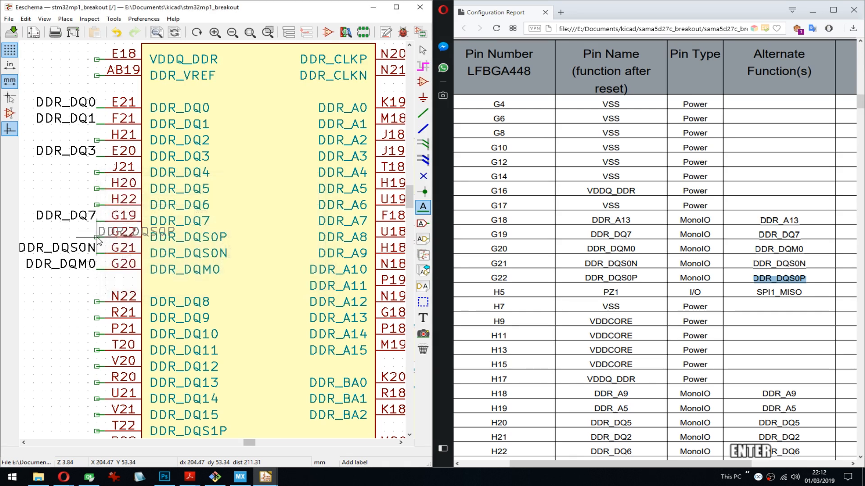
{"action": "key", "text": "r"}
{"action": "key", "text": "Return"}
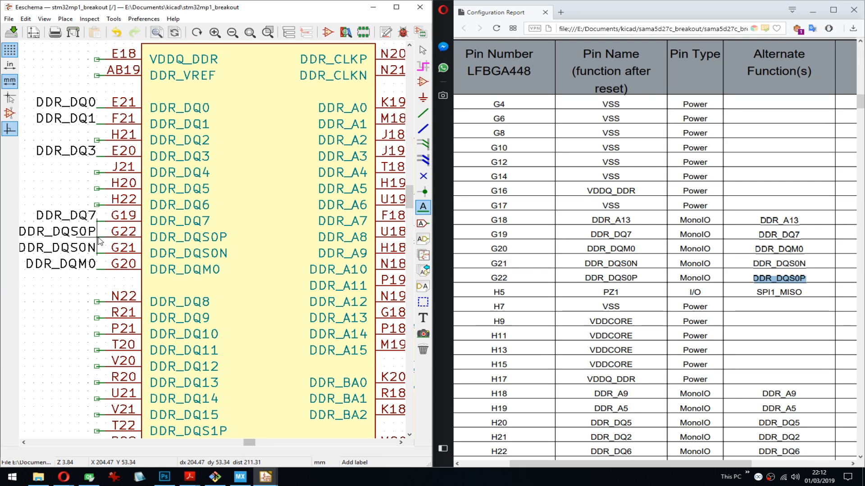
- Copy SPI1_MISO from the report and place it as a label on pin PZ1 of U1L
{"action": "double_click", "coordinate": [781, 292]}
{"action": "key", "text": "ctrl+c"}
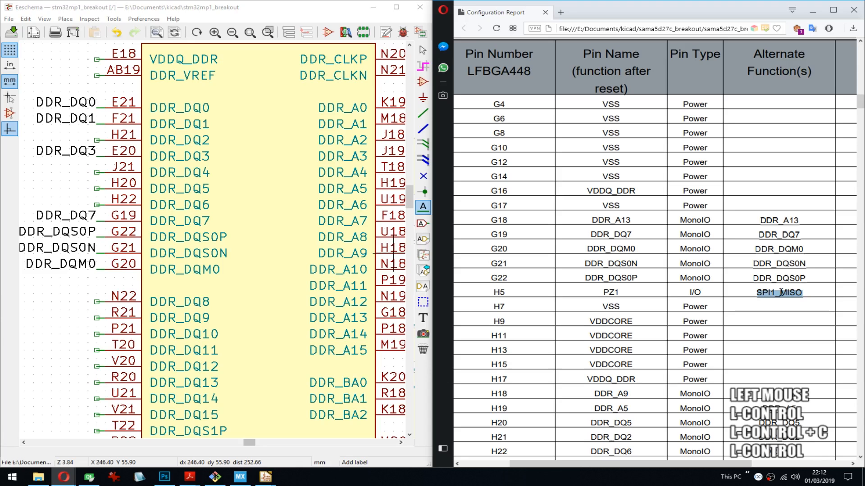
{"action": "scroll", "coordinate": [348, 277], "scroll_direction": "down", "scroll_amount": 4}
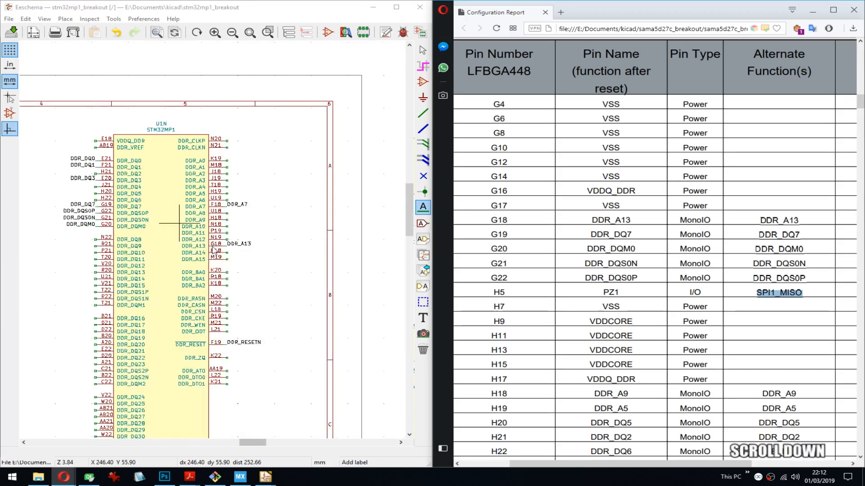
{"action": "middle_click_drag", "start_coordinate": [172, 158], "coordinate": [181, 289]}
{"action": "middle_click_drag", "start_coordinate": [233, 173], "coordinate": [86, 251]}
{"action": "middle_click_drag", "start_coordinate": [311, 186], "coordinate": [110, 218]}
{"action": "middle_click_drag", "start_coordinate": [305, 219], "coordinate": [161, 218]}
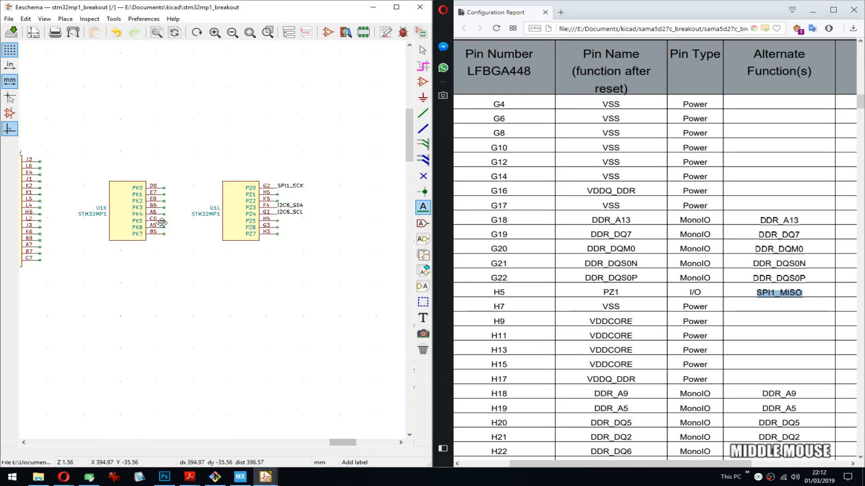
{"action": "scroll", "coordinate": [276, 195], "scroll_direction": "up", "scroll_amount": 5}
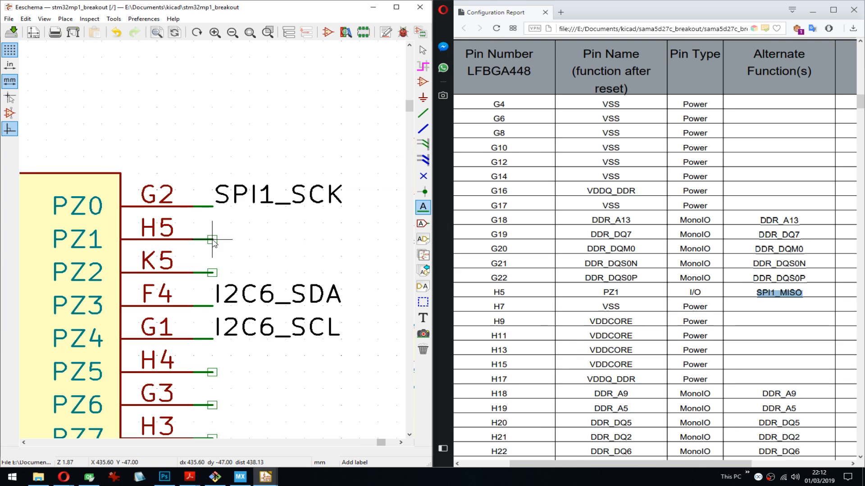
{"action": "left_click", "coordinate": [212, 239]}
{"action": "key", "text": "ctrl+v"}
{"action": "key", "text": "Return"}
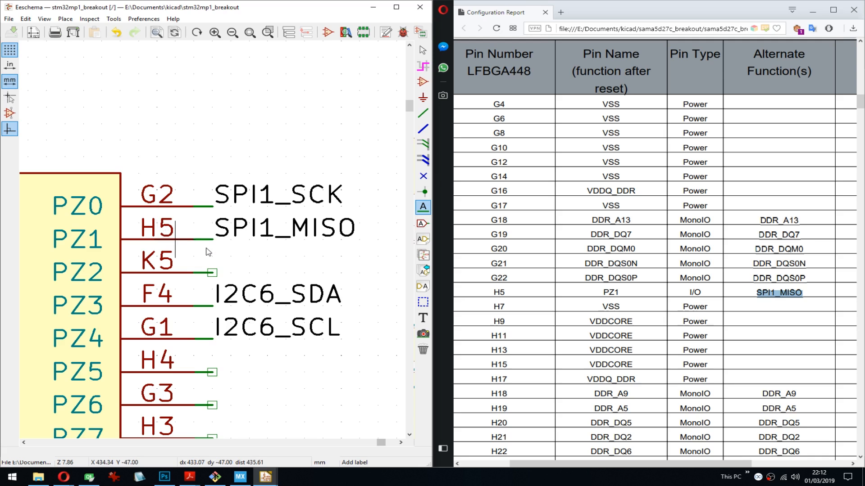
- Copy DDR_A9 from the report and place it as a label on the DDR_A9 pin (H18) of U1N
{"action": "scroll", "coordinate": [782, 269], "scroll_direction": "down", "scroll_amount": 3}
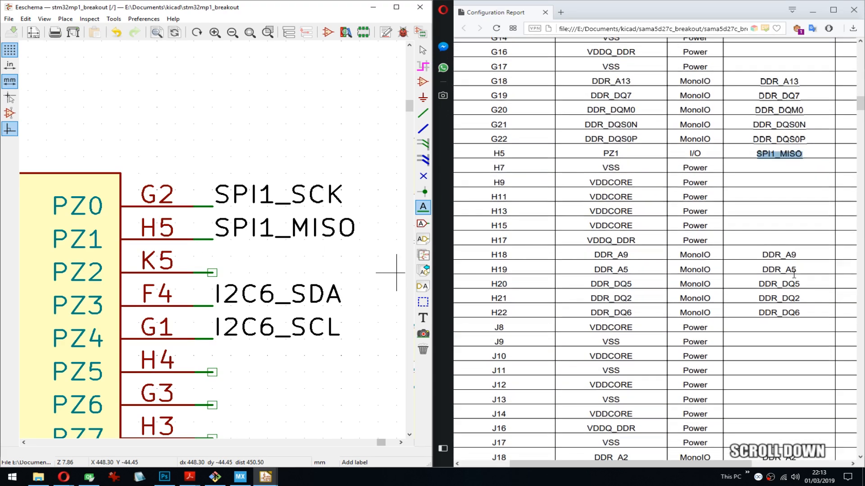
{"action": "double_click", "coordinate": [785, 255]}
{"action": "key", "text": "ctrl+c"}
{"action": "middle_click", "coordinate": [228, 241]}
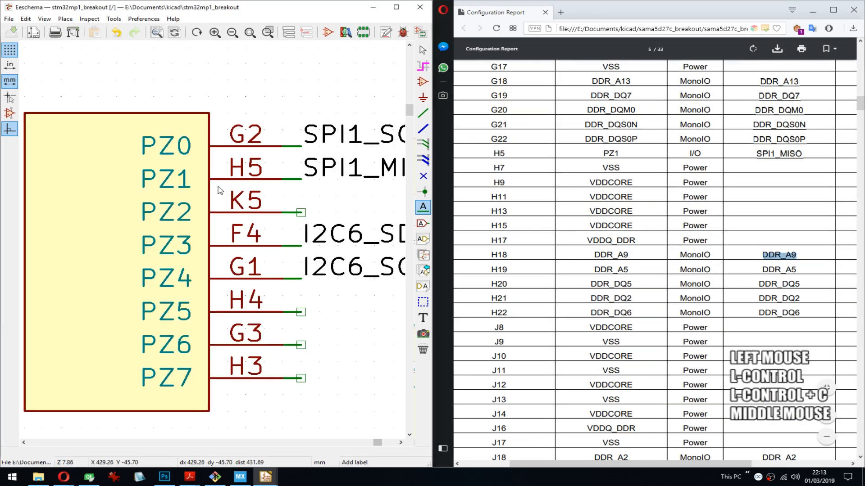
{"action": "scroll", "coordinate": [222, 243], "scroll_direction": "down", "scroll_amount": 2}
{"action": "scroll", "coordinate": [222, 243], "scroll_direction": "down", "scroll_amount": 2}
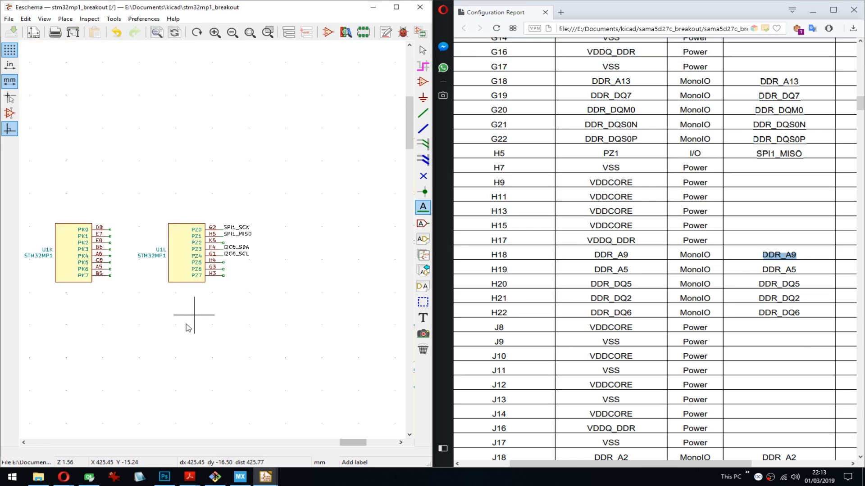
{"action": "middle_click_drag", "start_coordinate": [167, 338], "coordinate": [240, 247]}
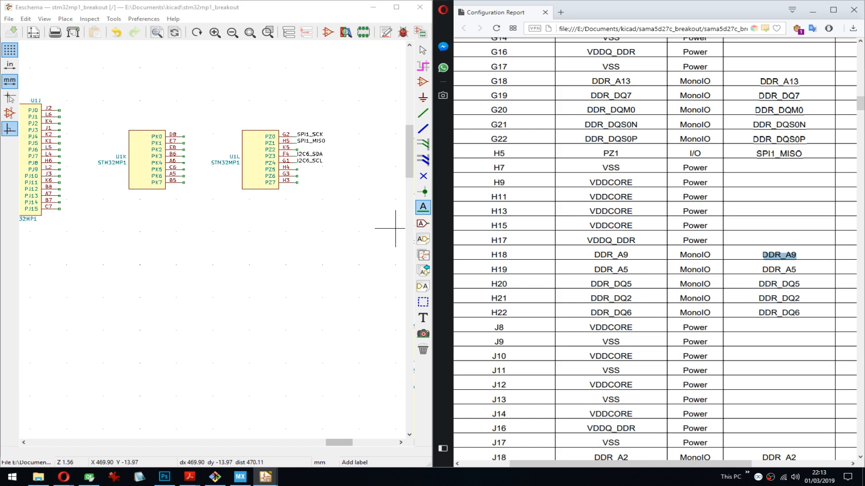
{"action": "middle_click_drag", "start_coordinate": [209, 232], "coordinate": [228, 239]}
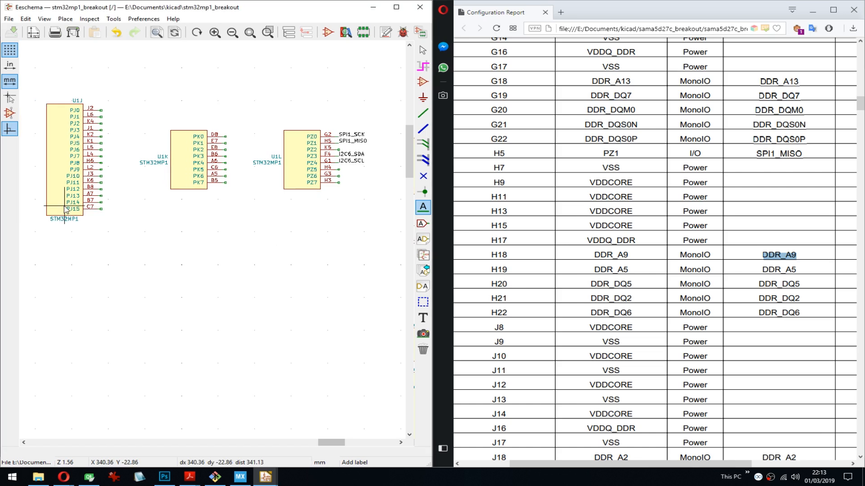
{"action": "scroll", "coordinate": [215, 244], "scroll_direction": "down", "scroll_amount": 1}
{"action": "scroll", "coordinate": [214, 244], "scroll_direction": "down", "scroll_amount": 1}
{"action": "middle_click_drag", "start_coordinate": [228, 299], "coordinate": [213, 239]}
{"action": "scroll", "coordinate": [212, 239], "scroll_direction": "up", "scroll_amount": 5}
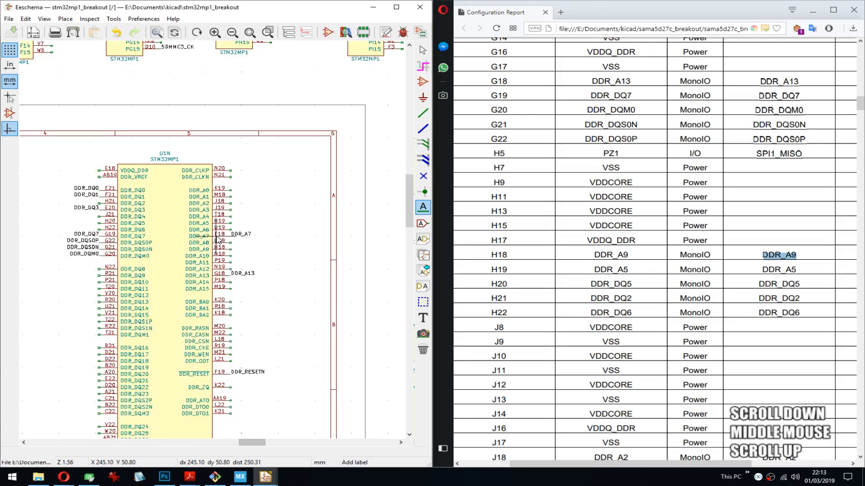
{"action": "scroll", "coordinate": [213, 240], "scroll_direction": "up", "scroll_amount": 1}
{"action": "middle_click_drag", "start_coordinate": [282, 224], "coordinate": [280, 161]}
{"action": "left_click", "coordinate": [271, 243]}
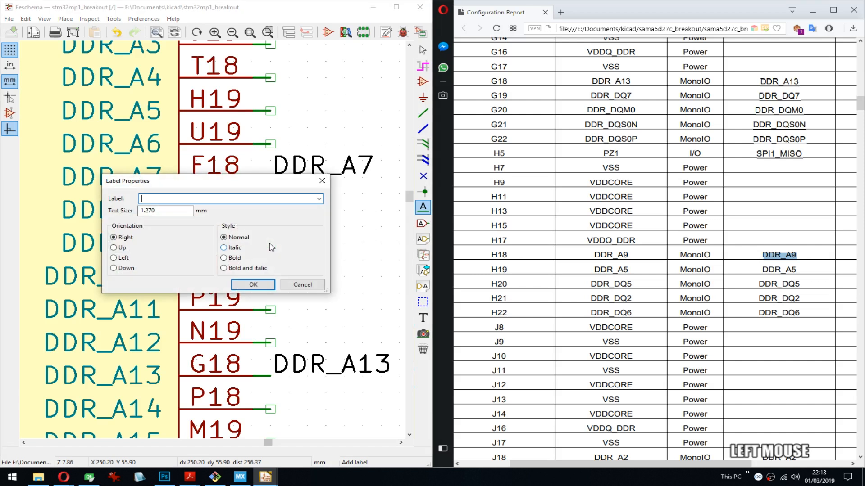
{"action": "key", "text": "ctrl+v"}
{"action": "key", "text": "Return"}
{"action": "left_click", "coordinate": [270, 244]}
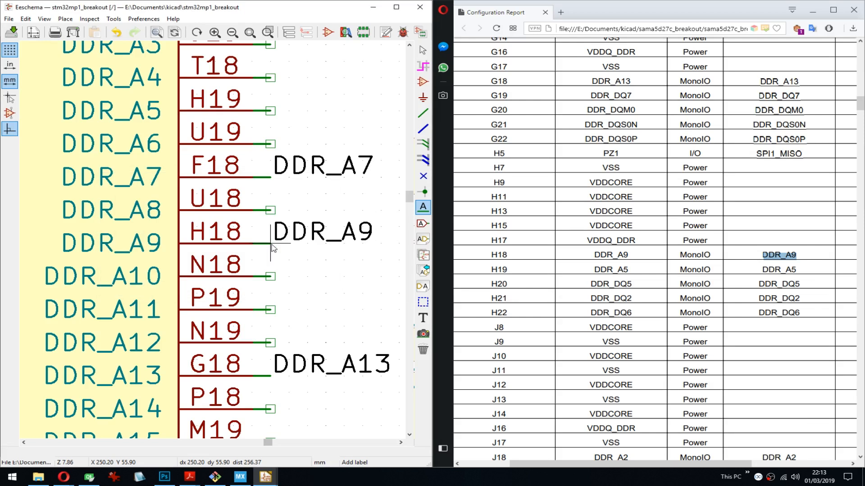
- Copy DDR_A5 from the report and place it as a label on the DDR_A5 pin (H19) of U1N
{"action": "double_click", "coordinate": [788, 270]}
{"action": "key", "text": "ctrl+c"}
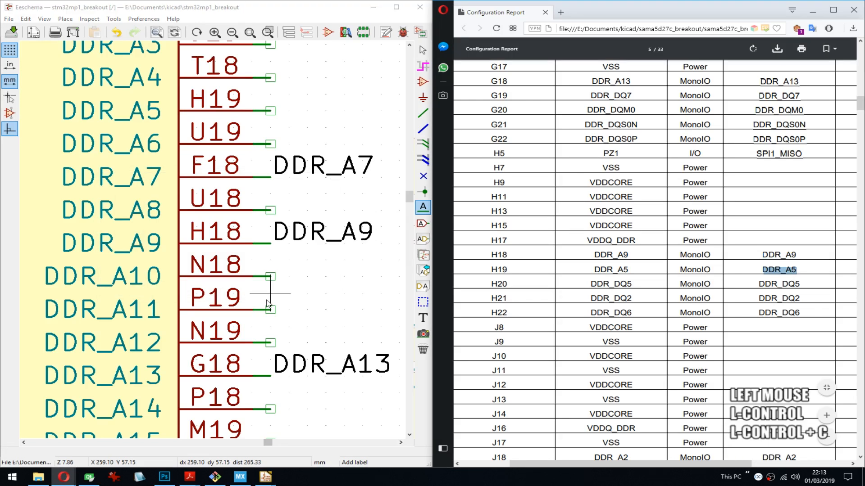
{"action": "left_click", "coordinate": [270, 110]}
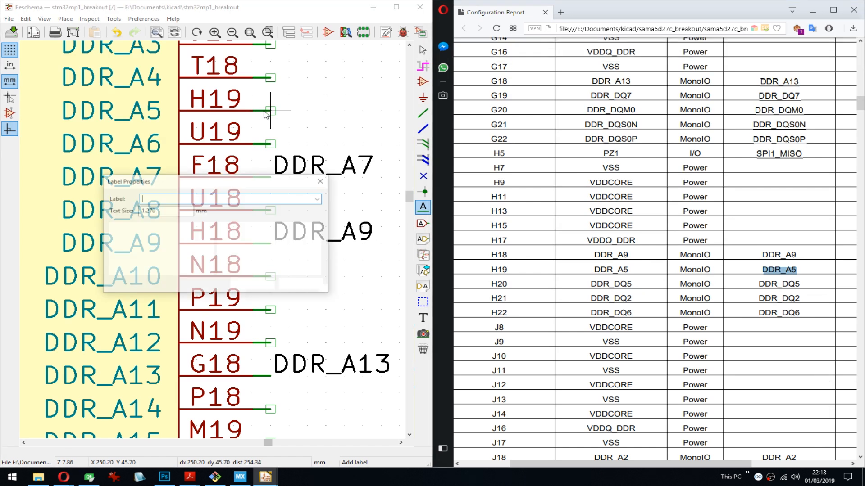
{"action": "key", "text": "ctrl+v"}
{"action": "key", "text": "Return"}
{"action": "left_click", "coordinate": [270, 111]}
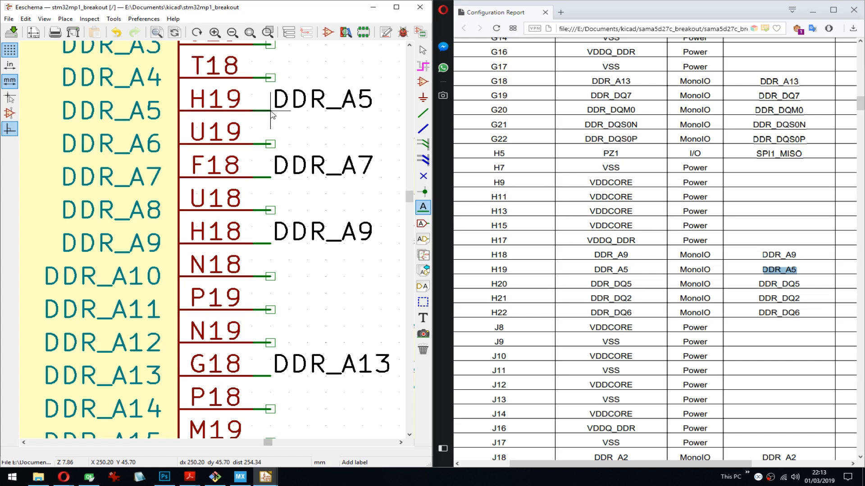
- Copy DDR_DQ5 from the report and place it as an outward-facing label on the DDR_DQ5 pin of U1N
{"action": "double_click", "coordinate": [781, 284]}
{"action": "key", "text": "ctrl+c"}
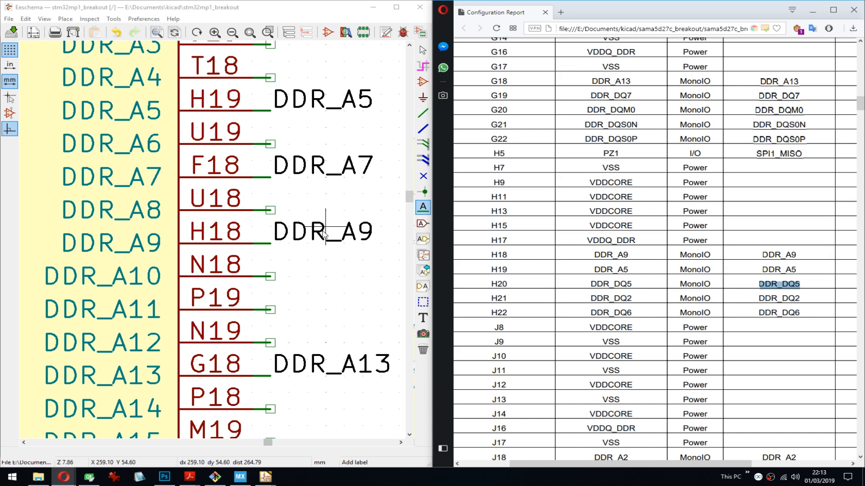
{"action": "scroll", "coordinate": [247, 276], "scroll_direction": "down", "scroll_amount": 1}
{"action": "scroll", "coordinate": [247, 248], "scroll_direction": "up", "scroll_amount": 2}
{"action": "scroll", "coordinate": [122, 155], "scroll_direction": "down", "scroll_amount": 4}
{"action": "middle_click_drag", "start_coordinate": [121, 154], "coordinate": [252, 170]}
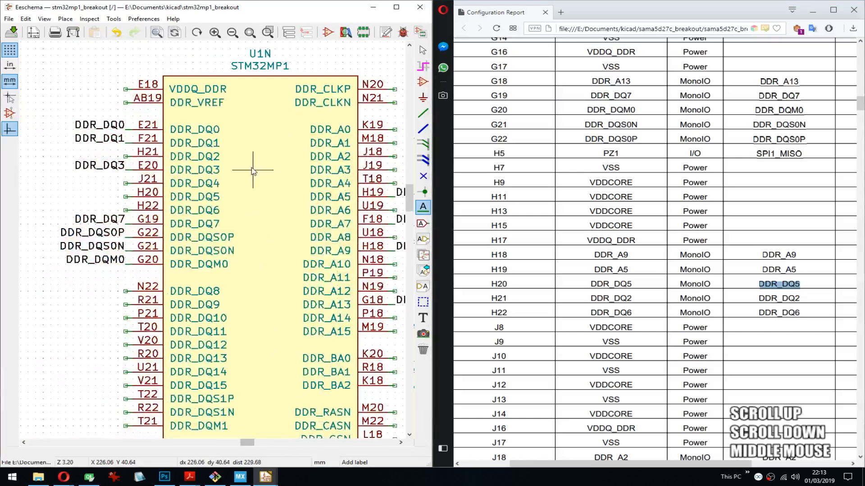
{"action": "left_click", "coordinate": [124, 199]}
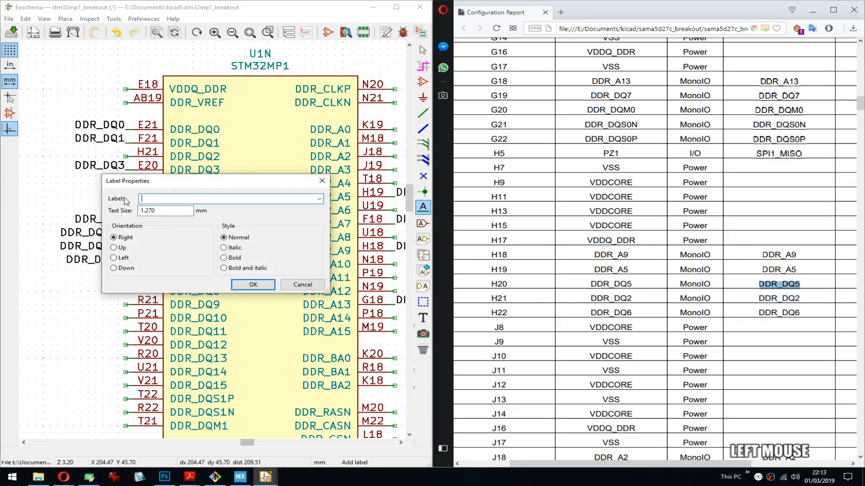
{"action": "key", "text": "ctrl+v"}
{"action": "key", "text": "Return"}
{"action": "key", "text": "r"}
{"action": "key", "text": "Return"}
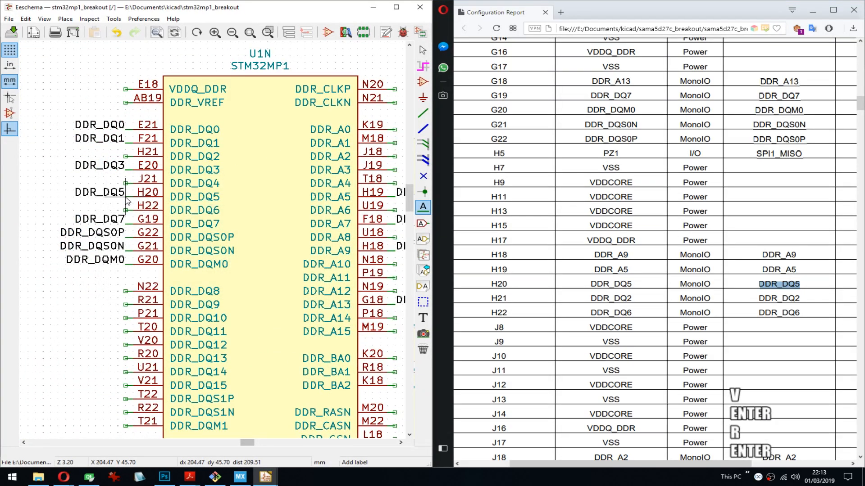
- Copy DDR_DQ2 from the report and place it as an outward-facing label on the DDR_DQ2 pin of U1N
{"action": "double_click", "coordinate": [786, 298]}
{"action": "key", "text": "ctrl+c"}
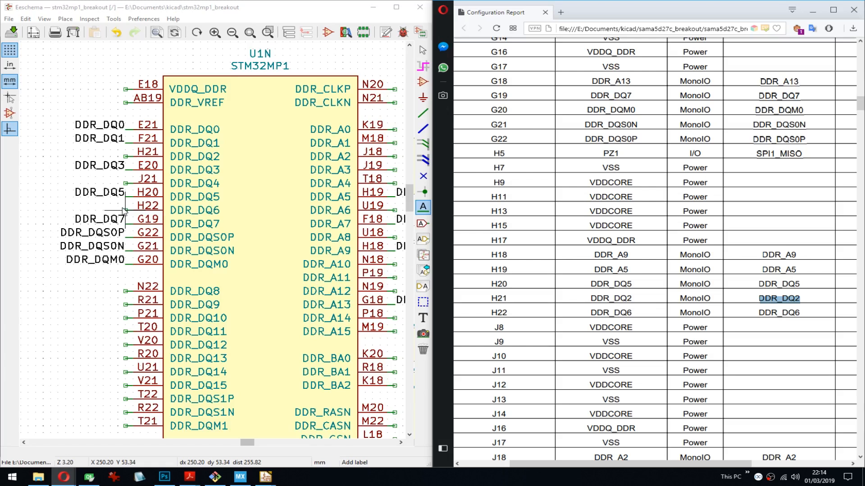
{"action": "left_click", "coordinate": [126, 156]}
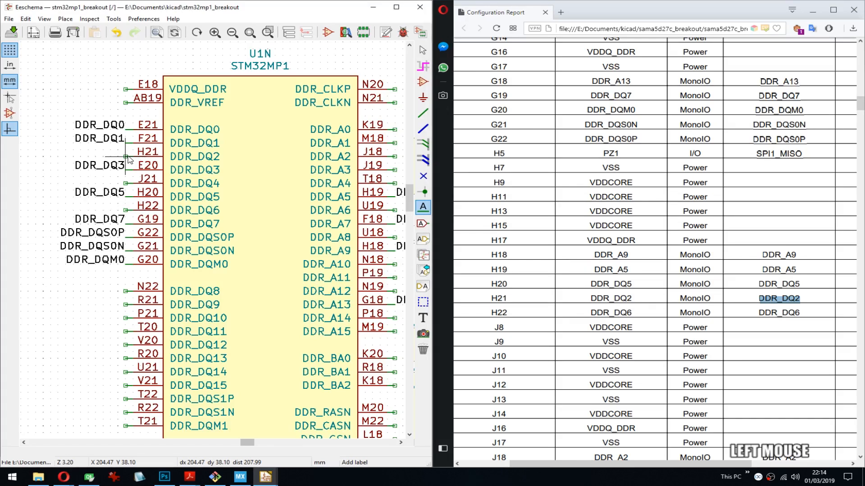
{"action": "key", "text": "ctrl+v"}
{"action": "key", "text": "shift+Return"}
{"action": "key", "text": "r"}
{"action": "key", "text": "r"}
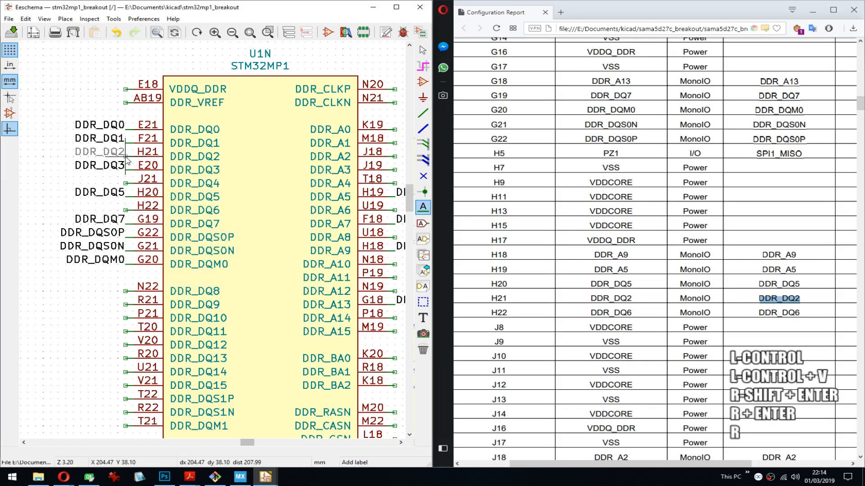
{"action": "key", "text": "Return"}
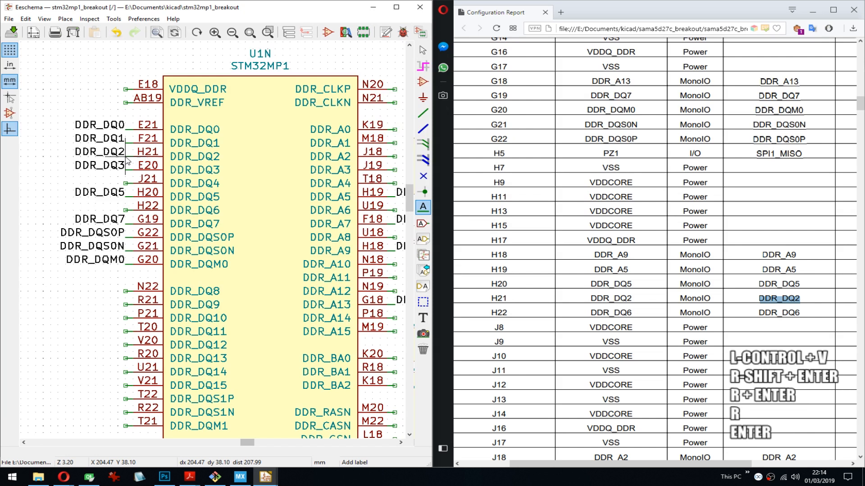
- Copy DDR_DQ6 from the report and place it as an outward-facing label on the DDR_DQ6 pin of U1N
{"action": "double_click", "coordinate": [792, 311]}
{"action": "key", "text": "ctrl+c"}
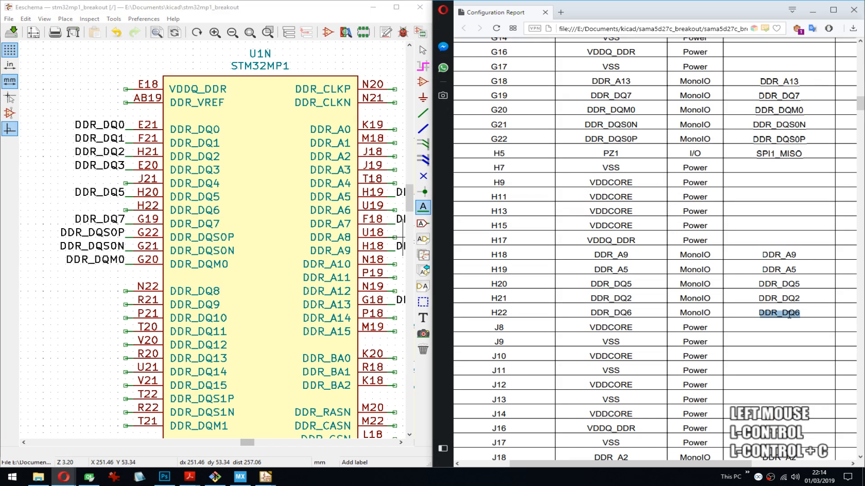
{"action": "left_click", "coordinate": [126, 211]}
{"action": "key", "text": "ctrl+v"}
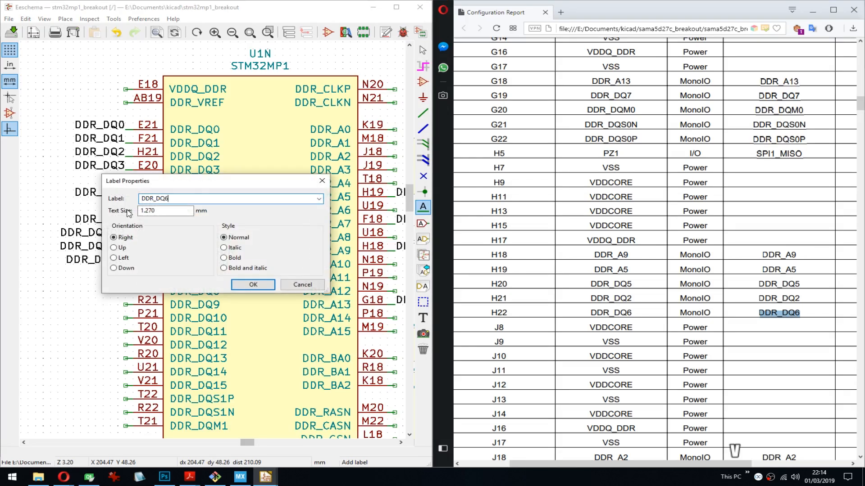
{"action": "key", "text": "Return"}
{"action": "key", "text": "r"}
{"action": "key", "text": "Return"}
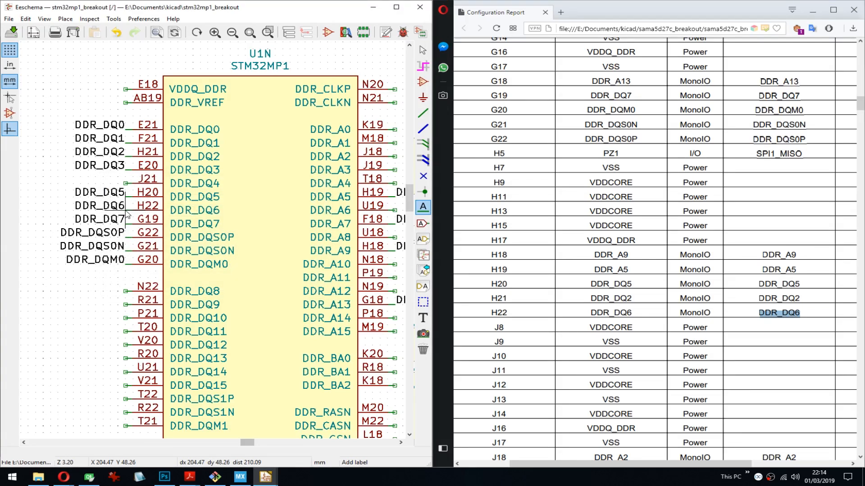
- Copy DDR_A2 from the report and place it as a label on the DDR_A2 pin (J18) of U1N
{"action": "left_click", "coordinate": [765, 349]}
{"action": "scroll", "coordinate": [767, 352], "scroll_direction": "down", "scroll_amount": 5}
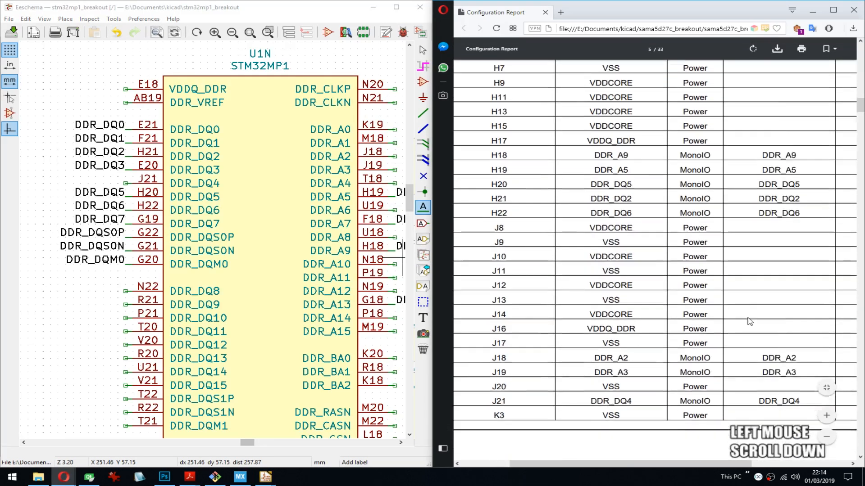
{"action": "double_click", "coordinate": [779, 226]}
{"action": "key", "text": "ctrl+c"}
{"action": "middle_click_drag", "start_coordinate": [304, 216], "coordinate": [240, 219]}
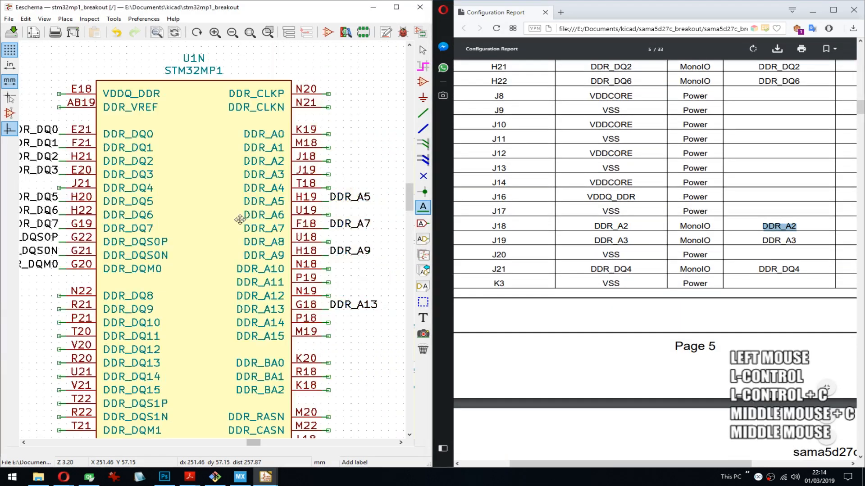
{"action": "middle_click_drag", "start_coordinate": [330, 215], "coordinate": [277, 194]}
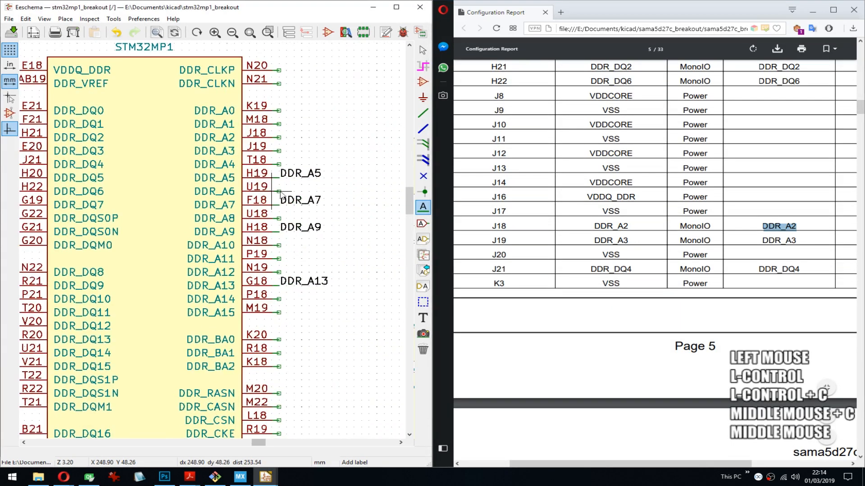
{"action": "left_click", "coordinate": [280, 138]}
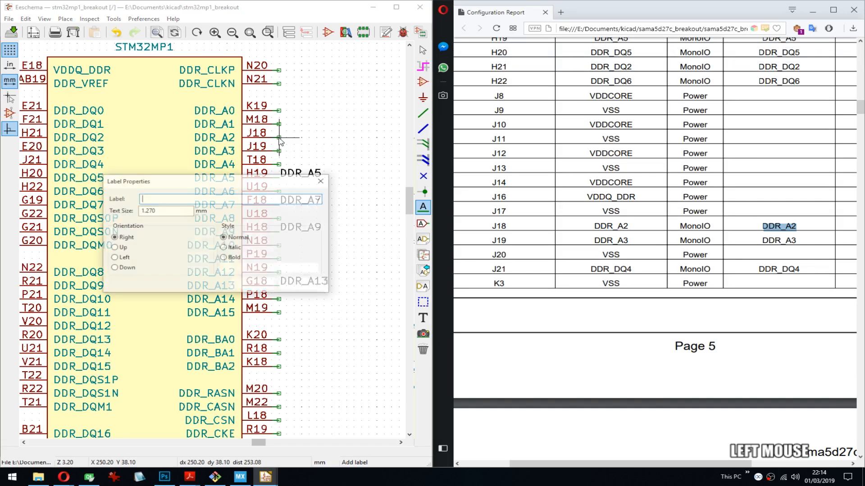
{"action": "key", "text": "ctrl+v"}
{"action": "key", "text": "Return"}
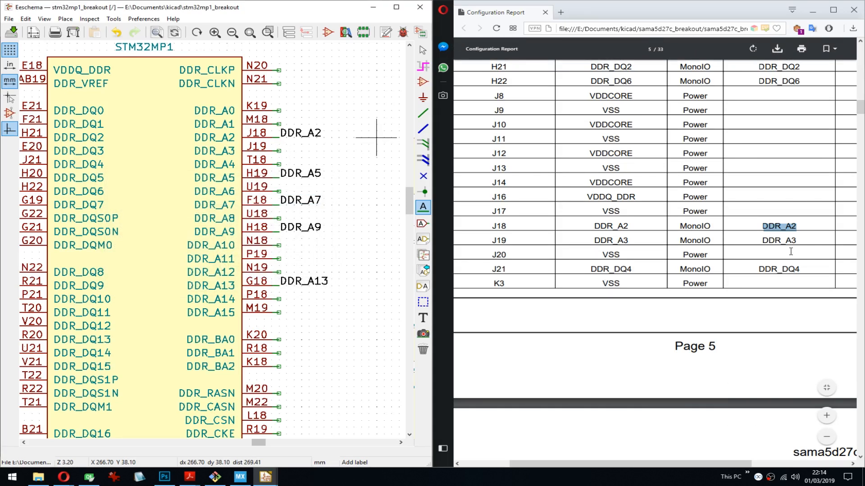
- Repeat the last label with its number incremented to put DDR_A3 on the DDR_A3 pin of U1N
{"action": "key", "text": "Insert"}
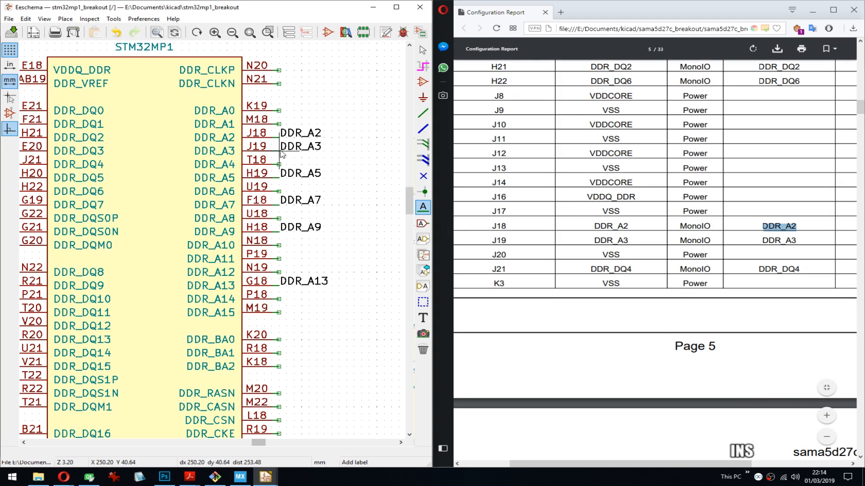
{"action": "left_click", "coordinate": [280, 154]}
{"action": "left_click", "coordinate": [322, 180]}
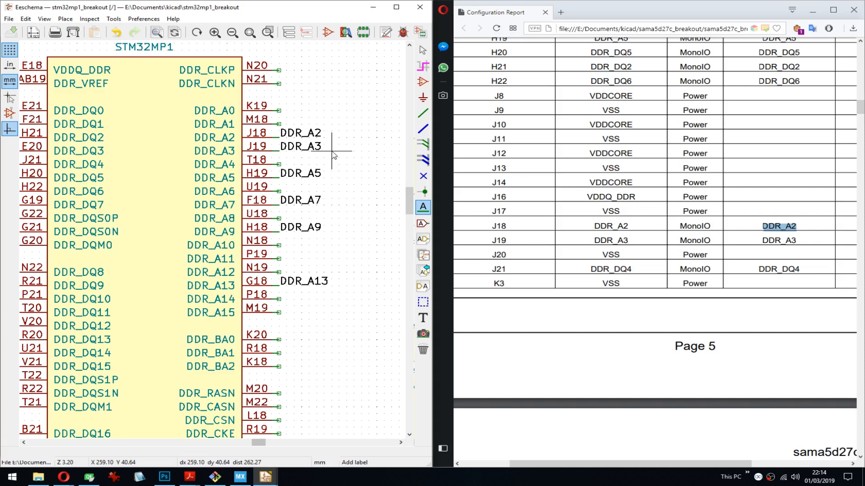
- Copy DDR_DQ4 from the report and place it as an outward-facing label on the DDR_DQ4 pin of U1N
{"action": "double_click", "coordinate": [788, 269]}
{"action": "key", "text": "ctrl+c"}
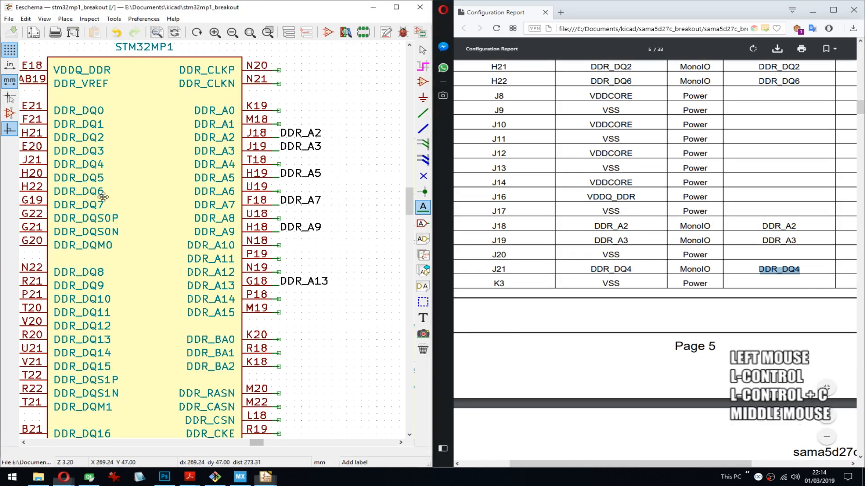
{"action": "middle_click_drag", "start_coordinate": [62, 199], "coordinate": [162, 203]}
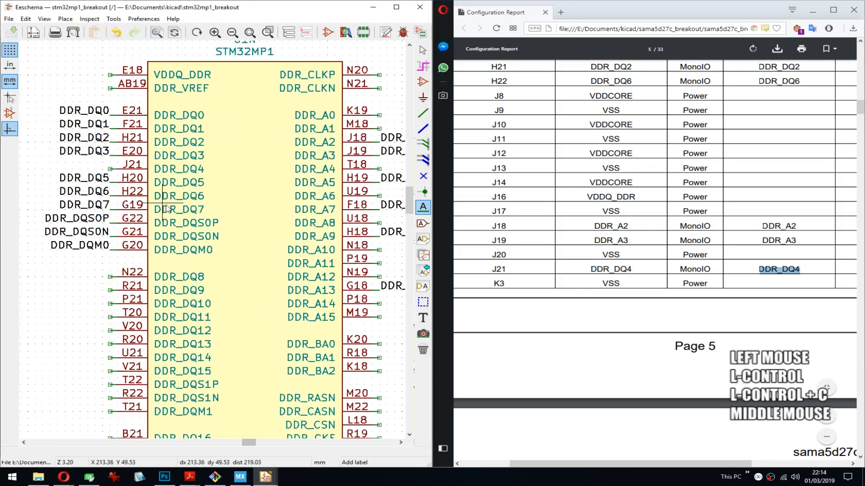
{"action": "left_click", "coordinate": [112, 172]}
{"action": "key", "text": "ctrl+v"}
{"action": "key", "text": "Return"}
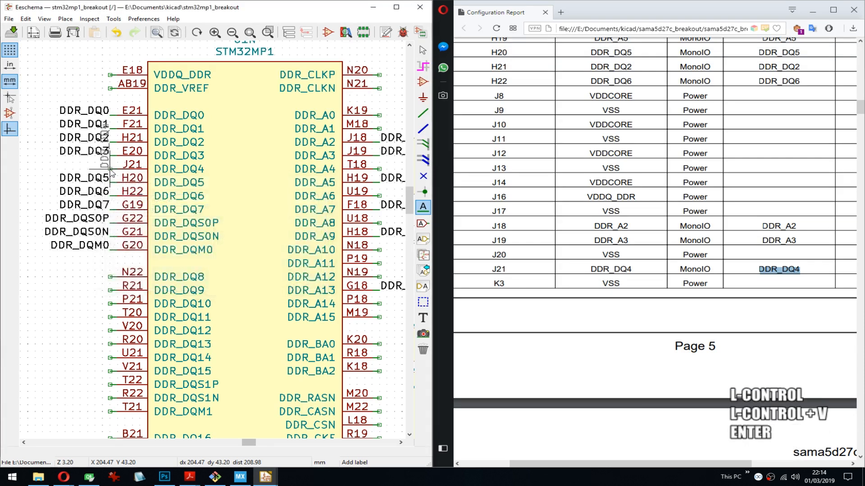
{"action": "key", "text": "r"}
{"action": "key", "text": "Return"}
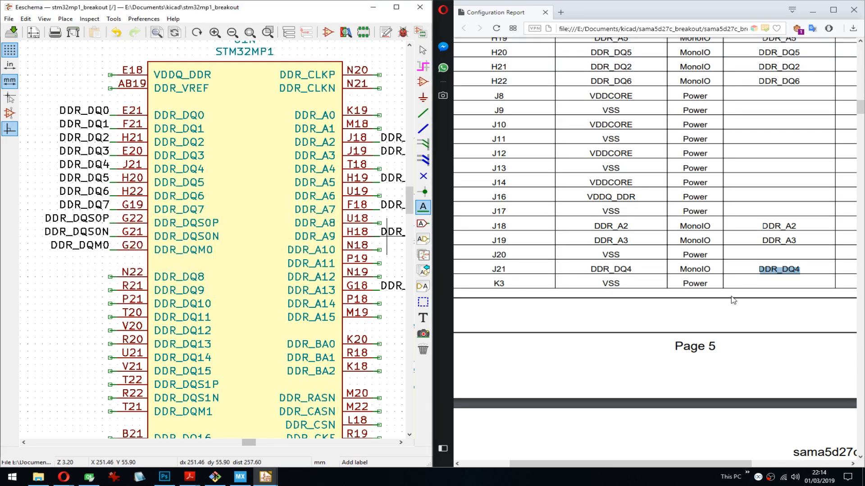
- Copy SPI1_MOSI from the K5 row of the report and place it as a label on the PZ2 pin of U1L
{"action": "left_click", "coordinate": [771, 313]}
{"action": "scroll", "coordinate": [770, 312], "scroll_direction": "down", "scroll_amount": 3}
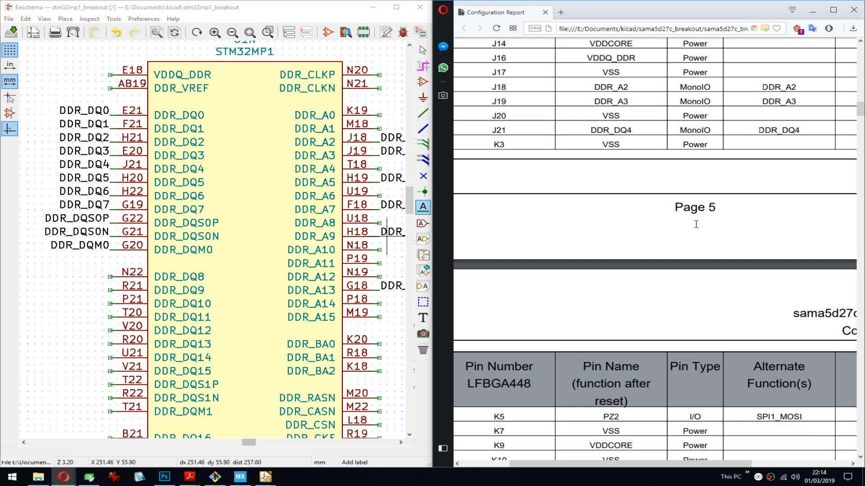
{"action": "scroll", "coordinate": [701, 223], "scroll_direction": "down", "scroll_amount": 3}
{"action": "scroll", "coordinate": [701, 224], "scroll_direction": "down", "scroll_amount": 2}
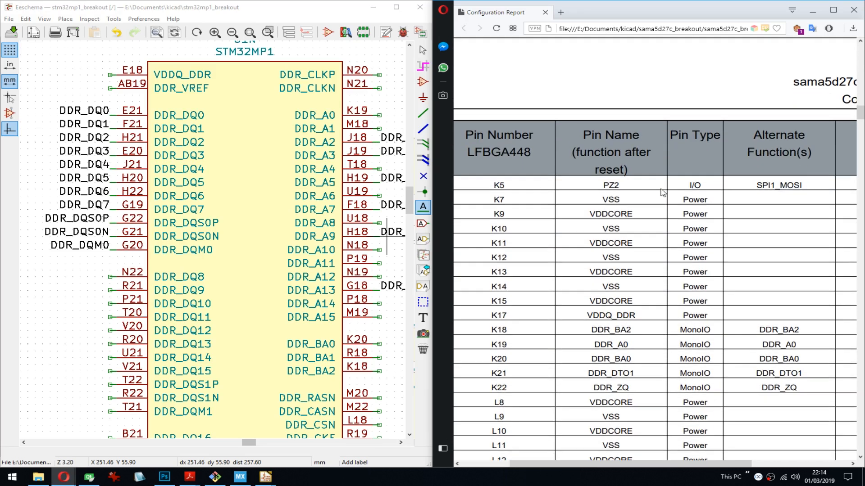
{"action": "double_click", "coordinate": [780, 186]}
{"action": "key", "text": "ctrl+c"}
{"action": "middle_click_drag", "start_coordinate": [288, 134], "coordinate": [132, 283]}
{"action": "scroll", "coordinate": [325, 171], "scroll_direction": "up", "scroll_amount": 2}
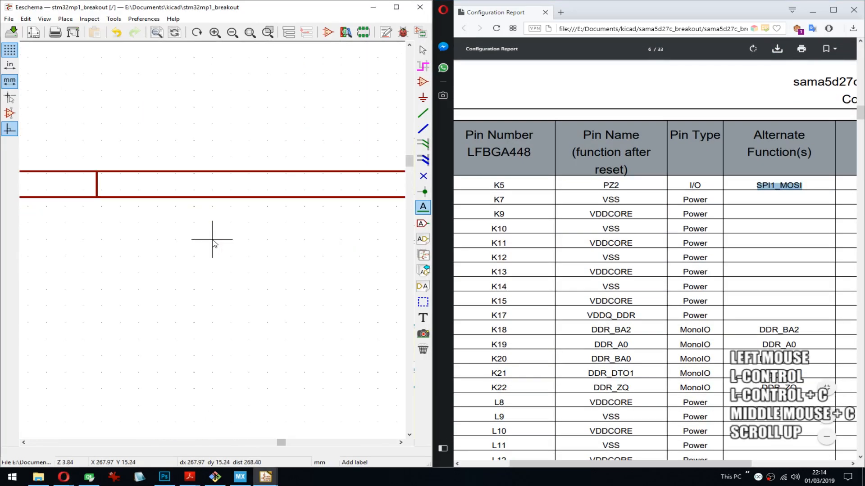
{"action": "scroll", "coordinate": [212, 240], "scroll_direction": "down", "scroll_amount": 3}
{"action": "middle_click_drag", "start_coordinate": [287, 155], "coordinate": [103, 306]}
{"action": "middle_click_drag", "start_coordinate": [375, 222], "coordinate": [50, 219]}
{"action": "middle_click_drag", "start_coordinate": [311, 260], "coordinate": [208, 249]}
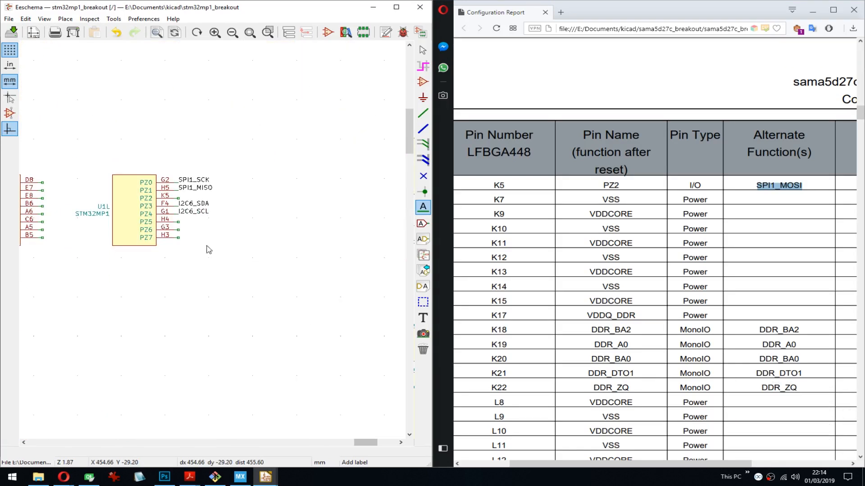
{"action": "middle_click_drag", "start_coordinate": [197, 218], "coordinate": [221, 214]}
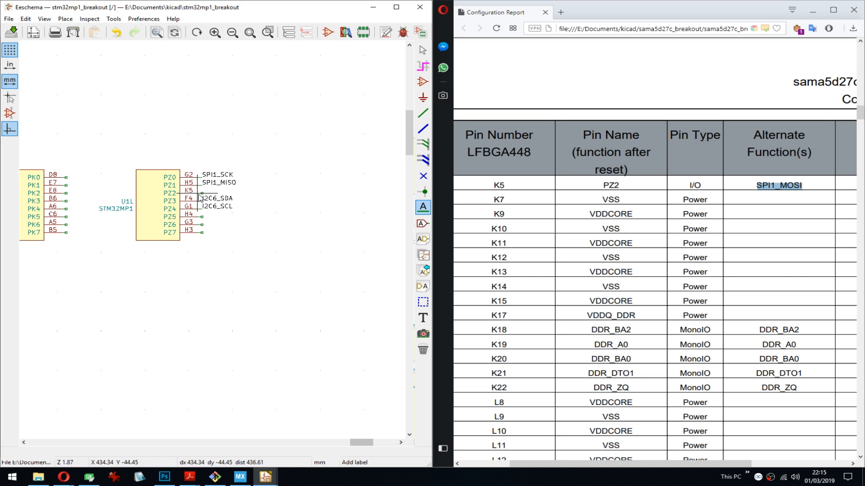
{"action": "scroll", "coordinate": [202, 194], "scroll_direction": "up", "scroll_amount": 1}
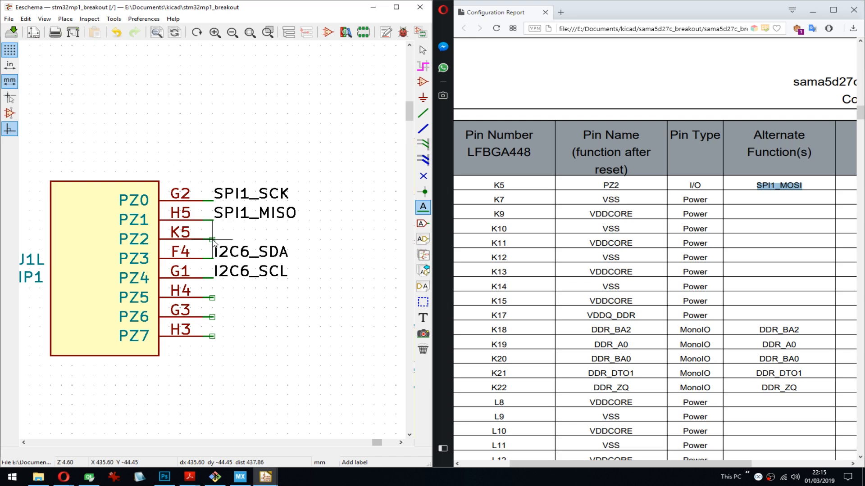
{"action": "left_click", "coordinate": [214, 242]}
{"action": "key", "text": "ctrl+v"}
{"action": "key", "text": "Return"}
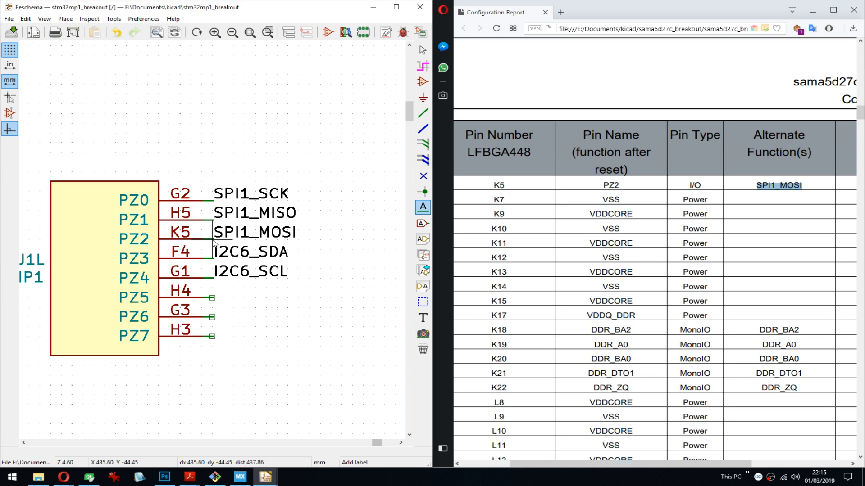
- Copy DDR_BA2 from the report and place it as a label on the DDR_BA2 pin (K18) of U1N
{"action": "double_click", "coordinate": [779, 330]}
{"action": "key", "text": "ctrl+c"}
{"action": "middle_click_drag", "start_coordinate": [287, 325], "coordinate": [269, 257]}
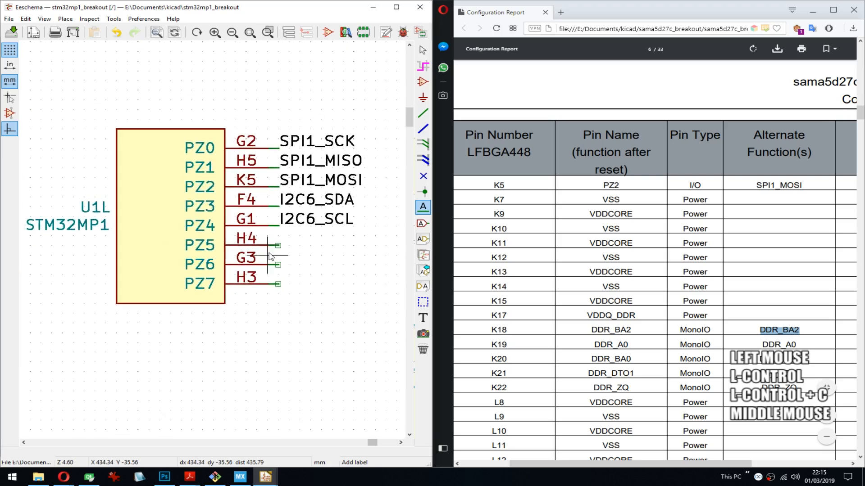
{"action": "scroll", "coordinate": [270, 257], "scroll_direction": "up", "scroll_amount": 1}
{"action": "scroll", "coordinate": [212, 242], "scroll_direction": "down", "scroll_amount": 4}
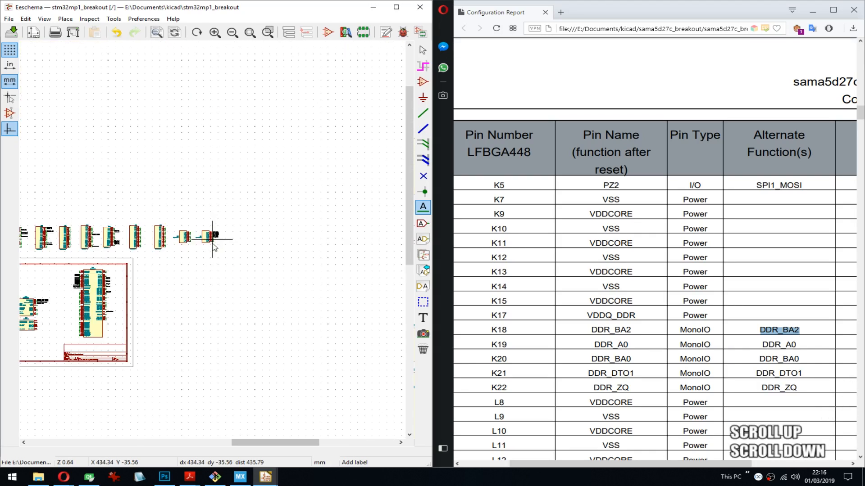
{"action": "middle_click_drag", "start_coordinate": [212, 242], "coordinate": [246, 232]}
{"action": "scroll", "coordinate": [265, 251], "scroll_direction": "up", "scroll_amount": 3}
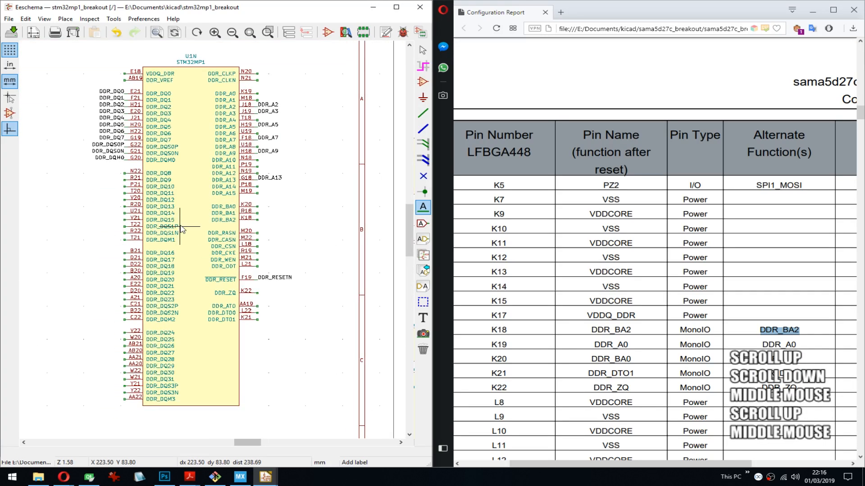
{"action": "scroll", "coordinate": [254, 231], "scroll_direction": "up", "scroll_amount": 3}
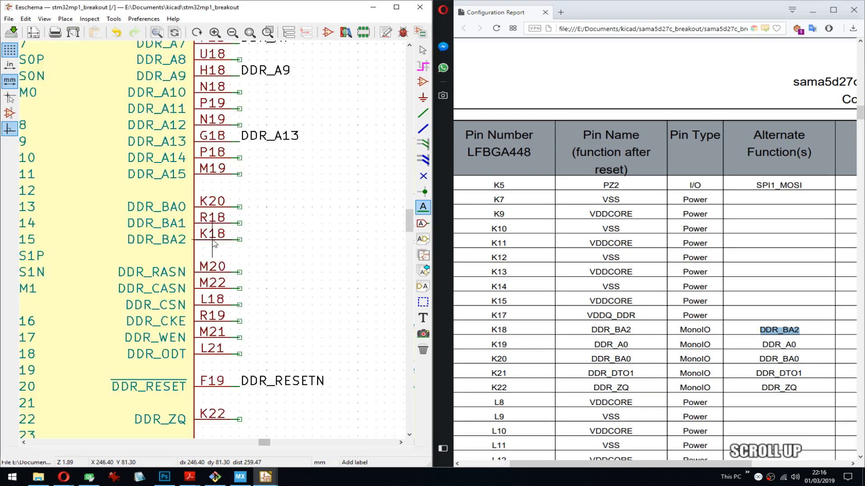
{"action": "left_click", "coordinate": [241, 238]}
{"action": "key", "text": "ctrl+v"}
{"action": "key", "text": "Return"}
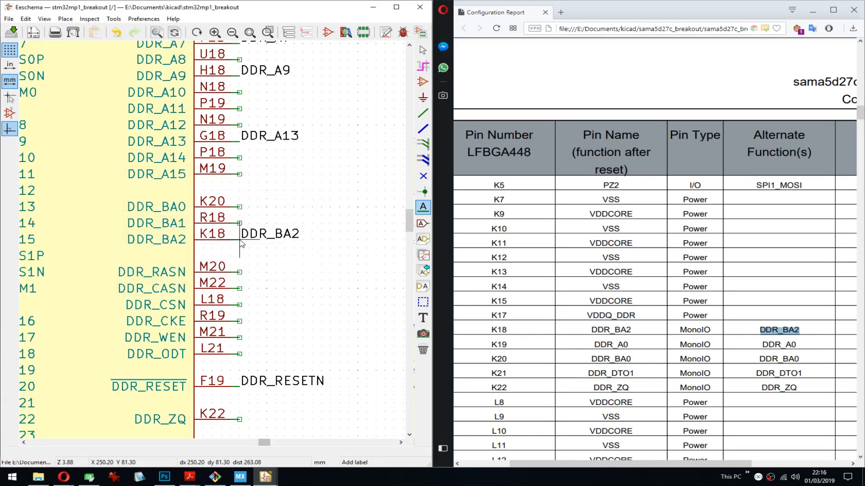
- Copy DDR_BA0 from the report and place it as a label on the DDR_BA0 pin (K20) of U1N
{"action": "double_click", "coordinate": [779, 359]}
{"action": "key", "text": "ctrl+c"}
{"action": "left_click", "coordinate": [241, 209]}
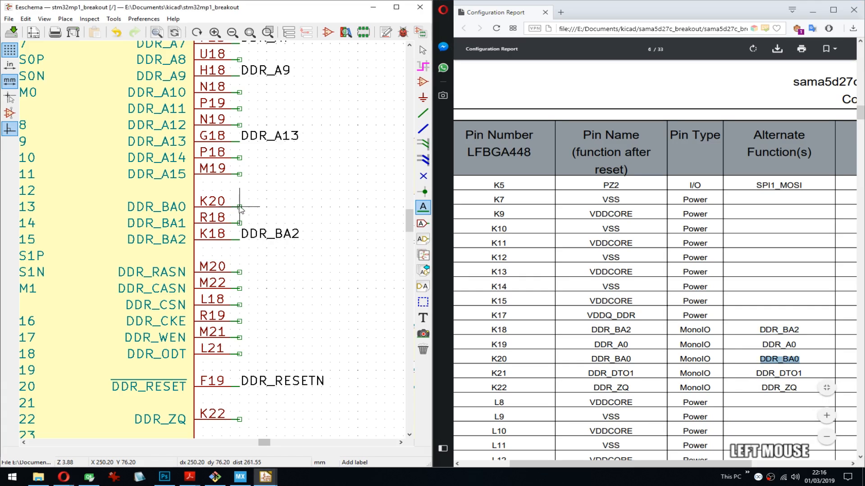
{"action": "key", "text": "ctrl+v"}
{"action": "key", "text": "Return"}
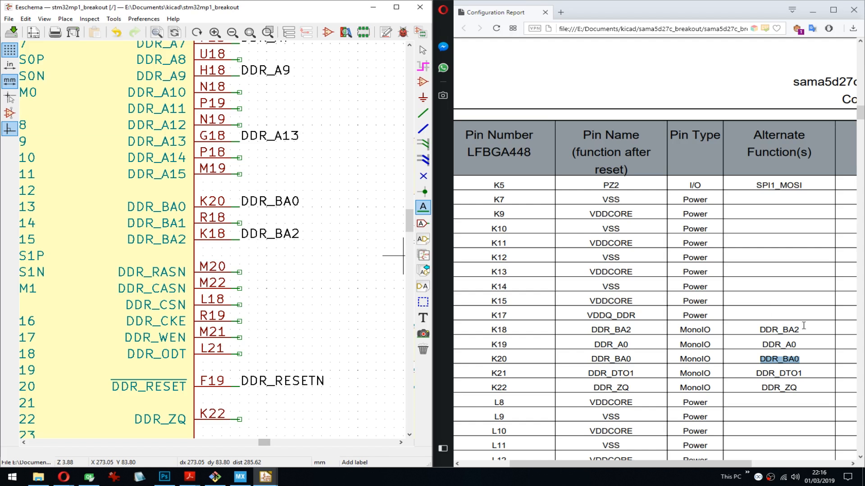
- Copy DDR_A0 from the report and place it as a label on the DDR_A0 pin (K19) of U1N
{"action": "double_click", "coordinate": [779, 345]}
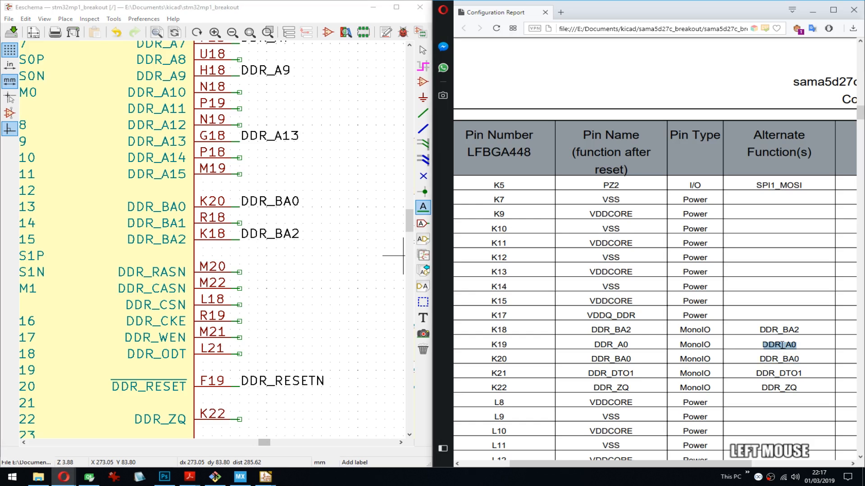
{"action": "key", "text": "ctrl+c"}
{"action": "middle_click", "coordinate": [315, 229]}
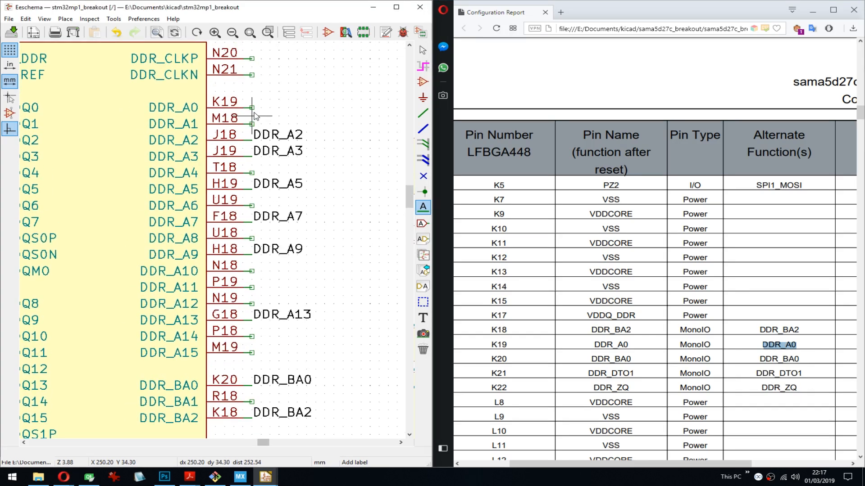
{"action": "left_click", "coordinate": [257, 109]}
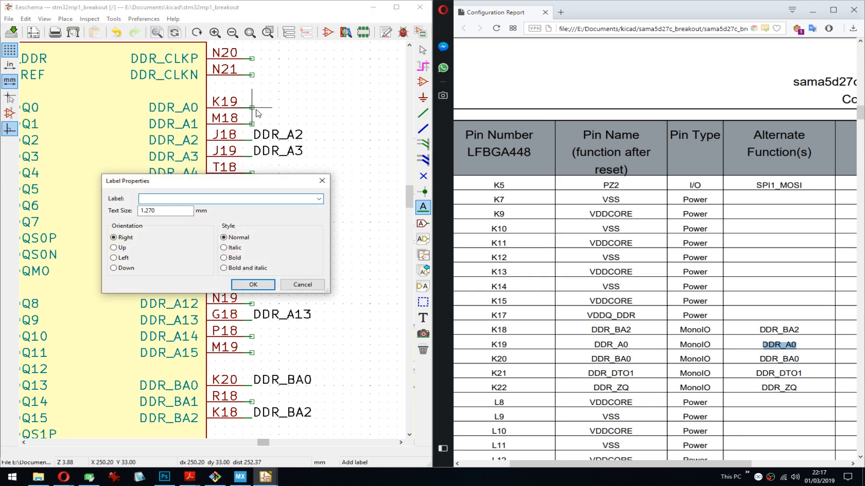
{"action": "key", "text": "ctrl+v"}
{"action": "key", "text": "Return"}
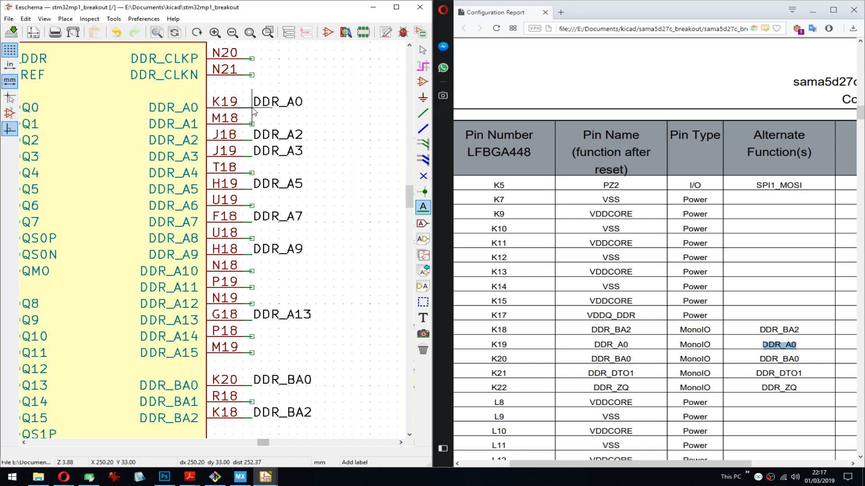
- Copy DDR_DTO1 from the report and place it as a label on the DDR_DTO1 pin (K21) of U1N
{"action": "left_click", "coordinate": [766, 311]}
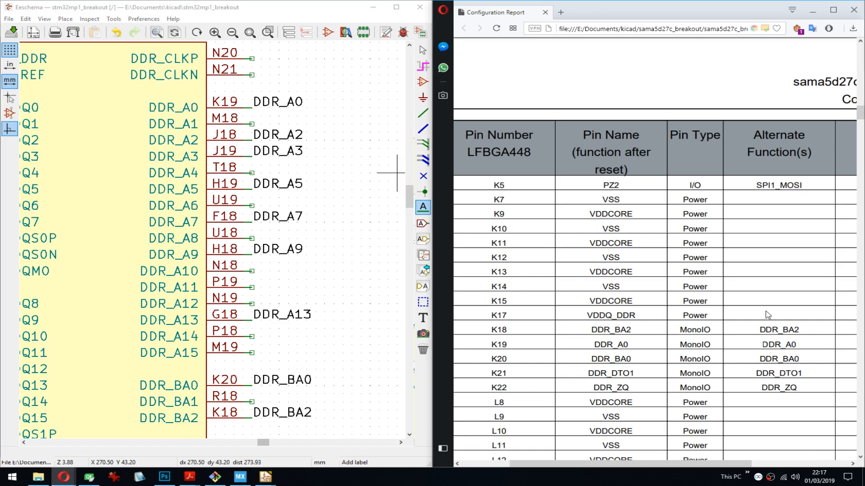
{"action": "scroll", "coordinate": [768, 315], "scroll_direction": "down", "scroll_amount": 2}
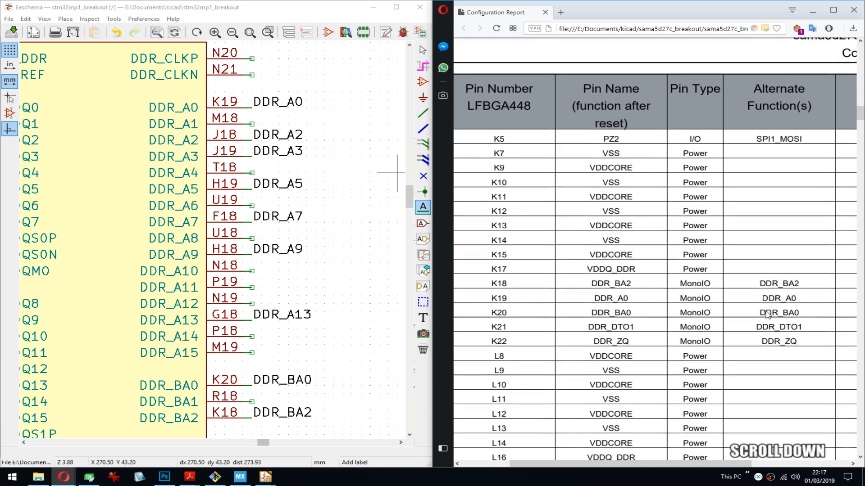
{"action": "double_click", "coordinate": [786, 283]}
{"action": "key", "text": "ctrl+c"}
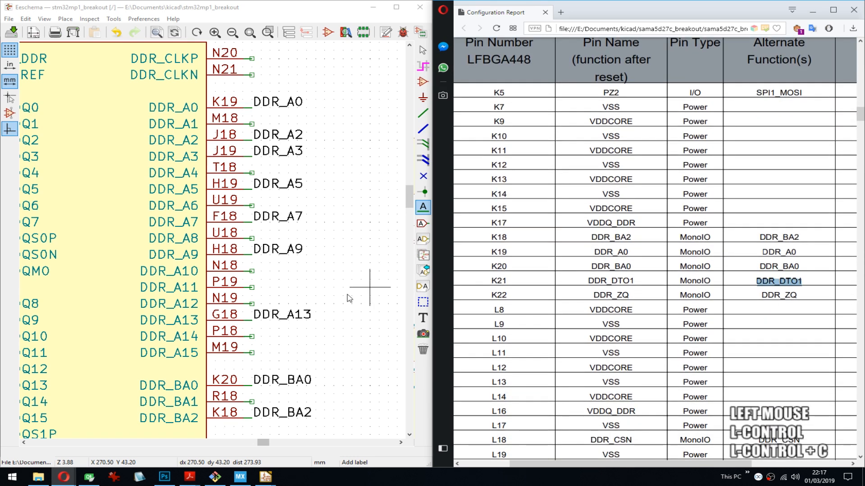
{"action": "middle_click_drag", "start_coordinate": [292, 232], "coordinate": [312, 123]}
{"action": "middle_click_drag", "start_coordinate": [284, 278], "coordinate": [273, 178]}
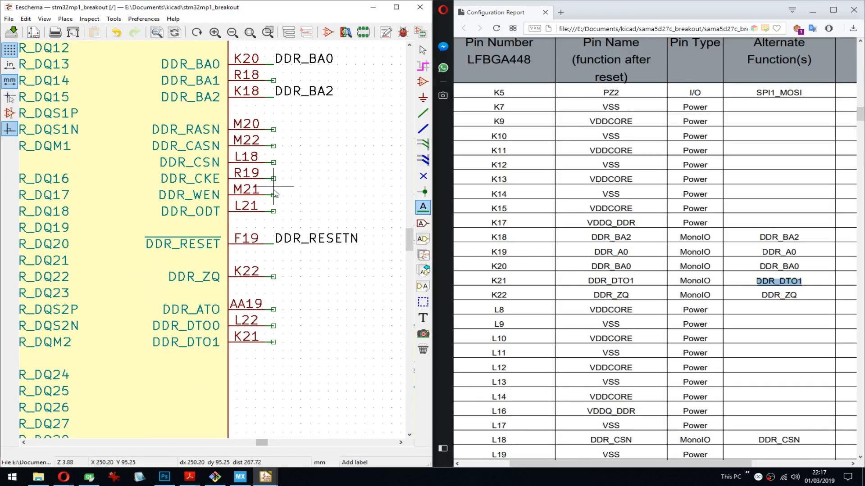
{"action": "left_click", "coordinate": [275, 326]}
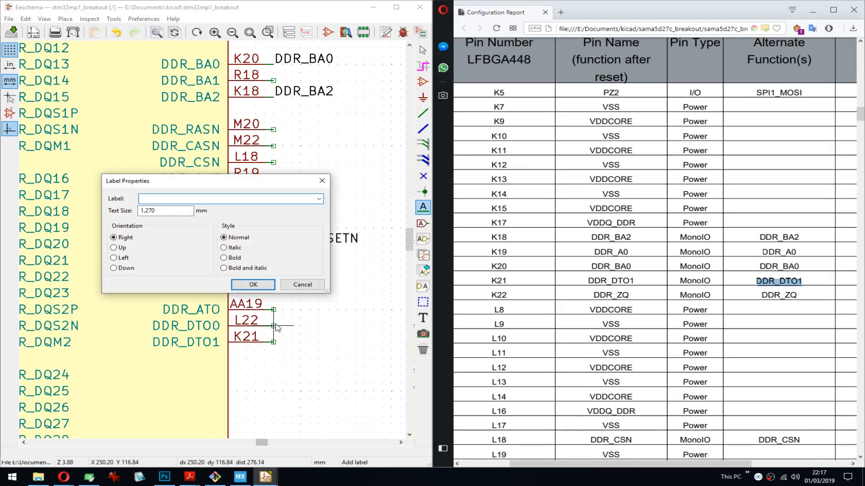
{"action": "key", "text": "Escape"}
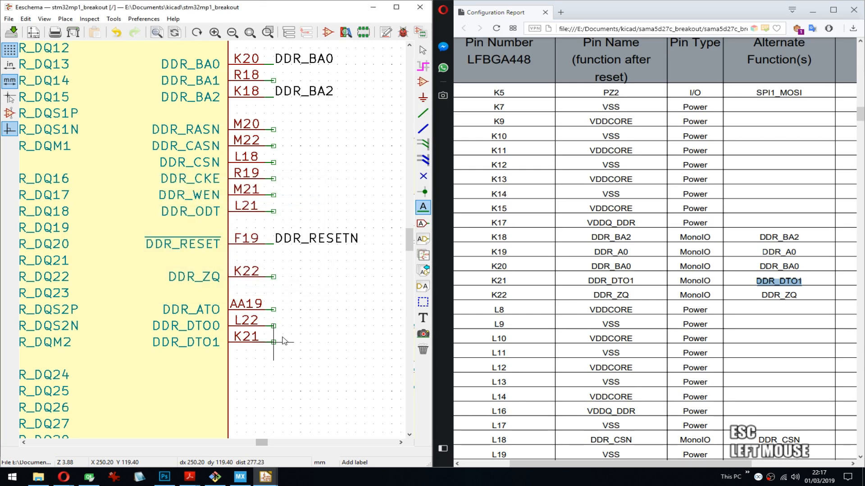
{"action": "left_click", "coordinate": [284, 341]}
{"action": "key", "text": "ctrl+v"}
{"action": "key", "text": "Return"}
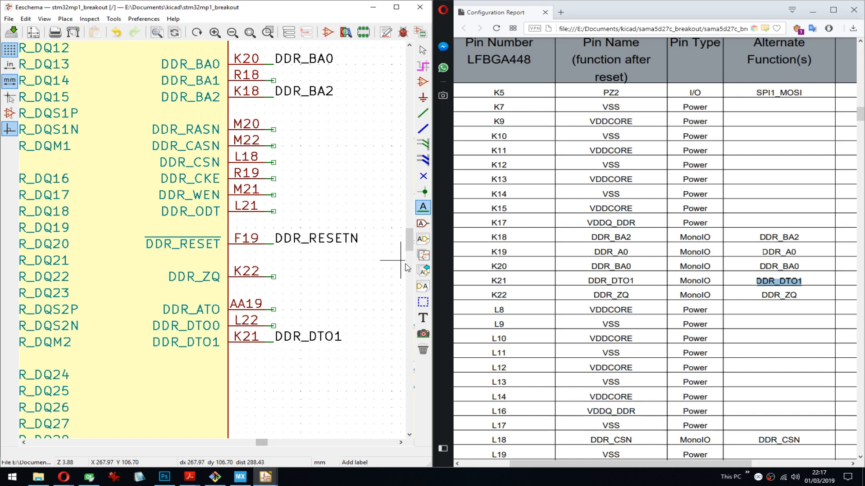
- Copy DDR_ZQ from the report, place it as a label on the DDR_ZQ pin (K22) of U1N and save the schematic
{"action": "double_click", "coordinate": [786, 296]}
{"action": "key", "text": "ctrl+c"}
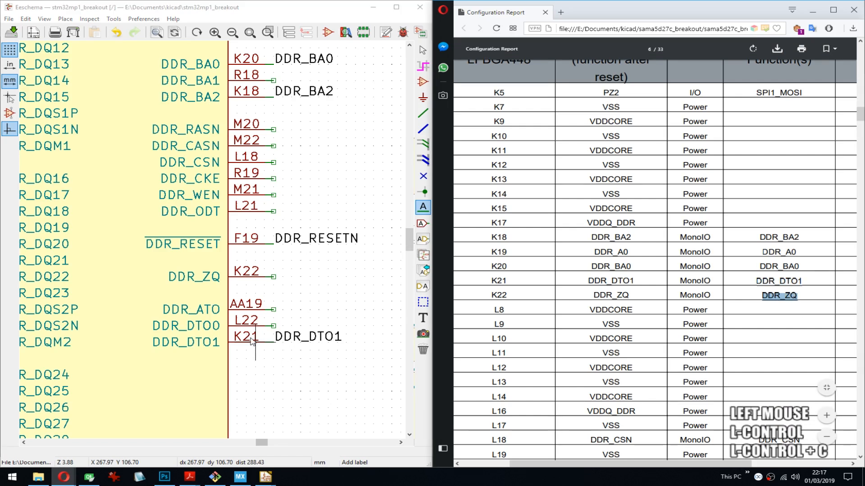
{"action": "left_click", "coordinate": [273, 277]}
{"action": "key", "text": "ctrl+v"}
{"action": "key", "text": "Return"}
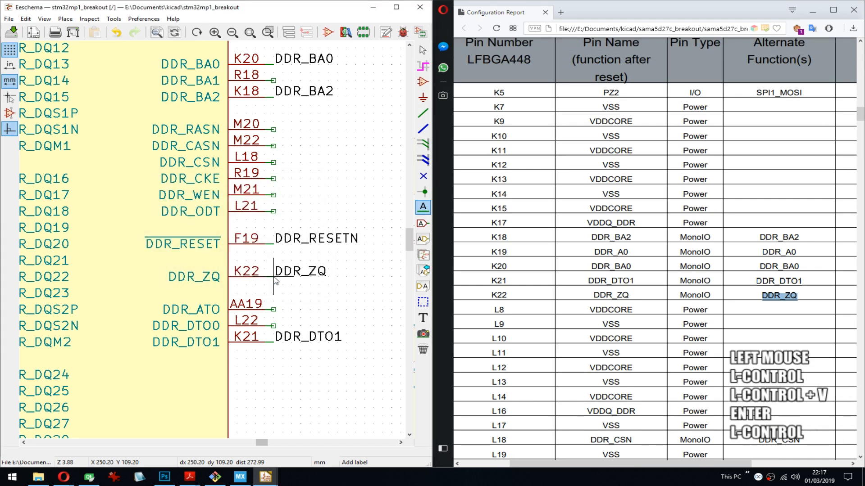
{"action": "key", "text": "ctrl+s"}
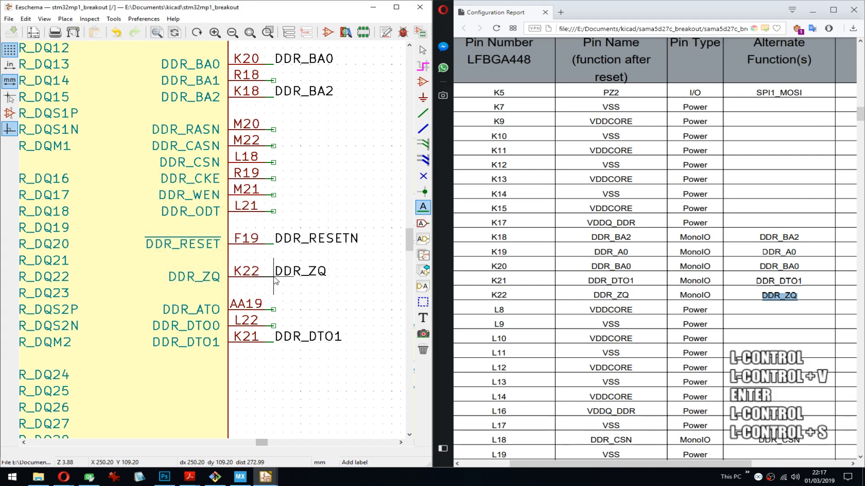
- Copy DDR_CSN from the report, place it as a label on the DDR_CSN pin (L18) of U1N and save the schematic
{"action": "left_click", "coordinate": [762, 309]}
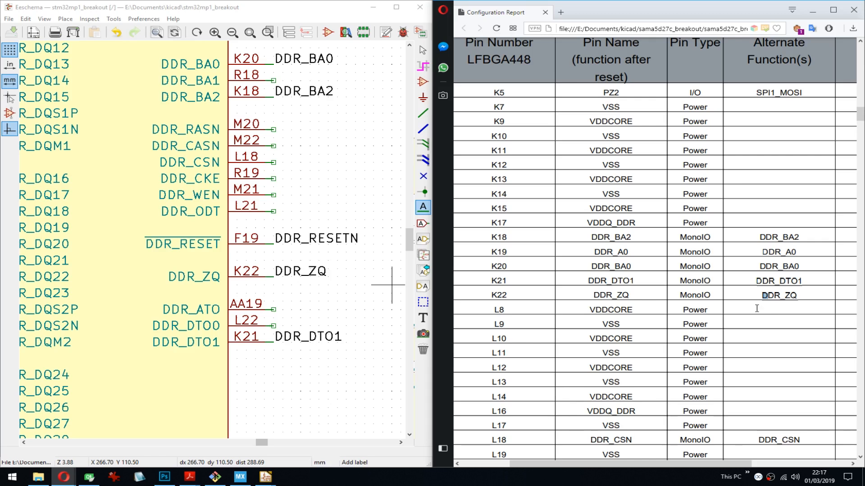
{"action": "middle_click_drag", "start_coordinate": [174, 212], "coordinate": [185, 207]}
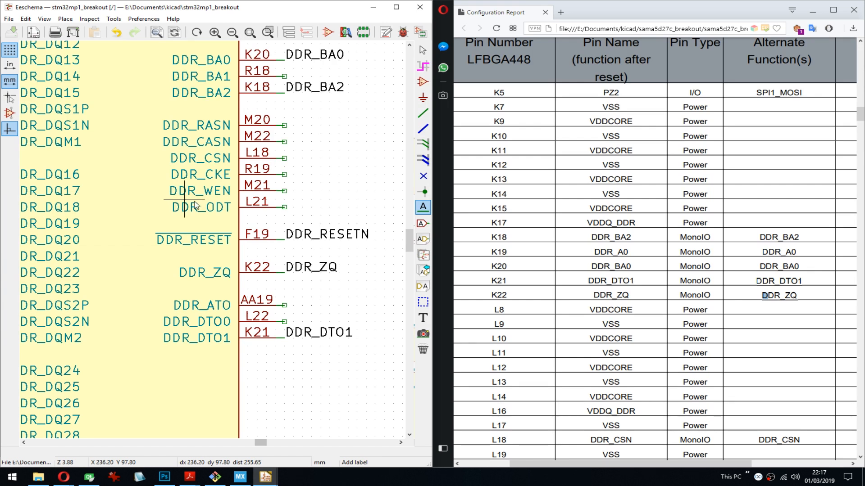
{"action": "left_click", "coordinate": [781, 304]}
{"action": "scroll", "coordinate": [786, 299], "scroll_direction": "down", "scroll_amount": 3}
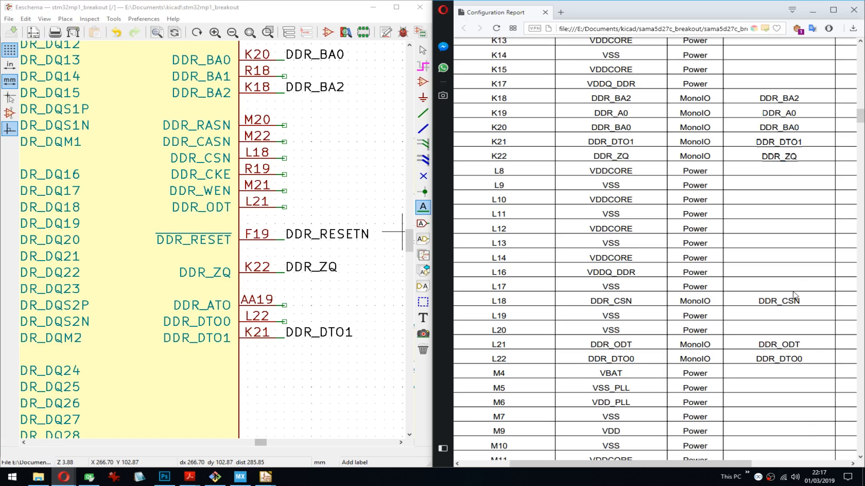
{"action": "double_click", "coordinate": [783, 304]}
{"action": "key", "text": "ctrl+c"}
{"action": "middle_click_drag", "start_coordinate": [300, 226], "coordinate": [288, 259]}
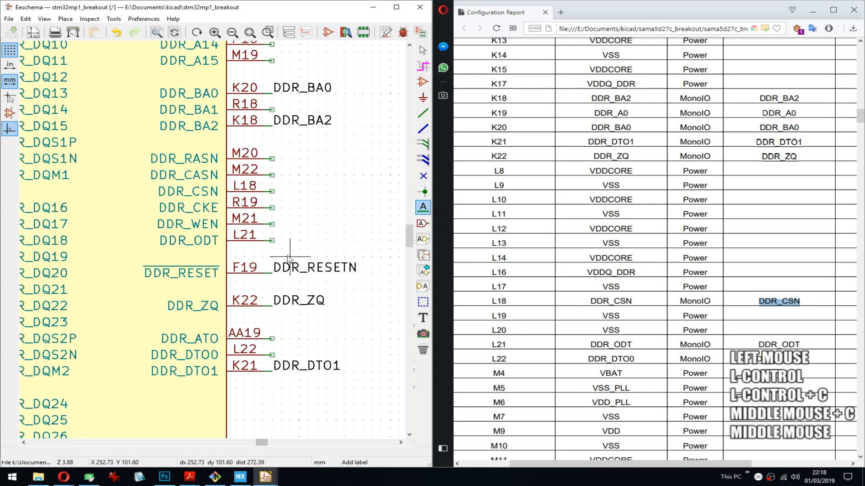
{"action": "left_click", "coordinate": [272, 192]}
{"action": "key", "text": "ctrl+v"}
{"action": "key", "text": "Return"}
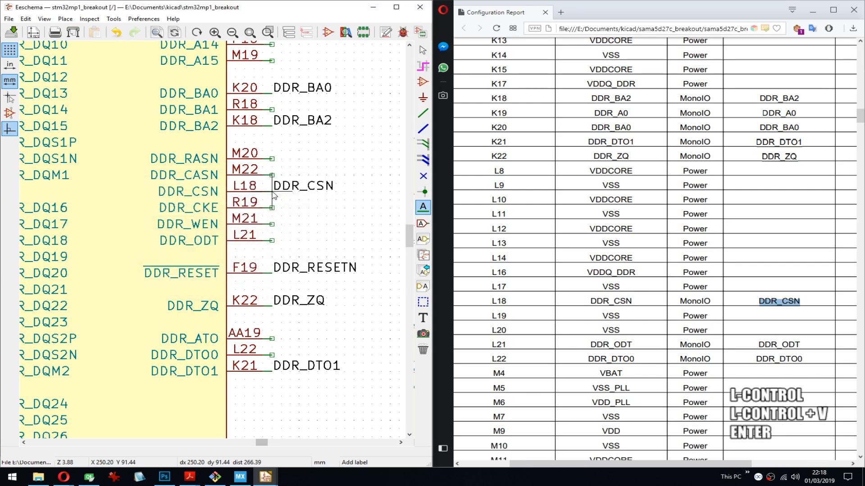
{"action": "key", "text": "ctrl+s"}
- Copy DDR_ODT from the report and place it as a label on the DDR_ODT pin (L21) of U1N
{"action": "double_click", "coordinate": [779, 345]}
{"action": "key", "text": "ctrl+c"}
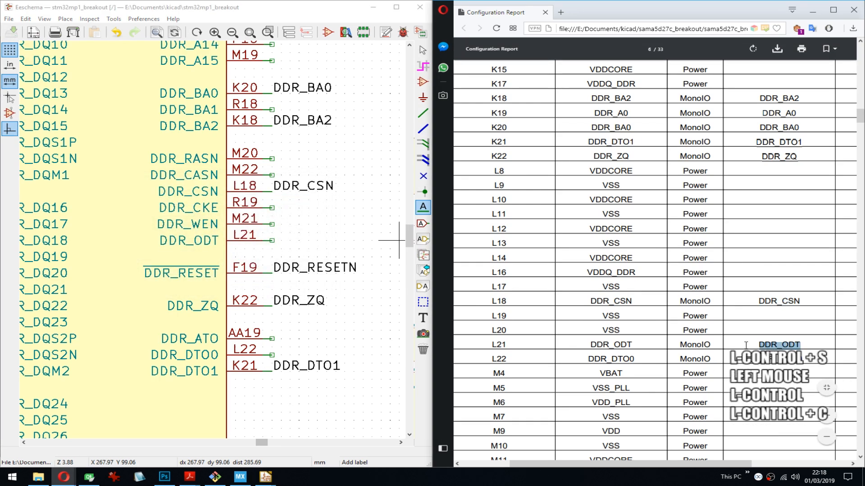
{"action": "left_click", "coordinate": [272, 356]}
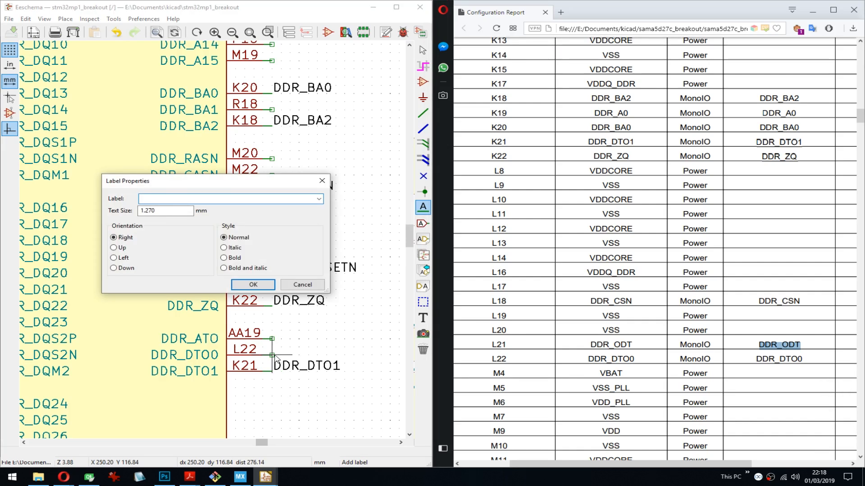
{"action": "key", "text": "Escape"}
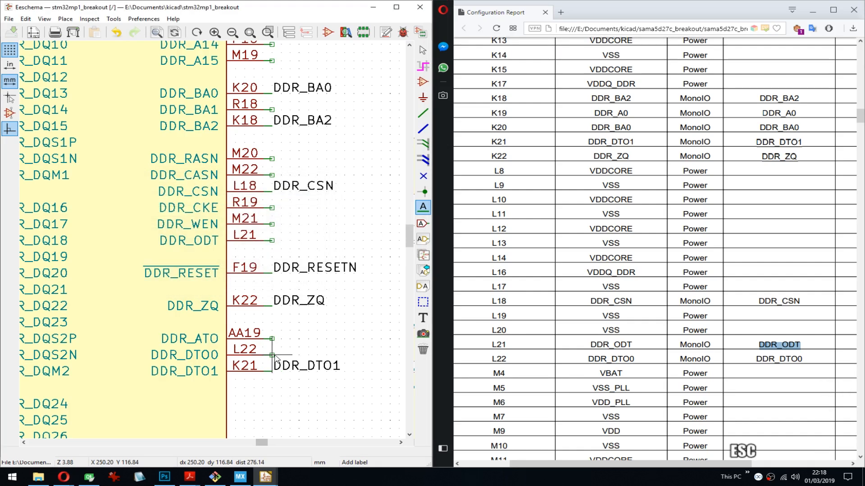
{"action": "left_click", "coordinate": [274, 242]}
{"action": "key", "text": "ctrl+v"}
{"action": "key", "text": "Return"}
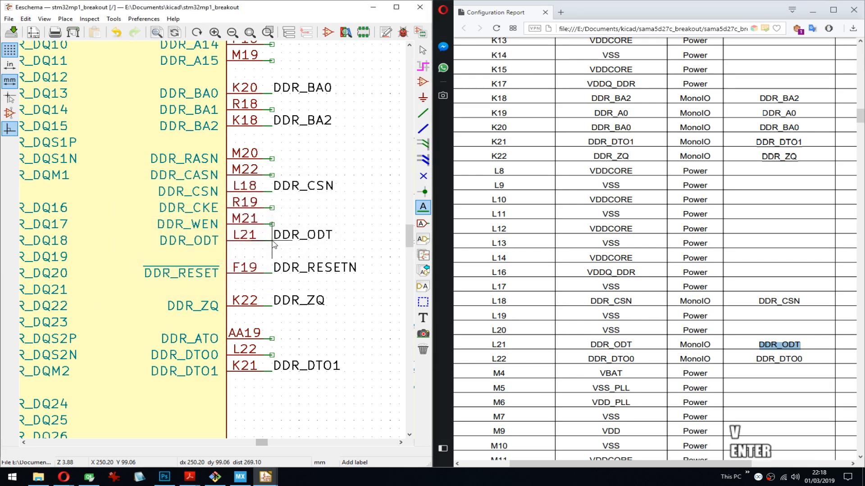
- Copy DDR_DTO0 from the report, place it as a label on the DDR_DTO0 pin (L22) of U1N and save the schematic
{"action": "double_click", "coordinate": [780, 359]}
{"action": "key", "text": "ctrl+c"}
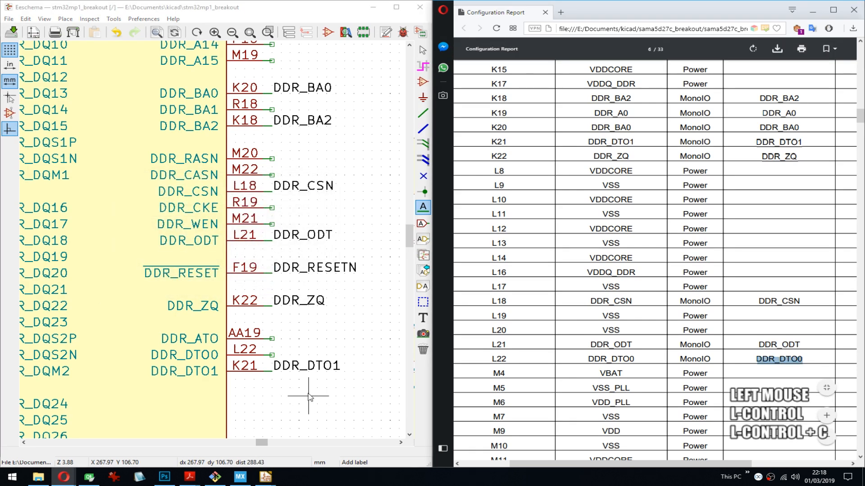
{"action": "left_click", "coordinate": [273, 355]}
{"action": "key", "text": "ctrl+v"}
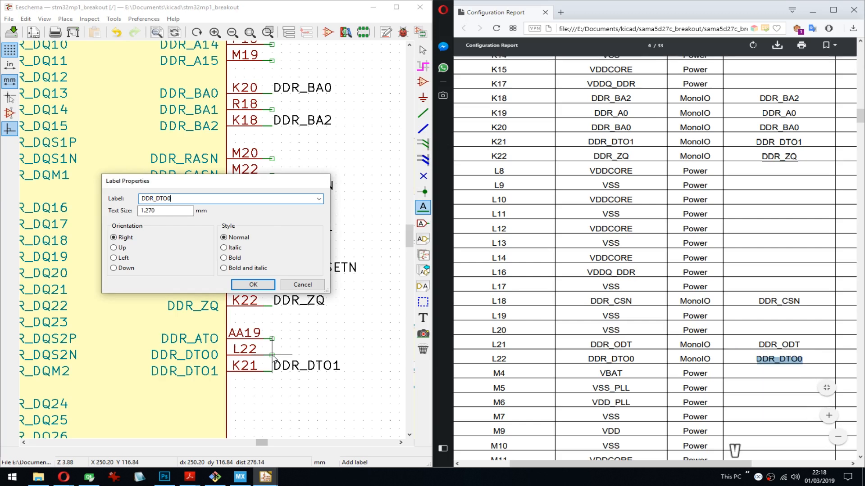
{"action": "key", "text": "Return"}
{"action": "key", "text": "ctrl+s"}
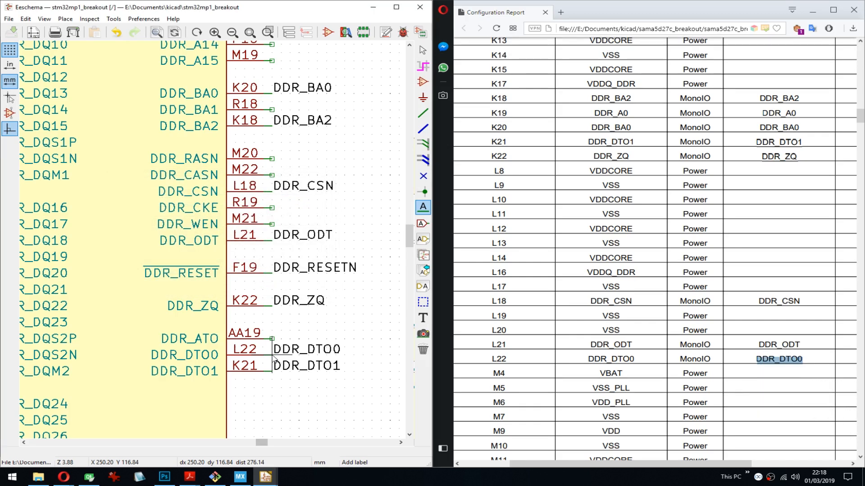
- Copy DDR_A1 from the report's next page and place it as a label on the DDR_A1 pin (M18) of U1N
{"action": "scroll", "coordinate": [750, 343], "scroll_direction": "down", "scroll_amount": 15}
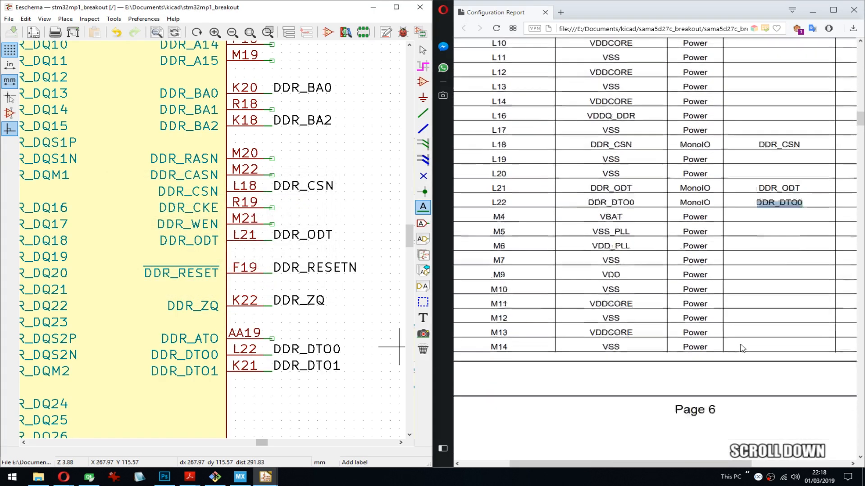
{"action": "scroll", "coordinate": [774, 282], "scroll_direction": "down", "scroll_amount": 5}
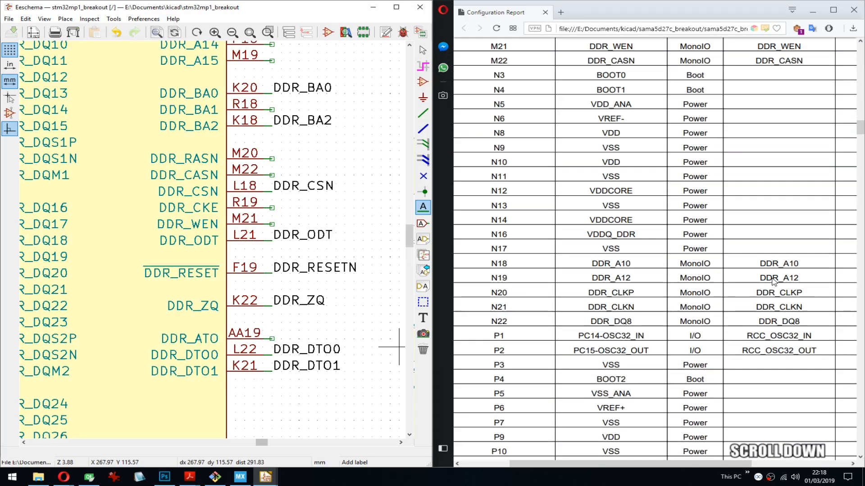
{"action": "scroll", "coordinate": [766, 226], "scroll_direction": "up", "scroll_amount": 6}
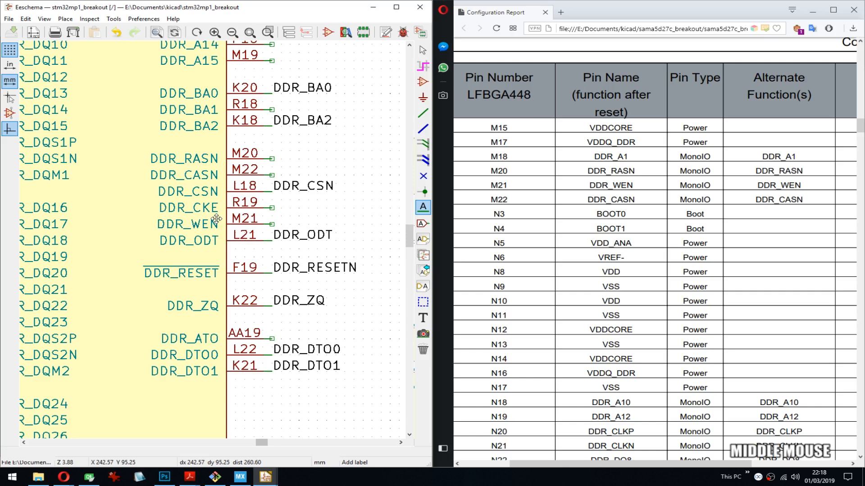
{"action": "middle_click_drag", "start_coordinate": [214, 220], "coordinate": [190, 262]}
{"action": "middle_click_drag", "start_coordinate": [206, 45], "coordinate": [215, 329]}
{"action": "double_click", "coordinate": [779, 156]}
{"action": "key", "text": "ctrl+c"}
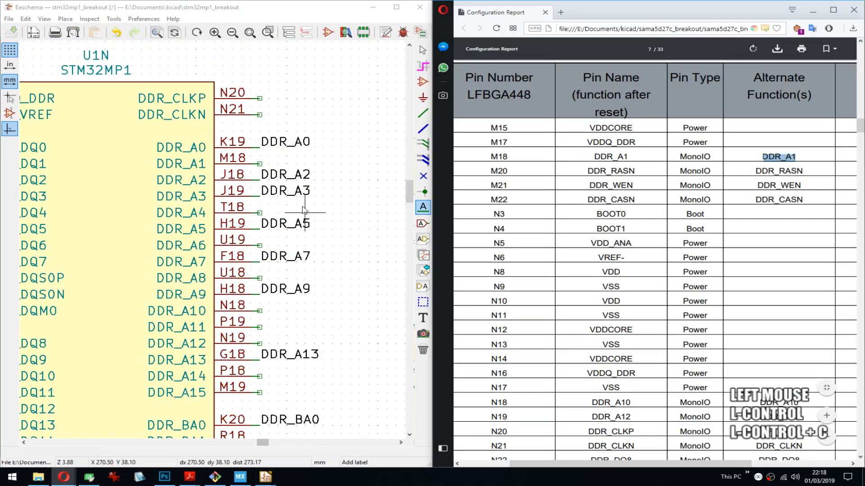
{"action": "left_click", "coordinate": [264, 171]}
{"action": "key", "text": "ctrl+v"}
{"action": "key", "text": "Return"}
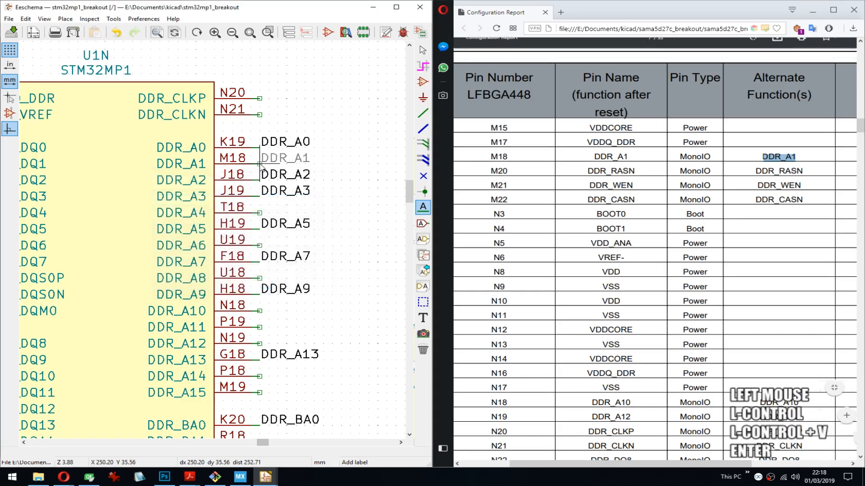
- Copy DDR_RASN from the report and place it as a label on the DDR_RASN pin (M20) of U1N
{"action": "double_click", "coordinate": [779, 171]}
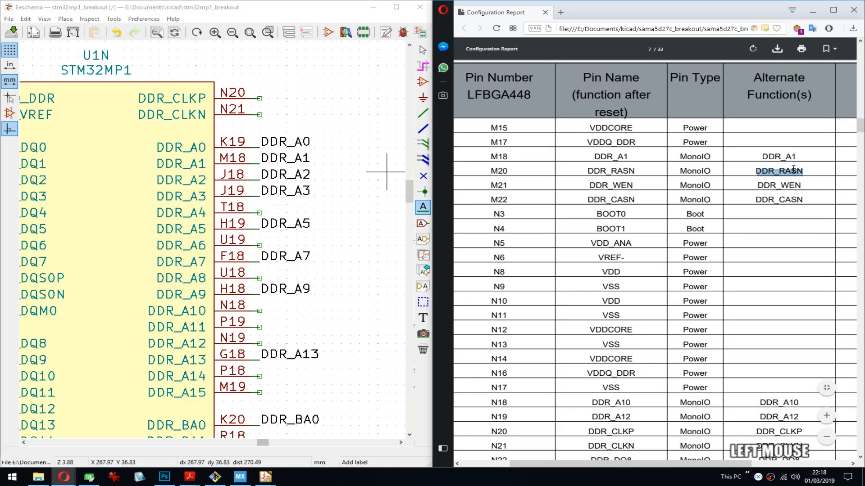
{"action": "key", "text": "ctrl+c"}
{"action": "middle_click_drag", "start_coordinate": [269, 304], "coordinate": [271, 120]}
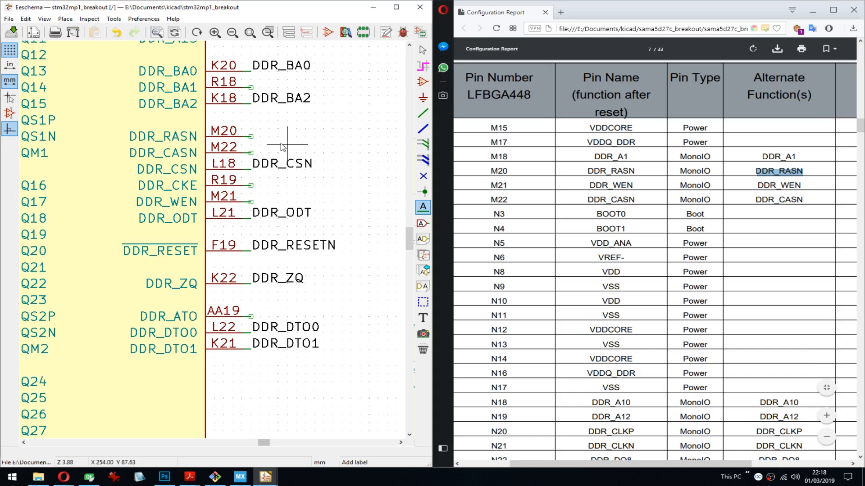
{"action": "left_click", "coordinate": [250, 136]}
{"action": "key", "text": "Return"}
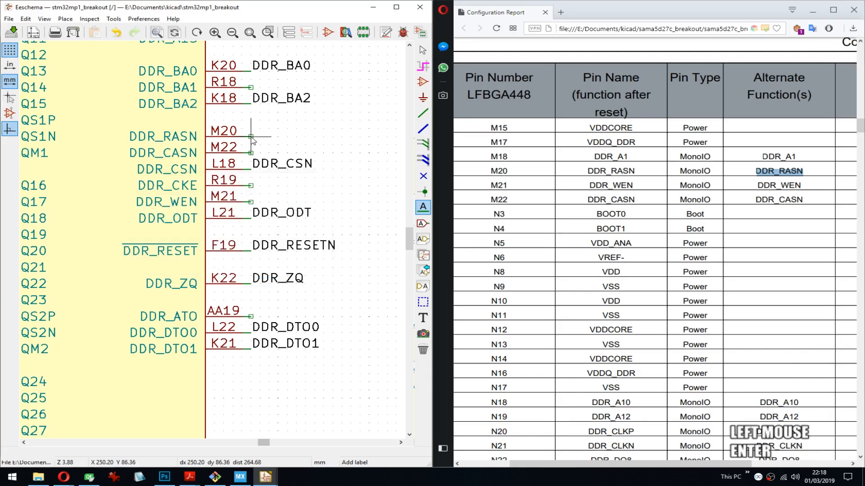
{"action": "key", "text": "ctrl+v"}
{"action": "key", "text": "l"}
{"action": "key", "text": "ctrl+v"}
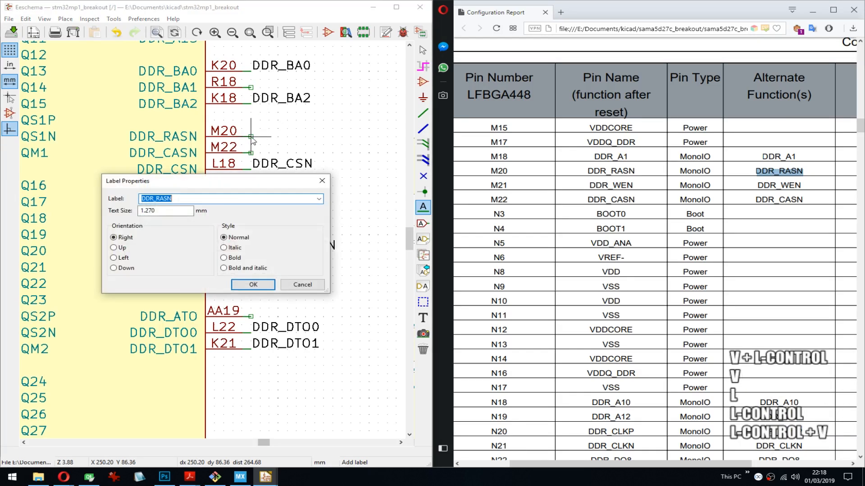
{"action": "key", "text": "Return"}
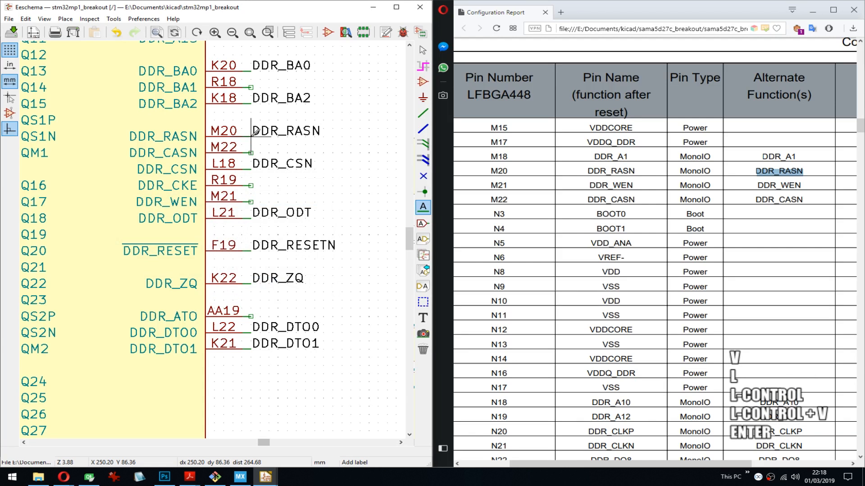
- Copy DDR_WEN from the report, place it as a label on the DDR_WEN pin (M21) of U1N and save the schematic
{"action": "double_click", "coordinate": [779, 186]}
{"action": "key", "text": "ctrl+c"}
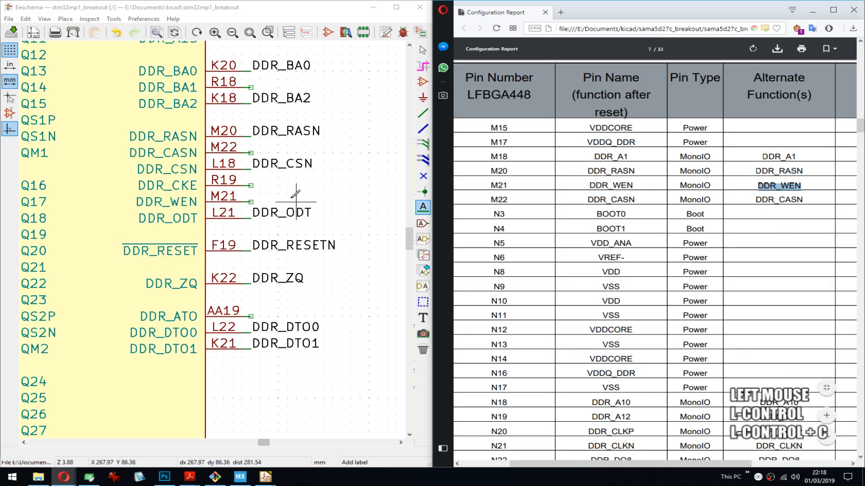
{"action": "left_click", "coordinate": [256, 201]}
{"action": "key", "text": "ctrl+v"}
{"action": "key", "text": "Return"}
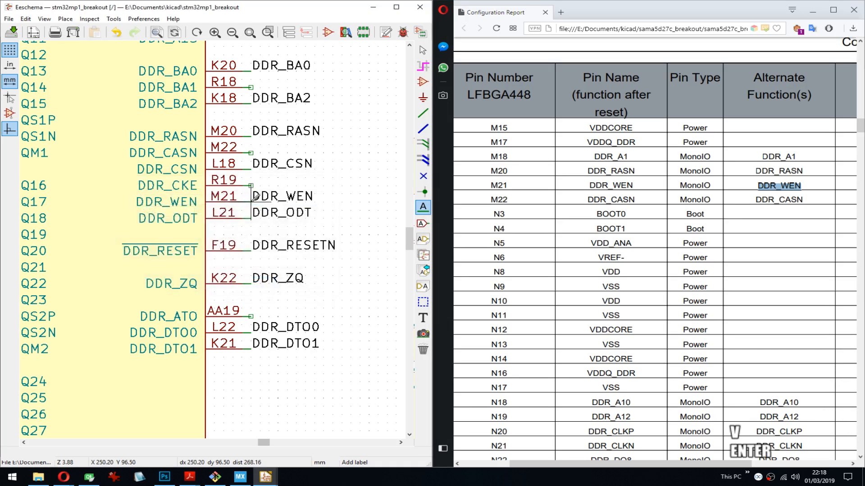
{"action": "key", "text": "ctrl+s"}
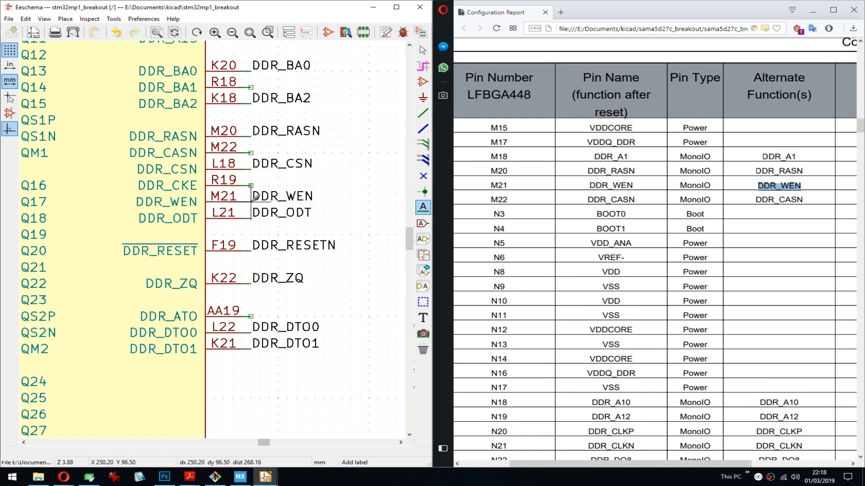
- Copy DDR_CASN from the report and place it as a label on the DDR_CASN pin (M22) of U1N
{"action": "double_click", "coordinate": [781, 200]}
{"action": "key", "text": "ctrl+c"}
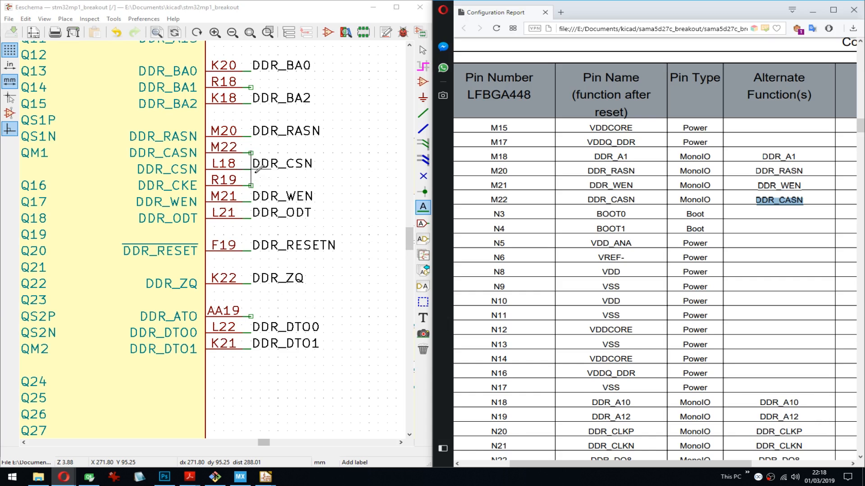
{"action": "left_click", "coordinate": [254, 153]}
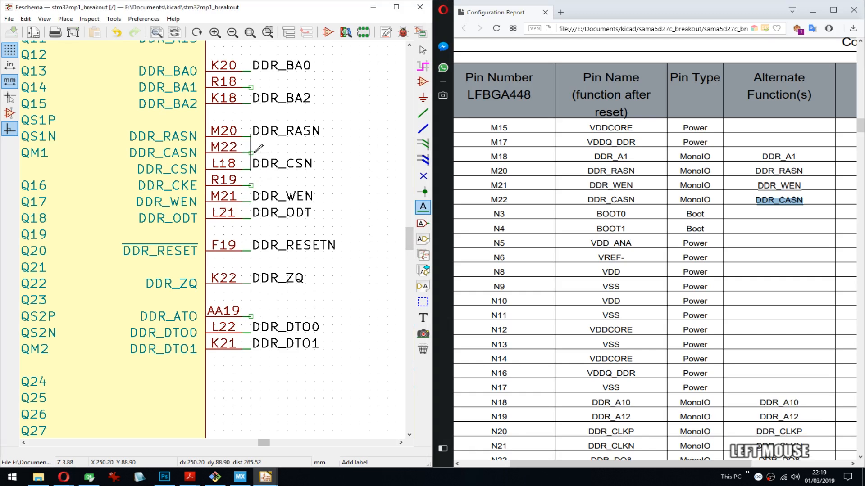
{"action": "key", "text": "ctrl+v"}
{"action": "key", "text": "Return"}
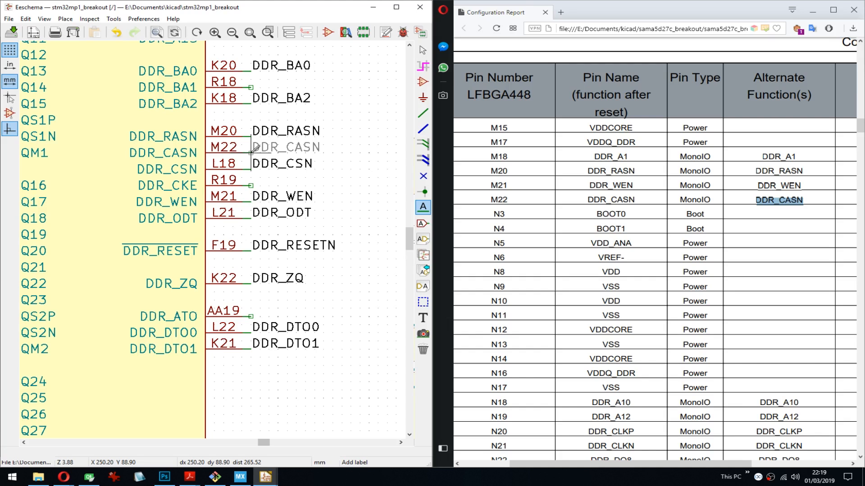
{"action": "key", "text": "Return"}
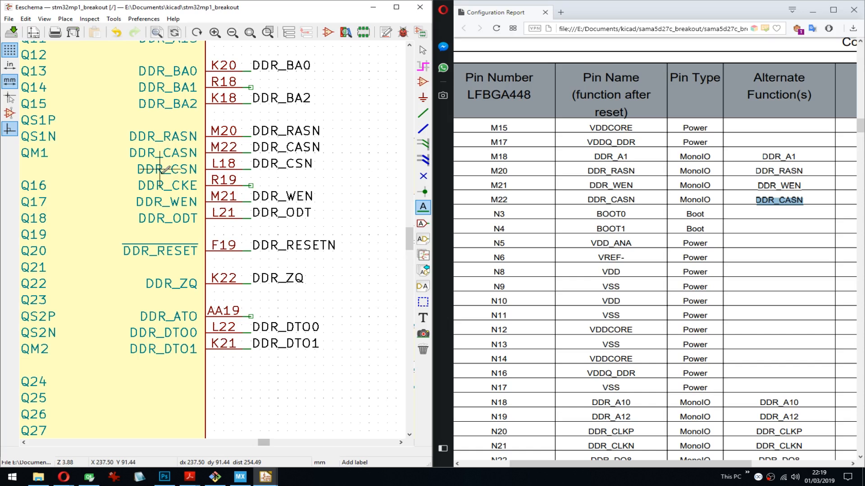
- Add the text note "xN -> ~x~" in the empty area beside the DDR_RASN label of U1N
{"action": "middle_click_drag", "start_coordinate": [106, 153], "coordinate": [295, 215]}
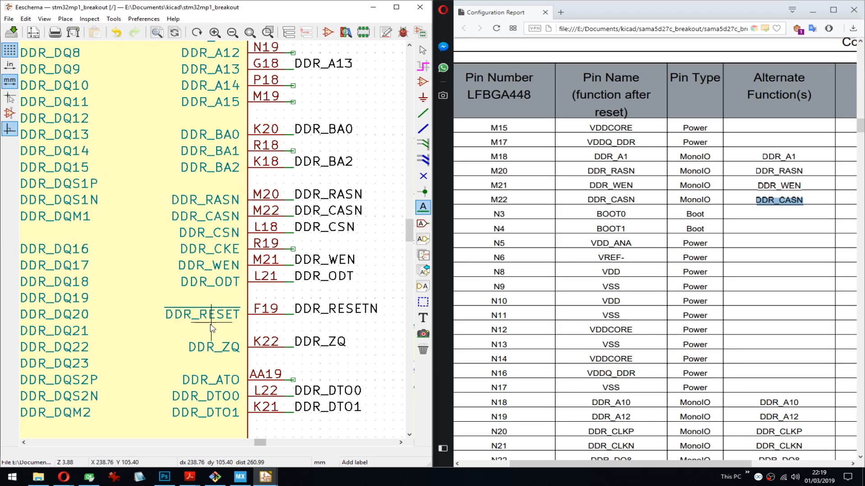
{"action": "scroll", "coordinate": [212, 243], "scroll_direction": "up", "scroll_amount": 1}
{"action": "scroll", "coordinate": [212, 243], "scroll_direction": "down", "scroll_amount": 4}
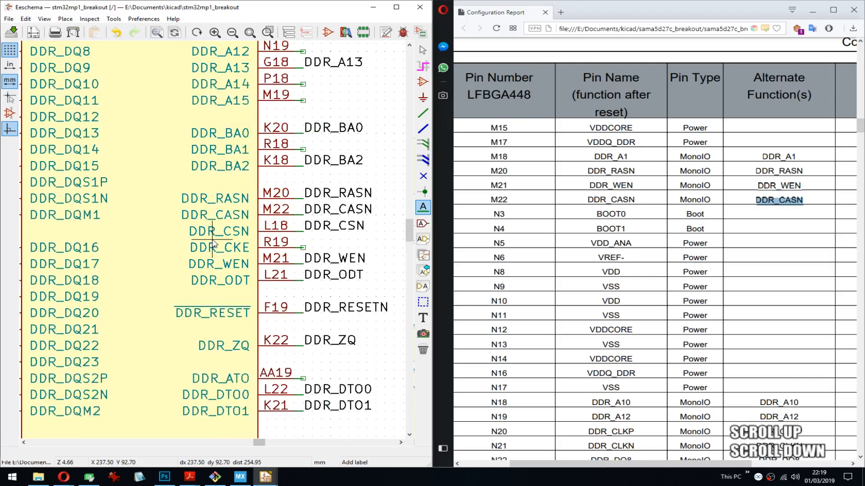
{"action": "middle_click_drag", "start_coordinate": [213, 238], "coordinate": [149, 238]}
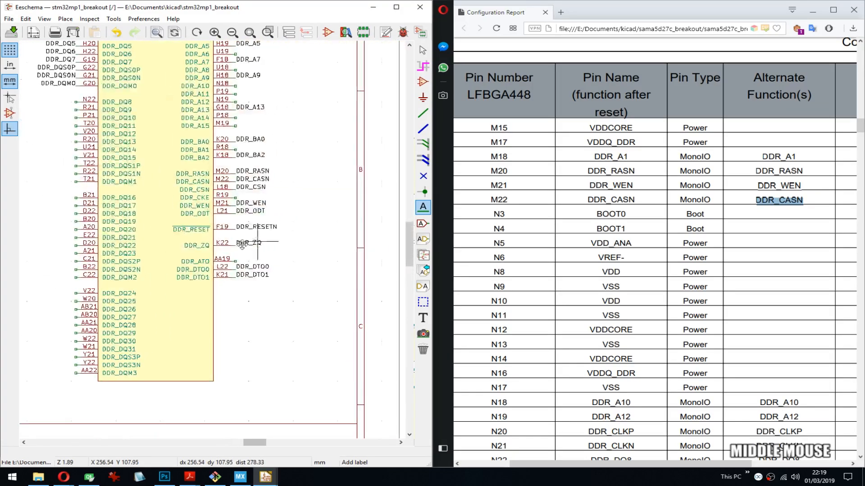
{"action": "scroll", "coordinate": [221, 216], "scroll_direction": "up", "scroll_amount": 5}
{"action": "middle_click_drag", "start_coordinate": [261, 238], "coordinate": [176, 175]}
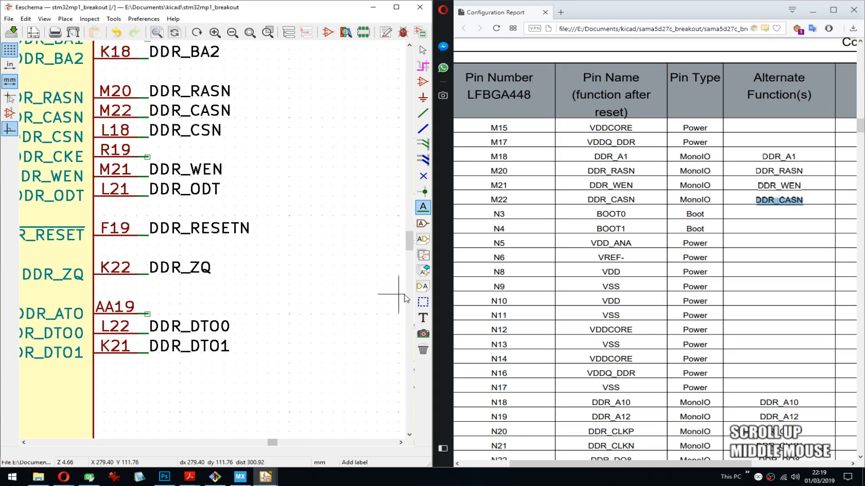
{"action": "left_click", "coordinate": [423, 318]}
{"action": "left_click", "coordinate": [306, 172]}
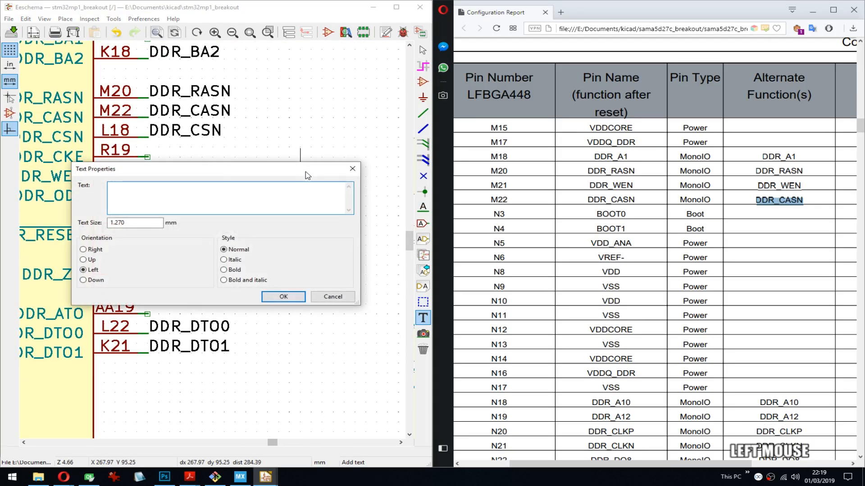
{"action": "type", "text": "xN -"}
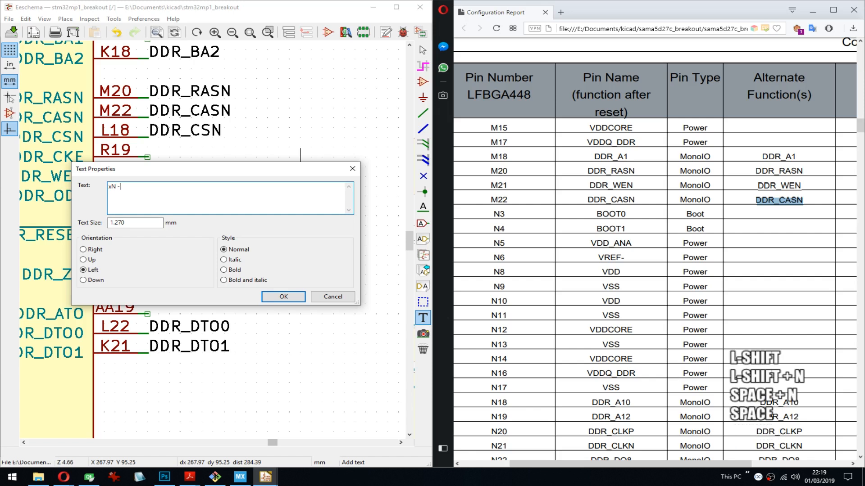
{"action": "type", "text": "> ~N~"}
{"action": "key", "text": "Left"}
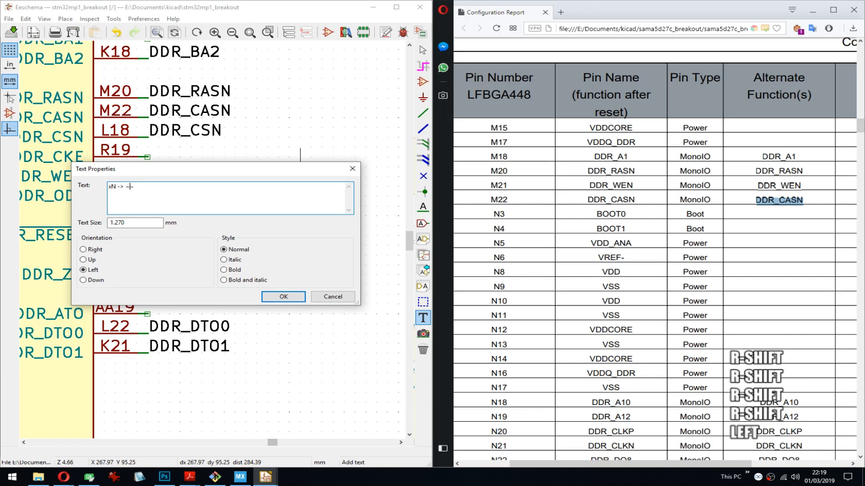
{"action": "type", "text": "N"}
{"action": "key", "text": "BackSpace"}
{"action": "type", "text": "x"}
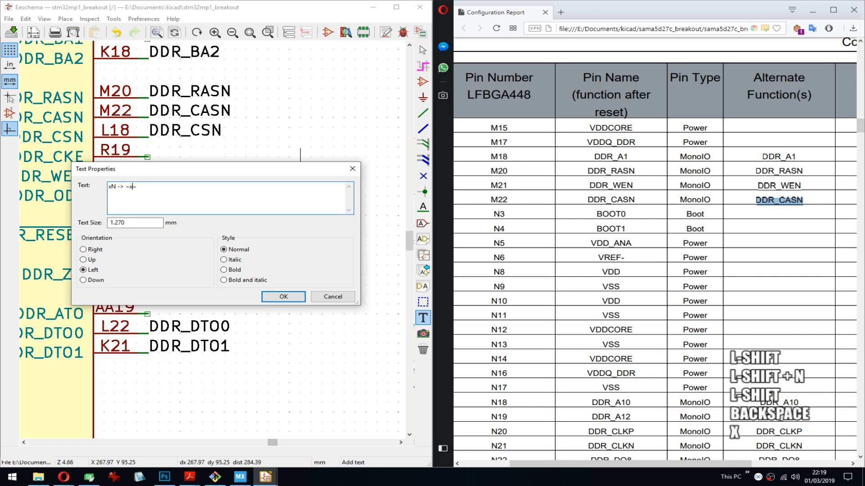
{"action": "left_click", "coordinate": [300, 297]}
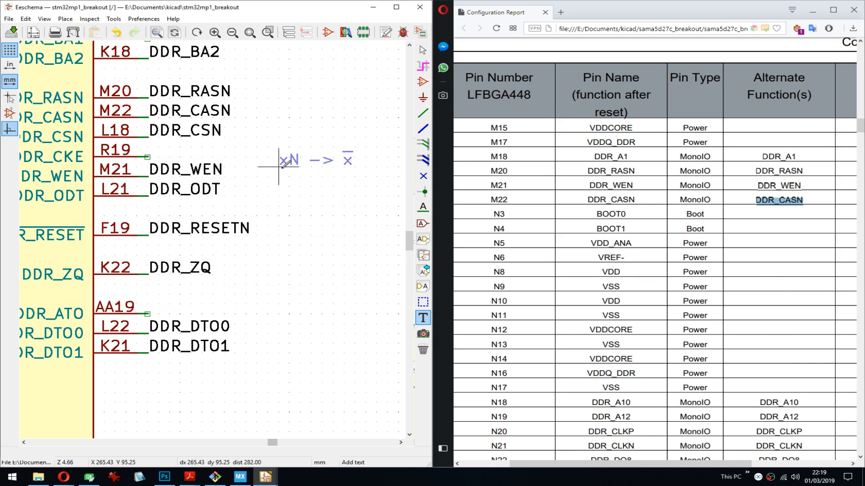
{"action": "left_click", "coordinate": [268, 89]}
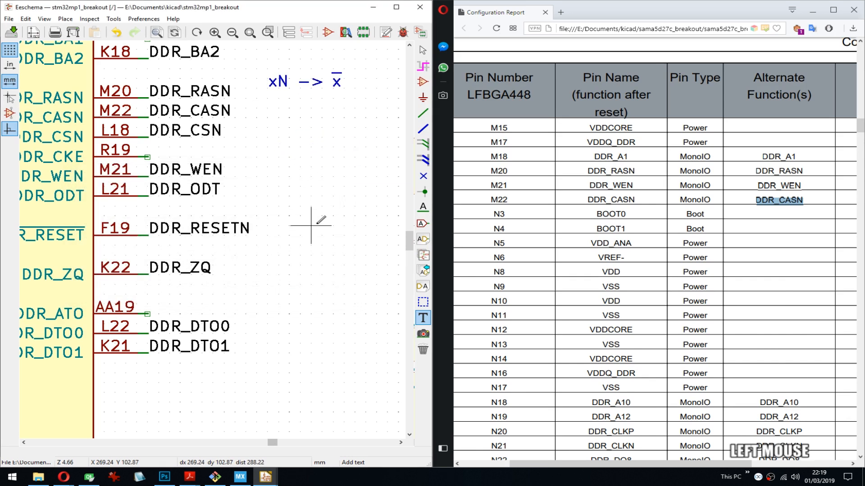
{"action": "middle_click_drag", "start_coordinate": [290, 147], "coordinate": [285, 127]}
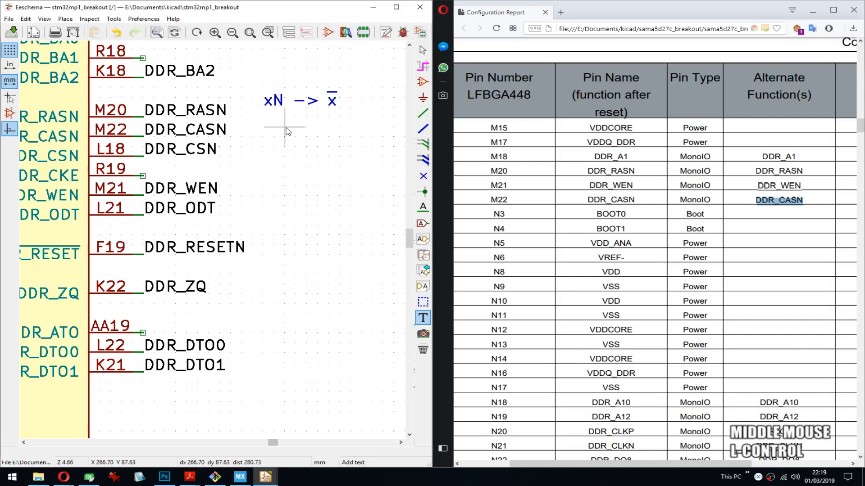
- Save the schematic, then copy DDR_A10 from the report and place it as a label on the DDR_A10 pin (N18) of U1N
{"action": "key", "text": "ctrl+s"}
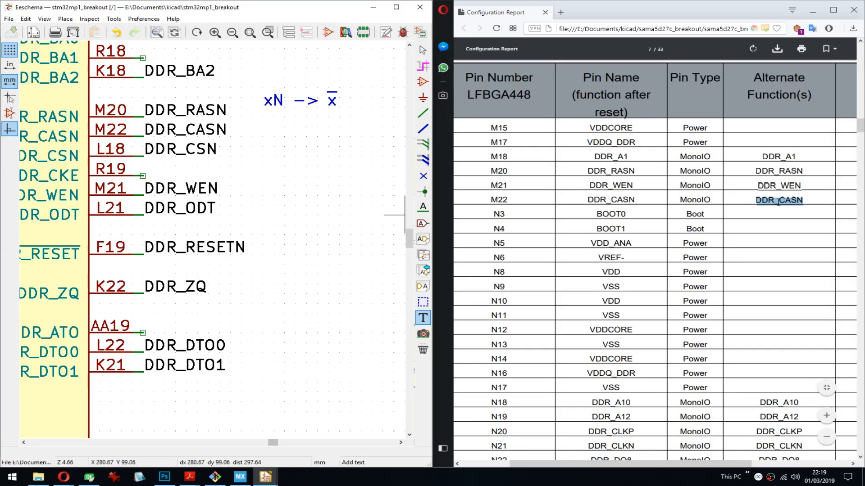
{"action": "scroll", "coordinate": [777, 307], "scroll_direction": "down", "scroll_amount": 4}
{"action": "double_click", "coordinate": [780, 217]}
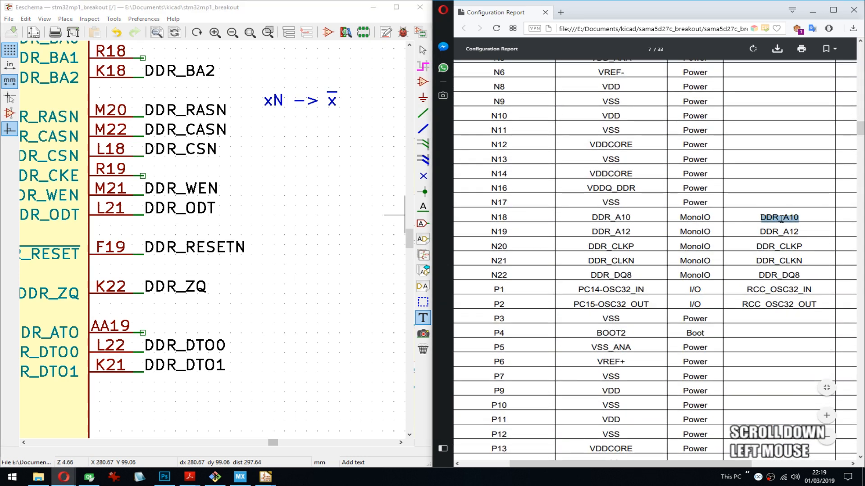
{"action": "key", "text": "ctrl+c"}
{"action": "middle_click_drag", "start_coordinate": [258, 173], "coordinate": [241, 249]}
{"action": "left_click", "coordinate": [172, 249]}
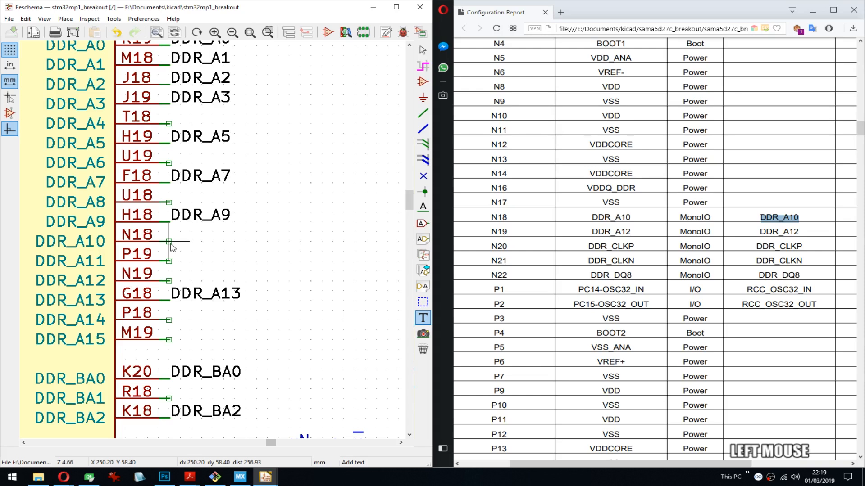
{"action": "key", "text": "ctrl+v"}
{"action": "key", "text": "Escape"}
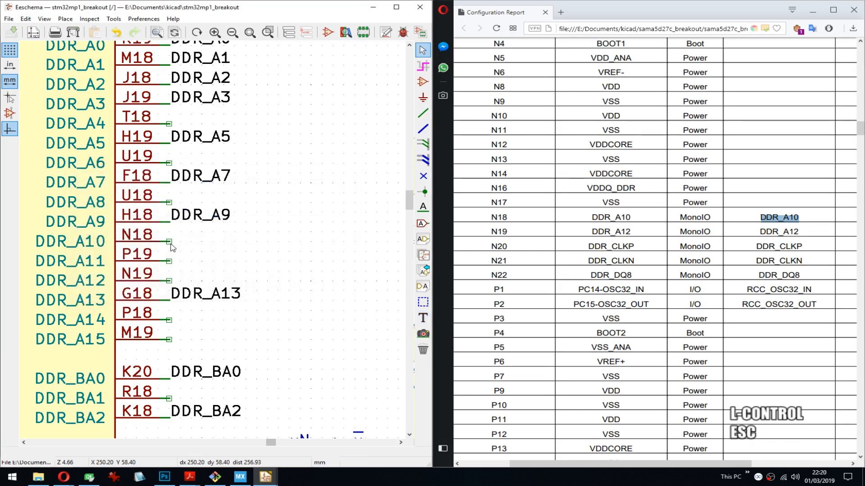
{"action": "key", "text": "l"}
{"action": "key", "text": "ctrl+v"}
{"action": "key", "text": "Return"}
{"action": "left_click", "coordinate": [170, 242]}
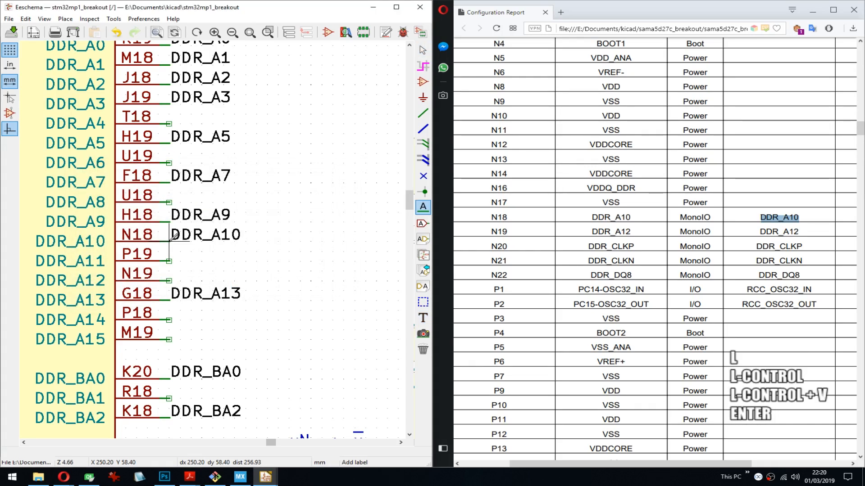
- Copy DDR_A12 from the report and place it as a label on the DDR_A12 pin (N19) of U1N
{"action": "left_click", "coordinate": [780, 231]}
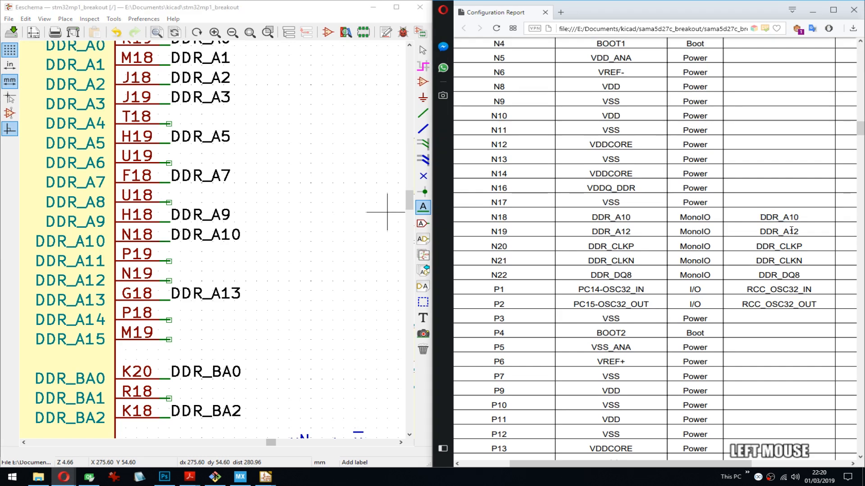
{"action": "double_click", "coordinate": [780, 231]}
{"action": "key", "text": "ctrl+c"}
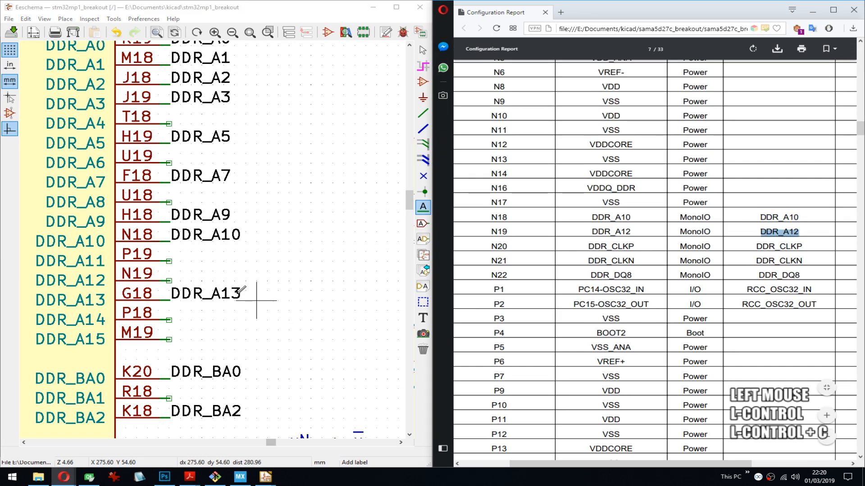
{"action": "left_click", "coordinate": [173, 279]}
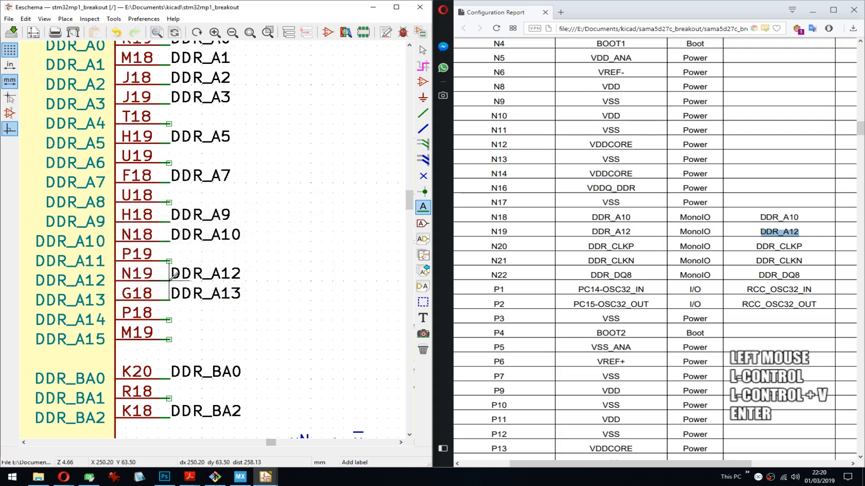
- Copy DDR_CLKP from the report and place it as a label on the DDR_CLKP pin (N20) of U1N
{"action": "double_click", "coordinate": [779, 247]}
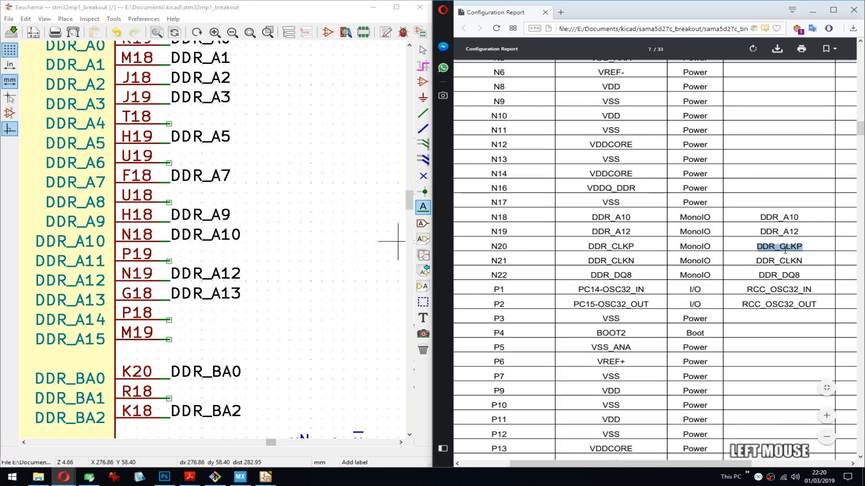
{"action": "key", "text": "ctrl+c"}
{"action": "middle_click_drag", "start_coordinate": [245, 131], "coordinate": [282, 272]}
{"action": "left_click", "coordinate": [206, 126]}
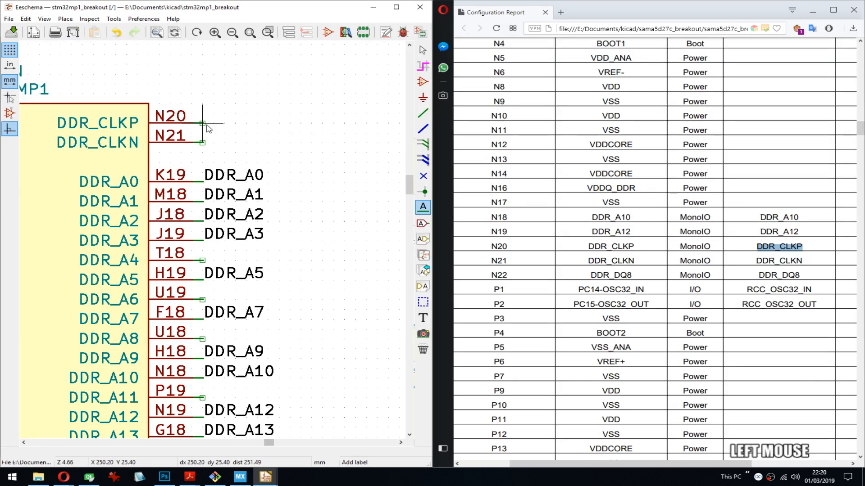
{"action": "key", "text": "ctrl+v"}
{"action": "key", "text": "Return"}
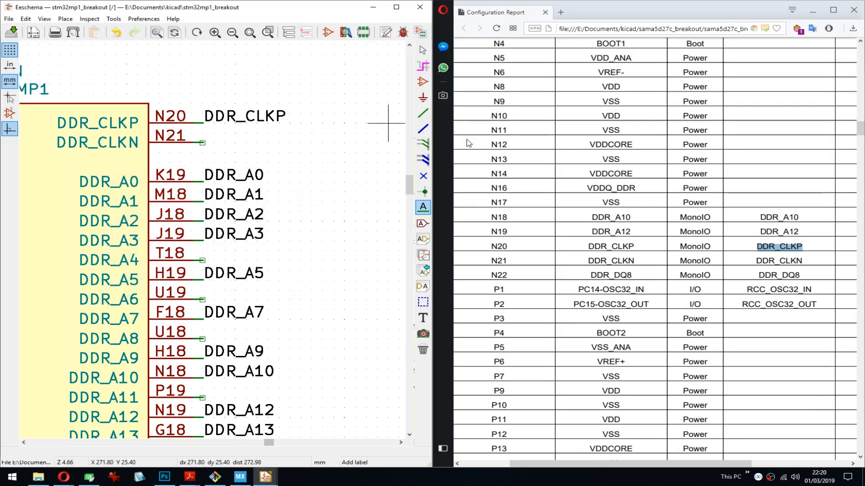
- Copy DDR_CLKN from the report and place it as a label on the DDR_CLKN pin (N21) of U1N
{"action": "double_click", "coordinate": [769, 259]}
{"action": "key", "text": "ctrl+c"}
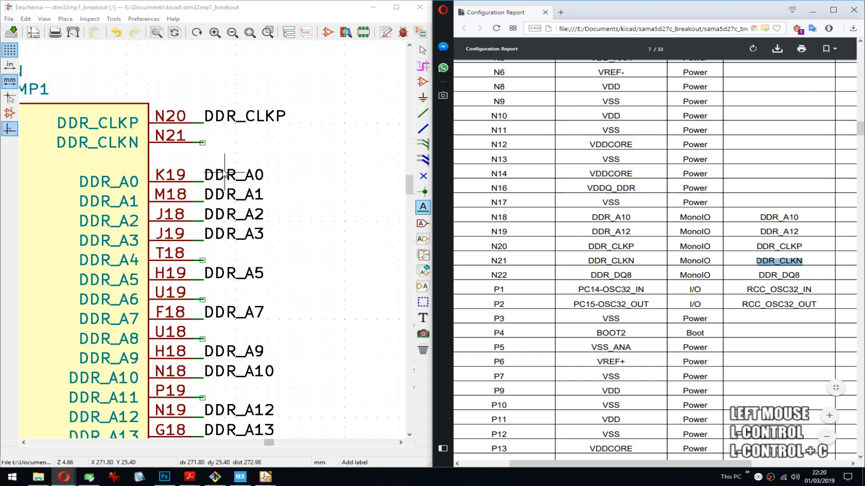
{"action": "left_click", "coordinate": [203, 143]}
{"action": "key", "text": "ctrl+v"}
{"action": "key", "text": "Return"}
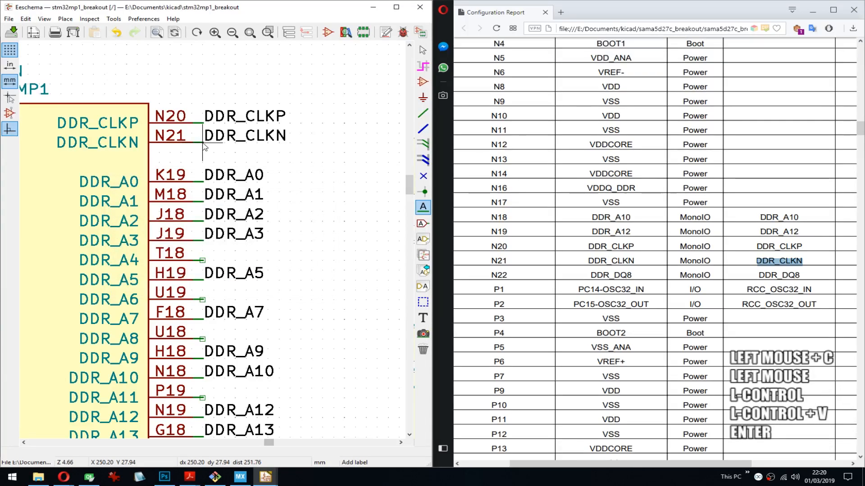
- Copy DDR_DQ8 from the report and place it as a label facing away from U1N on the DDR_DQ8 pin (N22)
{"action": "middle_click_drag", "start_coordinate": [204, 146], "coordinate": [267, 154]}
{"action": "double_click", "coordinate": [779, 275]}
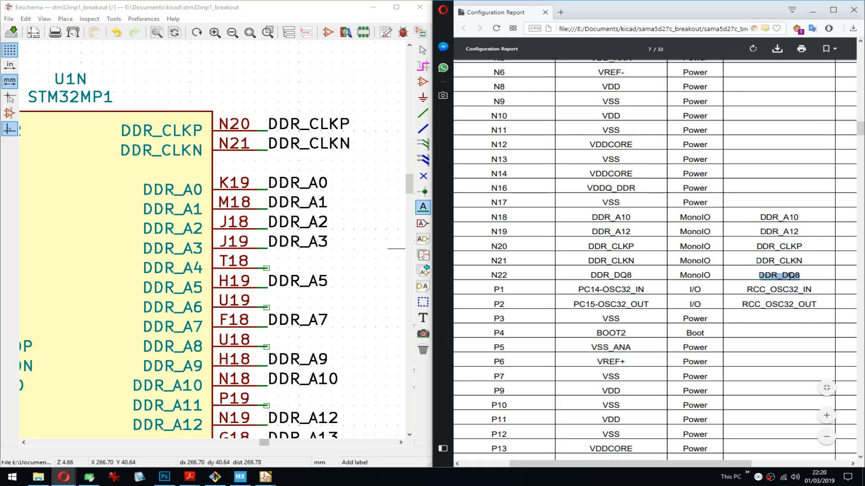
{"action": "key", "text": "ctrl+c"}
{"action": "middle_click_drag", "start_coordinate": [324, 282], "coordinate": [173, 209]}
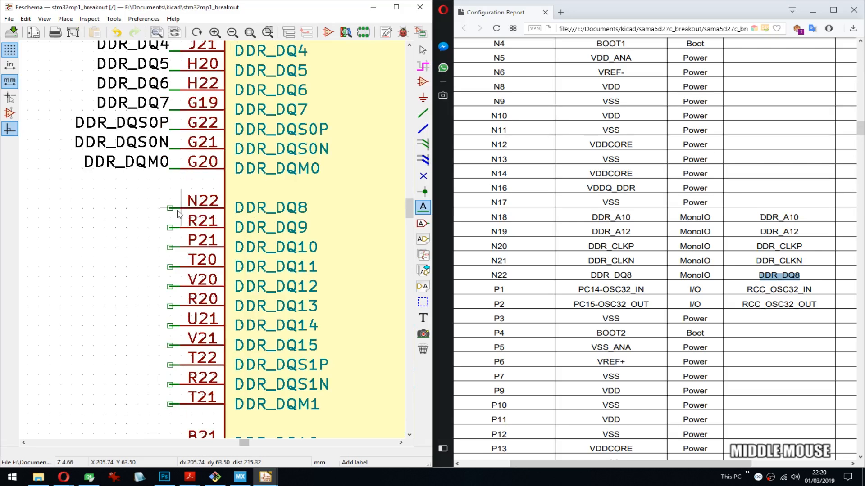
{"action": "left_click", "coordinate": [170, 208]}
{"action": "key", "text": "ctrl+v"}
{"action": "key", "text": "Return"}
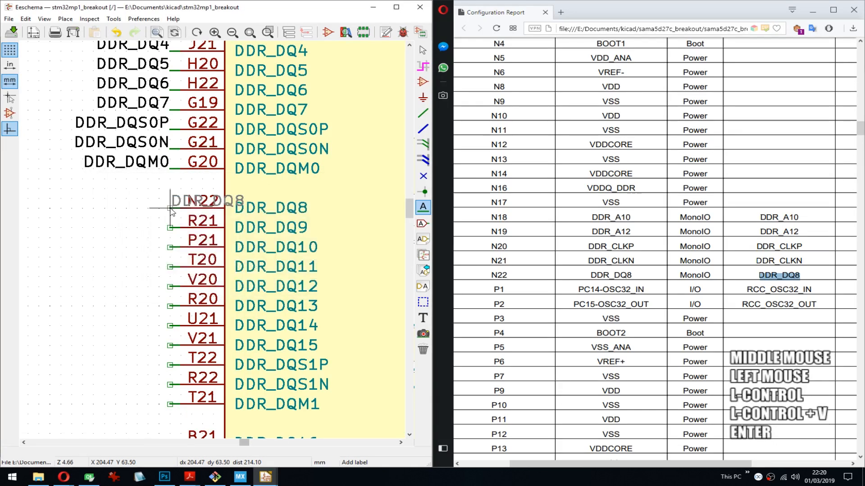
{"action": "key", "text": "l"}
{"action": "key", "text": "r"}
{"action": "key", "text": "Return"}
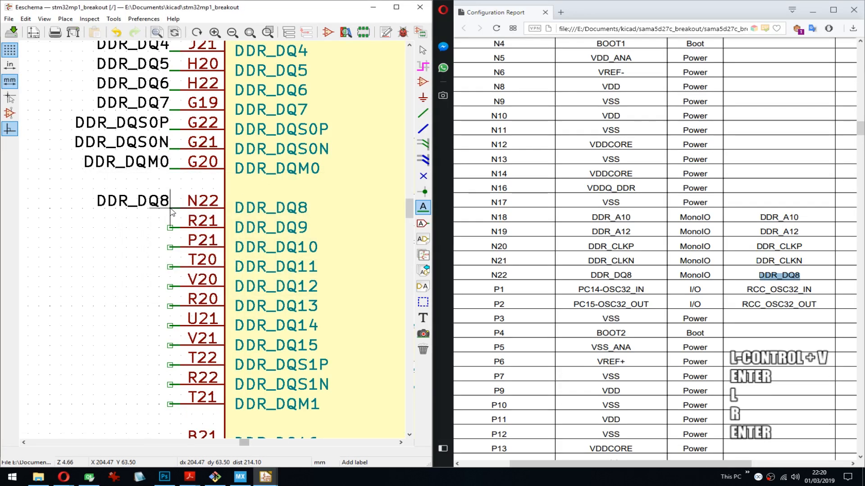
{"action": "middle_click_drag", "start_coordinate": [322, 227], "coordinate": [329, 280]}
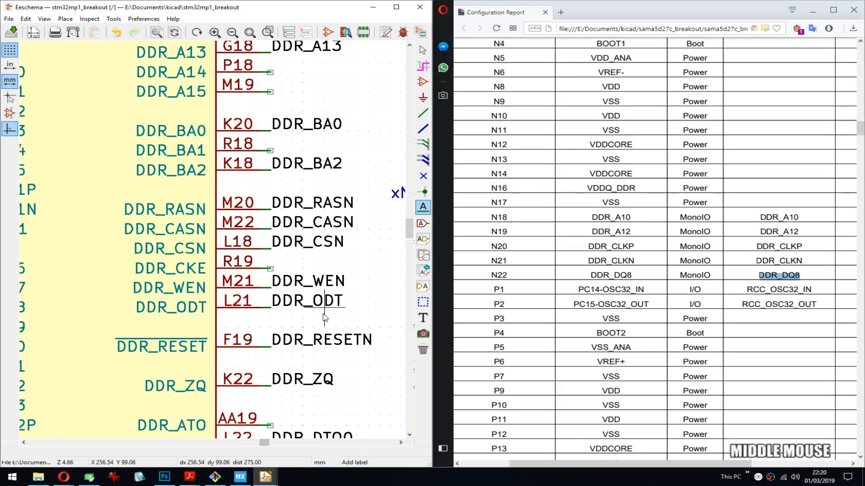
{"action": "middle_click_drag", "start_coordinate": [293, 141], "coordinate": [295, 383]}
{"action": "middle_click_drag", "start_coordinate": [295, 157], "coordinate": [303, 349]}
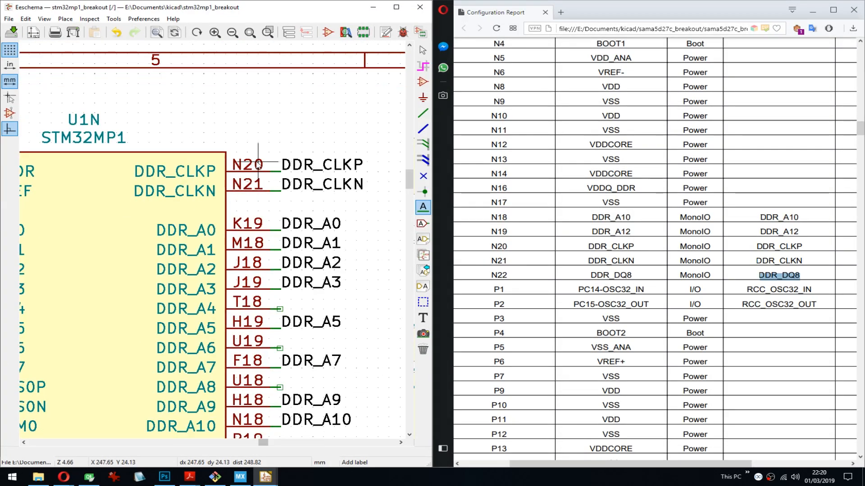
{"action": "middle_click_drag", "start_coordinate": [229, 324], "coordinate": [186, 292]}
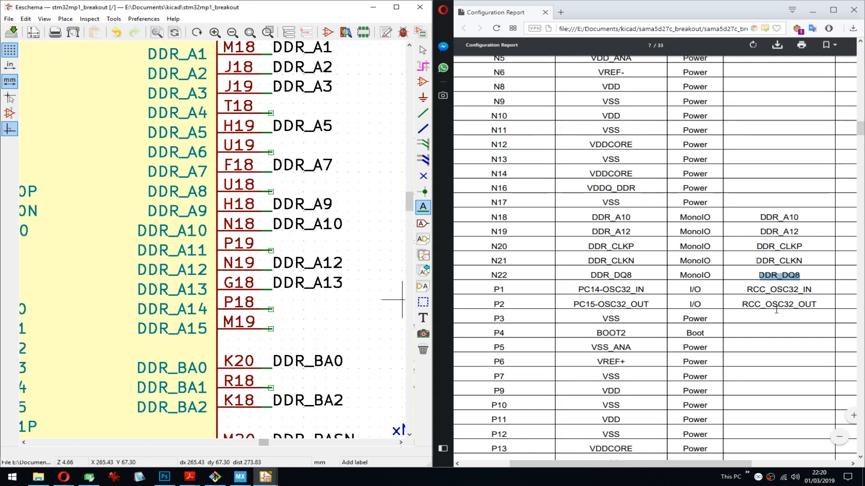
- Copy RCC_OSC32_IN from the report and locate the OSC32_IN pin (P1) of U1M in the schematic
{"action": "double_click", "coordinate": [779, 289]}
{"action": "key", "text": "ctrl+c"}
{"action": "middle_click_drag", "start_coordinate": [201, 245], "coordinate": [293, 208]}
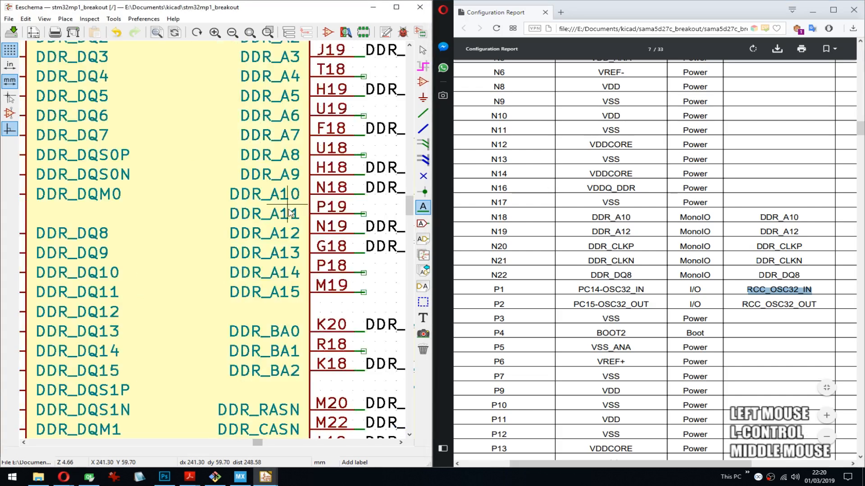
{"action": "scroll", "coordinate": [293, 207], "scroll_direction": "down", "scroll_amount": 4}
{"action": "middle_click_drag", "start_coordinate": [144, 260], "coordinate": [314, 202]}
{"action": "scroll", "coordinate": [151, 236], "scroll_direction": "up", "scroll_amount": 2}
{"action": "scroll", "coordinate": [213, 243], "scroll_direction": "up", "scroll_amount": 6}
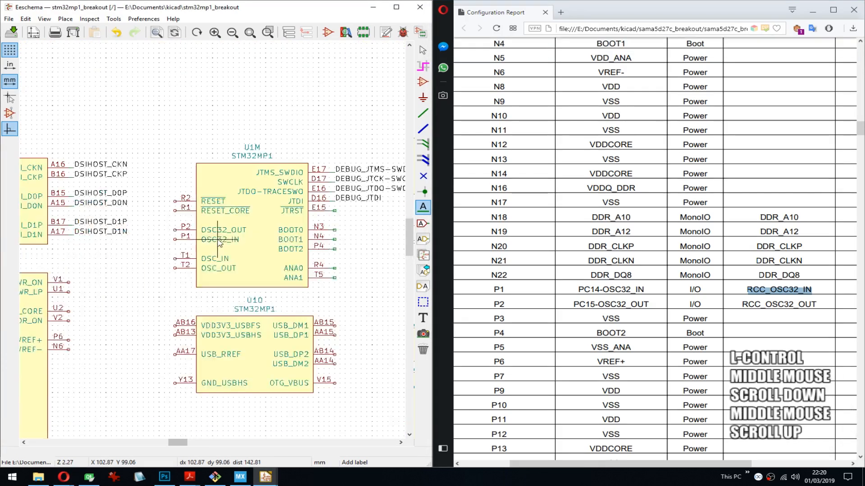
- Add short wire stubs to the oscillator pins P2, P1, T1 and T2 and the reset pins R2 and R1 of U1M
{"action": "key", "text": "w"}
{"action": "double_click", "coordinate": [160, 227]}
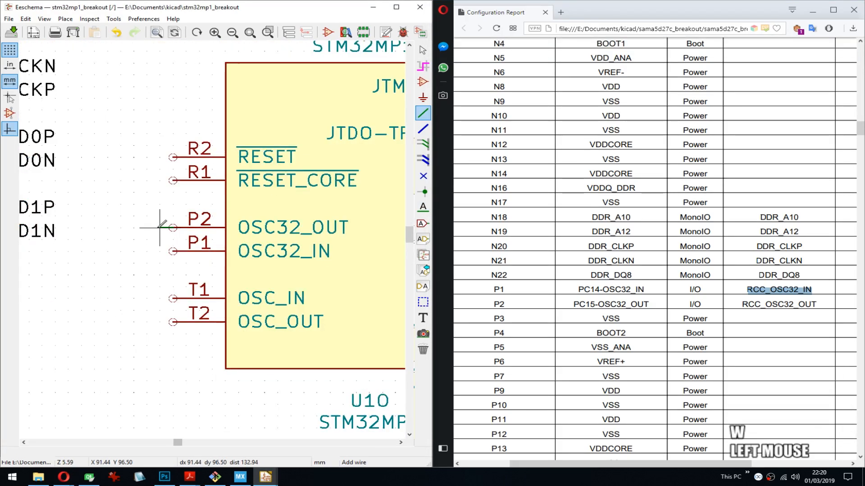
{"action": "key", "text": "Insert"}
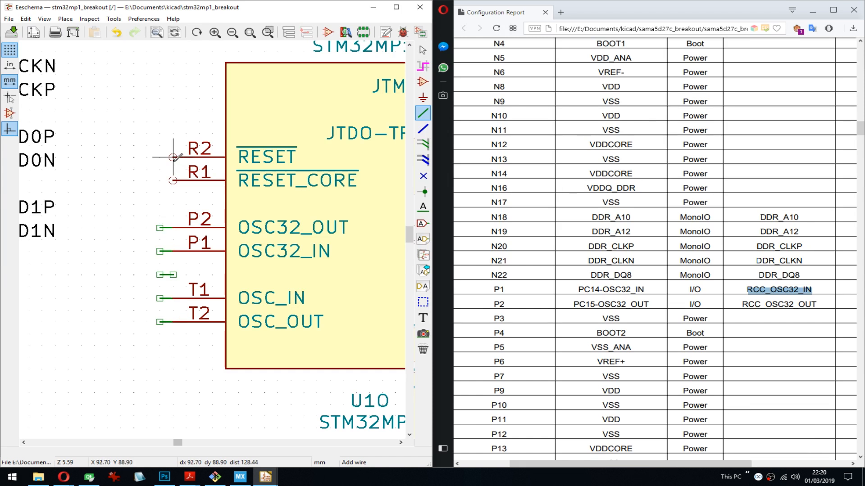
{"action": "double_click", "coordinate": [160, 157]}
{"action": "key", "text": "Insert"}
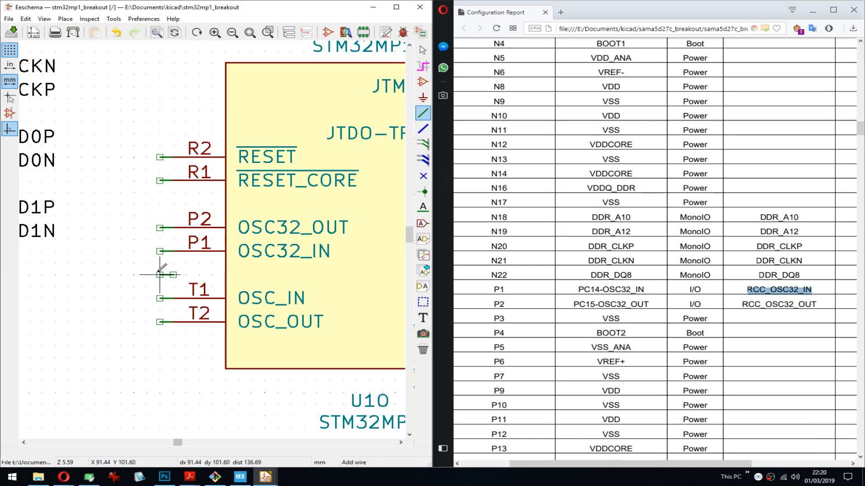
- Delete the stray wire stub between pins P1 and T1 of U1M and save the schematic
{"action": "key", "text": "Delete"}
{"action": "key", "text": "Escape"}
{"action": "key", "text": "ctrl+s"}
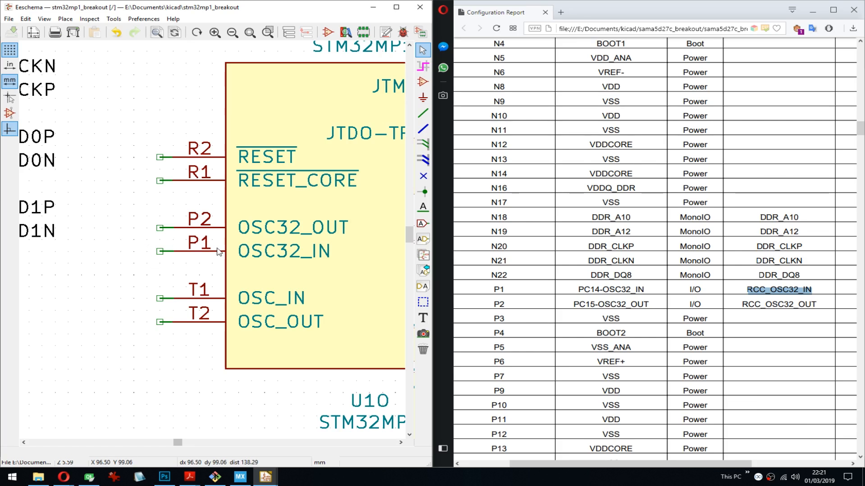
{"action": "middle_click_drag", "start_coordinate": [217, 252], "coordinate": [181, 268]}
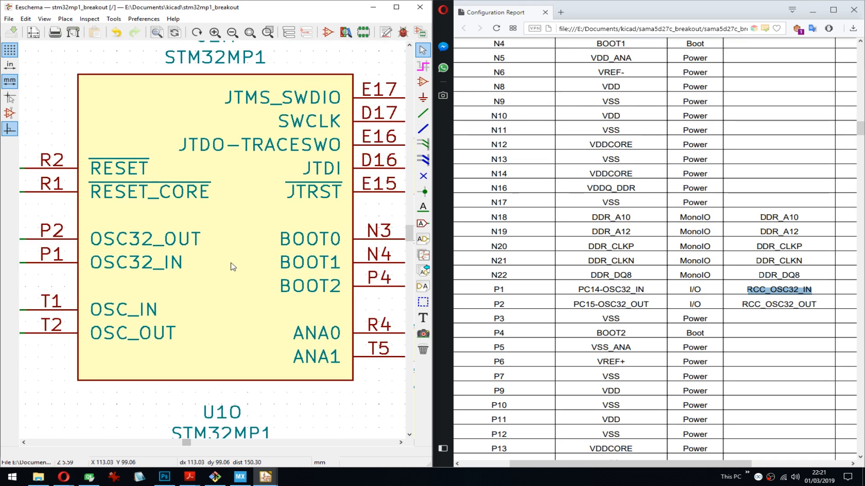
{"action": "scroll", "coordinate": [233, 266], "scroll_direction": "down", "scroll_amount": 3}
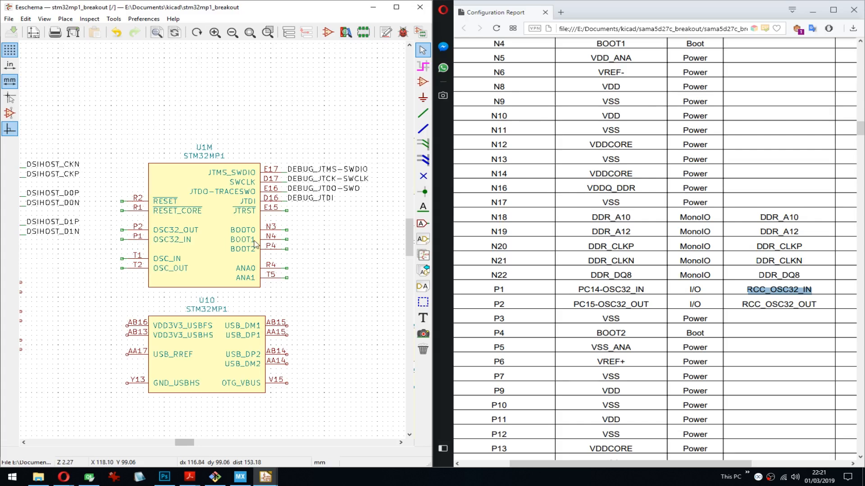
{"action": "middle_click_drag", "start_coordinate": [254, 246], "coordinate": [265, 262]}
{"action": "middle_click_drag", "start_coordinate": [327, 353], "coordinate": [293, 339]}
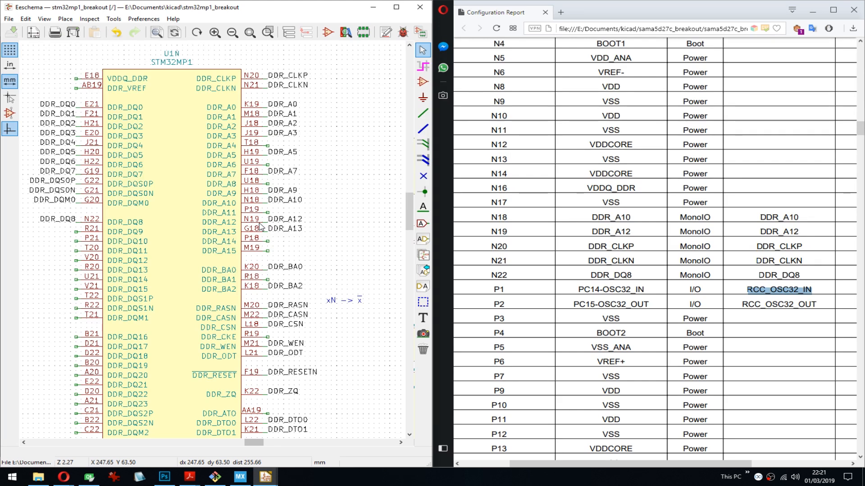
- Switch to the Opera browser and open jlcpcb.com in a new tab
{"action": "key", "text": "alt+Tab"}
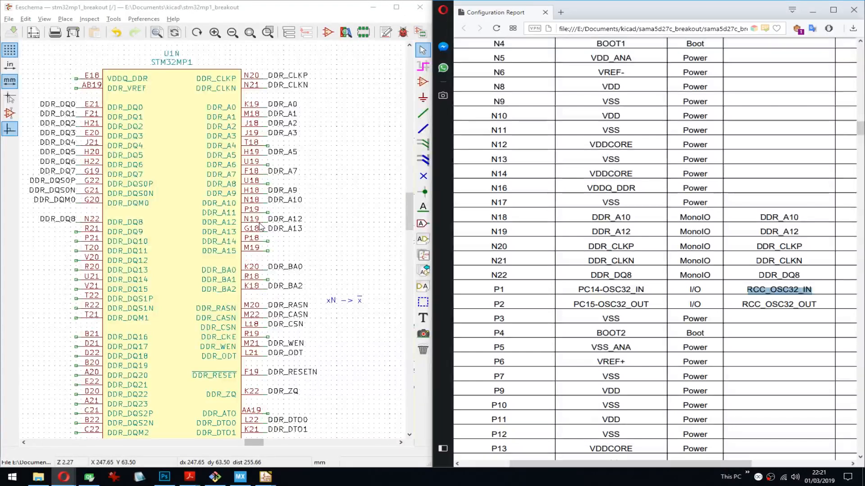
{"action": "key", "text": "ctrl+t"}
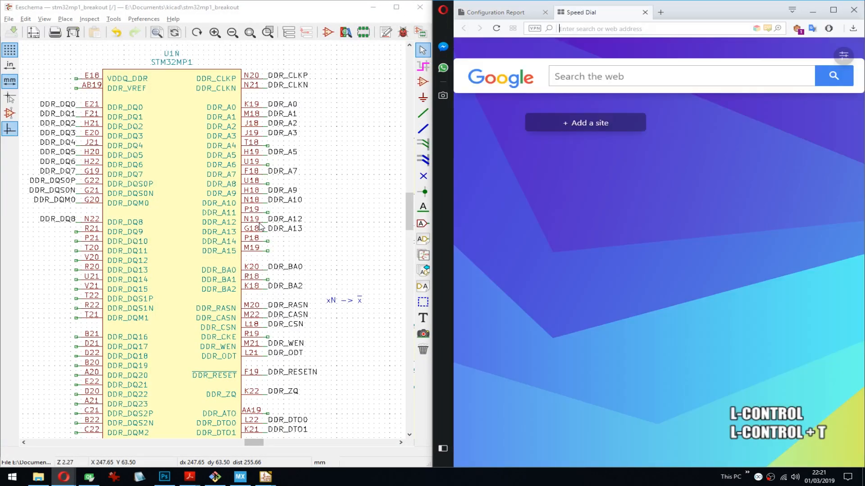
{"action": "type", "text": "jlc."}
{"action": "key", "text": "BackSpace"}
{"action": "key", "text": "Down"}
{"action": "key", "text": "Return"}
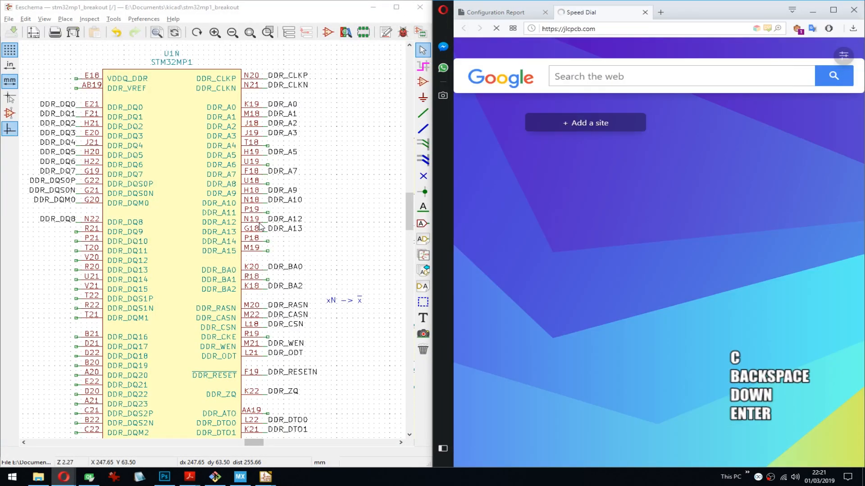
- Maximize the browser window, open the JLCPCB prototype quote page and view its board options
{"action": "double_click", "coordinate": [735, 9]}
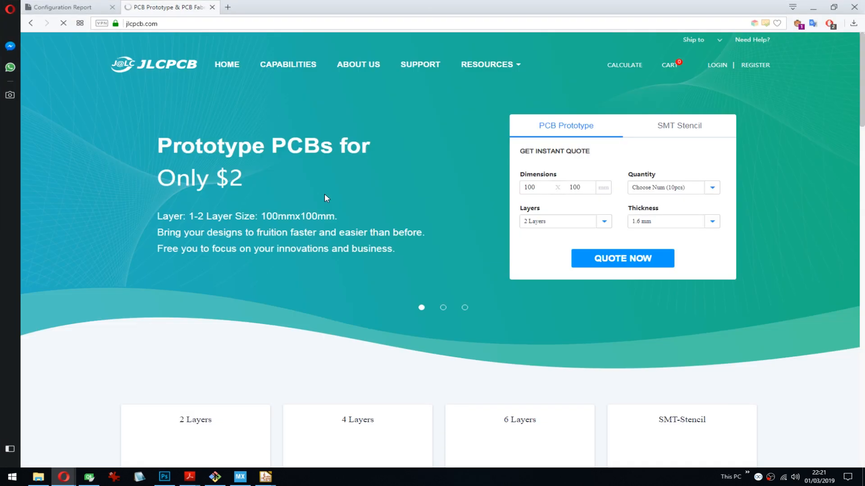
{"action": "left_click", "coordinate": [608, 260]}
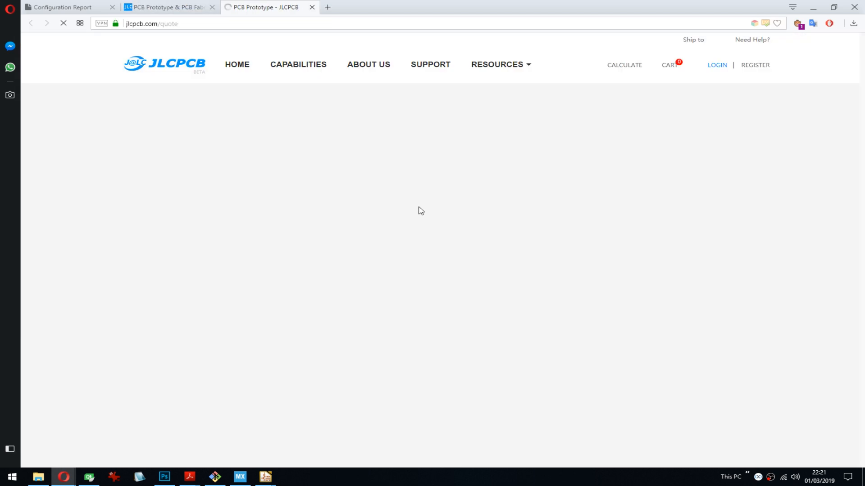
{"action": "scroll", "coordinate": [104, 258], "scroll_direction": "down", "scroll_amount": 3}
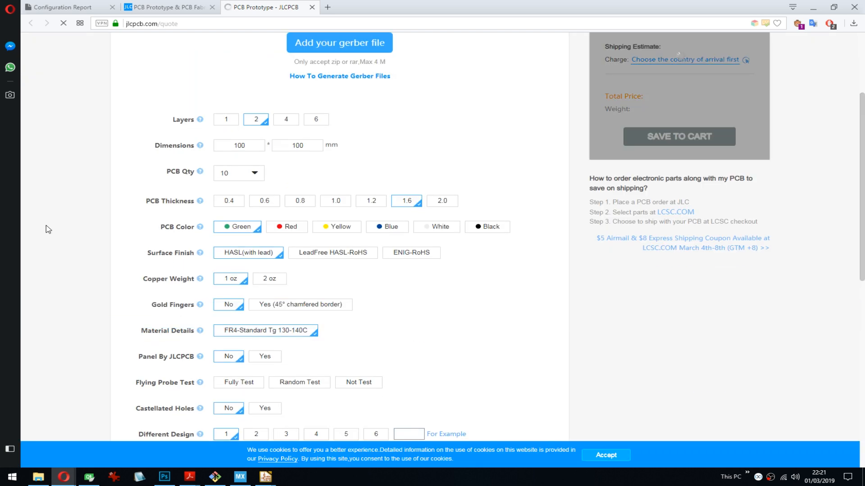
- Accept the cookie notice, set the quote to 4 layers with impedance control, and view the available stackup choices
{"action": "left_click", "coordinate": [592, 454]}
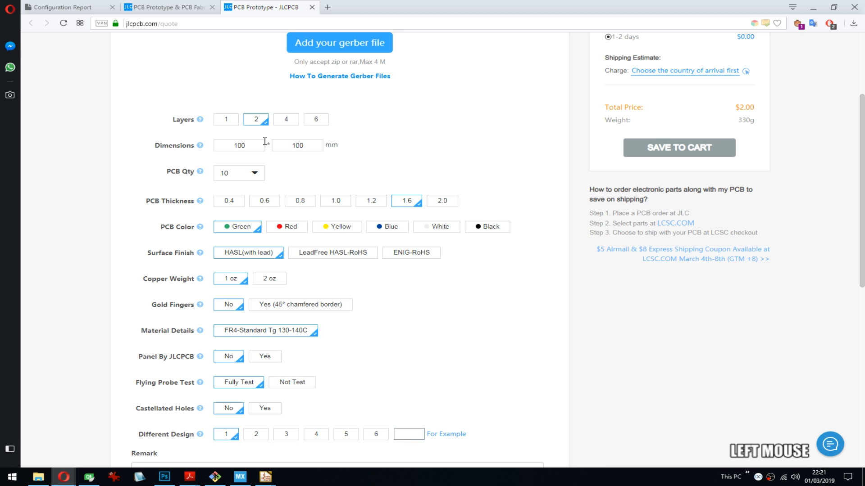
{"action": "left_click", "coordinate": [286, 121]}
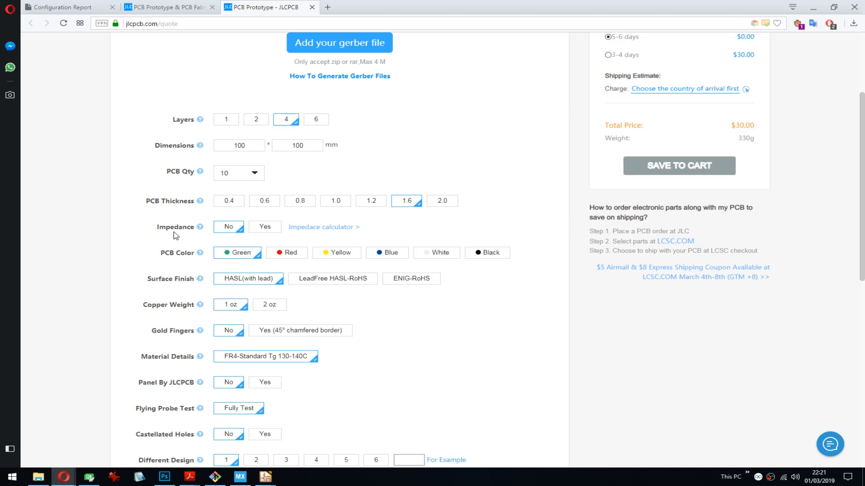
{"action": "left_click", "coordinate": [260, 229]}
{"action": "left_click", "coordinate": [331, 231]}
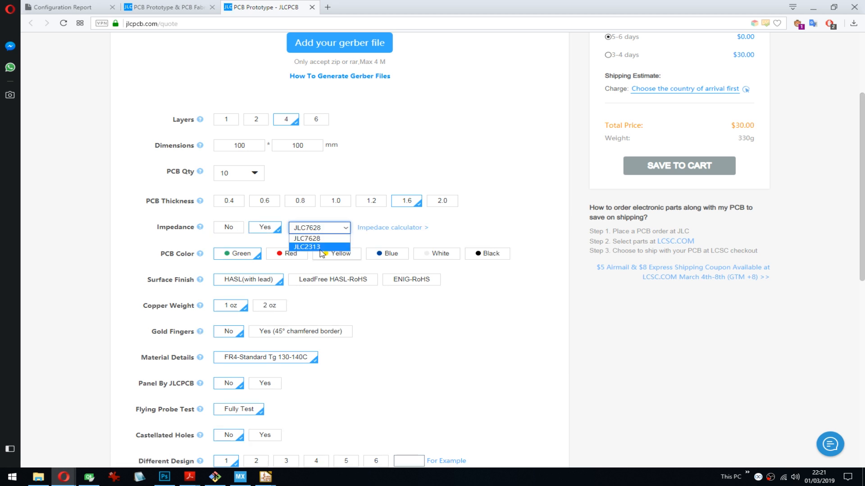
- Open the impedance calculator from the quote form and examine its layer, thickness and impedance type inputs
{"action": "left_click", "coordinate": [401, 228]}
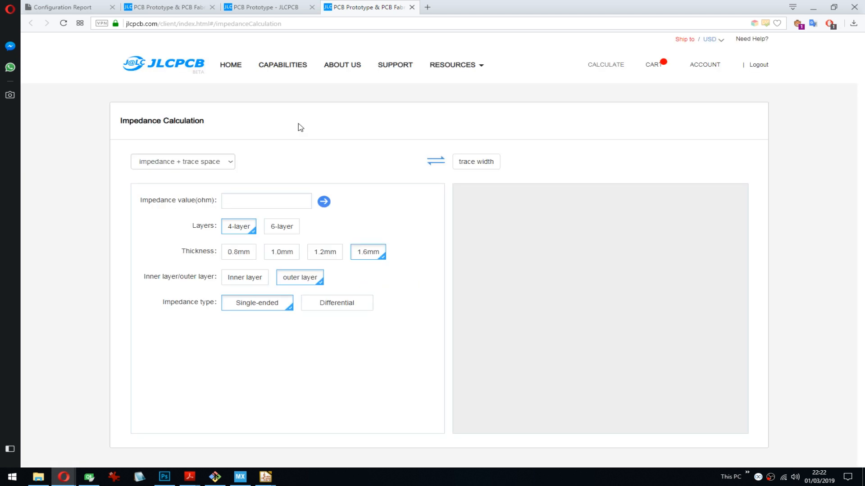
{"action": "scroll", "coordinate": [466, 235], "scroll_direction": "down", "scroll_amount": 2}
{"action": "scroll", "coordinate": [355, 132], "scroll_direction": "up", "scroll_amount": 2}
- Open the controlled impedance page from the quote and examine the 4-layer JLC7628 and JLC2313 stackups at 1.2, 2.0 and 1.6 mm thickness
{"action": "left_click", "coordinate": [273, 8]}
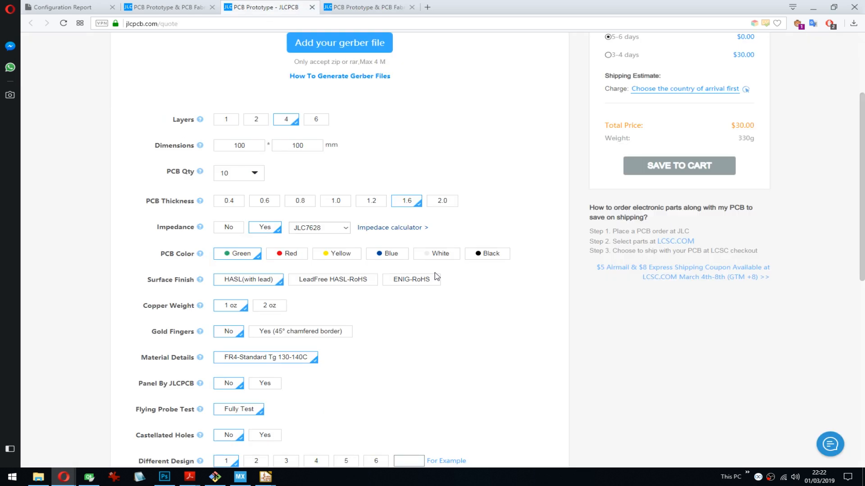
{"action": "left_click", "coordinate": [379, 228]}
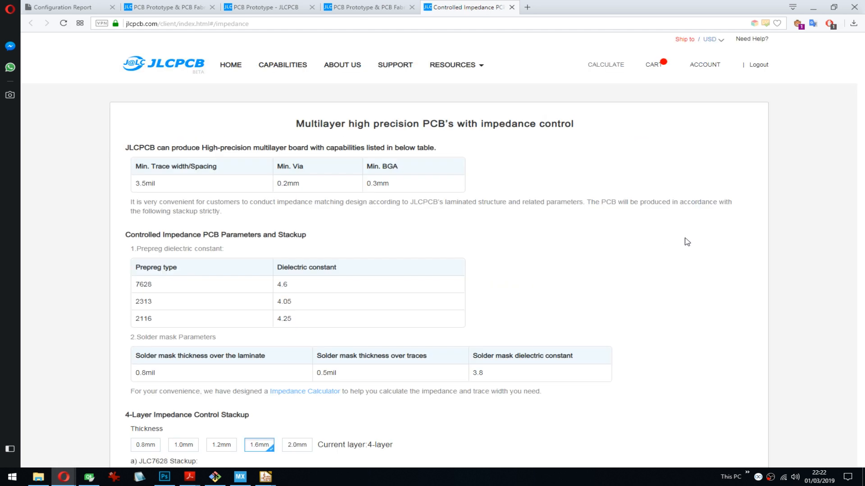
{"action": "scroll", "coordinate": [705, 245], "scroll_direction": "down", "scroll_amount": 6}
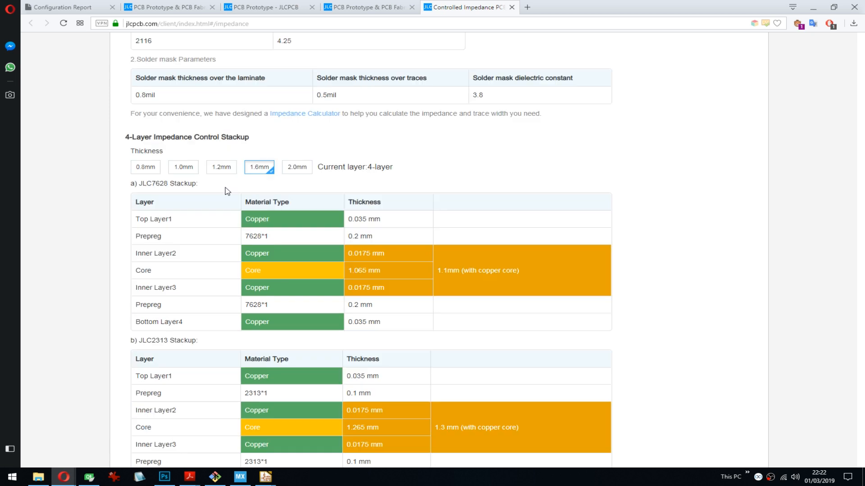
{"action": "left_click", "coordinate": [229, 168]}
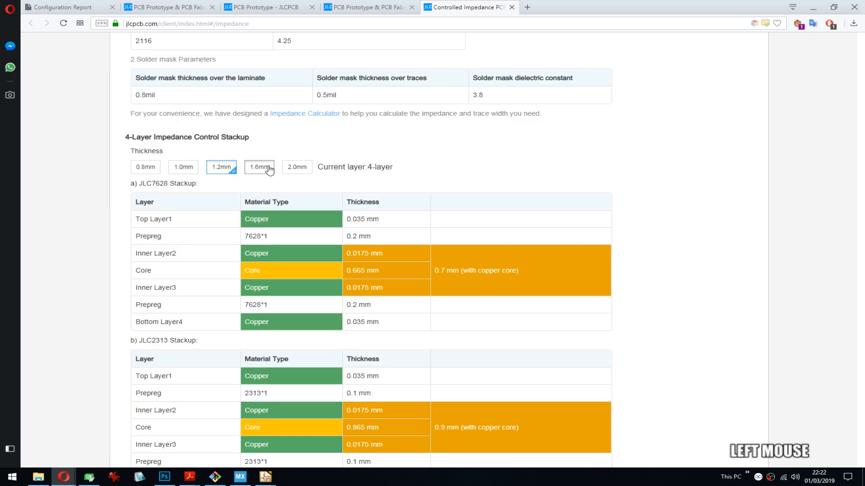
{"action": "left_click", "coordinate": [296, 167]}
{"action": "left_click", "coordinate": [259, 167]}
{"action": "scroll", "coordinate": [409, 186], "scroll_direction": "down", "scroll_amount": 2}
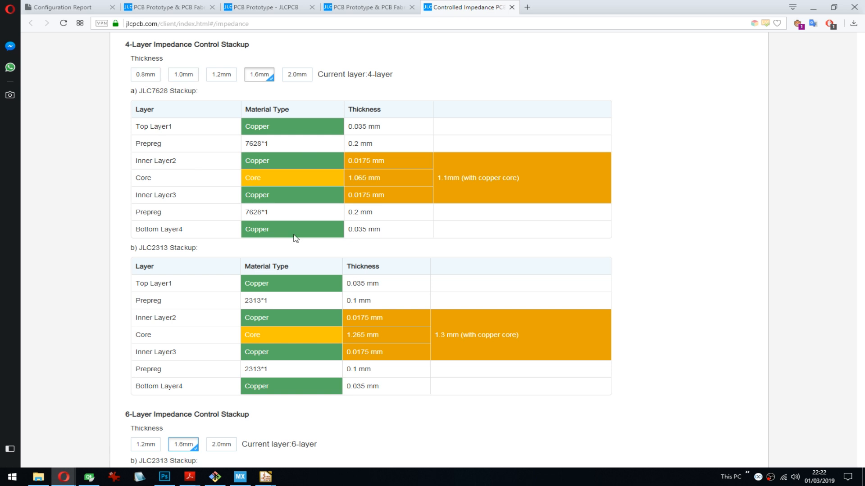
{"action": "scroll", "coordinate": [168, 356], "scroll_direction": "down", "scroll_amount": 3}
{"action": "scroll", "coordinate": [203, 286], "scroll_direction": "down", "scroll_amount": 8}
{"action": "scroll", "coordinate": [214, 272], "scroll_direction": "up", "scroll_amount": 15}
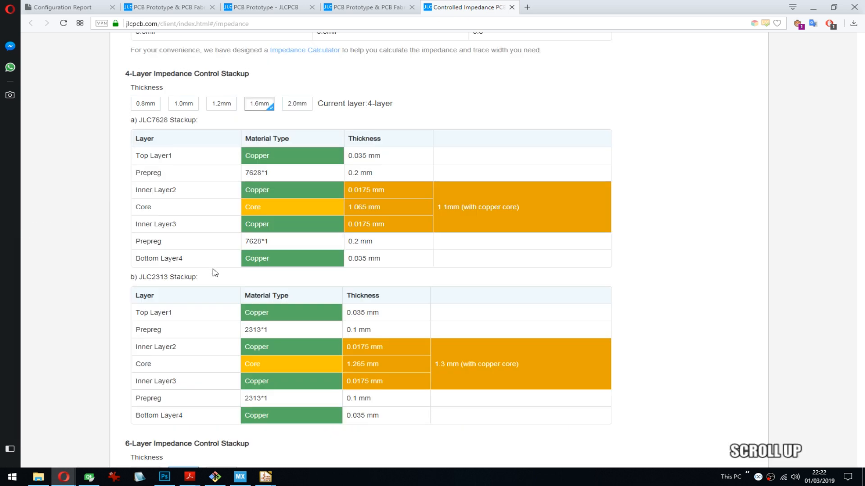
{"action": "scroll", "coordinate": [431, 271], "scroll_direction": "down", "scroll_amount": 3}
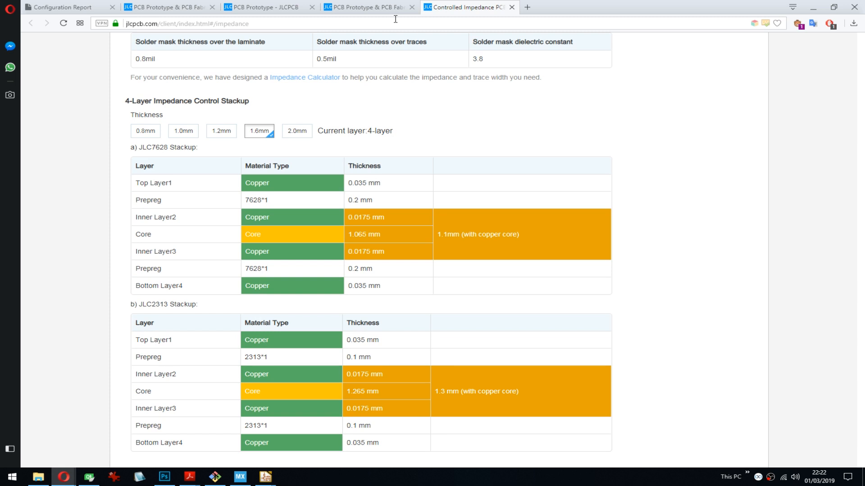
- Close all JLCPCB tabs and dock the browser with the configuration report beside the schematic, showing its alternate function column
{"action": "left_click", "coordinate": [380, 9]}
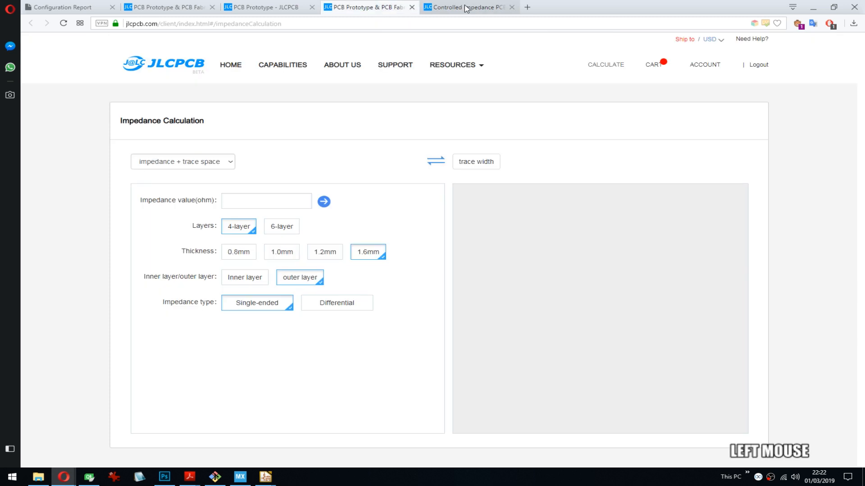
{"action": "left_click", "coordinate": [466, 8]}
{"action": "middle_click", "coordinate": [466, 8]}
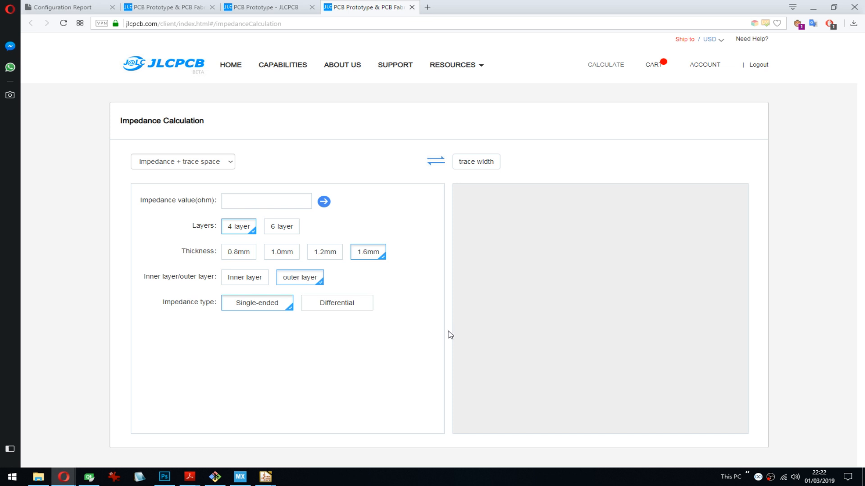
{"action": "middle_click", "coordinate": [357, 11]}
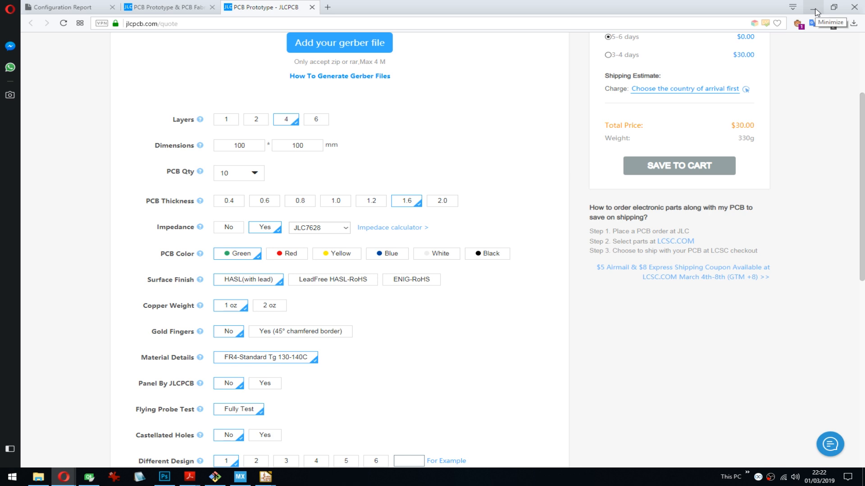
{"action": "key", "text": "ctrl+w"}
{"action": "key", "text": "ctrl+w"}
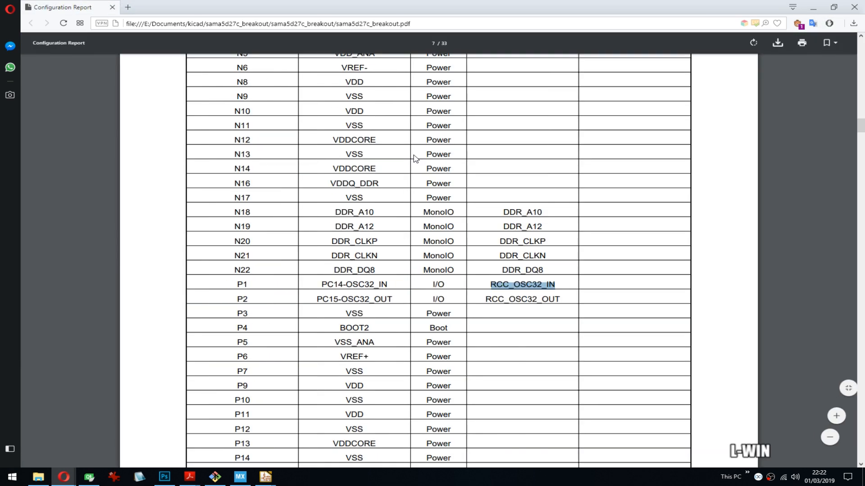
{"action": "key", "text": "super+Right"}
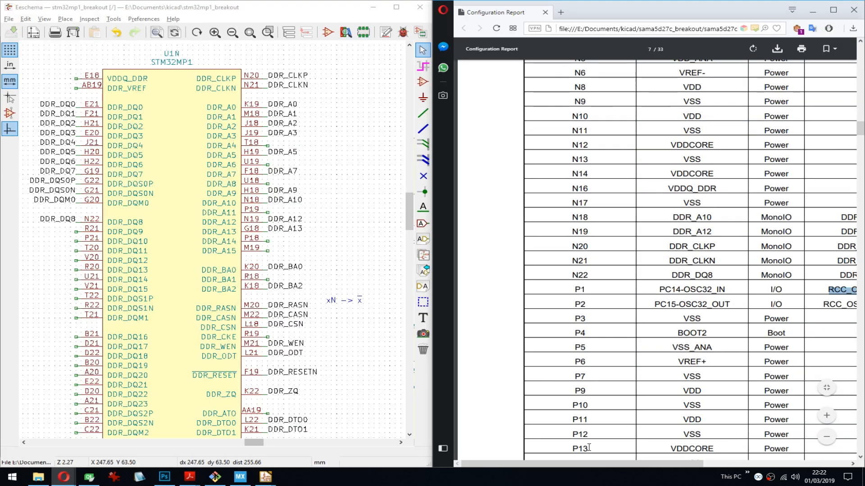
{"action": "left_click_drag", "start_coordinate": [594, 464], "coordinate": [643, 465]}
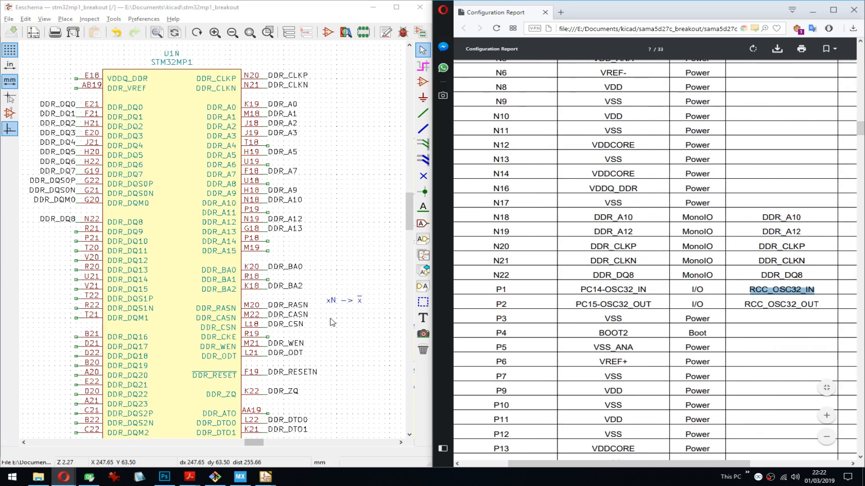
- Move units U1M and U1O together farther away from the DSI unit, and place U1O lower to widen the gap beneath U1M
{"action": "scroll", "coordinate": [214, 243], "scroll_direction": "down", "scroll_amount": 4}
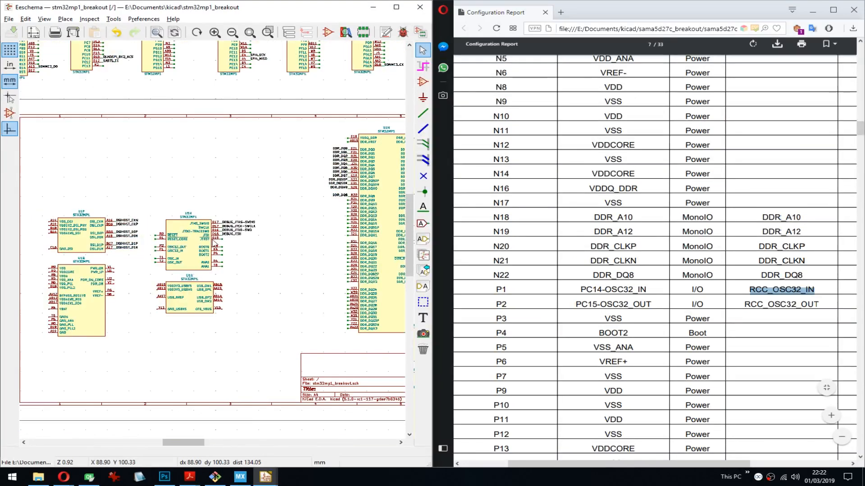
{"action": "scroll", "coordinate": [214, 244], "scroll_direction": "up", "scroll_amount": 3}
{"action": "middle_click_drag", "start_coordinate": [214, 243], "coordinate": [181, 222]}
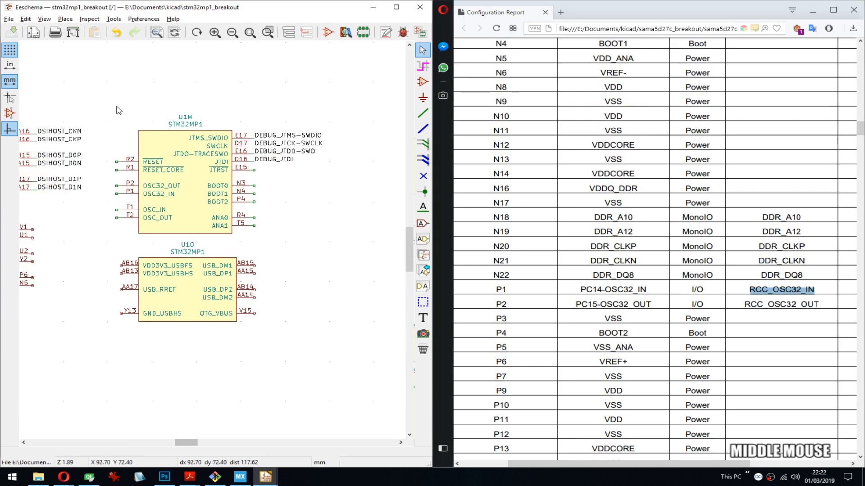
{"action": "left_click_drag", "start_coordinate": [104, 102], "coordinate": [349, 358]}
{"action": "left_click", "coordinate": [387, 352]}
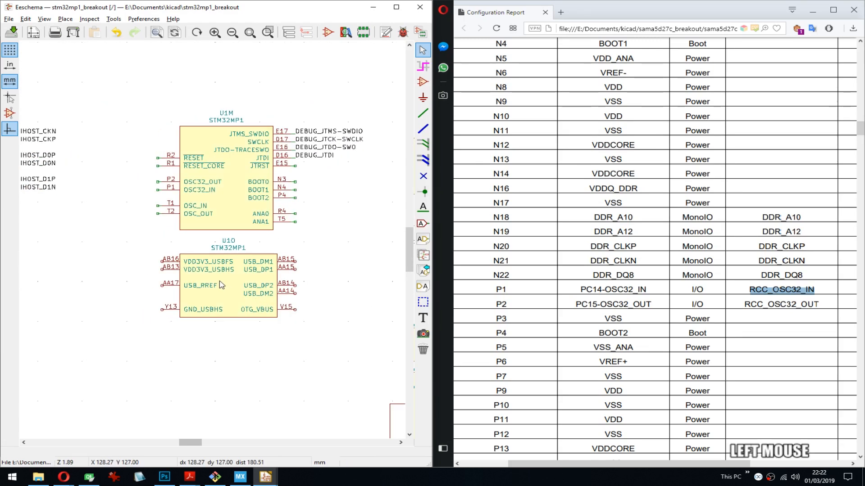
{"action": "key", "text": "m"}
{"action": "left_click", "coordinate": [215, 310]}
- Move U1M's STM32MP1 value text just below the symbol body and its reference above the body's upper-right corner
{"action": "key", "text": "m"}
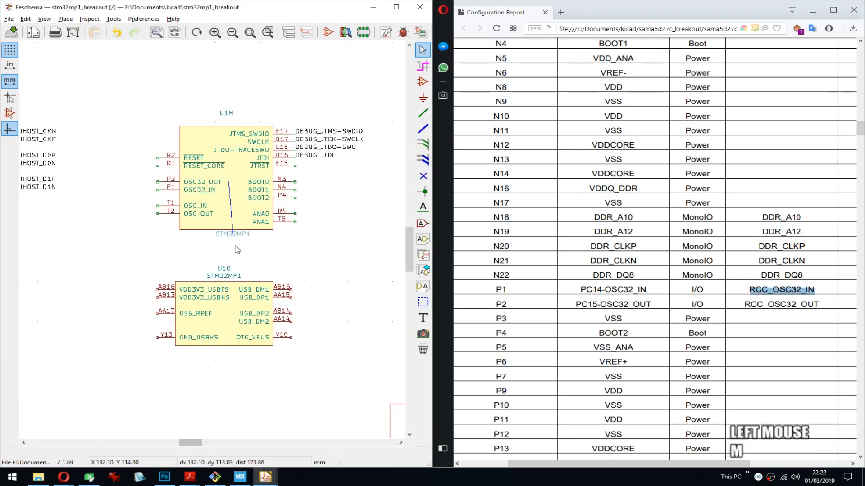
{"action": "left_click", "coordinate": [228, 234]}
{"action": "key", "text": "m"}
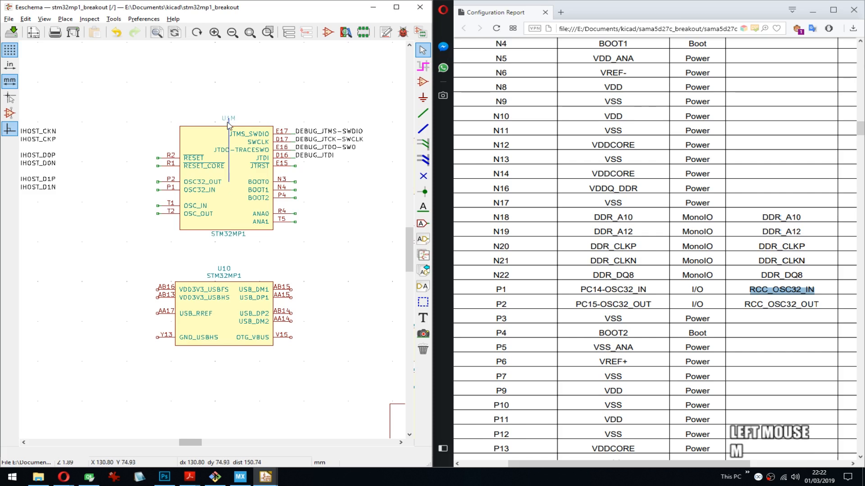
{"action": "left_click", "coordinate": [228, 125]}
{"action": "key", "text": "m"}
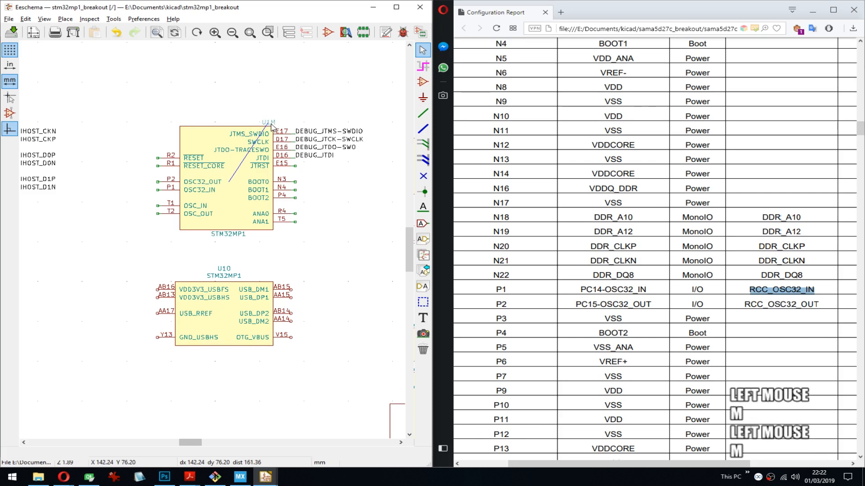
{"action": "left_click", "coordinate": [274, 127]}
- Set the horizontal alignment of U1M's reference field to Right and save the schematic
{"action": "key", "text": "e"}
{"action": "left_click", "coordinate": [318, 244]}
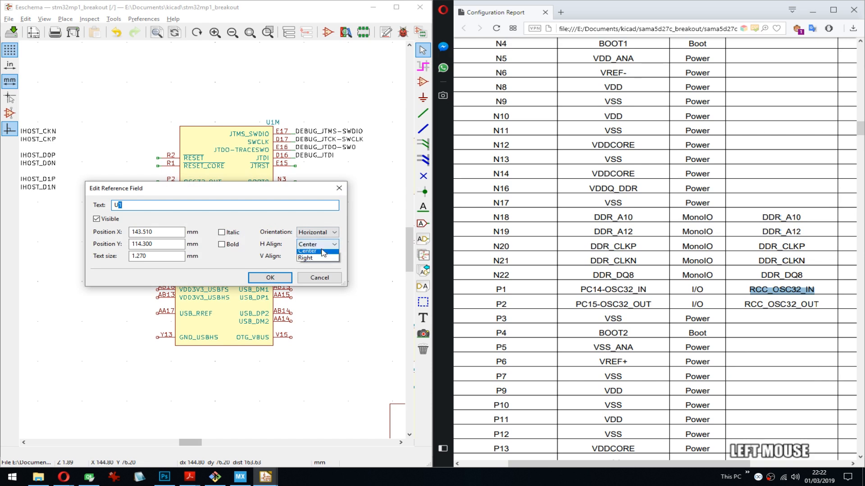
{"action": "left_click", "coordinate": [309, 268]}
{"action": "left_click", "coordinate": [270, 277]}
{"action": "key", "text": "ctrl+s"}
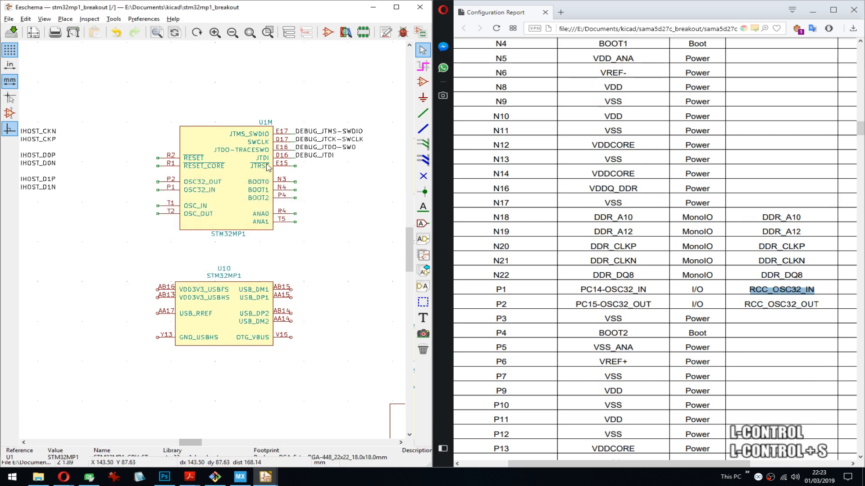
- Move U1O's STM32MP1 value text just below the symbol body and its reference above the body's upper-right corner
{"action": "middle_click_drag", "start_coordinate": [239, 220], "coordinate": [238, 233]}
{"action": "key", "text": "m"}
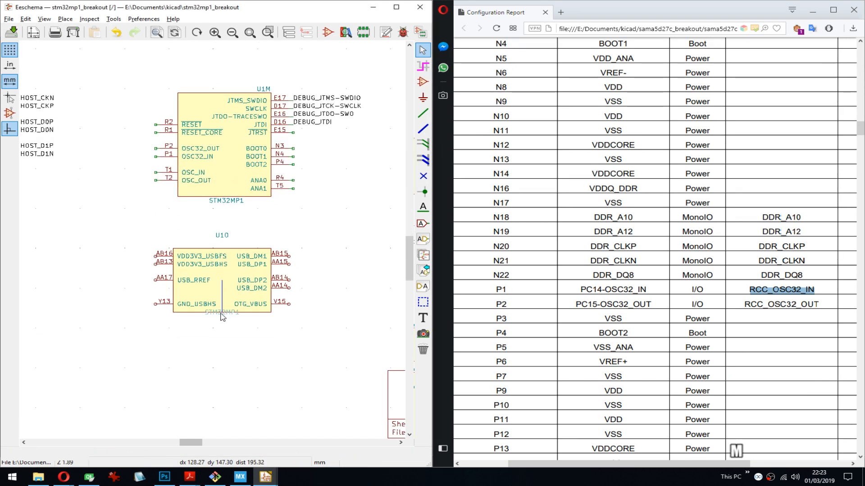
{"action": "left_click", "coordinate": [222, 318]}
{"action": "key", "text": "m"}
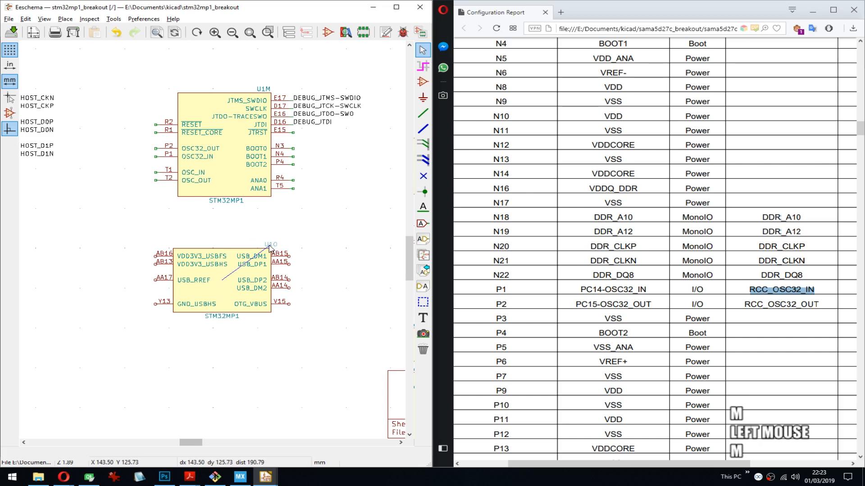
{"action": "left_click", "coordinate": [271, 244]}
- Set the horizontal alignment of U1O's reference field to Right and save the schematic
{"action": "key", "text": "e"}
{"action": "left_click", "coordinate": [318, 244]}
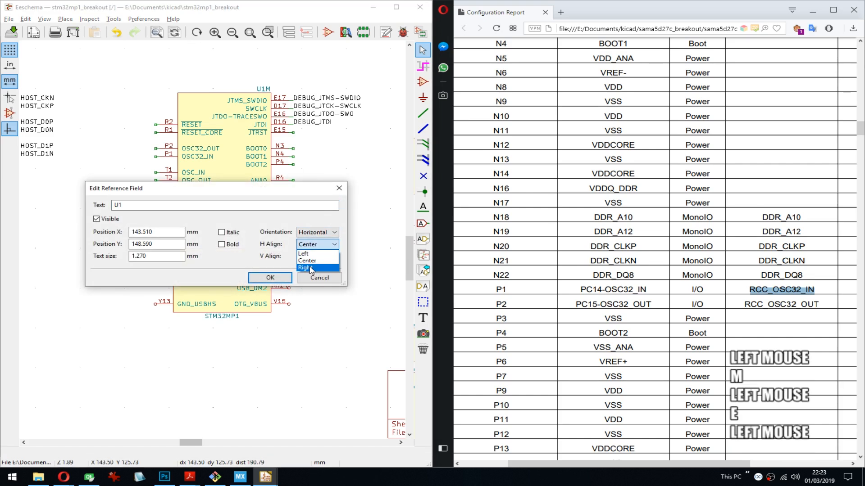
{"action": "left_click", "coordinate": [310, 268]}
{"action": "left_click", "coordinate": [272, 277]}
{"action": "key", "text": "ctrl+s"}
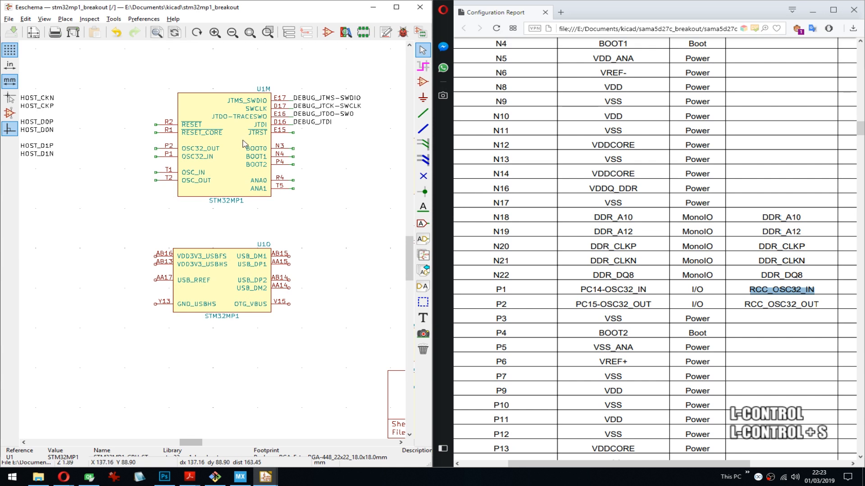
- Add short wire stubs down both pin columns of U1O, repeating from pins AB16 and AB15 to Y13 and V15
{"action": "key", "text": "w"}
{"action": "left_click", "coordinate": [153, 256]}
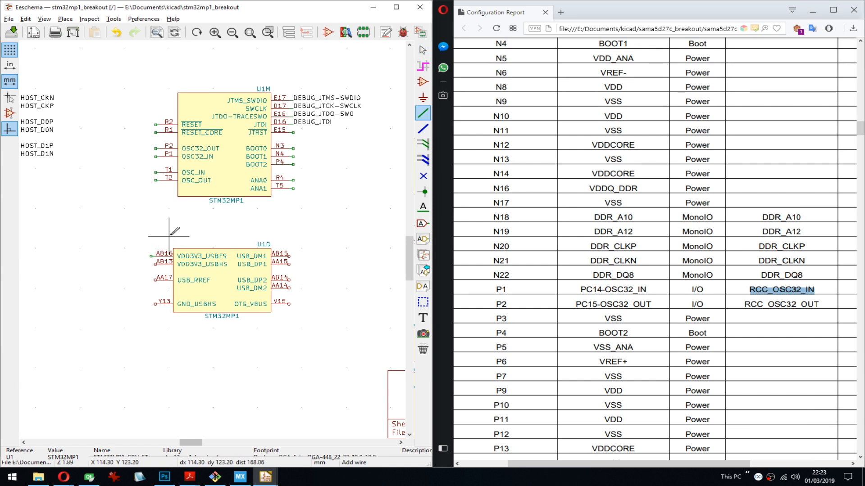
{"action": "key", "text": "Insert"}
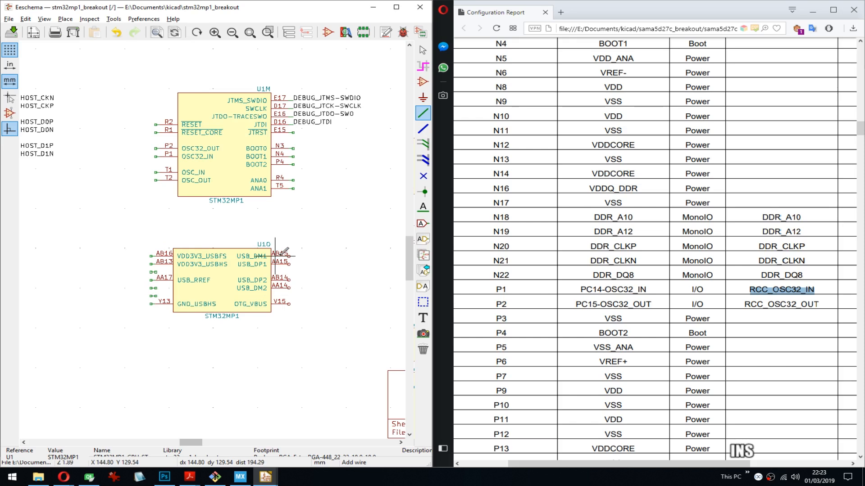
{"action": "left_click", "coordinate": [298, 256]}
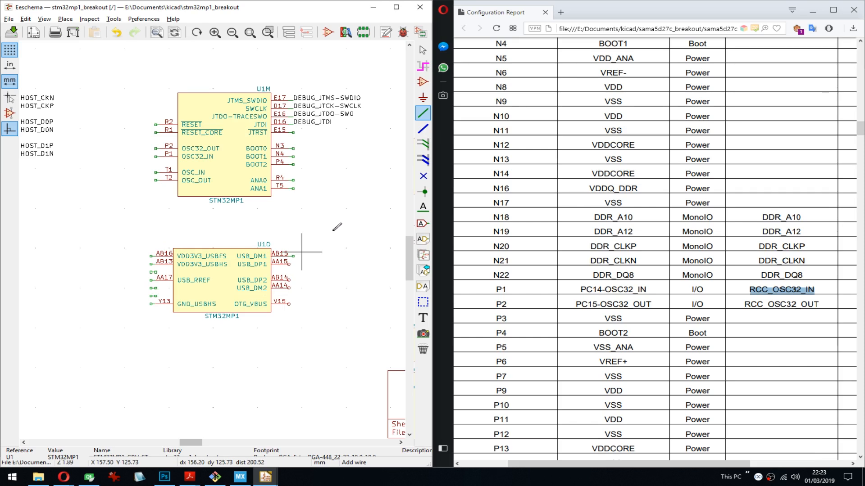
{"action": "key", "text": "Insert"}
- Delete the stray wire stubs lying between U1O's pins on both sides and save the schematic
{"action": "key", "text": "Delete"}
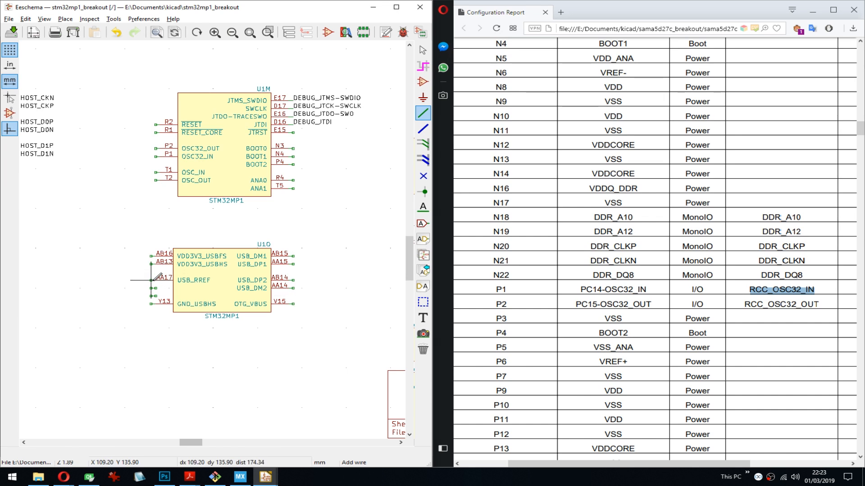
{"action": "key", "text": "Delete"}
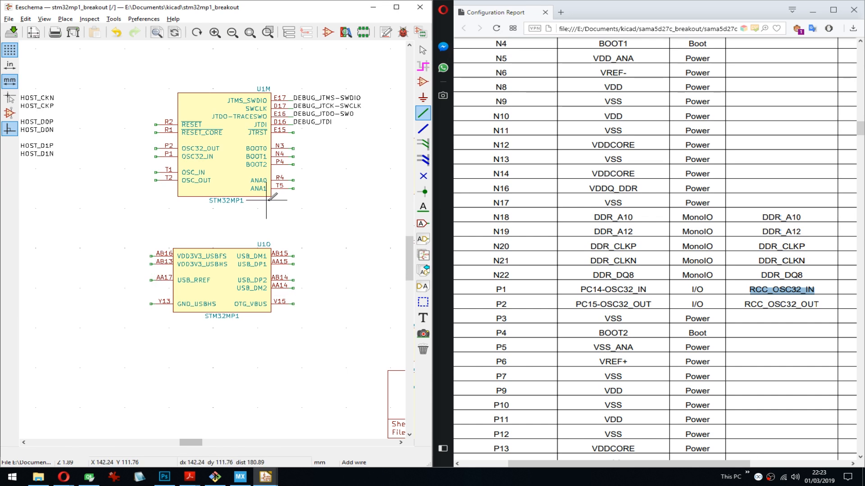
{"action": "key", "text": "ctrl+s"}
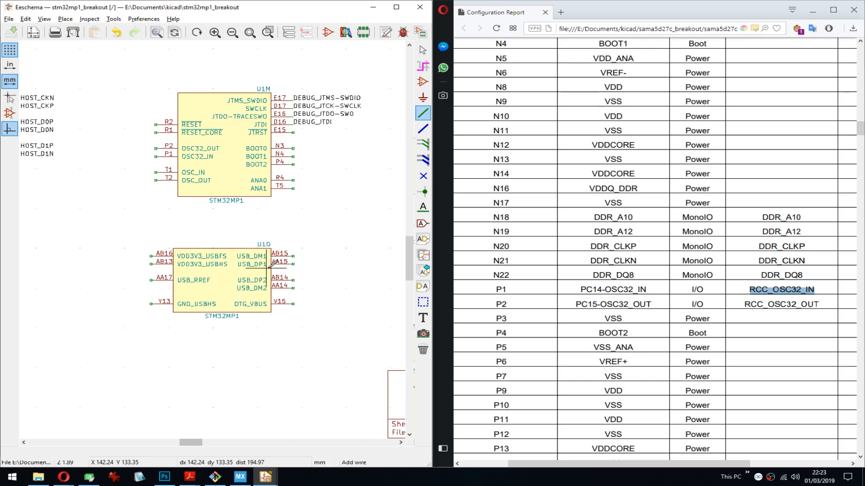
- Copy the RCC_OSC32_IN signal name listed for pin P1 in the configuration report
{"action": "mouse_move", "coordinate": [266, 268]}
{"action": "middle_mouse_down"}
{"action": "mouse_move", "coordinate": [283, 252]}
{"action": "mouse_move", "coordinate": [274, 268]}
{"action": "middle_mouse_up"}
{"action": "middle_click_drag", "start_coordinate": [288, 233], "coordinate": [263, 243]}
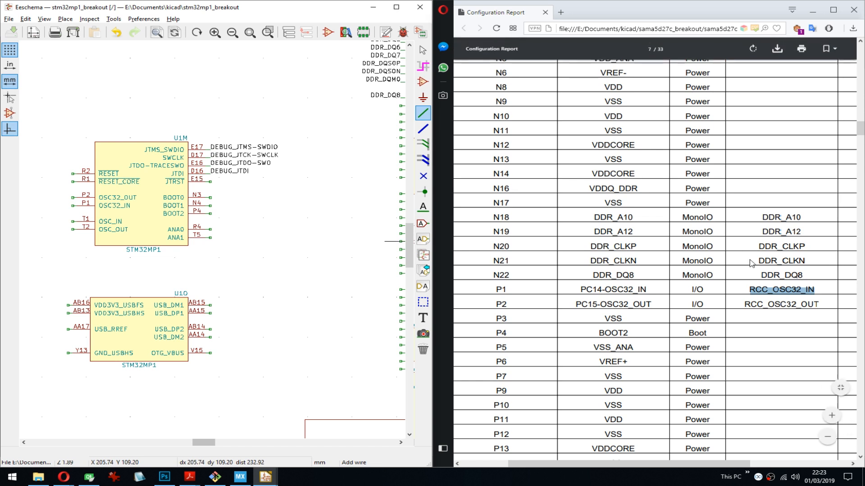
{"action": "double_click", "coordinate": [787, 290]}
{"action": "middle_click_drag", "start_coordinate": [144, 207], "coordinate": [332, 224]}
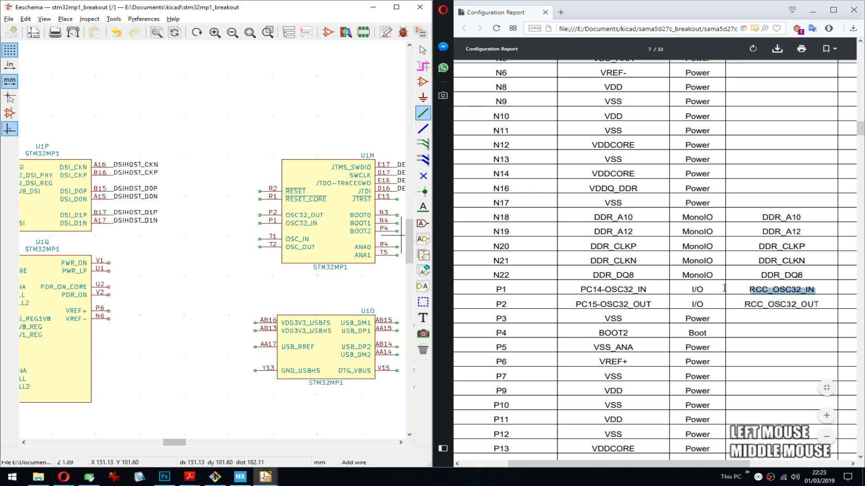
{"action": "left_click", "coordinate": [771, 285]}
{"action": "key", "text": "ctrl+c"}
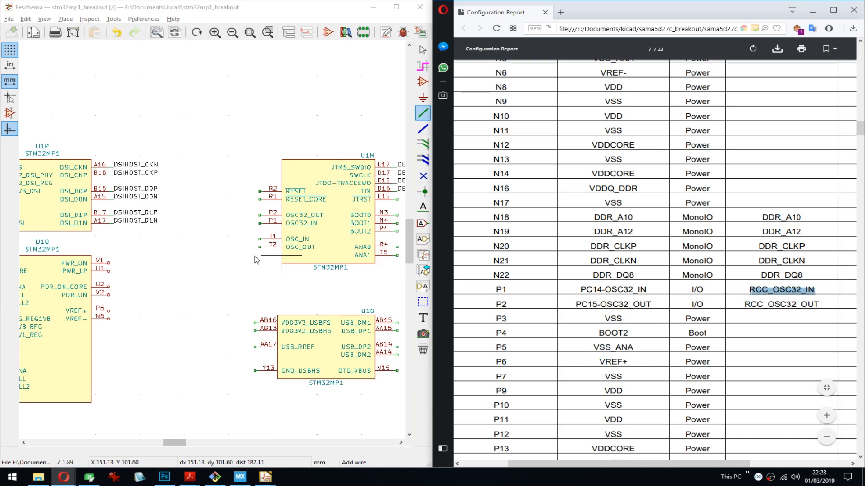
- Start adding a power symbol at the wire stub of U1M's OSC32_IN pin P1
{"action": "middle_click_drag", "start_coordinate": [77, 240], "coordinate": [46, 216]}
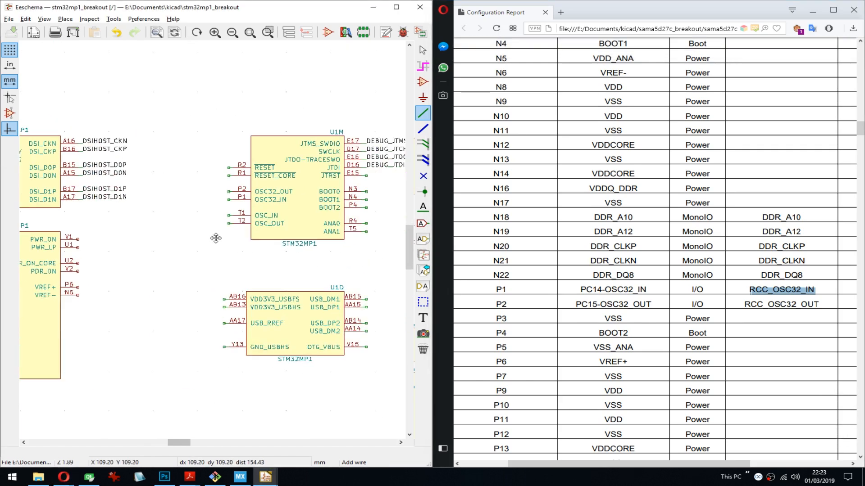
{"action": "middle_click_drag", "start_coordinate": [215, 238], "coordinate": [187, 252]}
{"action": "scroll", "coordinate": [209, 242], "scroll_direction": "up", "scroll_amount": 3}
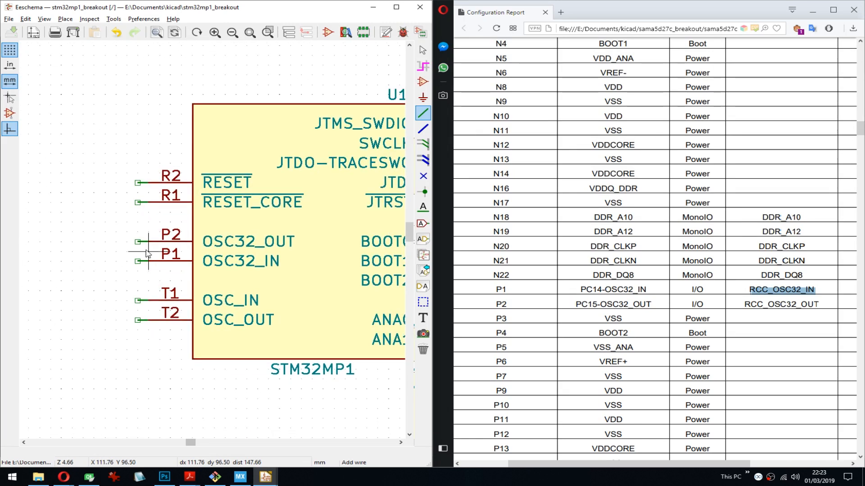
{"action": "key", "text": "p"}
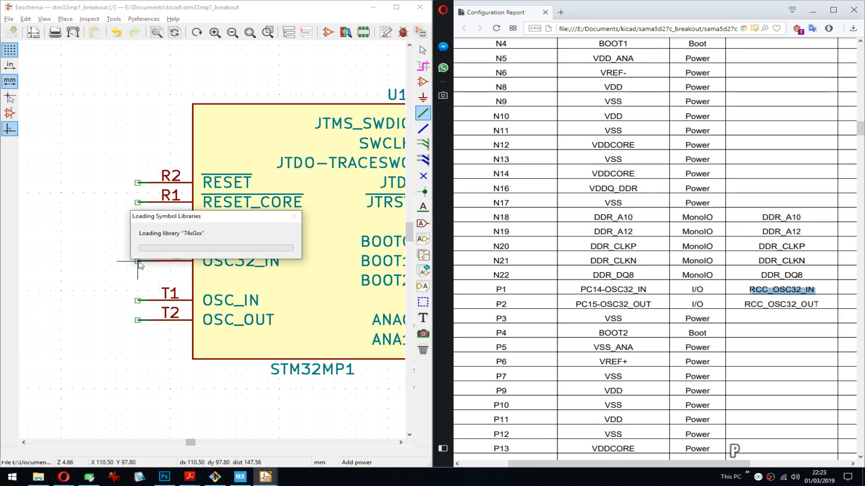
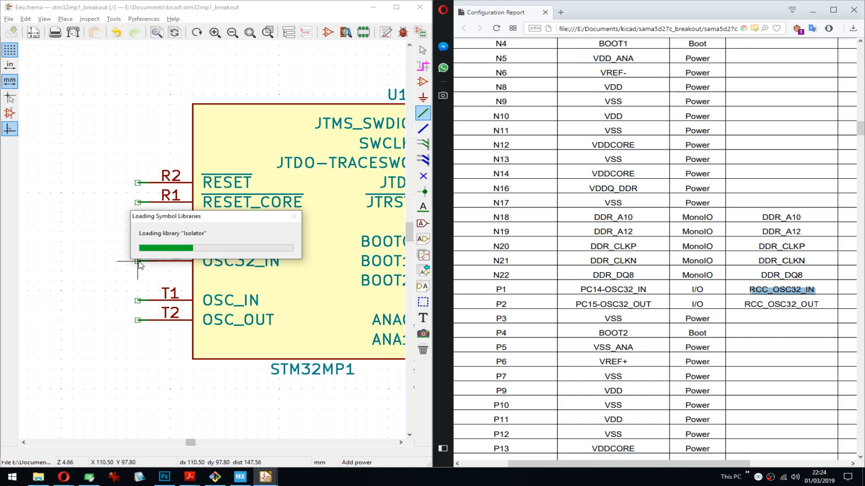
- Switch to STM32CubeMX, generate code for the sama5d27c_breakout project and accept the download of the STM32Cube FW_MP1 V1.0.0 firmware package
{"action": "left_click", "coordinate": [243, 477]}
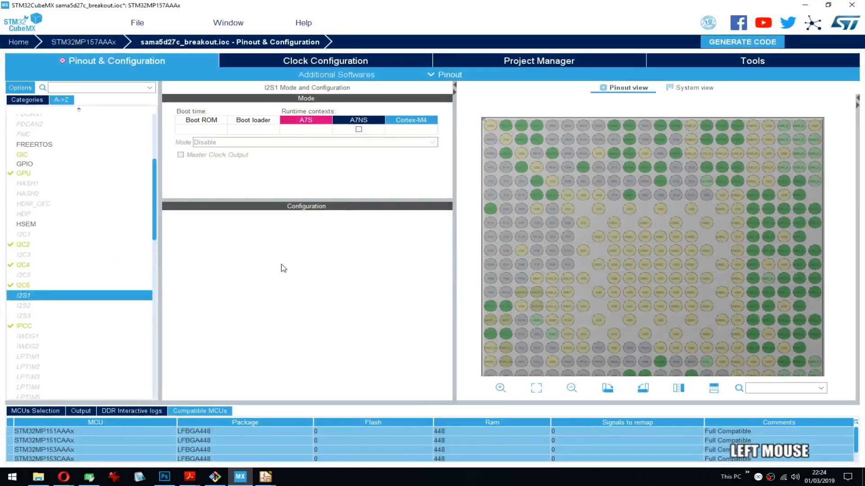
{"action": "left_click", "coordinate": [746, 61]}
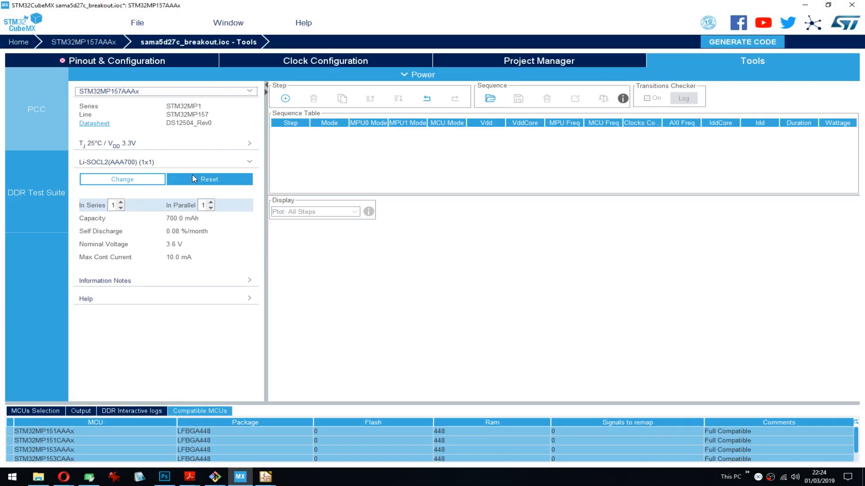
{"action": "left_click", "coordinate": [531, 62]}
{"action": "scroll", "coordinate": [291, 293], "scroll_direction": "down", "scroll_amount": 3}
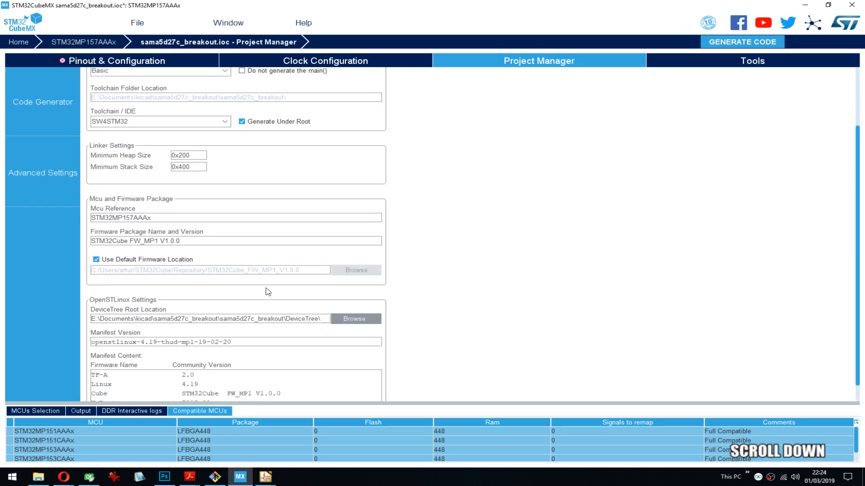
{"action": "scroll", "coordinate": [228, 225], "scroll_direction": "up", "scroll_amount": 3}
{"action": "scroll", "coordinate": [239, 228], "scroll_direction": "down", "scroll_amount": 4}
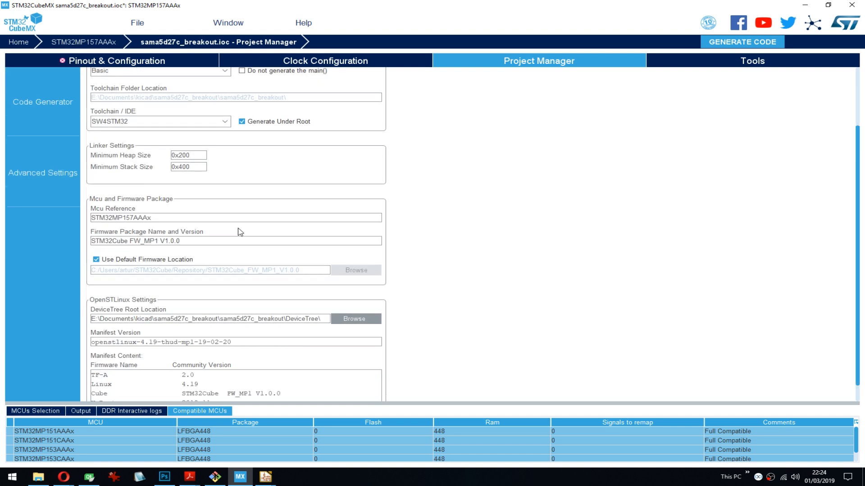
{"action": "scroll", "coordinate": [254, 234], "scroll_direction": "up", "scroll_amount": 5}
{"action": "left_click", "coordinate": [742, 41]}
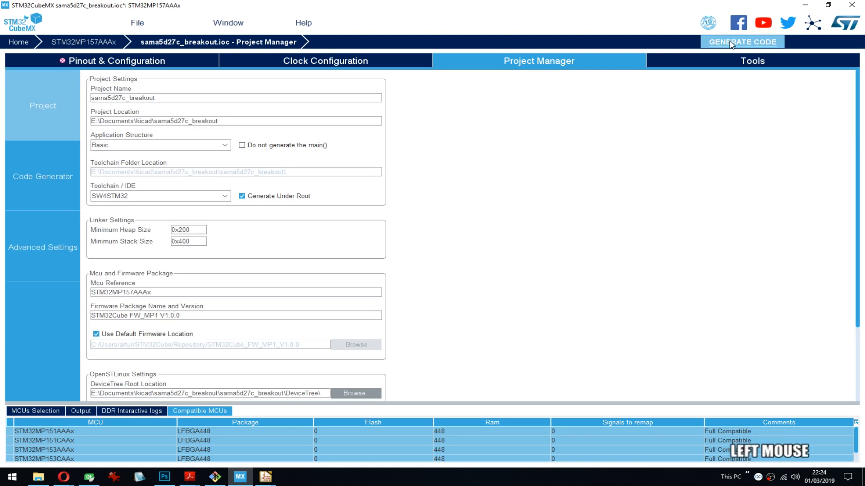
{"action": "left_click", "coordinate": [454, 302]}
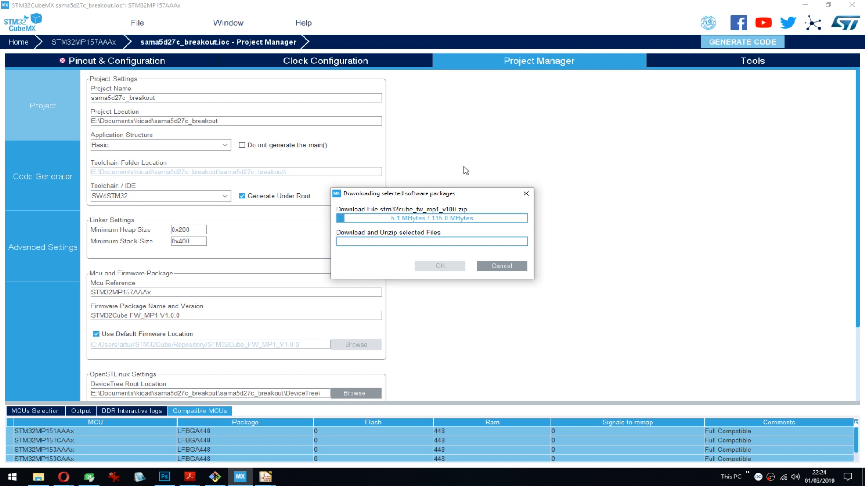
- Return to the Eeschema schematic beside the configuration report and cancel the power symbol placement
{"action": "key", "text": "alt+Tab"}
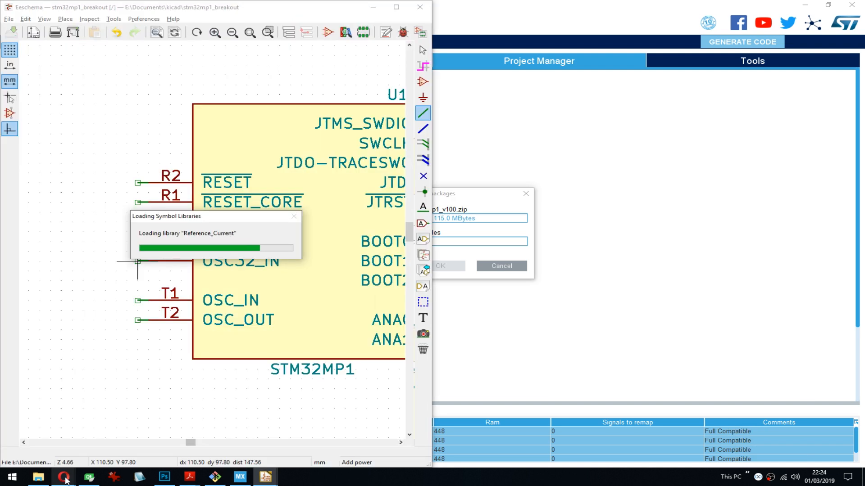
{"action": "mouse_move", "coordinate": [66, 481]}
{"action": "left_click", "coordinate": [142, 434]}
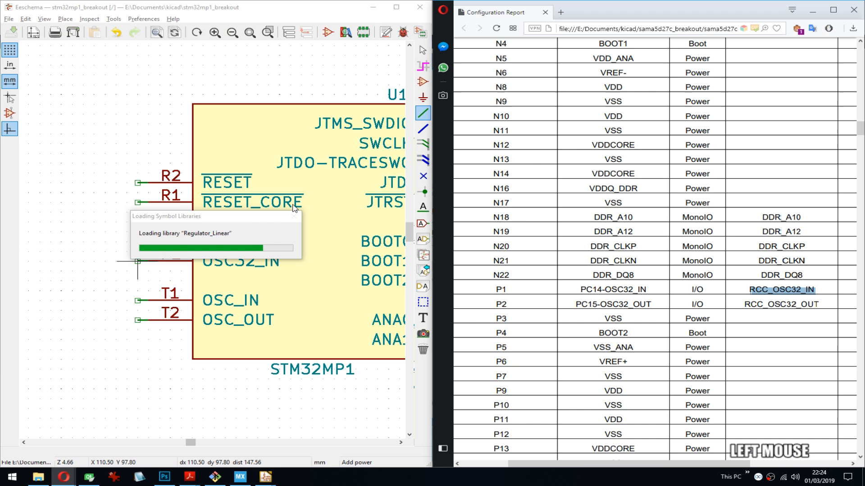
{"action": "left_click", "coordinate": [265, 221]}
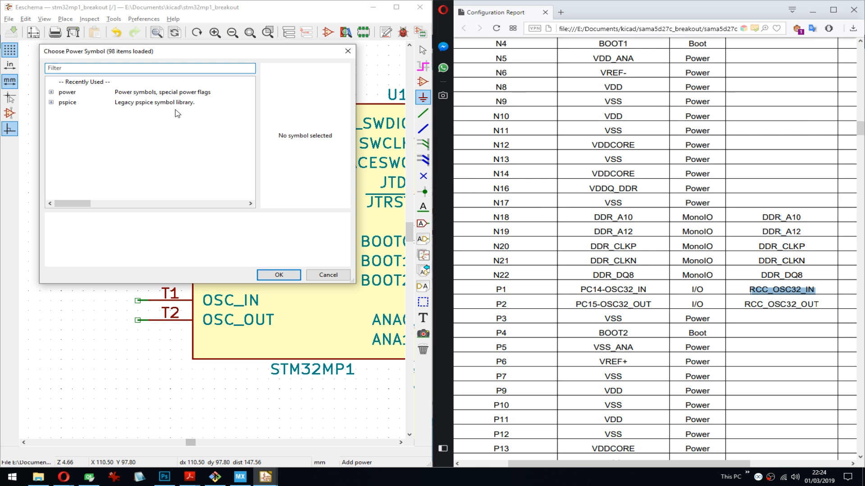
{"action": "key", "text": "Escape"}
{"action": "left_click", "coordinate": [137, 242]}
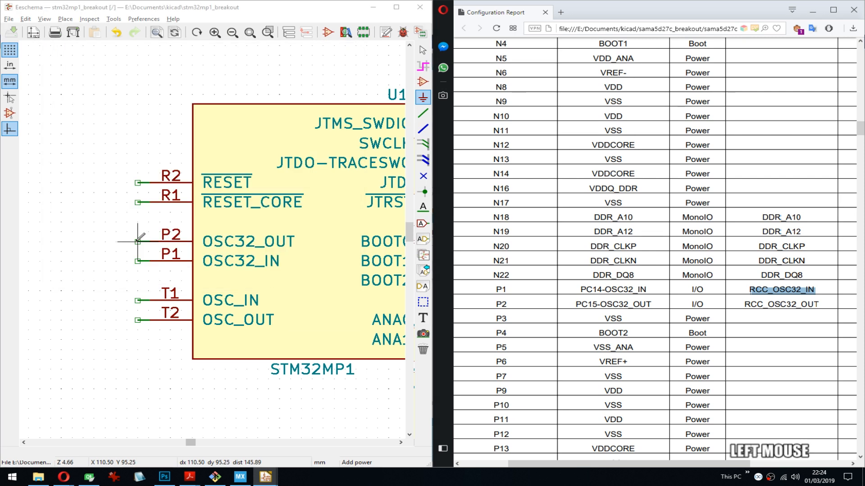
{"action": "key", "text": "Escape"}
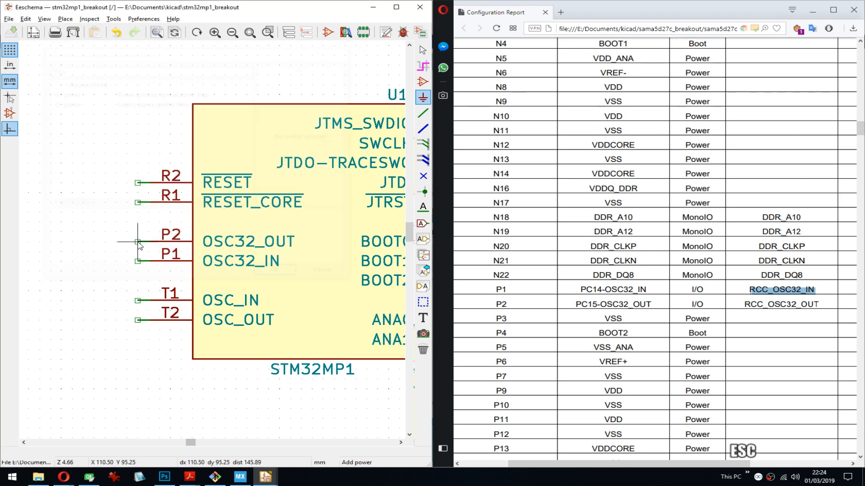
- Place an RCC_OSC32_IN net label, rotated to face away from the symbol, on the wire stub of U1M's pin P1
{"action": "key", "text": "l"}
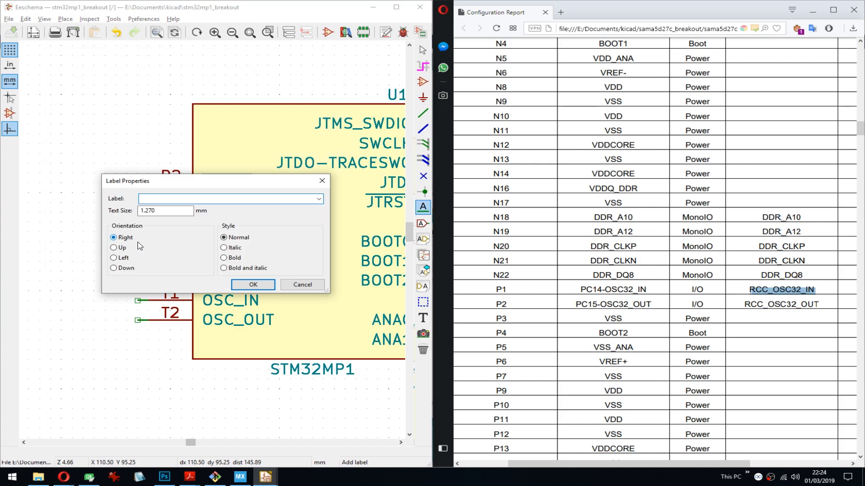
{"action": "type", "text": "RCC_OSC32_IN"}
{"action": "key", "text": "Return"}
{"action": "key", "text": "r"}
{"action": "key", "text": "Down"}
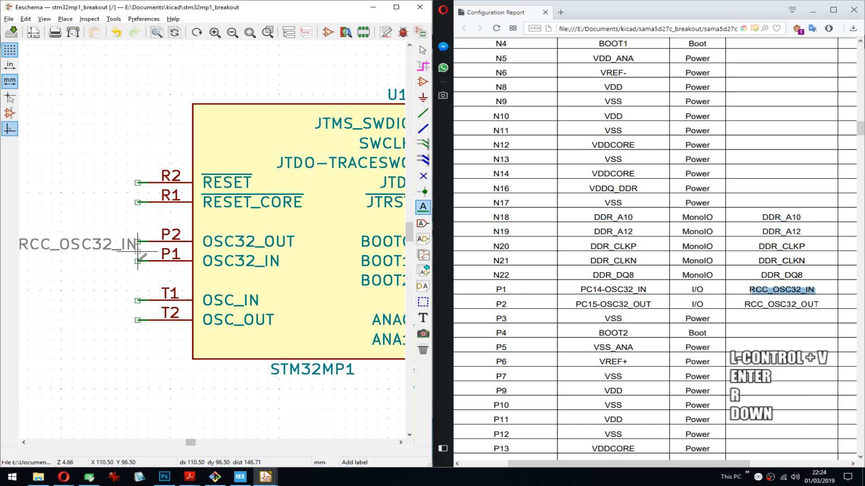
{"action": "left_click", "coordinate": [138, 252]}
- Copy RCC_OSC32_OUT from the configuration report and place it as an outward-facing label on the wire stub of U1M's pin P2
{"action": "left_click_drag", "start_coordinate": [821, 304], "coordinate": [708, 317]}
{"action": "key", "text": "ctrl+c"}
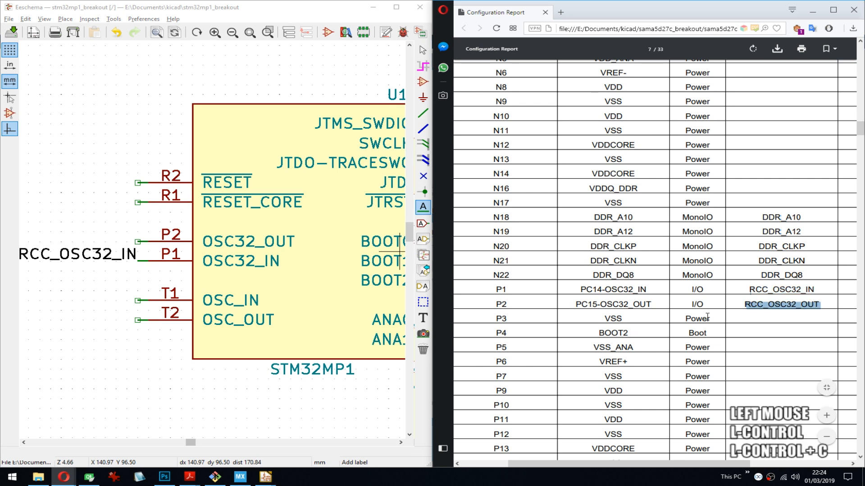
{"action": "middle_click_drag", "start_coordinate": [139, 242], "coordinate": [155, 243]}
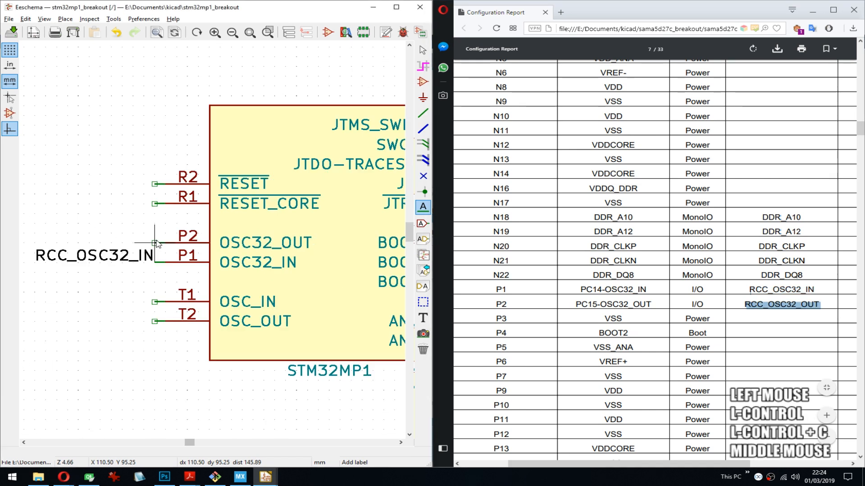
{"action": "left_click", "coordinate": [154, 243]}
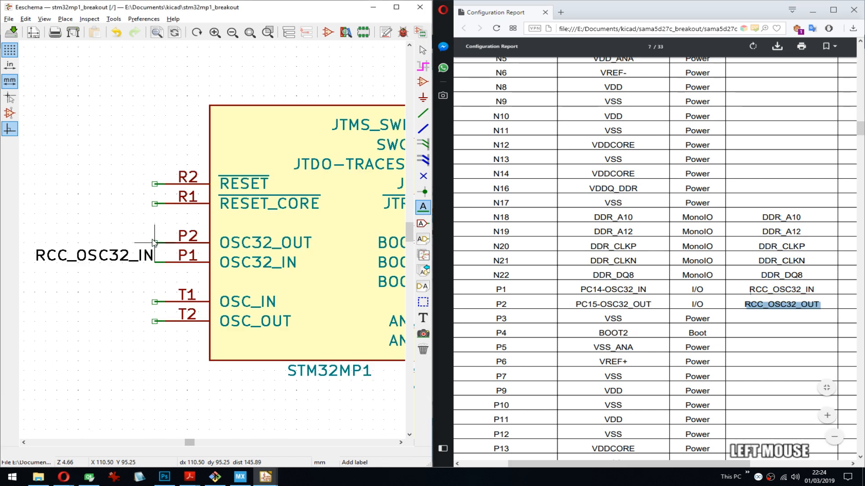
{"action": "key", "text": "ctrl+v"}
{"action": "key", "text": "Return"}
{"action": "key", "text": "r"}
{"action": "key", "text": "Return"}
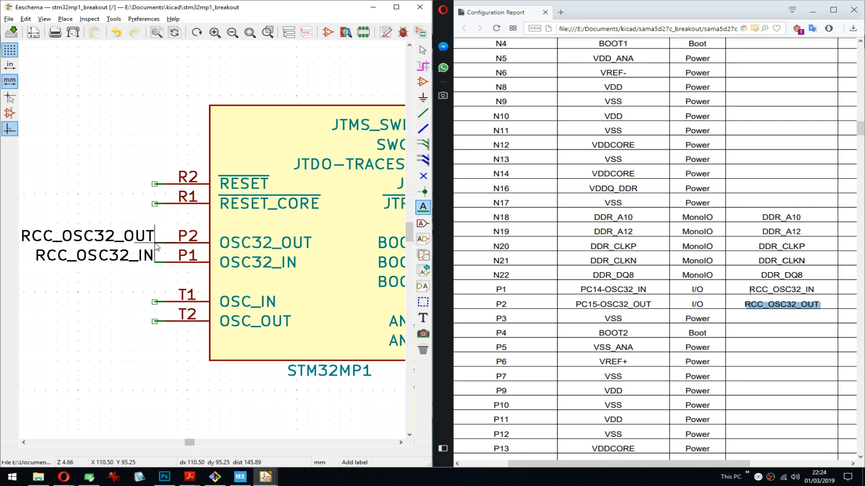
- Copy DDR_A14 from the report's pin P18 row and place it as a label on U1N's pin P18 stub
{"action": "left_click", "coordinate": [758, 360]}
{"action": "scroll", "coordinate": [746, 306], "scroll_direction": "down", "scroll_amount": 5}
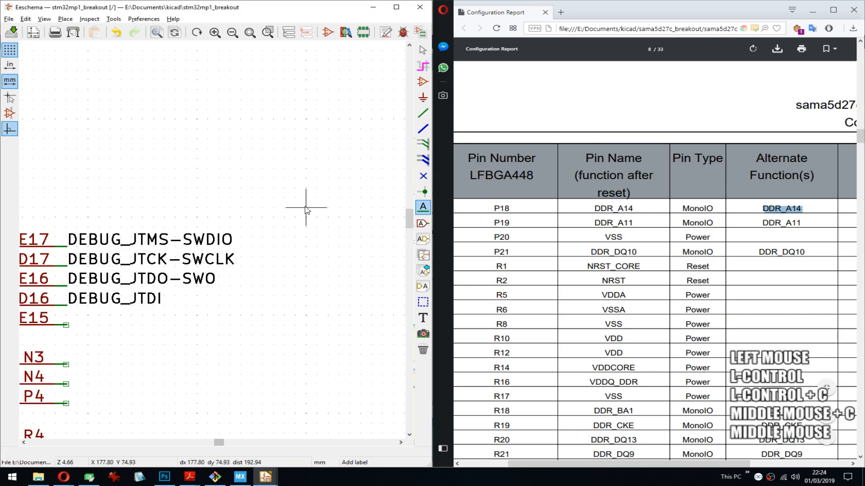
{"action": "middle_click_drag", "start_coordinate": [305, 208], "coordinate": [198, 246]}
{"action": "scroll", "coordinate": [212, 242], "scroll_direction": "up", "scroll_amount": 1}
{"action": "scroll", "coordinate": [212, 241], "scroll_direction": "down", "scroll_amount": 5}
{"action": "middle_click_drag", "start_coordinate": [380, 170], "coordinate": [212, 241]}
{"action": "scroll", "coordinate": [213, 241], "scroll_direction": "up", "scroll_amount": 4}
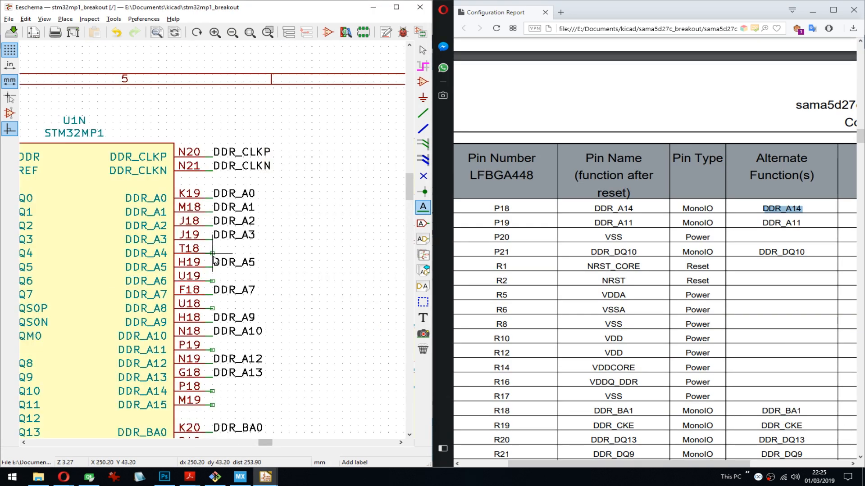
{"action": "left_click", "coordinate": [215, 261]}
{"action": "key", "text": "ctrl+v"}
{"action": "key", "text": "Return"}
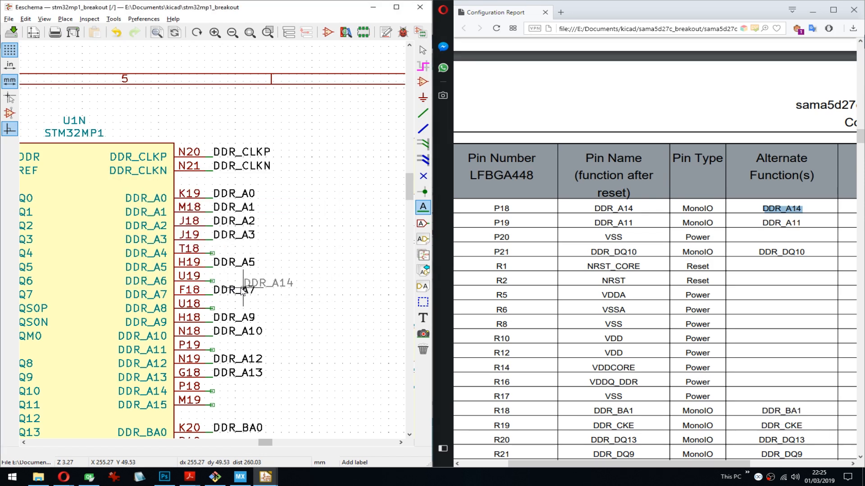
{"action": "left_click", "coordinate": [214, 387]}
- Copy DDR_A11 from the report, save the schematic, and place the label on U1N's pin P19 stub
{"action": "double_click", "coordinate": [784, 223]}
{"action": "key", "text": "ctrl+c"}
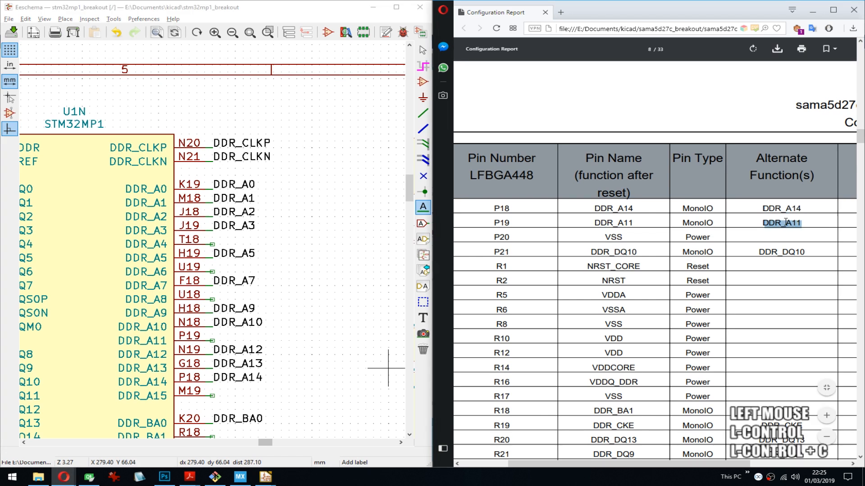
{"action": "middle_click_drag", "start_coordinate": [263, 359], "coordinate": [271, 351]}
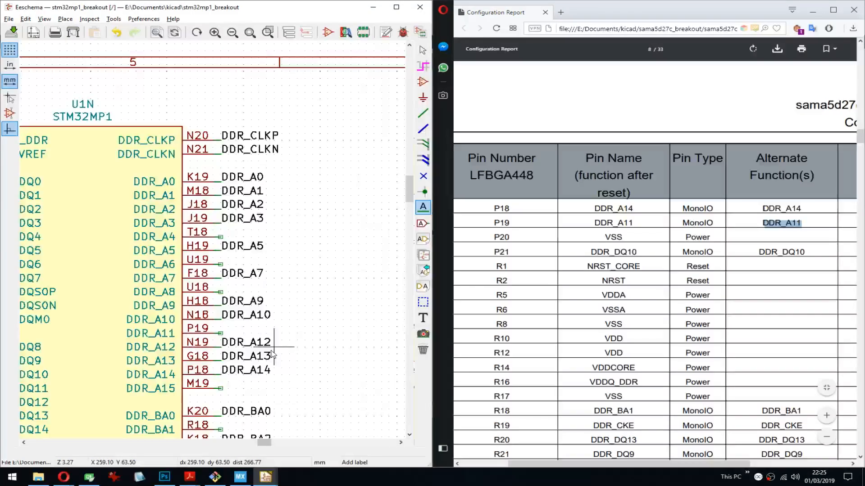
{"action": "key", "text": "ctrl+s"}
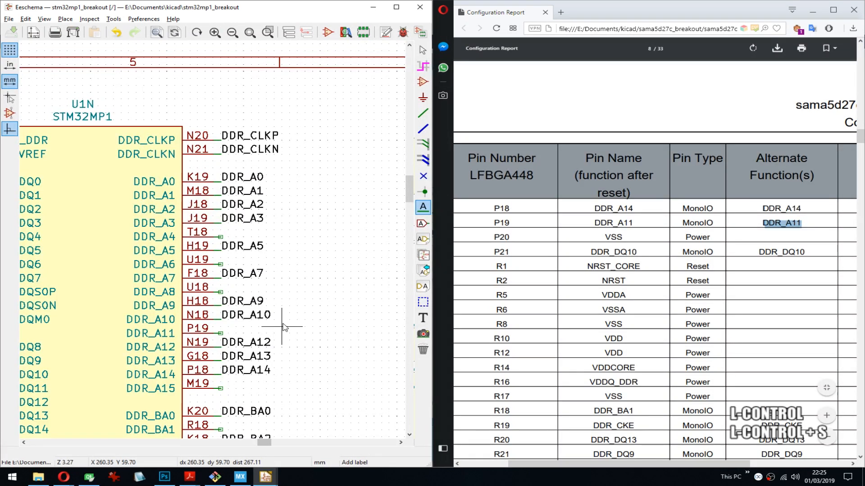
{"action": "left_click", "coordinate": [283, 327]}
{"action": "key", "text": "ctrl+v"}
{"action": "key", "text": "Return"}
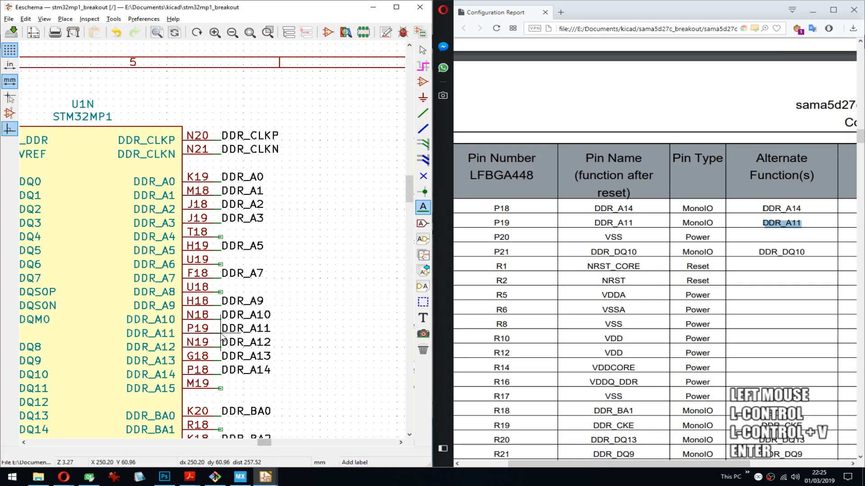
- Copy DDR_DQ10 from the report and place it as an outward-facing label on U1N's pin P21 stub
{"action": "double_click", "coordinate": [770, 252]}
{"action": "key", "text": "ctrl+c"}
{"action": "middle_click_drag", "start_coordinate": [152, 279], "coordinate": [331, 206]}
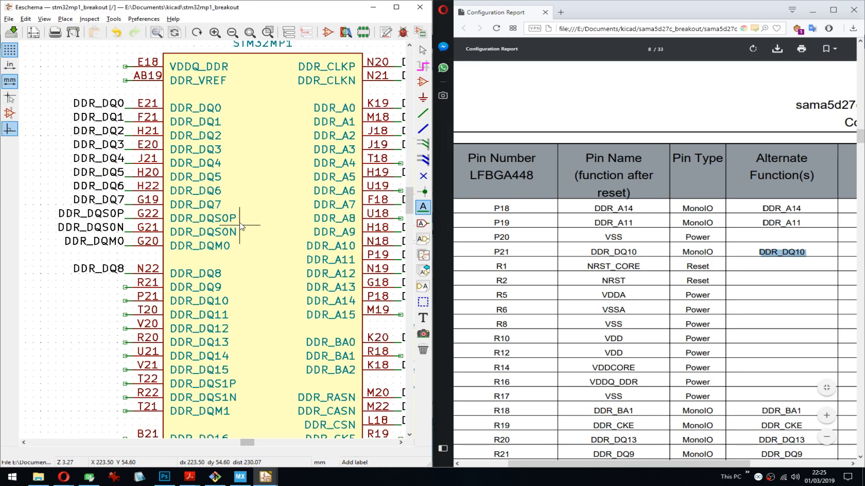
{"action": "middle_click_drag", "start_coordinate": [240, 225], "coordinate": [197, 160]}
{"action": "left_click", "coordinate": [82, 235]}
{"action": "key", "text": "ctrl+v"}
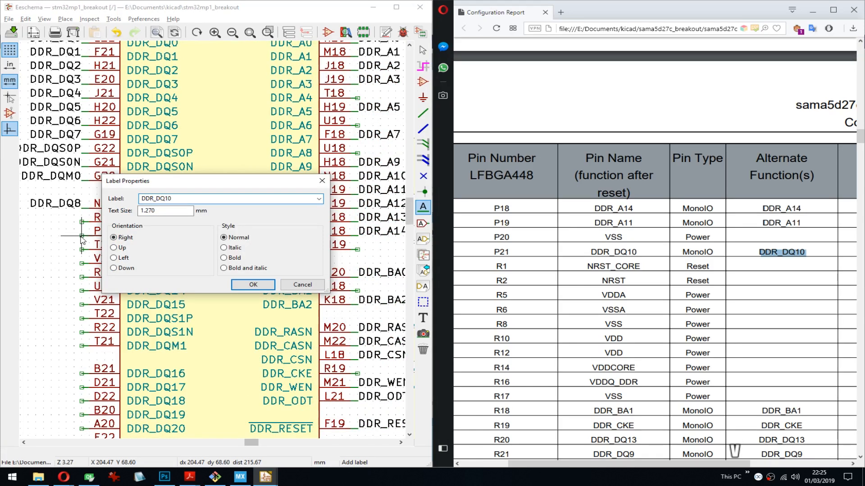
{"action": "key", "text": "Return"}
{"action": "key", "text": "r"}
{"action": "key", "text": "Return"}
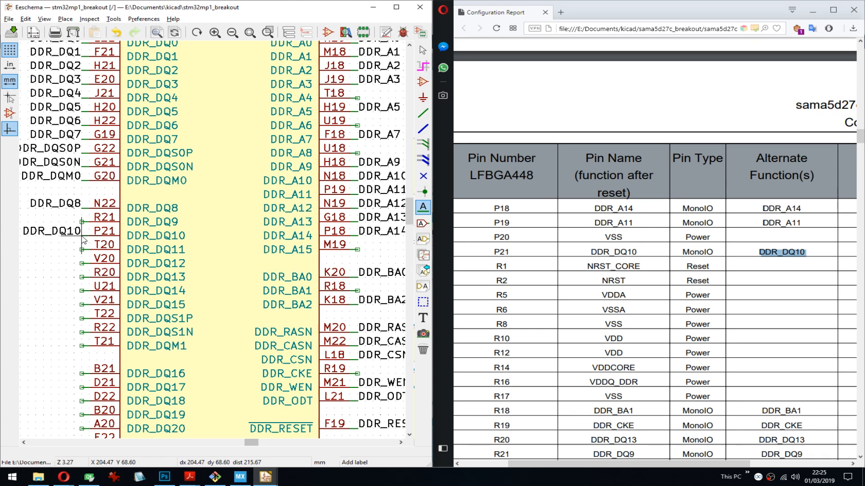
- Copy DDR_BA1 from the report's pin R18 row and place it as a label on U1N's pin R18 stub
{"action": "scroll", "coordinate": [766, 270], "scroll_direction": "down", "scroll_amount": 3}
{"action": "double_click", "coordinate": [789, 276]}
{"action": "key", "text": "ctrl+c"}
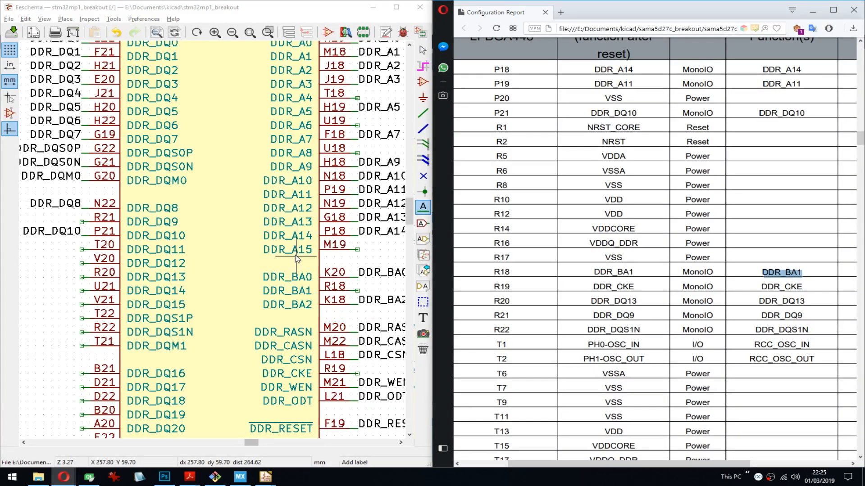
{"action": "middle_click_drag", "start_coordinate": [347, 252], "coordinate": [334, 264]}
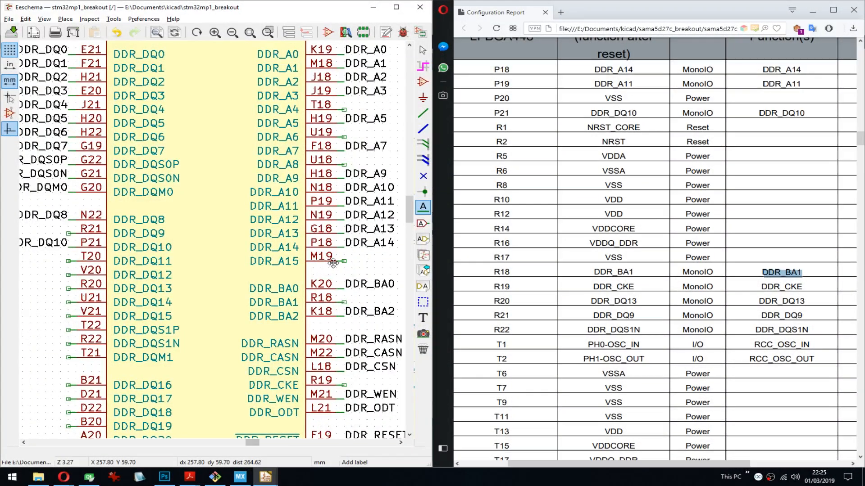
{"action": "left_click", "coordinate": [333, 263]}
{"action": "key", "text": "ctrl+v"}
{"action": "key", "text": "Return"}
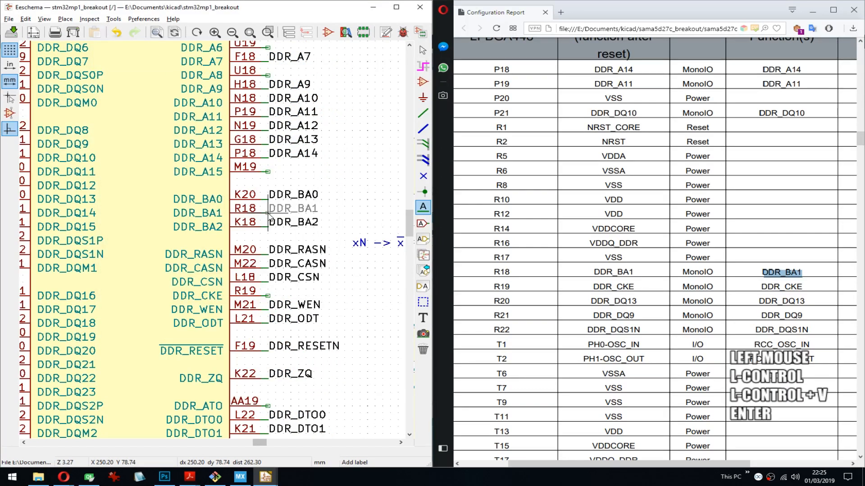
{"action": "left_click", "coordinate": [269, 215]}
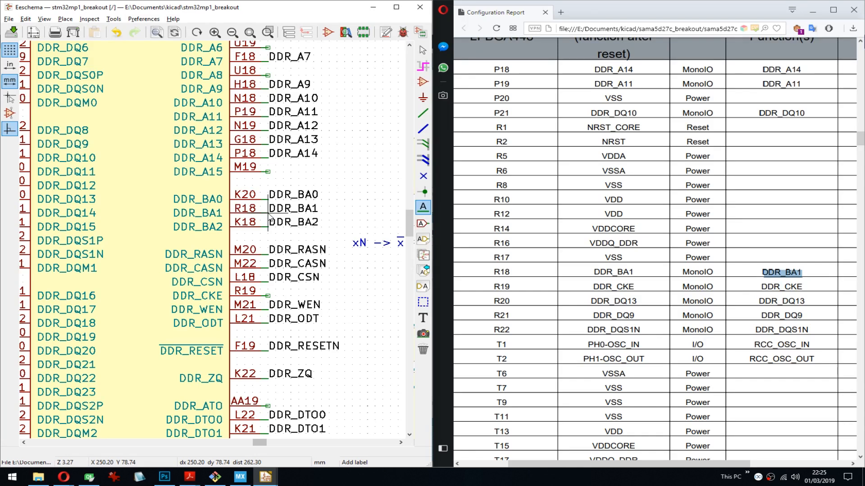
- Copy DDR_CKE from the report and place it as a label on the wire stub of U1N's pin R19
{"action": "double_click", "coordinate": [781, 287]}
{"action": "key", "text": "ctrl+c"}
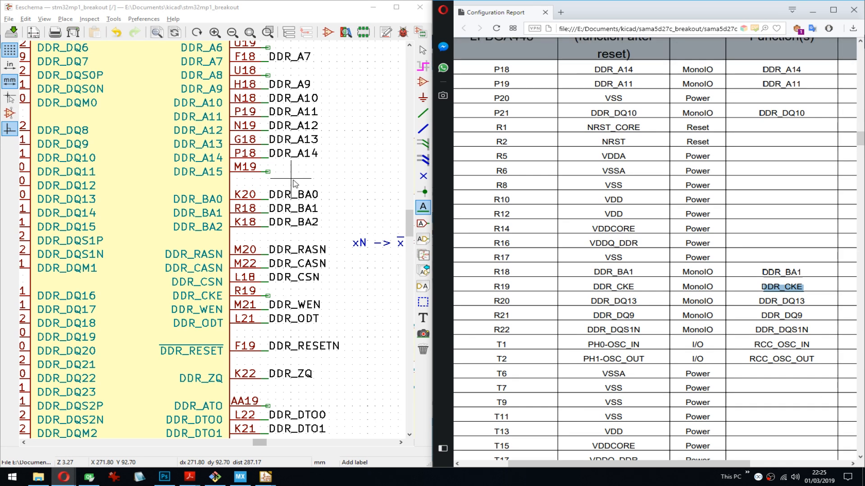
{"action": "middle_click_drag", "start_coordinate": [294, 183], "coordinate": [296, 289]}
{"action": "left_click", "coordinate": [256, 309]}
{"action": "key", "text": "ctrl+v"}
{"action": "key", "text": "Return"}
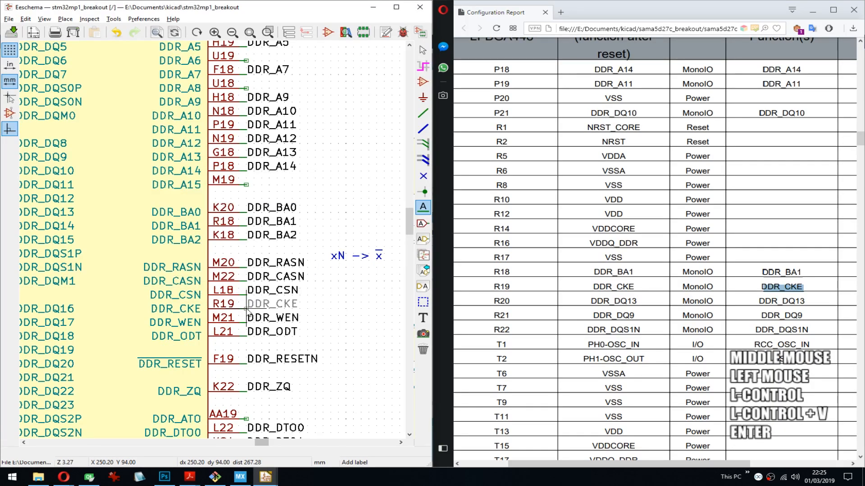
- Copy DDR_DQ13 from the report and place it as an outward-facing label on U1N's pin R20 stub
{"action": "double_click", "coordinate": [781, 301]}
{"action": "key", "text": "ctrl+c"}
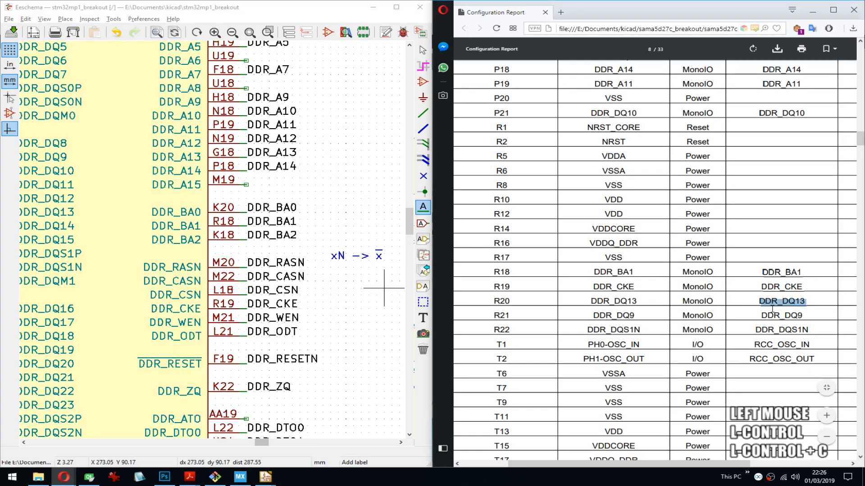
{"action": "middle_click_drag", "start_coordinate": [106, 172], "coordinate": [263, 230]}
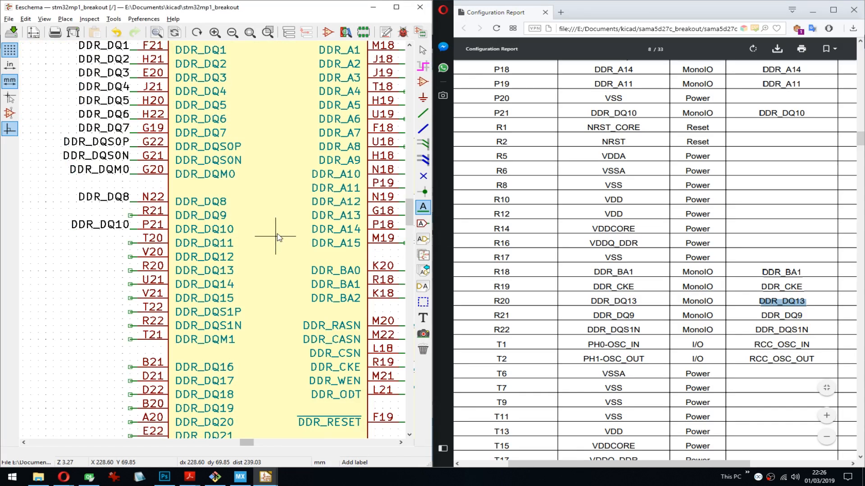
{"action": "left_click", "coordinate": [129, 271]}
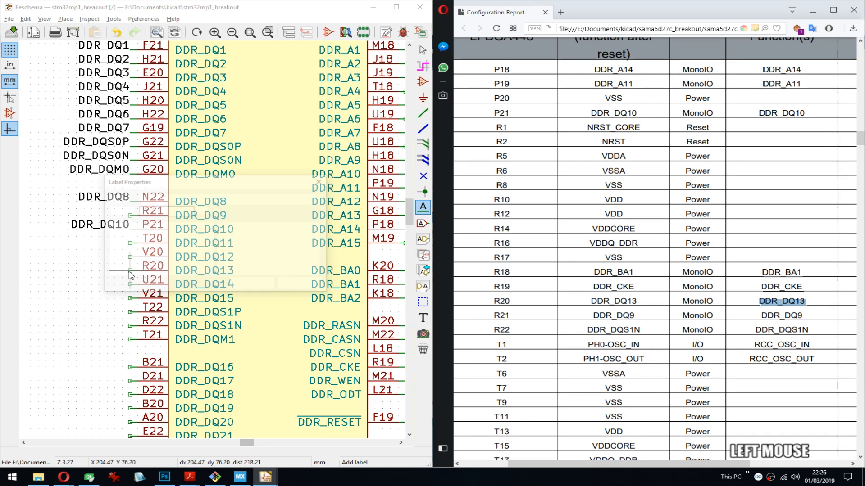
- Copy DDR_DQ9 from the report and place it as an outward-facing label on U1N's pin R21 stub
{"action": "double_click", "coordinate": [778, 315]}
{"action": "key", "text": "ctrl+c"}
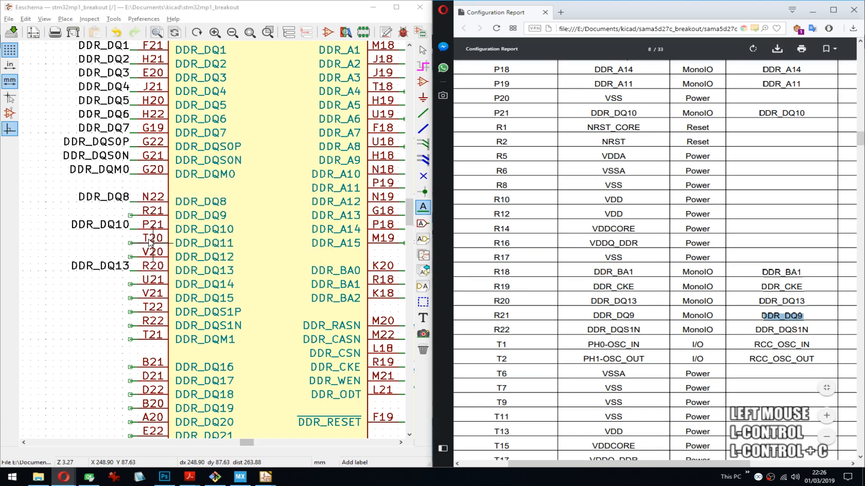
{"action": "left_click", "coordinate": [131, 216]}
{"action": "key", "text": "ctrl+v"}
{"action": "key", "text": "Return"}
{"action": "key", "text": "r"}
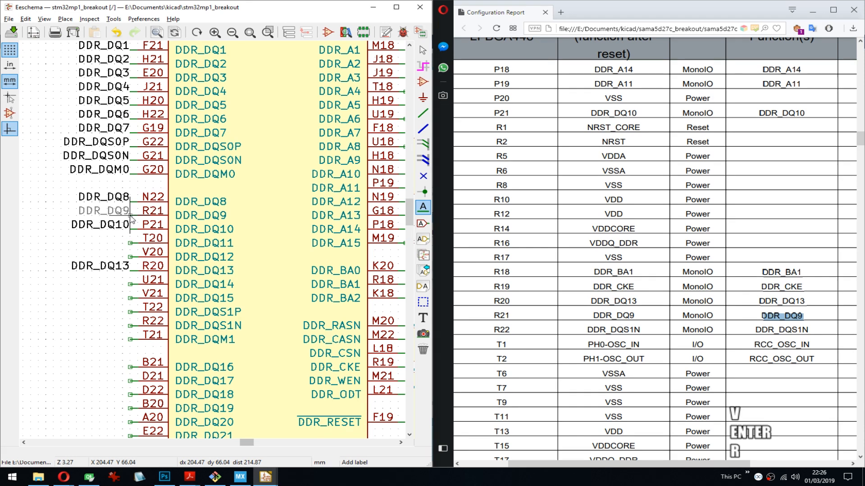
{"action": "left_click", "coordinate": [131, 219]}
- Copy DDR_DQS1N from the report's pin R22 row and place it as an outward-facing label on U1N's pin R22 stub
{"action": "double_click", "coordinate": [782, 330]}
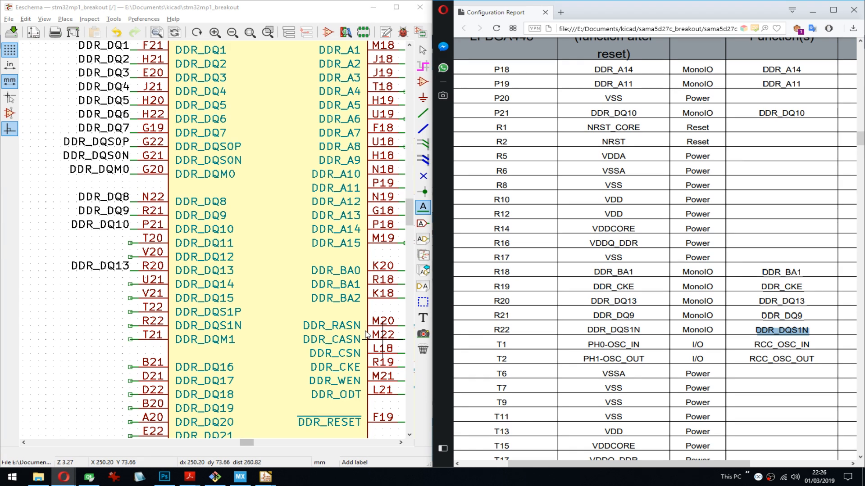
{"action": "middle_click_drag", "start_coordinate": [283, 311], "coordinate": [196, 225]}
{"action": "left_click", "coordinate": [88, 225]}
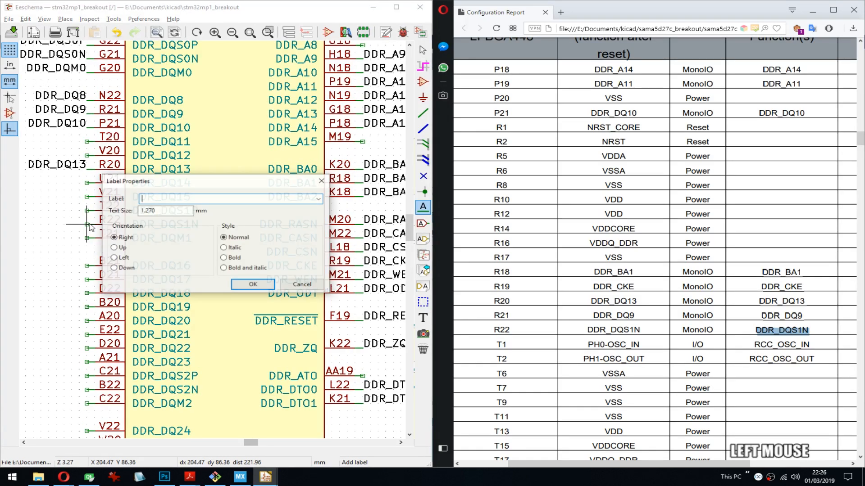
{"action": "key", "text": "ctrl+v"}
{"action": "key", "text": "Return"}
- Copy RCC_OSC_IN from the report and place it as an outward-facing label on pin T1 of unit U1M
{"action": "double_click", "coordinate": [793, 345]}
{"action": "key", "text": "ctrl+c"}
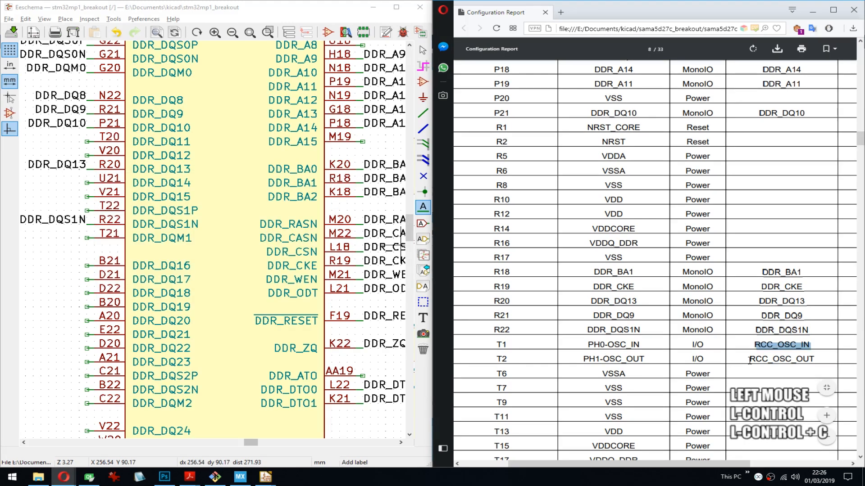
{"action": "middle_click", "coordinate": [227, 328]}
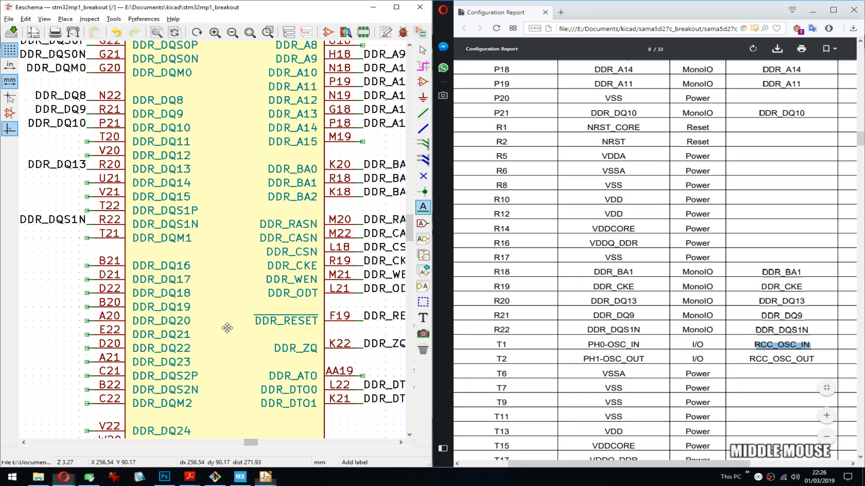
{"action": "middle_click_drag", "start_coordinate": [227, 328], "coordinate": [230, 302]}
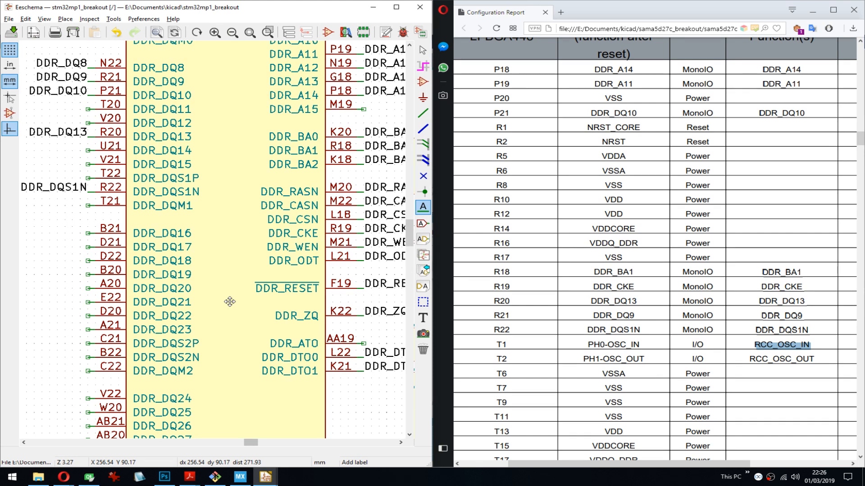
{"action": "middle_click_drag", "start_coordinate": [230, 302], "coordinate": [229, 198]}
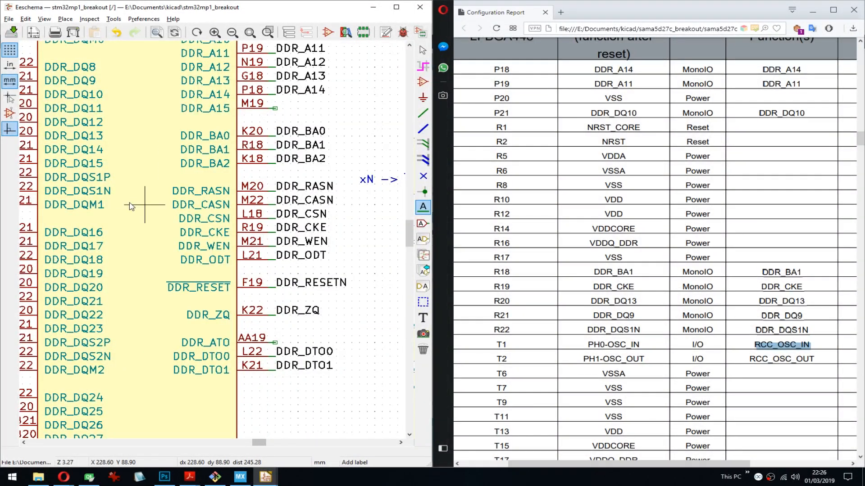
{"action": "middle_click_drag", "start_coordinate": [131, 207], "coordinate": [180, 263]}
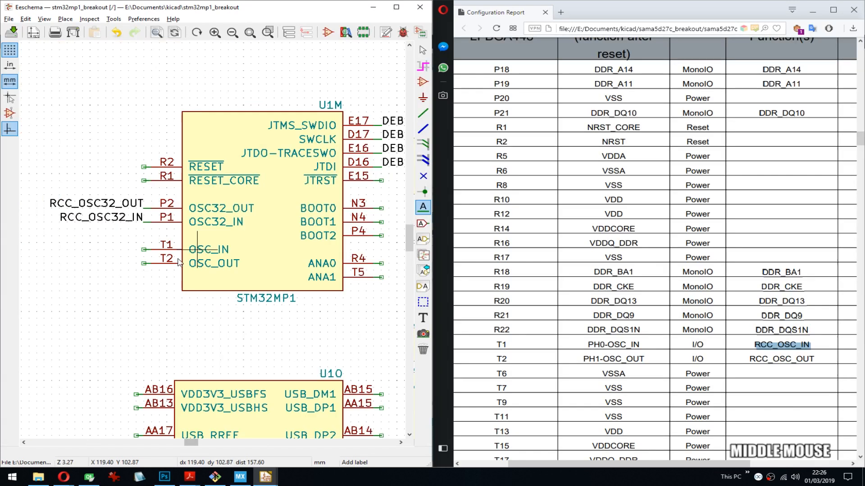
{"action": "left_click", "coordinate": [144, 250]}
- Copy RCC_OSC_OUT from the report and place it as an outward-facing label on pin T2 of unit U1M
{"action": "double_click", "coordinate": [784, 359]}
{"action": "key", "text": "ctrl+c"}
{"action": "left_click", "coordinate": [144, 264]}
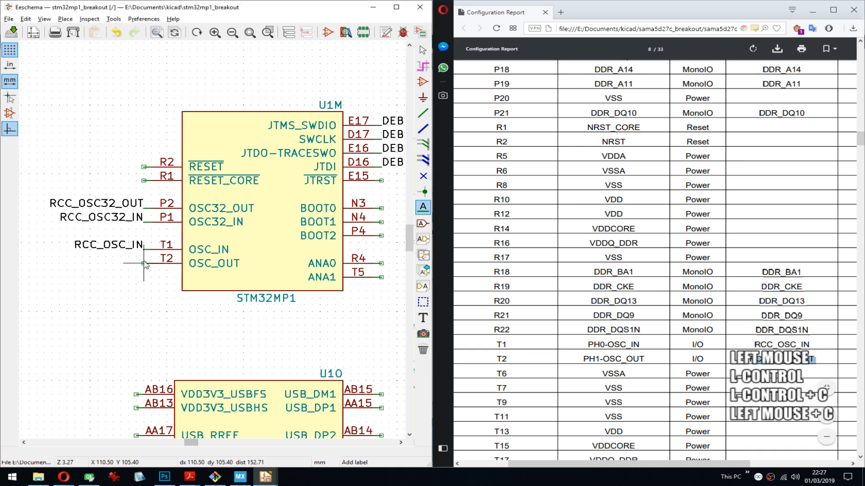
{"action": "key", "text": "ctrl+v"}
{"action": "key", "text": "Return"}
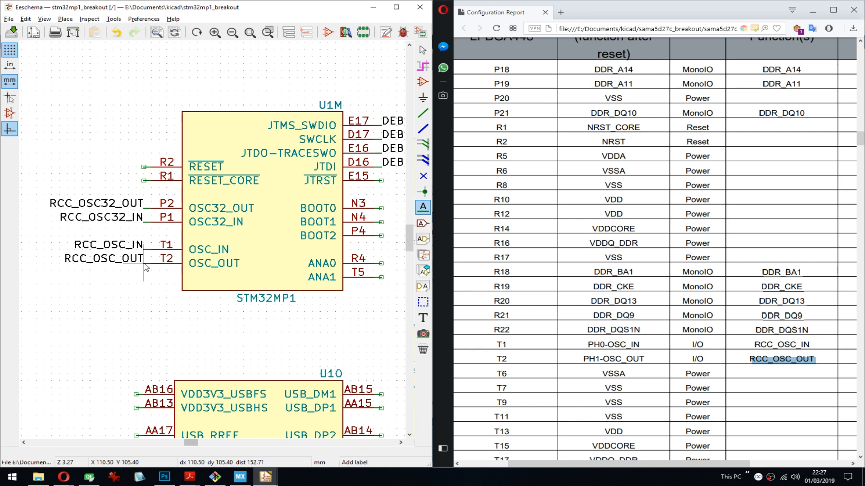
- Copy DDR_A4 from the report's pin T18 row and place it as a label on U1N's pin T18 stub
{"action": "left_click", "coordinate": [780, 345]}
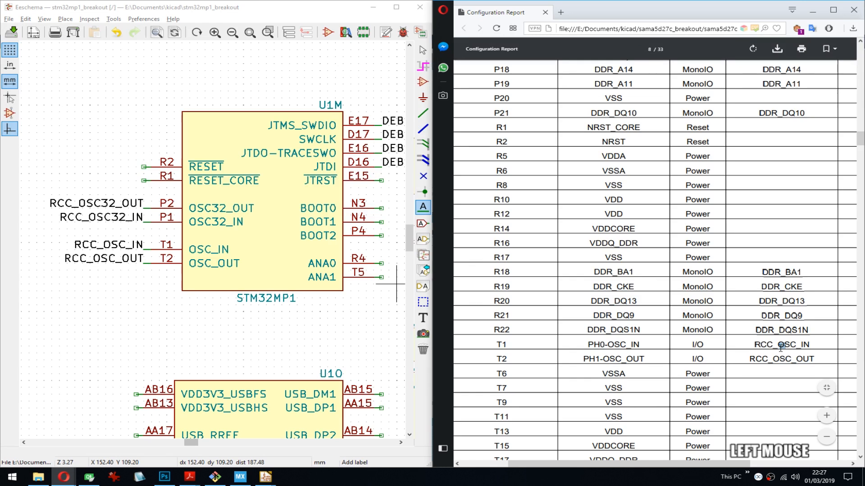
{"action": "scroll", "coordinate": [781, 315], "scroll_direction": "down", "scroll_amount": 5}
{"action": "double_click", "coordinate": [779, 243]}
{"action": "key", "text": "ctrl+c"}
{"action": "middle_click_drag", "start_coordinate": [401, 203], "coordinate": [166, 285]}
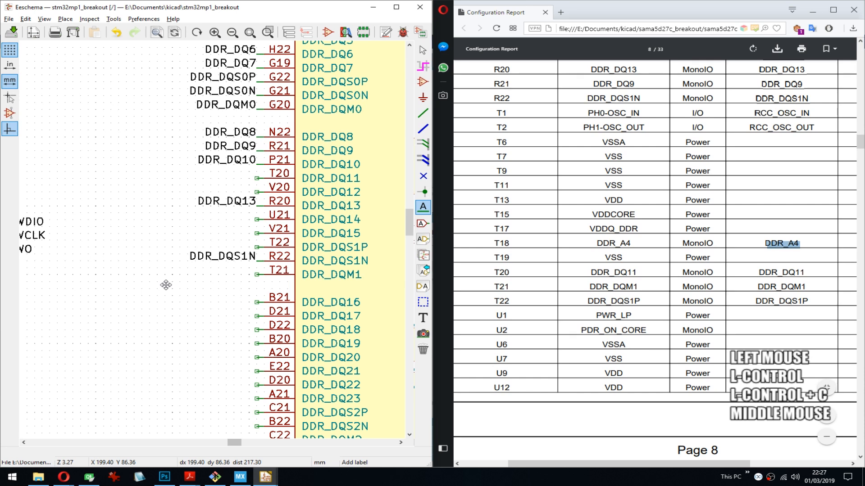
{"action": "middle_click_drag", "start_coordinate": [166, 284], "coordinate": [141, 251]}
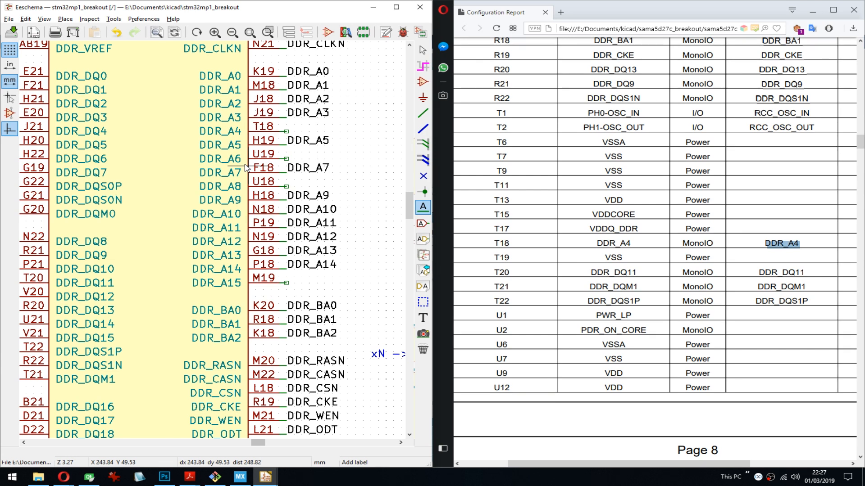
{"action": "left_click", "coordinate": [286, 131]}
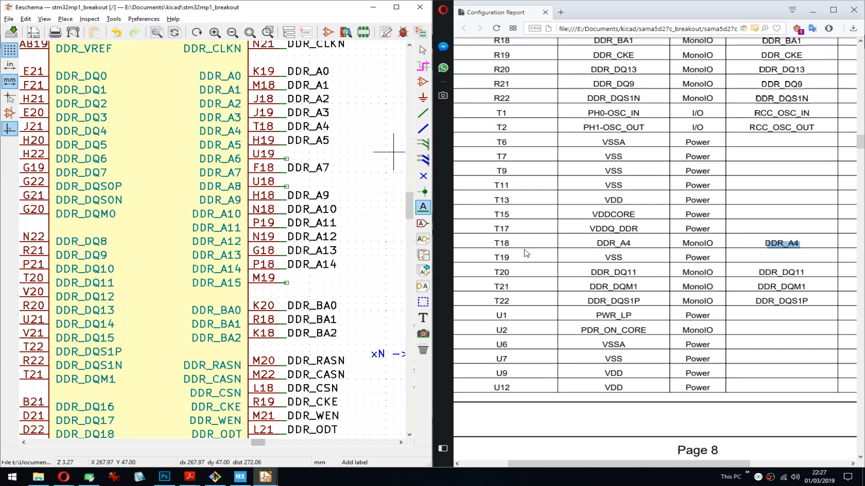
- Copy DDR_DQ11 from the report and place it as an outward-facing label on U1N's pin T20 stub
{"action": "double_click", "coordinate": [781, 272]}
{"action": "key", "text": "ctrl+c"}
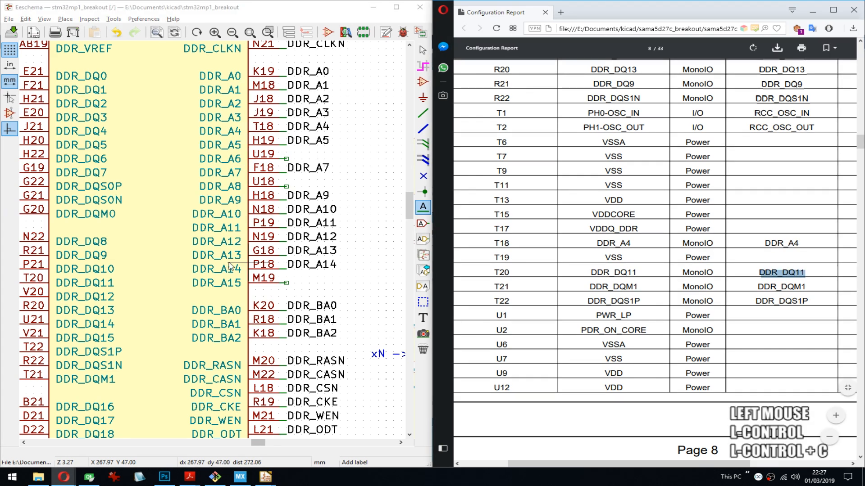
{"action": "middle_click_drag", "start_coordinate": [171, 260], "coordinate": [270, 222]}
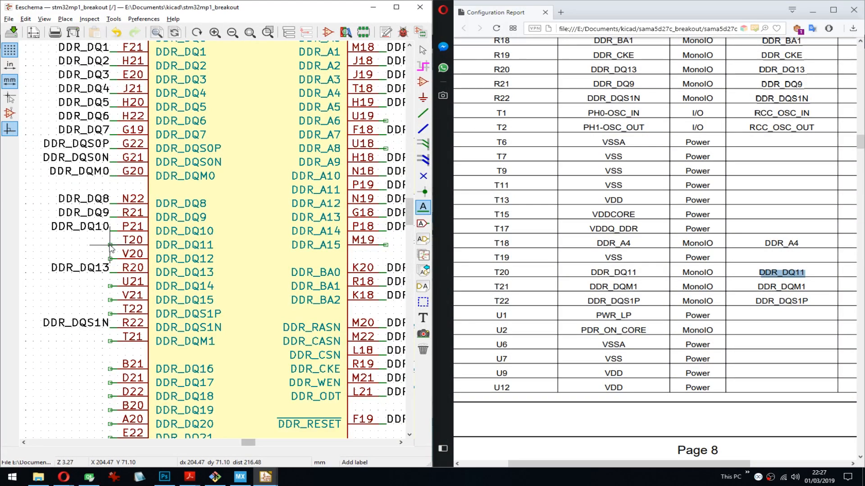
{"action": "left_click", "coordinate": [111, 247]}
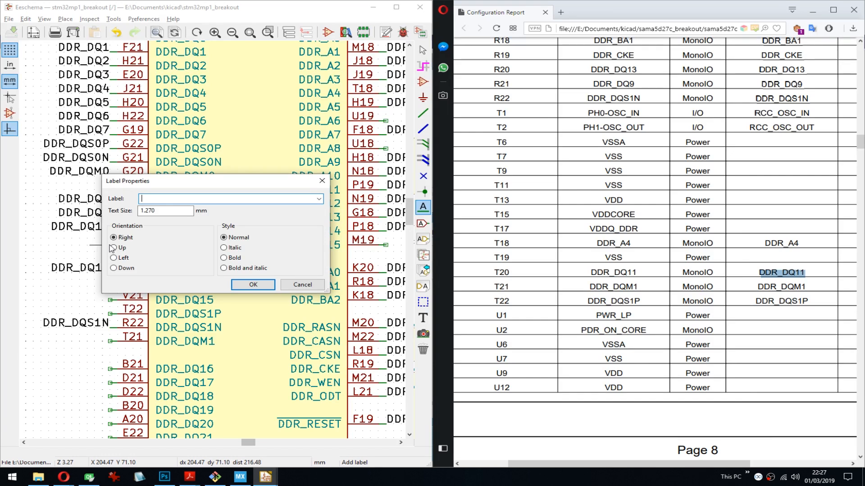
{"action": "key", "text": "ctrl+v"}
{"action": "key", "text": "Return"}
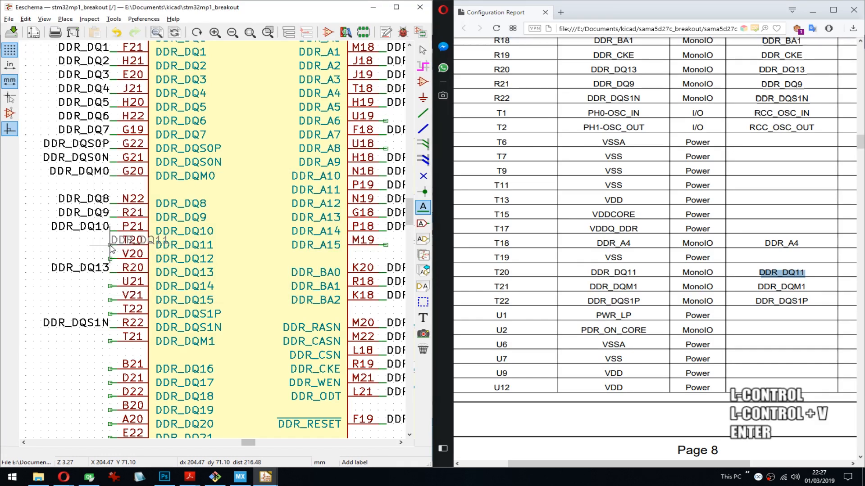
{"action": "left_click", "coordinate": [111, 247]}
- Copy DDR_DQM1 from the report and place it as an outward-facing label on U1N's pin T21 stub
{"action": "double_click", "coordinate": [779, 285]}
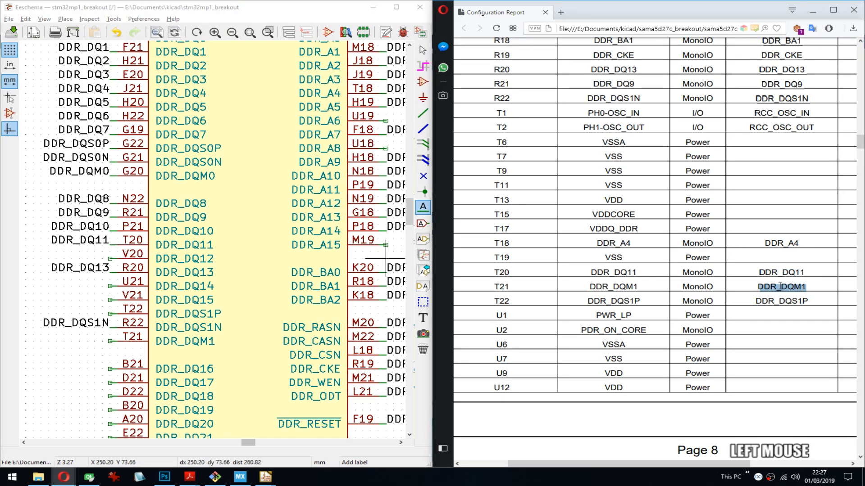
{"action": "middle_click_drag", "start_coordinate": [264, 272], "coordinate": [255, 210]}
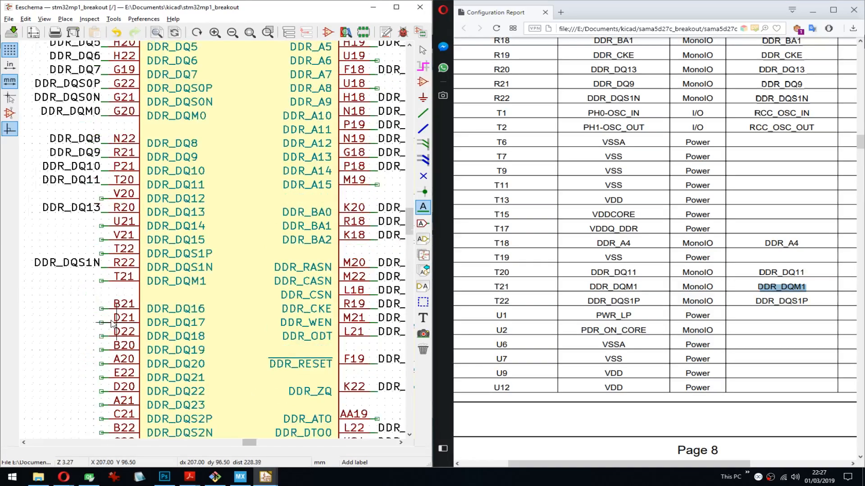
{"action": "left_click", "coordinate": [98, 280]}
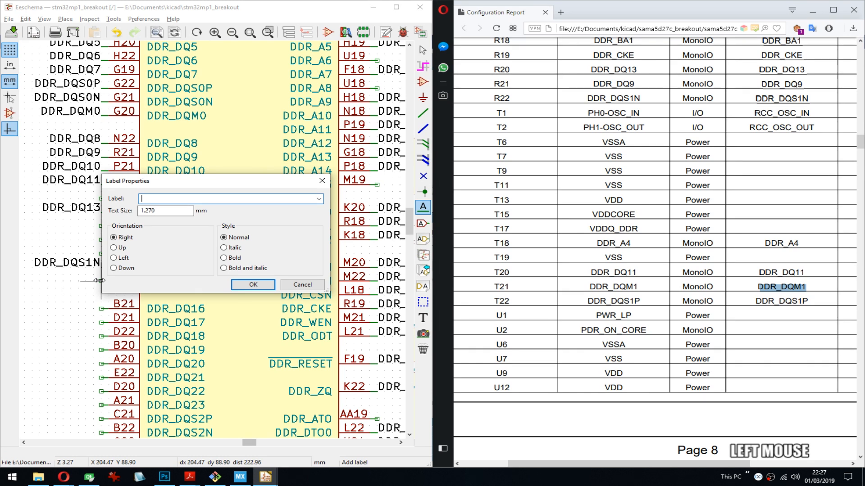
{"action": "key", "text": "ctrl+v"}
{"action": "key", "text": "Return"}
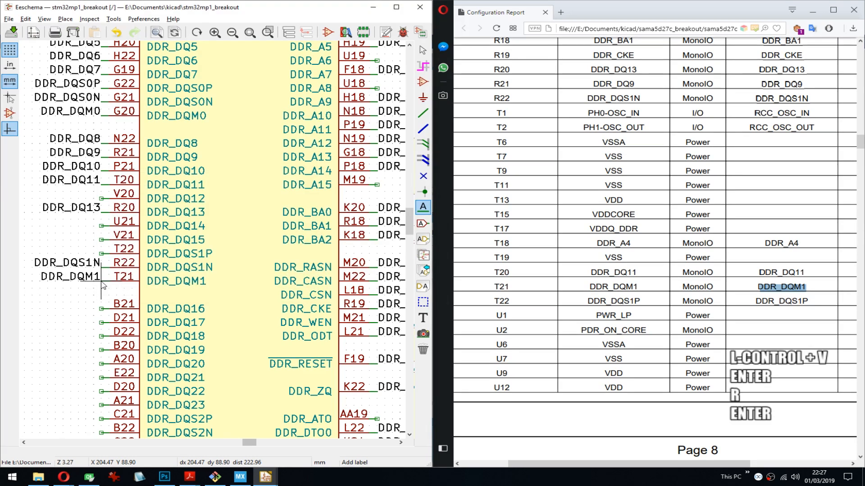
- Copy DDR_DQS1P from the report's pin T22 row and place it as an outward-facing label on U1N's pin T22 stub
{"action": "left_click_drag", "start_coordinate": [811, 302], "coordinate": [735, 308]}
{"action": "key", "text": "ctrl+c"}
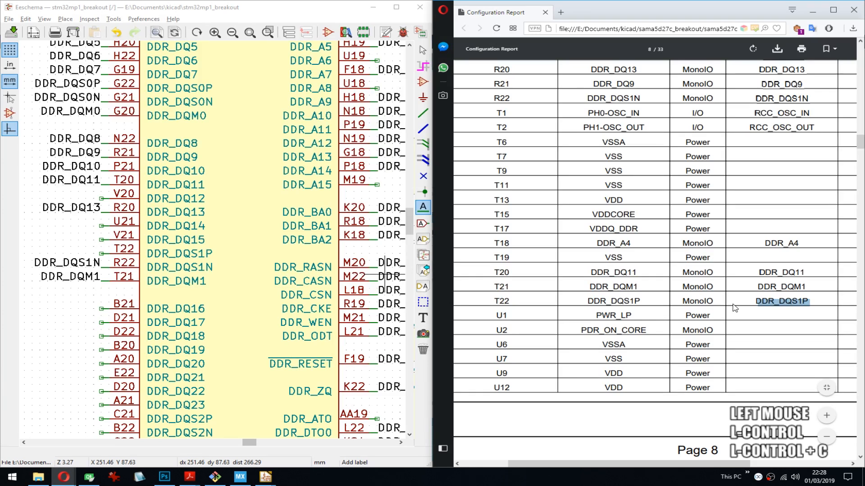
{"action": "scroll", "coordinate": [252, 333], "scroll_direction": "down", "scroll_amount": 2}
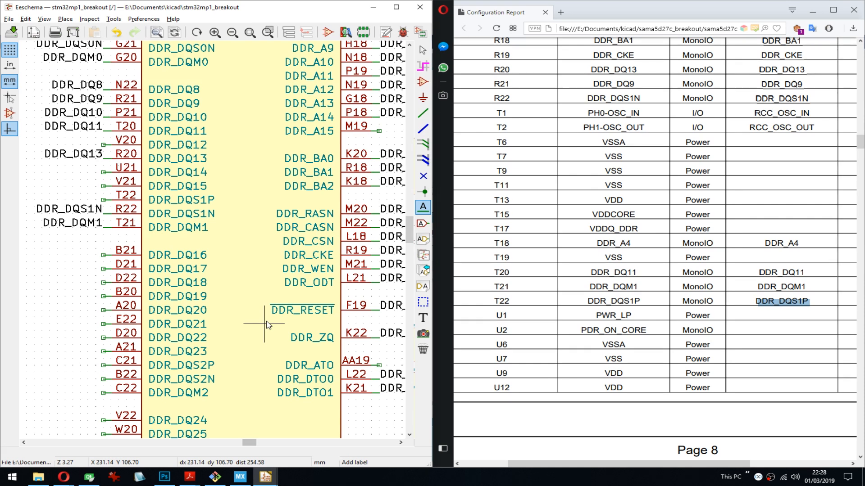
{"action": "left_click", "coordinate": [105, 200]}
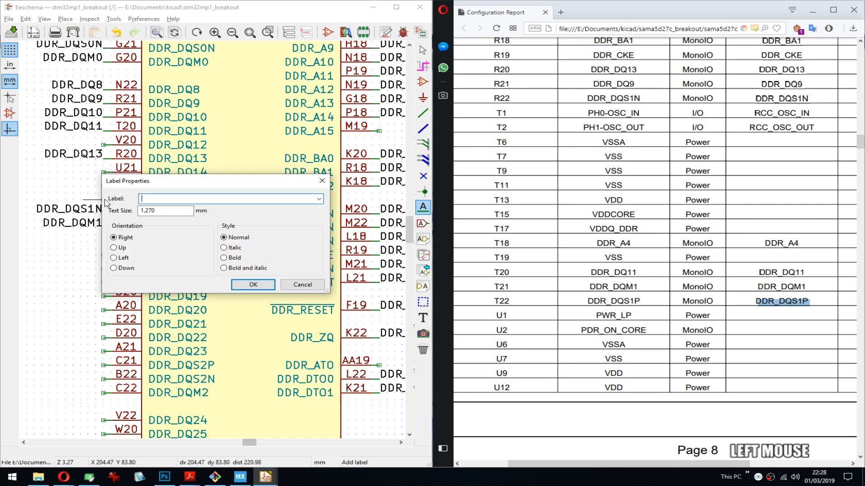
{"action": "key", "text": "ctrl+v"}
{"action": "key", "text": "Return"}
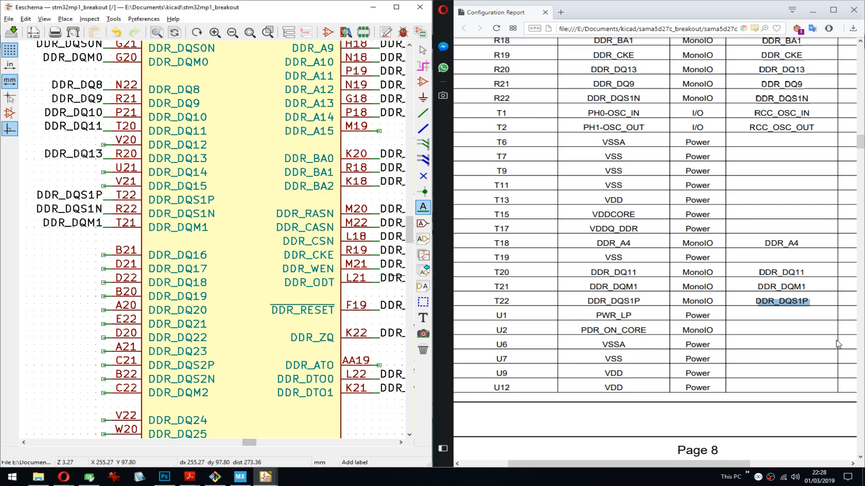
- Copy DDR_A8 from the report's pin U18 row and place it as a label on U1N's pin U18 stub
{"action": "left_click", "coordinate": [793, 320]}
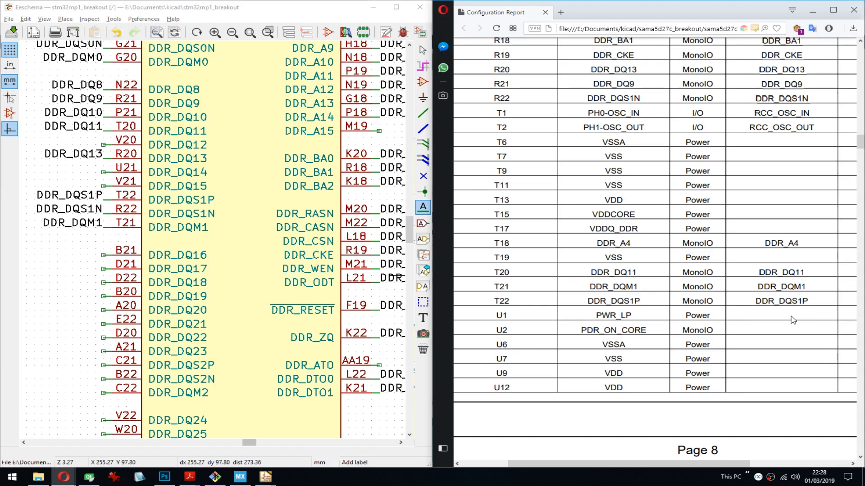
{"action": "scroll", "coordinate": [791, 320], "scroll_direction": "down", "scroll_amount": 3}
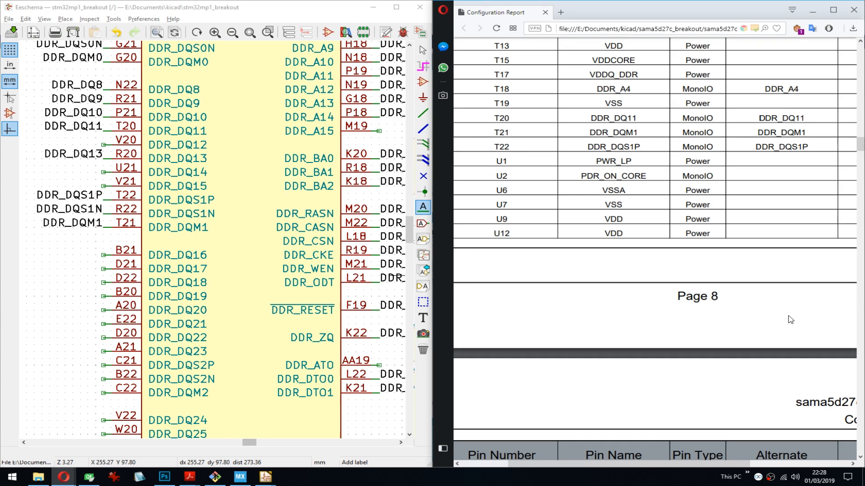
{"action": "scroll", "coordinate": [788, 316], "scroll_direction": "down", "scroll_amount": 6}
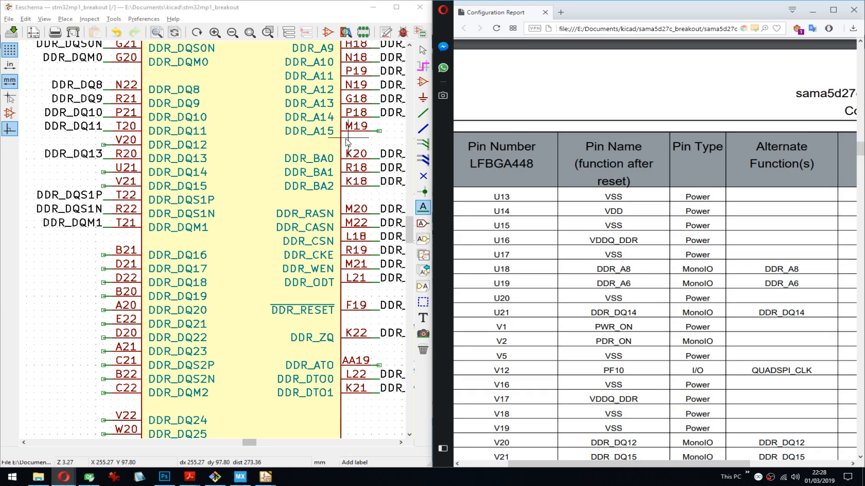
{"action": "double_click", "coordinate": [781, 269]}
{"action": "key", "text": "ctrl+c"}
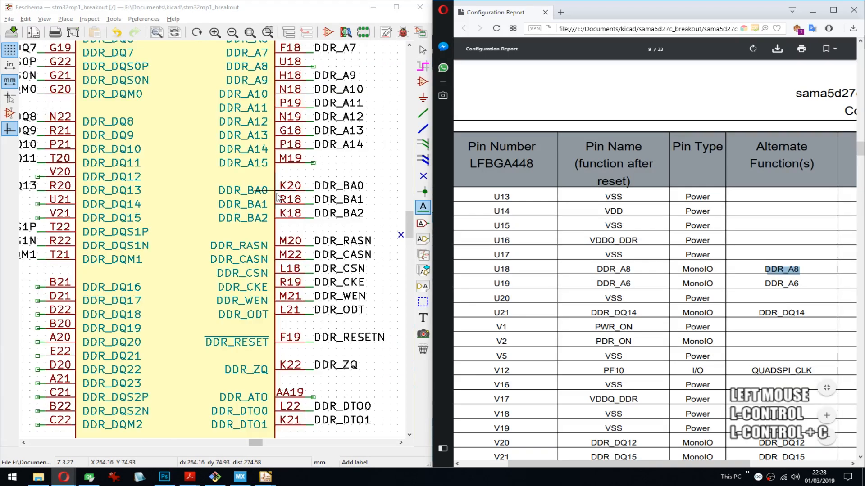
{"action": "middle_click_drag", "start_coordinate": [317, 67], "coordinate": [298, 145]}
{"action": "left_click", "coordinate": [298, 146]}
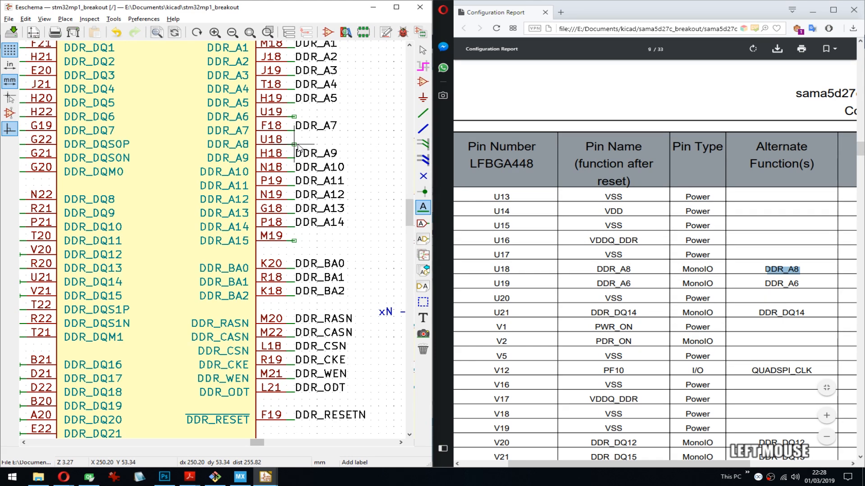
- Copy DDR_A6 from the report's pin U19 row and place it as a label on U1N's pin U19 stub
{"action": "double_click", "coordinate": [781, 284]}
{"action": "key", "text": "ctrl+c"}
{"action": "left_click", "coordinate": [295, 117]}
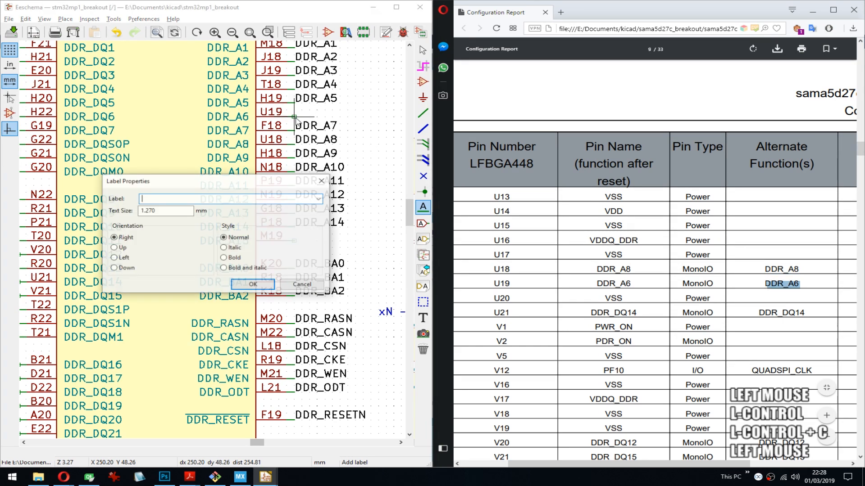
{"action": "key", "text": "ctrl+v"}
{"action": "key", "text": "Return"}
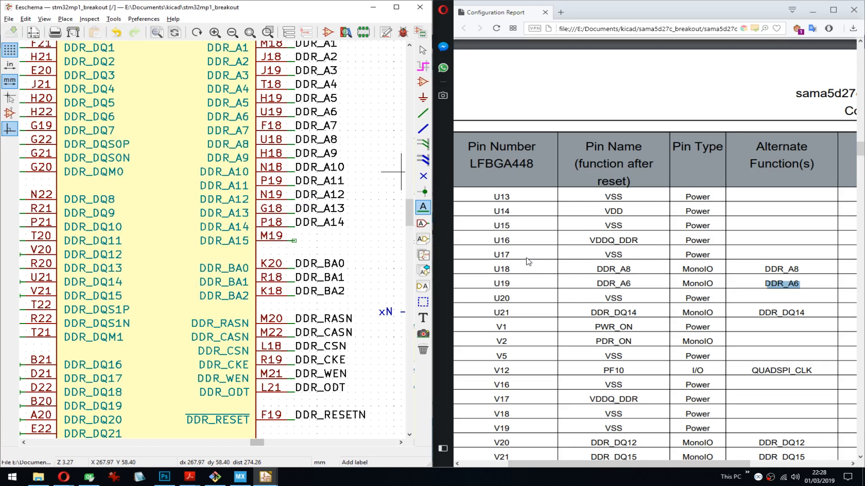
- Copy DDR_DQ14 from the report's pin U21 row and place it as an outward-facing label on U1N's pin U21 stub
{"action": "double_click", "coordinate": [786, 313]}
{"action": "key", "text": "ctrl+c"}
{"action": "middle_click_drag", "start_coordinate": [202, 220], "coordinate": [252, 224]}
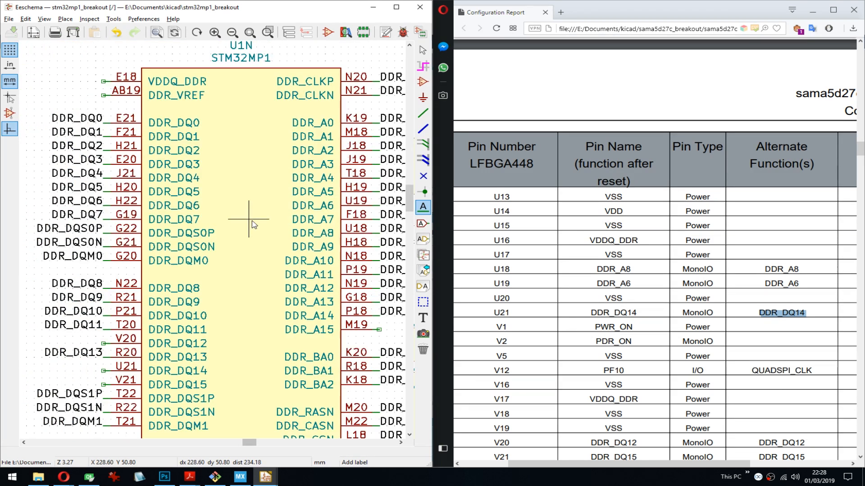
{"action": "middle_click_drag", "start_coordinate": [315, 280], "coordinate": [202, 277]}
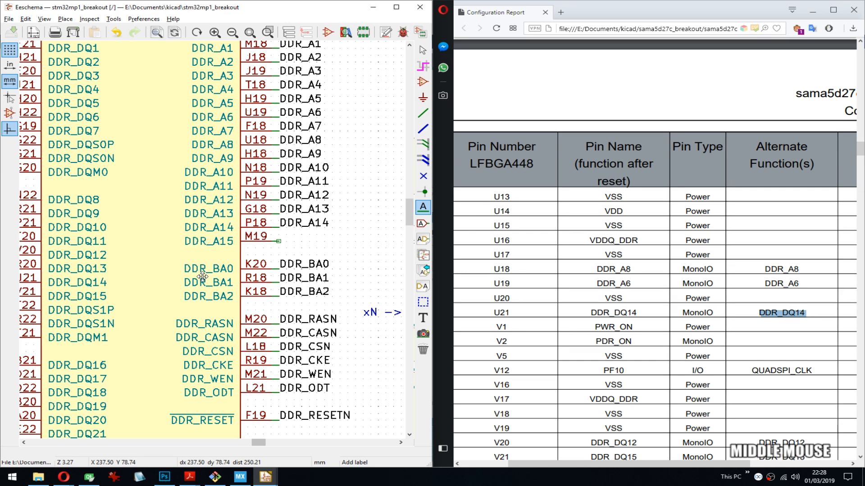
{"action": "middle_click_drag", "start_coordinate": [202, 277], "coordinate": [149, 182]}
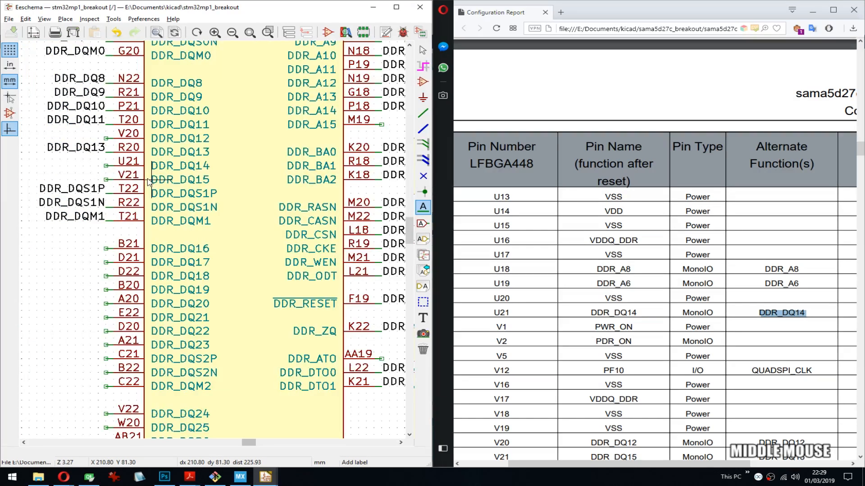
{"action": "left_click", "coordinate": [106, 166]}
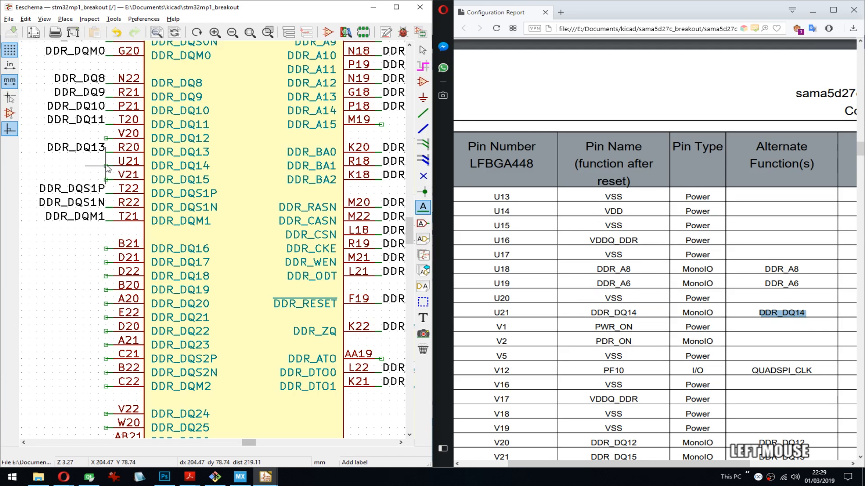
{"action": "key", "text": "ctrl+v"}
{"action": "key", "text": "Return"}
{"action": "key", "text": "r"}
{"action": "key", "text": "Return"}
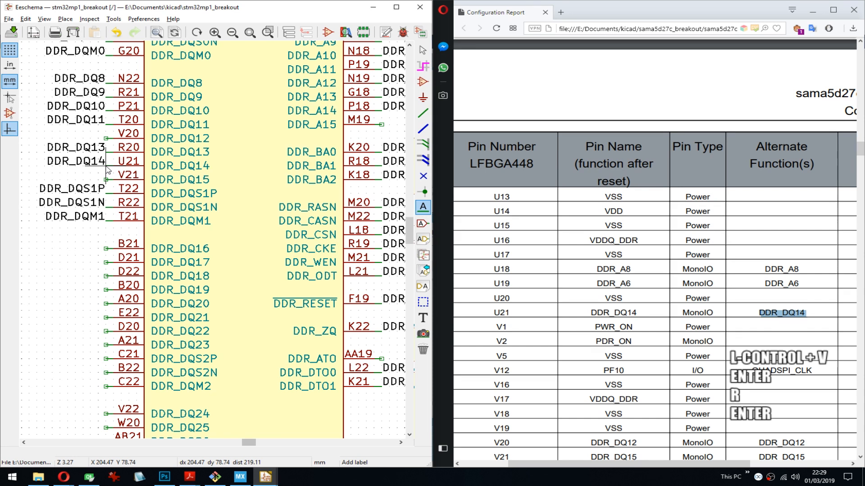
- Copy QUADSPI_CLK from the report's pin V12 row and place it as a label on U1F's PF10 pin stub
{"action": "double_click", "coordinate": [782, 370]}
{"action": "key", "text": "ctrl+c"}
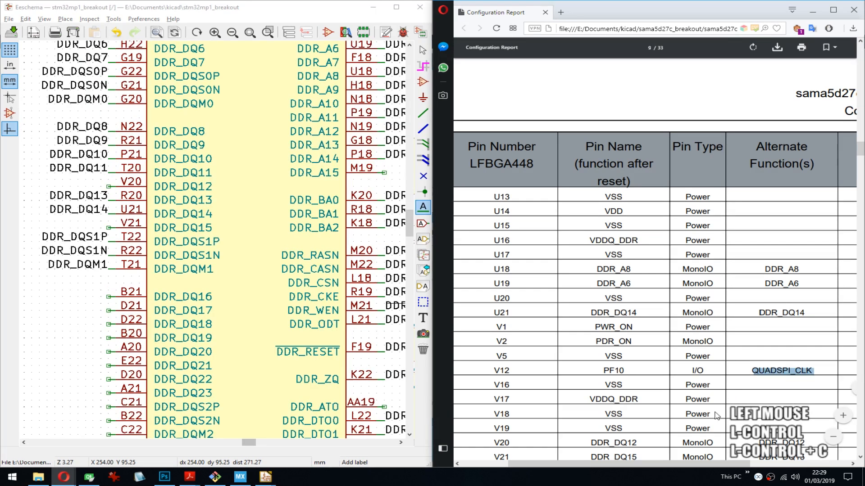
{"action": "middle_click_drag", "start_coordinate": [289, 99], "coordinate": [259, 246]}
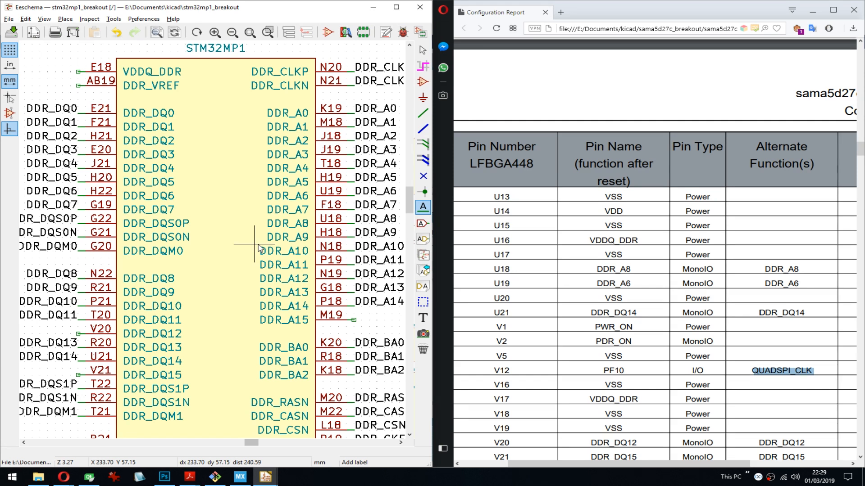
{"action": "scroll", "coordinate": [259, 248], "scroll_direction": "down", "scroll_amount": 5}
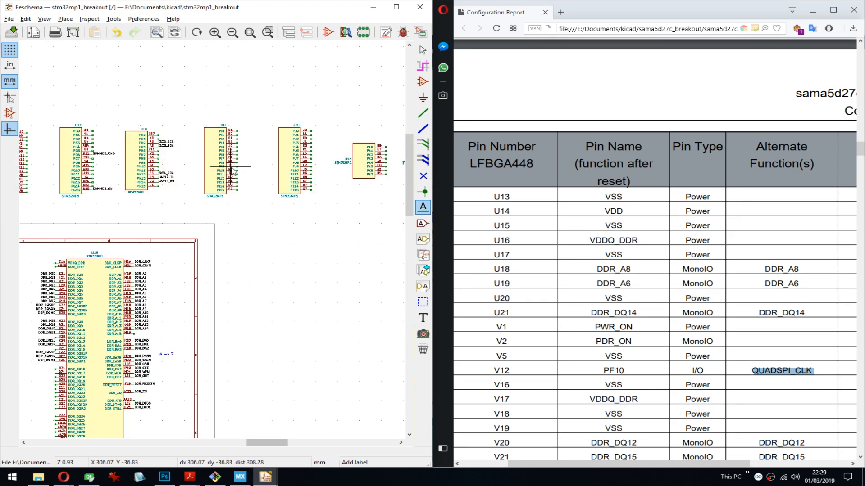
{"action": "middle_click_drag", "start_coordinate": [270, 165], "coordinate": [216, 165]}
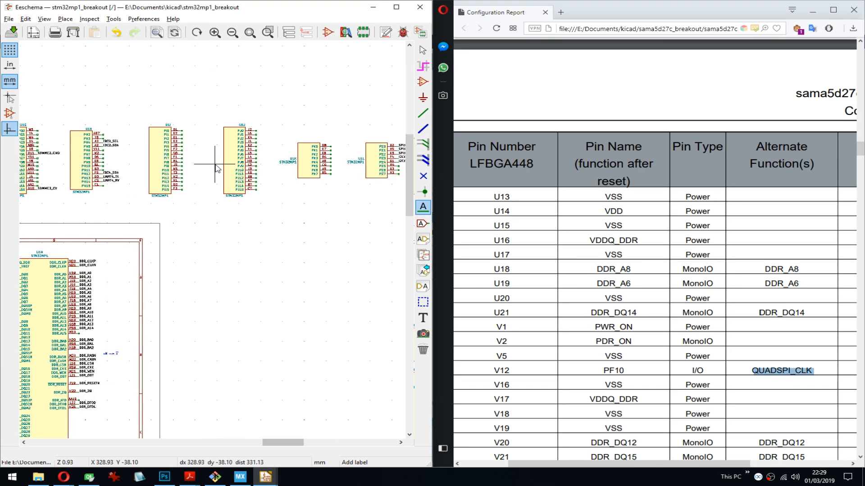
{"action": "scroll", "coordinate": [61, 165], "scroll_direction": "up", "scroll_amount": 3}
{"action": "middle_click_drag", "start_coordinate": [212, 239], "coordinate": [309, 251]}
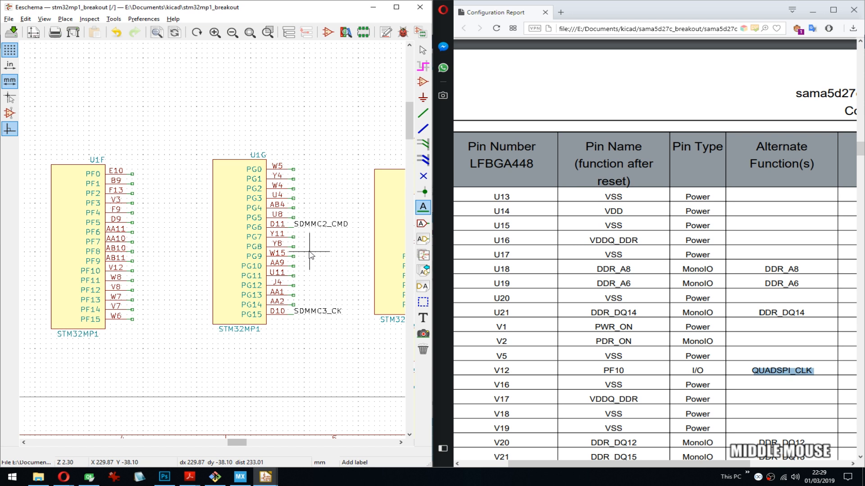
{"action": "middle_click_drag", "start_coordinate": [309, 252], "coordinate": [335, 220]}
{"action": "left_click", "coordinate": [158, 240]}
{"action": "key", "text": "ctrl+v"}
{"action": "key", "text": "Return"}
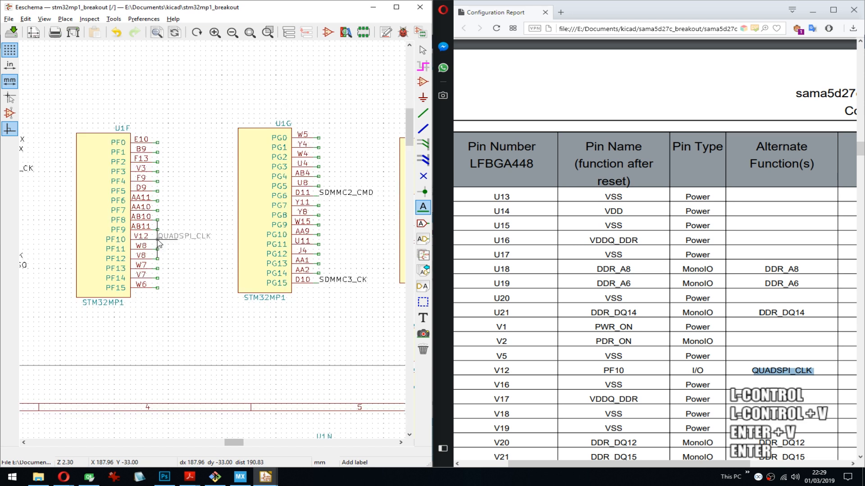
{"action": "left_click", "coordinate": [159, 244]}
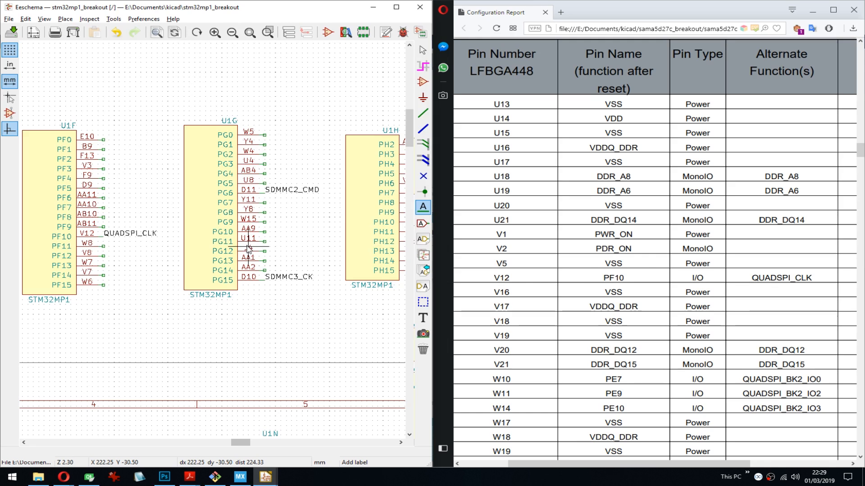
- Place DDR_DQ12 as an outward-facing label on U1N's pin V20 stub and copy DDR_DQ15 from the report's pin V21 row
{"action": "middle_click_drag", "start_coordinate": [249, 249], "coordinate": [286, 258]}
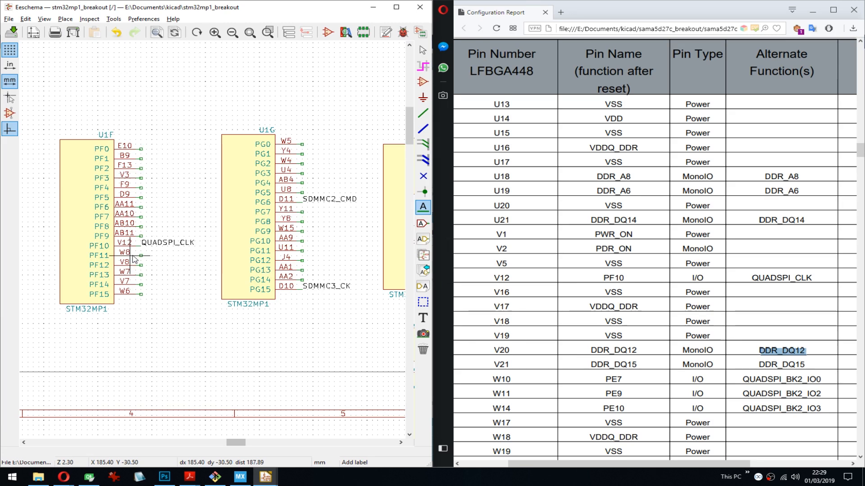
{"action": "scroll", "coordinate": [133, 259], "scroll_direction": "down", "scroll_amount": 5}
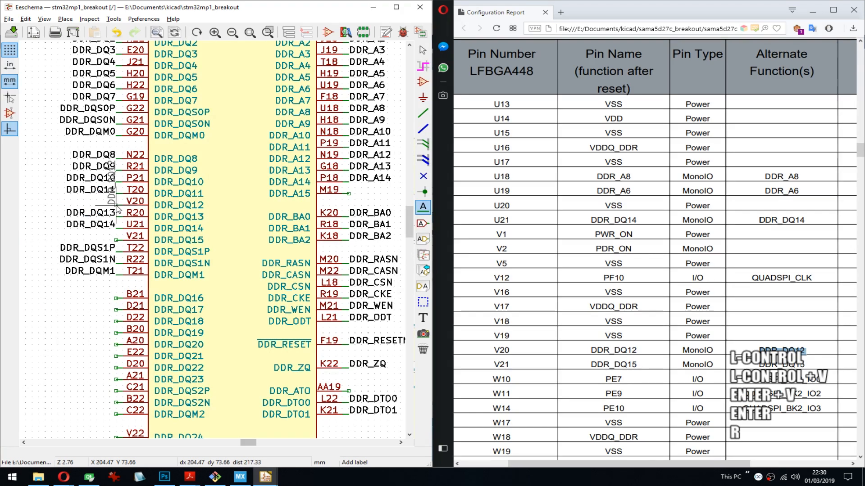
{"action": "left_click_drag", "start_coordinate": [805, 366], "coordinate": [759, 365]}
{"action": "key", "text": "ctrl+c"}
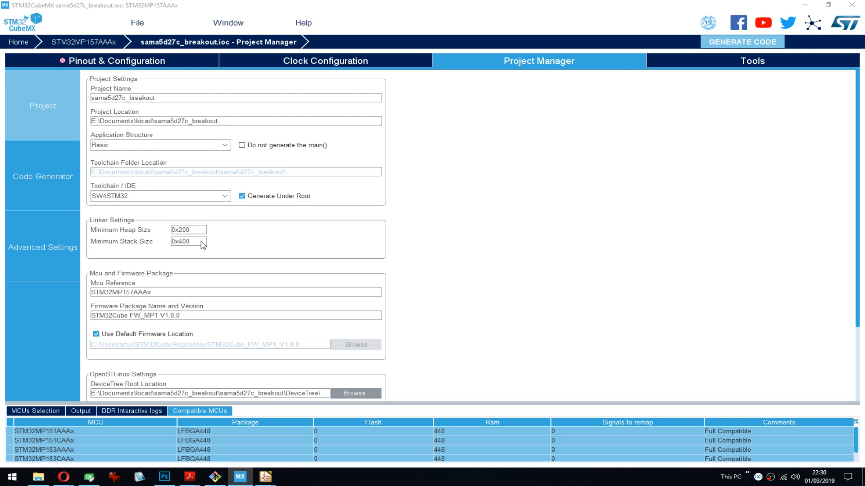
- Switch from STM32CubeMX back to the Eeschema schematic and place the label QUADSPI_BK2_IO2 on U1E's PE9 pin stub
{"action": "left_click", "coordinate": [266, 477]}
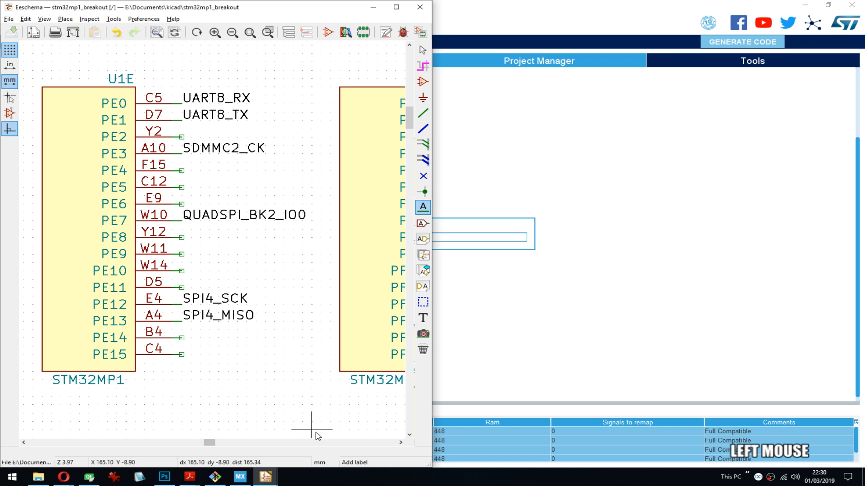
{"action": "key", "text": "Return"}
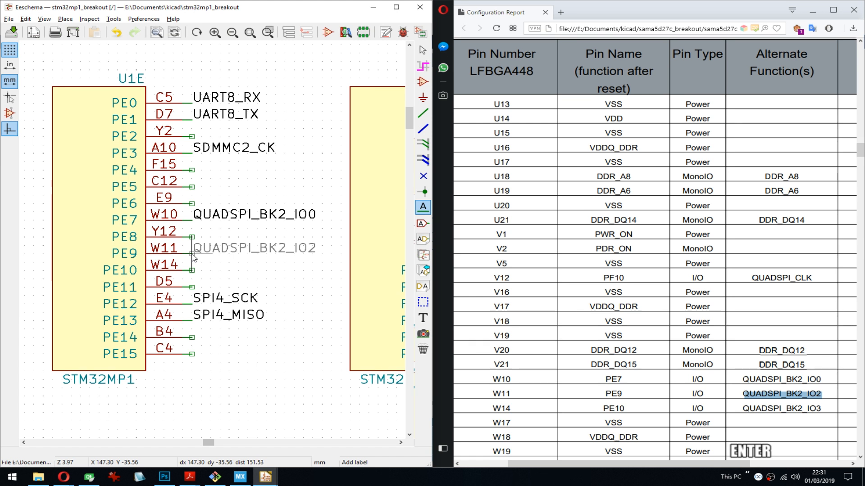
{"action": "left_click", "coordinate": [194, 258]}
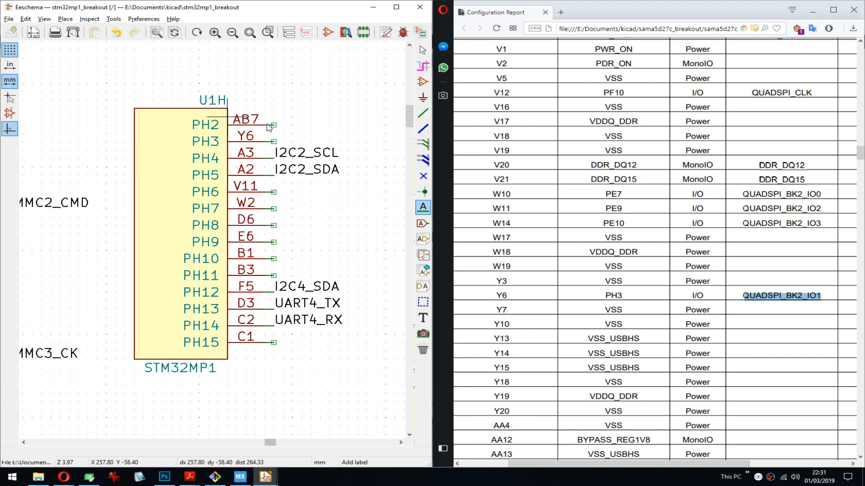
- Place the copied QUADSPI_BK2_IO1 as a label on U1H's PH3 pin stub and save the schematic
{"action": "left_click", "coordinate": [273, 141]}
{"action": "key", "text": "ctrl+v"}
{"action": "key", "text": "Return"}
{"action": "left_click", "coordinate": [263, 146]}
{"action": "key", "text": "ctrl+s"}
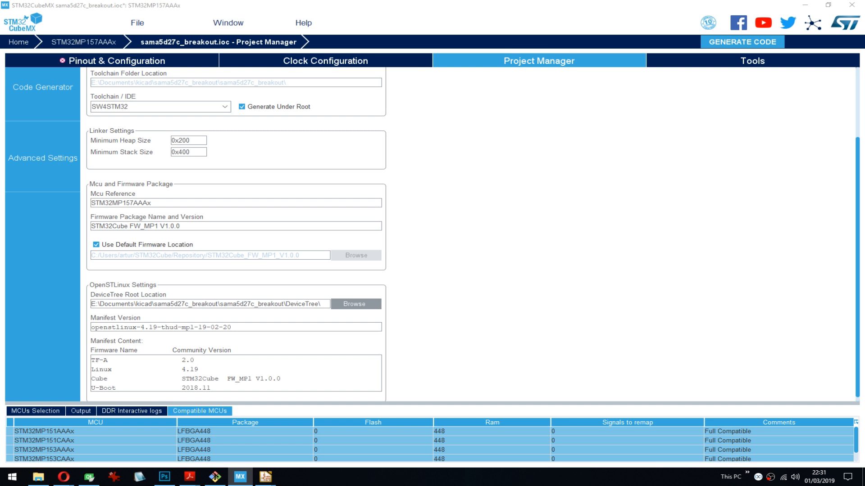
- Open sama5d27c_breakout.txt from the generated project folder to inspect the peripheral configuration list, and close it
{"action": "key", "text": "alt+Tab"}
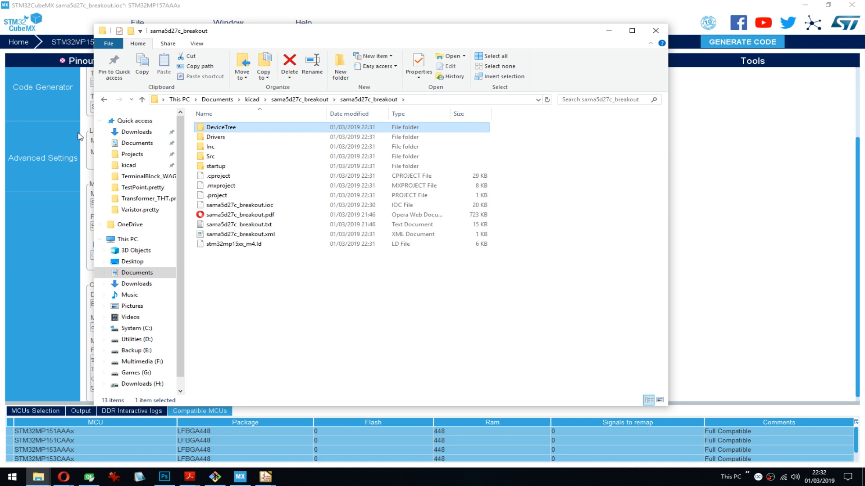
{"action": "double_click", "coordinate": [239, 224]}
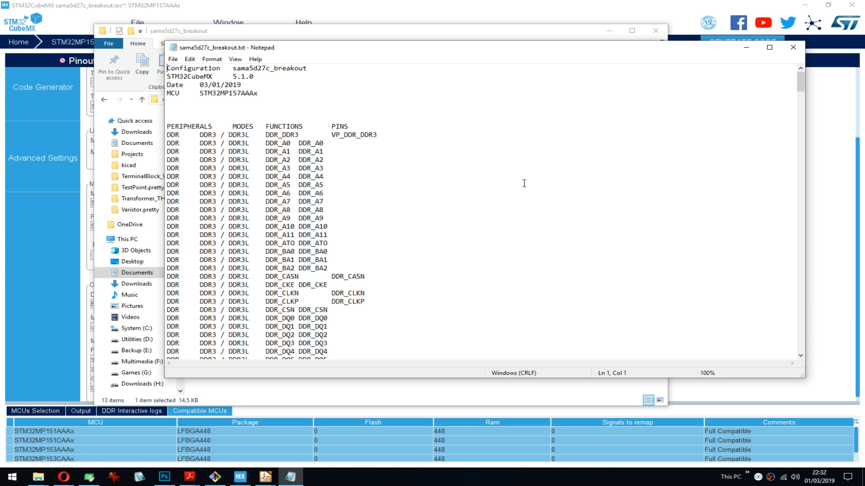
{"action": "key", "text": "alt+F4"}
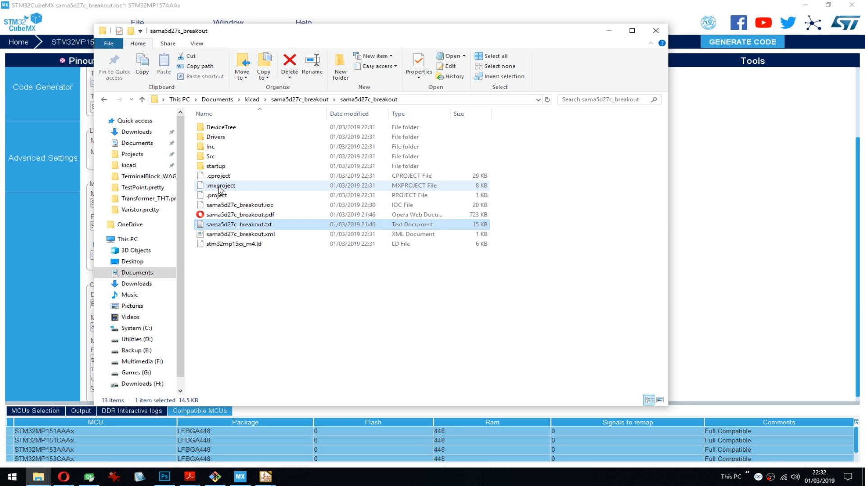
- Examine the user code sections, private variables and function prototypes near the beginning of the generated main.c
{"action": "left_click", "coordinate": [837, 74]}
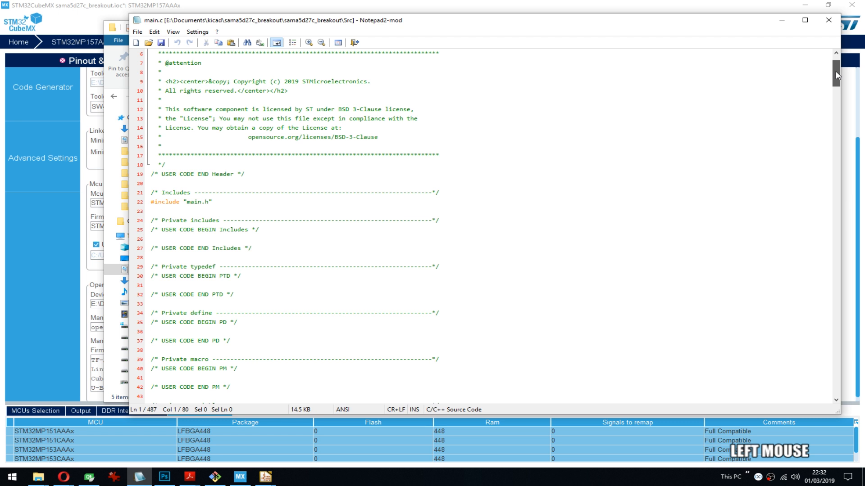
{"action": "left_click_drag", "start_coordinate": [837, 74], "coordinate": [836, 87]}
{"action": "left_click_drag", "start_coordinate": [230, 211], "coordinate": [140, 198]}
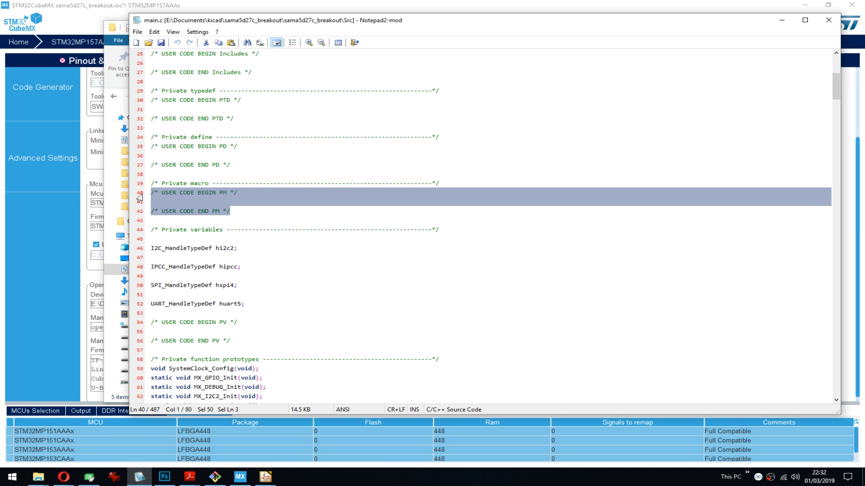
{"action": "left_click", "coordinate": [203, 202]}
{"action": "left_click_drag", "start_coordinate": [835, 83], "coordinate": [834, 84]}
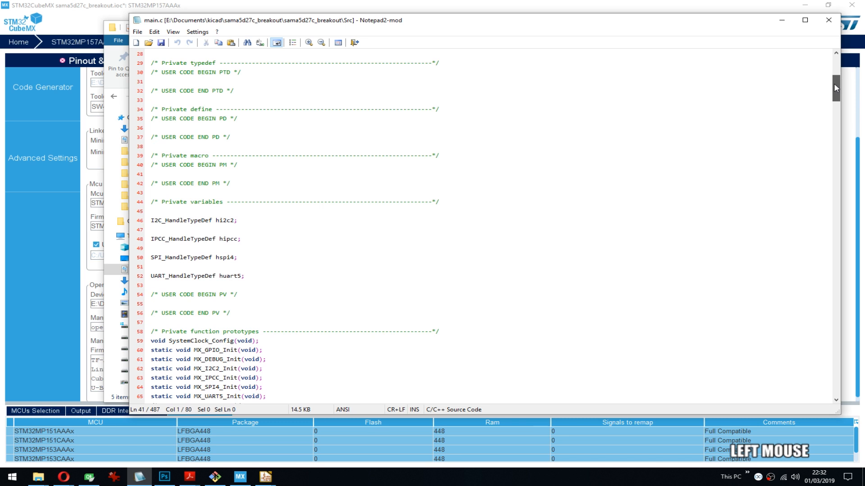
{"action": "key", "text": "Down"}
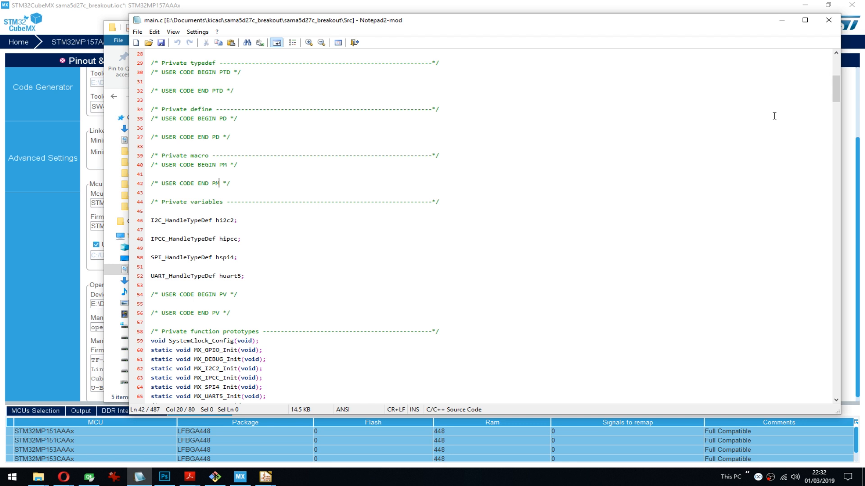
- Examine the oscillator and PLL settings in main.c's SystemClock_Config function
{"action": "left_click_drag", "start_coordinate": [836, 89], "coordinate": [828, 153]}
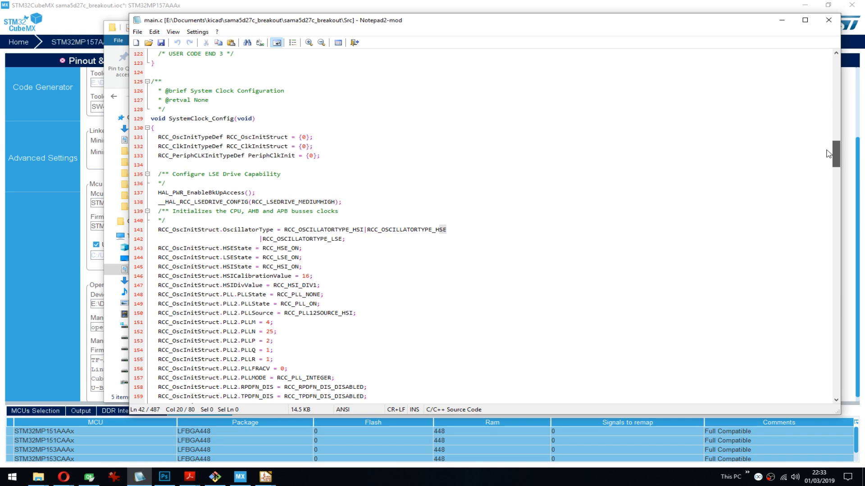
{"action": "scroll", "coordinate": [829, 154], "scroll_direction": "down", "scroll_amount": 11}
{"action": "left_click", "coordinate": [220, 330]}
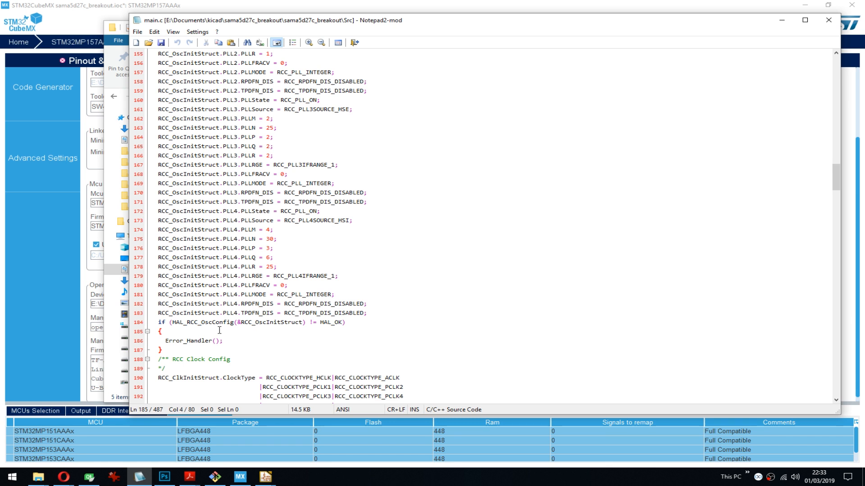
- Examine the PLL settings, peripheral clock selections and the I2C2 and SPI4 initialization functions in main.c
{"action": "left_click_drag", "start_coordinate": [835, 175], "coordinate": [834, 160]}
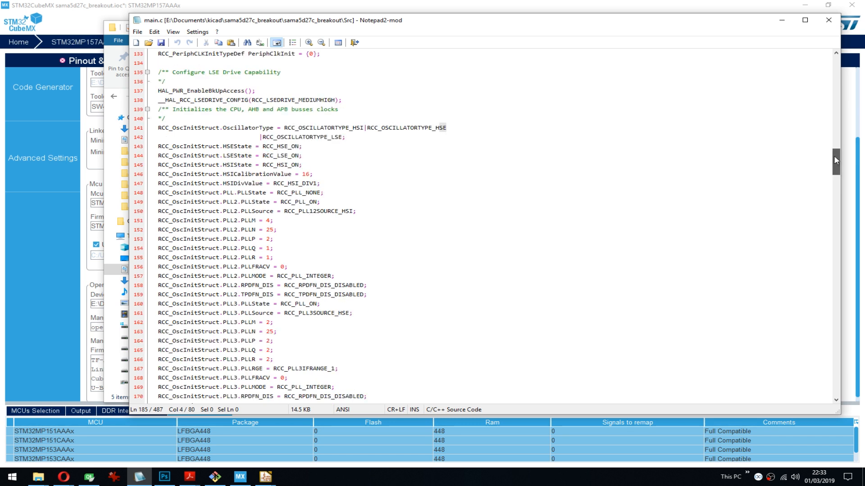
{"action": "left_click_drag", "start_coordinate": [835, 160], "coordinate": [838, 169]}
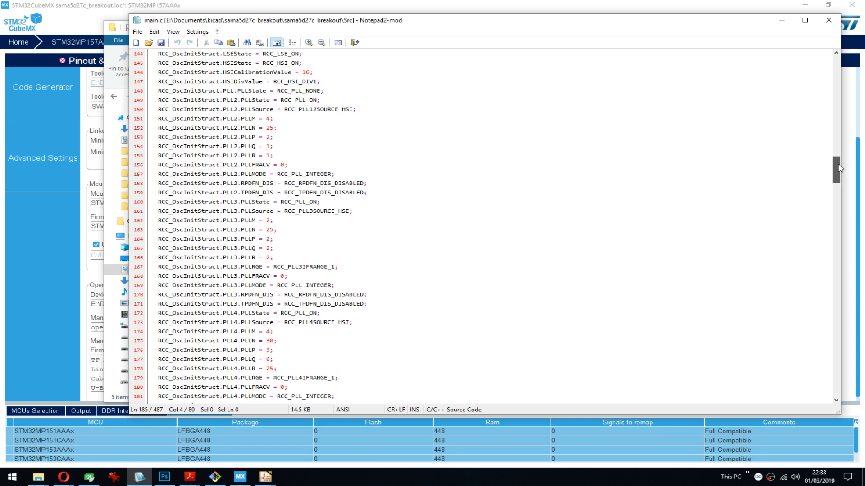
{"action": "left_click_drag", "start_coordinate": [838, 169], "coordinate": [830, 212]}
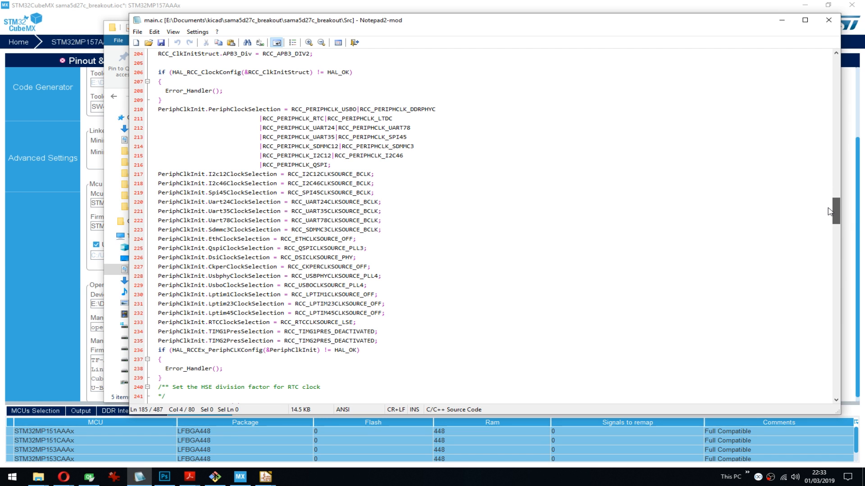
{"action": "left_click_drag", "start_coordinate": [830, 212], "coordinate": [824, 259]}
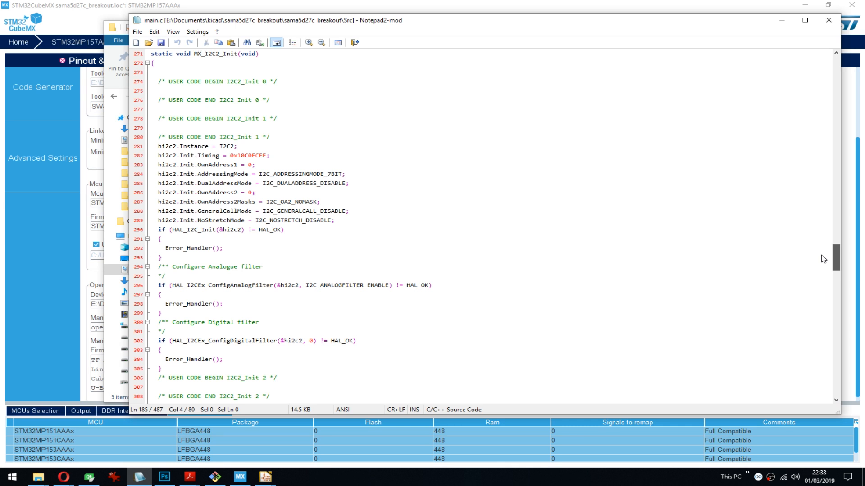
{"action": "left_click_drag", "start_coordinate": [166, 147], "coordinate": [251, 156]}
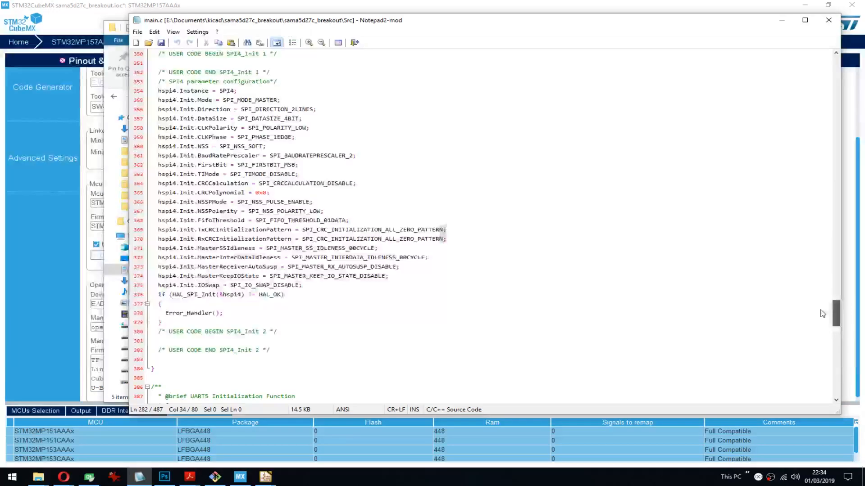
- Return to the generated project folder and inspect startup_stm32mp15xx.s in its startup folder
{"action": "left_click", "coordinate": [102, 113]}
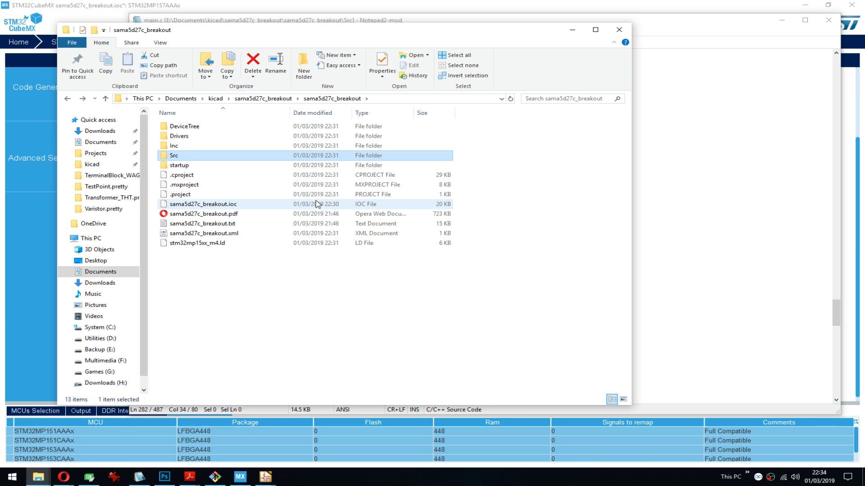
{"action": "double_click", "coordinate": [396, 165]}
{"action": "left_click_drag", "start_coordinate": [397, 165], "coordinate": [449, 156]}
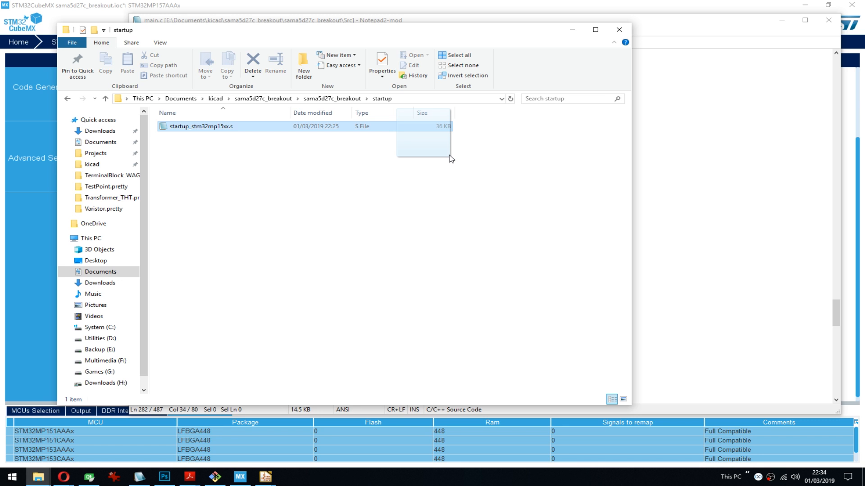
{"action": "left_click_drag", "start_coordinate": [836, 68], "coordinate": [836, 87]}
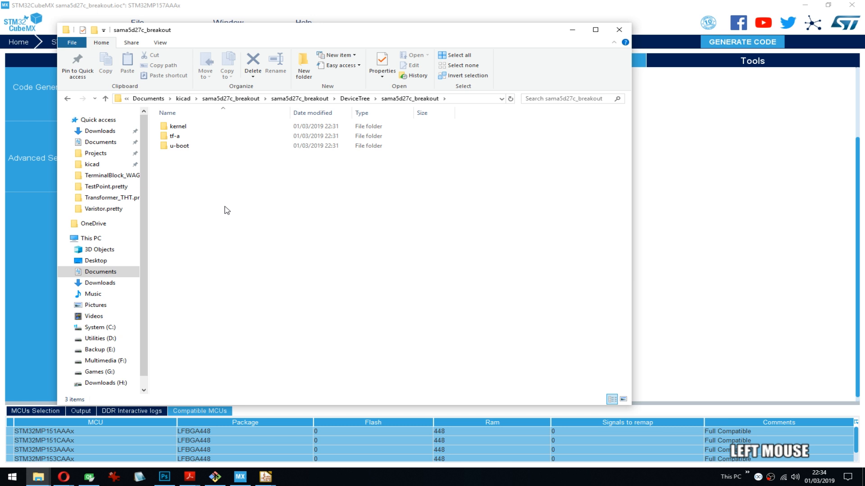
- Open the DeviceTree's tf-a folder and check the TF-A entry in the STM32CubeMX project's manifest content
{"action": "double_click", "coordinate": [175, 136]}
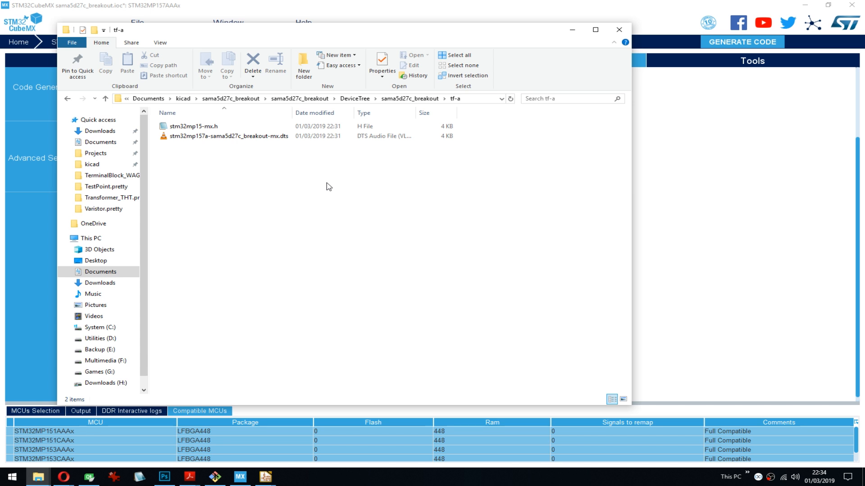
{"action": "left_click_drag", "start_coordinate": [95, 361], "coordinate": [111, 362]}
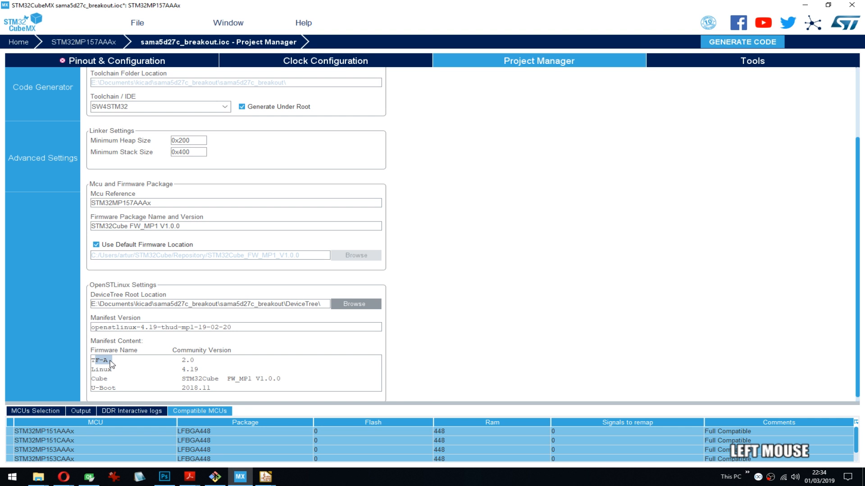
- Search the web in a new browser tab for "tf-a" dts and open the arm-trusted-firmware user-guide.rst result
{"action": "key", "text": "ctrl+t"}
{"action": "type", "text": "tf"}
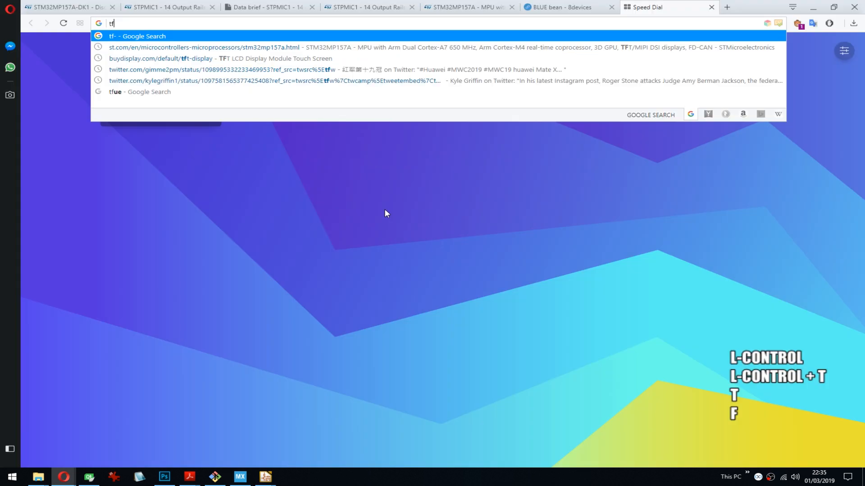
{"action": "type", "text": "-a"}
{"action": "key", "text": "Return"}
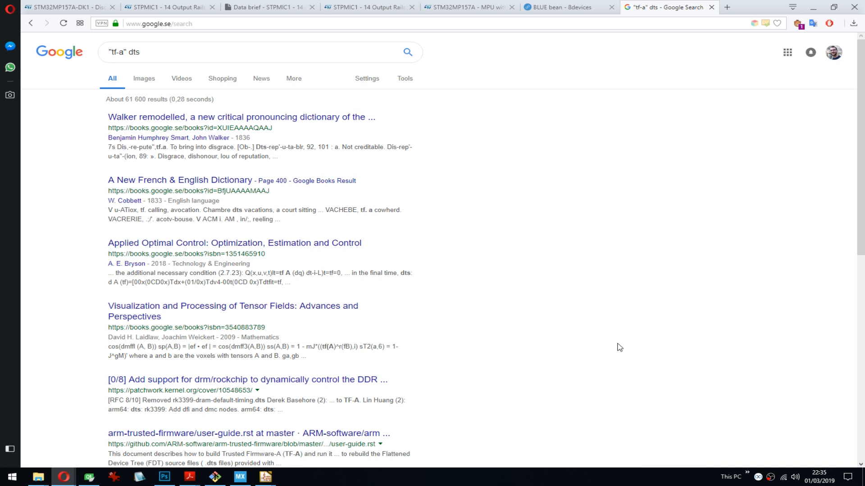
{"action": "scroll", "coordinate": [162, 349], "scroll_direction": "down", "scroll_amount": 2}
{"action": "left_click", "coordinate": [163, 341]}
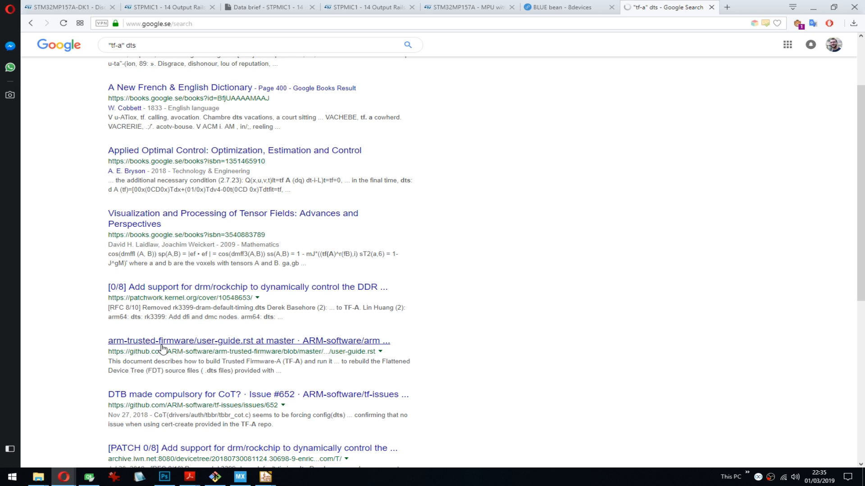
- Leave the browser and examine the DDR definitions in stm32mp15-mx.h from the tf-a folder
{"action": "left_click", "coordinate": [63, 477]}
{"action": "mouse_move", "coordinate": [45, 481]}
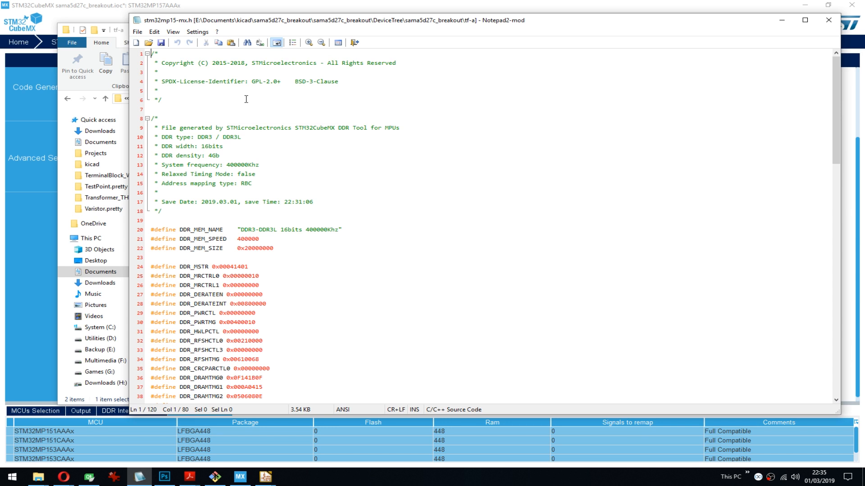
{"action": "left_click_drag", "start_coordinate": [836, 89], "coordinate": [823, 167]}
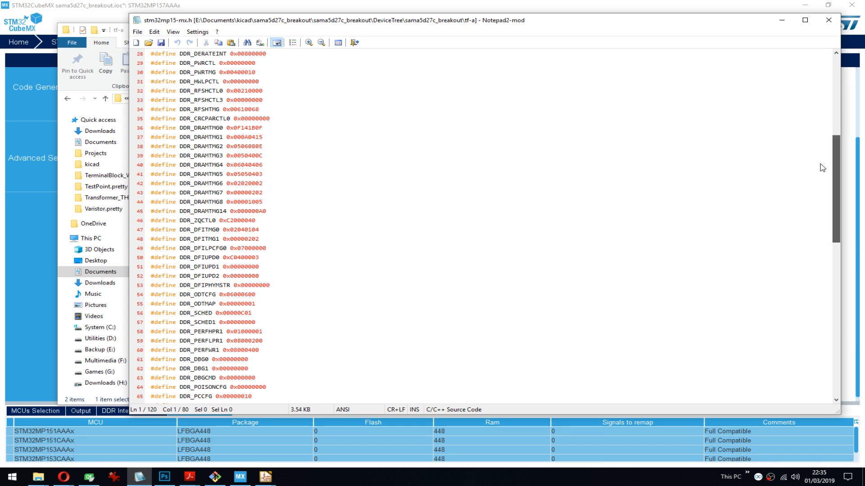
- Open the .dts file in the kernel folder and examine its includes, user code markers, model and memory sections
{"action": "left_click", "coordinate": [297, 134]}
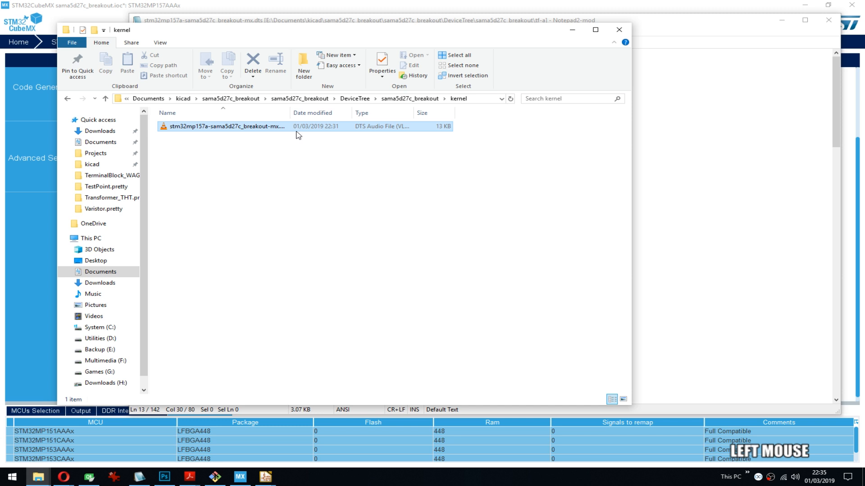
{"action": "left_click_drag", "start_coordinate": [296, 132], "coordinate": [834, 67]}
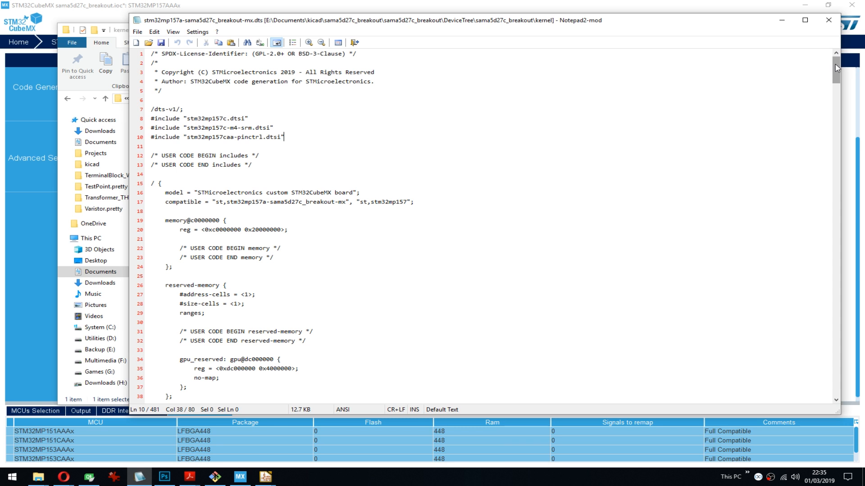
{"action": "left_click_drag", "start_coordinate": [252, 165], "coordinate": [168, 166]}
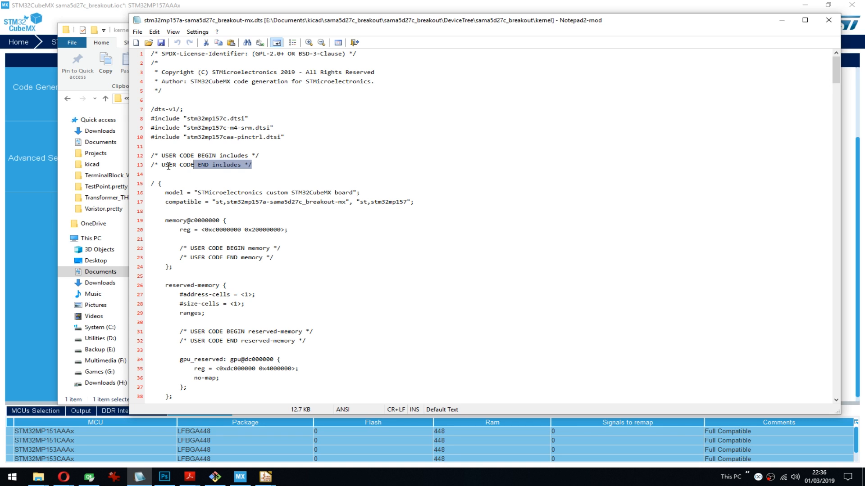
{"action": "left_click", "coordinate": [185, 174]}
{"action": "scroll", "coordinate": [223, 154], "scroll_direction": "down", "scroll_amount": 3}
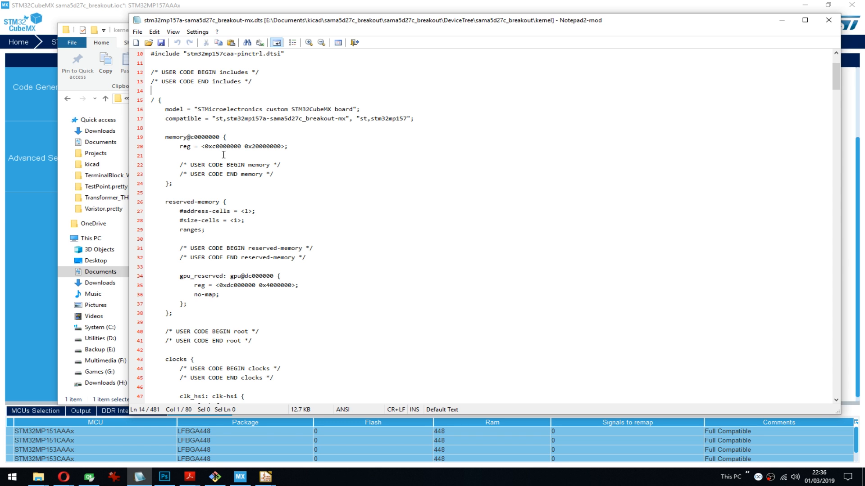
{"action": "scroll", "coordinate": [224, 155], "scroll_direction": "up", "scroll_amount": 3}
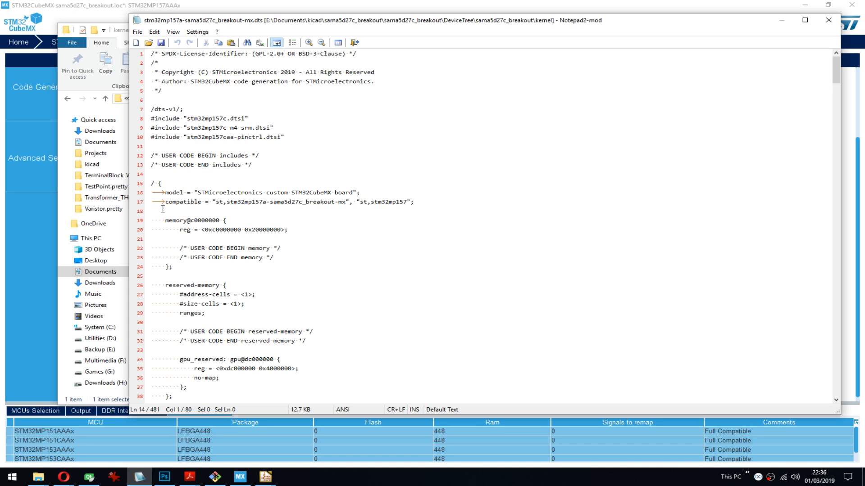
- Skim the kernel .dts file from end to end and examine its reserved-memory and clocks nodes
{"action": "left_click_drag", "start_coordinate": [836, 70], "coordinate": [799, 393]}
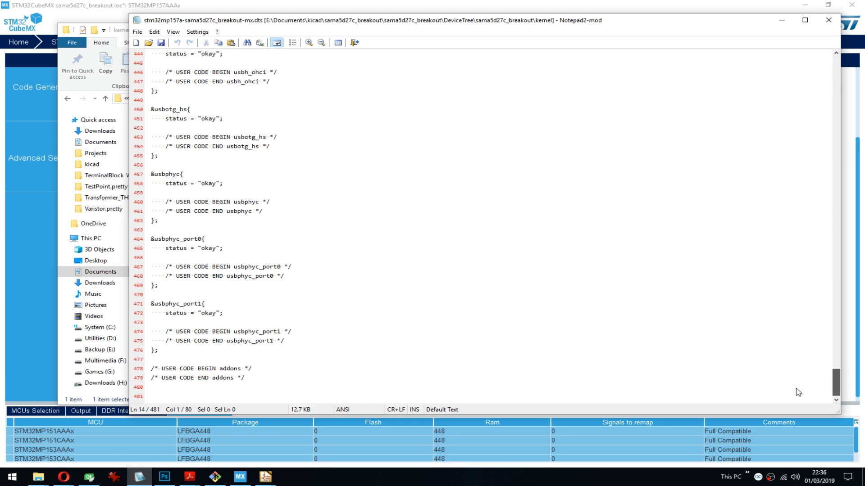
{"action": "left_click_drag", "start_coordinate": [798, 393], "coordinate": [810, 61]}
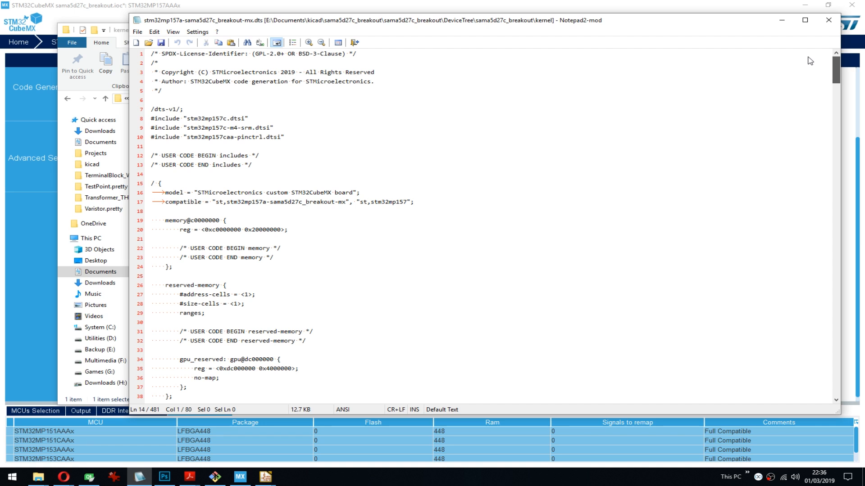
{"action": "left_click_drag", "start_coordinate": [810, 61], "coordinate": [810, 70]}
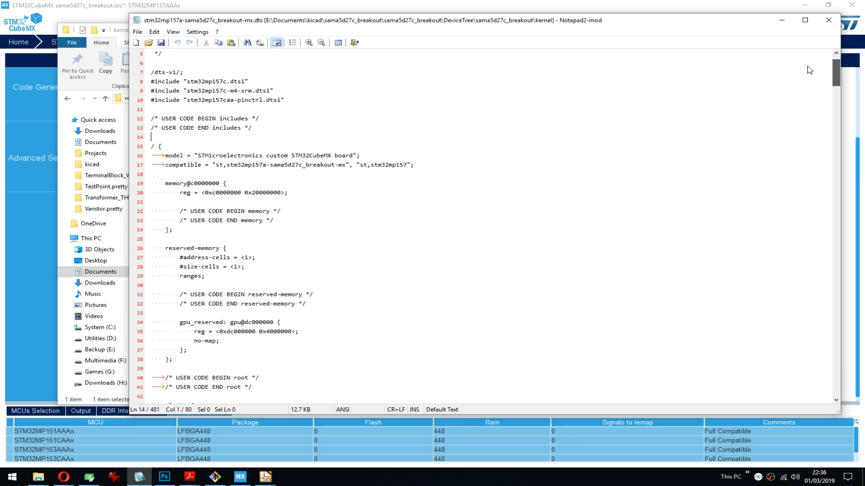
{"action": "scroll", "coordinate": [325, 257], "scroll_direction": "down", "scroll_amount": 3}
{"action": "left_click", "coordinate": [325, 256]}
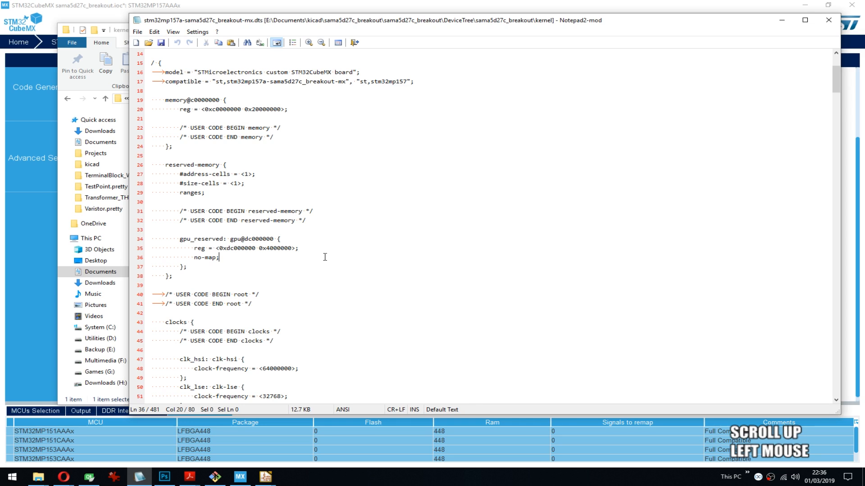
{"action": "scroll", "coordinate": [306, 200], "scroll_direction": "down", "scroll_amount": 6}
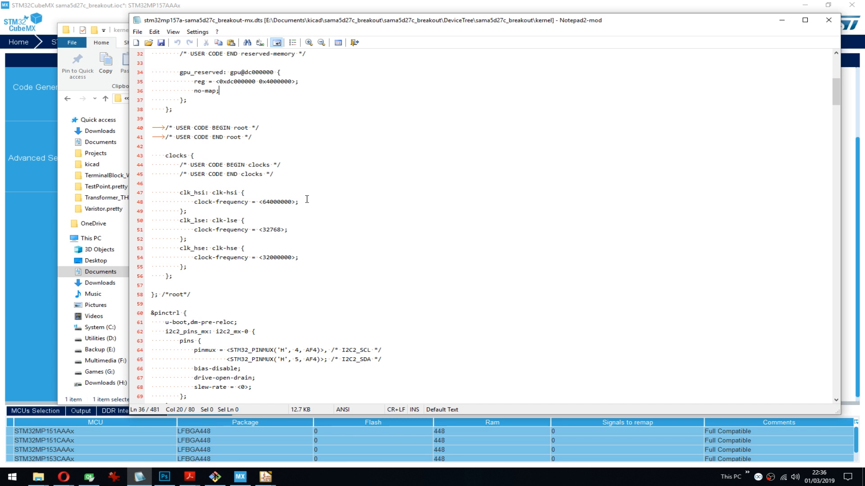
- Examine the pinctrl section's I2C2, QUADSPI, SDMMC and UART pin multiplexing entries in the kernel .dts file
{"action": "scroll", "coordinate": [386, 240], "scroll_direction": "down", "scroll_amount": 6}
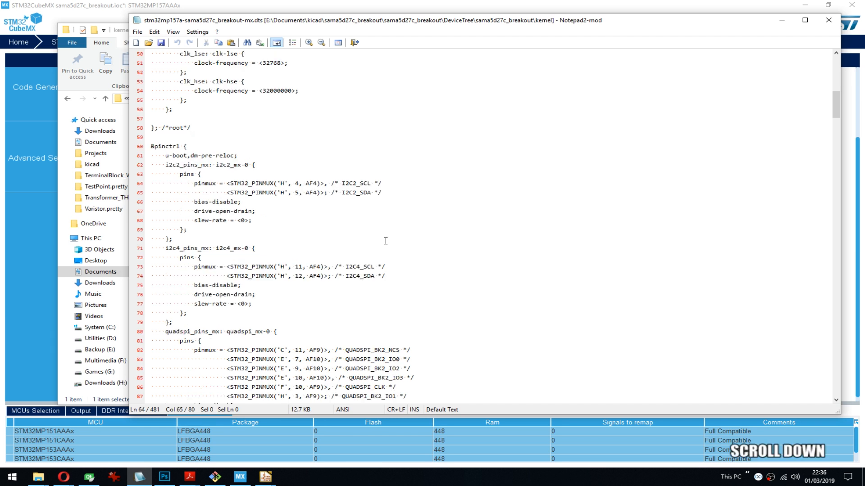
{"action": "left_click_drag", "start_coordinate": [229, 183], "coordinate": [370, 184]}
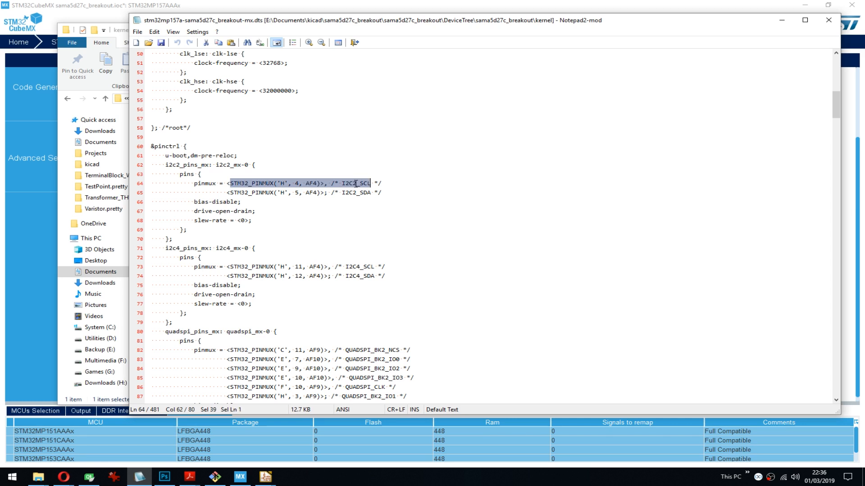
{"action": "left_click", "coordinate": [333, 196]}
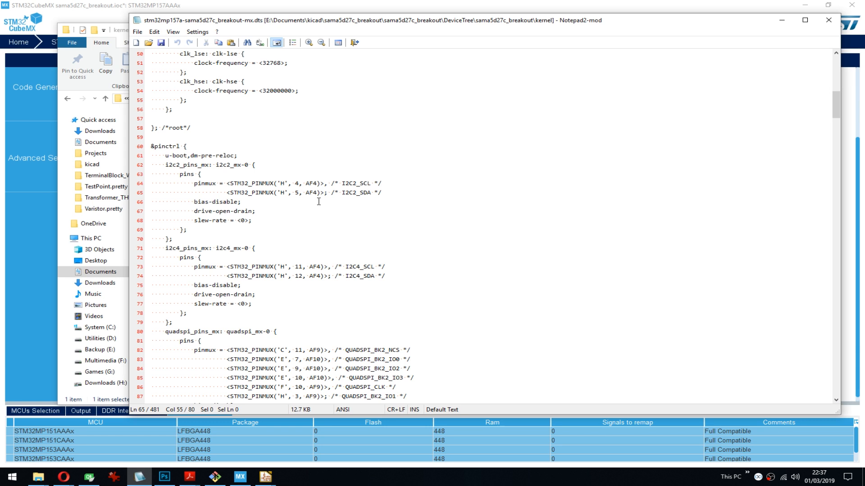
{"action": "left_click", "coordinate": [286, 220]}
{"action": "left_click_drag", "start_coordinate": [835, 103], "coordinate": [834, 124]}
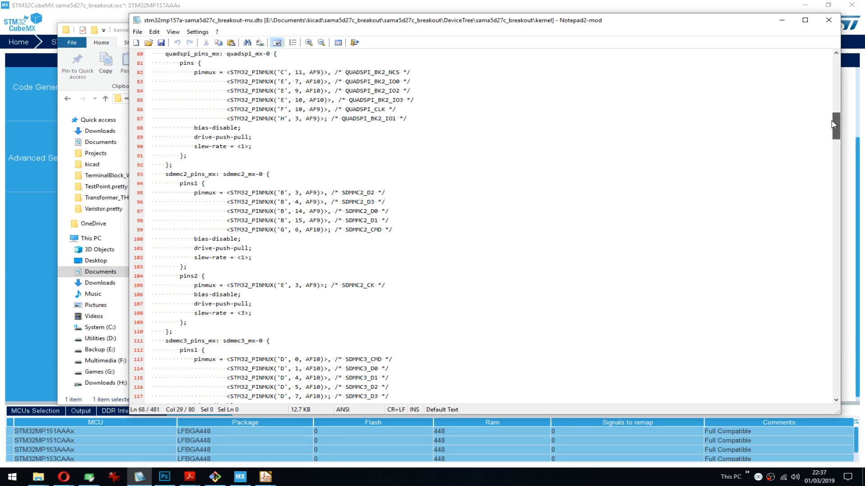
{"action": "left_click_drag", "start_coordinate": [834, 125], "coordinate": [813, 228]}
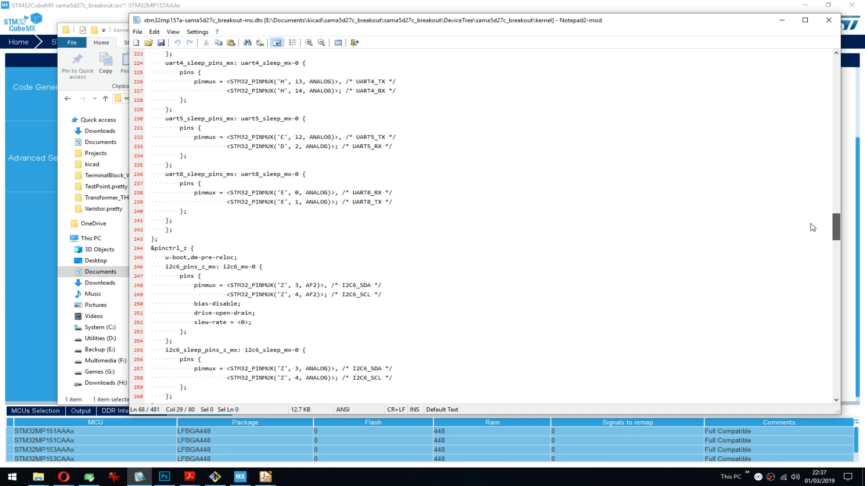
- Examine the m4_rproc mailboxes, m4_system_resources and the peripheral nodes from bsec to i2c6 in the kernel .dts file
{"action": "scroll", "coordinate": [176, 157], "scroll_direction": "down", "scroll_amount": 10}
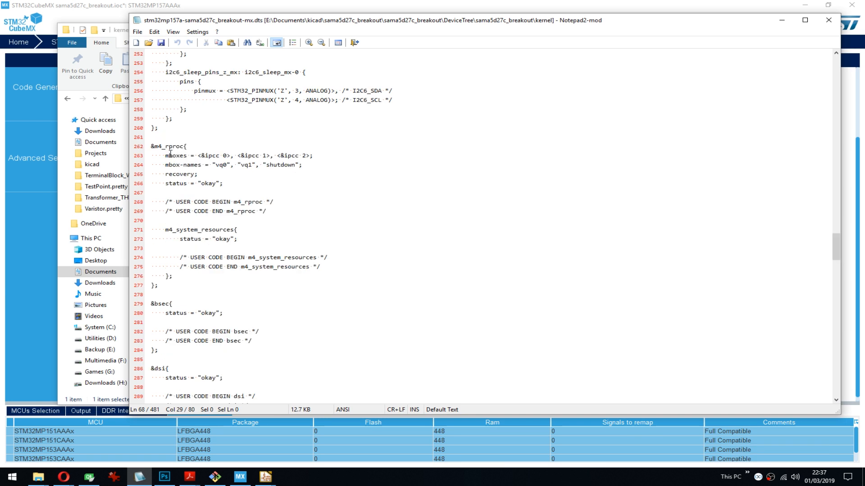
{"action": "left_click_drag", "start_coordinate": [166, 156], "coordinate": [365, 167]}
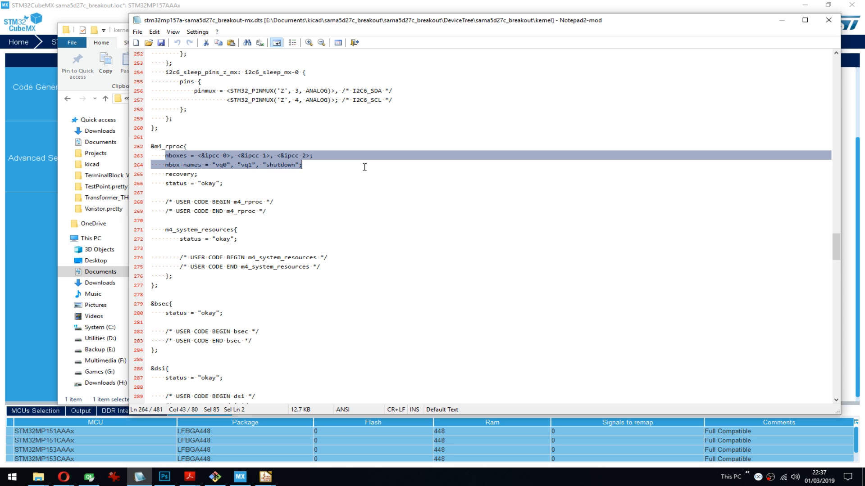
{"action": "scroll", "coordinate": [365, 167], "scroll_direction": "down", "scroll_amount": 1}
{"action": "left_click_drag", "start_coordinate": [165, 202], "coordinate": [259, 210]}
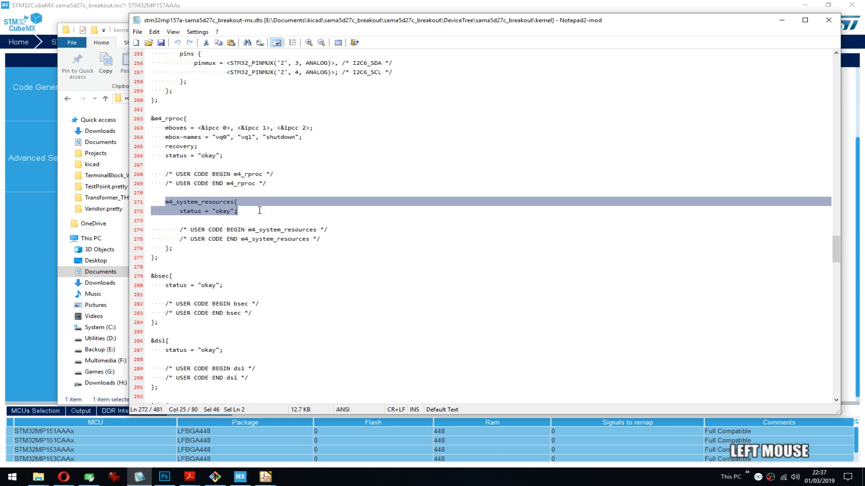
{"action": "left_click", "coordinate": [332, 211]}
{"action": "scroll", "coordinate": [332, 211], "scroll_direction": "down", "scroll_amount": 2}
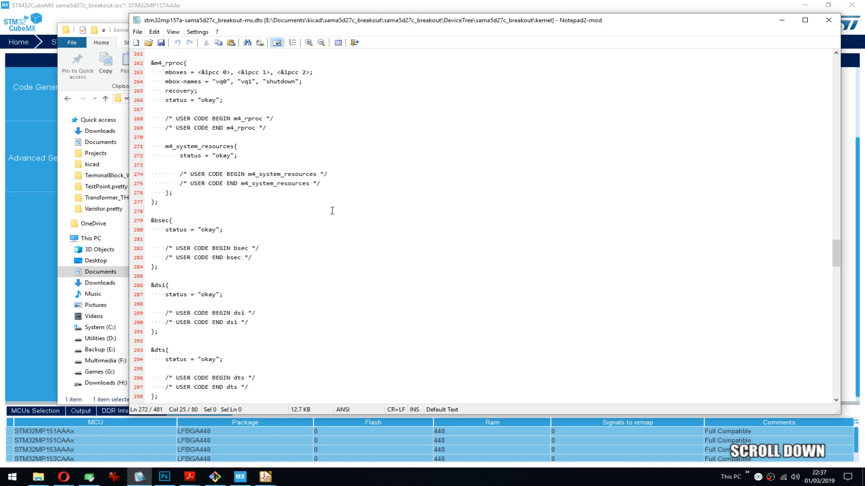
{"action": "scroll", "coordinate": [502, 223], "scroll_direction": "down", "scroll_amount": 8}
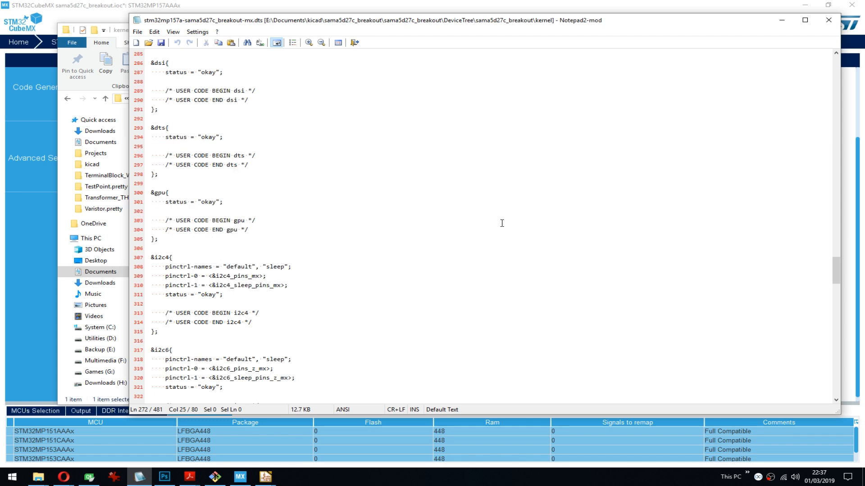
- Examine the peripheral nodes from i2c4 through the m4_i2c2, m4_spi4 and m4_uart5 nodes to sdmmc2 in the kernel .dts file
{"action": "scroll", "coordinate": [181, 206], "scroll_direction": "down", "scroll_amount": 2}
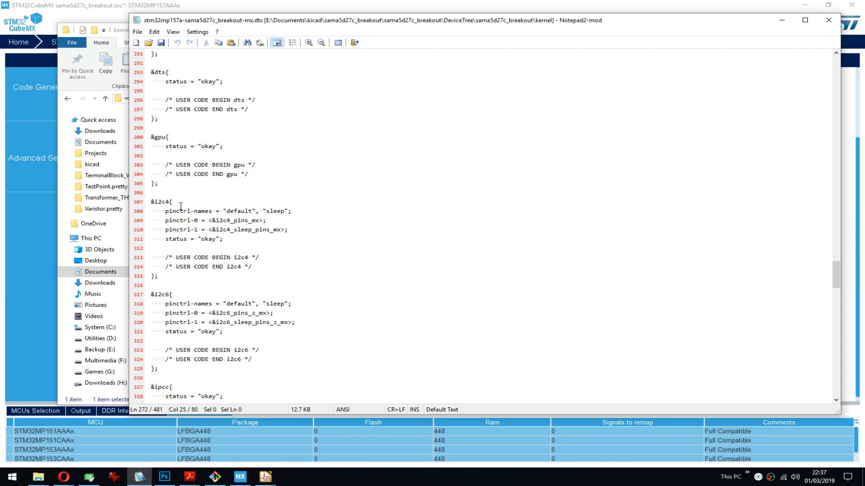
{"action": "scroll", "coordinate": [239, 196], "scroll_direction": "down", "scroll_amount": 3}
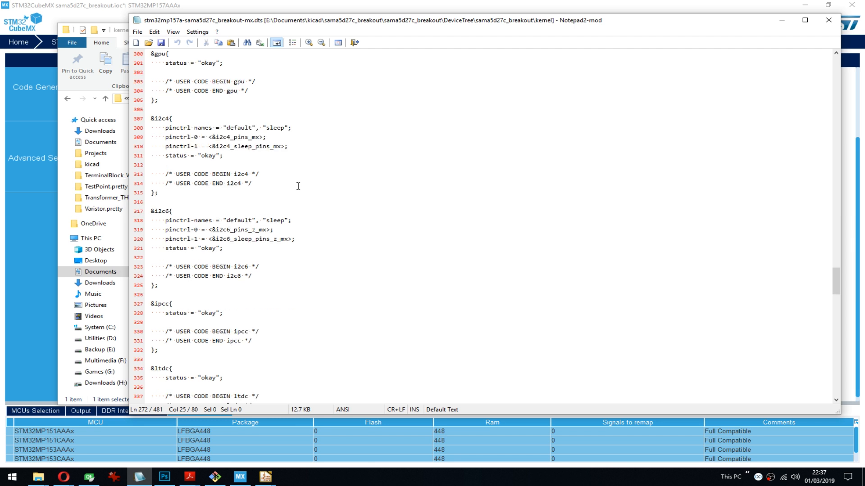
{"action": "scroll", "coordinate": [298, 186], "scroll_direction": "down", "scroll_amount": 10}
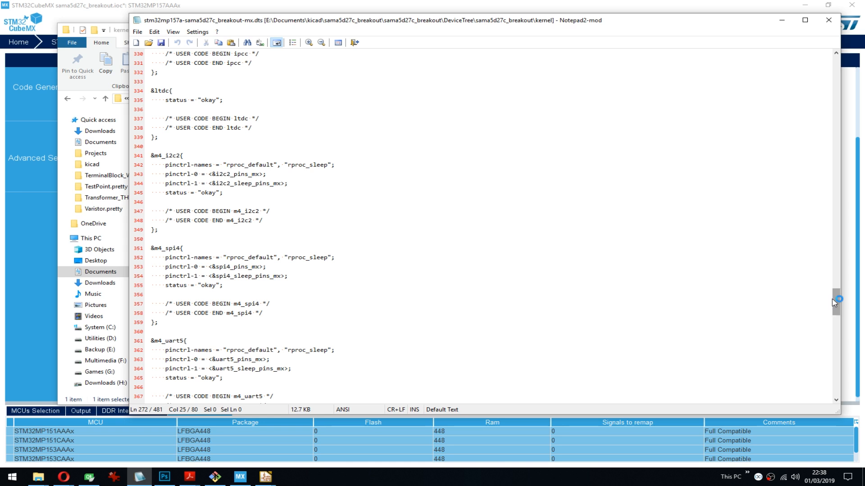
{"action": "left_click_drag", "start_coordinate": [835, 301], "coordinate": [835, 318]}
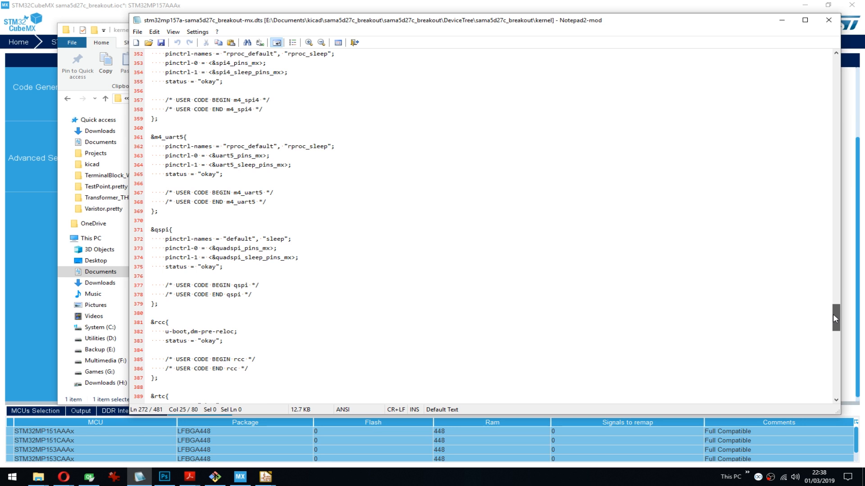
{"action": "left_click_drag", "start_coordinate": [833, 318], "coordinate": [842, 329]}
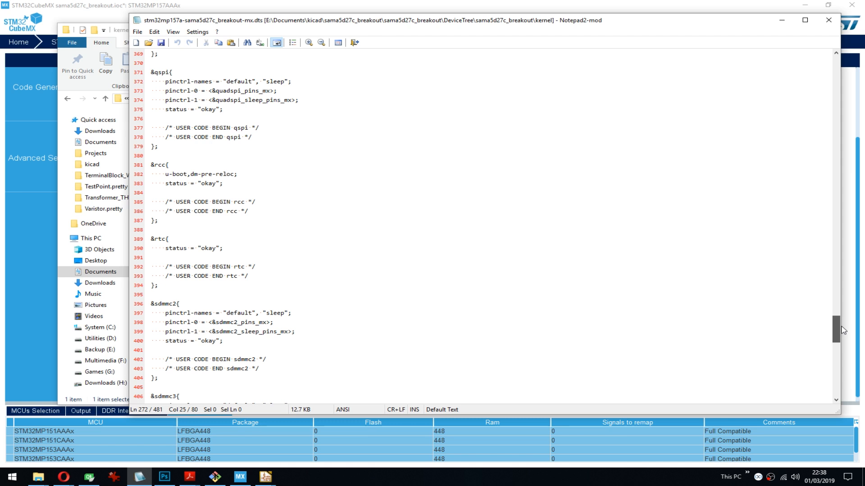
- Review the active and sleep pin multiplexing entries in the pinctrl sections, and skim the closing USB nodes of the kernel .dts file
{"action": "left_click_drag", "start_coordinate": [842, 330], "coordinate": [809, 141]}
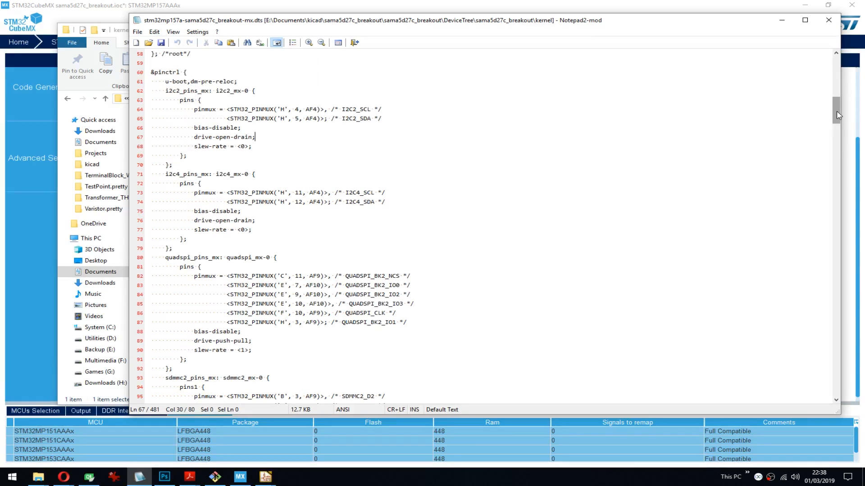
{"action": "left_click_drag", "start_coordinate": [837, 115], "coordinate": [834, 129]}
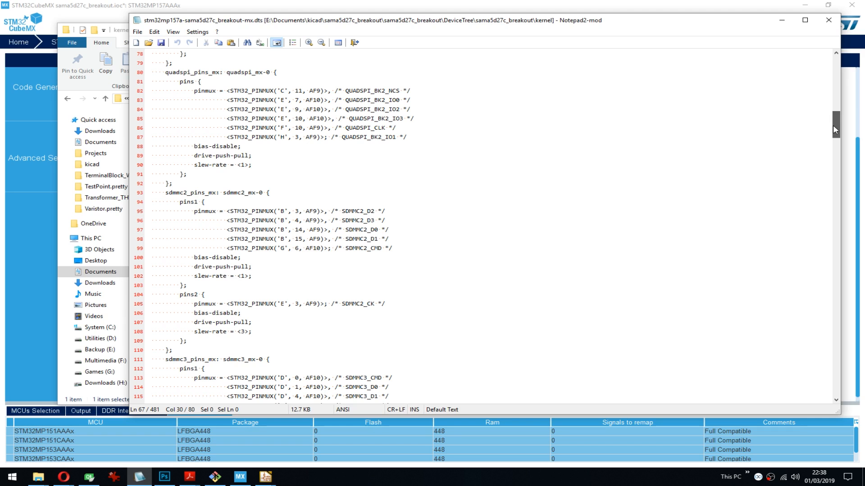
{"action": "left_click_drag", "start_coordinate": [833, 126], "coordinate": [836, 155]}
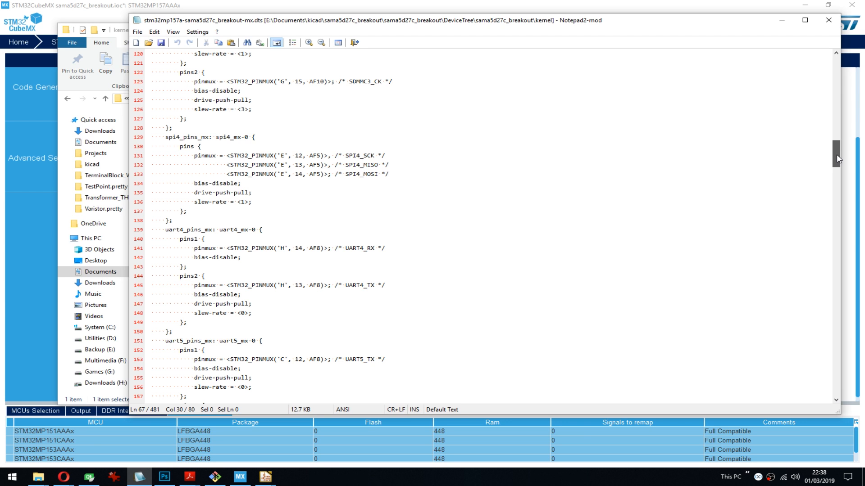
{"action": "left_click_drag", "start_coordinate": [837, 158], "coordinate": [832, 398]}
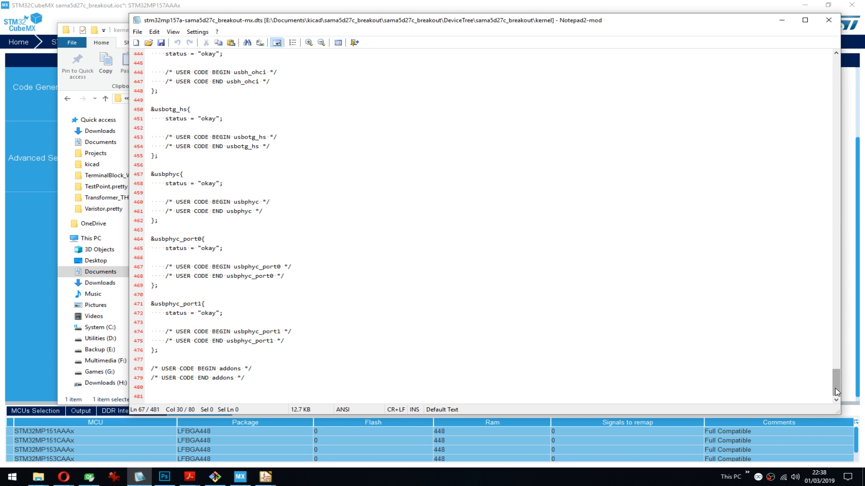
{"action": "left_click_drag", "start_coordinate": [836, 391], "coordinate": [823, 330]}
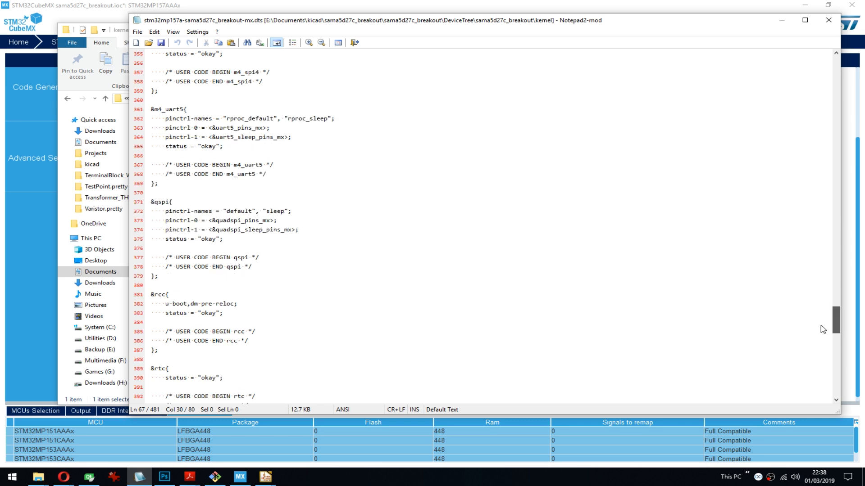
{"action": "left_click_drag", "start_coordinate": [822, 329], "coordinate": [797, 104]}
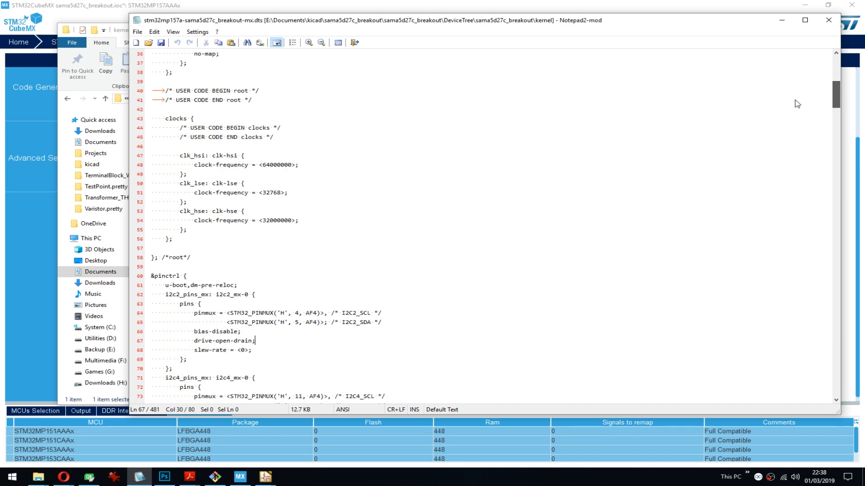
{"action": "left_click_drag", "start_coordinate": [797, 104], "coordinate": [802, 130]}
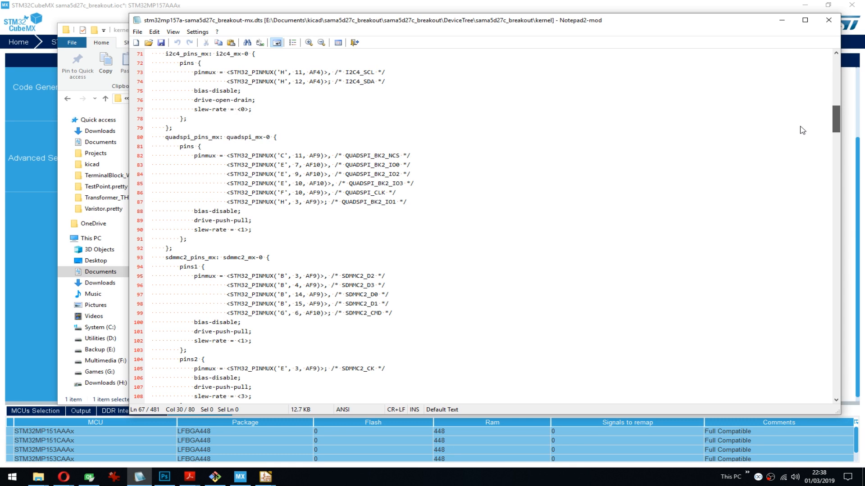
{"action": "left_click_drag", "start_coordinate": [803, 130], "coordinate": [804, 201]}
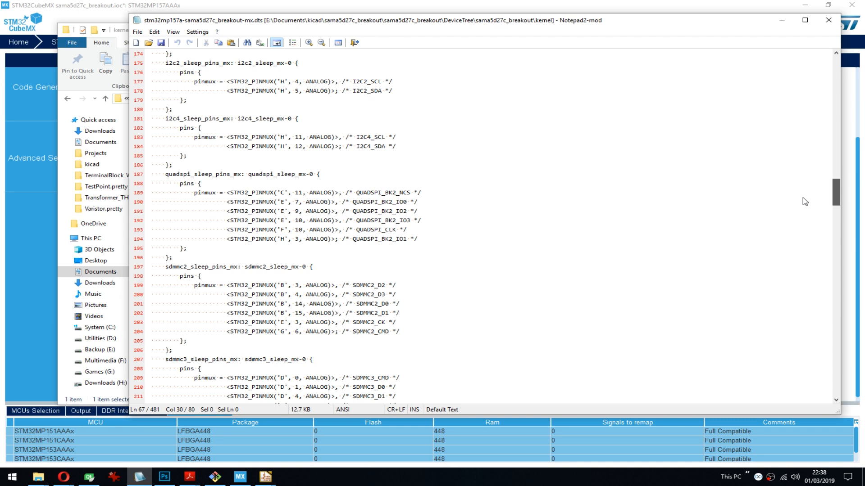
{"action": "left_click_drag", "start_coordinate": [805, 202], "coordinate": [804, 235]}
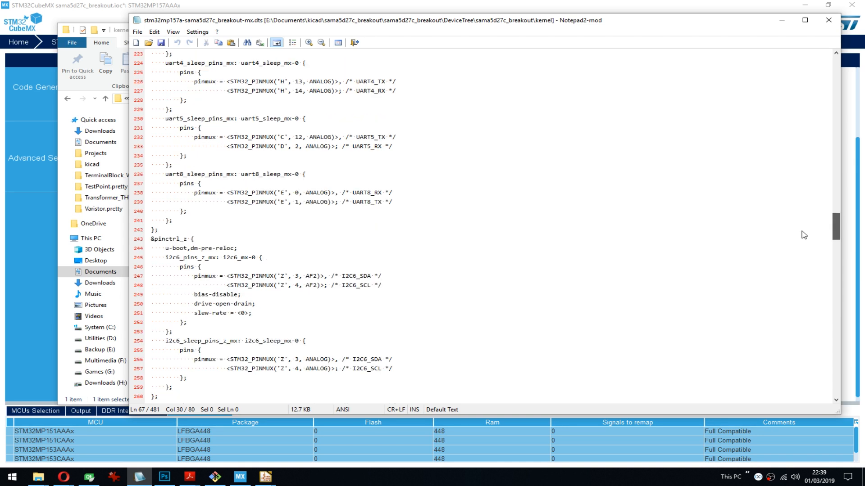
{"action": "scroll", "coordinate": [753, 167], "scroll_direction": "up", "scroll_amount": 2}
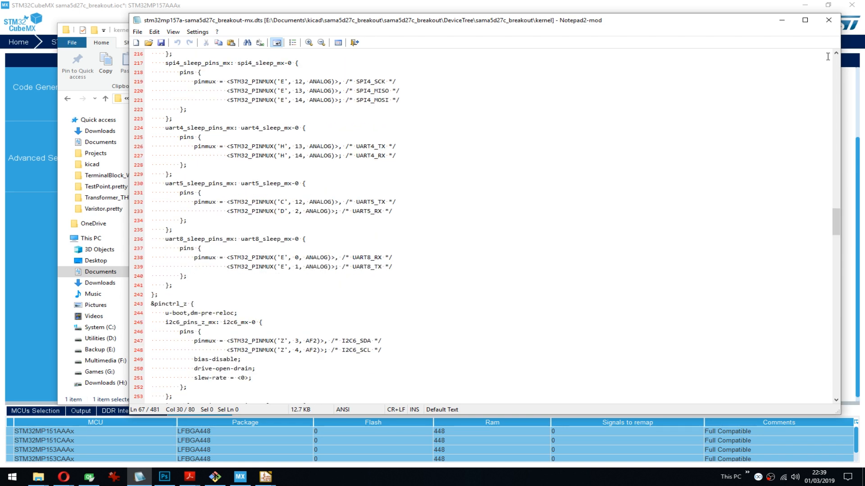
- Close the .dts file, go back to the sama5d27c_breakout project folder, and return to the schematic and configuration report
{"action": "left_click", "coordinate": [829, 20]}
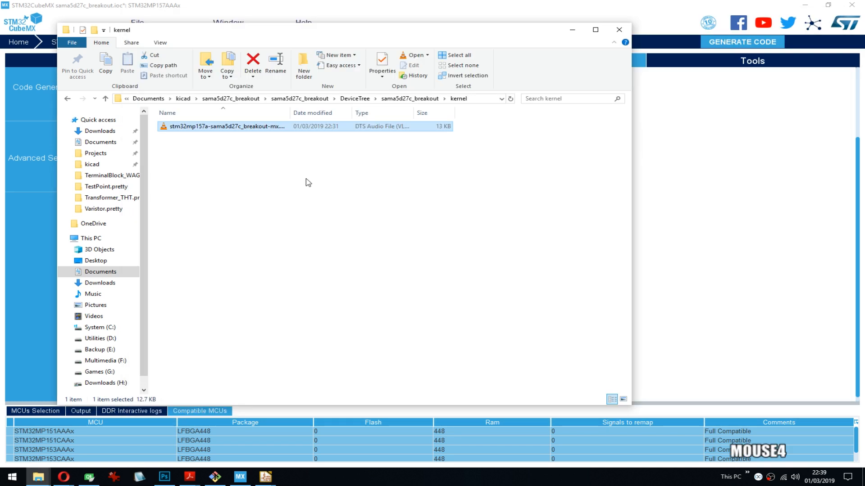
{"action": "left_click", "coordinate": [346, 100]}
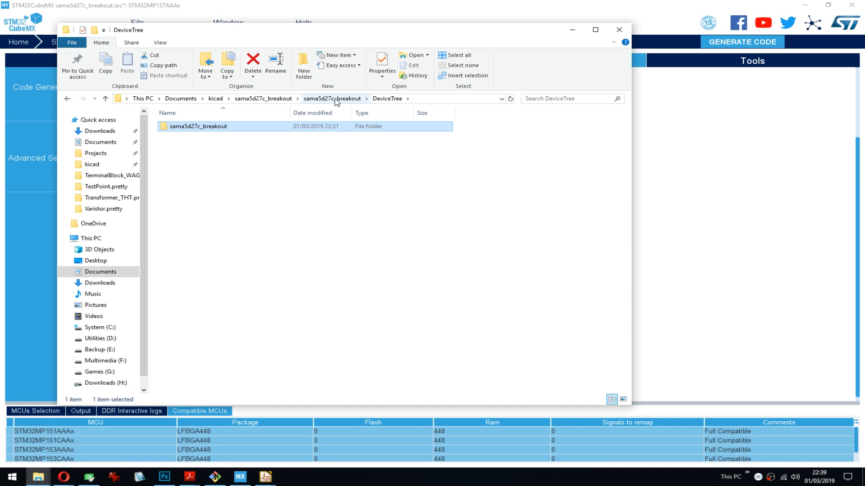
{"action": "left_click", "coordinate": [336, 99]}
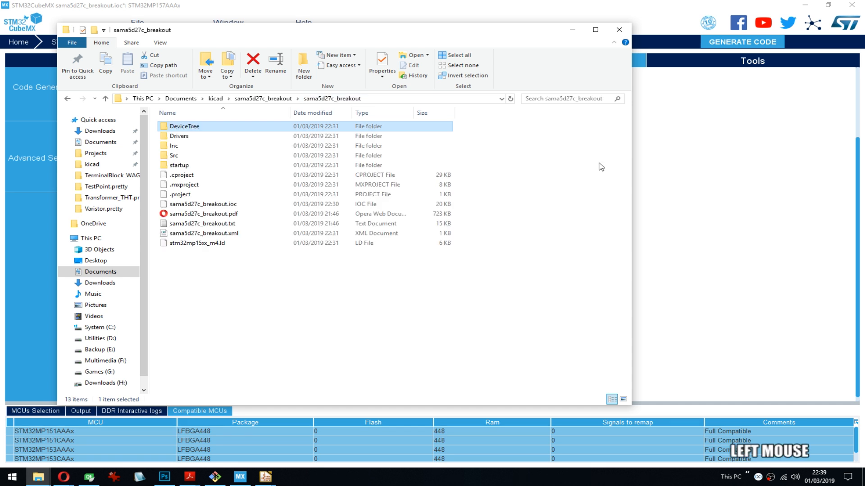
{"action": "left_click", "coordinate": [811, 6]}
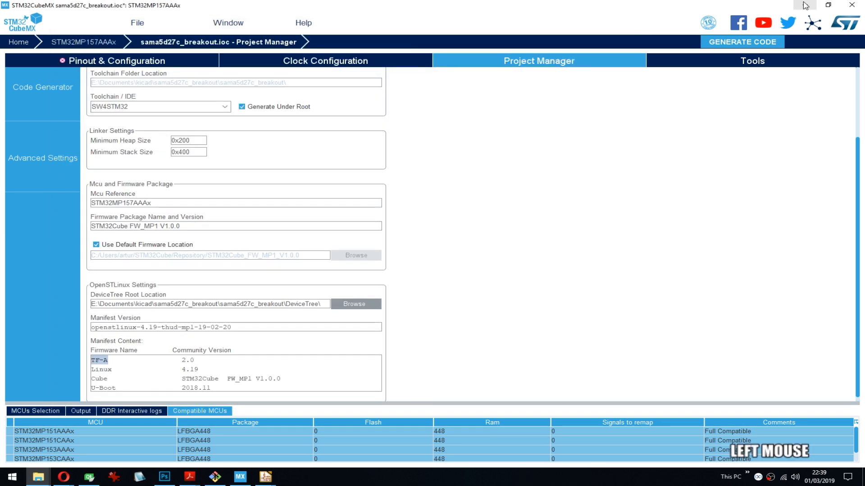
{"action": "left_click", "coordinate": [805, 5]}
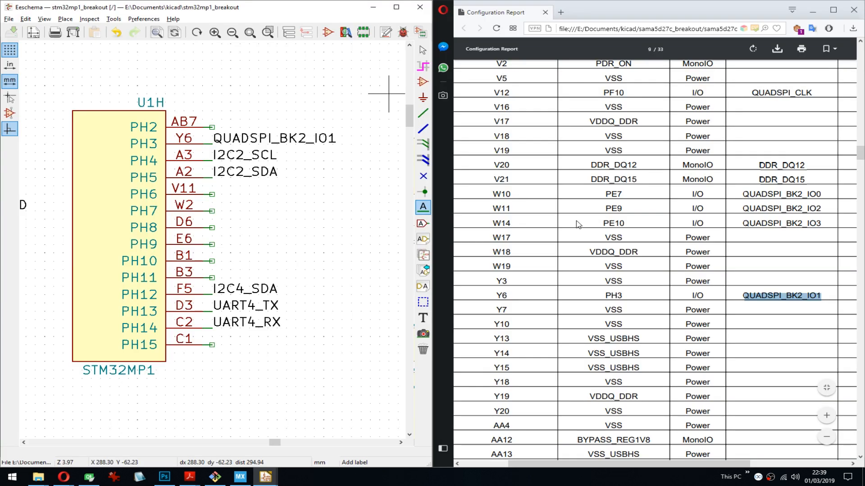
- Copy the alternate function name USB_OTG_HS_DM from the AA14 row of the configuration report
{"action": "scroll", "coordinate": [578, 224], "scroll_direction": "down", "scroll_amount": 1}
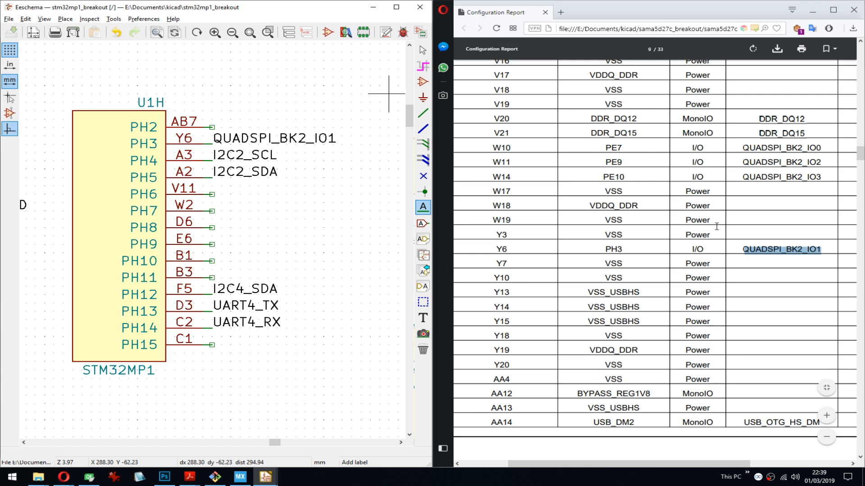
{"action": "left_click_drag", "start_coordinate": [788, 246], "coordinate": [792, 236]}
{"action": "left_click", "coordinate": [791, 235]}
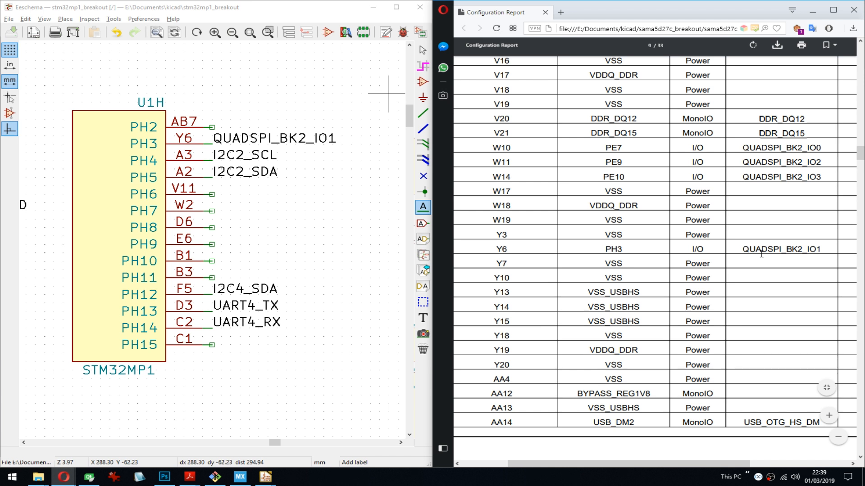
{"action": "double_click", "coordinate": [769, 422]}
{"action": "scroll", "coordinate": [796, 232], "scroll_direction": "down", "scroll_amount": 3}
{"action": "key", "text": "ctrl+c"}
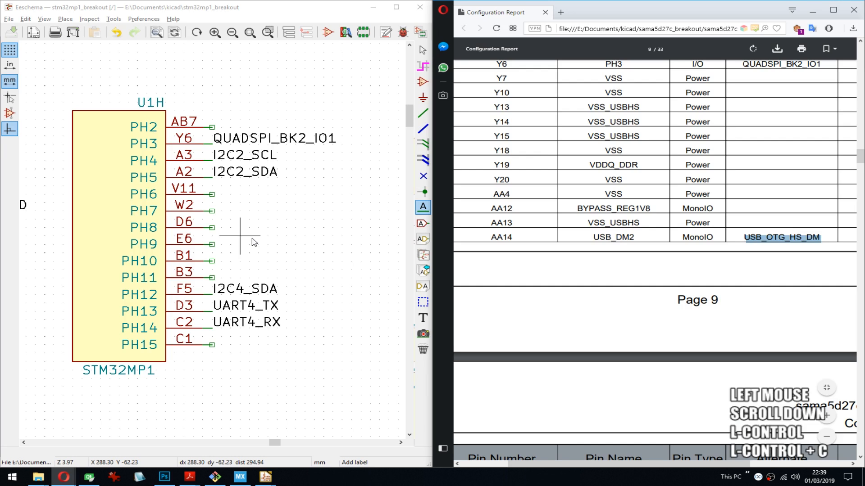
- Place a USB_OTG_HS_DM net label on pin AB14 (USB_DP2) of symbol unit U1O in the schematic
{"action": "scroll", "coordinate": [252, 238], "scroll_direction": "down", "scroll_amount": 6}
{"action": "scroll", "coordinate": [180, 288], "scroll_direction": "up", "scroll_amount": 2}
{"action": "middle_click_drag", "start_coordinate": [124, 273], "coordinate": [269, 245]}
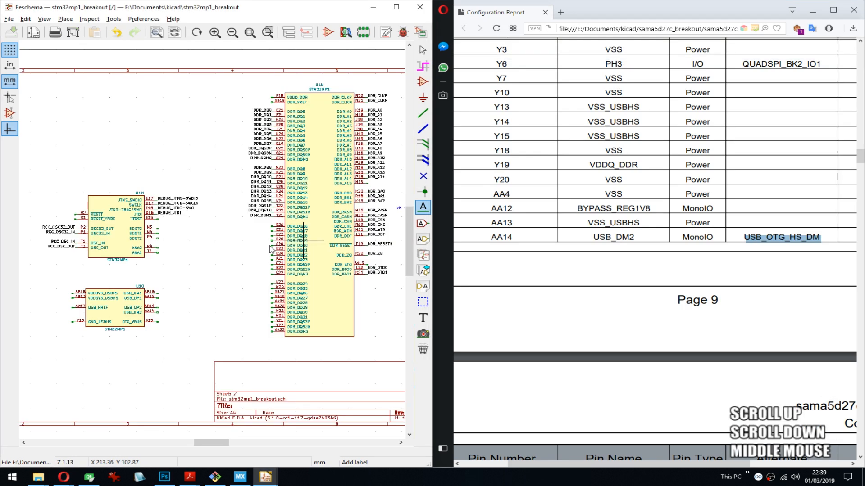
{"action": "scroll", "coordinate": [144, 293], "scroll_direction": "up", "scroll_amount": 3}
{"action": "scroll", "coordinate": [217, 227], "scroll_direction": "up", "scroll_amount": 1}
{"action": "middle_click_drag", "start_coordinate": [230, 226], "coordinate": [273, 206]}
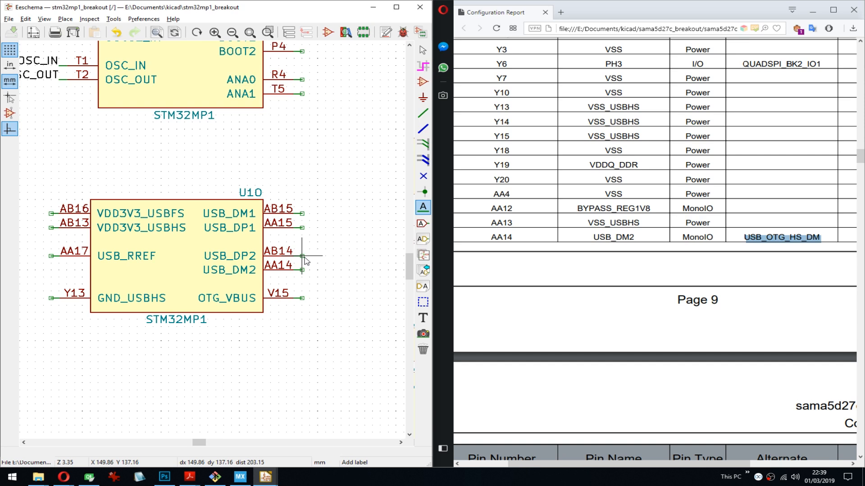
{"action": "key", "text": "l"}
{"action": "key", "text": "ctrl+v"}
{"action": "key", "text": "Return"}
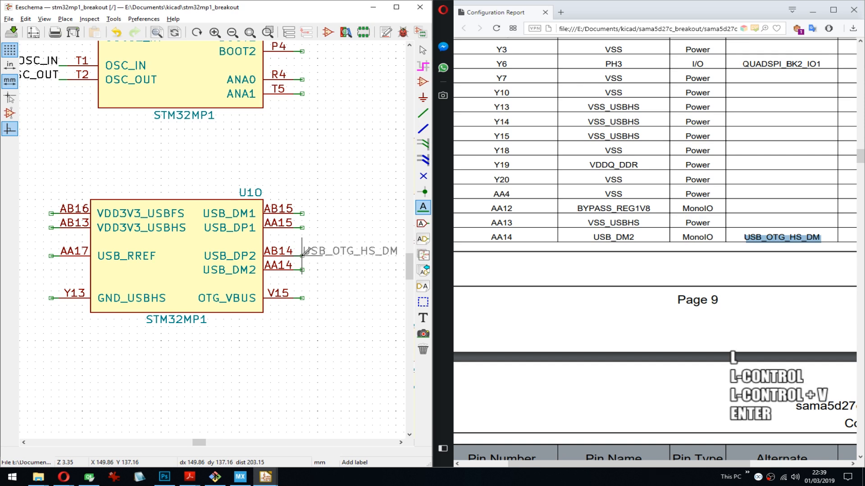
{"action": "left_click", "coordinate": [302, 255]}
{"action": "middle_click_drag", "start_coordinate": [264, 265], "coordinate": [197, 278]}
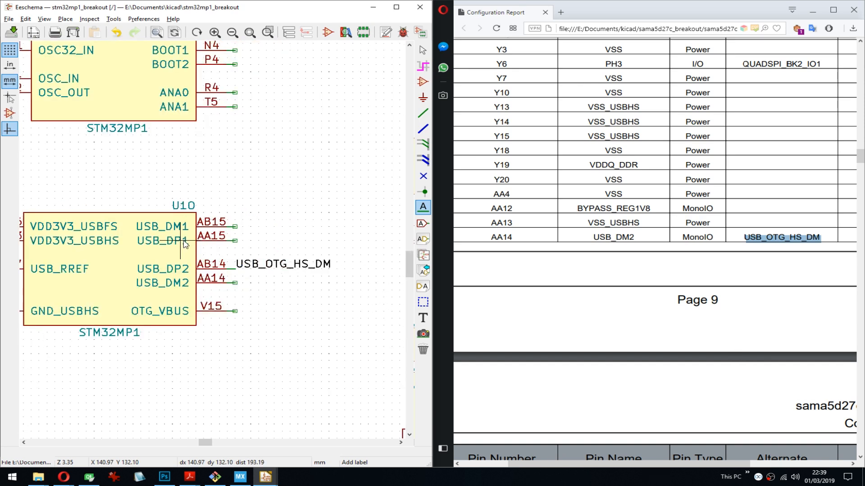
{"action": "middle_click_drag", "start_coordinate": [149, 251], "coordinate": [222, 235]}
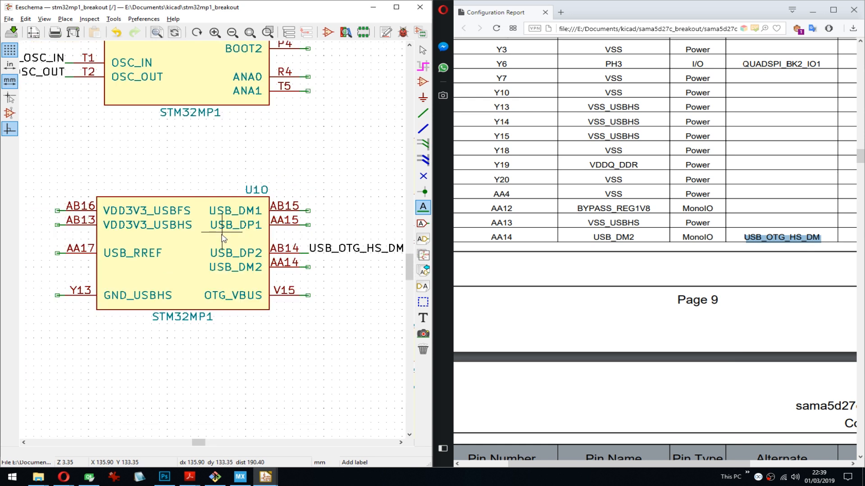
- Check the report's next USB pin rows, and look through the open STM32MP157A-DK1, STPMIC1 and STM32MP157A product pages in the other browser window
{"action": "left_click", "coordinate": [617, 233]}
{"action": "scroll", "coordinate": [617, 232], "scroll_direction": "down", "scroll_amount": 2}
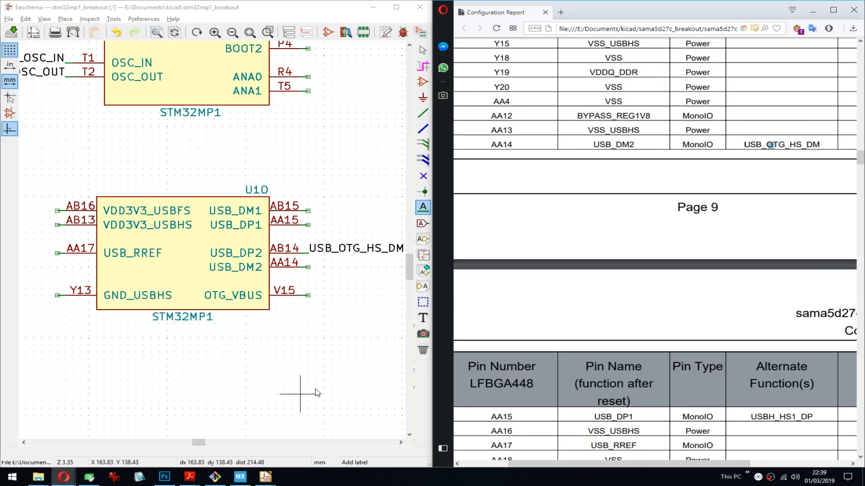
{"action": "left_click", "coordinate": [64, 477]}
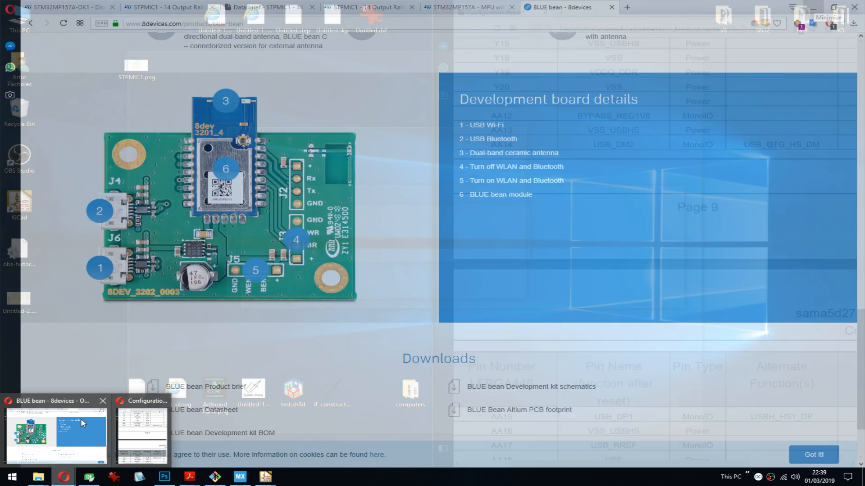
{"action": "left_click", "coordinate": [82, 421]}
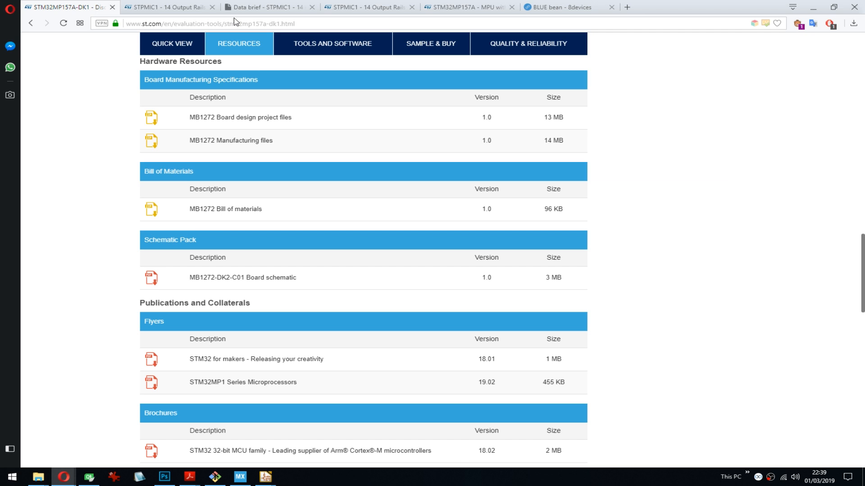
{"action": "left_click", "coordinate": [365, 7]}
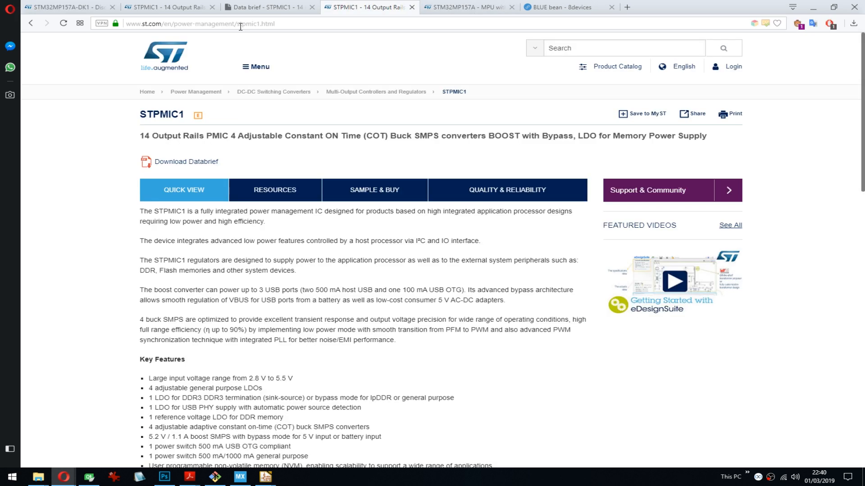
{"action": "left_click", "coordinate": [466, 7]}
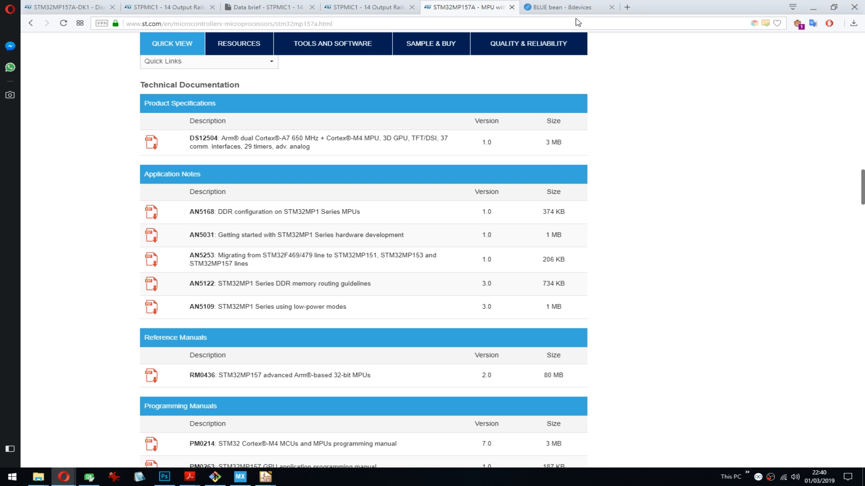
- Open the stm32mp157a.pdf datasheet in Acrobat Reader and read the USB entries in the page 2 communication peripherals list
{"action": "left_click", "coordinate": [190, 477]}
{"action": "left_click", "coordinate": [181, 408]}
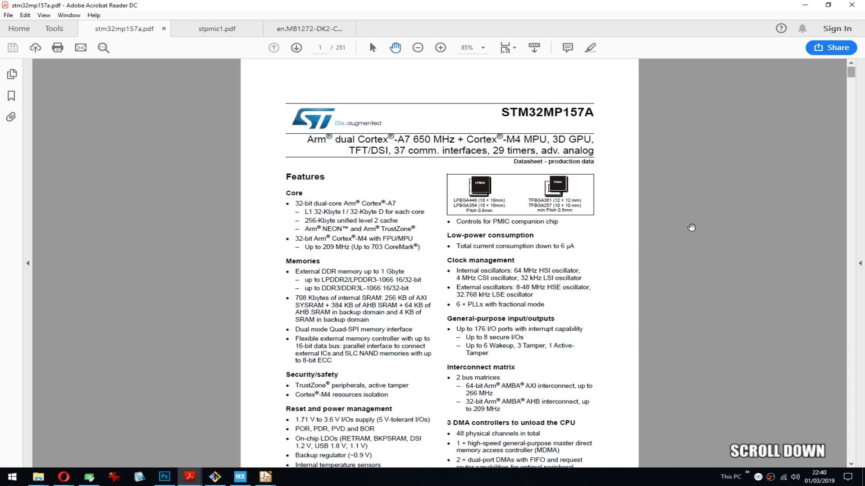
{"action": "scroll", "coordinate": [467, 262], "scroll_direction": "down", "scroll_amount": 8}
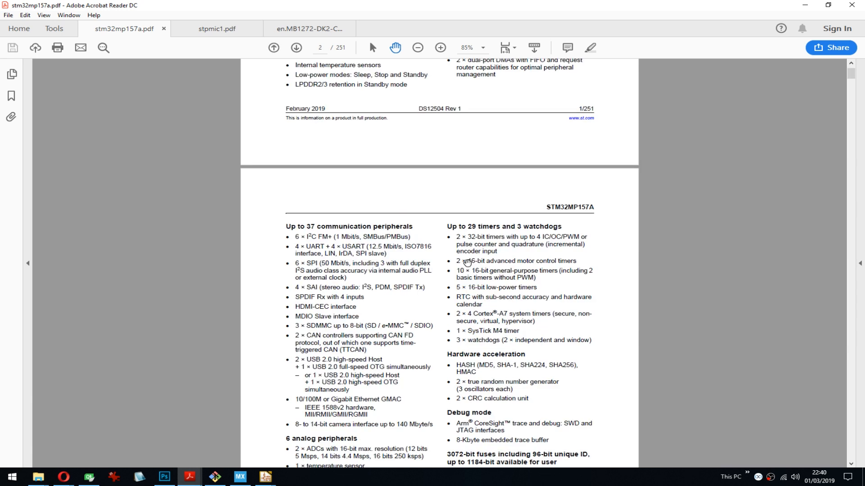
{"action": "scroll", "coordinate": [419, 350], "scroll_direction": "down", "scroll_amount": 1}
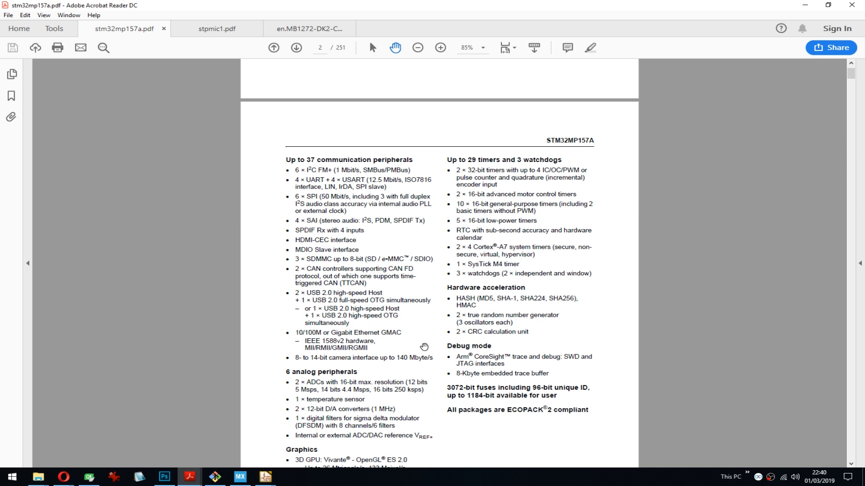
- In STM32CubeMX's pinout configuration, set USB_OTG_HS High Speed to Disable, enable the USBH_HS2 USB Host controller, and recheck USB_OTG_HS
{"action": "left_click", "coordinate": [240, 477]}
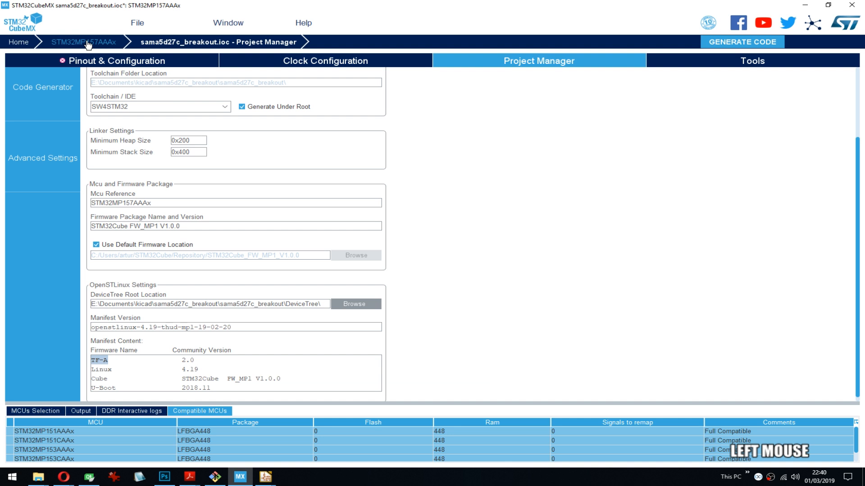
{"action": "left_click", "coordinate": [88, 42]}
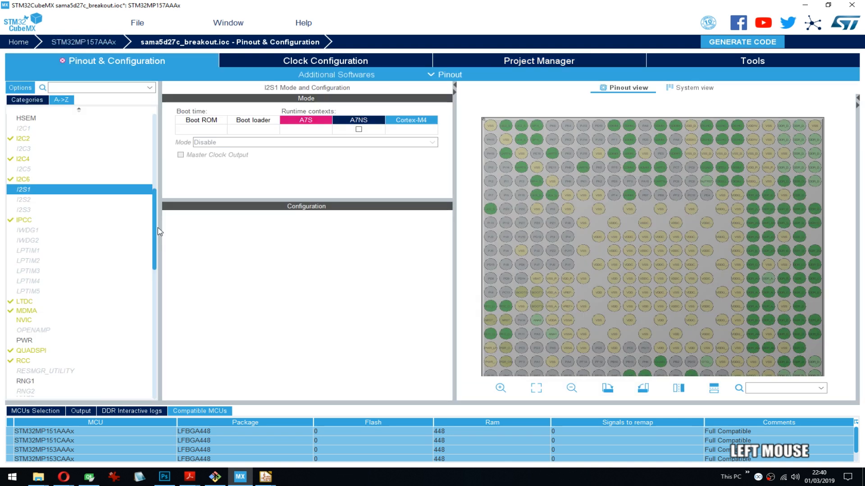
{"action": "left_click_drag", "start_coordinate": [157, 231], "coordinate": [103, 385]}
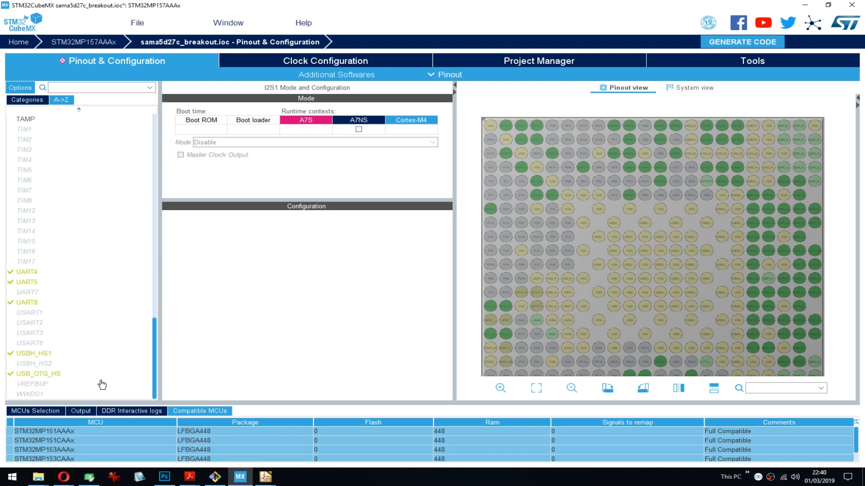
{"action": "left_click", "coordinate": [43, 376]}
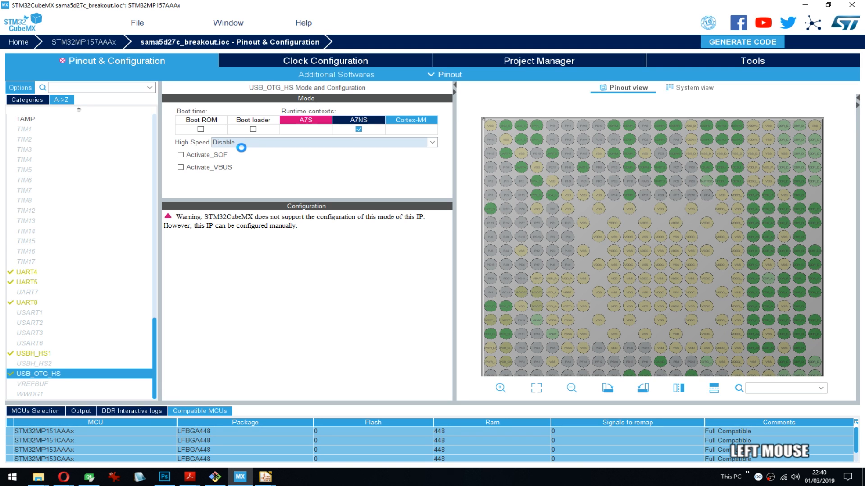
{"action": "key", "text": "Up"}
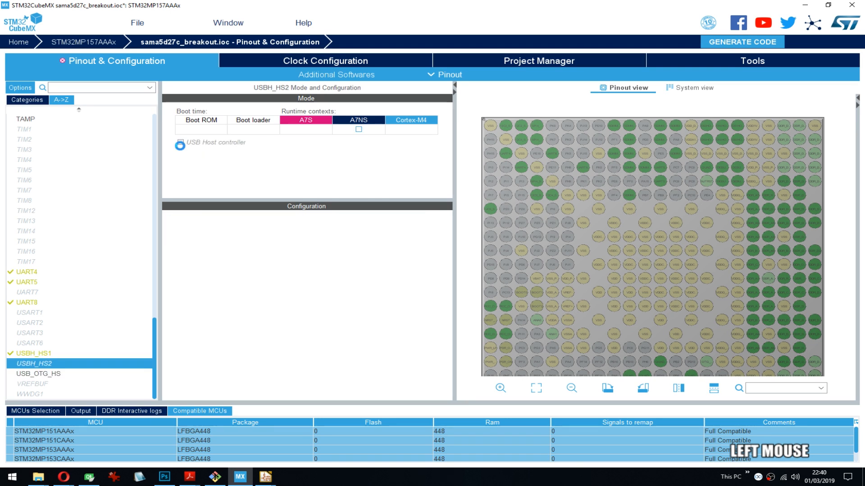
{"action": "left_click", "coordinate": [180, 143]}
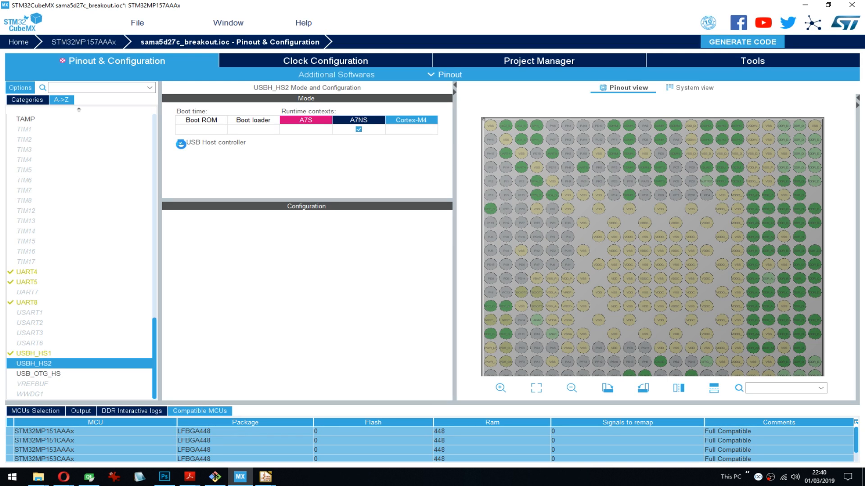
{"action": "key", "text": "Down"}
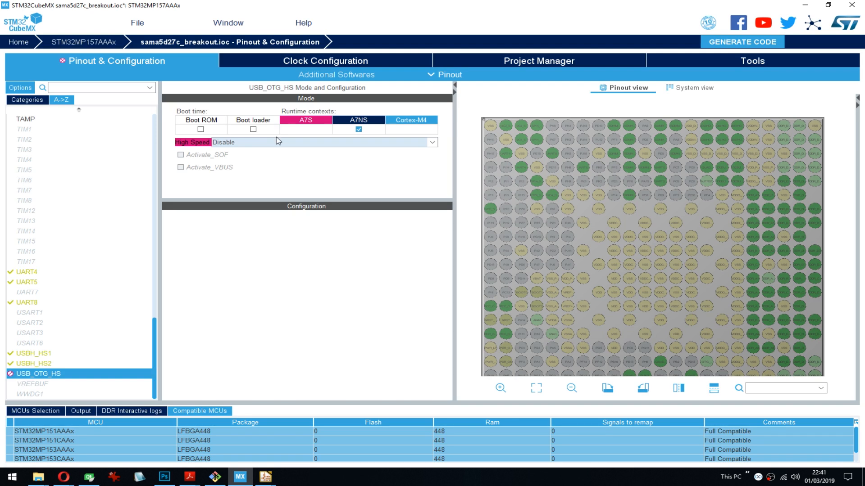
- Return to the STM32MP157A datasheet and enlarge page 2 to examine the supported USB Host and OTG combinations
{"action": "key", "text": "alt+Tab"}
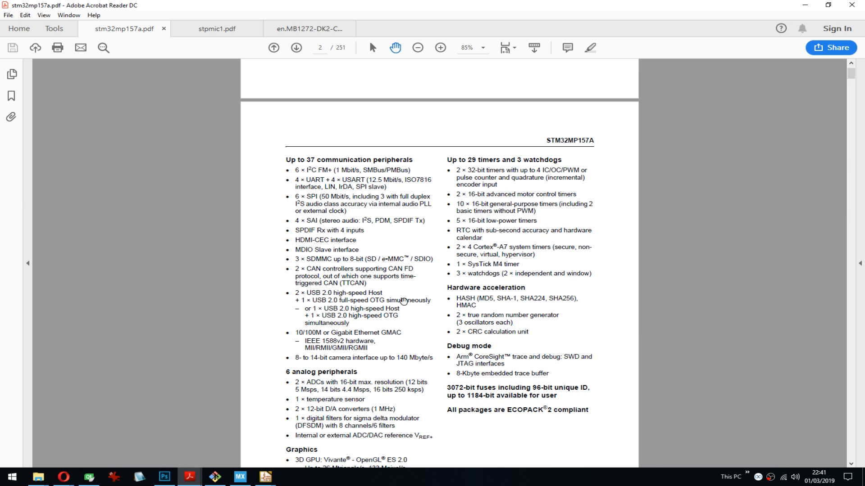
{"action": "scroll", "coordinate": [404, 300], "scroll_direction": "up", "scroll_amount": 3, "text": "ctrl"}
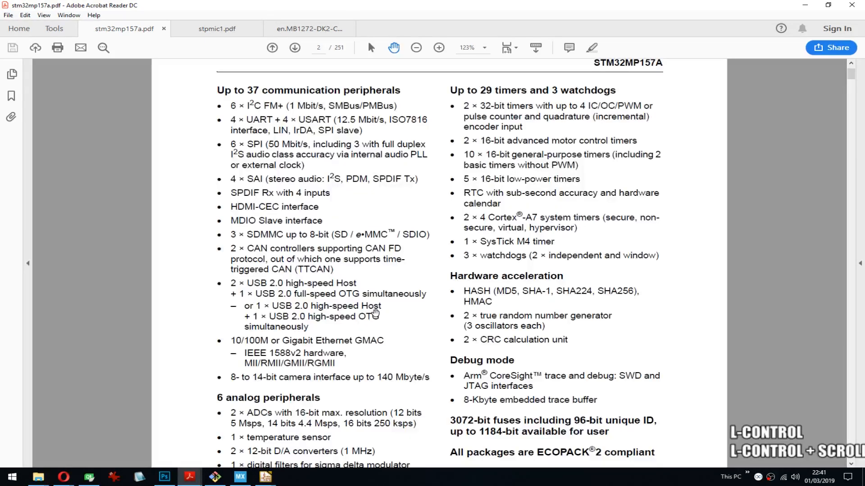
{"action": "scroll", "coordinate": [392, 301], "scroll_direction": "down", "scroll_amount": 1}
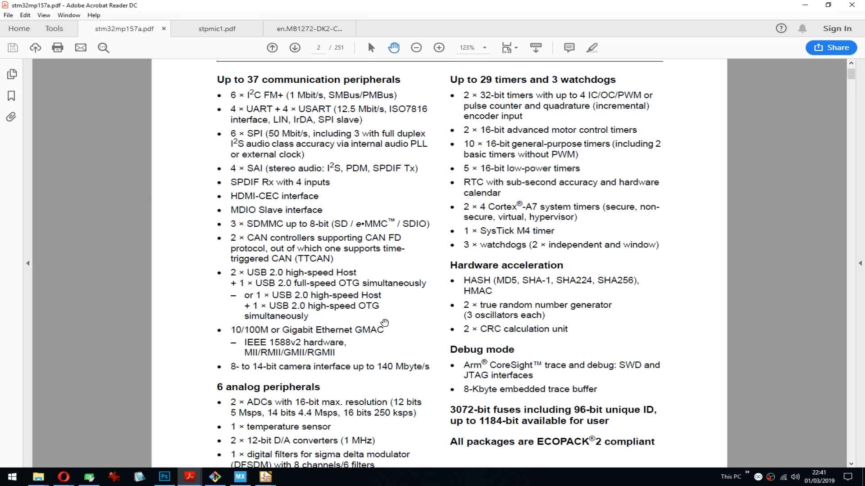
- In STM32CubeMX, disable the USBH_HS2 host controller, set USB_OTG_HS High Speed to OTG/Dual_Role_Device Type C, and save the project
{"action": "left_click", "coordinate": [240, 477]}
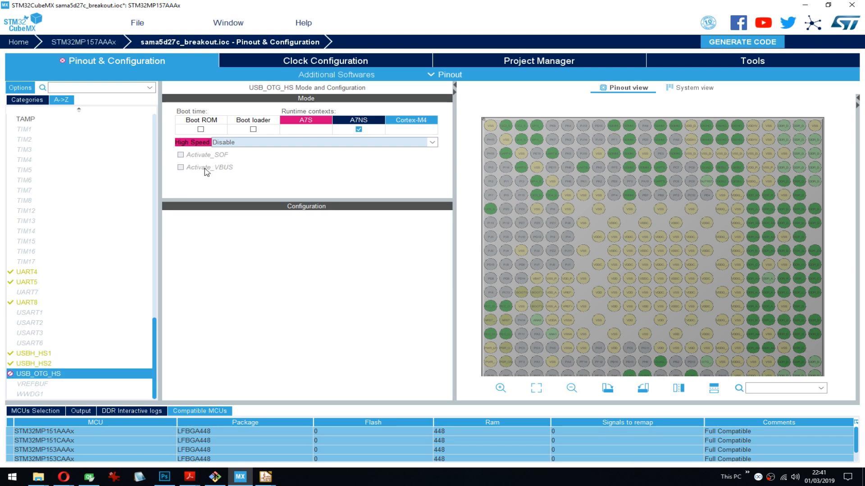
{"action": "left_click", "coordinate": [43, 363]}
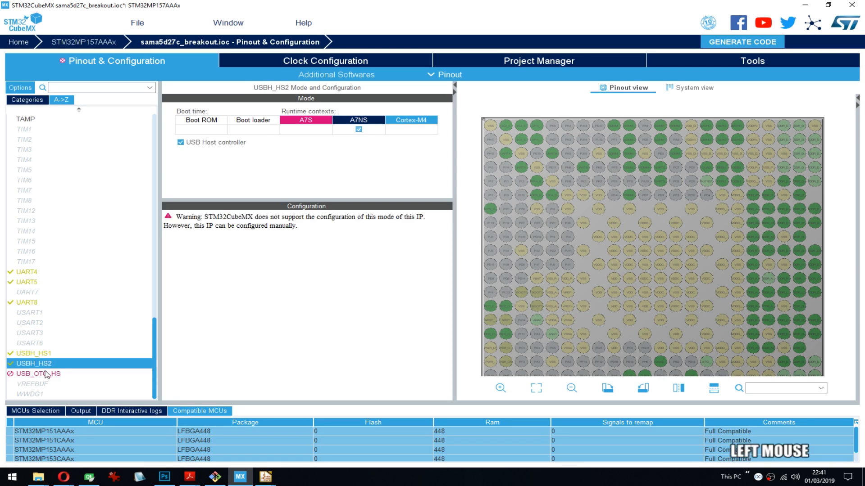
{"action": "left_click", "coordinate": [45, 375]}
{"action": "left_click", "coordinate": [266, 143]}
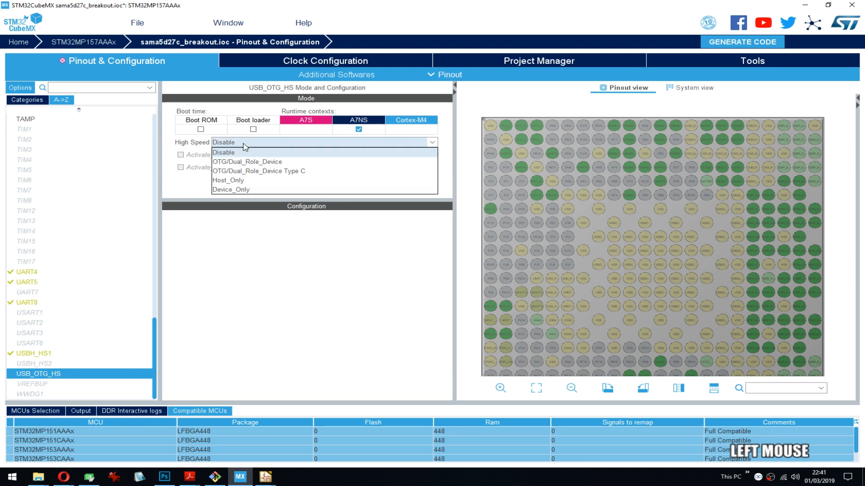
{"action": "left_click", "coordinate": [276, 171]}
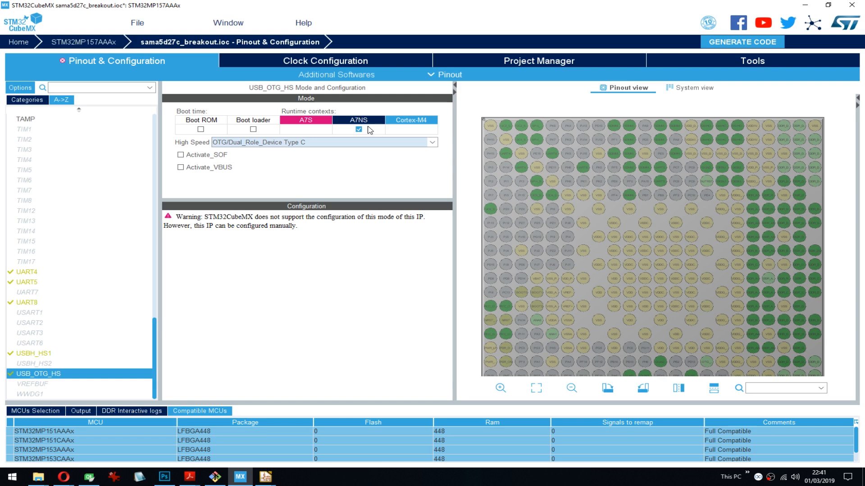
{"action": "key", "text": "ctrl+s"}
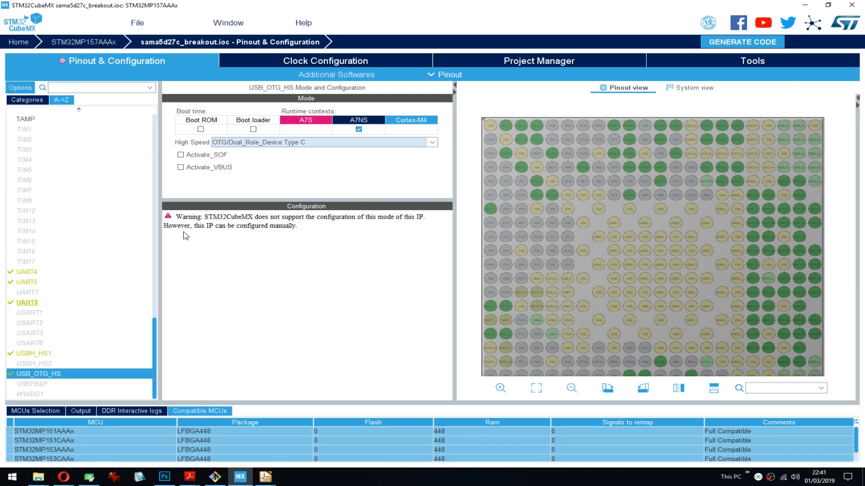
- Look through the peripheral list for remaining configuration conflicts, and return to the schematic and configuration report
{"action": "left_click", "coordinate": [71, 63]}
{"action": "left_click_drag", "start_coordinate": [155, 337], "coordinate": [166, 283]}
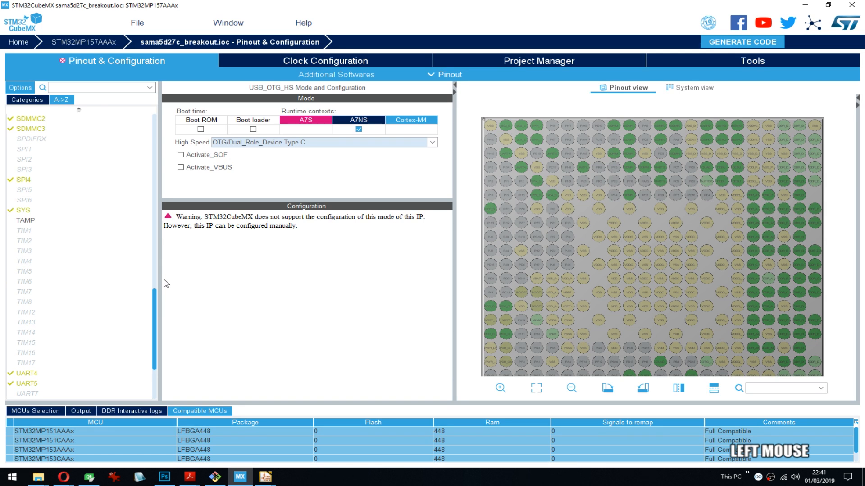
{"action": "scroll", "coordinate": [151, 277], "scroll_direction": "up", "scroll_amount": 3}
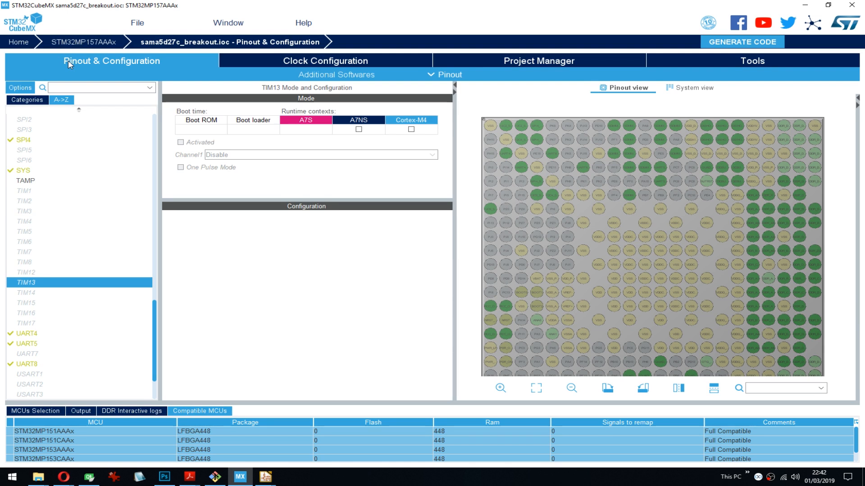
{"action": "left_click", "coordinate": [656, 296]}
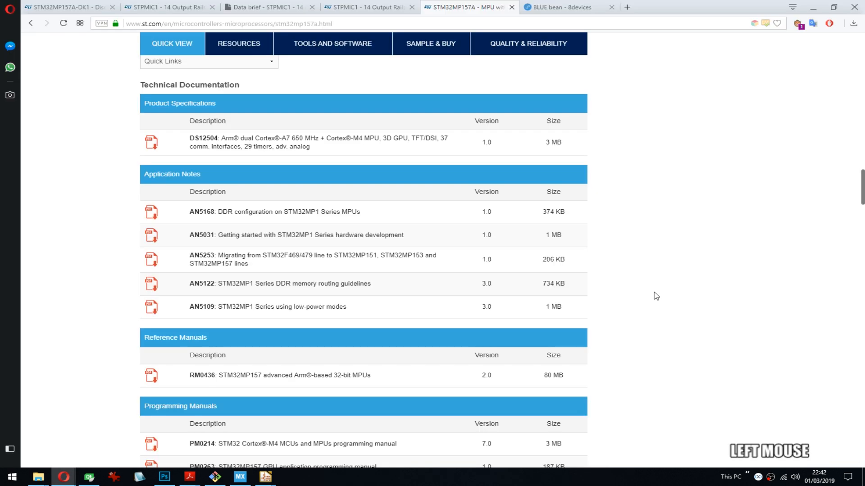
{"action": "left_click", "coordinate": [815, 6]}
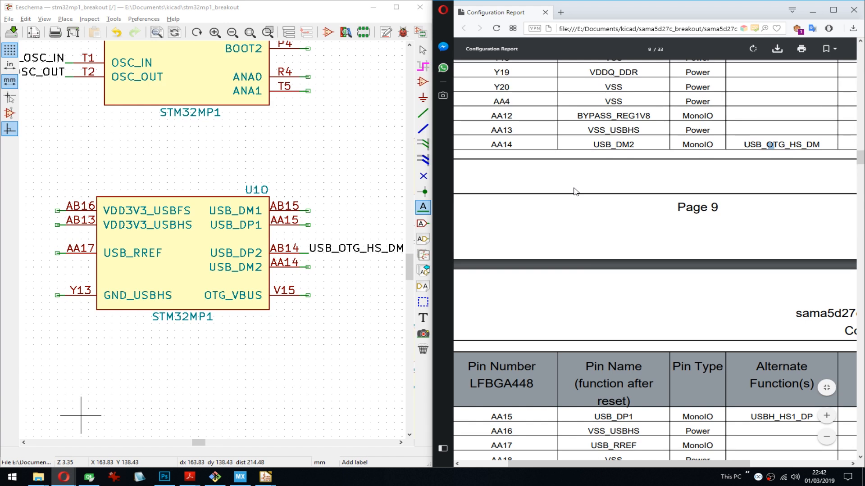
- Copy the alternate function name USBH_HS1_DP from the AA15 row of the configuration report
{"action": "left_click", "coordinate": [601, 225]}
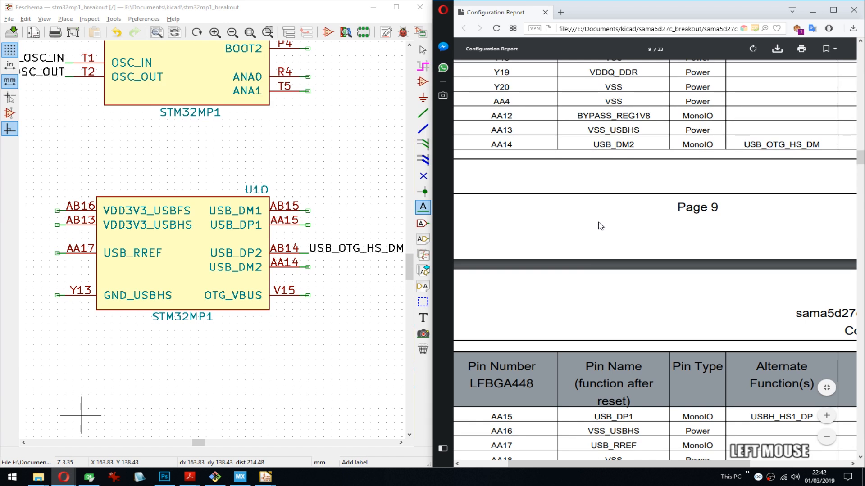
{"action": "middle_click_drag", "start_coordinate": [309, 264], "coordinate": [224, 243]}
{"action": "scroll", "coordinate": [771, 142], "scroll_direction": "down", "scroll_amount": 2}
{"action": "double_click", "coordinate": [781, 324]}
{"action": "key", "text": "ctrl+c"}
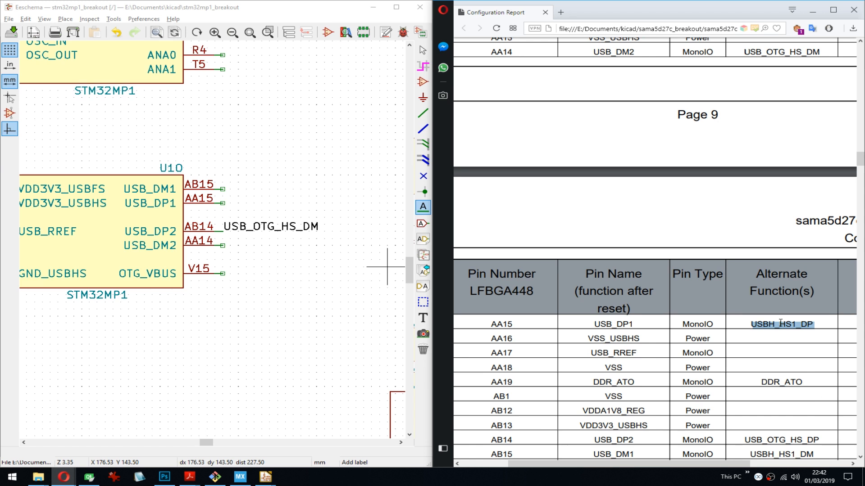
{"action": "scroll", "coordinate": [684, 244], "scroll_direction": "down", "scroll_amount": 3}
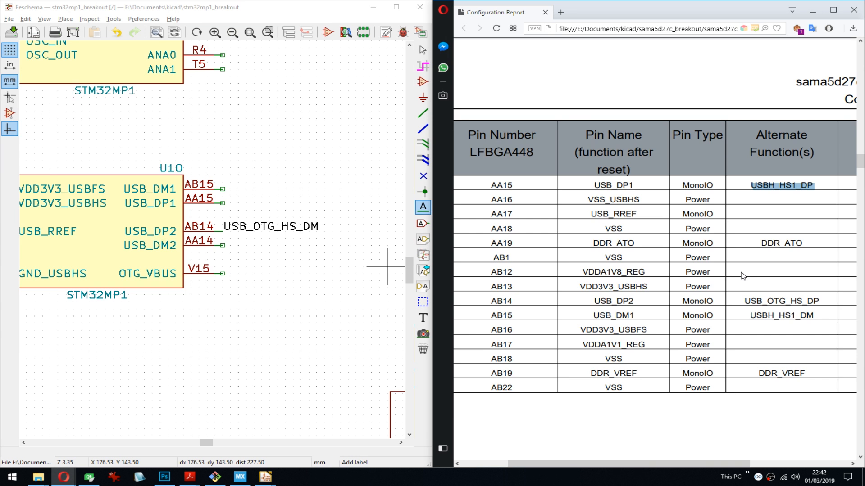
- Place a USBH_HS1_DP net label on pin AA15 (USB_DP1) of symbol unit U1O in the schematic
{"action": "left_click", "coordinate": [224, 246]}
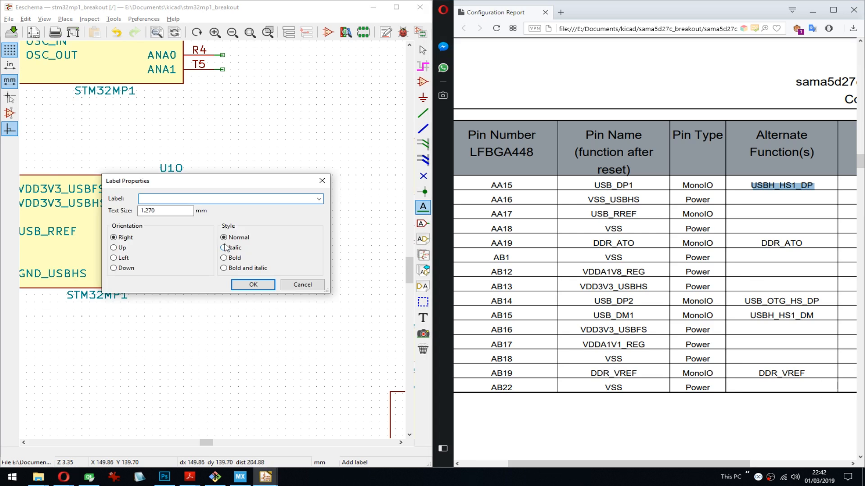
{"action": "key", "text": "Escape"}
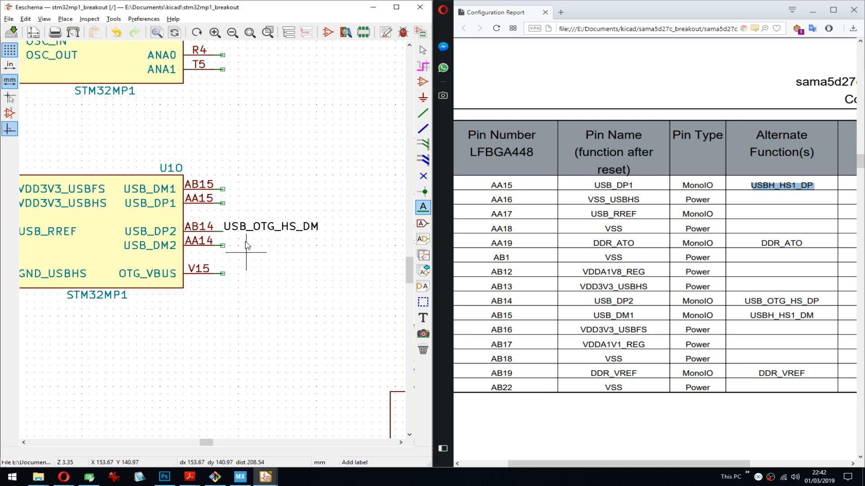
{"action": "left_click", "coordinate": [223, 204]}
{"action": "key", "text": "ctrl+v"}
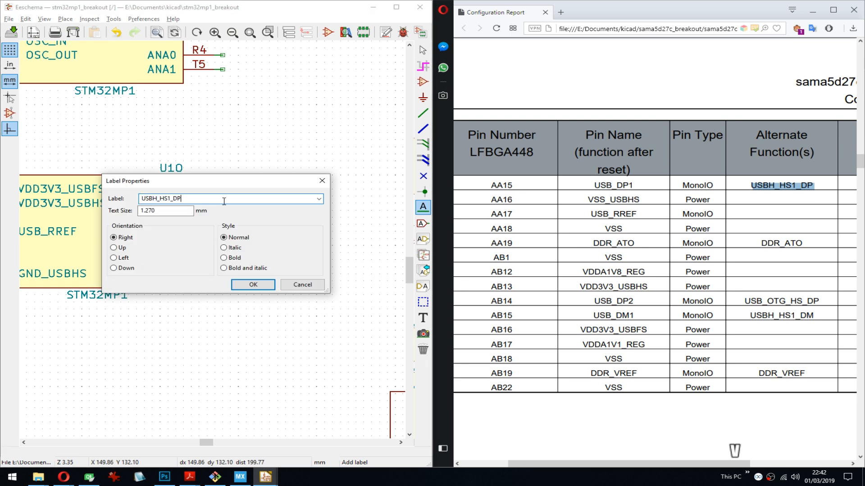
{"action": "key", "text": "Return"}
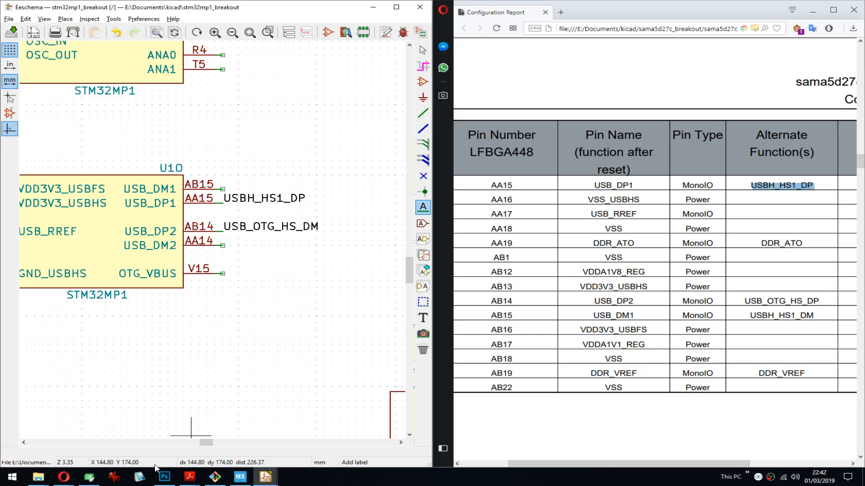
- Check the USB entries in the stm32mp157a.pdf datasheet again, and return to the schematic and configuration report
{"action": "left_click", "coordinate": [190, 477]}
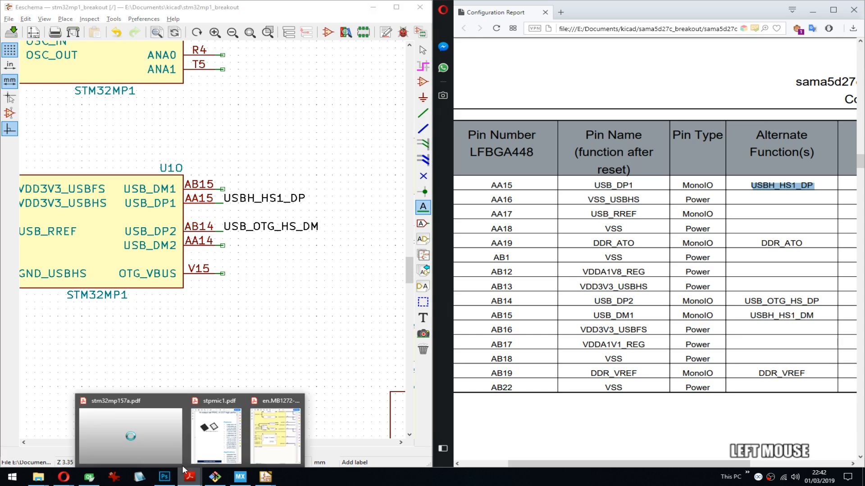
{"action": "left_click", "coordinate": [167, 436]}
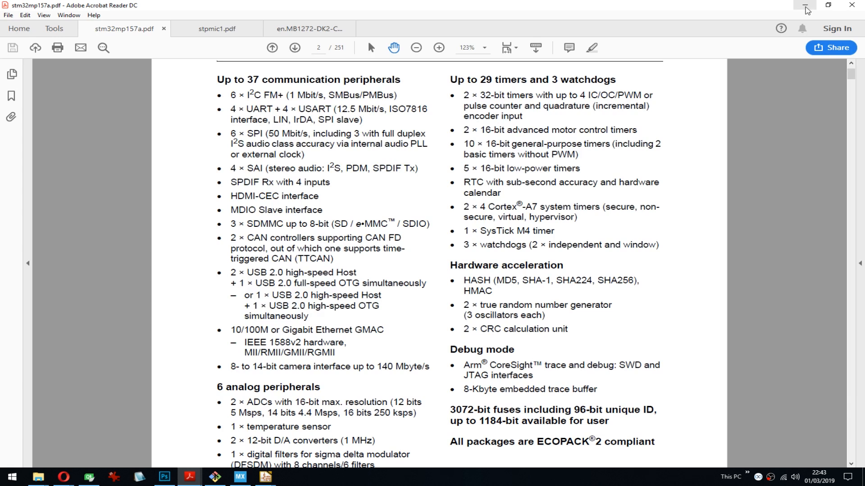
{"action": "left_click", "coordinate": [805, 6]}
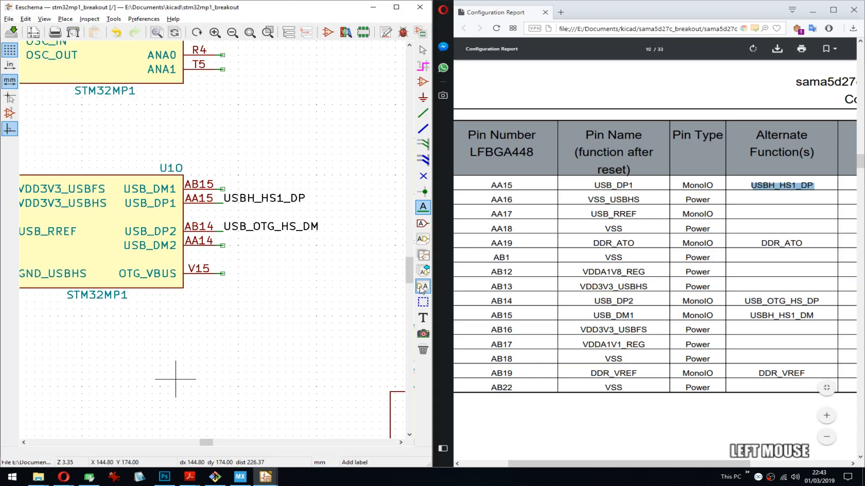
{"action": "double_click", "coordinate": [782, 244]}
{"action": "key", "text": "ctrl+c"}
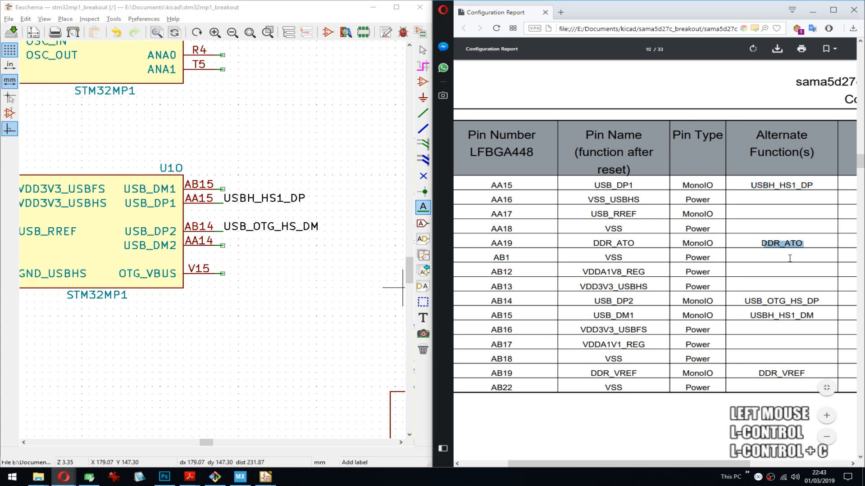
{"action": "double_click", "coordinate": [784, 301]}
{"action": "key", "text": "ctrl+c"}
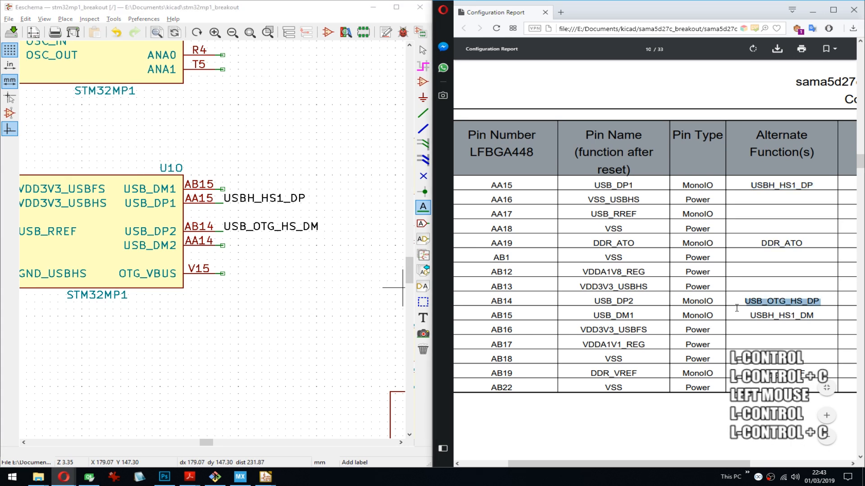
{"action": "left_click", "coordinate": [223, 190]}
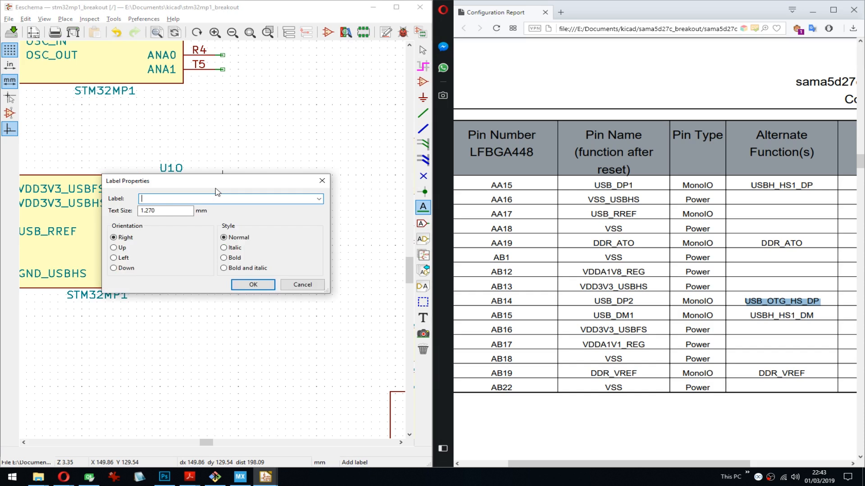
{"action": "key", "text": "Escape"}
- Save the schematic and move the USB_OTG_HS_DM label onto pin AA14 (USB_DM2), checking the AA14 row of the report
{"action": "key", "text": "ctrl+s"}
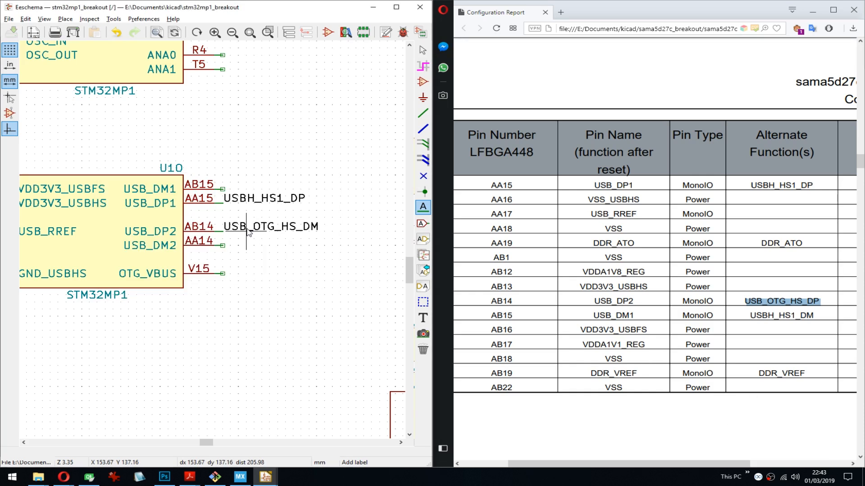
{"action": "key", "text": "m"}
{"action": "left_click", "coordinate": [223, 248]}
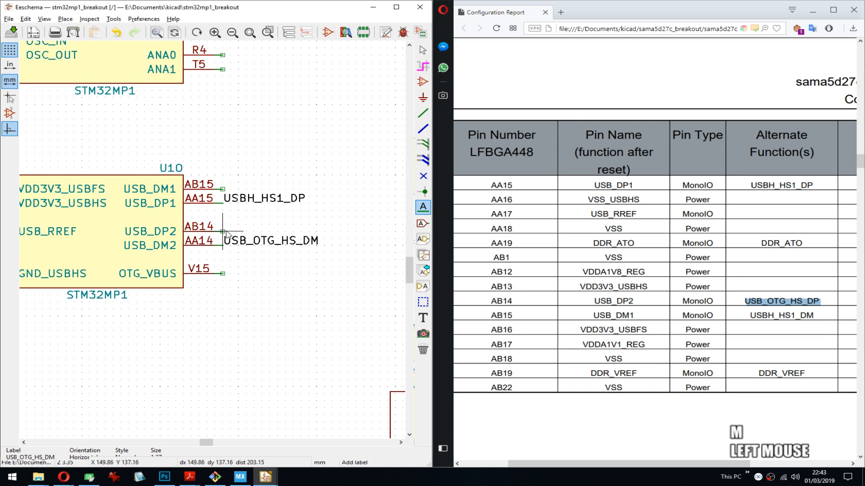
{"action": "scroll", "coordinate": [701, 225], "scroll_direction": "up", "scroll_amount": 5}
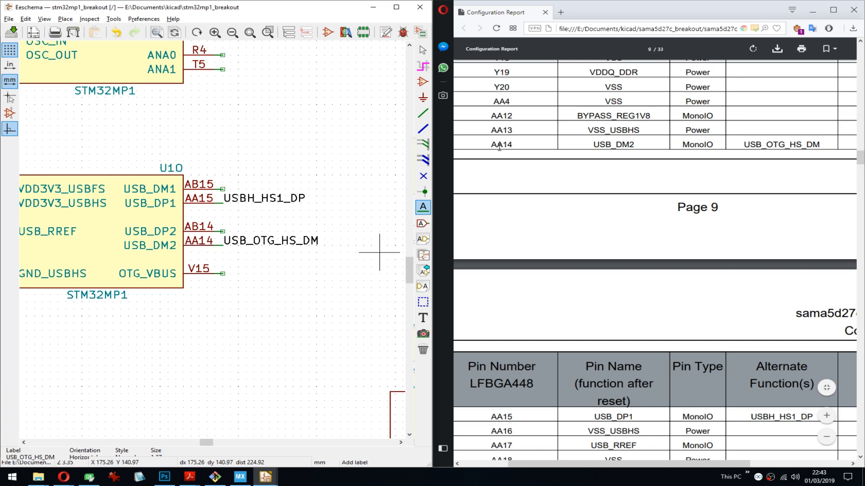
- Copy USB_OTG_HS_DP from the report's AB14 row and place it as a net label on pin AB14 (USB_DP2)
{"action": "scroll", "coordinate": [640, 225], "scroll_direction": "down", "scroll_amount": 6}
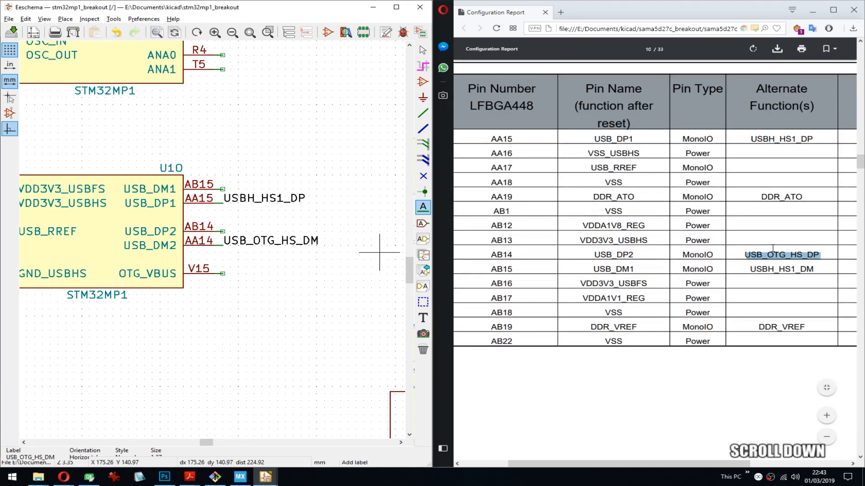
{"action": "left_click", "coordinate": [772, 255]}
{"action": "double_click", "coordinate": [772, 255]}
{"action": "key", "text": "ctrl+c"}
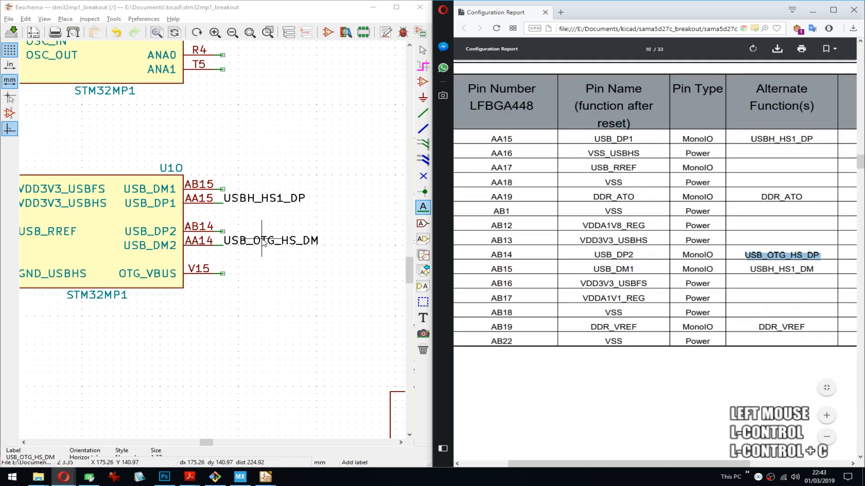
{"action": "left_click", "coordinate": [223, 232]}
{"action": "key", "text": "ctrl+v"}
{"action": "key", "text": "Return"}
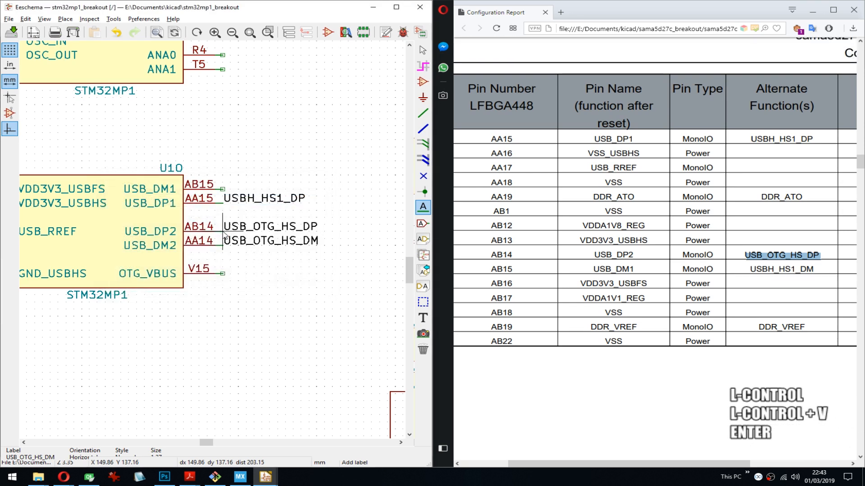
- Copy USBH_HS1_DM from the report's AB15 row and place it as a net label on pin AB15 (USB_DM1)
{"action": "double_click", "coordinate": [766, 270]}
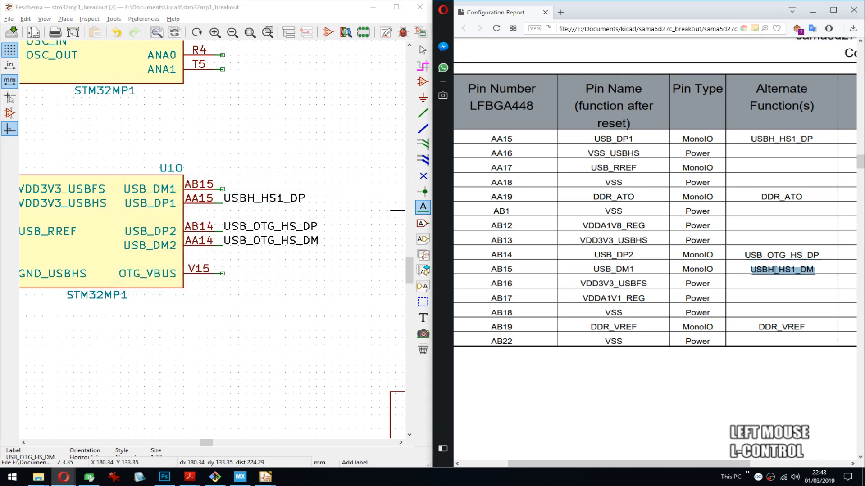
{"action": "key", "text": "ctrl+c"}
{"action": "left_click", "coordinate": [223, 194]}
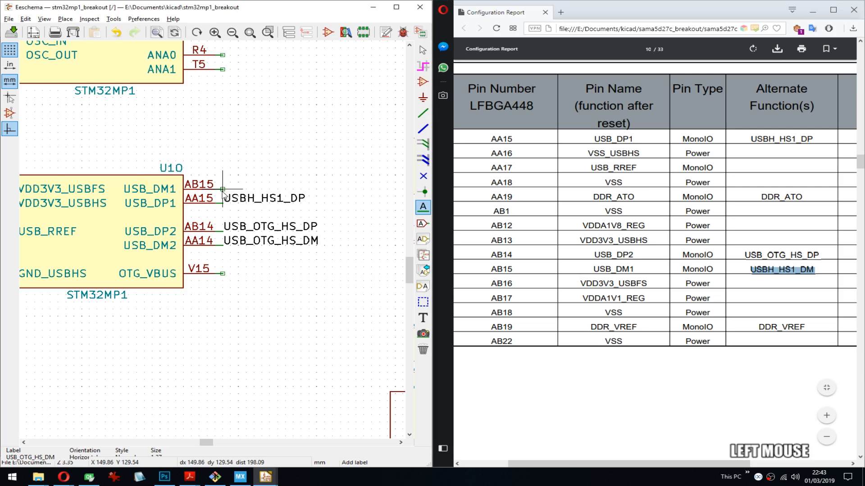
{"action": "key", "text": "ctrl+v"}
{"action": "key", "text": "Return"}
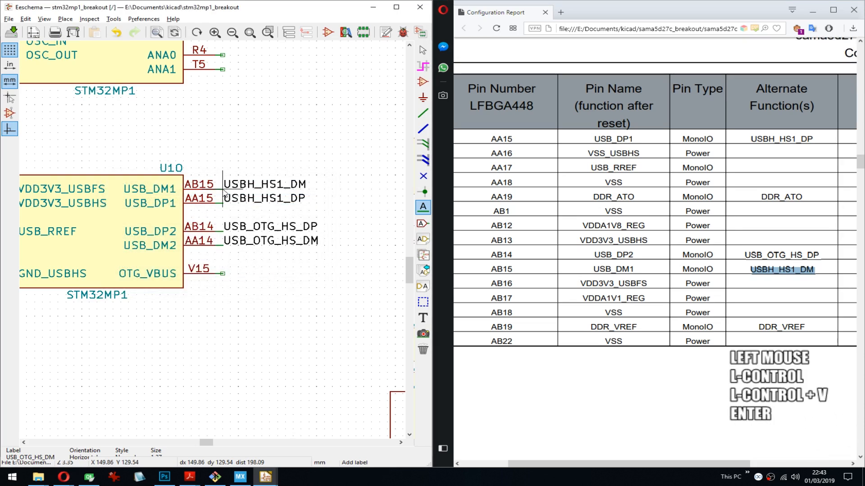
- Copy the alternate function name DDR_ATO from the AA19 row of the configuration report
{"action": "scroll", "coordinate": [689, 323], "scroll_direction": "down", "scroll_amount": 5}
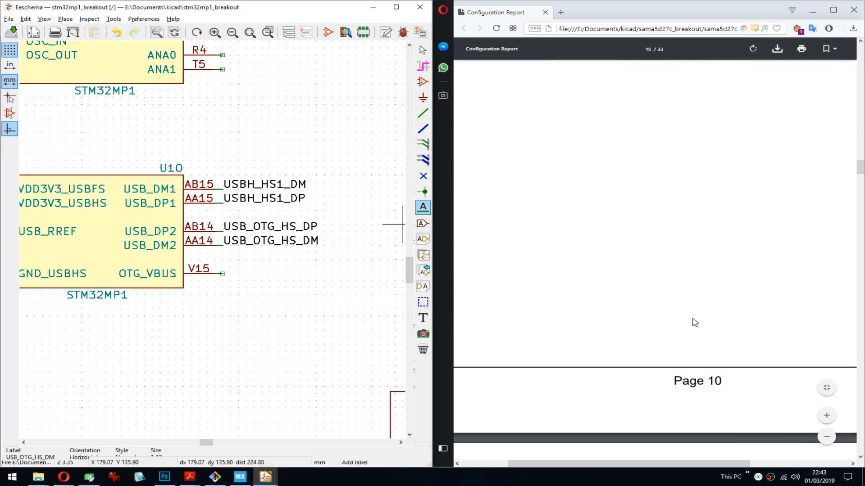
{"action": "scroll", "coordinate": [695, 322], "scroll_direction": "down", "scroll_amount": 4}
{"action": "scroll", "coordinate": [695, 322], "scroll_direction": "up", "scroll_amount": 10}
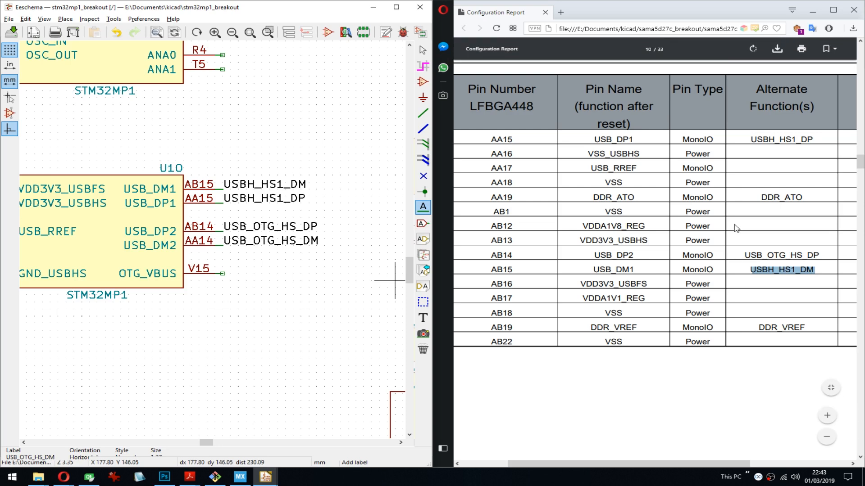
{"action": "double_click", "coordinate": [776, 200]}
{"action": "key", "text": "ctrl+c"}
- Place a no-connect flag on pin M19 (DDR_A15) of the DDR symbol unit U1N in the schematic
{"action": "middle_click_drag", "start_coordinate": [200, 251], "coordinate": [147, 274]}
{"action": "scroll", "coordinate": [153, 272], "scroll_direction": "up", "scroll_amount": 7}
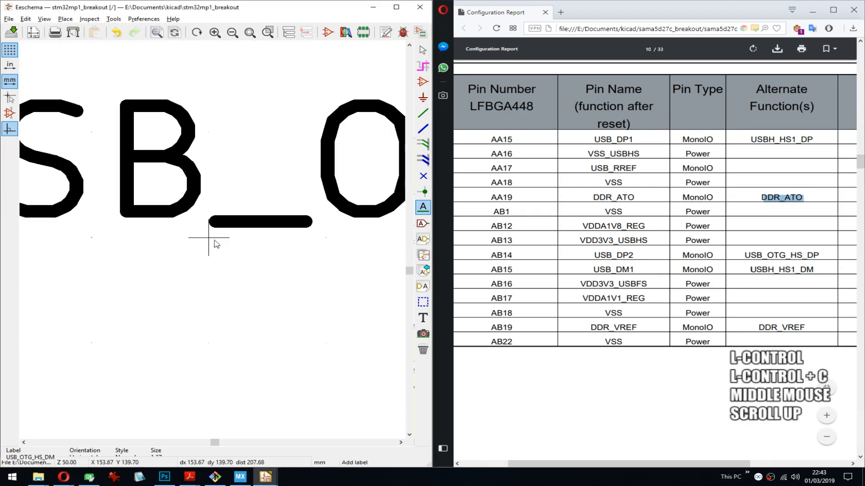
{"action": "scroll", "coordinate": [213, 241], "scroll_direction": "down", "scroll_amount": 13}
{"action": "scroll", "coordinate": [225, 217], "scroll_direction": "up", "scroll_amount": 6}
{"action": "middle_click_drag", "start_coordinate": [292, 176], "coordinate": [126, 220]}
{"action": "middle_click_drag", "start_coordinate": [276, 180], "coordinate": [157, 129]}
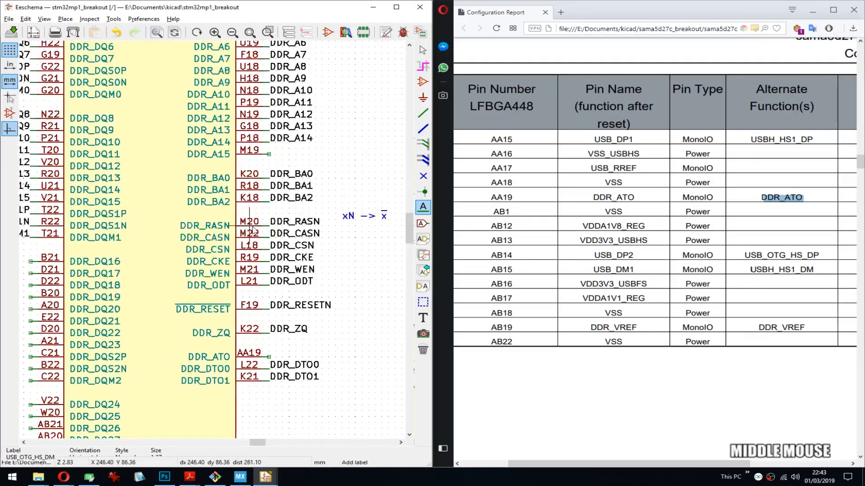
{"action": "key", "text": "q"}
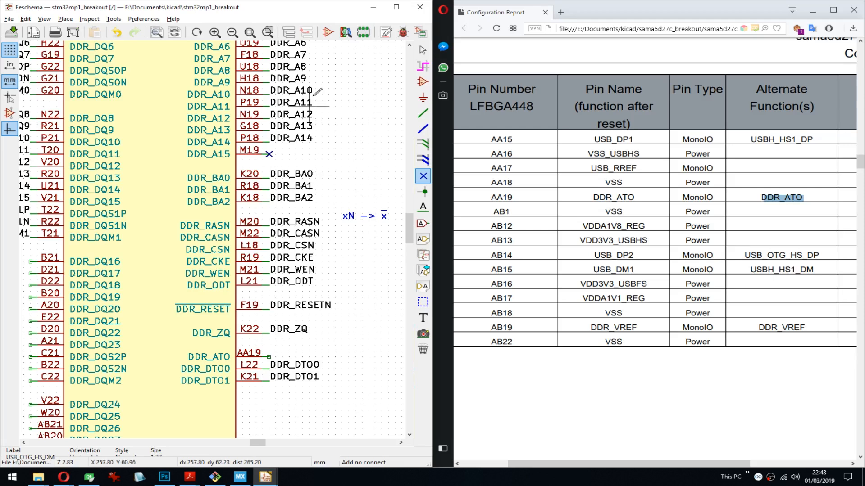
{"action": "middle_click_drag", "start_coordinate": [321, 171], "coordinate": [338, 289]}
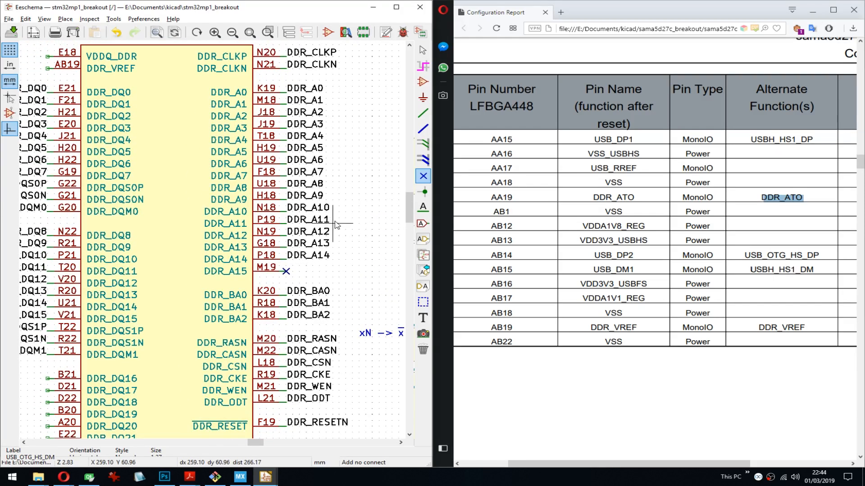
{"action": "middle_click_drag", "start_coordinate": [336, 169], "coordinate": [294, 194]}
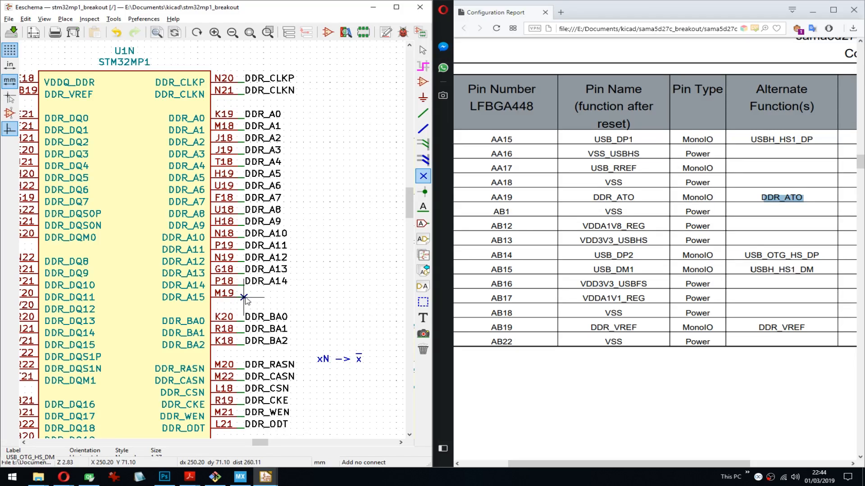
- Switch to STM32CubeMX and set the DDR peripheral's density for DDR3(L) 16bits to 8Gb
{"action": "mouse_move", "coordinate": [243, 477]}
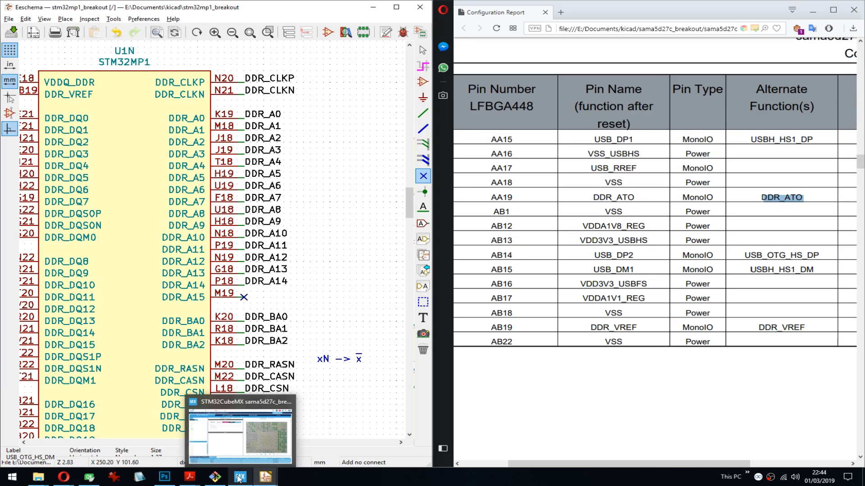
{"action": "left_click", "coordinate": [246, 433]}
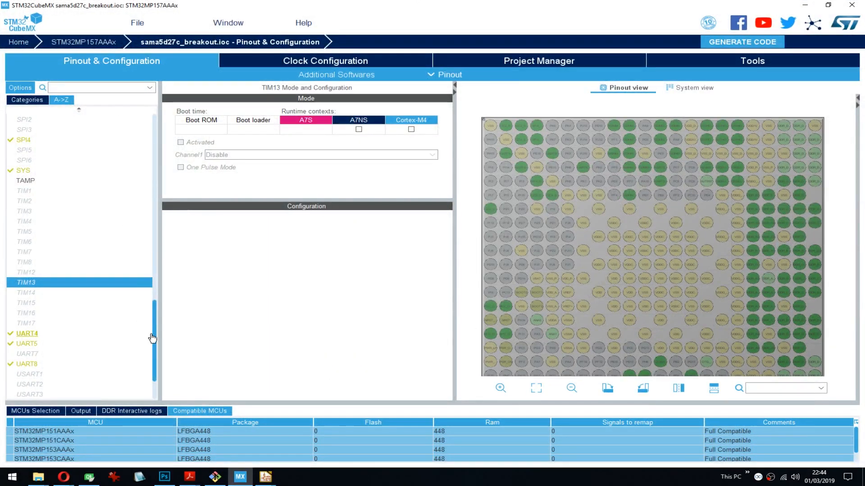
{"action": "left_click_drag", "start_coordinate": [155, 335], "coordinate": [160, 133]}
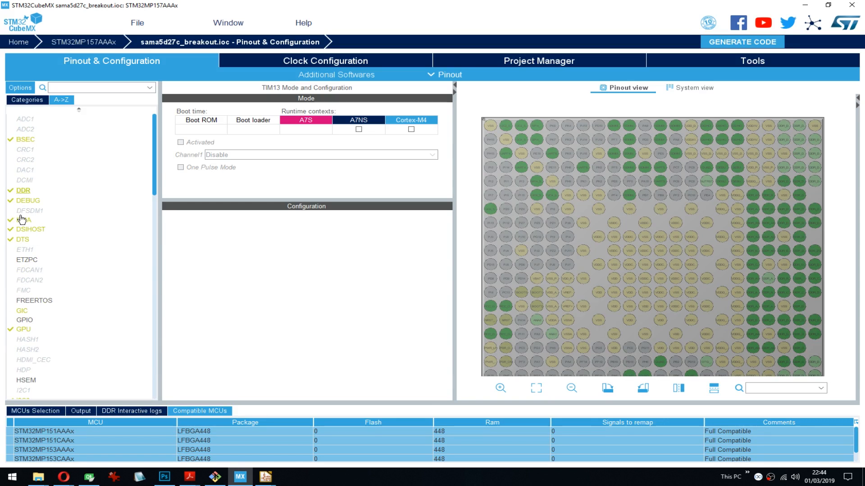
{"action": "left_click", "coordinate": [24, 191]}
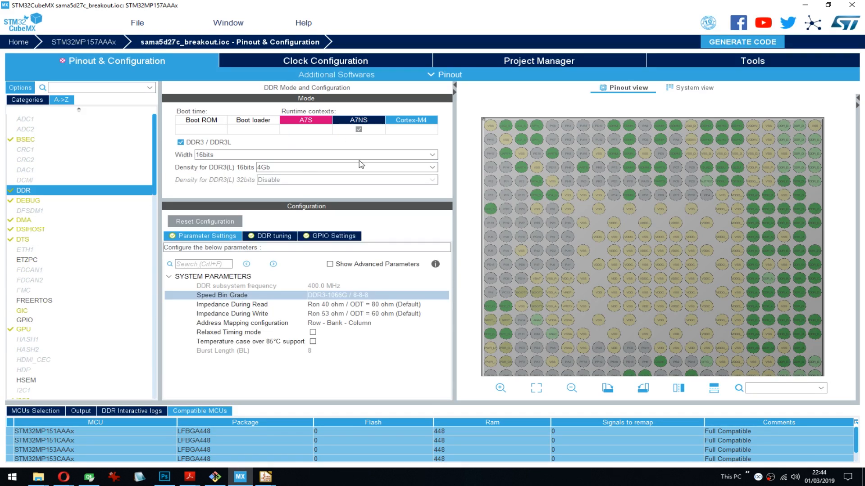
{"action": "left_click", "coordinate": [298, 170]}
{"action": "left_click", "coordinate": [265, 215]}
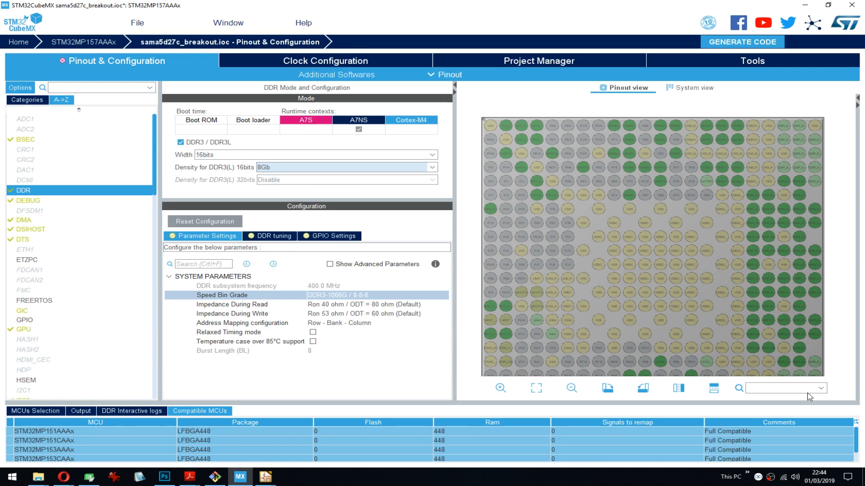
- Search the pinout view for ddr_a15 to locate its ball, and clear the search
{"action": "left_click", "coordinate": [780, 389]}
{"action": "type", "text": "ddr_a15"}
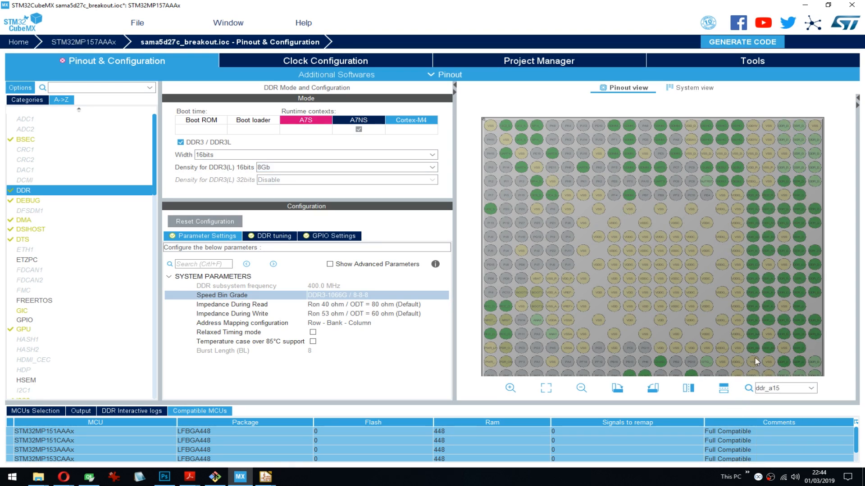
{"action": "key", "text": "Escape"}
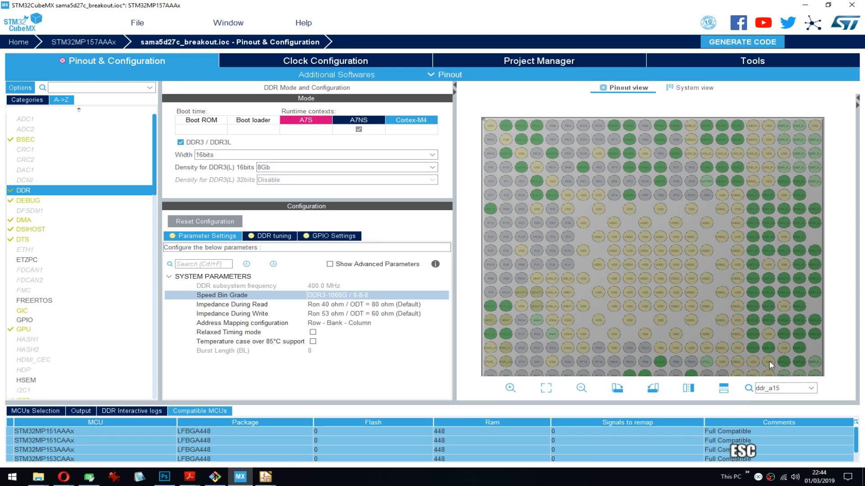
{"action": "left_click", "coordinate": [787, 388]}
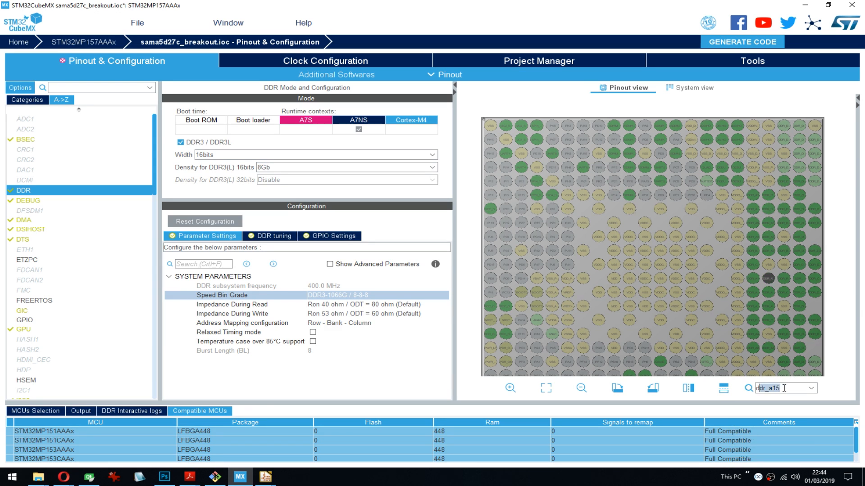
{"action": "key", "text": "BackSpace"}
{"action": "key", "text": "BackSpace"}
{"action": "key", "text": "BackSpace"}
{"action": "key", "text": "BackSpace"}
{"action": "key", "text": "BackSpace"}
{"action": "key", "text": "BackSpace"}
{"action": "key", "text": "BackSpace"}
- Set the DDR3(L) 16bits density to 4Gb and back to 8Gb, and inspect the DDR_A15 ball in the pinout view
{"action": "left_click", "coordinate": [277, 172]}
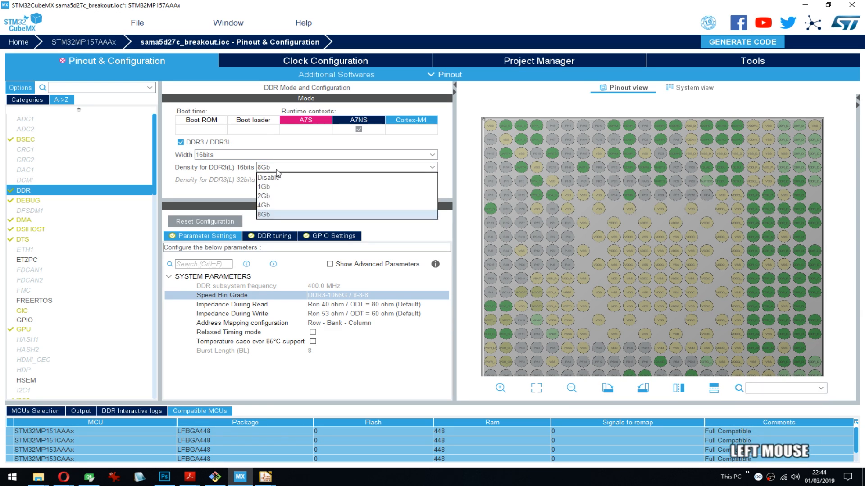
{"action": "left_click", "coordinate": [264, 205]}
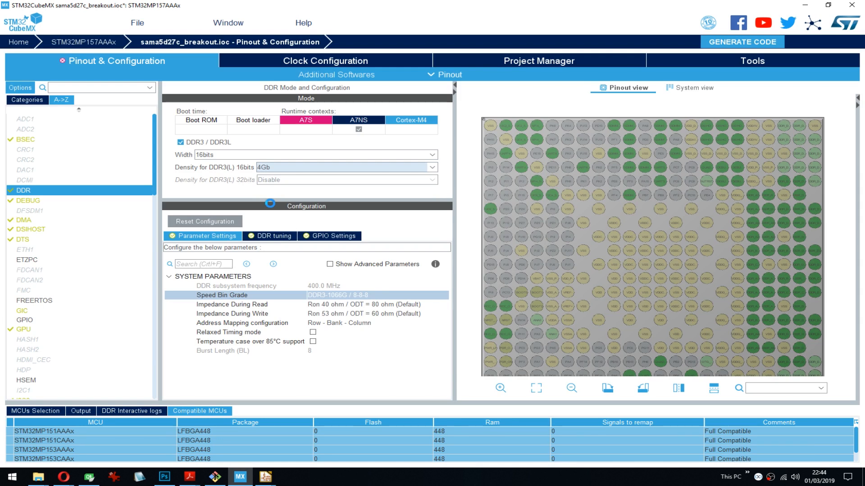
{"action": "left_click", "coordinate": [285, 170]}
{"action": "left_click", "coordinate": [276, 215]}
{"action": "mouse_move", "coordinate": [768, 282]}
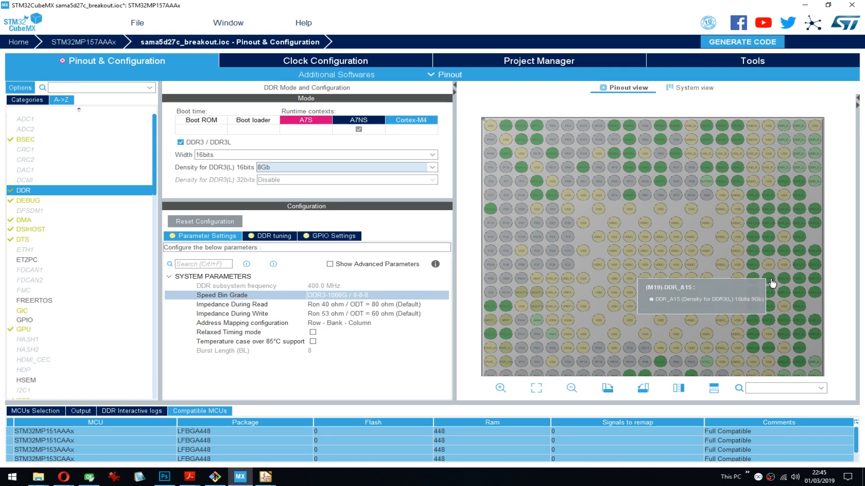
- Return to the Eeschema schematic and undo the no-connect flag on pin M19 (DDR_A15) of unit U1N
{"action": "left_click", "coordinate": [805, 5]}
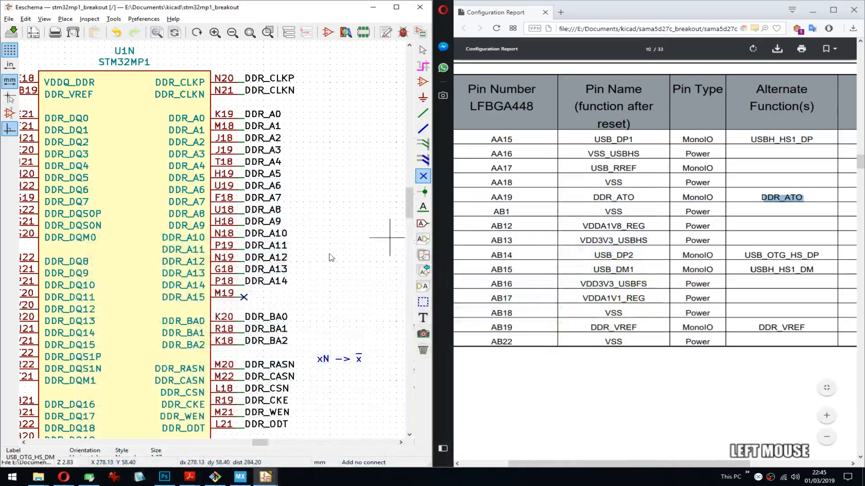
{"action": "middle_click_drag", "start_coordinate": [254, 291], "coordinate": [264, 262]}
{"action": "key", "text": "ctrl+z"}
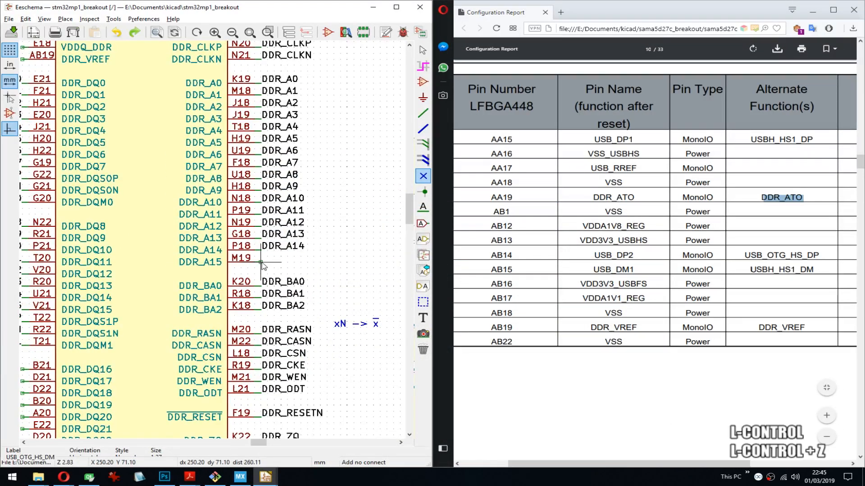
{"action": "left_click", "coordinate": [262, 263]}
{"action": "key", "text": "ctrl+z"}
- Label pin M19 of unit U1N as DDR_A15 and save the schematic
{"action": "type", "text": "l"}
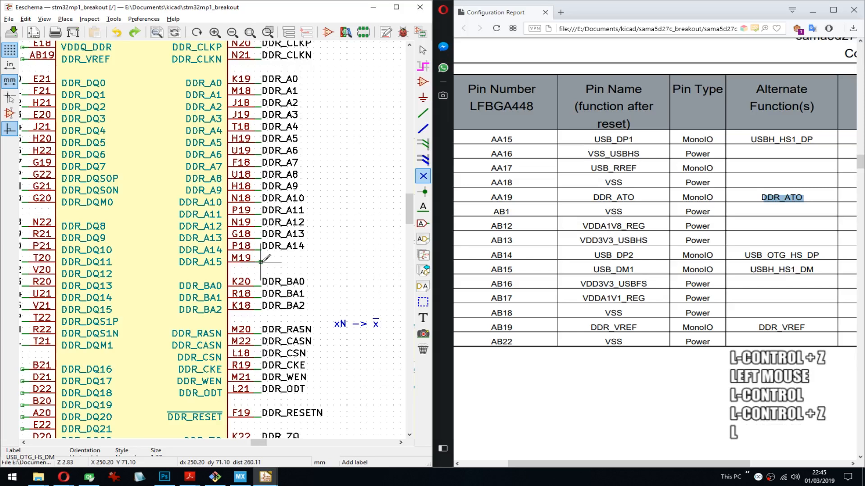
{"action": "type", "text": "DDR_A15"}
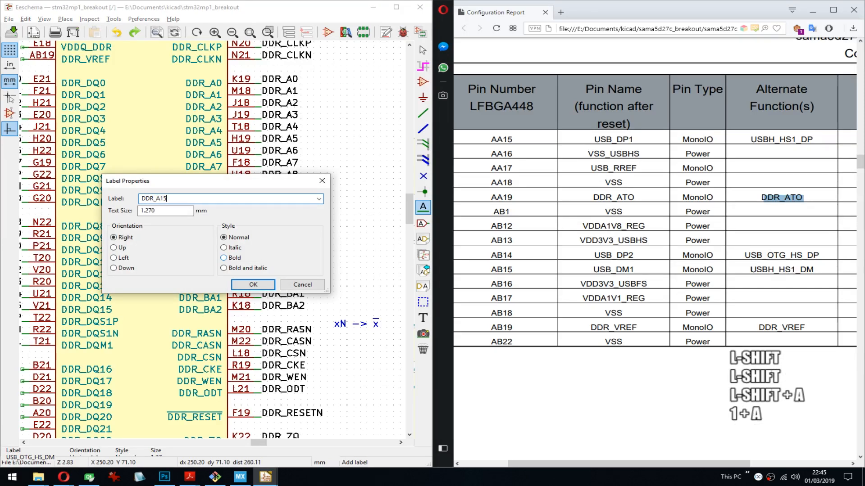
{"action": "key", "text": "Return"}
{"action": "key", "text": "Return"}
{"action": "key", "text": "ctrl+s"}
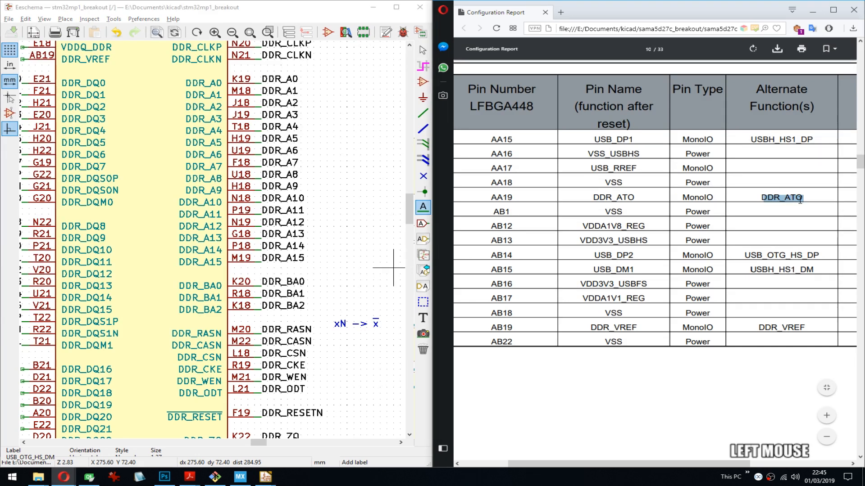
- Copy DDR_ATO from the configuration report, label pin AA19 of unit U1N with it, and save
{"action": "key", "text": "ctrl+c"}
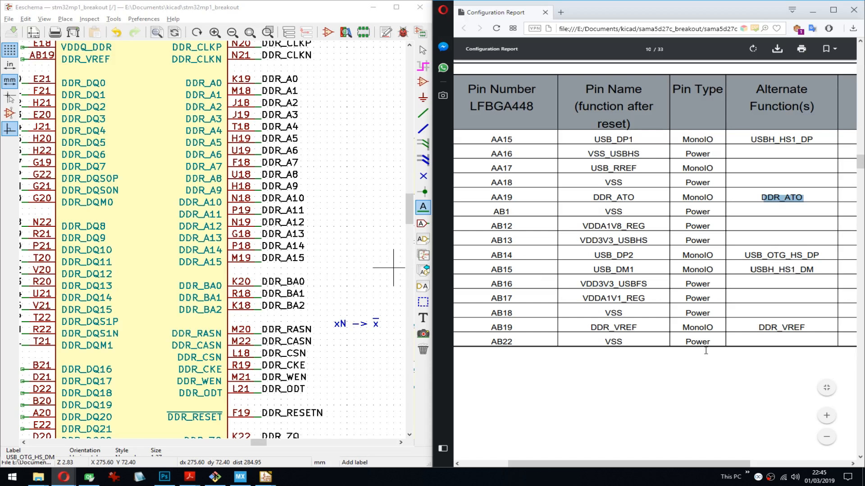
{"action": "middle_click_drag", "start_coordinate": [342, 323], "coordinate": [345, 247]}
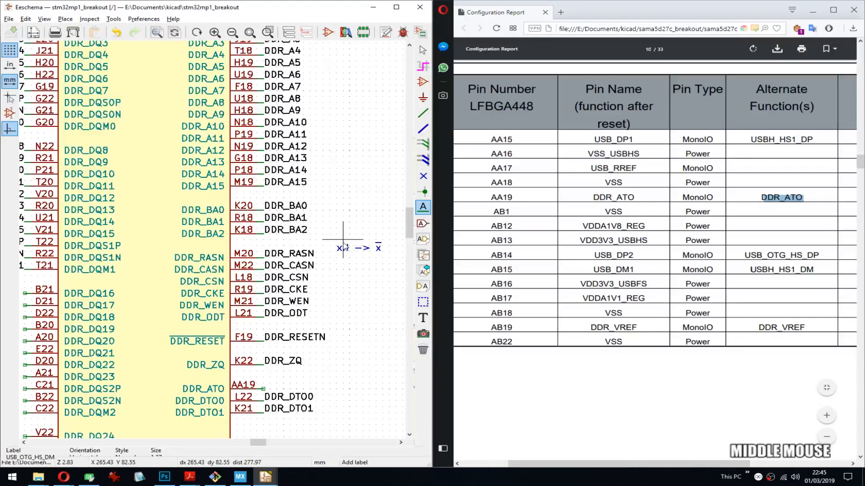
{"action": "left_click", "coordinate": [264, 389]}
{"action": "key", "text": "ctrl+v"}
{"action": "key", "text": "Return"}
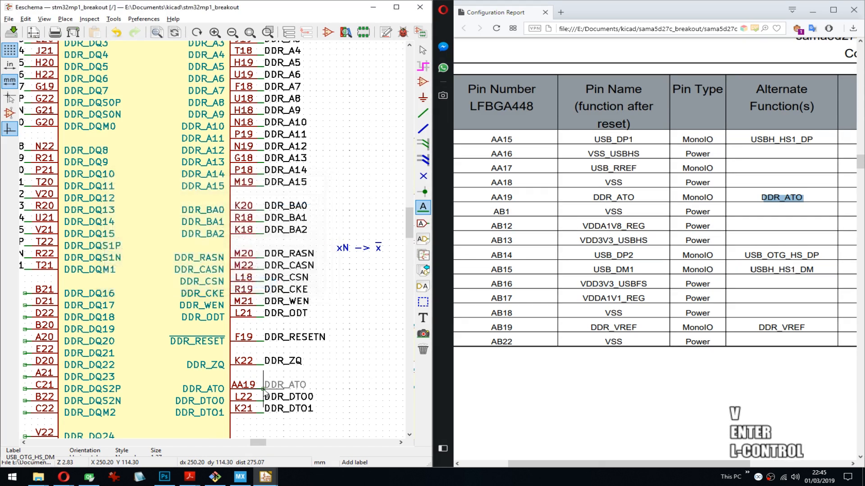
{"action": "key", "text": "ctrl+s"}
{"action": "key", "text": "Return"}
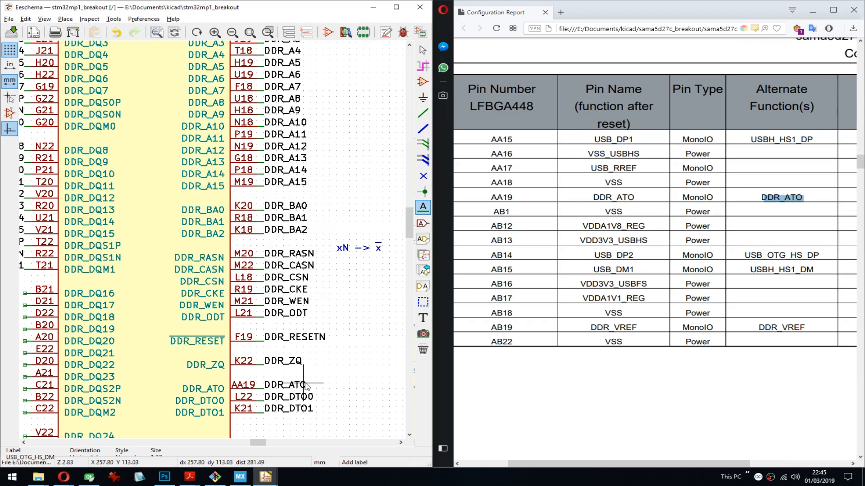
- Copy DDR_VREF from the report, place it as a rotated label on pin AB19 of unit U1N, and save
{"action": "double_click", "coordinate": [786, 329]}
{"action": "key", "text": "ctrl+c"}
{"action": "middle_click_drag", "start_coordinate": [100, 313], "coordinate": [206, 235]}
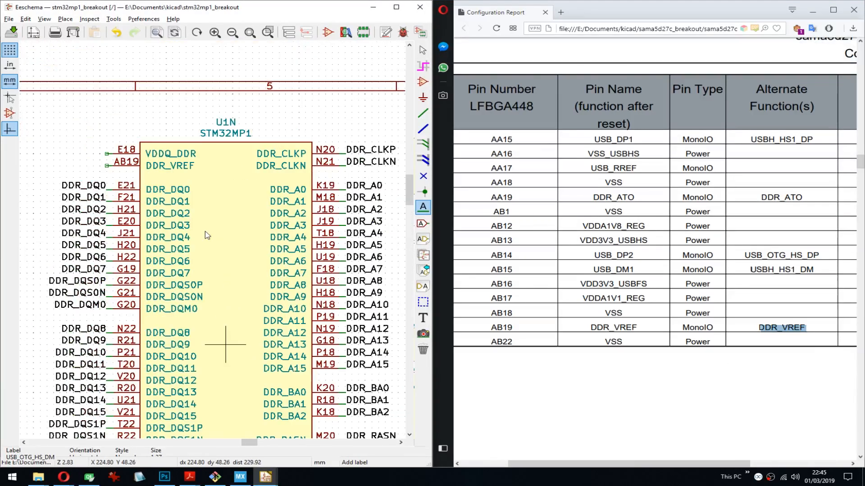
{"action": "left_click", "coordinate": [106, 166]}
{"action": "key", "text": "ctrl+v"}
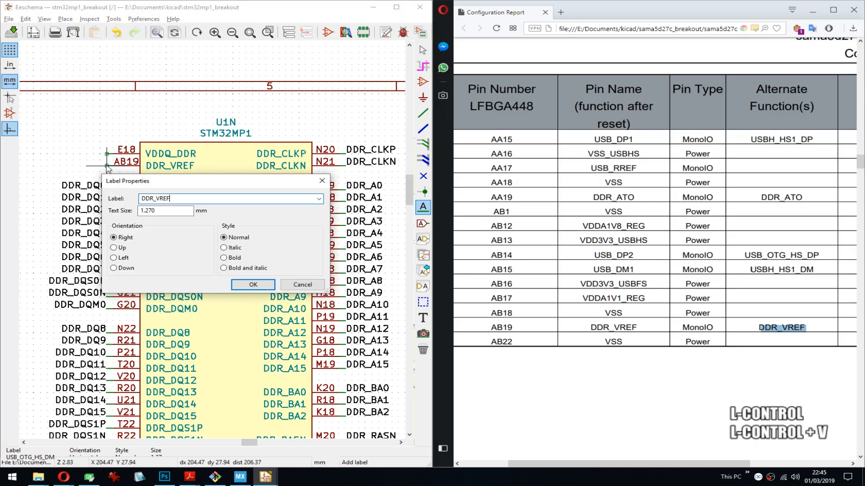
{"action": "key", "text": "Return"}
{"action": "key", "text": "r"}
{"action": "key", "text": "Return"}
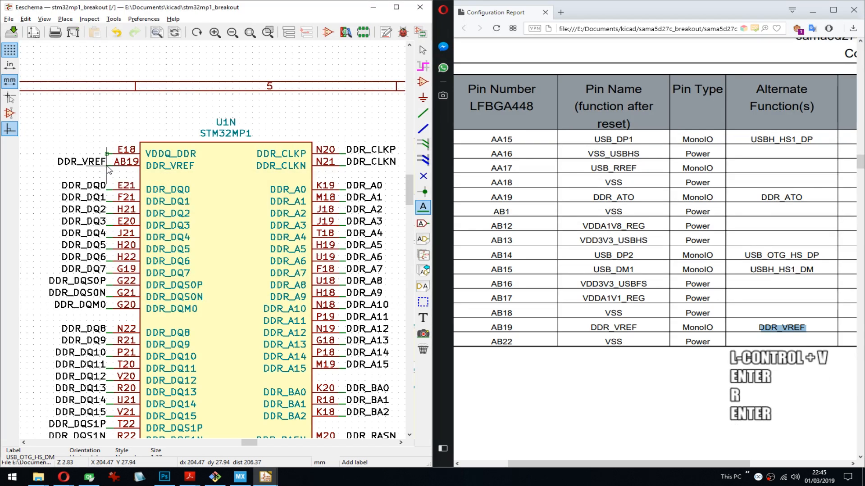
{"action": "key", "text": "ctrl+s"}
- Look up pin E18 (VDDQ_DDR) in the configuration report to check its pin type and alternate function
{"action": "left_click", "coordinate": [635, 373]}
{"action": "scroll", "coordinate": [635, 372], "scroll_direction": "up", "scroll_amount": 4}
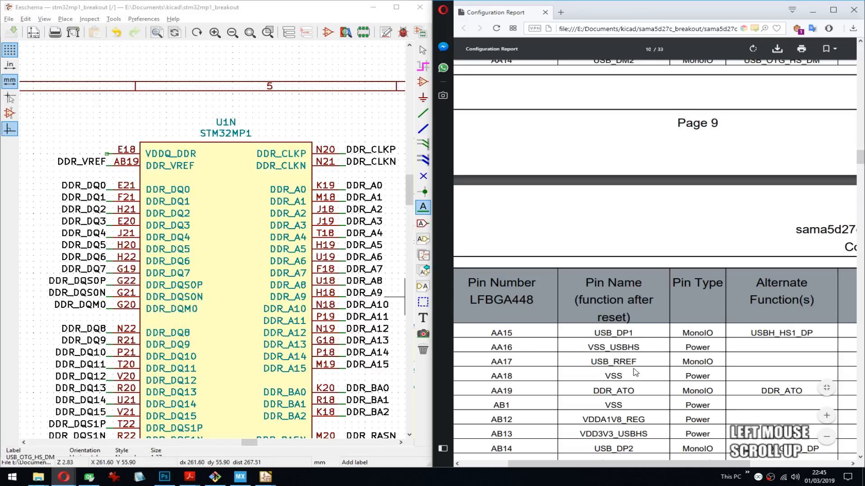
{"action": "scroll", "coordinate": [635, 372], "scroll_direction": "up", "scroll_amount": 15}
{"action": "scroll", "coordinate": [634, 368], "scroll_direction": "up", "scroll_amount": 15}
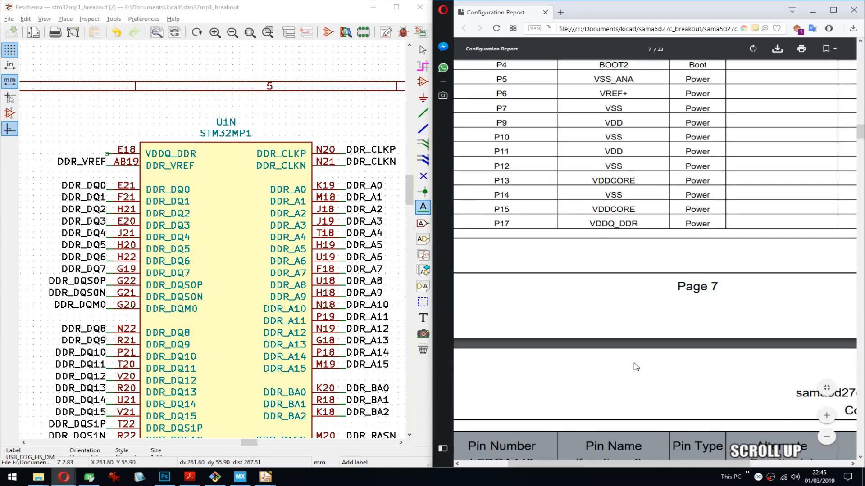
{"action": "scroll", "coordinate": [635, 368], "scroll_direction": "up", "scroll_amount": 10}
{"action": "scroll", "coordinate": [504, 216], "scroll_direction": "up", "scroll_amount": 15}
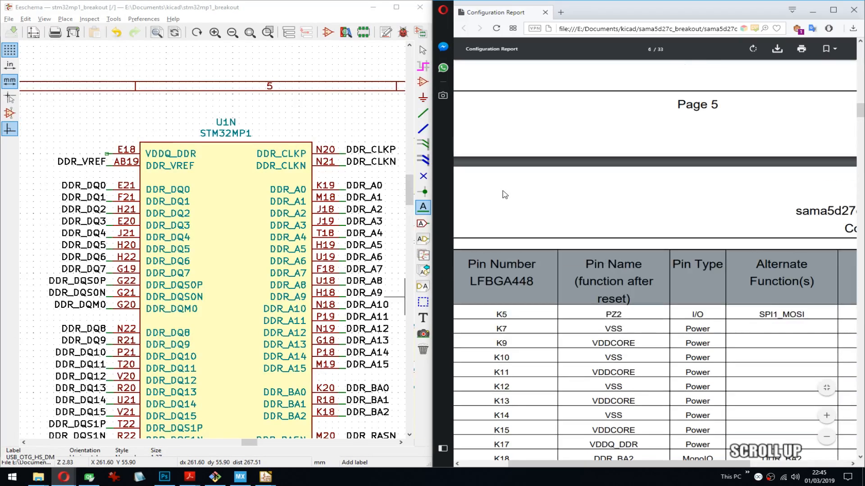
{"action": "scroll", "coordinate": [504, 216], "scroll_direction": "up", "scroll_amount": 3}
{"action": "scroll", "coordinate": [640, 269], "scroll_direction": "up", "scroll_amount": 10}
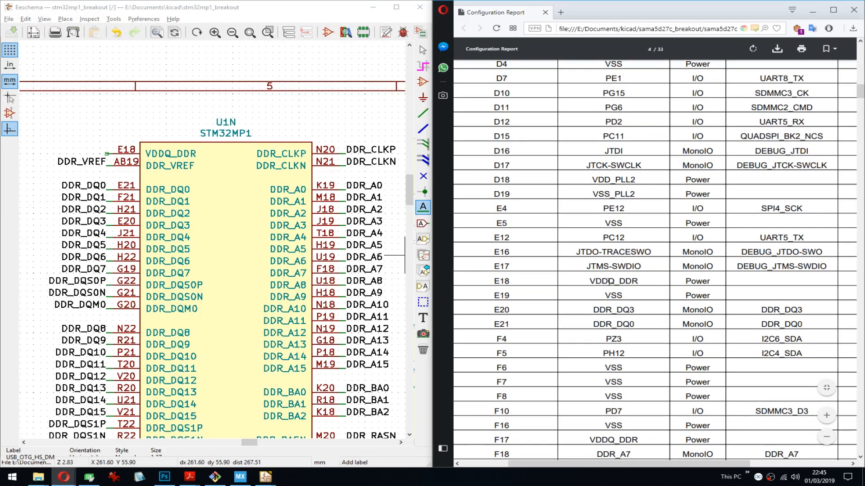
{"action": "left_click", "coordinate": [610, 282]}
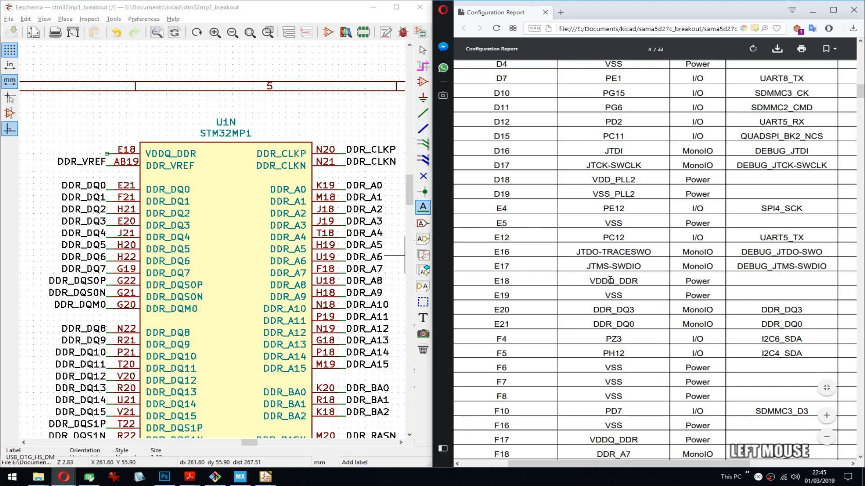
{"action": "double_click", "coordinate": [610, 281]}
- Save the schematic and look over the STM32MP1 symbol units on and around the sheet
{"action": "middle_click", "coordinate": [269, 189]}
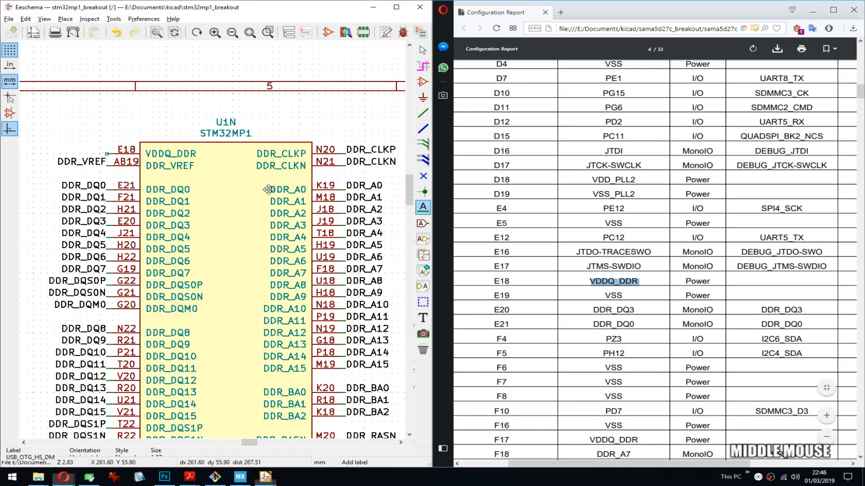
{"action": "scroll", "coordinate": [268, 189], "scroll_direction": "down", "scroll_amount": 3}
{"action": "middle_click_drag", "start_coordinate": [245, 272], "coordinate": [245, 236]}
{"action": "key", "text": "ctrl+s"}
{"action": "middle_click_drag", "start_coordinate": [163, 260], "coordinate": [379, 196]}
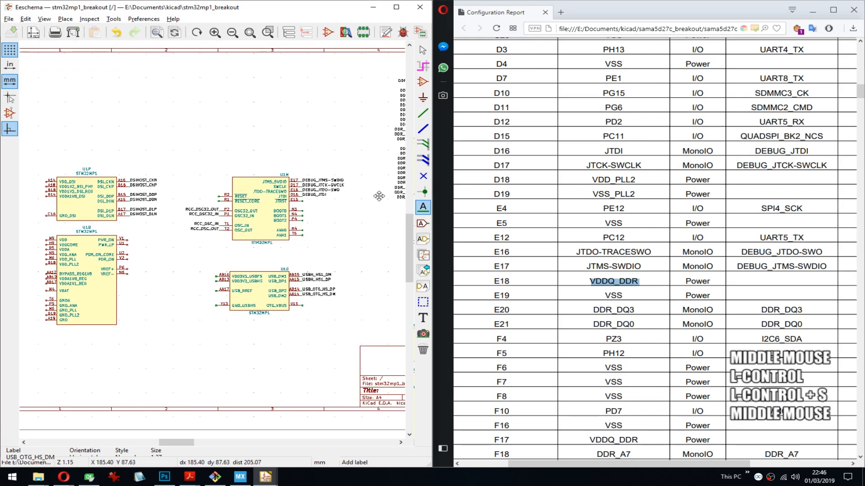
{"action": "scroll", "coordinate": [379, 196], "scroll_direction": "down", "scroll_amount": 3}
{"action": "middle_click_drag", "start_coordinate": [276, 199], "coordinate": [211, 229]}
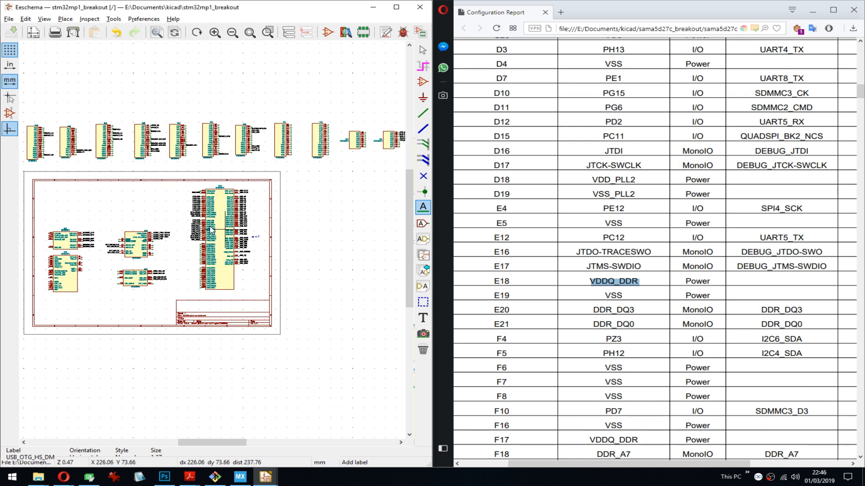
- Place no-connect flags on unit U1N's unused data pins from B21 (DDR_DQ16) through AA22 (DDR_DQM3), and save the schematic
{"action": "scroll", "coordinate": [211, 230], "scroll_direction": "up", "scroll_amount": 3}
{"action": "middle_click_drag", "start_coordinate": [212, 240], "coordinate": [280, 147]}
{"action": "scroll", "coordinate": [224, 218], "scroll_direction": "up", "scroll_amount": 5}
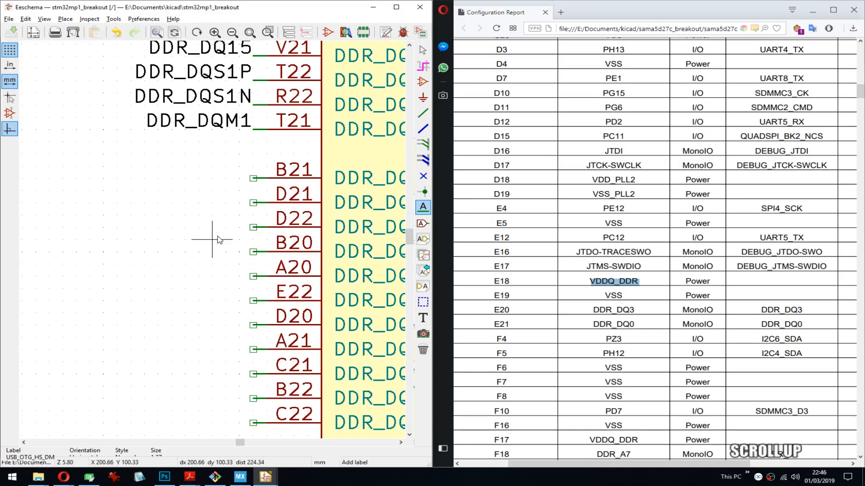
{"action": "key", "text": "q"}
{"action": "left_click", "coordinate": [253, 178]}
{"action": "middle_click_drag", "start_coordinate": [254, 178], "coordinate": [221, 243]}
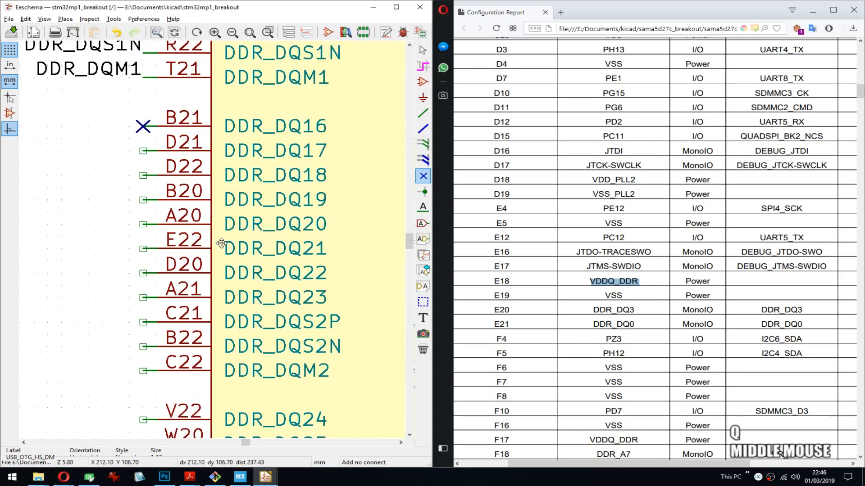
{"action": "scroll", "coordinate": [221, 243], "scroll_direction": "down", "scroll_amount": 3}
{"action": "key", "text": "Insert"}
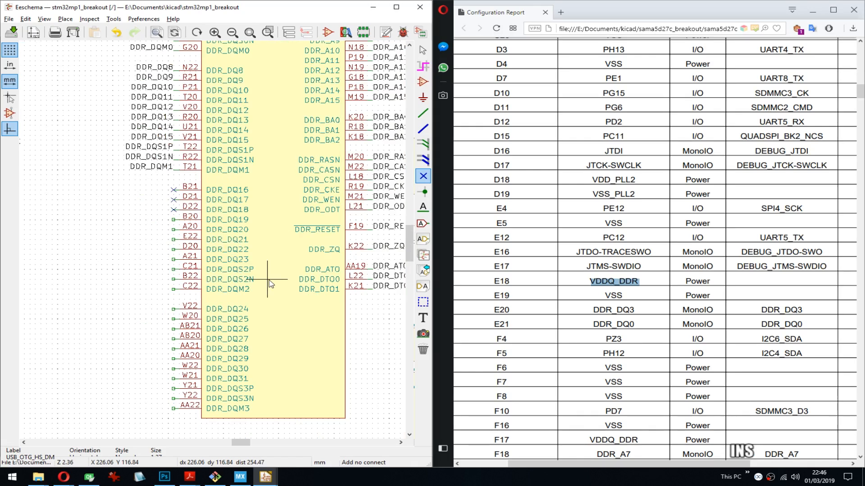
{"action": "key", "text": "Insert"}
{"action": "key", "text": "Insert"}
{"action": "key", "text": "Insert"}
{"action": "key", "text": "Insert"}
{"action": "key", "text": "Insert"}
{"action": "key", "text": "Insert"}
{"action": "key", "text": "Insert"}
{"action": "key", "text": "Insert"}
{"action": "key", "text": "Insert"}
{"action": "key", "text": "Insert"}
{"action": "key", "text": "Insert"}
{"action": "key", "text": "Insert"}
{"action": "key", "text": "Insert"}
{"action": "key", "text": "Insert"}
{"action": "key", "text": "Insert"}
{"action": "key", "text": "Insert"}
{"action": "key", "text": "Insert"}
{"action": "key", "text": "Insert"}
{"action": "middle_click_drag", "start_coordinate": [285, 322], "coordinate": [299, 222], "text": "ctrl"}
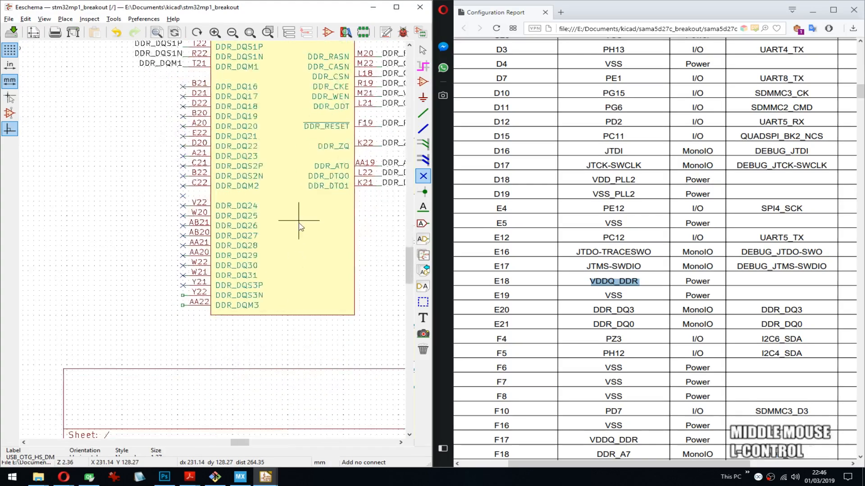
{"action": "key", "text": "ctrl+s"}
{"action": "key", "text": "Insert"}
{"action": "key", "text": "Insert"}
{"action": "key", "text": "ctrl+s"}
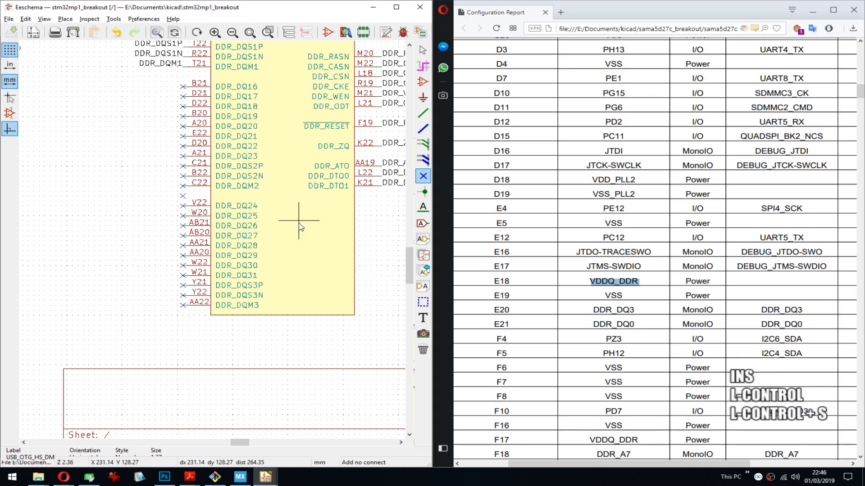
- Examine the unlabelled pins of the USB unit and debug unit U1M, and preview the open PDF documents
{"action": "middle_click_drag", "start_coordinate": [193, 251], "coordinate": [368, 245]}
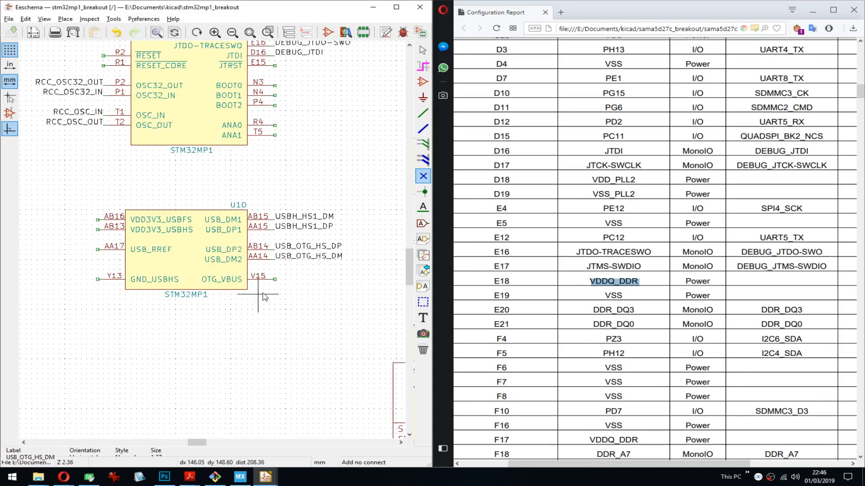
{"action": "middle_click_drag", "start_coordinate": [250, 273], "coordinate": [319, 282]}
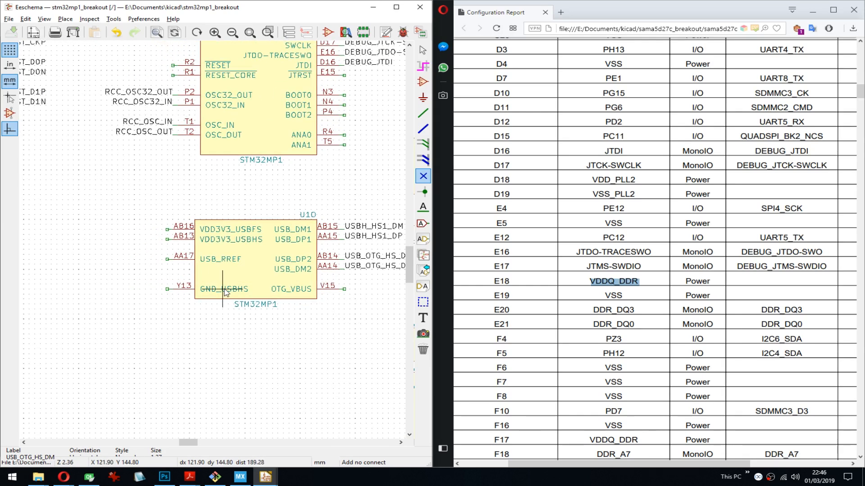
{"action": "middle_click_drag", "start_coordinate": [220, 287], "coordinate": [275, 313]}
{"action": "middle_click_drag", "start_coordinate": [174, 211], "coordinate": [137, 310]}
{"action": "middle_click_drag", "start_coordinate": [314, 254], "coordinate": [209, 249]}
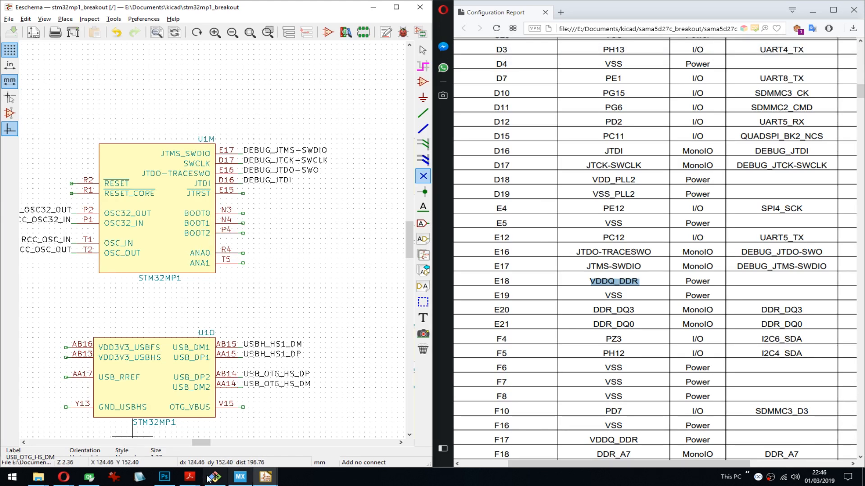
{"action": "left_click", "coordinate": [190, 477]}
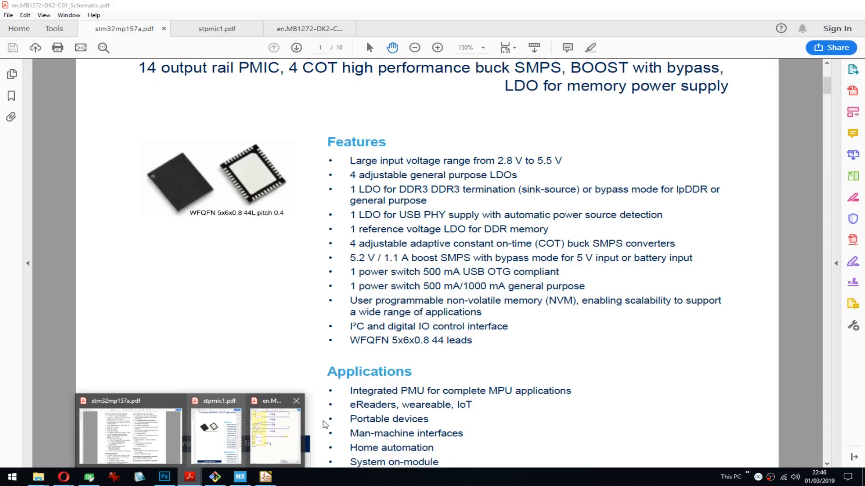
{"action": "mouse_move", "coordinate": [268, 420]}
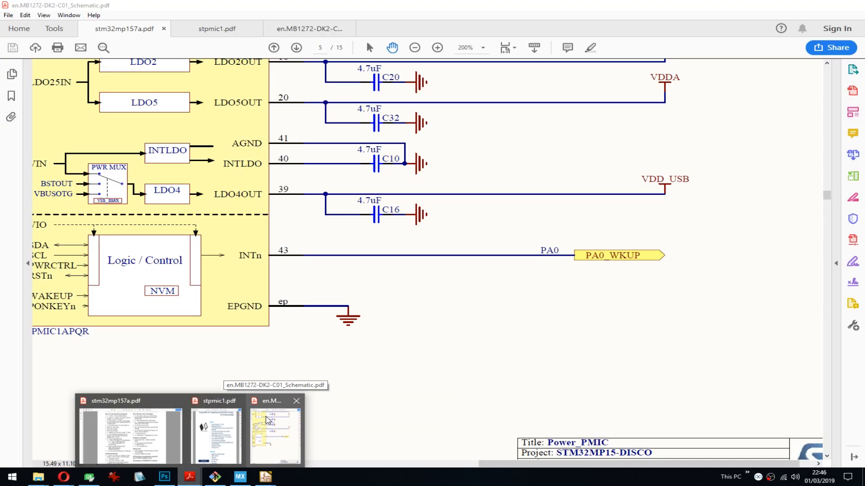
{"action": "mouse_move", "coordinate": [141, 430]}
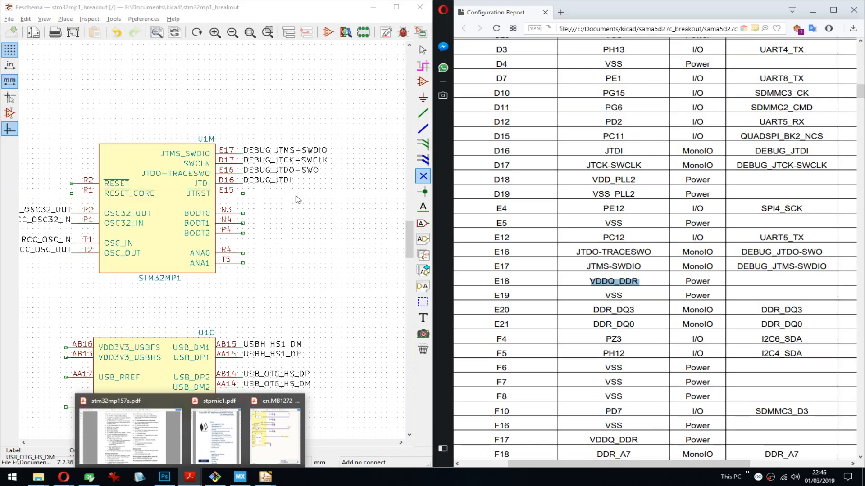
- Switch to STM32CubeMX and search the pinout for the sdmmc2 signals to see which balls they use
{"action": "left_click", "coordinate": [251, 483]}
{"action": "scroll", "coordinate": [722, 132], "scroll_direction": "up", "scroll_amount": 1}
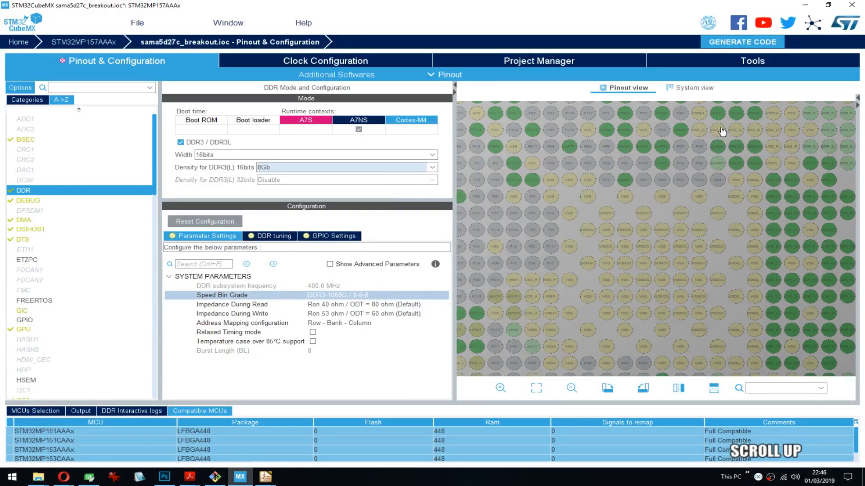
{"action": "scroll", "coordinate": [722, 132], "scroll_direction": "up", "scroll_amount": 1}
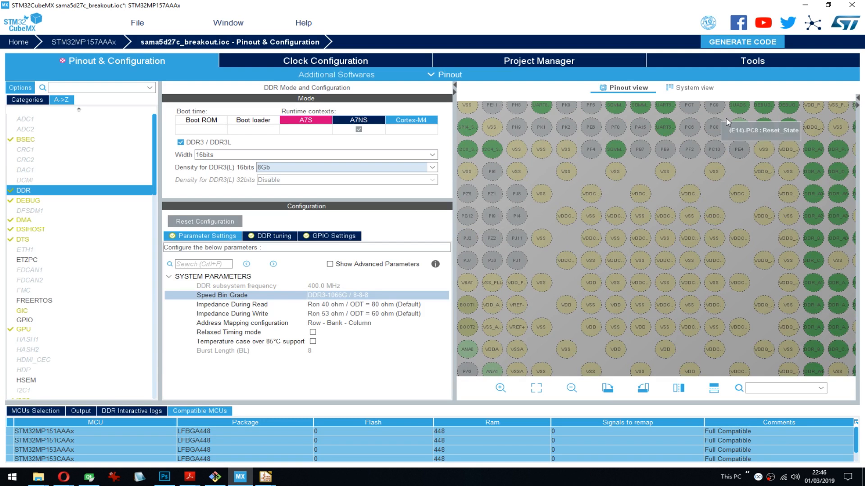
{"action": "left_click_drag", "start_coordinate": [722, 127], "coordinate": [710, 146]}
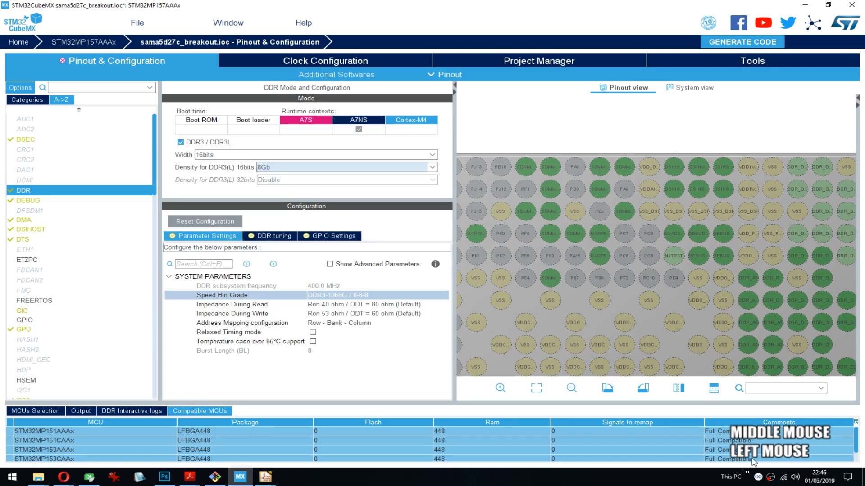
{"action": "left_click", "coordinate": [773, 391]}
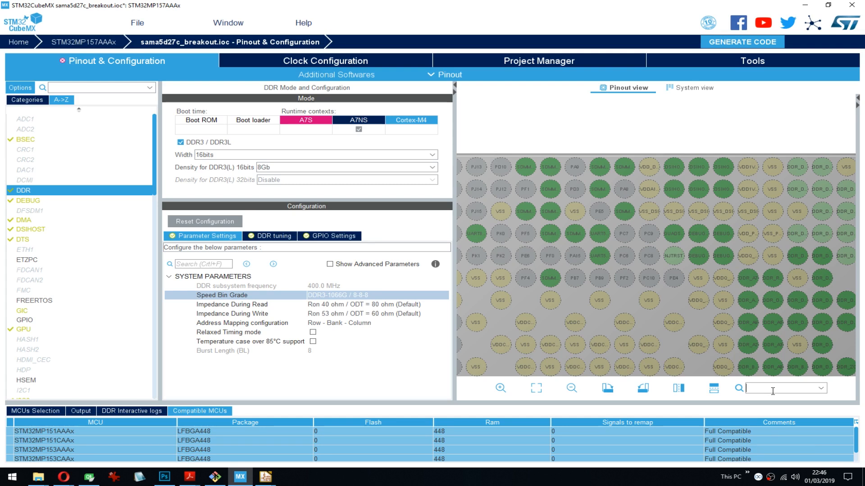
{"action": "type", "text": "sdmmc"}
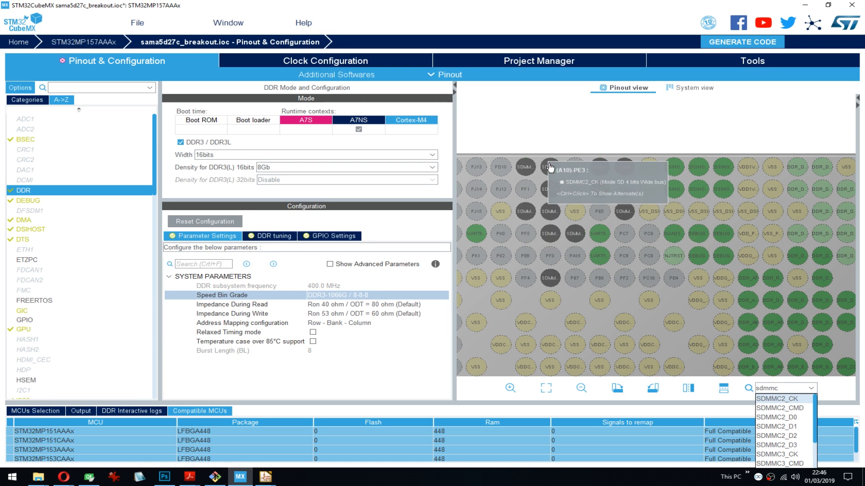
{"action": "type", "text": "2"}
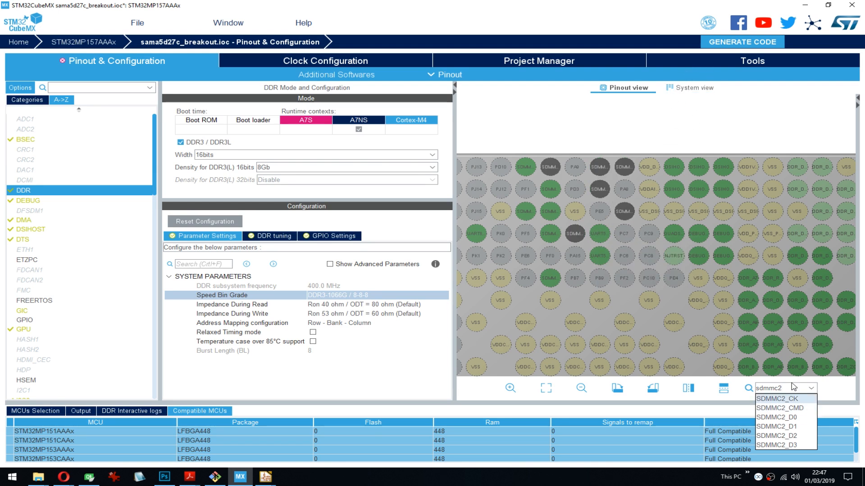
- Search the pinout for the sdmmc3 signals, check their balls, and return to the schematic
{"action": "key", "text": "BackSpace"}
{"action": "type", "text": "3"}
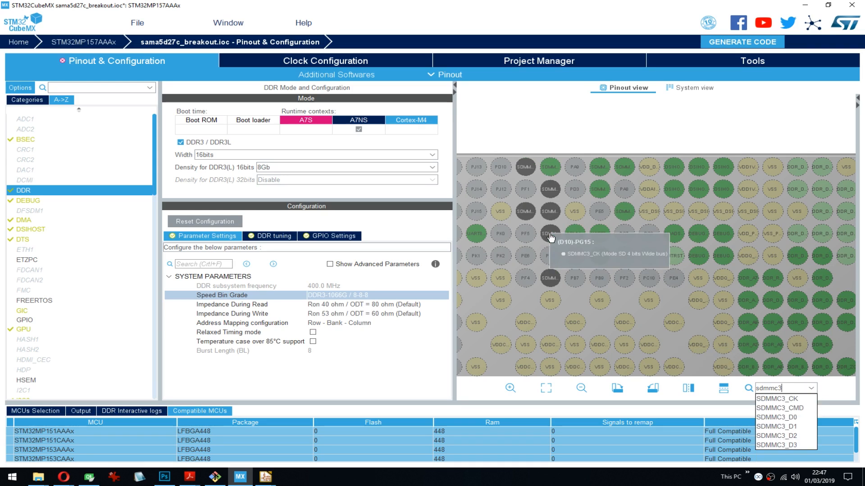
{"action": "middle_click", "coordinate": [500, 96]}
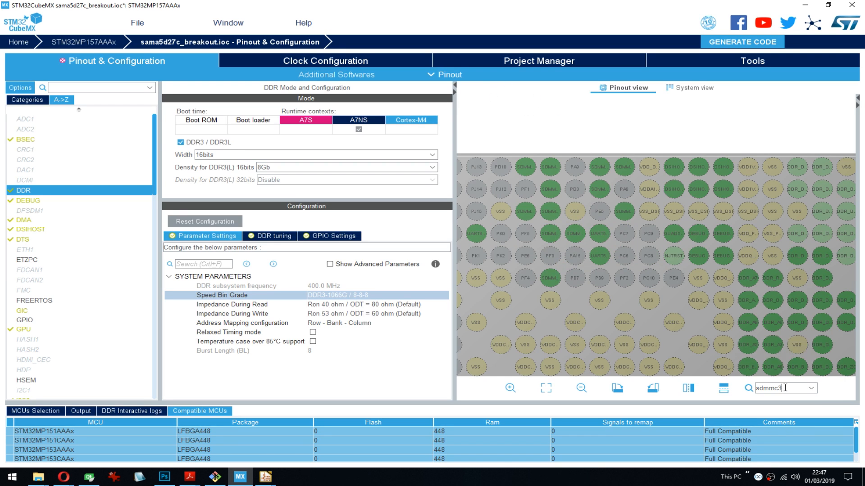
{"action": "key", "text": "BackSpace"}
{"action": "type", "text": "3"}
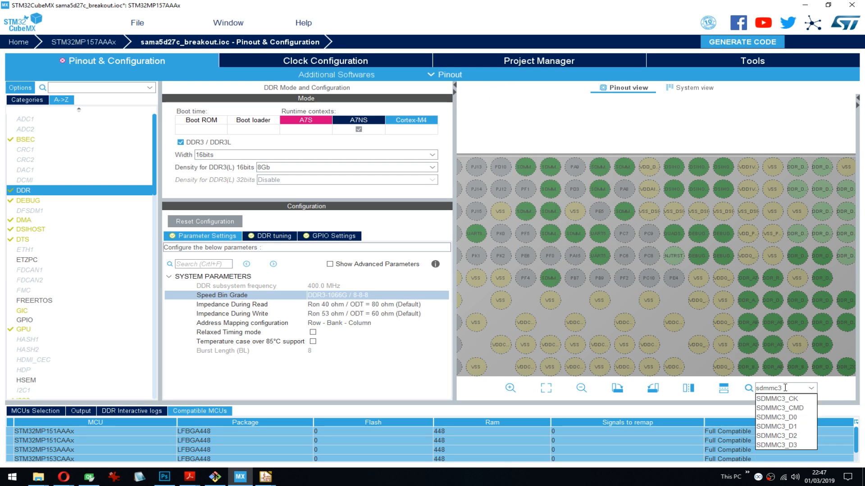
{"action": "left_click", "coordinate": [805, 5]}
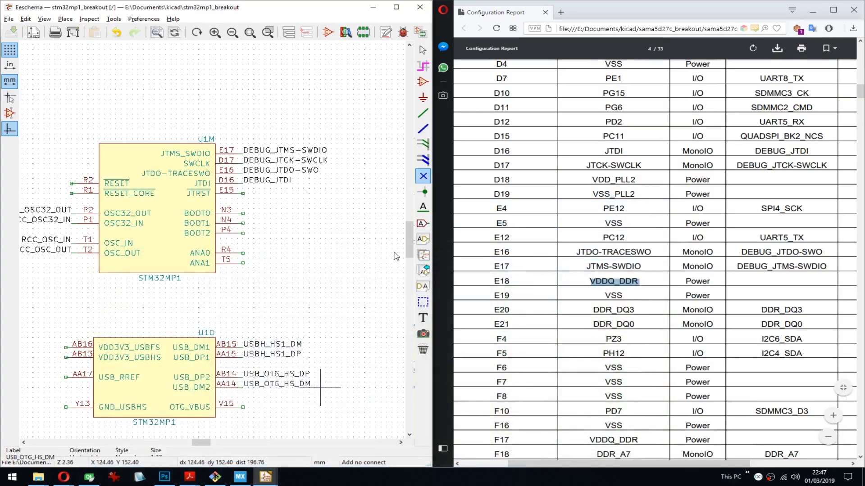
- Open the stm32mp157a.pdf datasheet in Acrobat Reader and search for boot0 to find the boot modes table
{"action": "middle_click_drag", "start_coordinate": [396, 256], "coordinate": [324, 233]}
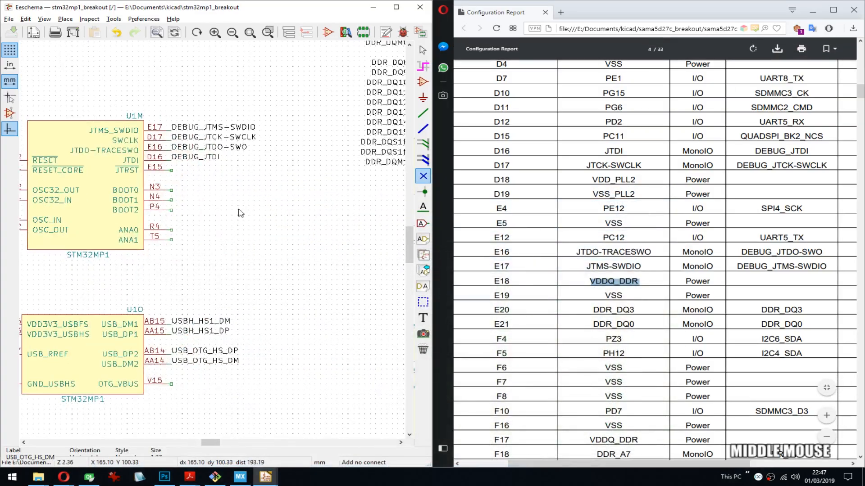
{"action": "left_click", "coordinate": [200, 482]}
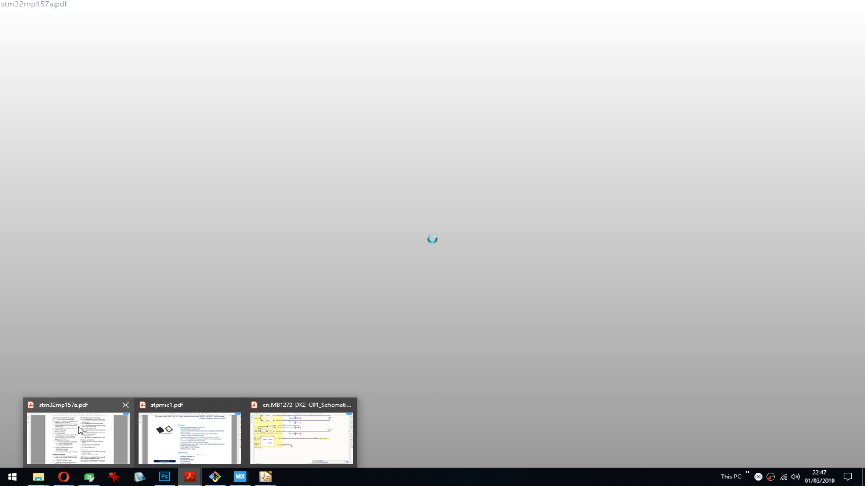
{"action": "left_click", "coordinate": [516, 225]}
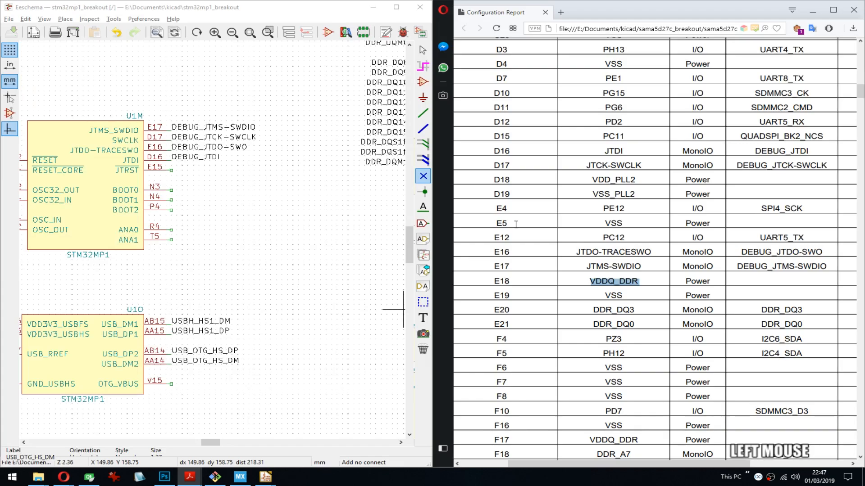
{"action": "left_click", "coordinate": [189, 477]}
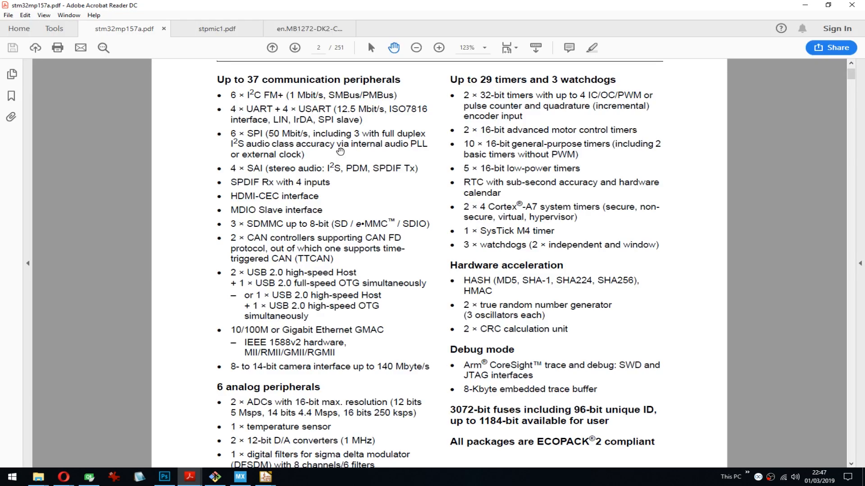
{"action": "key", "text": "ctrl+f"}
{"action": "type", "text": "boot0"}
{"action": "key", "text": "Return"}
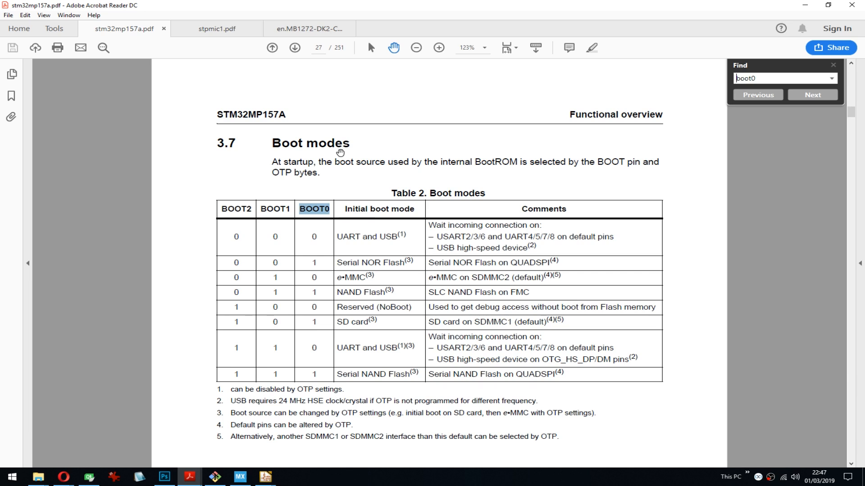
{"action": "scroll", "coordinate": [388, 265], "scroll_direction": "down", "scroll_amount": 2}
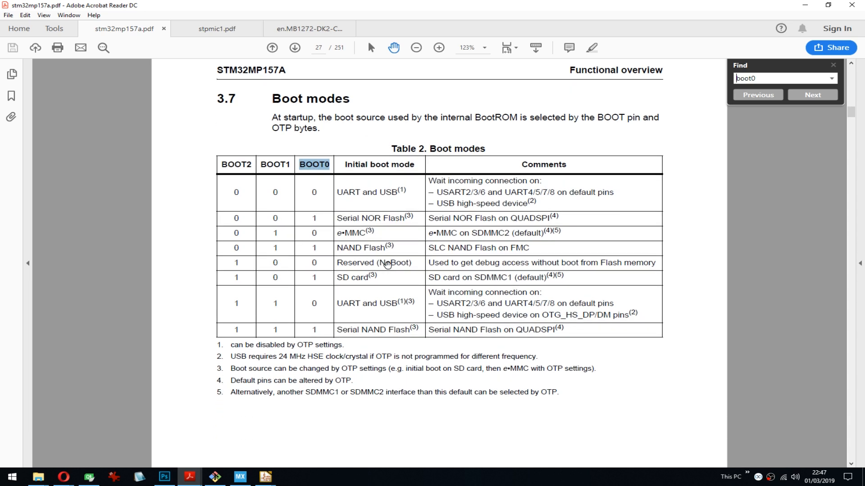
- Dock the datasheet beside the schematic with the boot modes table and unit U1M both in view
{"action": "key", "text": "super+Right"}
{"action": "mouse_move", "coordinate": [591, 324]}
{"action": "left_mouse_down"}
{"action": "mouse_move", "coordinate": [552, 340]}
{"action": "mouse_move", "coordinate": [597, 313]}
{"action": "left_mouse_up"}
{"action": "middle_click_drag", "start_coordinate": [223, 237], "coordinate": [206, 222]}
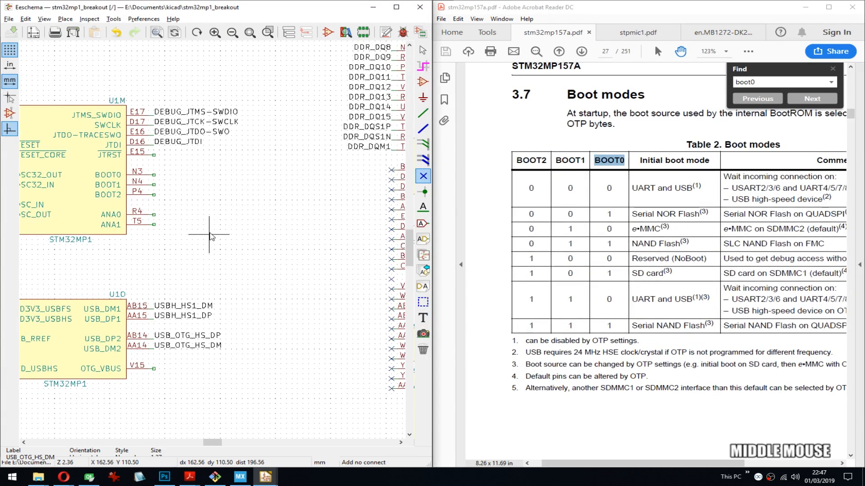
- Move the USB unit with its labels further down from debug unit U1M, and save the schematic
{"action": "middle_click_drag", "start_coordinate": [218, 253], "coordinate": [350, 159]}
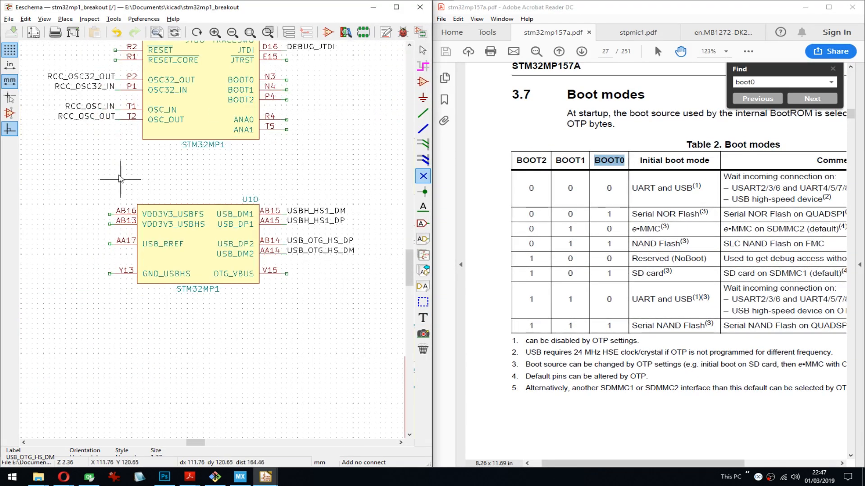
{"action": "left_click_drag", "start_coordinate": [113, 174], "coordinate": [359, 328]}
{"action": "middle_click_drag", "start_coordinate": [347, 380], "coordinate": [352, 320]}
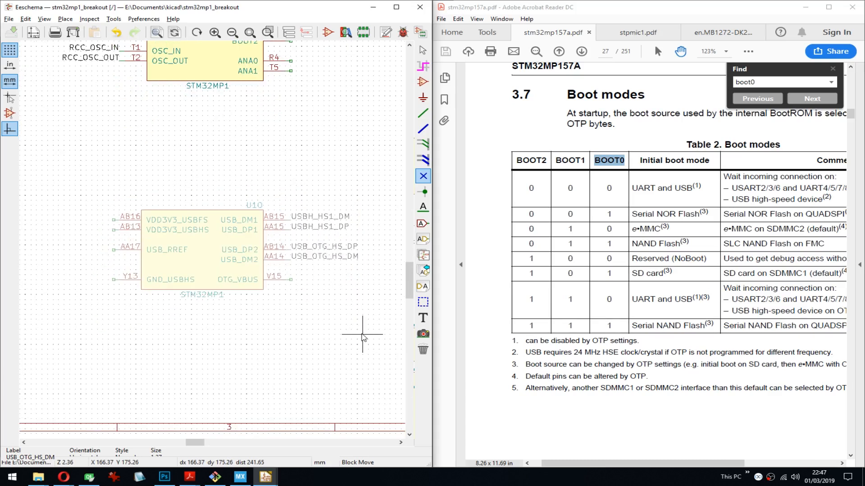
{"action": "left_click", "coordinate": [361, 332]}
{"action": "key", "text": "ctrl+s"}
- Place the graphic text BOOT0 in the free space below unit U1M at size 1.270 mm
{"action": "middle_click_drag", "start_coordinate": [327, 125], "coordinate": [174, 224]}
{"action": "left_click", "coordinate": [423, 317]}
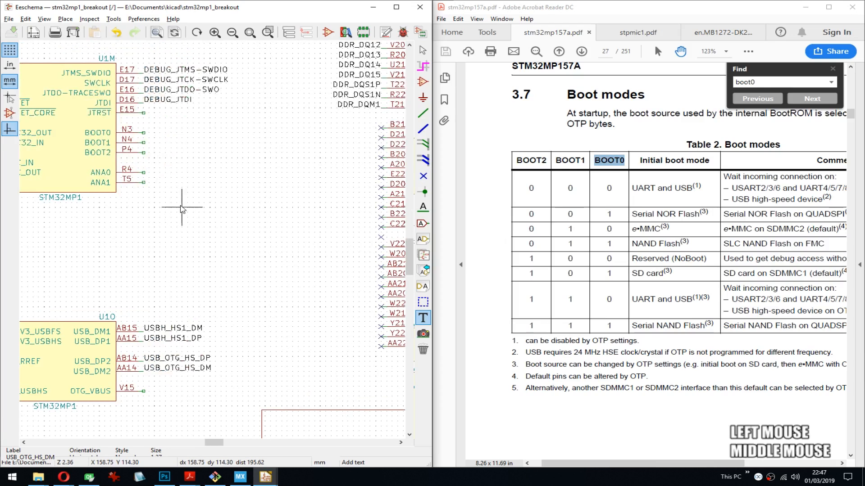
{"action": "left_click", "coordinate": [161, 204]}
{"action": "type", "text": "B"}
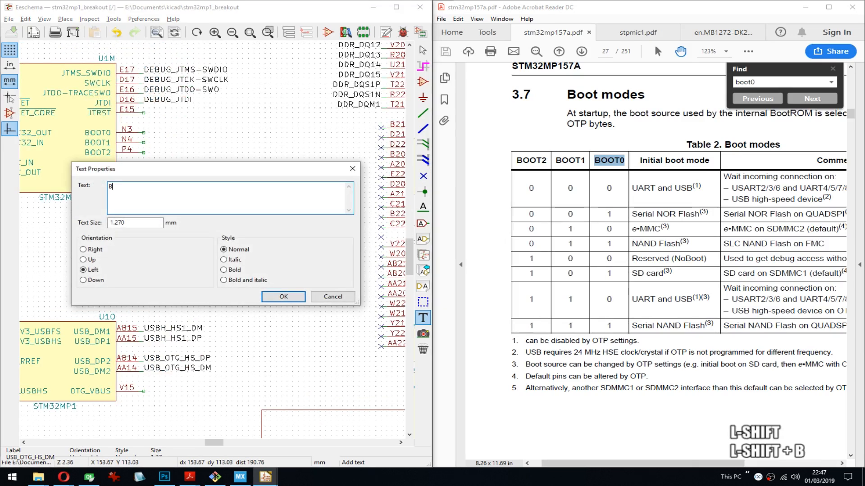
{"action": "type", "text": "OOT0"}
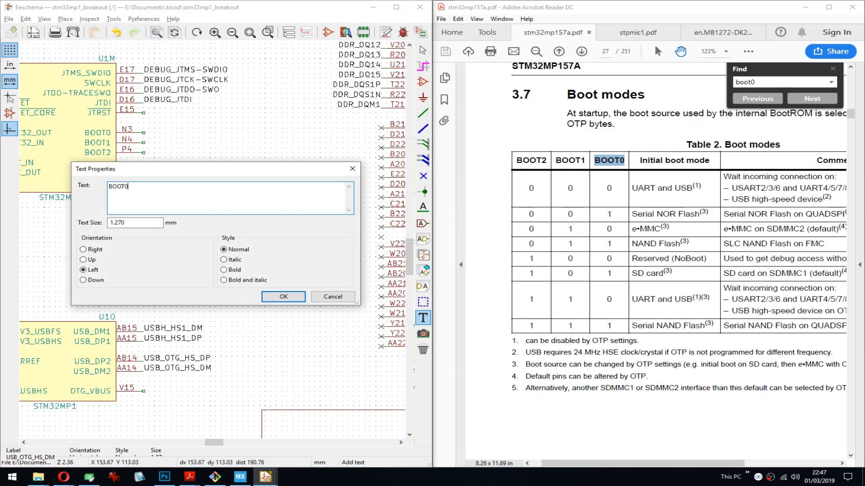
{"action": "key", "text": "Return"}
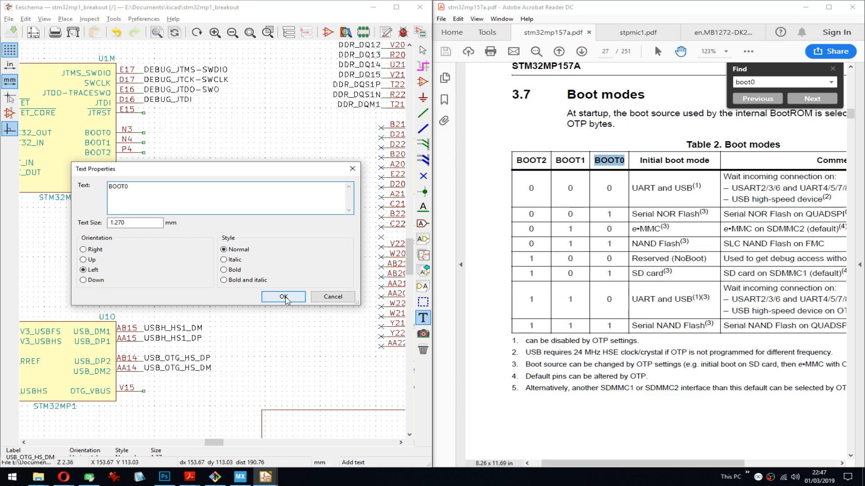
{"action": "left_click", "coordinate": [284, 297]}
{"action": "left_click", "coordinate": [154, 222]}
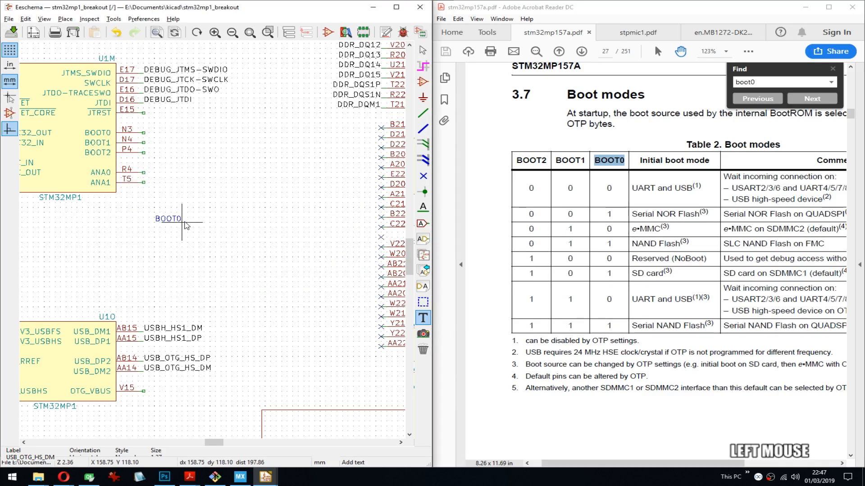
- Place the graphic text BOOT1 beside the BOOT0 text, on the same line
{"action": "left_click", "coordinate": [154, 222]}
{"action": "type", "text": "BOOT1"}
{"action": "key", "text": "Return"}
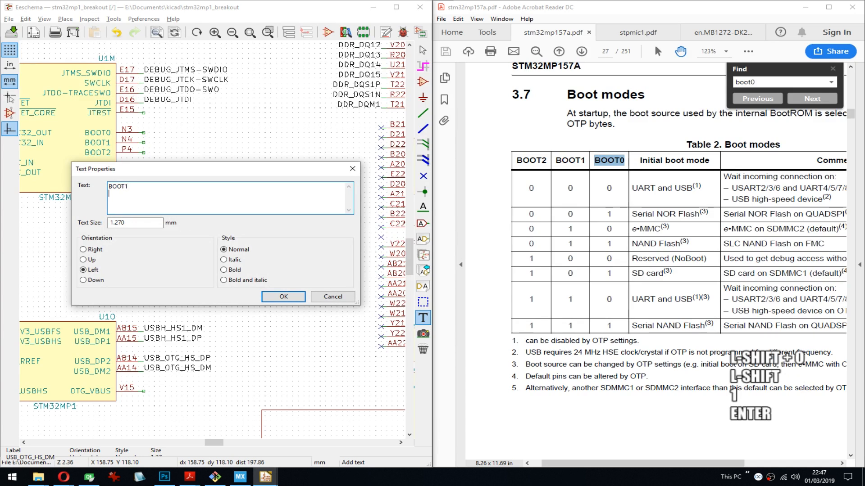
{"action": "key", "text": "BackSpace"}
{"action": "key", "text": "ctrl+Return"}
{"action": "key", "text": "Right"}
{"action": "key", "text": "Return"}
{"action": "key", "text": "Return"}
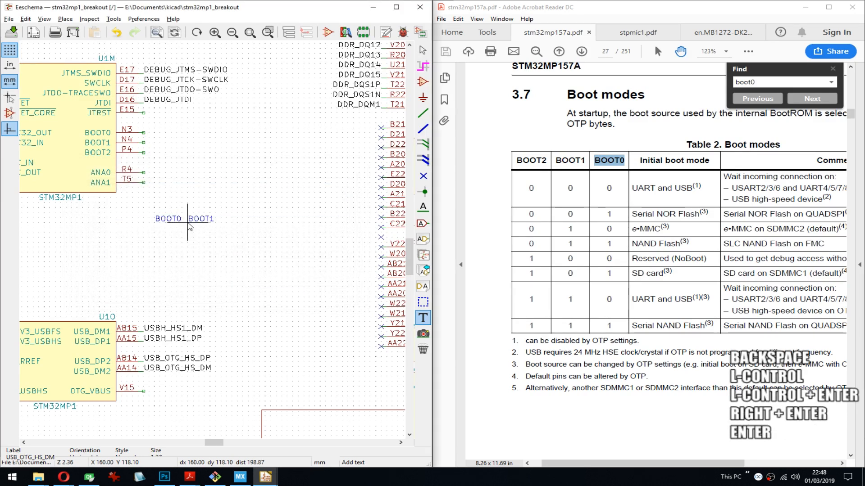
- Place the graphic text BOOT2 after BOOT1 to complete the row of three column headings
{"action": "type", "text": "BOOT2"}
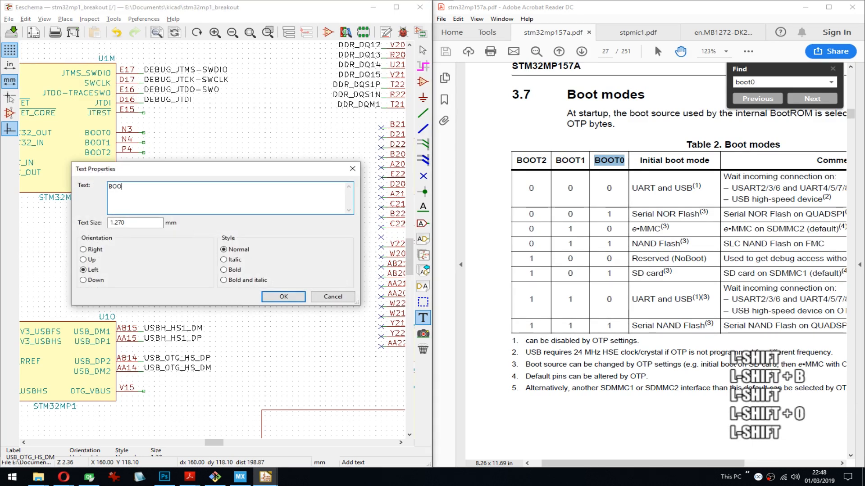
{"action": "key", "text": "ctrl+Return"}
{"action": "key", "text": "Right"}
{"action": "key", "text": "Return"}
{"action": "key", "text": "Right"}
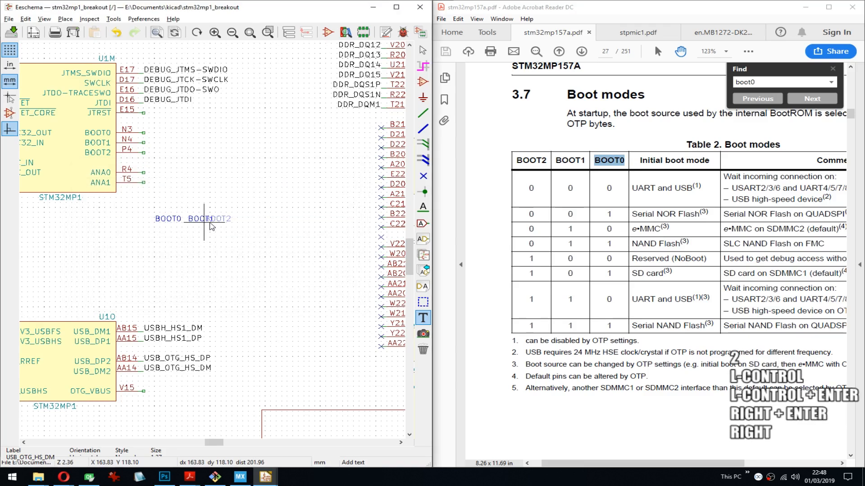
{"action": "key", "text": "Return"}
- Activate the graphic line tool and set the grid to 0.6350 mm (25 mils)
{"action": "scroll", "coordinate": [212, 212], "scroll_direction": "up", "scroll_amount": 4}
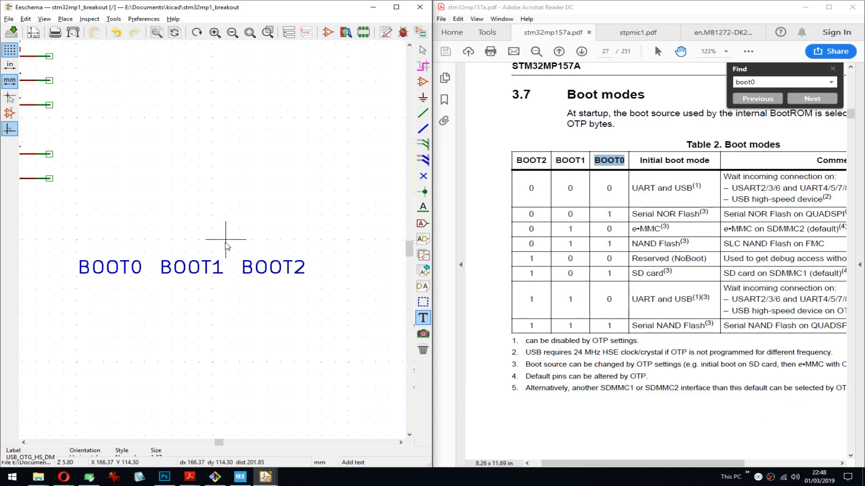
{"action": "middle_click_drag", "start_coordinate": [227, 241], "coordinate": [242, 169]}
{"action": "left_click", "coordinate": [423, 302]}
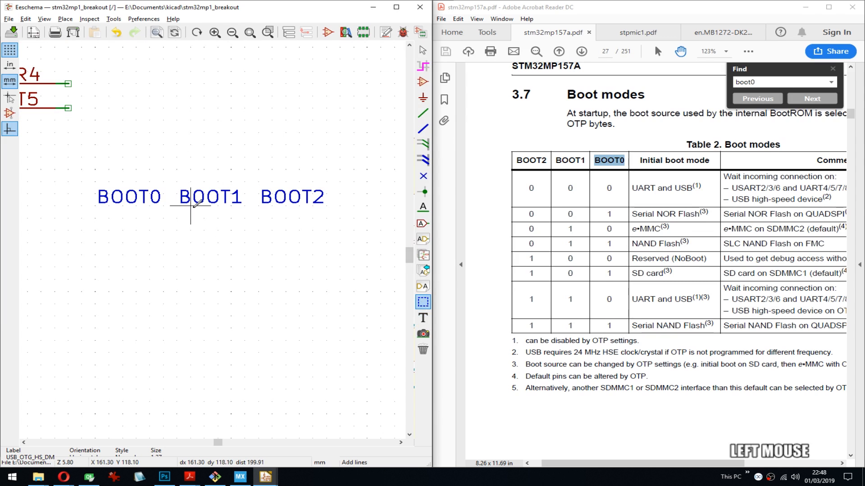
{"action": "right_click", "coordinate": [164, 194]}
{"action": "left_click", "coordinate": [225, 310]}
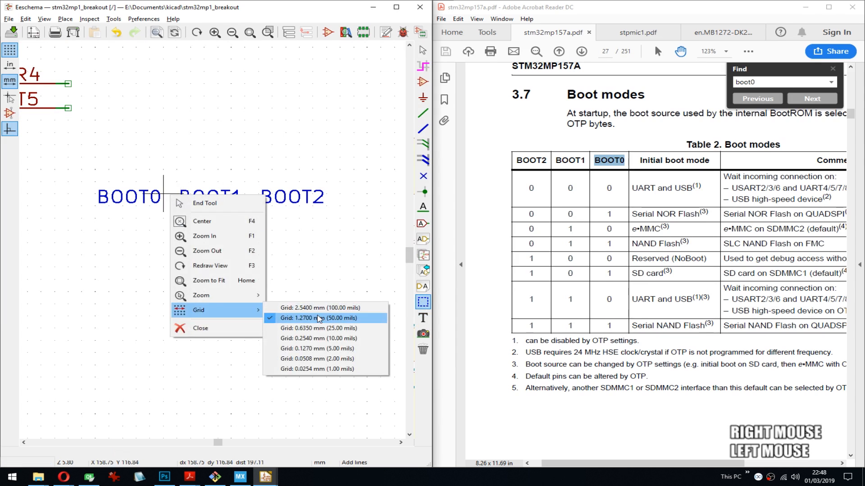
{"action": "left_click", "coordinate": [319, 331]}
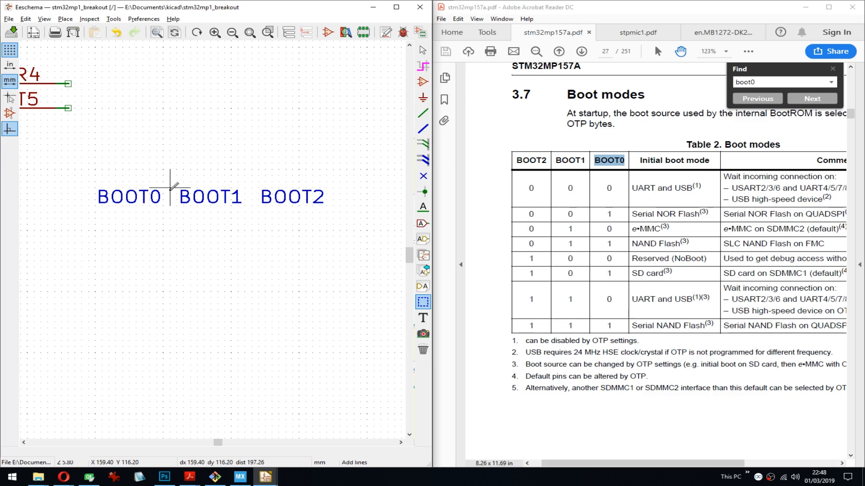
- Draw three vertical dashed divider lines about 17 mm long, one following each of the BOOT0, BOOT1 and BOOT2 headings
{"action": "left_click", "coordinate": [170, 187]}
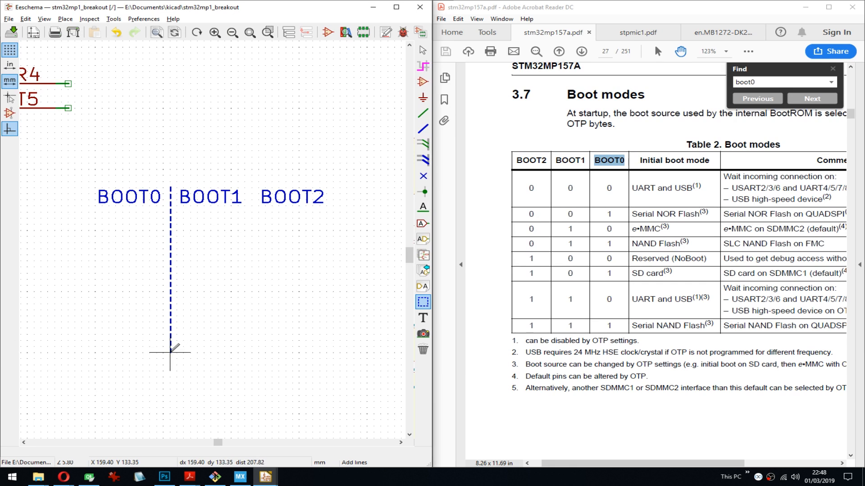
{"action": "double_click", "coordinate": [170, 353]}
{"action": "left_click", "coordinate": [252, 187]}
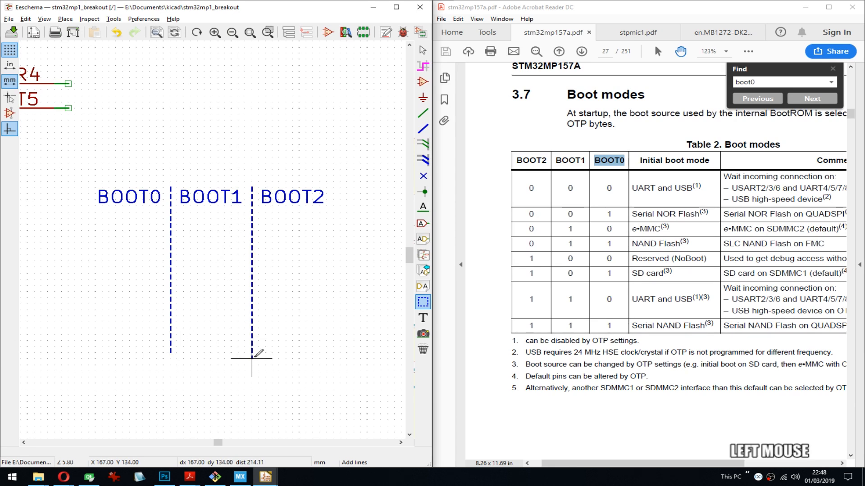
{"action": "double_click", "coordinate": [252, 352]}
{"action": "middle_click_drag", "start_coordinate": [223, 215], "coordinate": [139, 204]}
{"action": "left_click", "coordinate": [249, 177]}
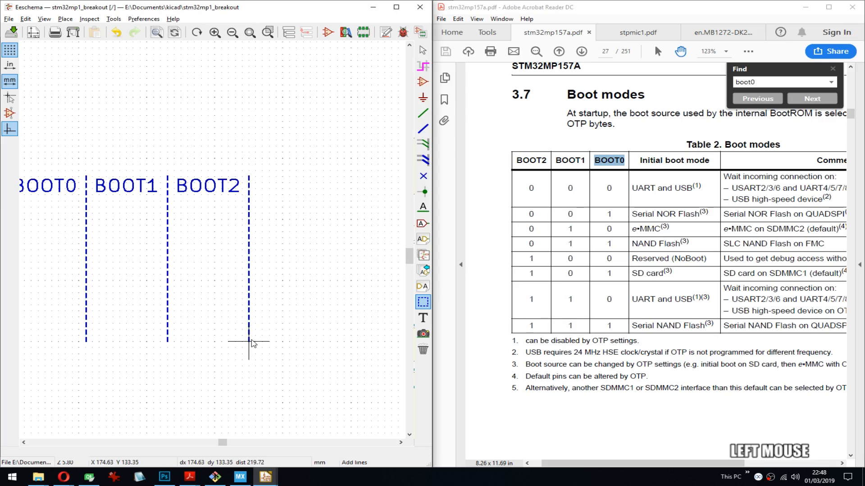
{"action": "double_click", "coordinate": [249, 342]}
{"action": "middle_click_drag", "start_coordinate": [36, 202], "coordinate": [72, 194]}
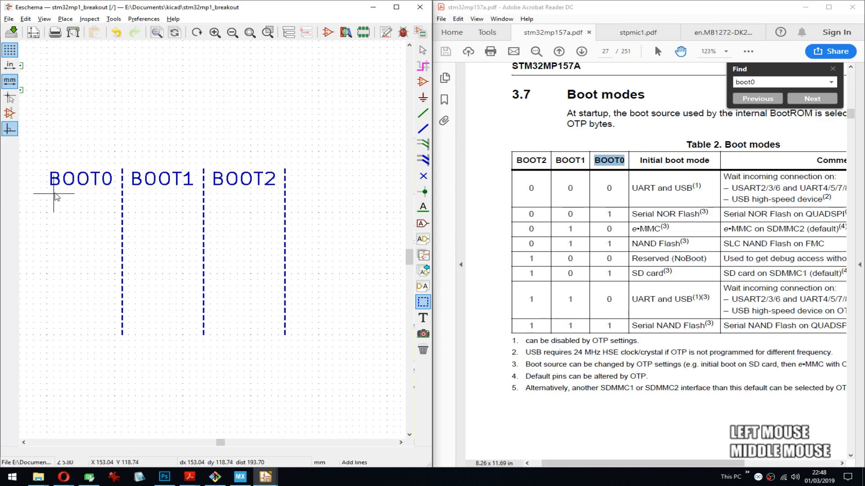
- Draw a horizontal dashed line about 42 mm long beneath the BOOT0, BOOT1 and BOOT2 headings, crossing all three vertical dividers
{"action": "left_click", "coordinate": [50, 188]}
{"action": "middle_click_drag", "start_coordinate": [293, 193], "coordinate": [149, 193]}
{"action": "double_click", "coordinate": [222, 187]}
- Draw a second horizontal dashed line of the same length about 1.9 mm below the heading line
{"action": "middle_click_drag", "start_coordinate": [202, 219], "coordinate": [303, 201]}
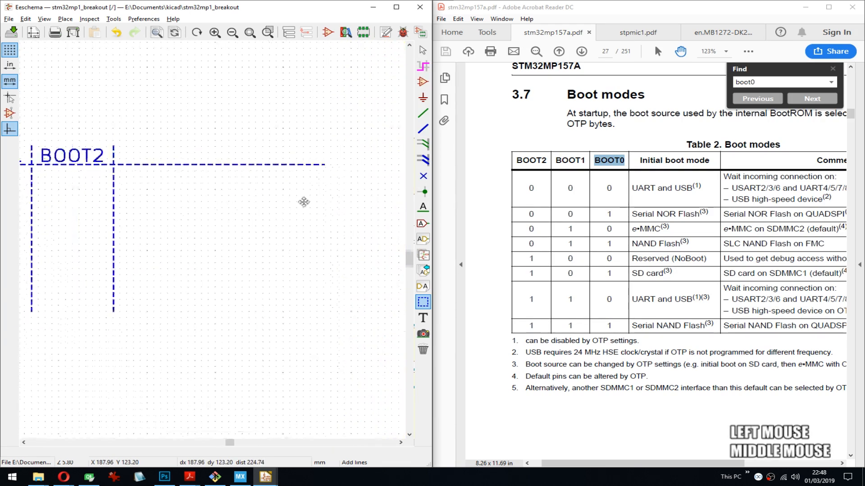
{"action": "middle_click_drag", "start_coordinate": [141, 218], "coordinate": [215, 218]}
{"action": "middle_click_drag", "start_coordinate": [121, 170], "coordinate": [190, 183]}
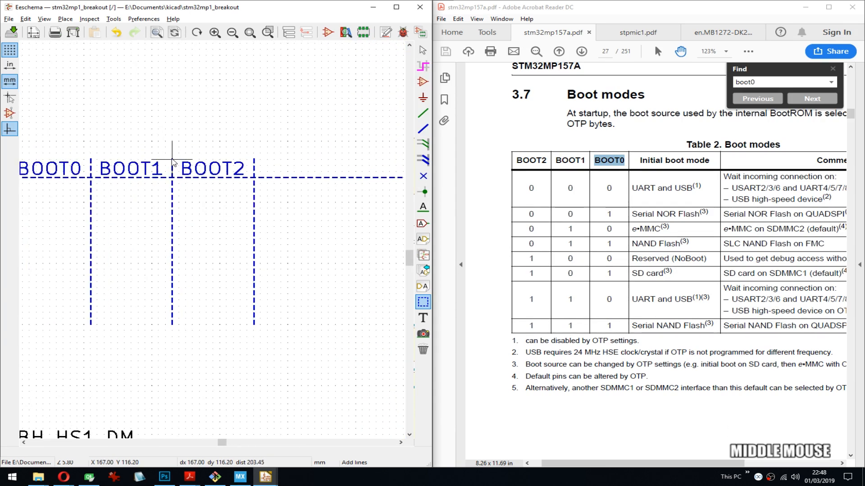
{"action": "key", "text": "Down"}
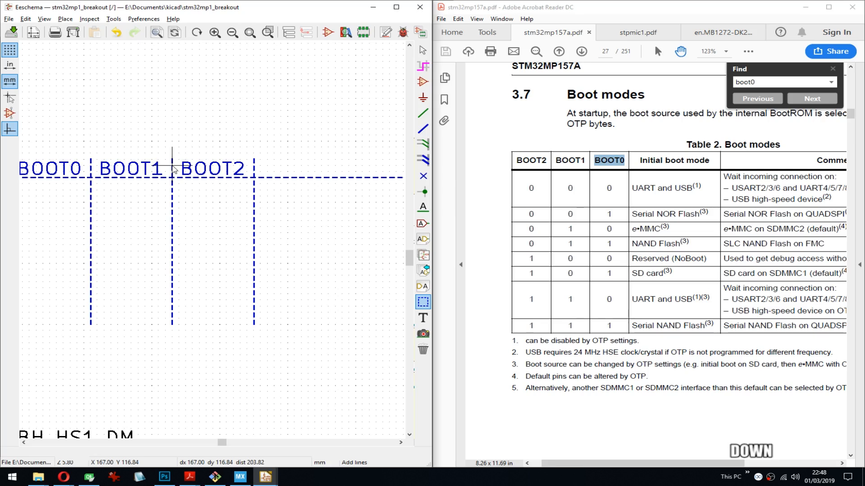
{"action": "key", "text": "Down"}
{"action": "key", "text": "Down"}
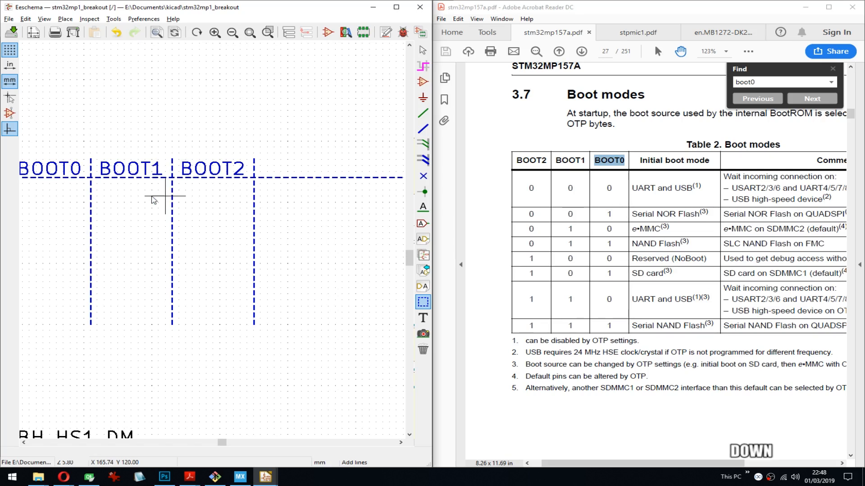
{"action": "middle_click_drag", "start_coordinate": [51, 192], "coordinate": [137, 193]}
{"action": "left_click", "coordinate": [109, 181]}
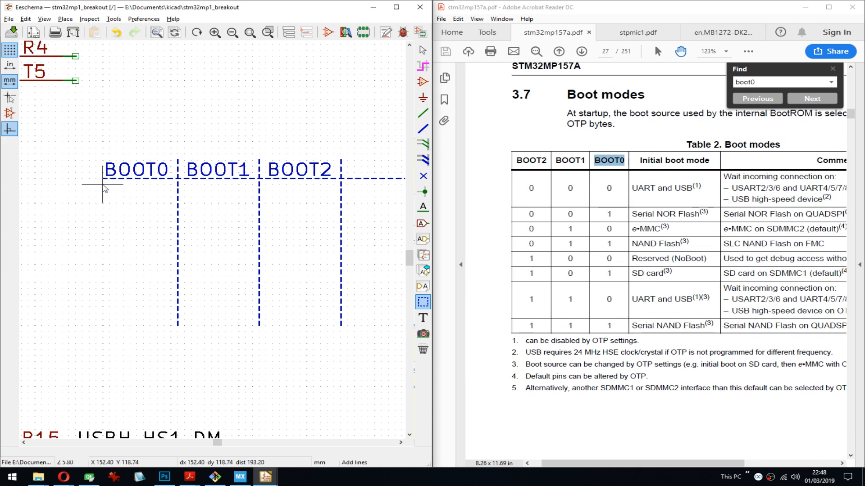
{"action": "key", "text": "Down"}
{"action": "key", "text": "Down"}
{"action": "left_click", "coordinate": [103, 197]}
{"action": "middle_click_drag", "start_coordinate": [275, 202], "coordinate": [95, 207]}
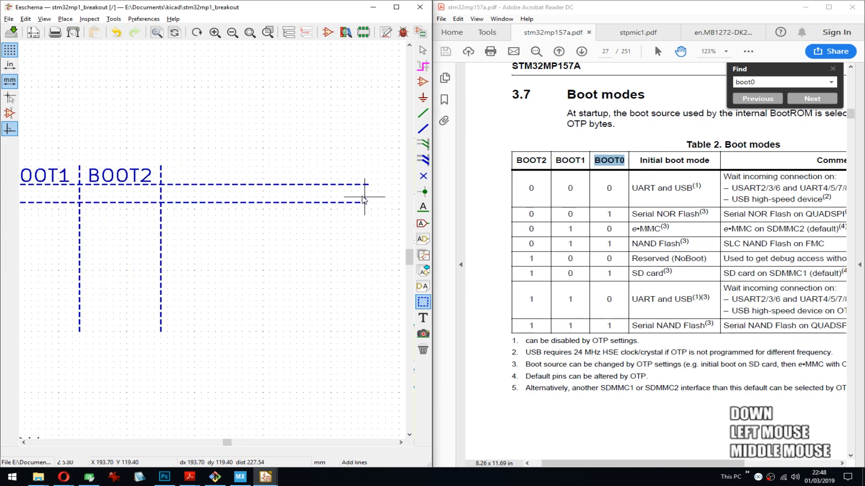
{"action": "left_click", "coordinate": [359, 203]}
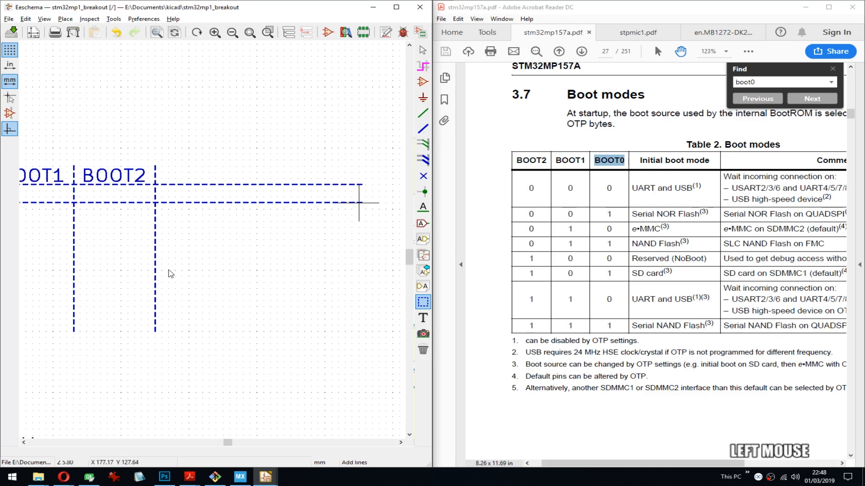
- Draw a third horizontal dashed line about 42 mm long, about 1.9 mm below the second one
{"action": "mouse_move", "coordinate": [90, 248]}
{"action": "middle_mouse_down"}
{"action": "mouse_move", "coordinate": [263, 242]}
{"action": "mouse_move", "coordinate": [100, 237]}
{"action": "middle_mouse_up"}
{"action": "key", "text": "Down"}
{"action": "left_click", "coordinate": [91, 217]}
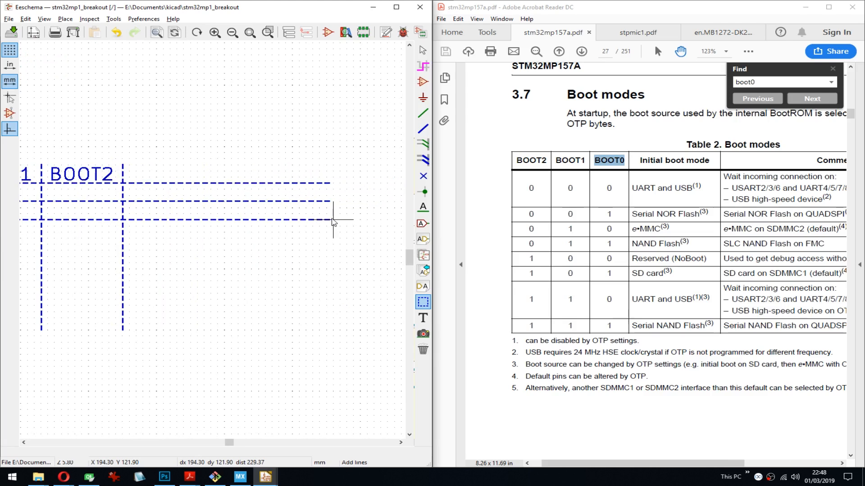
{"action": "left_click", "coordinate": [333, 220]}
{"action": "middle_click_drag", "start_coordinate": [332, 221], "coordinate": [124, 233]}
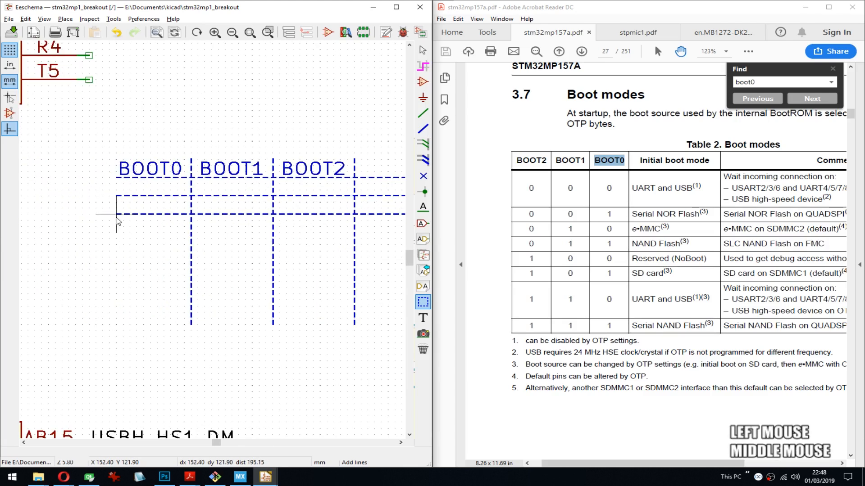
{"action": "key", "text": "Down"}
{"action": "key", "text": "Down"}
{"action": "key", "text": "Down"}
{"action": "left_click", "coordinate": [116, 234]}
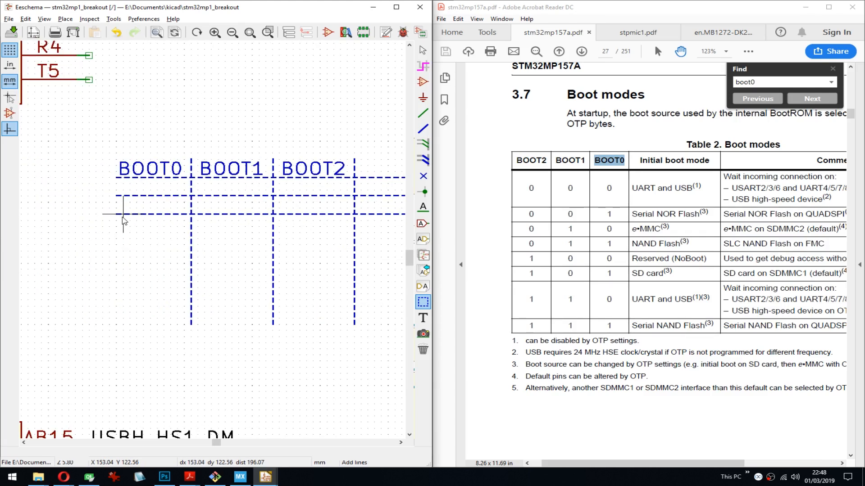
{"action": "key", "text": "Down"}
{"action": "key", "text": "Down"}
{"action": "left_click", "coordinate": [117, 227]}
{"action": "middle_click_drag", "start_coordinate": [347, 246], "coordinate": [118, 247]}
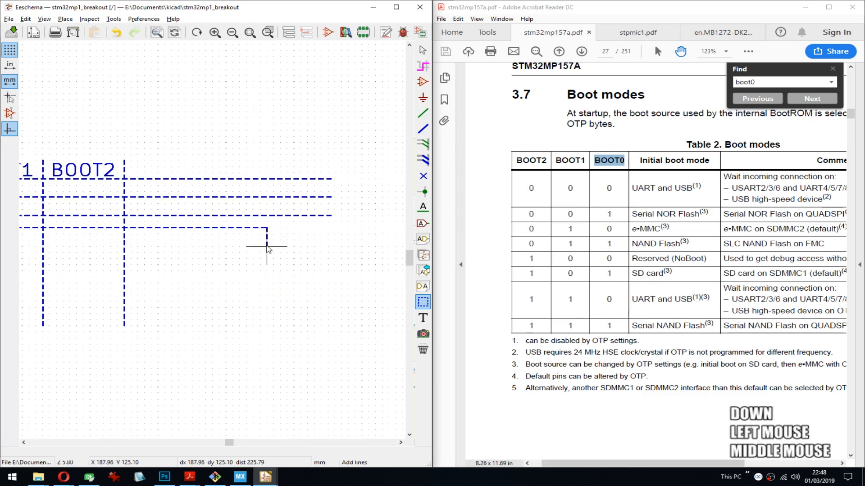
{"action": "middle_click_drag", "start_coordinate": [68, 230], "coordinate": [353, 245]}
{"action": "key", "text": "Escape"}
{"action": "key", "text": "Escape"}
- Save the schematic, then duplicate the lower two row lines directly beneath the existing ones at the same row spacing
{"action": "key", "text": "ctrl+s"}
{"action": "middle_click_drag", "start_coordinate": [298, 259], "coordinate": [247, 228]}
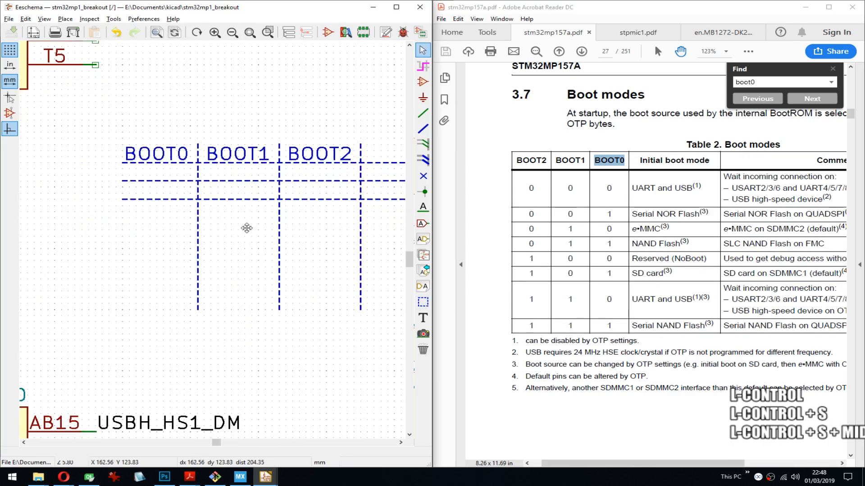
{"action": "left_click_drag", "start_coordinate": [119, 204], "coordinate": [149, 174]}
{"action": "right_click", "coordinate": [149, 174]}
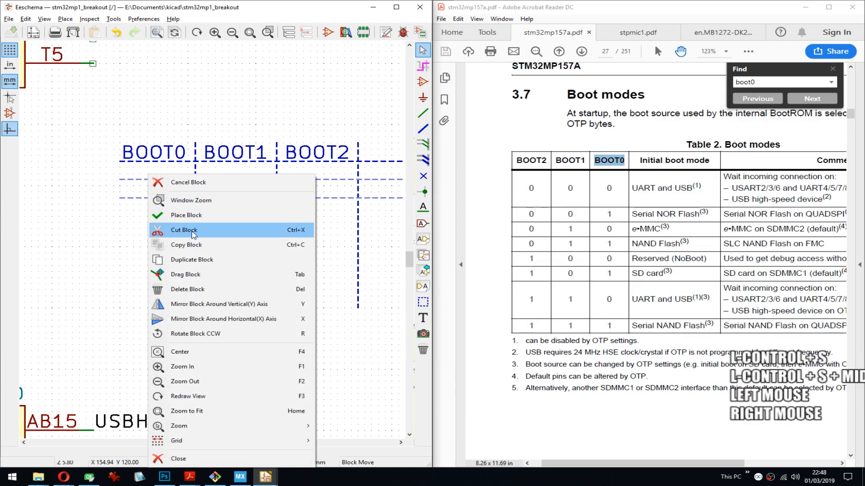
{"action": "left_click", "coordinate": [195, 261]}
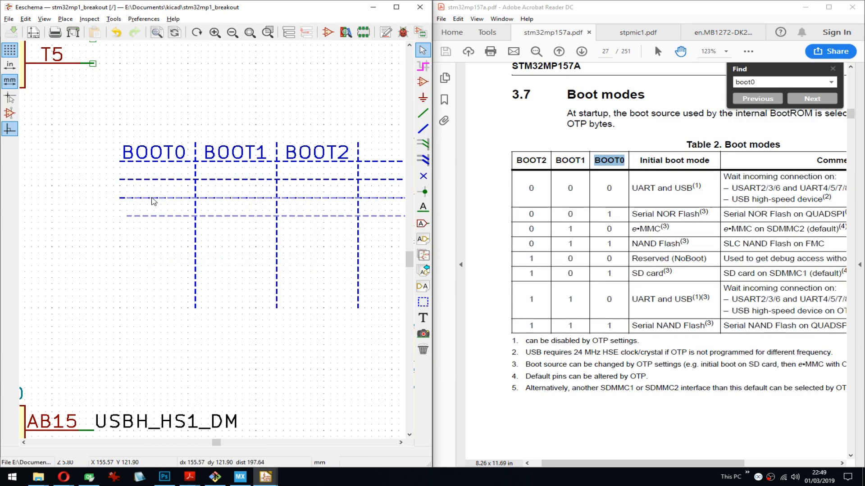
{"action": "key", "text": "Down"}
{"action": "key", "text": "Down"}
{"action": "key", "text": "Down"}
{"action": "key", "text": "Down"}
{"action": "key", "text": "Down"}
{"action": "left_click", "coordinate": [148, 217]}
- Duplicate the lowest four row lines below themselves at equal spacing to form eight table rows, and save the schematic
{"action": "left_click_drag", "start_coordinate": [134, 265], "coordinate": [160, 179]}
{"action": "right_click", "coordinate": [160, 175]}
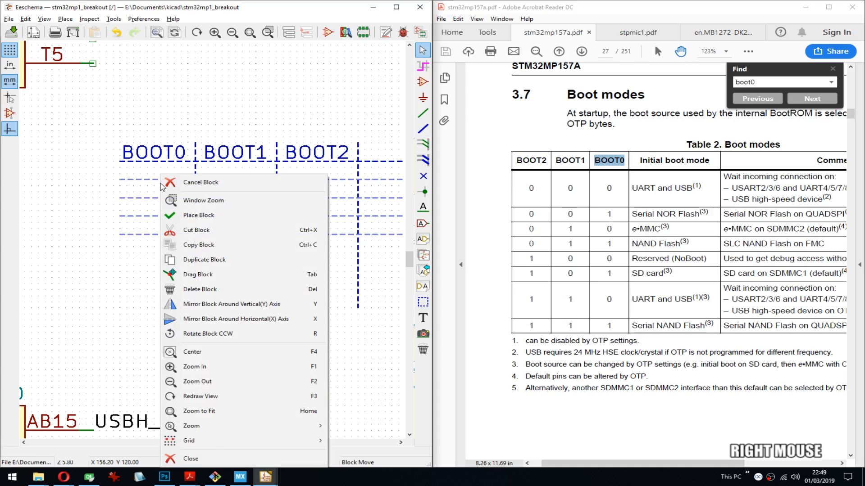
{"action": "left_click", "coordinate": [192, 260]}
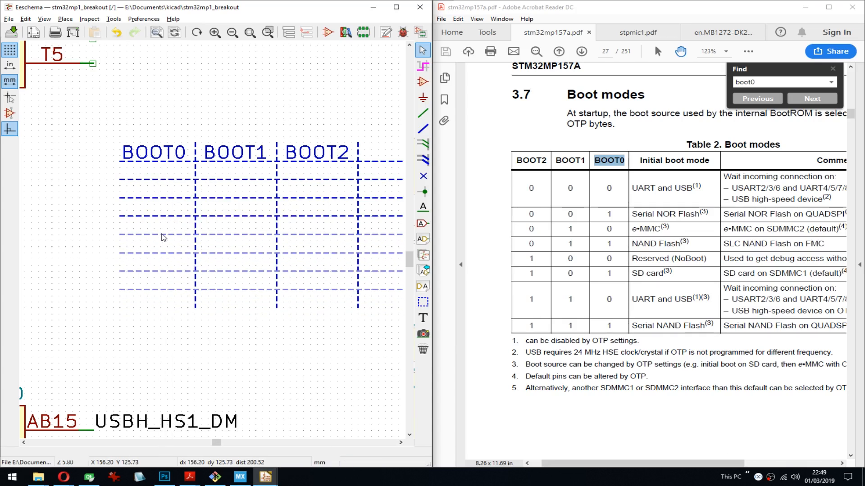
{"action": "key", "text": "Down"}
{"action": "left_click", "coordinate": [162, 255]}
{"action": "middle_click_drag", "start_coordinate": [162, 254], "coordinate": [154, 284]}
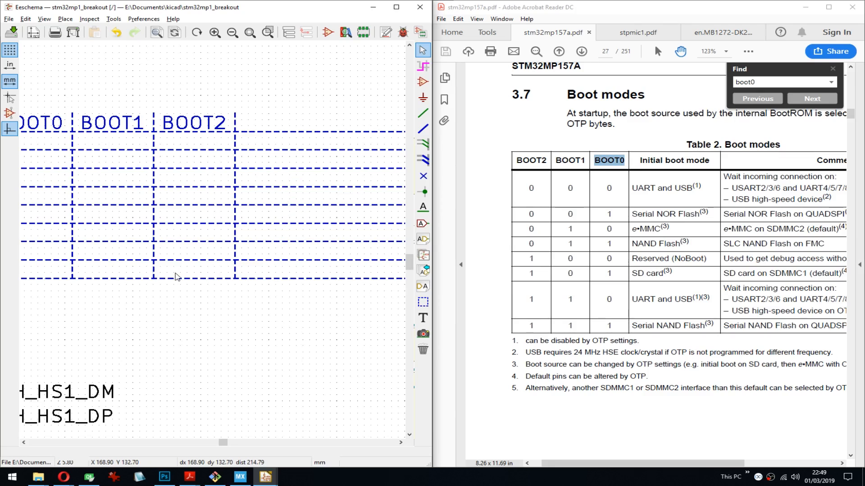
{"action": "middle_click_drag", "start_coordinate": [177, 277], "coordinate": [231, 295]}
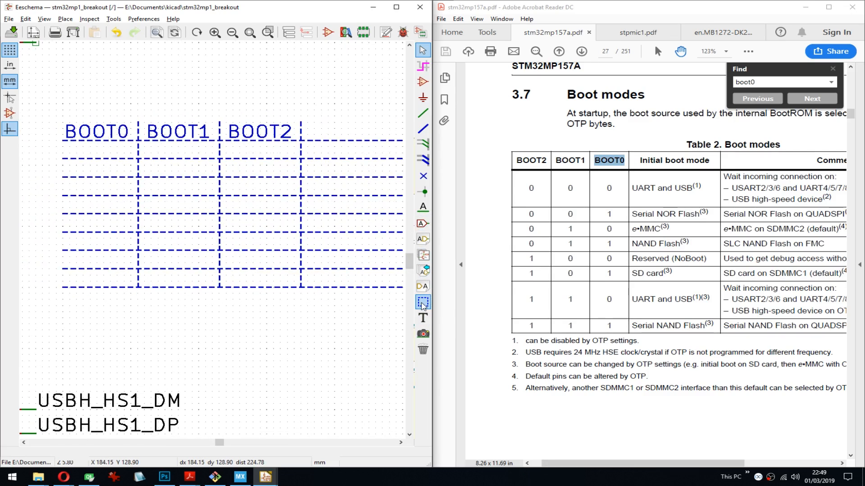
{"action": "middle_click_drag", "start_coordinate": [189, 201], "coordinate": [206, 202]}
{"action": "key", "text": "ctrl+s"}
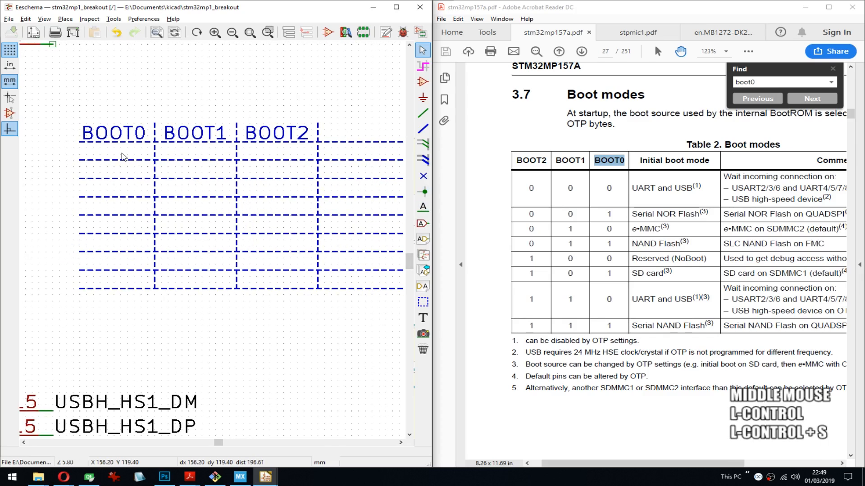
- Create the graphic text 0 and place it in the BOOT0, BOOT1 and BOOT2 cells of the first row
{"action": "type", "text": "t"}
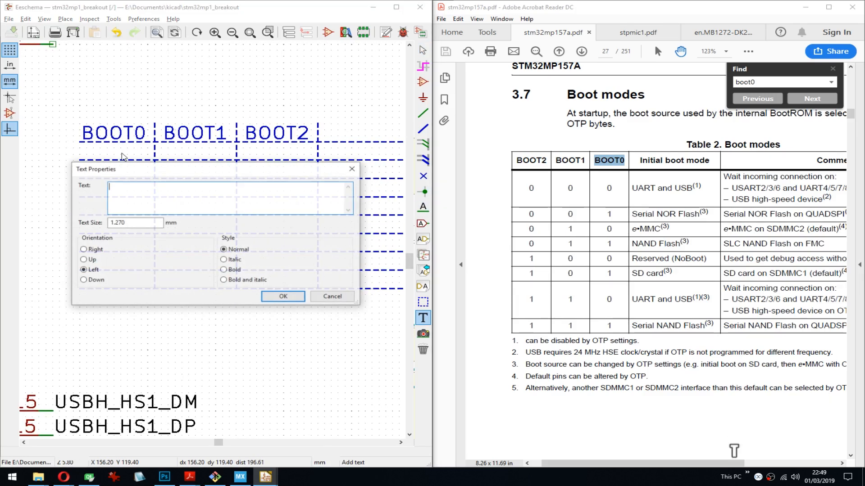
{"action": "type", "text": "0"}
{"action": "left_click", "coordinate": [283, 296]}
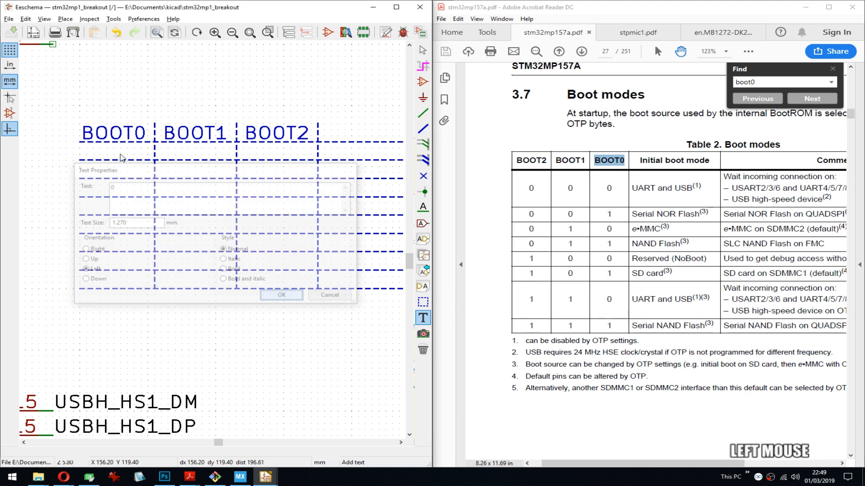
{"action": "left_click", "coordinate": [108, 160]}
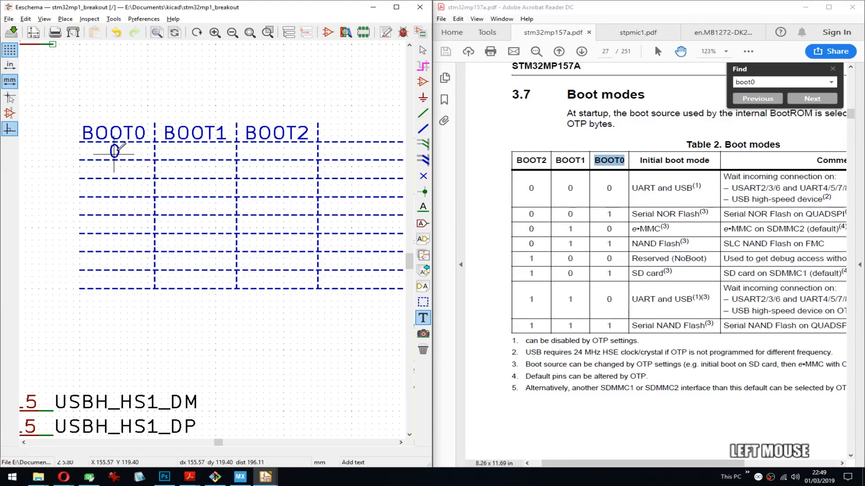
{"action": "key", "text": "c"}
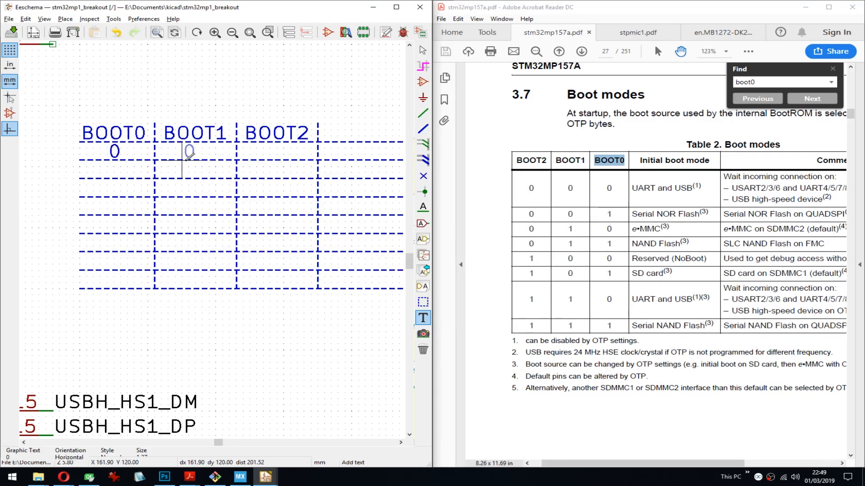
{"action": "left_click", "coordinate": [189, 160]}
{"action": "key", "text": "c"}
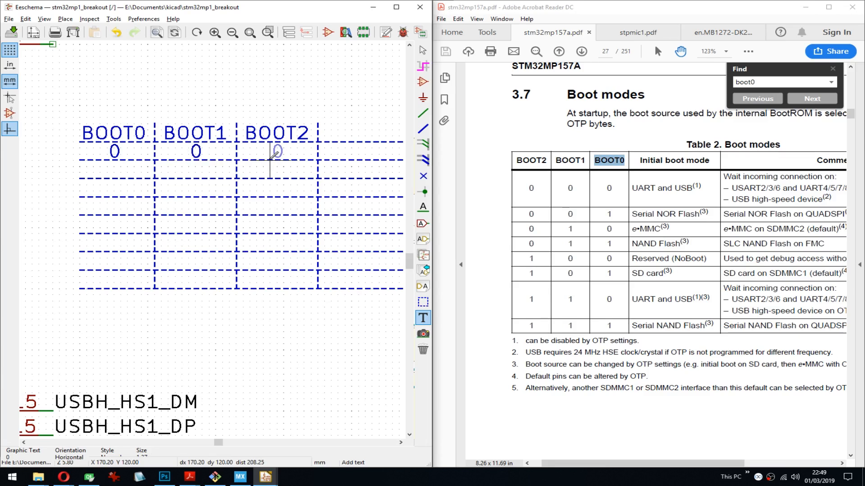
{"action": "left_click", "coordinate": [270, 160]}
- Copy the 0 into the BOOT1 and BOOT0 cells of the second row and the BOOT0 cells of rows three and four
{"action": "key", "text": "c"}
{"action": "left_click", "coordinate": [189, 178]}
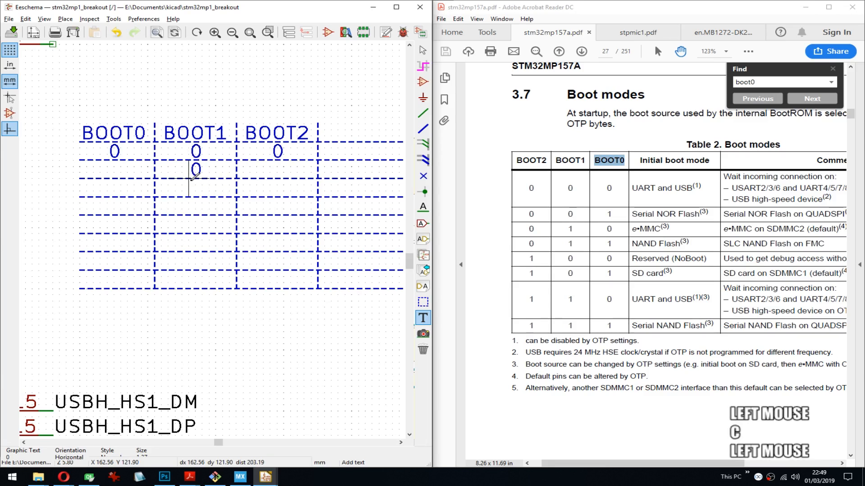
{"action": "key", "text": "c"}
{"action": "left_click", "coordinate": [107, 178]}
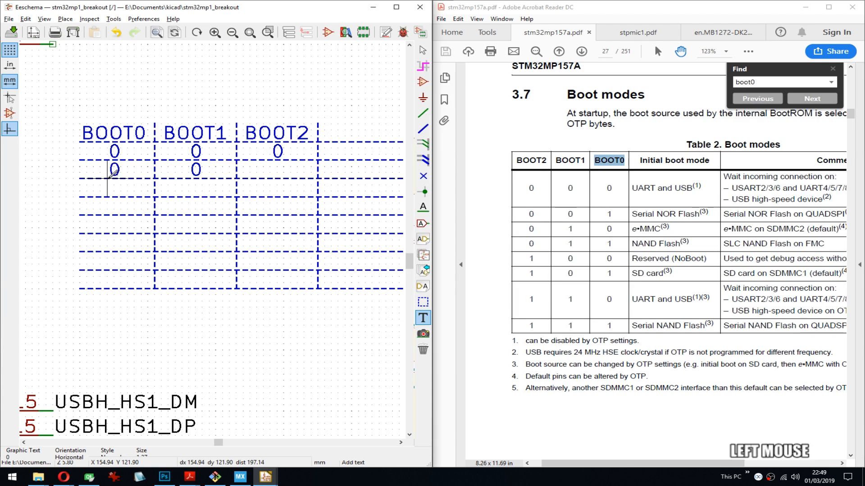
{"action": "key", "text": "c"}
{"action": "left_click", "coordinate": [107, 197]}
{"action": "key", "text": "c"}
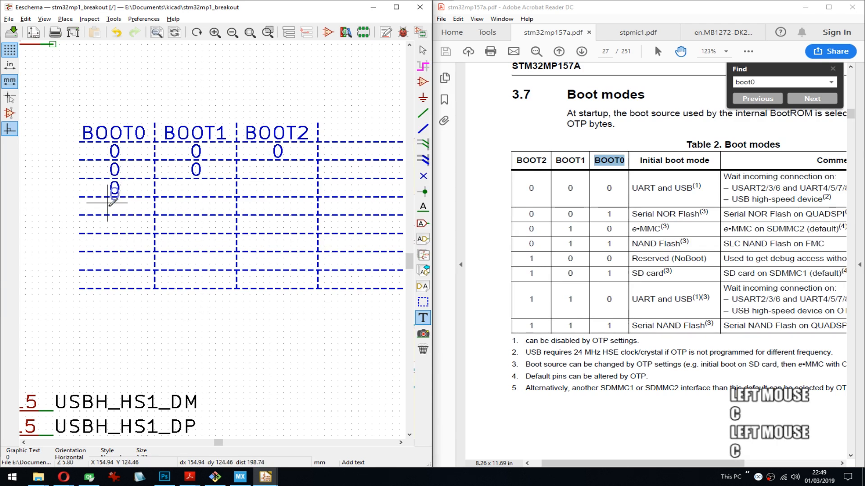
{"action": "left_click", "coordinate": [107, 215]}
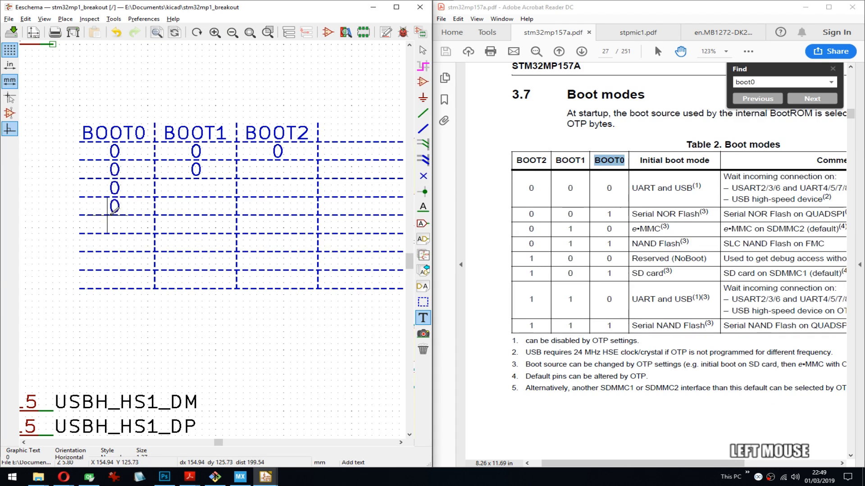
- Copy the 0 into the BOOT1 cells of the fifth and sixth rows
{"action": "key", "text": "c"}
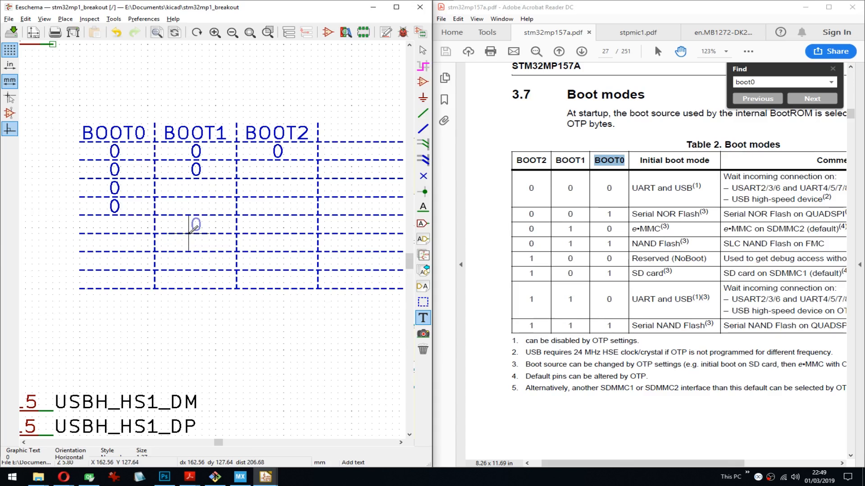
{"action": "left_click", "coordinate": [189, 233]}
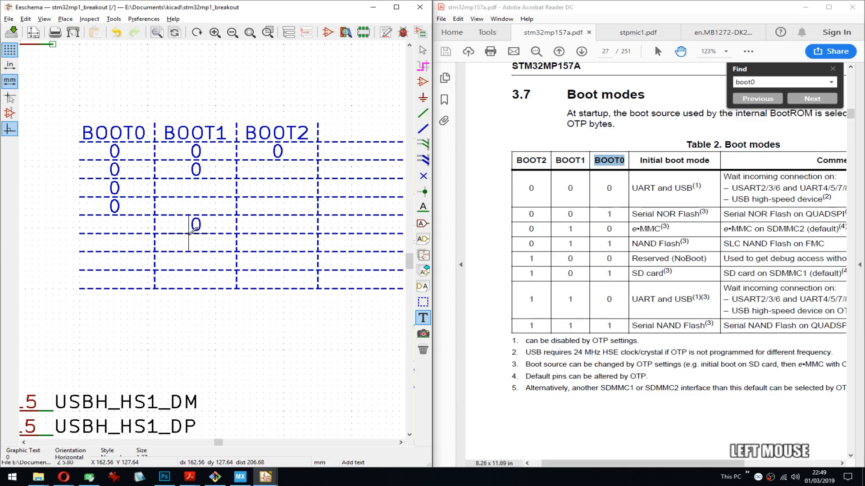
{"action": "key", "text": "c"}
{"action": "left_click", "coordinate": [189, 252]}
- Copy the 0 into the BOOT2 cells of the seventh, fifth and third rows
{"action": "key", "text": "c"}
{"action": "left_click", "coordinate": [270, 270]}
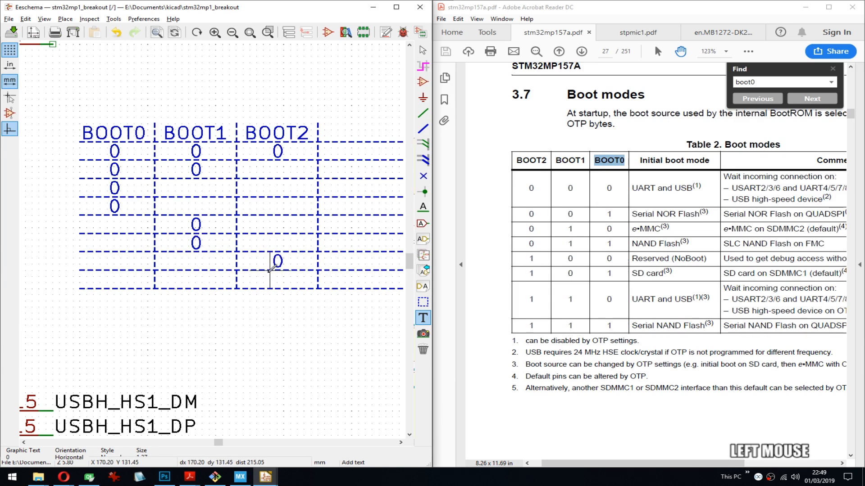
{"action": "key", "text": "c"}
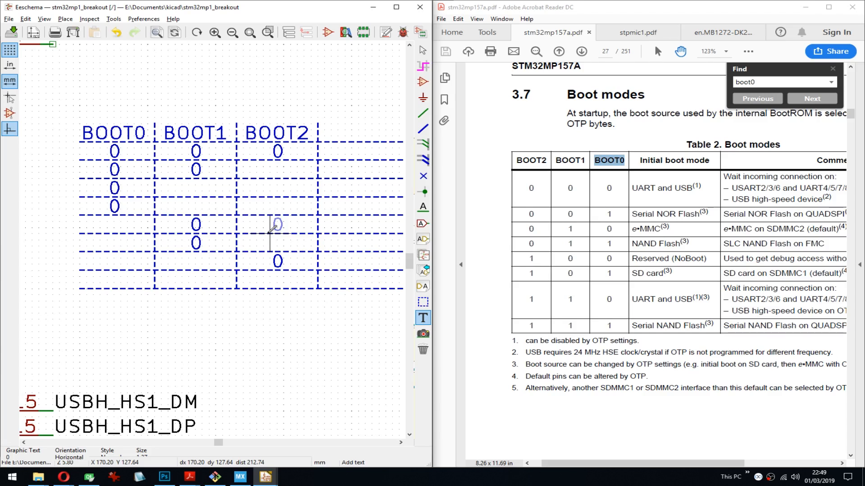
{"action": "left_click", "coordinate": [270, 234]}
{"action": "key", "text": "c"}
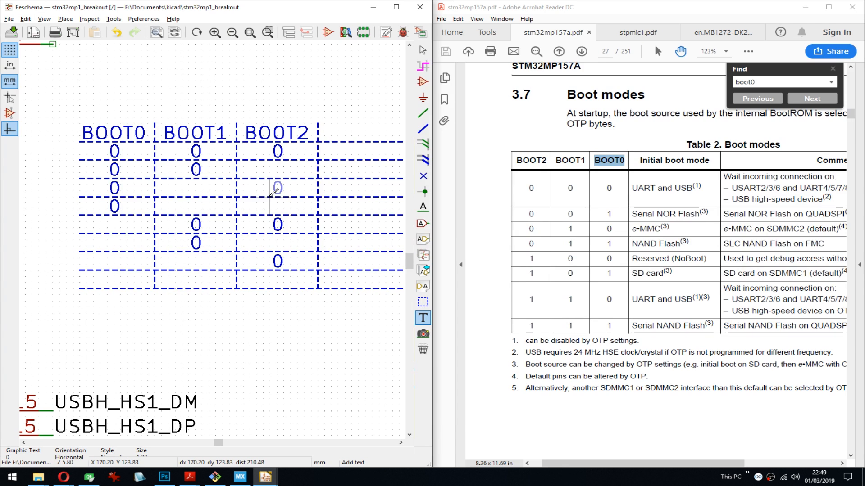
{"action": "left_click", "coordinate": [270, 197]}
- Create the graphic text 1 and place it in the second row's BOOT2 cell and the third row's BOOT1 cell
{"action": "left_click", "coordinate": [270, 171]}
{"action": "type", "text": "1"}
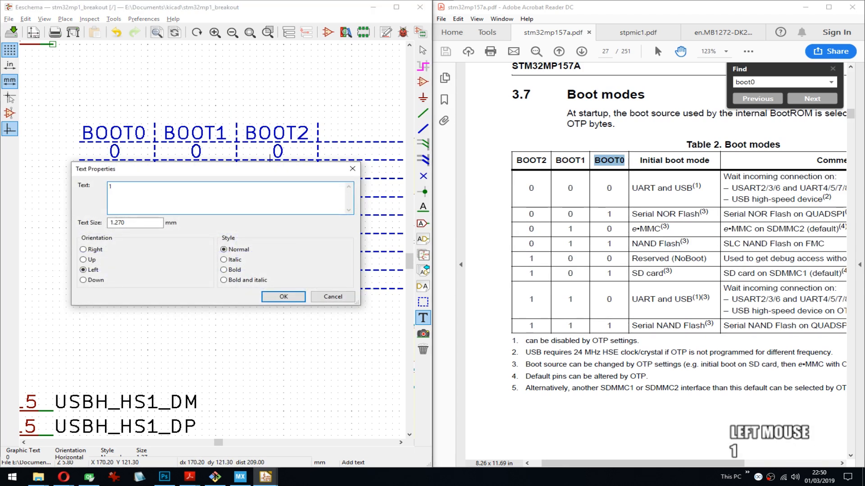
{"action": "key", "text": "ctrl+Return"}
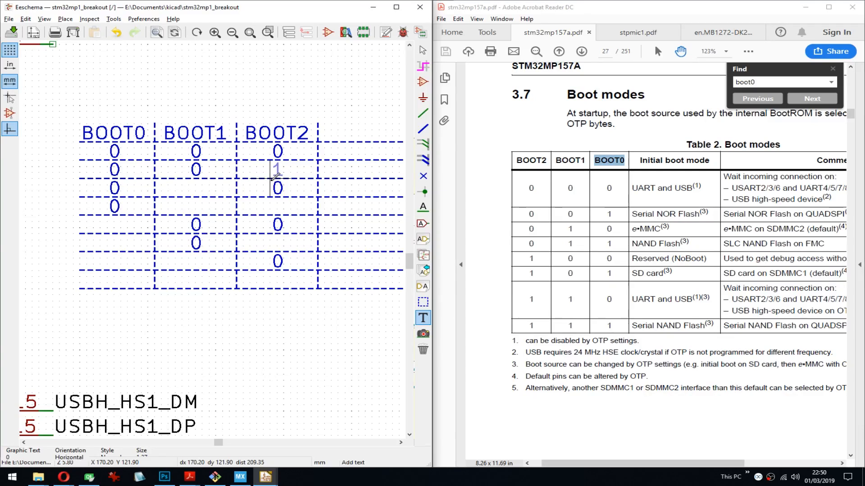
{"action": "left_click", "coordinate": [273, 177]}
{"action": "key", "text": "c"}
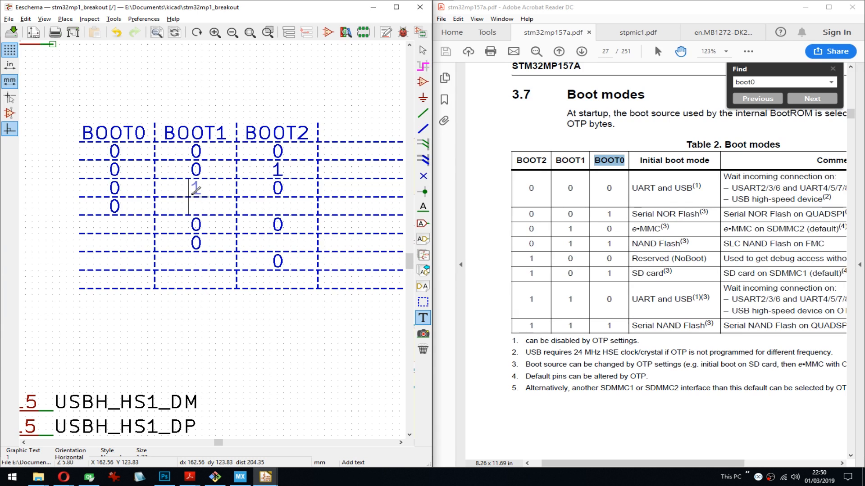
{"action": "left_click", "coordinate": [188, 197]}
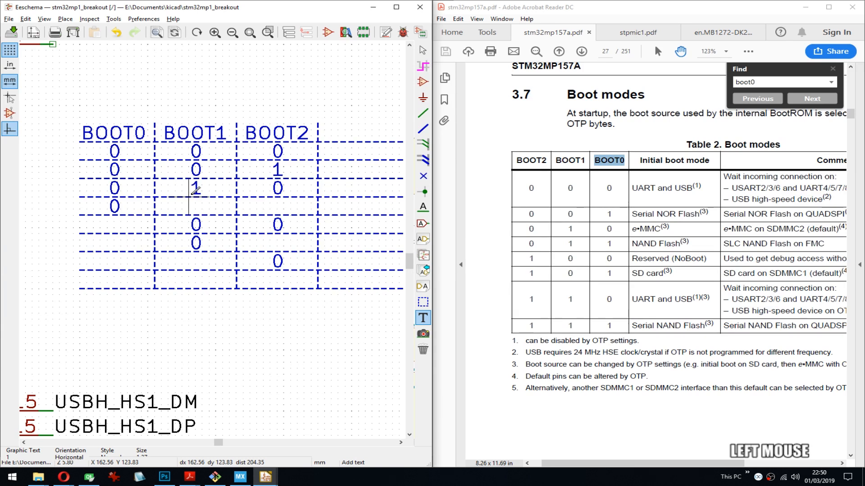
- Copy the 1 into the BOOT1 and BOOT2 cells of the fourth row
{"action": "key", "text": "c"}
{"action": "left_click", "coordinate": [188, 215]}
{"action": "key", "text": "c"}
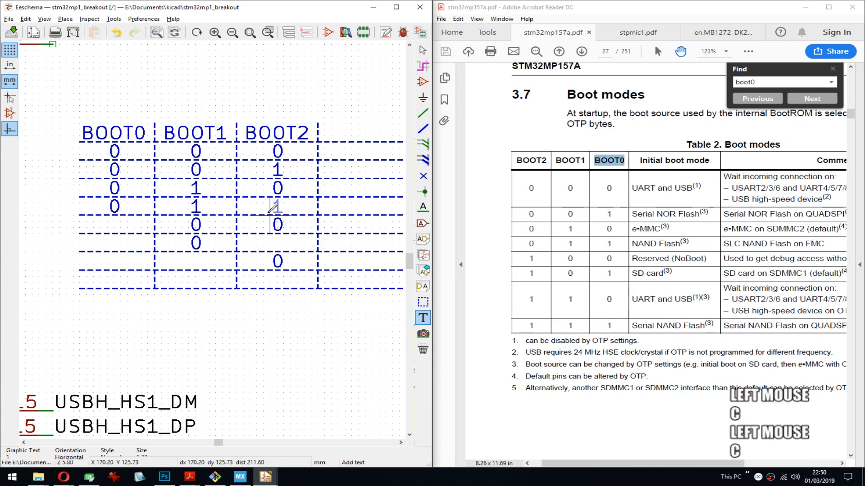
{"action": "left_click", "coordinate": [271, 208]}
- Copy the 1 into the BOOT0 cells of the fifth and sixth rows and the BOOT2 cell of the sixth row
{"action": "key", "text": "c"}
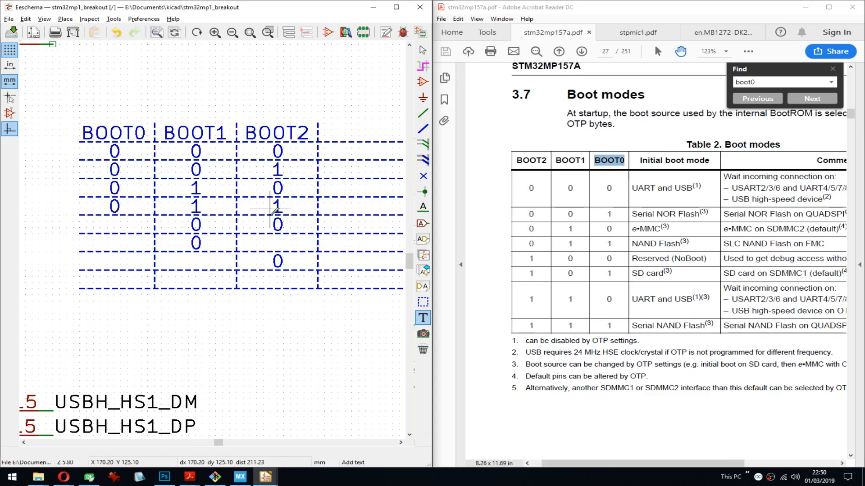
{"action": "left_click", "coordinate": [107, 234]}
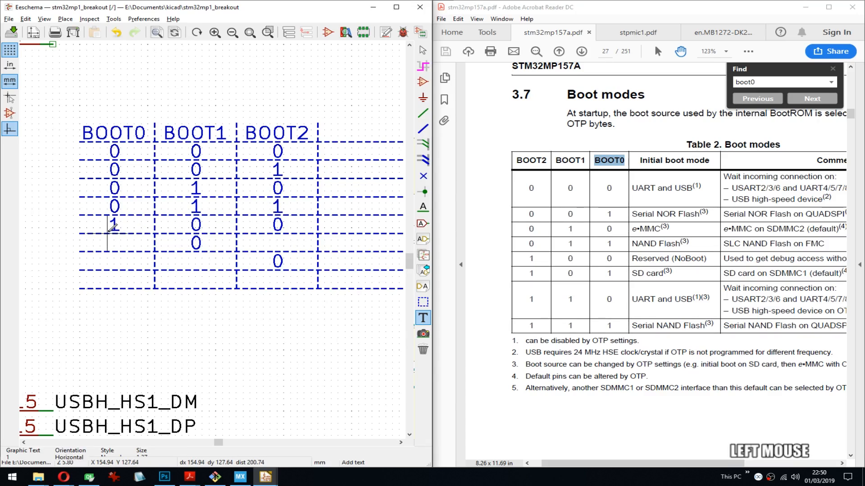
{"action": "key", "text": "c"}
{"action": "left_click", "coordinate": [114, 246]}
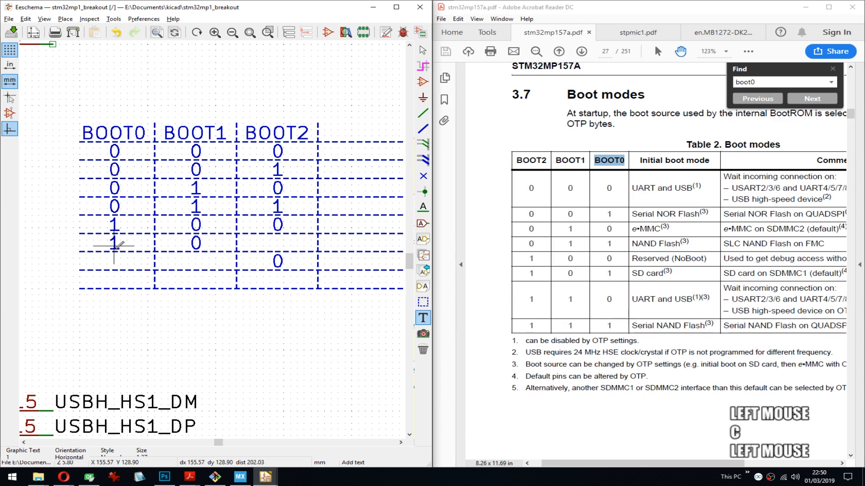
{"action": "key", "text": "c"}
{"action": "left_click", "coordinate": [273, 245]}
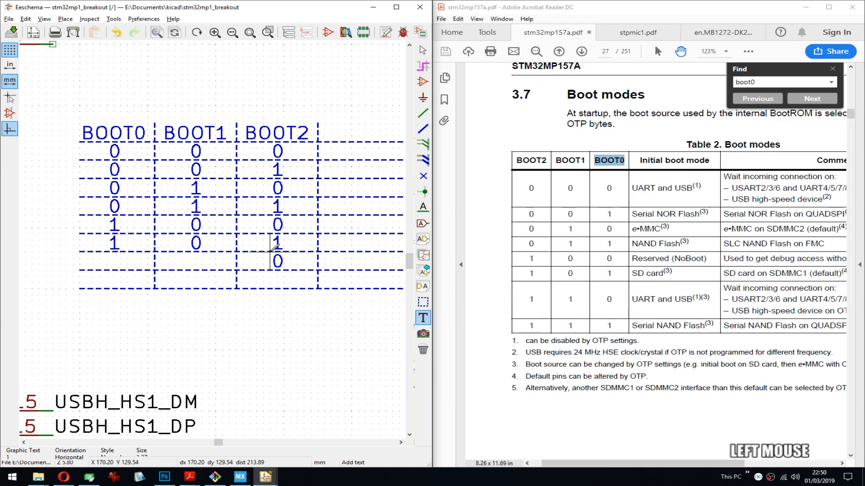
- Copy the 1 into the seventh row's BOOT1 and BOOT0 cells, aligning the BOOT0 entry with those above it
{"action": "key", "text": "c"}
{"action": "left_click", "coordinate": [194, 269]}
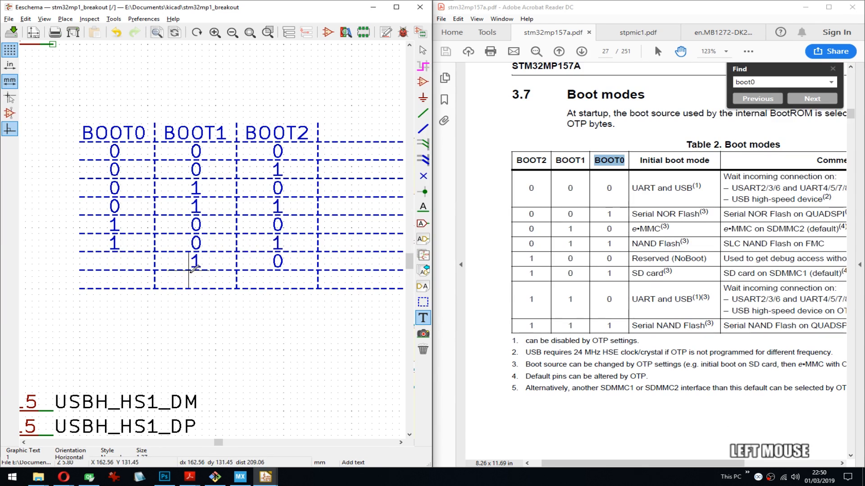
{"action": "key", "text": "c"}
{"action": "left_click", "coordinate": [120, 268]}
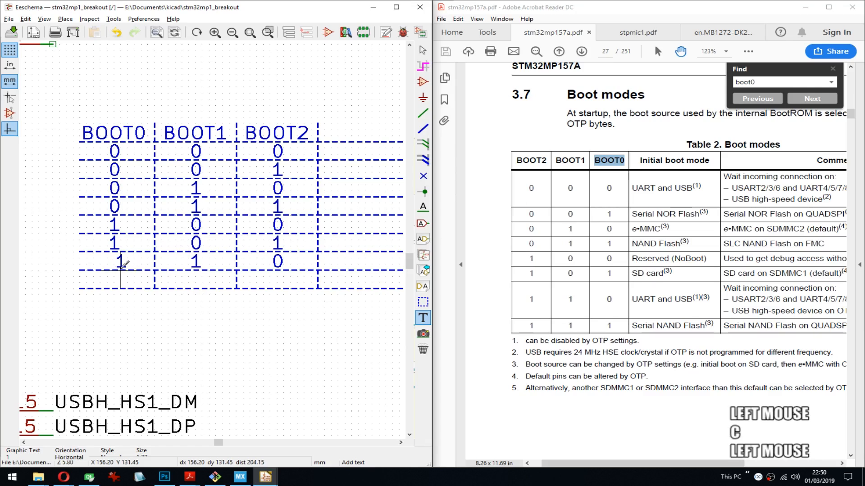
{"action": "key", "text": "m"}
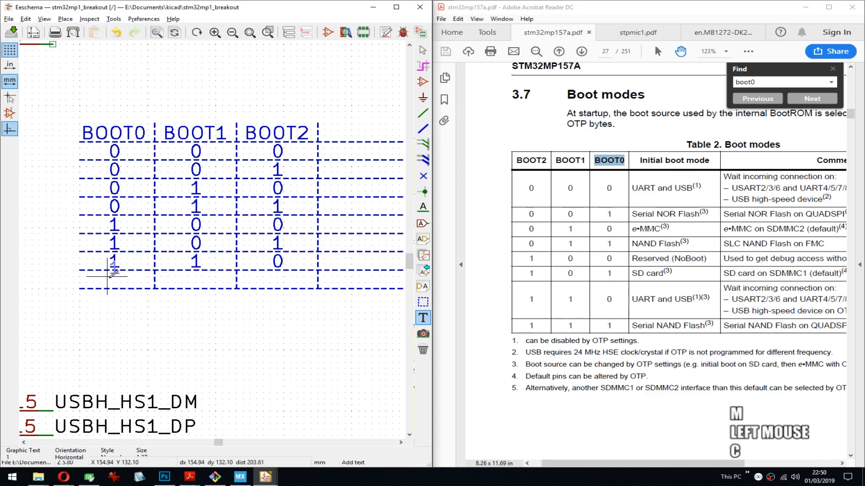
- Copy the 1 into the BOOT0, BOOT1 and BOOT2 cells of the eighth row
{"action": "left_click", "coordinate": [108, 288]}
{"action": "key", "text": "c"}
{"action": "left_click", "coordinate": [189, 287]}
{"action": "key", "text": "c"}
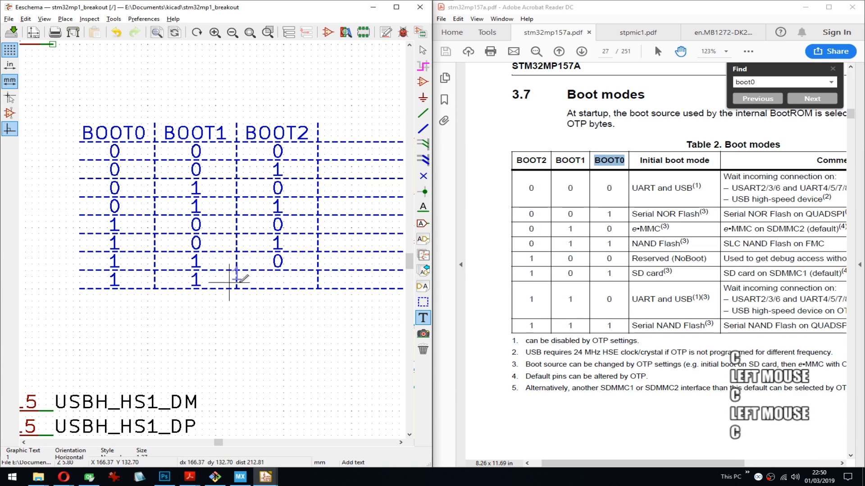
{"action": "left_click", "coordinate": [270, 288]}
- Examine the comments and footnotes of the datasheet's Table 2 Boot modes
{"action": "middle_click_drag", "start_coordinate": [304, 243], "coordinate": [196, 246]}
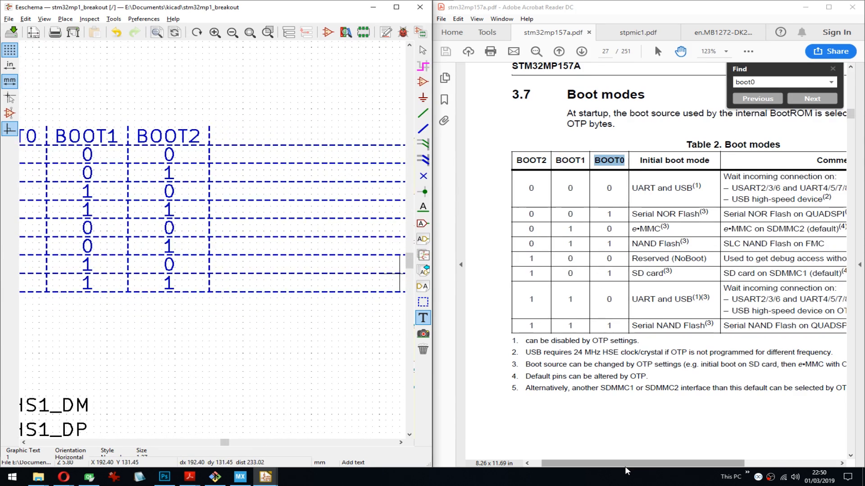
{"action": "left_click_drag", "start_coordinate": [625, 466], "coordinate": [658, 466]}
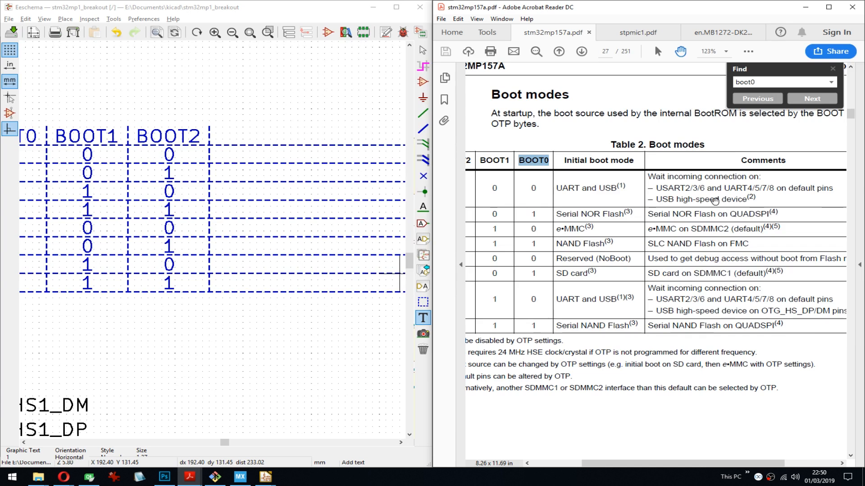
{"action": "mouse_move", "coordinate": [566, 413]}
{"action": "left_mouse_down"}
{"action": "mouse_move", "coordinate": [608, 413]}
{"action": "mouse_move", "coordinate": [570, 414]}
{"action": "left_mouse_up"}
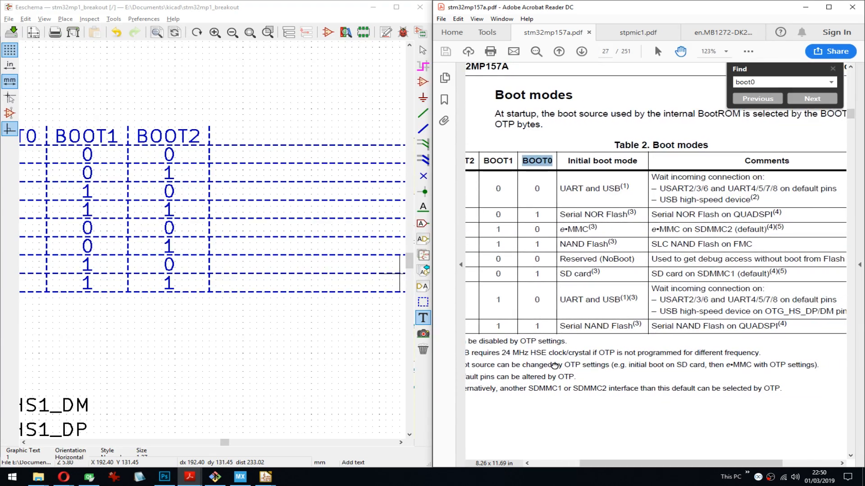
{"action": "left_click_drag", "start_coordinate": [555, 366], "coordinate": [584, 366]}
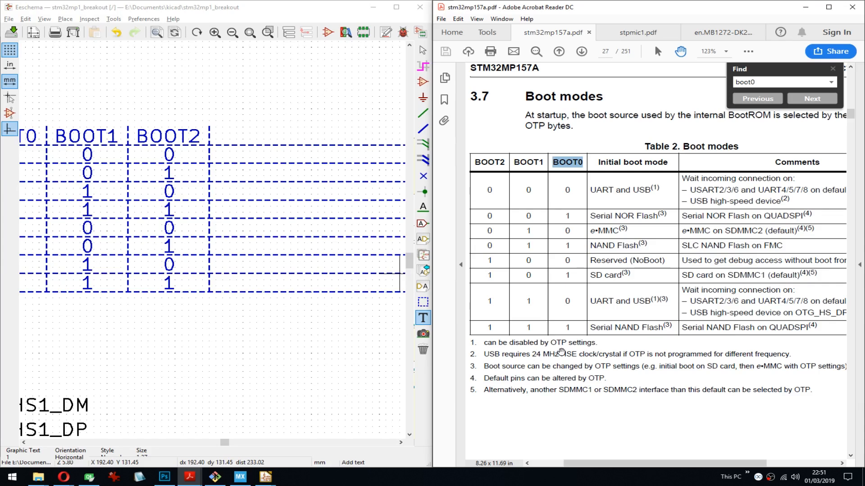
- Set the schematic grid to 1.27 mm and save the schematic
{"action": "middle_click_drag", "start_coordinate": [229, 287], "coordinate": [249, 284]}
{"action": "right_click", "coordinate": [253, 306]}
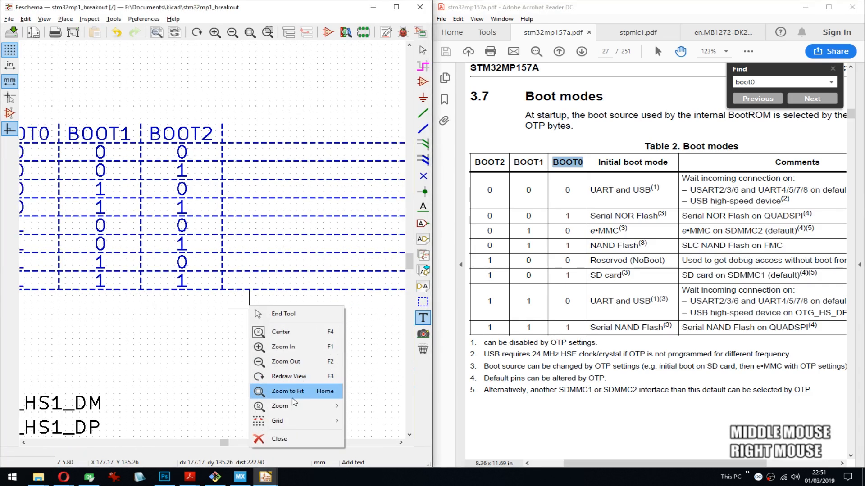
{"action": "left_click", "coordinate": [298, 421]}
{"action": "left_click", "coordinate": [391, 439]}
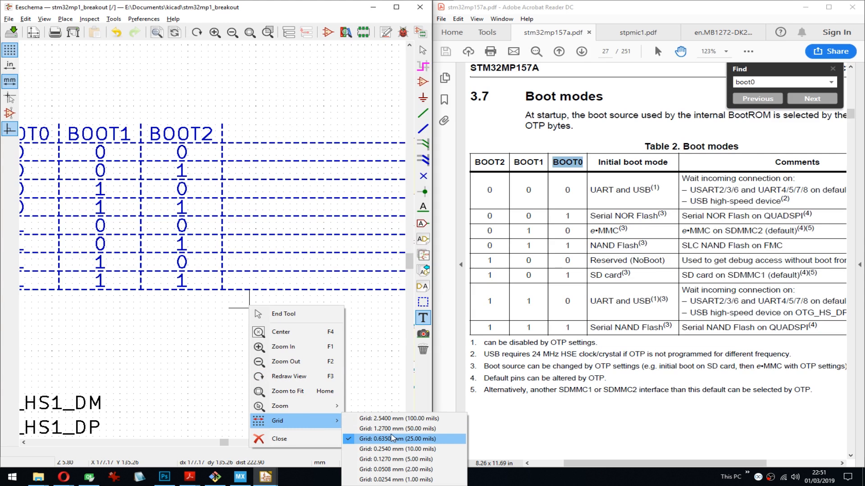
{"action": "scroll", "coordinate": [215, 243], "scroll_direction": "down", "scroll_amount": 1}
{"action": "scroll", "coordinate": [178, 250], "scroll_direction": "down", "scroll_amount": 1}
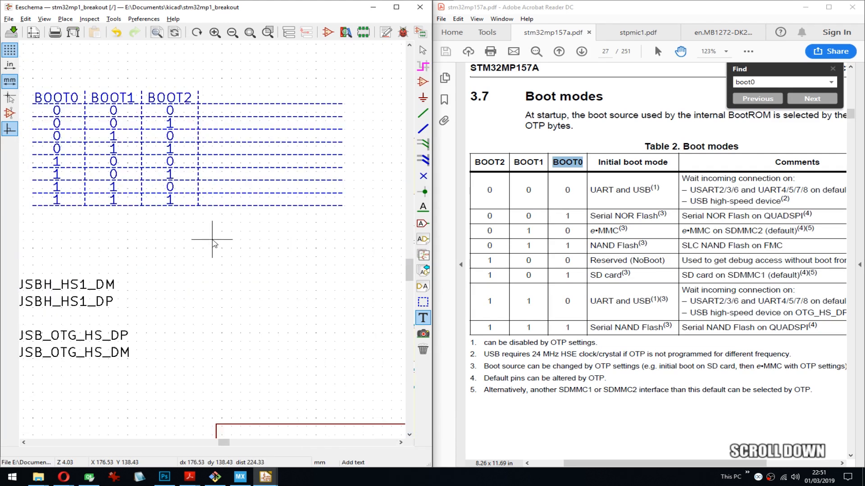
{"action": "scroll", "coordinate": [212, 242], "scroll_direction": "down", "scroll_amount": 2, "text": "ctrl"}
{"action": "scroll", "coordinate": [147, 249], "scroll_direction": "down", "scroll_amount": 3, "text": "alt"}
{"action": "middle_click", "coordinate": [212, 243]}
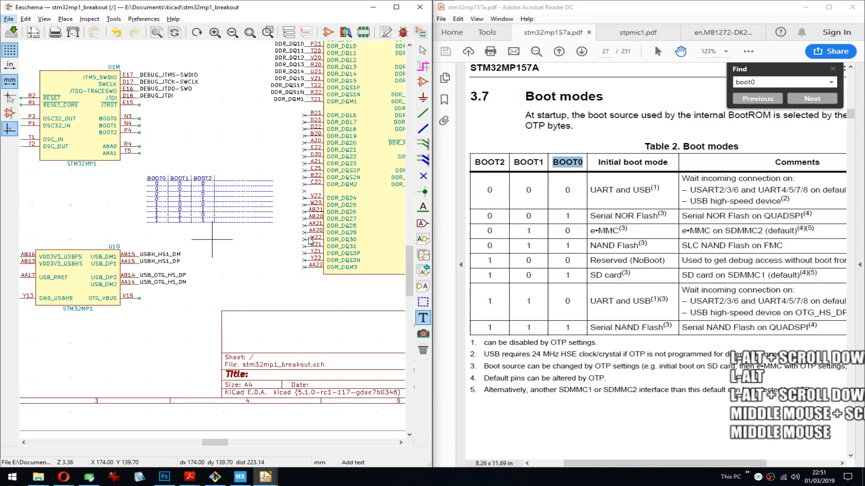
{"action": "left_click", "coordinate": [284, 4]}
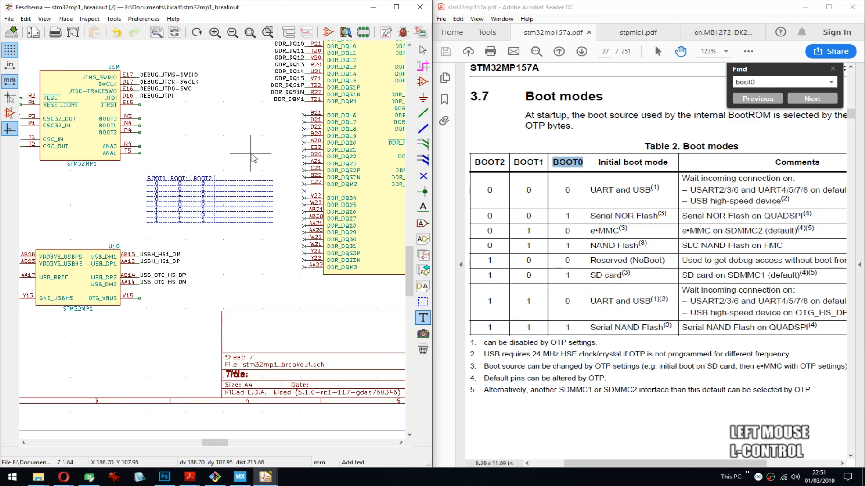
{"action": "key", "text": "ctrl+s"}
- Place the graphic text "Use 24MHz!" below the RCC_OSC_OUT label of the STM32MP1 and save the schematic
{"action": "middle_click_drag", "start_coordinate": [185, 163], "coordinate": [277, 189]}
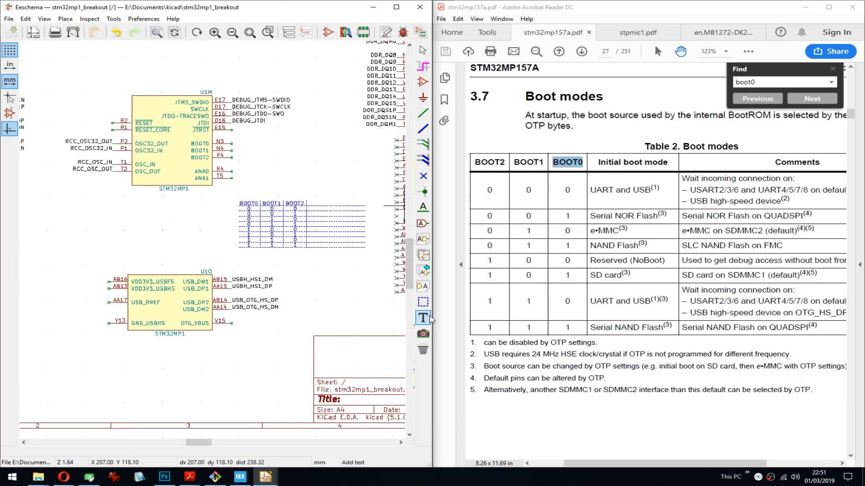
{"action": "middle_click_drag", "start_coordinate": [156, 323], "coordinate": [214, 302]}
{"action": "middle_click_drag", "start_coordinate": [203, 192], "coordinate": [270, 232]}
{"action": "middle_click_drag", "start_coordinate": [231, 198], "coordinate": [214, 241]}
{"action": "scroll", "coordinate": [214, 241], "scroll_direction": "up", "scroll_amount": 4}
{"action": "left_click", "coordinate": [144, 254]}
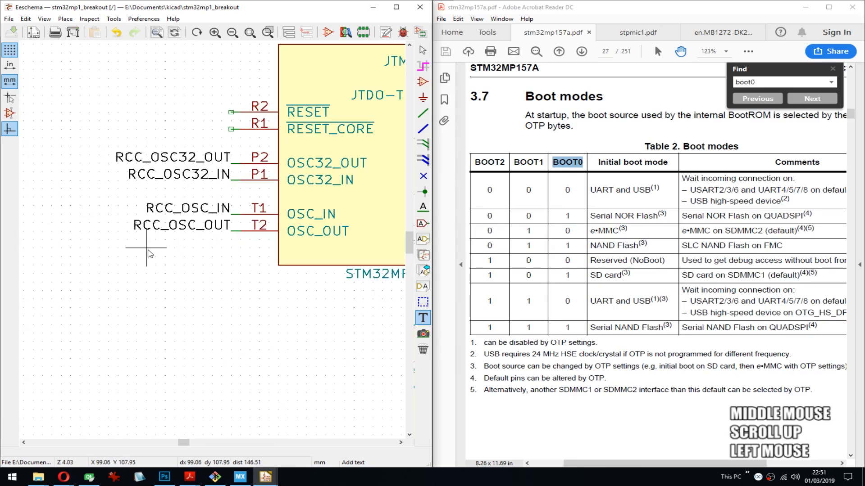
{"action": "type", "text": "Use 24MH"}
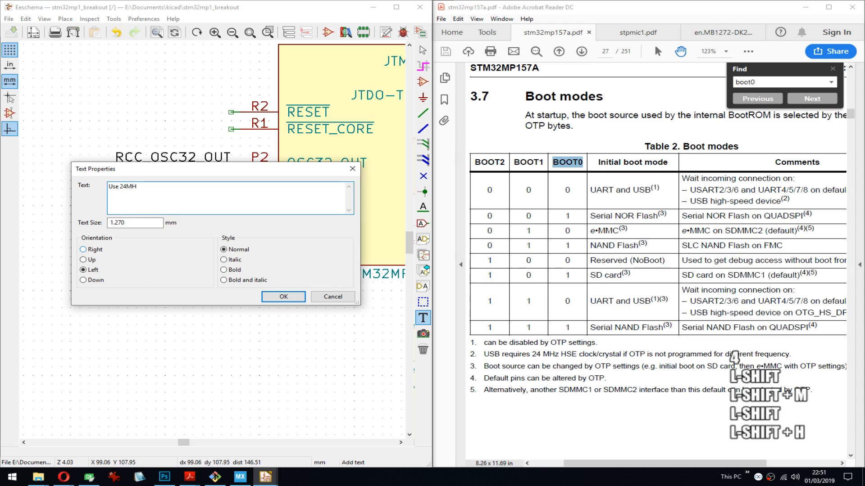
{"action": "type", "text": "z"}
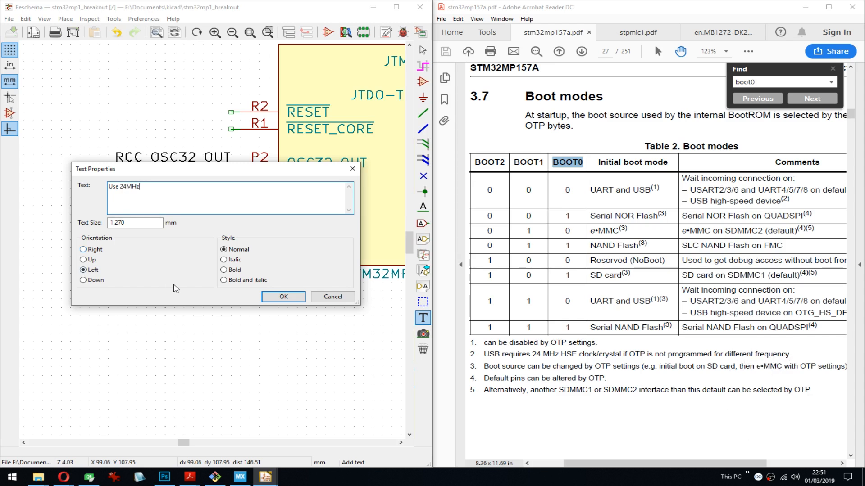
{"action": "type", "text": " c"}
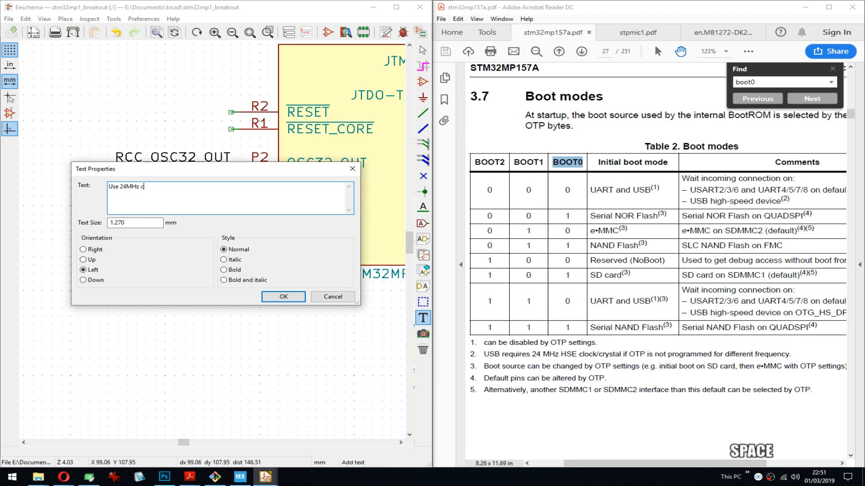
{"action": "type", "text": "ause"}
{"action": "key", "text": "BackSpace"}
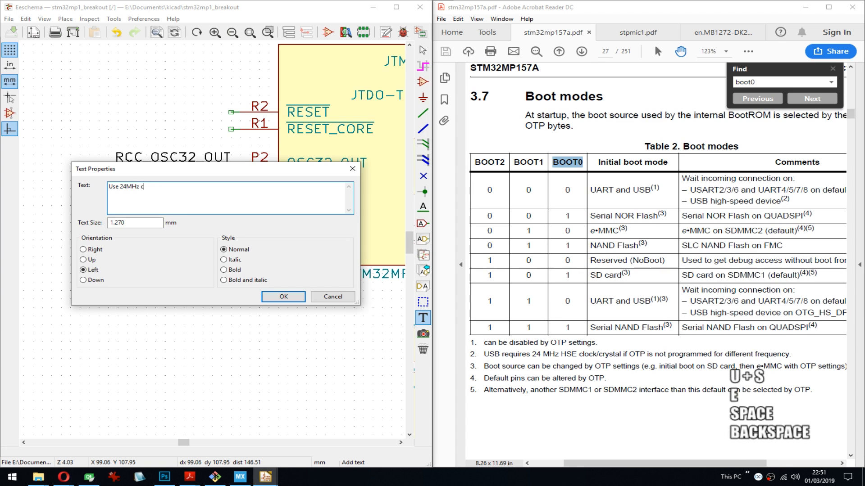
{"action": "key", "text": "BackSpace"}
{"action": "key", "text": "BackSpace"}
{"action": "type", "text": "!"}
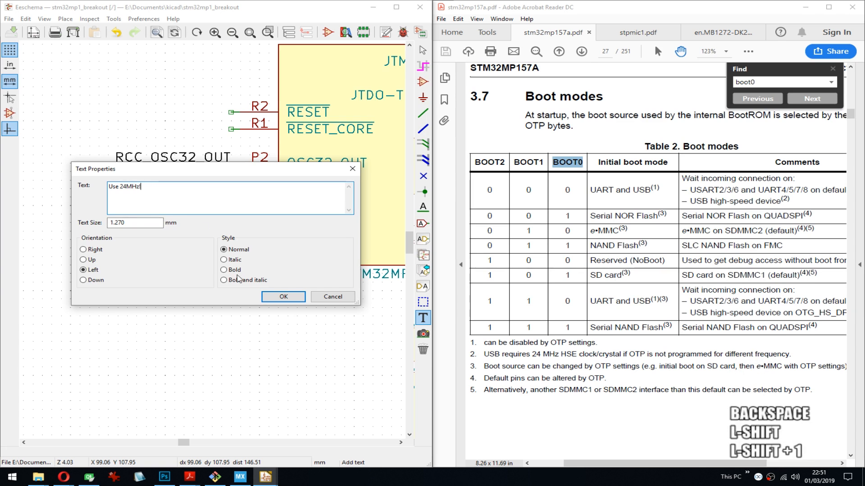
{"action": "left_click", "coordinate": [283, 297]}
{"action": "left_click", "coordinate": [154, 249]}
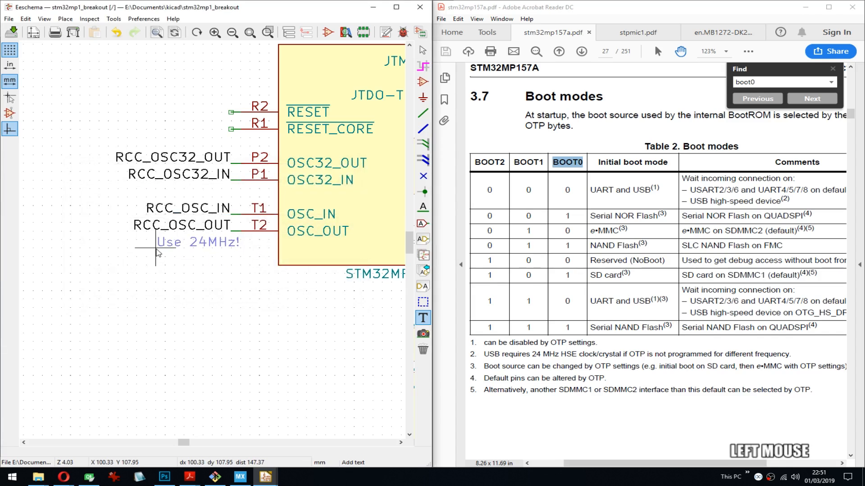
{"action": "middle_click_drag", "start_coordinate": [326, 291], "coordinate": [100, 278]}
{"action": "key", "text": "ctrl+s"}
- Place the graphic text "UART 4/5/7/8 & USB HS" in the description cell of the boot table's first row
{"action": "middle_click_drag", "start_coordinate": [349, 310], "coordinate": [221, 283]}
{"action": "middle_click_drag", "start_coordinate": [356, 309], "coordinate": [143, 256]}
{"action": "right_click", "coordinate": [212, 350]}
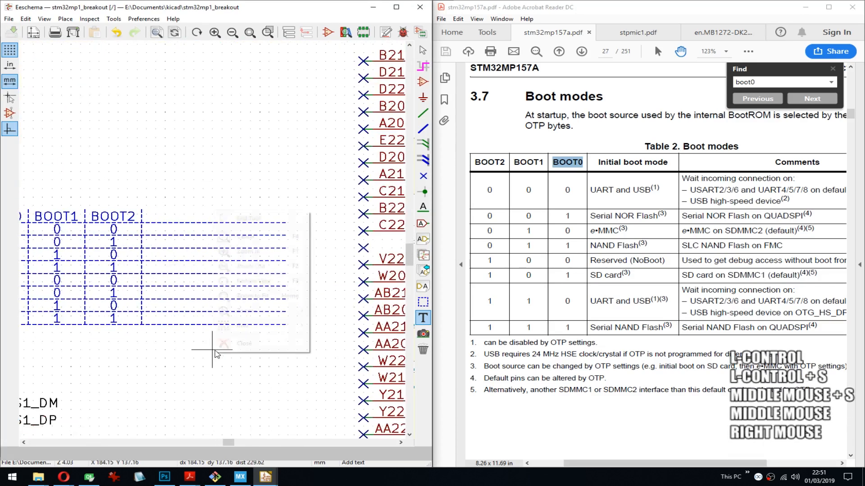
{"action": "left_click", "coordinate": [253, 326]}
{"action": "left_click", "coordinate": [346, 344]}
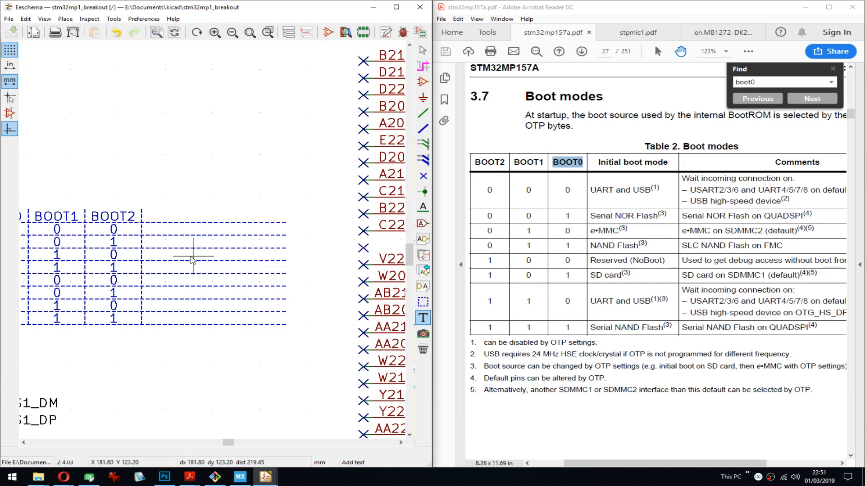
{"action": "left_click", "coordinate": [148, 239]}
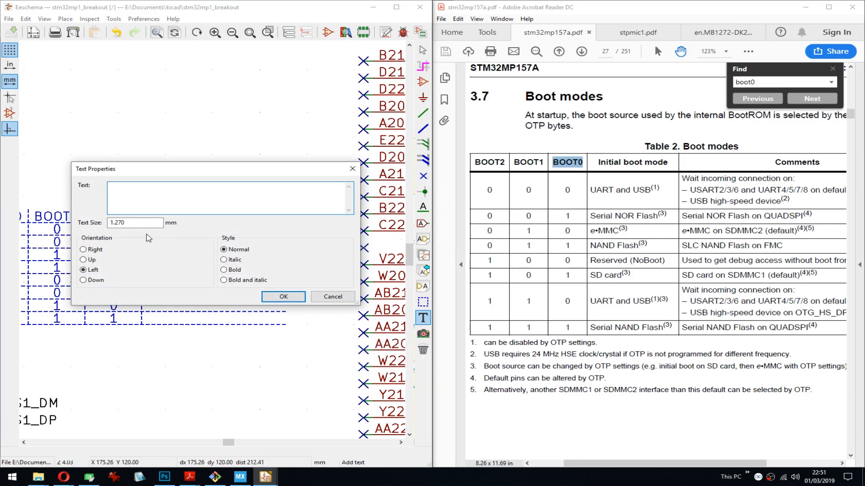
{"action": "type", "text": "UART"}
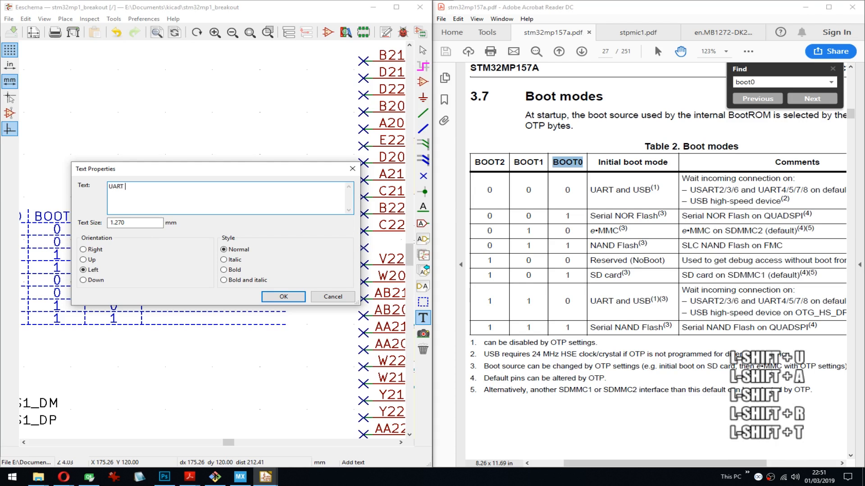
{"action": "type", "text": " 4/5/7"}
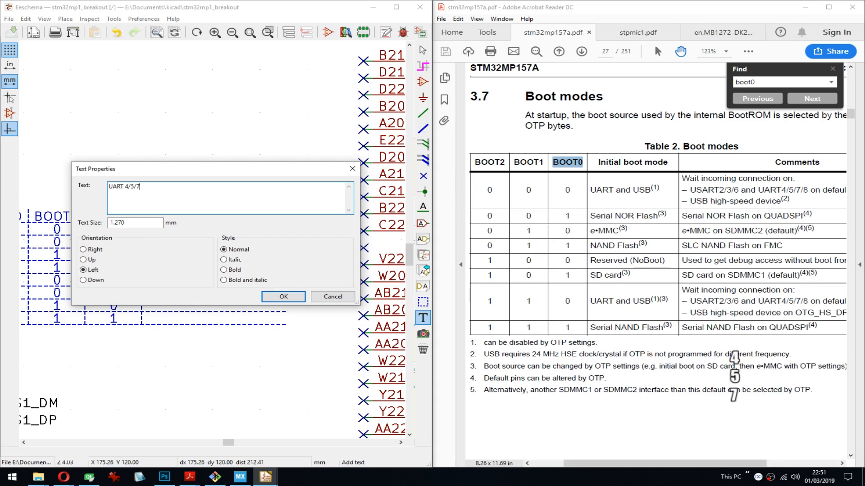
{"action": "type", "text": "/8 & "}
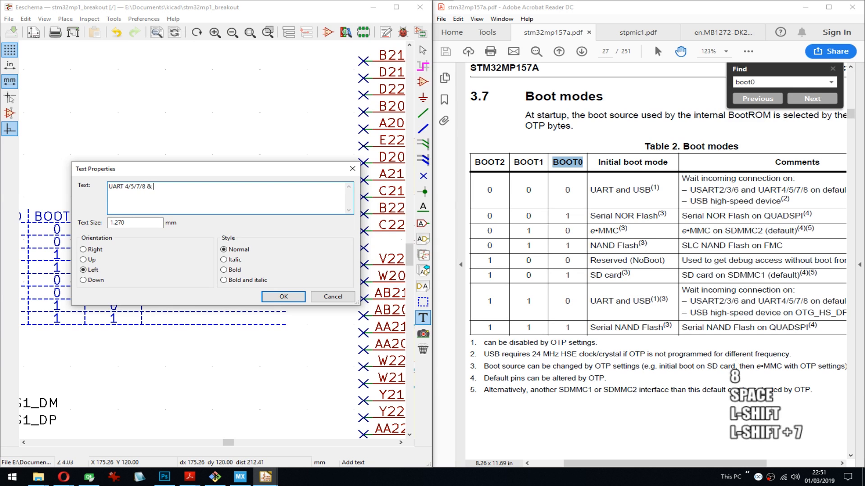
{"action": "type", "text": "USB HS"}
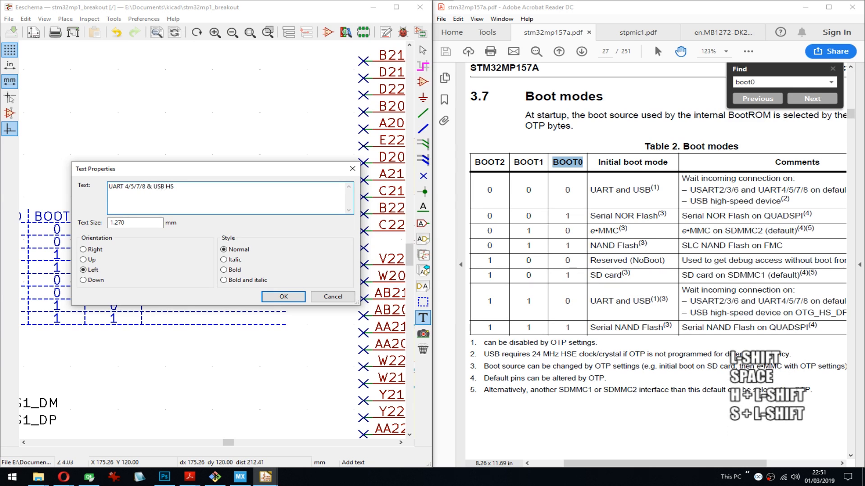
{"action": "left_click", "coordinate": [283, 297]}
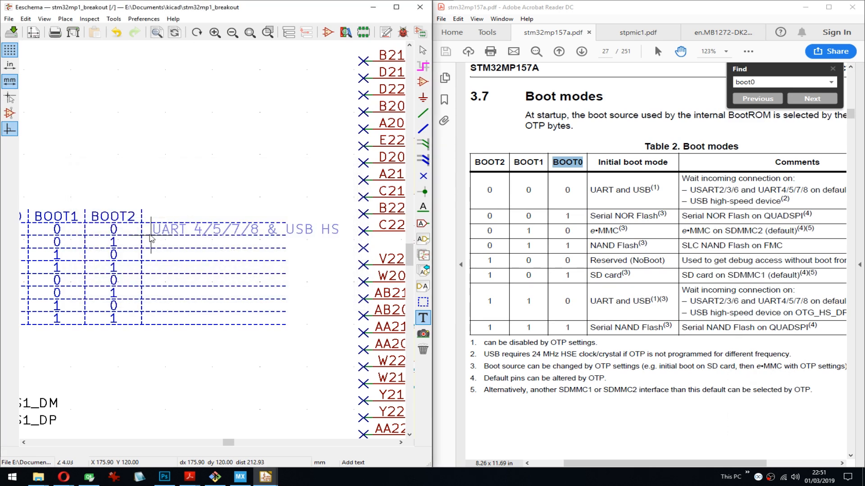
{"action": "left_click", "coordinate": [146, 235]}
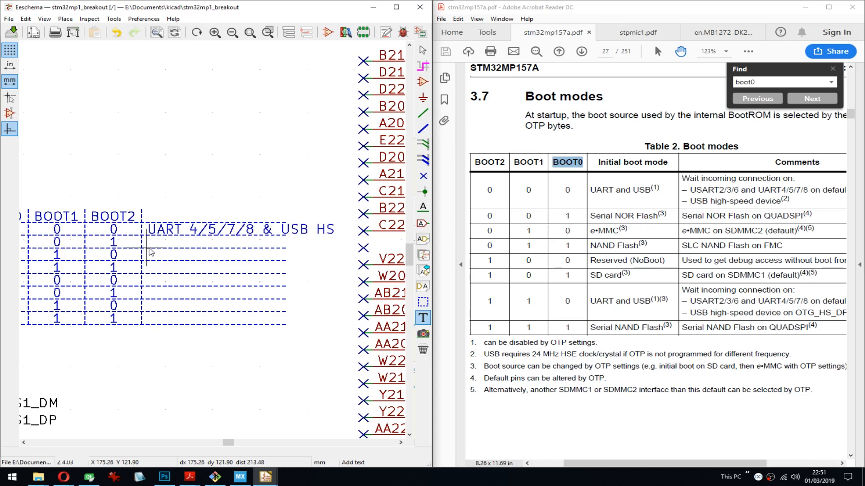
- Place the graphic text "QUADSPI NOR Flash" in the description cell of the boot table's second row
{"action": "left_click", "coordinate": [151, 251]}
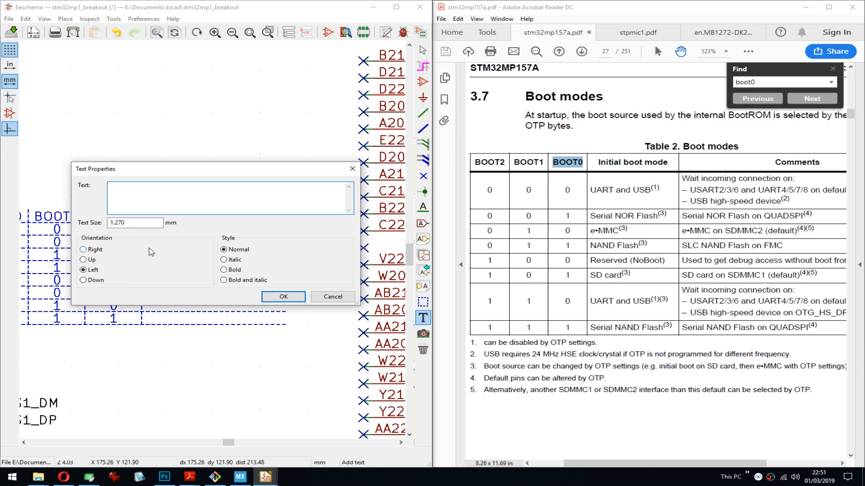
{"action": "type", "text": "NOR FL"}
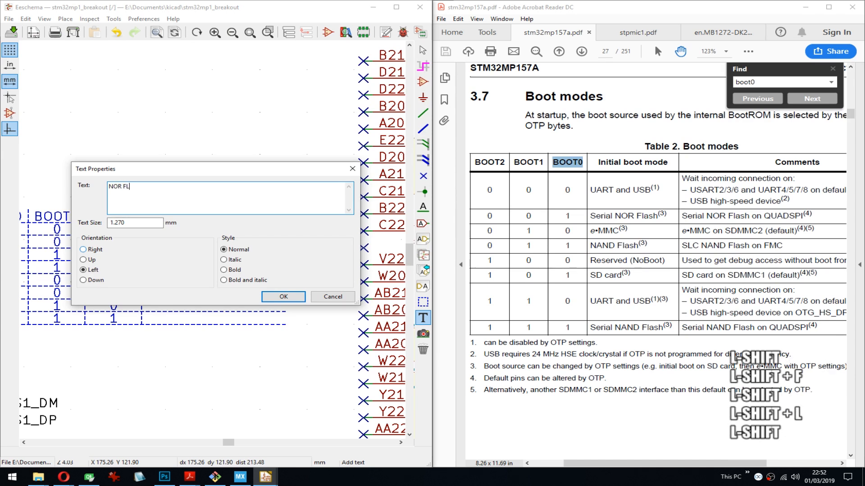
{"action": "key", "text": "BackSpace"}
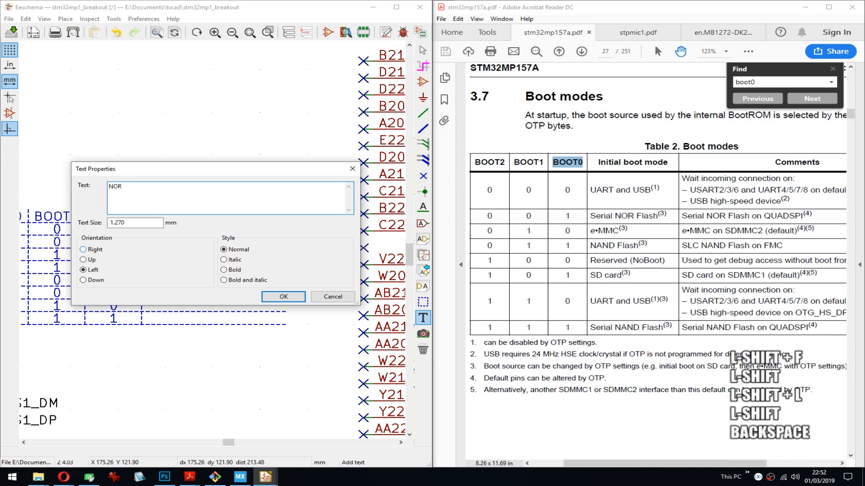
{"action": "key", "text": "BackSpace"}
{"action": "key", "text": "BackSpace"}
{"action": "key", "text": "BackSpace"}
{"action": "key", "text": "BackSpace"}
{"action": "type", "text": "QUADSPI"}
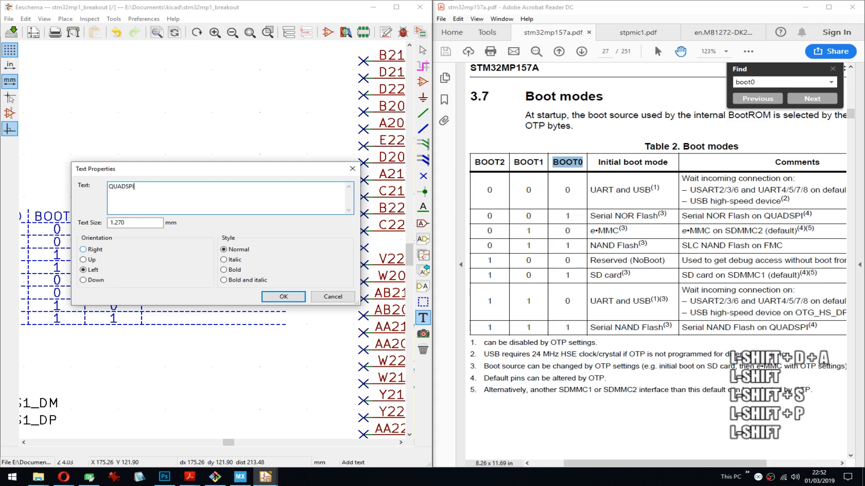
{"action": "type", "text": " NOR Flash"}
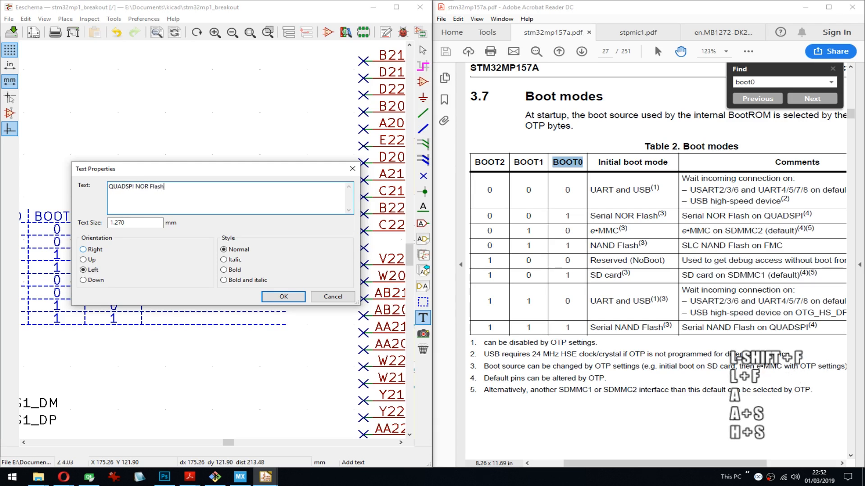
{"action": "key", "text": "Return"}
{"action": "key", "text": "BackSpace"}
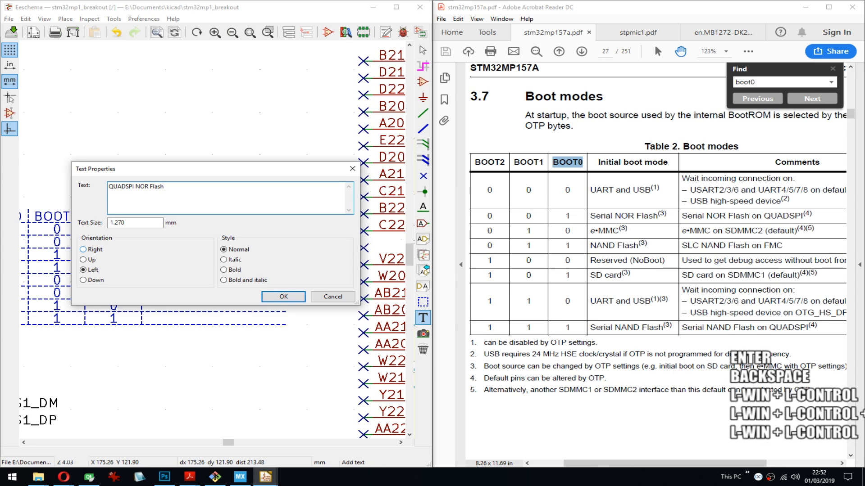
{"action": "key", "text": "ctrl+Return"}
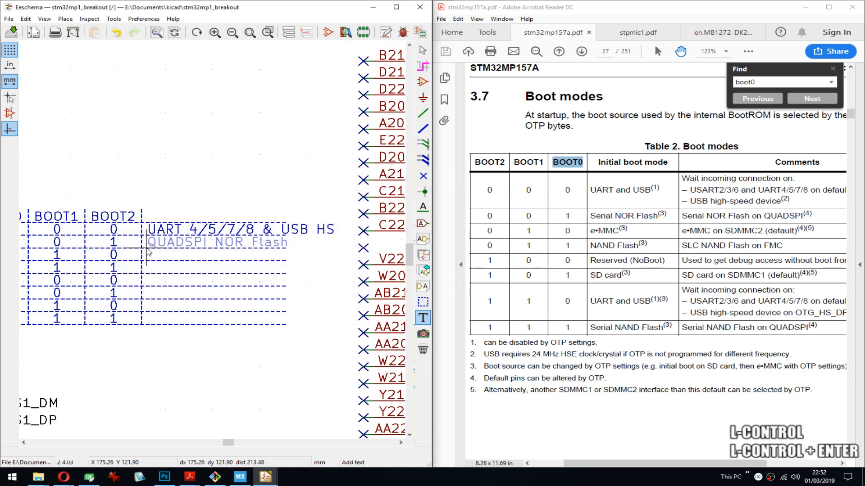
{"action": "left_click", "coordinate": [149, 254]}
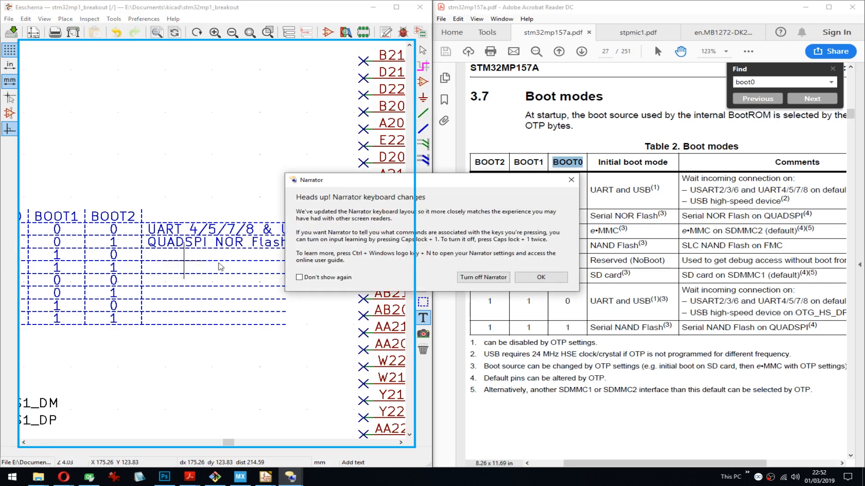
- Dismiss the Narrator notice and QuickStart guide, and exit Narrator
{"action": "left_click", "coordinate": [541, 277]}
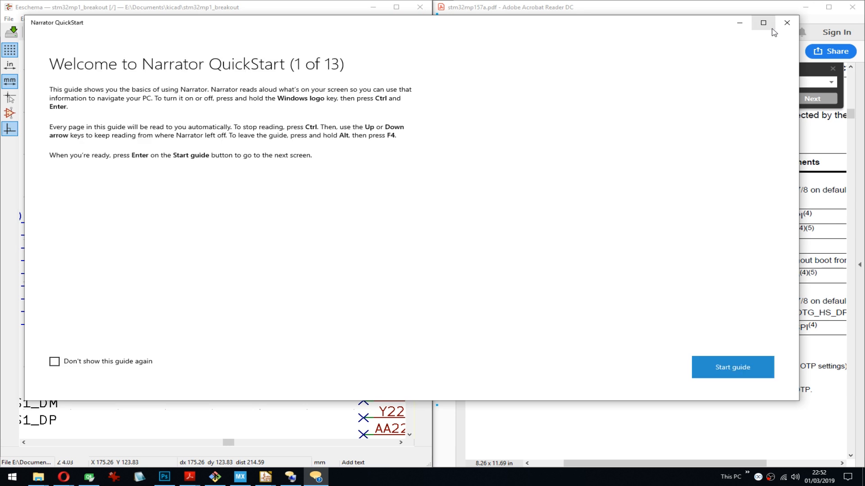
{"action": "left_click", "coordinate": [787, 23]}
{"action": "key", "text": "Escape"}
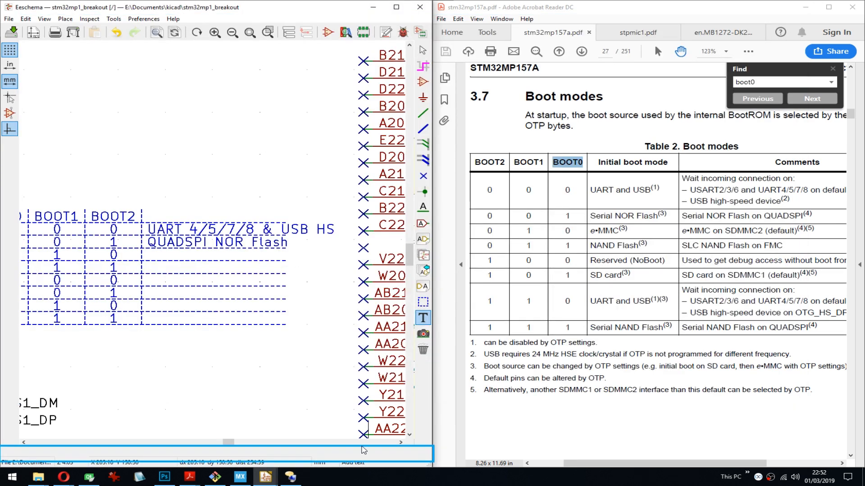
{"action": "left_click", "coordinate": [291, 477]}
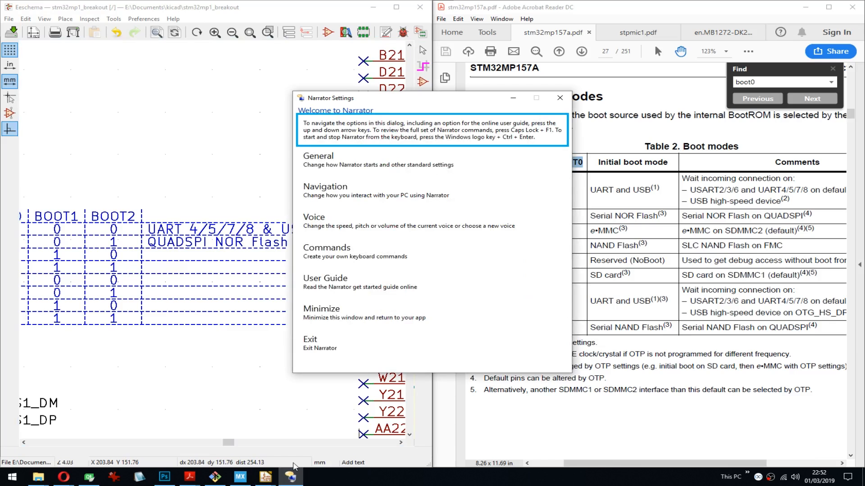
{"action": "left_click", "coordinate": [333, 317]}
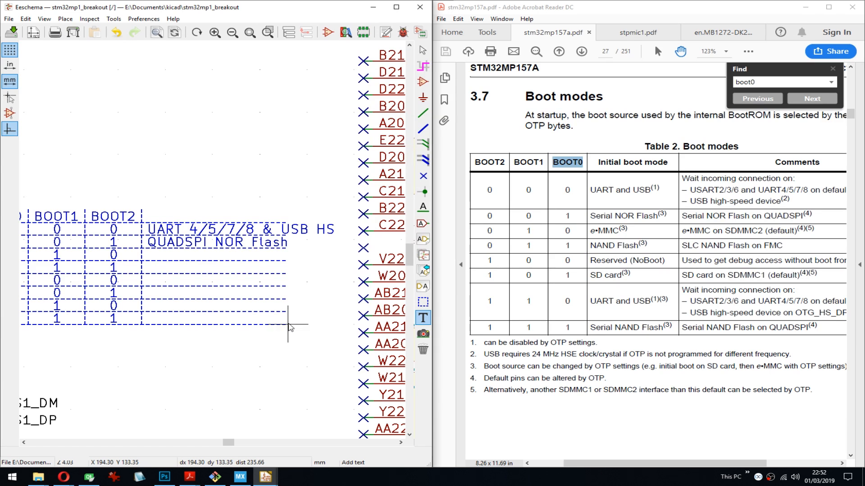
- Place the graphic text "SDMMC2 eMMC (default)" in the description cell of the boot table's third row
{"action": "middle_click_drag", "start_coordinate": [241, 315], "coordinate": [251, 290]}
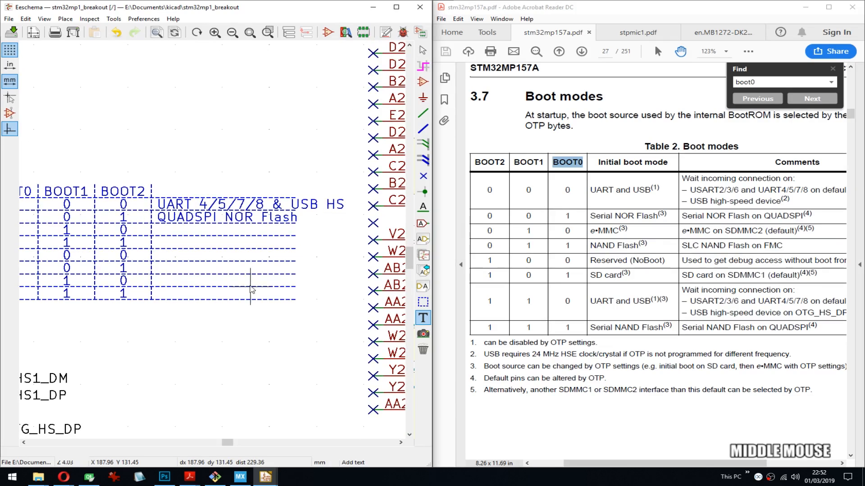
{"action": "left_click", "coordinate": [157, 239]}
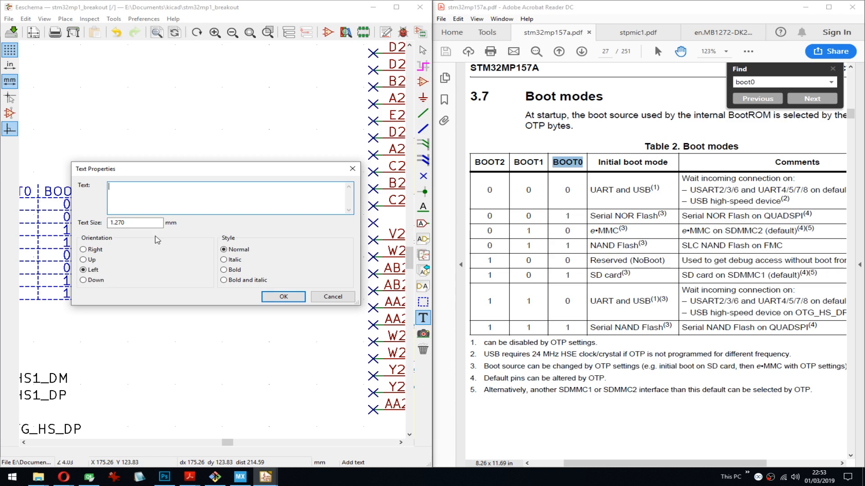
{"action": "left_click_drag", "start_coordinate": [167, 175], "coordinate": [174, 277]}
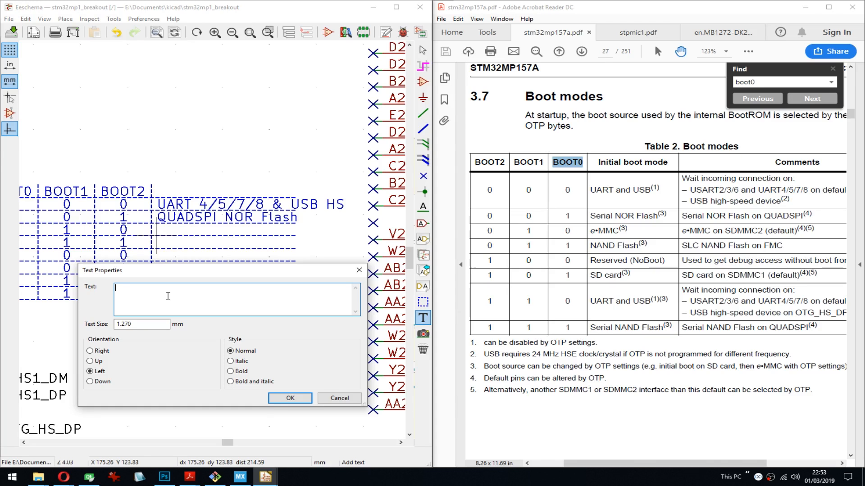
{"action": "type", "text": "MMC"}
{"action": "key", "text": "BackSpace"}
{"action": "key", "text": "BackSpace"}
{"action": "key", "text": "BackSpace"}
{"action": "key", "text": "BackSpace"}
{"action": "key", "text": "BackSpace"}
{"action": "type", "text": "SD"}
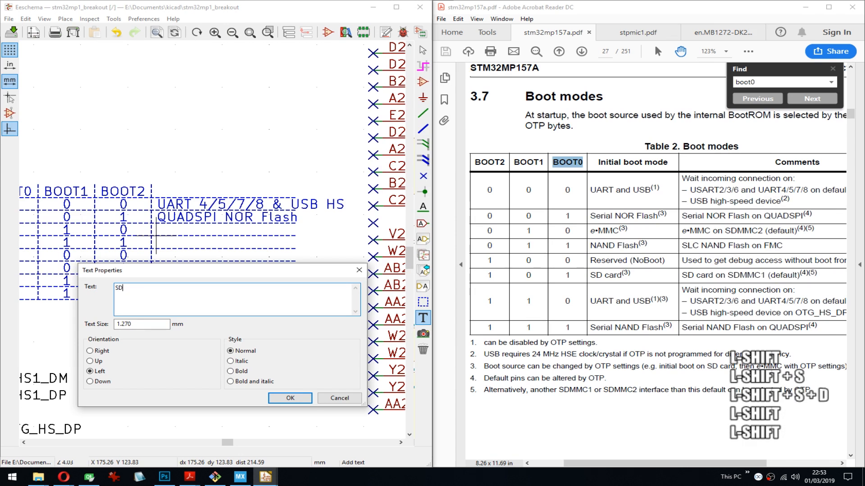
{"action": "type", "text": "MMC2 eMM"}
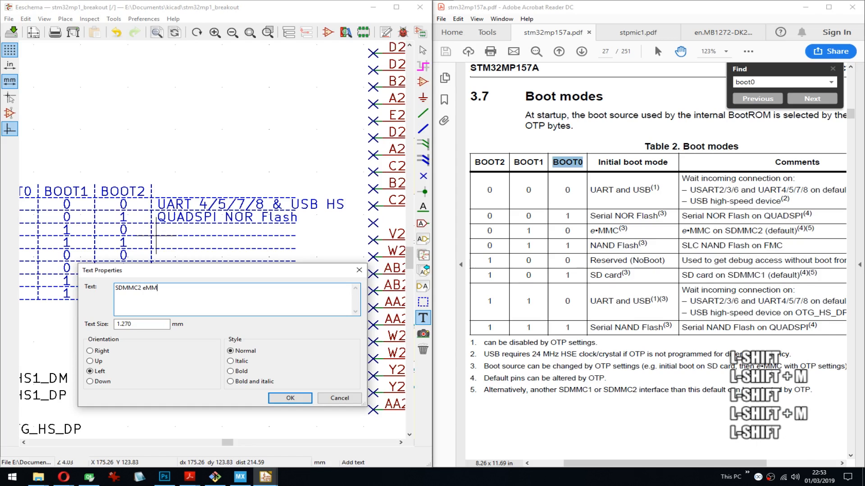
{"action": "type", "text": "C (default)"}
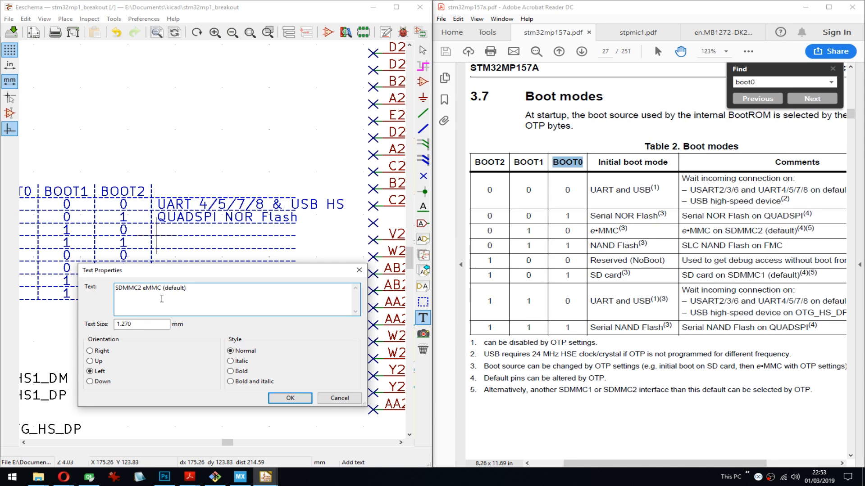
{"action": "left_click", "coordinate": [290, 398]}
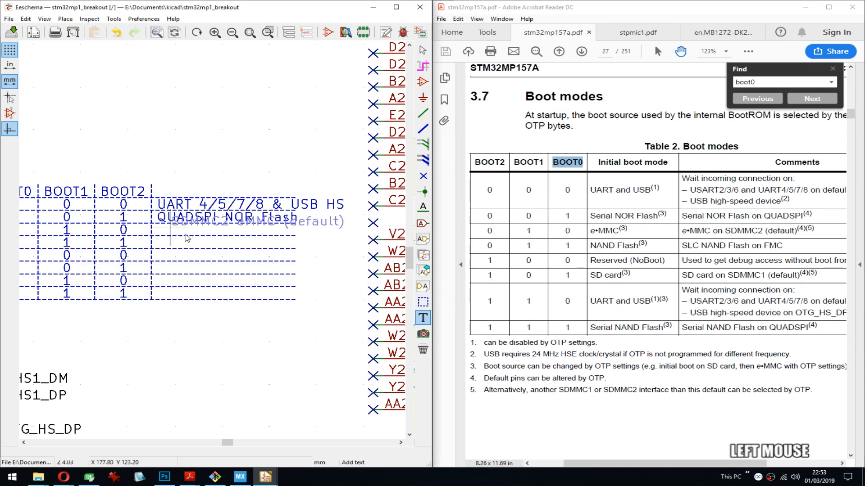
{"action": "left_click", "coordinate": [157, 238]}
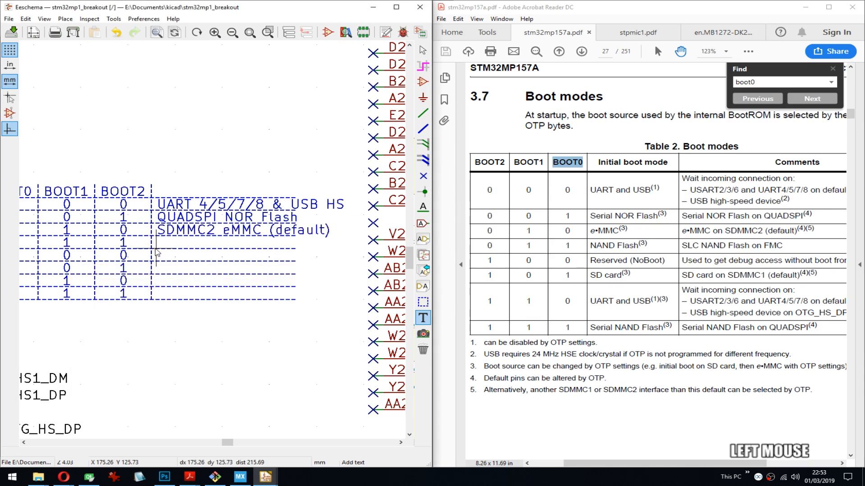
- Switch to STM32CubeMX, search the pinout for the sdmmc2 pins, and return to the schematic in Eeschema
{"action": "mouse_move", "coordinate": [239, 481]}
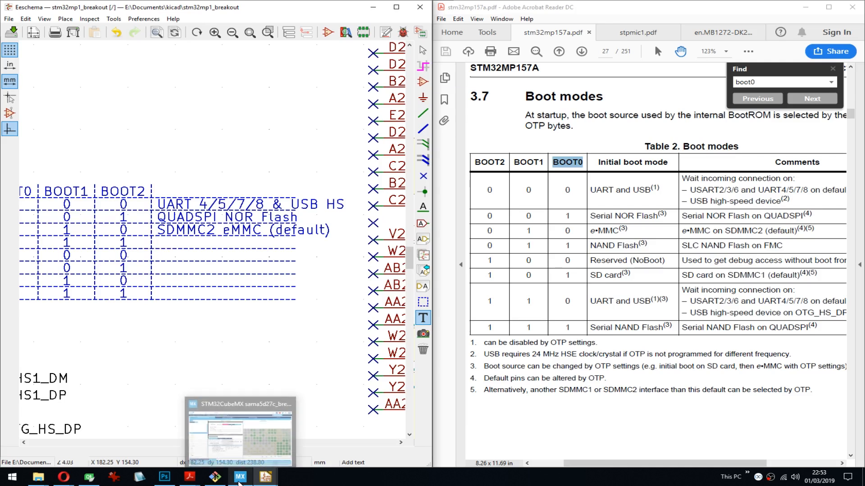
{"action": "left_click", "coordinate": [261, 439]}
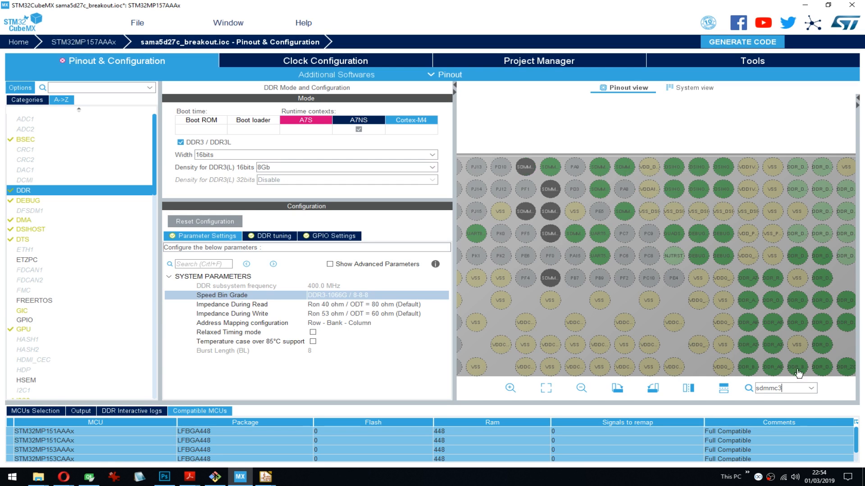
{"action": "key", "text": "BackSpace"}
{"action": "type", "text": "2"}
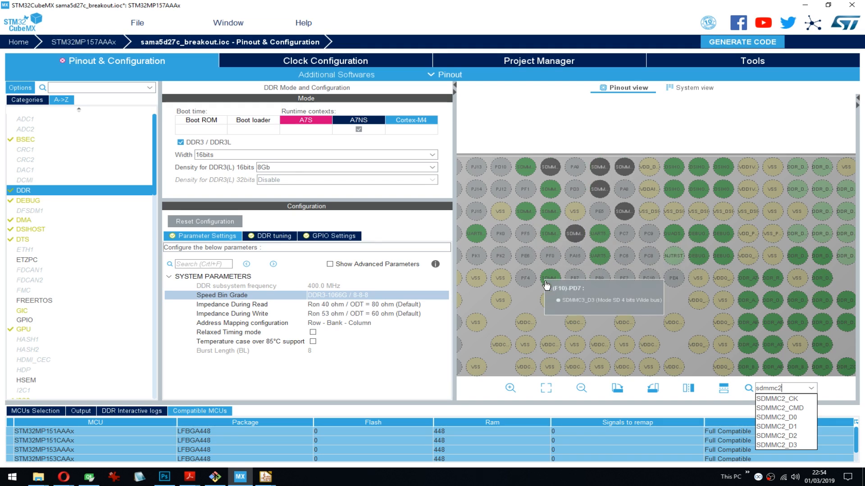
{"action": "key", "text": "BackSpace"}
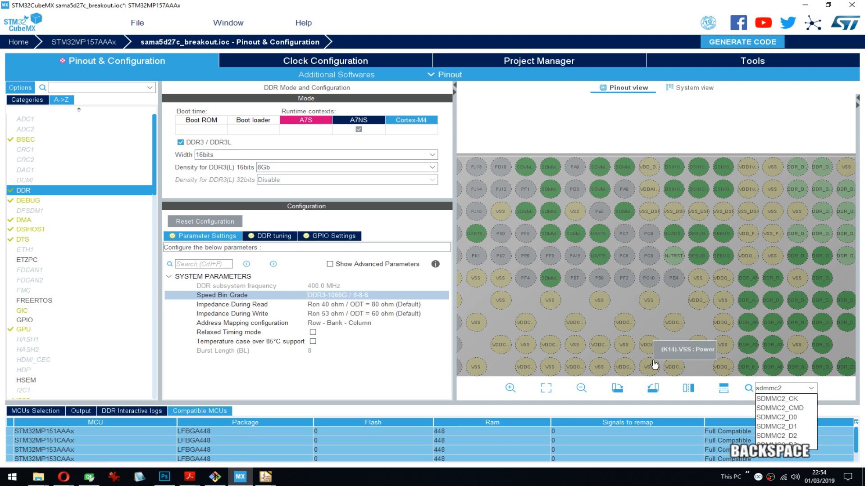
{"action": "left_click", "coordinate": [798, 7]}
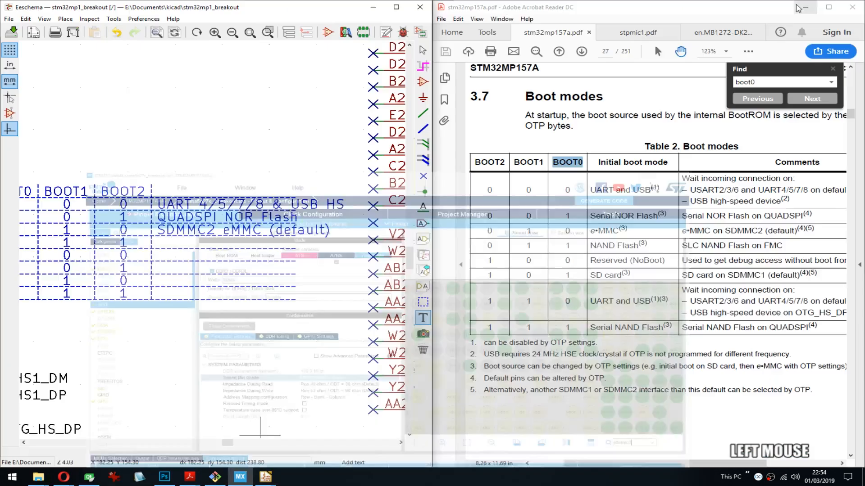
{"action": "middle_click_drag", "start_coordinate": [137, 148], "coordinate": [210, 234]}
{"action": "scroll", "coordinate": [211, 237], "scroll_direction": "down", "scroll_amount": 3}
{"action": "middle_click_drag", "start_coordinate": [121, 133], "coordinate": [261, 236]}
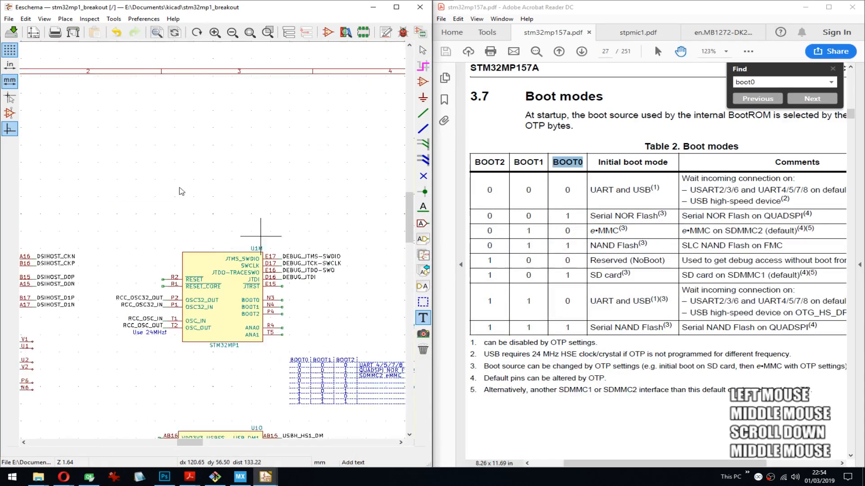
- Start a graphic text in the empty area above the DSI and power symbols with the first line "SDMMC3 -> SDIO"
{"action": "middle_click_drag", "start_coordinate": [167, 182], "coordinate": [228, 216]}
{"action": "scroll", "coordinate": [213, 245], "scroll_direction": "down", "scroll_amount": 3}
{"action": "middle_click_drag", "start_coordinate": [229, 250], "coordinate": [292, 199]}
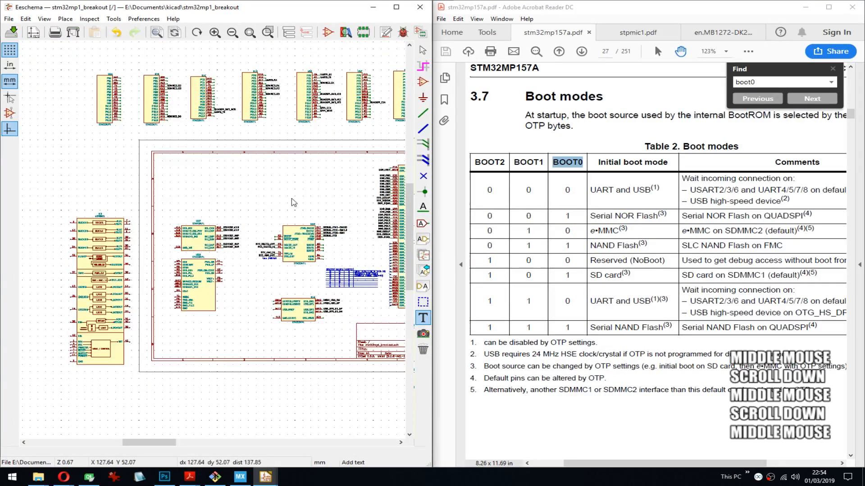
{"action": "scroll", "coordinate": [293, 203], "scroll_direction": "up", "scroll_amount": 3}
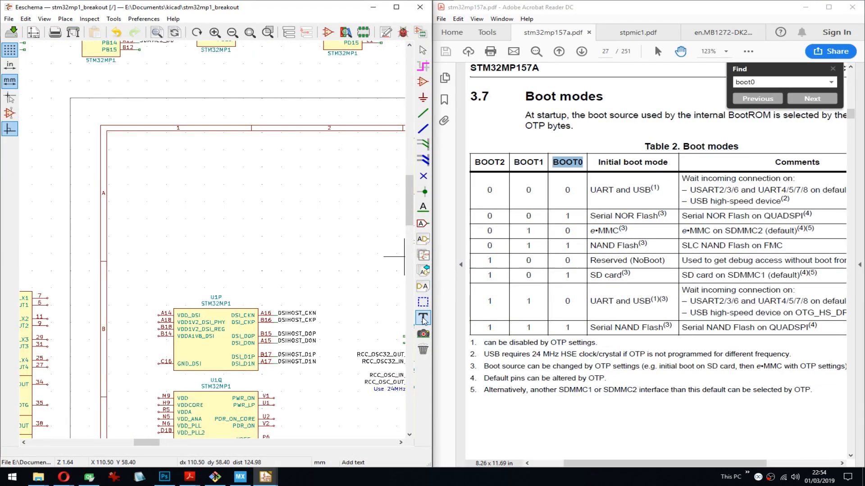
{"action": "left_click", "coordinate": [218, 210]}
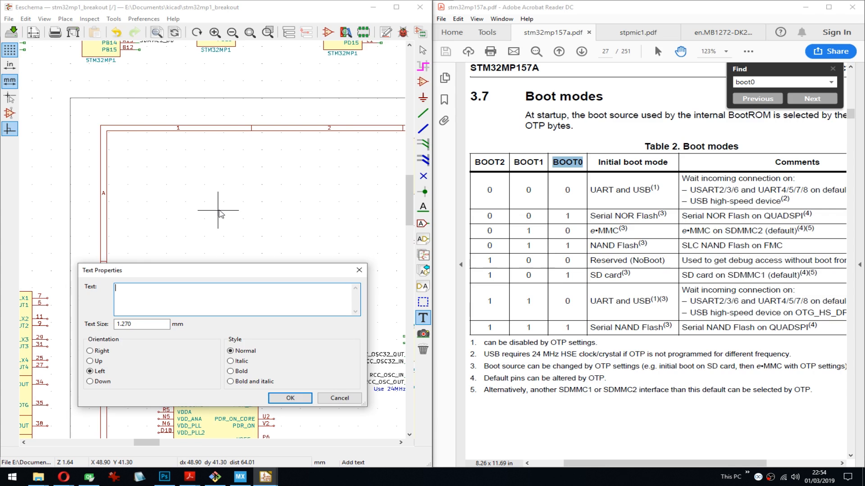
{"action": "type", "text": "SDMMC"}
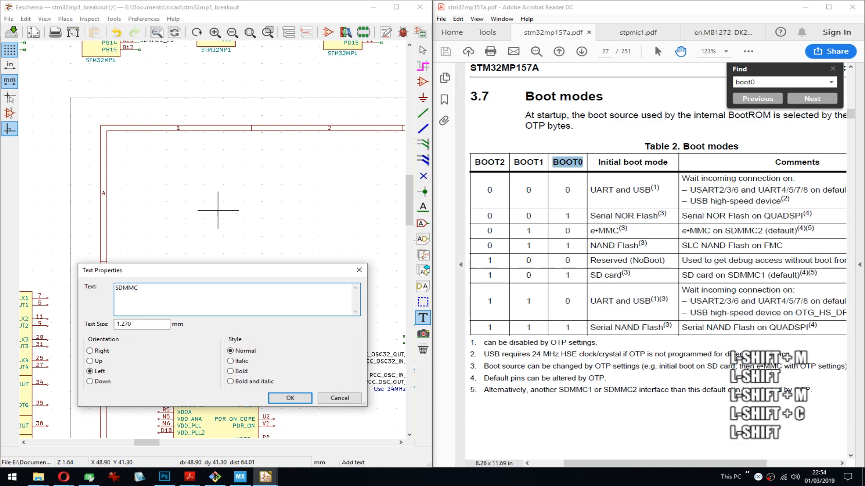
{"action": "type", "text": "3 -> W"}
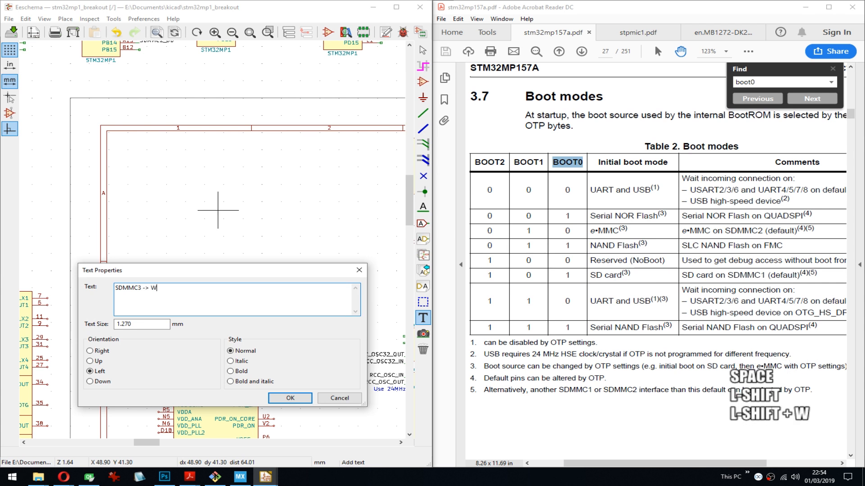
{"action": "key", "text": "BackSpace"}
{"action": "type", "text": "SDIO"}
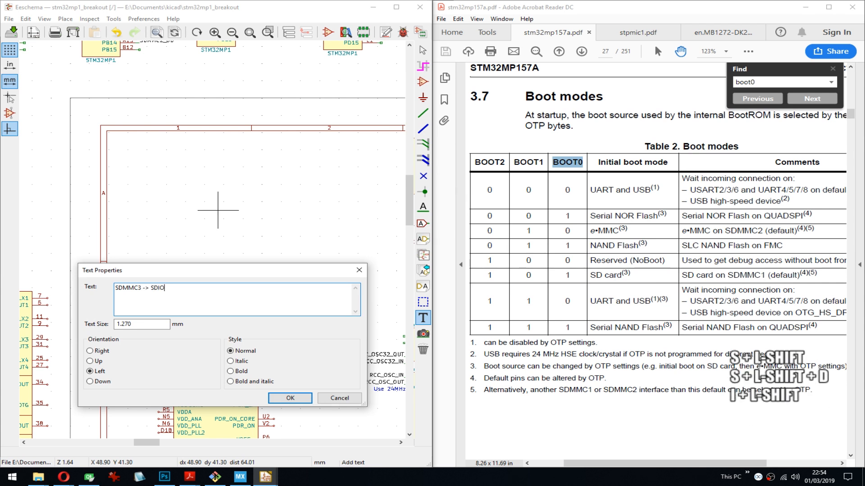
{"action": "key", "text": "Return"}
- Add the second line "SDMMC2 -> microSD" to the note and place it in the empty area above and between U1P and U1M
{"action": "type", "text": "SDMMC2 -> SD"}
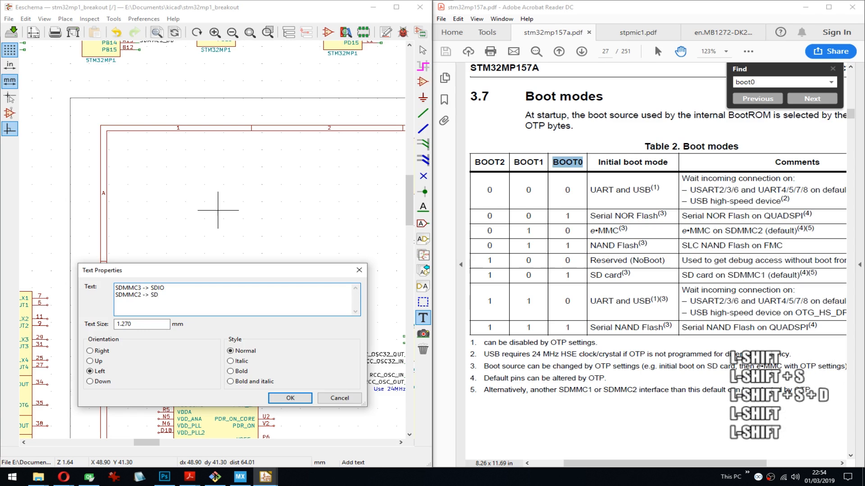
{"action": "type", "text": "Card"}
{"action": "key", "text": "BackSpace"}
{"action": "key", "text": "BackSpace"}
{"action": "key", "text": "BackSpace"}
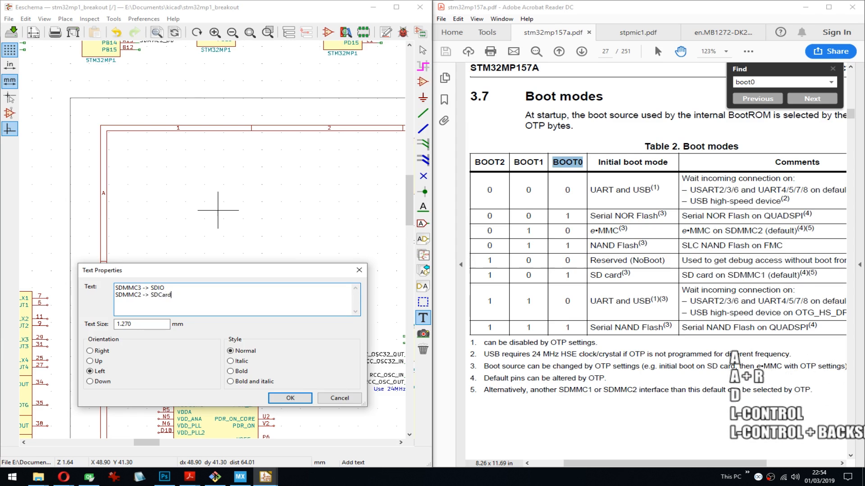
{"action": "type", "text": "microSD"}
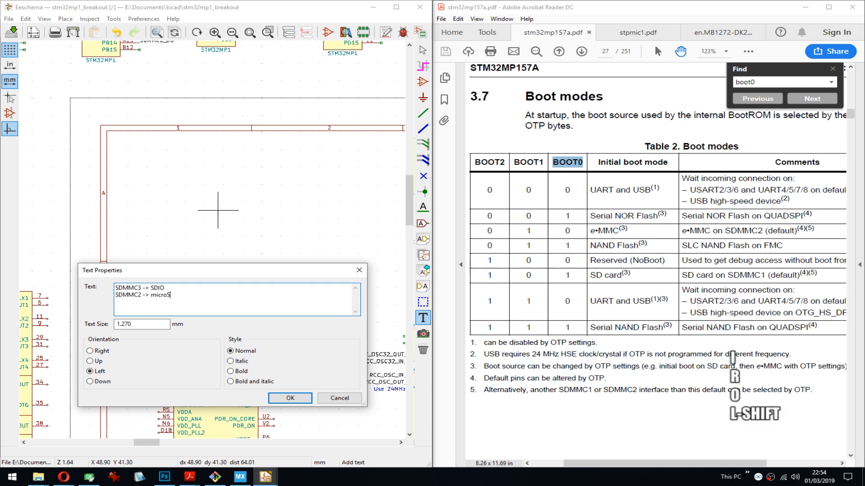
{"action": "key", "text": "Return"}
{"action": "key", "text": "ctrl+Return"}
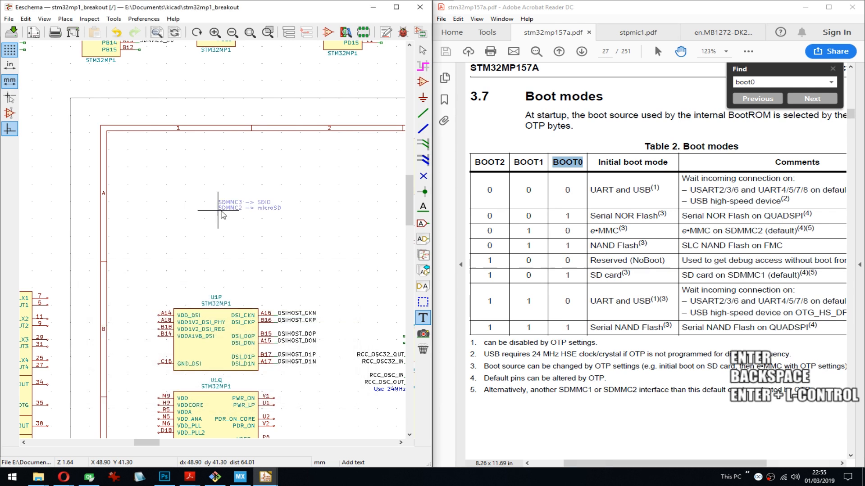
{"action": "middle_click_drag", "start_coordinate": [301, 294], "coordinate": [234, 193]}
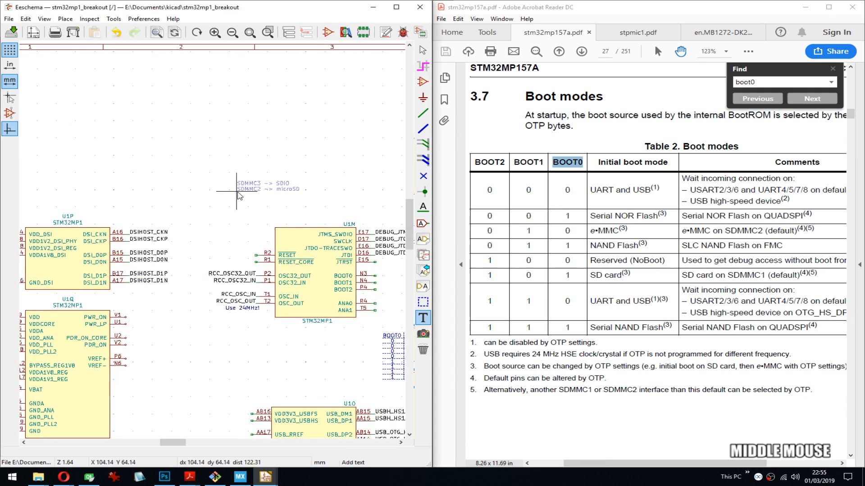
{"action": "left_click", "coordinate": [190, 126]}
- Place the graphic text "NAND Flash on FMC" in the description cell of the boot table's fourth row
{"action": "middle_click_drag", "start_coordinate": [384, 314], "coordinate": [182, 132]}
{"action": "scroll", "coordinate": [244, 166], "scroll_direction": "up", "scroll_amount": 4}
{"action": "middle_click_drag", "start_coordinate": [260, 274], "coordinate": [127, 207]}
{"action": "scroll", "coordinate": [135, 207], "scroll_direction": "down", "scroll_amount": 1}
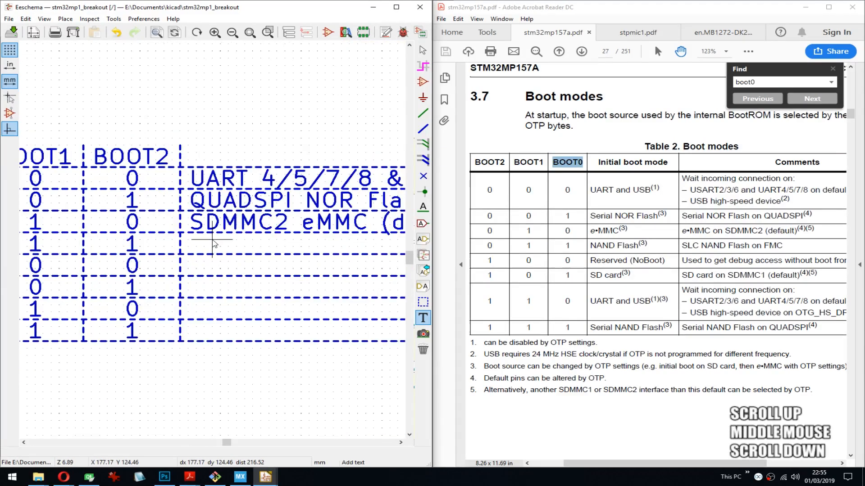
{"action": "left_click", "coordinate": [188, 254]}
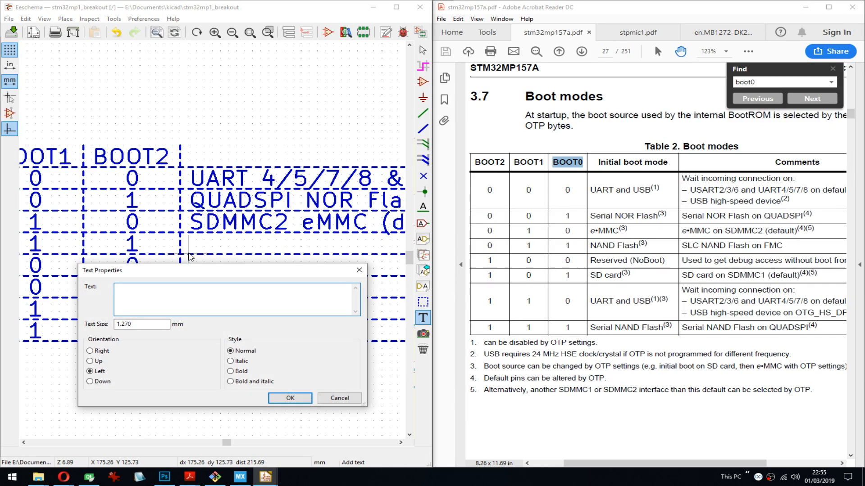
{"action": "type", "text": "NAND "}
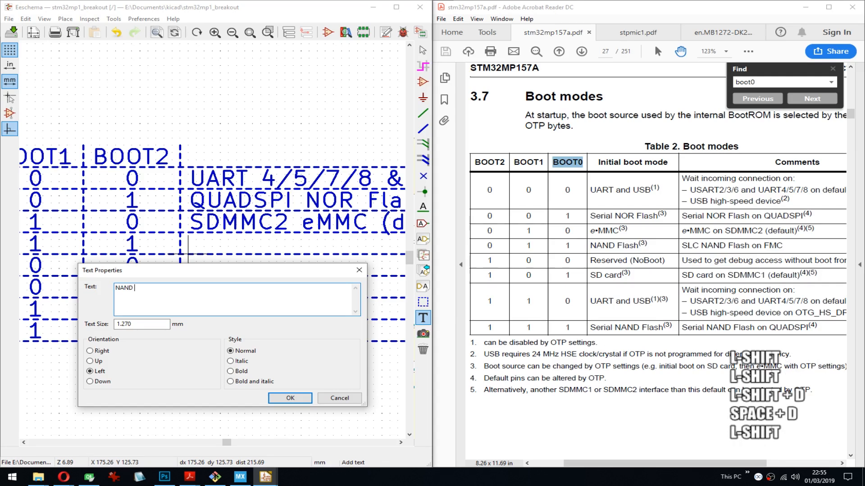
{"action": "type", "text": "Flash on FMC"}
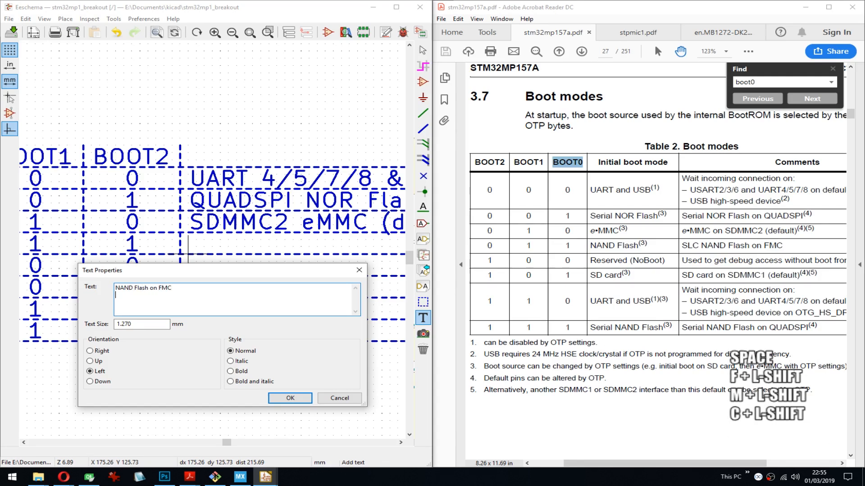
{"action": "key", "text": "shift+Return"}
{"action": "key", "text": "BackSpace"}
{"action": "key", "text": "ctrl+Return"}
{"action": "key", "text": "Return"}
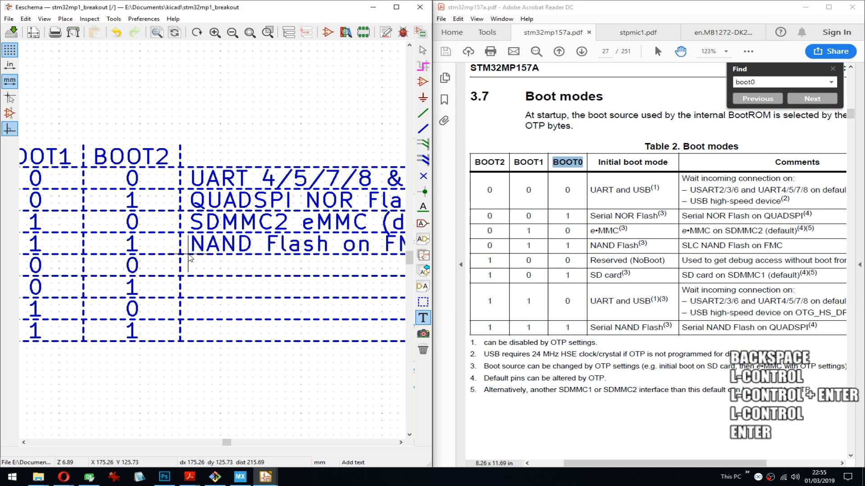
- Place the graphic text "NoBoot" in the description cell of the boot table's fifth row
{"action": "key", "text": "Down"}
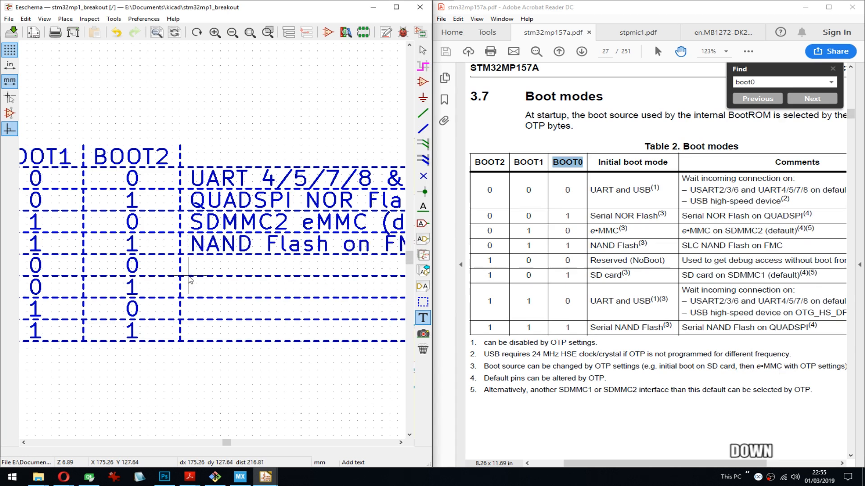
{"action": "key", "text": "Return"}
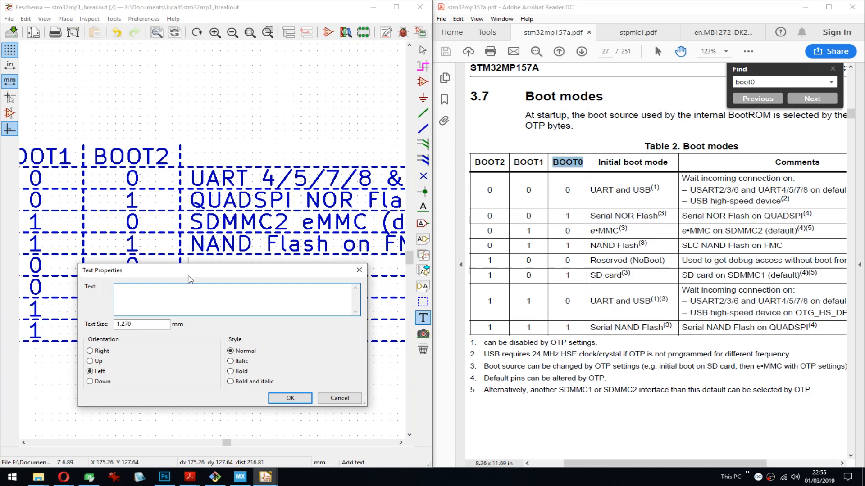
{"action": "type", "text": "NoBoot"}
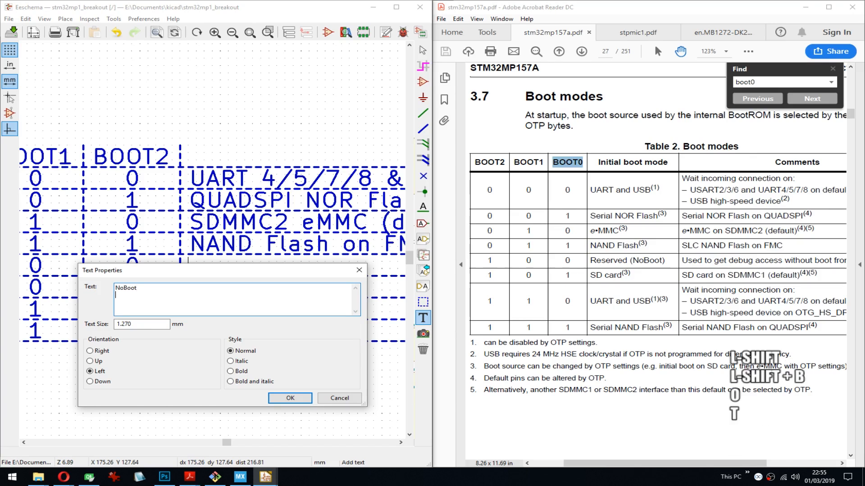
{"action": "key", "text": "Return"}
{"action": "key", "text": "BackSpace"}
{"action": "key", "text": "ctrl+Return"}
{"action": "key", "text": "Return"}
{"action": "key", "text": "Return"}
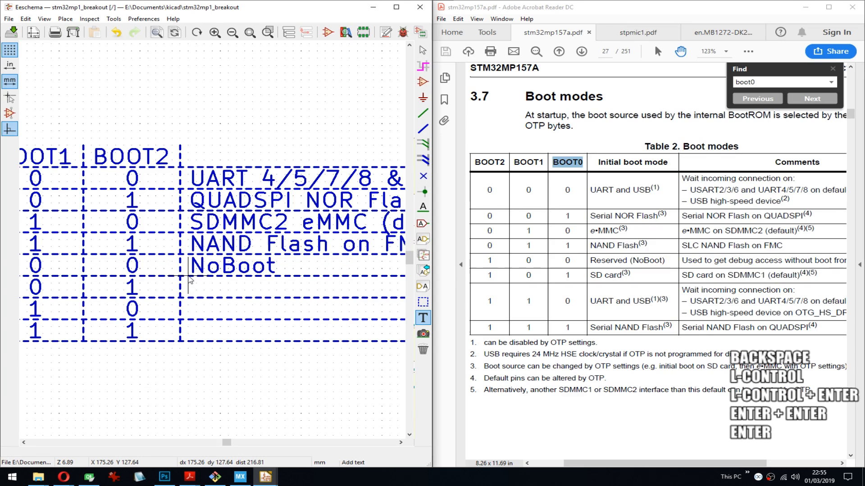
- Open a new graphic text for the description cell of the boot table's sixth row
{"action": "key", "text": "Down"}
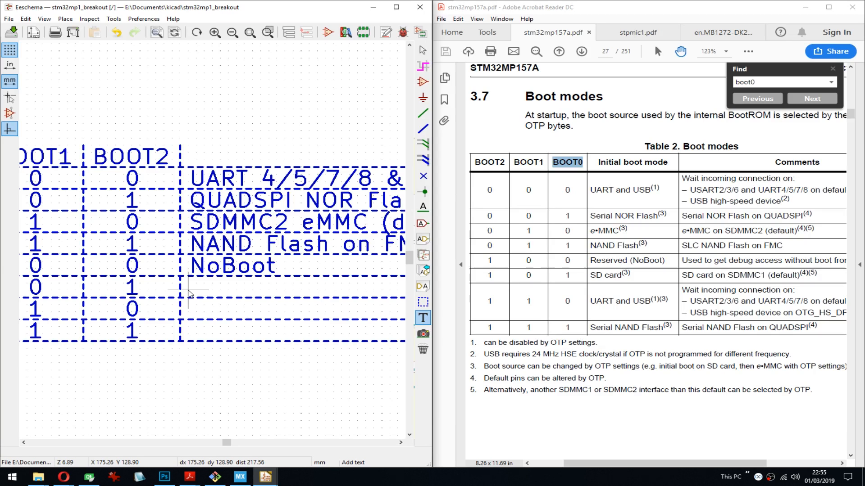
{"action": "key", "text": "Down"}
{"action": "key", "text": "Return"}
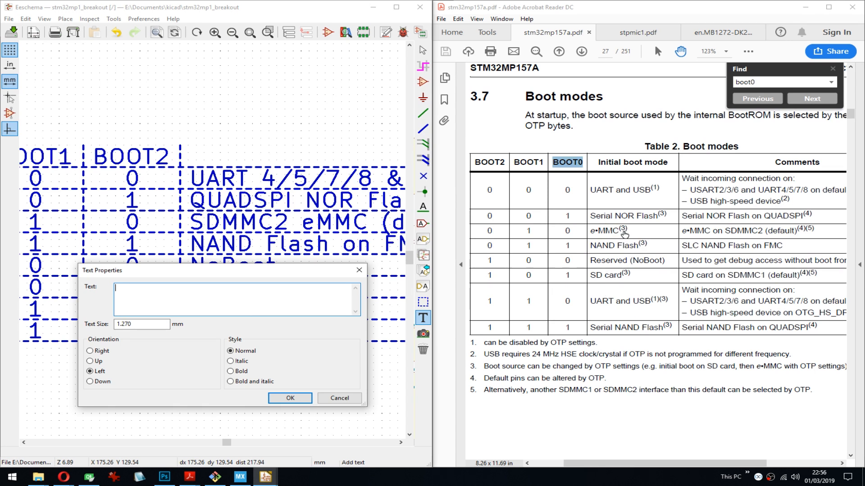
- Read the OTP footnotes below the boot modes table in the STM32MP157A datasheet
{"action": "left_click", "coordinate": [645, 368]}
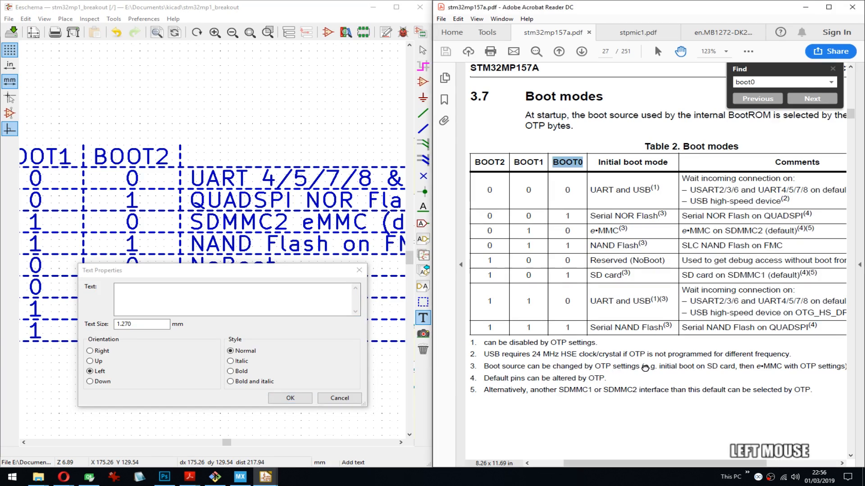
{"action": "mouse_move", "coordinate": [645, 368]}
{"action": "left_mouse_down"}
{"action": "mouse_move", "coordinate": [625, 367]}
{"action": "mouse_move", "coordinate": [636, 365]}
{"action": "left_mouse_up"}
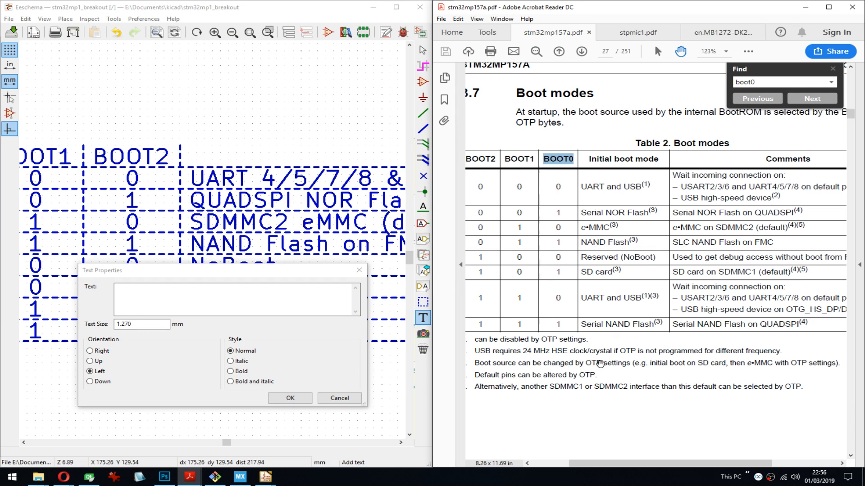
{"action": "left_click_drag", "start_coordinate": [600, 364], "coordinate": [590, 361]}
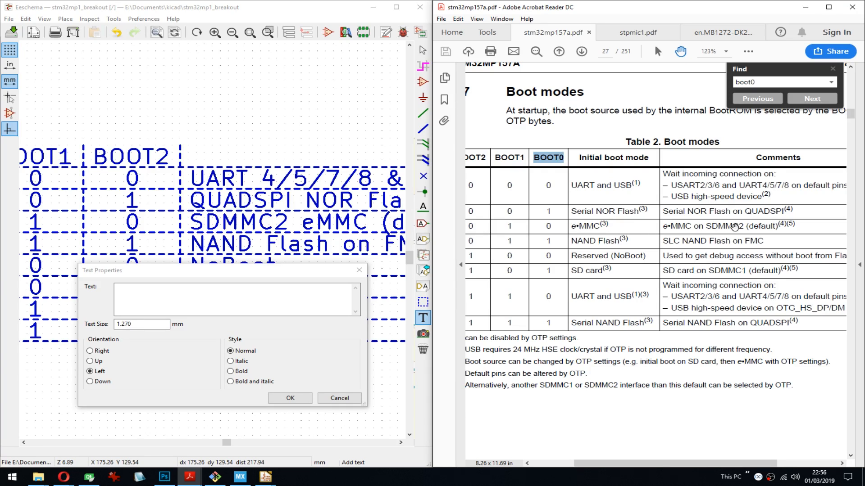
- Switch to STM32CubeMX and set the mode of the SDMMC3 peripheral to Disable
{"action": "left_click", "coordinate": [241, 476]}
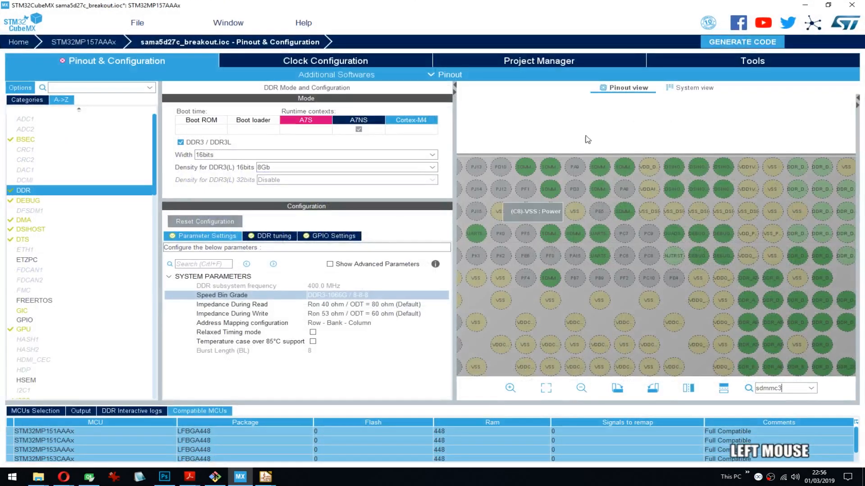
{"action": "scroll", "coordinate": [657, 181], "scroll_direction": "down", "scroll_amount": 2, "text": "alt"}
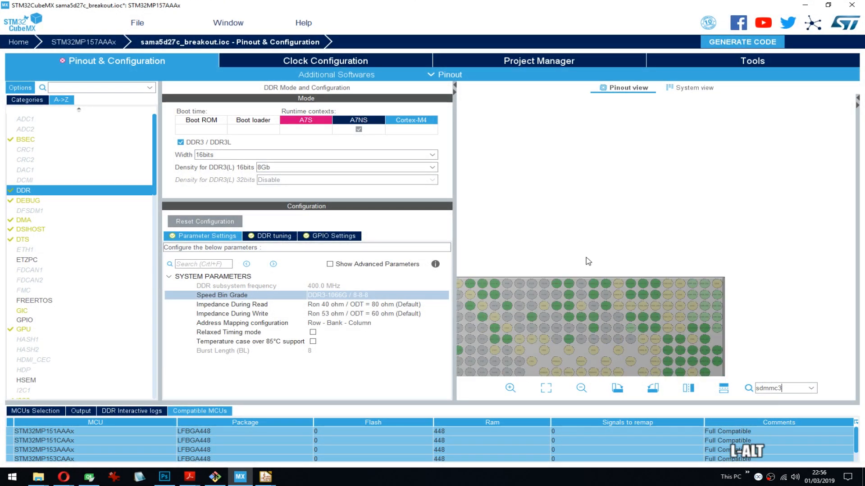
{"action": "left_click_drag", "start_coordinate": [587, 258], "coordinate": [634, 155], "text": "alt"}
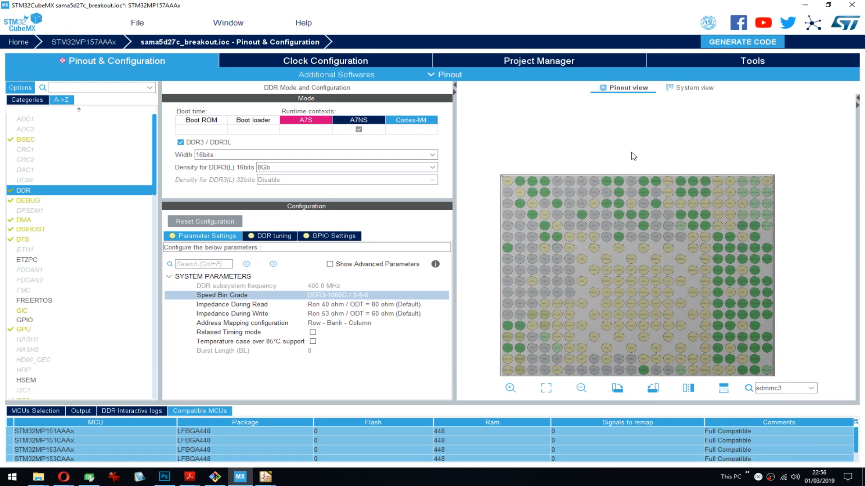
{"action": "scroll", "coordinate": [59, 242], "scroll_direction": "down", "scroll_amount": 2}
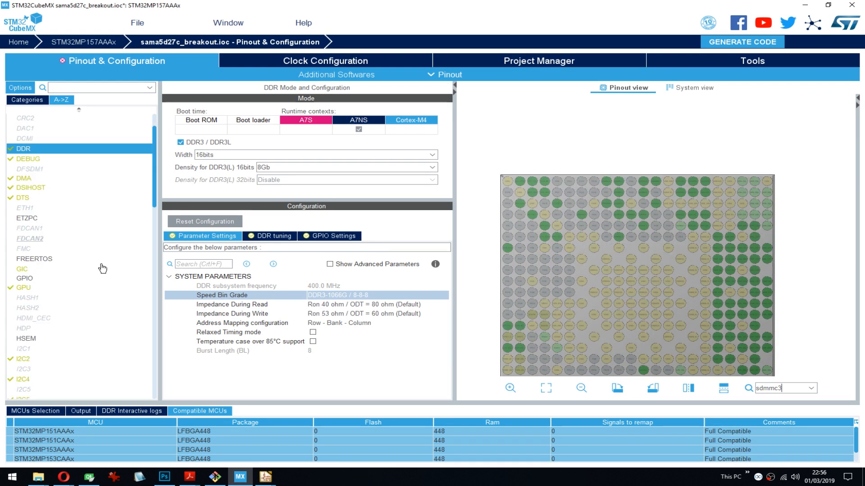
{"action": "scroll", "coordinate": [60, 232], "scroll_direction": "down", "scroll_amount": 3}
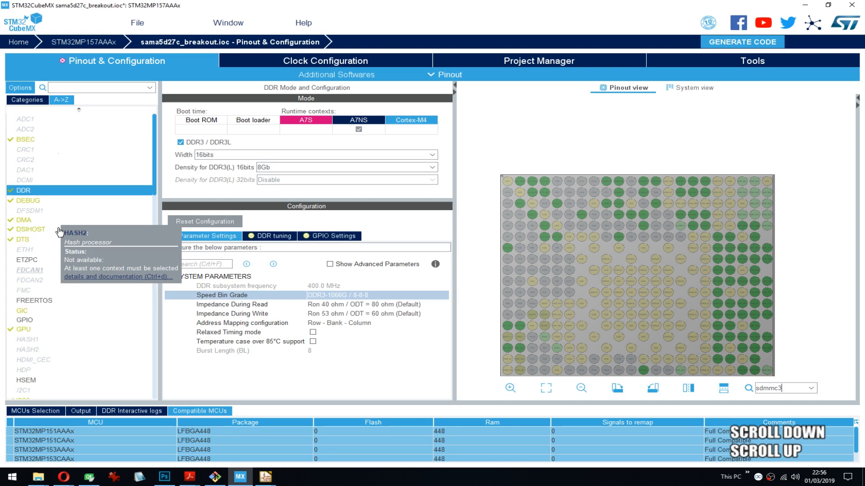
{"action": "left_click_drag", "start_coordinate": [154, 155], "coordinate": [154, 280]}
{"action": "left_click", "coordinate": [26, 261]}
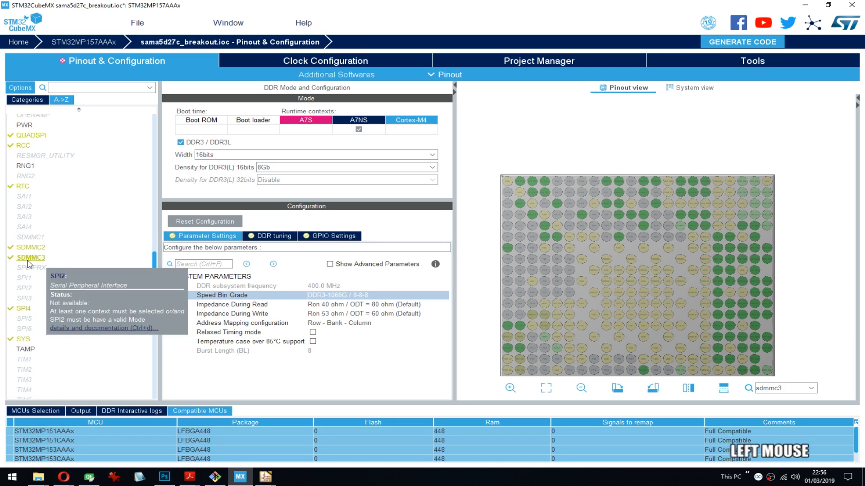
{"action": "left_click", "coordinate": [236, 143]}
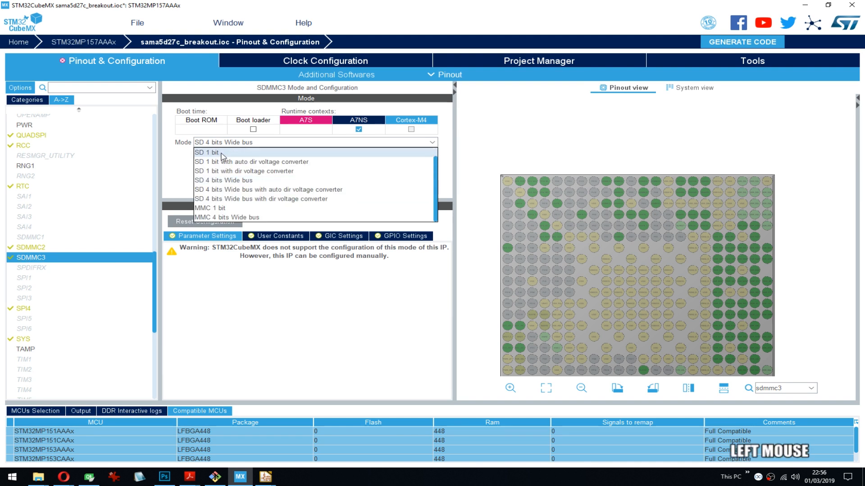
{"action": "scroll", "coordinate": [223, 157], "scroll_direction": "up", "scroll_amount": 1}
{"action": "left_click", "coordinate": [203, 152]}
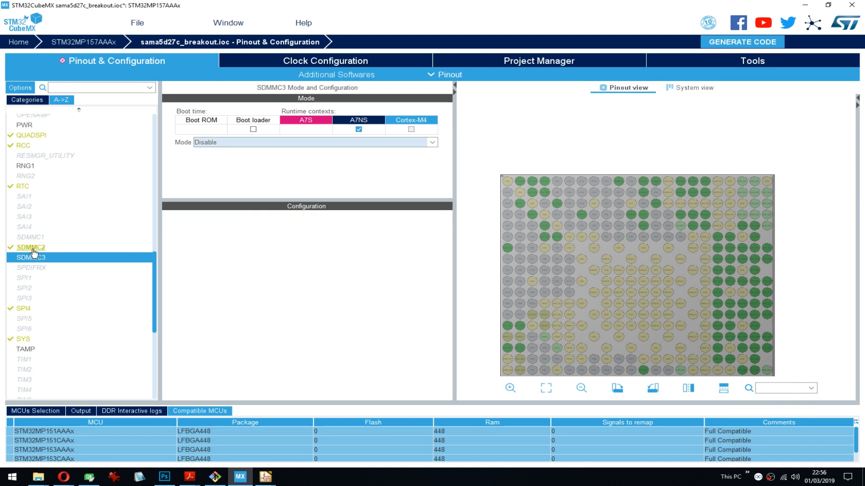
- Set the mode of the SDMMC2 peripheral to Disable
{"action": "left_click", "coordinate": [31, 247]}
{"action": "left_click", "coordinate": [217, 142]}
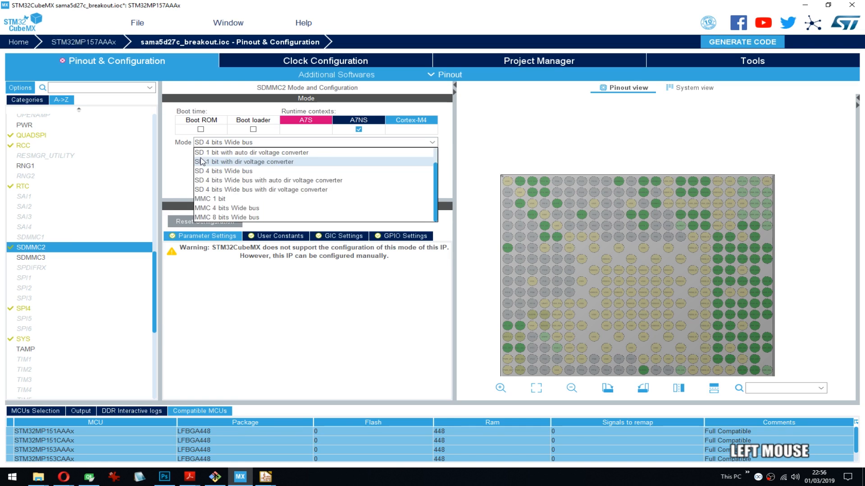
{"action": "left_click", "coordinate": [216, 153]}
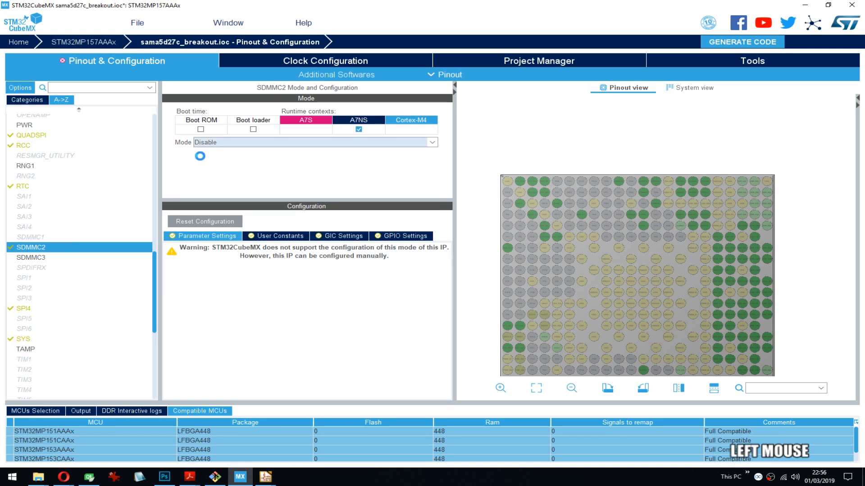
- Enable SDMMC1 for the A7NS runtime context and set its mode to SD 4 bits Wide bus
{"action": "left_click", "coordinate": [40, 242]}
{"action": "key", "text": "Up"}
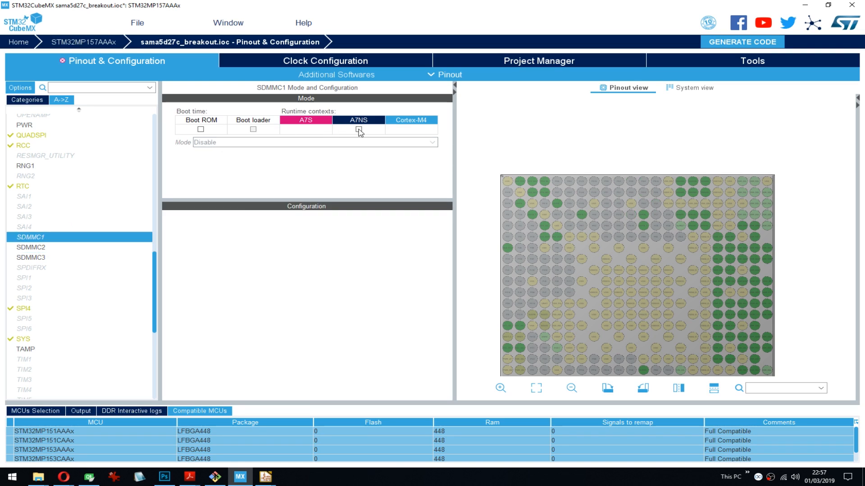
{"action": "left_click", "coordinate": [252, 143]}
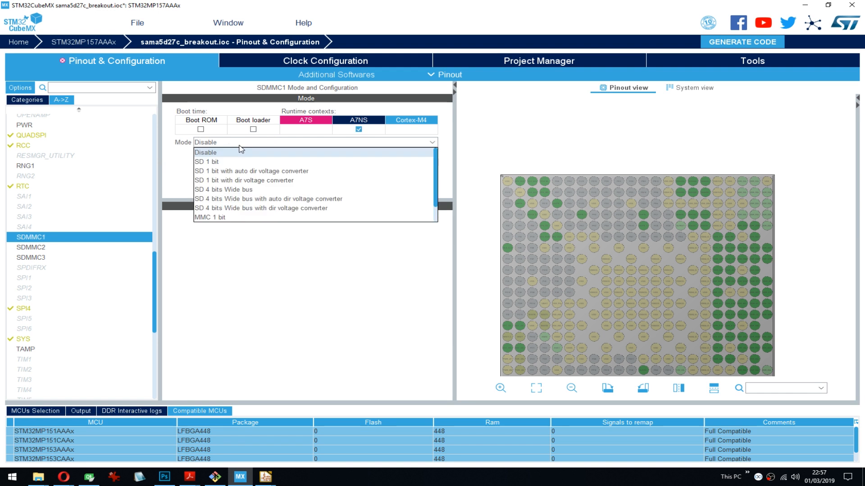
{"action": "scroll", "coordinate": [250, 151], "scroll_direction": "down", "scroll_amount": 1}
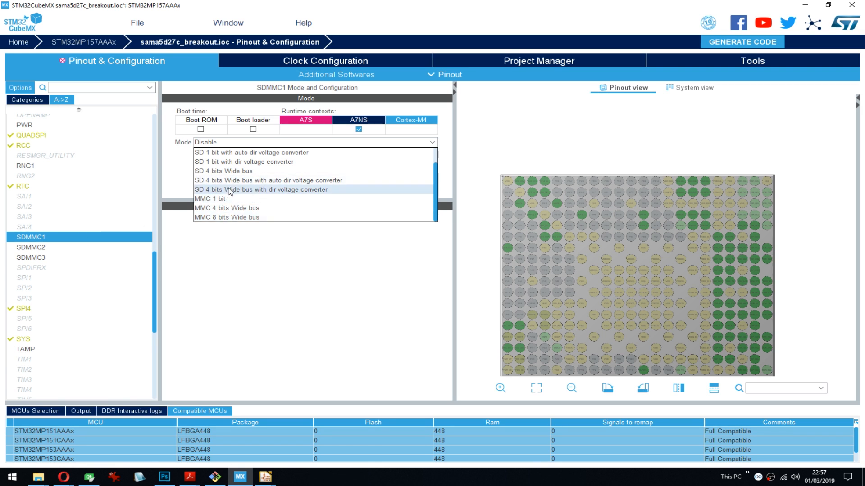
{"action": "left_click", "coordinate": [232, 171]}
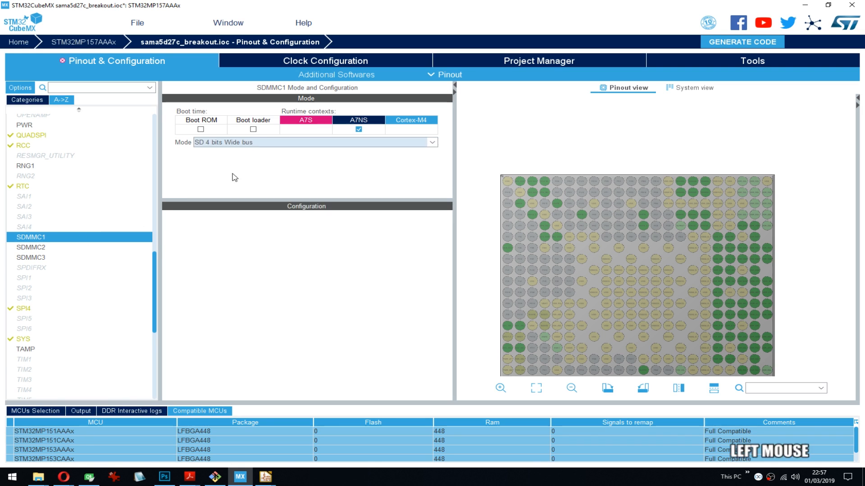
- Search the pinout view for "sdmmc" to locate the SDMMC1 signals on the chip
{"action": "left_click", "coordinate": [779, 389]}
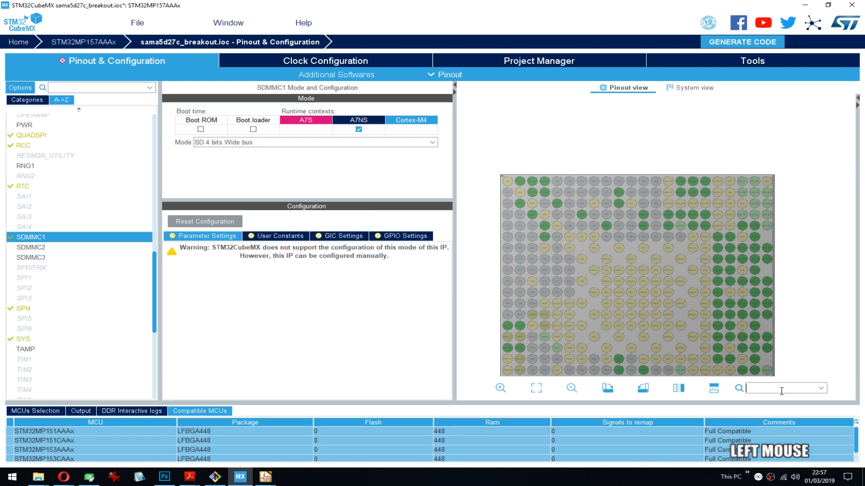
{"action": "type", "text": "sdmmc"}
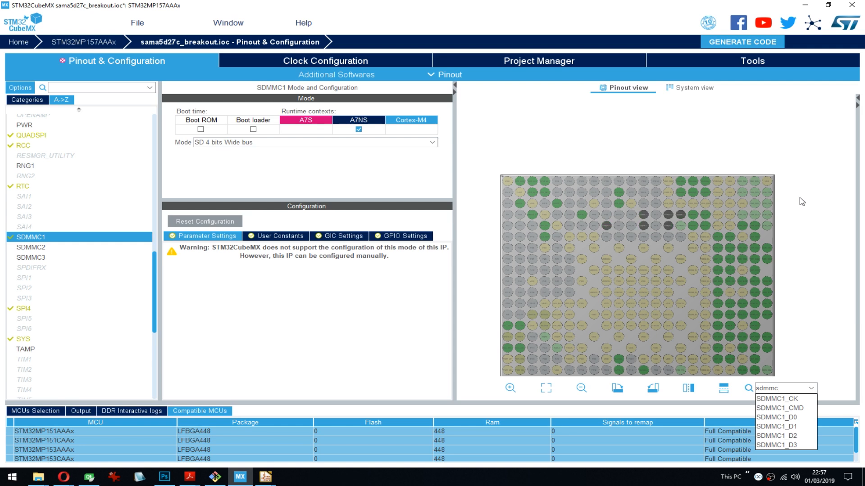
{"action": "left_click", "coordinate": [814, 54]}
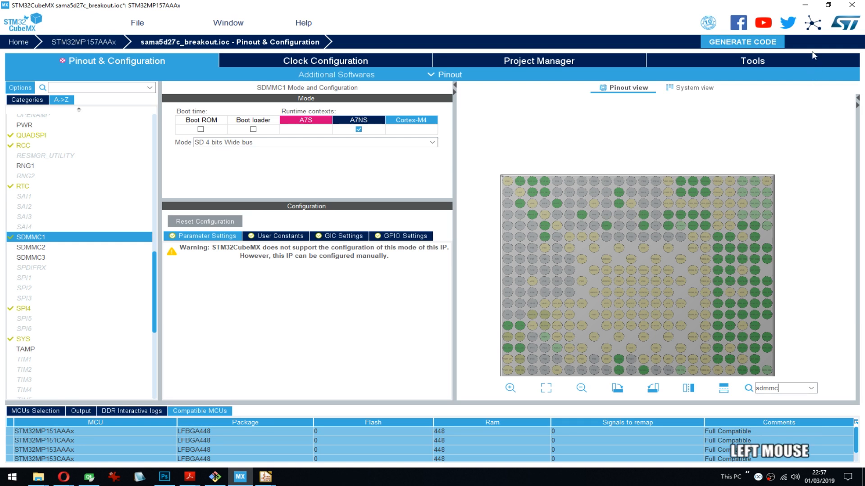
- Return to the STM32MP157A datasheet and review the boot modes table and its footnotes about the default SDMMC interfaces
{"action": "left_click", "coordinate": [805, 4]}
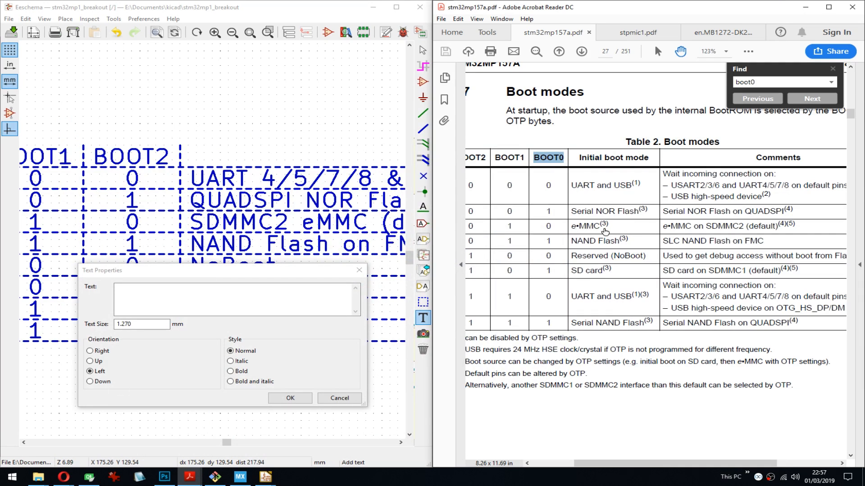
{"action": "left_click_drag", "start_coordinate": [657, 346], "coordinate": [672, 295]}
{"action": "left_click_drag", "start_coordinate": [631, 366], "coordinate": [651, 364]}
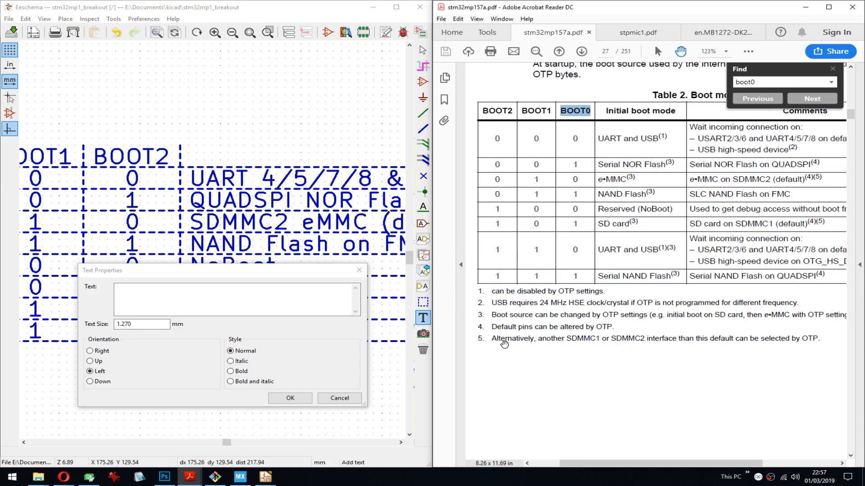
{"action": "left_click_drag", "start_coordinate": [654, 220], "coordinate": [608, 233]}
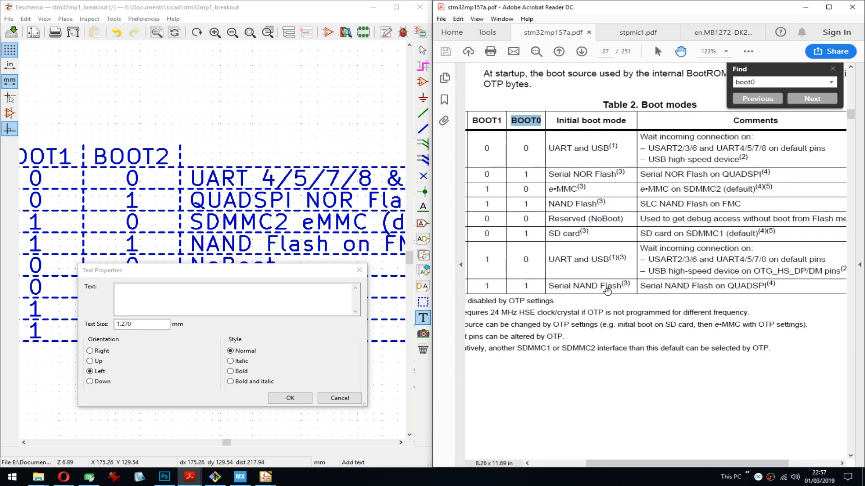
{"action": "left_click_drag", "start_coordinate": [599, 337], "coordinate": [616, 335]}
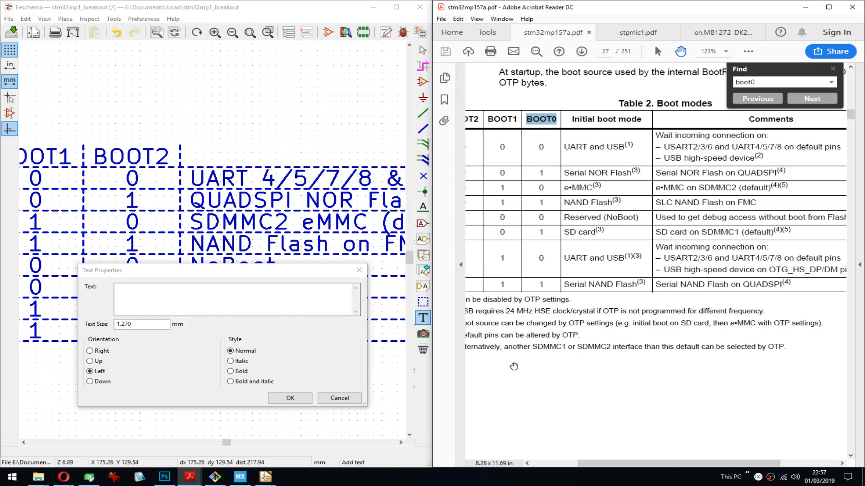
{"action": "left_click_drag", "start_coordinate": [600, 350], "coordinate": [635, 352]}
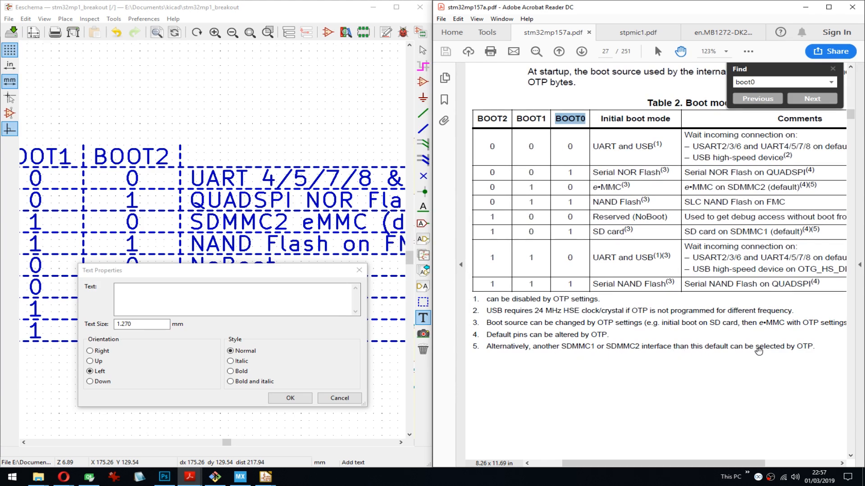
{"action": "left_click_drag", "start_coordinate": [805, 349], "coordinate": [780, 347]}
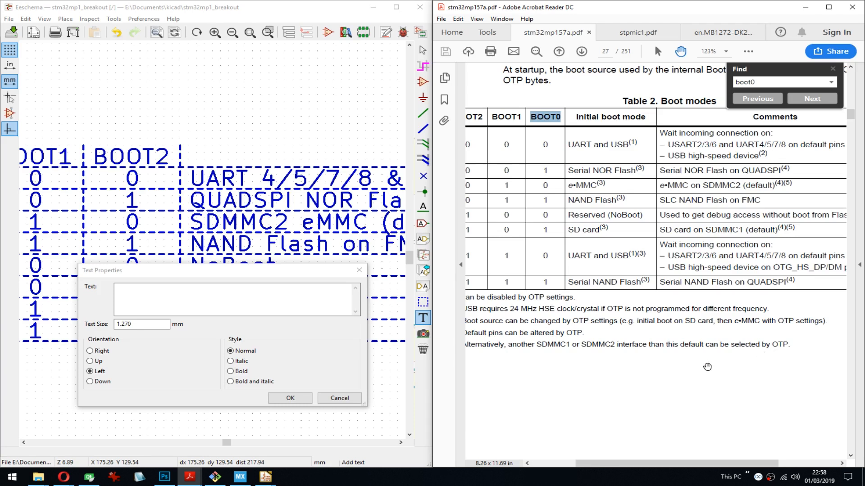
- Place the text "SDMMC1 SD Card (default)" in the description cell of the schematic boot table's sixth row
{"action": "left_click_drag", "start_coordinate": [272, 266], "coordinate": [314, 294]}
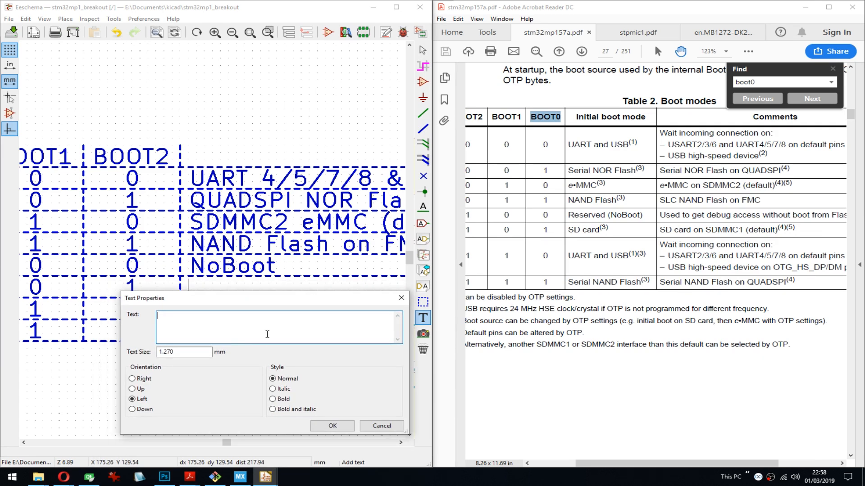
{"action": "type", "text": "SD Card"}
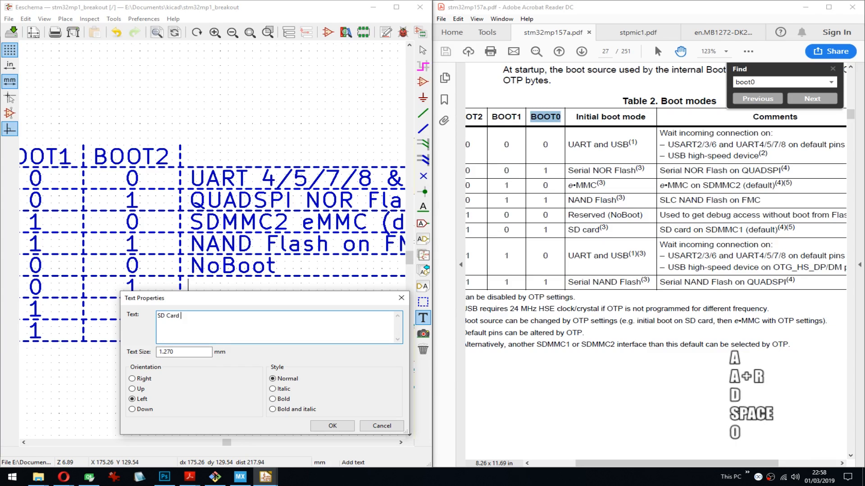
{"action": "key", "text": "BackSpace"}
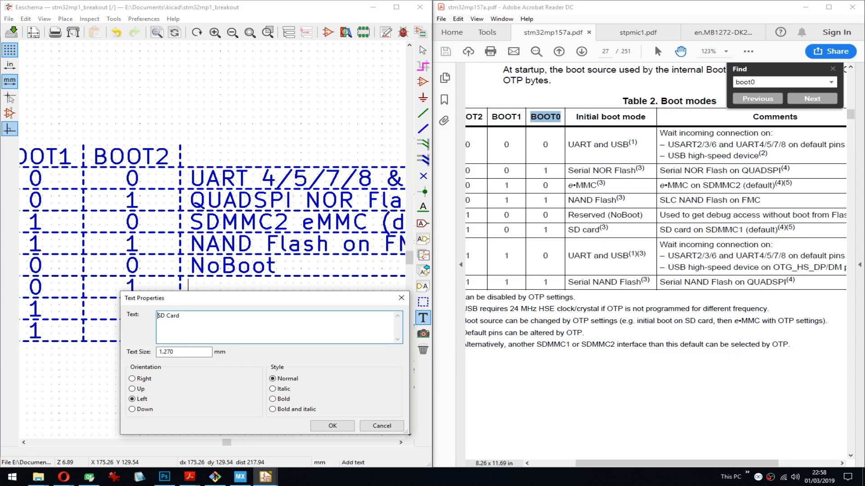
{"action": "key", "text": "Home"}
{"action": "type", "text": "SDMMC1"}
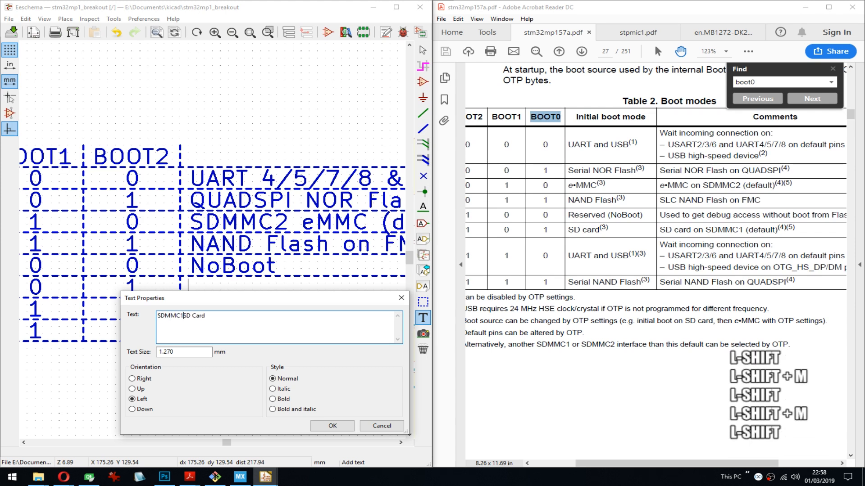
{"action": "key", "text": "End"}
{"action": "type", "text": "(default)"}
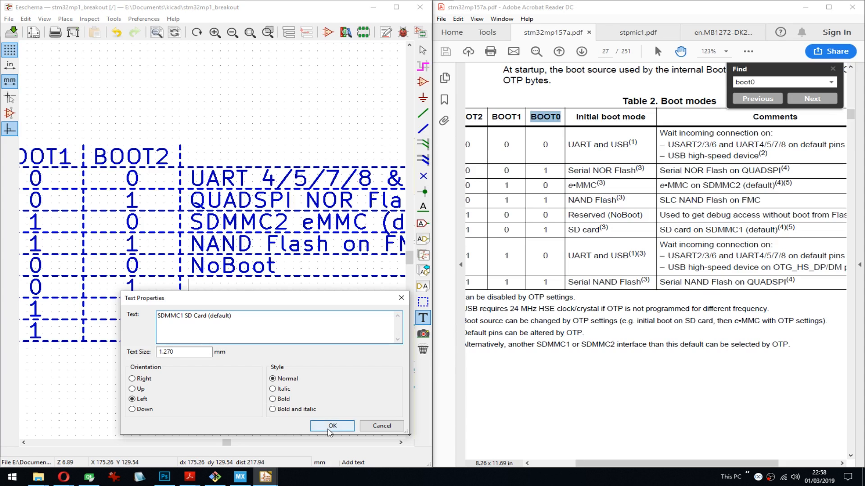
{"action": "left_click", "coordinate": [332, 426]}
{"action": "left_click", "coordinate": [189, 298]}
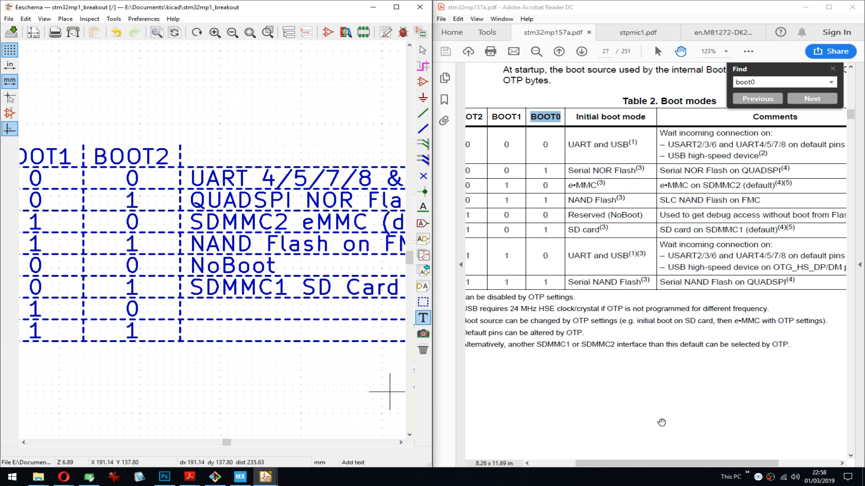
- Add the text "UART 4/5/7/8 & USB OTG" to the description cell of the boot table's seventh row
{"action": "left_click_drag", "start_coordinate": [635, 464], "coordinate": [654, 468]}
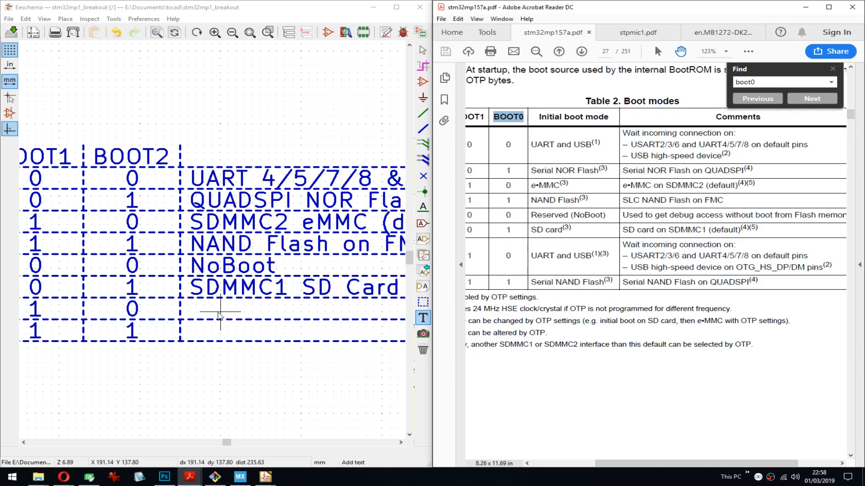
{"action": "left_click", "coordinate": [191, 318]}
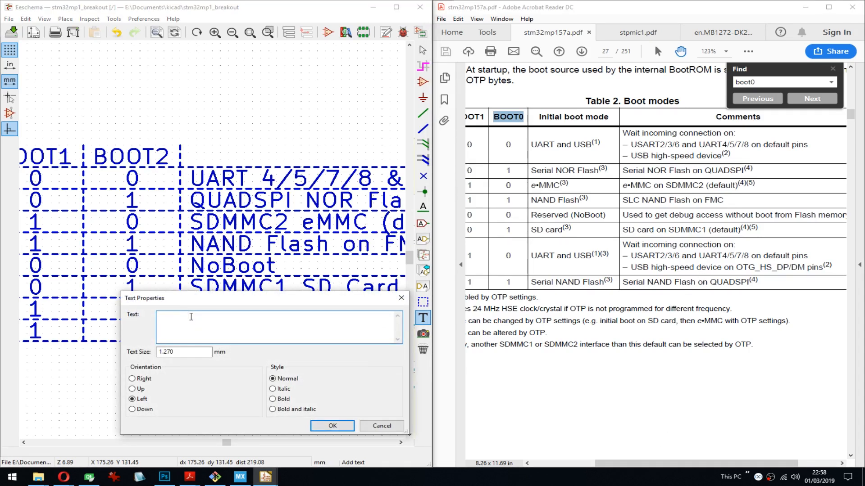
{"action": "type", "text": "UART 4/"}
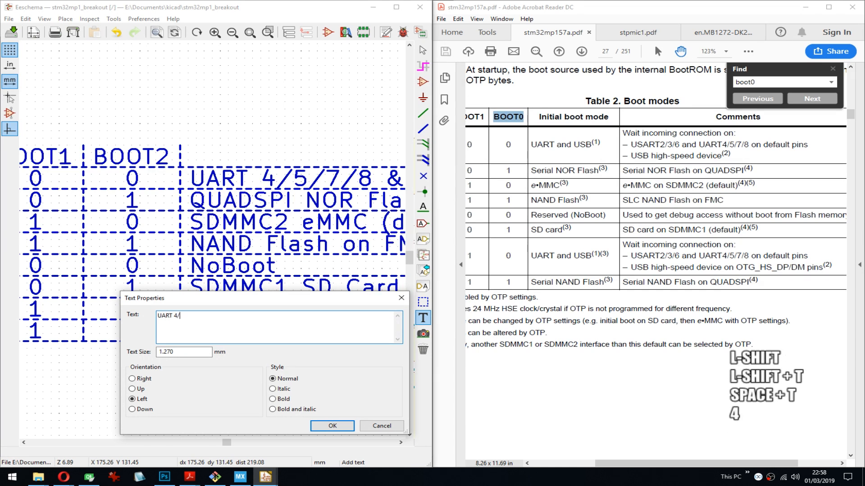
{"action": "type", "text": "5/7/8"}
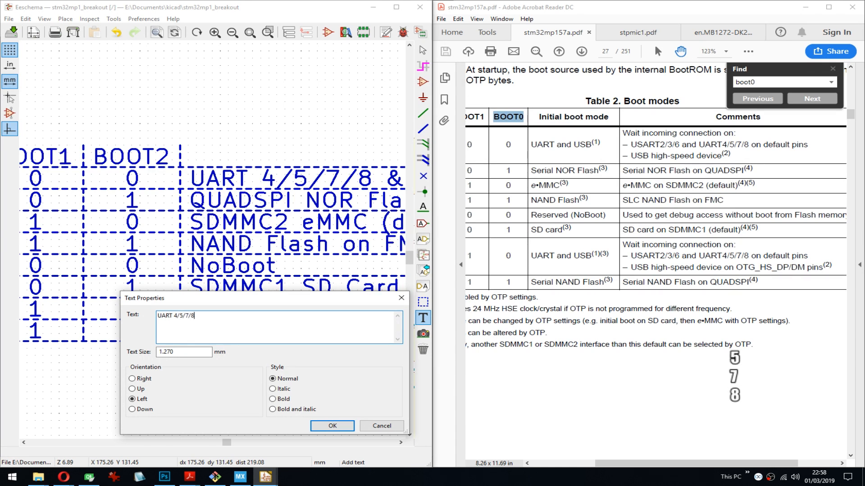
{"action": "type", "text": " & USB "}
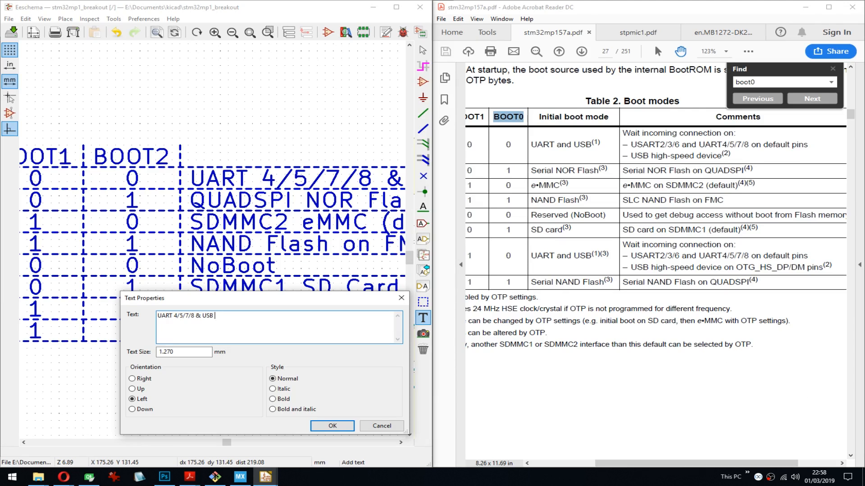
{"action": "type", "text": "OTG"}
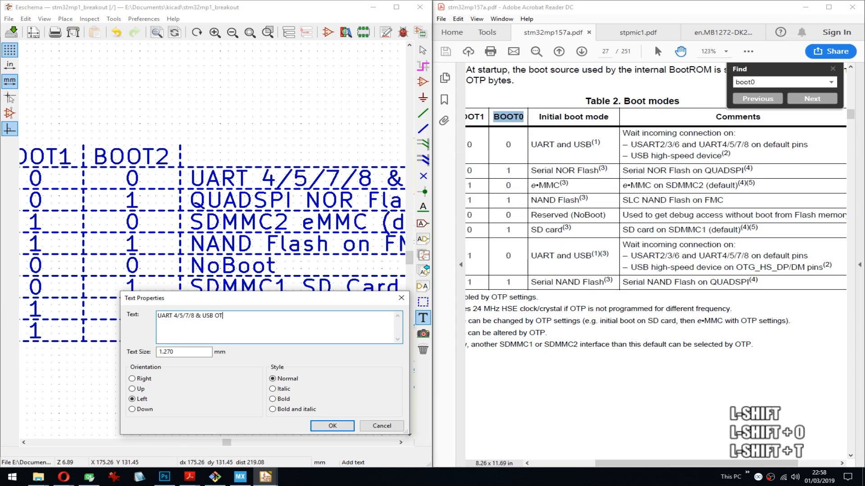
{"action": "left_click", "coordinate": [336, 427]}
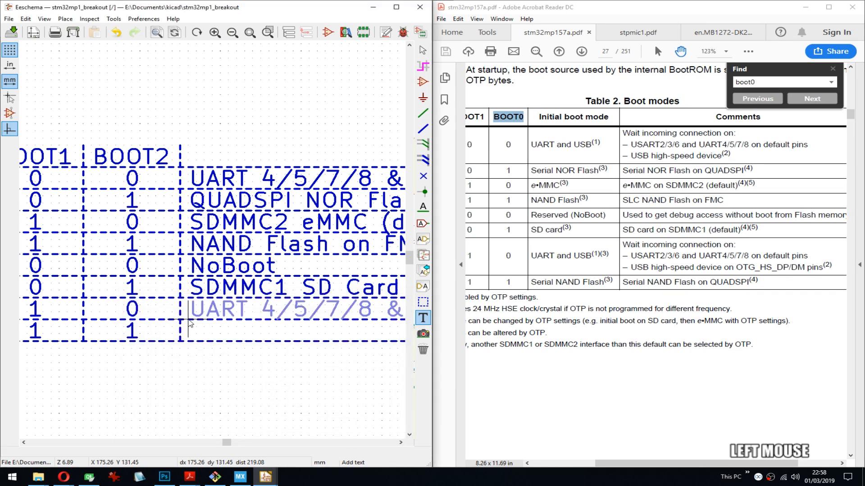
- Place the text "QUADSPI NAND Flash" in the description cell of the boot table's eighth row and save the schematic
{"action": "left_click", "coordinate": [190, 341]}
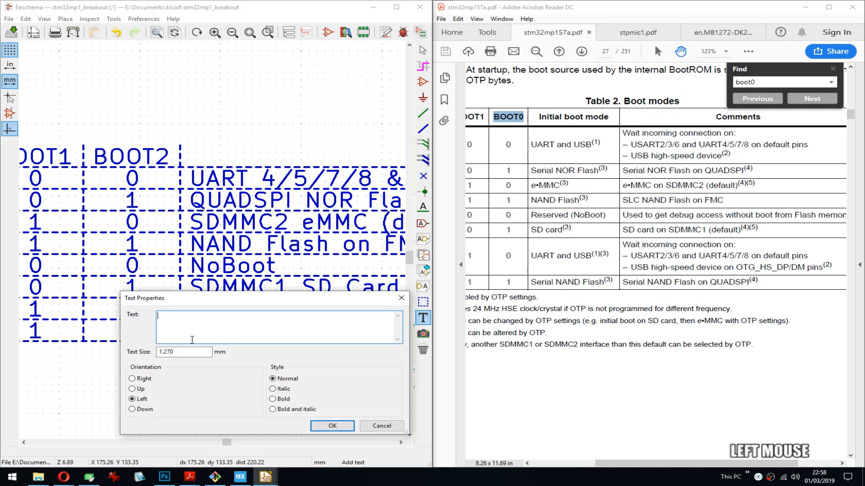
{"action": "type", "text": "QUAD"}
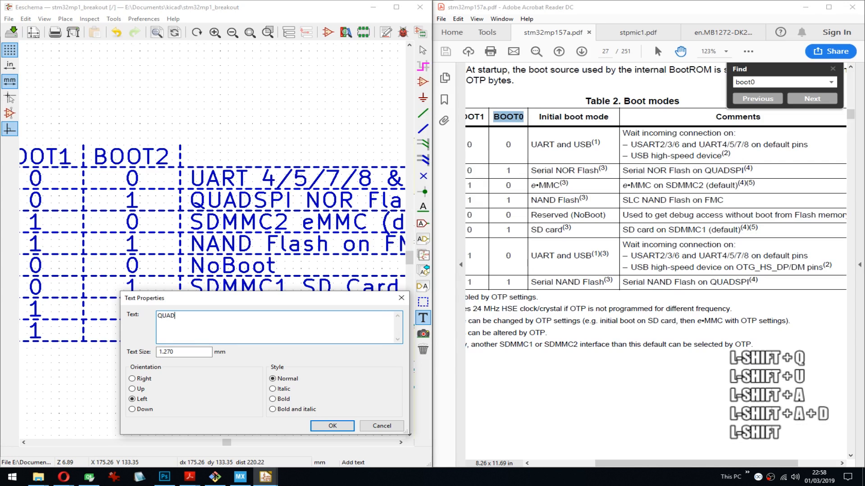
{"action": "type", "text": "SPI NA"}
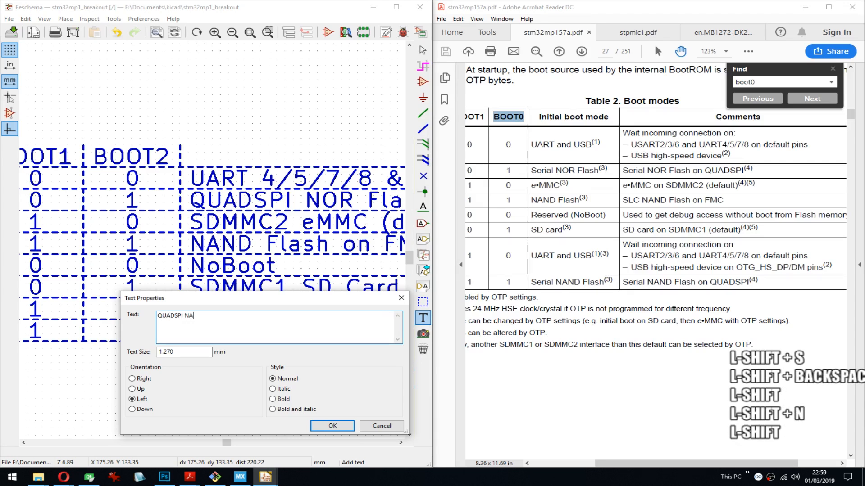
{"action": "type", "text": "ND Flash"}
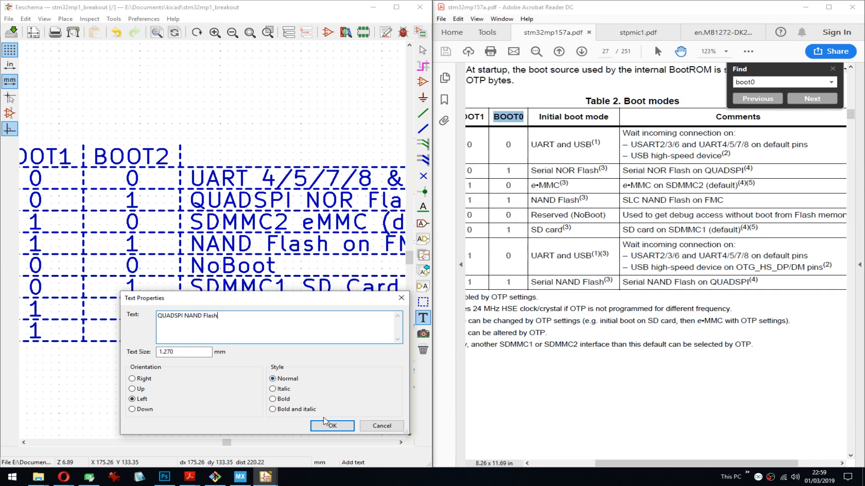
{"action": "left_click", "coordinate": [332, 426]}
{"action": "left_click", "coordinate": [190, 353]}
{"action": "scroll", "coordinate": [189, 353], "scroll_direction": "down", "scroll_amount": 1}
{"action": "middle_click_drag", "start_coordinate": [215, 243], "coordinate": [150, 208]}
{"action": "key", "text": "ctrl+s"}
- Extend the dashed lines above and below the boot table's first UART row rightward, past the end of the longest description
{"action": "scroll", "coordinate": [214, 244], "scroll_direction": "up", "scroll_amount": 2}
{"action": "scroll", "coordinate": [213, 244], "scroll_direction": "up", "scroll_amount": 2}
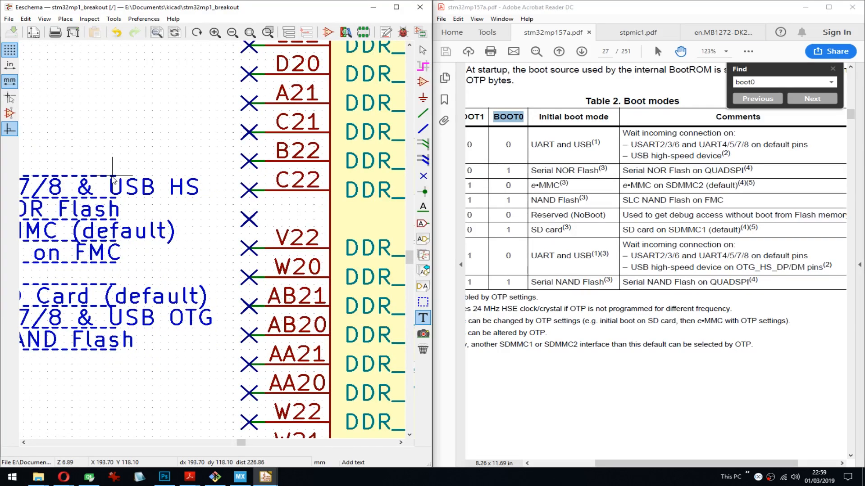
{"action": "key", "text": "g"}
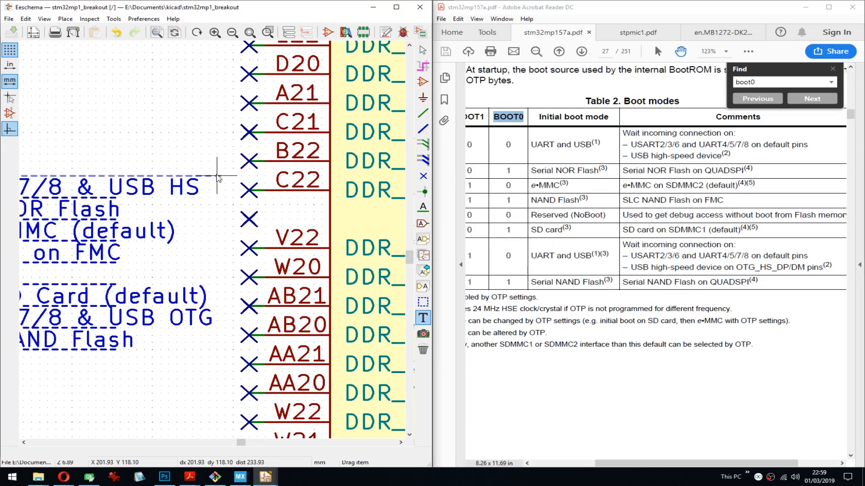
{"action": "left_click", "coordinate": [230, 176]}
{"action": "key", "text": "g"}
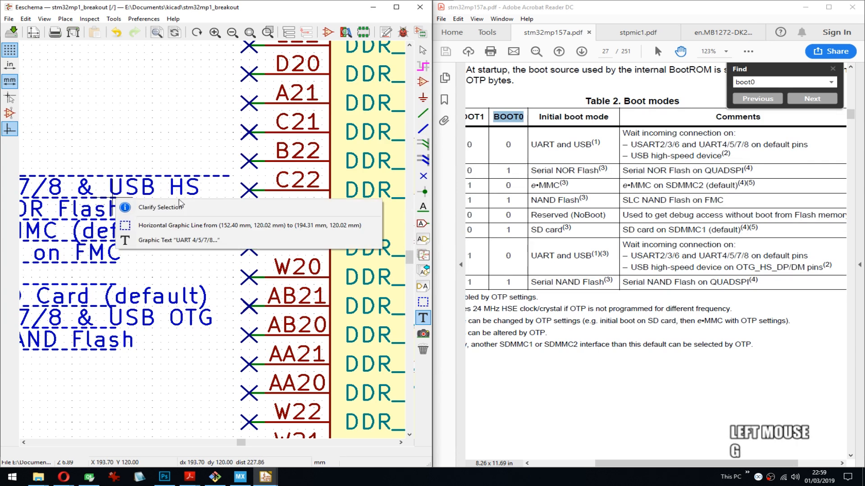
{"action": "left_click", "coordinate": [121, 223]}
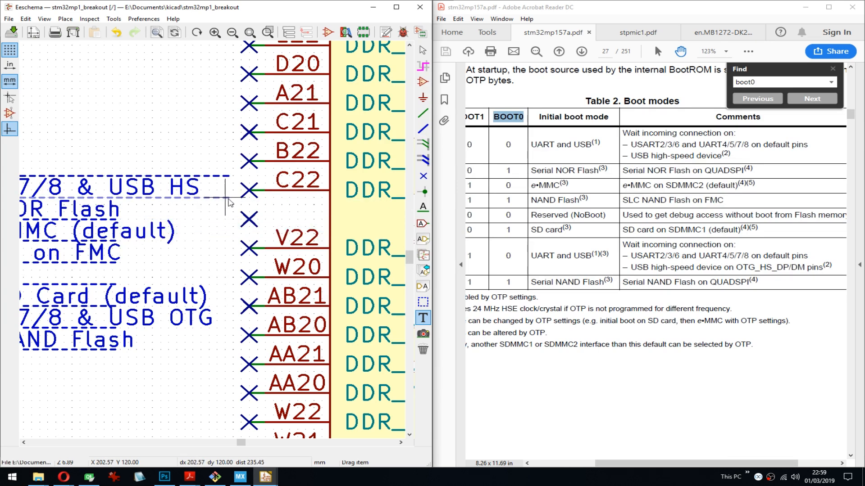
{"action": "left_click", "coordinate": [229, 198]}
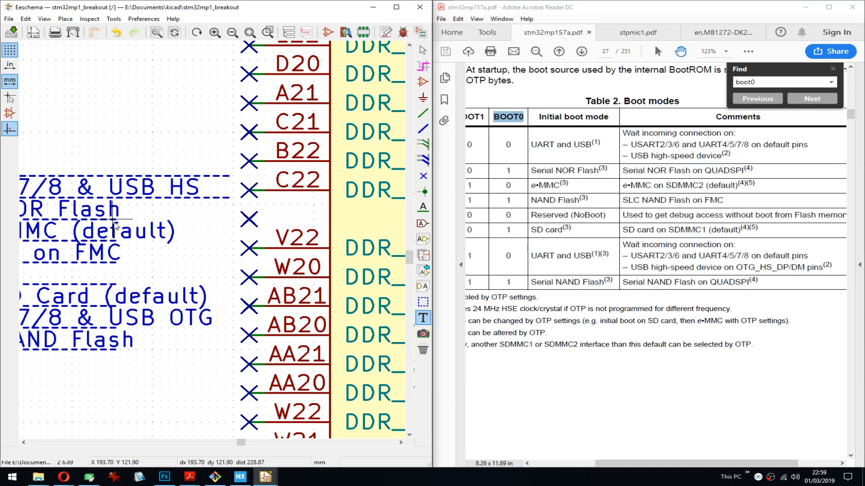
- Try to extend the dashed lines below the boot table's second to fifth rows rightward, past the end of the longest description
{"action": "key", "text": "g"}
{"action": "left_click", "coordinate": [135, 248]}
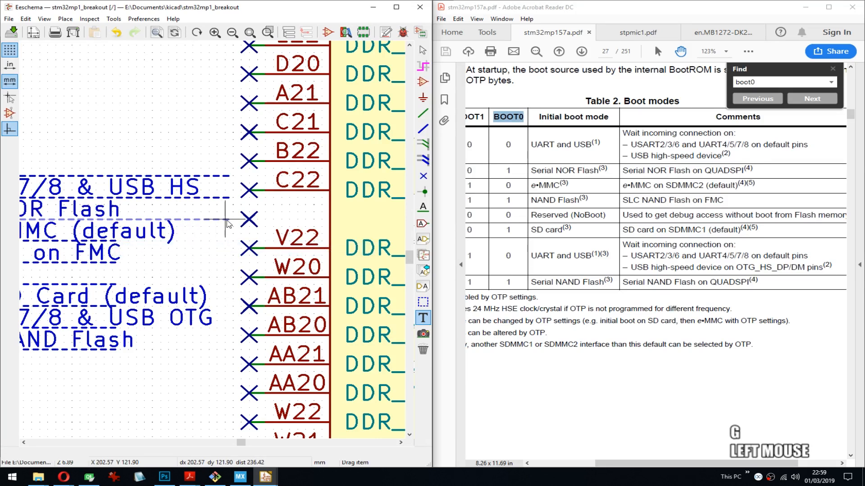
{"action": "left_click", "coordinate": [230, 220]}
{"action": "key", "text": "g"}
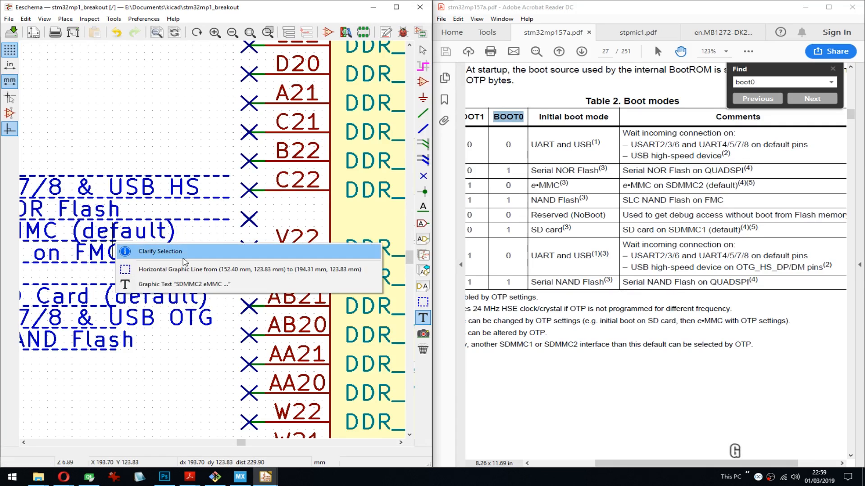
{"action": "left_click", "coordinate": [144, 270]}
{"action": "left_click", "coordinate": [226, 243]}
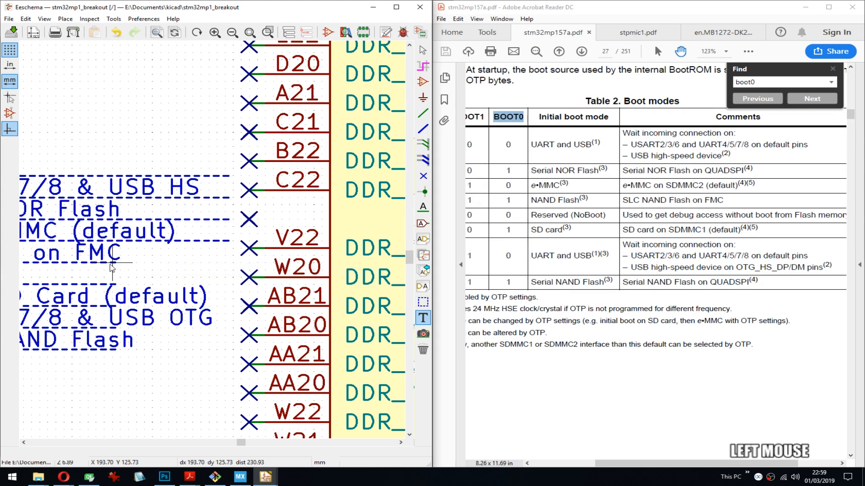
{"action": "key", "text": "g"}
{"action": "left_click", "coordinate": [221, 290]}
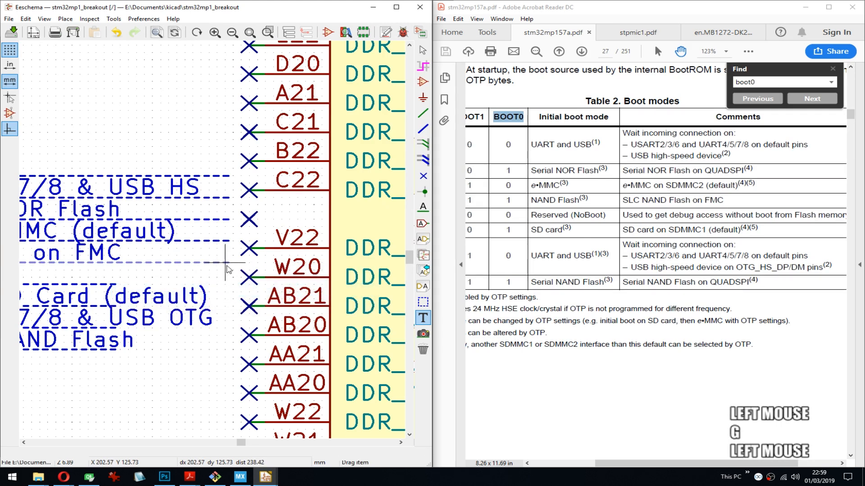
{"action": "left_click", "coordinate": [228, 270]}
{"action": "key", "text": "g"}
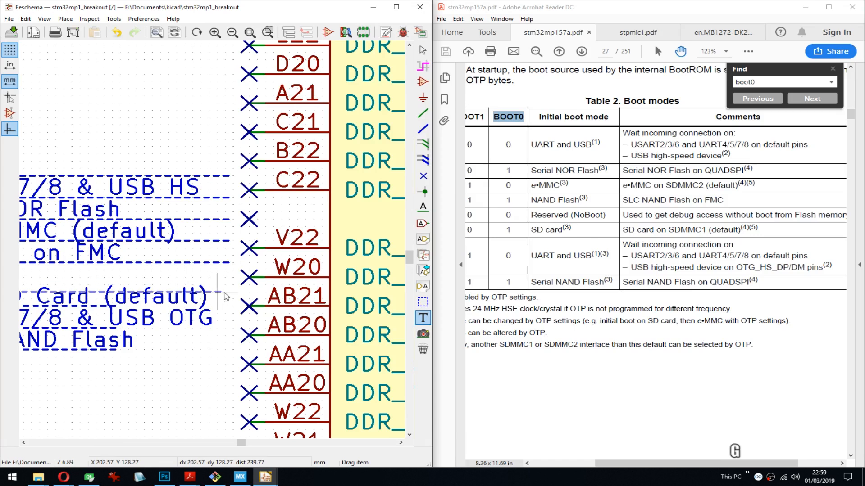
{"action": "left_click", "coordinate": [226, 288]}
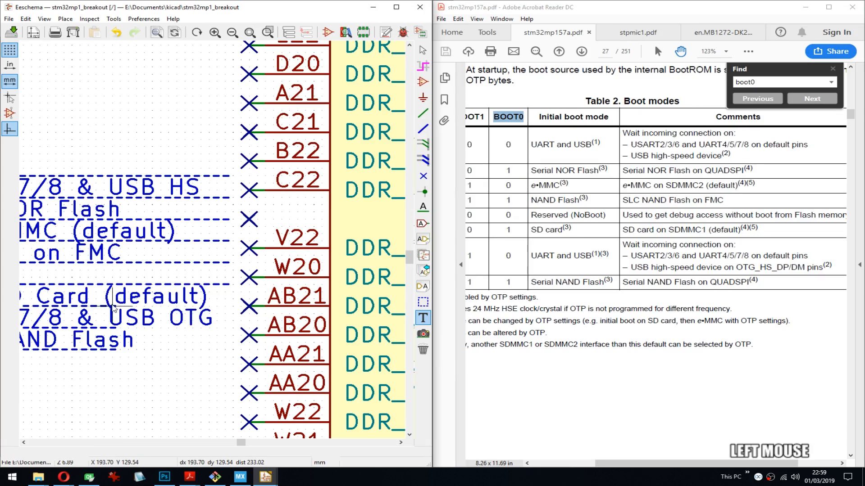
- Try to extend the dashed lines below the boot table's sixth, seventh and eighth rows rightward to the same end
{"action": "key", "text": "g"}
{"action": "left_click", "coordinate": [135, 331]}
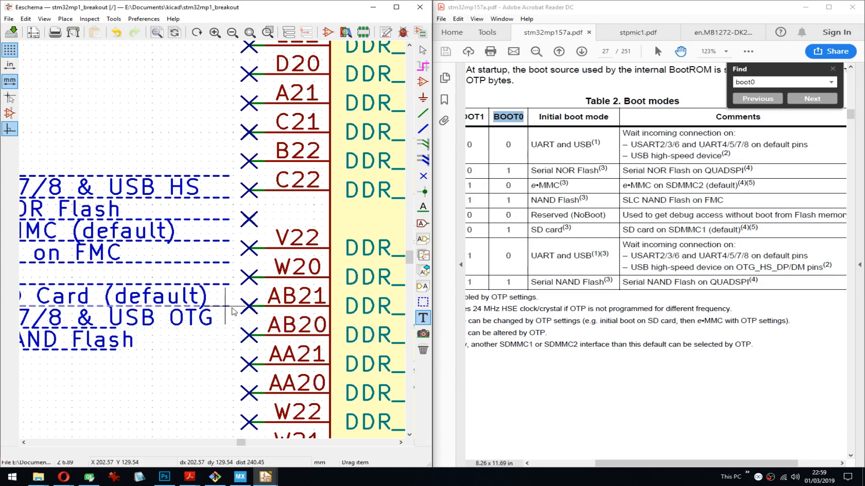
{"action": "left_click", "coordinate": [230, 312]}
{"action": "key", "text": "g"}
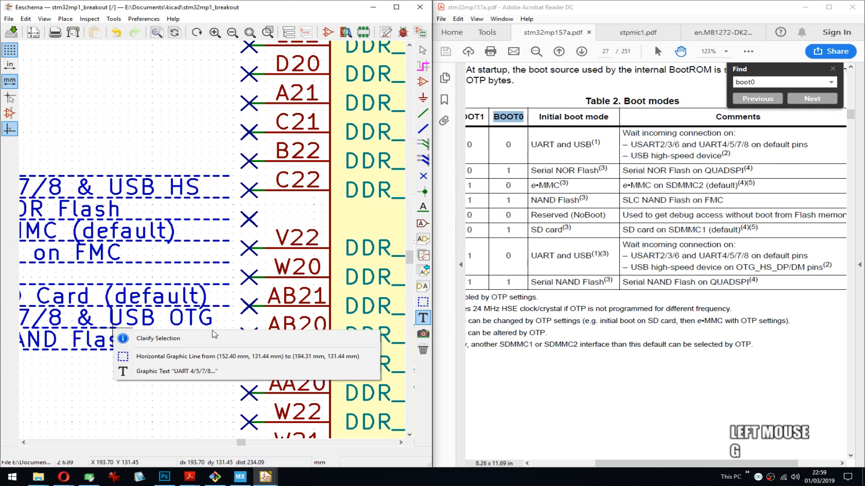
{"action": "left_click", "coordinate": [193, 358]}
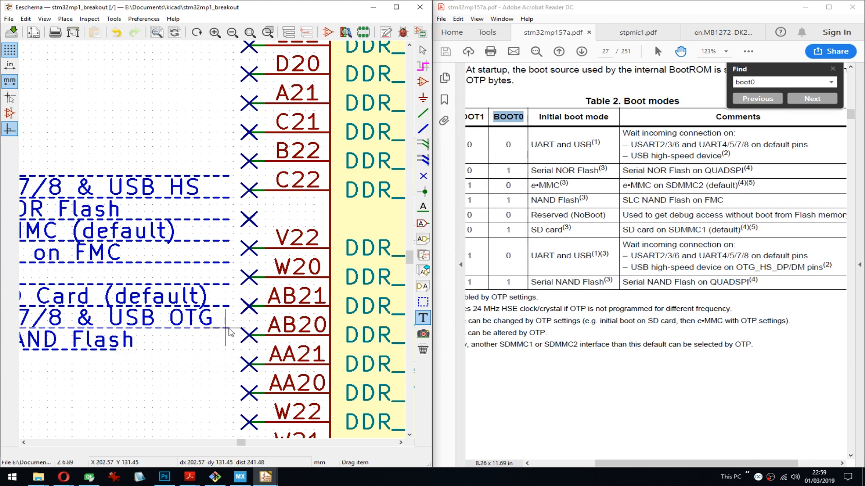
{"action": "key", "text": "g"}
{"action": "left_click", "coordinate": [231, 372]}
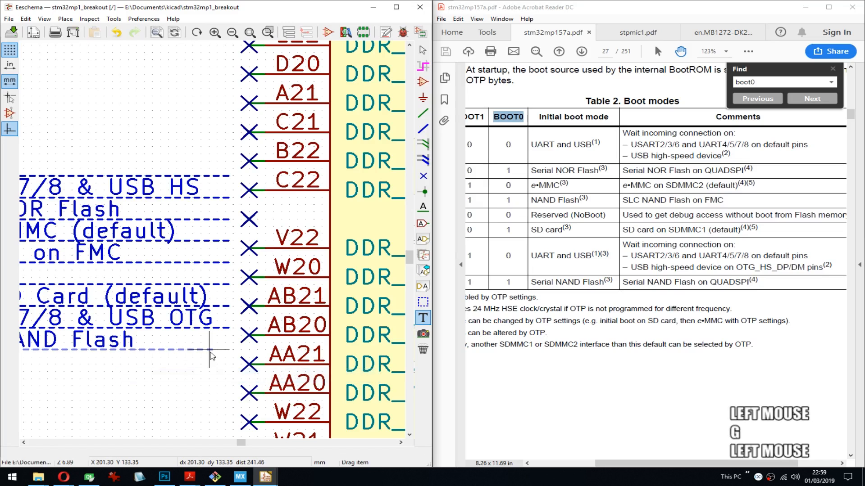
{"action": "left_click", "coordinate": [232, 356]}
- Undo the rightward shifts of the boot table's dashed row lines so they span the BOOT0 column again
{"action": "scroll", "coordinate": [211, 242], "scroll_direction": "down", "scroll_amount": 3}
{"action": "middle_click", "coordinate": [211, 241]}
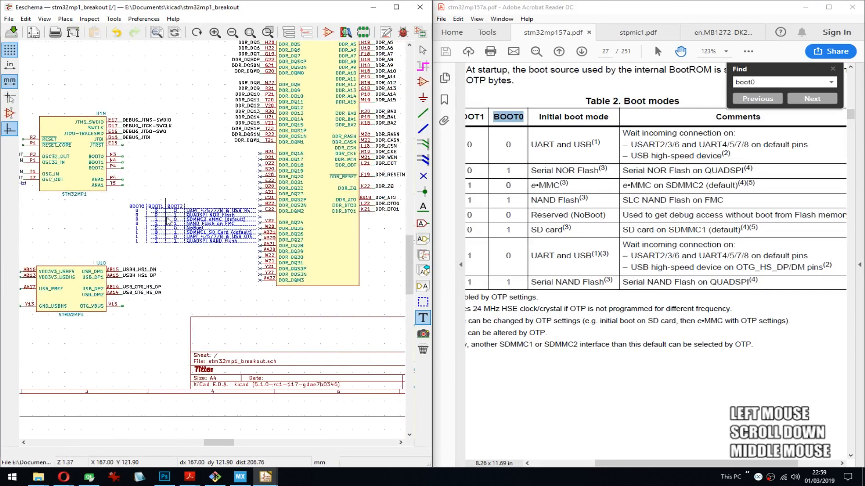
{"action": "scroll", "coordinate": [212, 242], "scroll_direction": "up", "scroll_amount": 3}
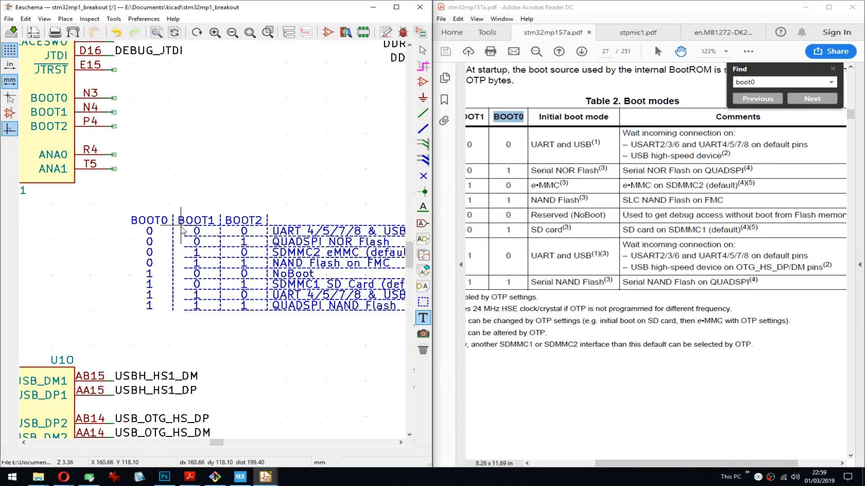
{"action": "key", "text": "ctrl+z"}
{"action": "key", "text": "ctrl+z"}
{"action": "key", "text": "ctrl+z"}
{"action": "key", "text": "ctrl+z"}
{"action": "key", "text": "ctrl+z"}
{"action": "key", "text": "ctrl+z"}
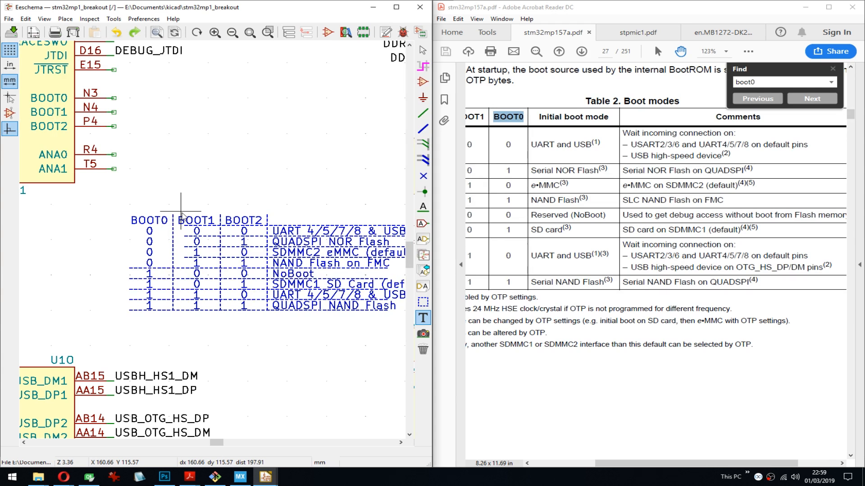
{"action": "middle_click_drag", "start_coordinate": [310, 244], "coordinate": [295, 224]}
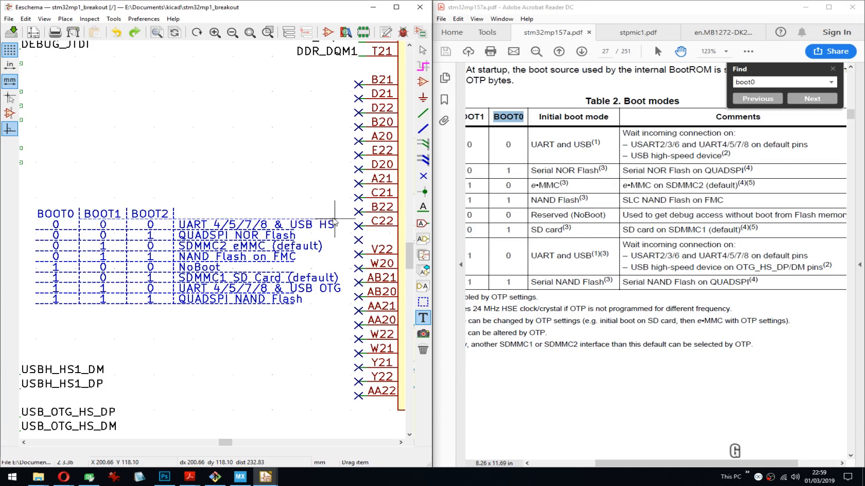
{"action": "key", "text": "Escape"}
{"action": "right_click", "coordinate": [293, 222]}
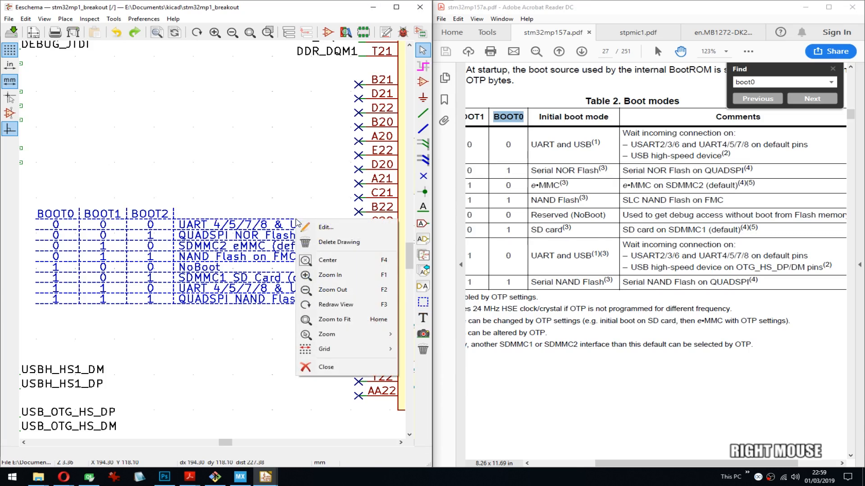
{"action": "right_click", "coordinate": [293, 222]}
{"action": "right_click", "coordinate": [293, 223]}
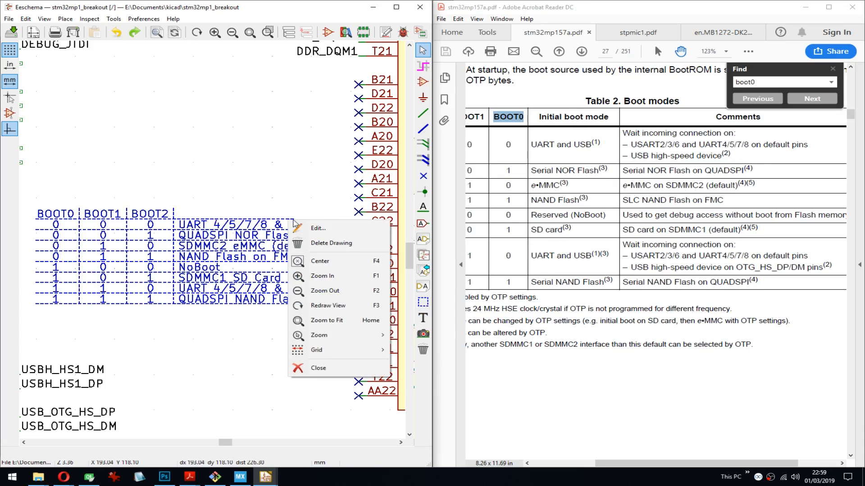
{"action": "key", "text": "Escape"}
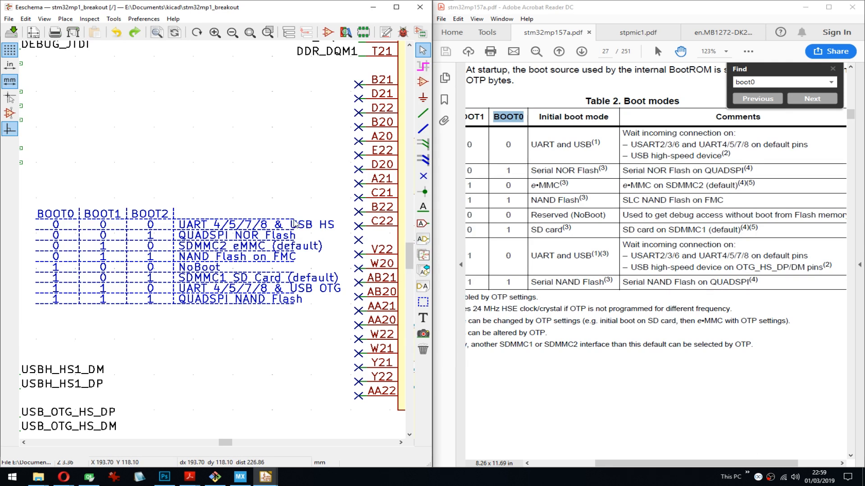
{"action": "right_click", "coordinate": [295, 222]}
{"action": "left_click", "coordinate": [323, 227]}
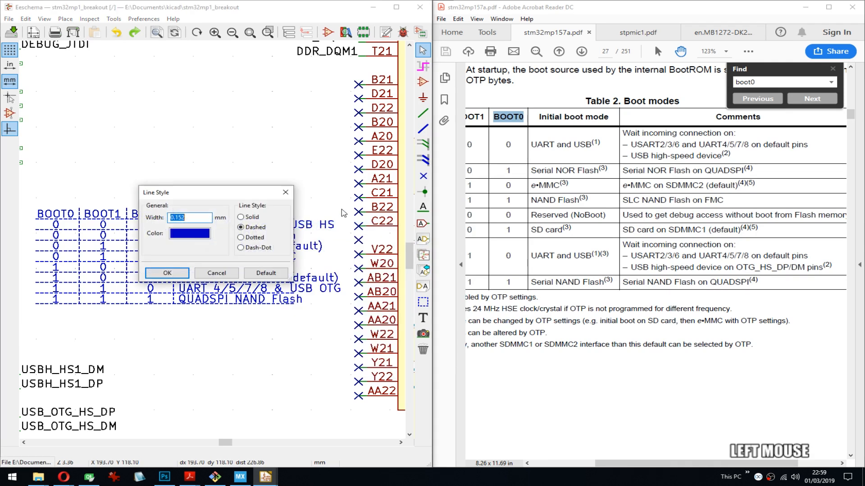
{"action": "key", "text": "Escape"}
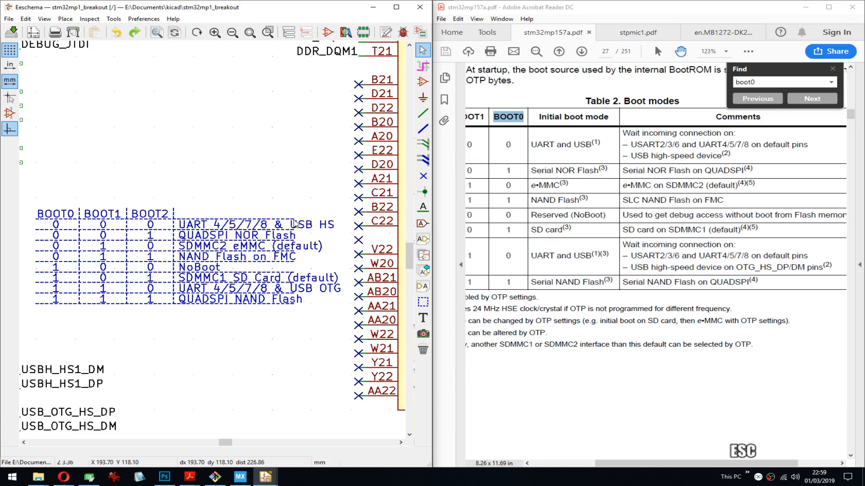
{"action": "key", "text": "g"}
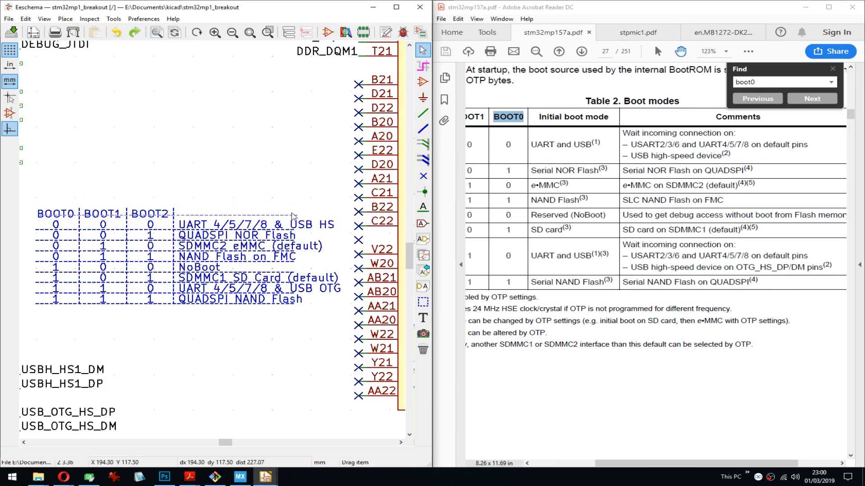
{"action": "key", "text": "Tab"}
{"action": "key", "text": "Escape"}
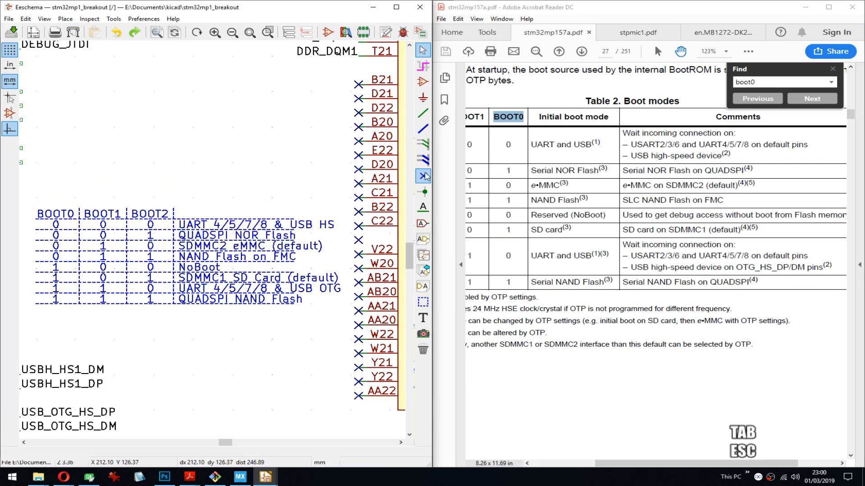
- Draw a horizontal graphic line segment about 9 mm long, continuing the dashed line under the boot table's header past the longest description
{"action": "left_click", "coordinate": [425, 130]}
{"action": "left_click", "coordinate": [423, 302]}
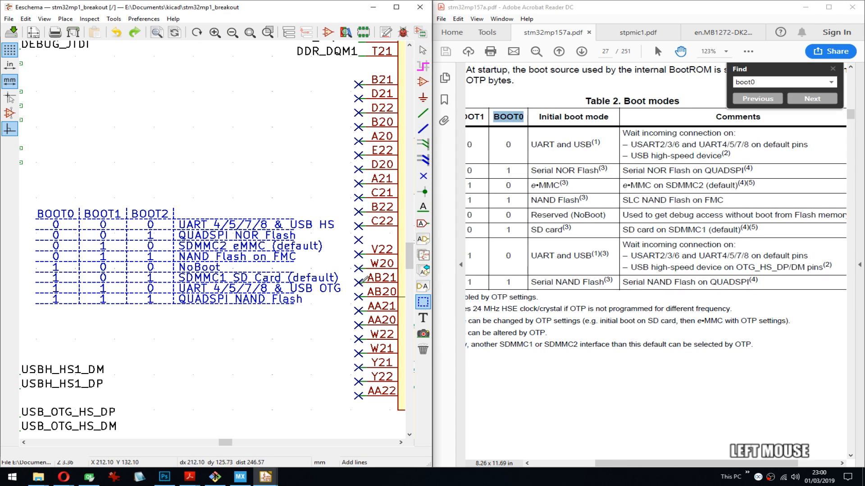
{"action": "left_click", "coordinate": [294, 219]}
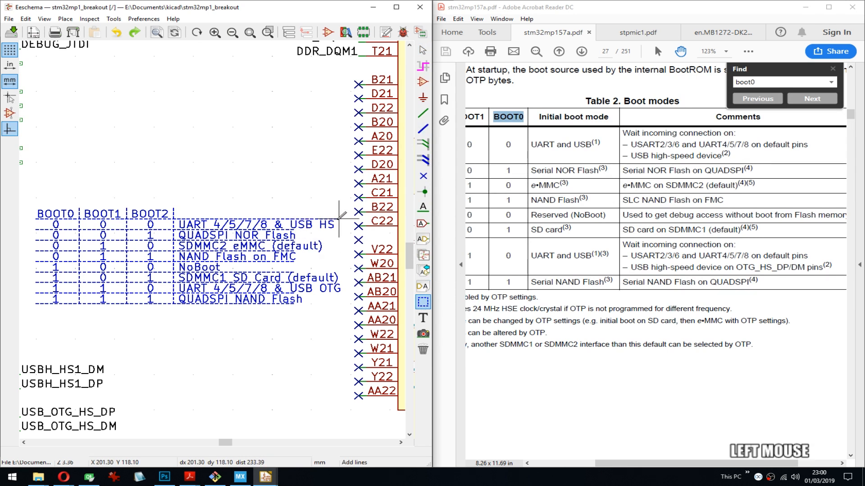
{"action": "left_click", "coordinate": [346, 219]}
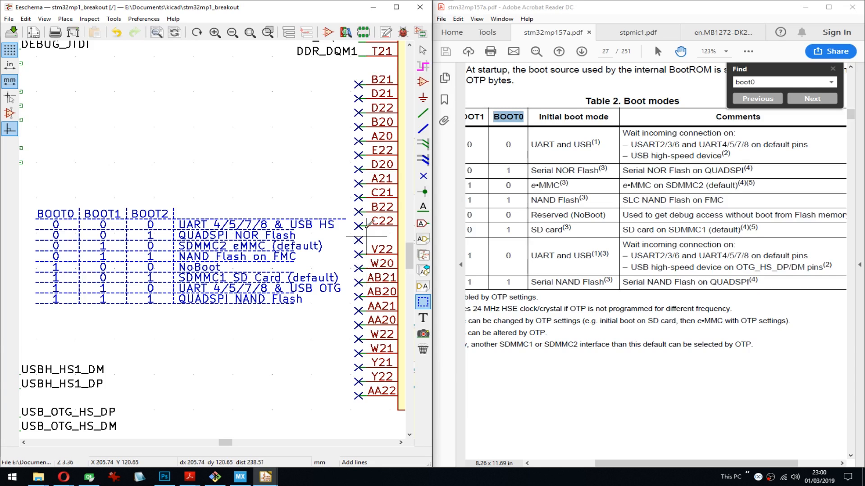
- Repeat the new extension segment downward at even spacing until it reaches the boot table's bottom line
{"action": "key", "text": "Insert"}
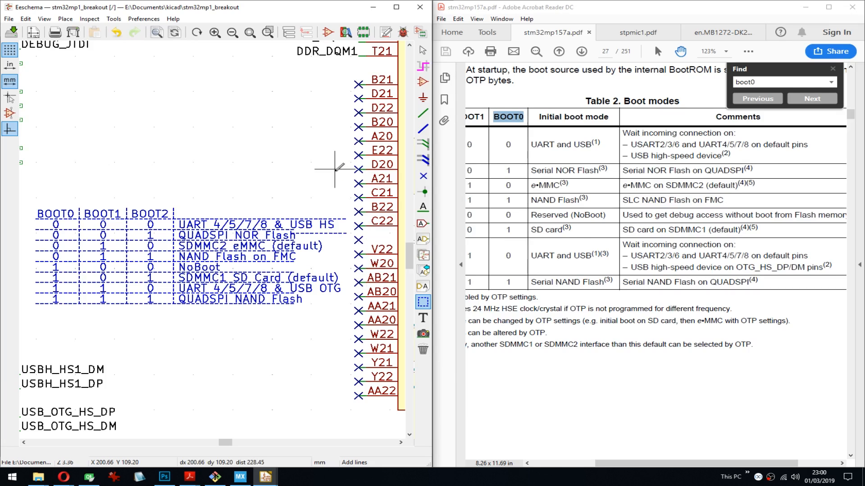
{"action": "key", "text": "Insert"}
{"action": "key", "text": "Insert"}
{"action": "key", "text": "Insert"}
{"action": "scroll", "coordinate": [335, 170], "scroll_direction": "up", "scroll_amount": 3}
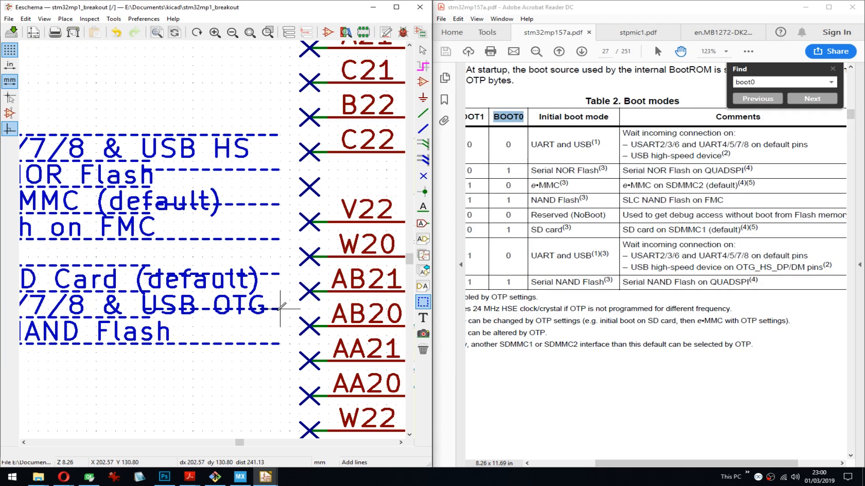
- Move the misaligned extension segments at the QUADSPI NOR, SDMMC2 eMMC, SDMMC1 SD Card and USB OTG rows onto the table's dashed row lines
{"action": "key", "text": "m"}
{"action": "key", "text": "g"}
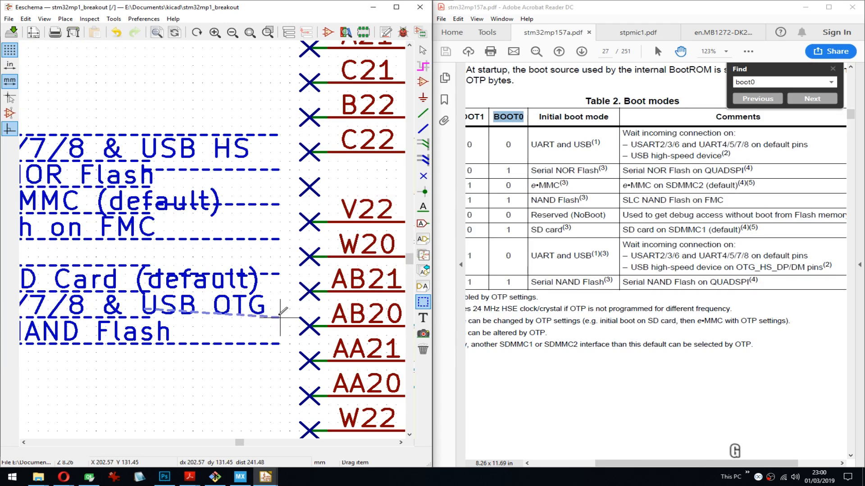
{"action": "left_click", "coordinate": [281, 308]}
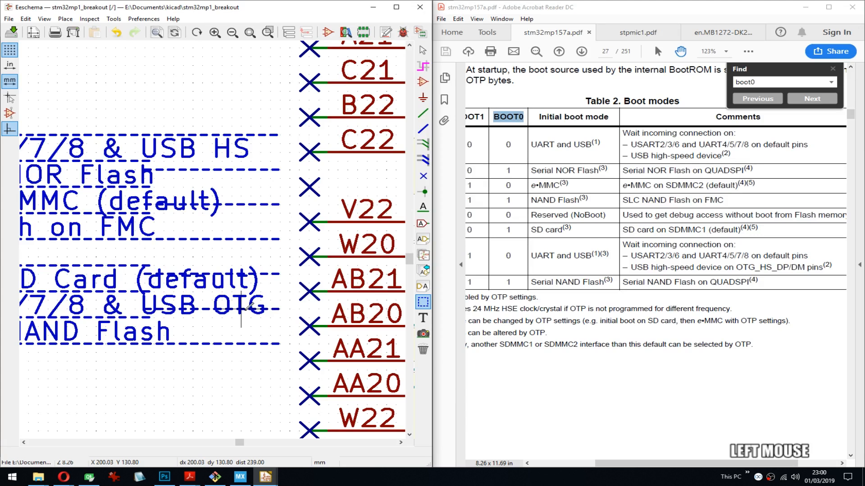
{"action": "key", "text": "g"}
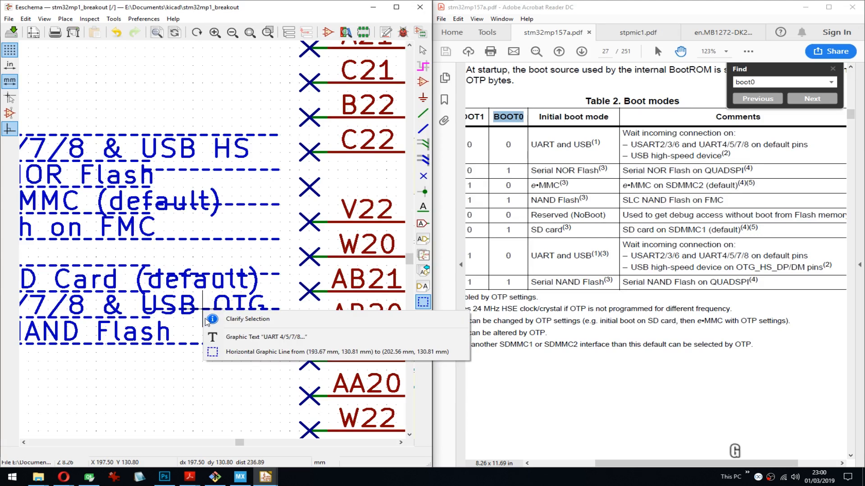
{"action": "left_click", "coordinate": [243, 352]}
{"action": "key", "text": "g"}
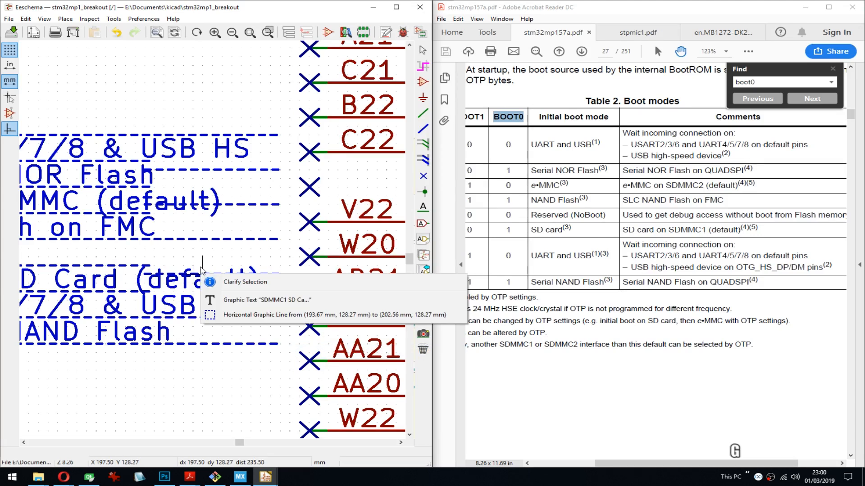
{"action": "left_click", "coordinate": [224, 316]}
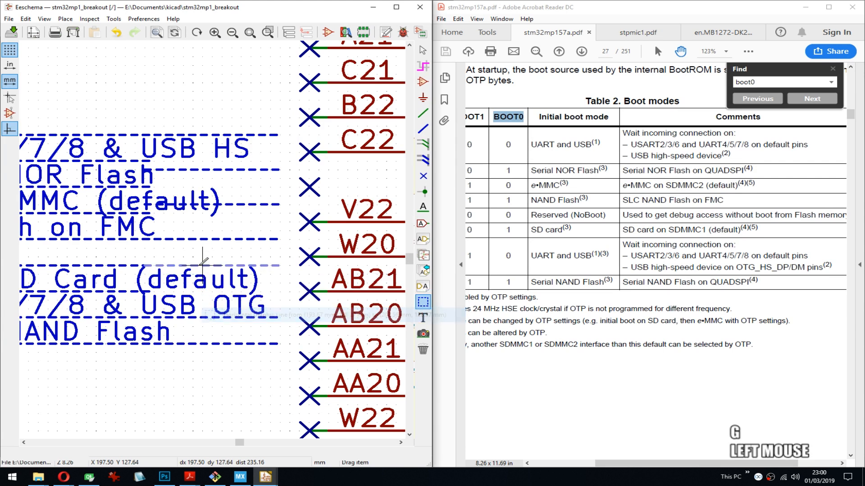
{"action": "left_click", "coordinate": [238, 211]}
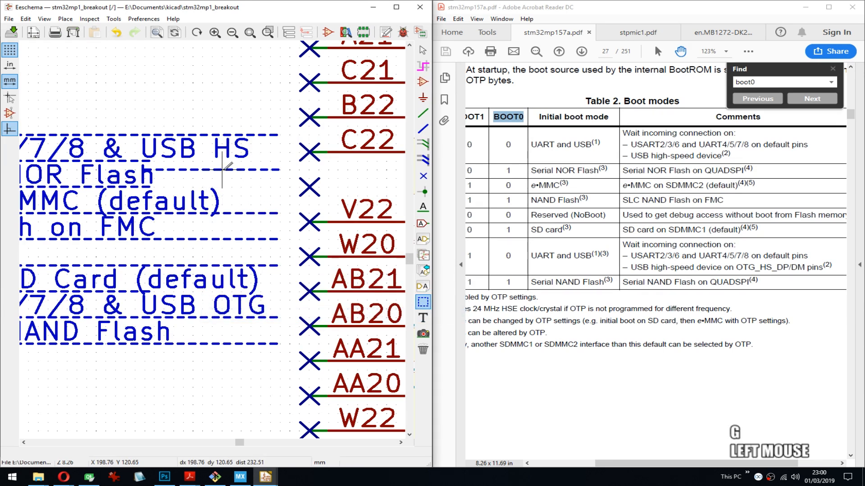
{"action": "left_click", "coordinate": [223, 186]}
- Draw extension segments for the dashed lines under the UART & USB HS and SDMMC1 SD Card rows to the table's outer edge and save
{"action": "key", "text": "ctrl+d"}
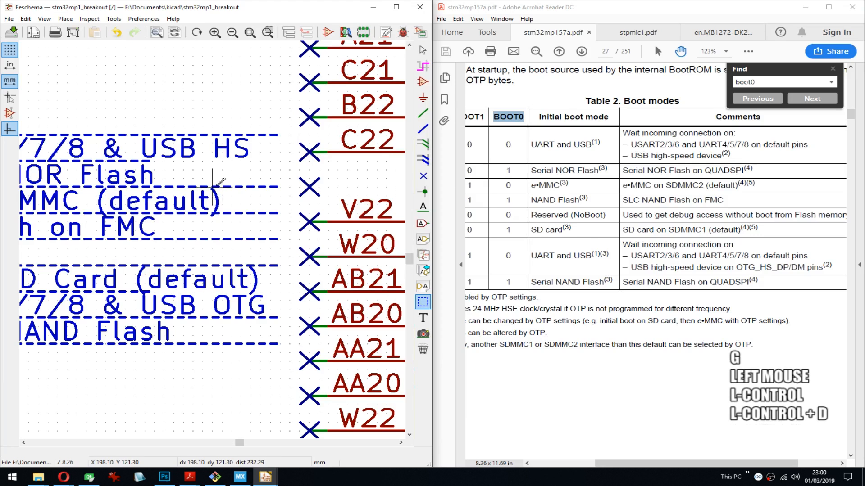
{"action": "right_click", "coordinate": [213, 186]}
{"action": "key", "text": "Escape"}
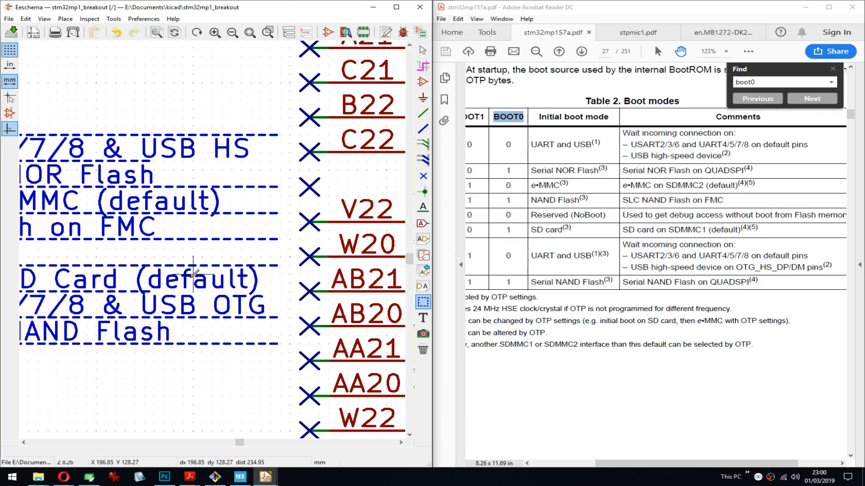
{"action": "left_click", "coordinate": [155, 159]}
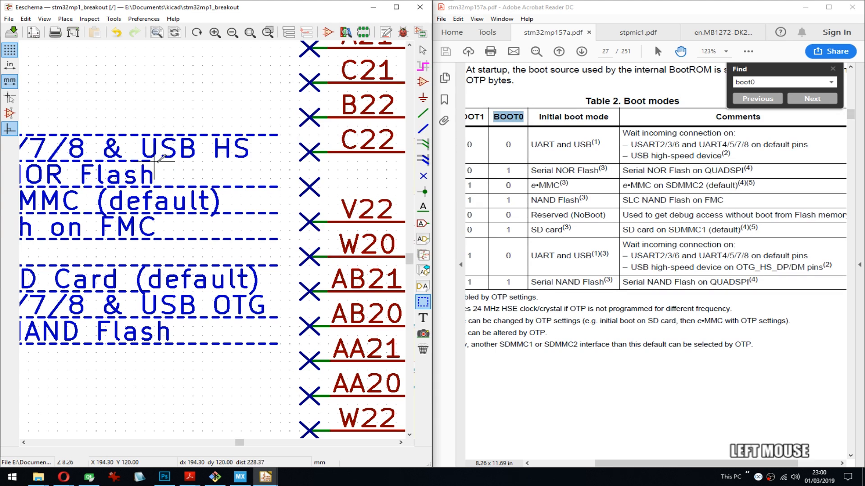
{"action": "double_click", "coordinate": [286, 163]}
{"action": "left_click", "coordinate": [155, 292]}
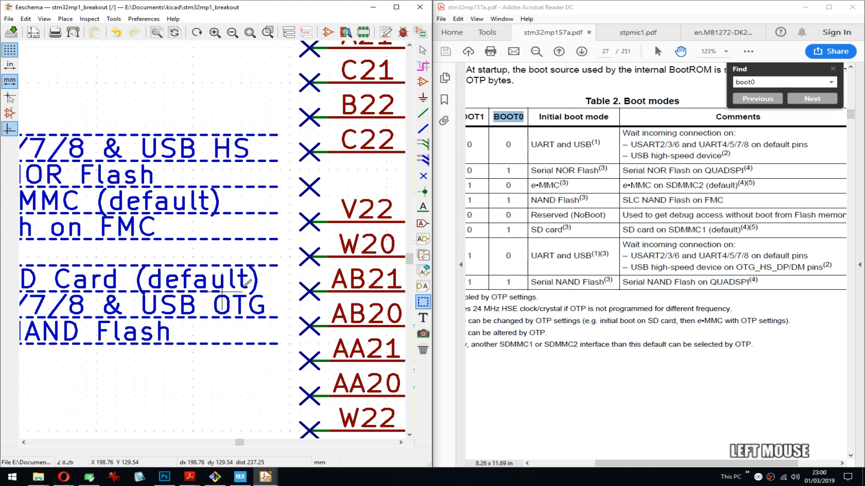
{"action": "double_click", "coordinate": [276, 290]}
{"action": "key", "text": "ctrl+s"}
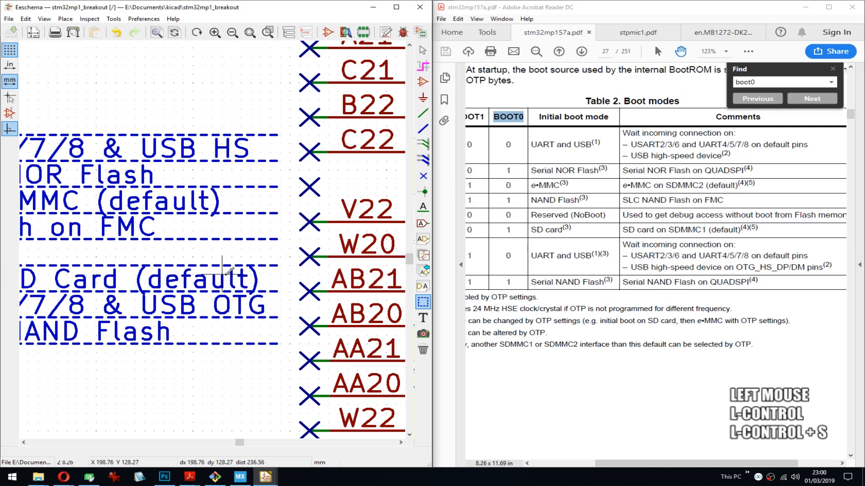
- Move the complete boot-mode table into the gap between the STM32MP1 unit with the BOOT pins and the USB unit U1O
{"action": "middle_click_drag", "start_coordinate": [116, 242], "coordinate": [324, 242]}
{"action": "scroll", "coordinate": [288, 244], "scroll_direction": "down", "scroll_amount": 4}
{"action": "middle_click_drag", "start_coordinate": [164, 239], "coordinate": [227, 187]}
{"action": "key", "text": "Escape"}
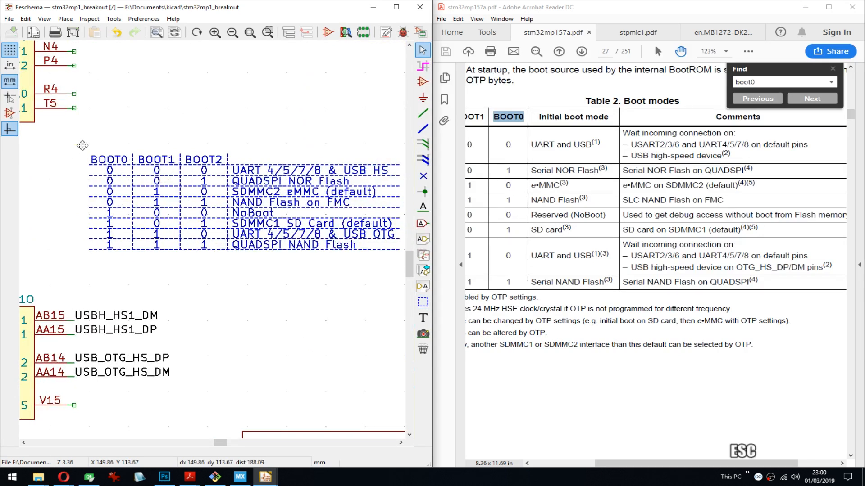
{"action": "left_click_drag", "start_coordinate": [73, 141], "coordinate": [238, 123]}
{"action": "key", "text": "Escape"}
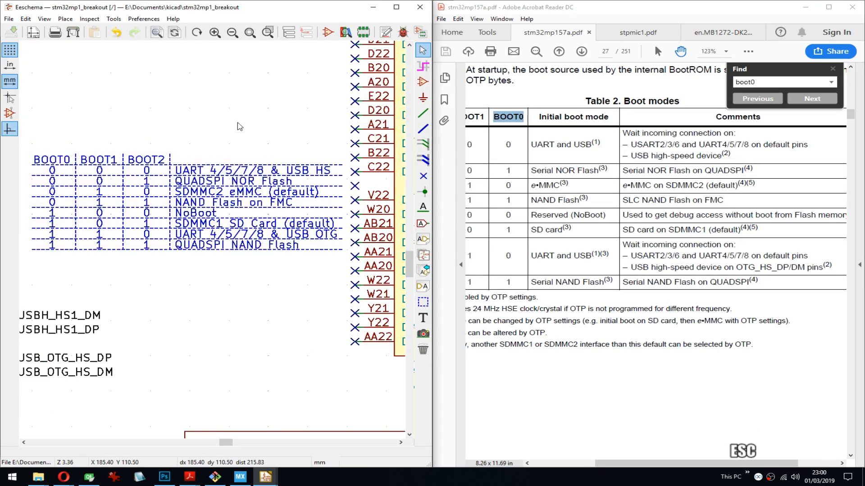
{"action": "key", "text": "ctrl+s"}
{"action": "middle_click_drag", "start_coordinate": [157, 150], "coordinate": [265, 144]}
{"action": "left_click_drag", "start_coordinate": [131, 138], "coordinate": [355, 254]}
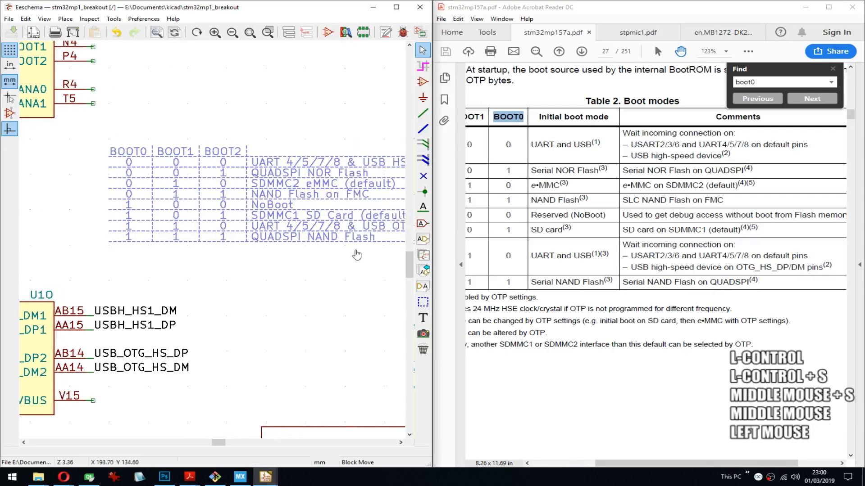
{"action": "scroll", "coordinate": [196, 245], "scroll_direction": "down", "scroll_amount": 4}
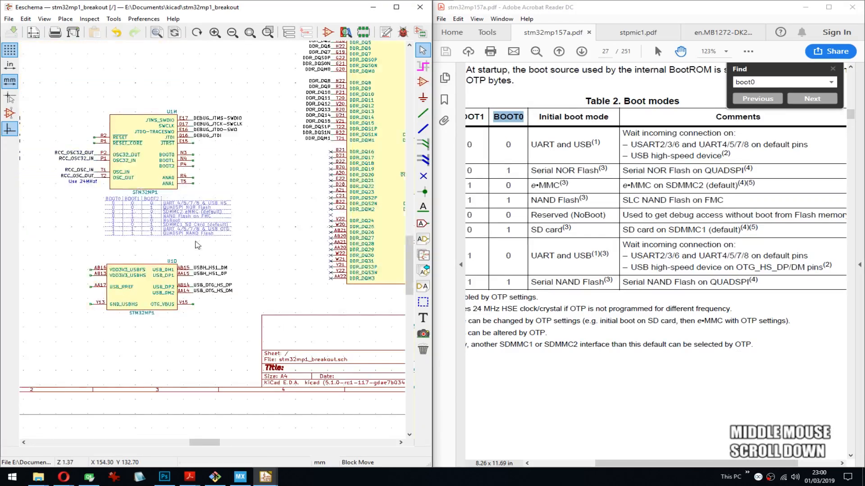
{"action": "middle_click_drag", "start_coordinate": [195, 245], "coordinate": [370, 257]}
{"action": "middle_click_drag", "start_coordinate": [321, 271], "coordinate": [289, 268]}
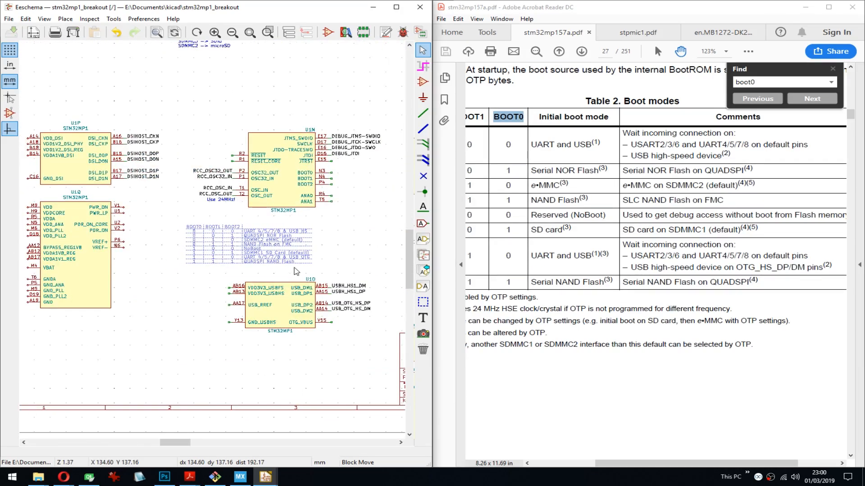
{"action": "middle_click_drag", "start_coordinate": [357, 260], "coordinate": [186, 262]}
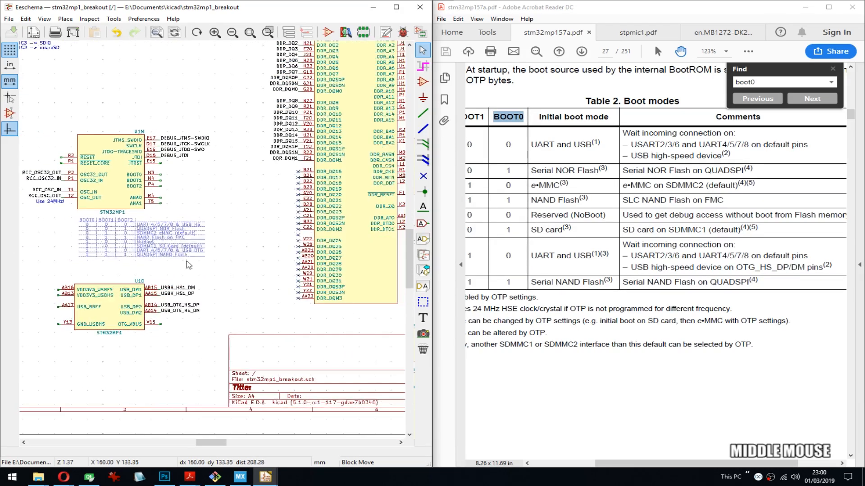
{"action": "left_click", "coordinate": [159, 266]}
- Add a "?" text note beside the BOOT1 pin of unit U1M, keeping the 1.270 mm text size
{"action": "scroll", "coordinate": [159, 181], "scroll_direction": "up", "scroll_amount": 3}
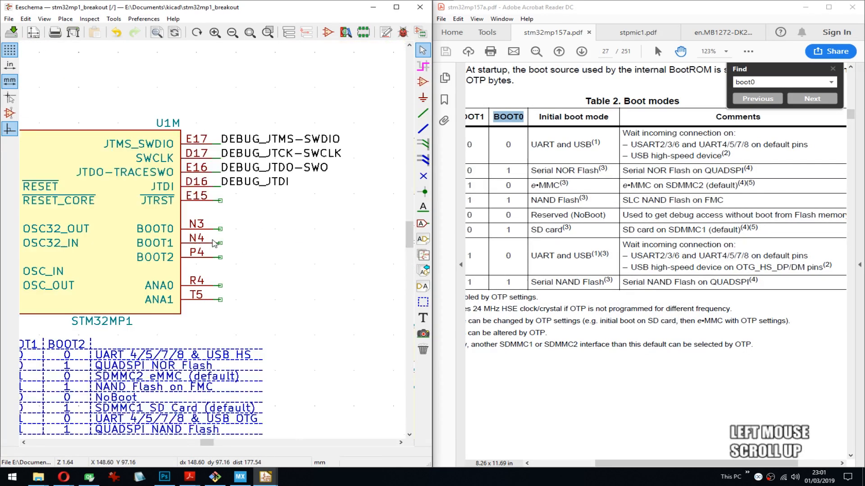
{"action": "middle_click_drag", "start_coordinate": [212, 243], "coordinate": [297, 157]}
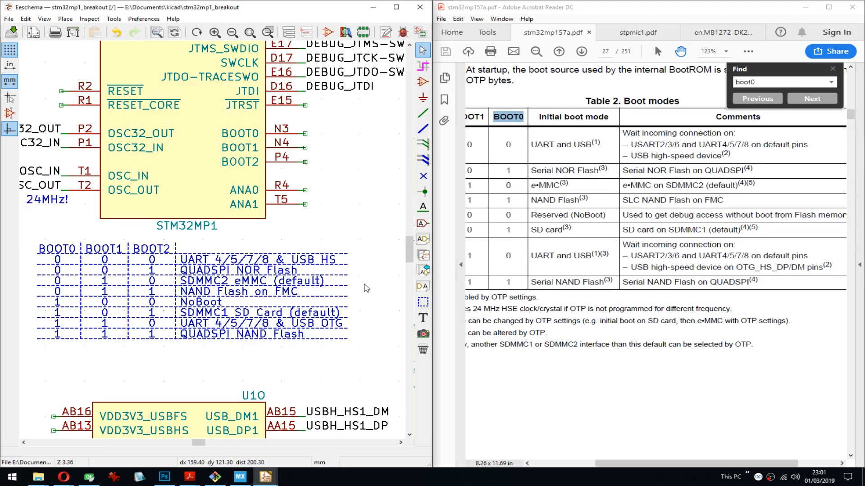
{"action": "left_click", "coordinate": [423, 318]}
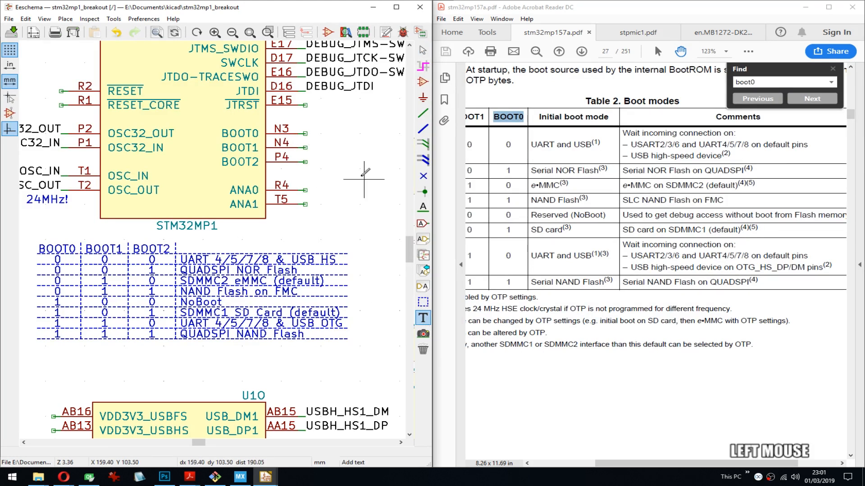
{"action": "left_click", "coordinate": [316, 148]}
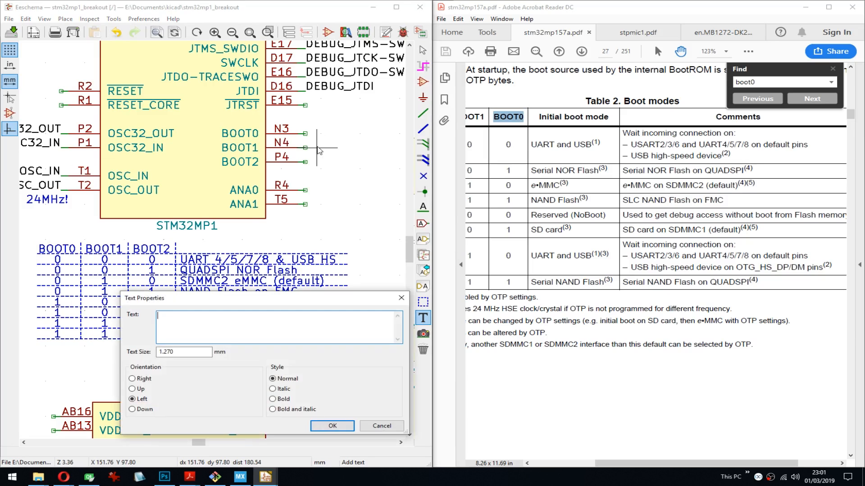
{"action": "type", "text": "?"}
{"action": "key", "text": "ctrl+Return"}
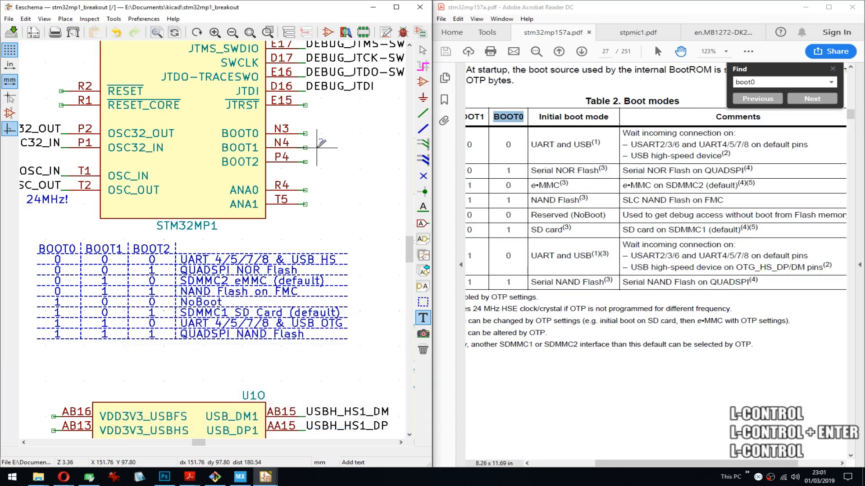
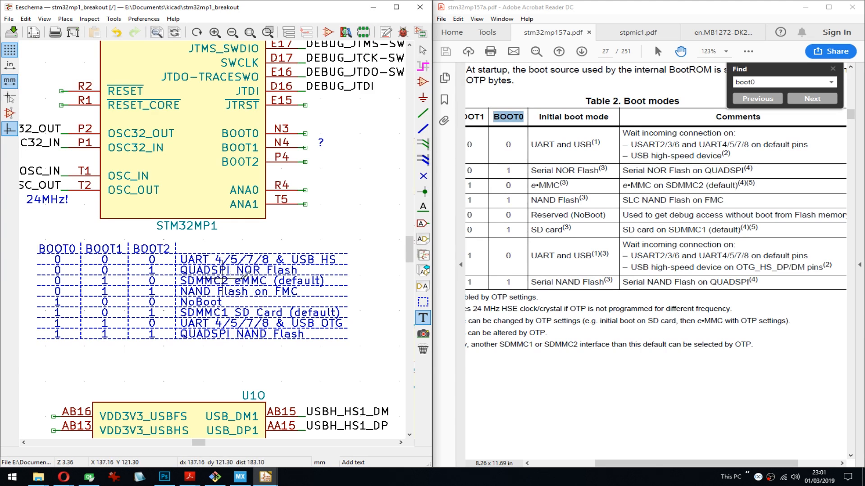
- Save the schematic containing the boot mode table
{"action": "key", "text": "ctrl+s"}
{"action": "scroll", "coordinate": [277, 281], "scroll_direction": "down", "scroll_amount": 2}
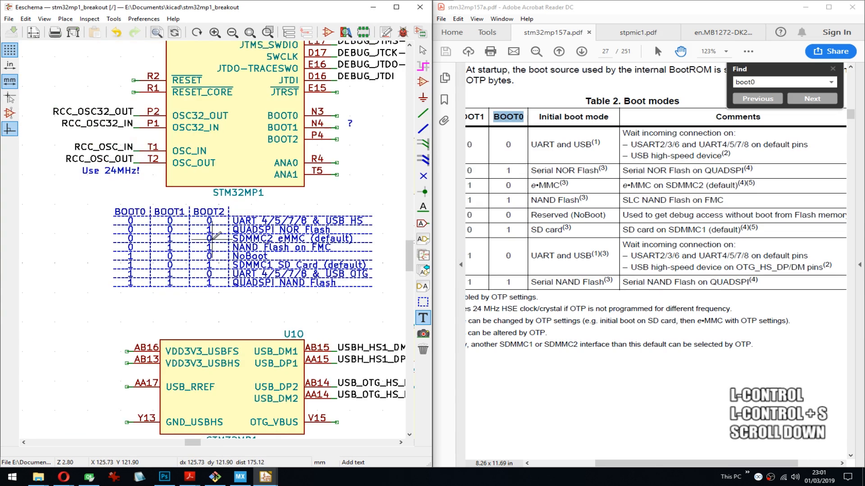
{"action": "middle_click_drag", "start_coordinate": [277, 282], "coordinate": [214, 243]}
{"action": "scroll", "coordinate": [214, 243], "scroll_direction": "down", "scroll_amount": 2}
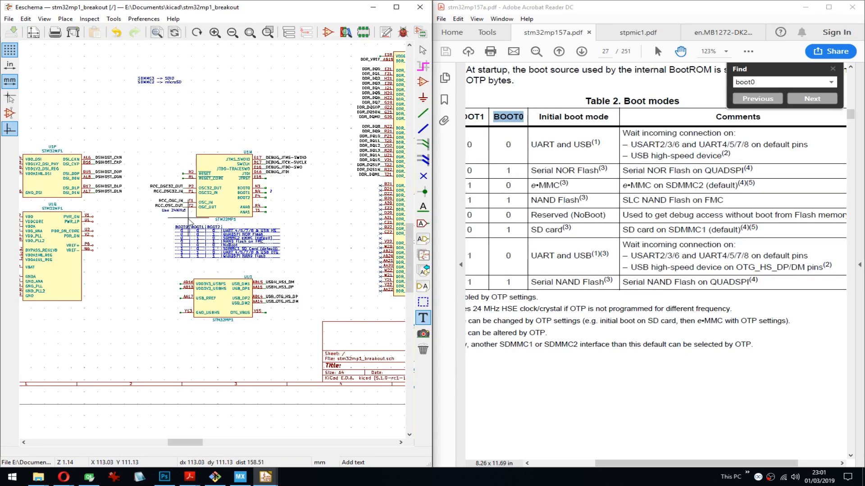
- Draw a short wire stub on U1Q's VDD pin and repeat it down the symbol's left side to the GND pin
{"action": "middle_click_drag", "start_coordinate": [197, 217], "coordinate": [270, 219]}
{"action": "scroll", "coordinate": [158, 226], "scroll_direction": "up", "scroll_amount": 4}
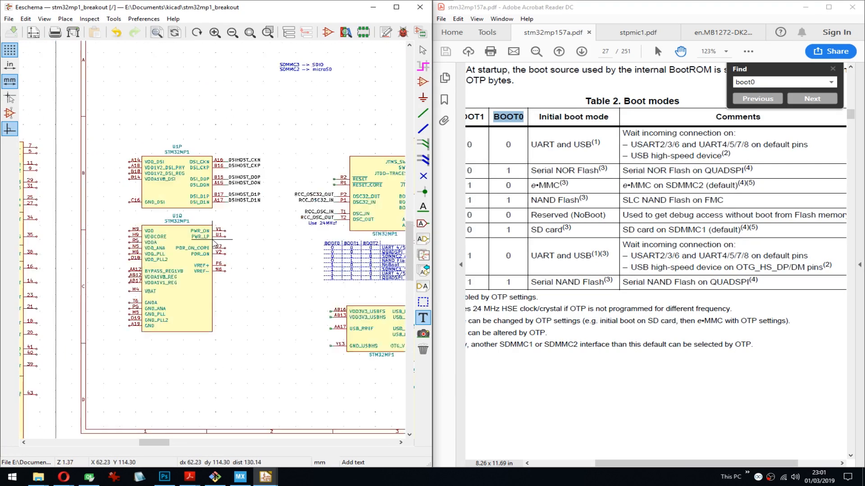
{"action": "middle_click_drag", "start_coordinate": [216, 243], "coordinate": [277, 137]}
{"action": "key", "text": "w"}
{"action": "left_click", "coordinate": [97, 119]}
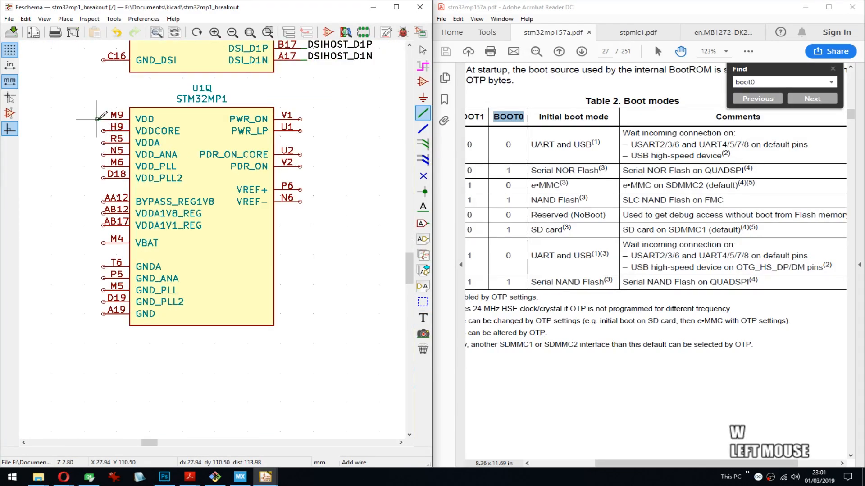
{"action": "key", "text": "Insert"}
{"action": "key", "text": "Insert"}
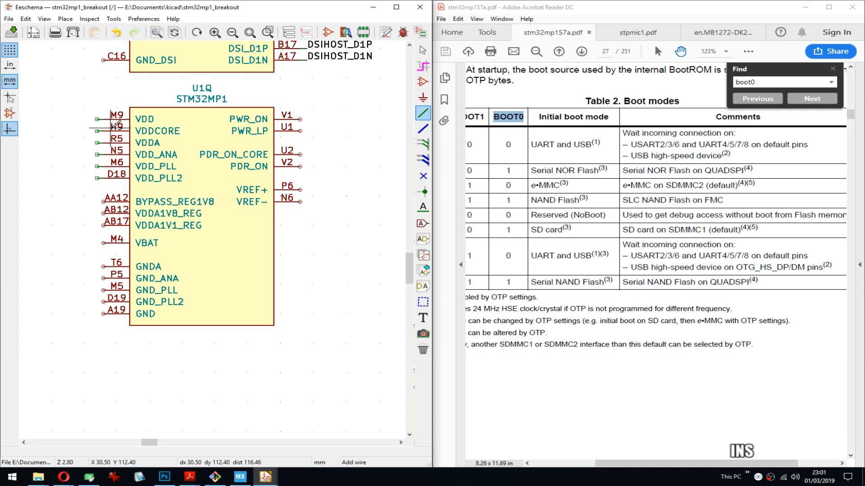
{"action": "key", "text": "Insert"}
{"action": "key", "text": "Insert"}
{"action": "key", "text": "Insert"}
{"action": "key", "text": "Insert"}
{"action": "key", "text": "Insert"}
{"action": "key", "text": "Insert"}
{"action": "key", "text": "Insert"}
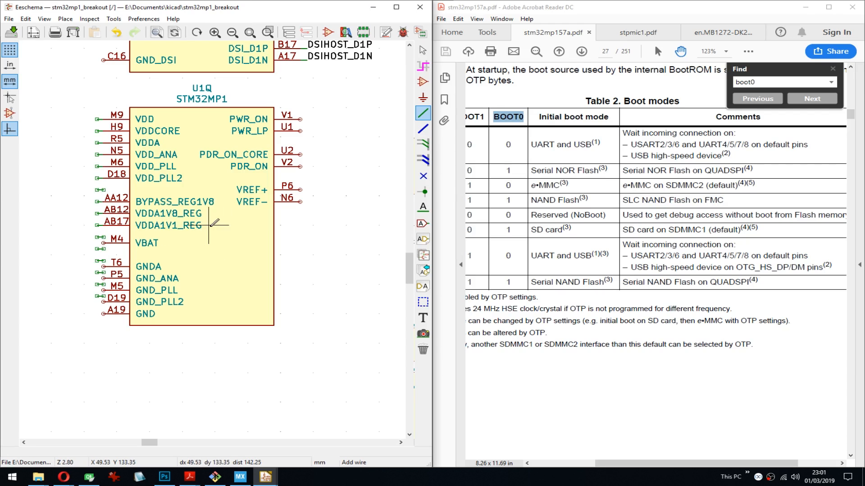
{"action": "key", "text": "Insert"}
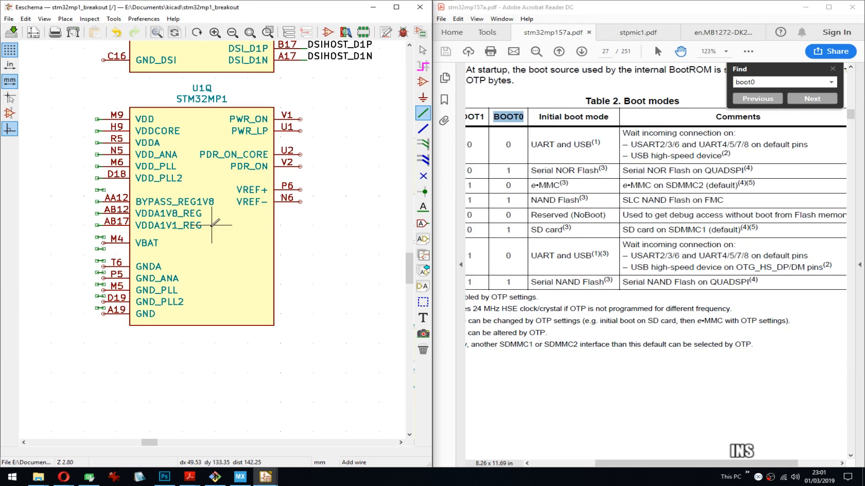
- Draw a wire stub on U1Q's PWR_ON pin, repeat it down the right side to VREF−, and save the schematic
{"action": "left_click", "coordinate": [301, 119]}
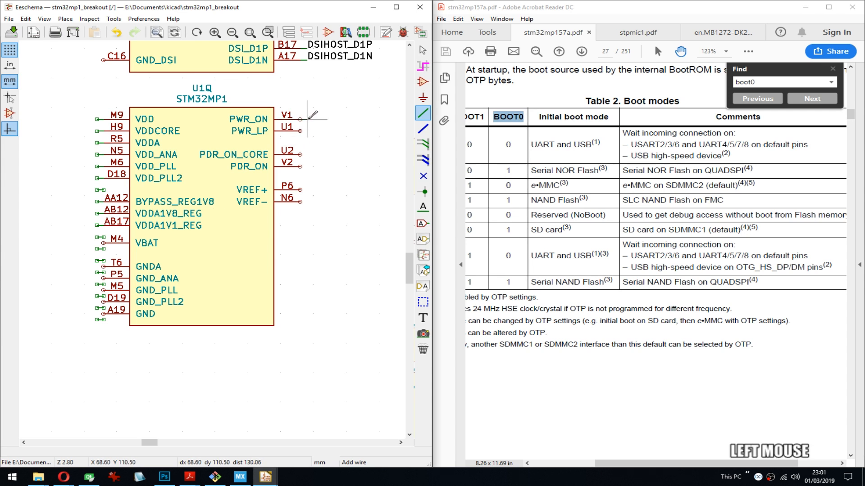
{"action": "double_click", "coordinate": [308, 119]}
{"action": "key", "text": "Insert"}
{"action": "key", "text": "Insert"}
{"action": "key", "text": "Insert"}
{"action": "key", "text": "Insert"}
{"action": "key", "text": "Insert"}
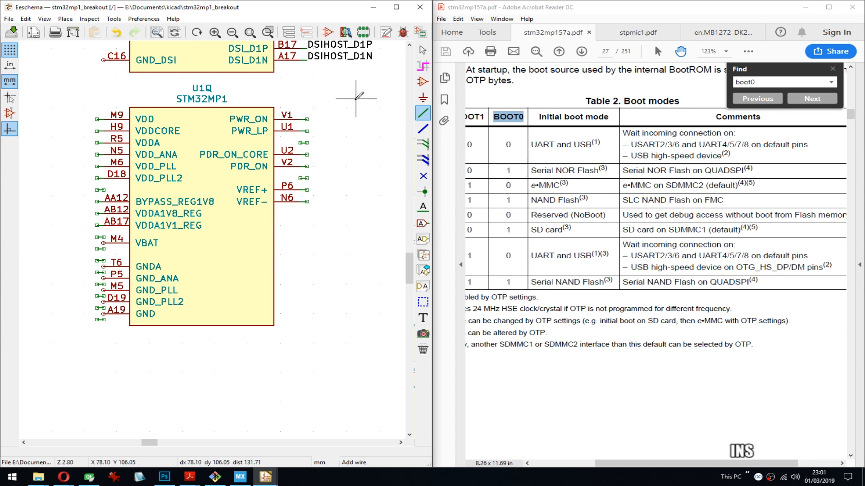
{"action": "key", "text": "ctrl+s"}
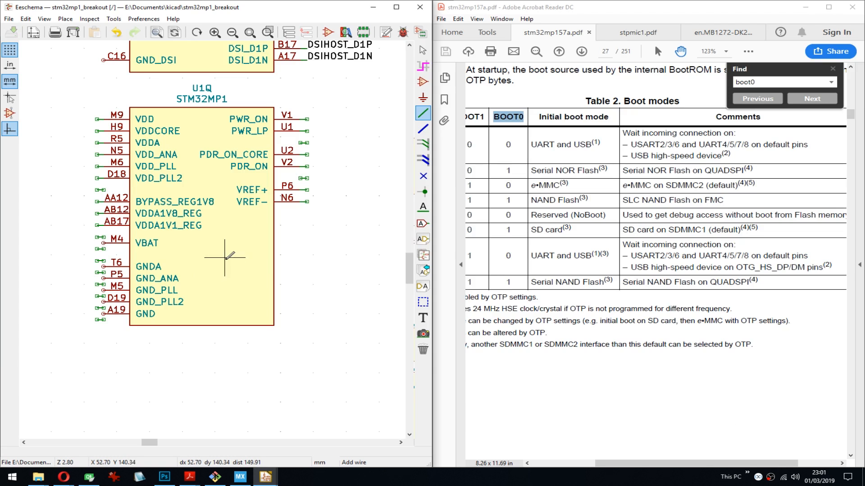
- Open U1Q's symbol for editing and move the VBAT and ground pins down half a pin pitch
{"action": "key", "text": "ctrl+e"}
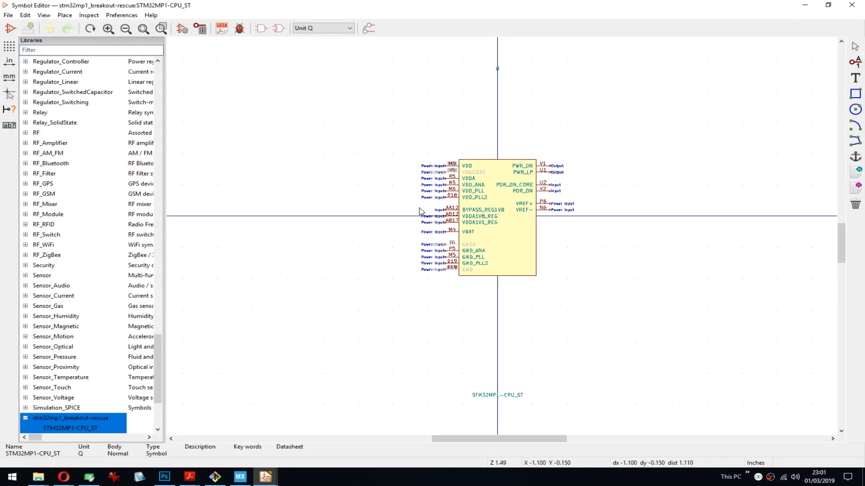
{"action": "scroll", "coordinate": [515, 235], "scroll_direction": "up", "scroll_amount": 5}
{"action": "middle_click_drag", "start_coordinate": [514, 236], "coordinate": [416, 266]}
{"action": "left_click_drag", "start_coordinate": [333, 124], "coordinate": [389, 333]}
{"action": "left_click", "coordinate": [389, 333]}
- Extend the lower edge of the unit Q symbol body further below the GND pin, save the symbol, and return to the schematic
{"action": "middle_click_drag", "start_coordinate": [644, 359], "coordinate": [407, 305]}
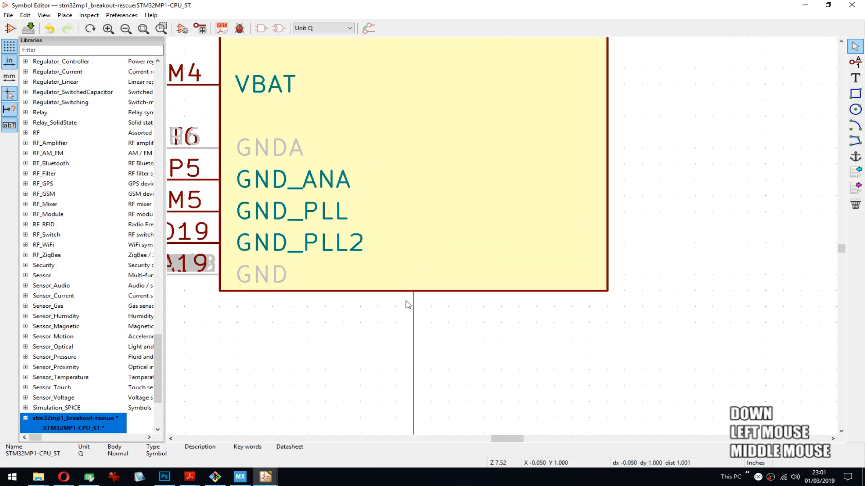
{"action": "key", "text": "g"}
{"action": "left_click", "coordinate": [398, 301]}
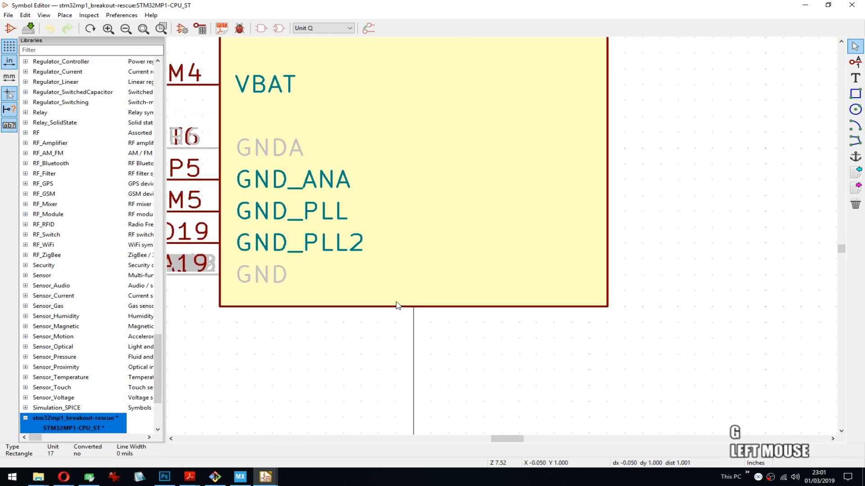
{"action": "scroll", "coordinate": [398, 302], "scroll_direction": "down", "scroll_amount": 5}
{"action": "middle_click_drag", "start_coordinate": [532, 235], "coordinate": [496, 214]}
{"action": "scroll", "coordinate": [504, 240], "scroll_direction": "up", "scroll_amount": 1}
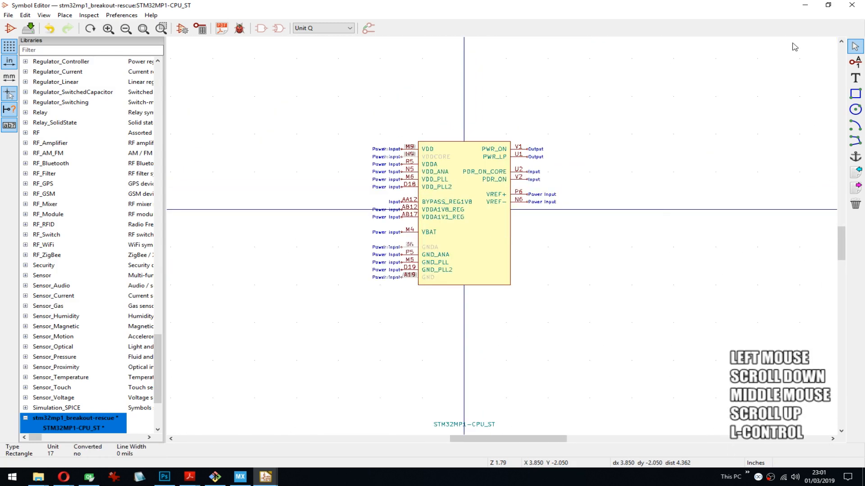
{"action": "key", "text": "ctrl+s"}
{"action": "left_click", "coordinate": [804, 5]}
- Delete the stray wire stubs in the gaps between U1Q's pins on both sides and save the schematic
{"action": "middle_click_drag", "start_coordinate": [81, 241], "coordinate": [171, 211]}
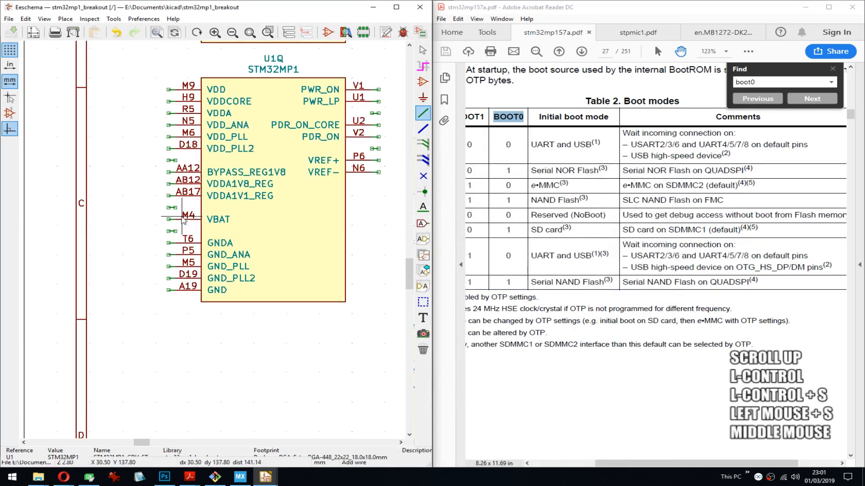
{"action": "key", "text": "Delete"}
{"action": "key", "text": "Delete"}
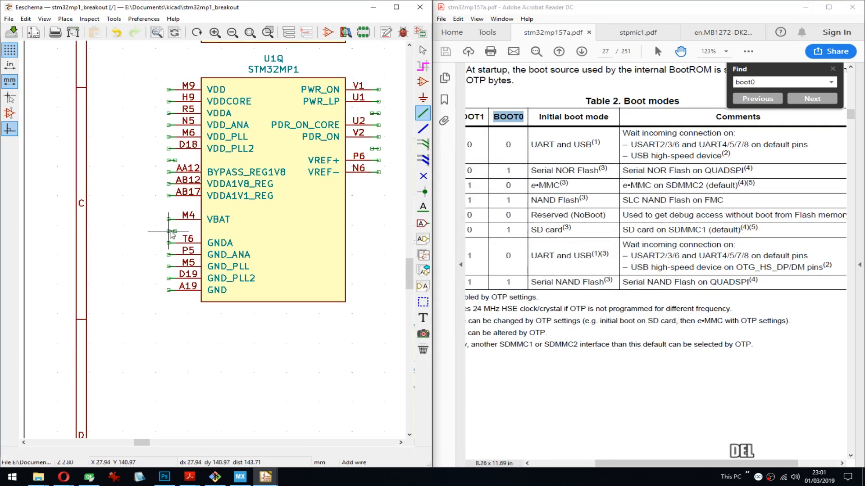
{"action": "key", "text": "Delete"}
{"action": "middle_click_drag", "start_coordinate": [257, 184], "coordinate": [181, 191]}
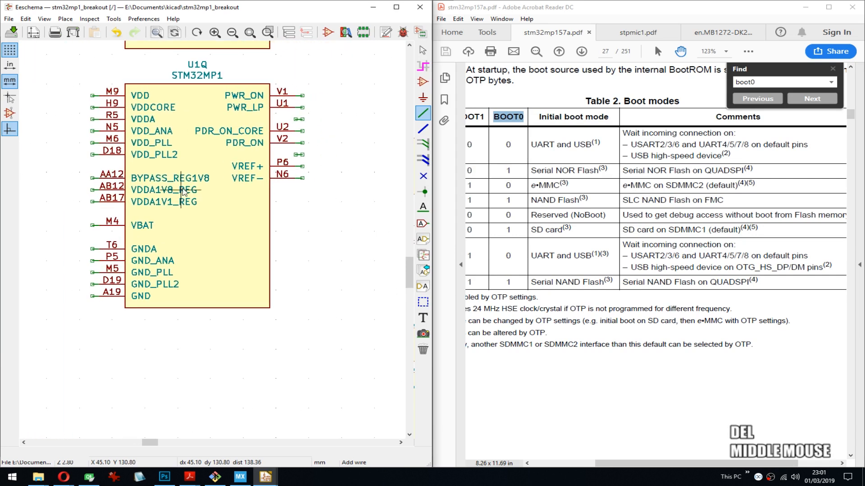
{"action": "key", "text": "Delete"}
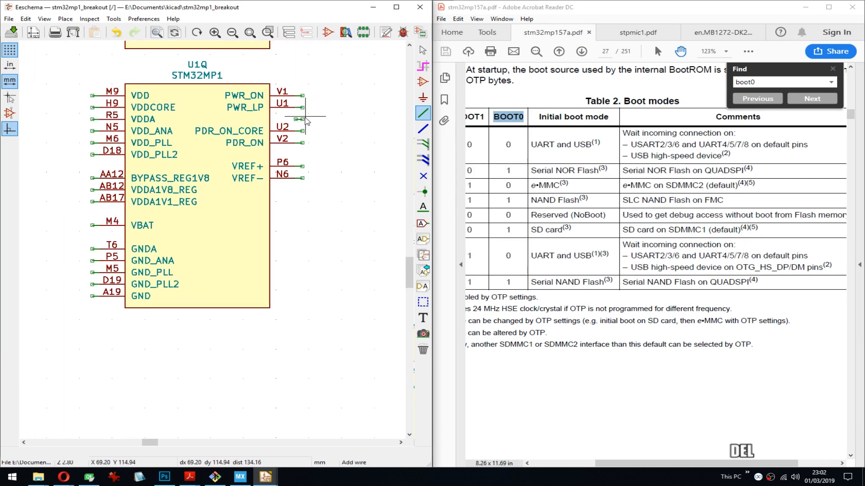
{"action": "middle_click_drag", "start_coordinate": [224, 228], "coordinate": [263, 231]}
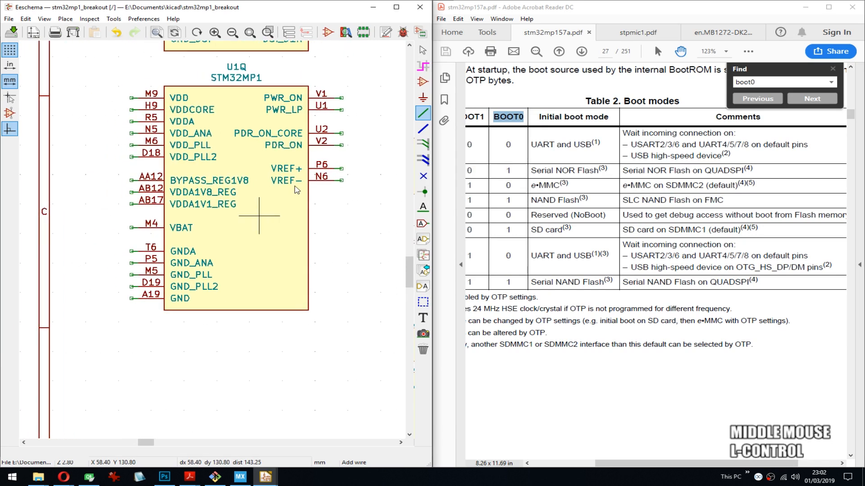
{"action": "key", "text": "ctrl+s"}
{"action": "middle_click_drag", "start_coordinate": [309, 105], "coordinate": [298, 240]}
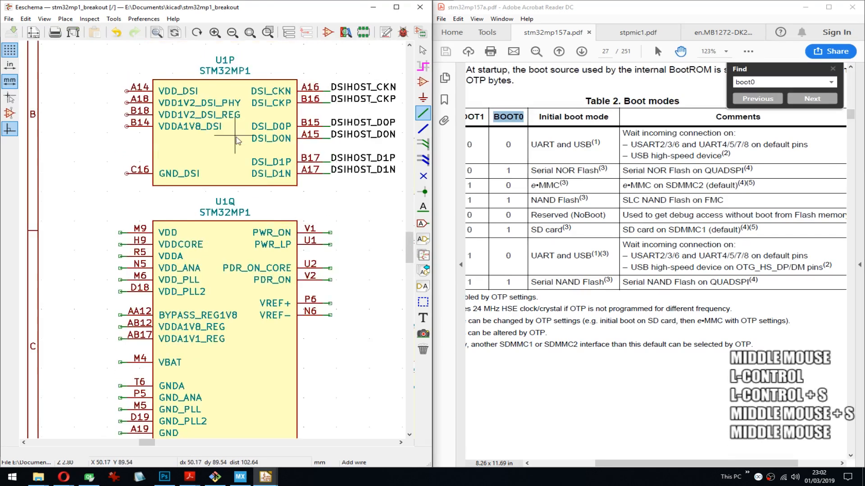
{"action": "key", "text": "w"}
{"action": "left_click", "coordinate": [127, 91]}
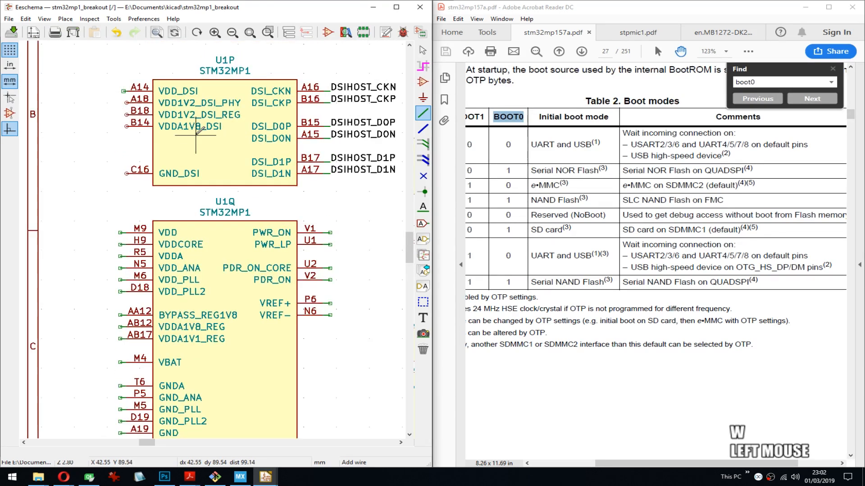
{"action": "key", "text": "Insert"}
{"action": "key", "text": "Insert"}
{"action": "key", "text": "Insert"}
{"action": "key", "text": "Insert"}
{"action": "key", "text": "Insert"}
{"action": "key", "text": "Insert"}
{"action": "key", "text": "Insert"}
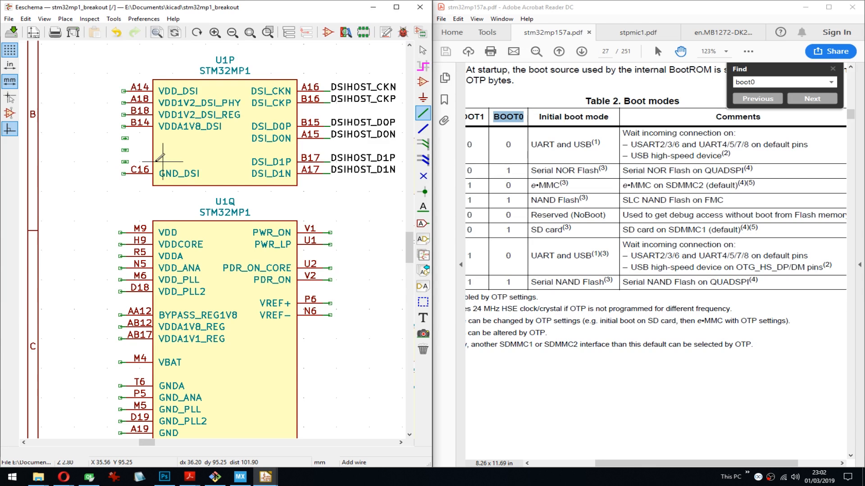
{"action": "scroll", "coordinate": [121, 141], "scroll_direction": "up", "scroll_amount": 3}
{"action": "key", "text": "ctrl+z"}
{"action": "key", "text": "ctrl+z"}
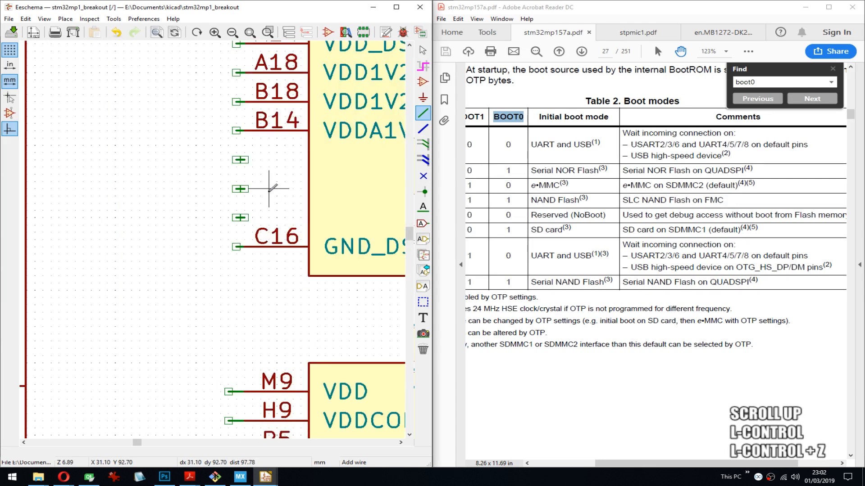
{"action": "key", "text": "z"}
{"action": "middle_click_drag", "start_coordinate": [268, 188], "coordinate": [216, 245]}
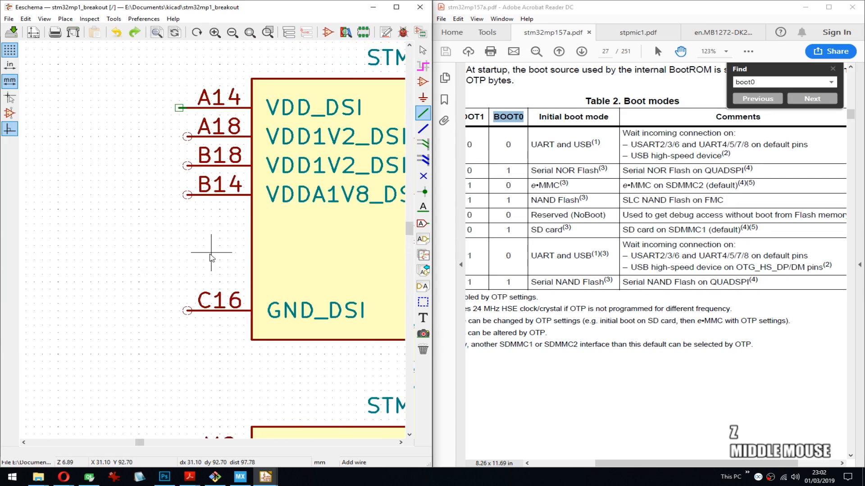
{"action": "key", "text": "ctrl+z"}
- Set the grid to 1.2700 mm (50 mils) and draw a one-grid wire stub on U1P's VDD_DSI pin
{"action": "right_click", "coordinate": [180, 224]}
{"action": "left_click", "coordinate": [231, 363]}
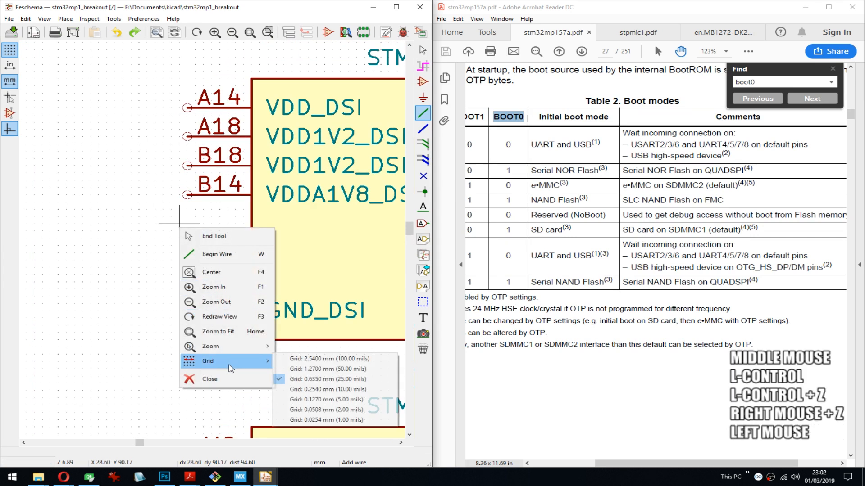
{"action": "left_click", "coordinate": [320, 369]}
{"action": "key", "text": "w"}
{"action": "double_click", "coordinate": [173, 108]}
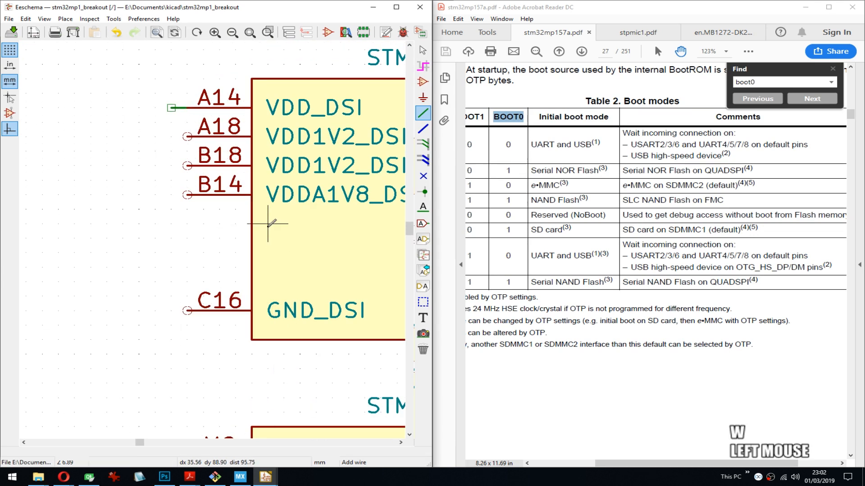
- Repeat the wire stub down U1P's left pins to GND_DSI and delete the extra stubs in the empty gap
{"action": "scroll", "coordinate": [271, 243], "scroll_direction": "down", "scroll_amount": 4}
{"action": "middle_click_drag", "start_coordinate": [225, 289], "coordinate": [180, 217]}
{"action": "key", "text": "Insert"}
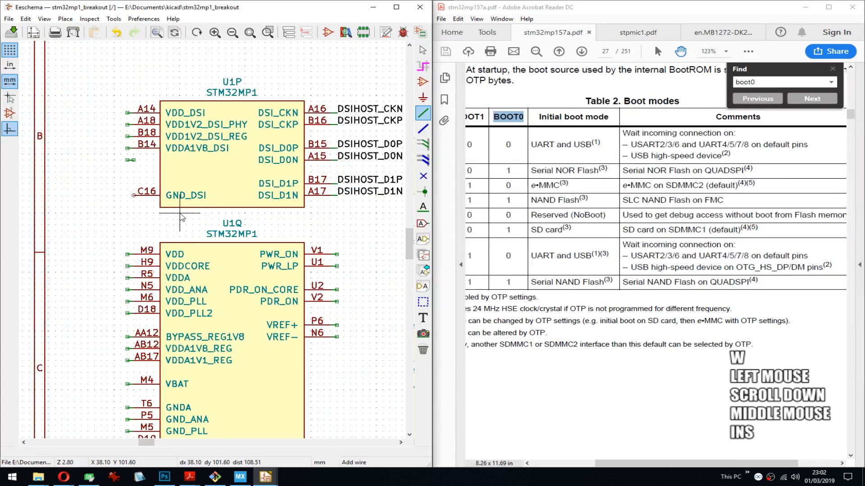
{"action": "key", "text": "Insert"}
{"action": "key", "text": "Insert"}
{"action": "key", "text": "Insert"}
{"action": "key", "text": "Delete"}
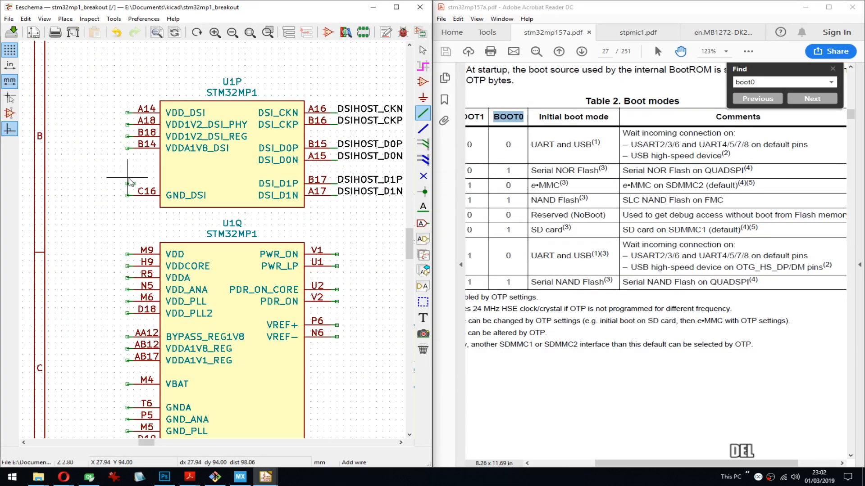
- Reposition the boot mode table below U1M on the current grid and move the question mark note beside the boot pins
{"action": "middle_click_drag", "start_coordinate": [311, 165], "coordinate": [174, 167]}
{"action": "middle_click_drag", "start_coordinate": [280, 173], "coordinate": [90, 146]}
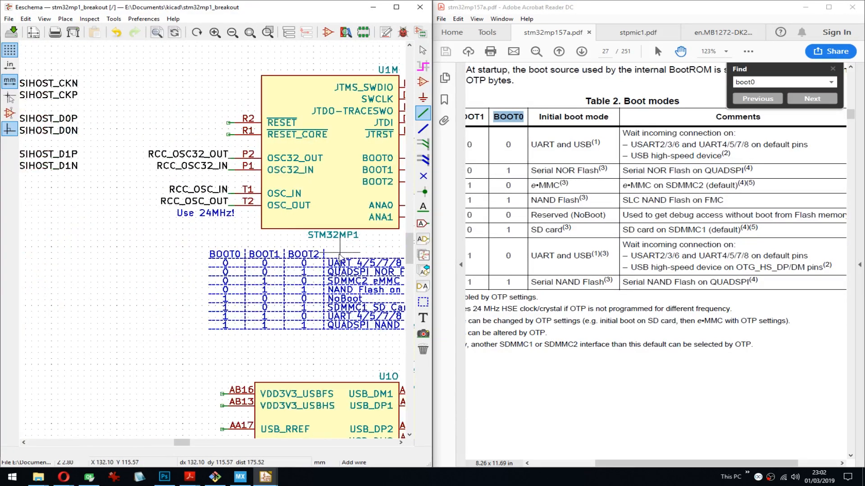
{"action": "middle_click_drag", "start_coordinate": [220, 253], "coordinate": [78, 209]}
{"action": "key", "text": "Escape"}
{"action": "left_click_drag", "start_coordinate": [65, 203], "coordinate": [341, 295]}
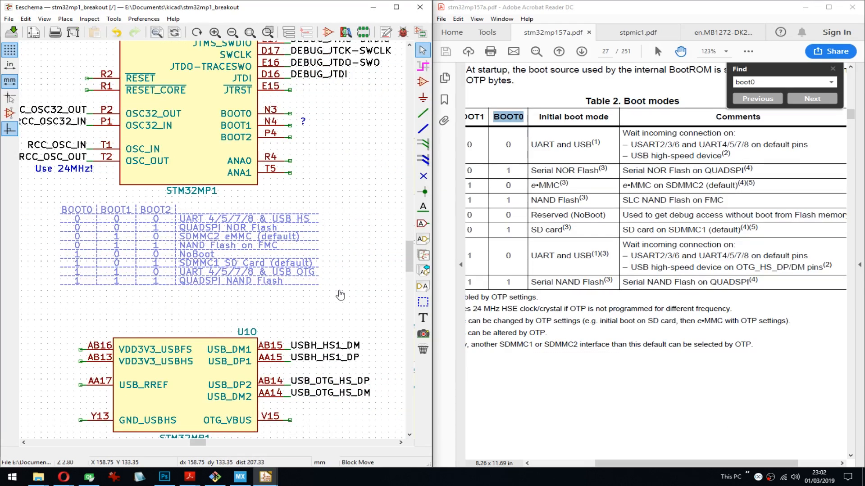
{"action": "left_click", "coordinate": [341, 295]}
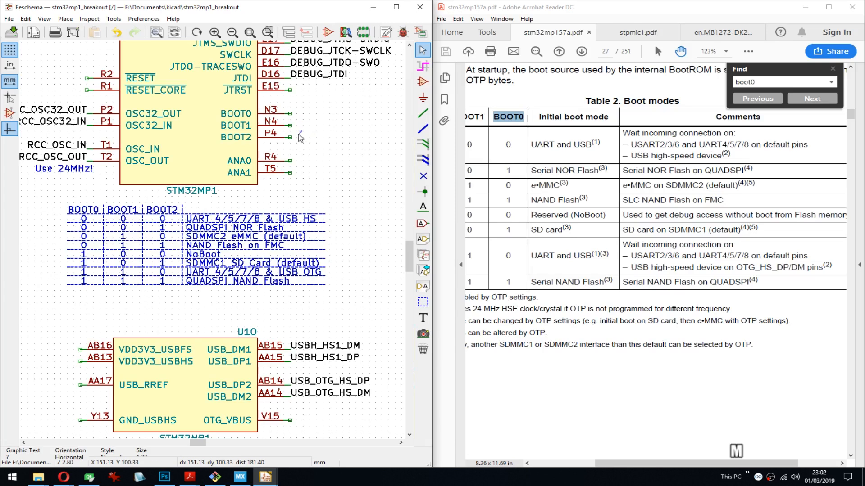
{"action": "key", "text": "m"}
- Look over the STPMIC1 symbol U2 and the other STM32MP1 units across the schematic
{"action": "scroll", "coordinate": [304, 127], "scroll_direction": "down", "scroll_amount": 2}
{"action": "middle_click_drag", "start_coordinate": [240, 287], "coordinate": [271, 318]}
{"action": "middle_click_drag", "start_coordinate": [101, 311], "coordinate": [208, 176]}
{"action": "scroll", "coordinate": [208, 176], "scroll_direction": "up", "scroll_amount": 4}
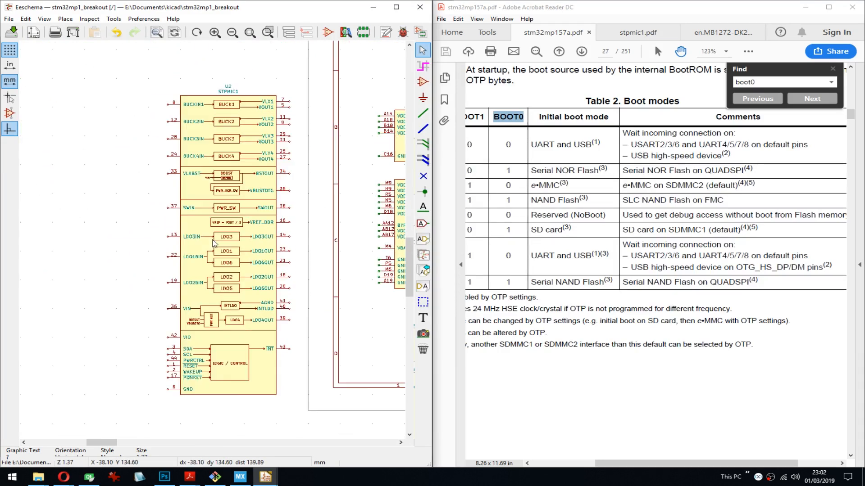
{"action": "middle_click_drag", "start_coordinate": [289, 324], "coordinate": [313, 297]}
{"action": "middle_click_drag", "start_coordinate": [312, 158], "coordinate": [317, 321]}
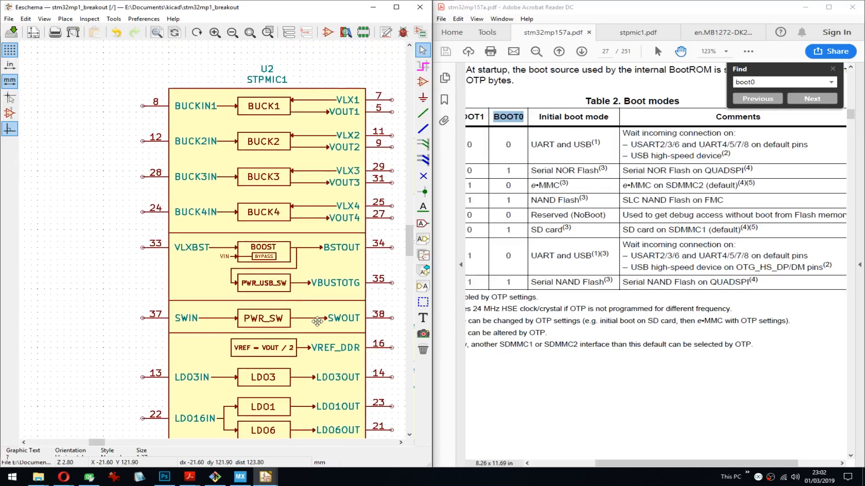
{"action": "scroll", "coordinate": [317, 321], "scroll_direction": "down", "scroll_amount": 4}
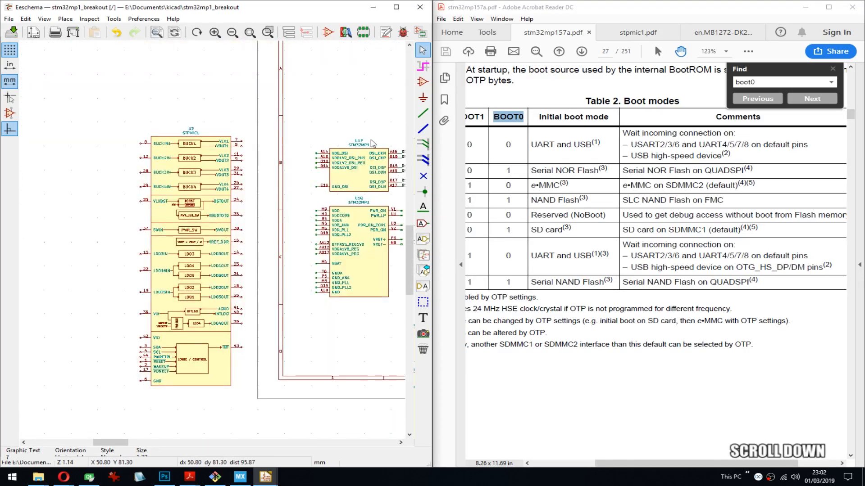
{"action": "mouse_move", "coordinate": [299, 192]}
{"action": "middle_mouse_down"}
{"action": "mouse_move", "coordinate": [332, 284]}
{"action": "mouse_move", "coordinate": [175, 266]}
{"action": "middle_mouse_up"}
{"action": "middle_click_drag", "start_coordinate": [351, 273], "coordinate": [168, 259]}
{"action": "middle_click_drag", "start_coordinate": [369, 266], "coordinate": [159, 250]}
{"action": "middle_click_drag", "start_coordinate": [293, 272], "coordinate": [149, 274]}
{"action": "middle_click_drag", "start_coordinate": [334, 261], "coordinate": [300, 261]}
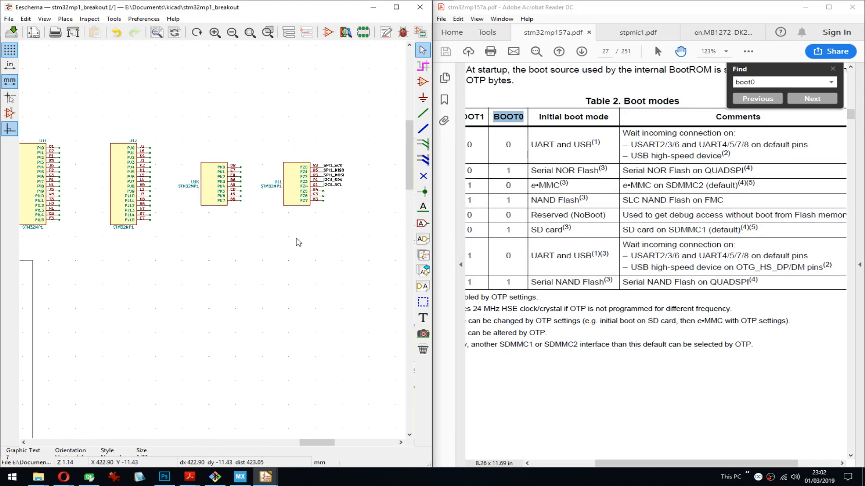
- Save the schematic and maximize the schematic editor window
{"action": "scroll", "coordinate": [259, 238], "scroll_direction": "down", "scroll_amount": 7}
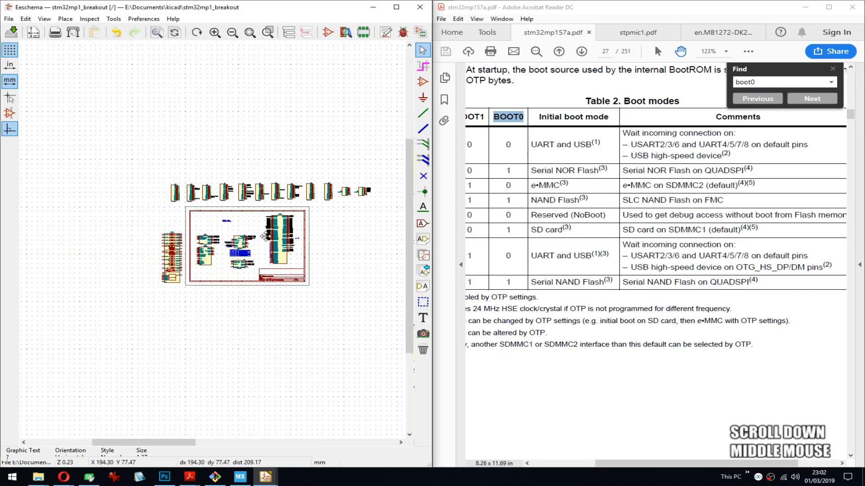
{"action": "key", "text": "ctrl+s"}
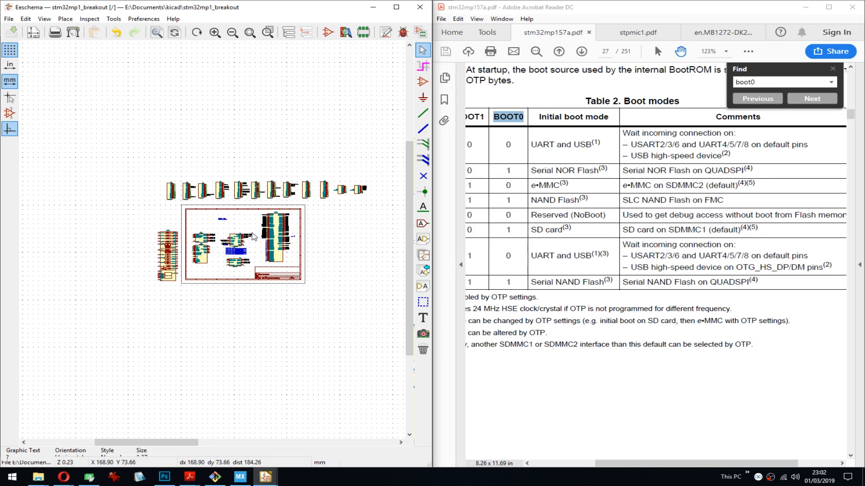
{"action": "scroll", "coordinate": [253, 237], "scroll_direction": "up", "scroll_amount": 4}
{"action": "left_click", "coordinate": [397, 7]}
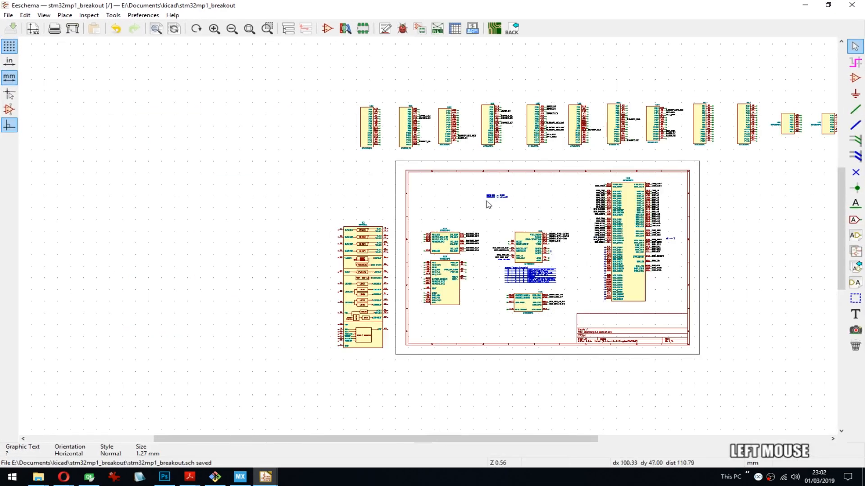
- Look over the whole sheet and the DDR pins of unit U1N, then save the schematic
{"action": "scroll", "coordinate": [488, 205], "scroll_direction": "up", "scroll_amount": 4}
{"action": "middle_click_drag", "start_coordinate": [428, 240], "coordinate": [359, 234]}
{"action": "scroll", "coordinate": [359, 234], "scroll_direction": "down", "scroll_amount": 4}
{"action": "middle_click_drag", "start_coordinate": [429, 239], "coordinate": [419, 236]}
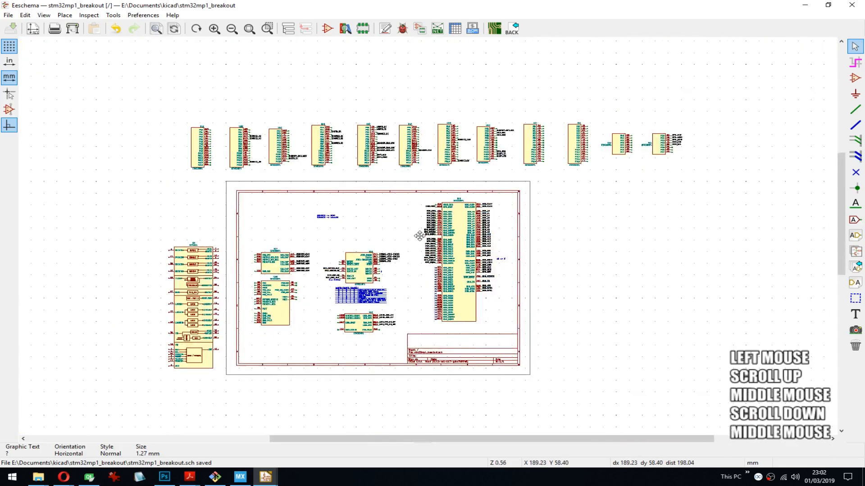
{"action": "scroll", "coordinate": [489, 222], "scroll_direction": "up", "scroll_amount": 1}
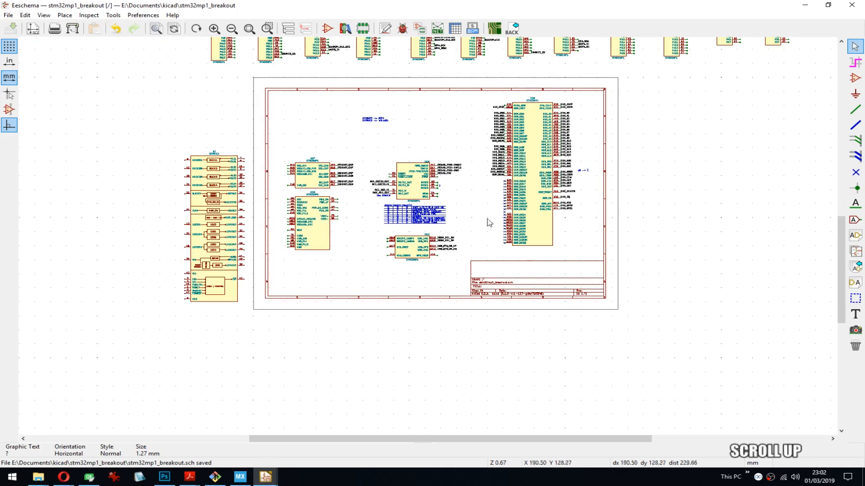
{"action": "middle_click_drag", "start_coordinate": [490, 222], "coordinate": [401, 303]}
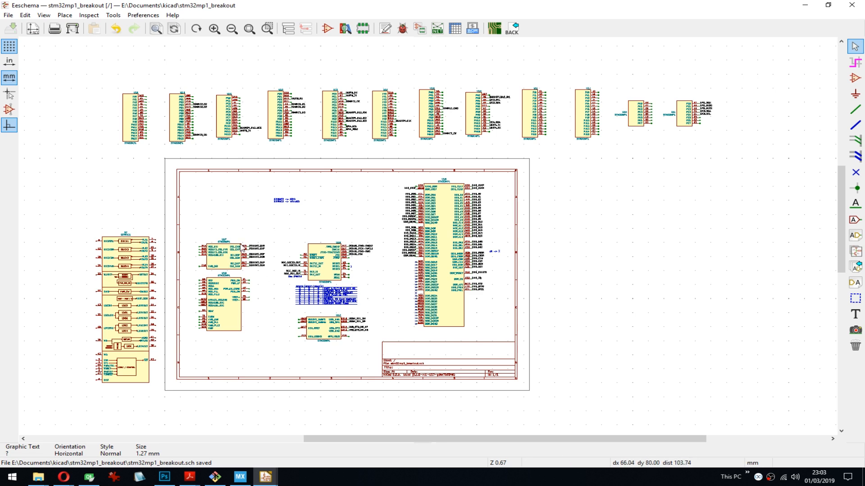
{"action": "scroll", "coordinate": [227, 283], "scroll_direction": "up", "scroll_amount": 1}
{"action": "middle_click_drag", "start_coordinate": [605, 204], "coordinate": [290, 193]}
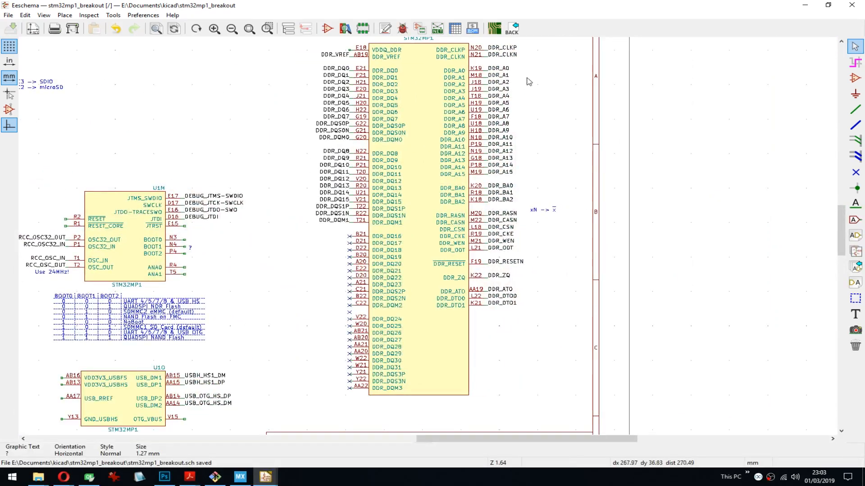
{"action": "middle_click_drag", "start_coordinate": [423, 152], "coordinate": [321, 167]}
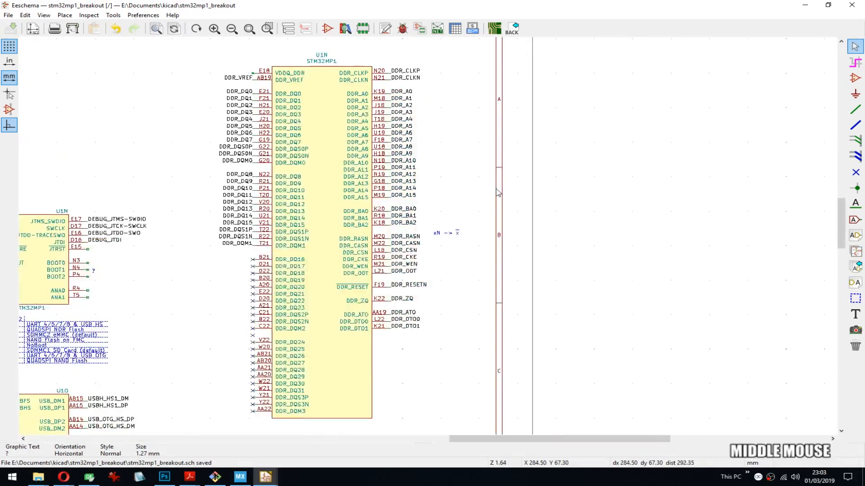
{"action": "key", "text": "ctrl+s"}
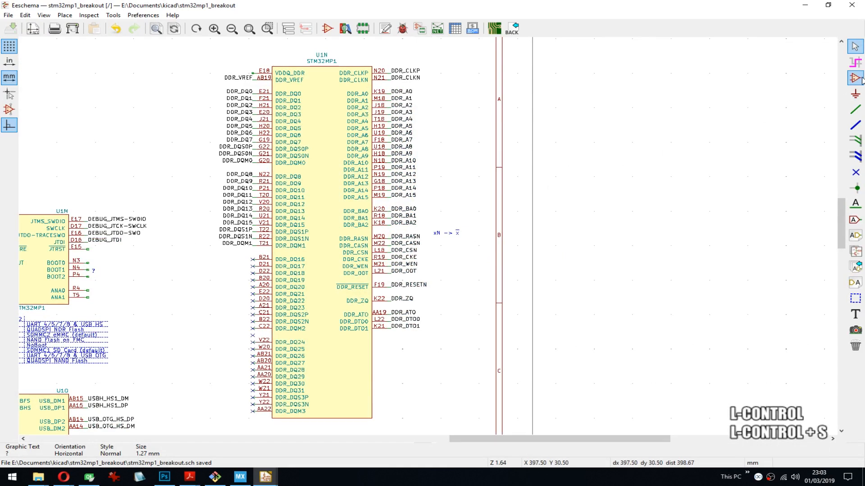
- Start adding a symbol outside the sheet border beside U1N and search the symbol library for ddr and ddr3
{"action": "middle_click_drag", "start_coordinate": [546, 154], "coordinate": [521, 160]}
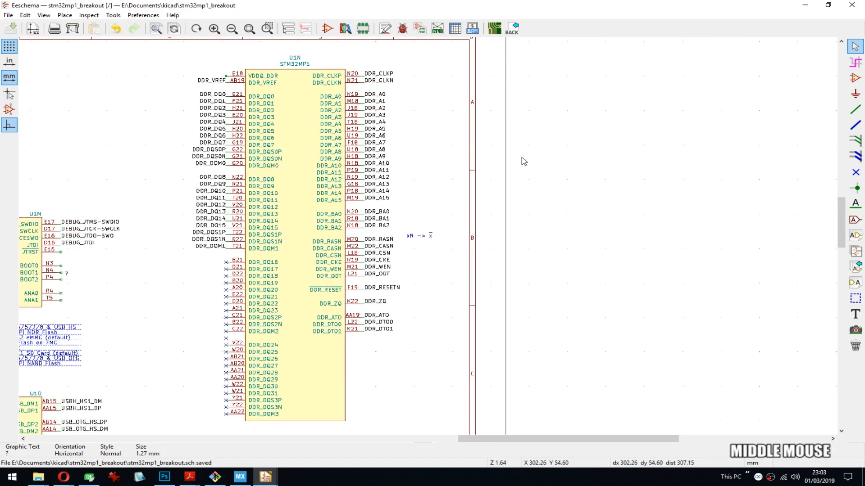
{"action": "left_click", "coordinate": [855, 78]}
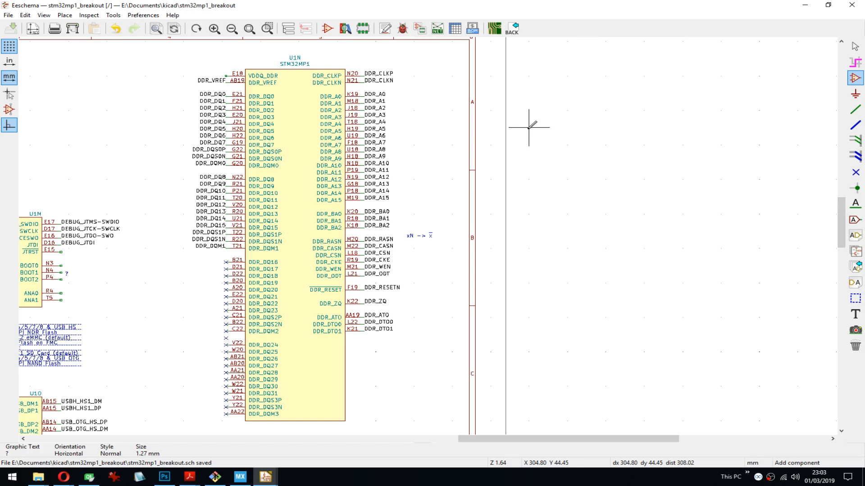
{"action": "left_click", "coordinate": [546, 109]}
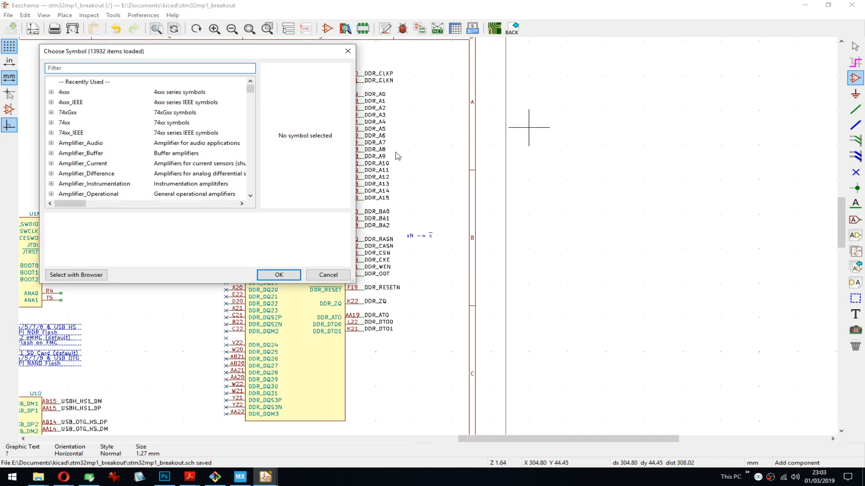
{"action": "left_click_drag", "start_coordinate": [184, 58], "coordinate": [212, 62]}
{"action": "type", "text": "ddr"}
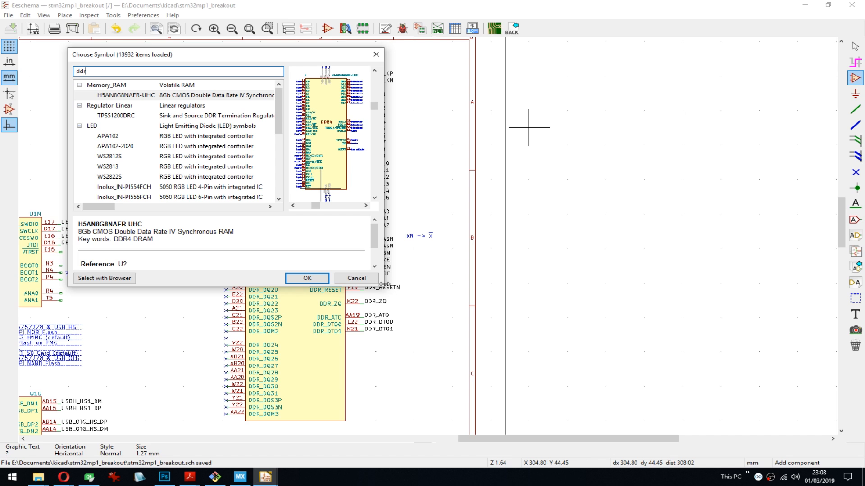
{"action": "left_click_drag", "start_coordinate": [383, 284], "coordinate": [607, 373]}
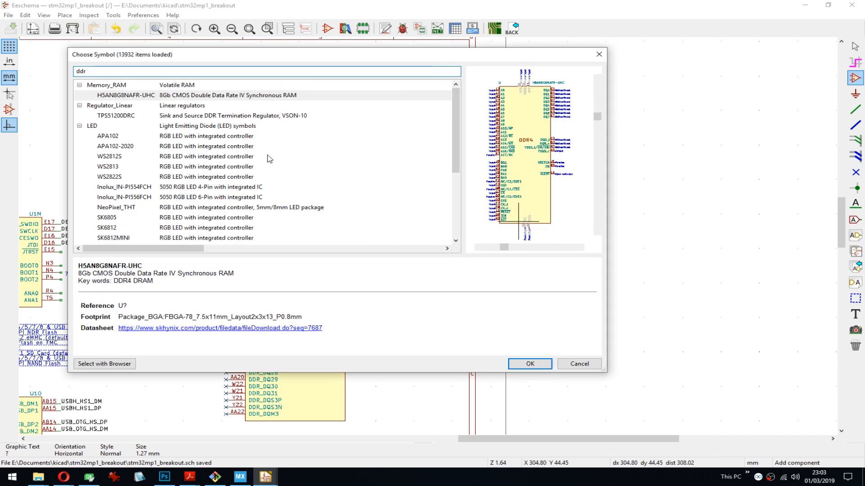
{"action": "type", "text": "3"}
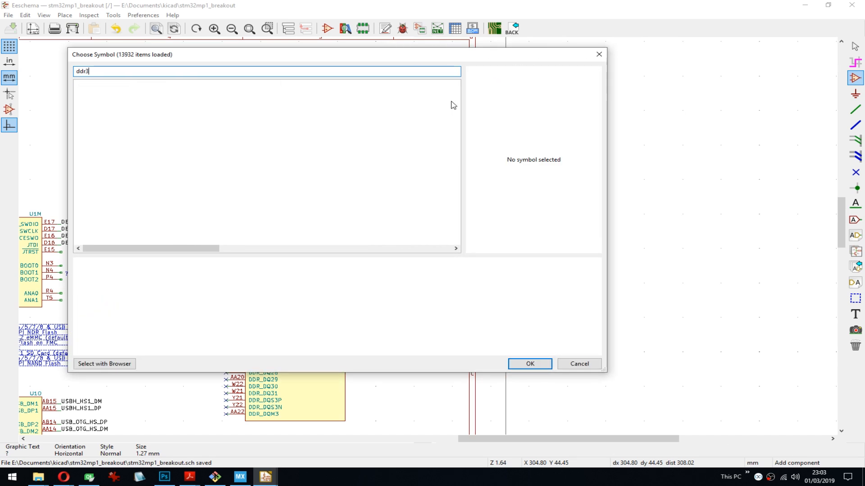
{"action": "key", "text": "BackSpace"}
{"action": "left_click_drag", "start_coordinate": [456, 98], "coordinate": [443, 177]}
{"action": "scroll", "coordinate": [262, 151], "scroll_direction": "up", "scroll_amount": 4}
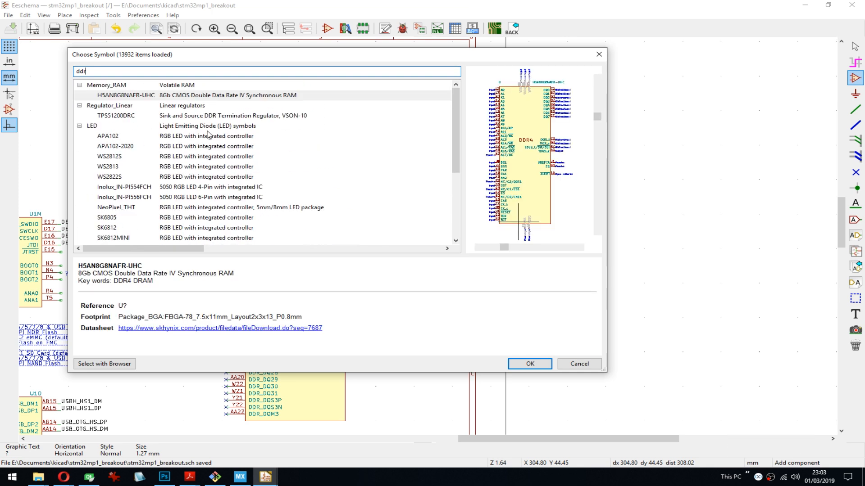
- Select H5AN8G8NAFR-UHC in the ddr search and examine its symbol preview
{"action": "left_click", "coordinate": [135, 95]}
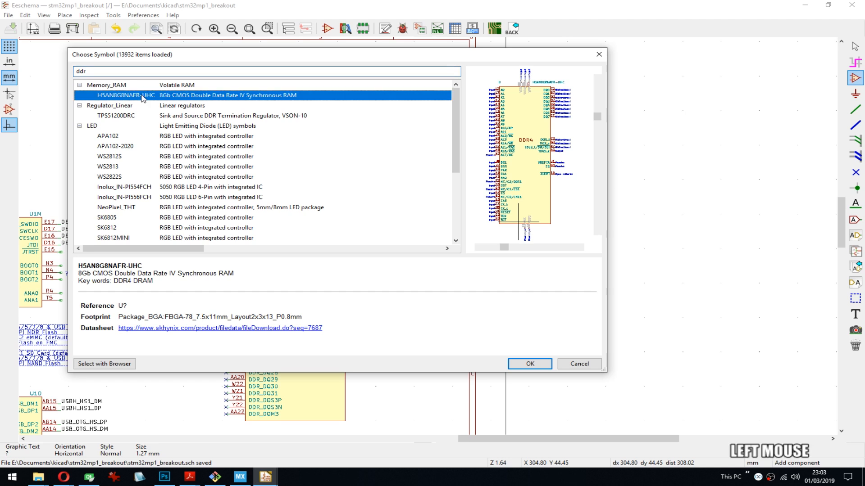
{"action": "scroll", "coordinate": [532, 144], "scroll_direction": "up", "scroll_amount": 3}
{"action": "scroll", "coordinate": [529, 140], "scroll_direction": "down", "scroll_amount": 1}
{"action": "middle_click_drag", "start_coordinate": [546, 177], "coordinate": [532, 74]}
{"action": "middle_click_drag", "start_coordinate": [541, 108], "coordinate": [563, 218]}
{"action": "mouse_move", "coordinate": [555, 92]}
{"action": "middle_mouse_down"}
{"action": "mouse_move", "coordinate": [544, 135]}
{"action": "mouse_move", "coordinate": [518, 153]}
{"action": "mouse_move", "coordinate": [500, 119]}
{"action": "mouse_move", "coordinate": [540, 128]}
{"action": "middle_mouse_up"}
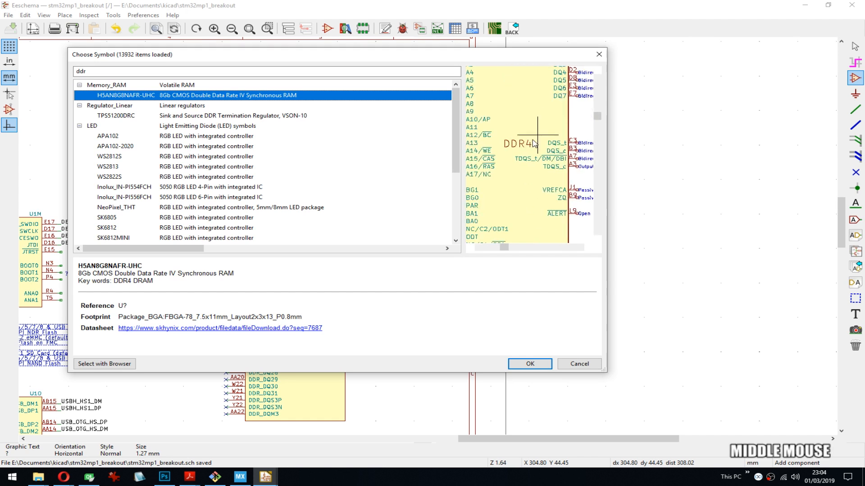
{"action": "scroll", "coordinate": [532, 147], "scroll_direction": "up", "scroll_amount": 2, "text": "ctrl"}
{"action": "scroll", "coordinate": [532, 148], "scroll_direction": "down", "scroll_amount": 1, "text": "ctrl"}
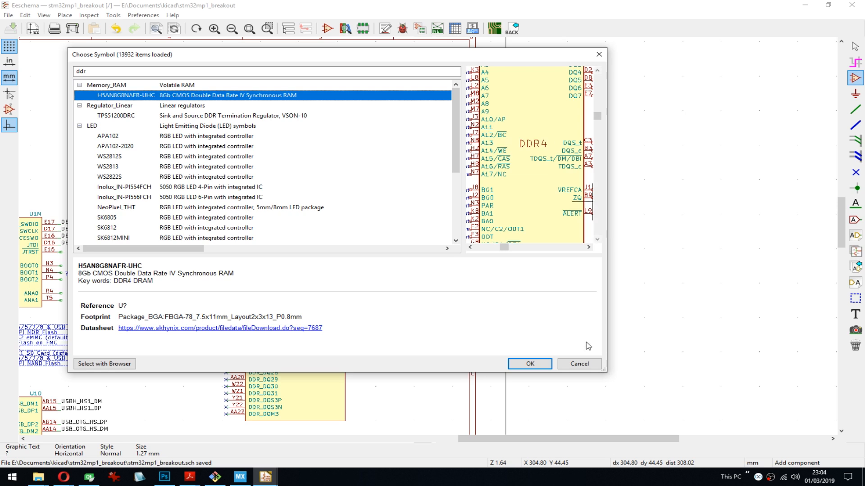
- Enlarge the symbol chooser and examine the DDR4 symbol's data, address and control pins in the preview
{"action": "left_click_drag", "start_coordinate": [600, 369], "coordinate": [745, 435]}
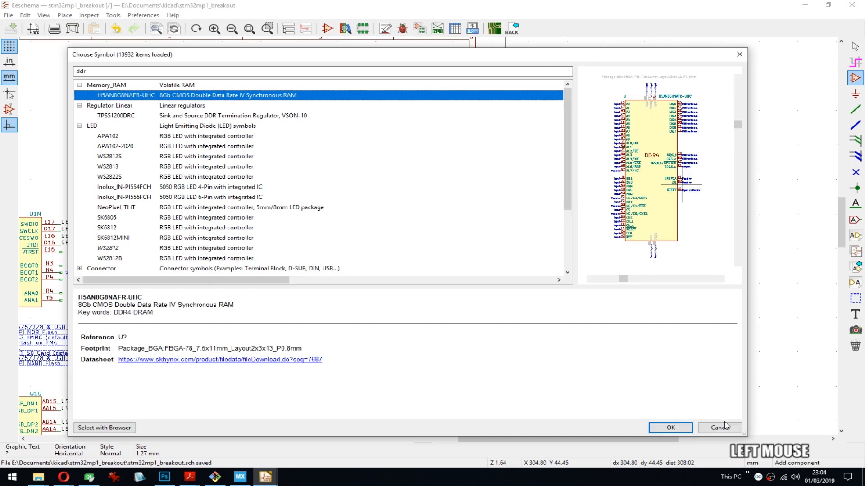
{"action": "scroll", "coordinate": [684, 168], "scroll_direction": "up", "scroll_amount": 2}
{"action": "middle_click_drag", "start_coordinate": [651, 179], "coordinate": [696, 138]}
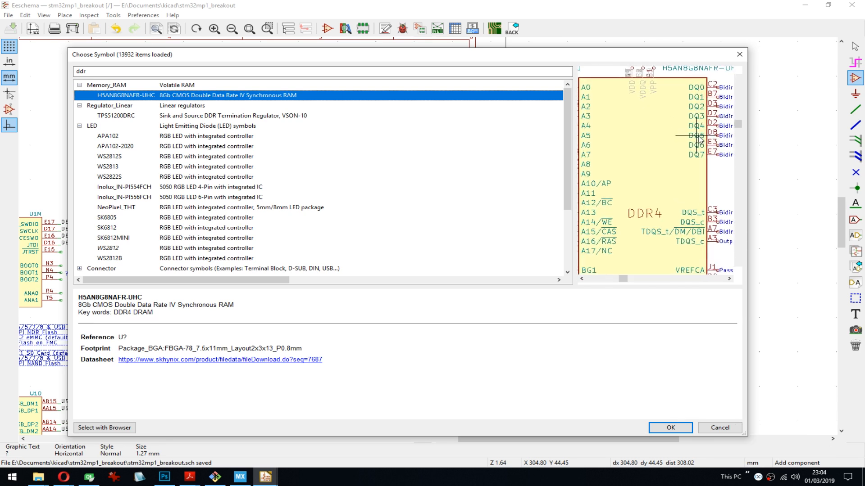
{"action": "middle_click_drag", "start_coordinate": [605, 145], "coordinate": [628, 124]}
{"action": "middle_click_drag", "start_coordinate": [654, 209], "coordinate": [665, 130]}
{"action": "middle_click_drag", "start_coordinate": [655, 180], "coordinate": [667, 141]}
{"action": "scroll", "coordinate": [667, 142], "scroll_direction": "down", "scroll_amount": 3, "text": "alt"}
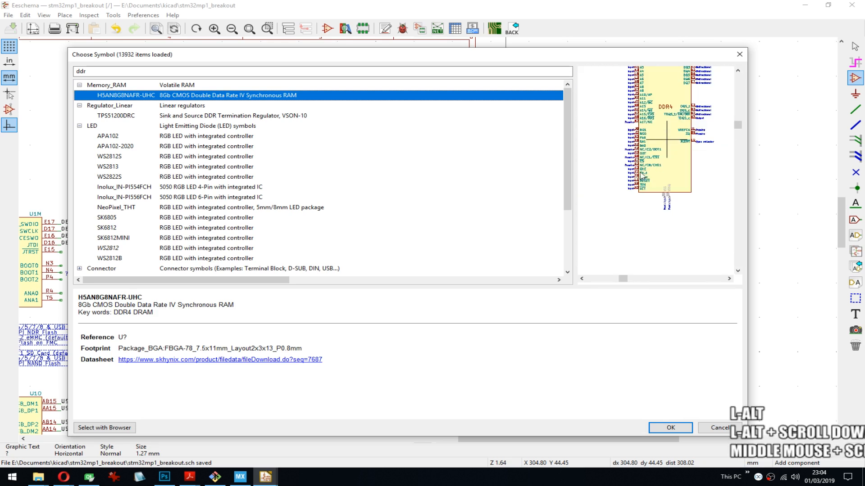
- Clear the ddr filter and browse the full library list for the memory libraries
{"action": "mouse_move", "coordinate": [490, 59]}
{"action": "left_mouse_down"}
{"action": "mouse_move", "coordinate": [567, 88]}
{"action": "mouse_move", "coordinate": [485, 43]}
{"action": "left_mouse_up"}
{"action": "left_click", "coordinate": [97, 55]}
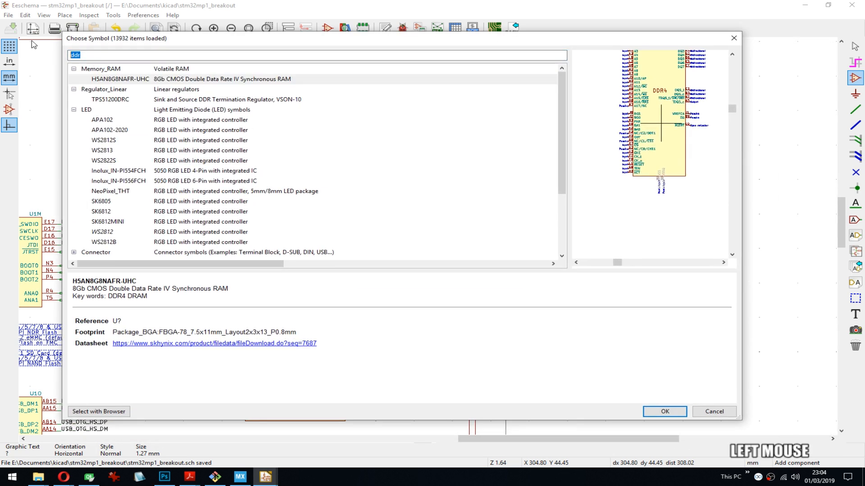
{"action": "key", "text": "Delete"}
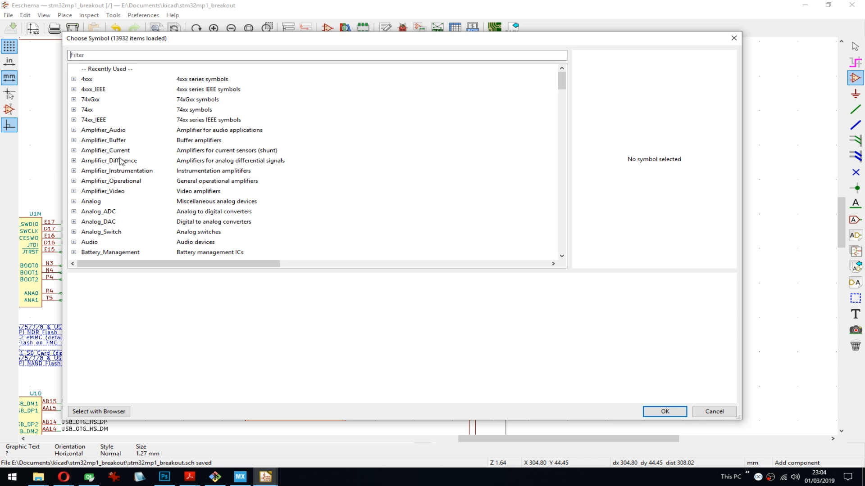
{"action": "scroll", "coordinate": [177, 174], "scroll_direction": "down", "scroll_amount": 20}
{"action": "scroll", "coordinate": [177, 174], "scroll_direction": "down", "scroll_amount": 5}
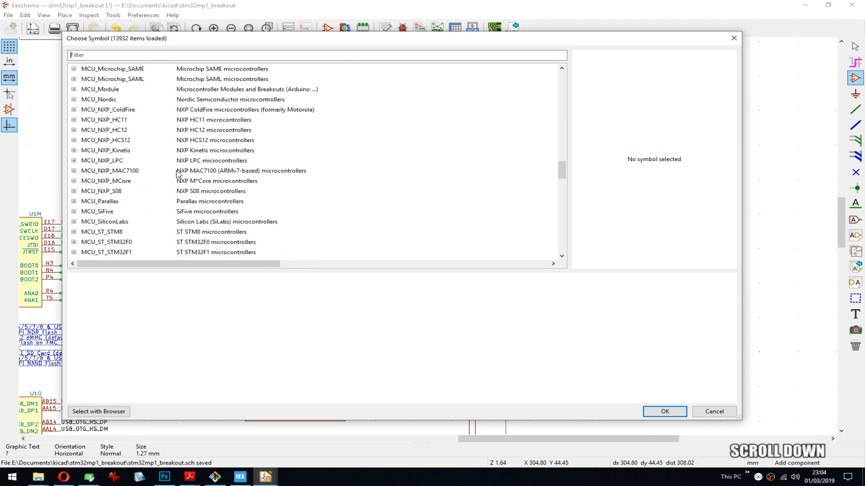
{"action": "scroll", "coordinate": [177, 174], "scroll_direction": "up", "scroll_amount": 4}
{"action": "scroll", "coordinate": [177, 174], "scroll_direction": "up", "scroll_amount": 3}
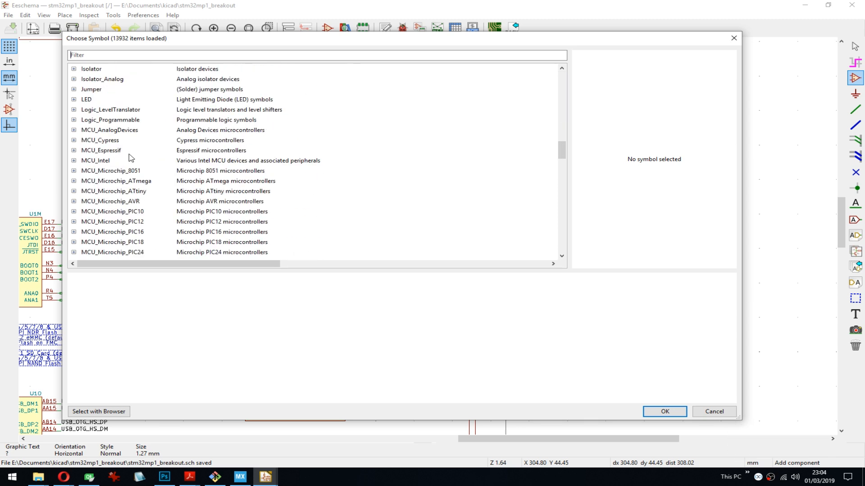
{"action": "scroll", "coordinate": [131, 158], "scroll_direction": "down", "scroll_amount": 9}
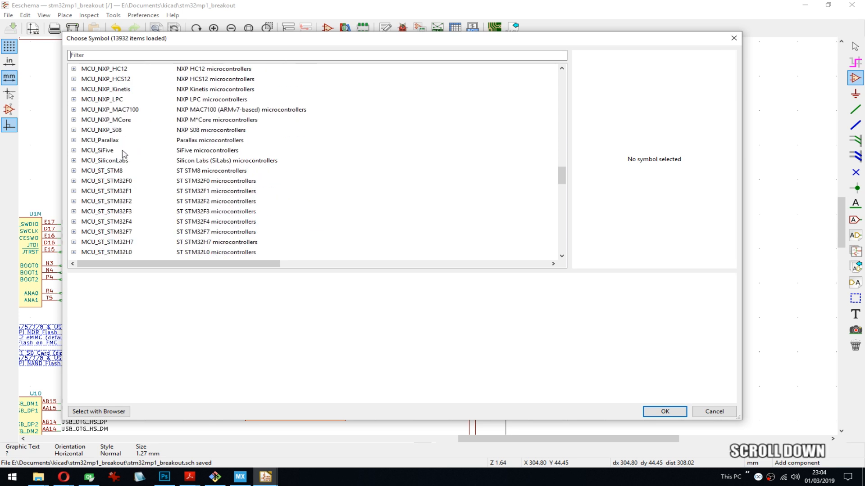
{"action": "scroll", "coordinate": [211, 187], "scroll_direction": "down", "scroll_amount": 5}
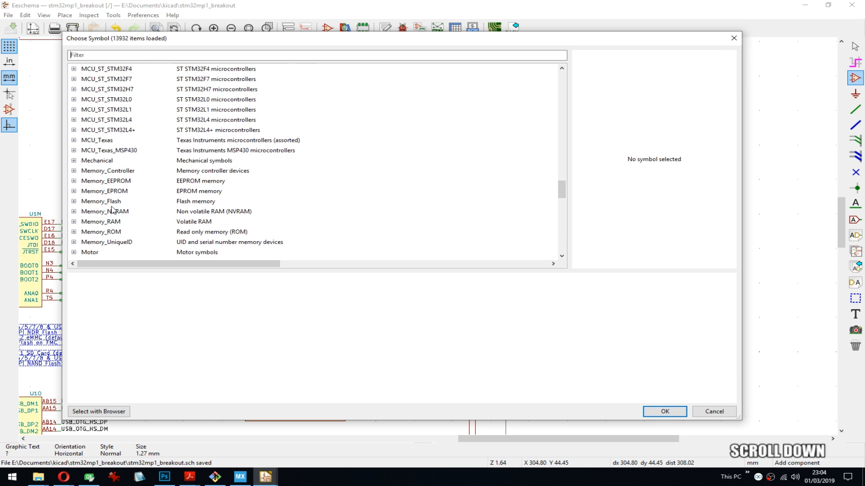
{"action": "scroll", "coordinate": [87, 225], "scroll_direction": "down", "scroll_amount": 1}
- Expand the Memory_RAM library and look through its symbols for a suitable DDR memory
{"action": "left_click", "coordinate": [74, 191]}
{"action": "scroll", "coordinate": [135, 180], "scroll_direction": "down", "scroll_amount": 3}
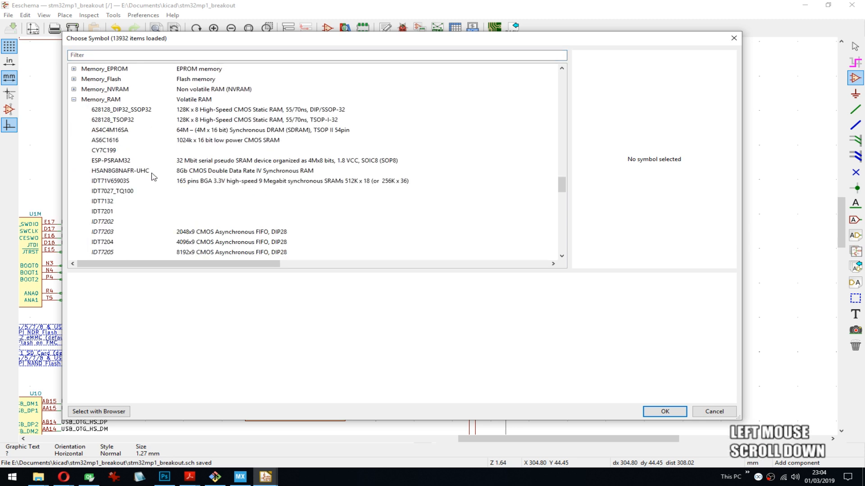
{"action": "scroll", "coordinate": [297, 186], "scroll_direction": "down", "scroll_amount": 3}
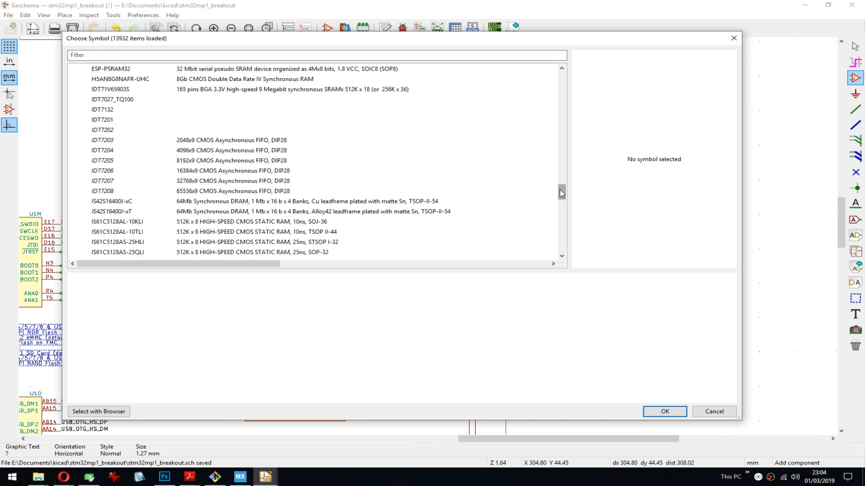
{"action": "left_click_drag", "start_coordinate": [562, 194], "coordinate": [563, 200]}
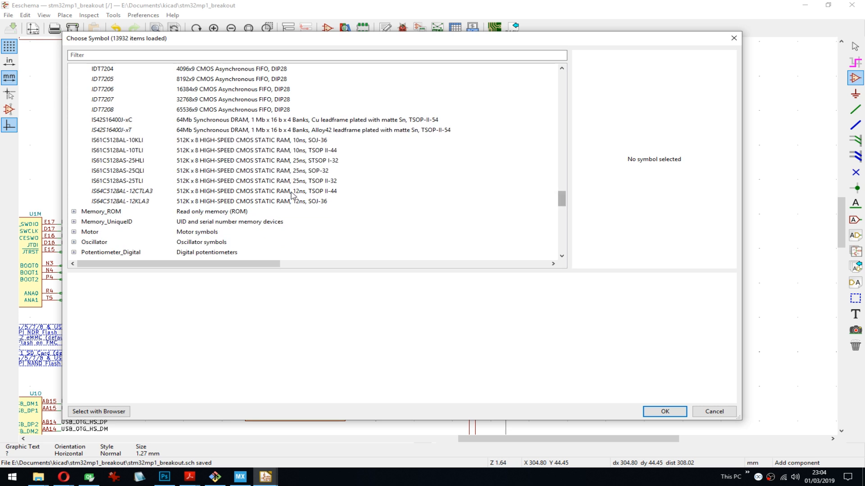
{"action": "scroll", "coordinate": [436, 174], "scroll_direction": "up", "scroll_amount": 6}
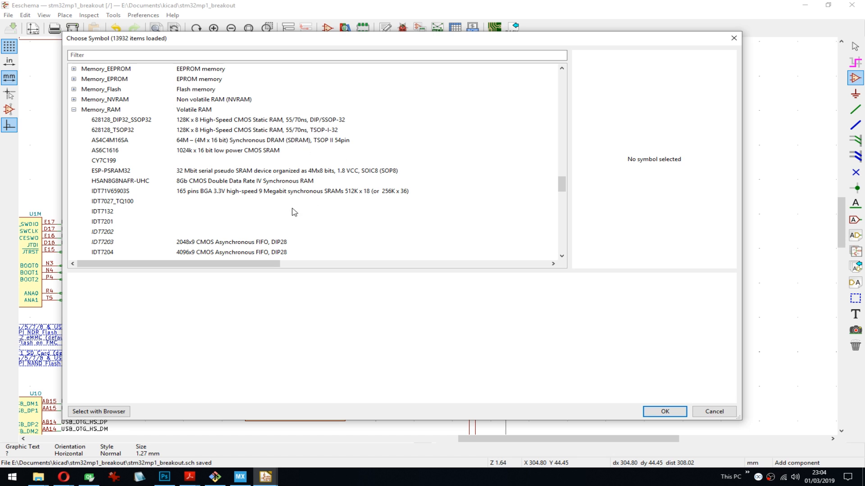
- Search the symbol library for bga78 and bga, and close the chooser without placing a symbol
{"action": "left_click", "coordinate": [150, 58]}
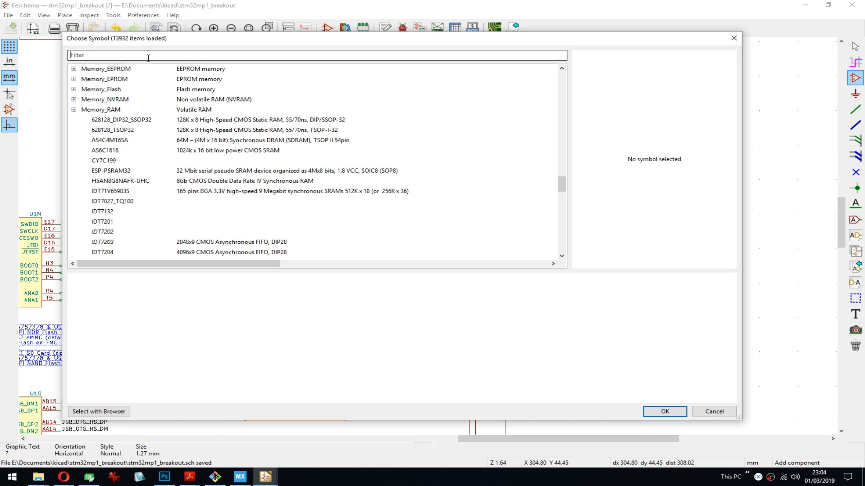
{"action": "type", "text": "bga78"}
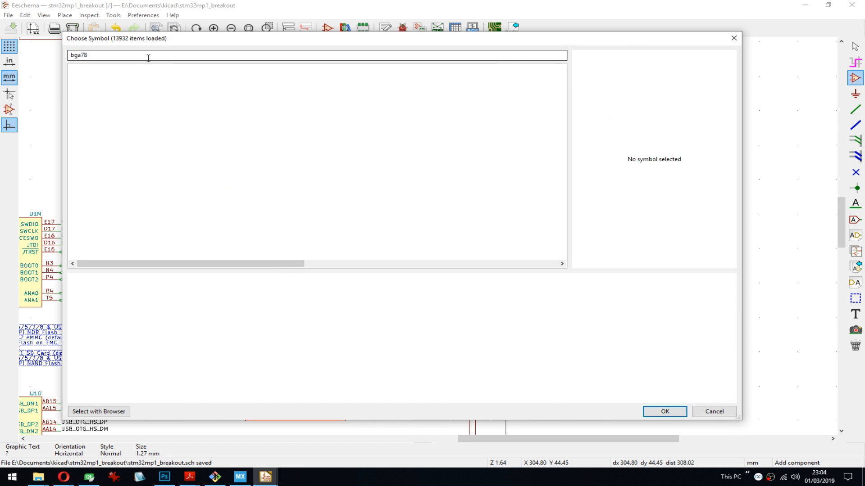
{"action": "key", "text": "BackSpace"}
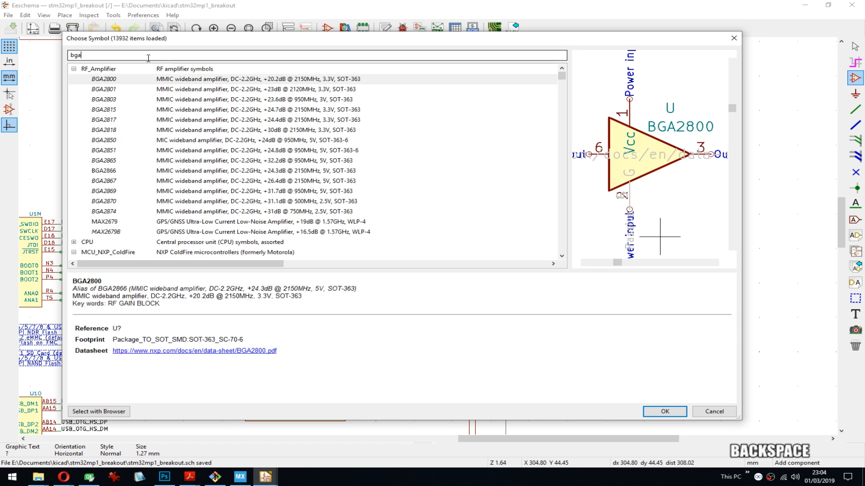
{"action": "key", "text": "Escape"}
- Save the schematic and view the area around units U1M and U1N
{"action": "middle_click_drag", "start_coordinate": [347, 197], "coordinate": [585, 134]}
{"action": "scroll", "coordinate": [585, 134], "scroll_direction": "down", "scroll_amount": 3}
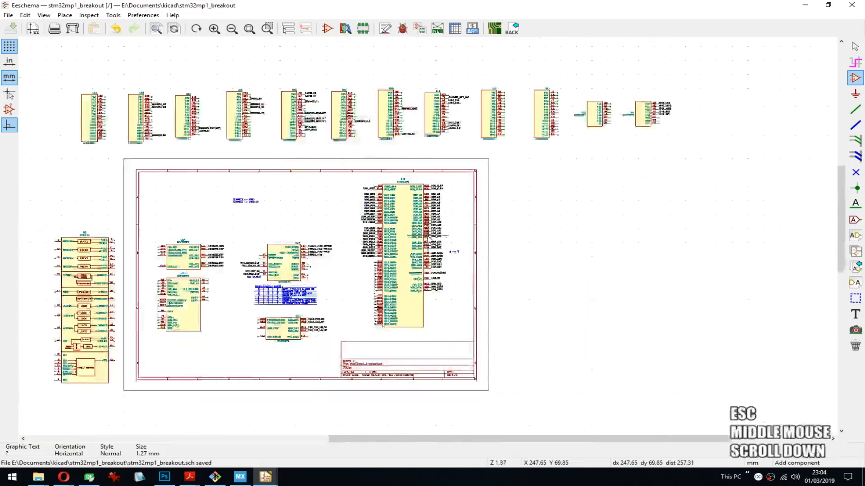
{"action": "middle_click_drag", "start_coordinate": [293, 259], "coordinate": [323, 249]}
{"action": "key", "text": "ctrl+s"}
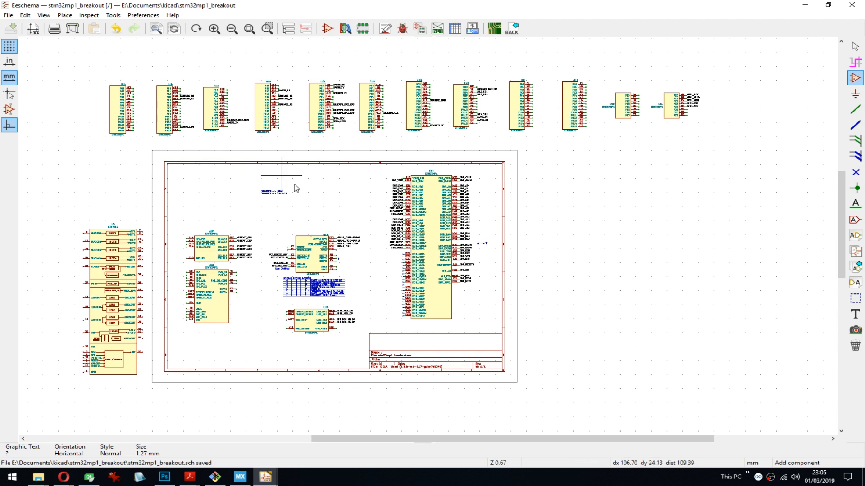
{"action": "key", "text": "ctrl+s"}
{"action": "middle_click_drag", "start_coordinate": [342, 216], "coordinate": [391, 203]}
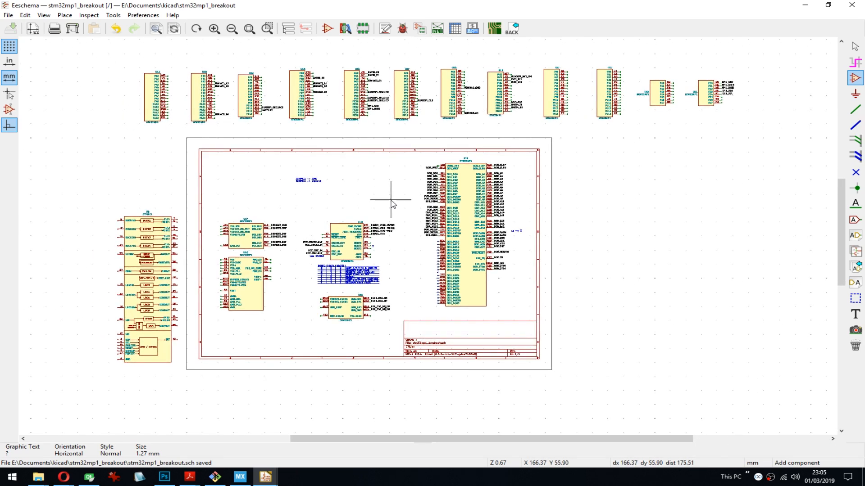
{"action": "scroll", "coordinate": [390, 202], "scroll_direction": "up", "scroll_amount": 3}
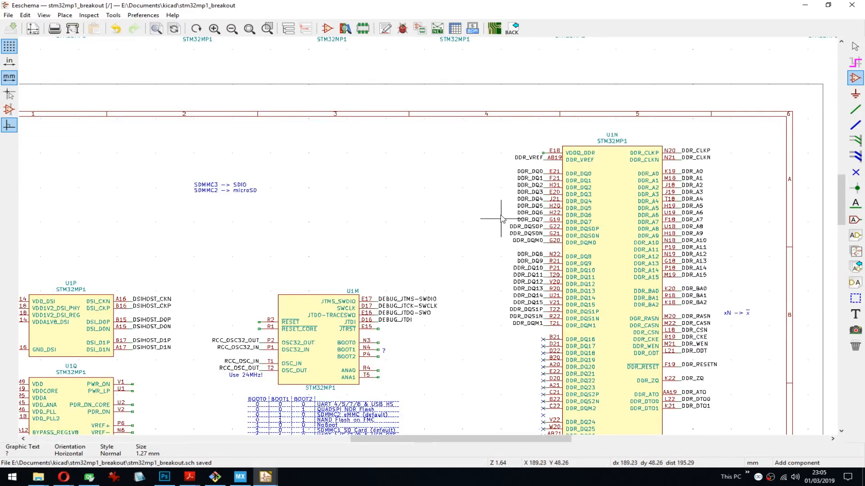